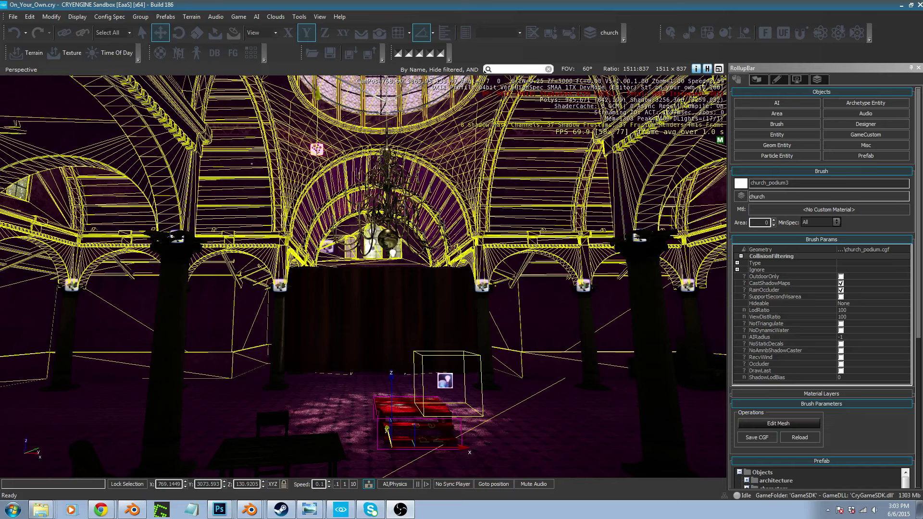
Select the church bench in the front row and move it across the floor to X 766.4642, Y 3069.963
right_drag(509, 450, 499, 480)
right_drag(484, 70, 450, 388)
click(425, 286)
key(s)
key(a)
right_drag(426, 286, 458, 281)
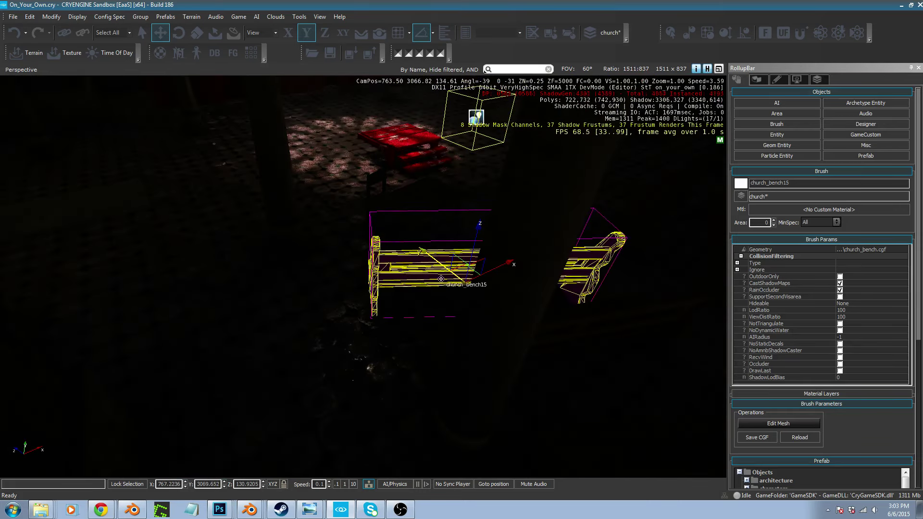
drag(458, 267, 412, 270)
key(d)
key(w)
mouse_move(413, 269)
right_down()
mouse_move(414, 193)
mouse_move(421, 276)
right_up()
key(d)
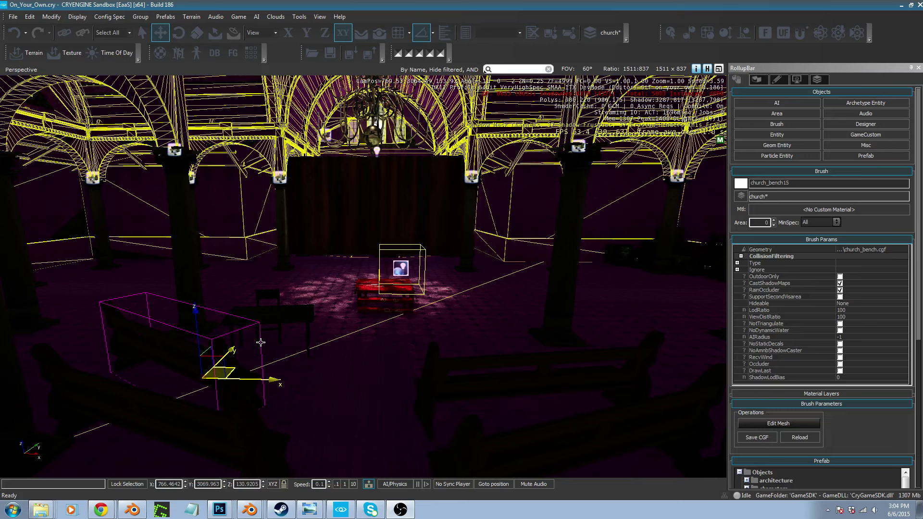
Examine the church's vaulted interior and the chandelier up close from below and from the side
mouse_move(362, 323)
right_down()
mouse_move(370, 281)
mouse_move(369, 306)
mouse_move(369, 297)
right_up()
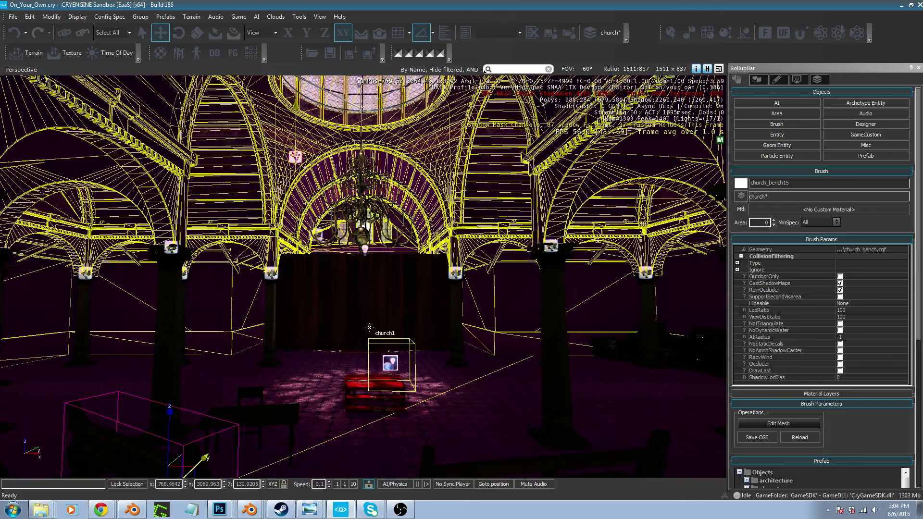
right_drag(378, 327, 202, 257)
key(s)
key(a)
key(w)
key(d)
right_drag(59, 464, 15, 450)
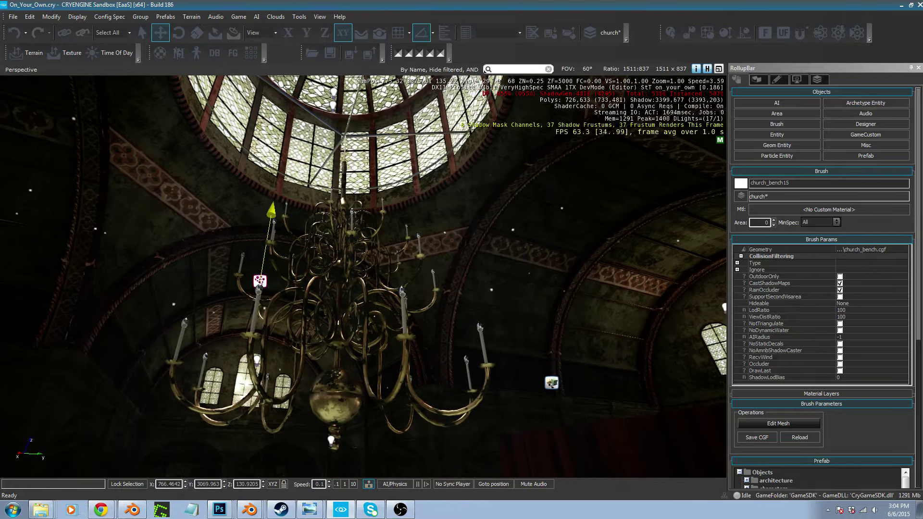
right_drag(363, 276, 531, 346)
key(a)
key(a)
key(s)
key(a)
key(s)
right_drag(361, 351, 391, 363)
key(w)
key(w)
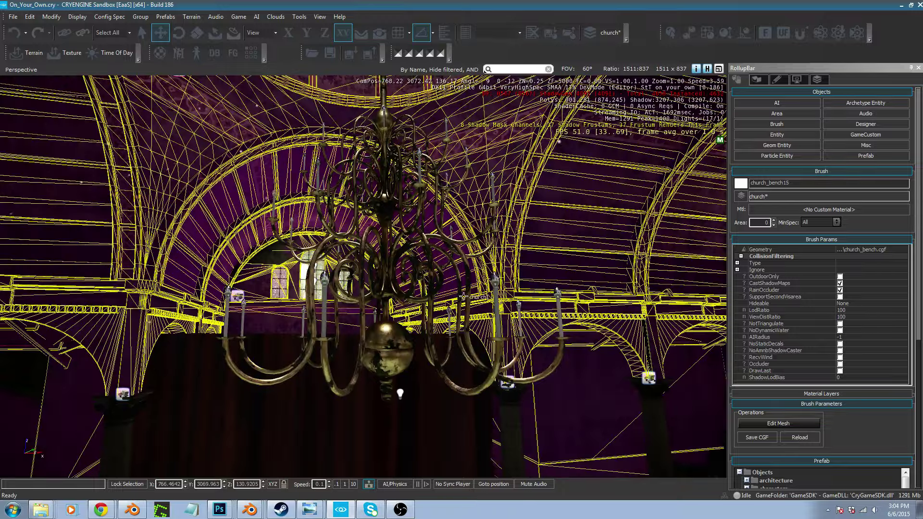
Examine how the chandelier sits under the glass dome and above the red curtain from farther back
right_drag(558, 383, 506, 339)
key(s)
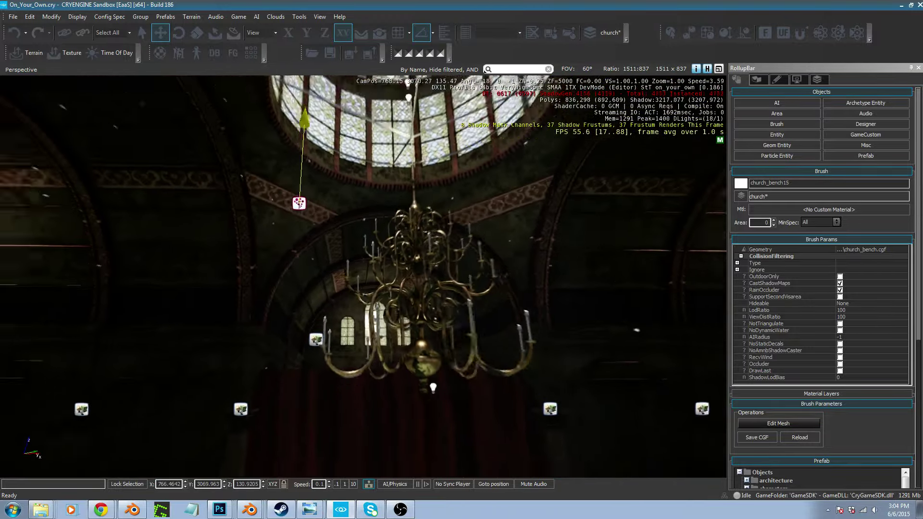
key(s)
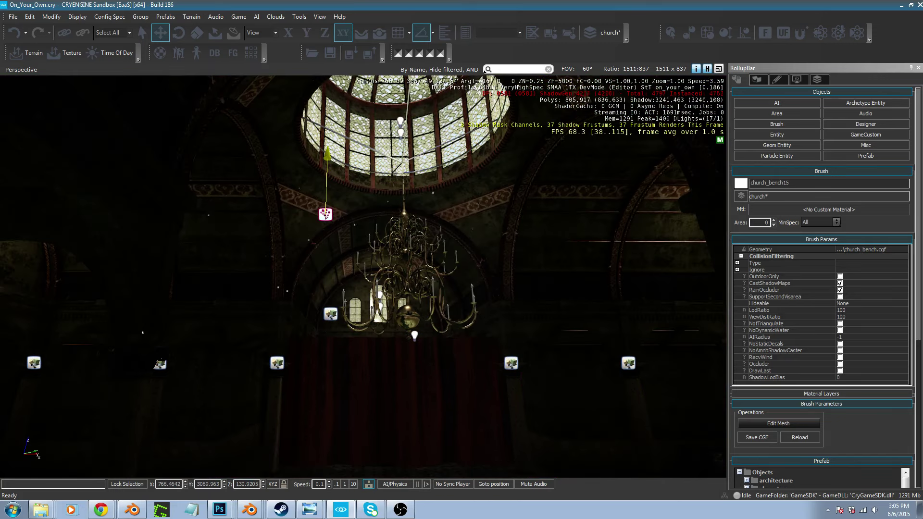
key(w)
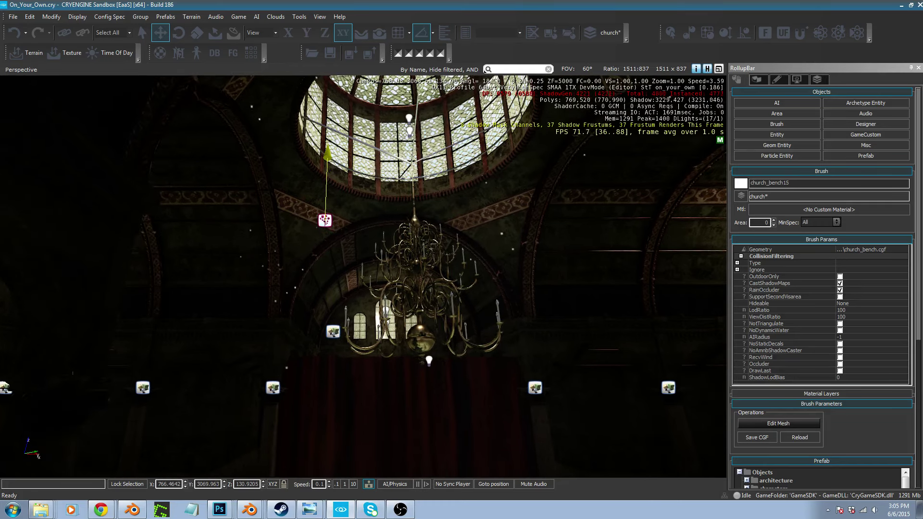
key(s)
right_drag(496, 347, 524, 449)
key(w)
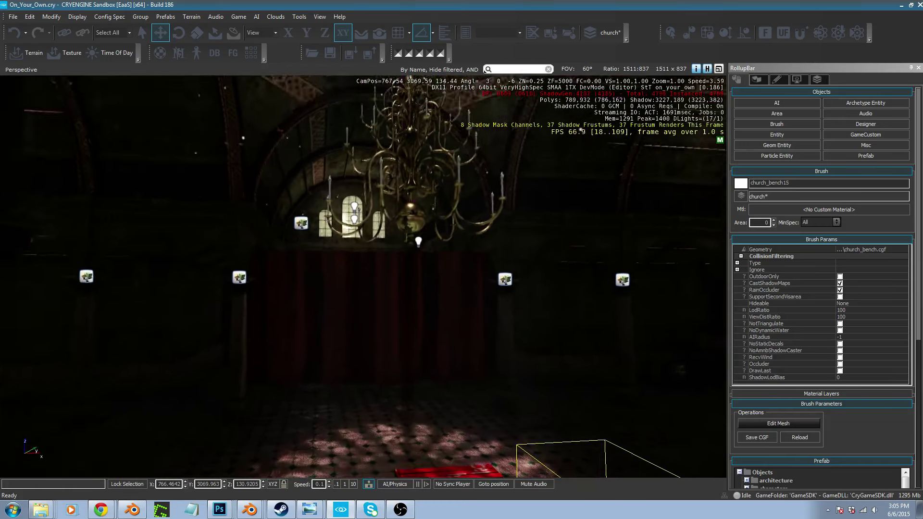
right_drag(497, 346, 497, 288)
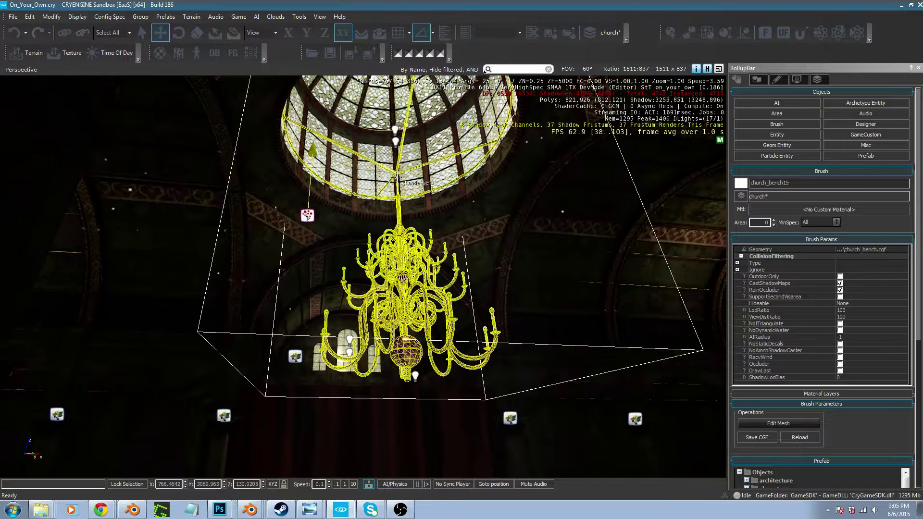
Select the chandelier and darken its brush colour to a medium gray
click(395, 173)
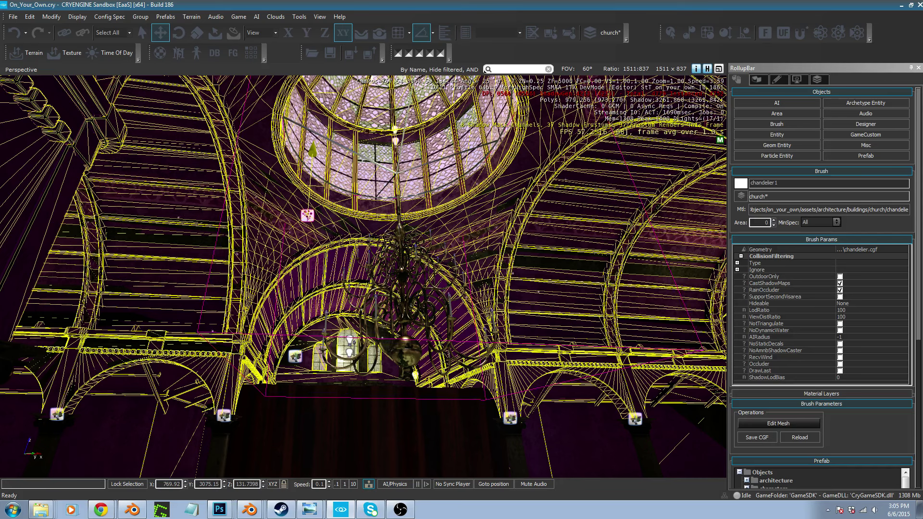
click(741, 183)
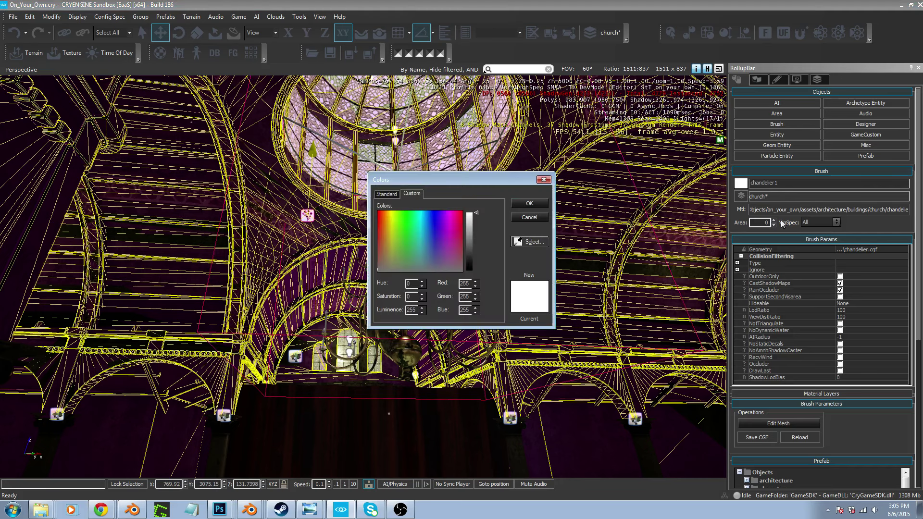
drag(472, 233, 477, 257)
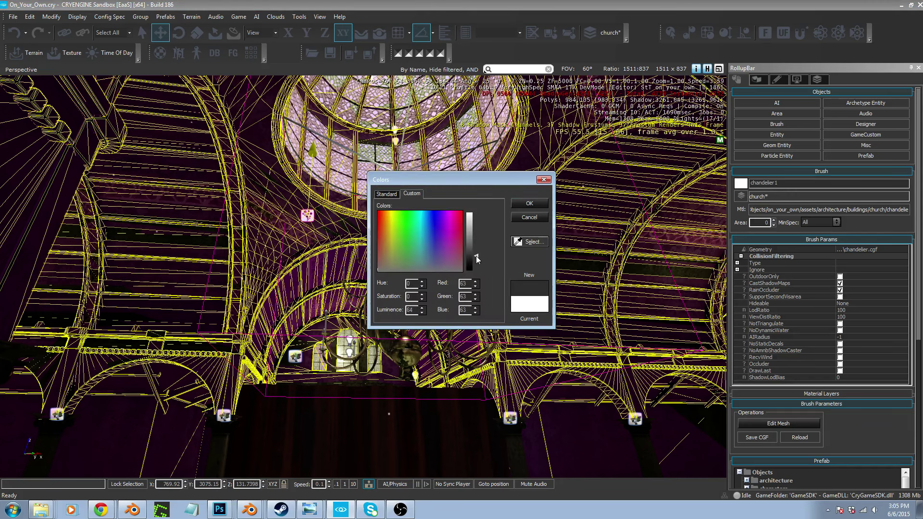
click(529, 217)
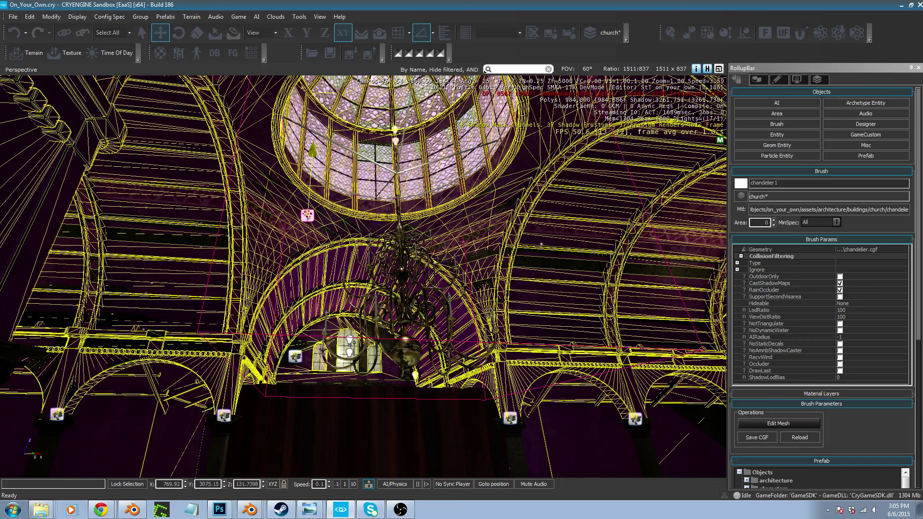
click(741, 183)
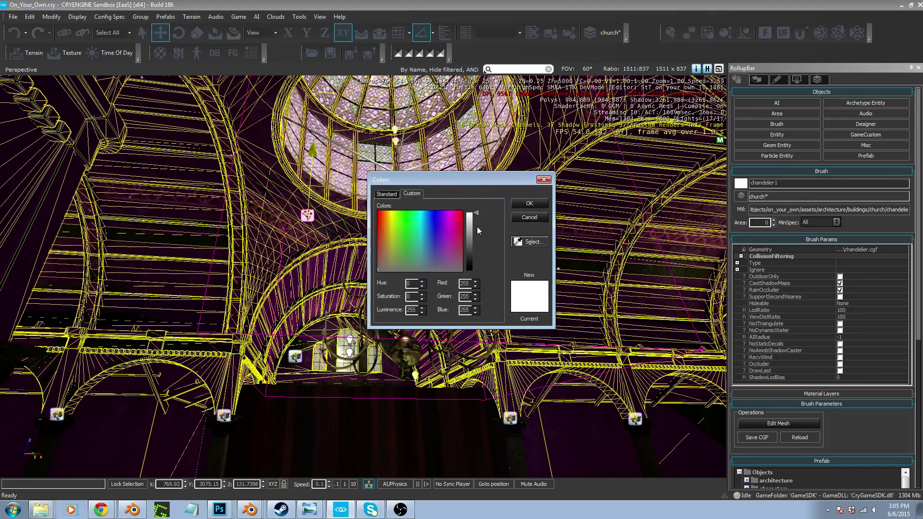
drag(477, 227, 476, 252)
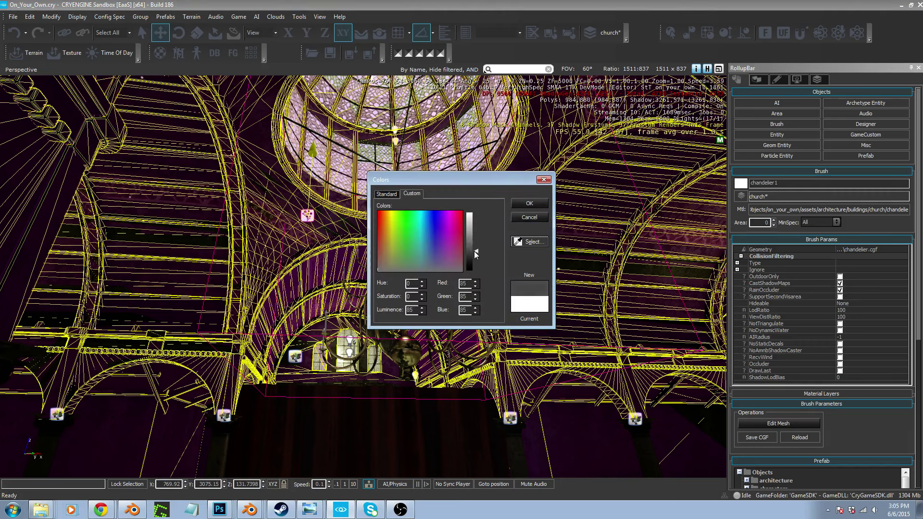
click(529, 218)
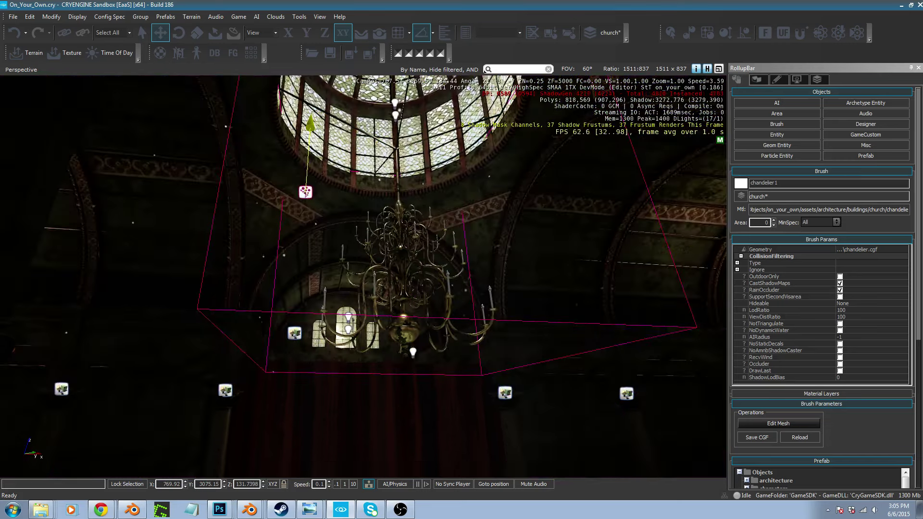
right_drag(529, 218, 526, 206)
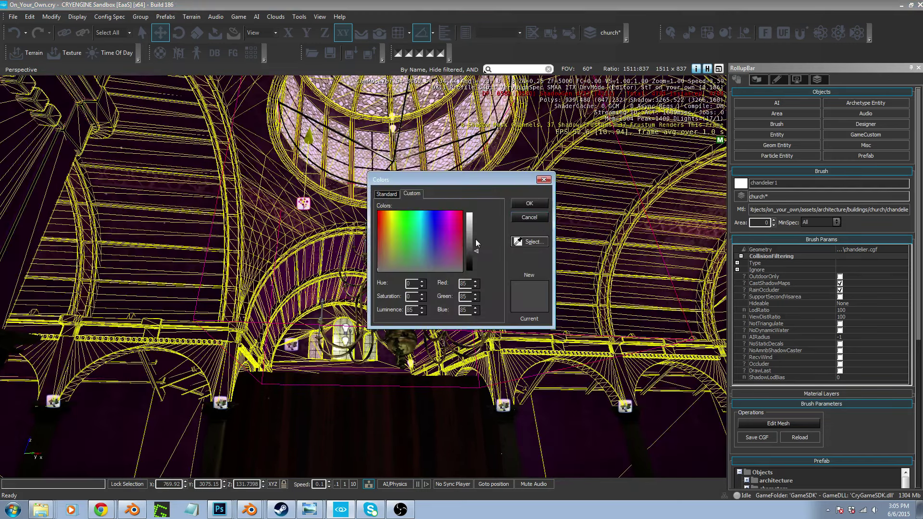
click(473, 241)
click(532, 207)
Select the environment probe beside the red podium and deactivate it
right_drag(532, 206, 380, 321)
key(s)
click(318, 321)
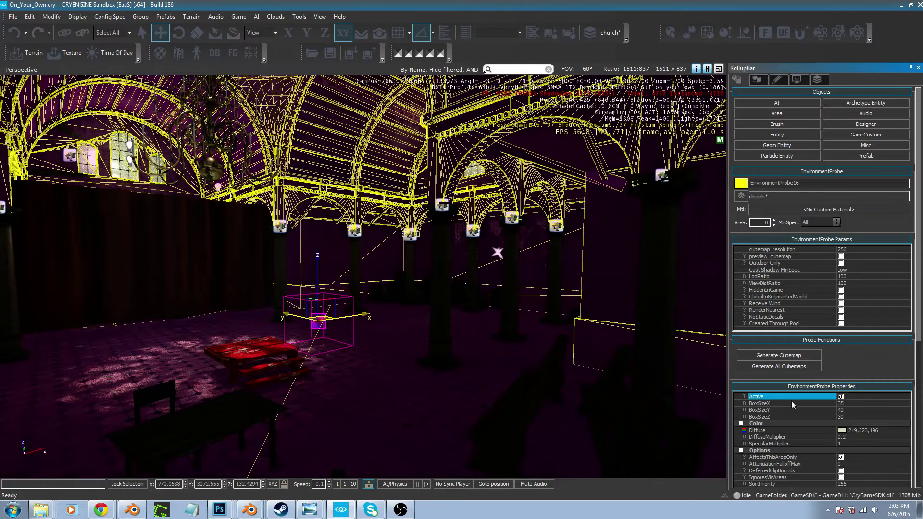
click(841, 397)
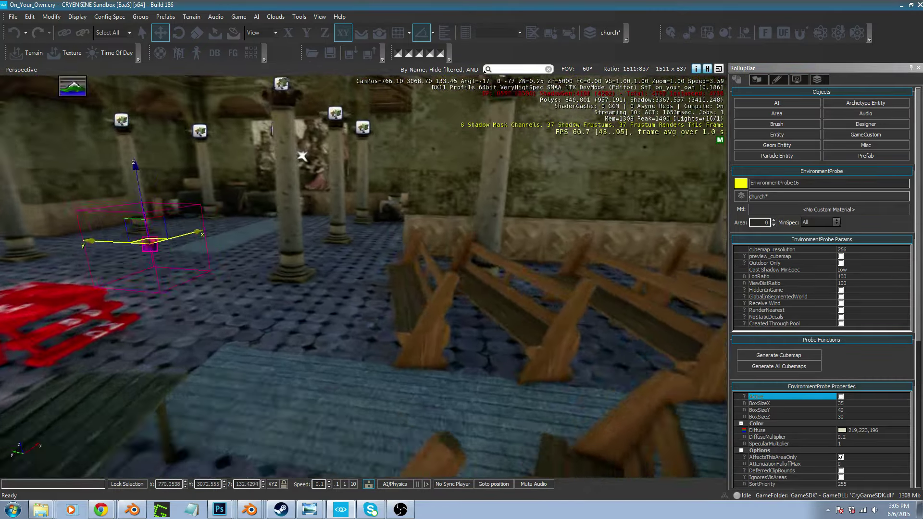
Review the church interior from the pews and central aisle, and save the level
key(w)
right_drag(363, 277, 269, 258)
key(d)
key(s)
right_drag(395, 354, 390, 356)
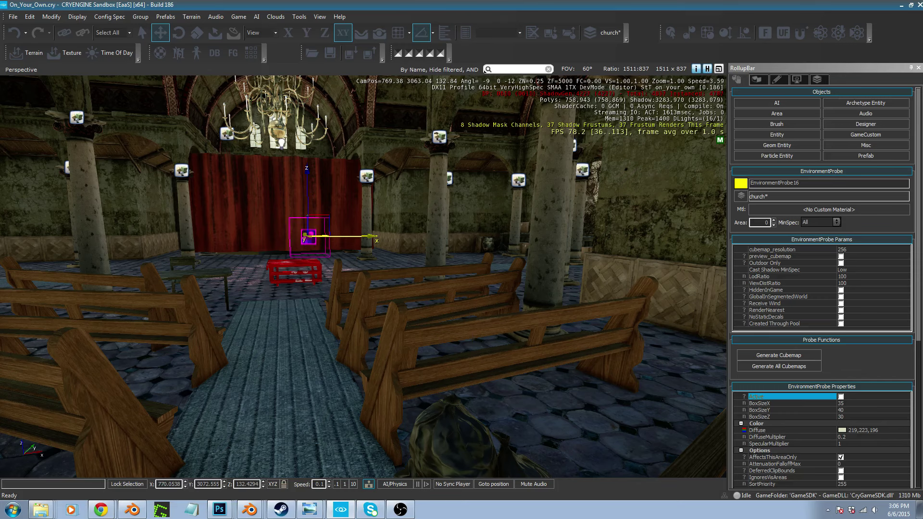
right_drag(389, 356, 355, 356)
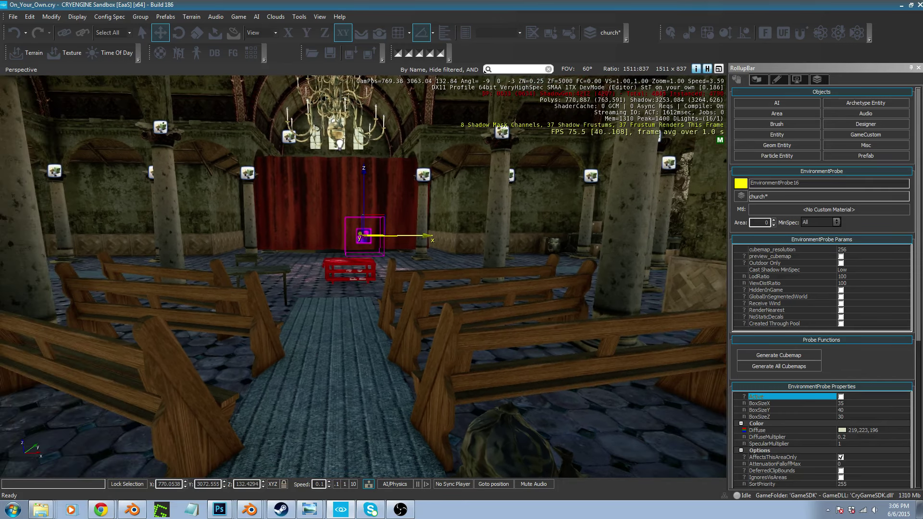
right_drag(417, 372, 412, 368)
key(ctrl+s)
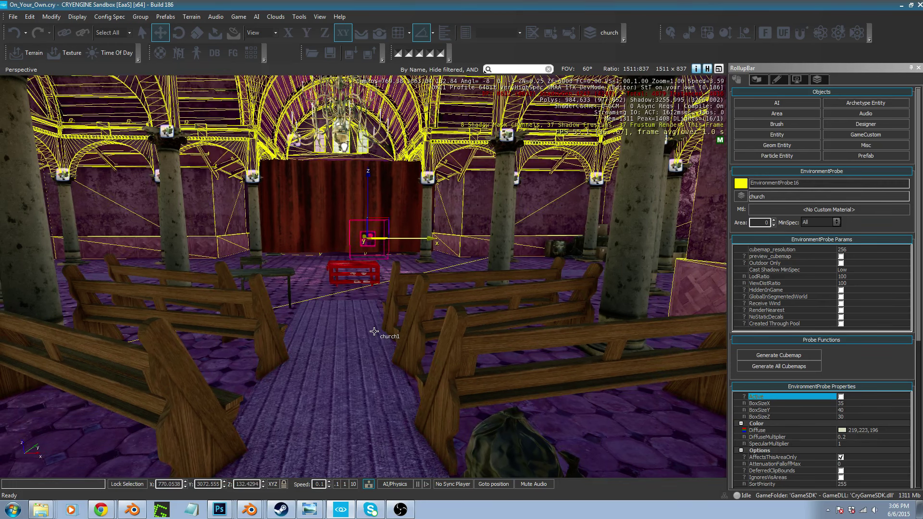
Examine the red podium and the light falling on the tiled floor in front of the curtain
right_drag(374, 331, 365, 332)
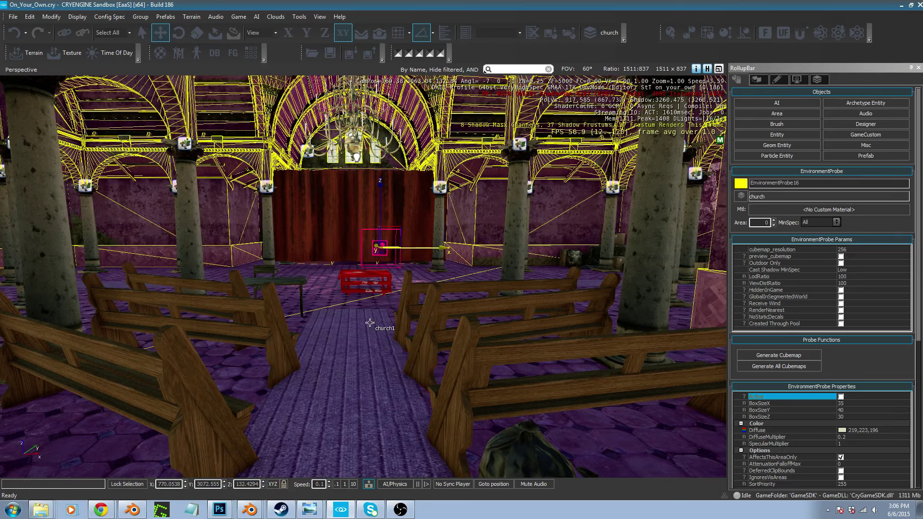
right_drag(369, 322, 341, 250)
key(w)
key(s)
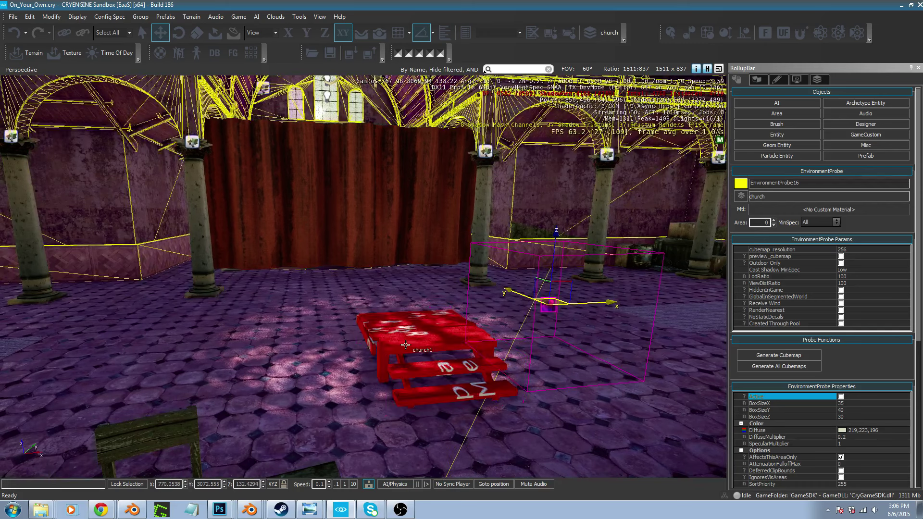
right_drag(355, 350, 358, 353)
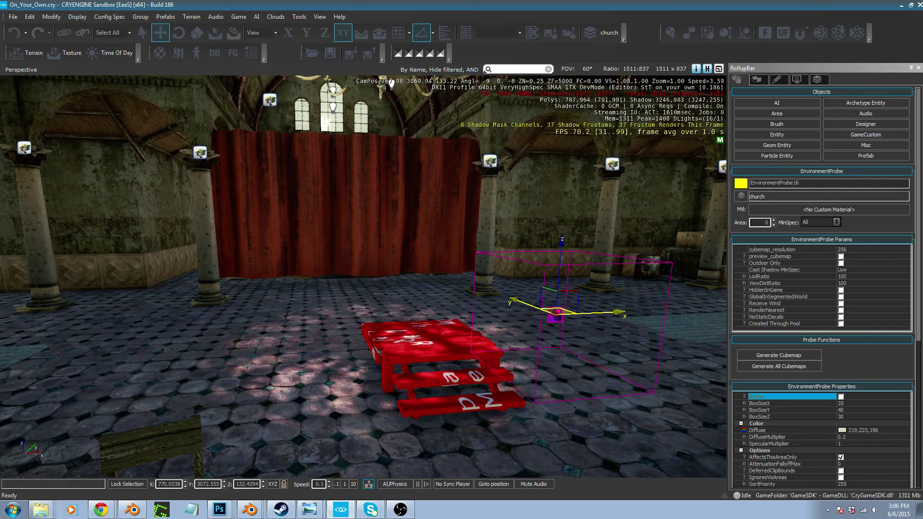
Examine the side aisle's wooden ceiling where the roof beams meet at the wall corner
right_drag(358, 352, 707, 284)
key(a)
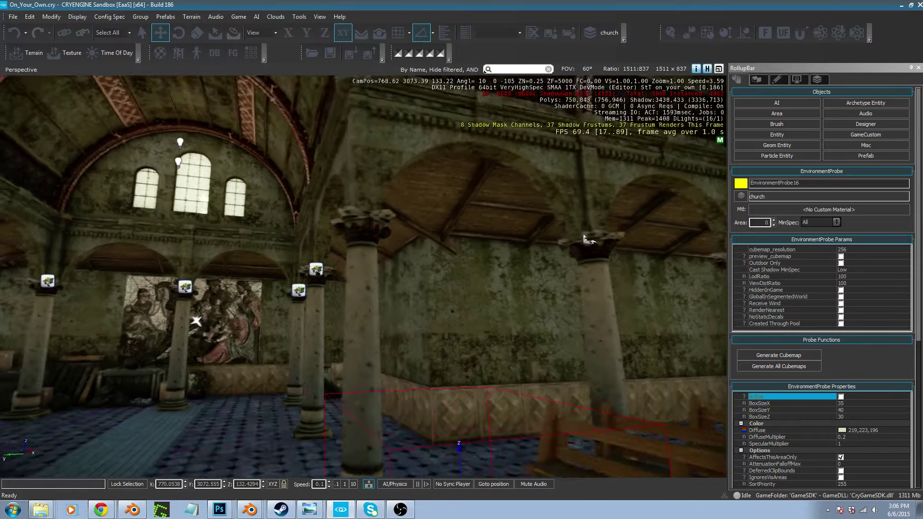
right_drag(585, 239, 586, 239)
click(403, 268)
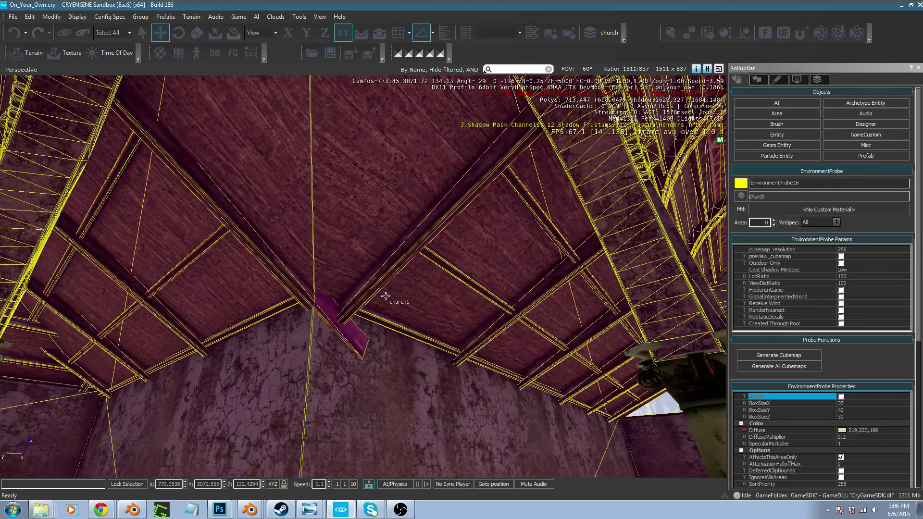
right_drag(318, 276, 318, 276)
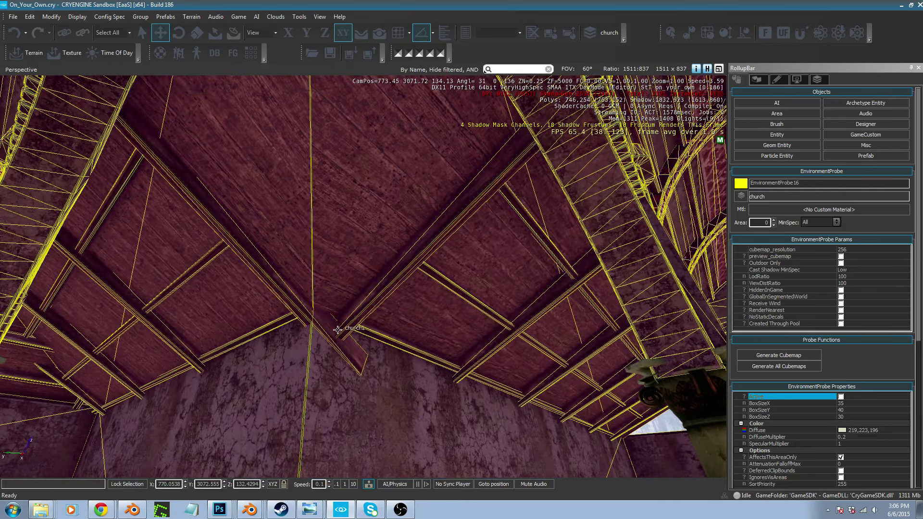
right_drag(340, 324, 340, 324)
right_drag(403, 268, 403, 268)
key(w)
Examine the wooden wall panelling and its trim around the projecting wall corner
right_drag(327, 323, 328, 324)
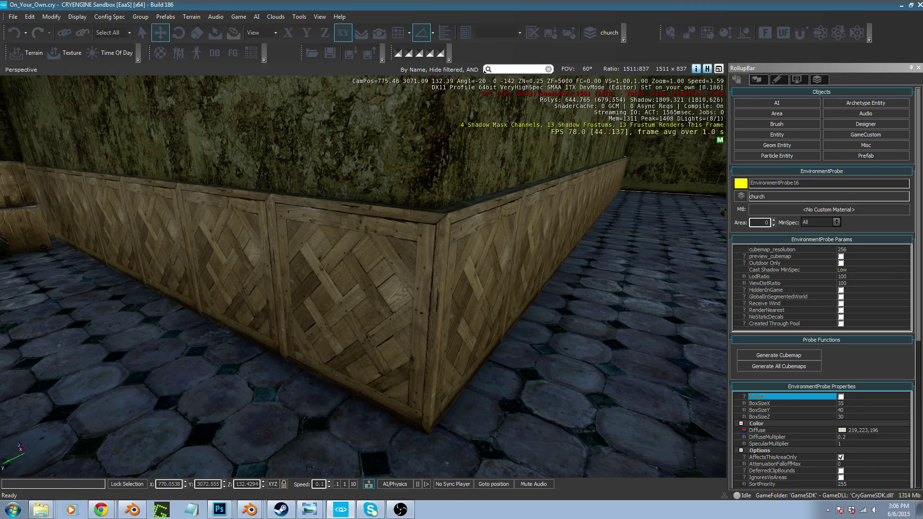
right_drag(402, 243, 402, 243)
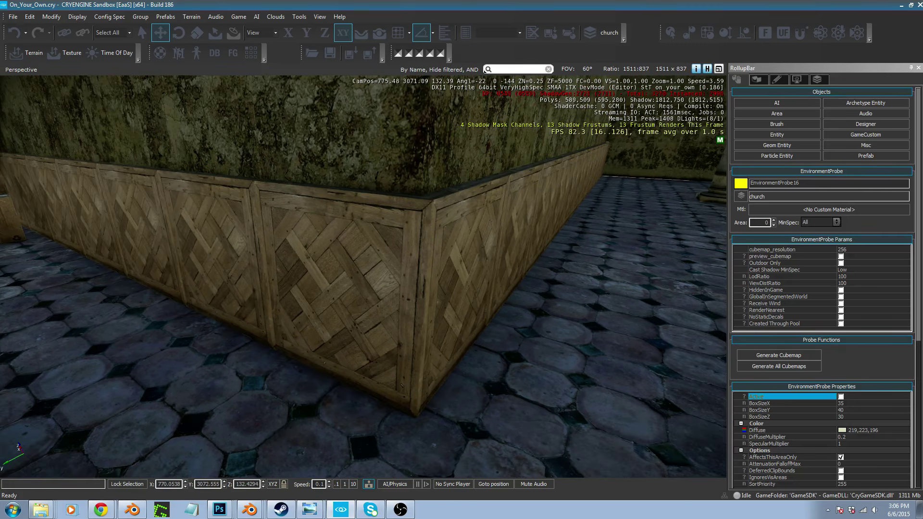
right_drag(402, 243, 402, 243)
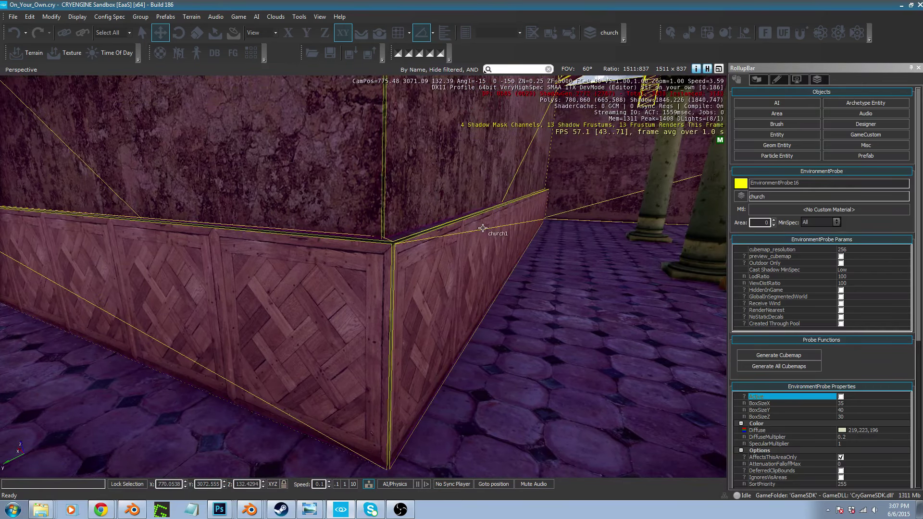
right_drag(479, 232, 480, 232)
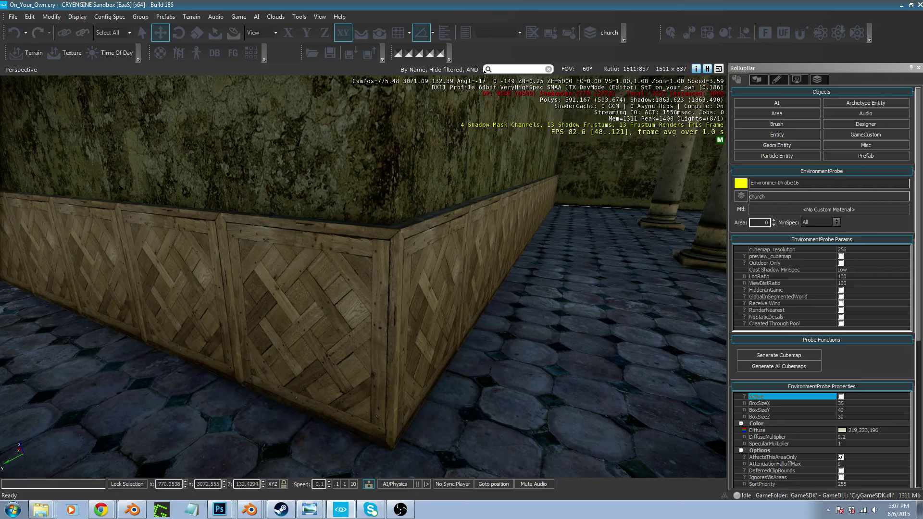
right_drag(461, 242, 460, 243)
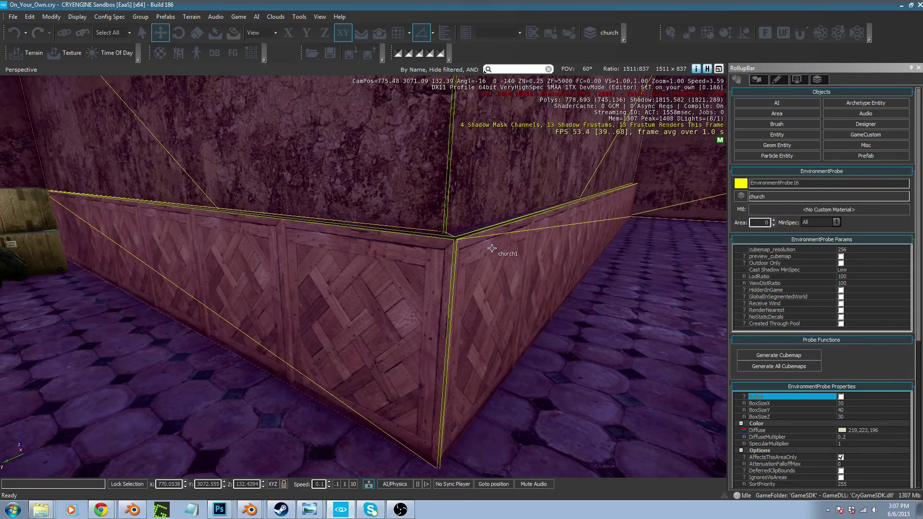
right_drag(456, 244, 456, 244)
middle_drag(456, 244, 456, 243)
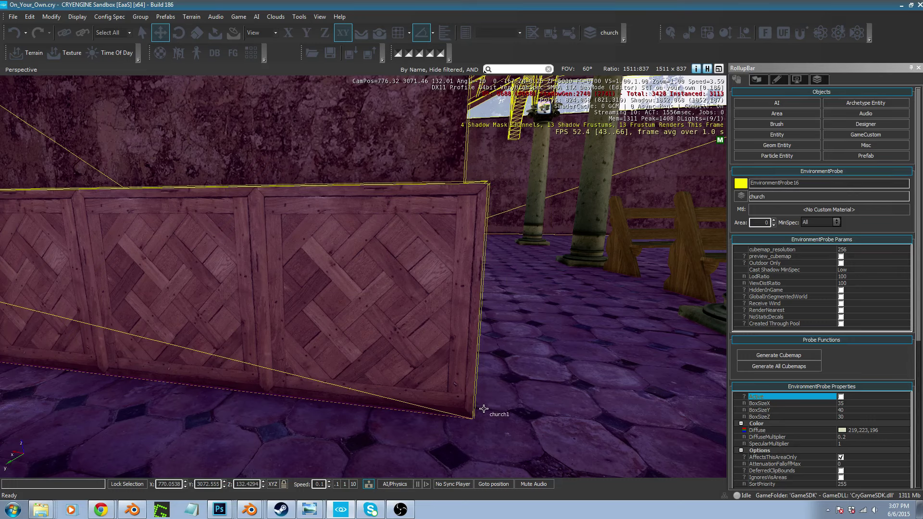
Examine the central carpet, the pews and the red podium on the tiled floor in front of the curtain
right_drag(508, 332, 507, 332)
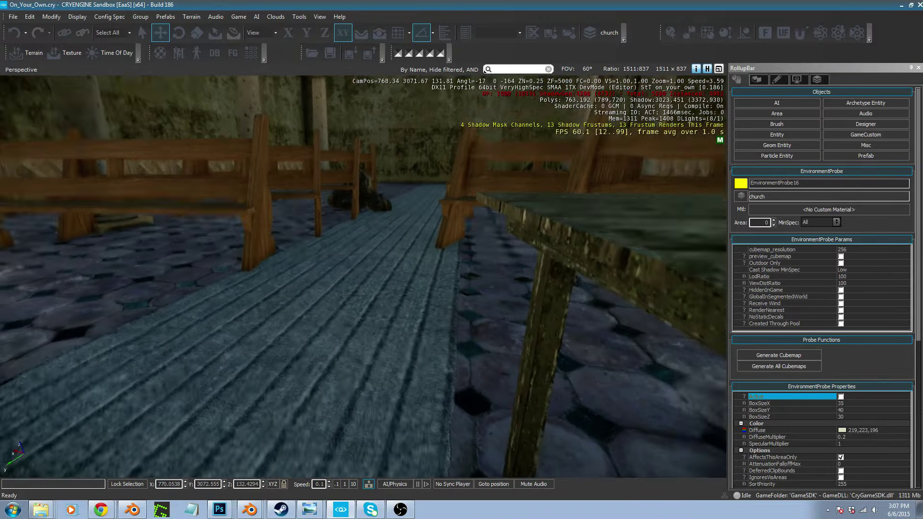
right_drag(363, 277, 363, 318)
key(w)
key(s)
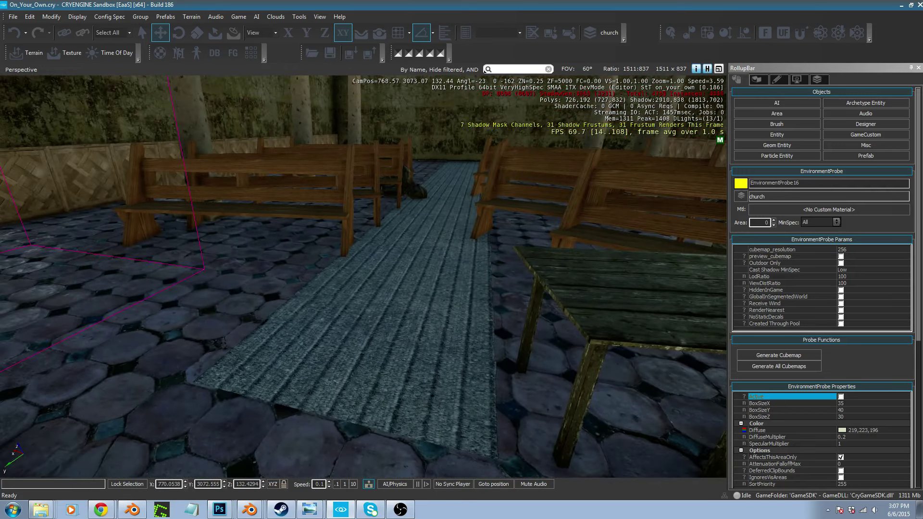
right_drag(347, 288, 348, 228)
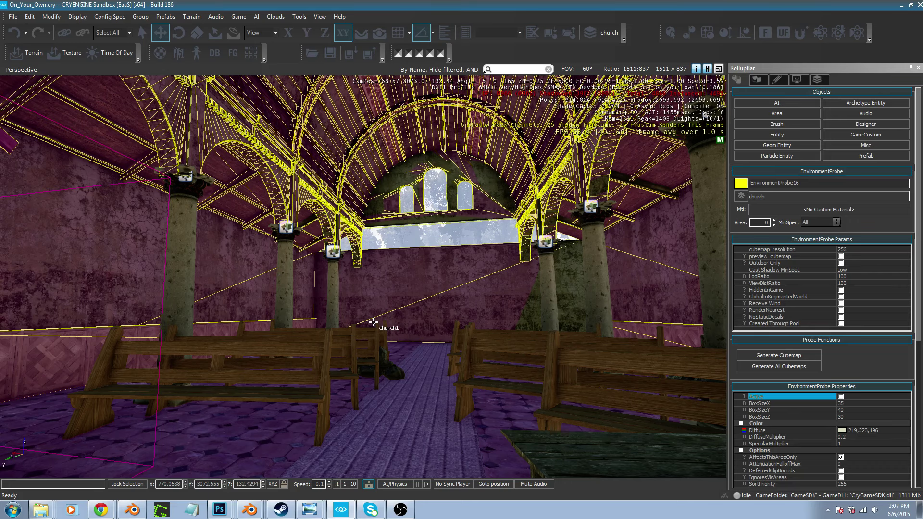
right_drag(475, 243, 308, 260)
key(s)
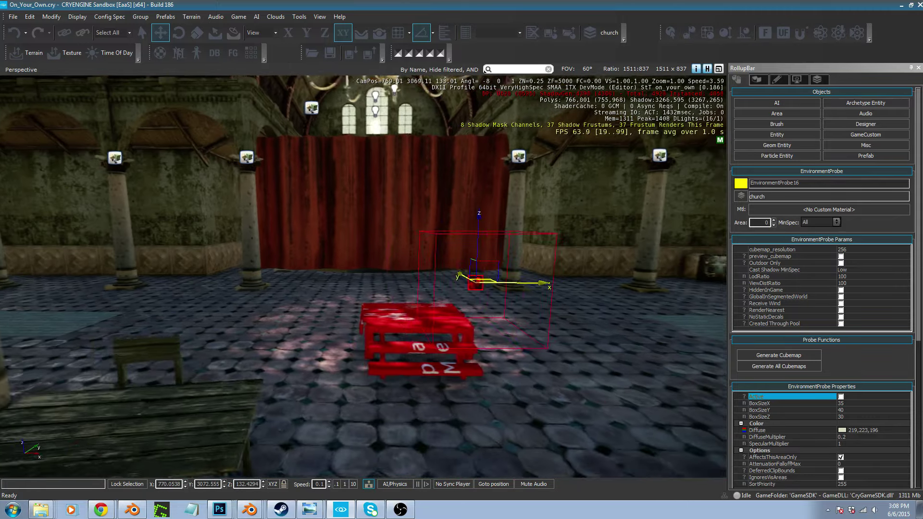
right_drag(443, 251, 446, 251)
key(w)
Switch to Blender's podium model, select the podium mesh and display it with solid shading
click(249, 509)
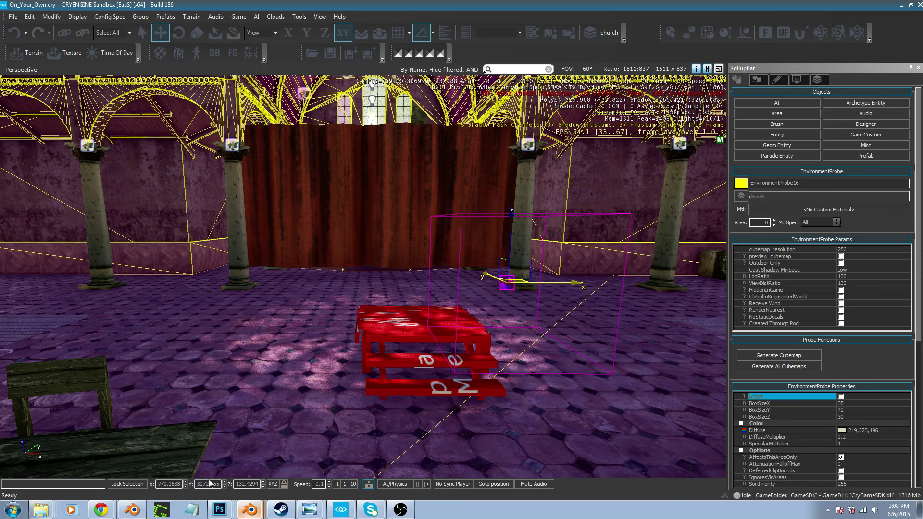
key(alt+Tab)
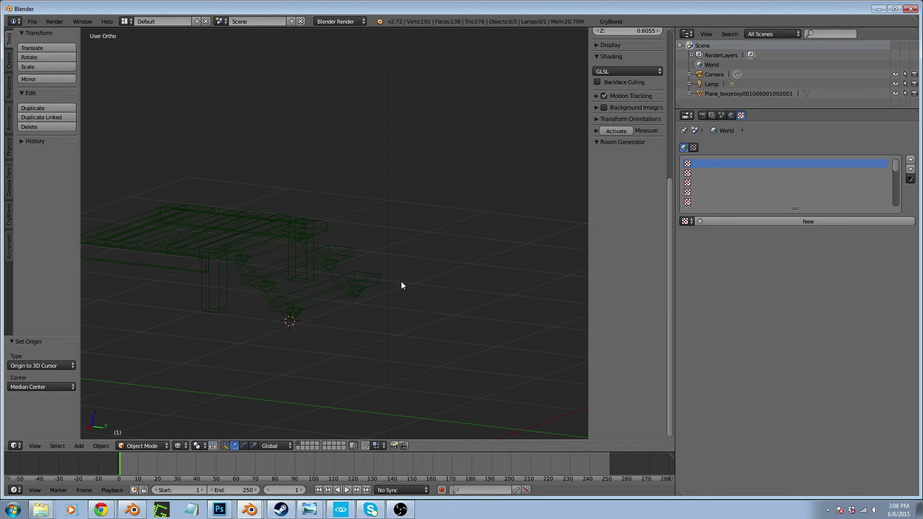
key(ctrl+Up)
middle_drag(462, 287, 424, 324)
scroll(419, 315, up, 5)
right_click(412, 289)
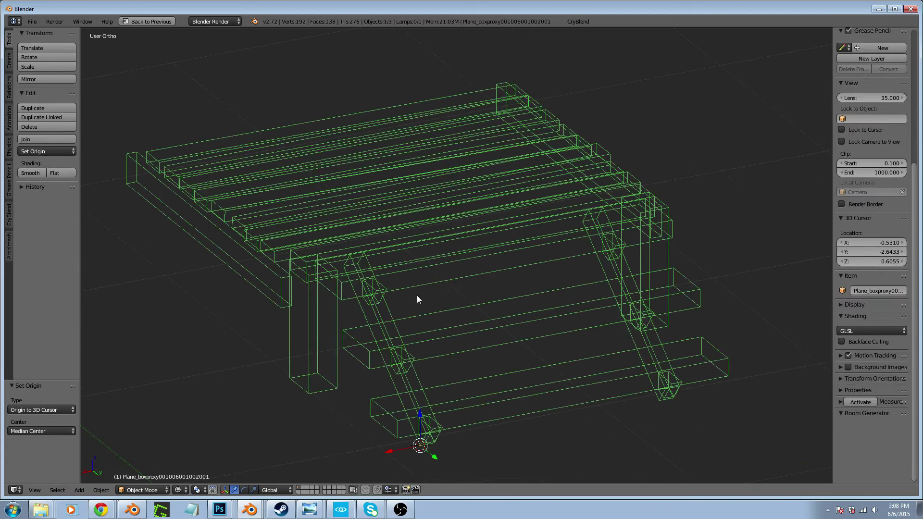
key(z)
middle_drag(417, 296, 402, 320)
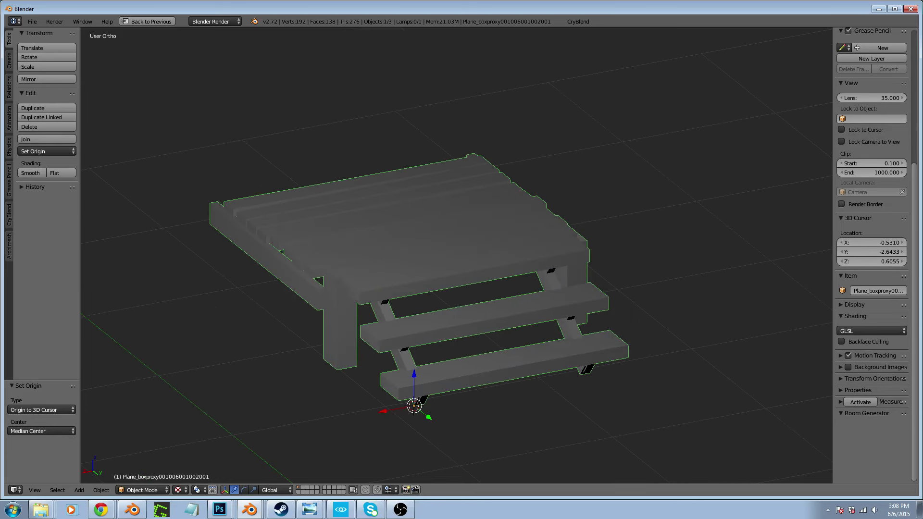
Add a new image texture to the podium's church_podium__001__wood material and start choosing its image file
key(ctrl+Up)
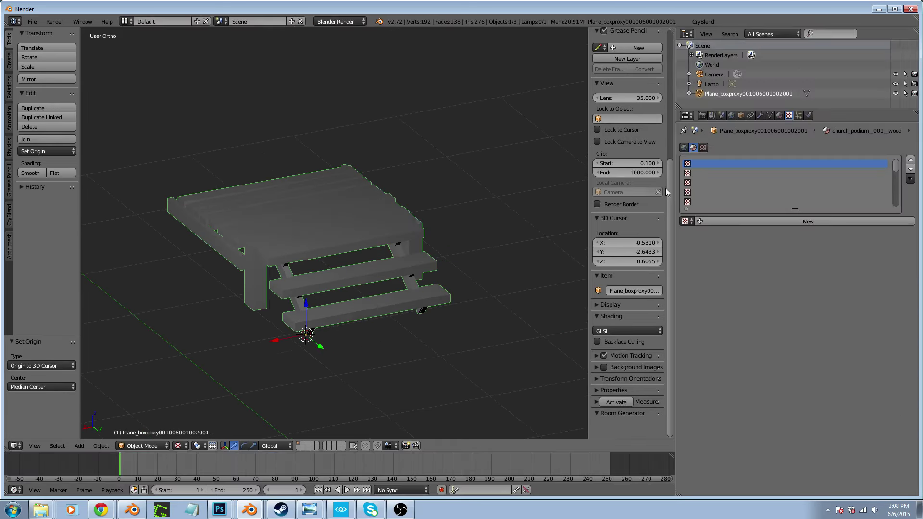
click(779, 116)
click(789, 115)
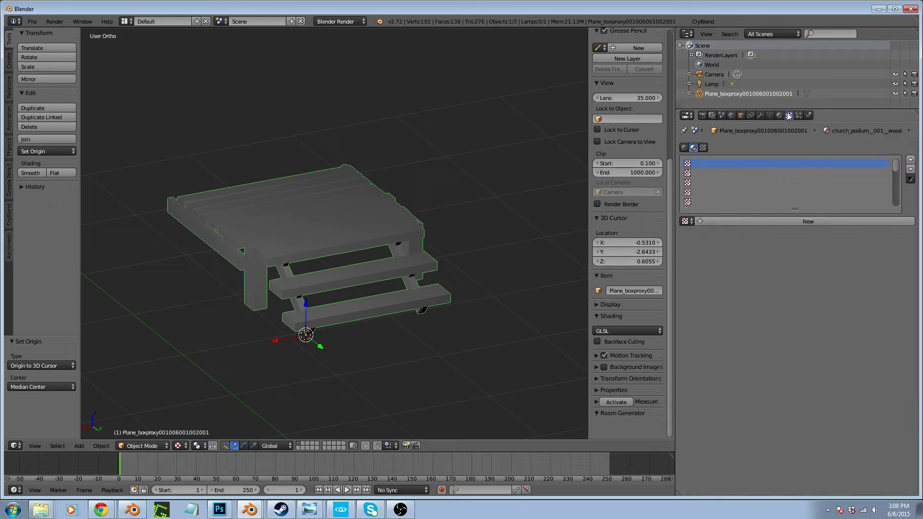
click(778, 221)
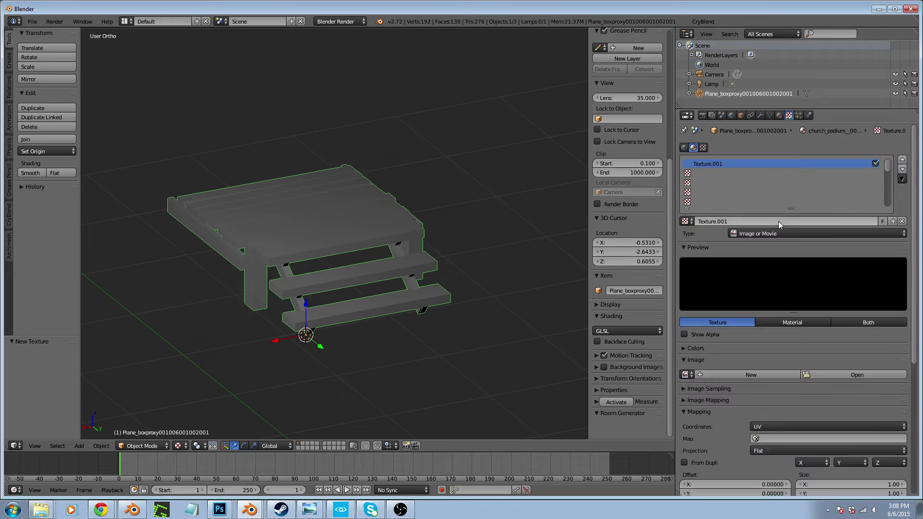
click(852, 375)
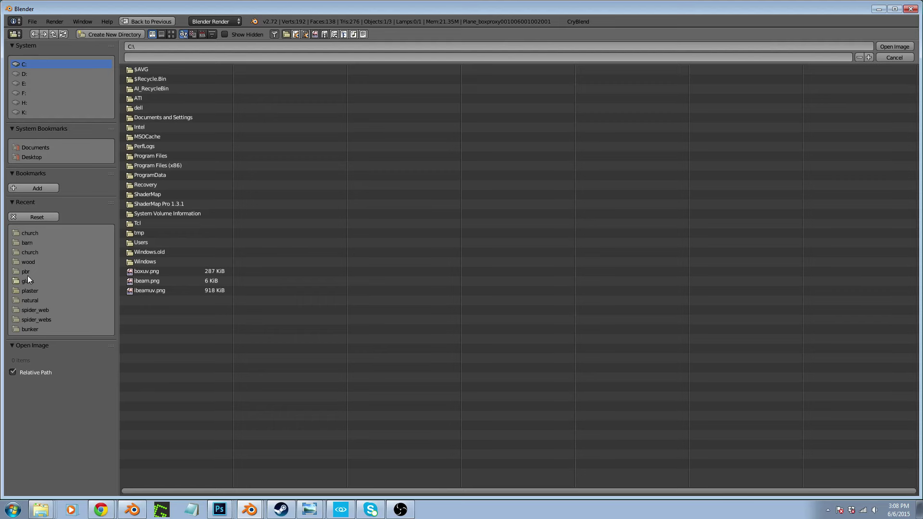
Browse the On_Your_Own textures, Levels and TexturesGeneric folders under GameSDK for a podium texture image
click(29, 262)
click(162, 69)
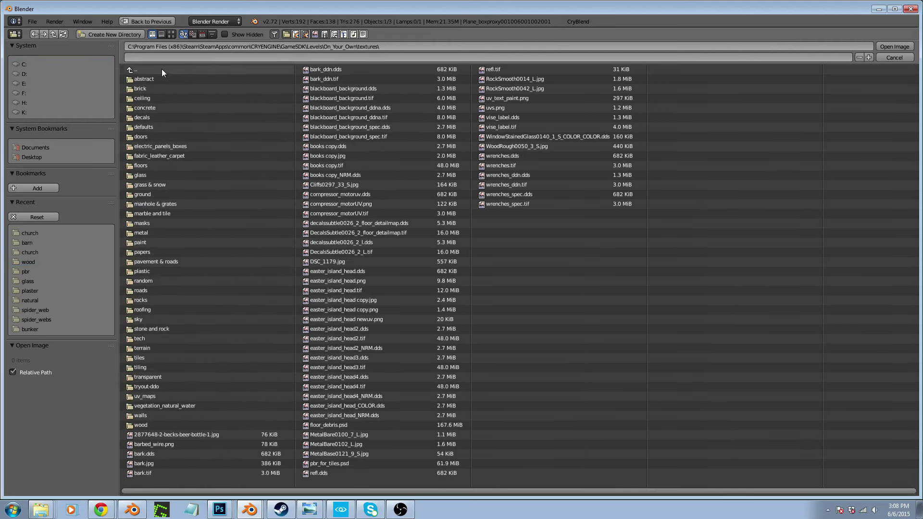
click(161, 69)
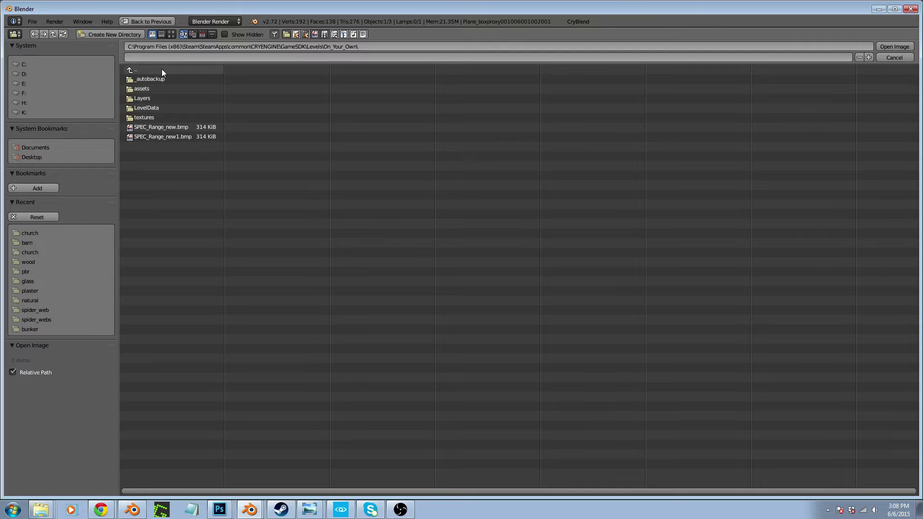
click(162, 70)
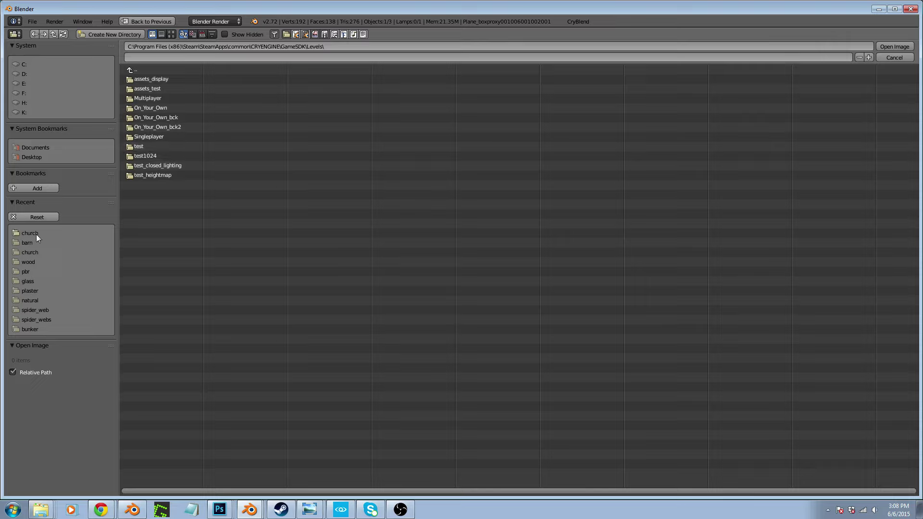
click(140, 71)
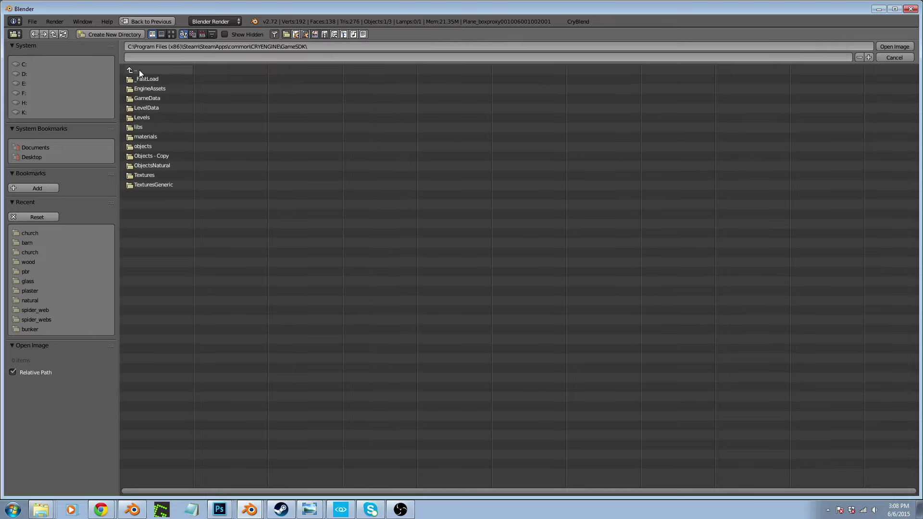
click(147, 184)
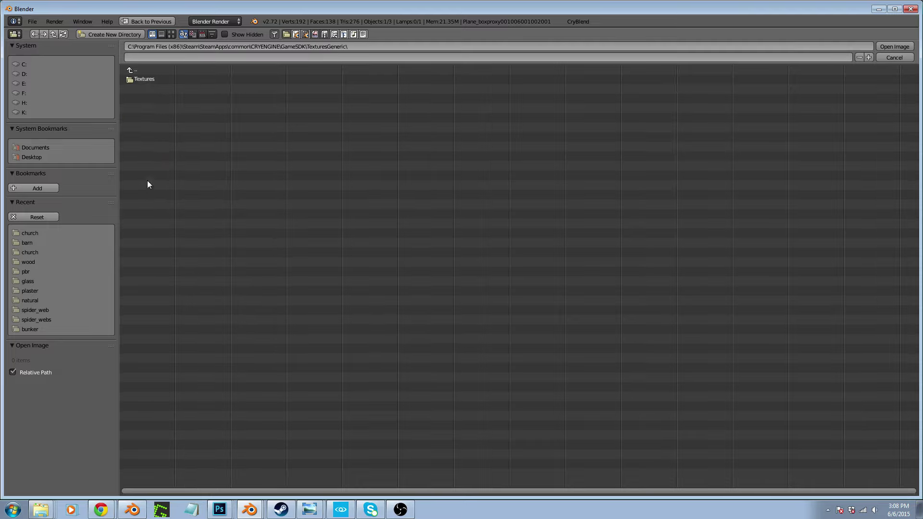
click(139, 70)
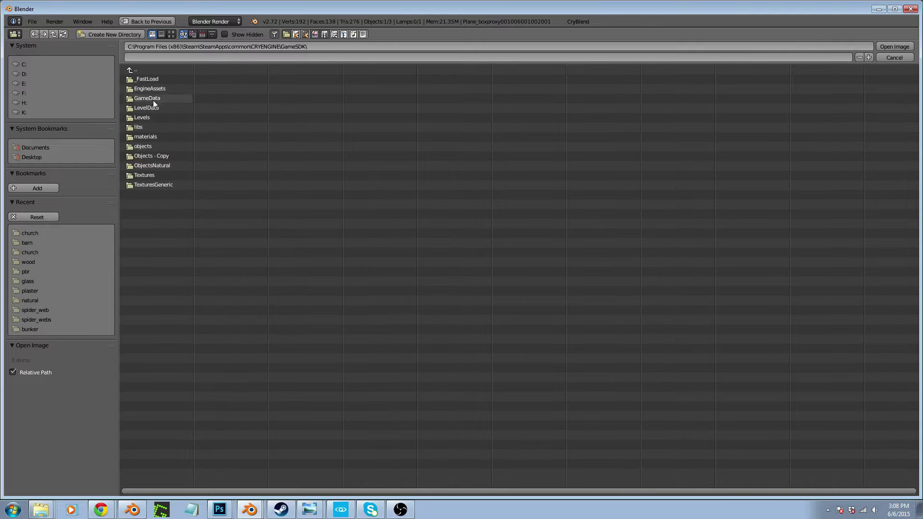
Look through the GameSDK objects folder, including props and industrial, for a podium texture image
click(147, 146)
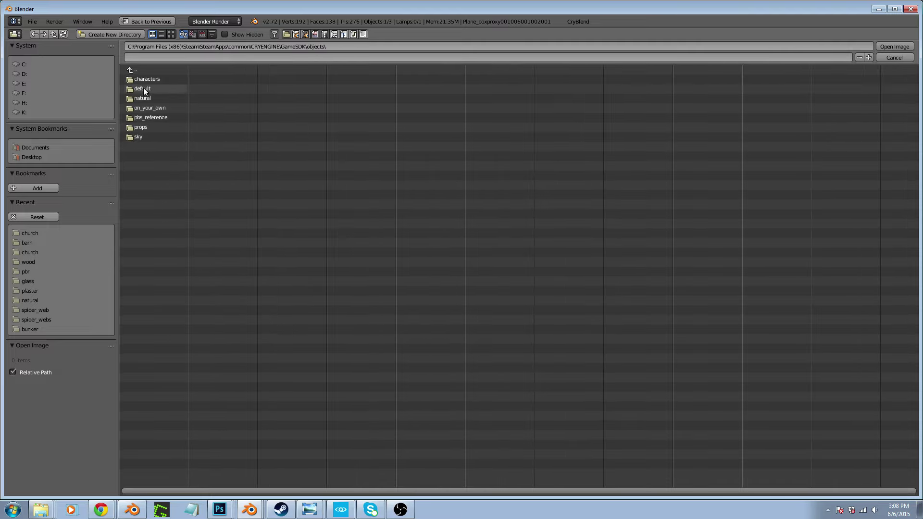
click(145, 127)
click(150, 88)
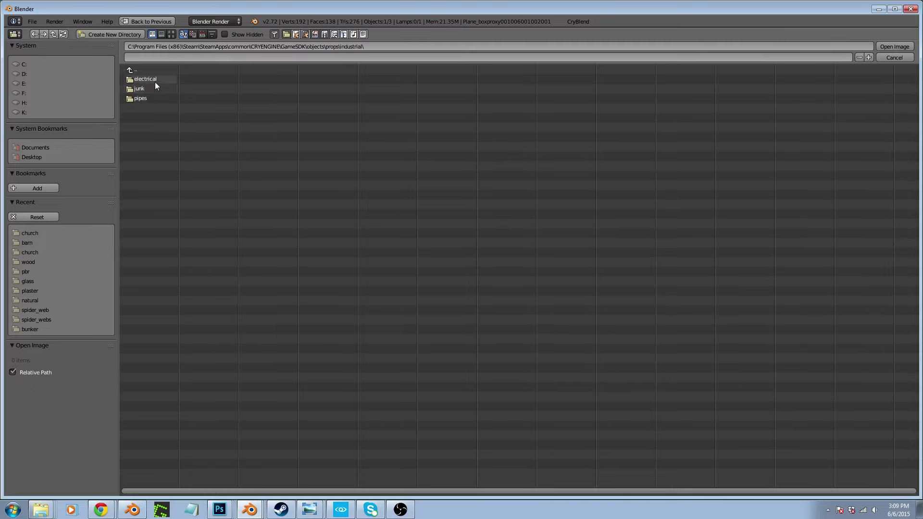
click(138, 70)
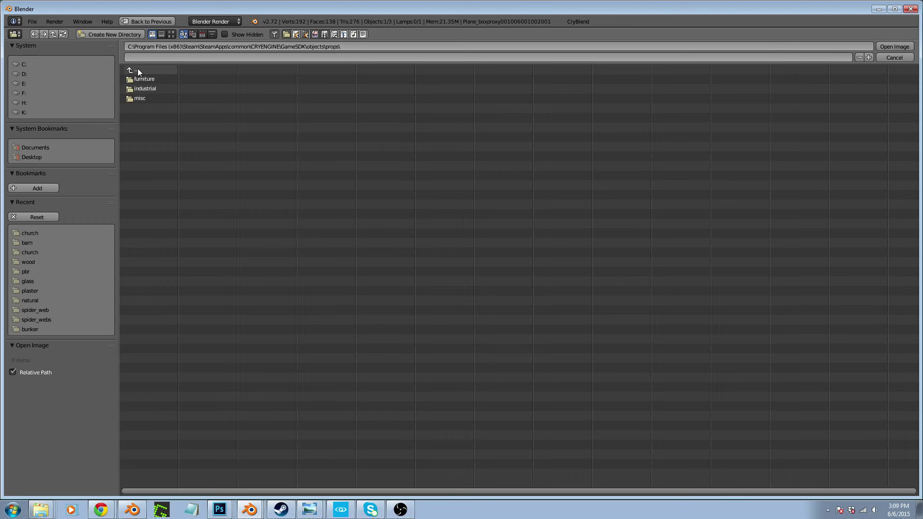
click(138, 71)
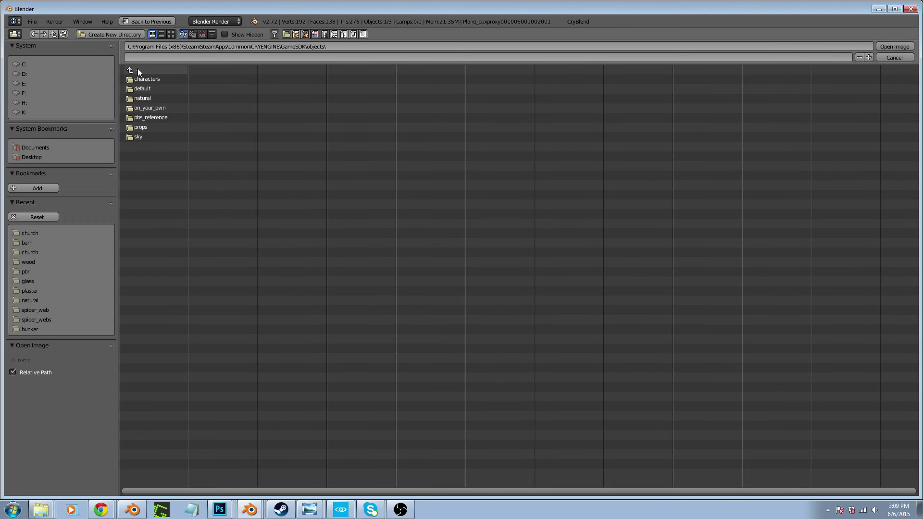
Switch to CRYENGINE, filter the brush objects by "pal" and place the palette_mp brush on the floor beside the red podium
click(341, 510)
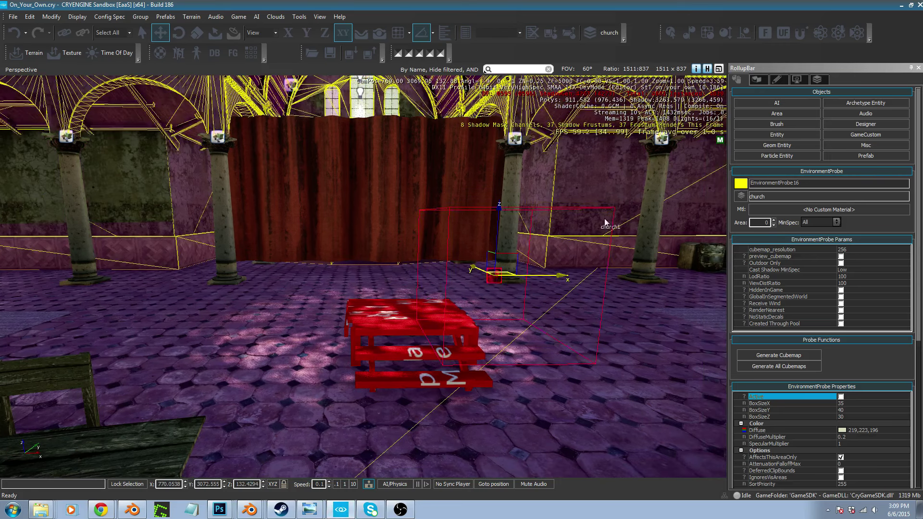
click(770, 126)
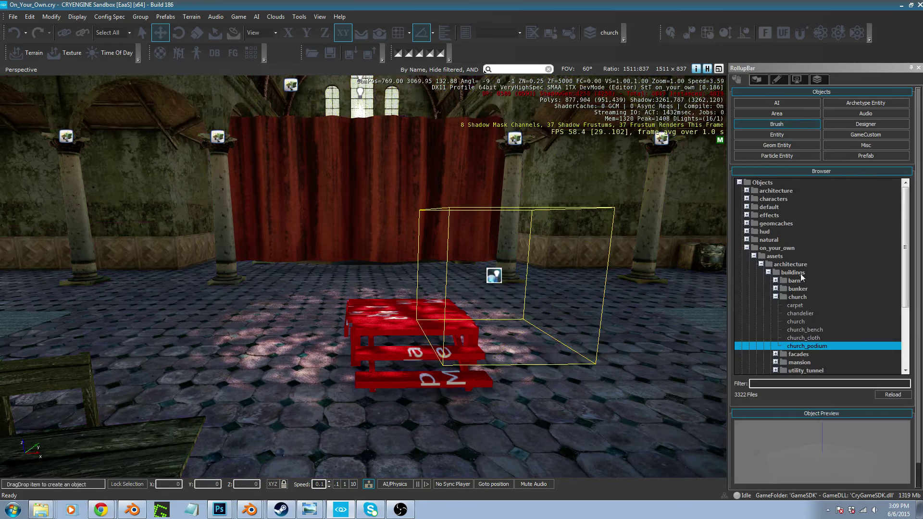
click(782, 383)
text(pal)
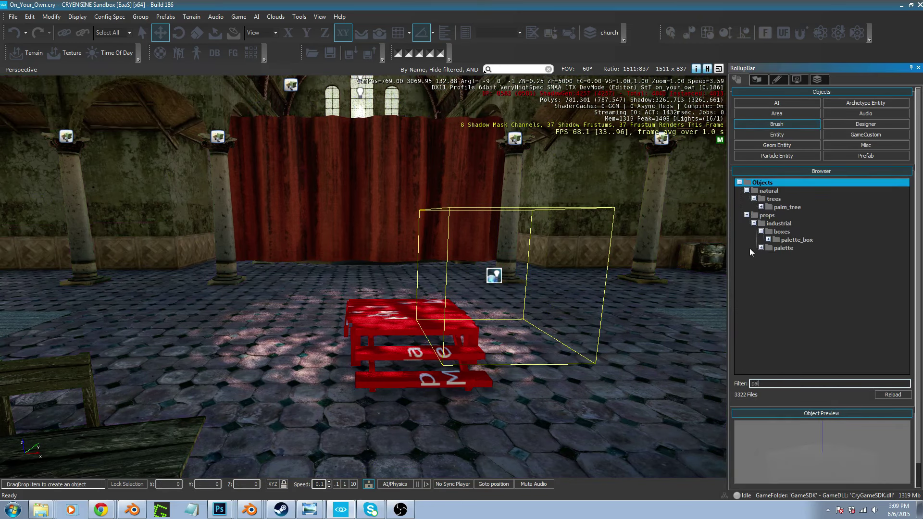
click(762, 247)
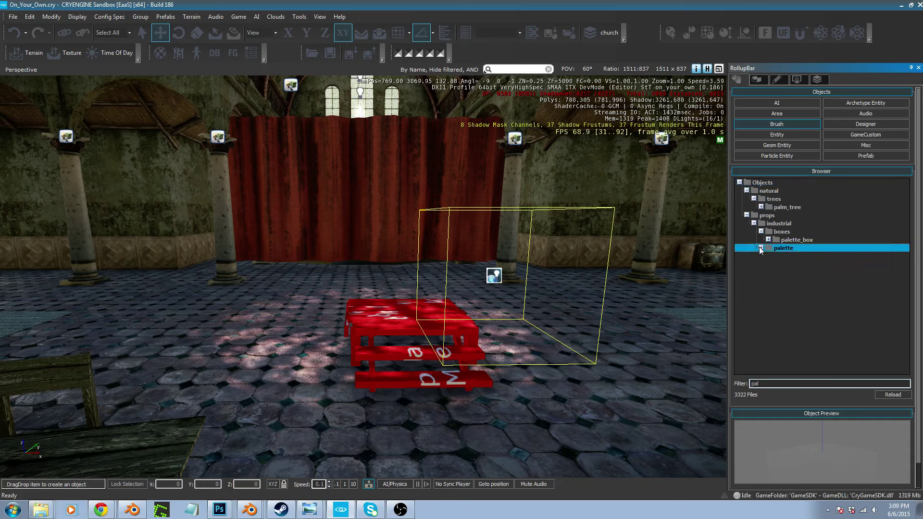
drag(774, 255, 254, 333)
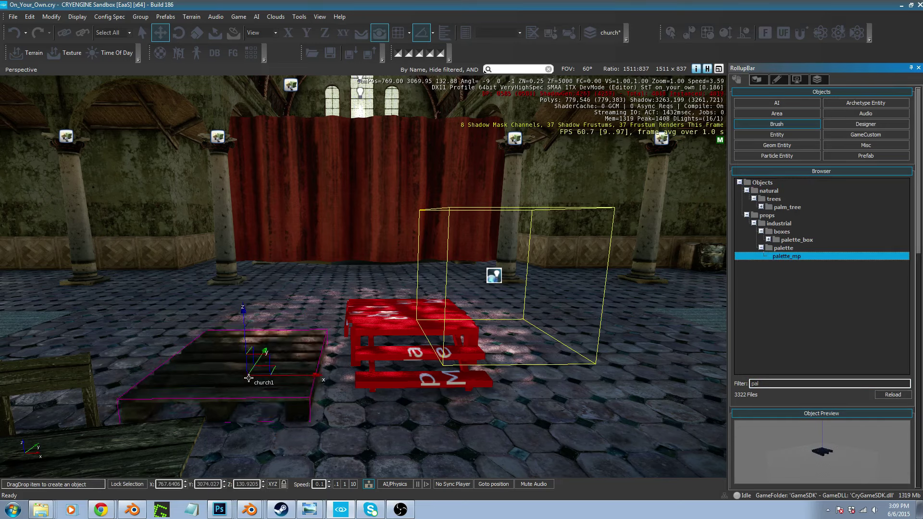
click(247, 379)
Examine the placed pallet's planks up close and close the chat window
key(w)
mouse_move(247, 379)
right_down()
mouse_move(288, 423)
mouse_move(258, 384)
right_up()
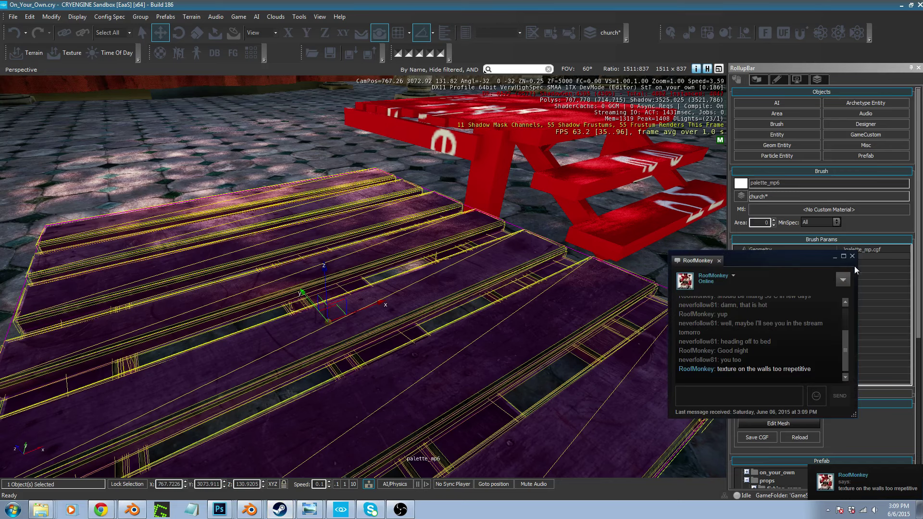
click(852, 258)
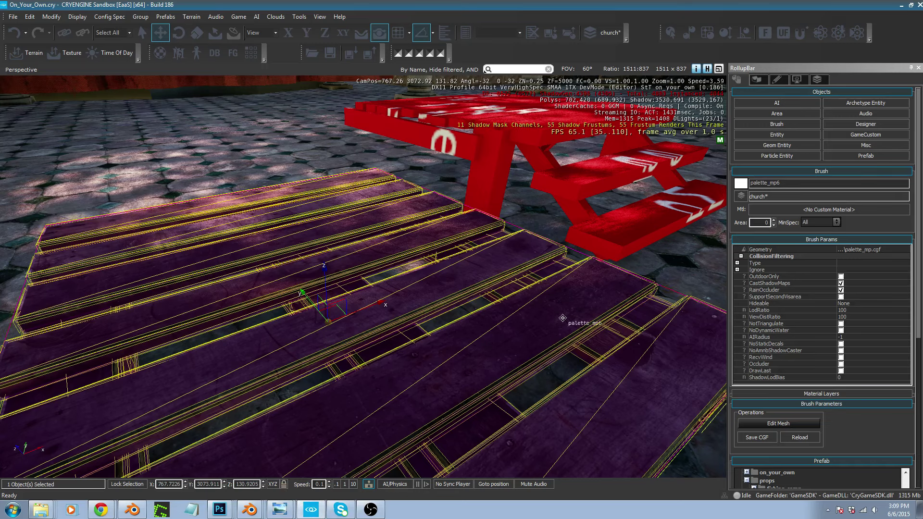
Examine the church interior around the podium, the red curtain and the side-aisle columns
right_drag(560, 318, 596, 318)
key(a)
key(w)
right_drag(529, 310, 178, 271)
key(w)
key(d)
key(a)
key(w)
key(a)
middle_drag(532, 311, 492, 323)
key(w)
right_drag(491, 324, 503, 343)
right_drag(449, 301, 461, 284)
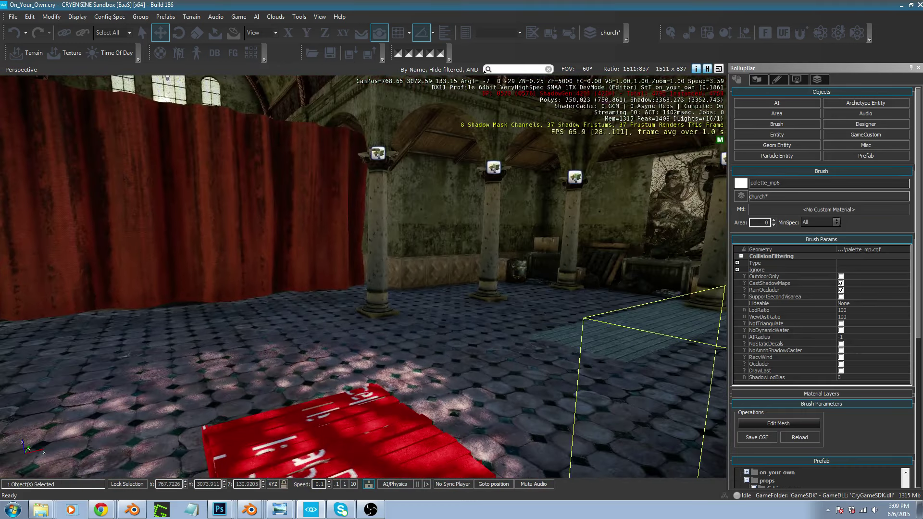
Examine the texture on the church walls around the arches, upper windows and behind the pews
right_drag(538, 340, 464, 256)
right_drag(408, 269, 495, 403)
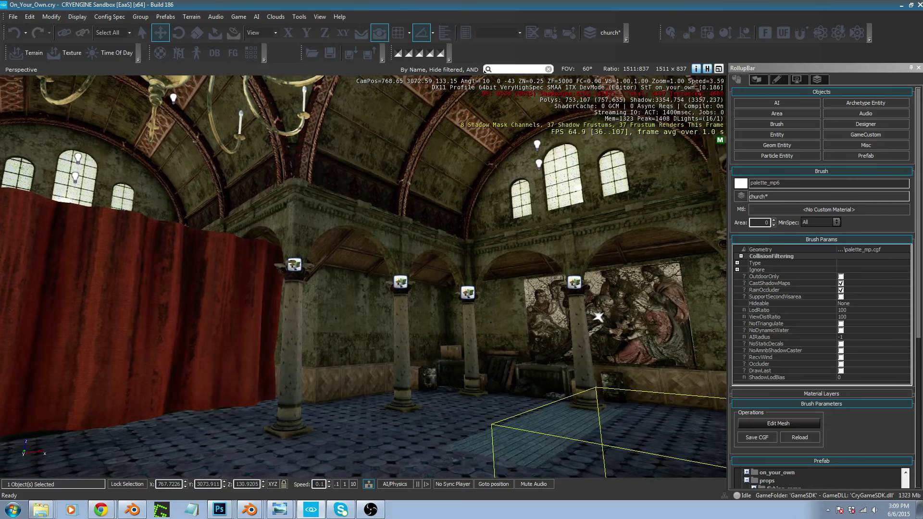
right_drag(475, 268, 803, 331)
right_drag(350, 274, 327, 274)
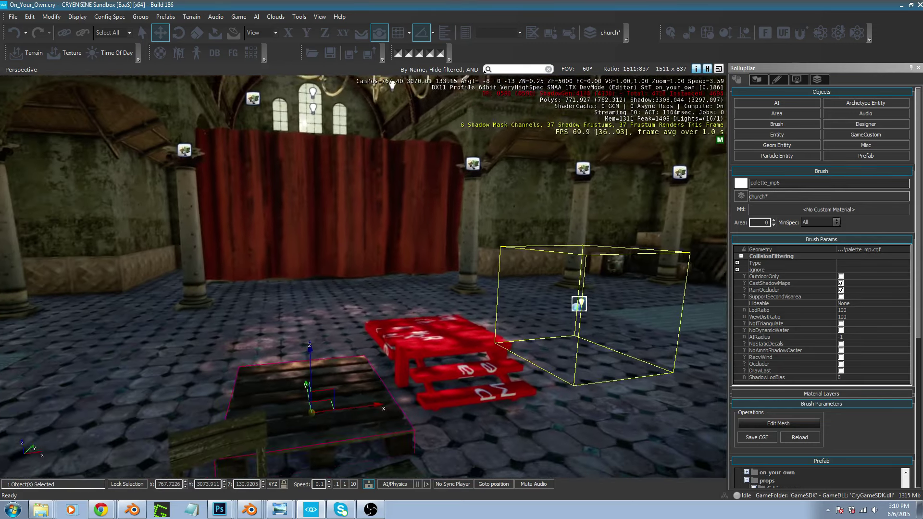
right_drag(327, 273, 528, 261)
key(a)
key(w)
key(s)
key(w)
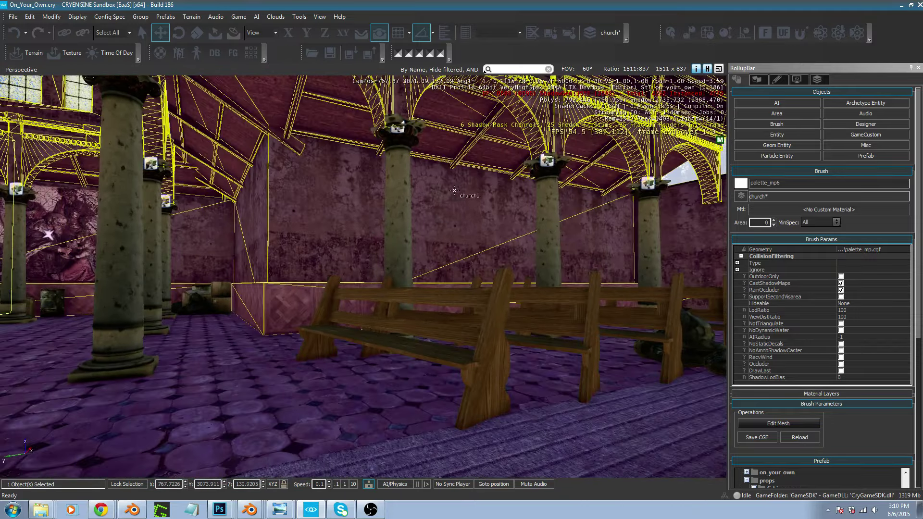
Return to the pallet beside the podium and examine its wooden planks at close range
right_drag(410, 235, 259, 301)
key(s)
key(w)
key(s)
key(a)
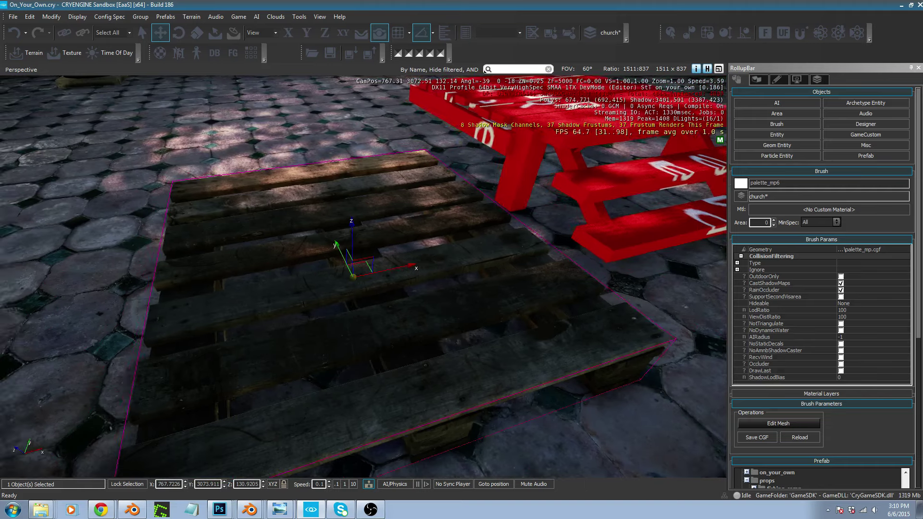
right_drag(388, 237, 401, 222)
key(d)
key(w)
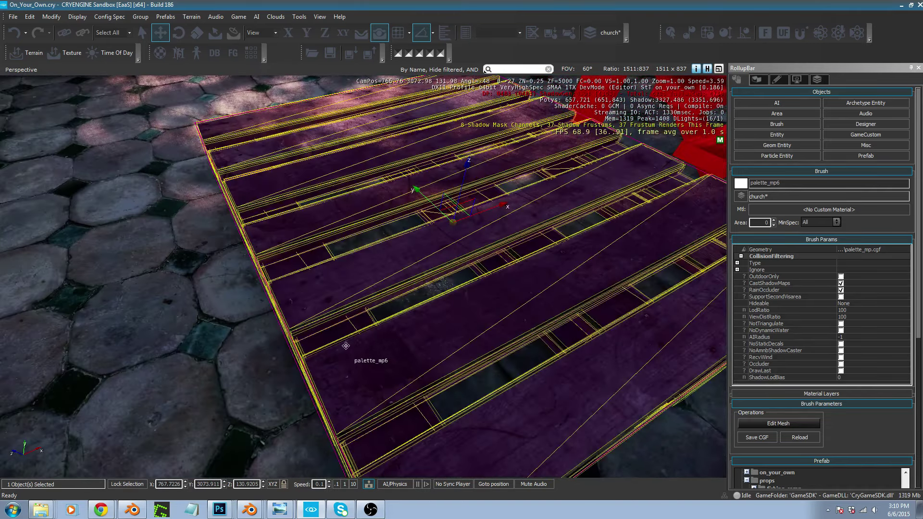
Switch to Blender and load palette_a_diff.dds from Objects - Copy\Objects\props\industrial\palette as the podium material's texture image
right_drag(338, 361, 407, 317)
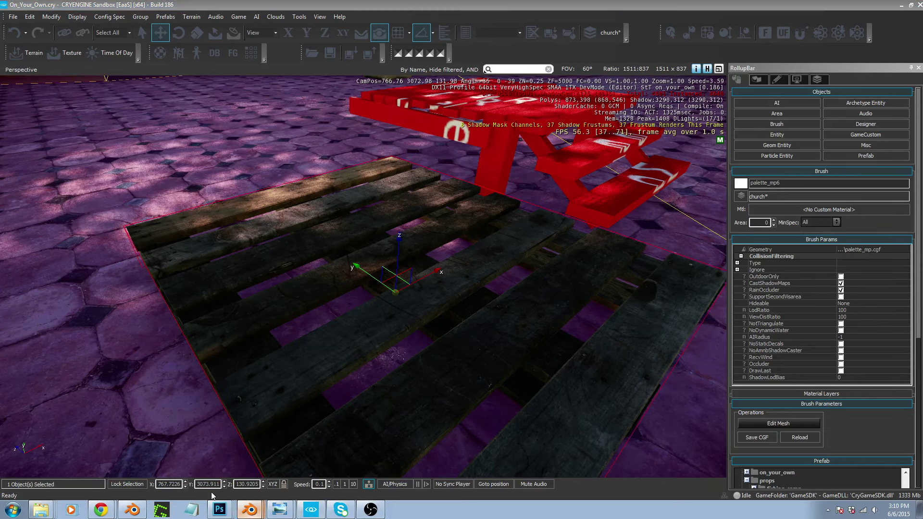
key(alt+Tab)
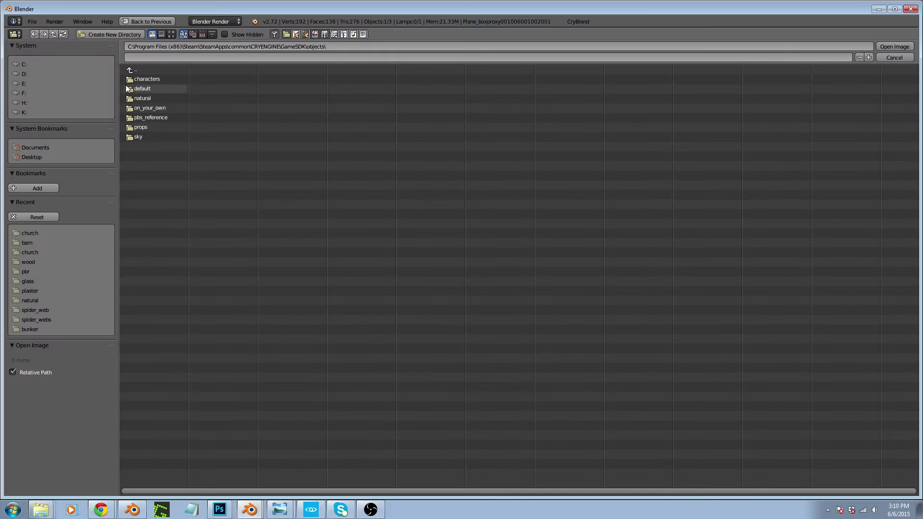
click(144, 69)
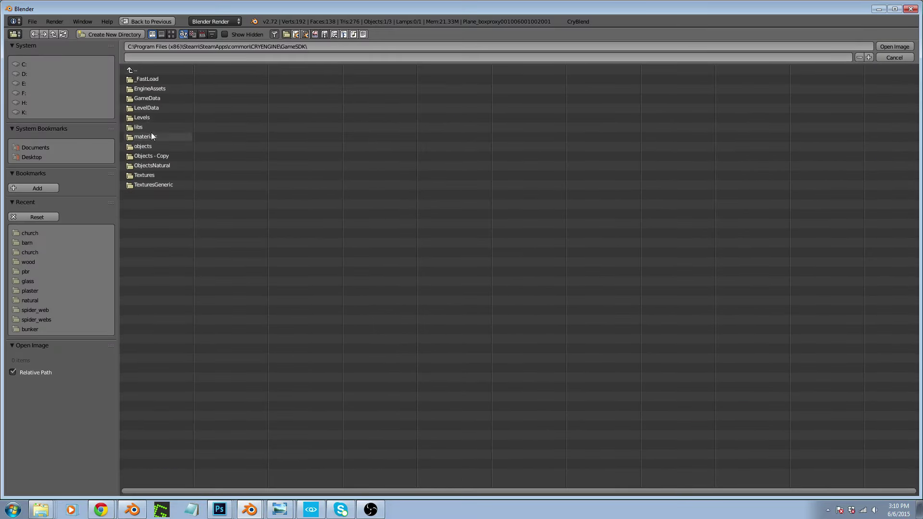
click(143, 156)
click(145, 79)
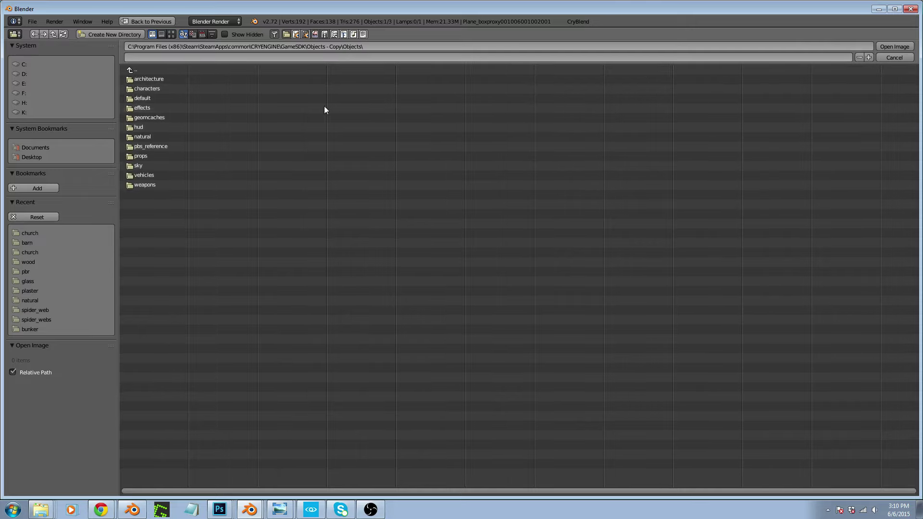
click(143, 156)
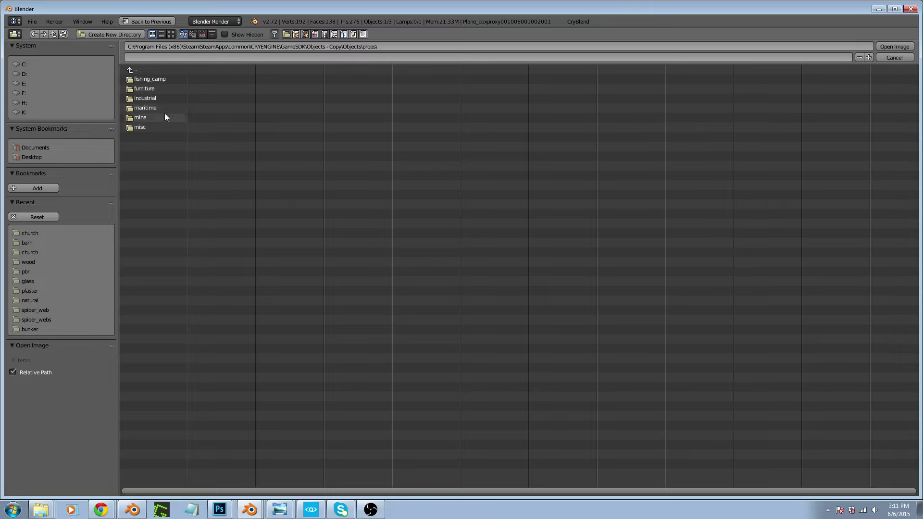
click(151, 99)
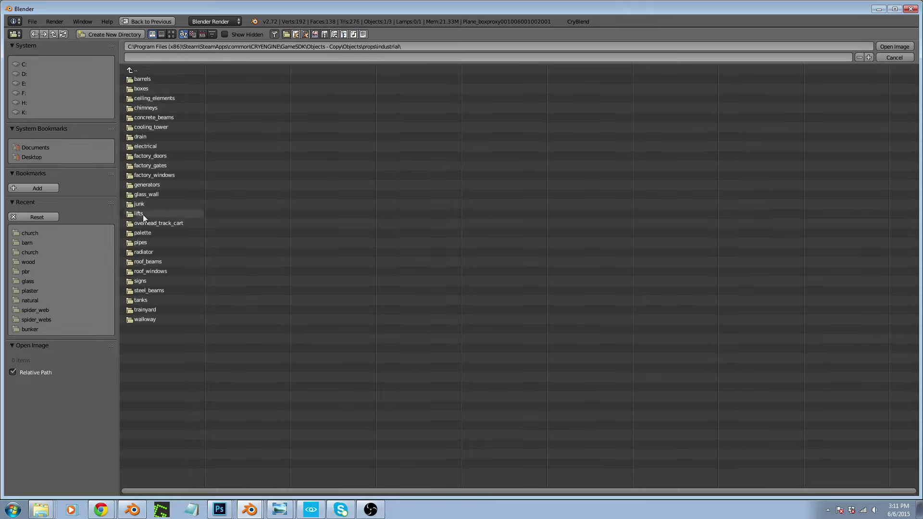
click(136, 234)
double_click(165, 88)
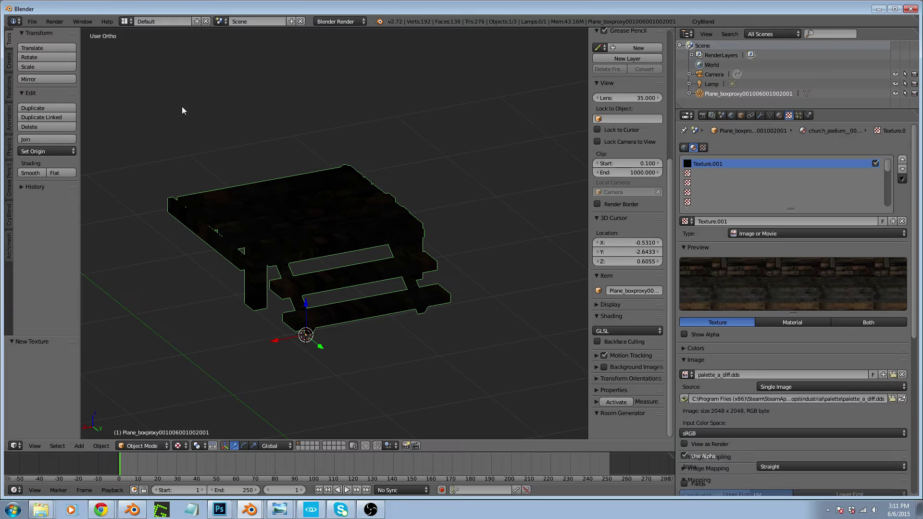
Put the podium into edit mode with its whole mesh selected
middle_drag(351, 221, 384, 264)
scroll(383, 264, up, 5)
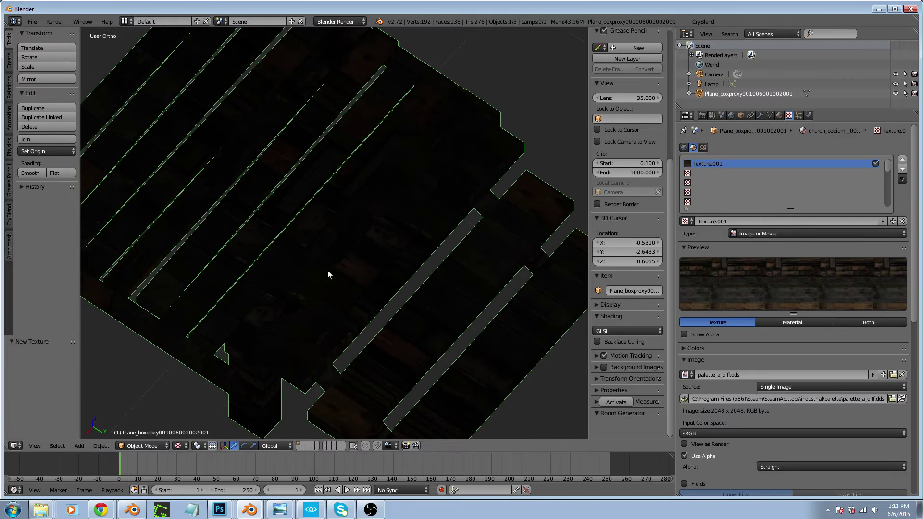
key(Tab)
key(a)
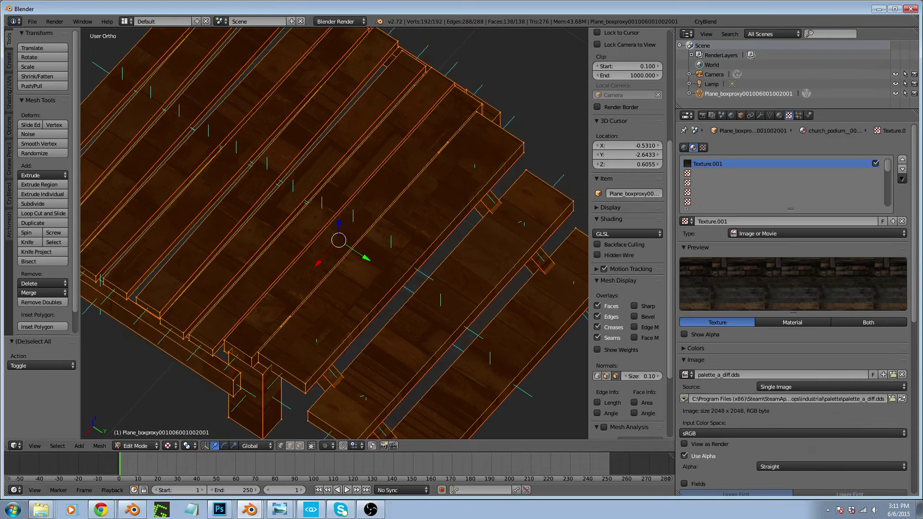
Split the 3D view in two, hide the side panels and turn one half into a UV/Image editor
drag(6, 450, 368, 365)
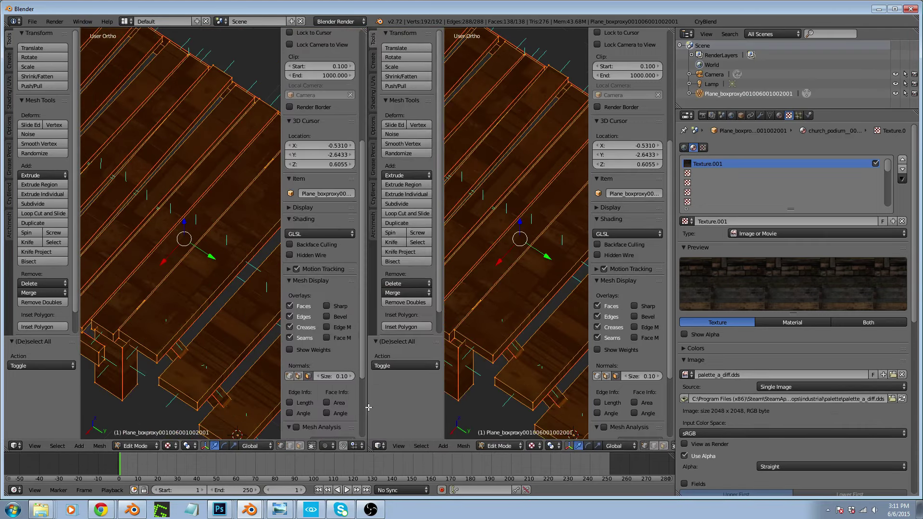
key(n)
key(t)
key(n)
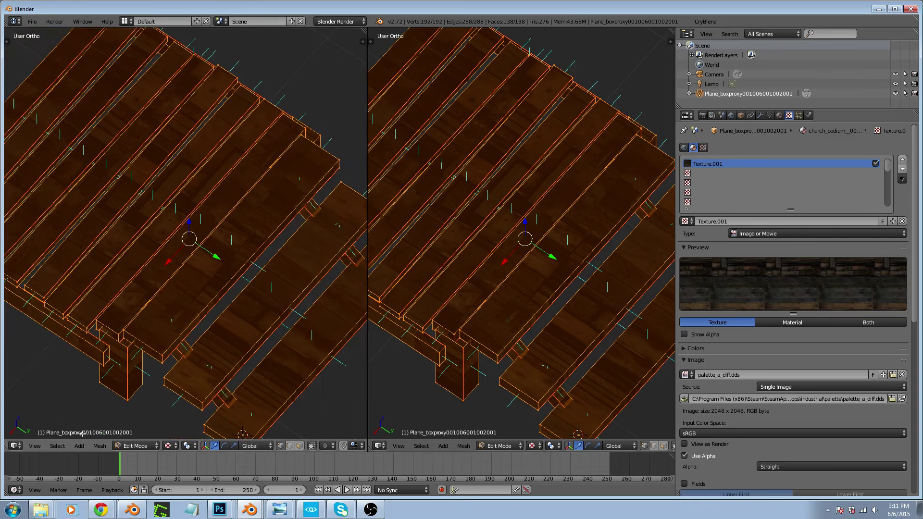
click(14, 445)
click(52, 374)
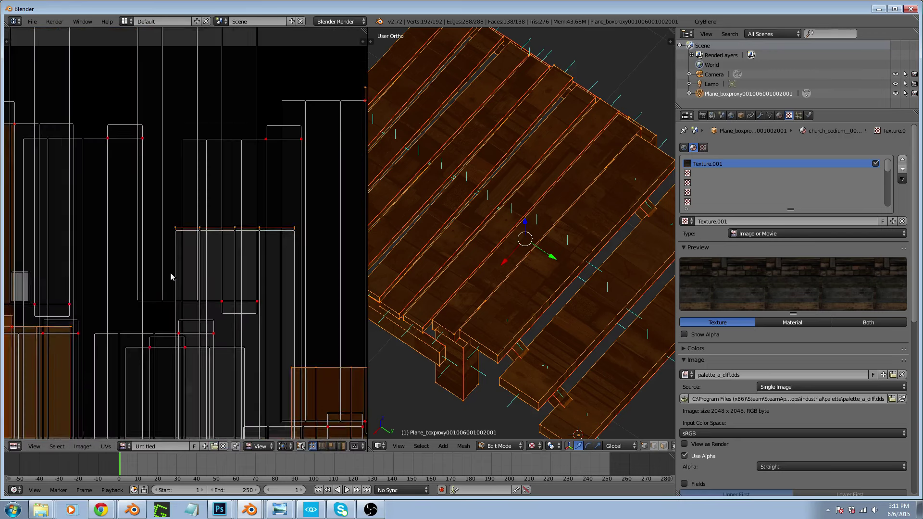
Show palette_a_diff.dds behind the podium's UV layout and widen the UV editor
scroll(169, 255, down, 3)
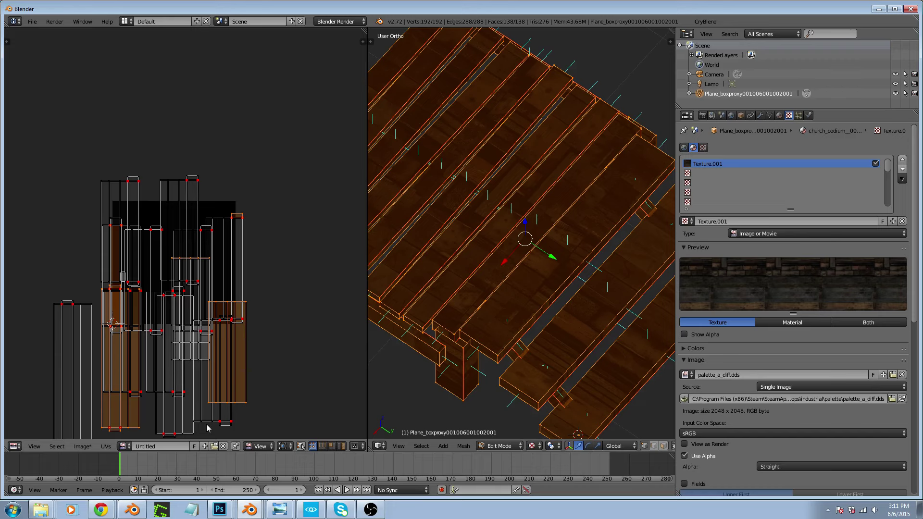
click(124, 446)
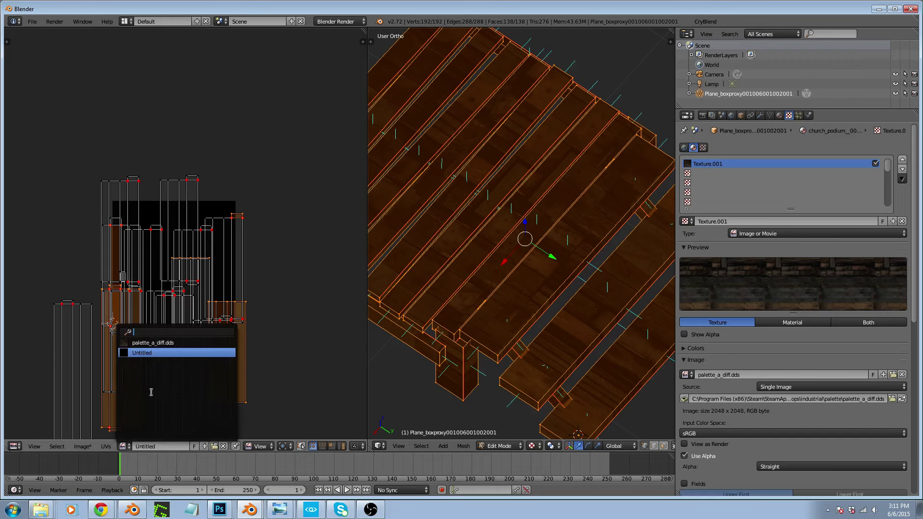
click(156, 343)
scroll(221, 295, up, 3)
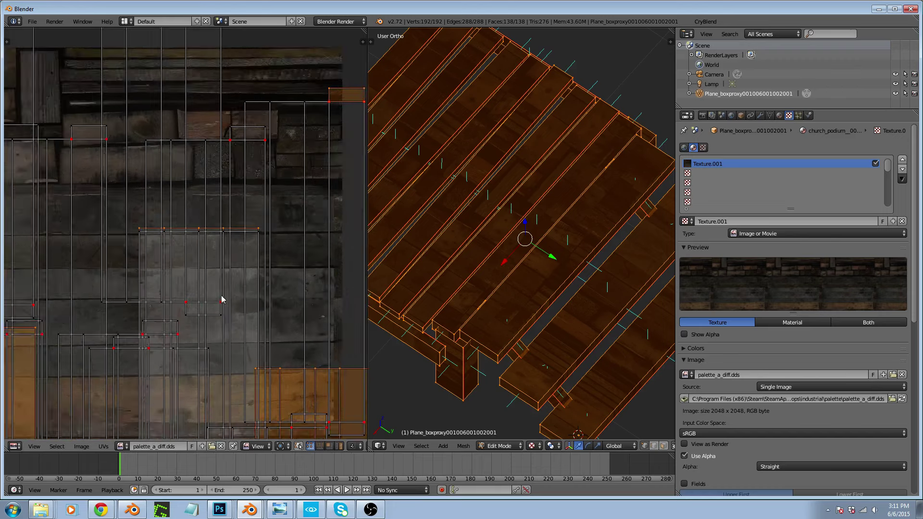
drag(368, 331, 523, 330)
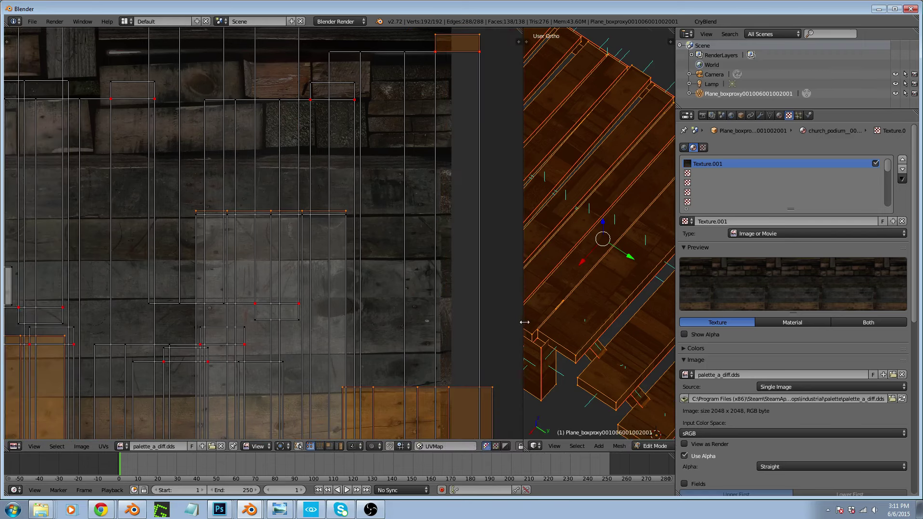
scroll(396, 192, down, 2)
scroll(301, 260, down, 2)
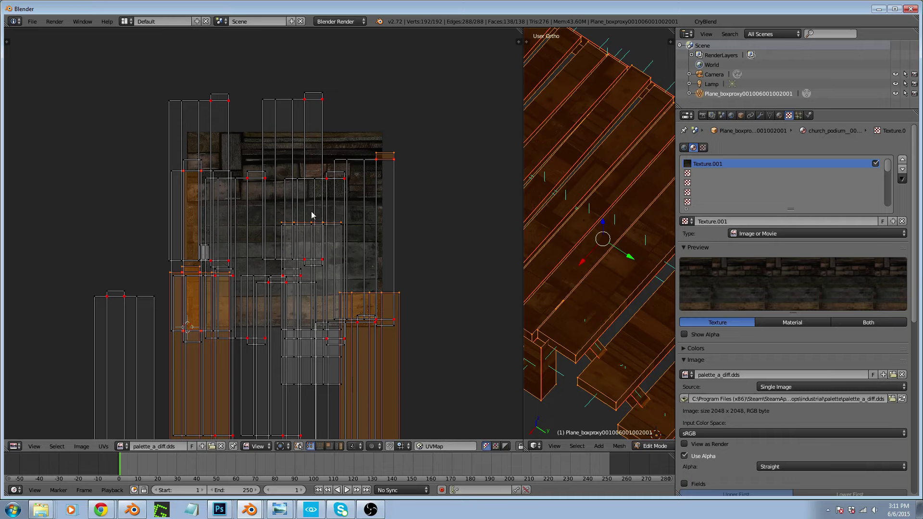
Clear the UV selection, switch to island selection and move the large island at the texture's lower right clear to its right
key(a)
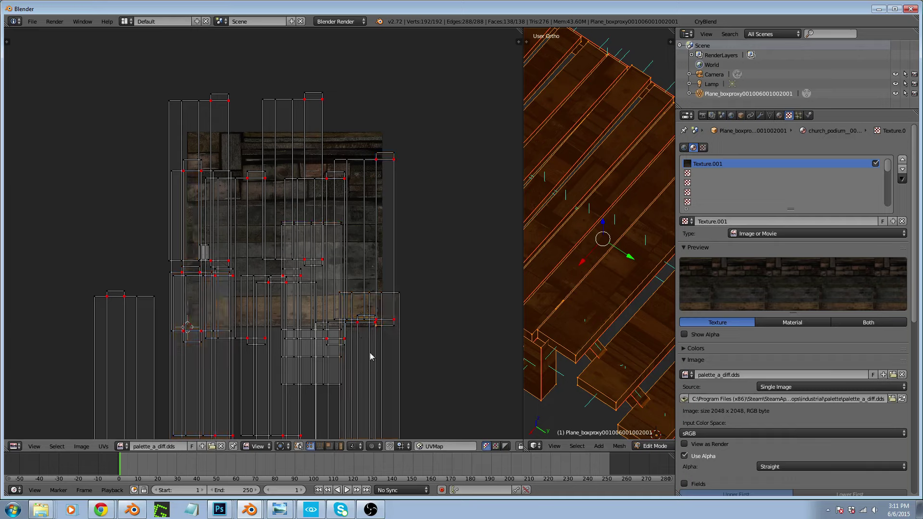
key(ctrl+Tab)
click(361, 385)
right_click(365, 368)
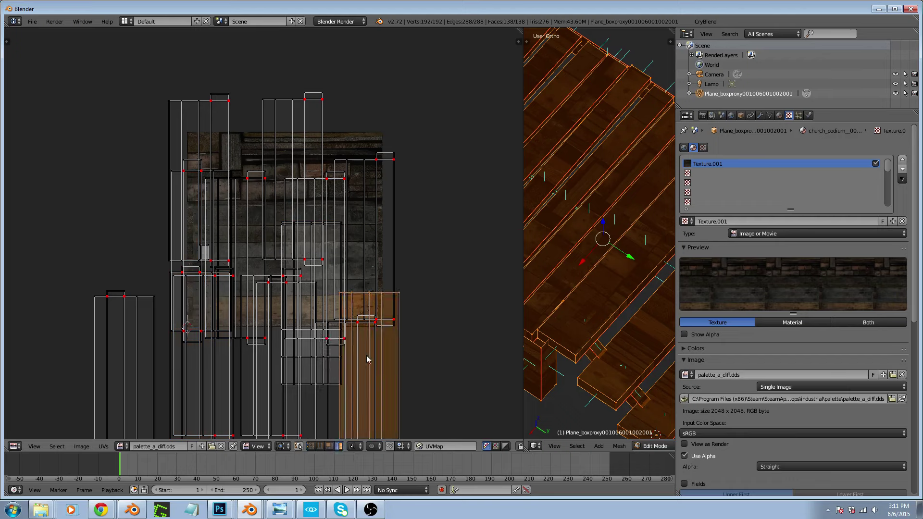
key(g)
click(457, 276)
Move six plank islands off the wood texture, three to its left and three to its right
right_click(129, 353)
key(g)
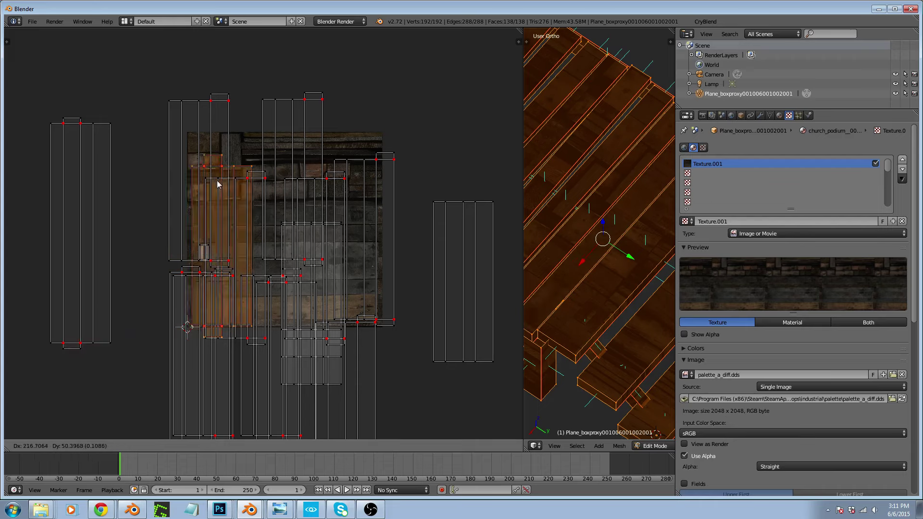
right_click(76, 163)
key(g)
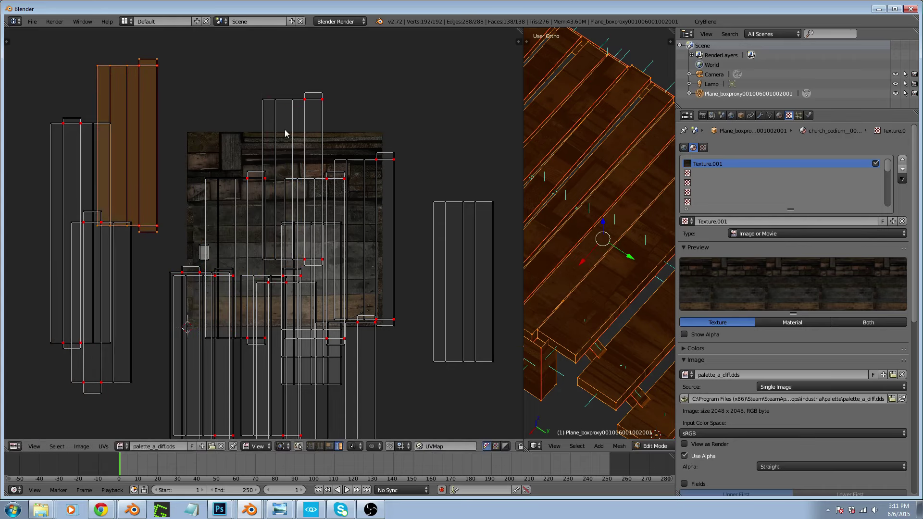
click(454, 88)
right_click(362, 200)
key(g)
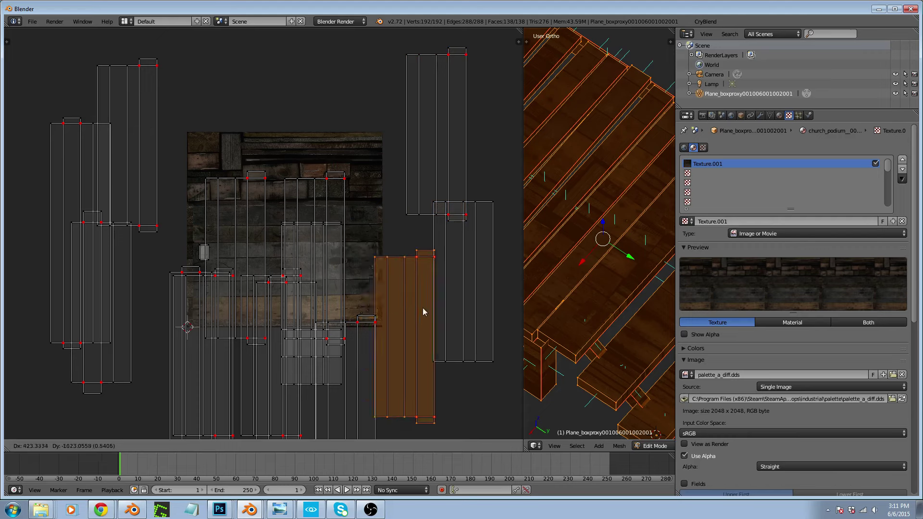
click(466, 321)
right_click(313, 193)
key(g)
click(427, 90)
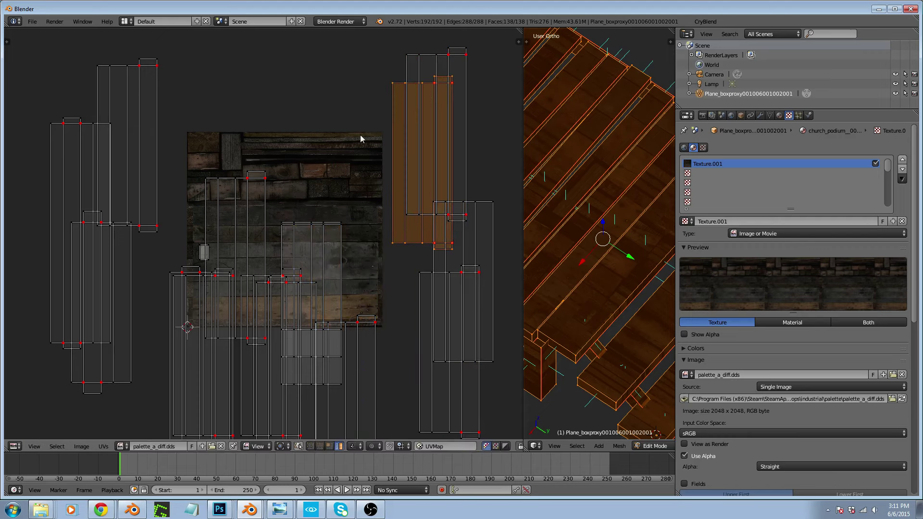
Move the tall island over the texture's left half to the far left and the three stacked plain islands to the right
right_click(217, 195)
key(g)
click(4, 264)
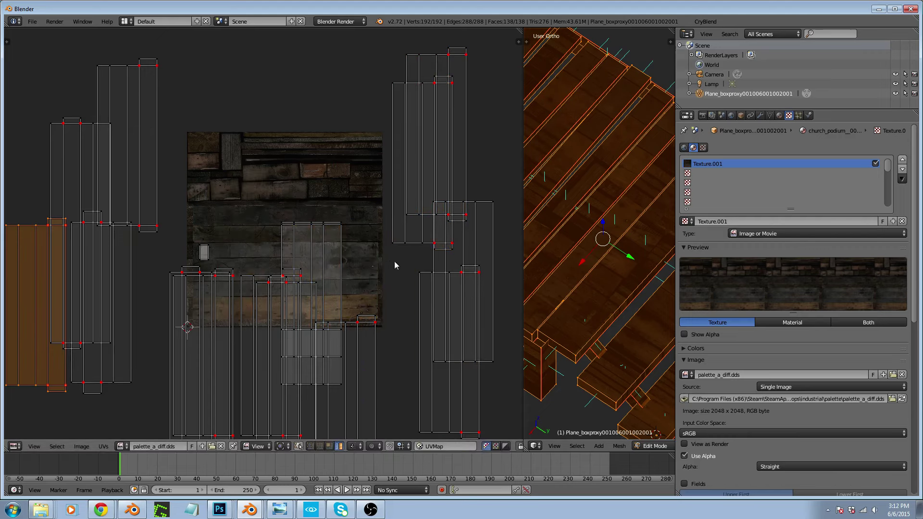
key(g)
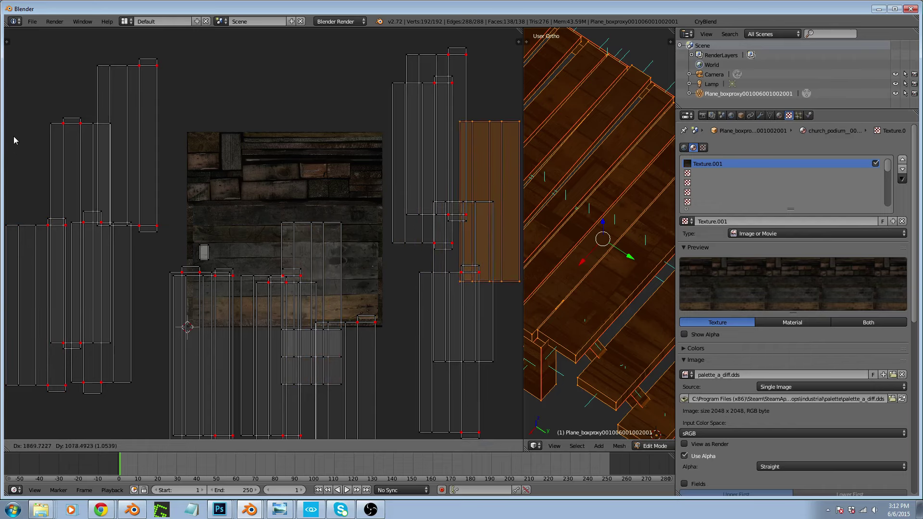
click(14, 138)
key(g)
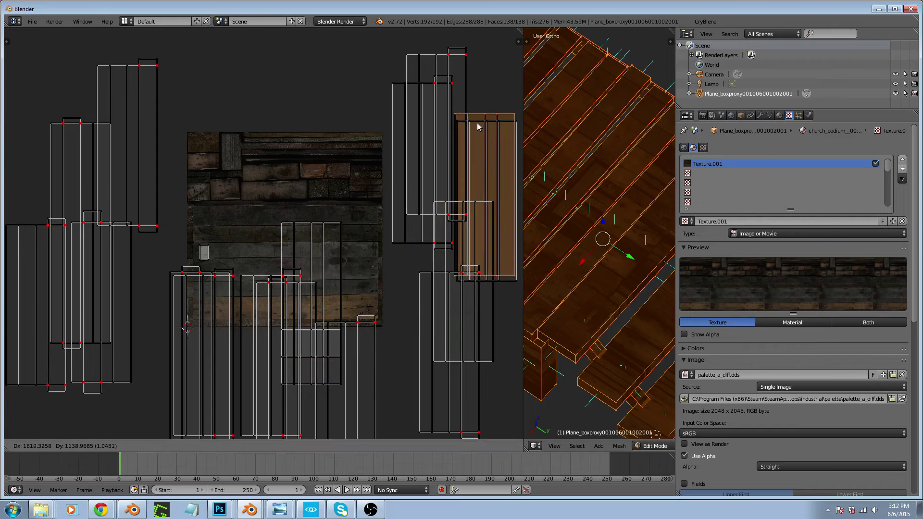
click(478, 129)
right_click(310, 249)
key(g)
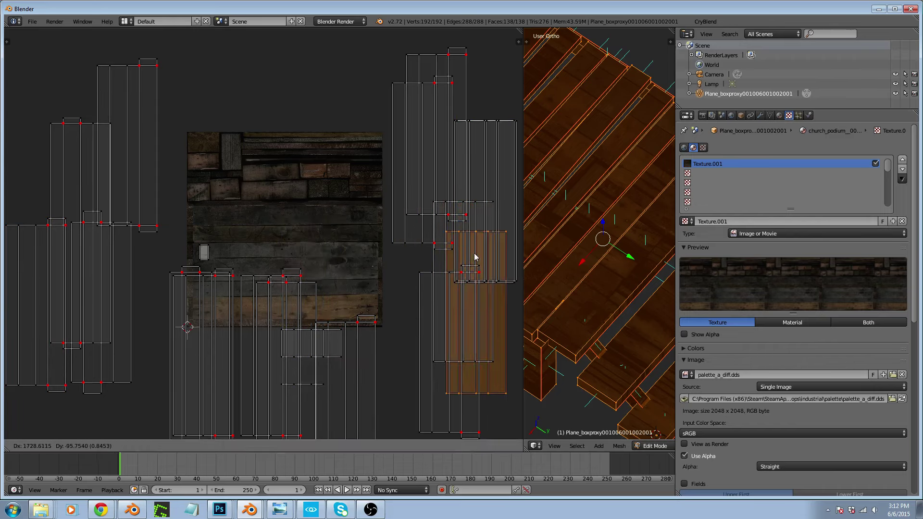
click(479, 255)
Clear more plank islands from the texture's lower part, placing one to its right and two to its left
right_click(286, 305)
key(g)
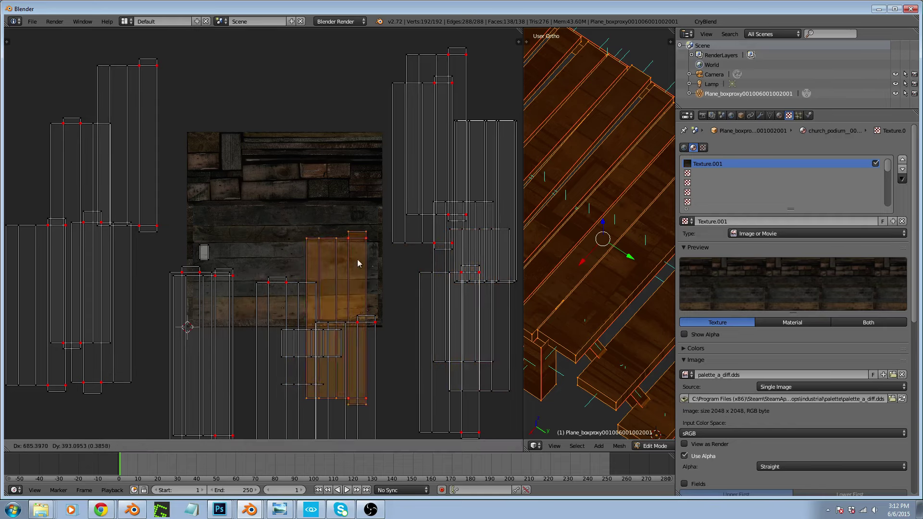
click(434, 278)
right_click(271, 312)
key(g)
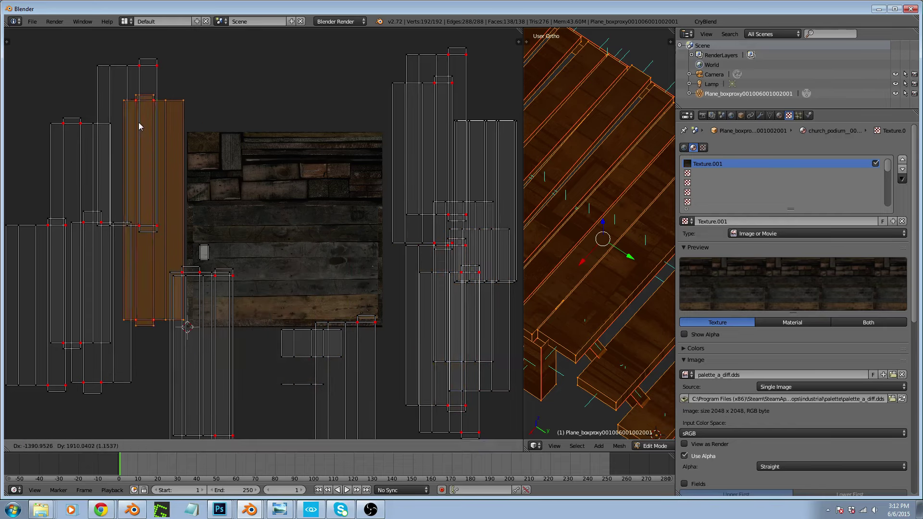
click(134, 369)
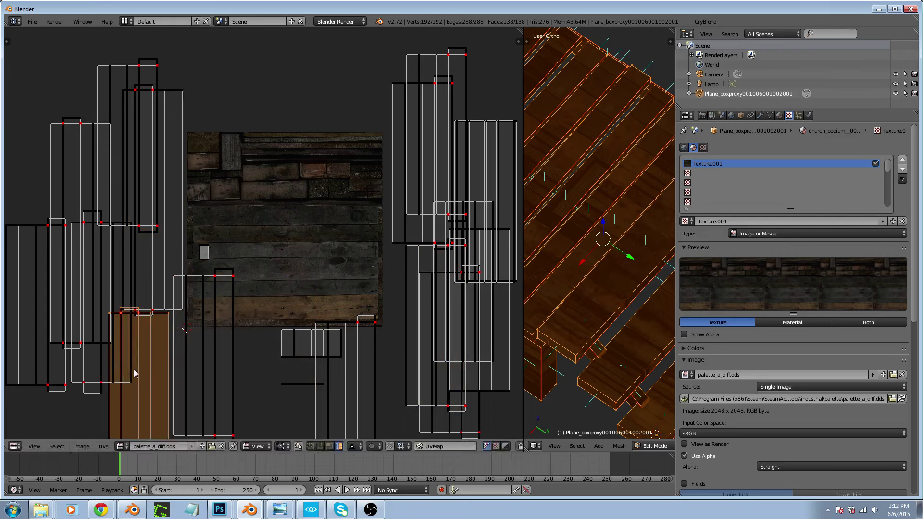
Rotate the plank island below the texture's left corner by 90 degrees and place it over the texture's horizontal boards
right_click(208, 351)
text(r90)
key(Return)
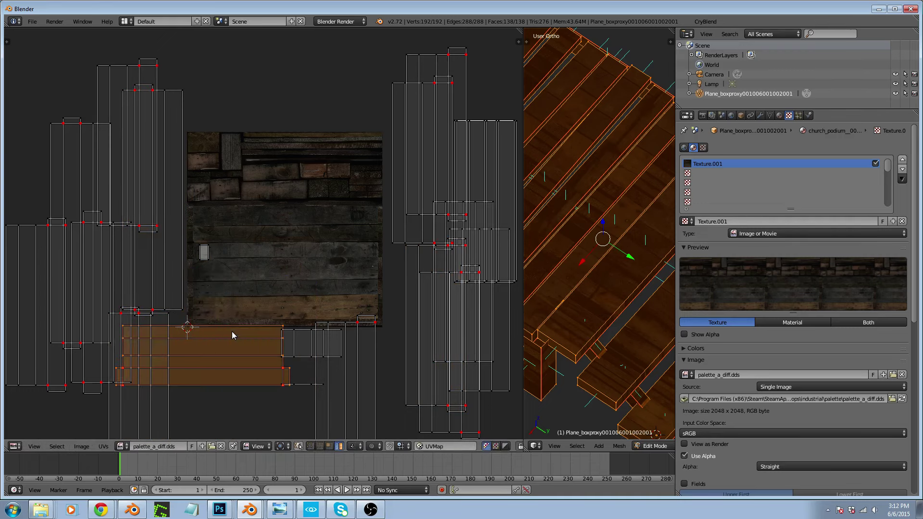
key(h)
key(alt+h)
key(g)
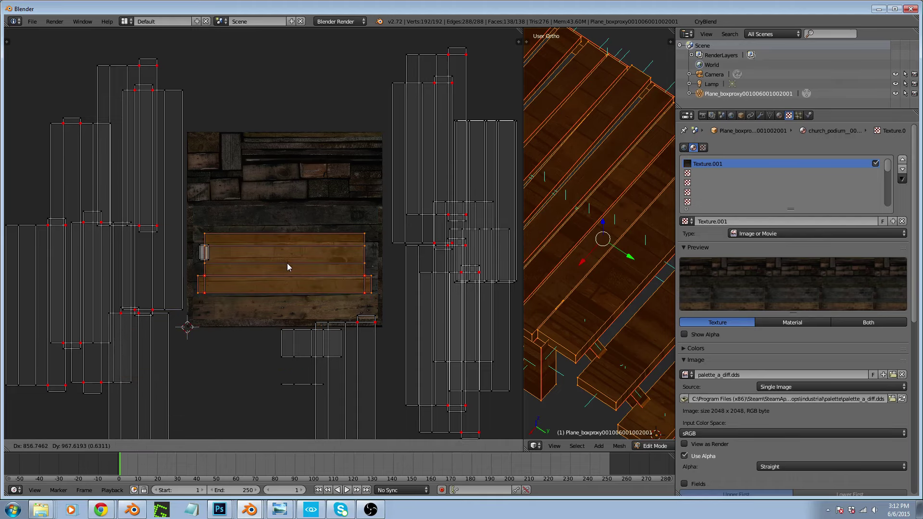
click(287, 264)
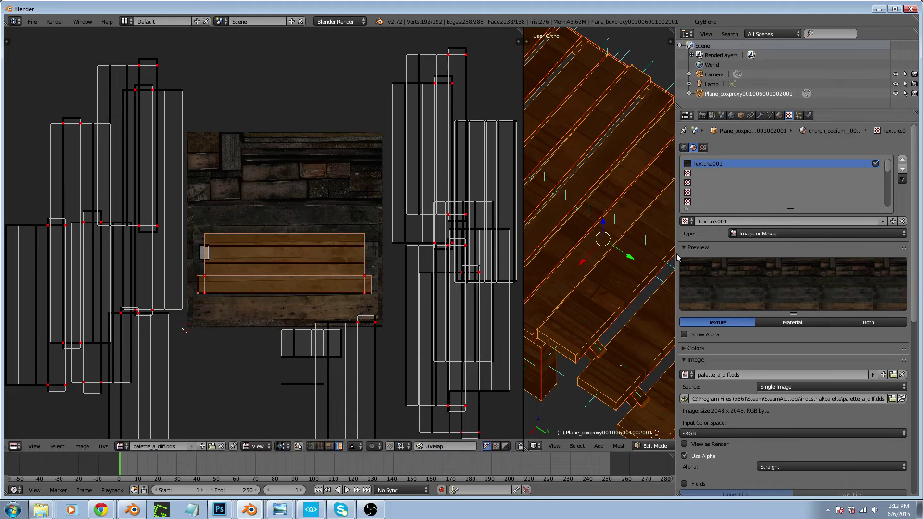
Widen the 3D view and show the whole podium from directly above
drag(677, 253, 792, 248)
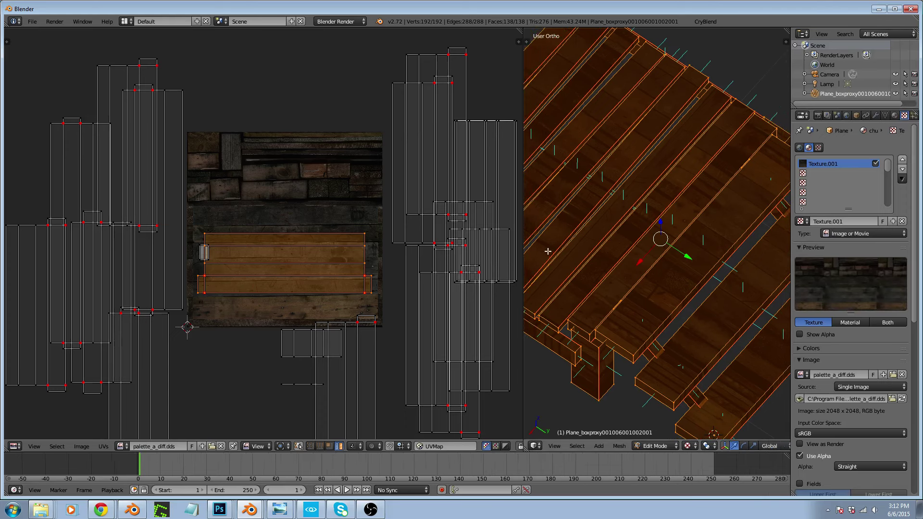
drag(522, 250, 386, 255)
middle_drag(596, 231, 532, 276)
key(KP_7)
scroll(524, 208, down, 2)
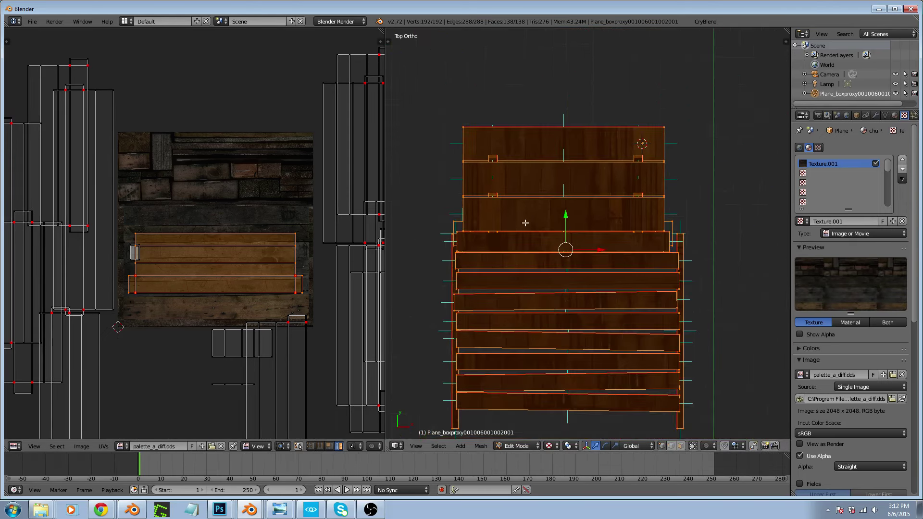
Leave mesh editing on the podium and set its wood material's specular intensity to 0
scroll(531, 297, up, 5)
scroll(528, 281, down, 3)
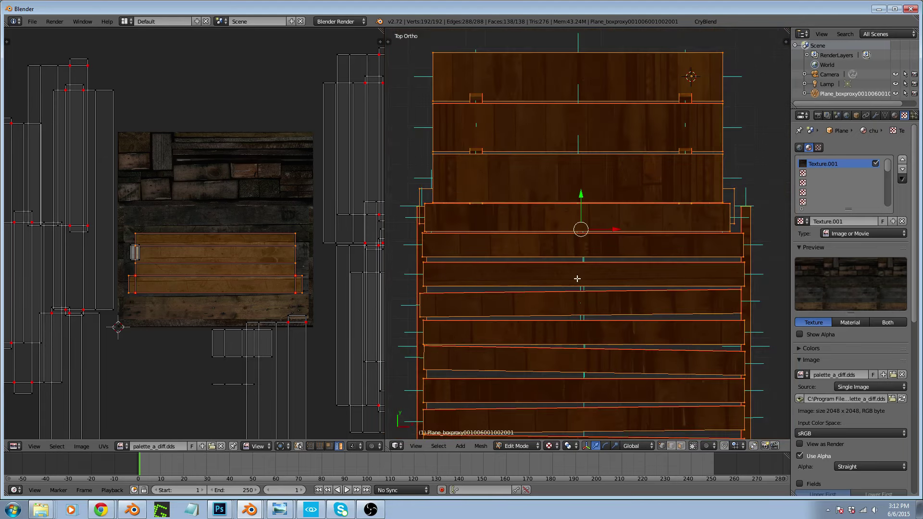
middle_drag(577, 279, 608, 258)
key(Tab)
scroll(587, 278, down, 4)
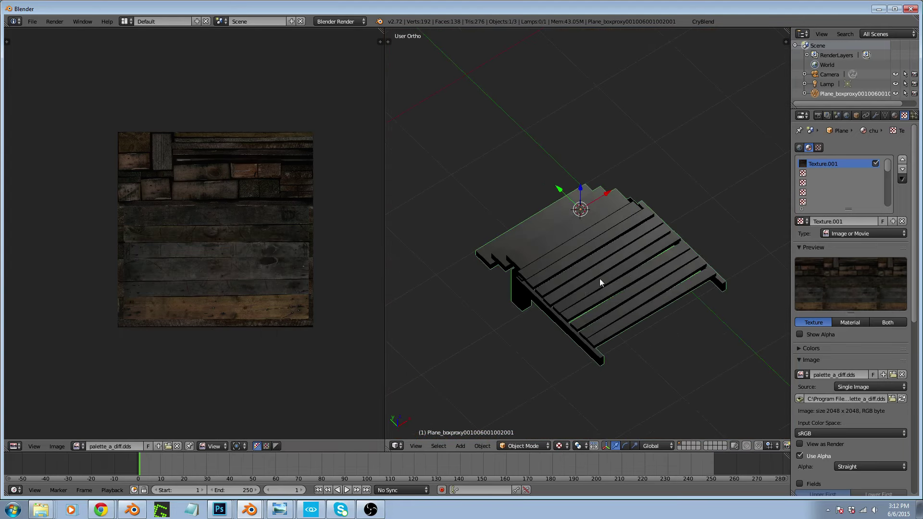
scroll(880, 321, down, 6)
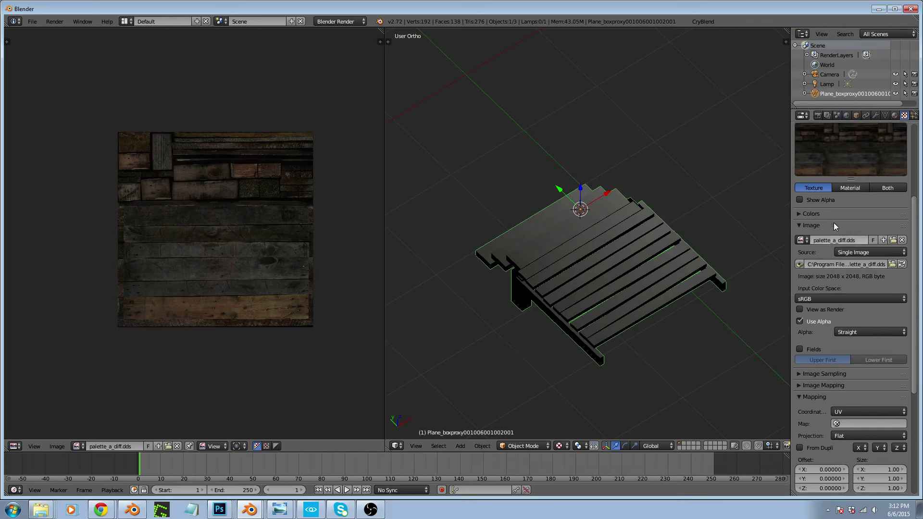
scroll(835, 226, up, 2)
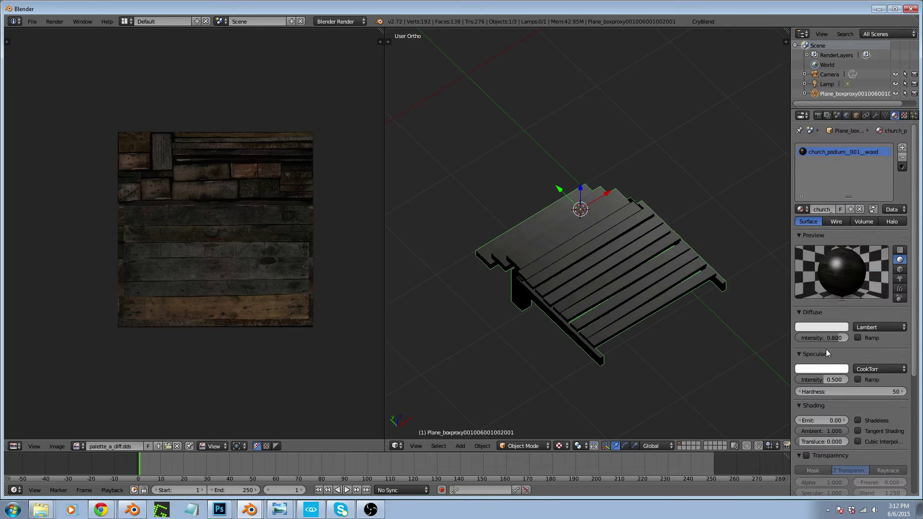
drag(827, 380, 796, 379)
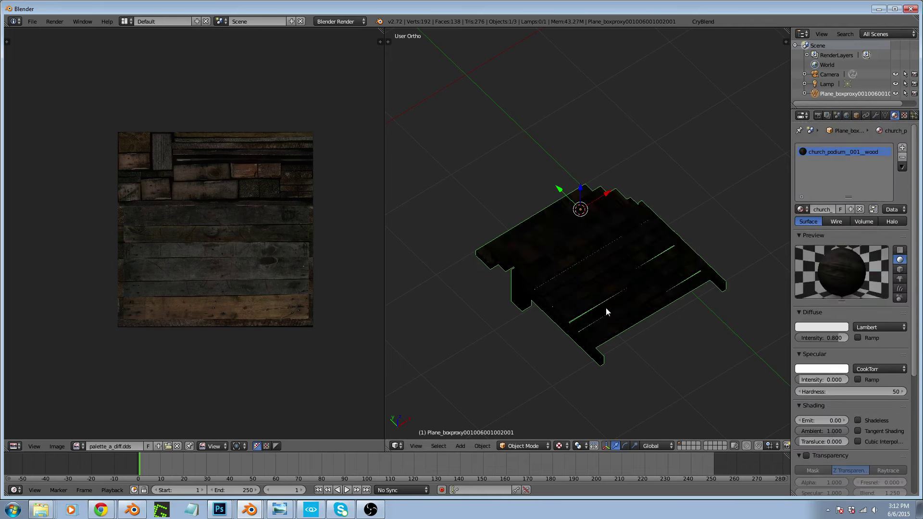
Select the scene's lamp and change its type to Hemi so the podium is lit evenly
scroll(641, 271, up, 6)
scroll(641, 271, down, 3)
scroll(641, 271, down, 6)
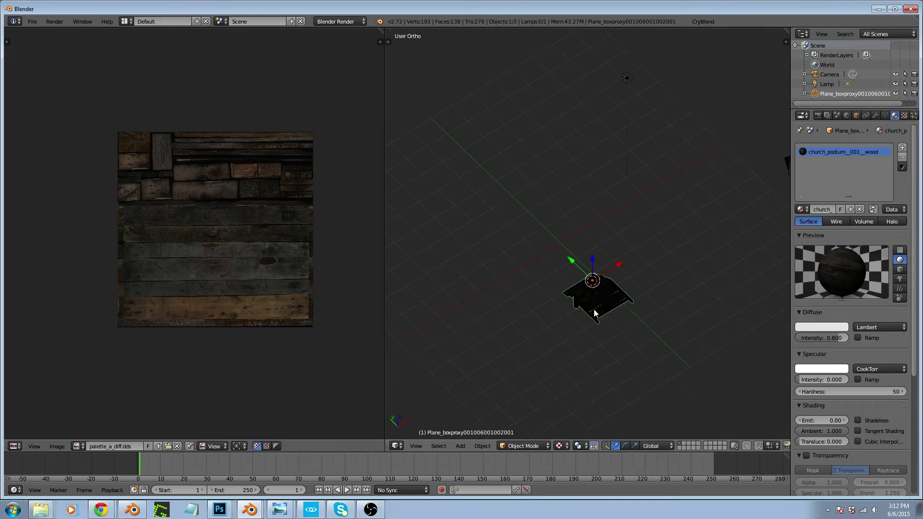
right_click(632, 80)
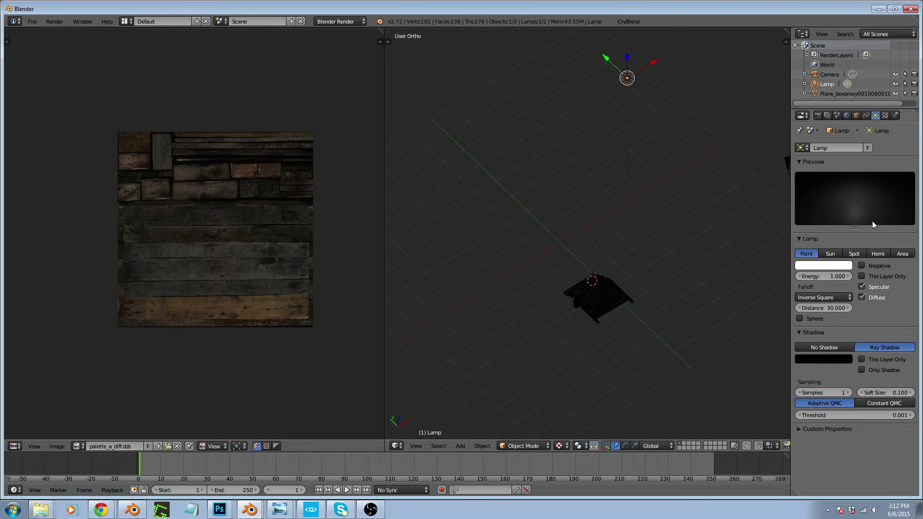
click(873, 254)
scroll(572, 306, up, 6)
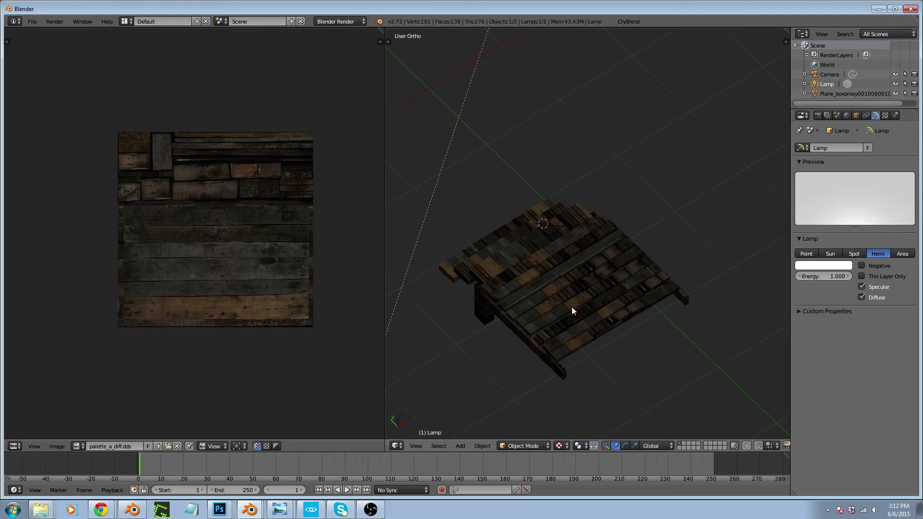
Show the podium from directly above and reopen its mesh for editing
key(KP_7)
scroll(566, 194, up, 4)
scroll(652, 191, down, 2)
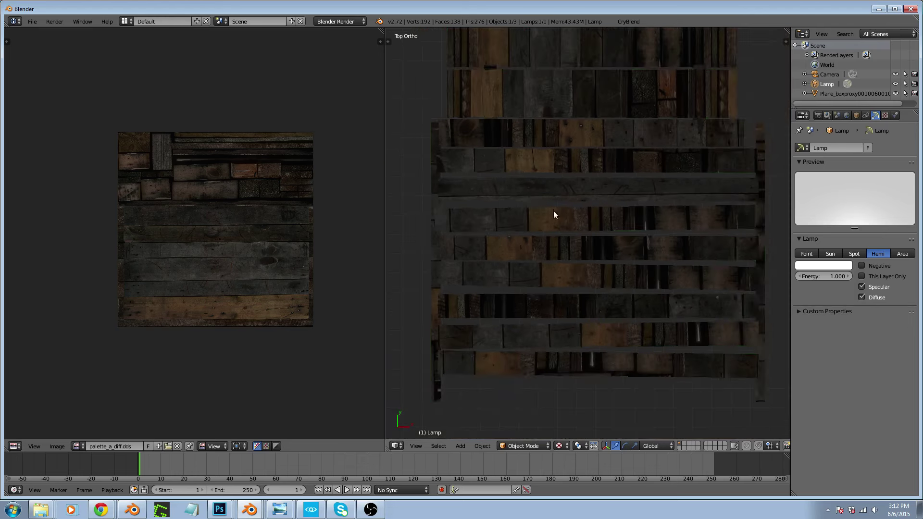
right_click(584, 205)
key(Tab)
scroll(167, 301, up, 5)
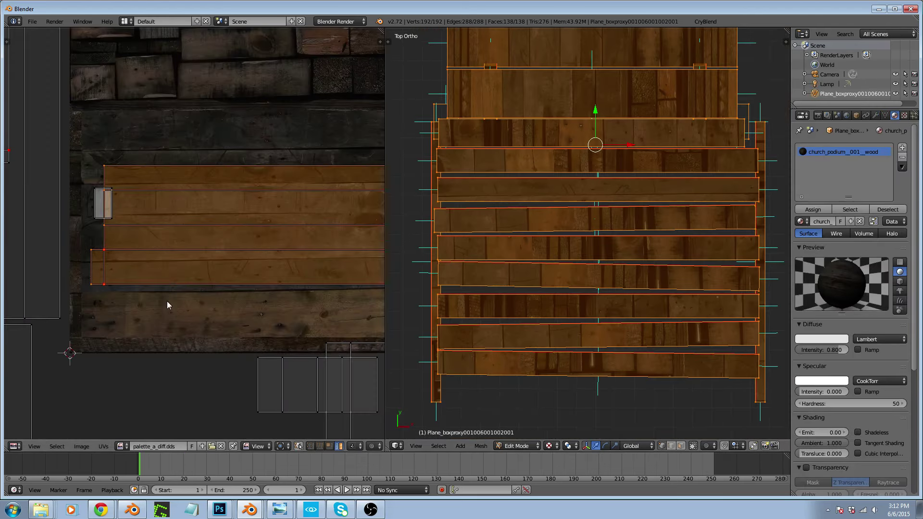
Move the plank island down onto the texture's lowest brown board and scale it up about 1.1 times to span the texture
scroll(138, 302, down, 1)
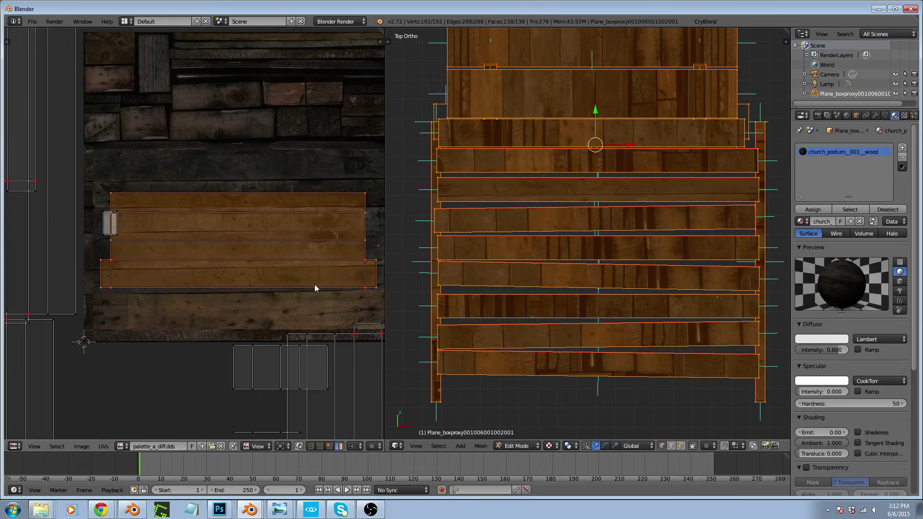
key(g)
click(310, 322)
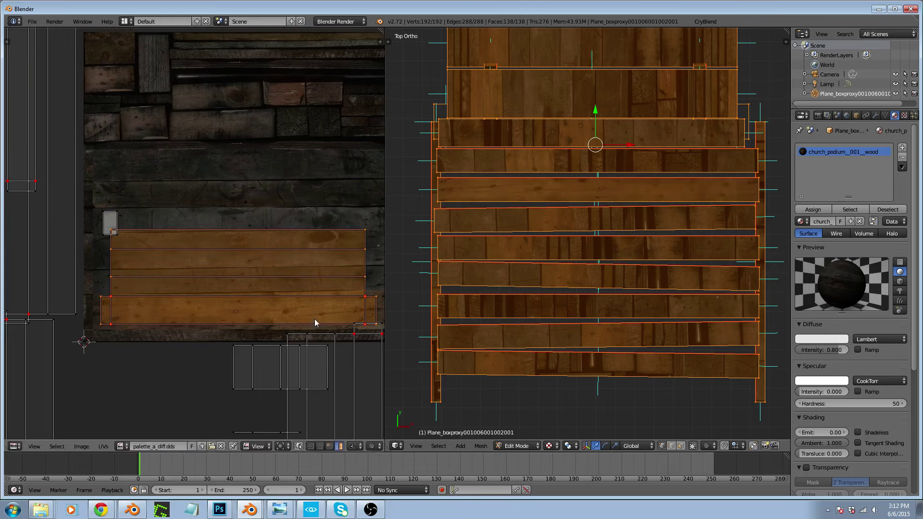
key(s)
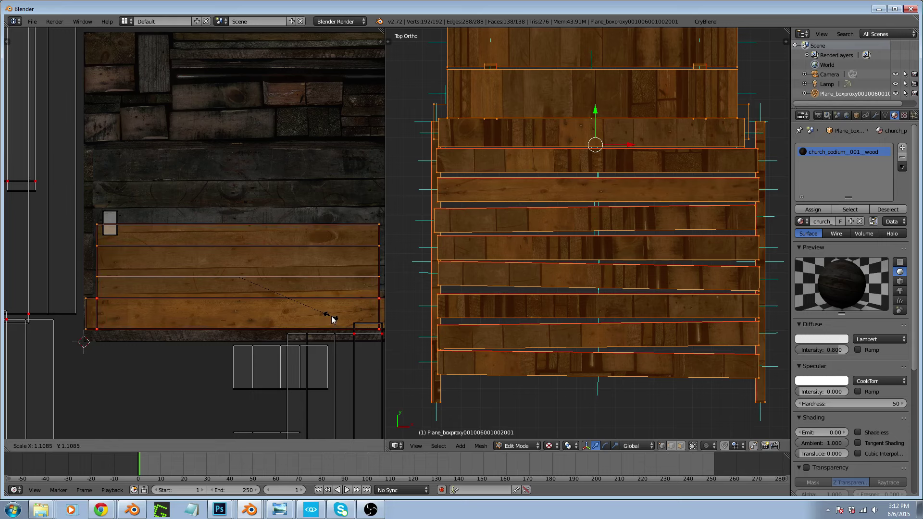
click(331, 315)
key(g)
click(331, 313)
scroll(104, 238, down, 2)
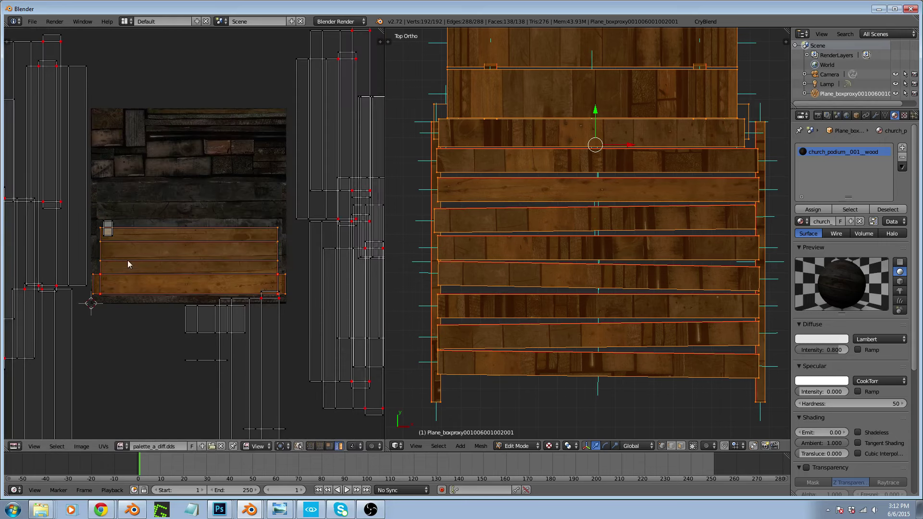
Select the inner left-end vertices of the plank island and move them left along X to the ends of the boards
scroll(168, 264, up, 2)
scroll(206, 265, up, 1)
scroll(185, 251, down, 1)
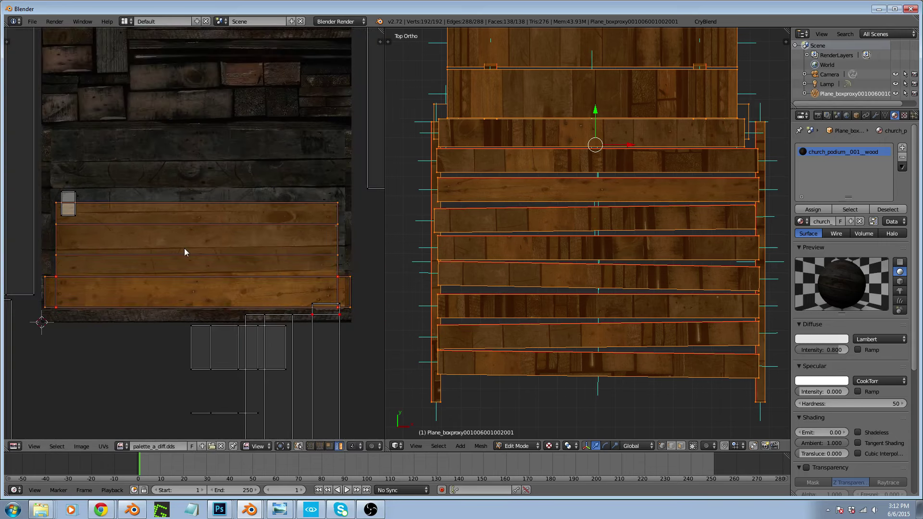
scroll(354, 243, up, 3)
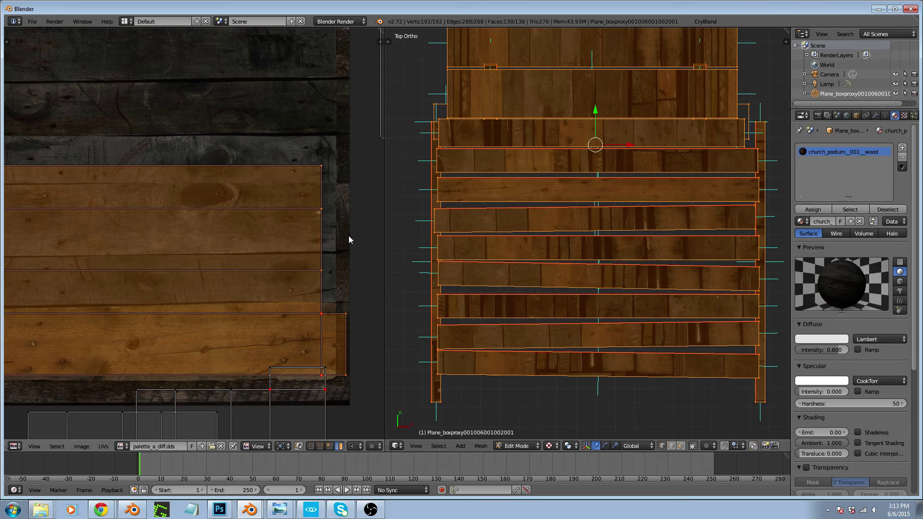
scroll(349, 235, down, 3)
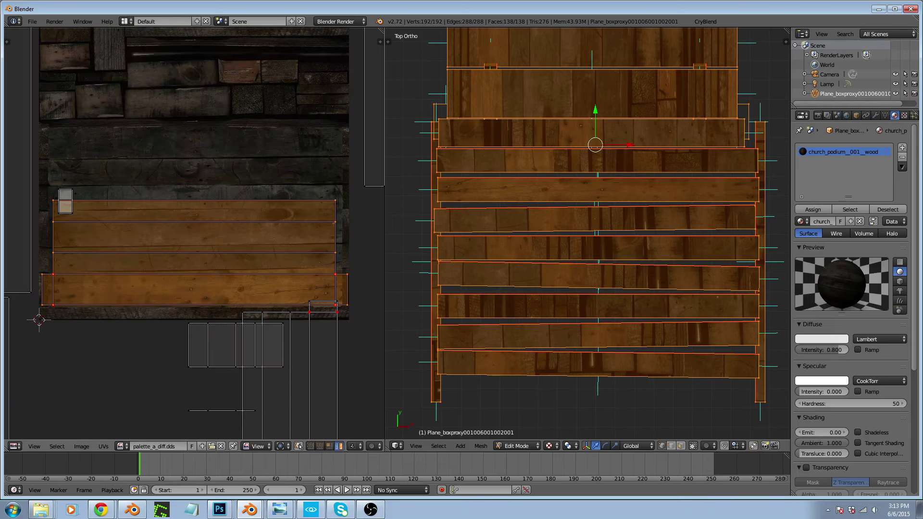
scroll(38, 281, up, 4)
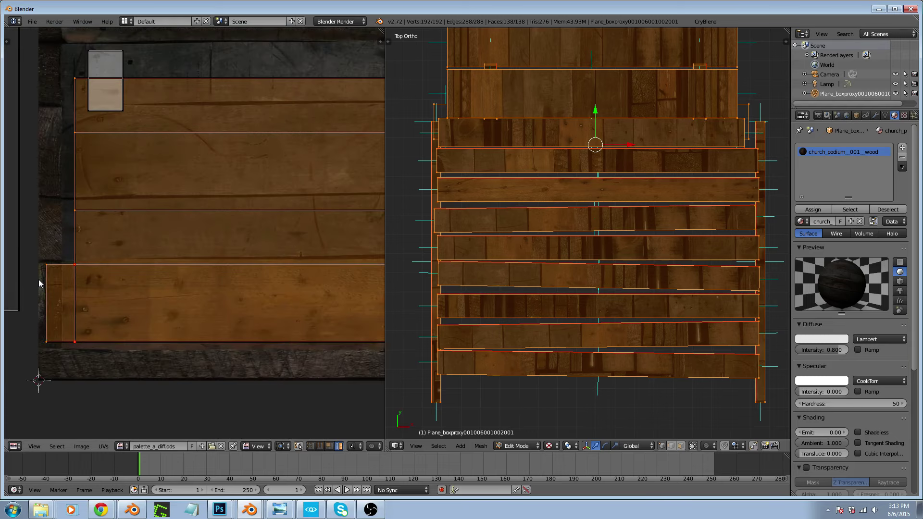
click(73, 281)
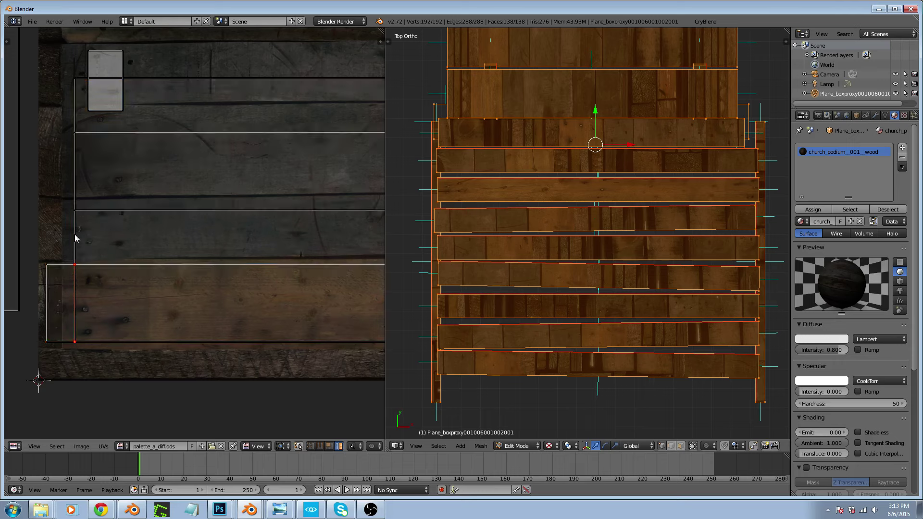
click(63, 298)
key(ctrl+Tab)
click(62, 302)
alt+right_click(76, 223)
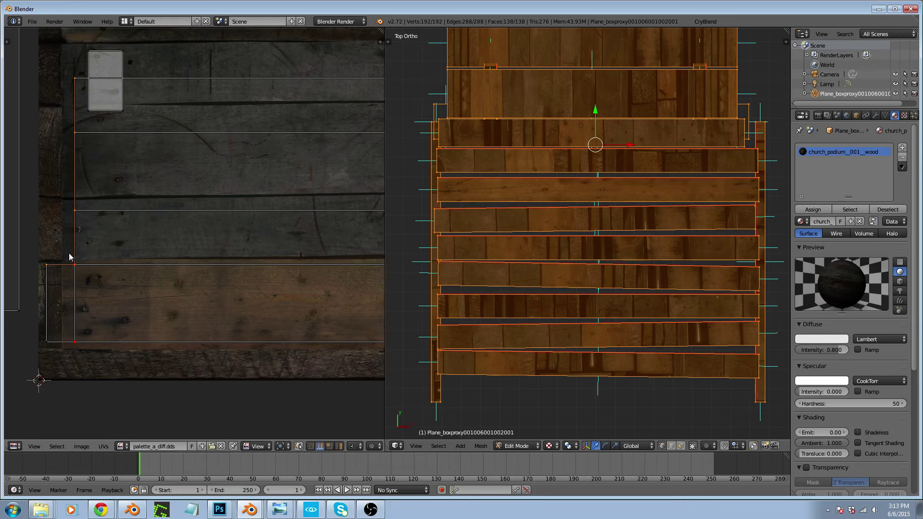
key(ctrl+Tab)
click(44, 258)
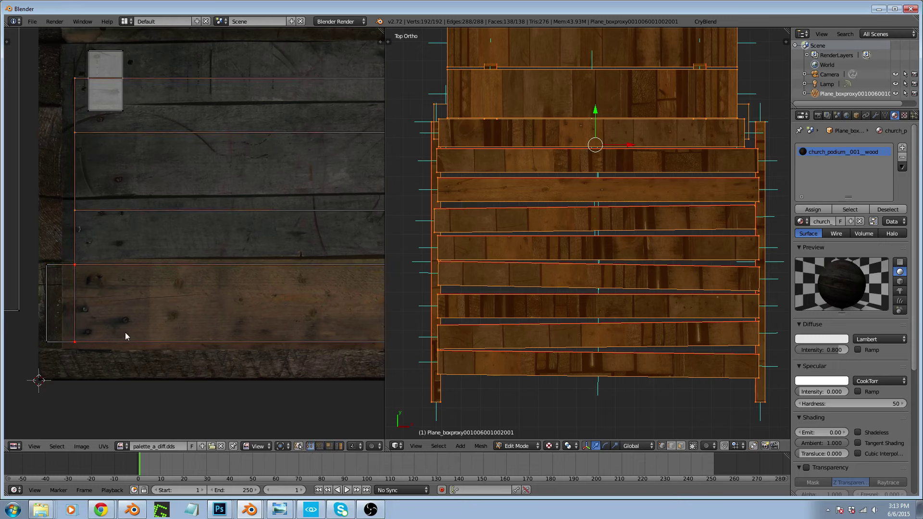
key(g)
key(x)
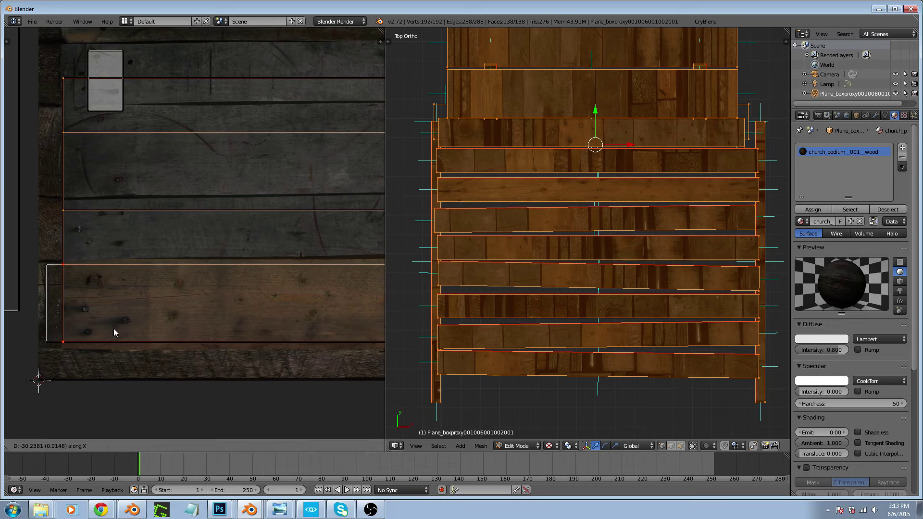
click(113, 327)
Move the inner right-end vertices of the plank island right along X to the ends of the boards
scroll(75, 279, down, 5)
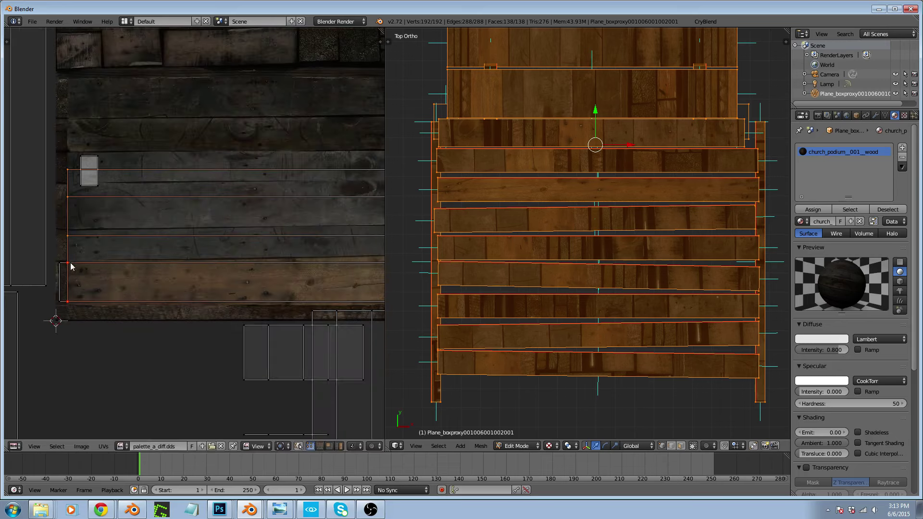
scroll(305, 268, up, 4)
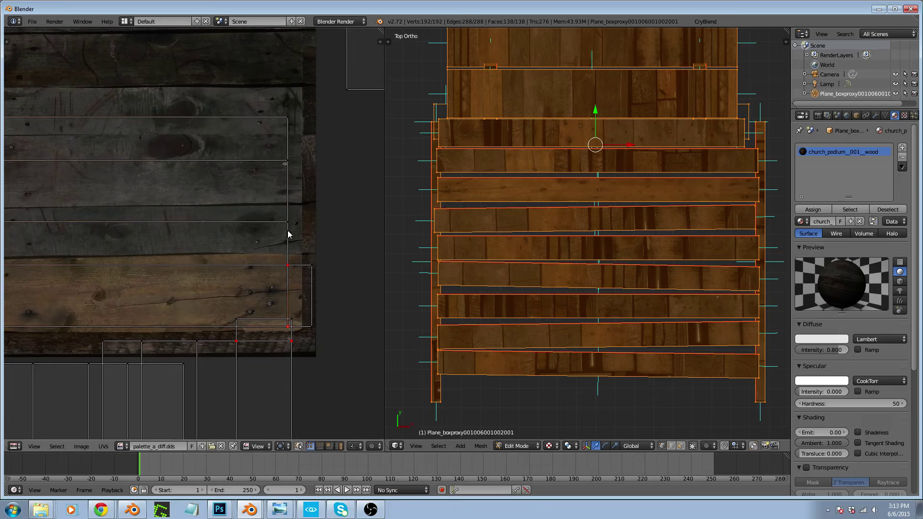
key(l)
key(g)
key(x)
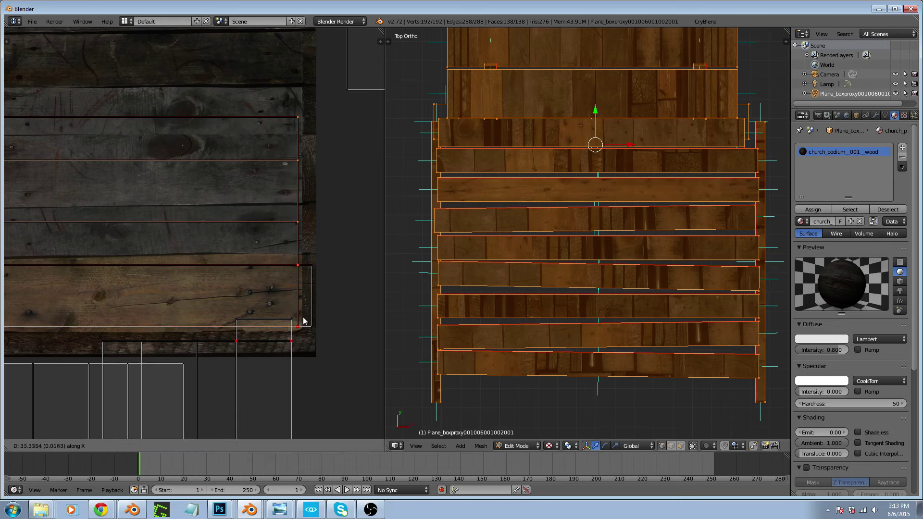
click(307, 321)
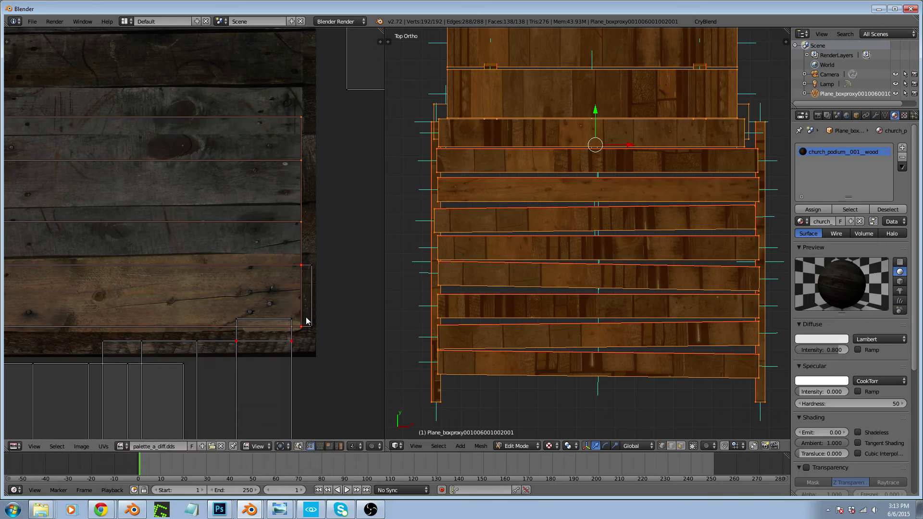
Inspect the fitted brown-board texture on the podium's plank and the matching island in the UV layout
scroll(607, 179, up, 7)
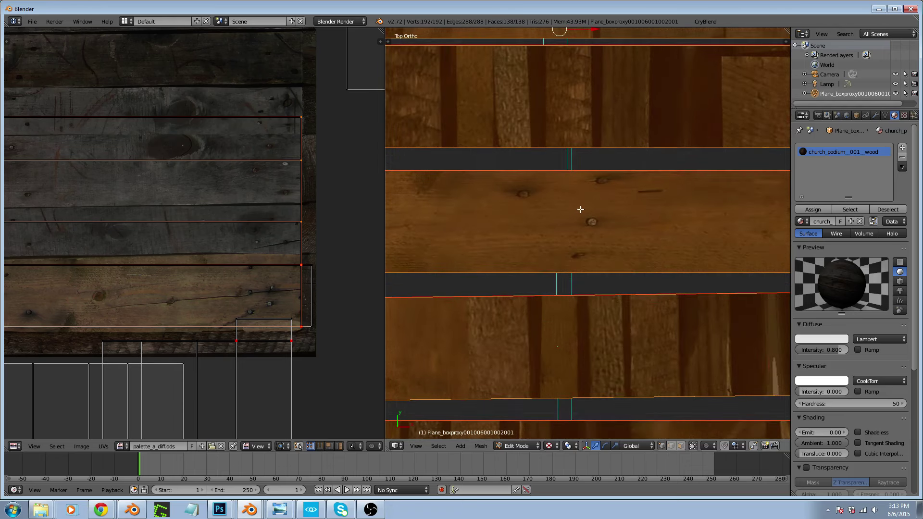
scroll(572, 197, down, 1)
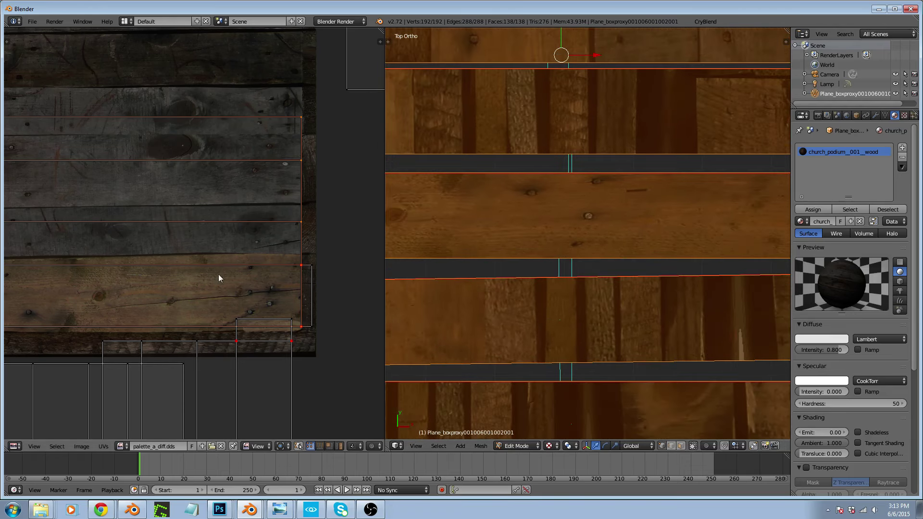
scroll(243, 291, down, 3)
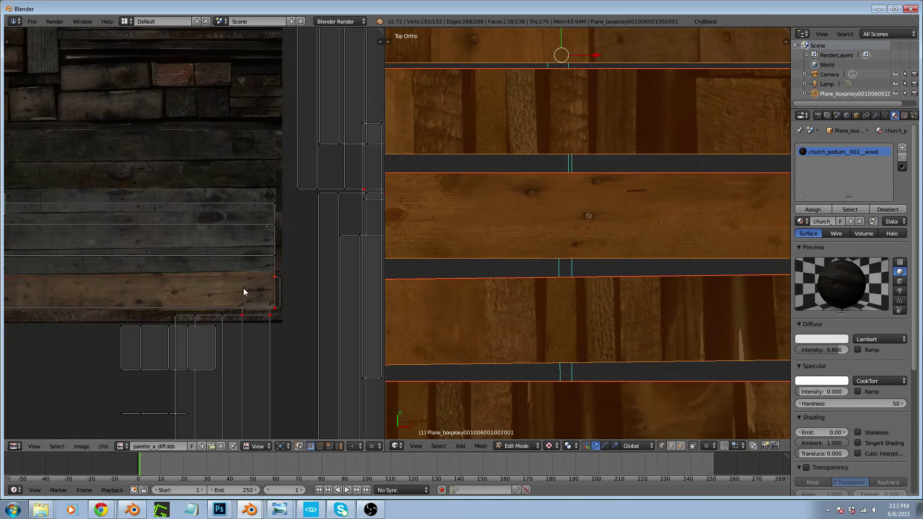
scroll(110, 286, down, 1)
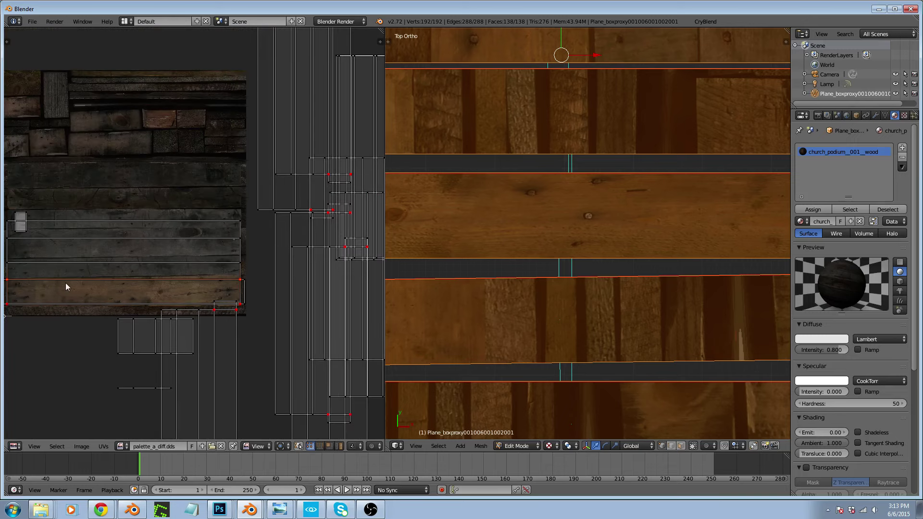
scroll(77, 283, down, 4)
Select the plank island's upper edge vertices in a maximized UV editor and move them slightly up along Y toward the brown board's upper edge
scroll(79, 282, up, 5)
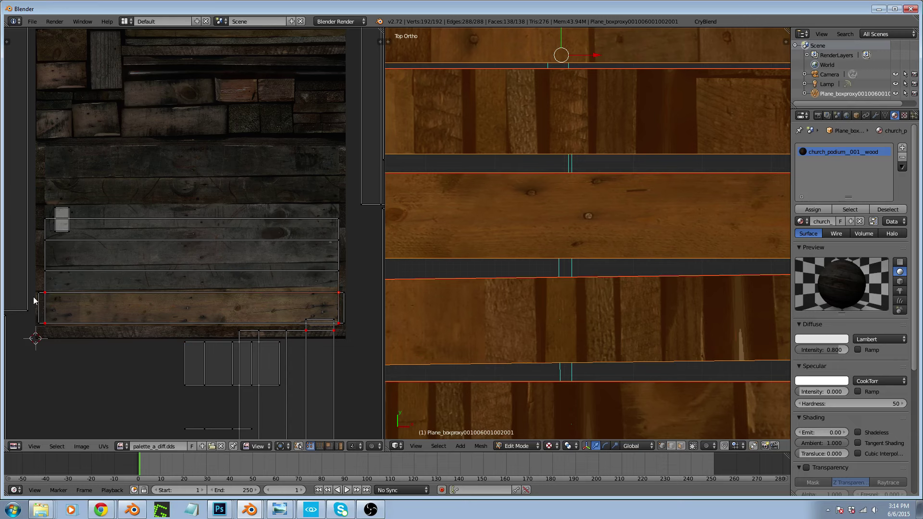
scroll(54, 296, up, 4)
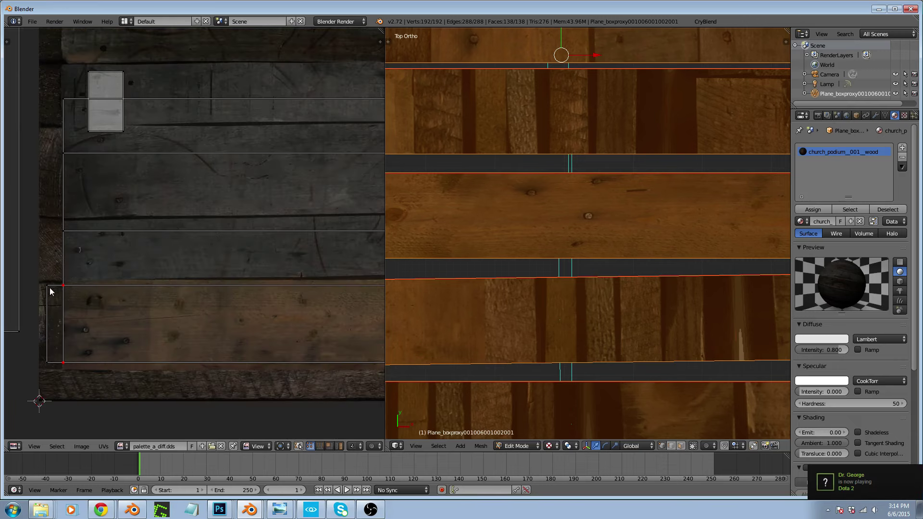
scroll(31, 310, down, 2)
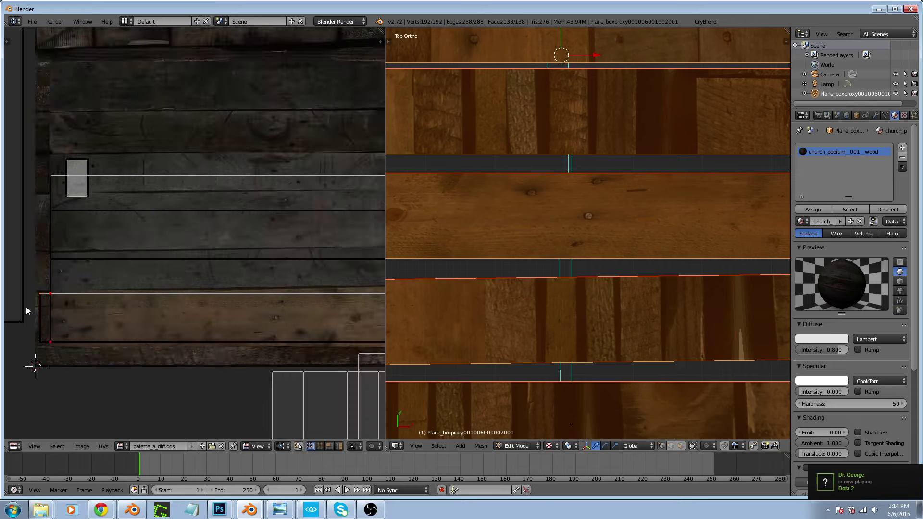
scroll(34, 305, down, 2)
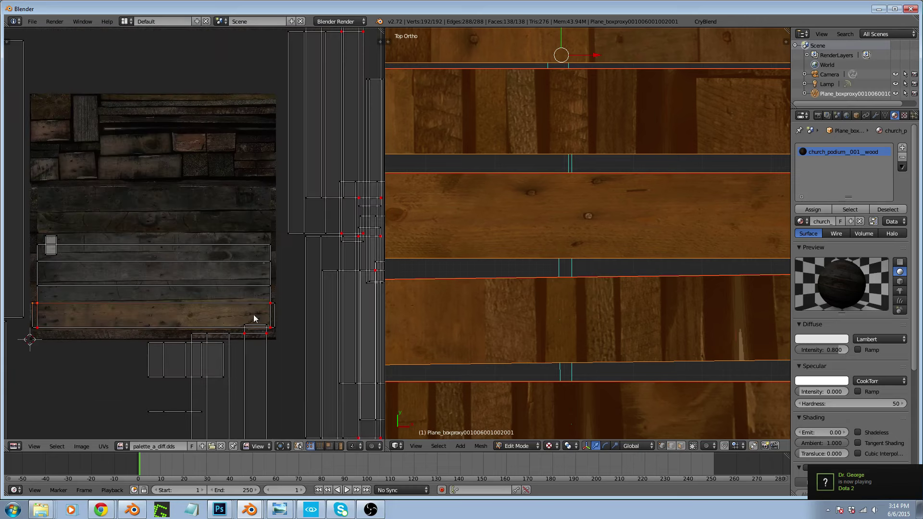
scroll(254, 308, up, 2)
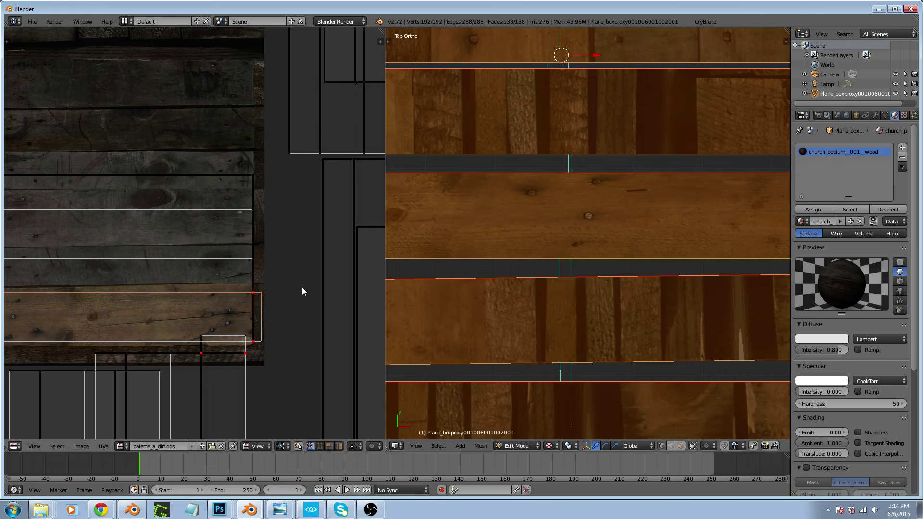
key(ctrl+Up)
scroll(179, 326, up, 2)
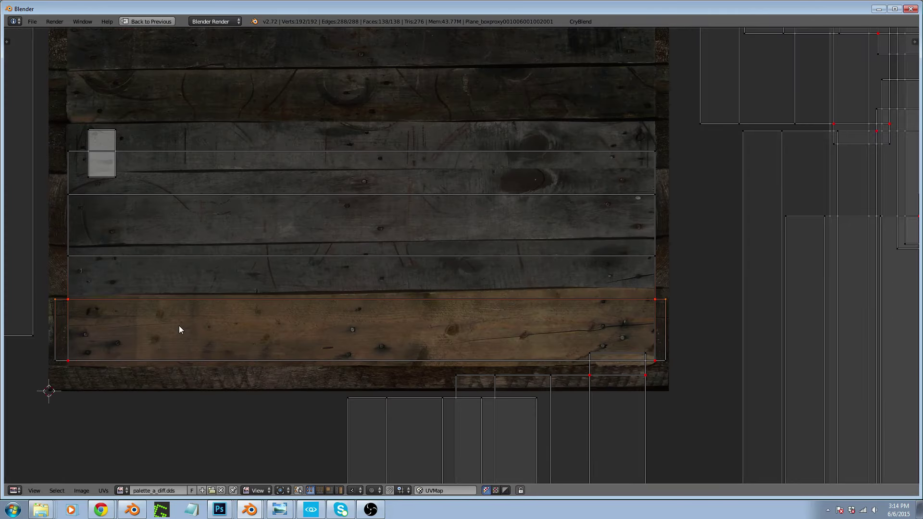
key(g)
key(y)
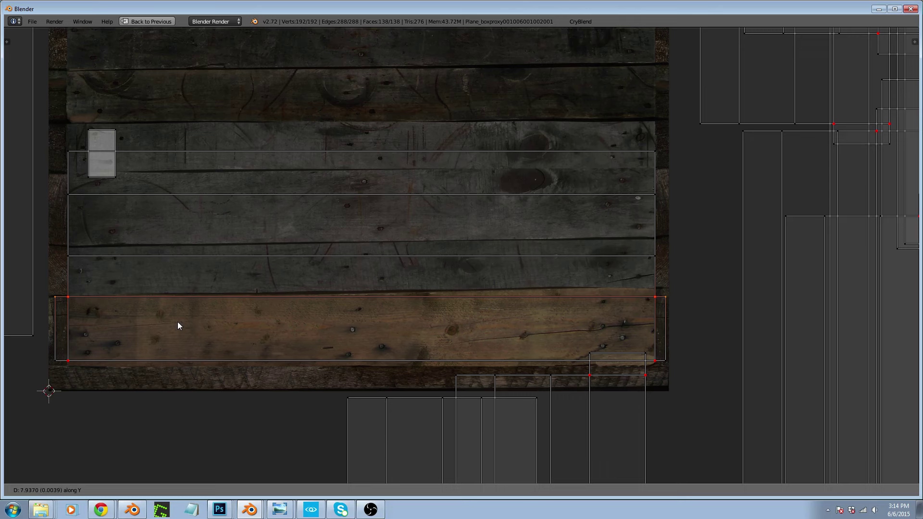
click(178, 321)
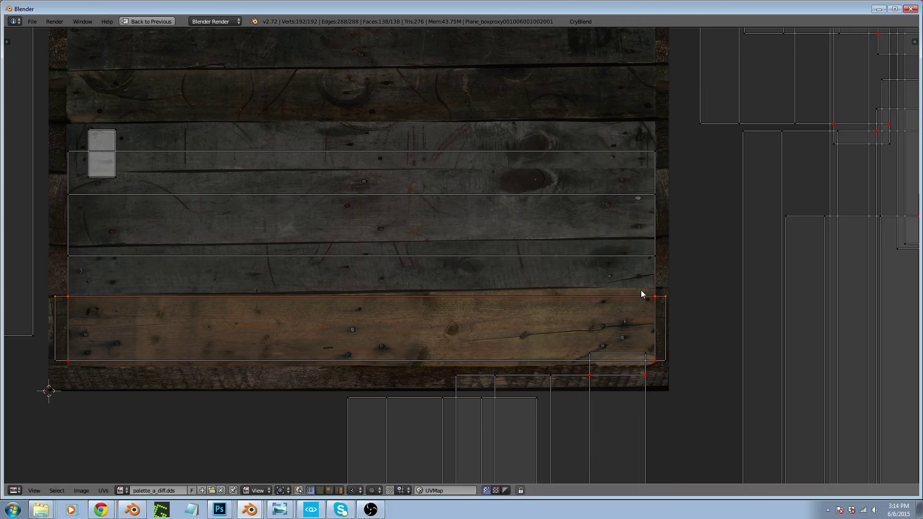
Move the island's upper right-end vertices up about 28 pixels and its lower right-end vertices down about 19 pixels along Y to the board's edges
scroll(642, 290, up, 2)
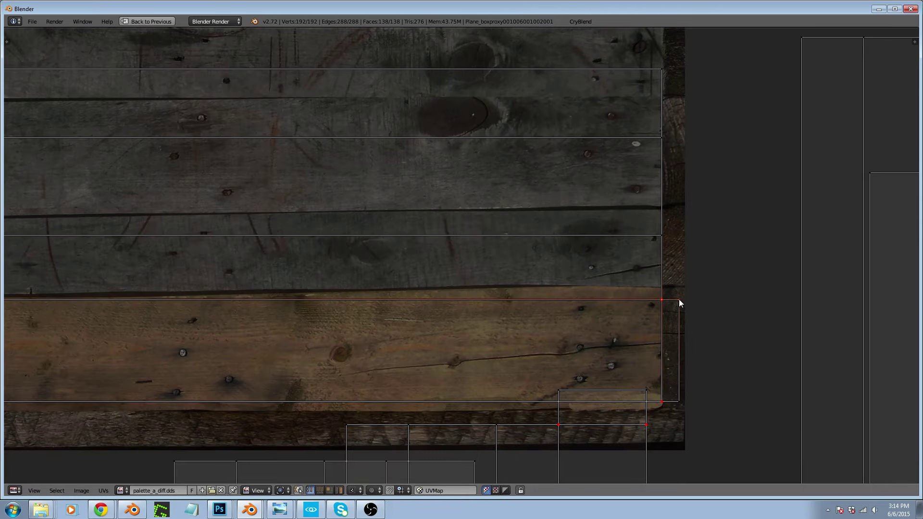
key(g)
key(y)
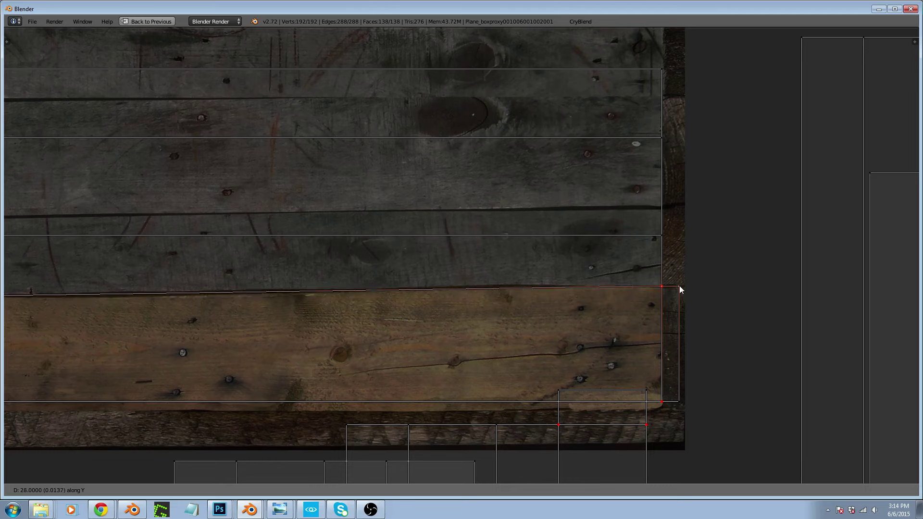
click(679, 286)
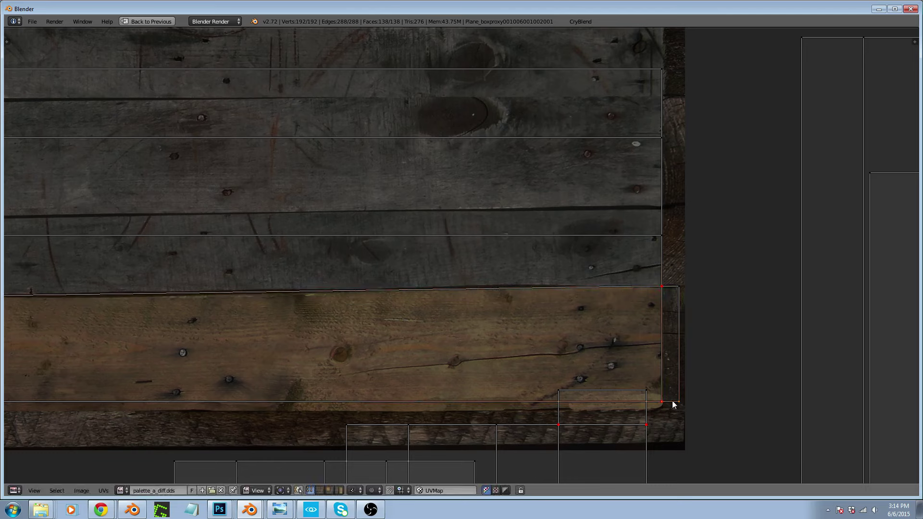
key(g)
key(y)
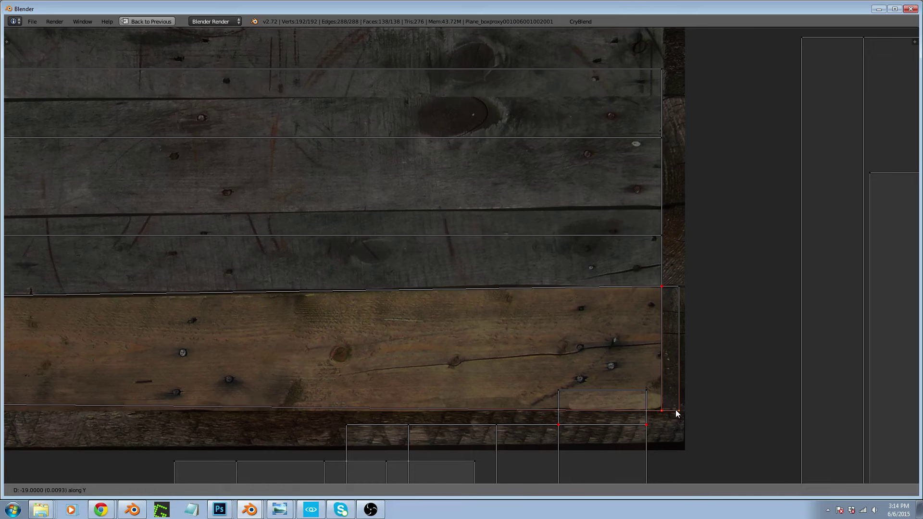
click(676, 414)
Select the island's lower left-end vertices and move them down about 21 pixels along Y to the brown board's lower edge
scroll(701, 391, down, 3)
scroll(183, 428, up, 3)
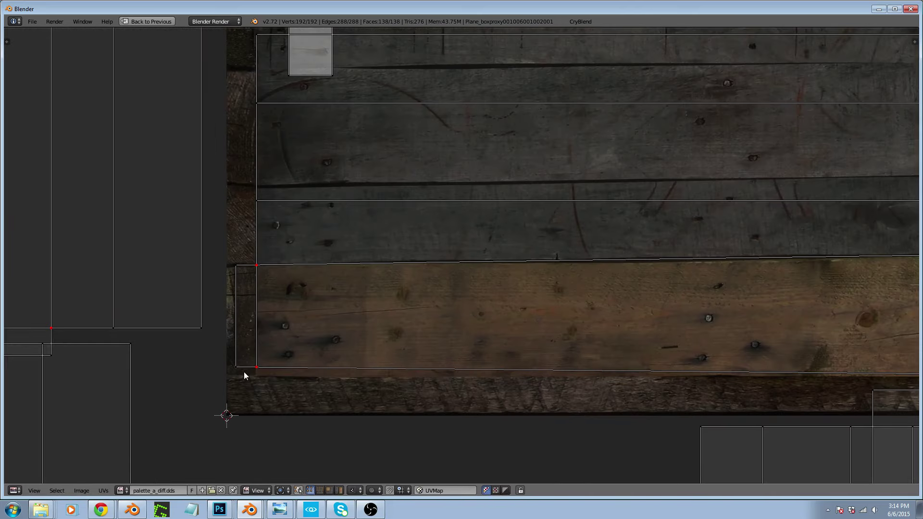
key(b)
drag(233, 357, 258, 371)
key(g)
key(y)
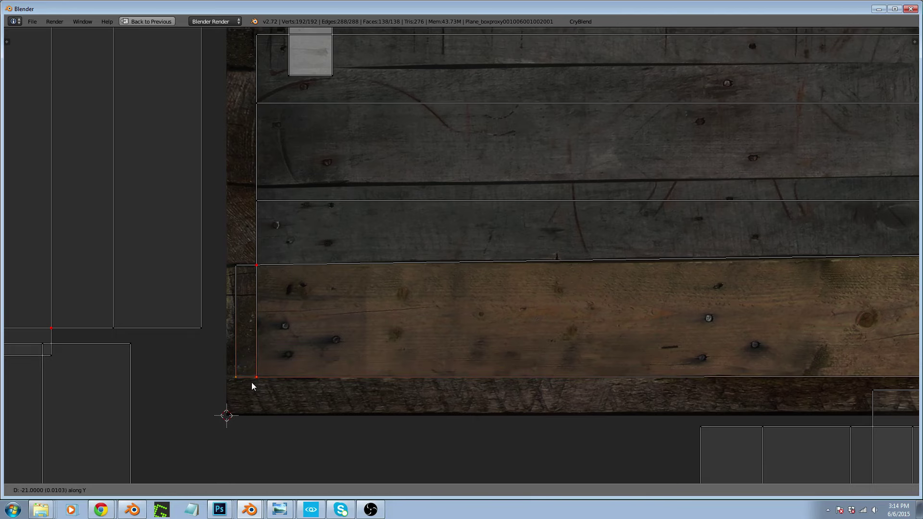
click(252, 382)
Restore the split editor layout and inspect the retextured plank on the podium in Object Mode
scroll(250, 380, down, 4)
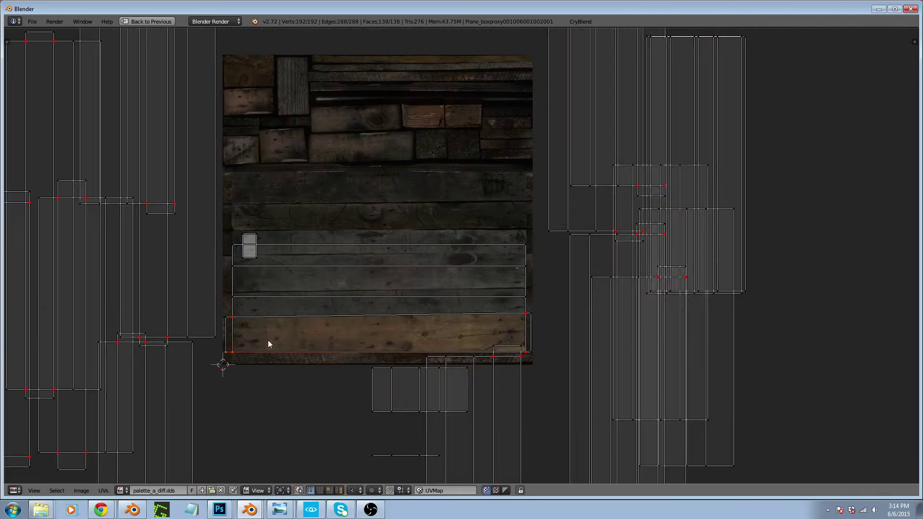
key(ctrl+Up)
scroll(305, 337, down, 1)
middle_drag(509, 278, 614, 314)
key(Tab)
scroll(614, 314, up, 2)
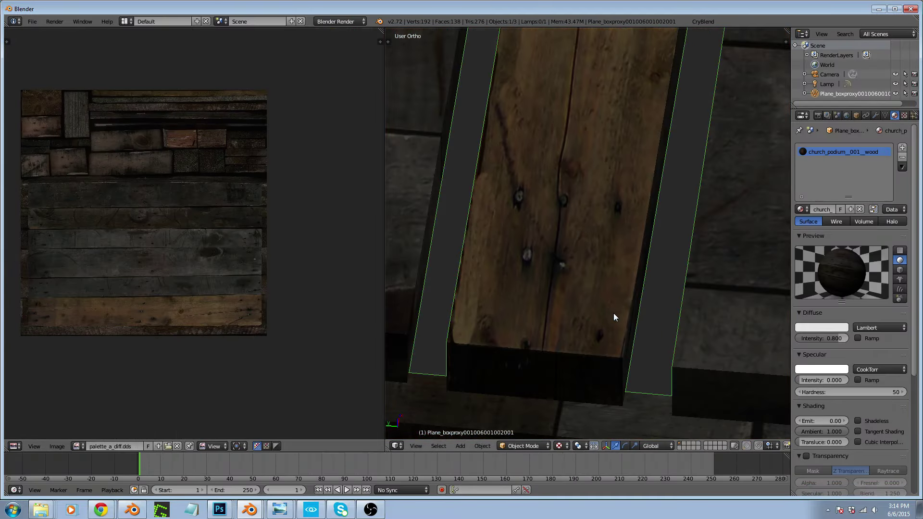
scroll(559, 327, down, 9)
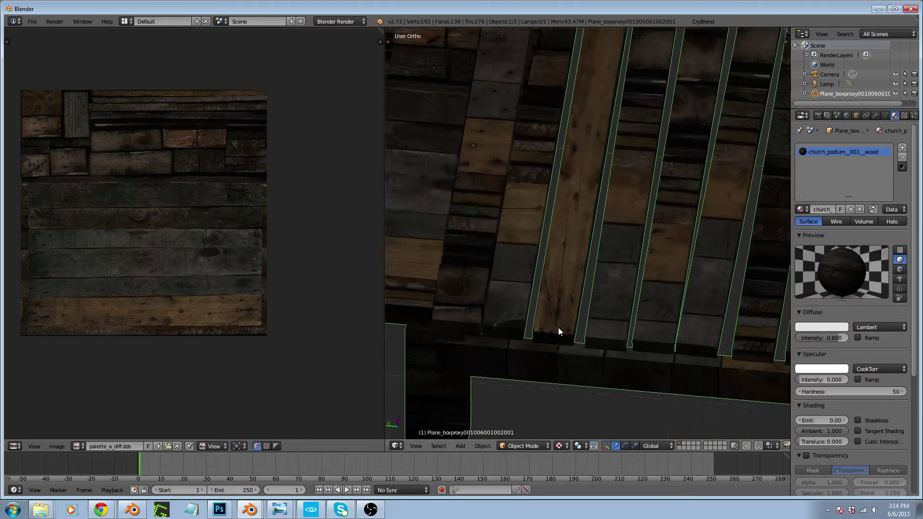
scroll(585, 260, down, 2)
scroll(587, 202, up, 2)
Reopen the podium mesh in face selection mode and select the top face of the plank next to the retextured one
key(Tab)
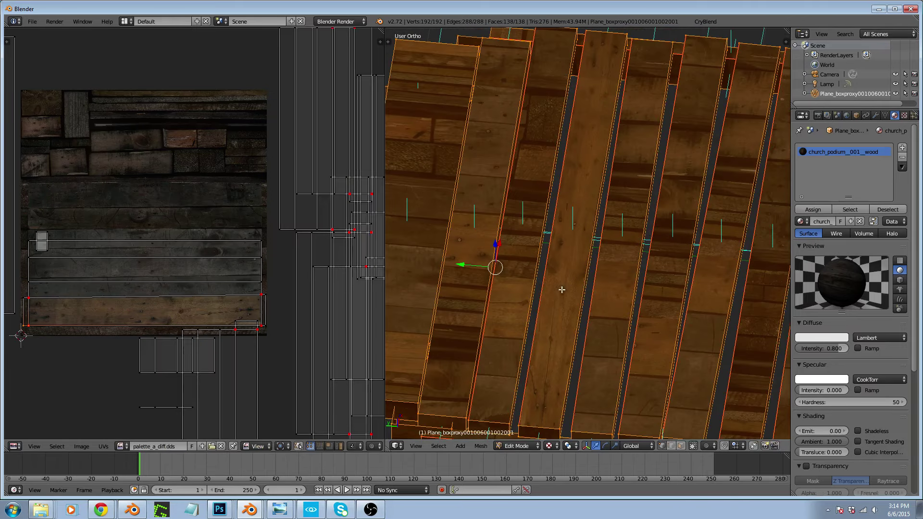
scroll(586, 282, down, 2)
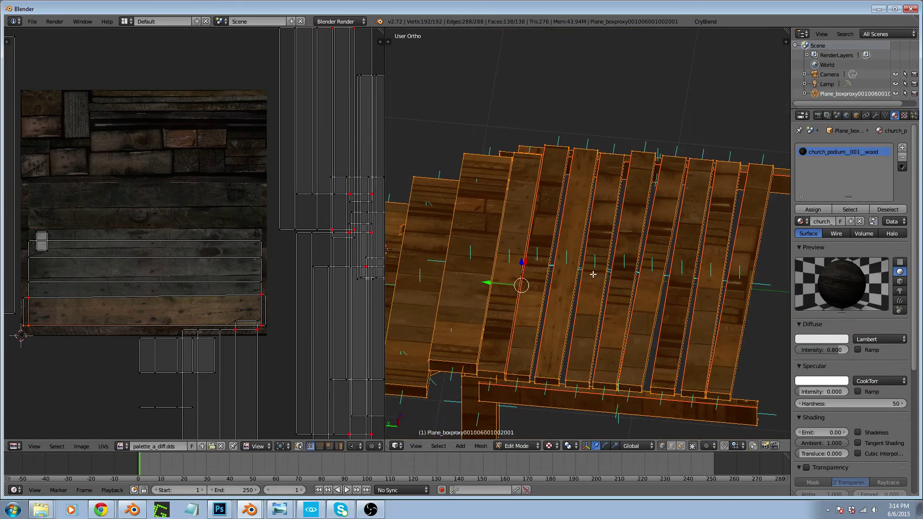
key(ctrl+Tab)
click(587, 293)
right_click(595, 270)
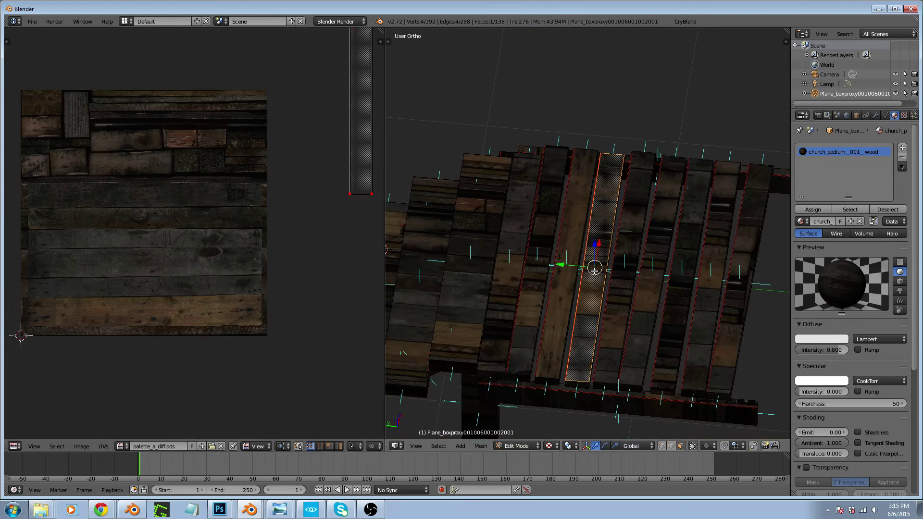
Delete the three wide step boards, the first deck plank and the third deck plank from the far end, including their linked geometry
mouse_move(538, 288)
middle_down()
mouse_move(546, 269)
mouse_move(587, 252)
mouse_move(572, 274)
mouse_move(546, 274)
middle_up()
shift+right_click(518, 287)
shift+right_click(518, 332)
shift+right_click(541, 254)
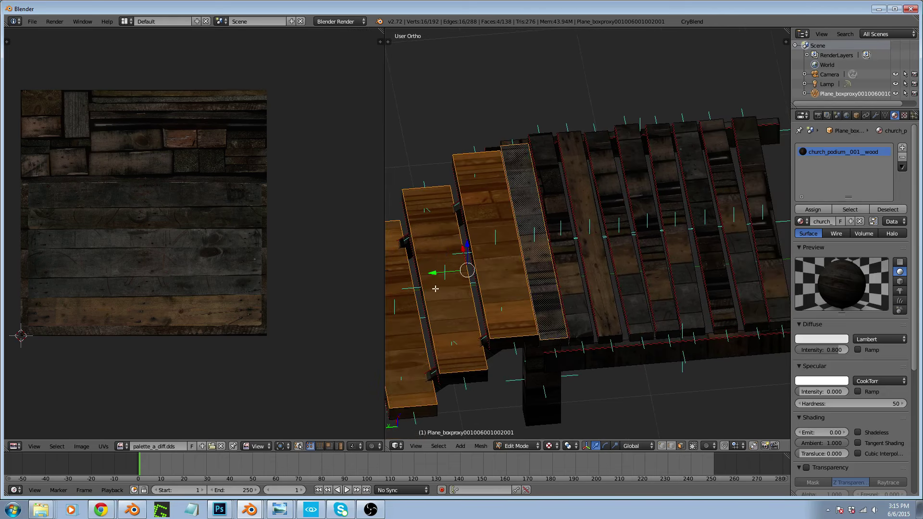
scroll(435, 289, down, 3)
scroll(581, 278, up, 3)
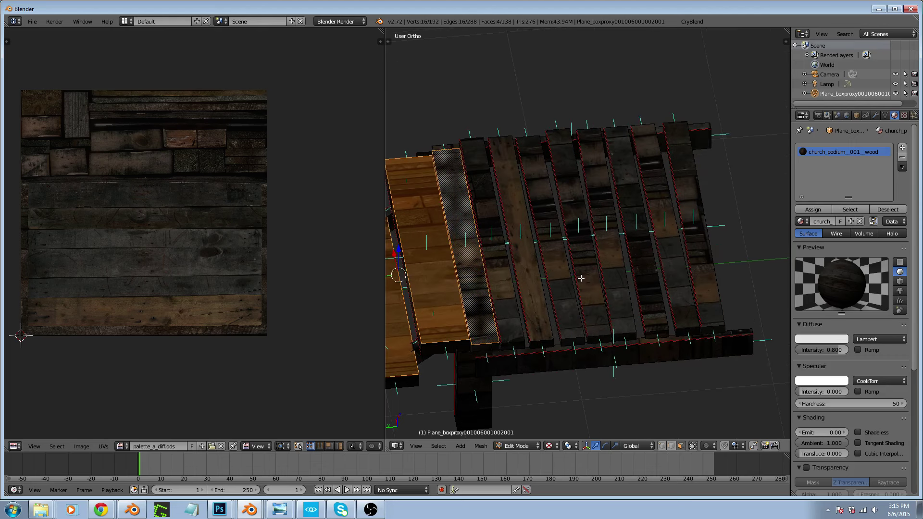
scroll(581, 278, up, 1)
shift+right_click(649, 234)
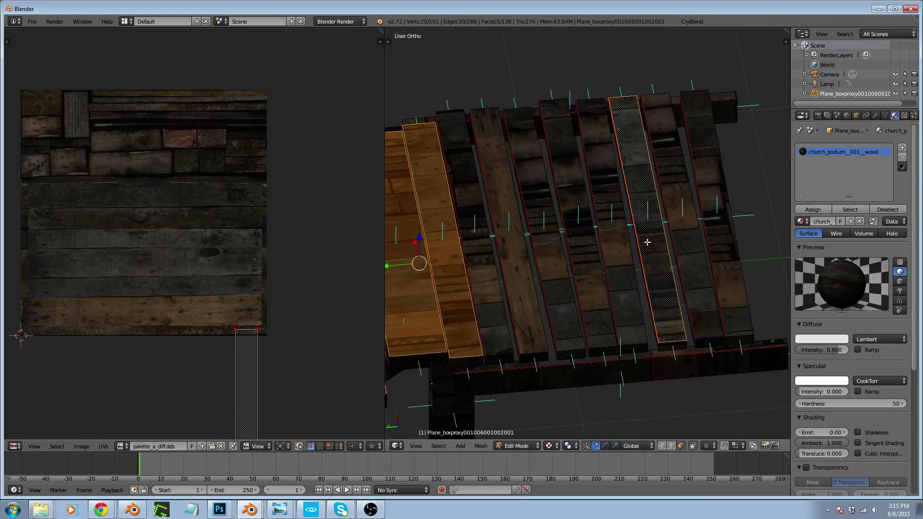
key(ctrl+l)
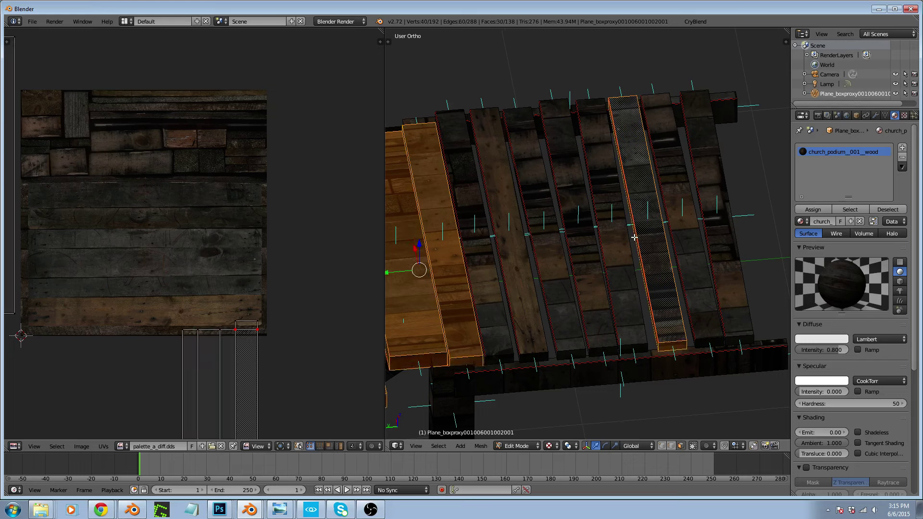
key(x)
click(635, 250)
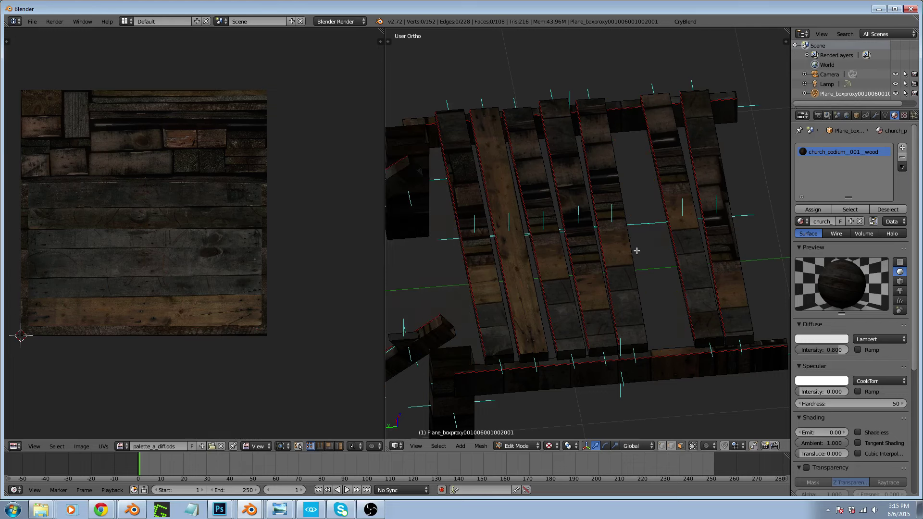
Delete the two remaining deck planks at the podium's far end together with their linked geometry
right_click(683, 236)
shift+right_click(712, 234)
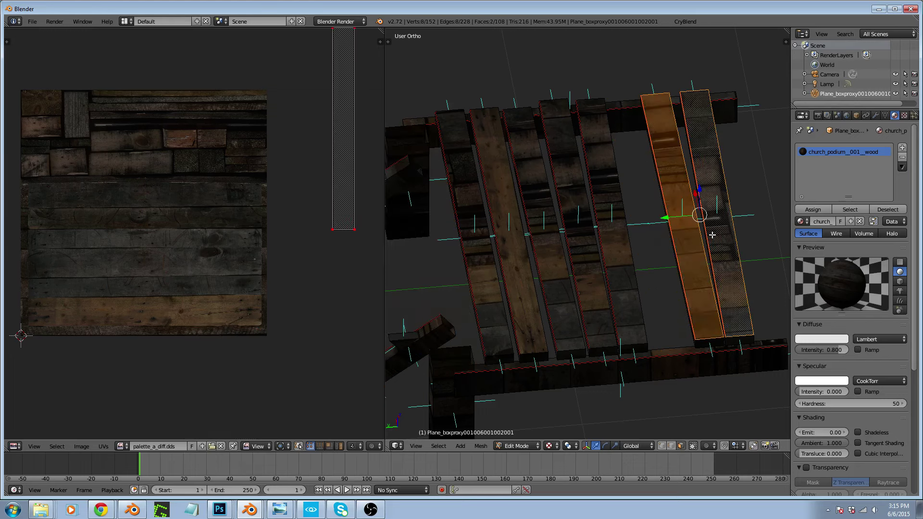
key(ctrl+l)
key(x)
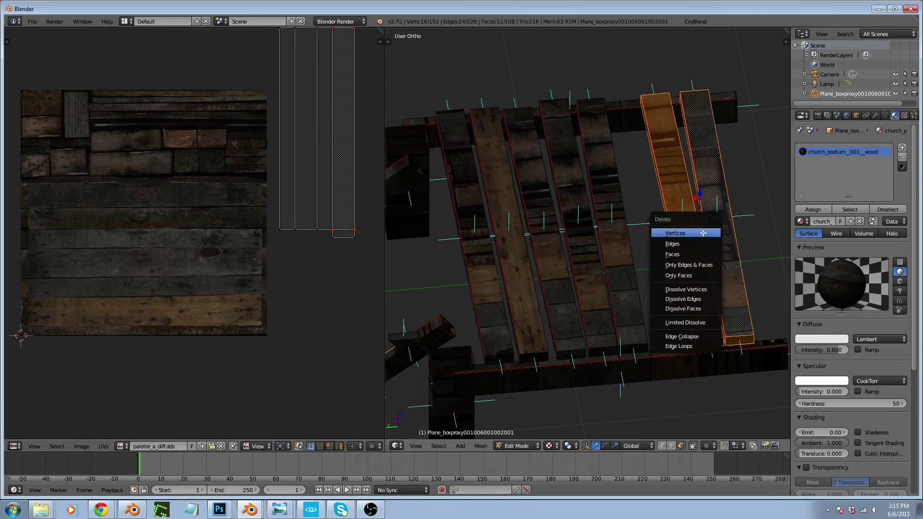
click(703, 248)
scroll(683, 248, down, 3)
scroll(571, 309, up, 2)
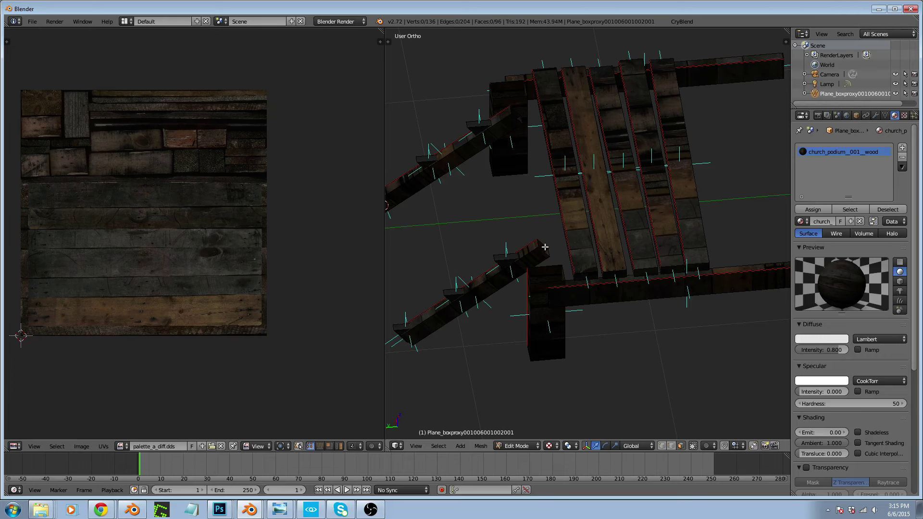
middle_drag(545, 248, 571, 231)
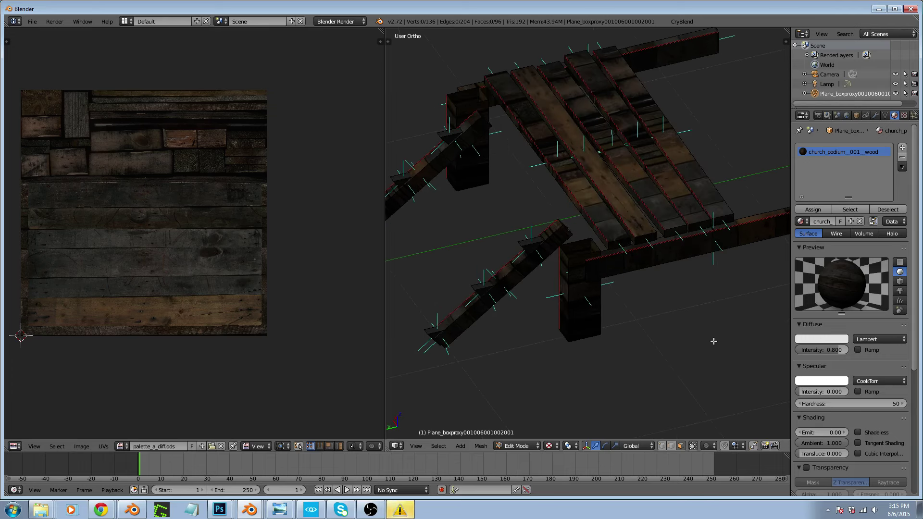
click(404, 513)
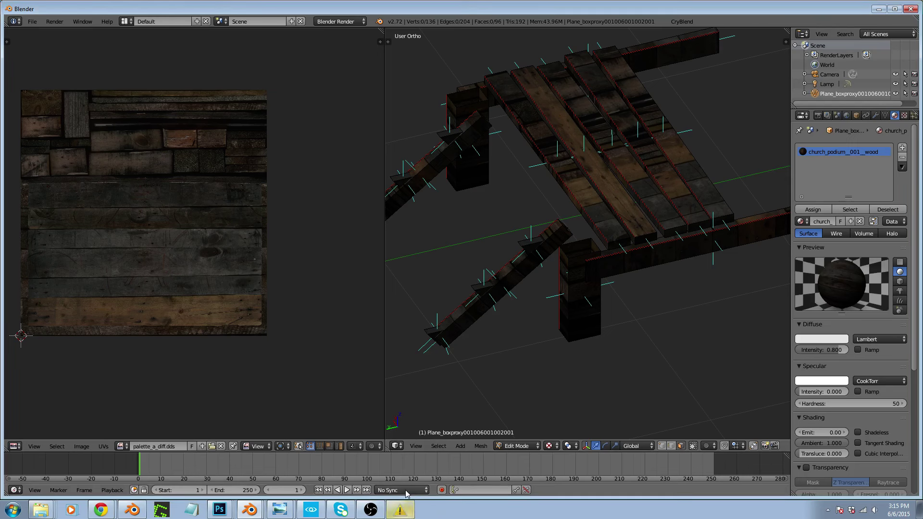
scroll(598, 264, up, 5)
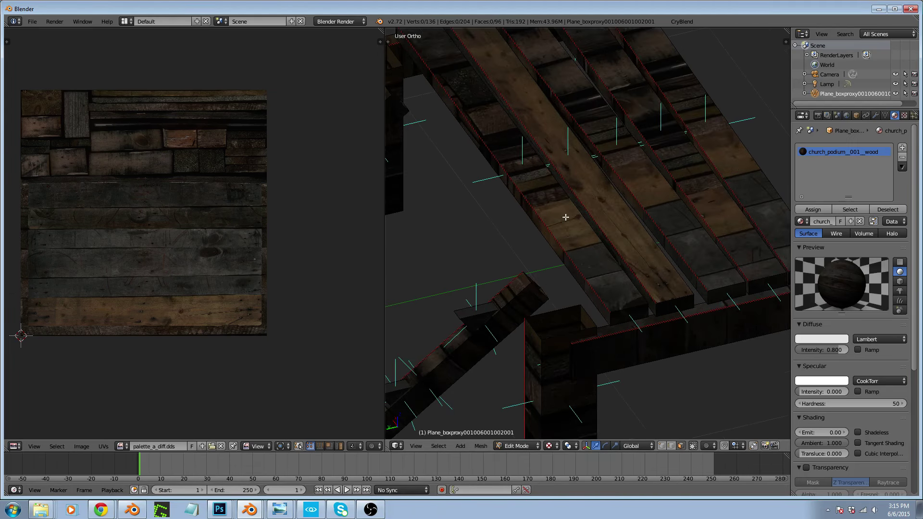
Select the outermost unfitted deck plank with its linked geometry and rotate all its UVs 90 degrees
right_click(548, 197)
key(ctrl+l)
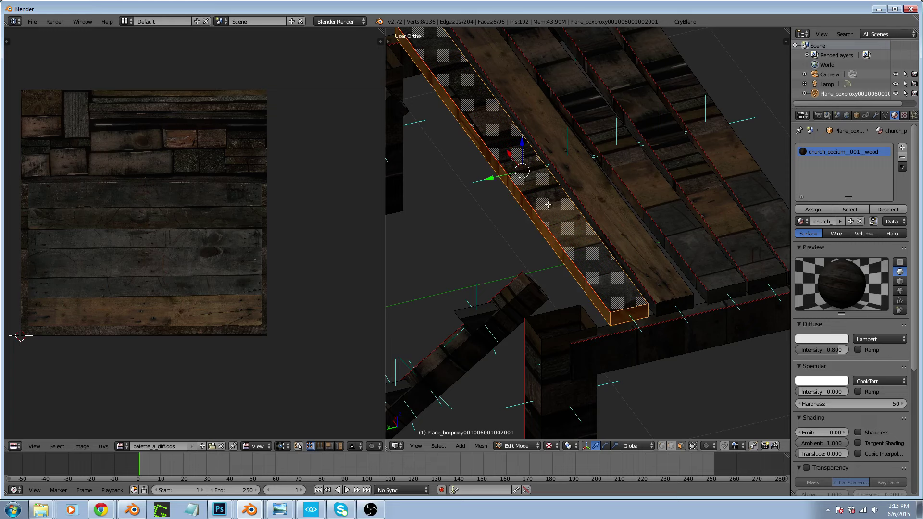
scroll(236, 276, down, 6)
scroll(175, 251, up, 5)
text(a)
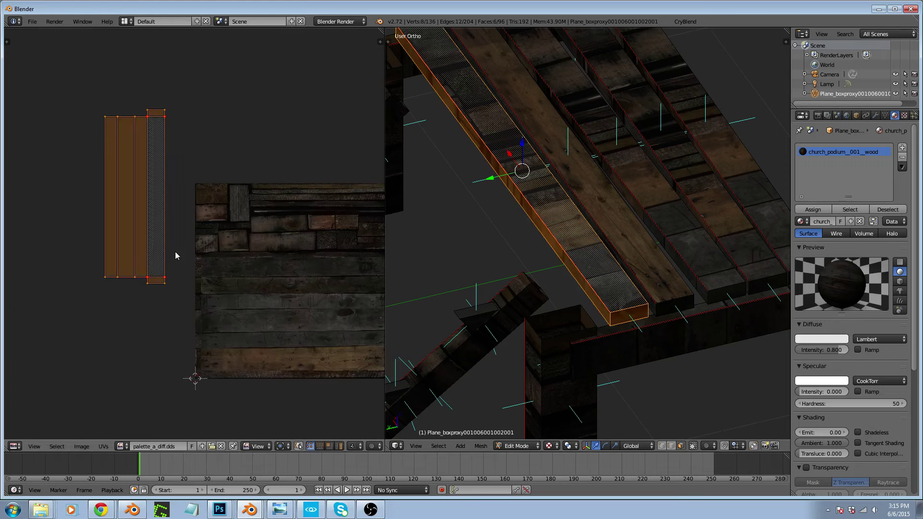
text(r90)
key(Return)
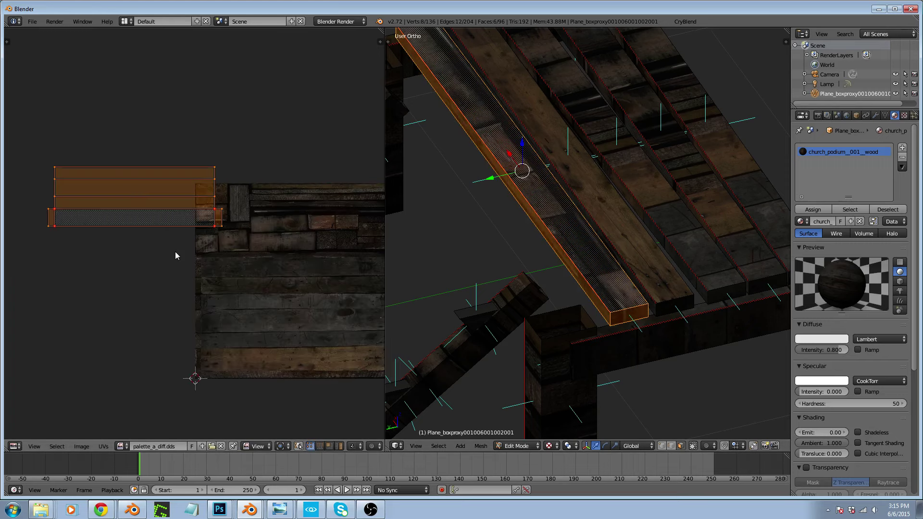
Move the plank's UVs onto the texture so its top face covers the wide grey board above the lower boards
key(g)
click(315, 369)
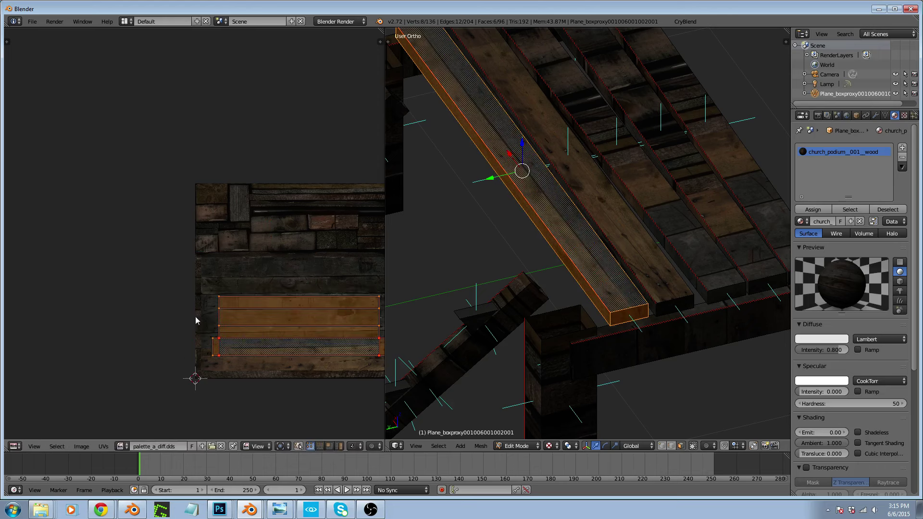
scroll(208, 325, down, 2)
scroll(253, 325, up, 4)
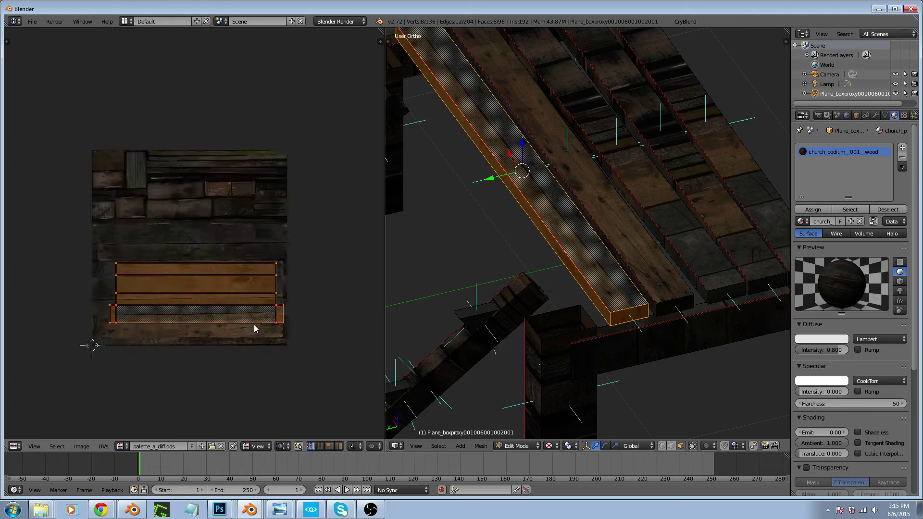
scroll(188, 312, down, 2)
scroll(142, 307, up, 2)
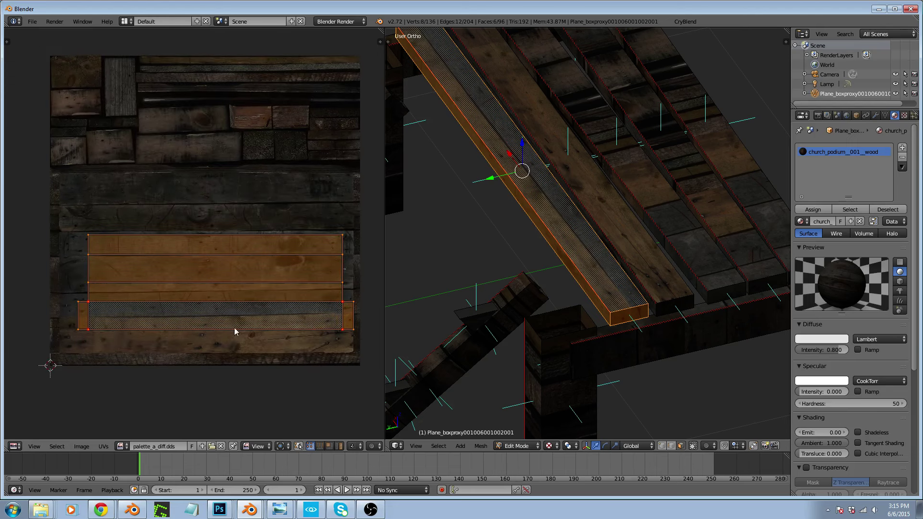
key(g)
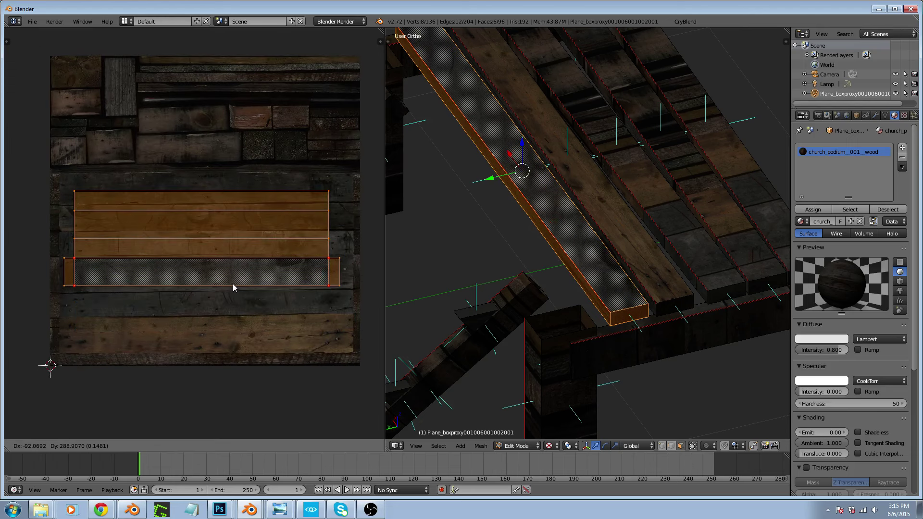
click(234, 284)
Scale the plank's UVs along X by about 1.08 and shift the long faces' left edge to the board's left end
key(s)
key(x)
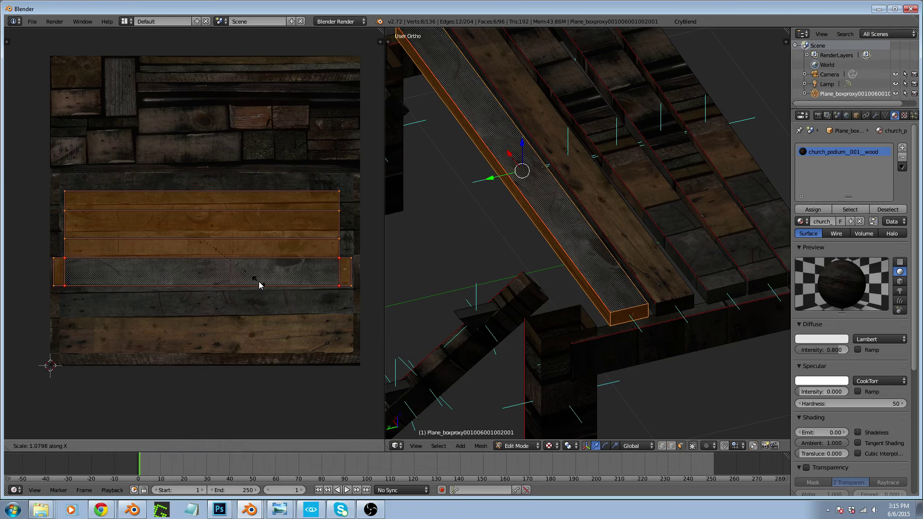
click(260, 284)
scroll(126, 272, up, 4)
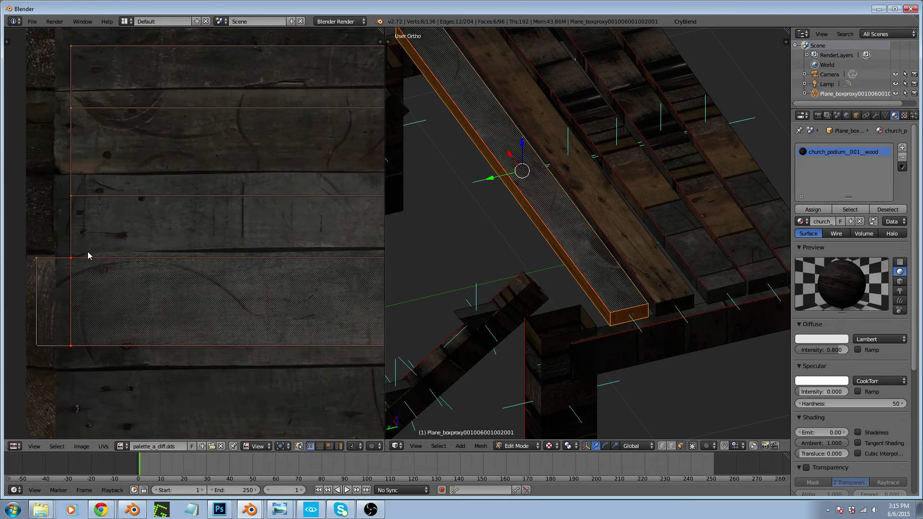
key(g)
key(x)
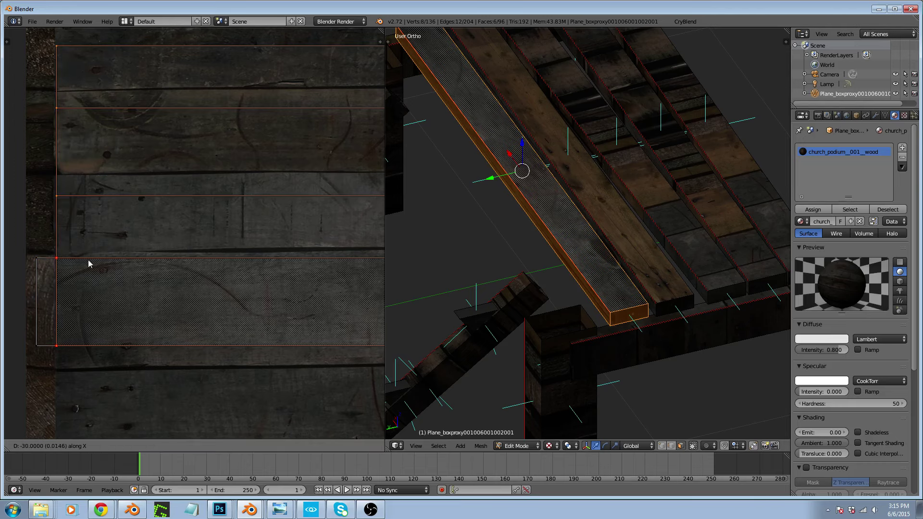
click(82, 267)
Select the UV vertices at the plank's right end and move them along X to the grey board's right end
scroll(81, 284, down, 3)
scroll(334, 288, up, 2)
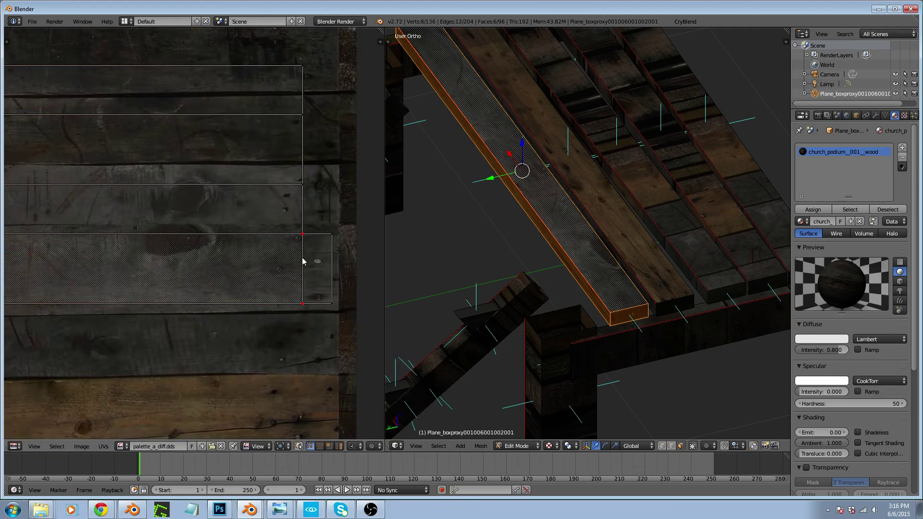
key(b)
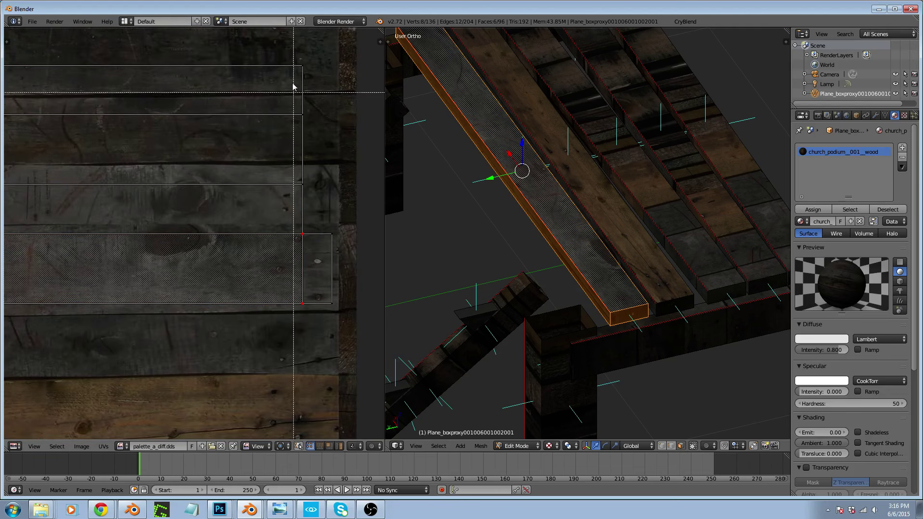
drag(294, 60, 356, 331)
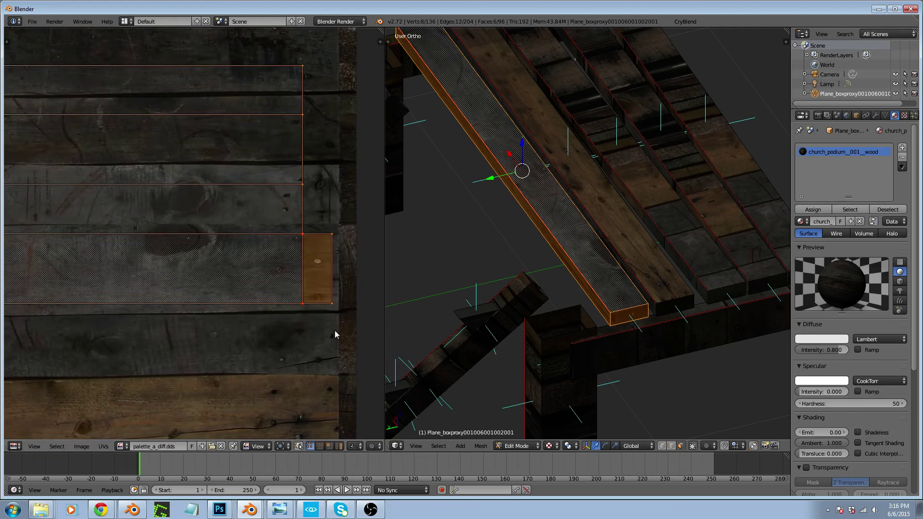
key(g)
key(x)
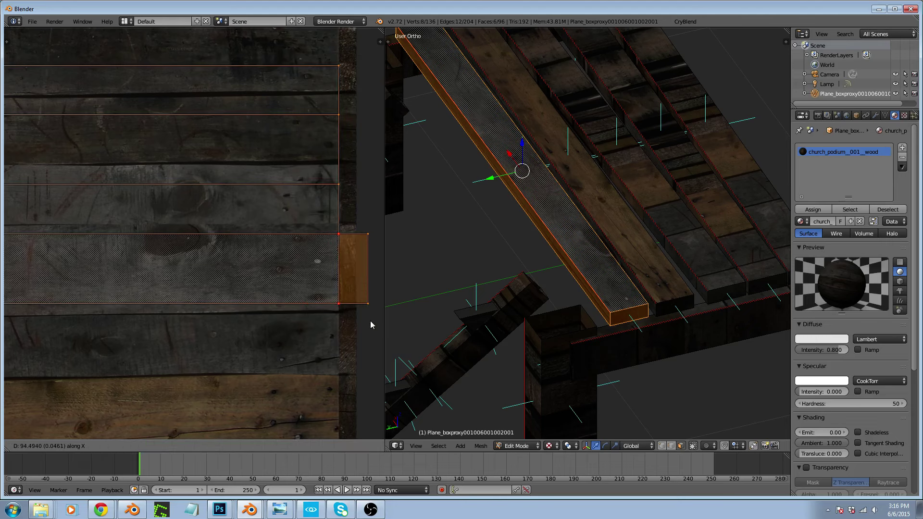
click(371, 321)
Move the right end cap's outer UV edge inward along X so it stays within the texture's border strip
key(a)
key(b)
drag(366, 224, 372, 304)
key(g)
key(x)
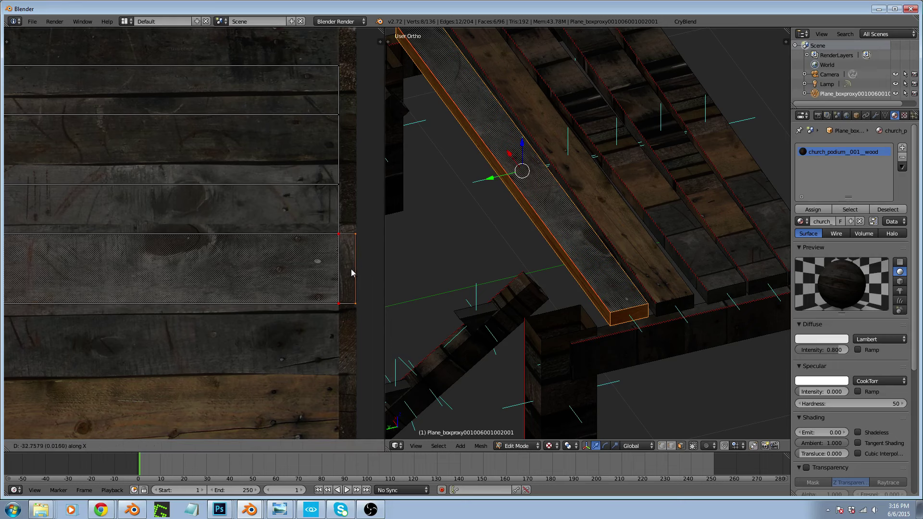
click(347, 270)
scroll(348, 270, down, 4)
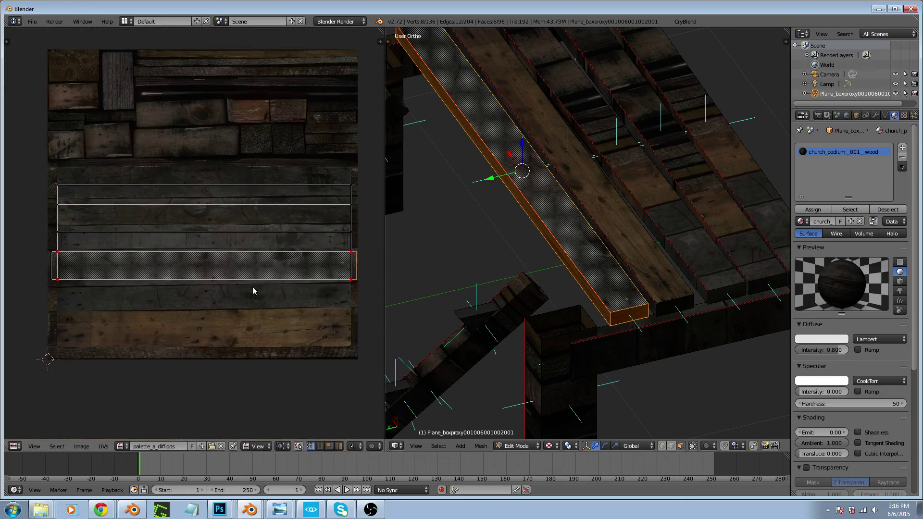
Move the lower UV vertices at the plank's right end down along Y to the grey board's lower edge
scroll(363, 292, up, 5)
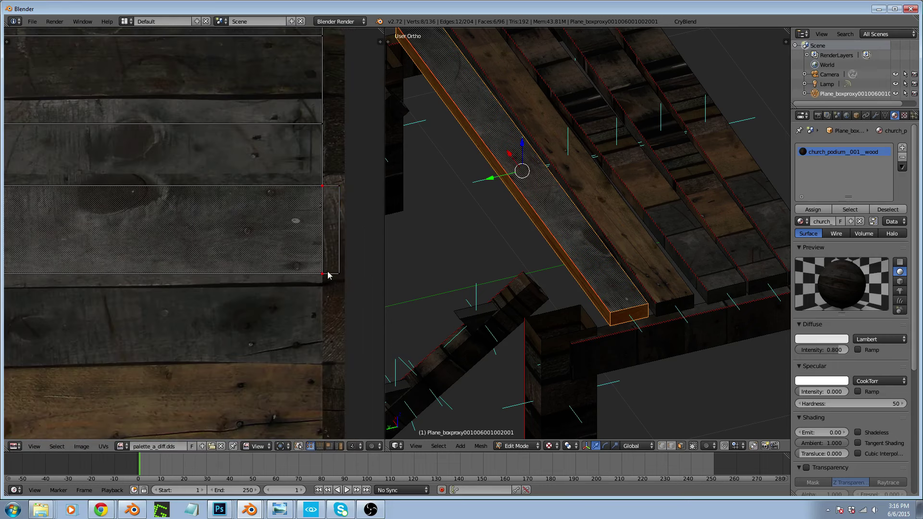
key(b)
drag(319, 267, 340, 286)
key(g)
key(y)
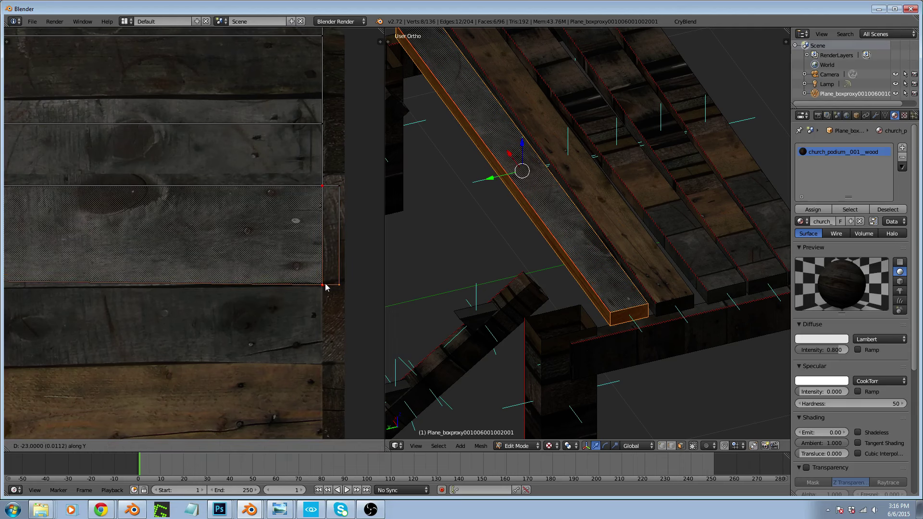
click(326, 284)
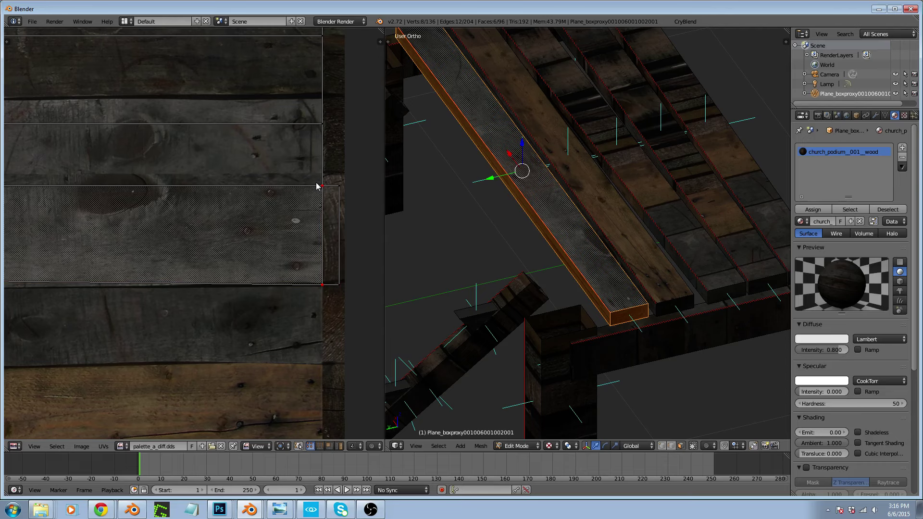
Move the upper UV vertices at the plank's right end up along Y to the grey board's upper edge
key(b)
drag(315, 181, 343, 206)
key(g)
key(y)
click(325, 174)
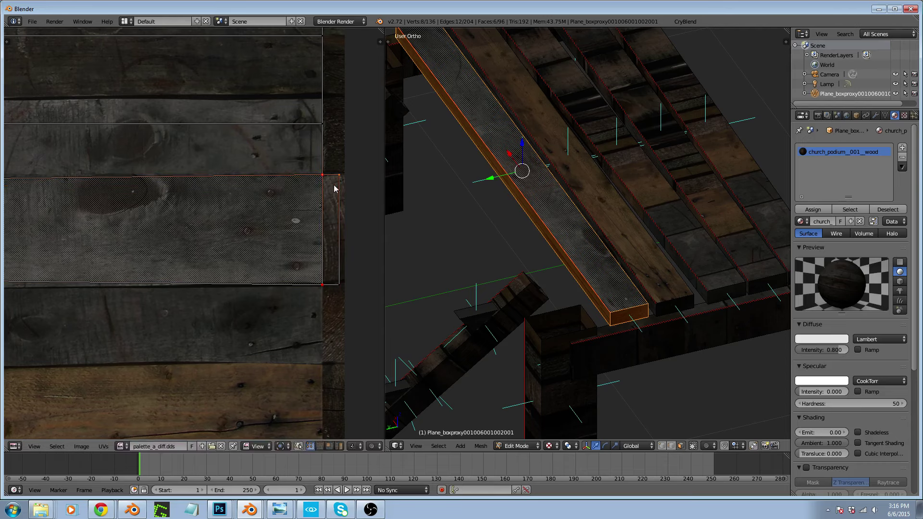
Move the lower UV vertices at the plank's left end down along Y to the grey board's lower edge
scroll(356, 219, down, 4)
scroll(292, 264, down, 2)
scroll(127, 249, up, 6)
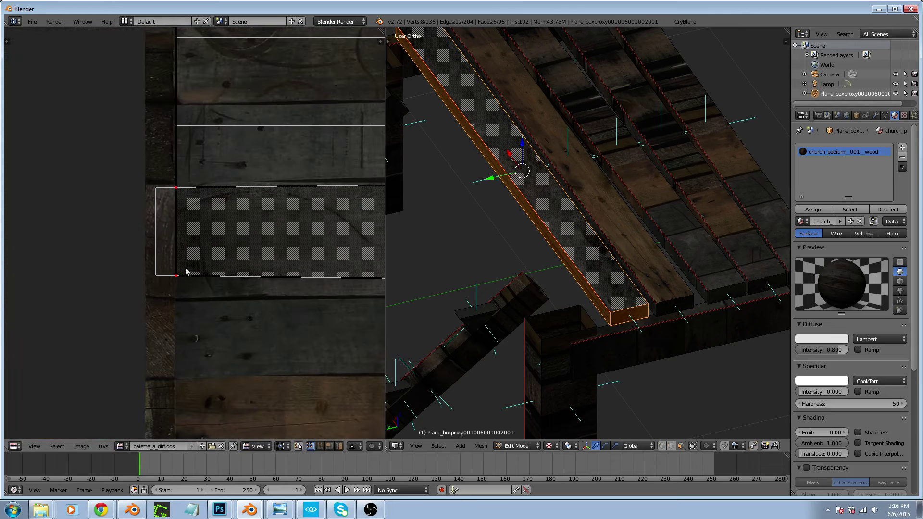
key(b)
drag(144, 264, 166, 281)
key(g)
key(y)
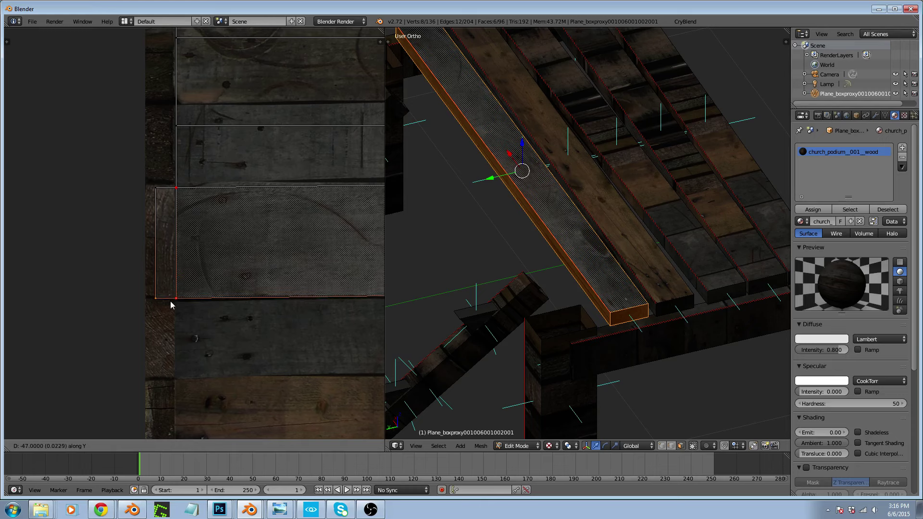
click(170, 301)
Move the upper UV vertices at the plank's left end slightly up along Y to the grey board's upper edge
scroll(166, 298, down, 2)
scroll(159, 240, up, 4)
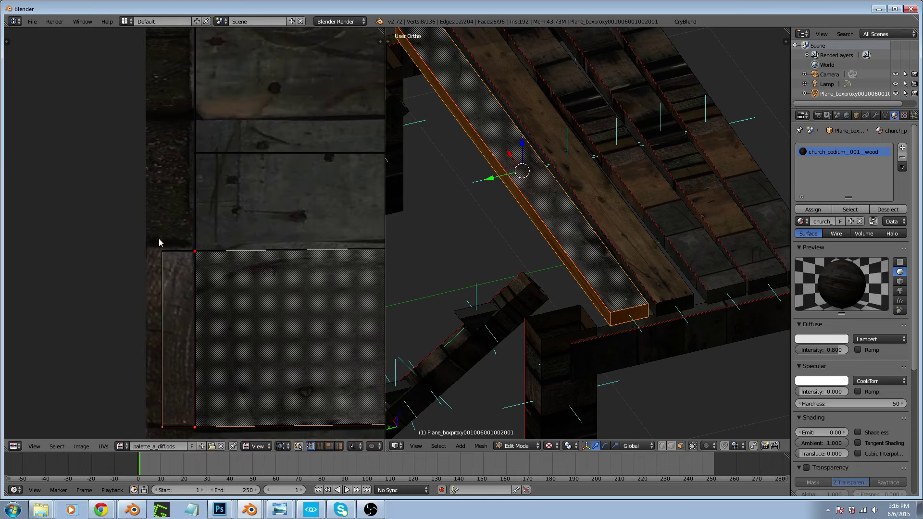
key(b)
drag(158, 239, 206, 258)
key(g)
key(y)
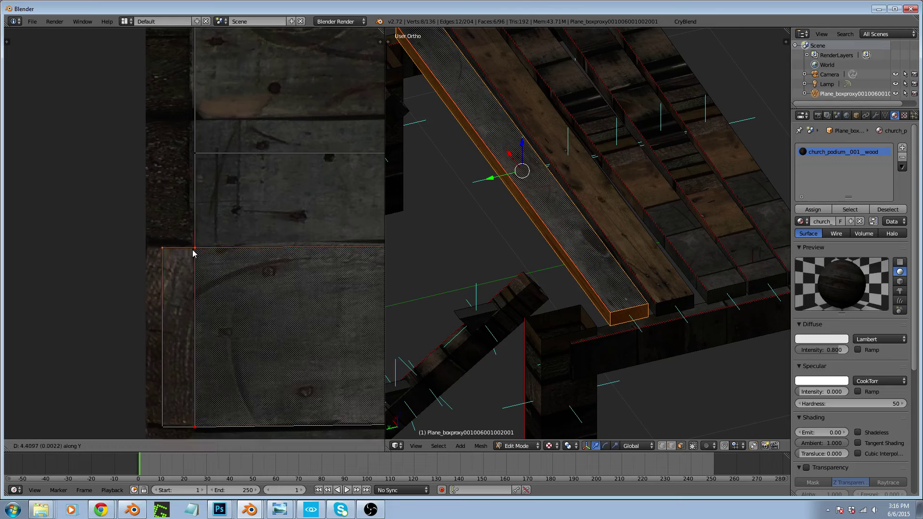
click(193, 251)
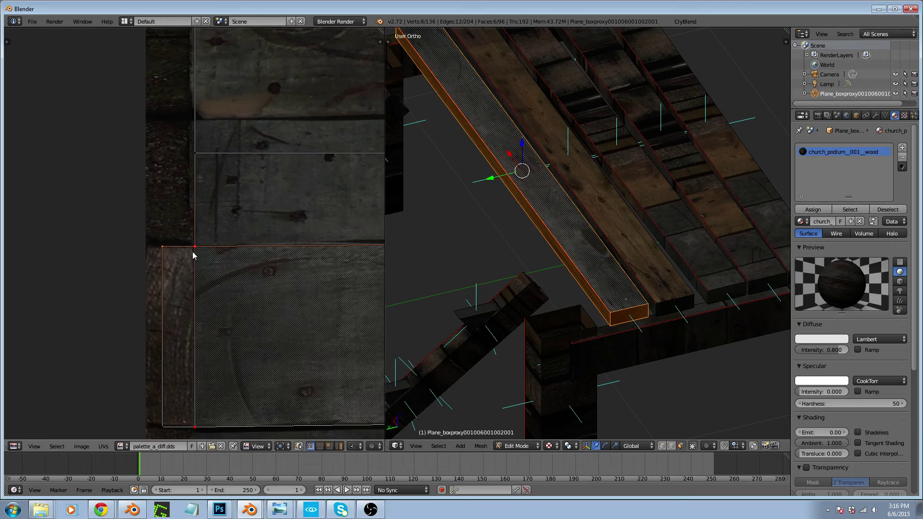
Check the plank's UV fit against the texture and examine the two retextured planks on the podium in Object Mode
scroll(144, 321, down, 4)
scroll(377, 320, up, 5)
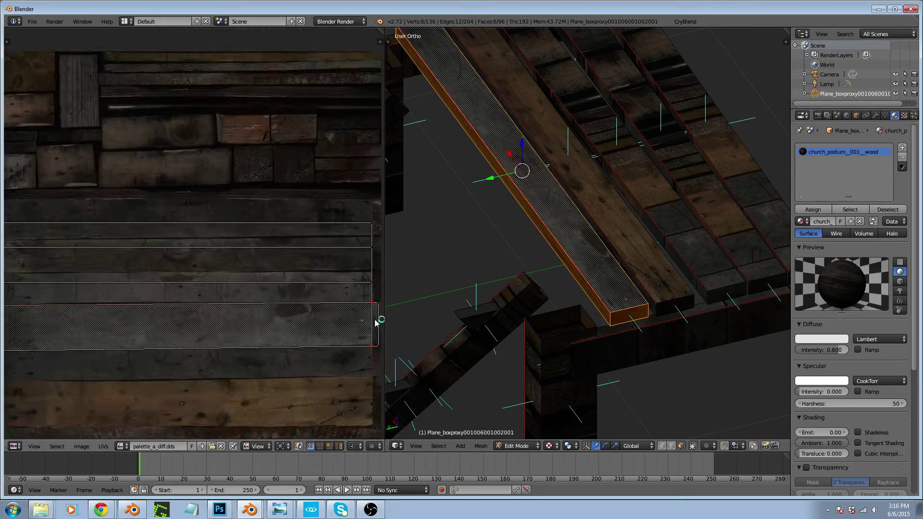
scroll(367, 306, up, 2)
scroll(366, 303, down, 2)
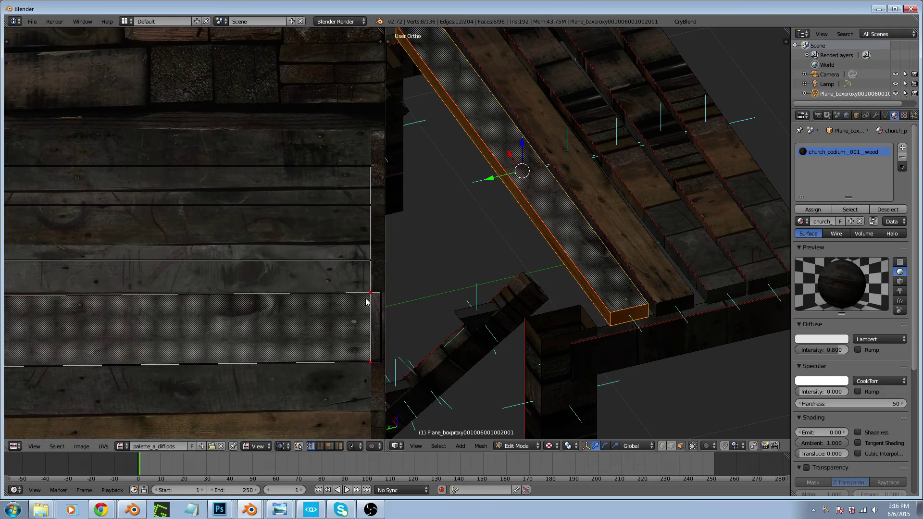
scroll(367, 302, down, 2)
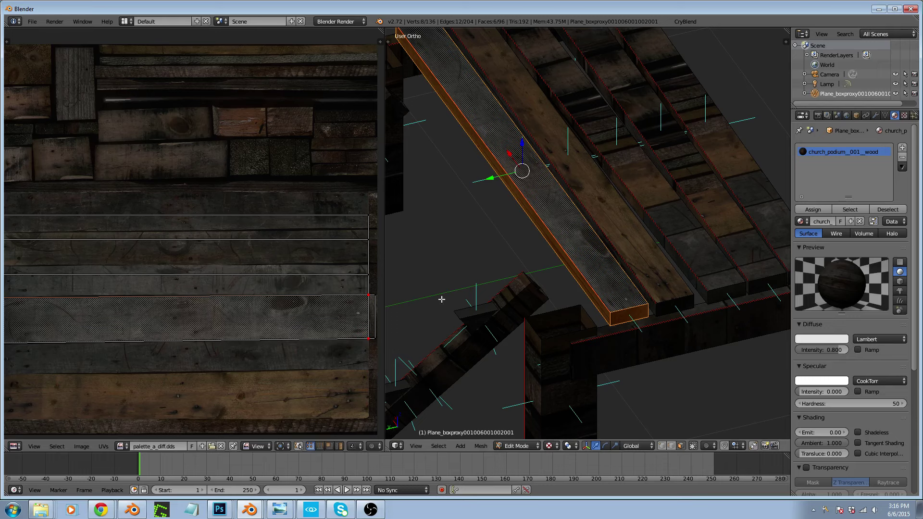
middle_drag(588, 314, 745, 320)
key(Tab)
scroll(532, 361, up, 4)
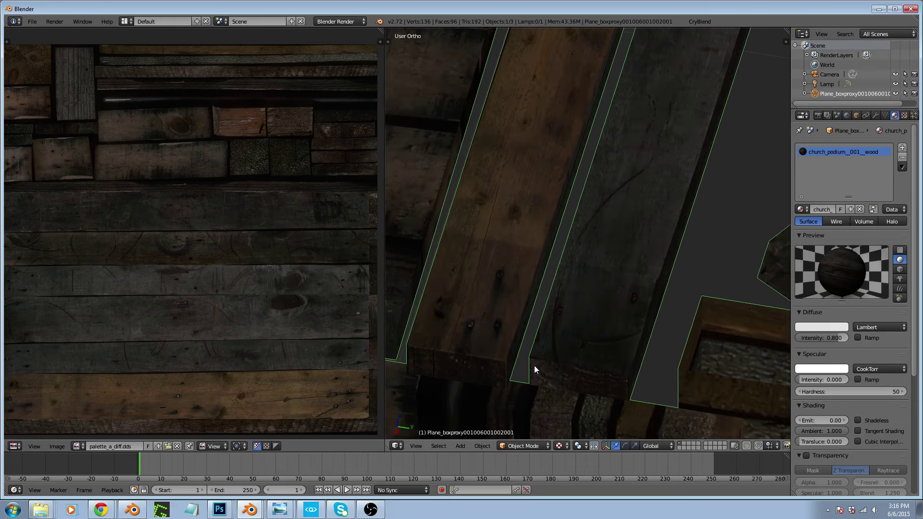
scroll(563, 358, up, 3)
scroll(562, 357, down, 3)
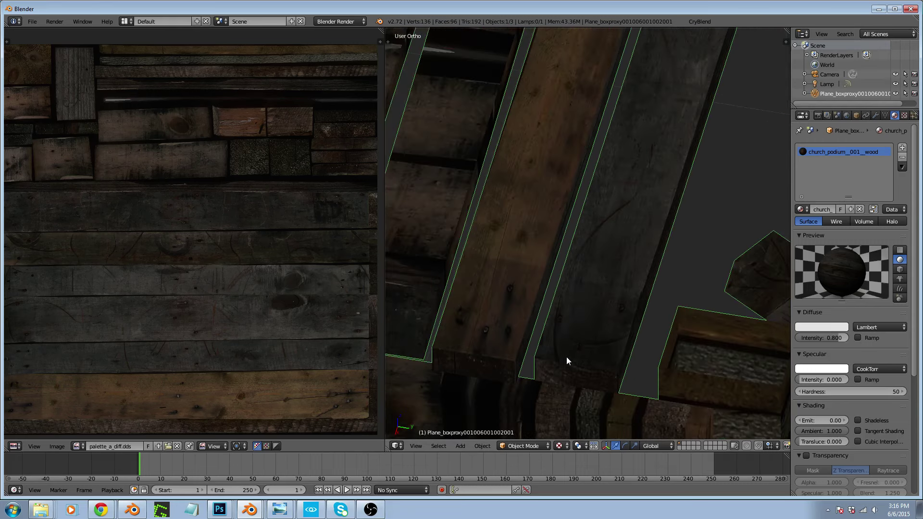
scroll(566, 356, down, 4)
middle_drag(587, 363, 618, 354)
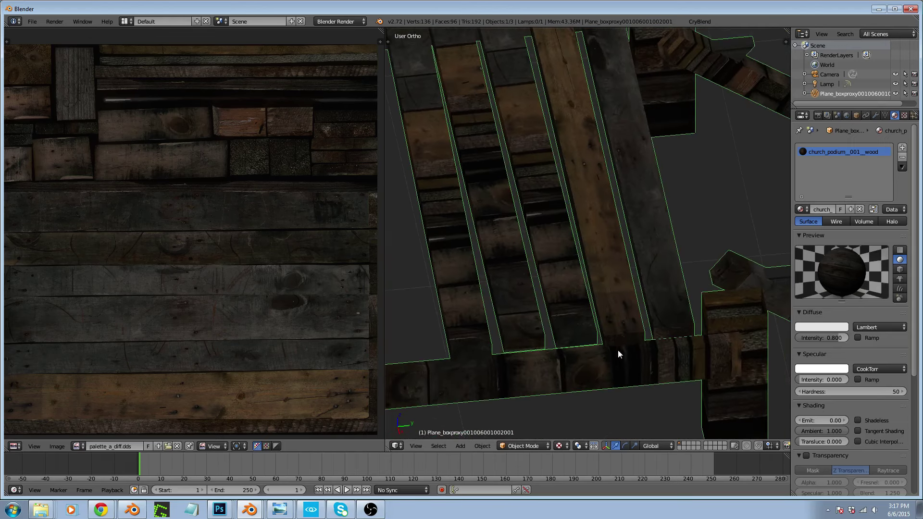
scroll(606, 314, up, 3)
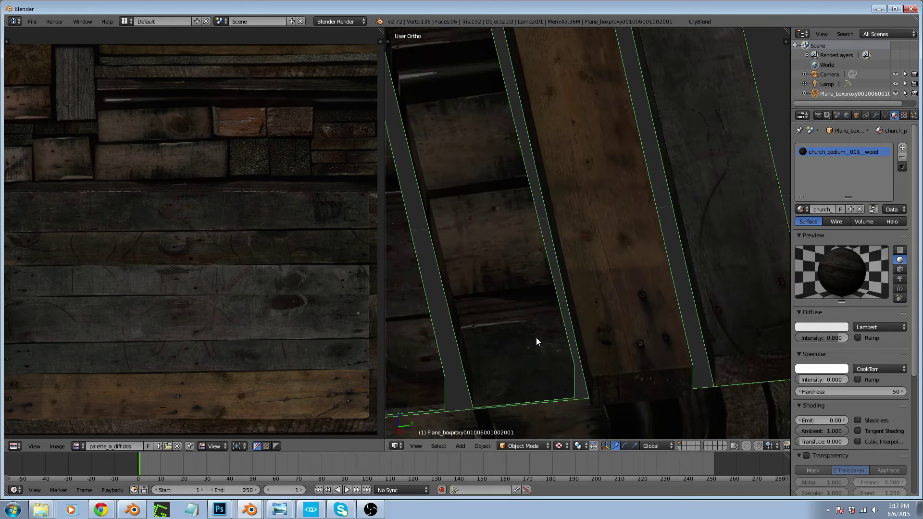
Reopen the podium mesh for editing and select the unfitted plank beside the tan one with its linked geometry
key(Tab)
right_click(521, 354)
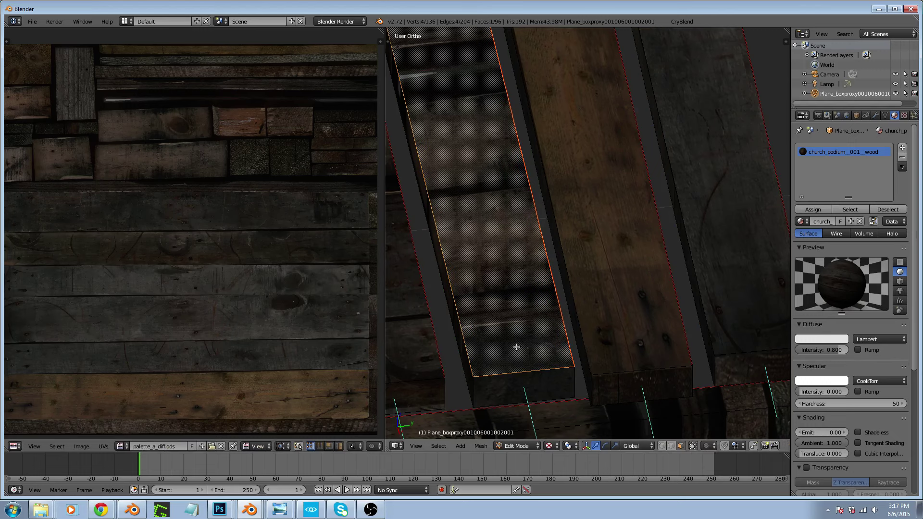
key(ctrl+l)
Switch to CRYENGINE and, in the Material Editor, preview the palette material's diffuse texture and open it in Photoshop
click(312, 513)
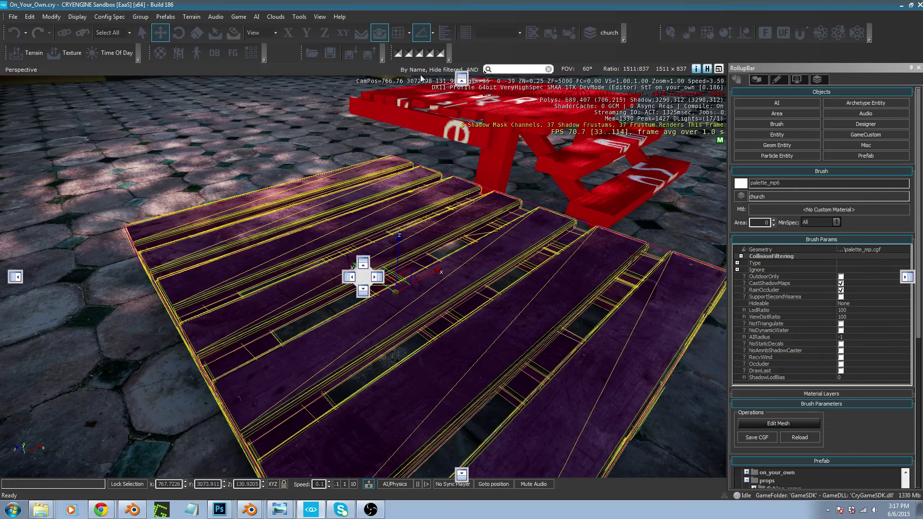
key(m)
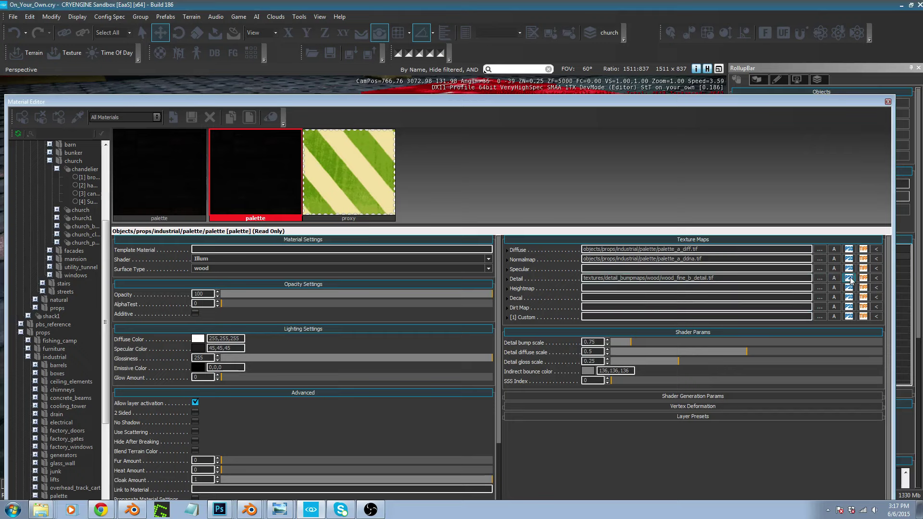
mouse_move(850, 253)
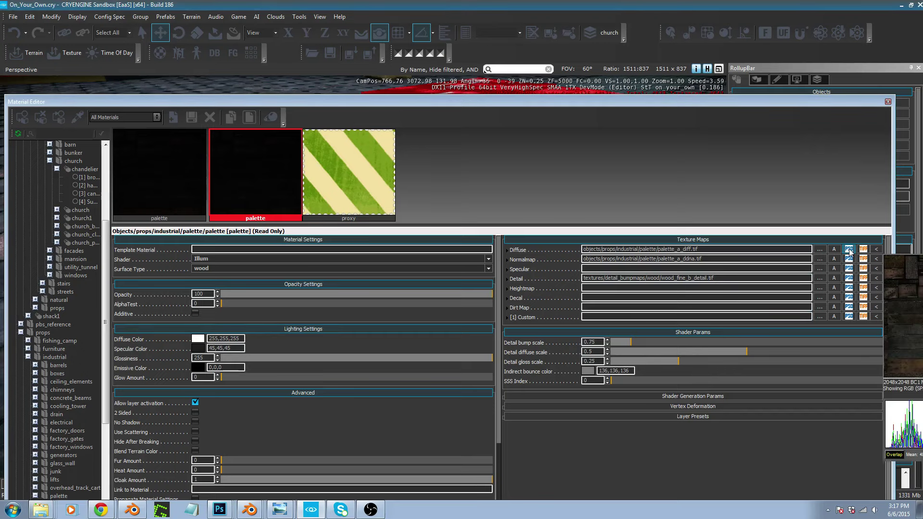
click(850, 251)
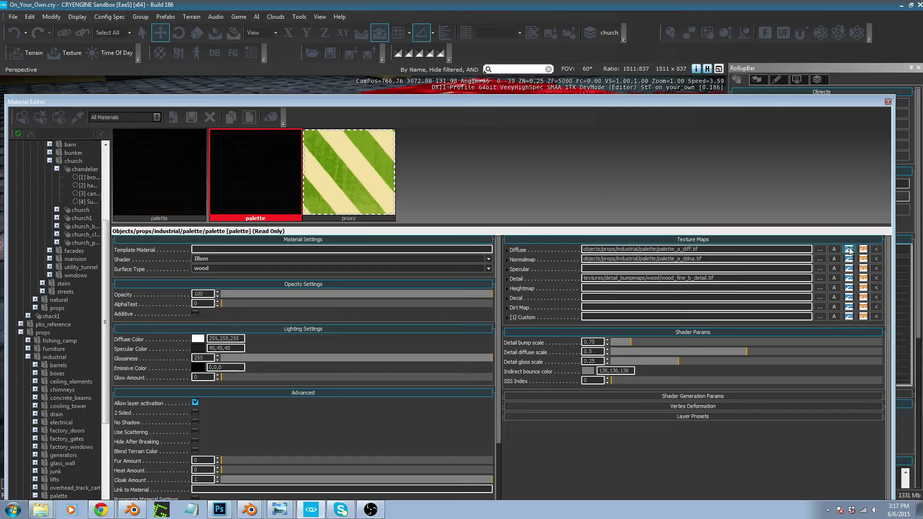
mouse_move(849, 251)
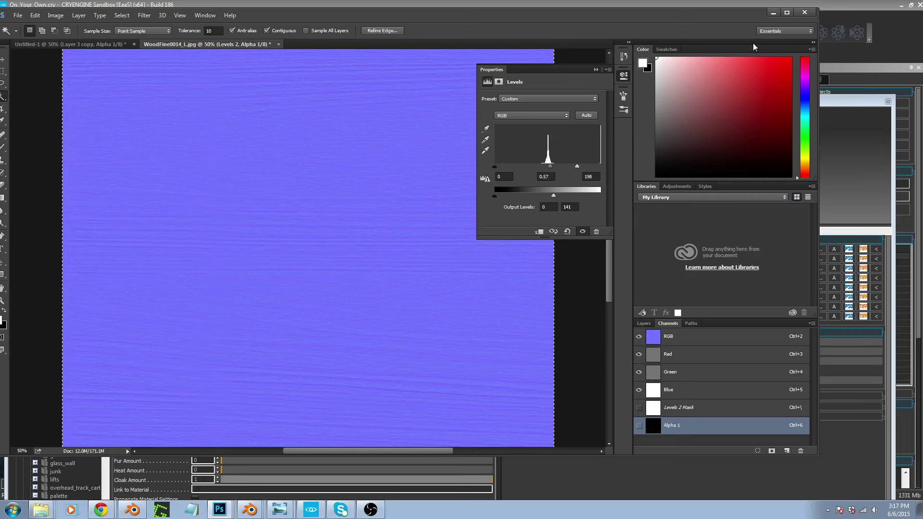
Minimize Photoshop, put the Material Editor aside and switch back to the podium mesh in Blender
click(773, 13)
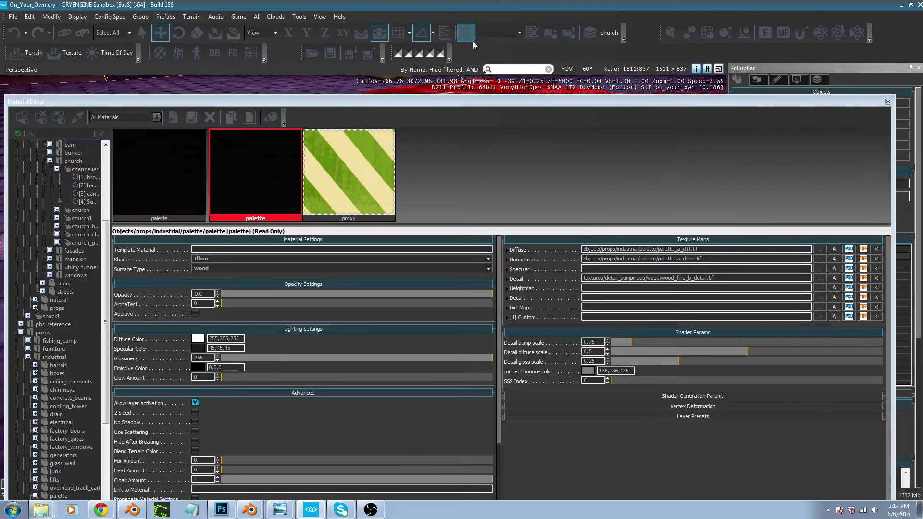
drag(601, 101, 922, 141)
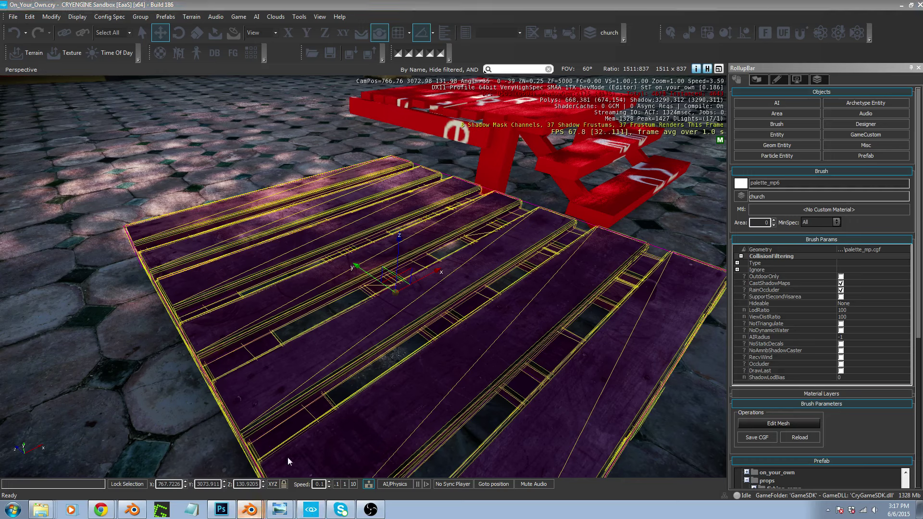
click(245, 504)
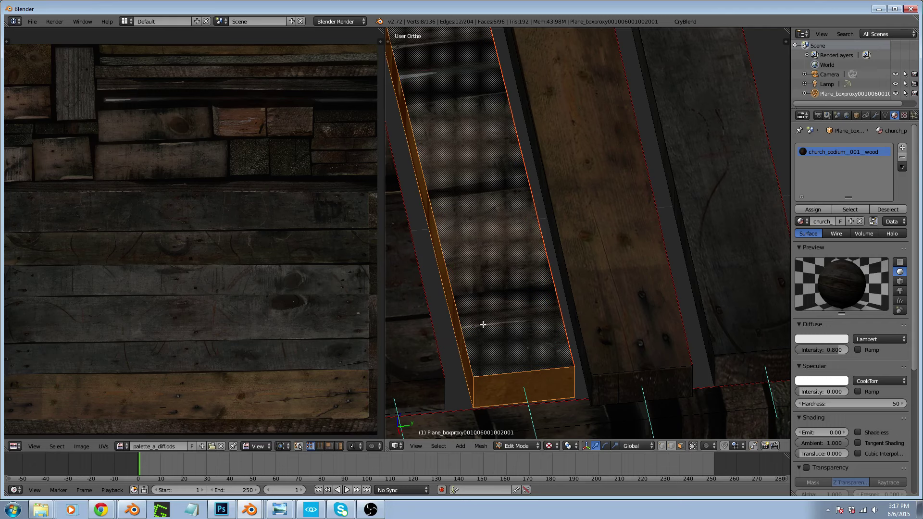
Rotate the selected plank's UVs by 90 degrees and move them onto the tan board of the pallet texture
scroll(502, 335, down, 2)
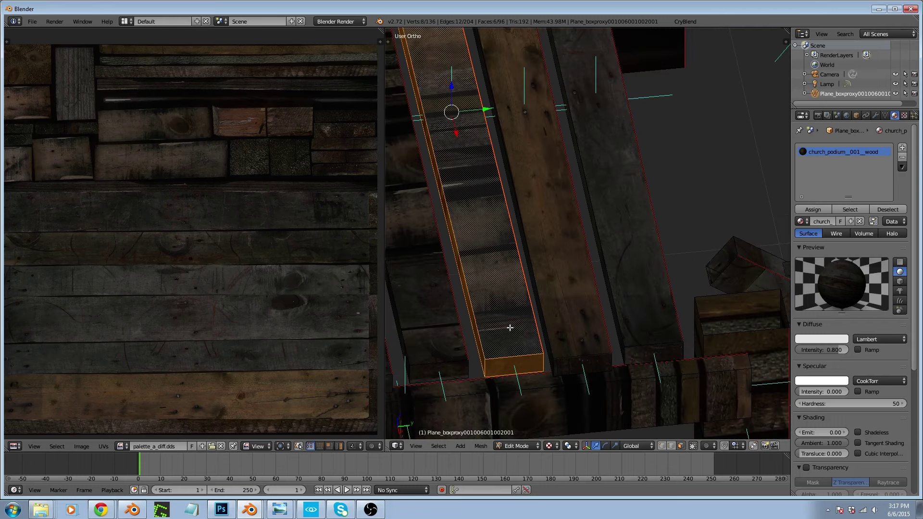
scroll(552, 314, up, 1)
scroll(222, 319, down, 6)
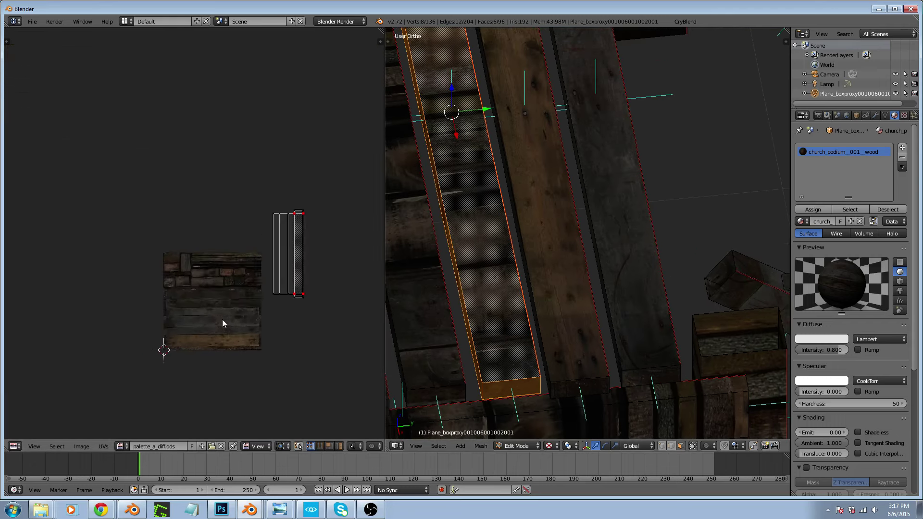
scroll(276, 269, up, 3)
text(r)
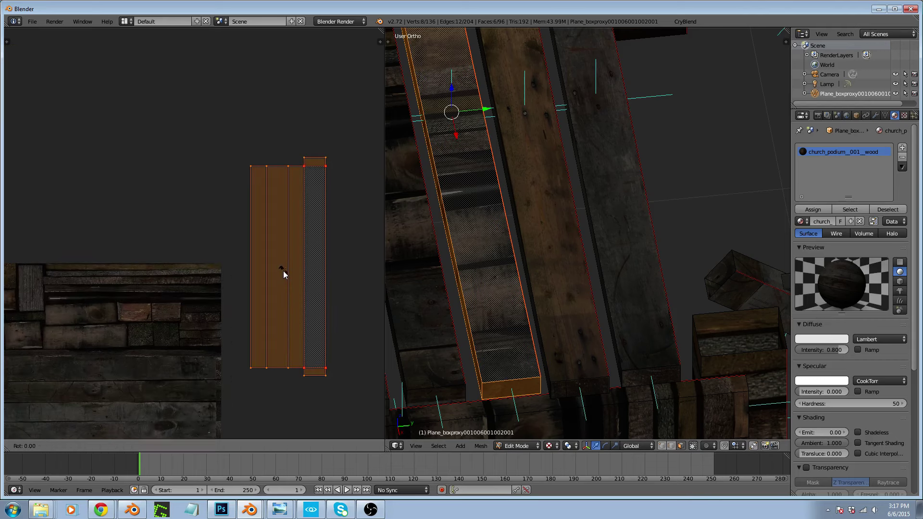
text(90)
key(Return)
scroll(284, 271, down, 2)
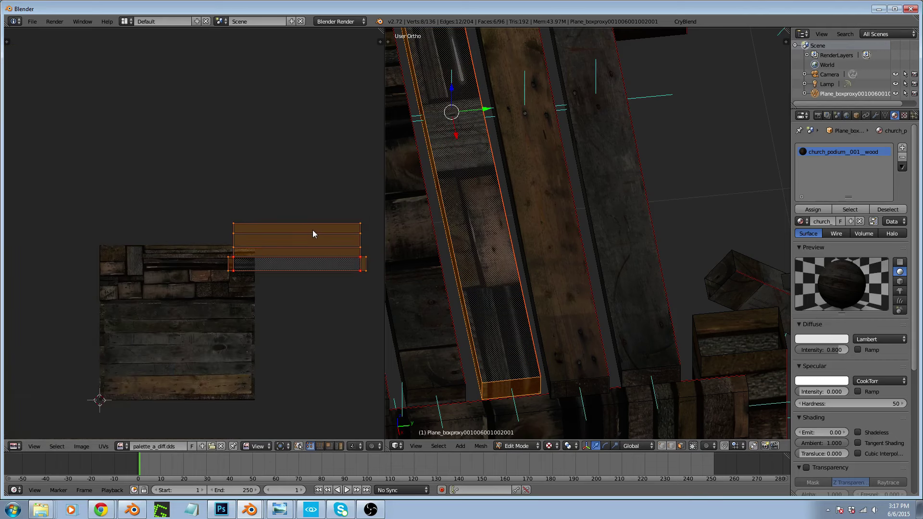
key(g)
click(204, 357)
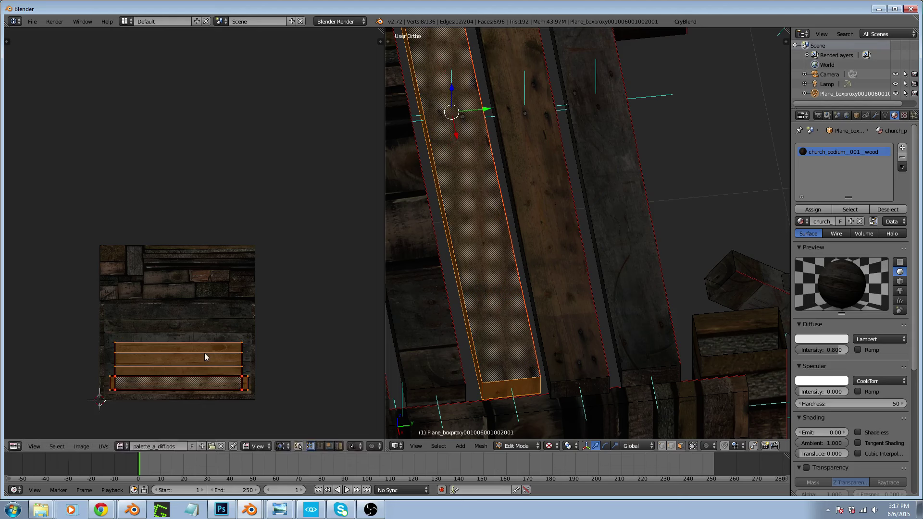
Move the plank's UVs up so its top face covers the uppermost long grey board
scroll(148, 409, up, 5)
scroll(200, 316, down, 3)
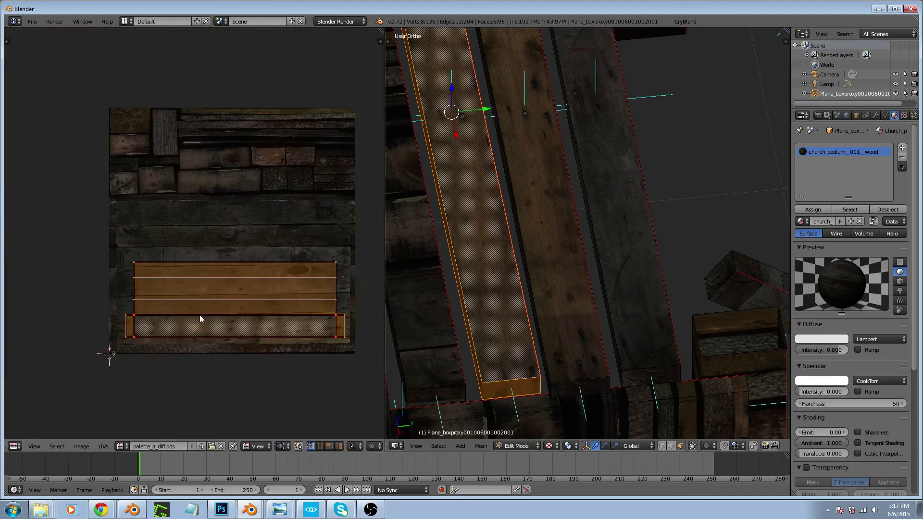
scroll(321, 346, up, 2)
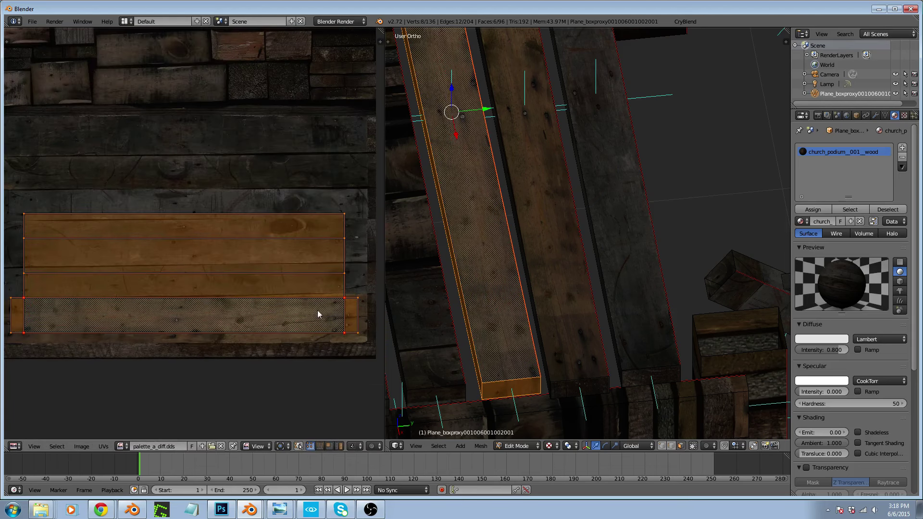
key(g)
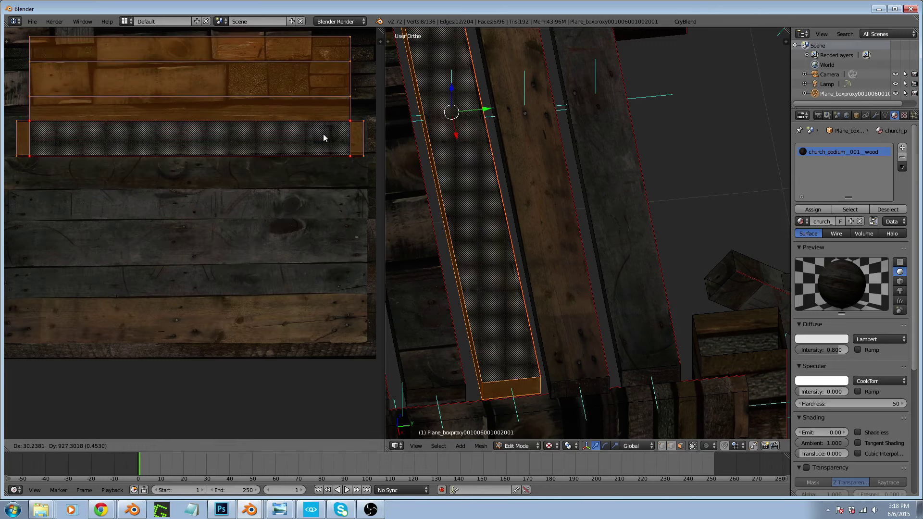
click(325, 149)
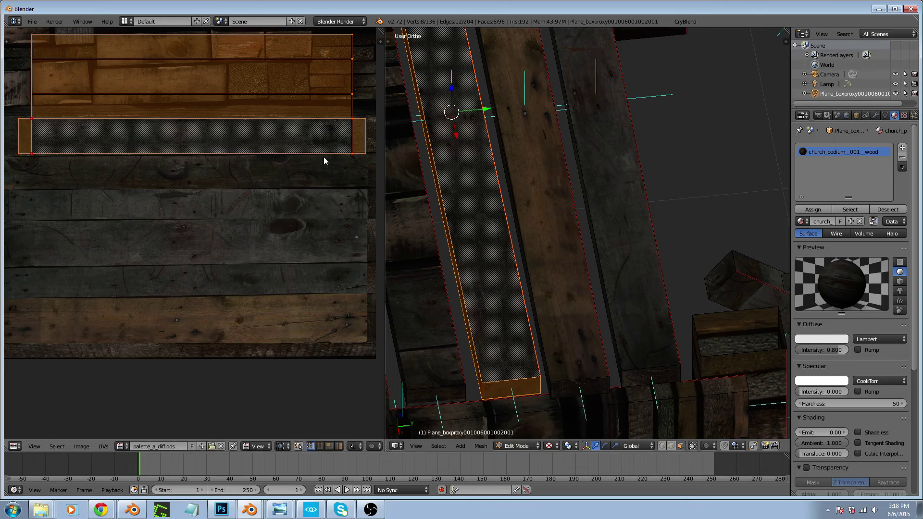
Mirror the plank's UVs along Y and move them down along Y until the top face covers the uppermost grey board again
key(ctrl+m)
key(y)
click(324, 157)
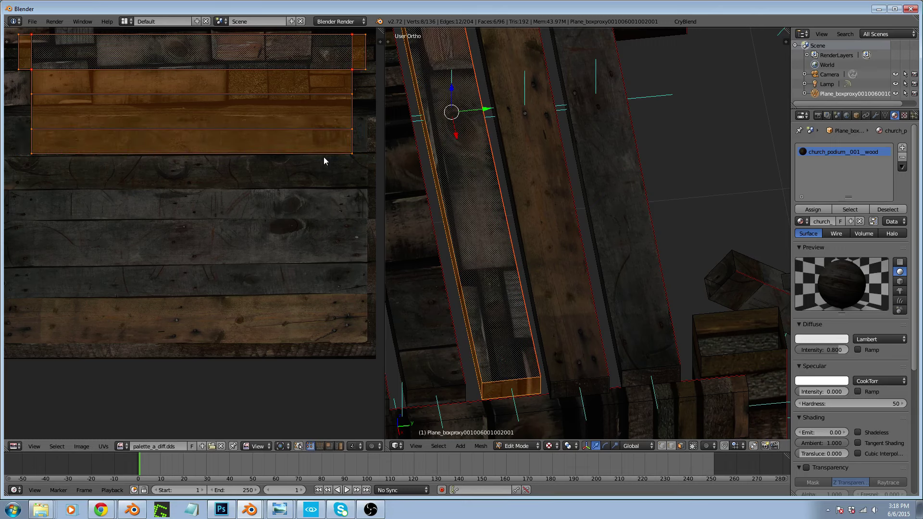
key(g)
key(y)
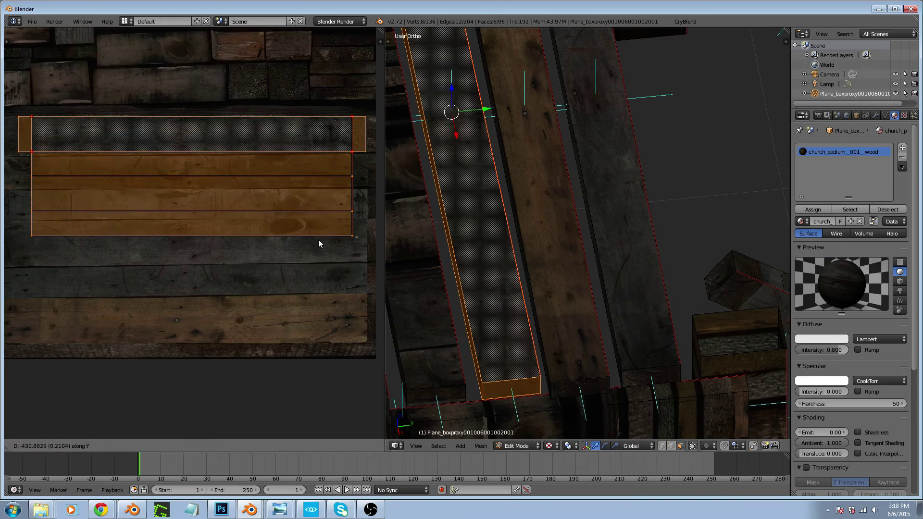
click(318, 240)
Maximize the UV editor and move the UV vertices at the plank's right end along X to the grey board's end
key(ctrl+Up)
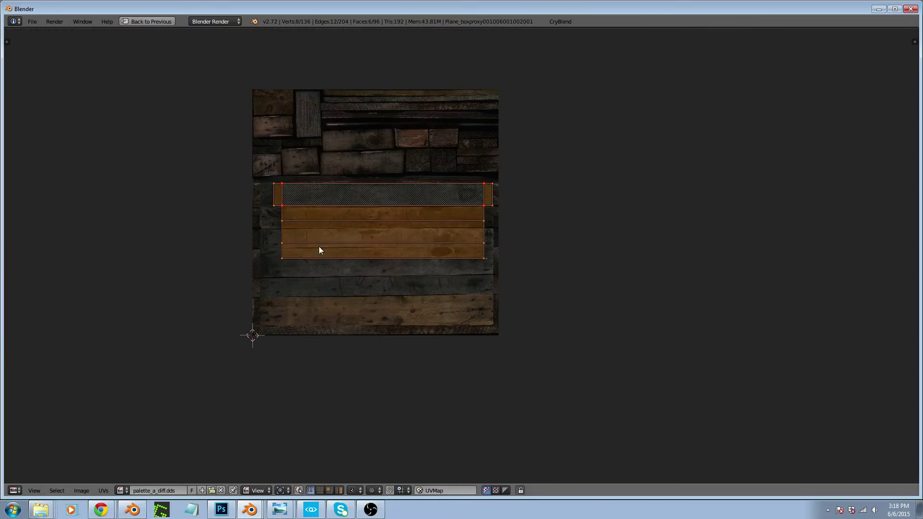
scroll(511, 187, up, 9)
scroll(400, 243, down, 6)
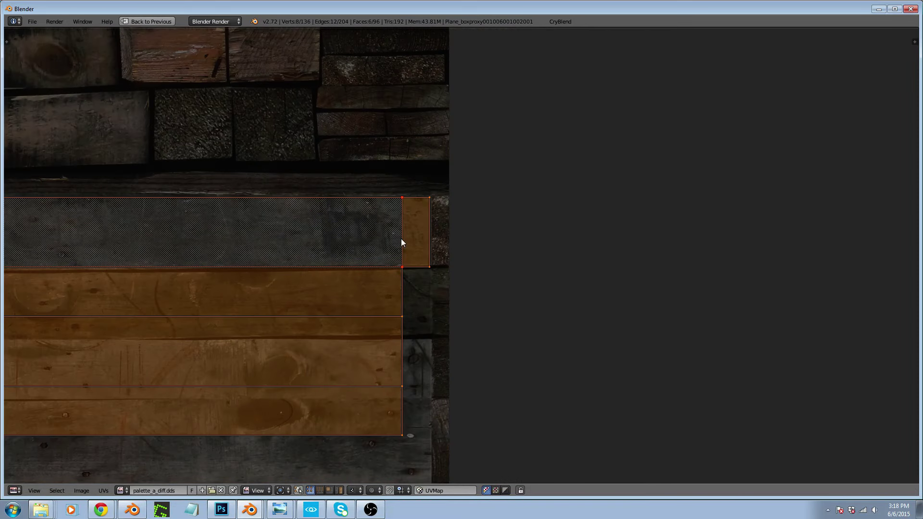
key(b)
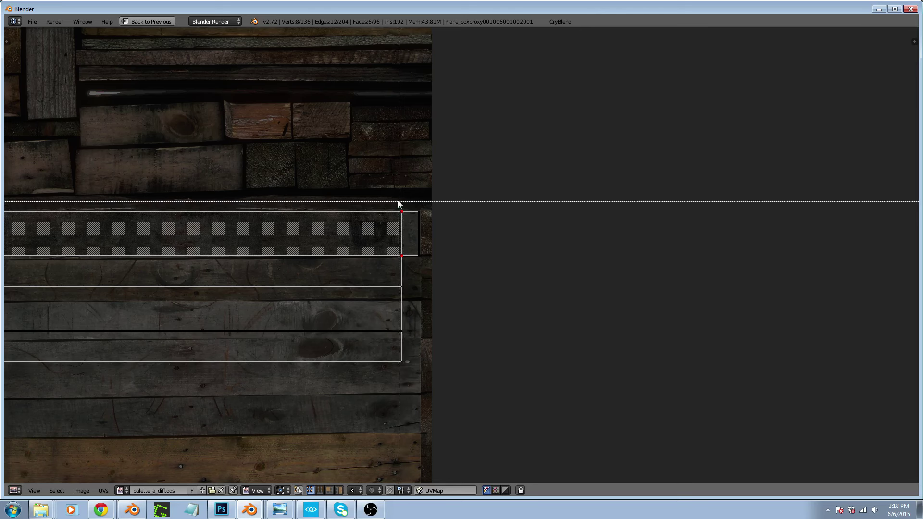
drag(394, 195, 419, 380)
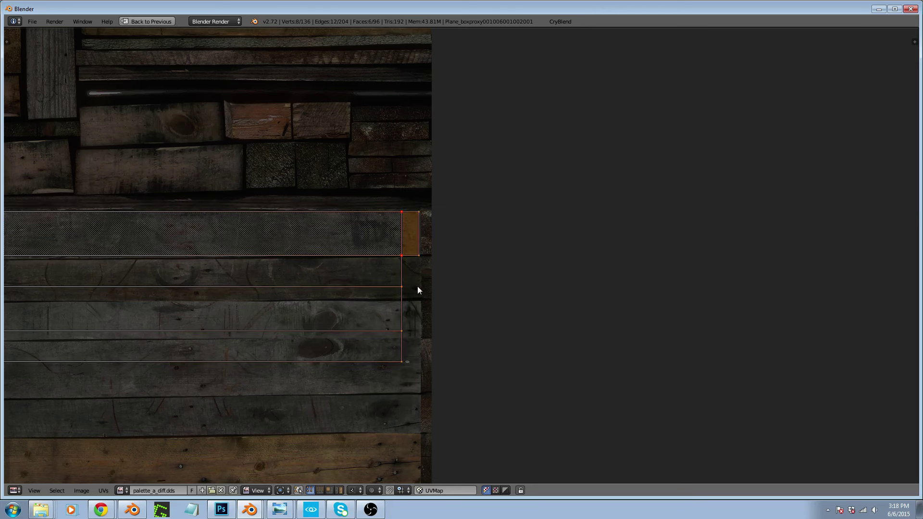
scroll(413, 241, up, 4)
key(g)
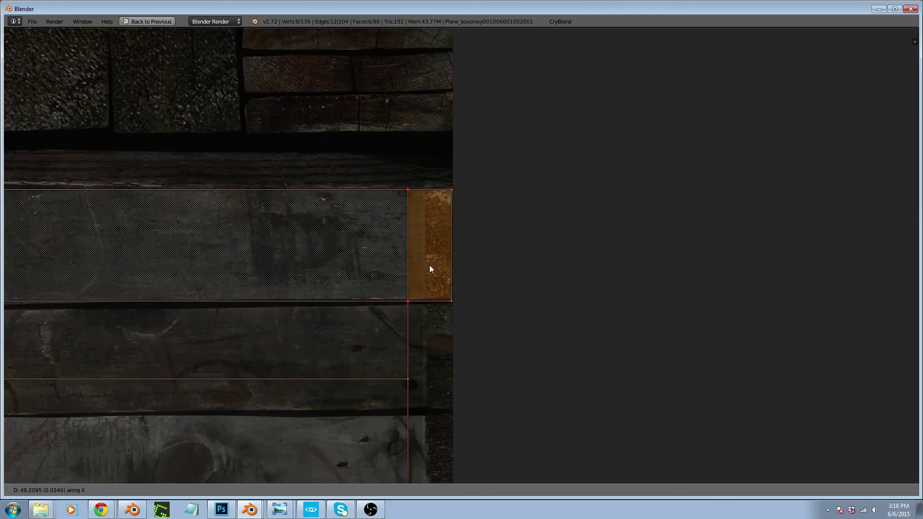
click(444, 262)
Move the outer UV edge of the plank's right end face inward along X, within the rough end-grain strip
right_click(465, 250)
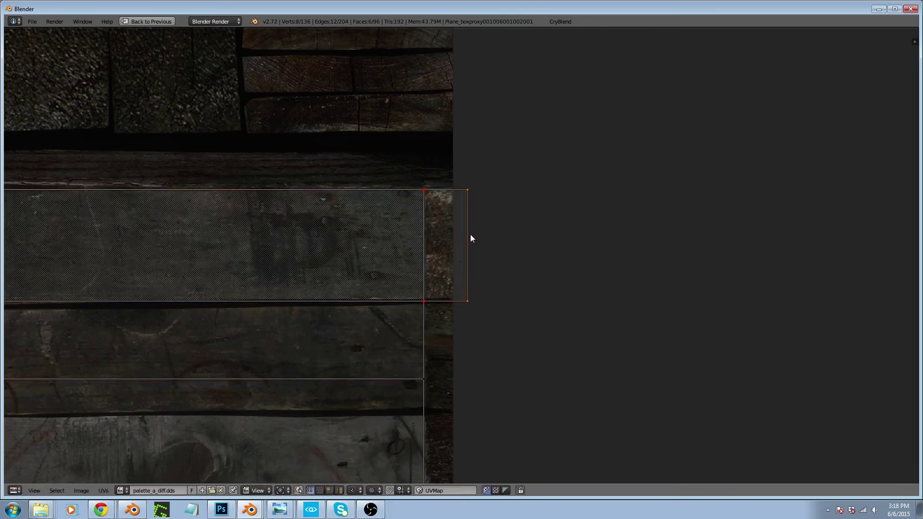
key(g)
click(454, 235)
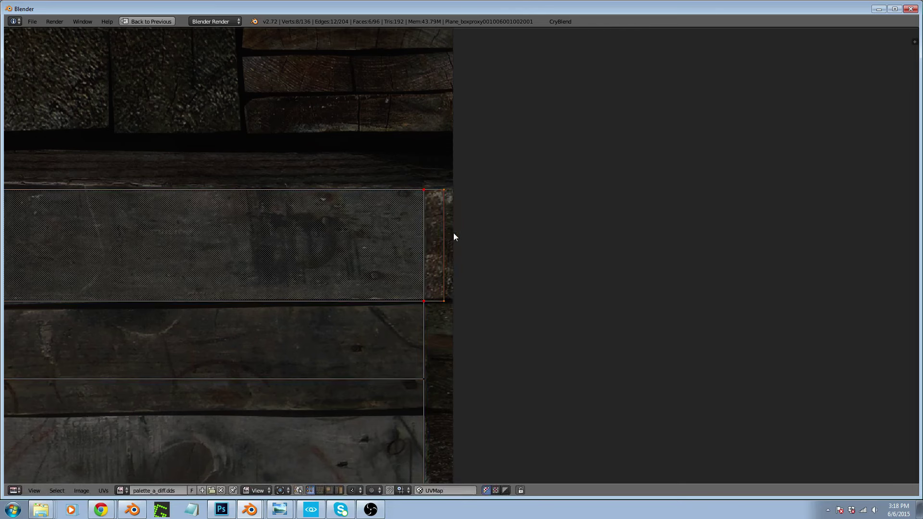
Move the UV vertices at the plank's left end outward along X to the grey board's left end
scroll(454, 234, down, 5)
scroll(153, 246, up, 3)
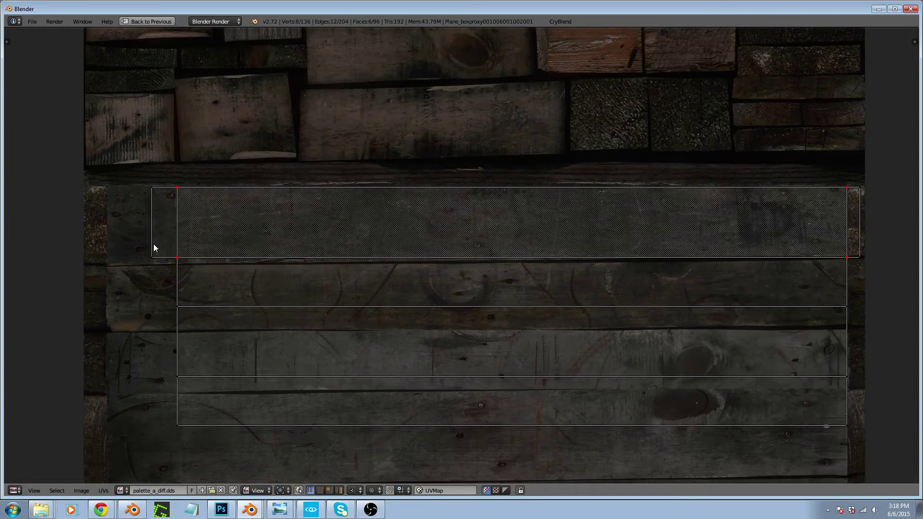
key(b)
drag(134, 165, 195, 396)
key(g)
key(x)
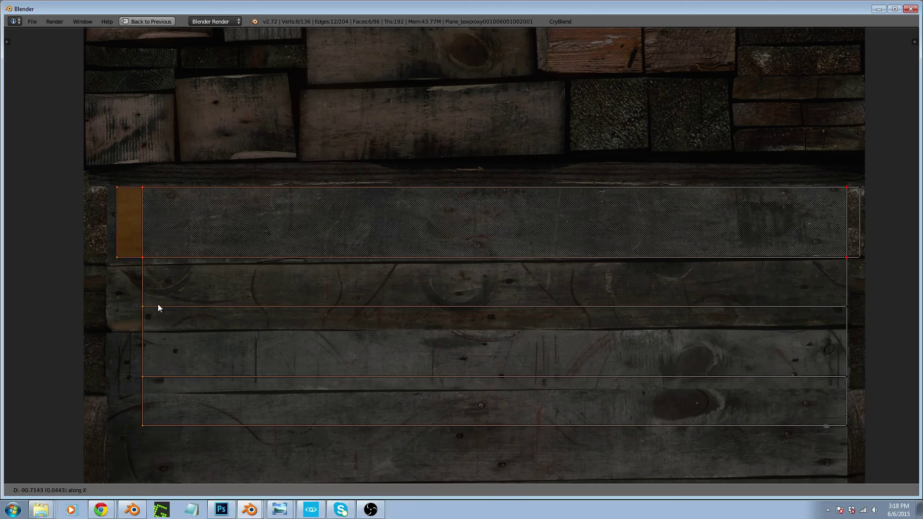
click(126, 310)
Move the outer UV edge of the plank's left end face inward along X, within the rough end-grain strip
scroll(87, 226, up, 3)
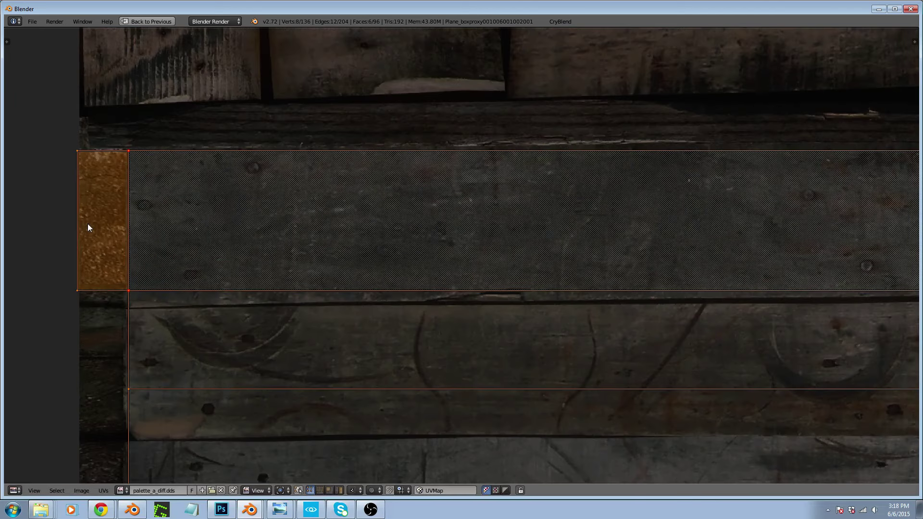
key(b)
drag(73, 138, 89, 300)
key(g)
key(x)
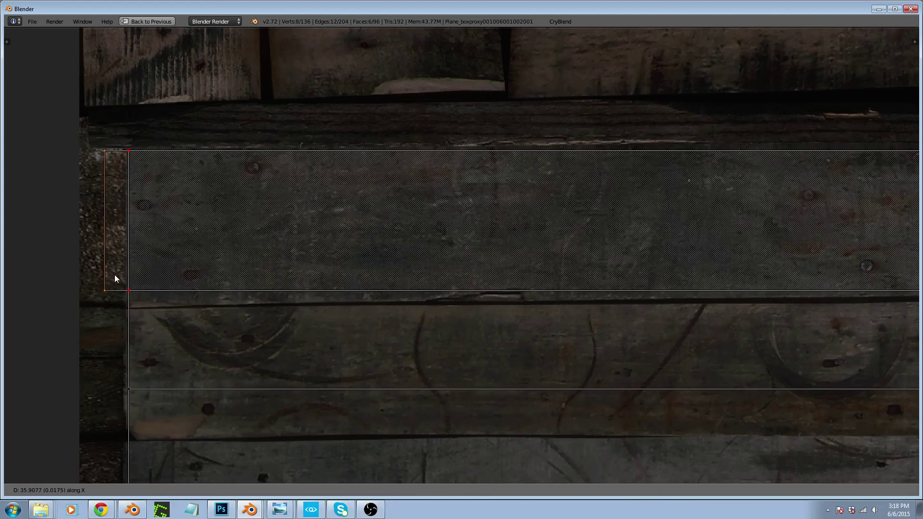
click(115, 275)
Move the lower UV vertices of the top and end faces at the plank's left end down along Y to the uppermost grey board's lower edge
scroll(110, 276, down, 2)
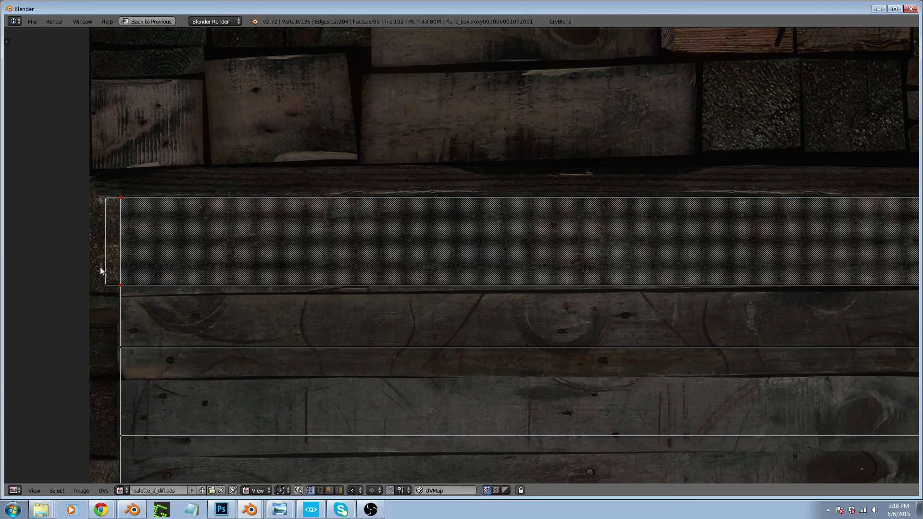
key(a)
key(a)
key(b)
drag(98, 269, 120, 291)
click(120, 292)
key(b)
scroll(115, 291, up, 3)
key(g)
key(y)
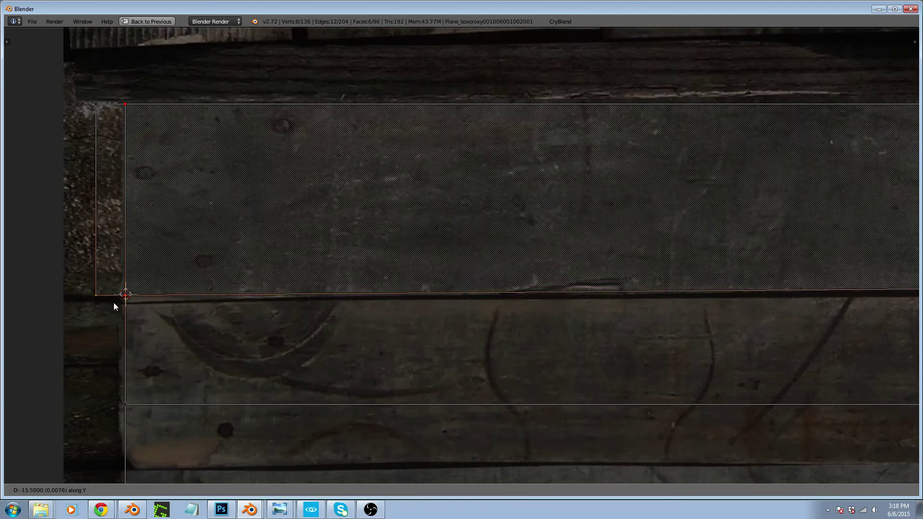
click(115, 308)
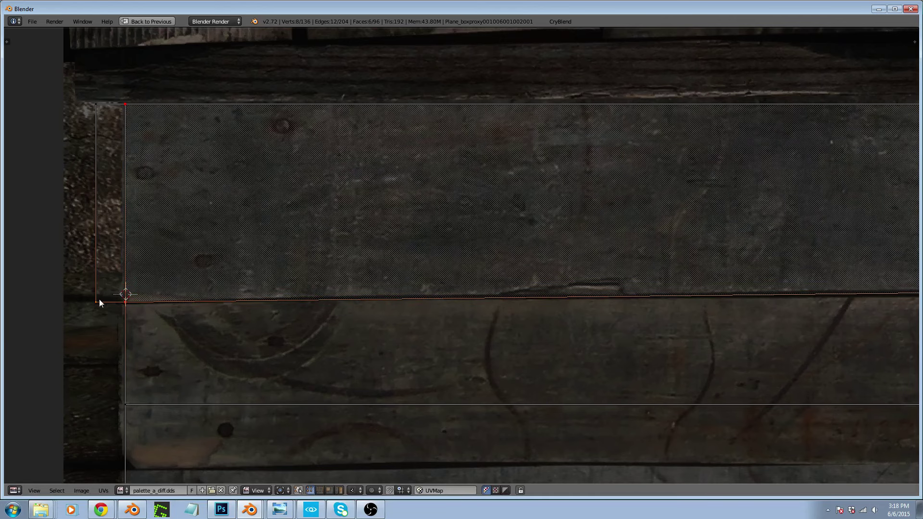
Check the UV fit at the plank's right end and restore the split editor layout
scroll(127, 307, down, 3)
scroll(579, 298, up, 3)
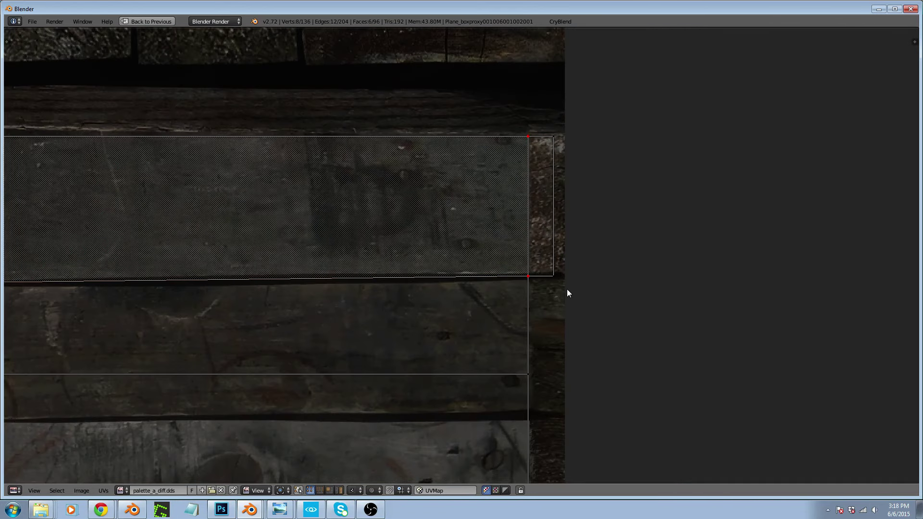
scroll(540, 238, down, 4)
key(ctrl+Up)
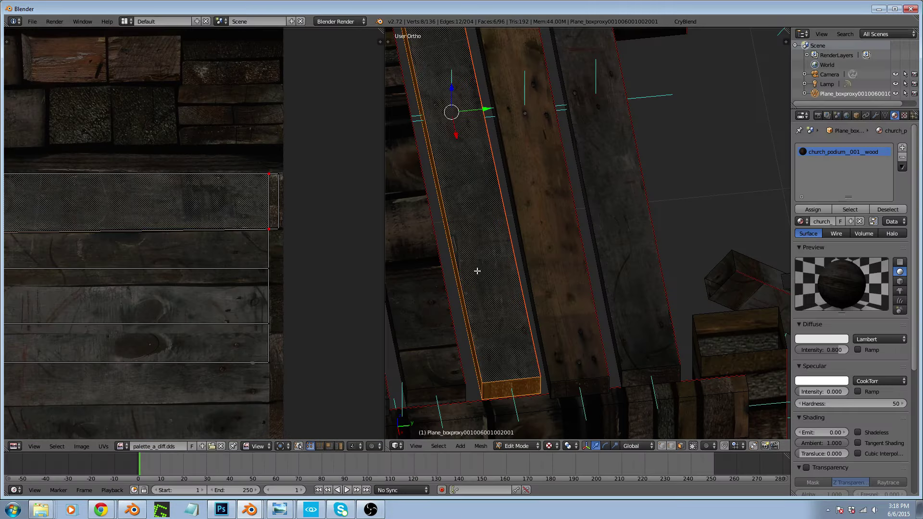
Inspect the finished plank's texture and its end face on the podium outside mesh editing
key(Tab)
scroll(522, 330, down, 3)
scroll(453, 150, up, 3)
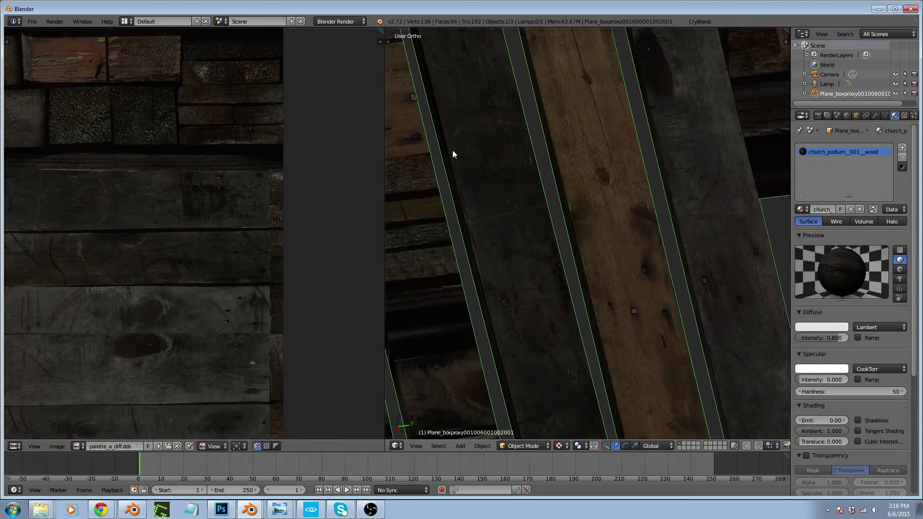
scroll(452, 152, down, 3)
middle_drag(452, 153, 571, 282)
scroll(571, 282, up, 5)
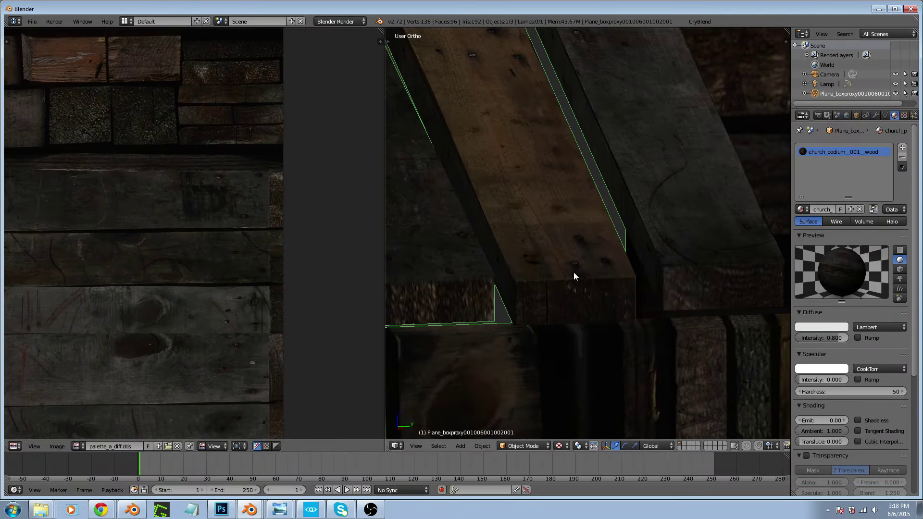
scroll(621, 293, down, 6)
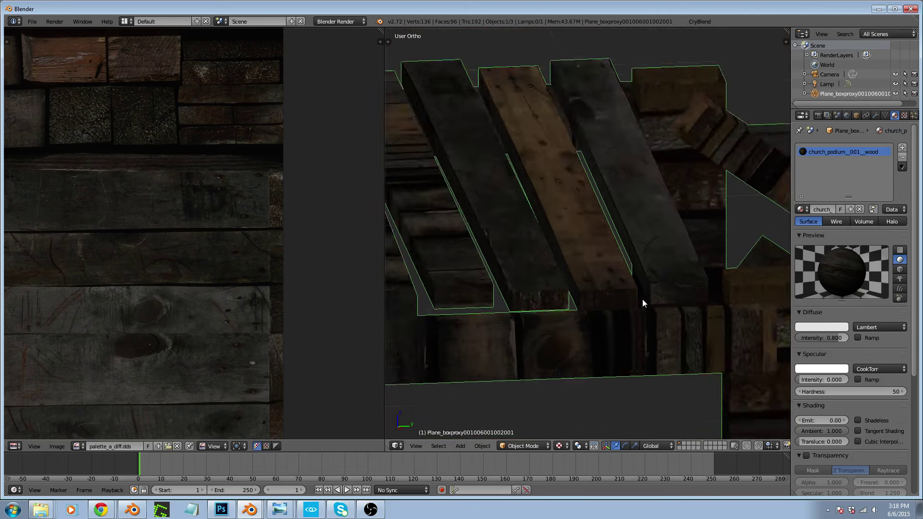
middle_drag(547, 282, 518, 308)
Select the whole untextured plank beside the finished dark one and rotate its UVs by 90 degrees
key(Tab)
right_click(507, 287)
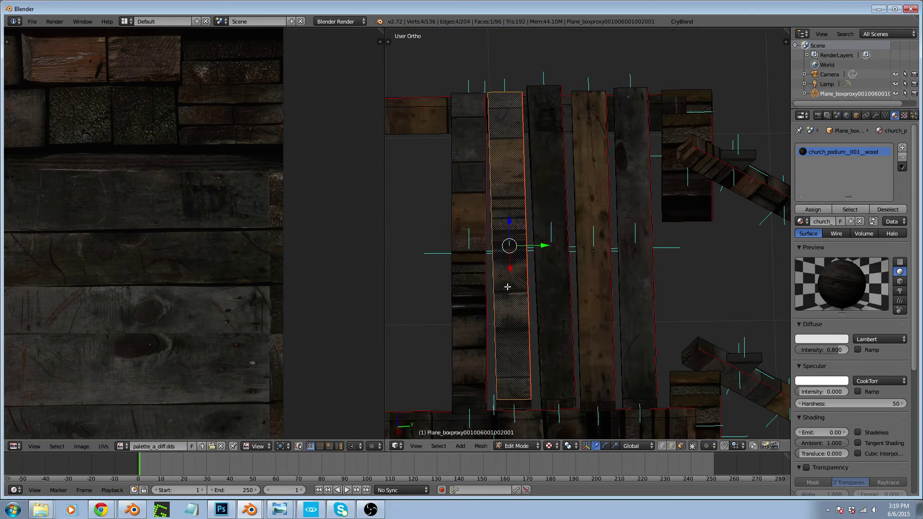
key(ctrl+l)
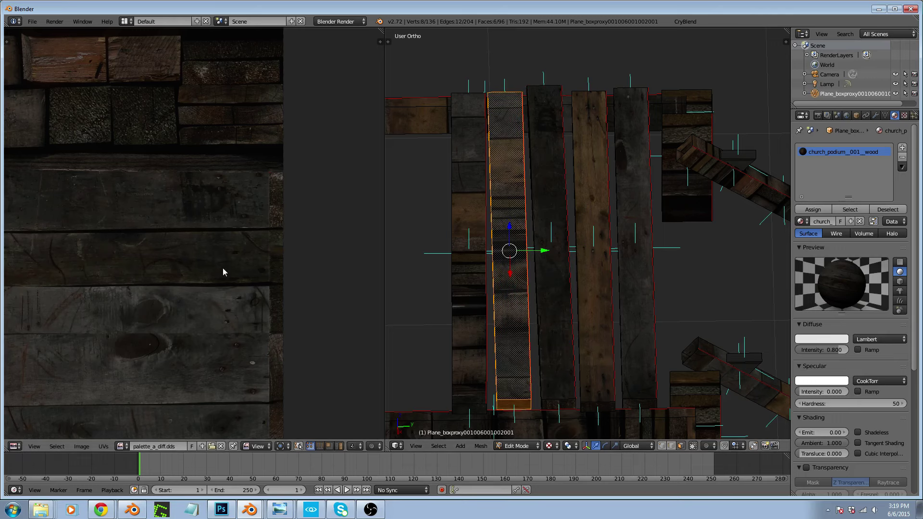
scroll(223, 268, down, 6)
text(r)
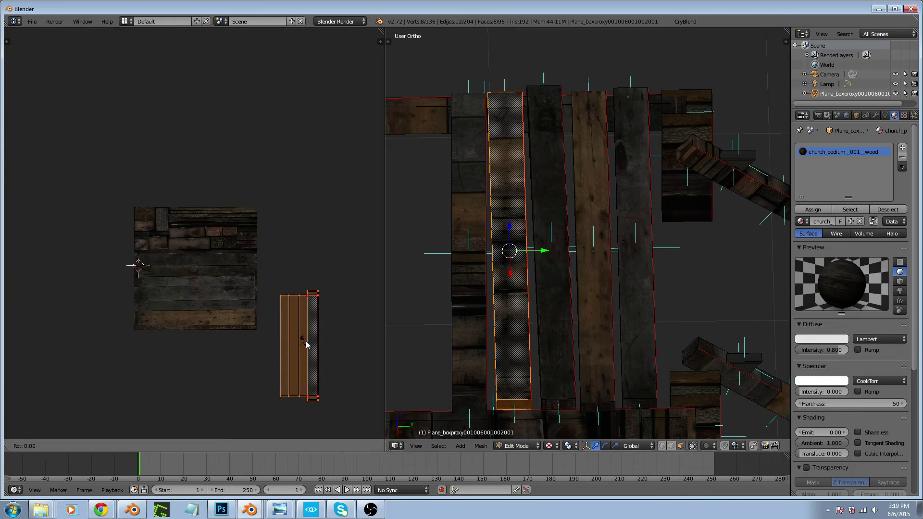
text(90)
key(Return)
Move the rotated UV island so the plank's top face lies over the second-highest long board of the pallet texture
key(g)
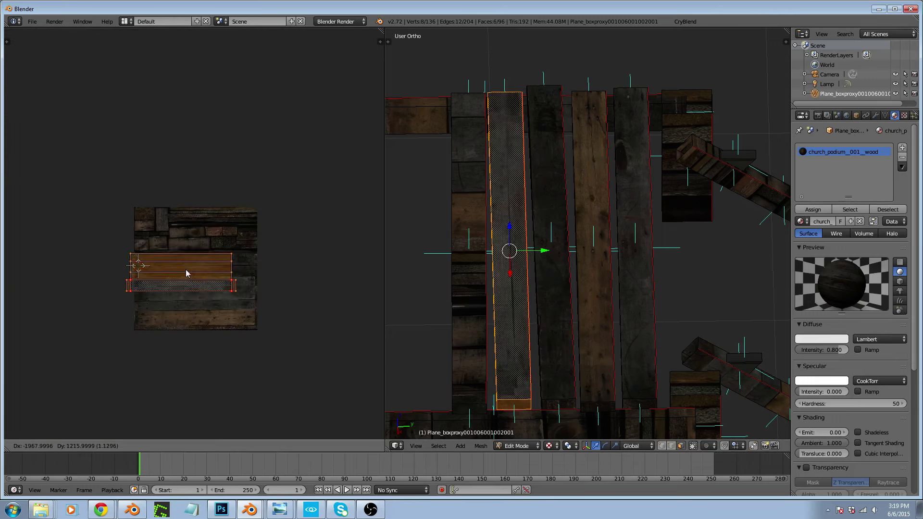
click(195, 279)
scroll(195, 279, up, 6)
scroll(170, 291, down, 2)
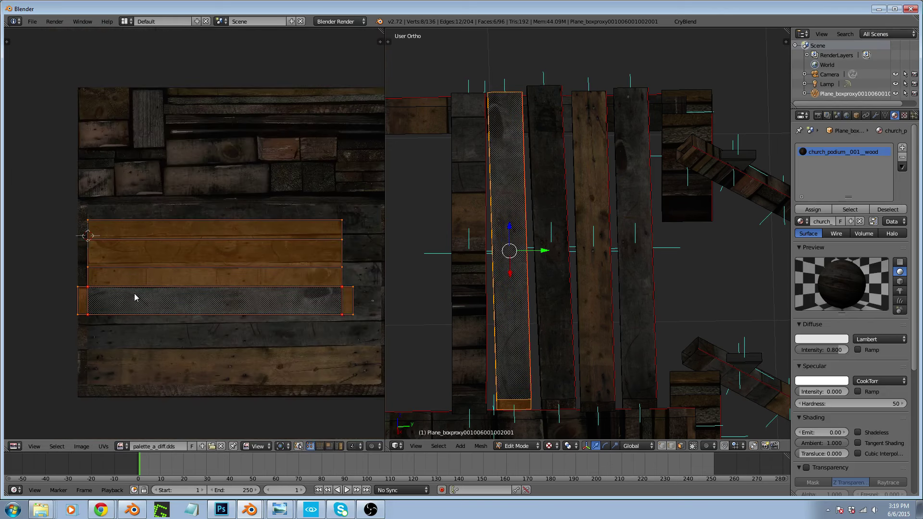
key(g)
click(297, 252)
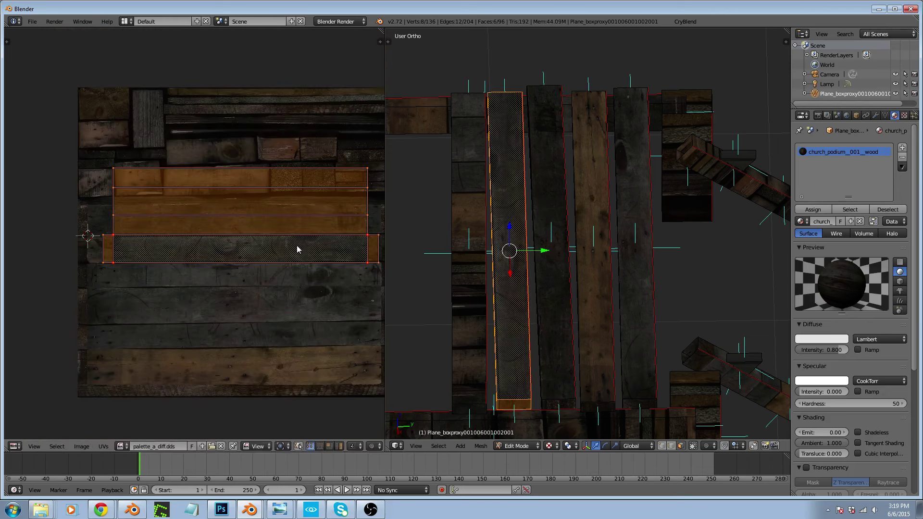
Nudge the plank's UV island until its top face lines up with the board's upper and lower seams
scroll(216, 261, down, 3)
scroll(302, 244, up, 6)
scroll(283, 234, up, 4)
key(g)
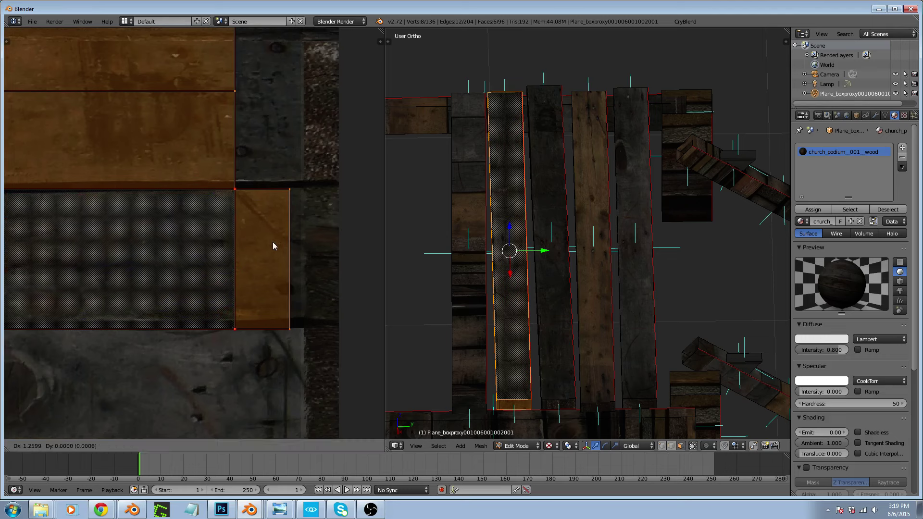
click(275, 239)
key(s)
key(y)
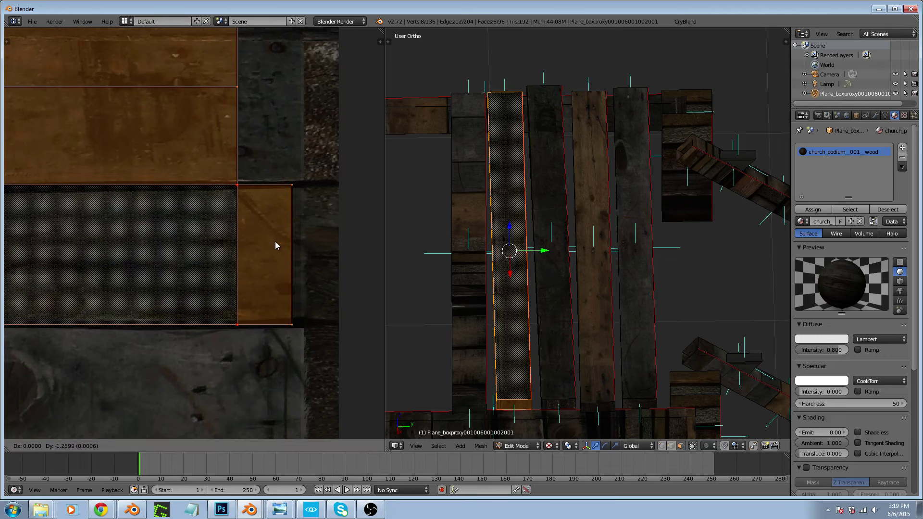
click(275, 242)
Move all UV vertices at the plank's right end outward along X to the dark board's right end
key(a)
scroll(268, 301, down, 2)
scroll(268, 301, down, 2)
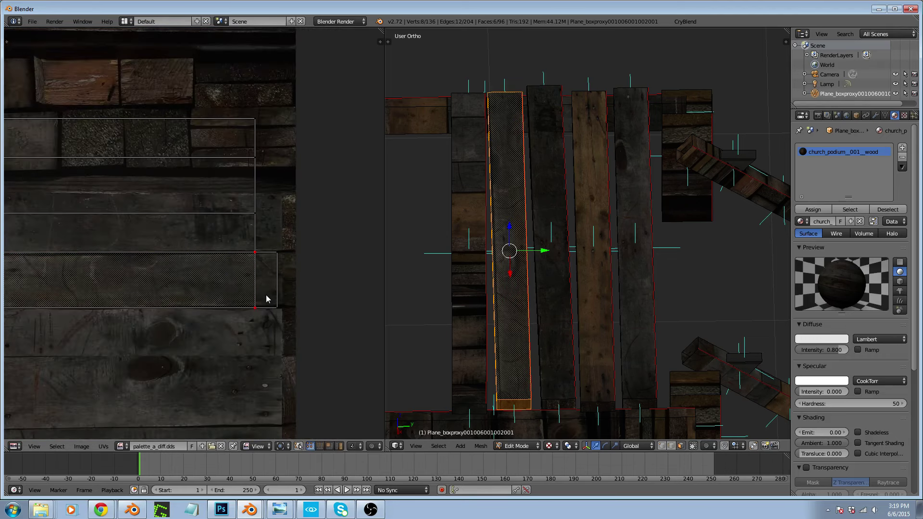
key(b)
drag(242, 108, 284, 332)
scroll(282, 288, up, 4)
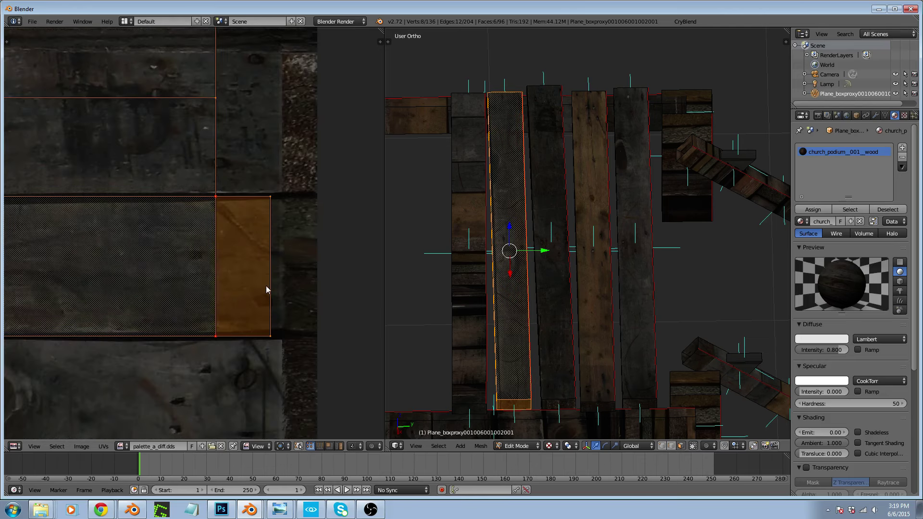
key(g)
key(x)
click(330, 295)
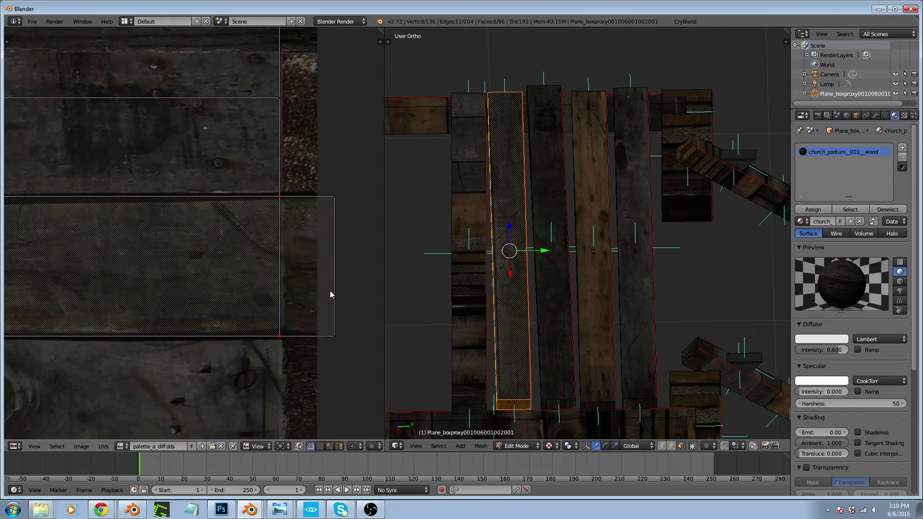
Move the outer UV edge of the plank's right end face inward along X, within the end-grain strip
key(b)
drag(322, 167, 361, 371)
key(g)
key(x)
click(301, 301)
Move all UV vertices at the plank's left end outward along X to the dark board's left end
scroll(361, 283, down, 4)
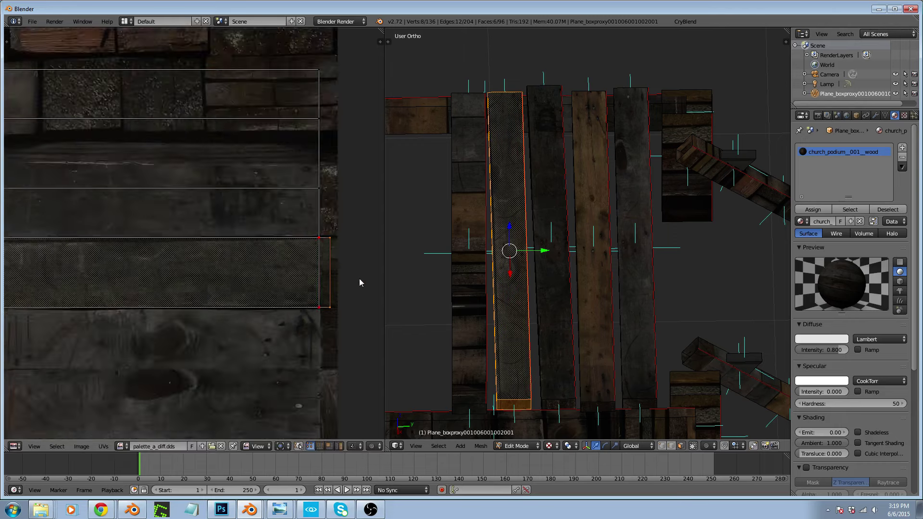
scroll(173, 289, up, 3)
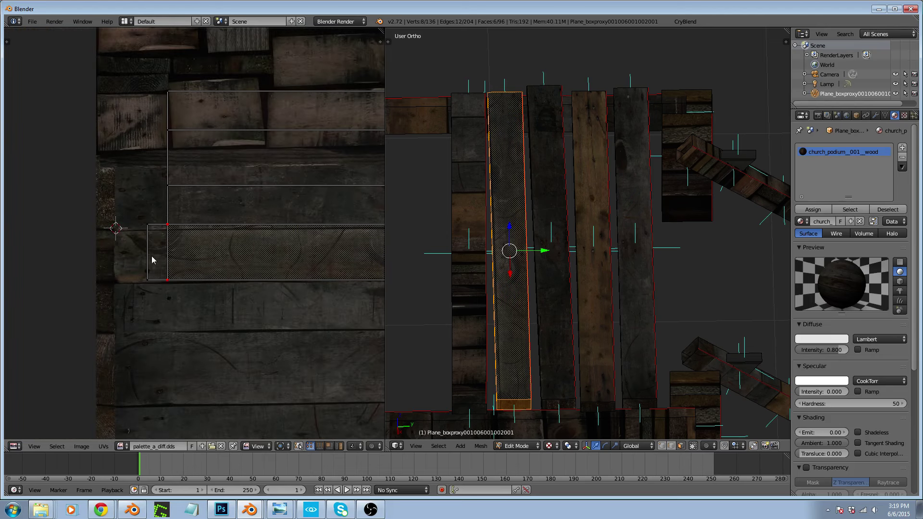
key(b)
drag(140, 89, 175, 282)
key(g)
key(x)
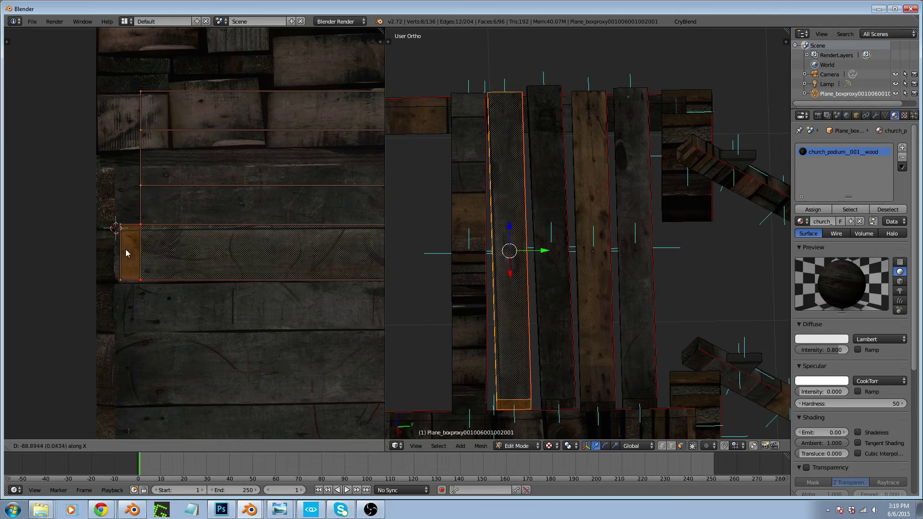
click(101, 248)
Move the outer UV edge of the plank's left end face inward, within the texture's end-grain strip
scroll(100, 249, up, 4)
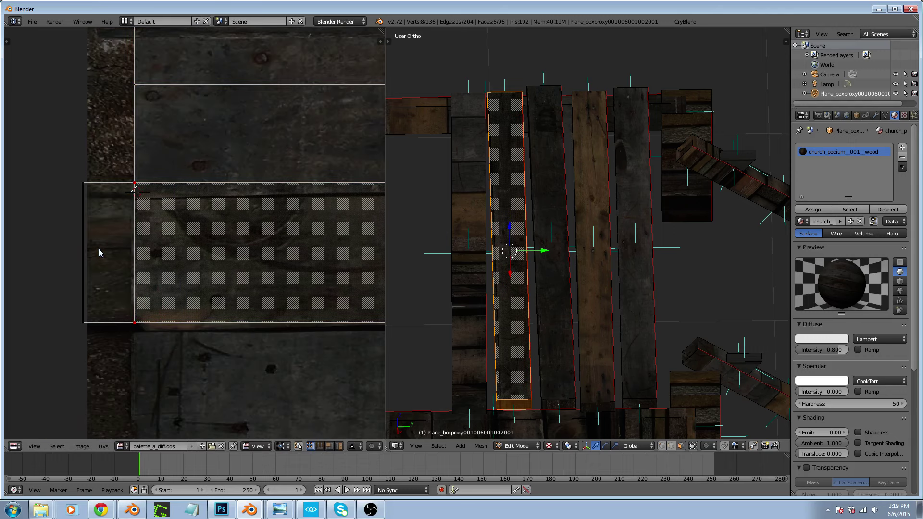
key(b)
drag(73, 167, 108, 346)
key(g)
click(122, 328)
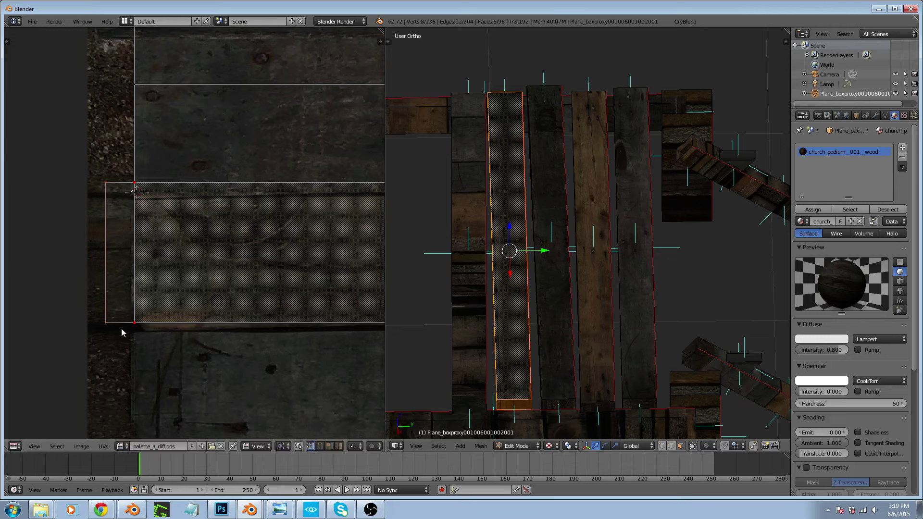
Move the upper UV vertices of the top and end faces at the left end down along Y to the board's upper edge
key(b)
drag(85, 163, 155, 193)
key(g)
key(y)
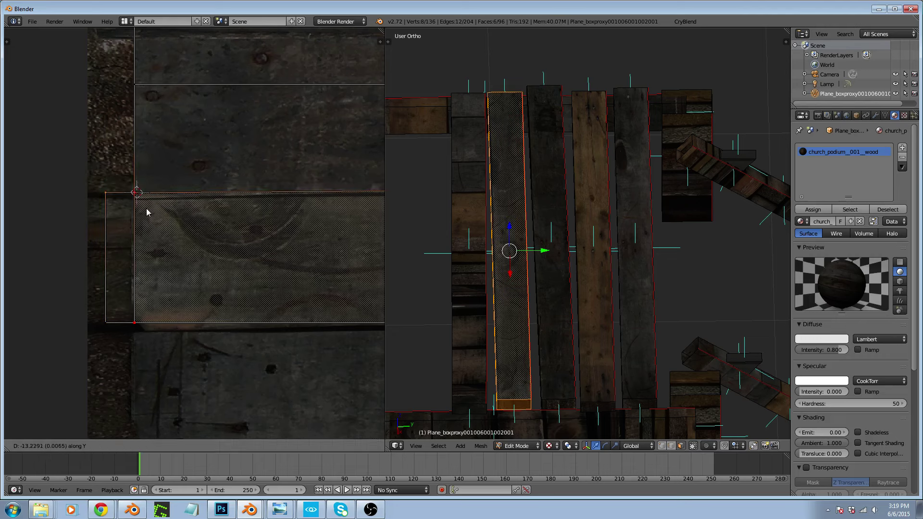
click(149, 219)
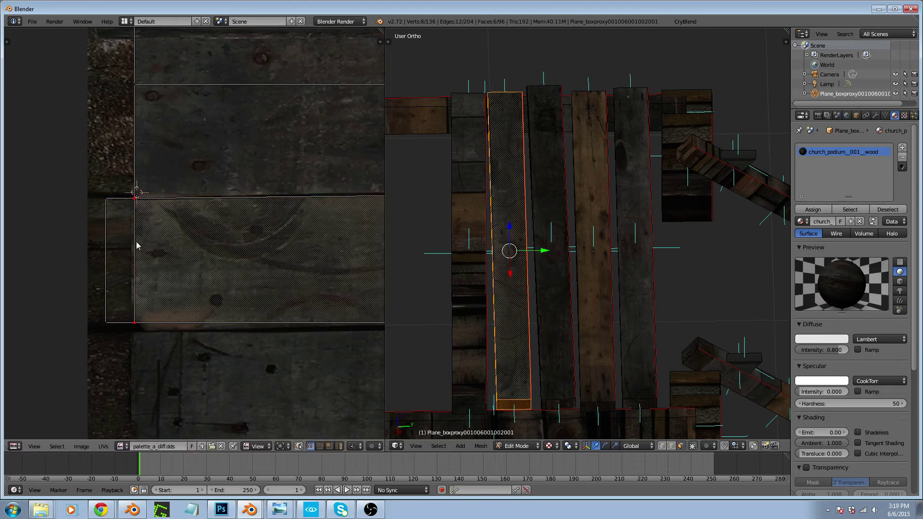
Move the lower UV vertices of the top and end faces at the left end down along Y to the board's lower edge
key(b)
drag(96, 308, 140, 340)
key(g)
key(y)
click(134, 335)
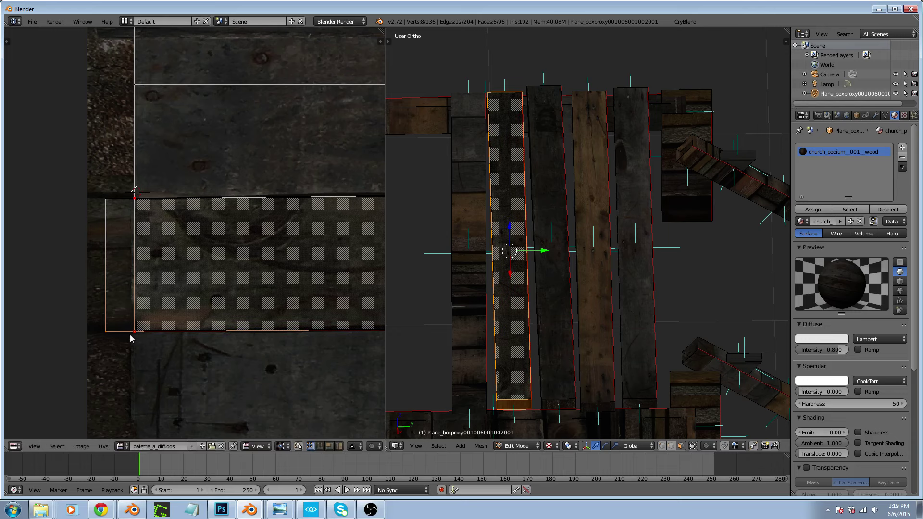
Check the UV fit at the plank's right end and examine all deck planks in perspective and from the top view
scroll(52, 343, down, 5)
scroll(266, 290, up, 8)
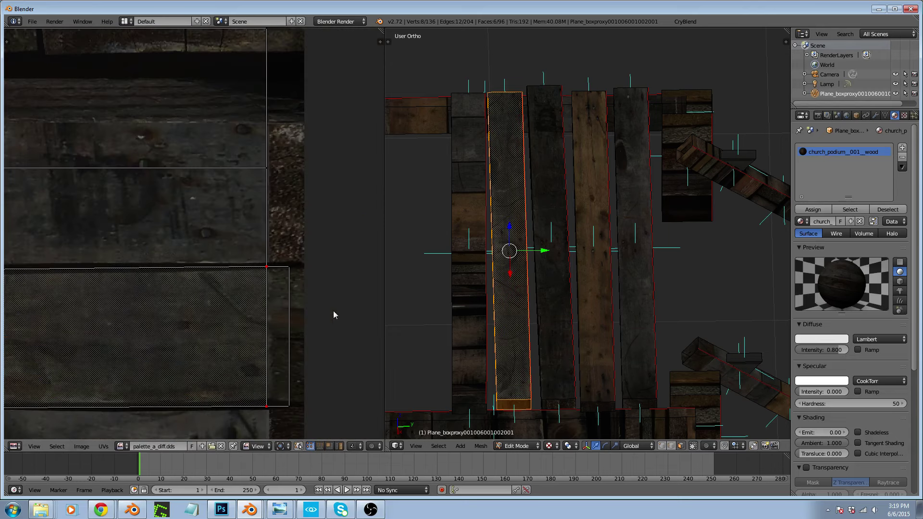
key(Tab)
middle_drag(532, 313, 515, 272)
scroll(523, 216, up, 4)
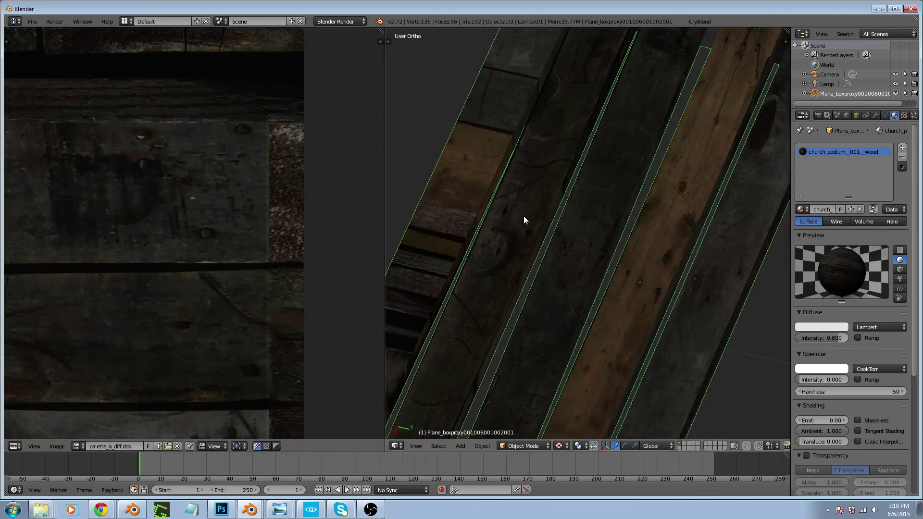
scroll(524, 217, down, 3)
scroll(518, 253, down, 2)
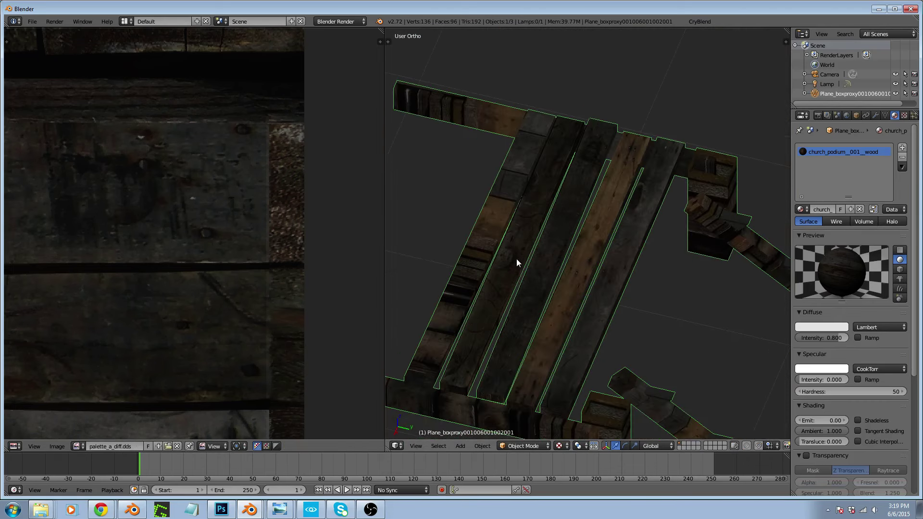
middle_drag(517, 258, 561, 313)
key(KP_7)
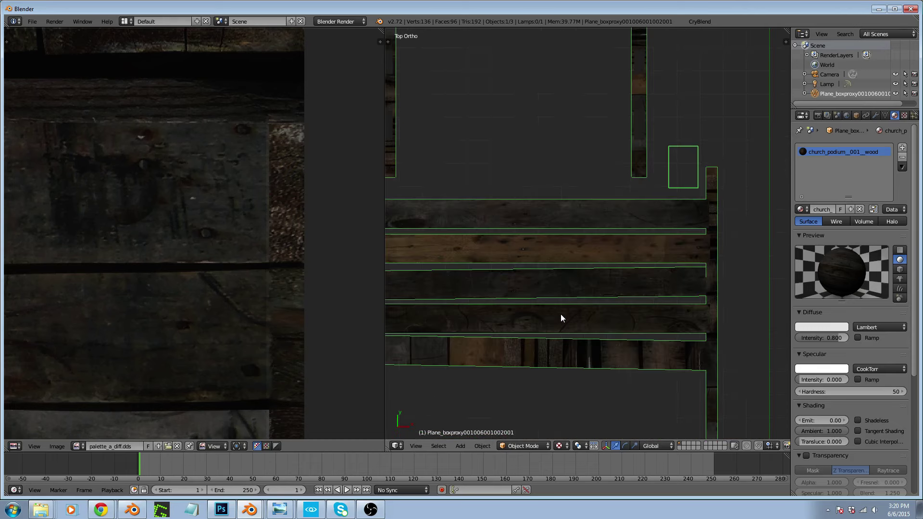
scroll(554, 299, down, 2)
scroll(555, 302, up, 3)
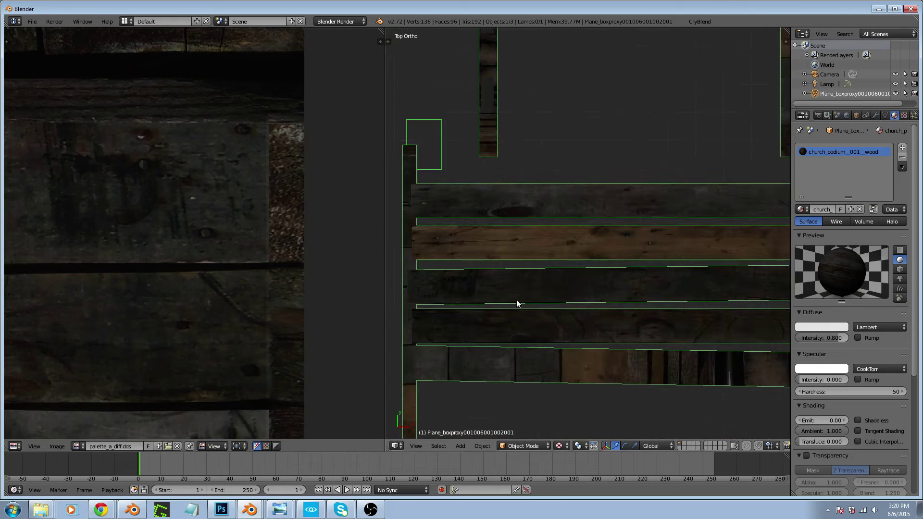
scroll(517, 303, down, 1)
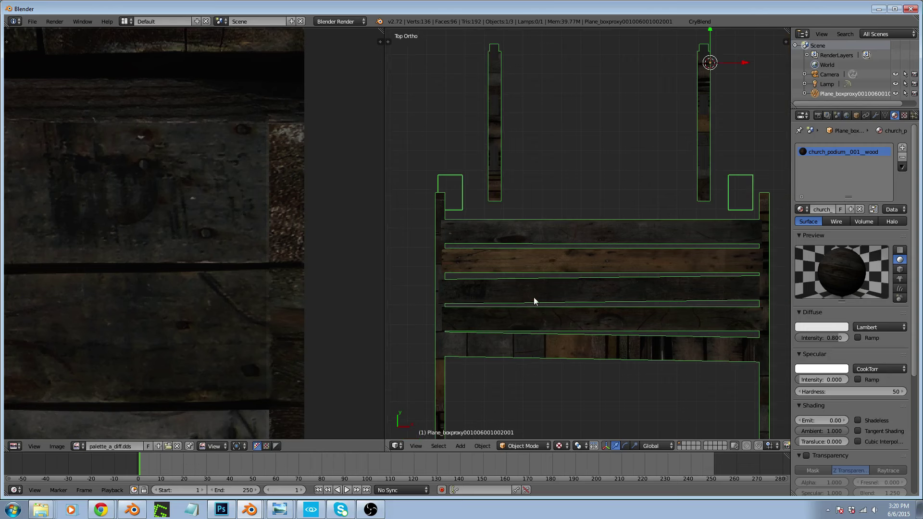
Select the whole remaining untextured deck plank, rotate its UVs by 90 degrees and move them onto the wide knotted grey board
key(Tab)
right_click(624, 350)
key(ctrl+l)
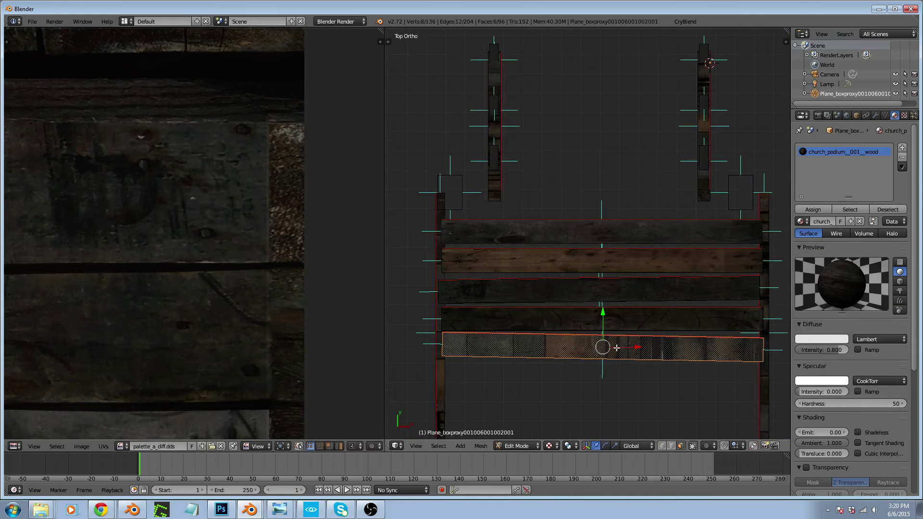
scroll(217, 278, down, 5)
key(a)
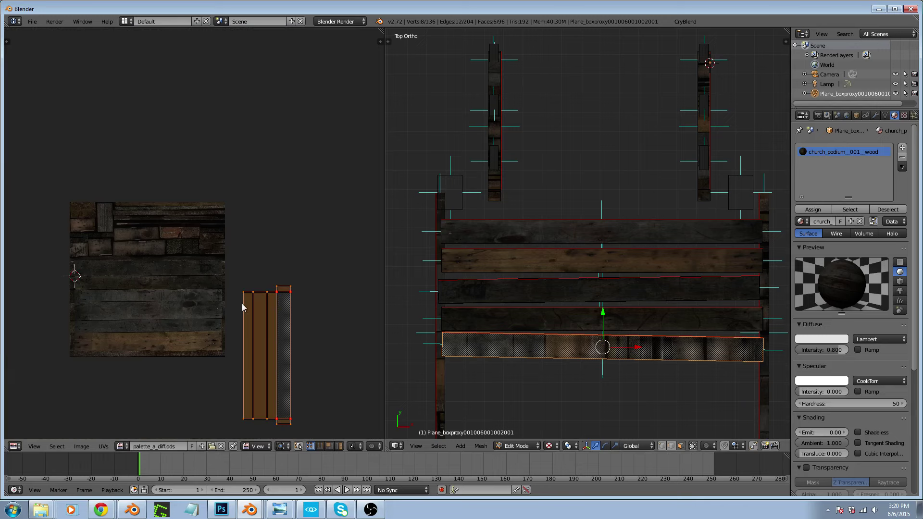
key(r)
key(9)
key(0)
key(Return)
key(g)
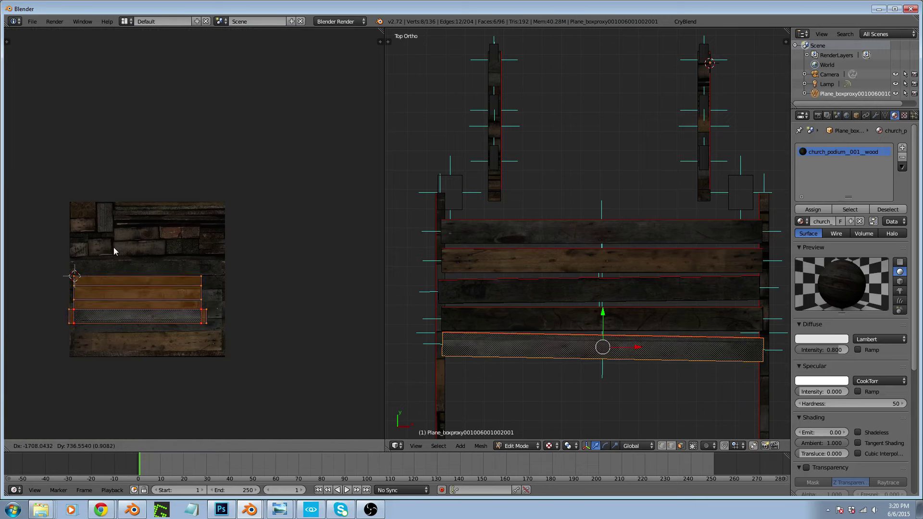
click(122, 243)
Check which texture board each of the other four deck planks uses
scroll(598, 358, up, 3)
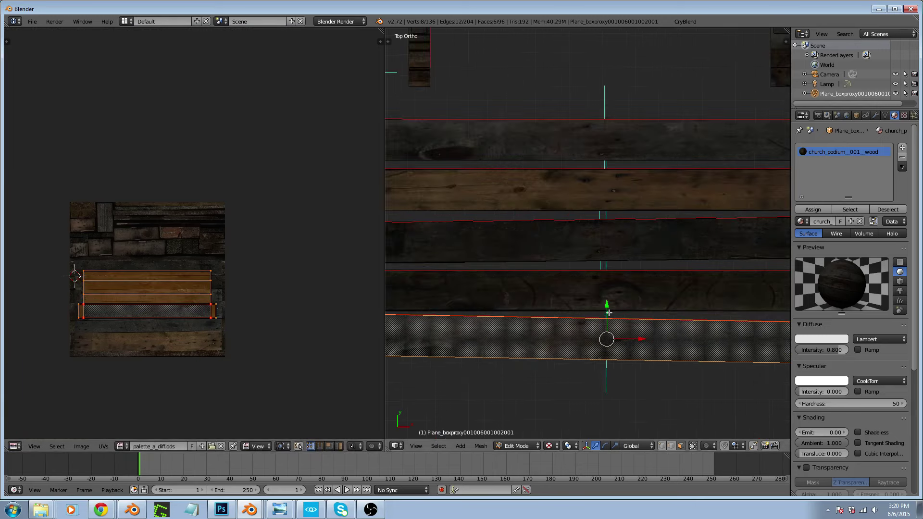
right_click(607, 292)
right_click(608, 246)
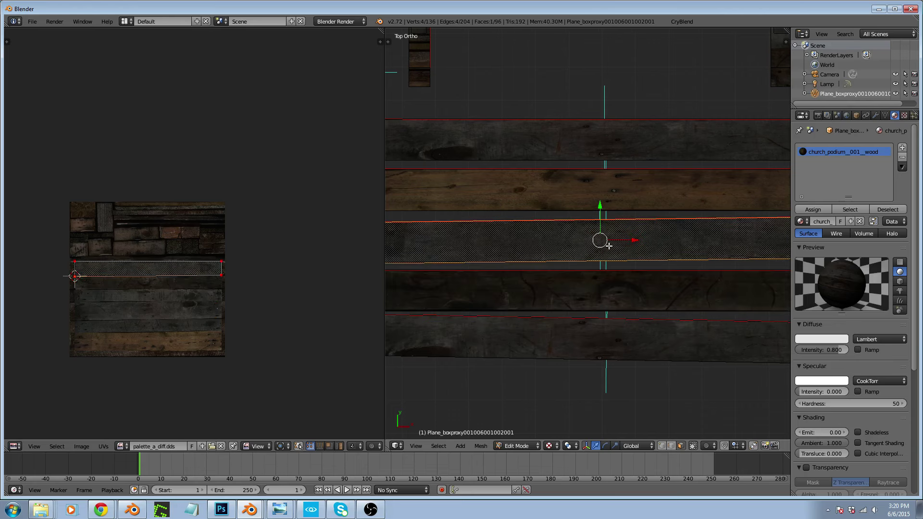
right_click(608, 197)
right_click(610, 159)
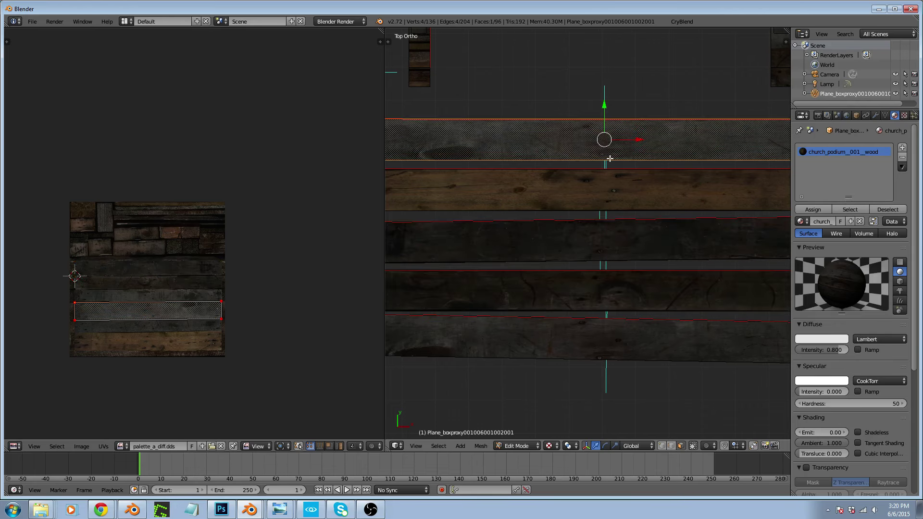
scroll(160, 325, up, 5)
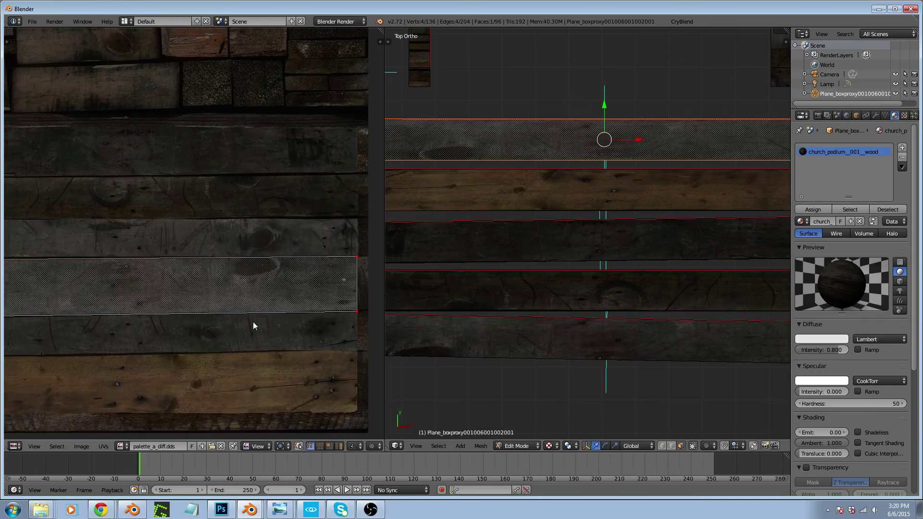
Select the whole front deck plank and move its UVs down onto the grey board just above the light brown one
right_click(596, 195)
right_click(602, 226)
right_click(598, 294)
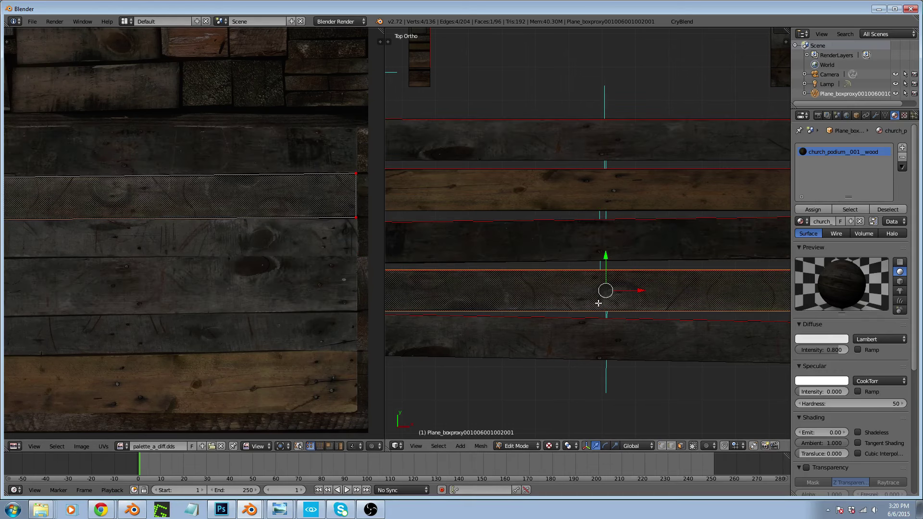
right_click(604, 336)
scroll(301, 297, down, 3)
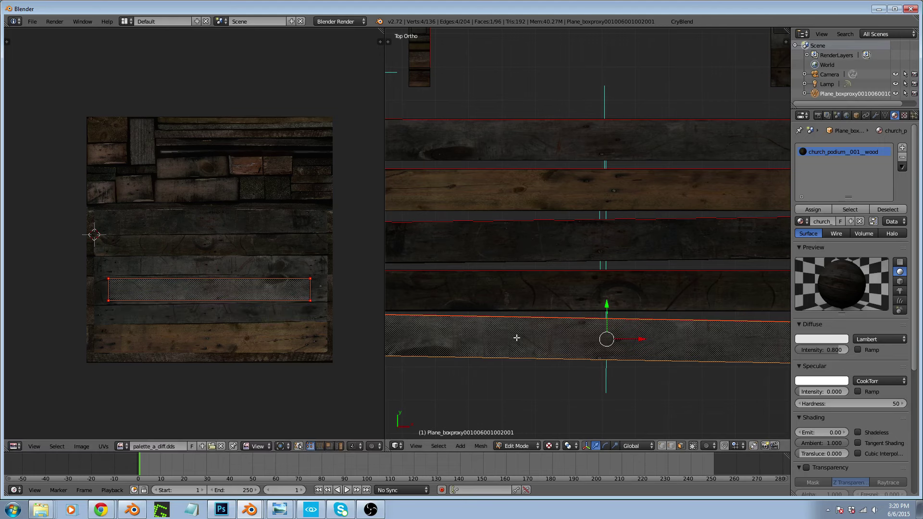
key(ctrl+l)
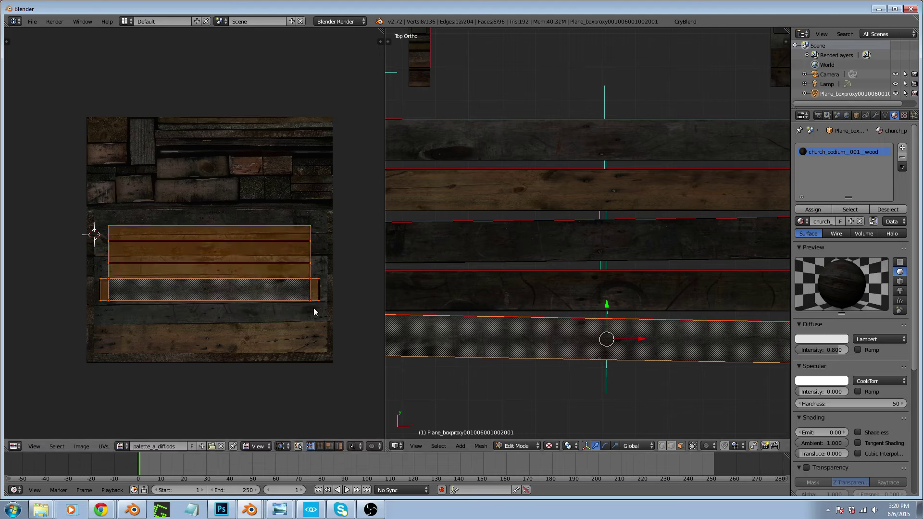
key(g)
click(316, 332)
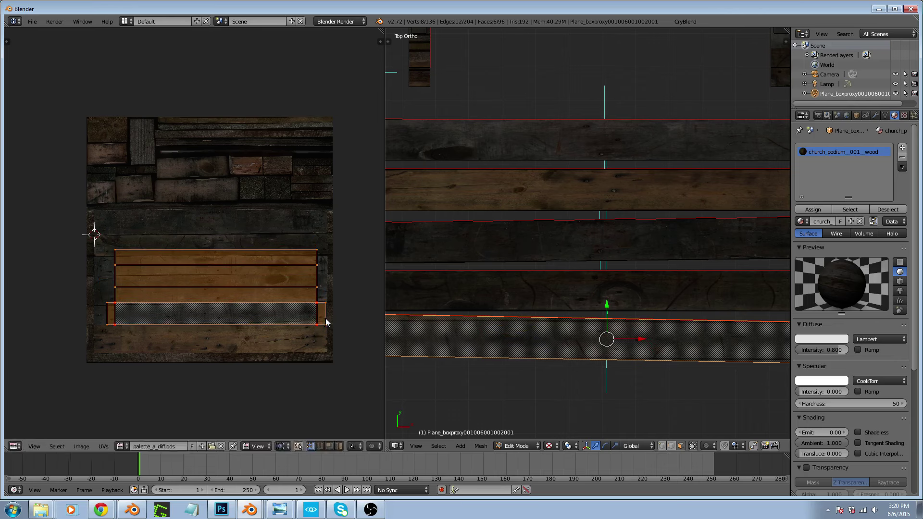
scroll(325, 318, up, 5)
key(g)
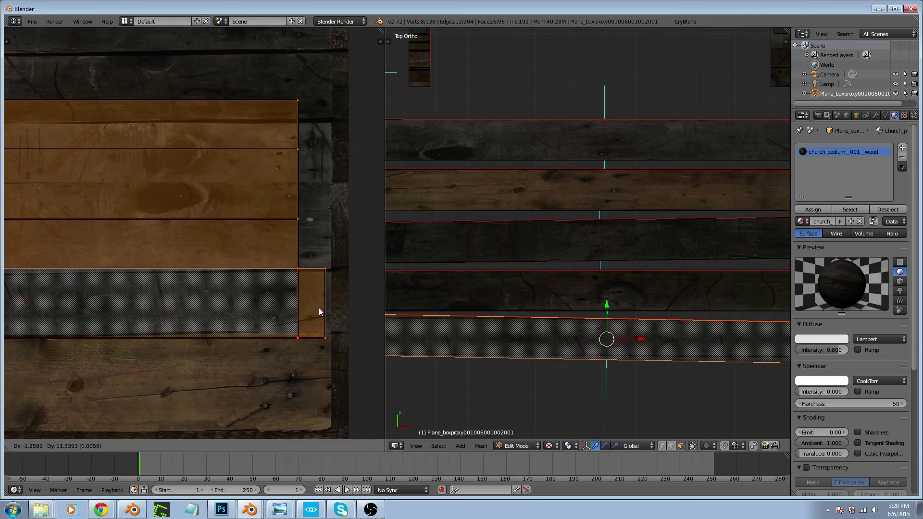
click(319, 310)
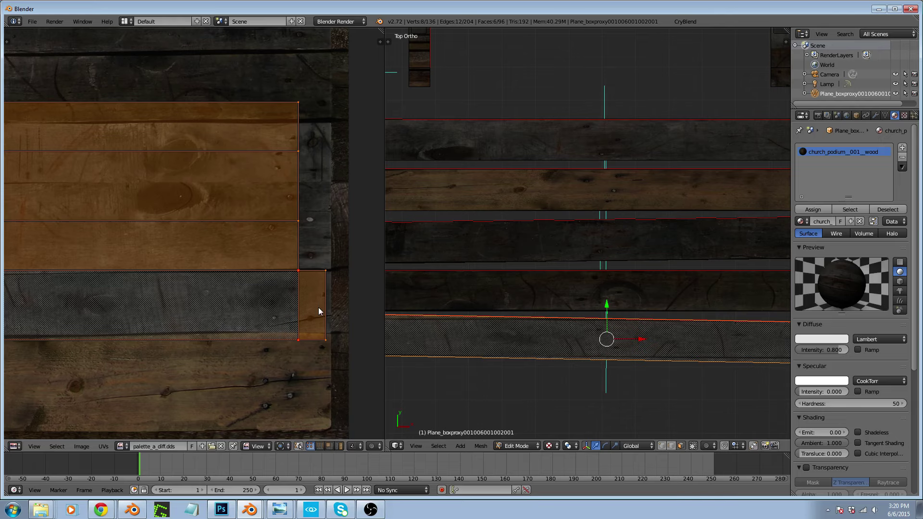
Move all UV vertices at the plank's right end along X to the right end of the grey texture board
key(a)
key(b)
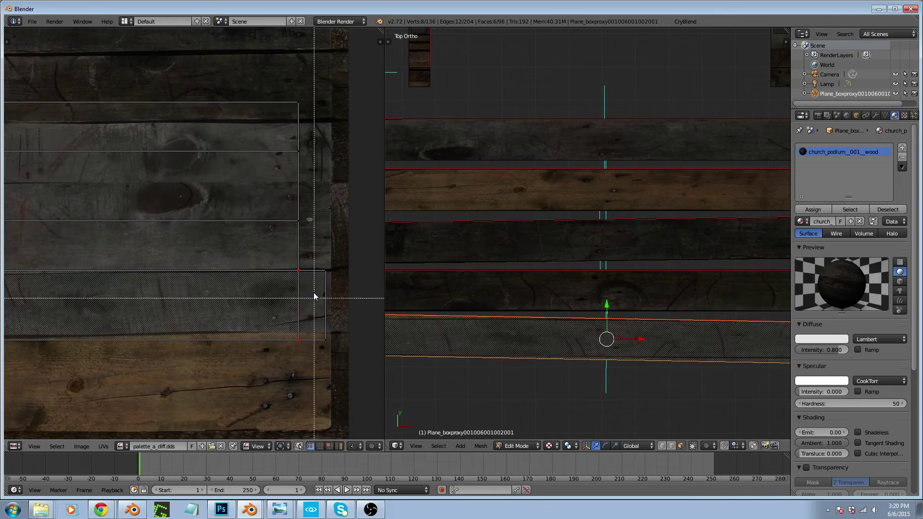
drag(296, 83, 325, 340)
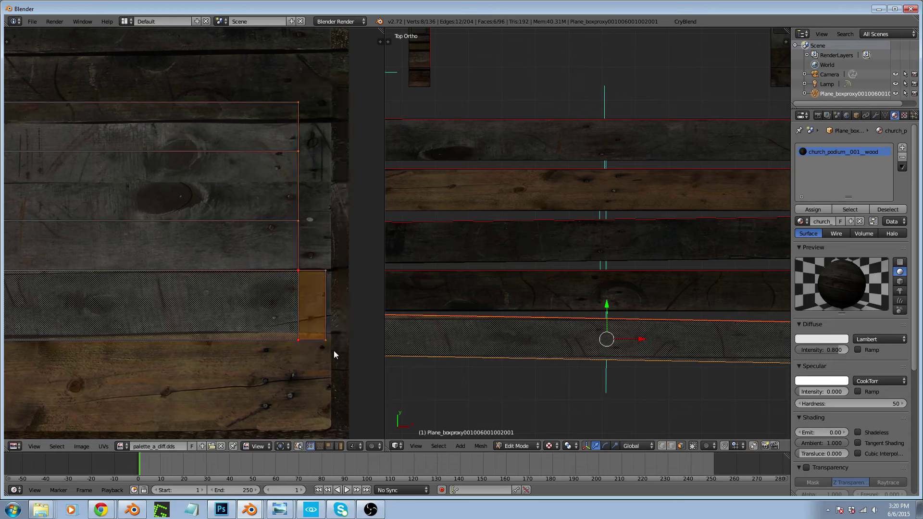
key(g)
key(x)
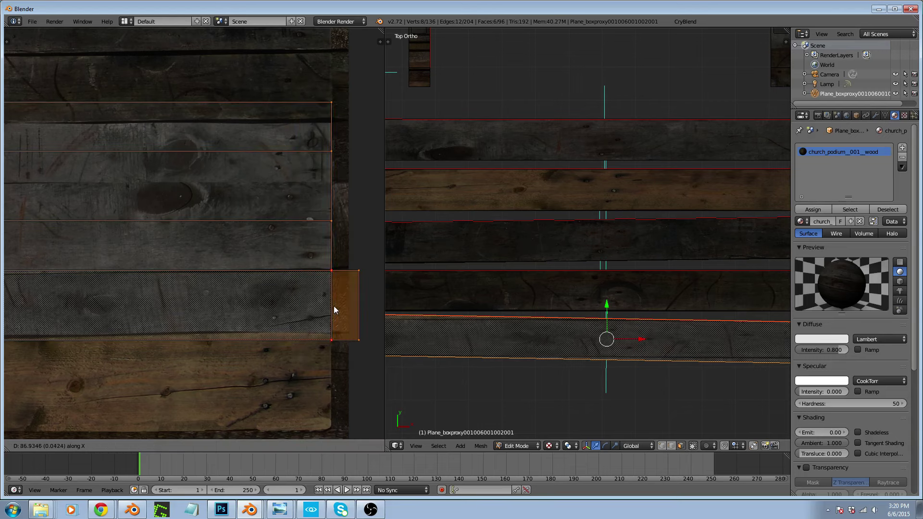
click(334, 310)
Narrow the UVs of the plank's right end face by pulling in its outer vertices
key(a)
key(b)
drag(350, 243, 377, 365)
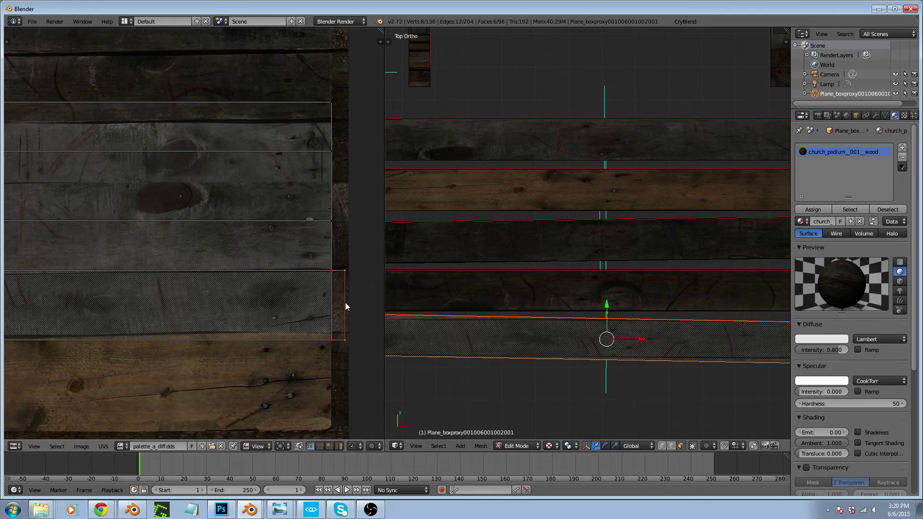
Move all UV vertices at the plank's left end along X to the left end of the grey texture board
scroll(359, 301, down, 4)
key(b)
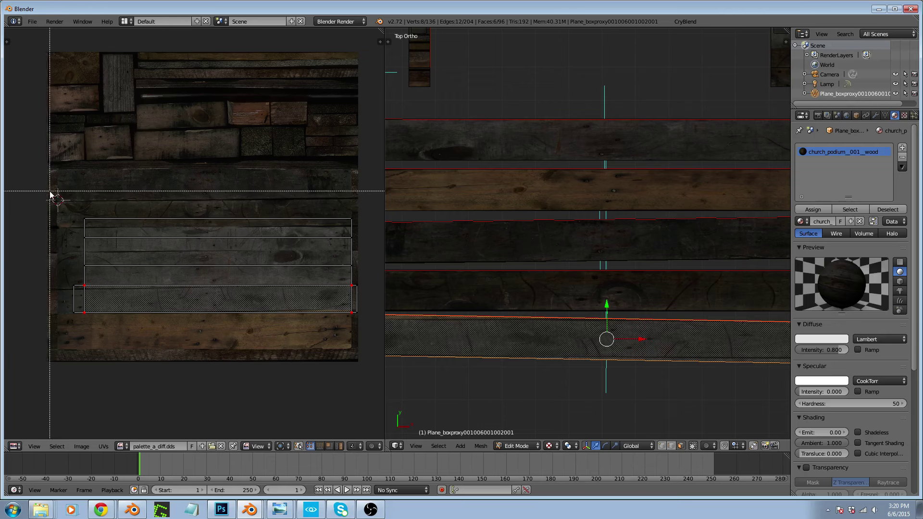
drag(53, 192, 103, 331)
scroll(64, 298, up, 5)
key(g)
key(x)
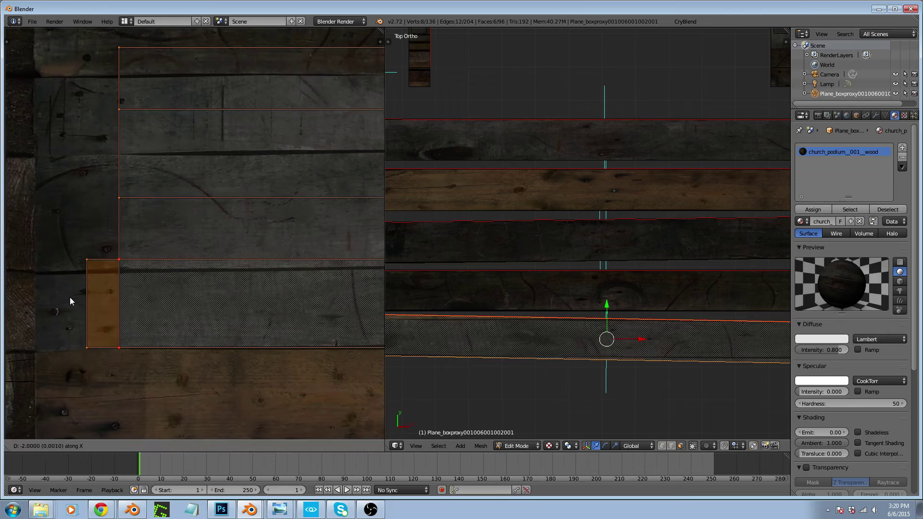
click(366, 298)
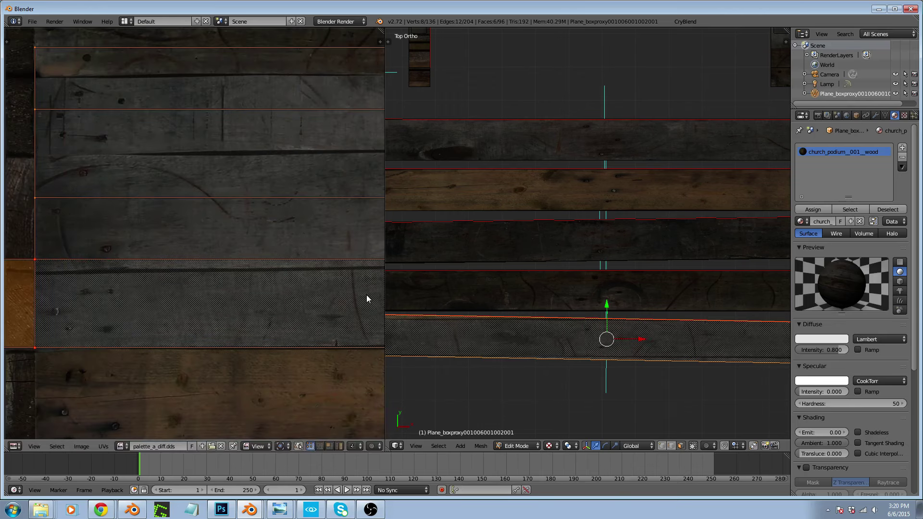
Move the upper UV vertices of the top and end faces at the left end down along Y to the board's upper edge
scroll(207, 317, down, 3)
scroll(103, 289, up, 3)
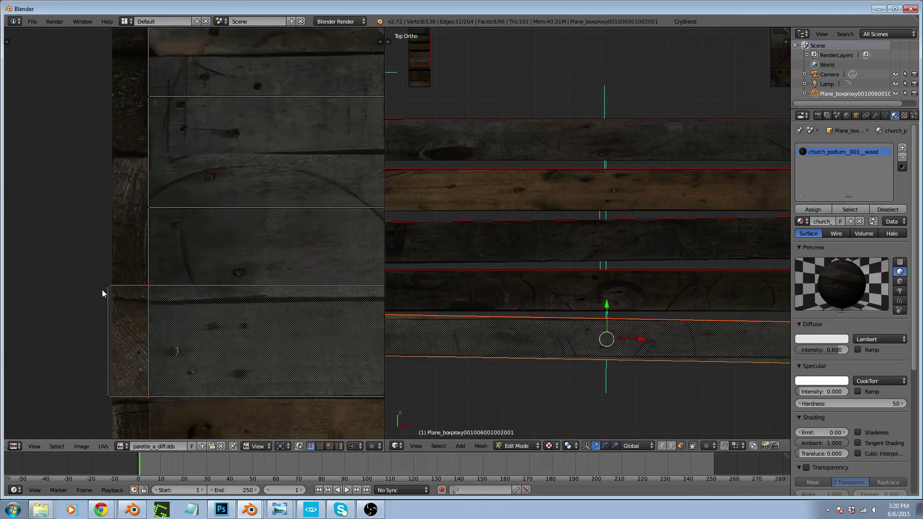
key(shift+b)
mouse_move(99, 264)
mouse_down()
mouse_move(150, 290)
mouse_move(143, 293)
mouse_up()
scroll(143, 294, up, 2)
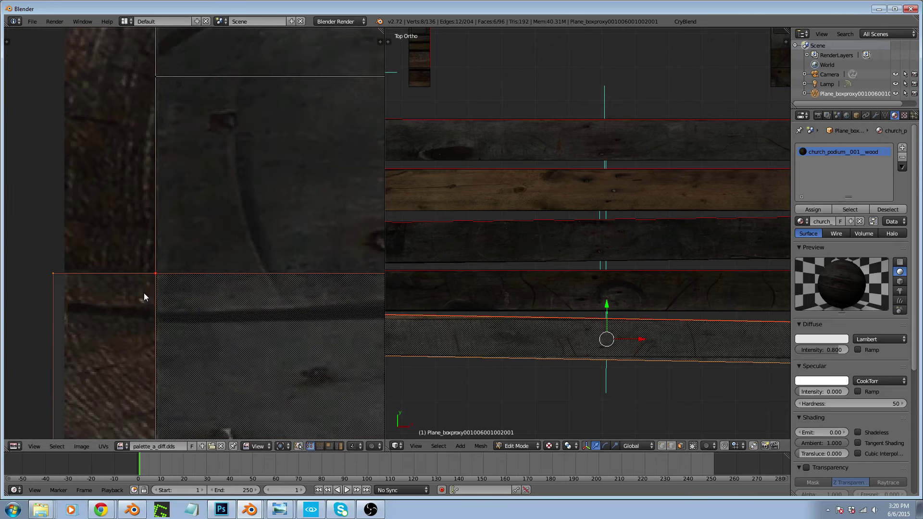
key(g)
key(y)
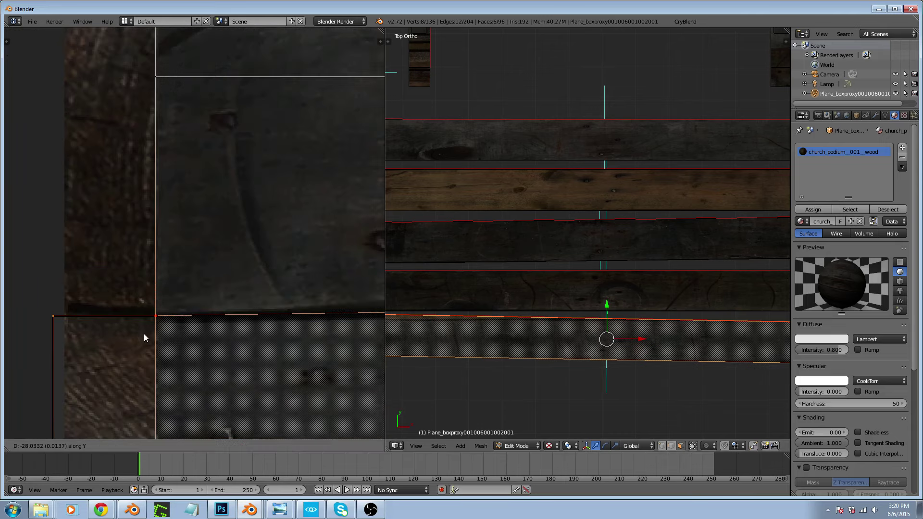
click(144, 334)
scroll(103, 303, down, 6)
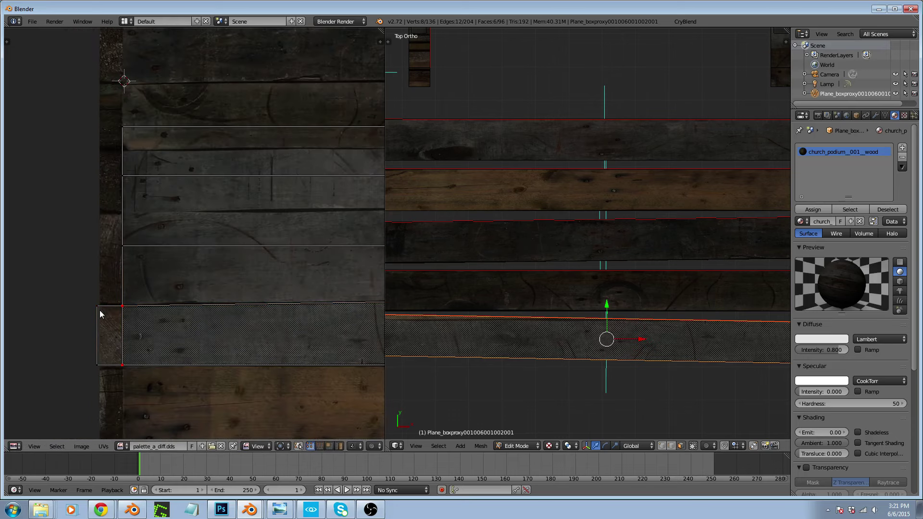
Narrow the UVs of the plank's left end face by moving its outer vertices inward along X
key(b)
drag(89, 305, 105, 374)
key(g)
key(x)
click(113, 335)
scroll(97, 329, down, 2)
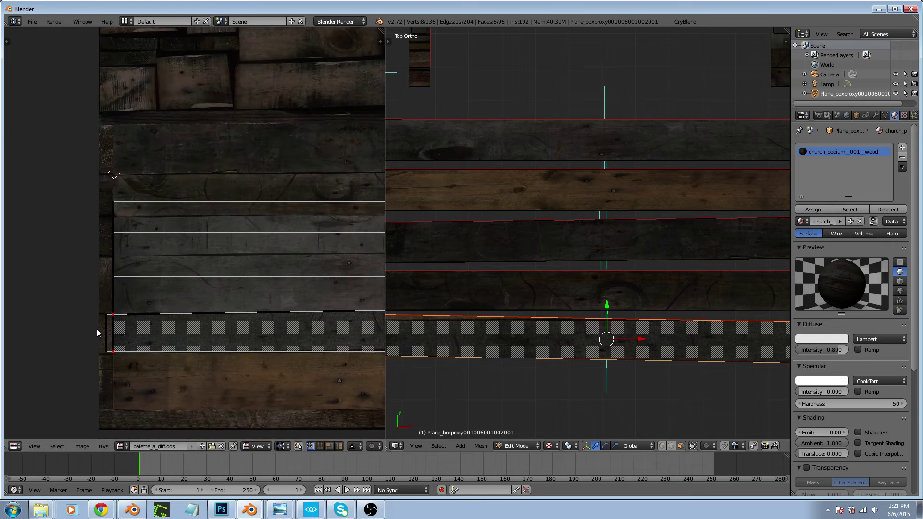
In UV edge select mode, move the lower edge of the right end face up along Y to the grey board's lower edge
key(ctrl+Tab)
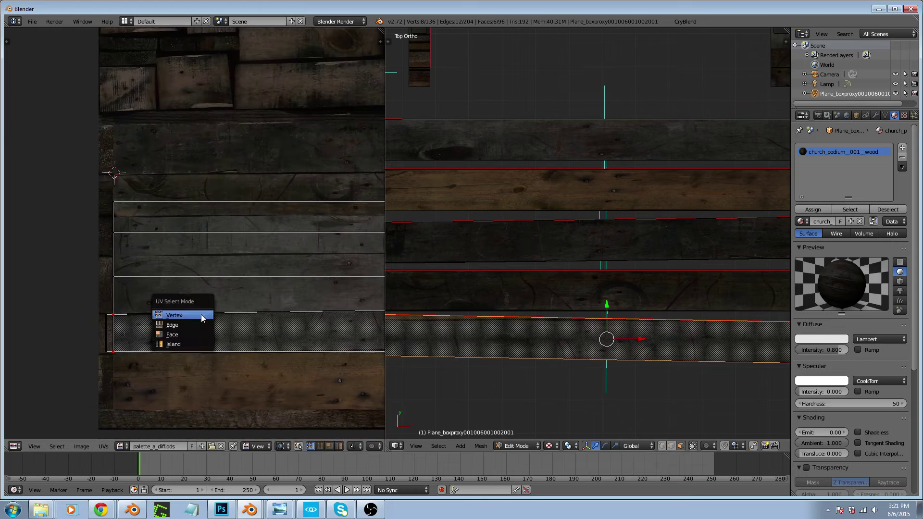
click(174, 325)
scroll(78, 318, down, 2)
scroll(288, 326, up, 5)
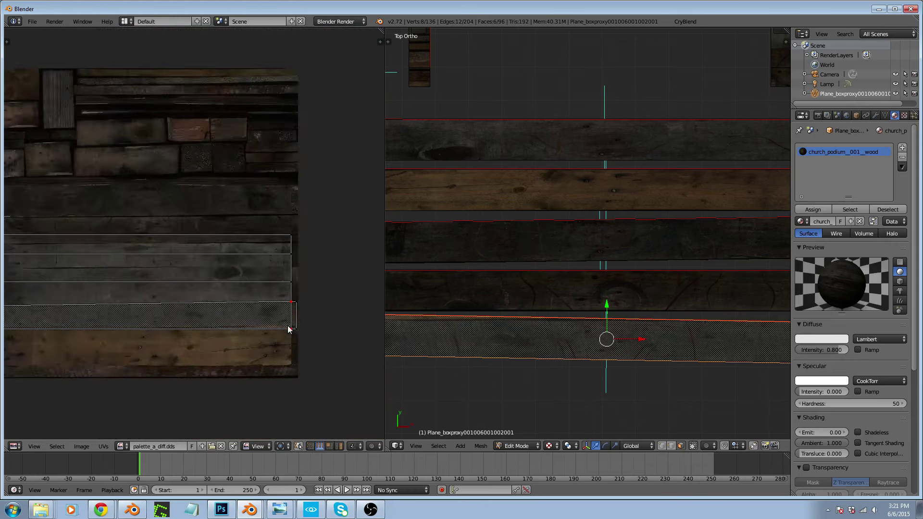
scroll(295, 282, up, 3)
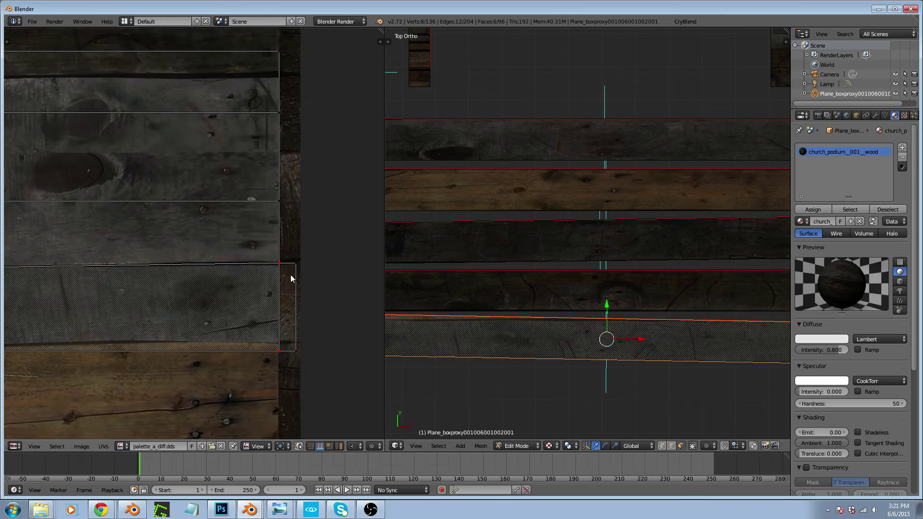
right_click(286, 255)
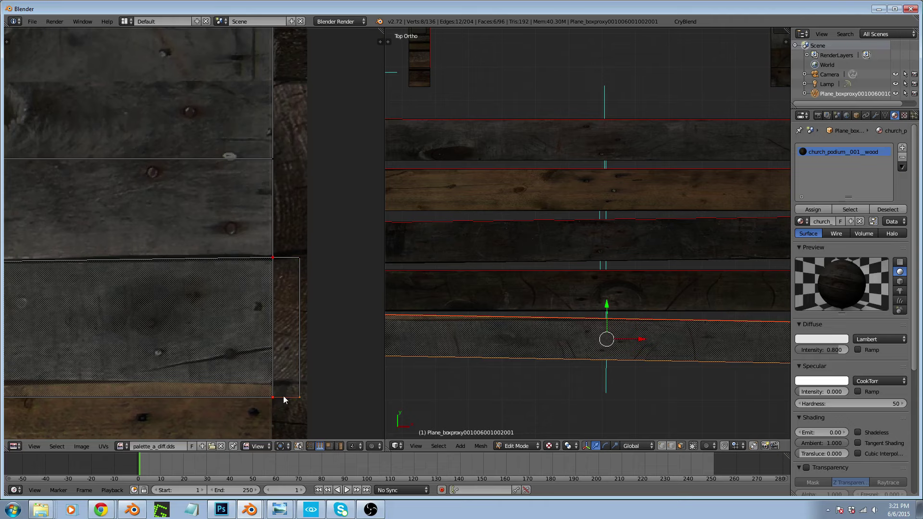
key(g)
key(y)
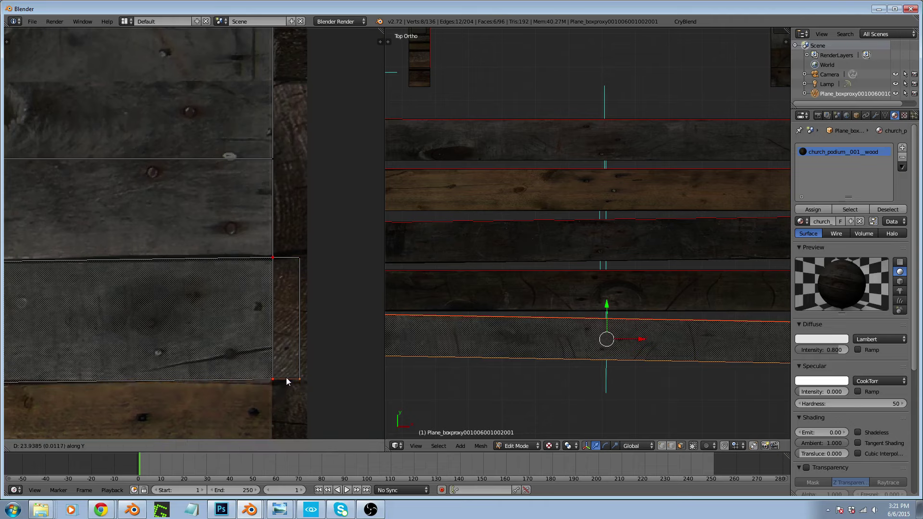
click(287, 379)
scroll(300, 347, down, 5)
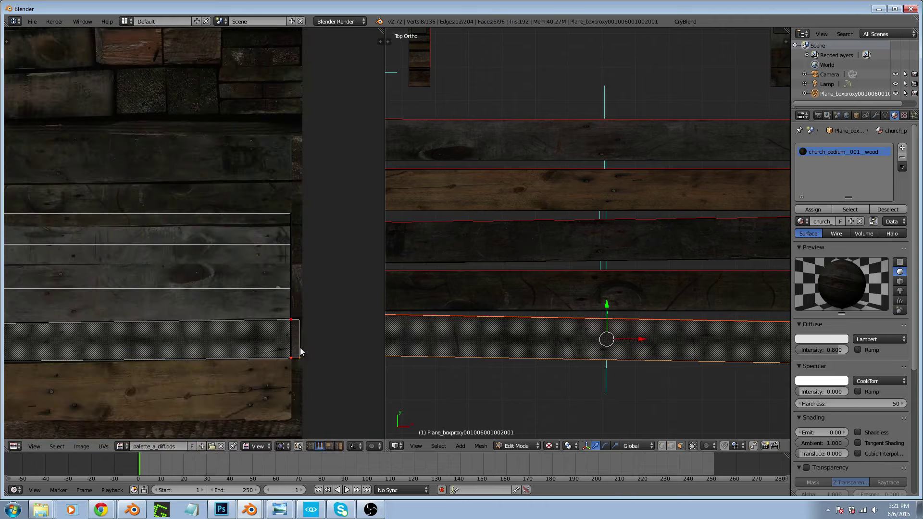
Leave edit mode and examine the textured deck planks up close and from an angled view
key(Tab)
scroll(533, 343, down, 5)
scroll(758, 347, up, 8)
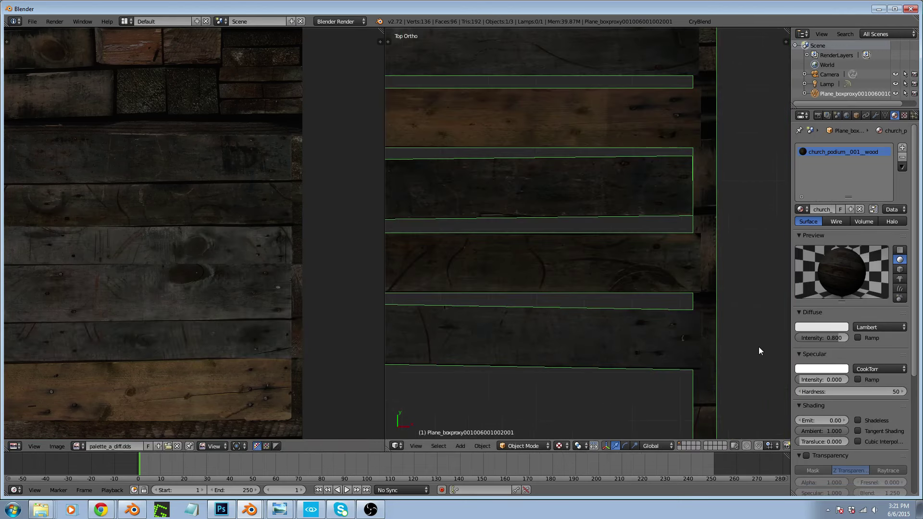
scroll(700, 340, down, 6)
middle_drag(685, 341, 568, 345)
scroll(593, 350, up, 1)
In edit mode, select the top faces of all five deck planks together to check which texture boards they cover
key(Tab)
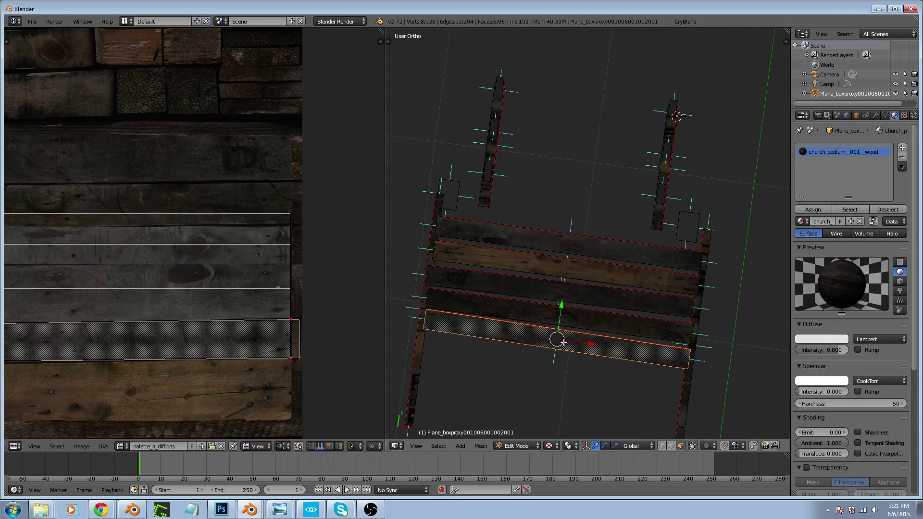
right_click(550, 315)
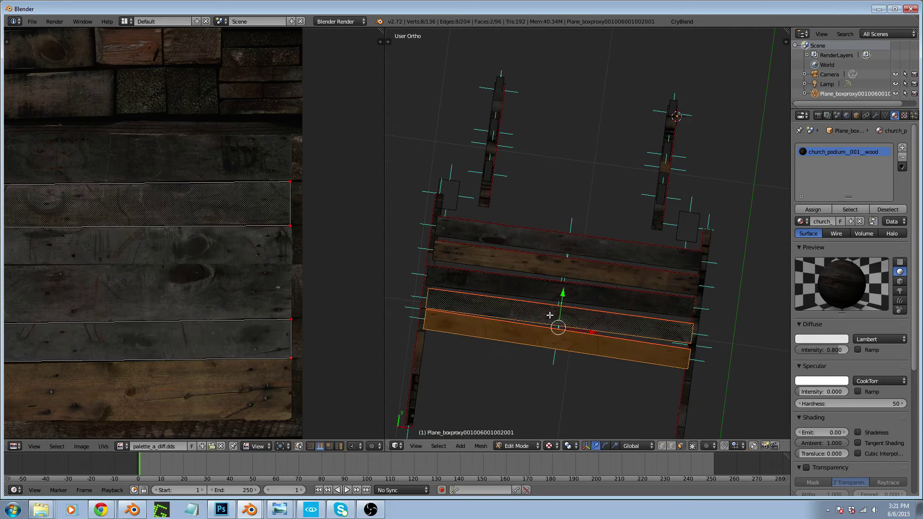
shift+right_click(559, 293)
shift+right_click(570, 268)
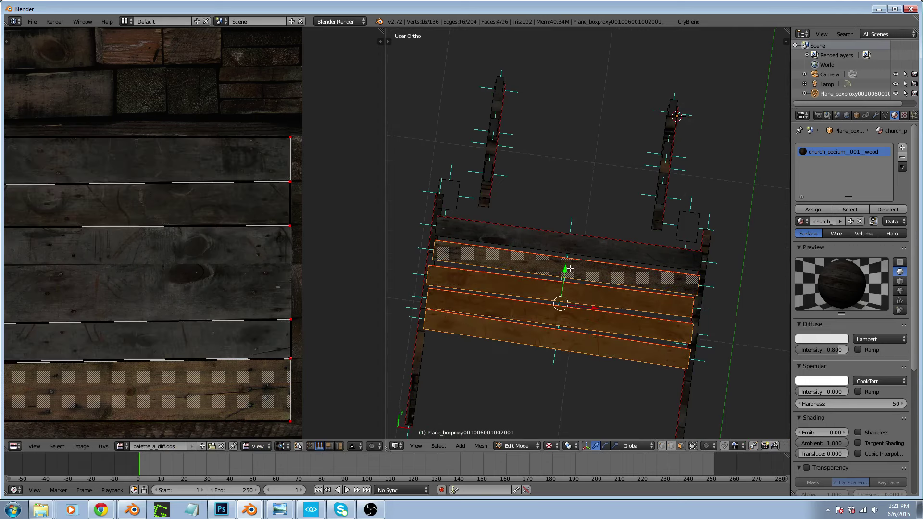
shift+right_click(575, 248)
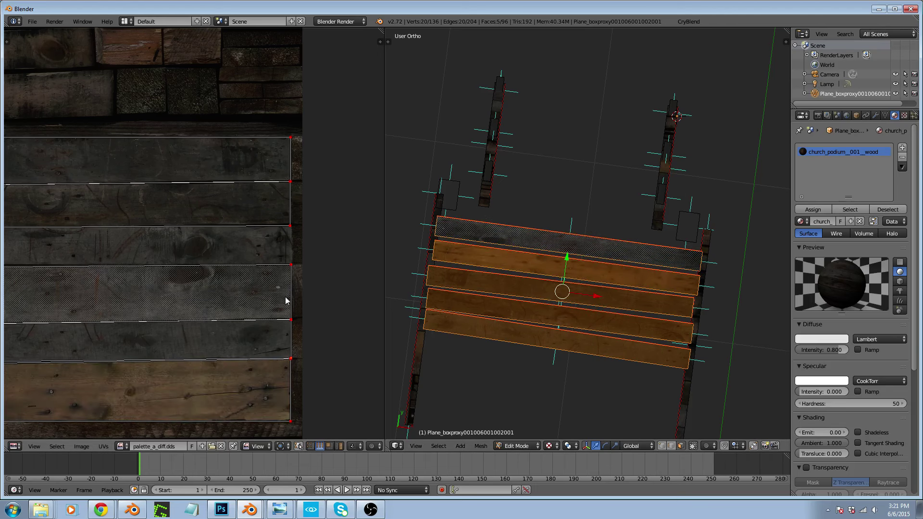
scroll(291, 305, down, 2)
scroll(256, 286, up, 4)
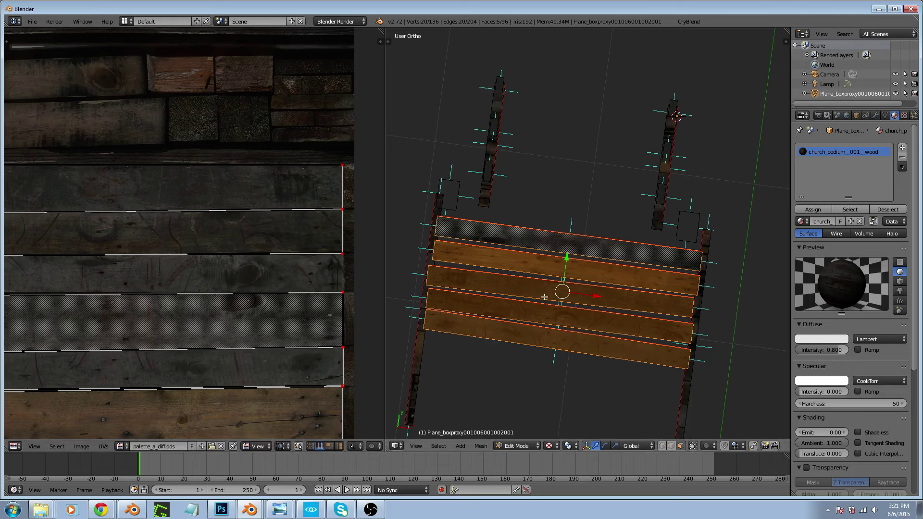
Select the whole rearmost deck plank and duplicate it along Y to place a sixth plank behind it
right_click(570, 244)
key(ctrl+l)
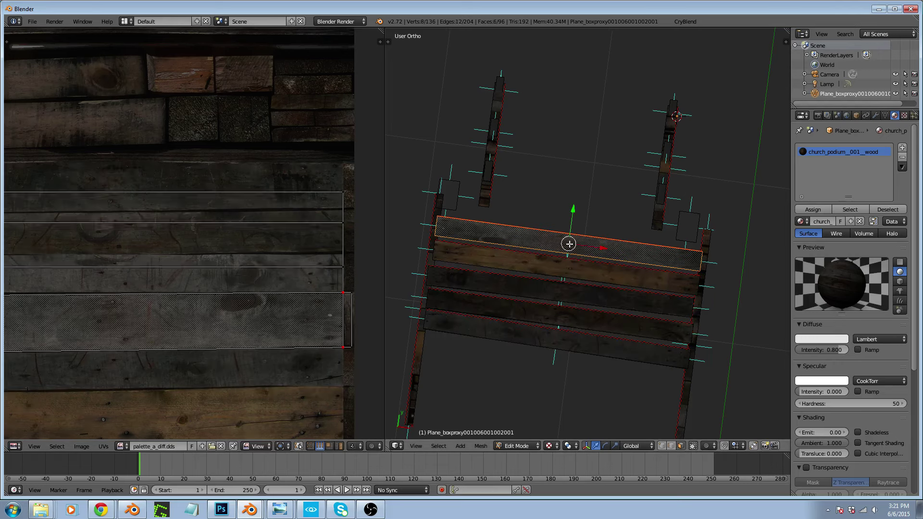
key(shift+d)
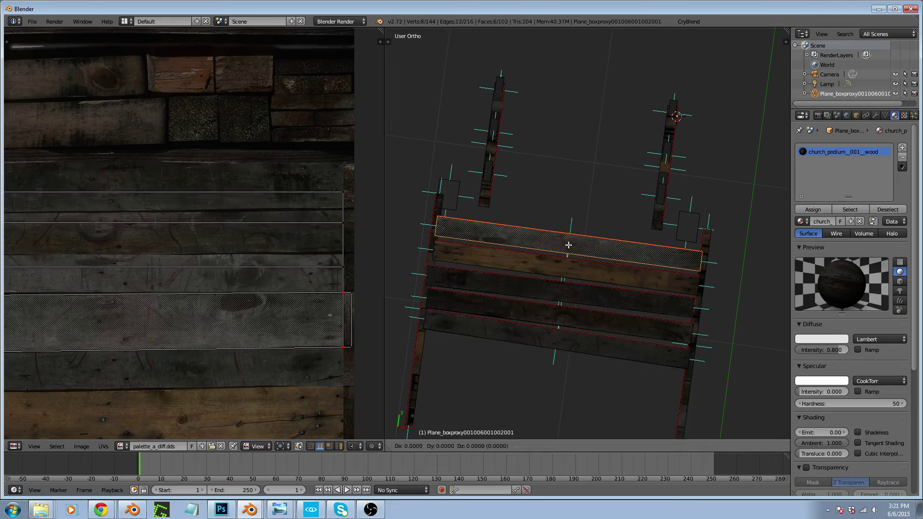
key(y)
click(572, 219)
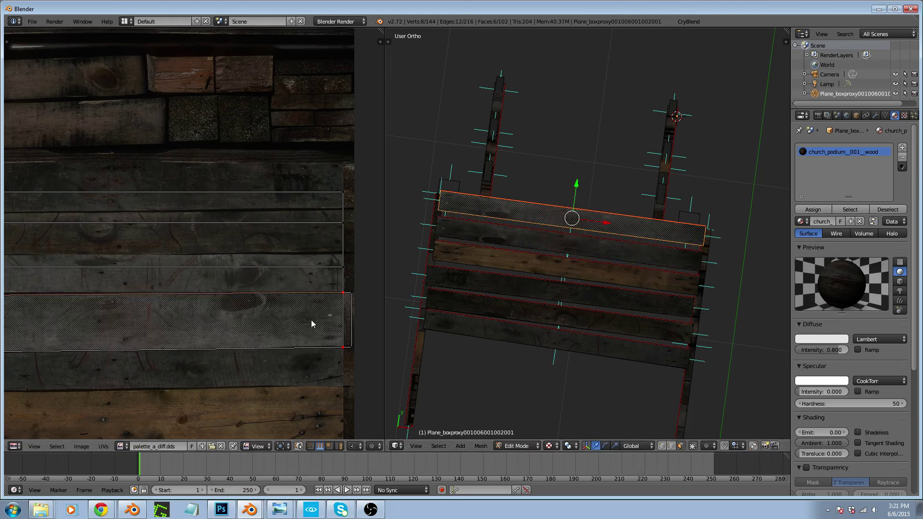
Select the sixth plank's entire linked UV island and try to move it along Y
key(l)
key(g)
key(y)
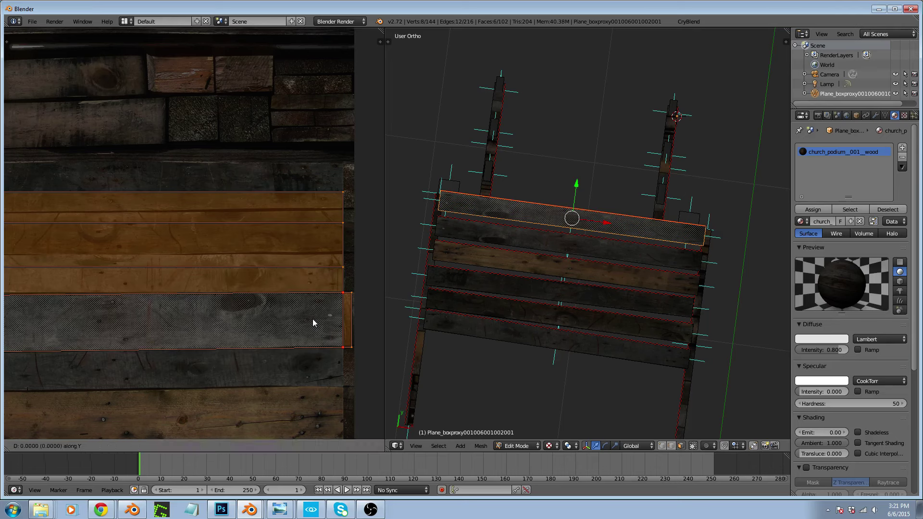
click(319, 306)
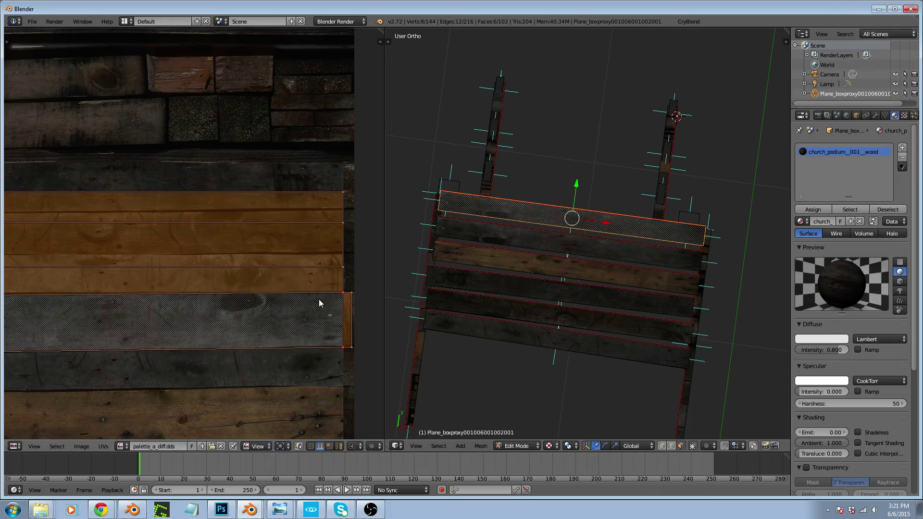
Select the top faces of all six deck planks to compare their texture boards, and restore the rearmost plank's UV island selection
right_click(577, 240)
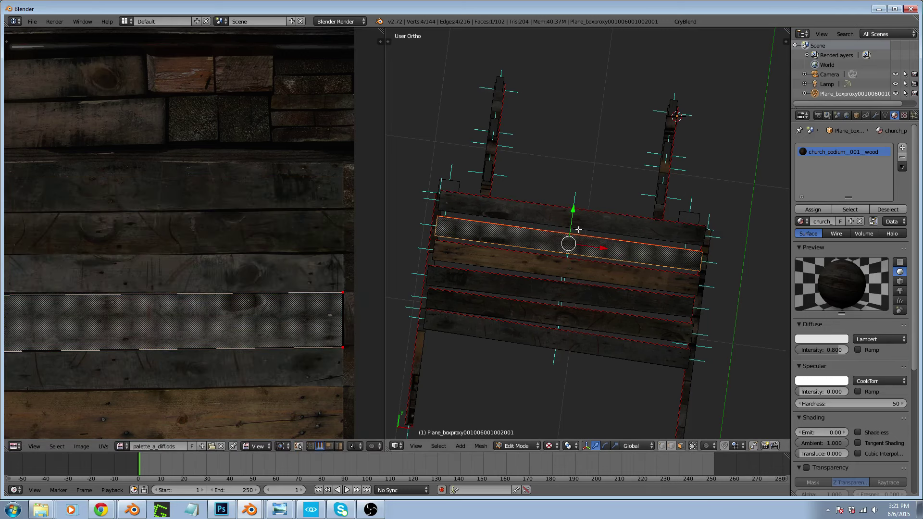
shift+right_click(587, 220)
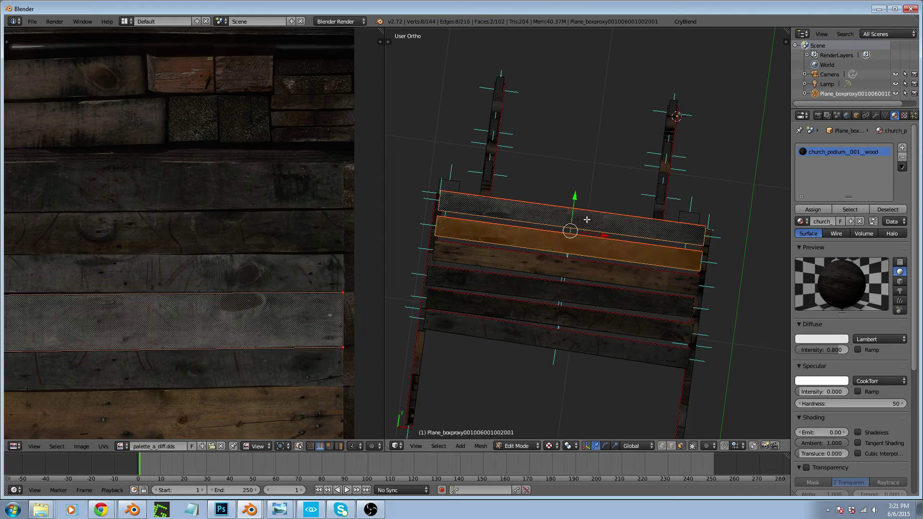
shift+right_click(565, 273)
shift+right_click(558, 294)
shift+right_click(554, 313)
shift+right_click(553, 337)
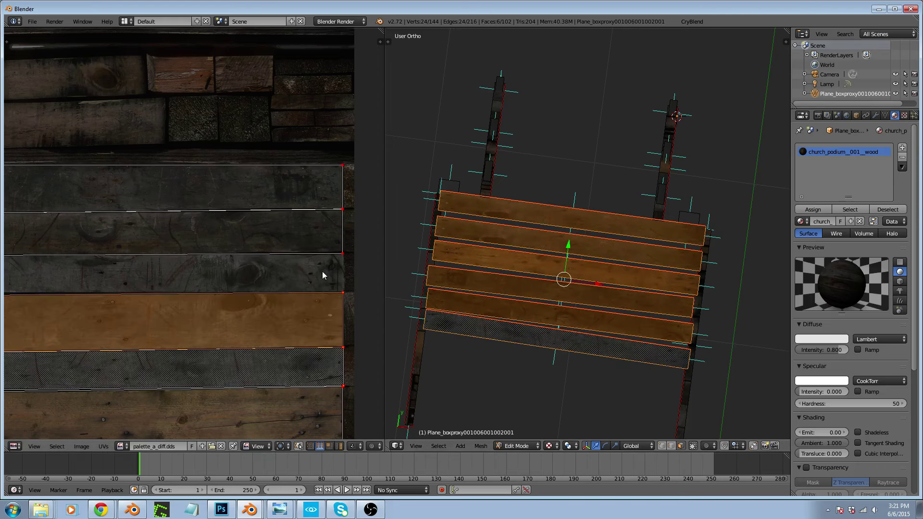
right_click(561, 222)
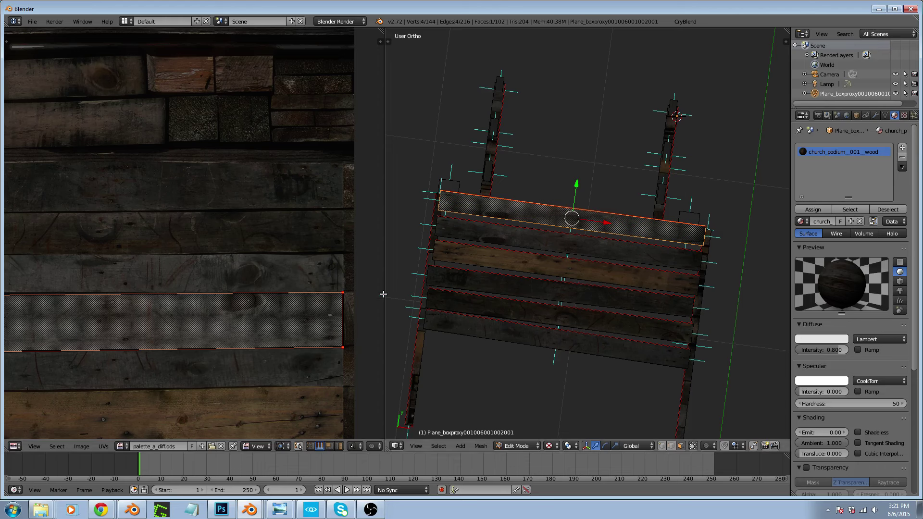
key(ctrl+z)
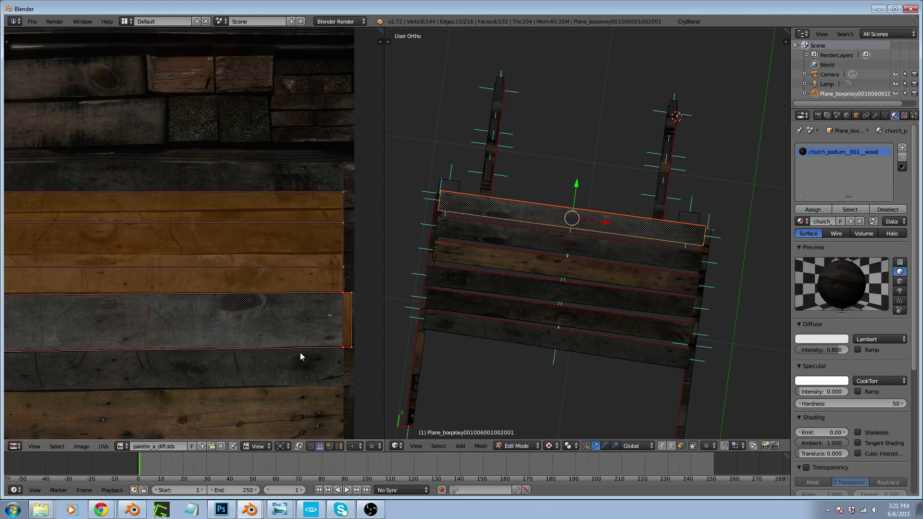
Move the rearmost plank's UV island up along Y until its top face's lower edge meets the next grey board's lower edge
key(g)
key(y)
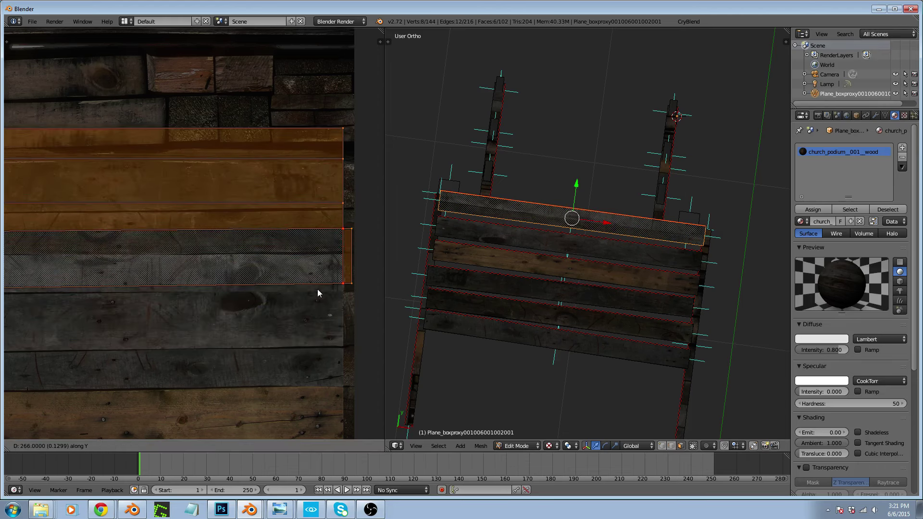
click(318, 296)
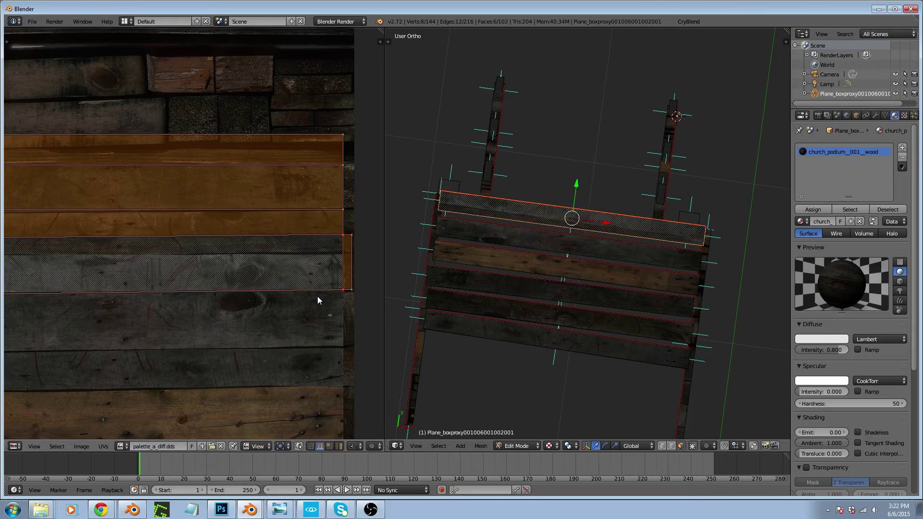
Select the island's UV edges from the top face's upper edge upward and move them down about 76 units along Y to the grey board's upper edge
scroll(321, 288, down, 3)
key(b)
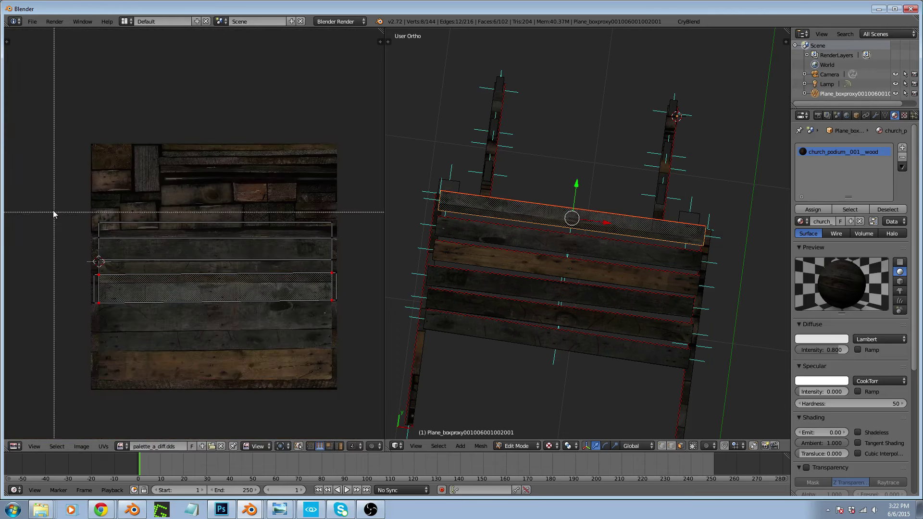
drag(58, 202, 347, 278)
scroll(298, 276, up, 5)
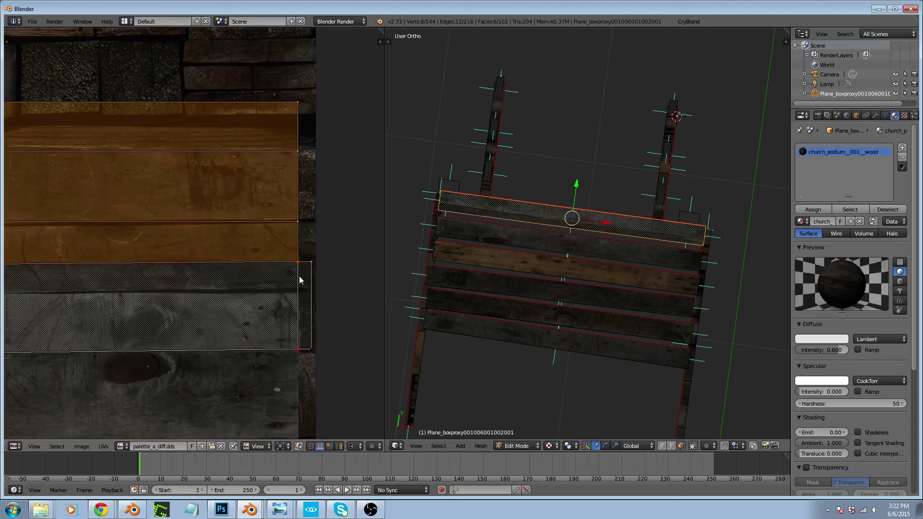
key(g)
key(y)
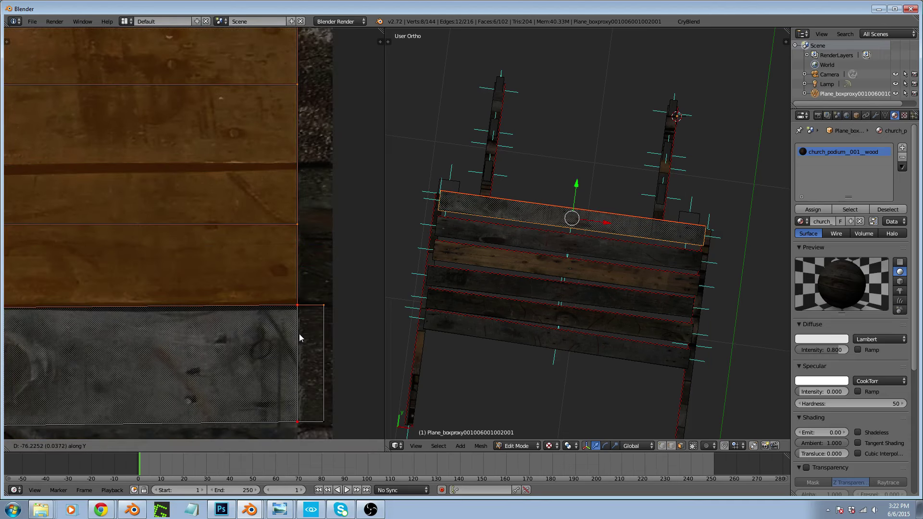
click(300, 335)
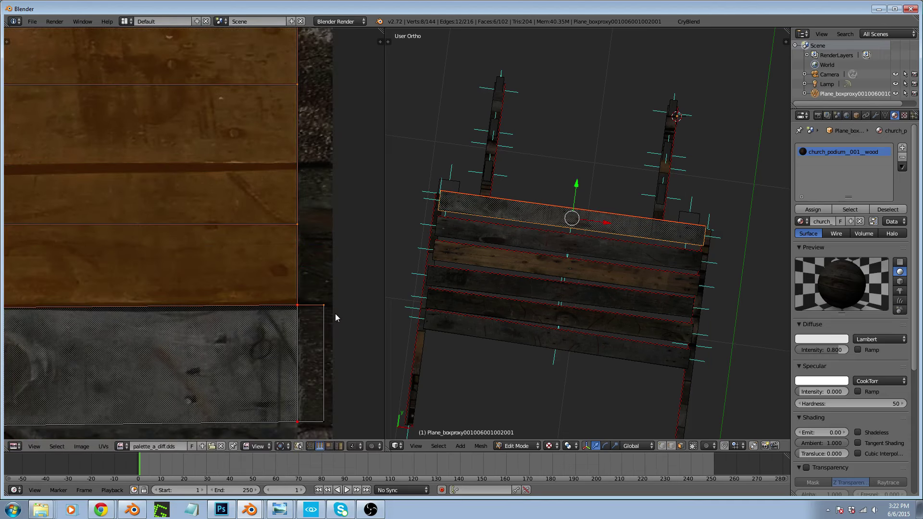
Select the vertical UV edges at the long faces' left end and move them about 7 units left along X towards the board's end
scroll(335, 313, down, 7)
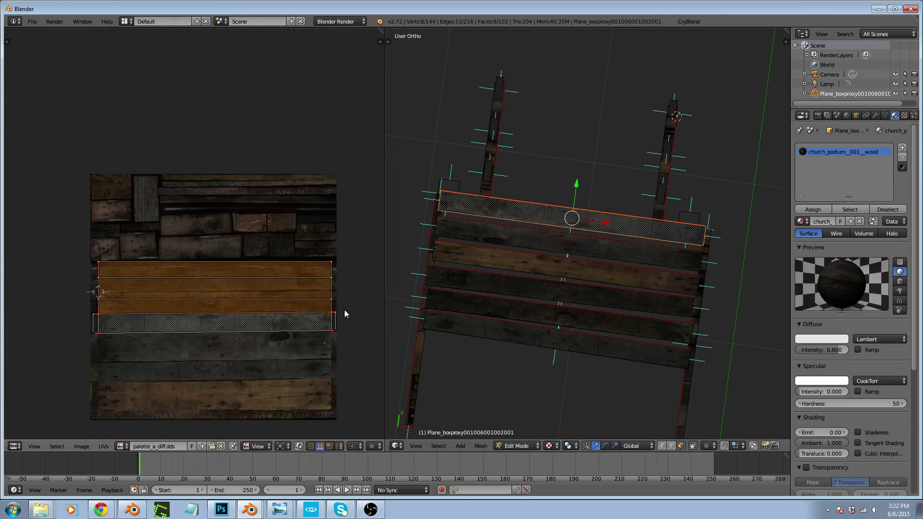
scroll(113, 320, up, 8)
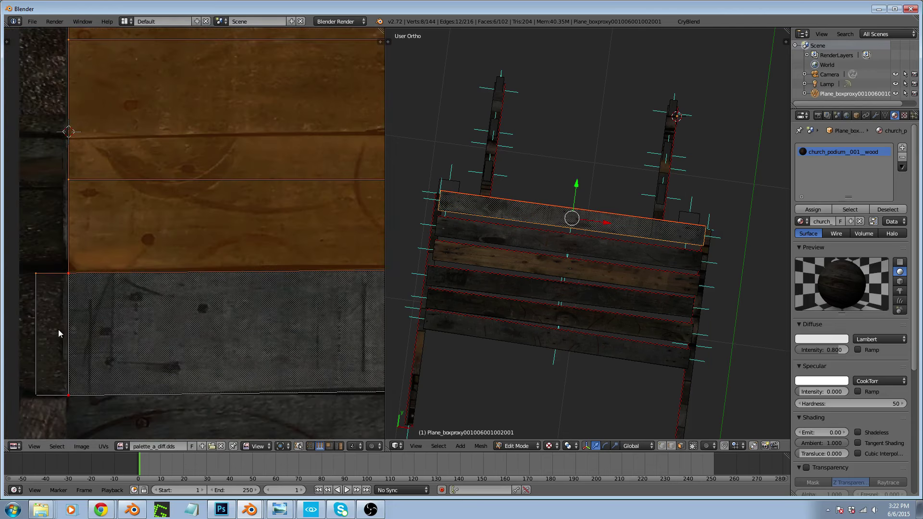
scroll(59, 329, down, 2)
key(b)
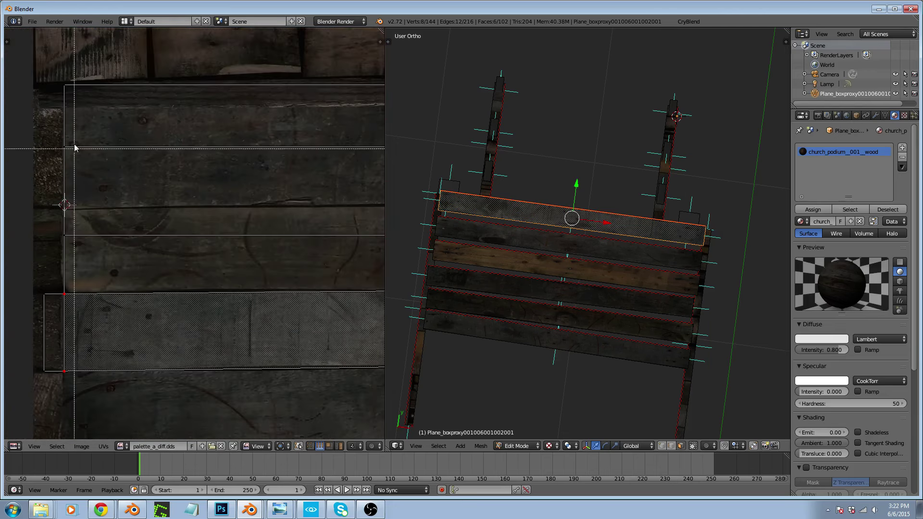
drag(58, 73, 75, 407)
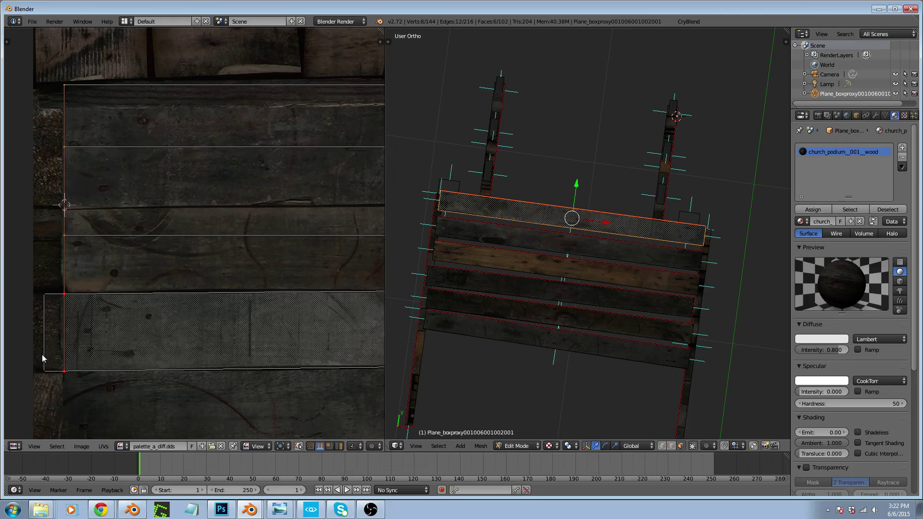
scroll(42, 354, up, 5)
key(g)
key(x)
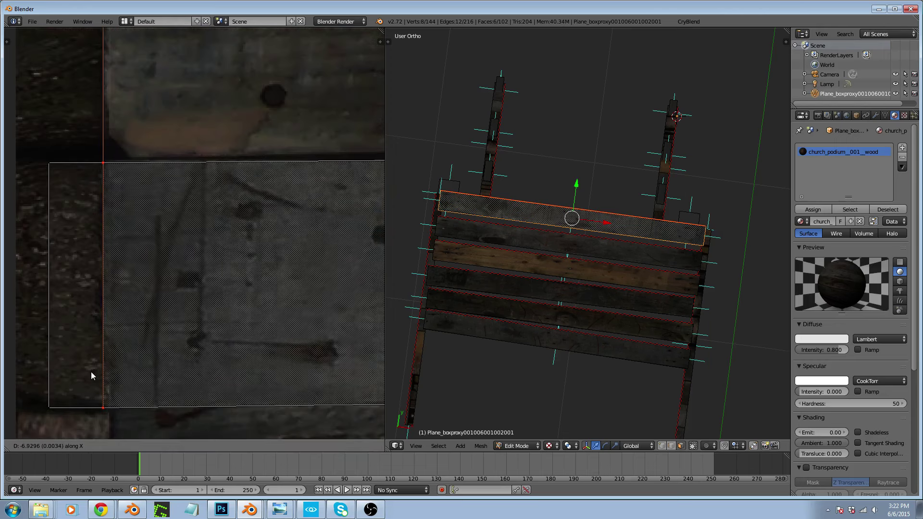
click(91, 372)
scroll(94, 350, down, 11)
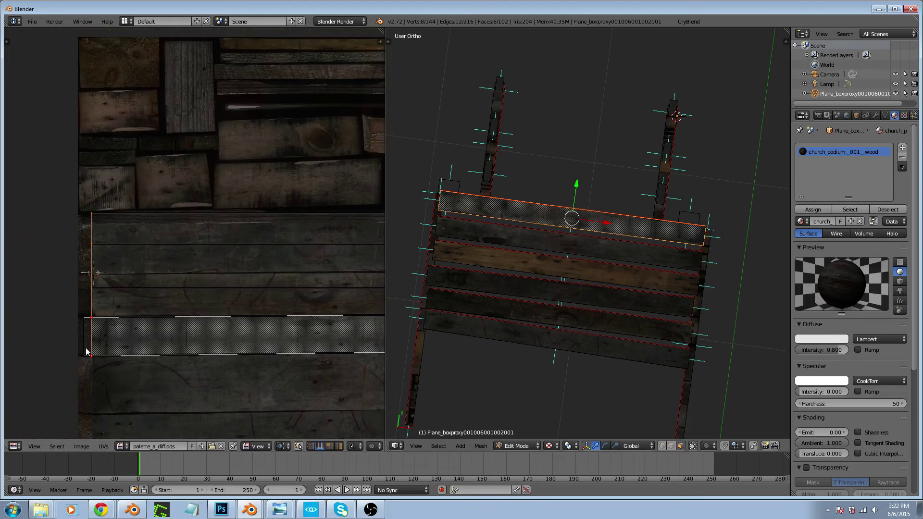
Examine the selected plank's texture mapping up close and the wood textures across the podium's deck outside edit mode
scroll(336, 354, up, 1)
scroll(290, 333, up, 9)
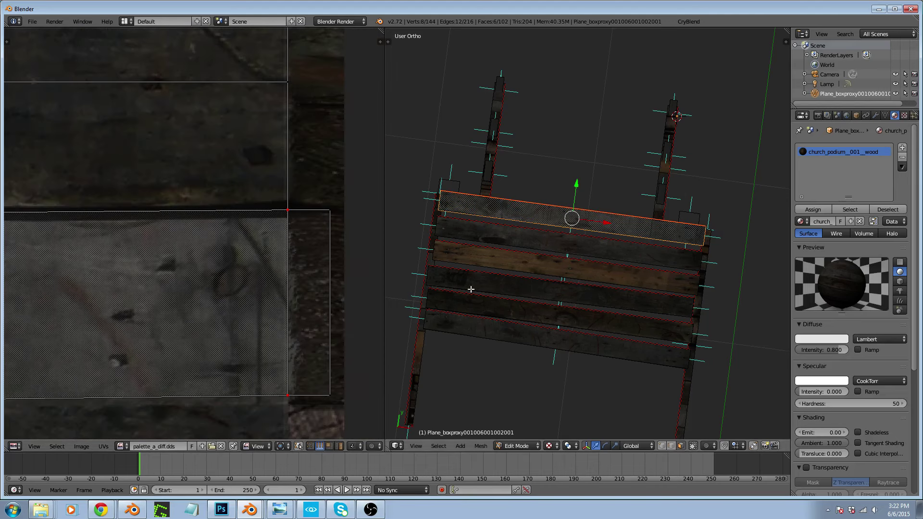
key(Tab)
scroll(562, 213, up, 5)
key(KP_7)
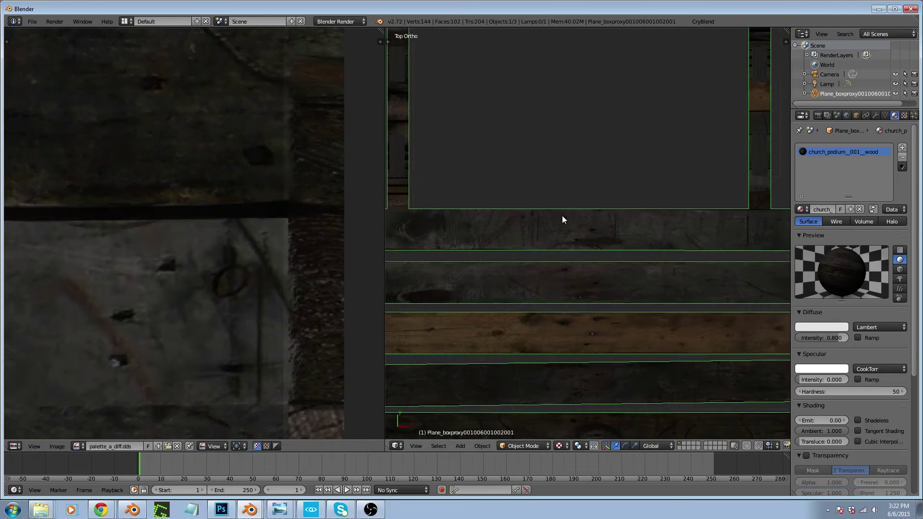
scroll(587, 272, down, 5)
scroll(602, 268, up, 5)
scroll(601, 267, down, 5)
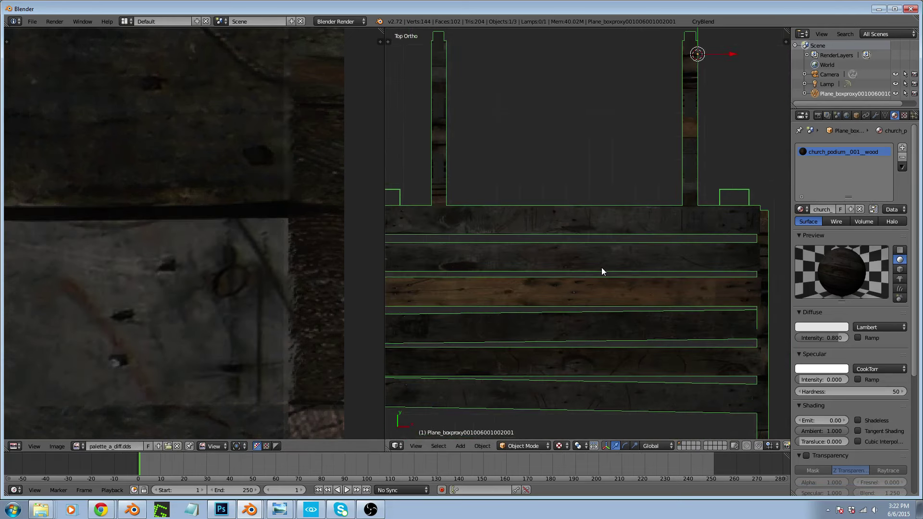
middle_drag(602, 268, 670, 206)
scroll(509, 261, up, 2)
scroll(510, 264, up, 5)
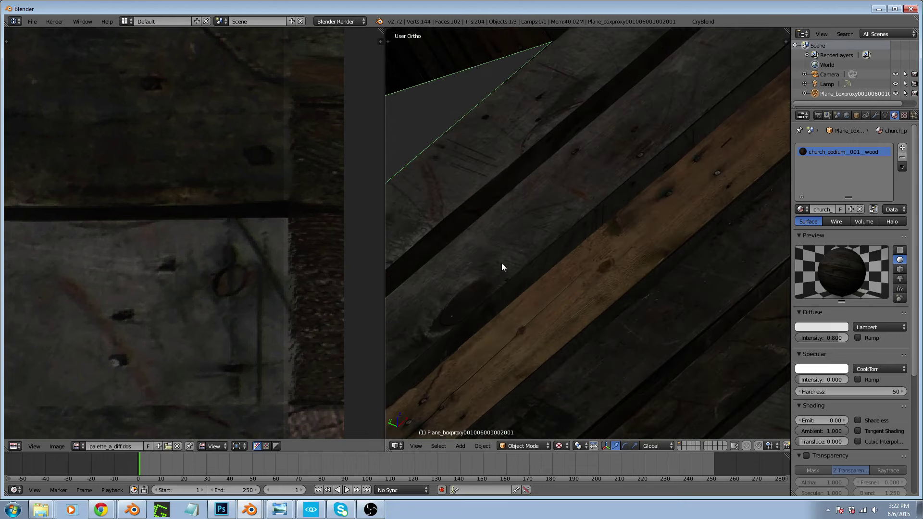
scroll(508, 273, down, 5)
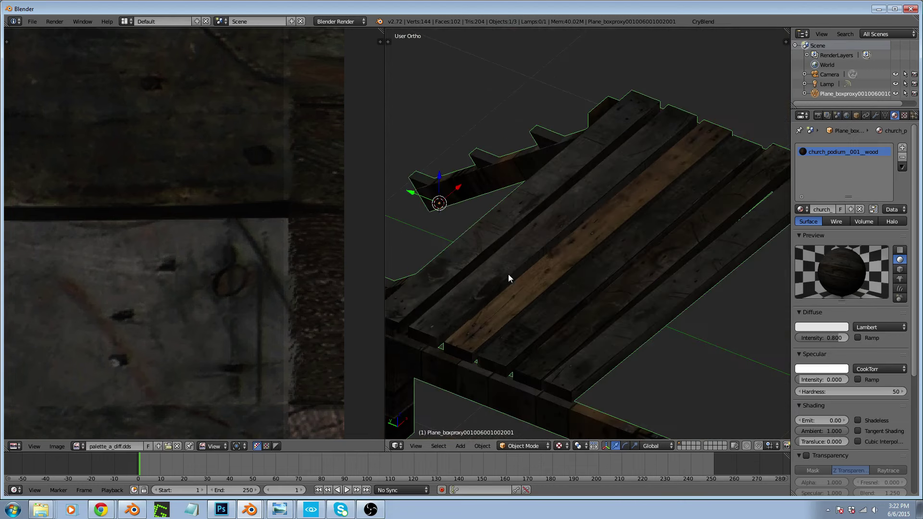
scroll(533, 279, up, 1)
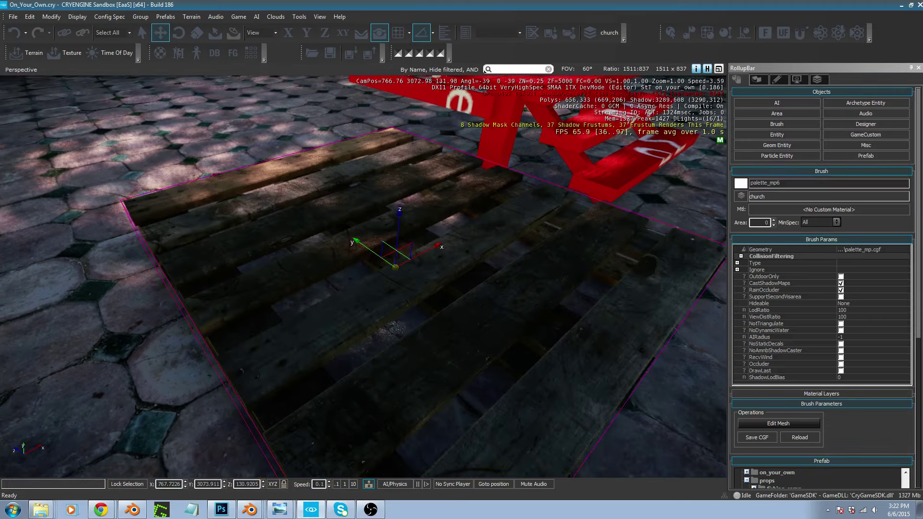
In CRYENGINE Sandbox, examine the plank edges of the wooden pallet from several angles and distances
right_drag(363, 276, 485, 265)
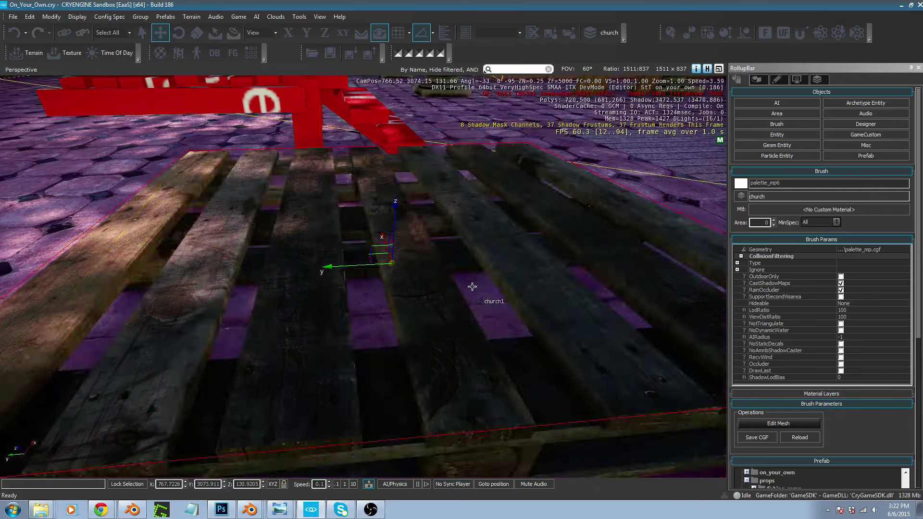
key(s)
key(d)
right_drag(487, 275, 413, 277)
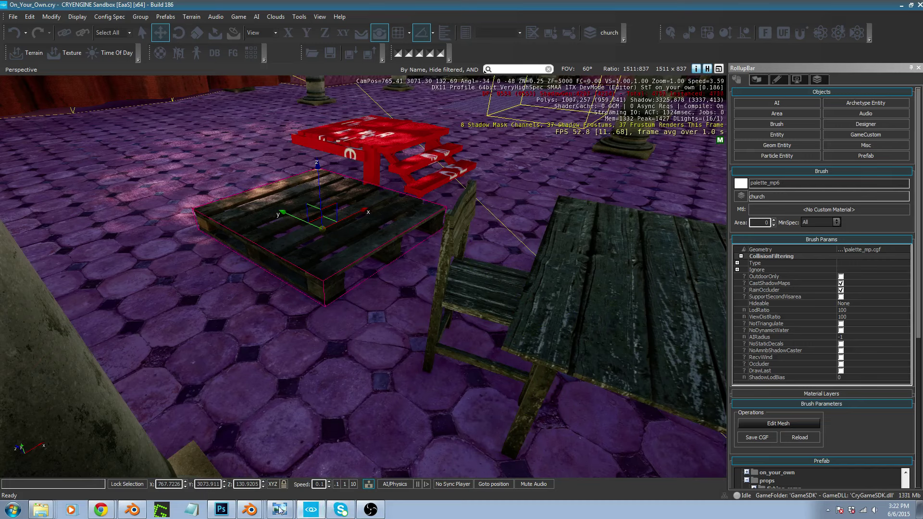
Switch back to Blender, maximize the 3D view and open the podium mesh for editing in edge selection mode
click(258, 512)
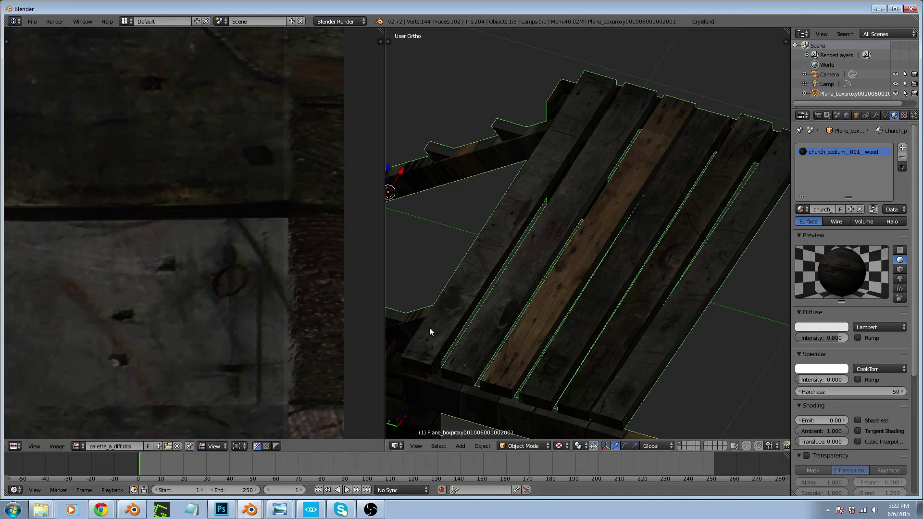
middle_drag(571, 283, 466, 383)
key(ctrl+Up)
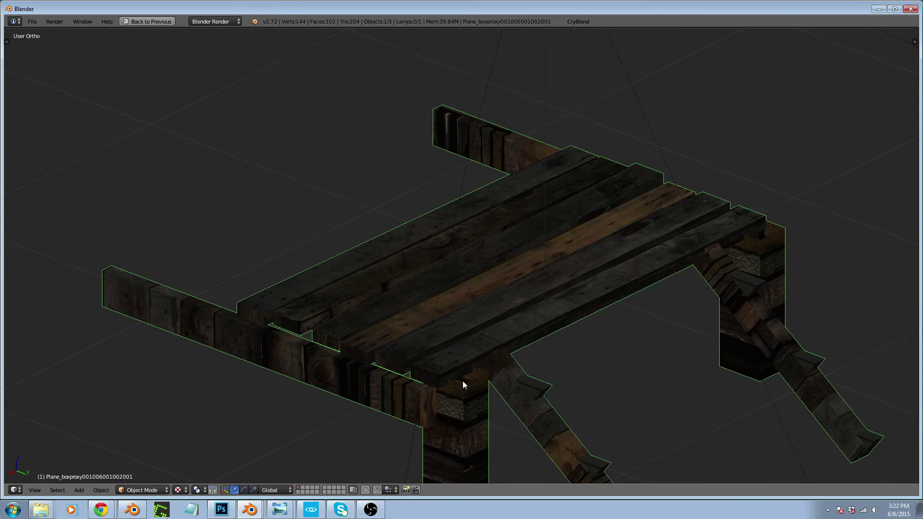
scroll(462, 381, up, 4)
key(Tab)
key(ctrl+Tab)
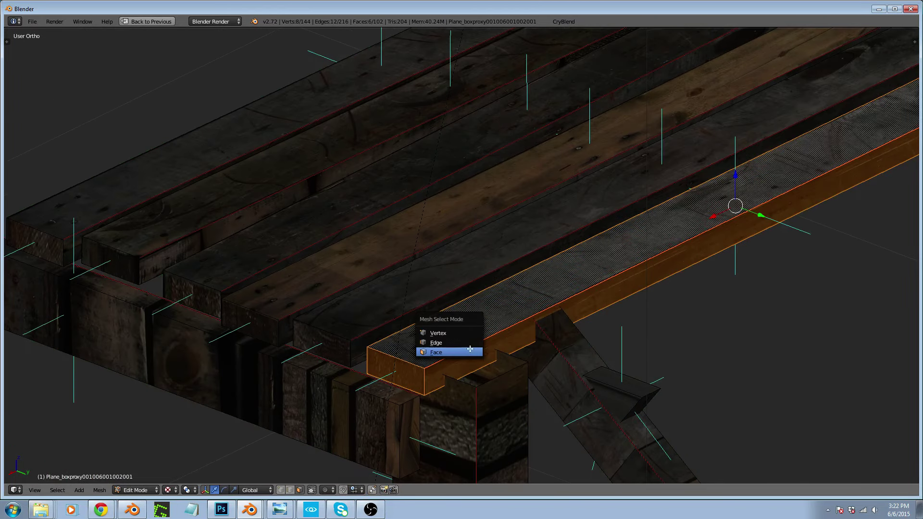
click(478, 353)
Try selecting the lengthwise edges of the front deck plank
right_click(481, 341)
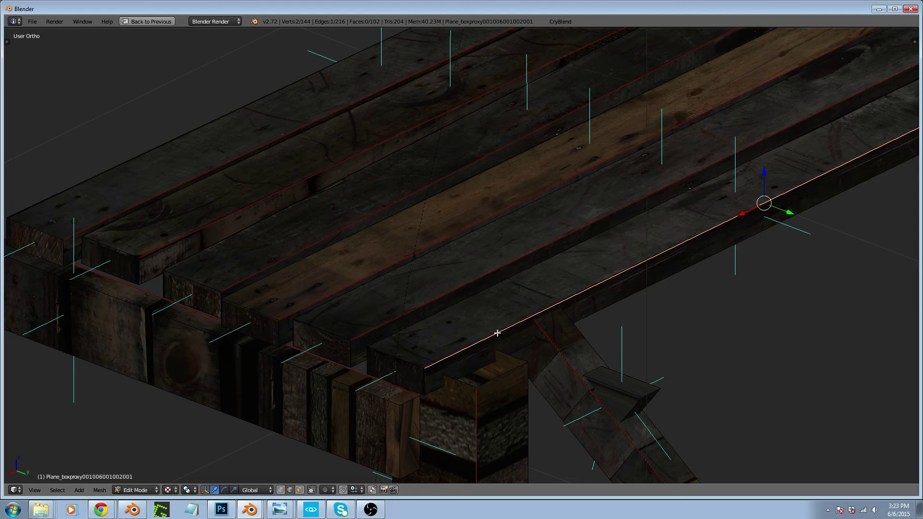
ctrl+alt+right_click(497, 333)
right_click(497, 333)
scroll(498, 333, up, 1)
scroll(437, 365, down, 1)
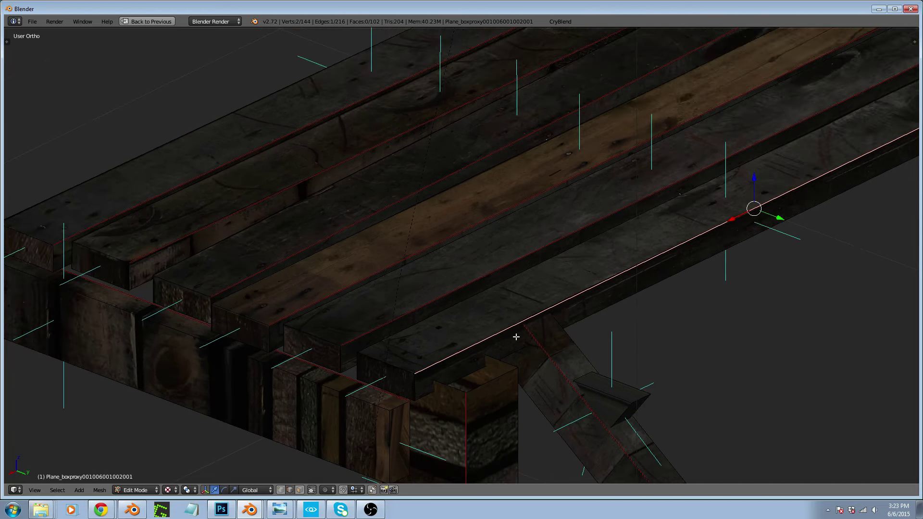
right_click(756, 224)
Switch to face selection and select the lengthwise face loops of several deck planks one after another
key(ctrl+Tab)
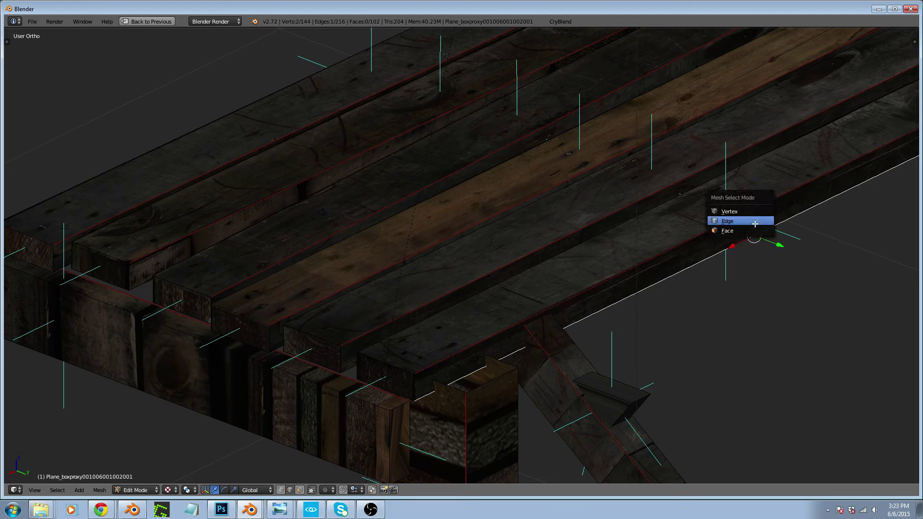
click(753, 229)
alt+right_click(753, 214)
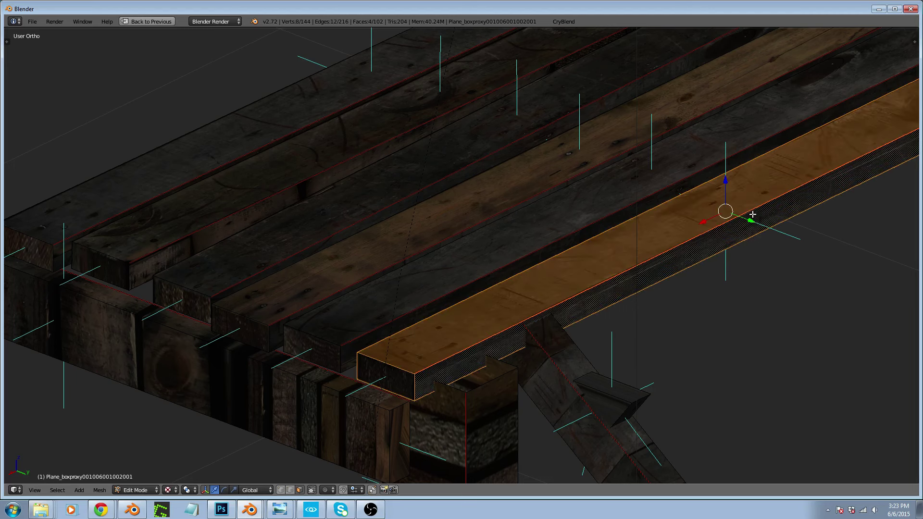
alt+right_click(654, 187)
alt+right_click(610, 158)
alt+right_click(529, 139)
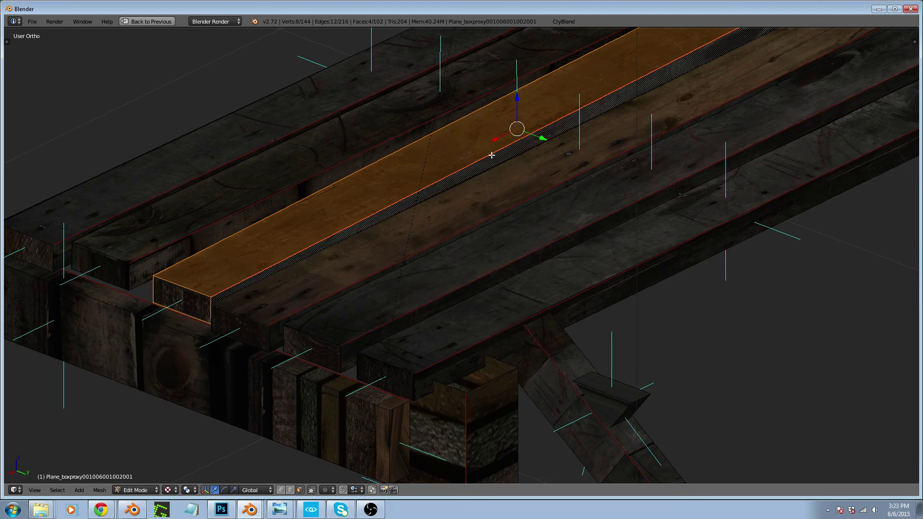
alt+right_click(401, 130)
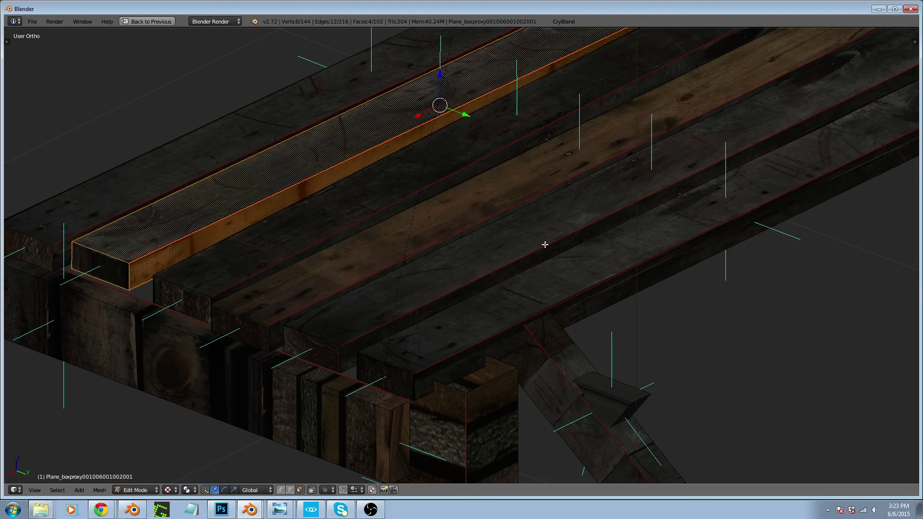
In edge selection mode, select the rings of lengthwise edges on all six deck planks together
key(ctrl+Tab)
click(583, 260)
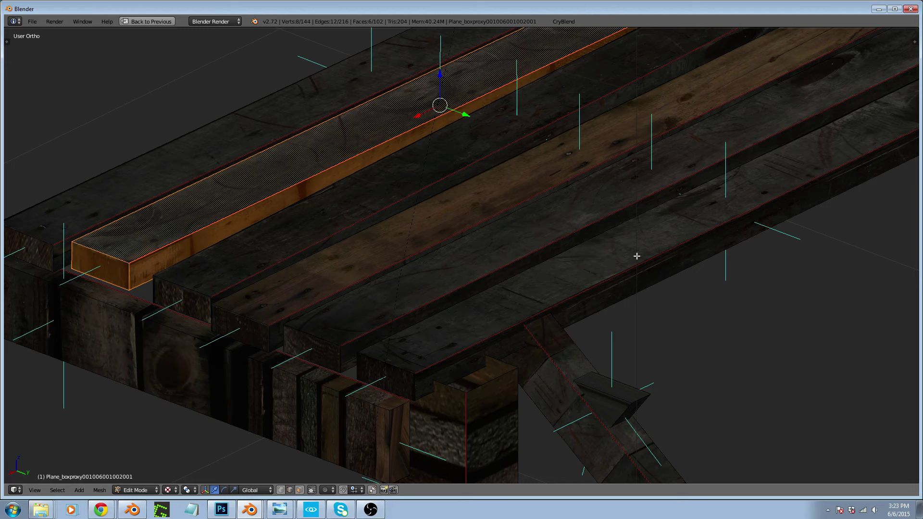
right_click(676, 244)
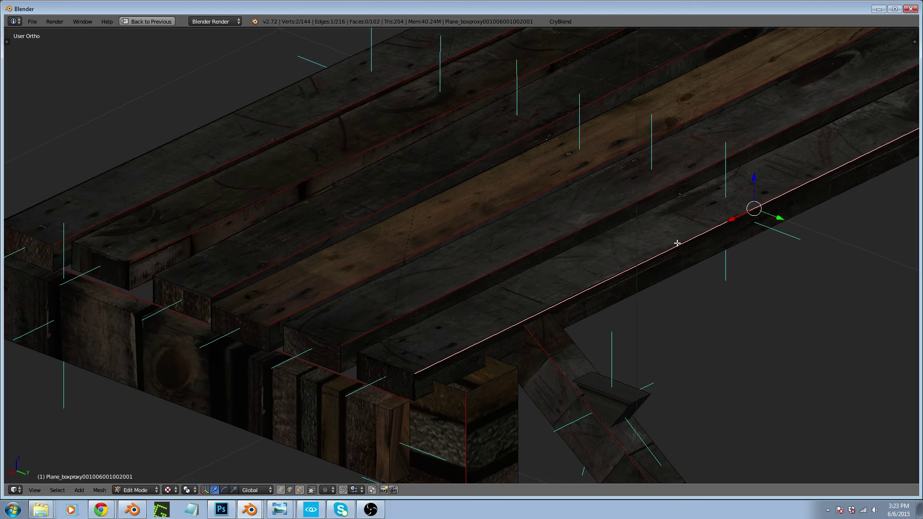
ctrl+alt+right_click(684, 243)
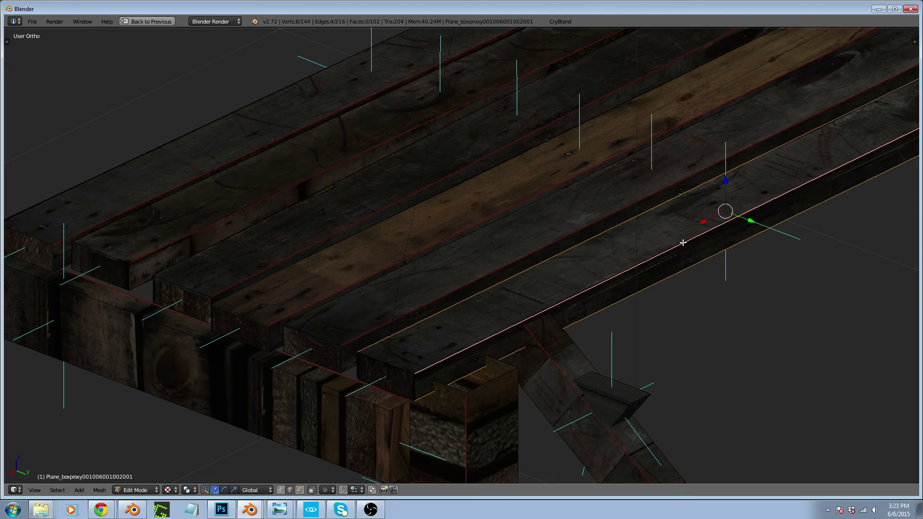
ctrl+alt+right_click(563, 238)
ctrl+alt+shift+right_click(601, 287)
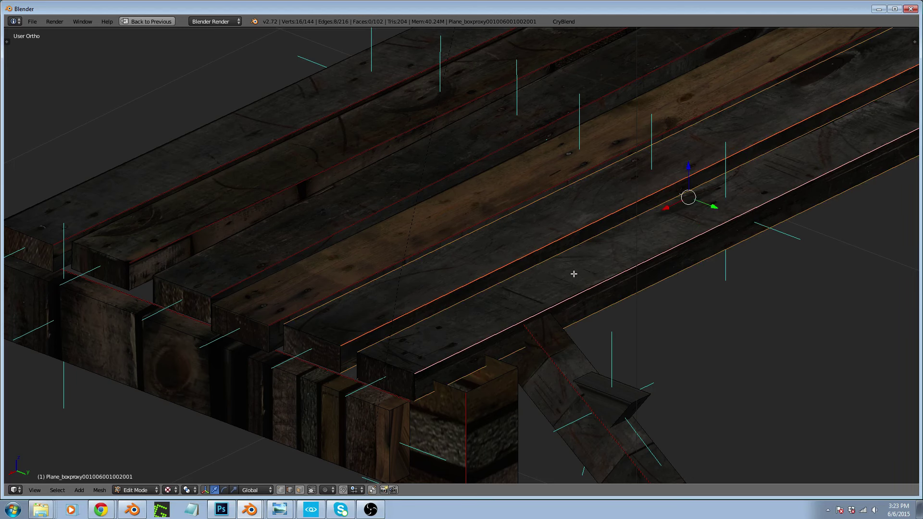
ctrl+alt+shift+right_click(381, 244)
ctrl+alt+shift+right_click(356, 224)
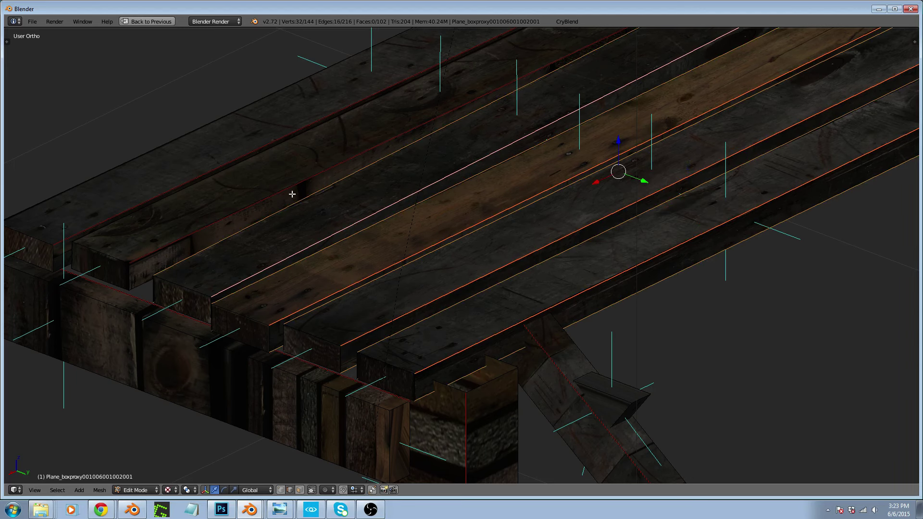
ctrl+alt+shift+right_click(275, 185)
ctrl+alt+shift+right_click(217, 164)
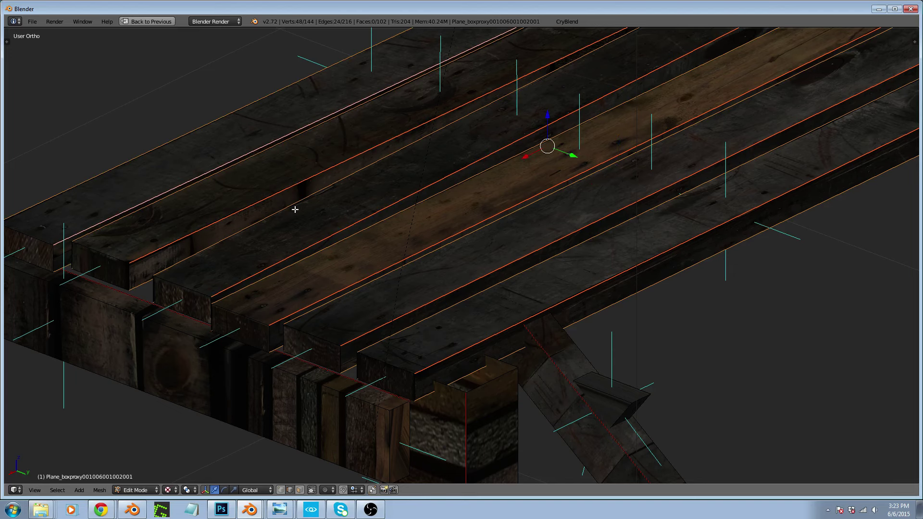
Bevel the selected plank edges with one segment and an offset of about 0.003
key(ctrl+b)
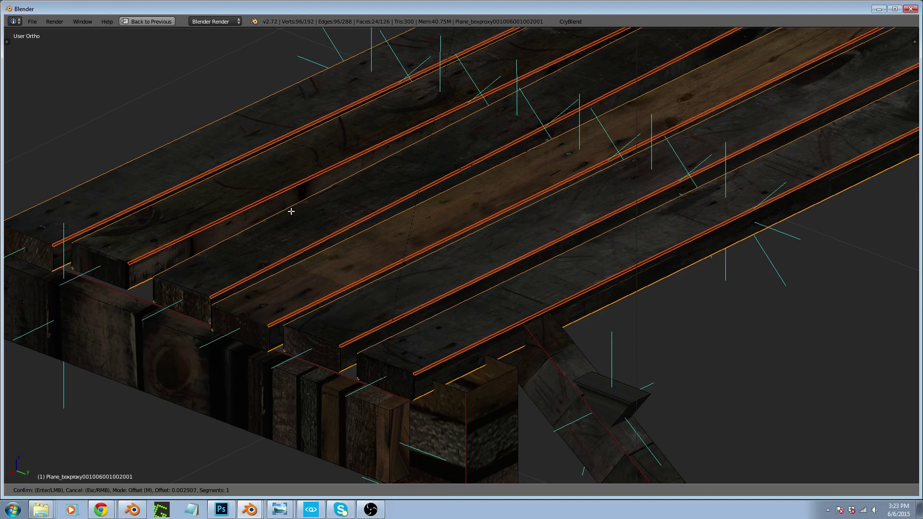
click(290, 212)
key(Tab)
key(Tab)
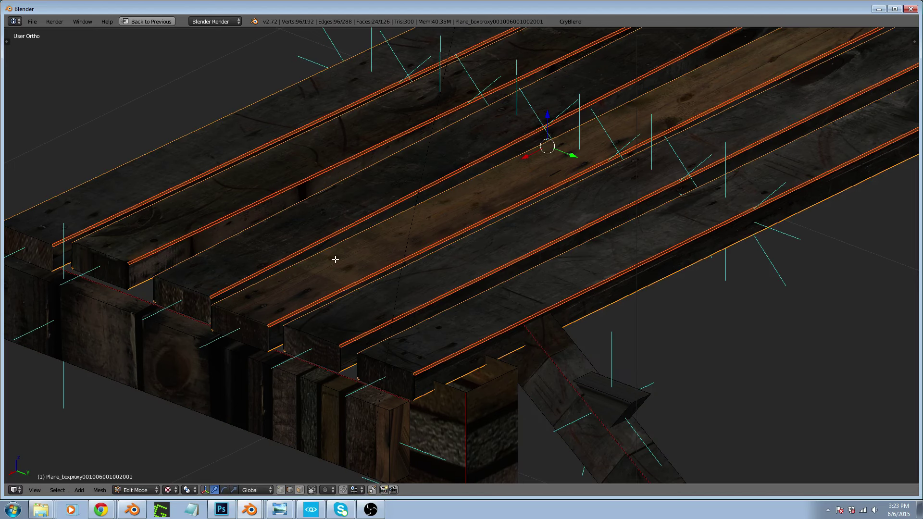
Leave edit mode and duplicate the podium, placing the copy behind and clear of the original
scroll(335, 259, down, 6)
key(Tab)
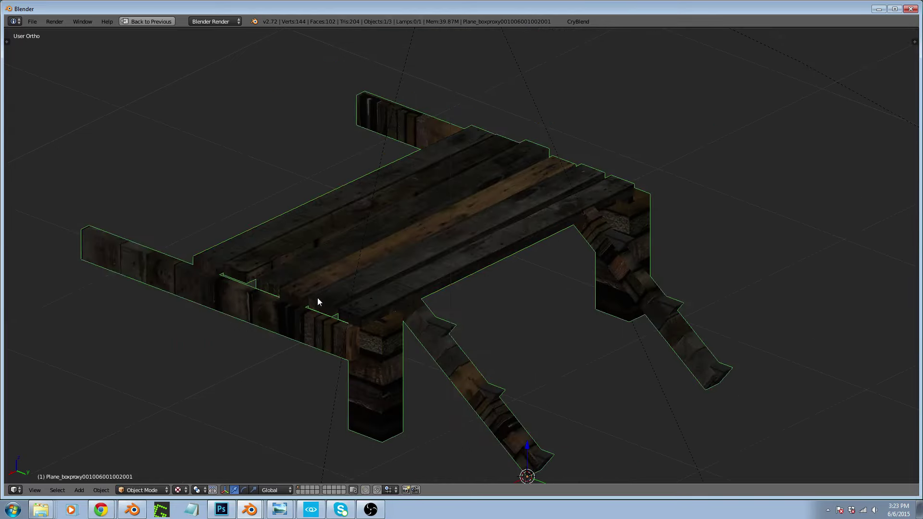
scroll(317, 298, down, 2)
middle_drag(357, 326, 389, 341)
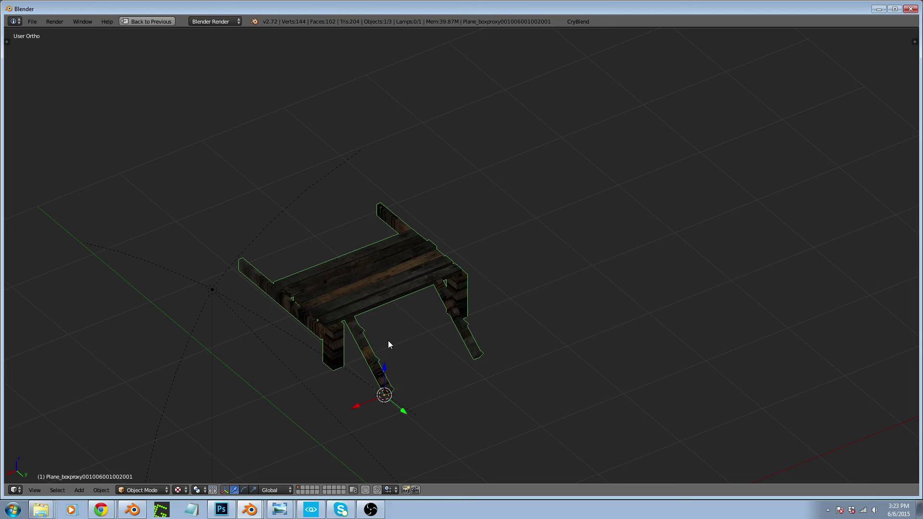
key(shift+d)
click(618, 263)
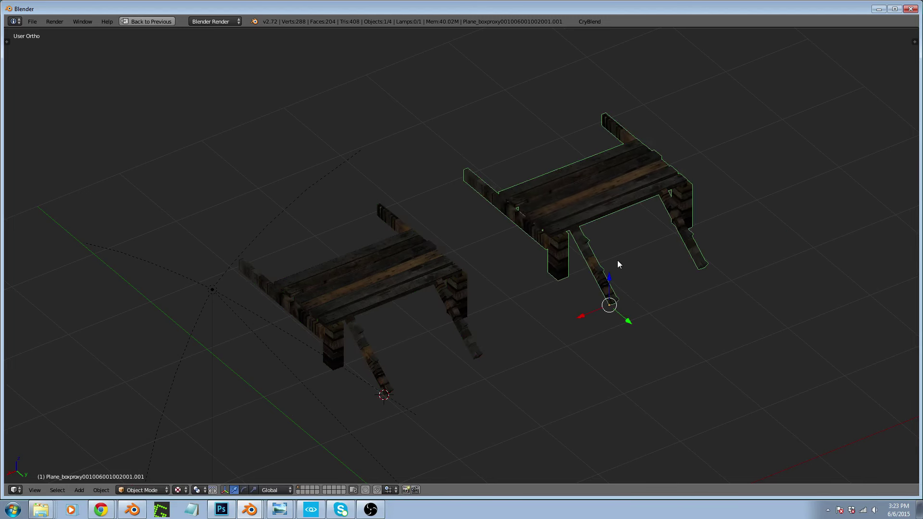
Remove the podium duplicate from its object group, then return to the maximized 3D view
key(ctrl+Up)
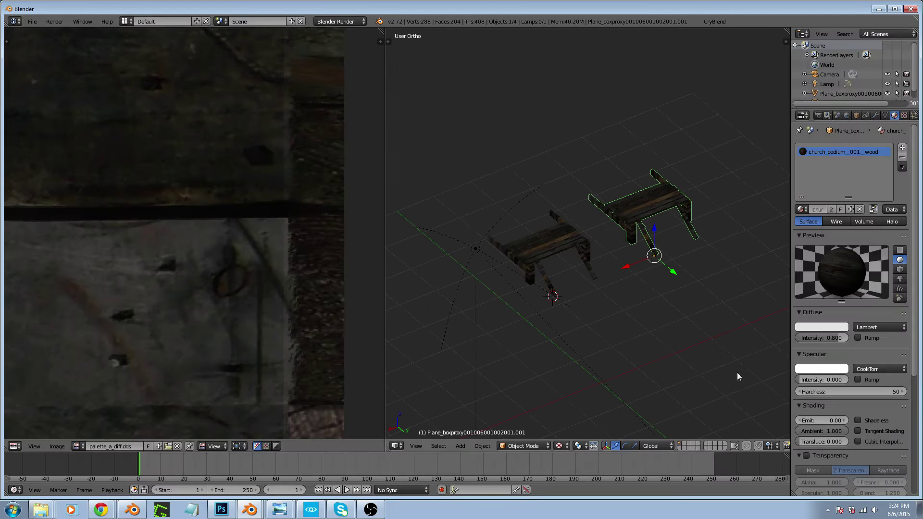
click(857, 115)
click(888, 345)
key(ctrl+Up)
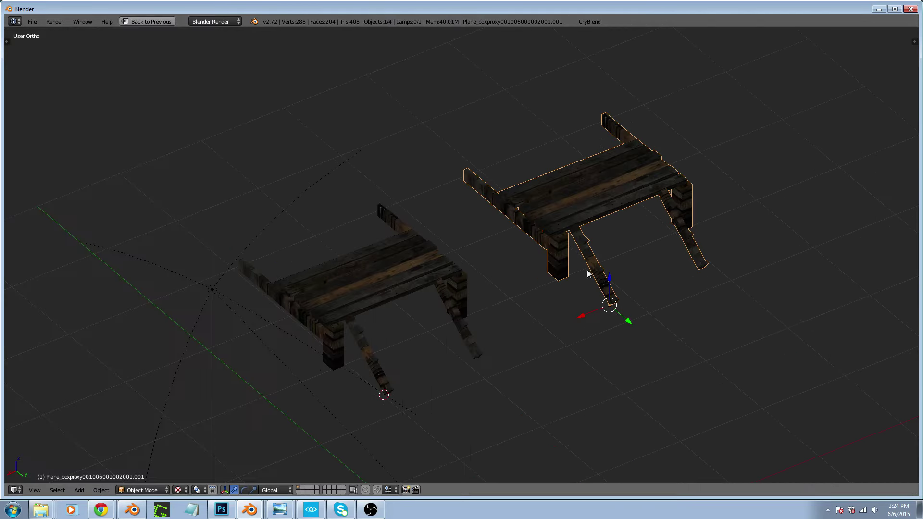
Select the original podium and reopen its mesh for editing with the plank edges still selected
right_click(363, 299)
key(Tab)
scroll(342, 321, up, 6)
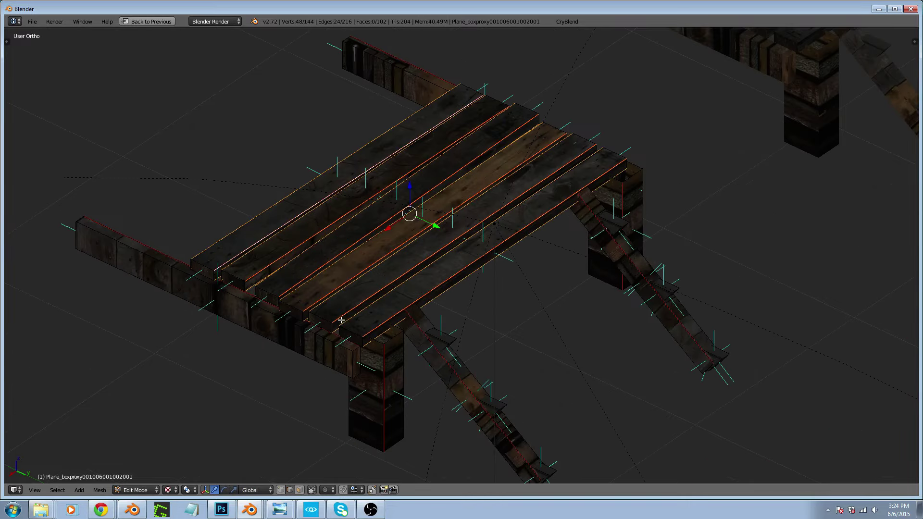
Try a one-segment bevel of about 0.0036 on the original podium's plank edges and undo it
key(ctrl+b)
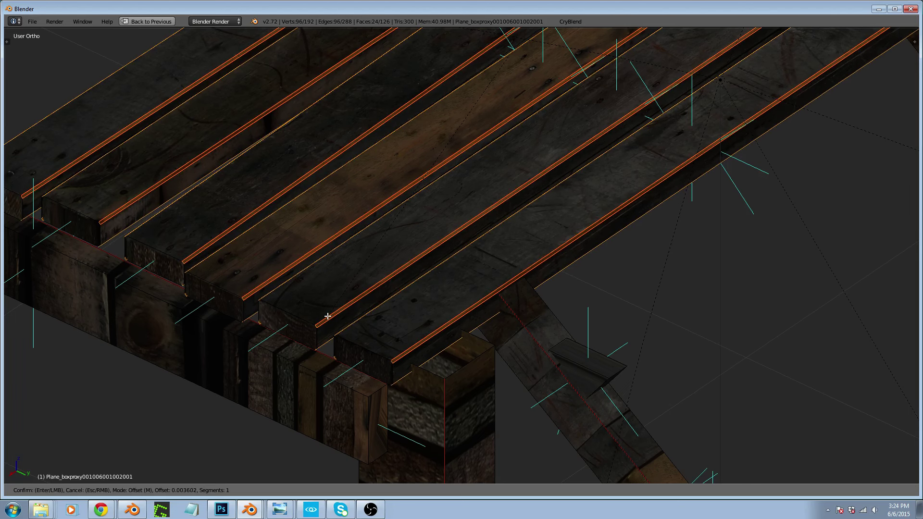
click(327, 315)
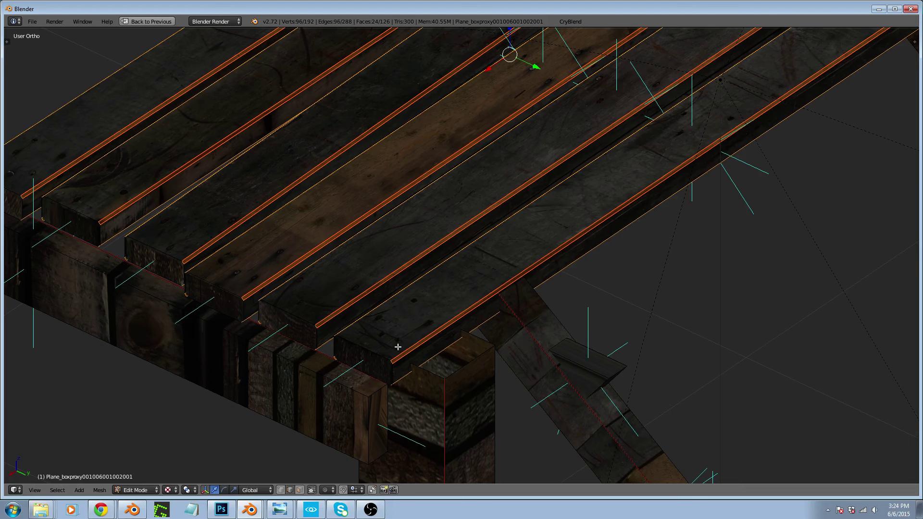
key(ctrl+z)
Bevel the original podium's selected plank edges with one segment and a tiny offset of about 0.0001, then leave edit mode
key(ctrl+b)
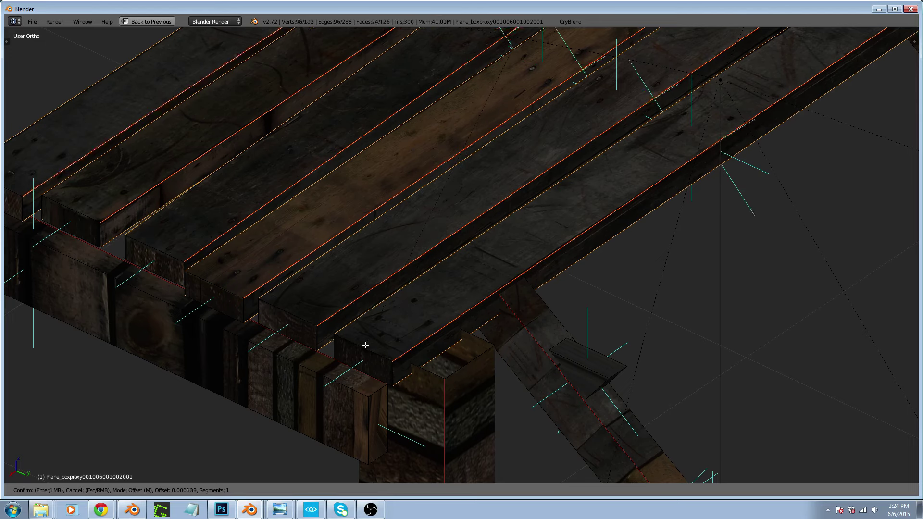
click(362, 346)
key(Tab)
scroll(348, 284, down, 5)
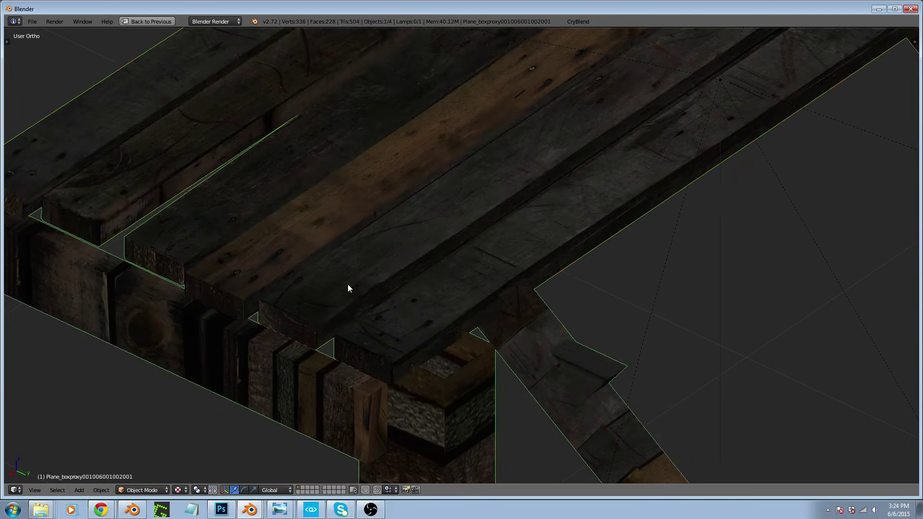
Inspect the wooden pallet's deck boards and supports from several sides in the CRYENGINE Sandbox scene, then return to Blender
middle_drag(367, 310, 476, 316)
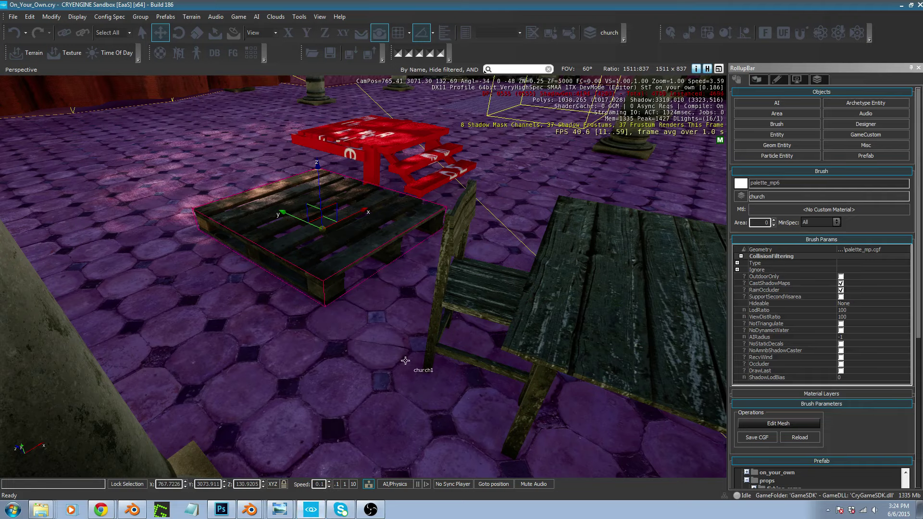
scroll(418, 368, up, 5)
right_drag(364, 277, 480, 274)
key(a)
scroll(363, 277, down, 3)
right_drag(363, 277, 433, 307)
key(a)
key(w)
right_drag(433, 274, 528, 322)
key(s)
right_drag(264, 235, 263, 191)
key(alt+Tab)
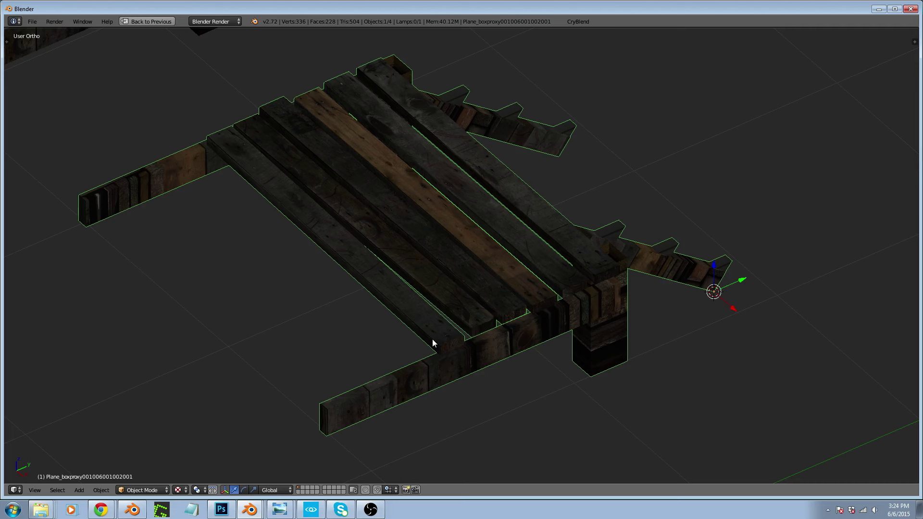
Reopen the original podium's mesh and select both long side support beams with all their linked geometry
key(Tab)
right_click(418, 370)
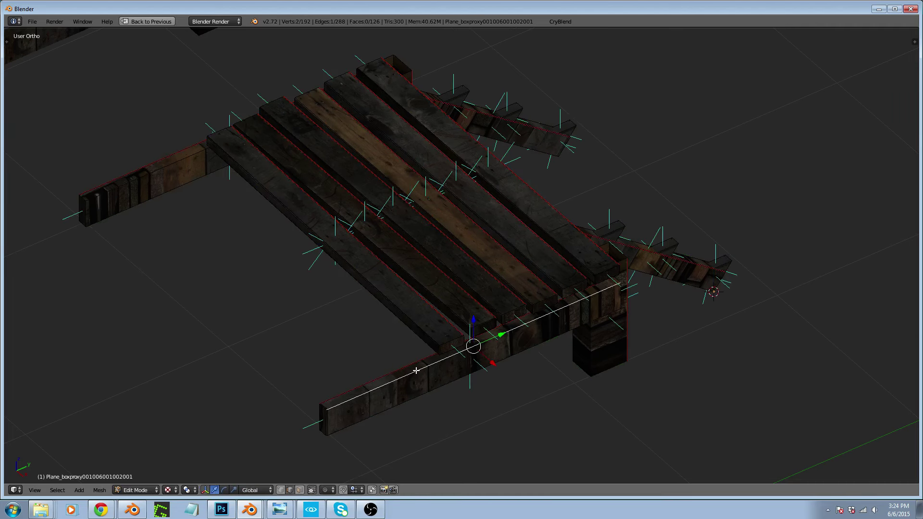
shift+right_click(127, 162)
key(ctrl+l)
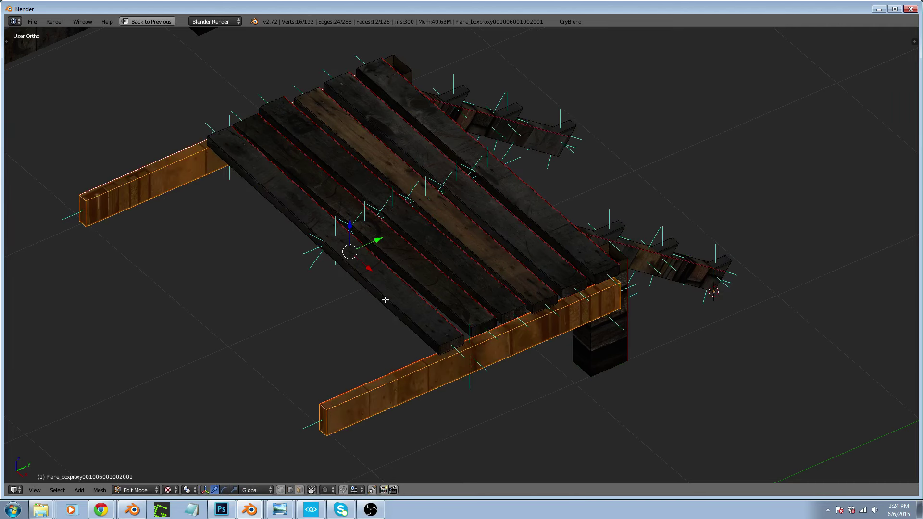
Check how the pallet's deck boards rest on its supports in CRYENGINE Sandbox, then return to Blender
key(alt+Tab)
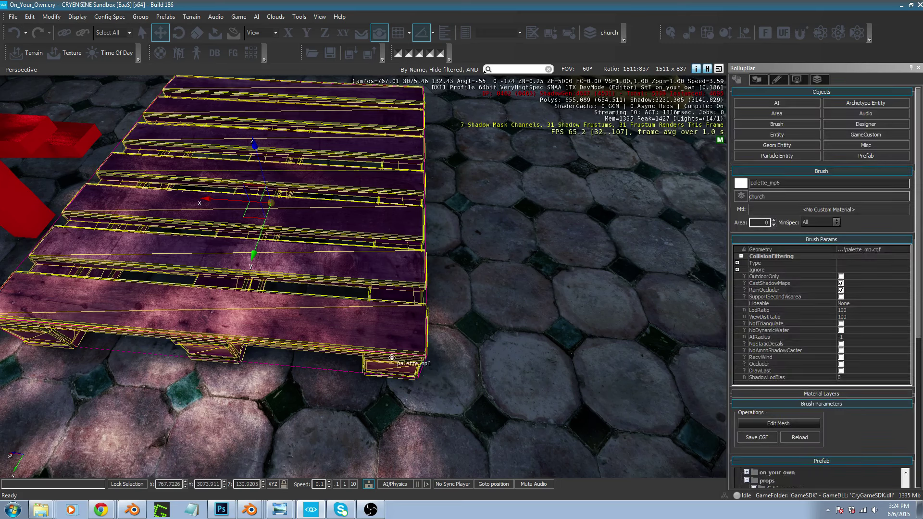
key(d)
right_drag(417, 328, 291, 295)
key(w)
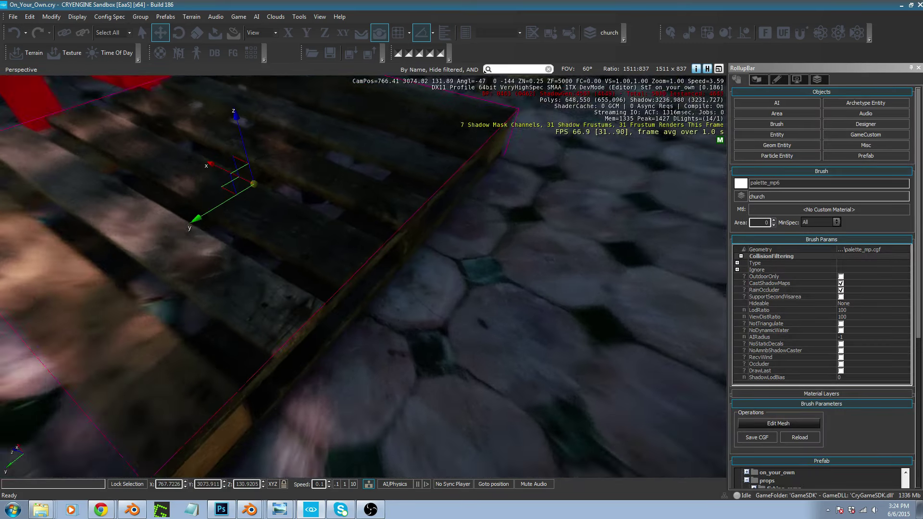
right_drag(356, 346, 330, 323)
key(alt+Tab)
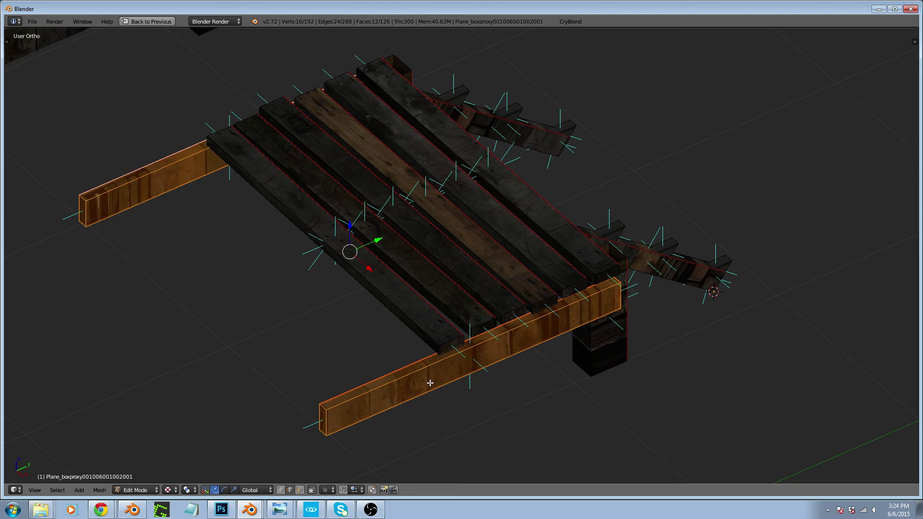
Delete the vertices of the two selected side beams and leave the original podium's edit mode
scroll(430, 383, down, 3)
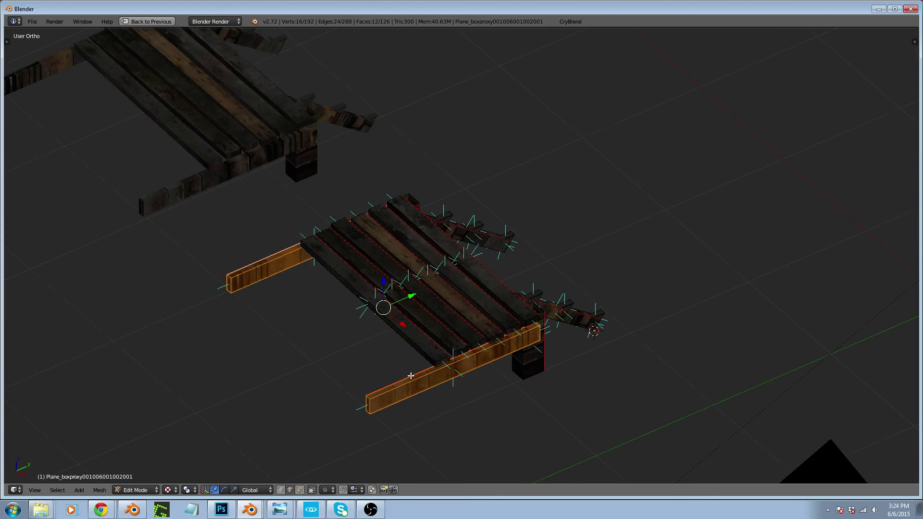
key(x)
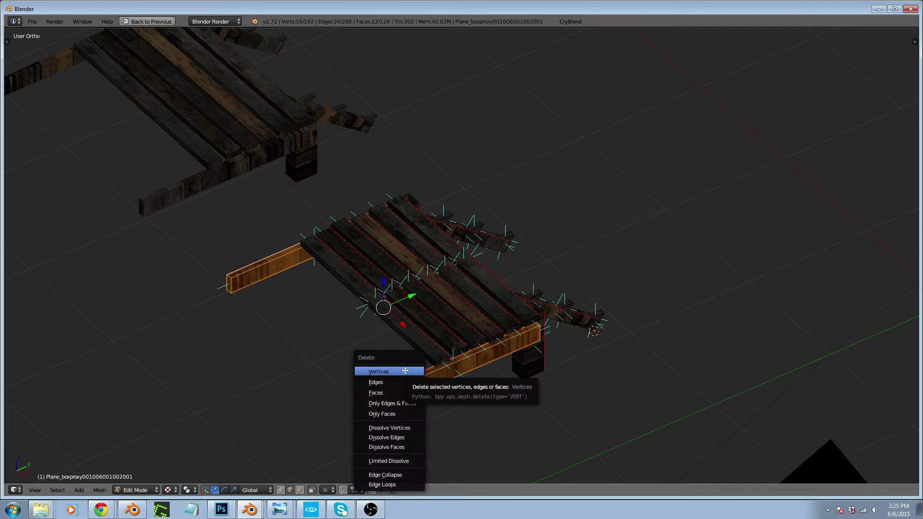
click(406, 370)
key(Tab)
In the unbeveled podium's mesh, duplicate three adjacent outer deck planks and move the copies along X onto the original podium's deck
right_click(180, 133)
key(Tab)
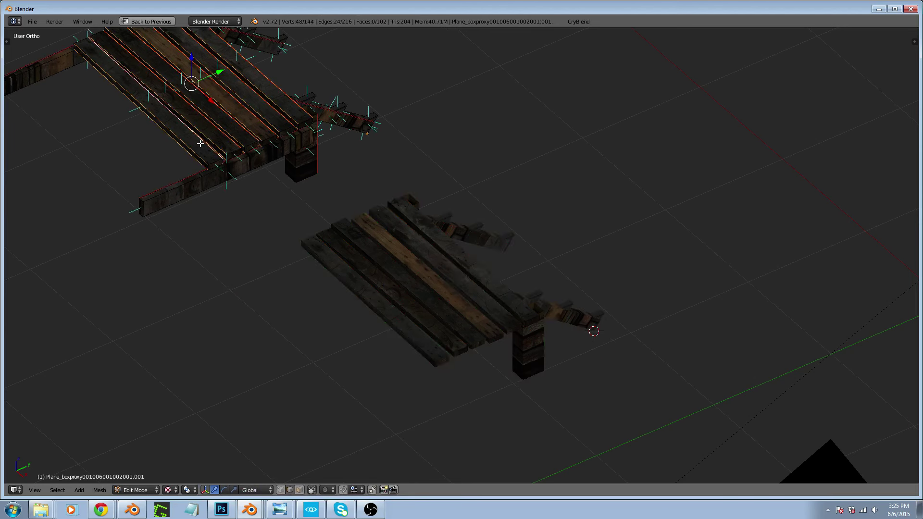
scroll(200, 143, up, 4)
right_click(247, 147)
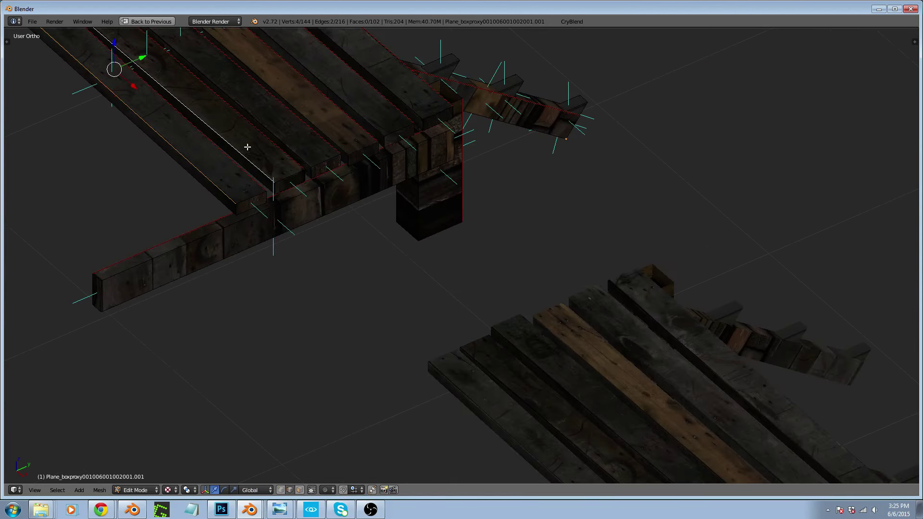
shift+right_click(284, 133)
key(ctrl+l)
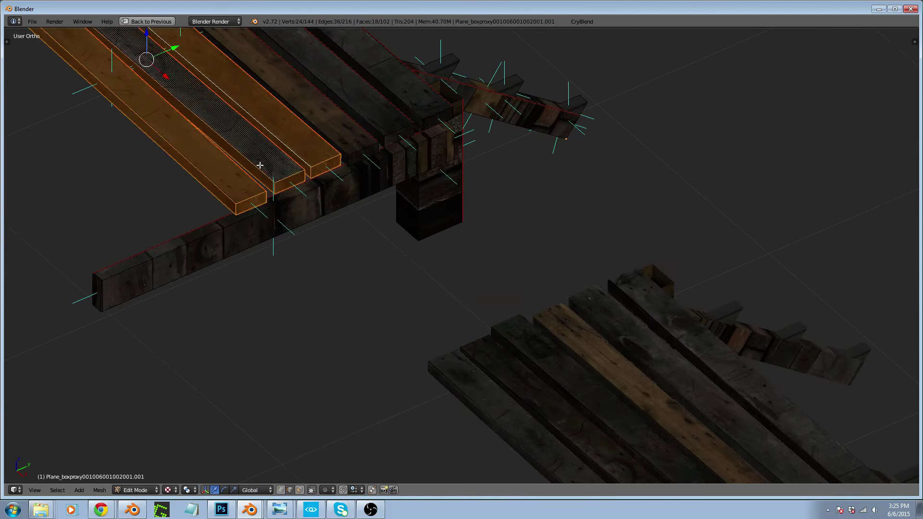
scroll(260, 160, down, 4)
key(shift+d)
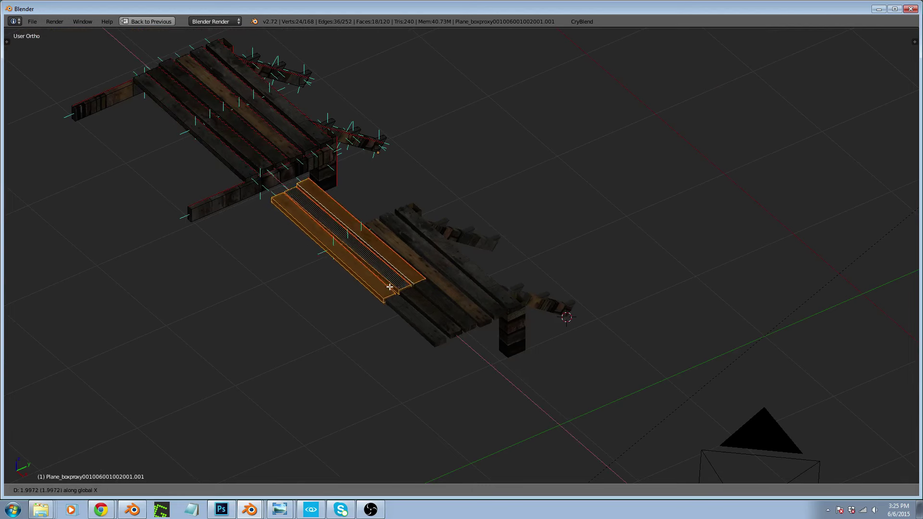
click(415, 309)
Separate the copied planks into their own object and join that object into the original podium
key(a)
key(Tab)
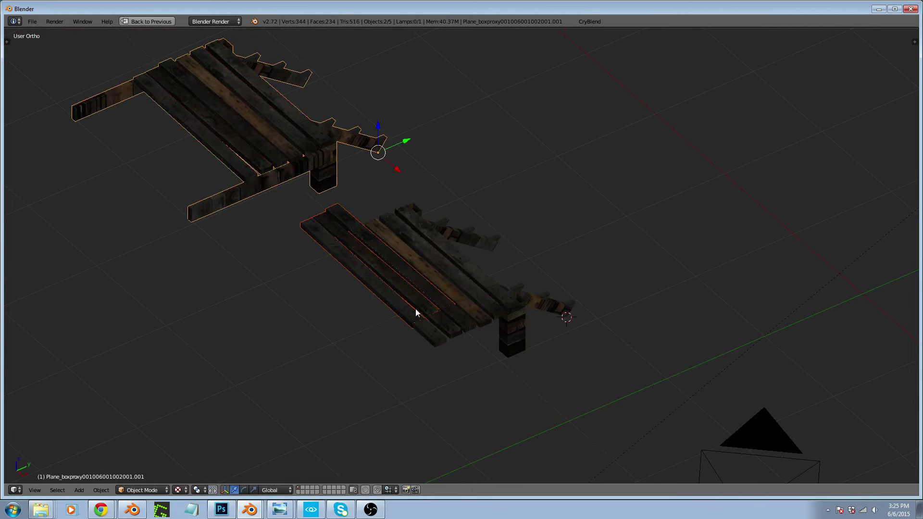
right_click(409, 314)
right_click(379, 266)
shift+right_click(485, 313)
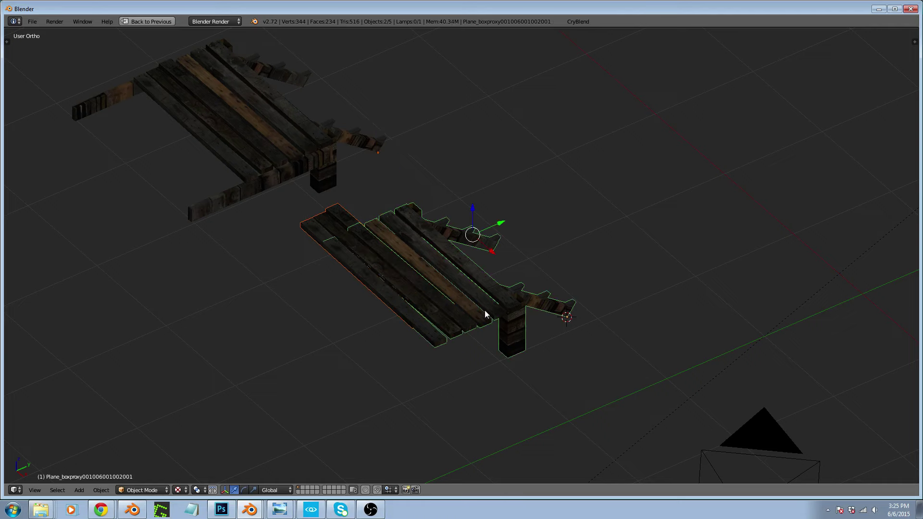
key(ctrl+j)
In the joined podium's mesh, select the outermost copied plank with its linked geometry and rotate it 90° about Z
key(Tab)
right_click(335, 250)
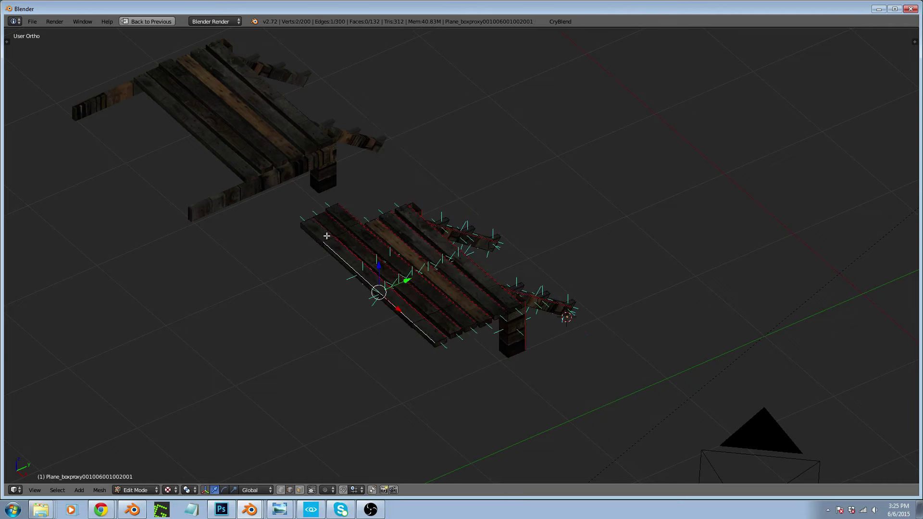
key(ctrl+l)
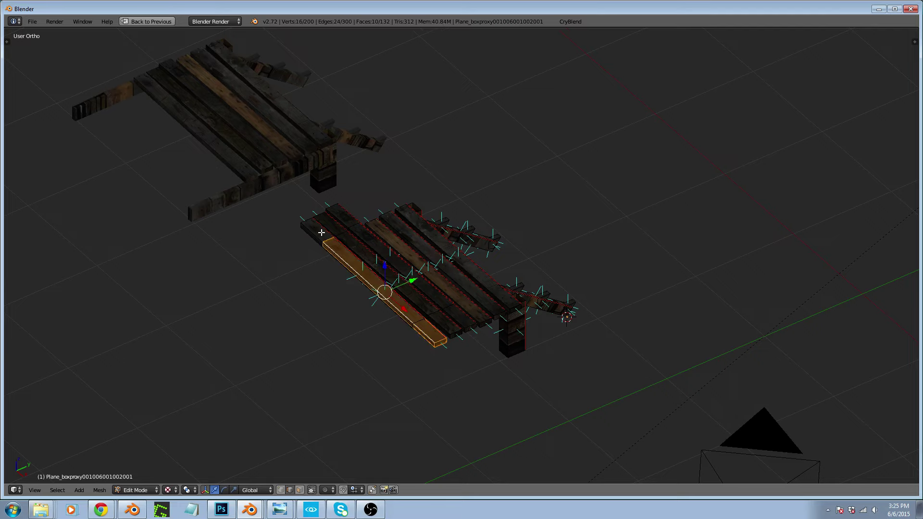
right_click(305, 224)
key(ctrl+l)
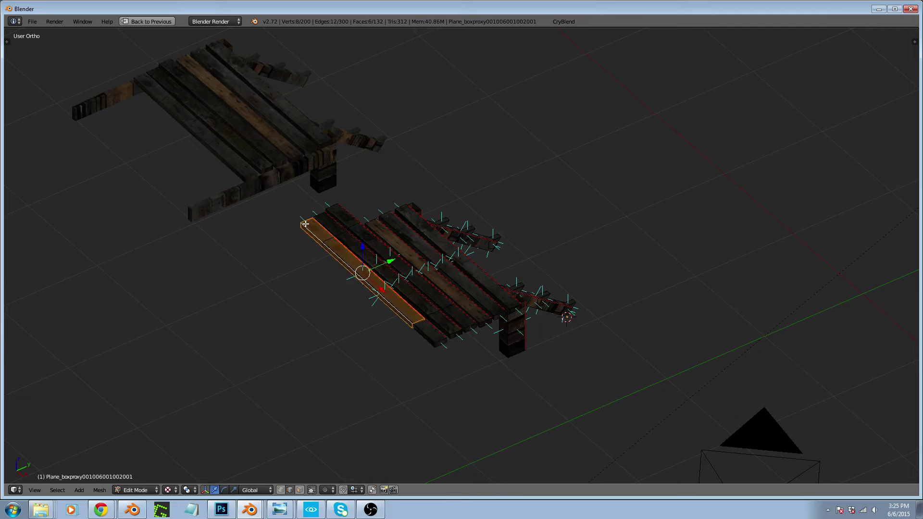
text(rz90)
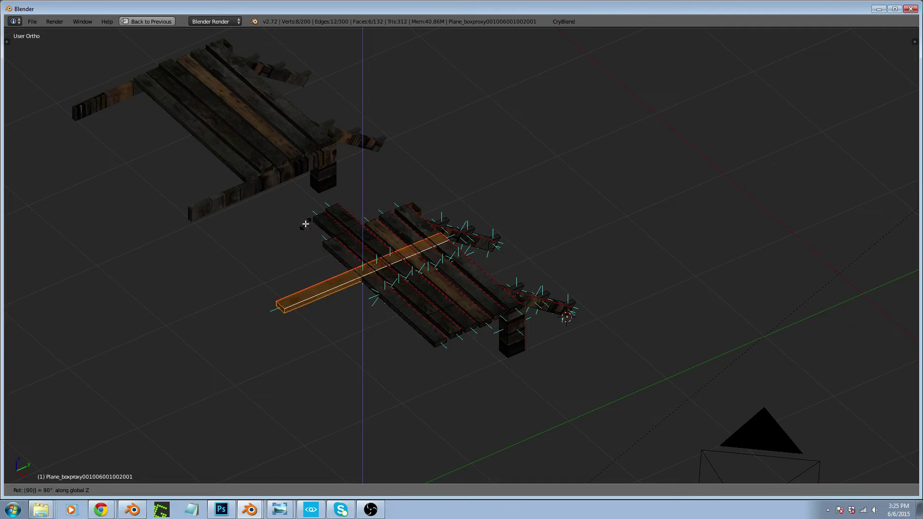
key(Return)
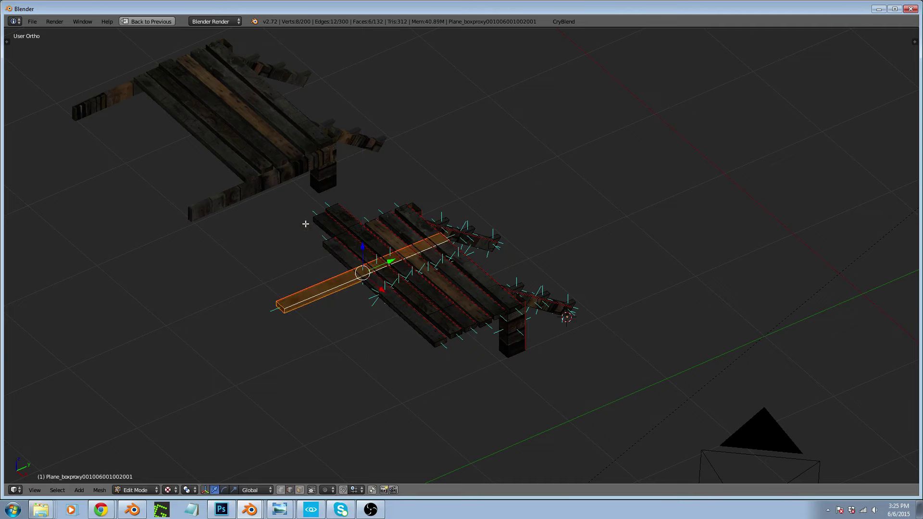
In the right orthographic view, lower the rotated plank along Z until it sits just beneath the deck planks
key(KP_3)
scroll(472, 333, up, 3)
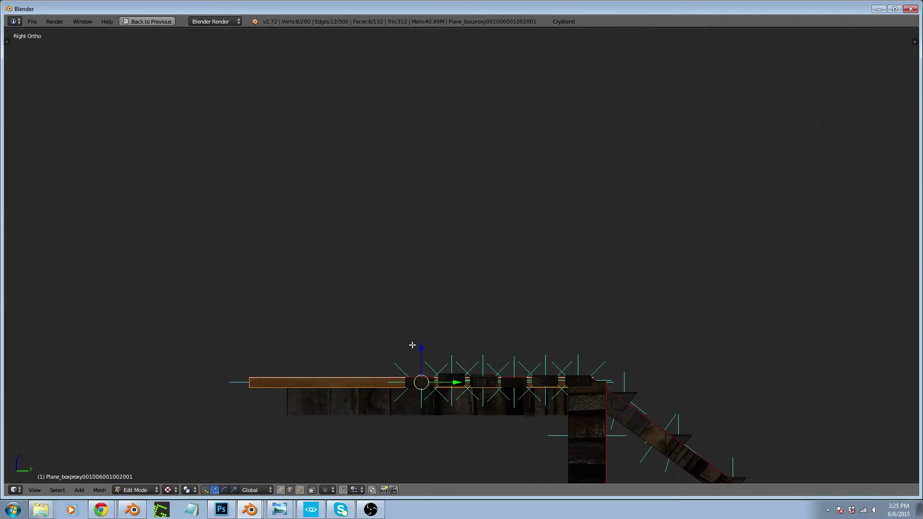
key(g)
key(z)
click(423, 356)
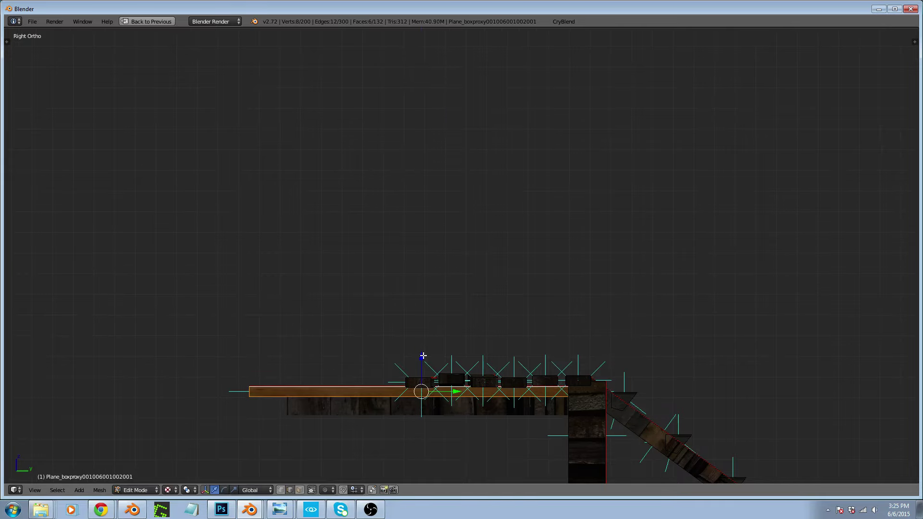
Shift the rotated cross plank slightly along X to centre it beneath the deck
middle_drag(423, 356, 507, 420)
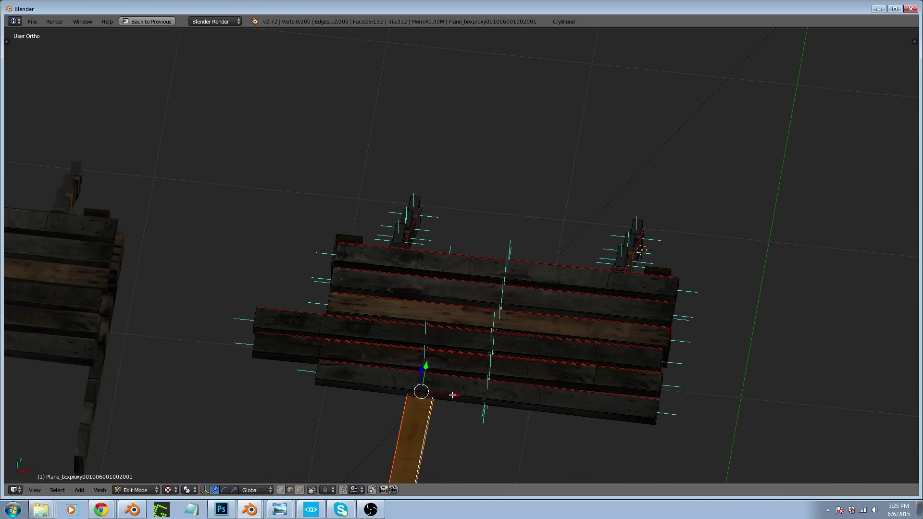
middle_drag(453, 395, 524, 415)
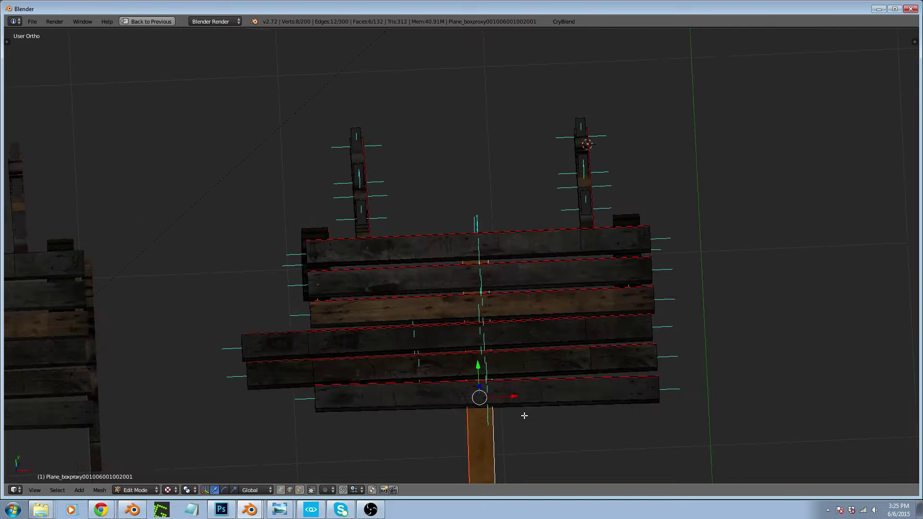
scroll(524, 415, up, 10)
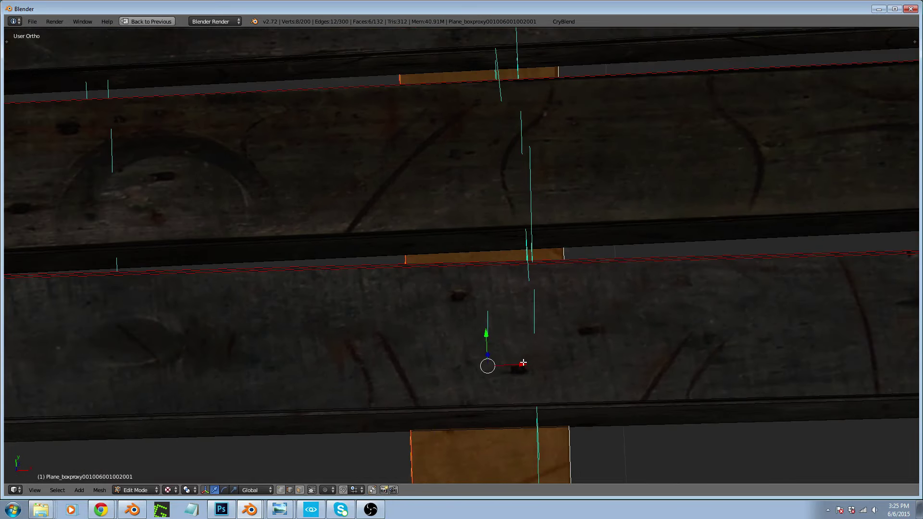
drag(523, 363, 555, 357)
Select the two remaining copied planks that overhang the deck and rotate them 90° about Z
scroll(553, 358, down, 6)
scroll(371, 344, down, 4)
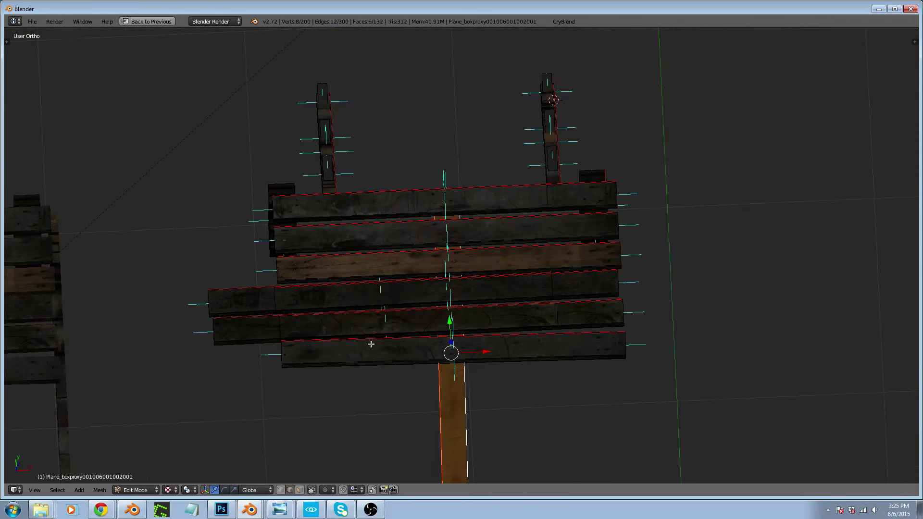
right_click(245, 336)
key(ctrl+l)
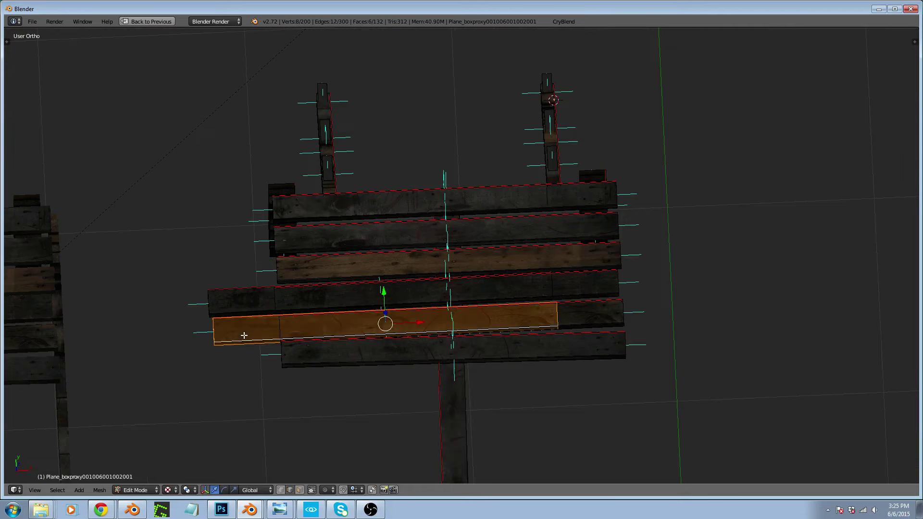
shift+right_click(244, 313)
key(ctrl+l)
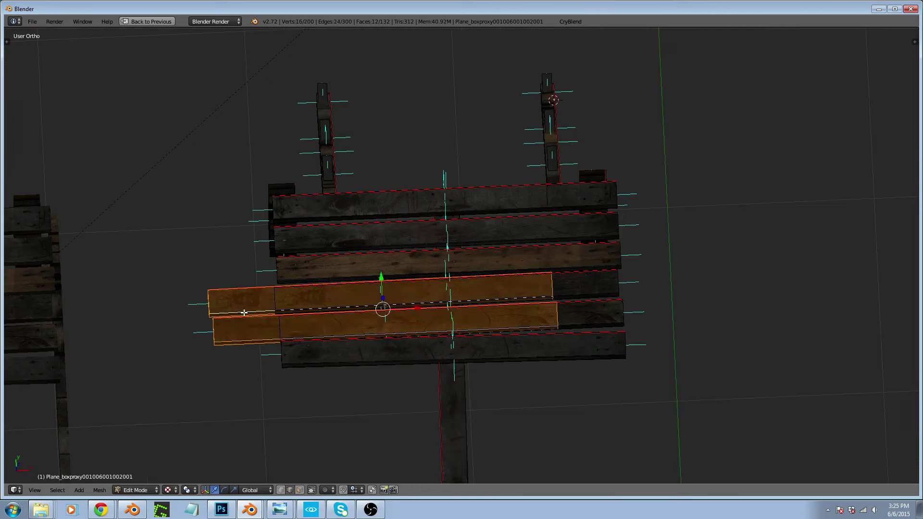
text(rz)
text(90)
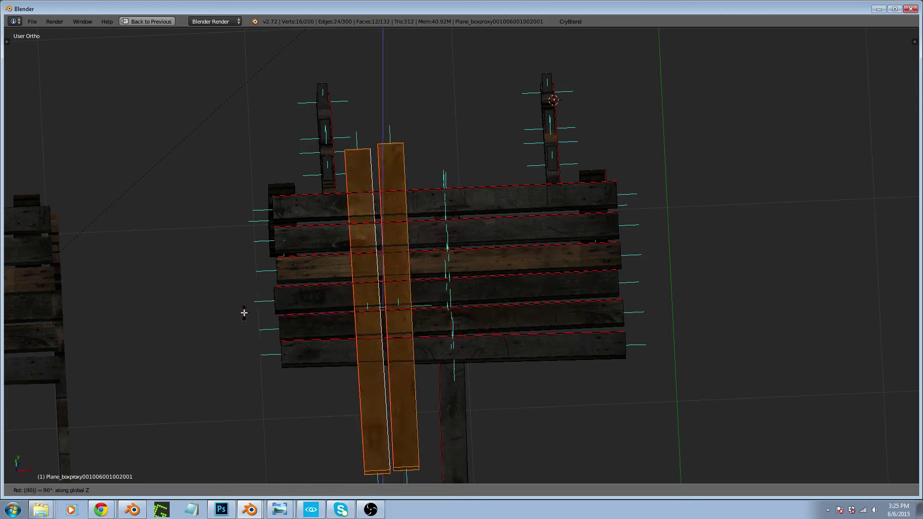
key(Return)
In the right orthographic view, lower the two newly rotated planks along Z to sit beneath the deck planks
key(KP_3)
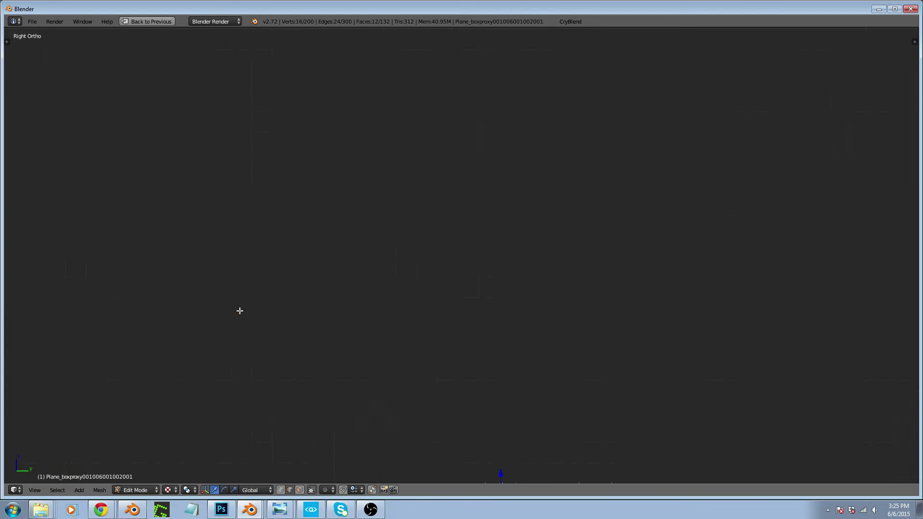
scroll(246, 288, down, 7)
scroll(279, 371, up, 6)
scroll(317, 292, up, 2)
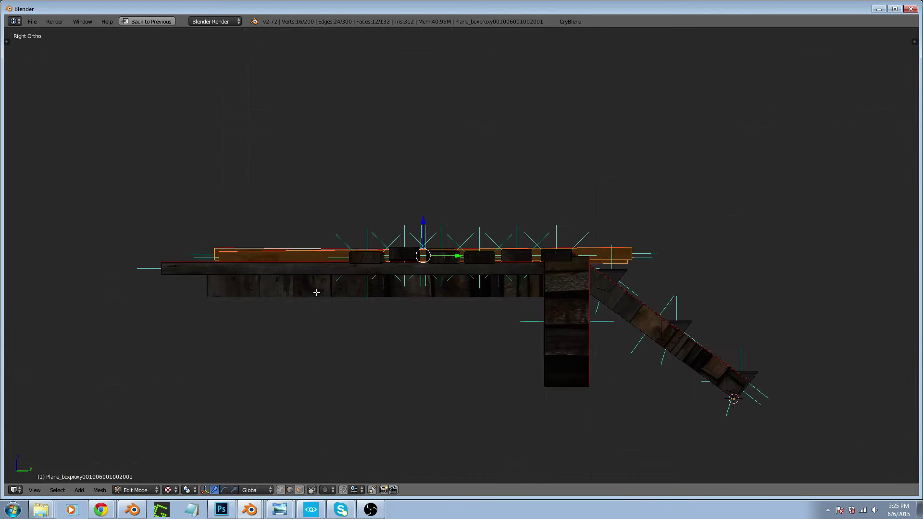
key(g)
key(z)
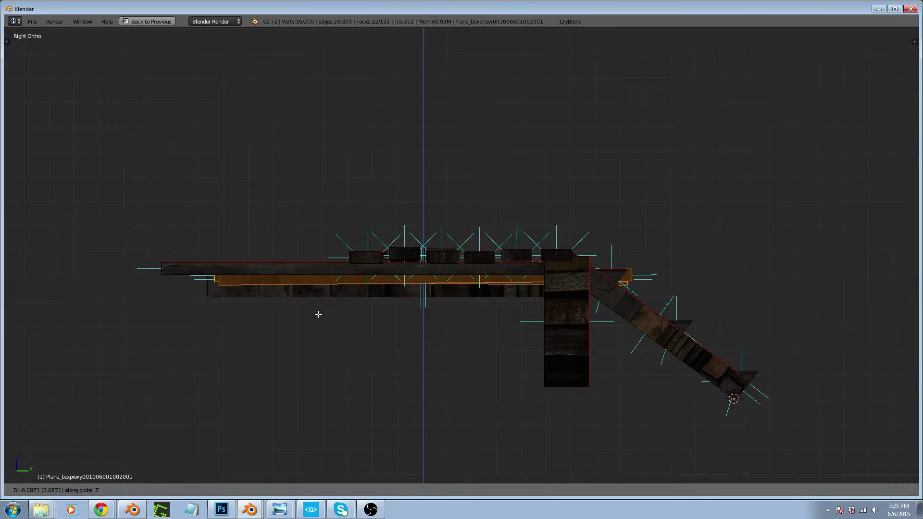
click(320, 306)
Move the two lowered cross planks along X to opposite ends of the deck, shifting the second one about 1.07
middle_drag(320, 306, 456, 347)
right_click(419, 365)
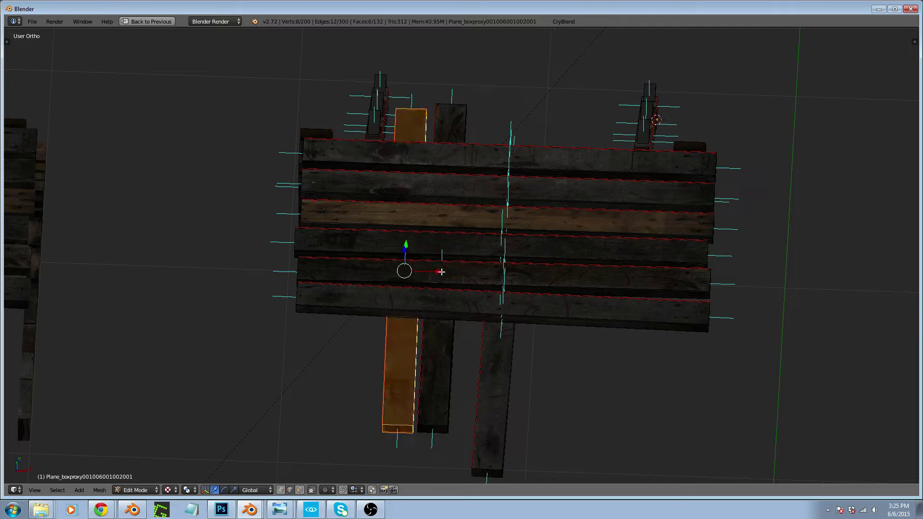
drag(441, 272, 350, 268)
right_click(456, 352)
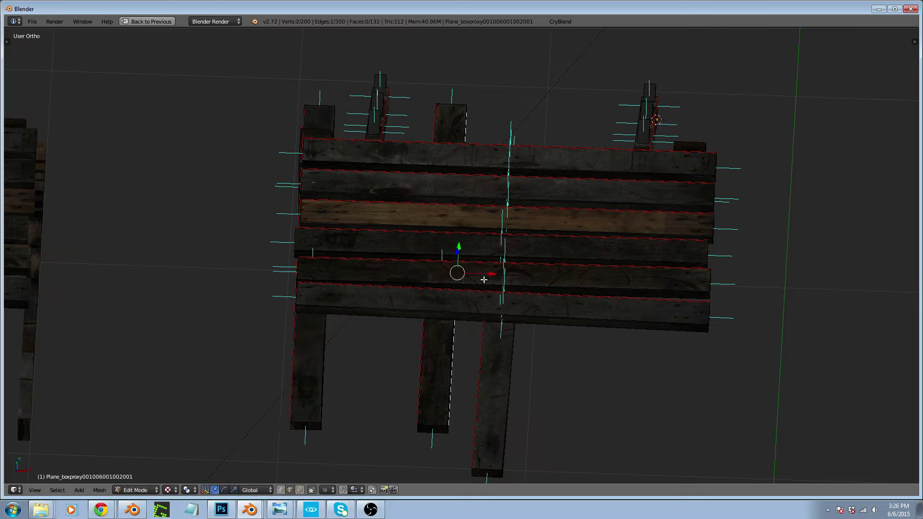
key(ctrl+l)
drag(488, 273, 741, 288)
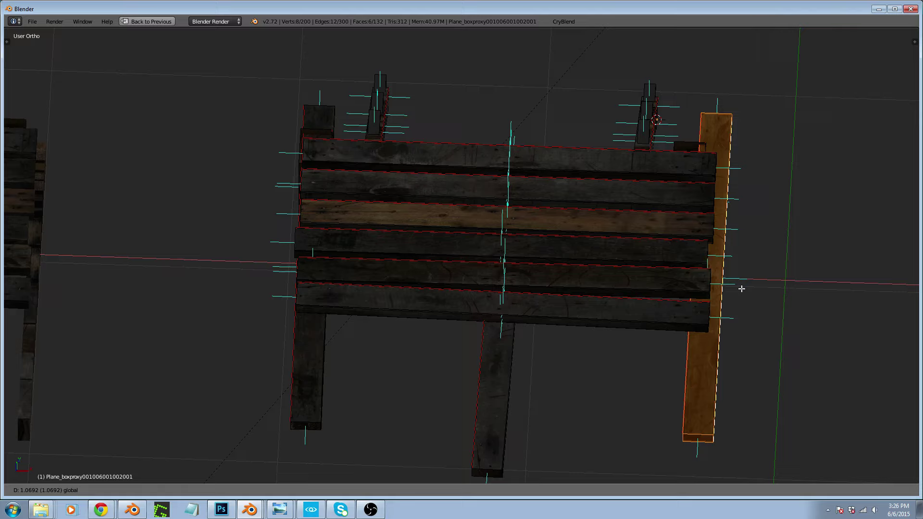
Finish moving the end cross plank along X to about 1.0 so it sits beneath the deck's edge
drag(741, 288, 725, 287)
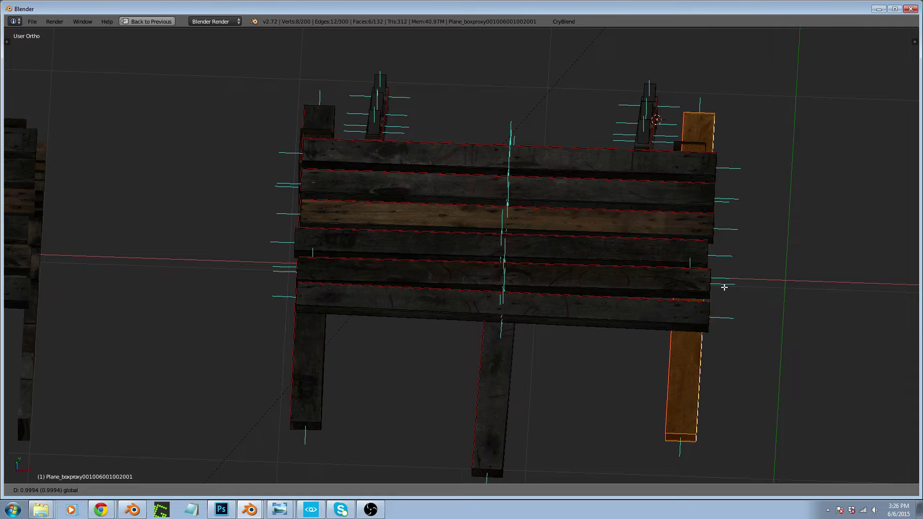
click(725, 287)
middle_drag(592, 293, 591, 305)
key(KP_7)
scroll(591, 306, down, 2)
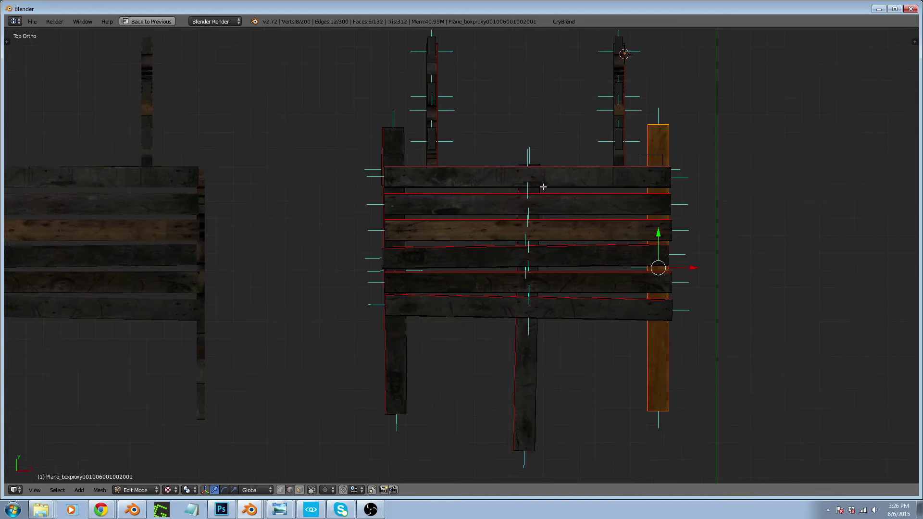
middle_drag(588, 190, 538, 320)
right_click(538, 319)
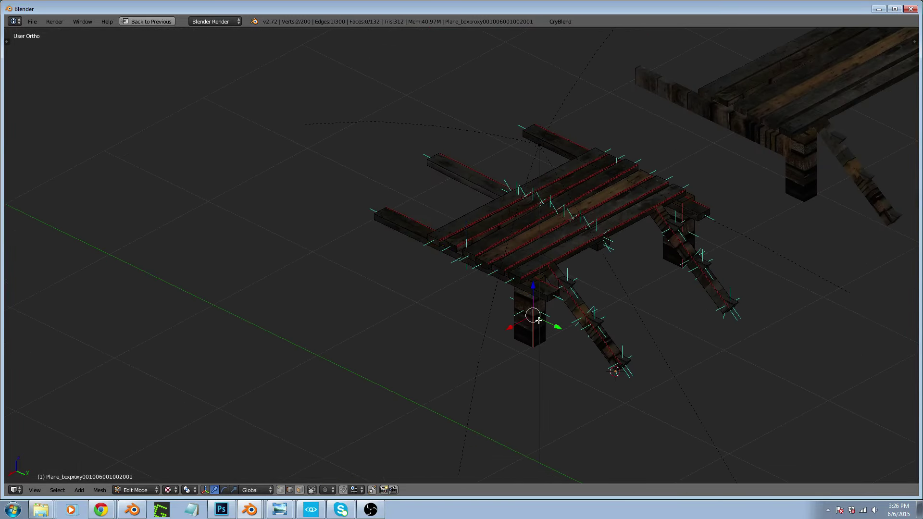
shift+right_click(670, 243)
key(ctrl+l)
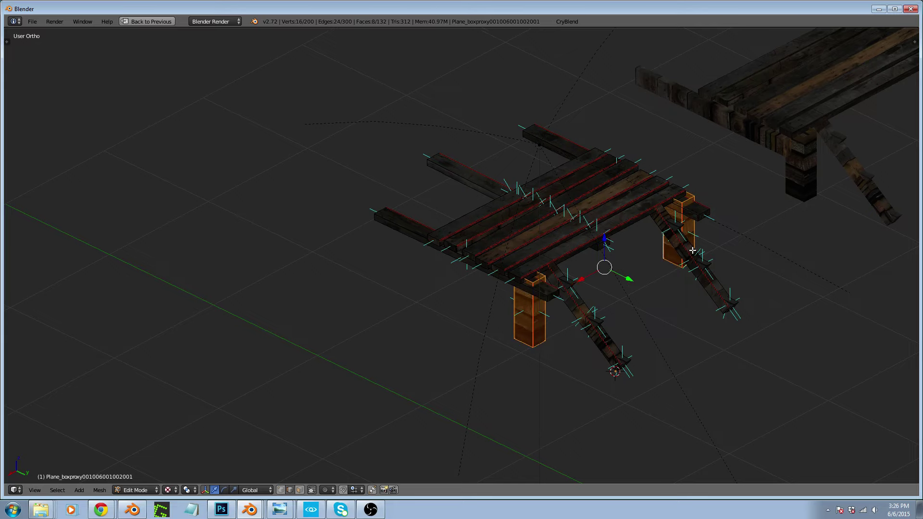
key(Tab)
key(Tab)
middle_drag(511, 256, 539, 272)
Select the two deck planks farthest from the slanted braces and shift them along Y towards the neighbouring plank
right_click(464, 239)
key(KP_7)
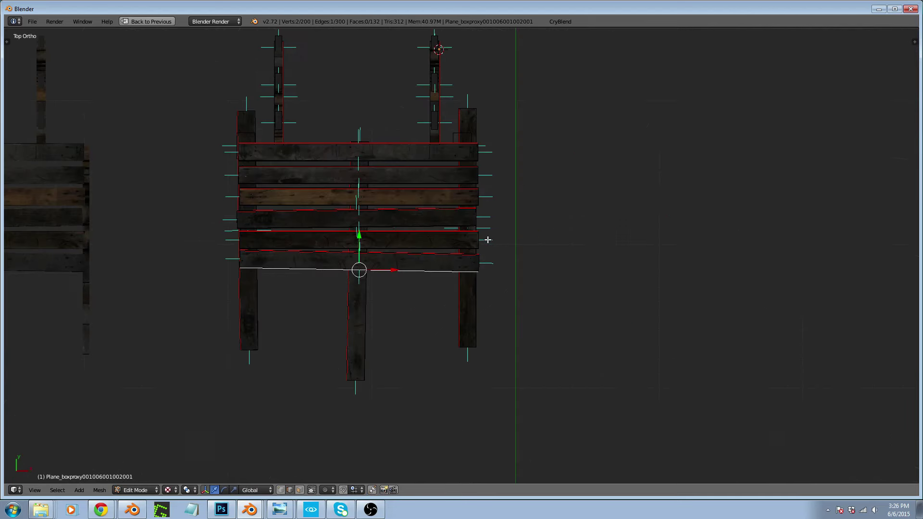
scroll(452, 211, up, 5)
shift+right_click(395, 254)
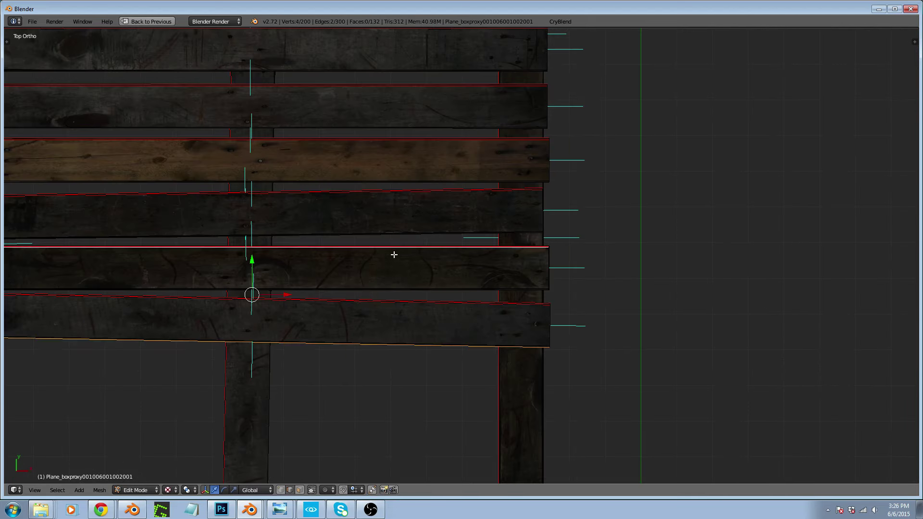
right_click(379, 298)
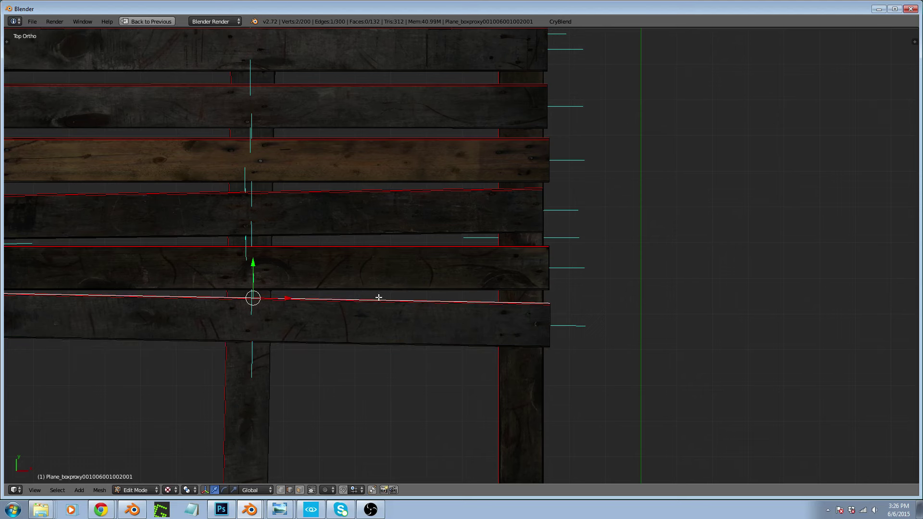
scroll(409, 313, down, 2)
scroll(290, 294, up, 3)
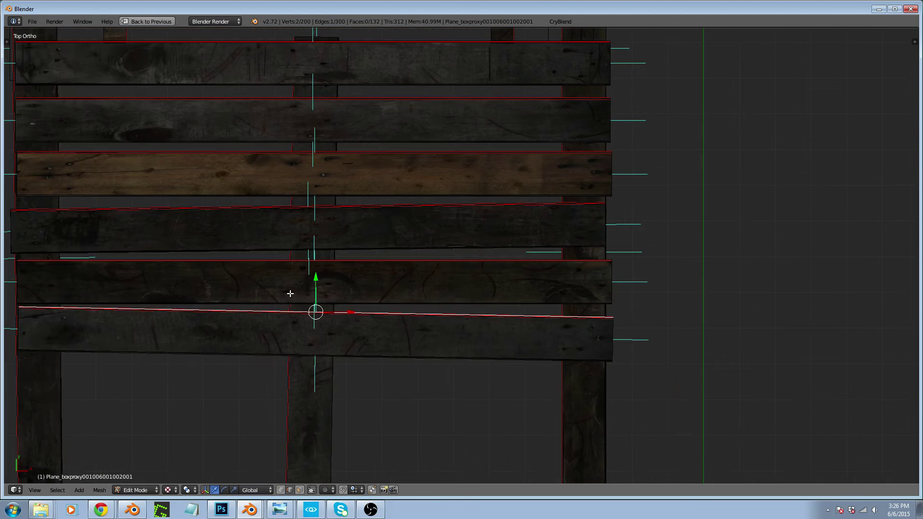
shift+right_click(344, 304)
key(ctrl+l)
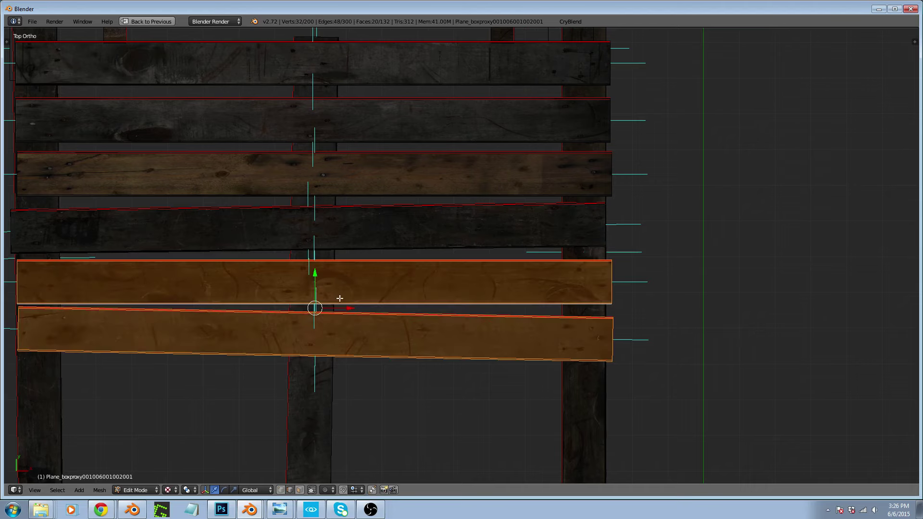
key(g)
click(316, 272)
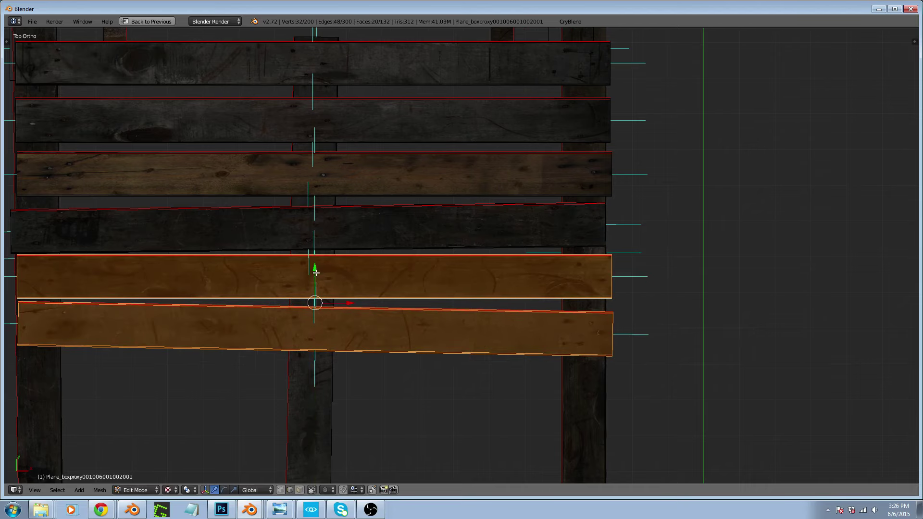
Add the slightly crooked fourth deck plank to the selection and shift all three planks along Y to narrow the gap
shift+right_click(339, 246)
key(ctrl+l)
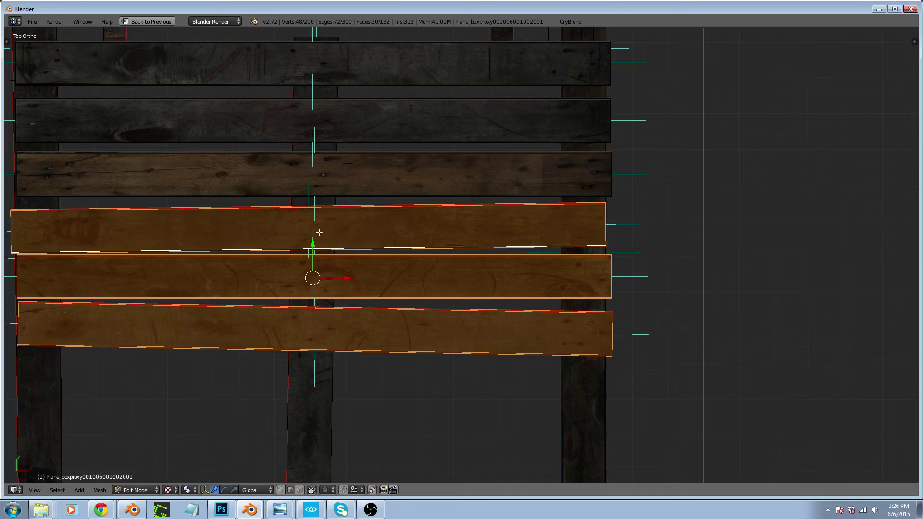
key(g)
click(314, 239)
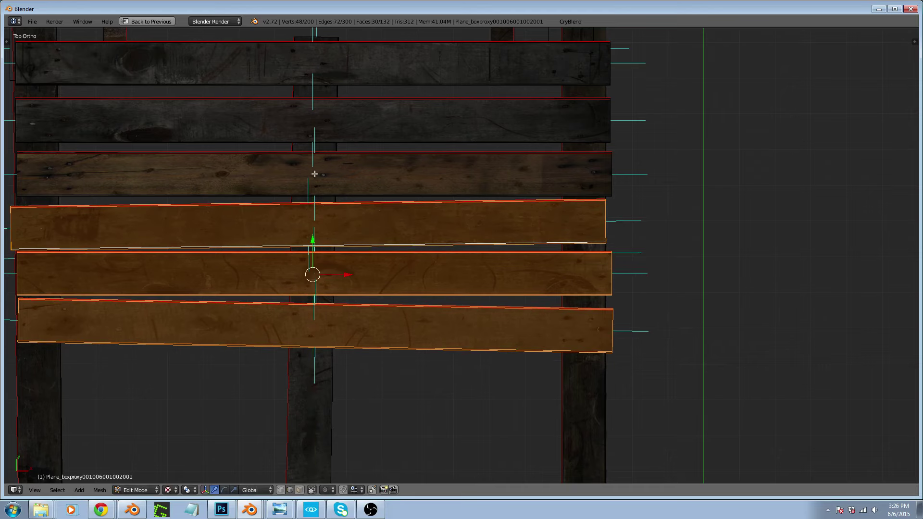
Add the light brown plank to the selection and shift the four planks about 0.02 along Y
shift+right_click(318, 154)
key(ctrl+l)
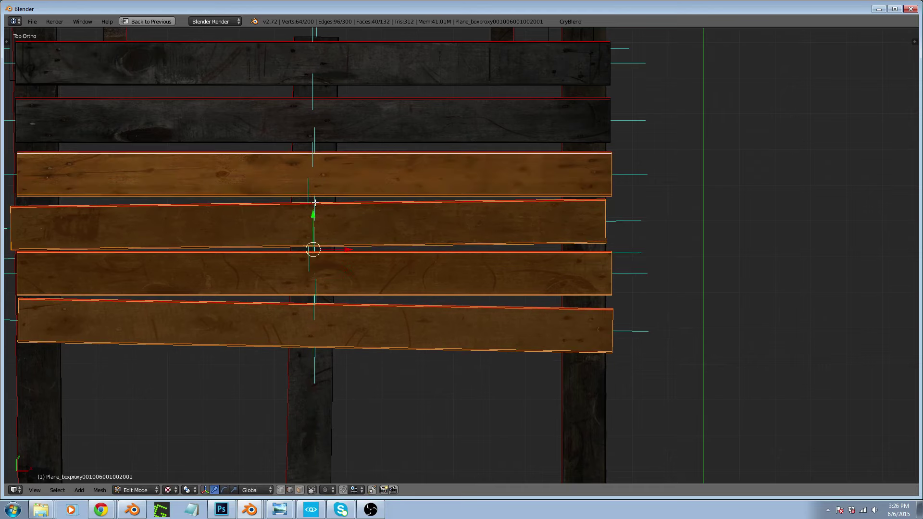
key(g)
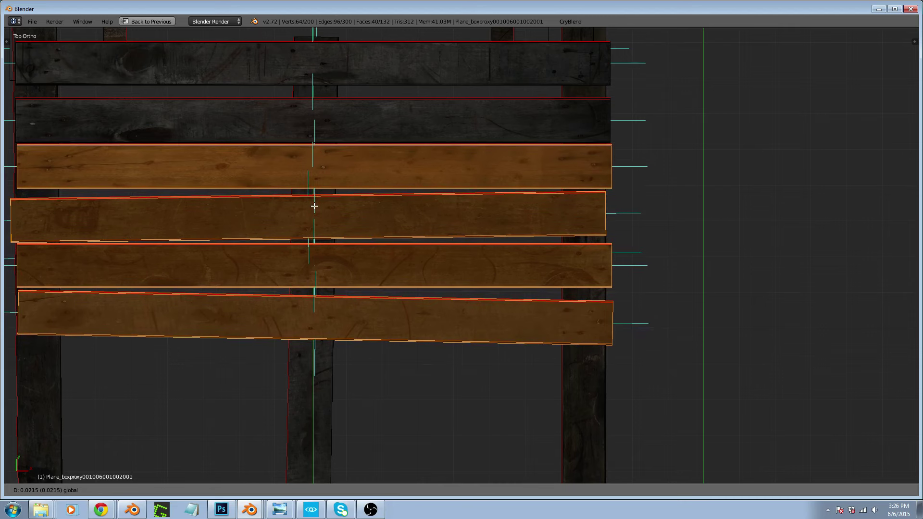
click(314, 206)
Add the second deck plank to the selection and shift the five planks about 0.027 along Y towards the first plank
shift+right_click(327, 139)
key(ctrl+l)
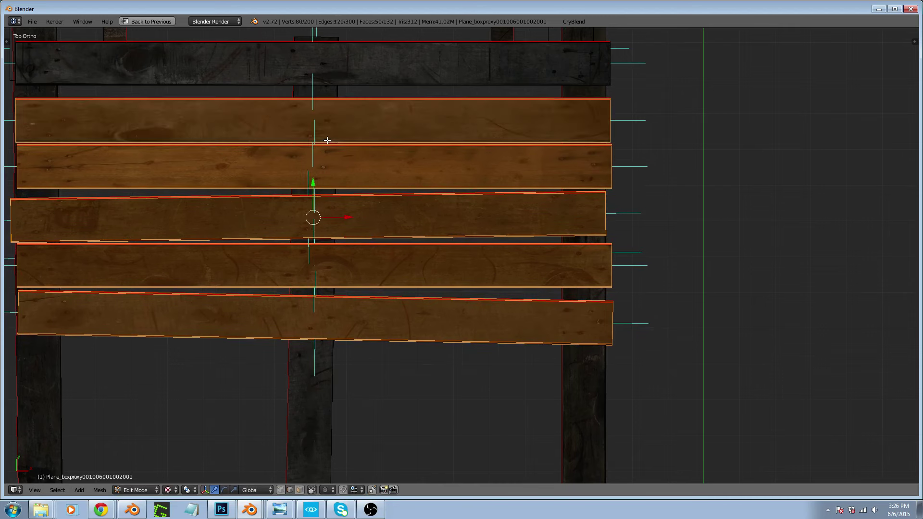
key(g)
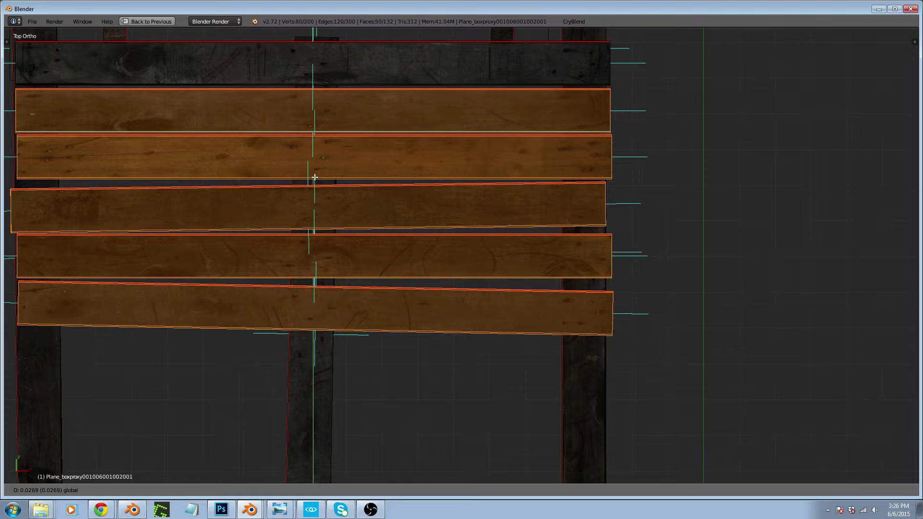
click(314, 177)
scroll(315, 153, down, 5)
middle_drag(348, 183, 209, 117)
scroll(259, 173, up, 2)
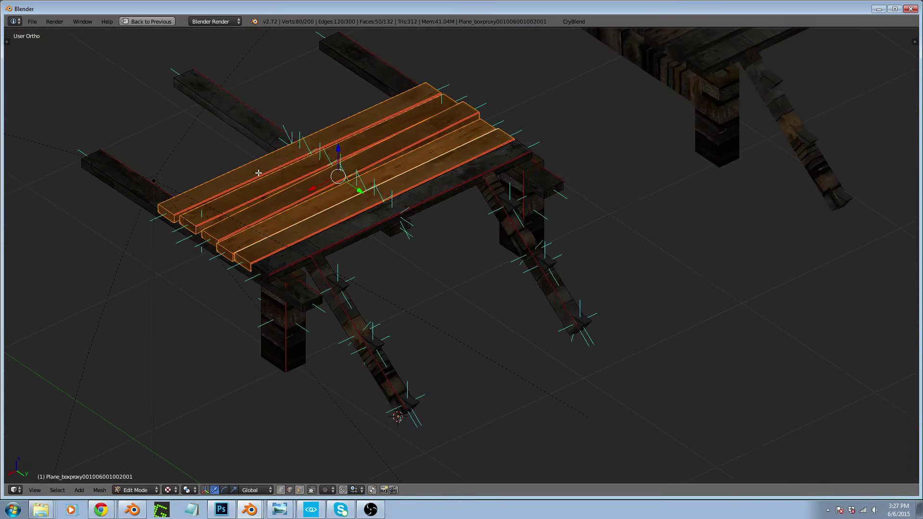
Select the first, third and fifth deck planks and move them along X until their ends meet the middle cross plank
key(KP_7)
scroll(293, 155, down, 4)
scroll(374, 254, up, 4)
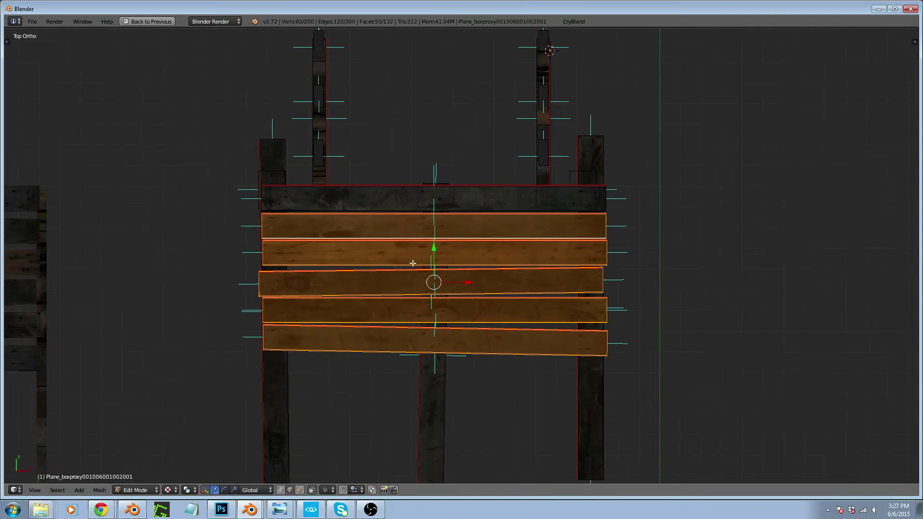
right_click(425, 264)
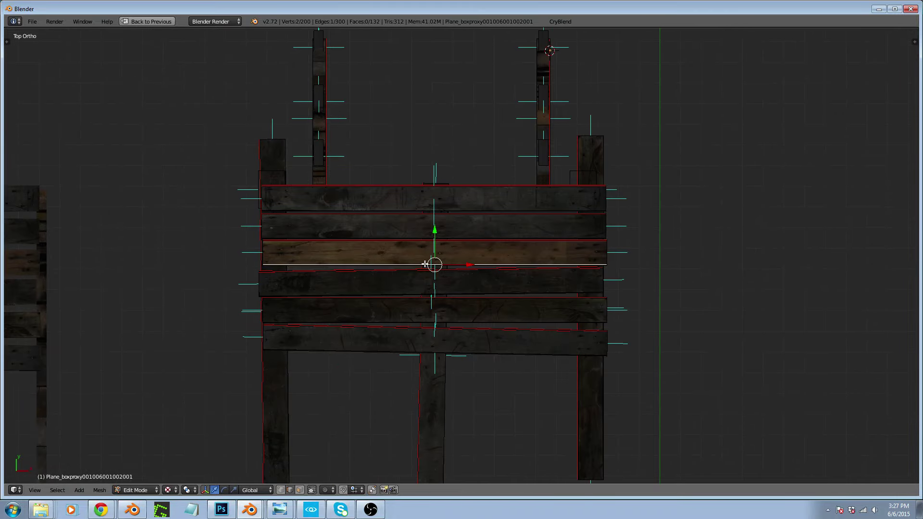
shift+right_click(435, 321)
shift+right_click(434, 186)
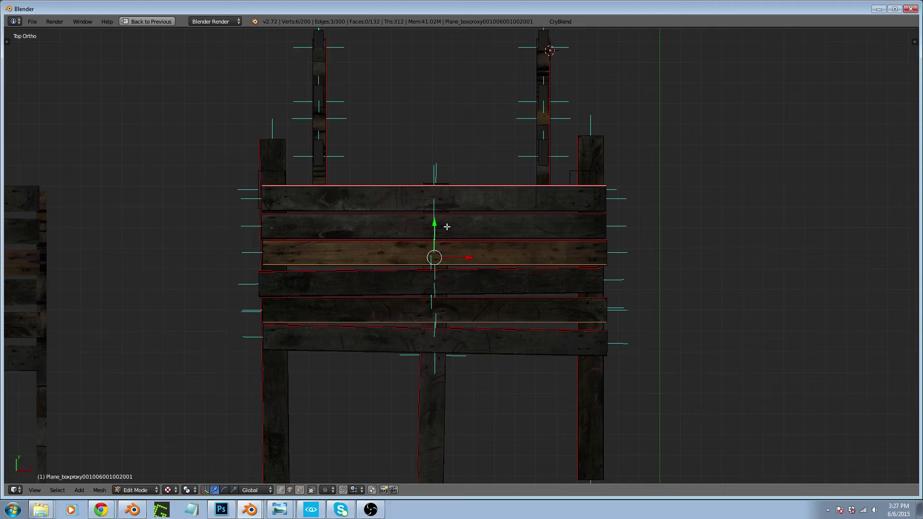
key(ctrl+l)
drag(465, 256, 626, 258)
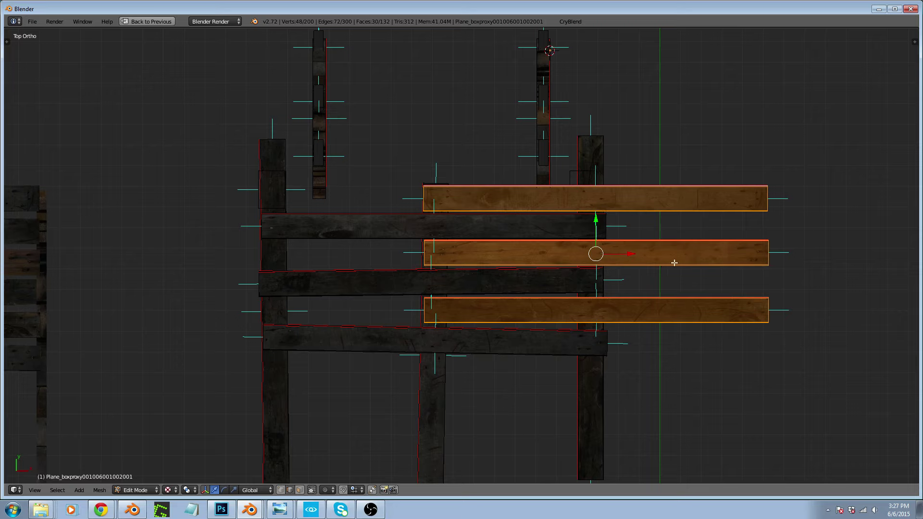
Duplicate the three offset planks and place the copies about -1.67 along X, end to end with the originals
key(shift+d)
key(x)
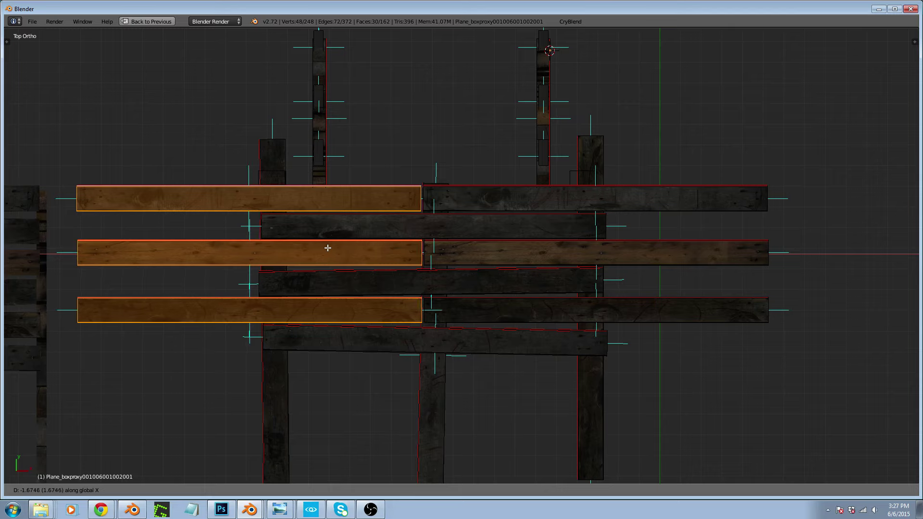
click(327, 248)
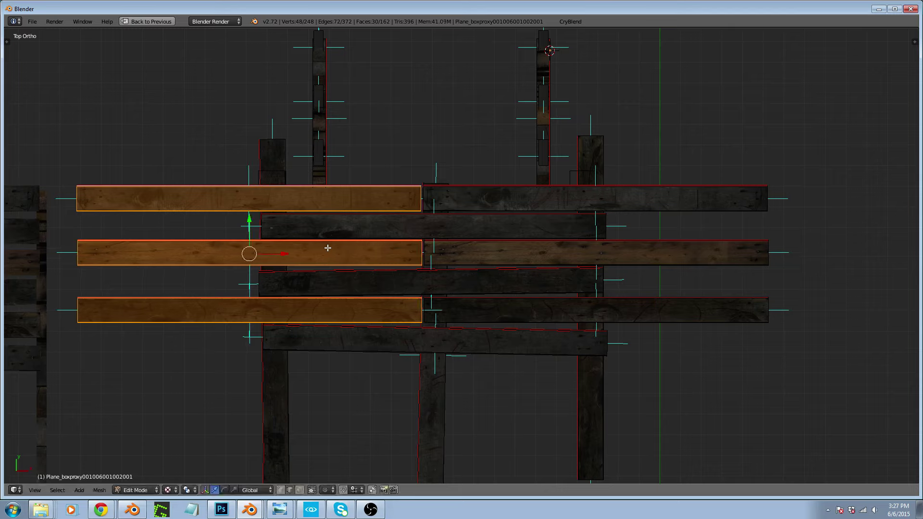
Select the whole middle cross plank and duplicate it along the negative X direction
right_click(427, 398)
key(l)
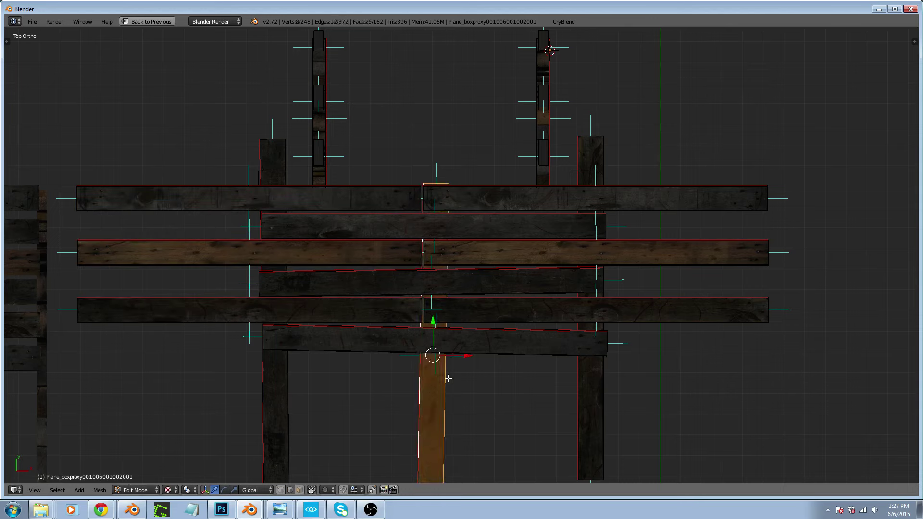
key(shift+d)
key(x)
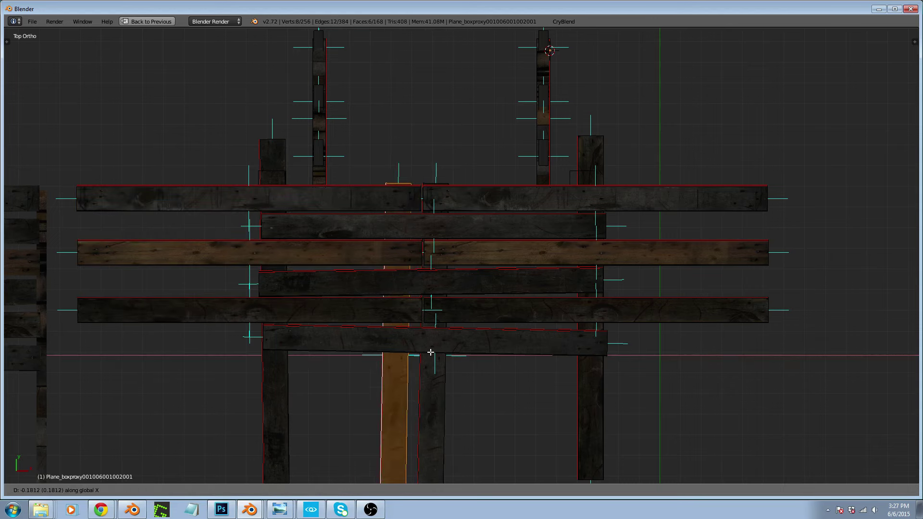
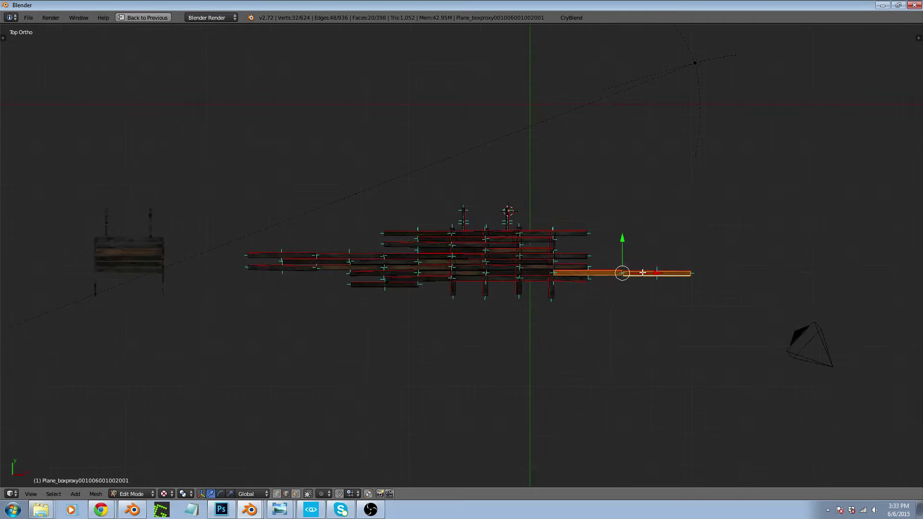
Duplicate the selected two-plank run and place it about -6.81 in X and 0.86 in Y, extending the second deck row
scroll(663, 259, up, 4)
scroll(501, 273, up, 1)
scroll(522, 281, down, 3)
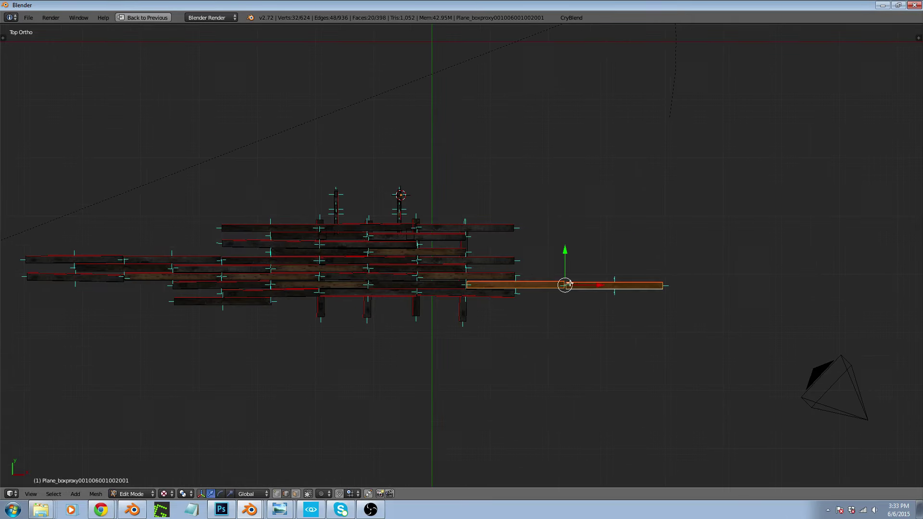
key(shift+d)
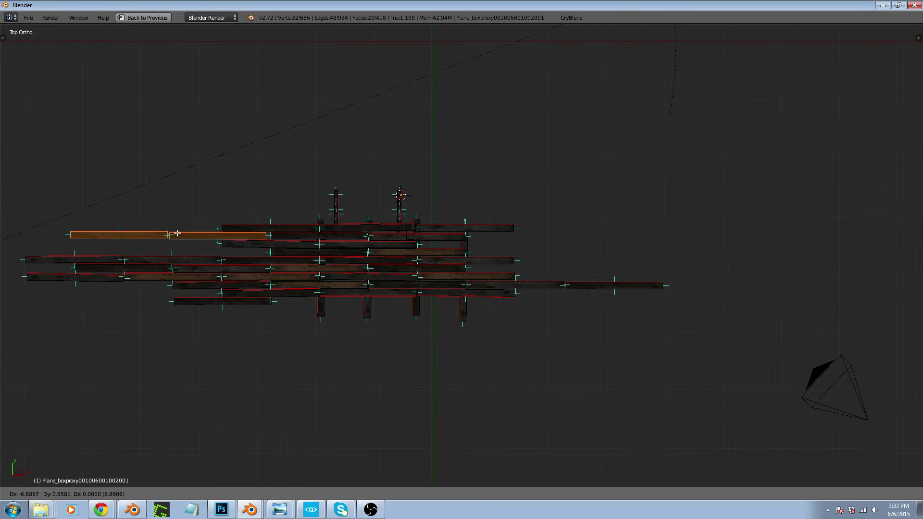
click(178, 233)
Duplicate the dark and light brown plank pair from the seventh row about 2.56 in X and 0.63 in Y, extending the second row
scroll(200, 226, up, 10)
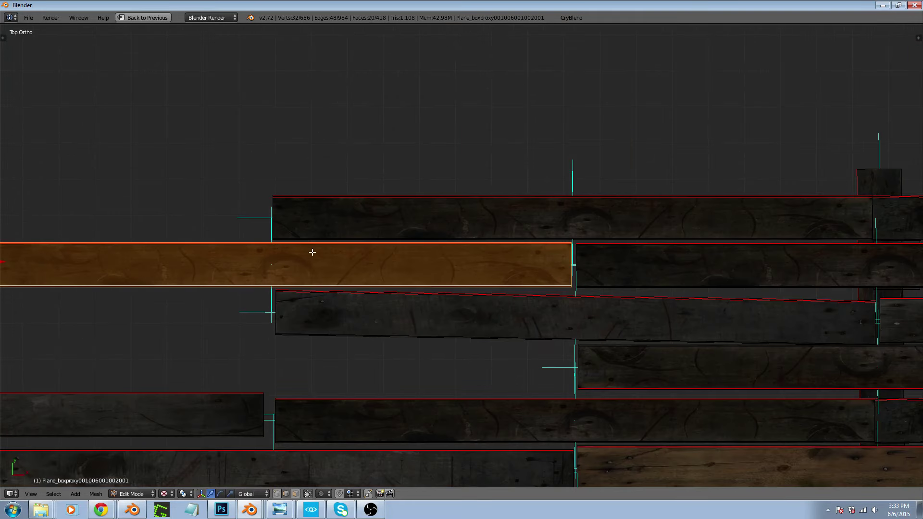
scroll(312, 252, down, 10)
scroll(439, 295, up, 5)
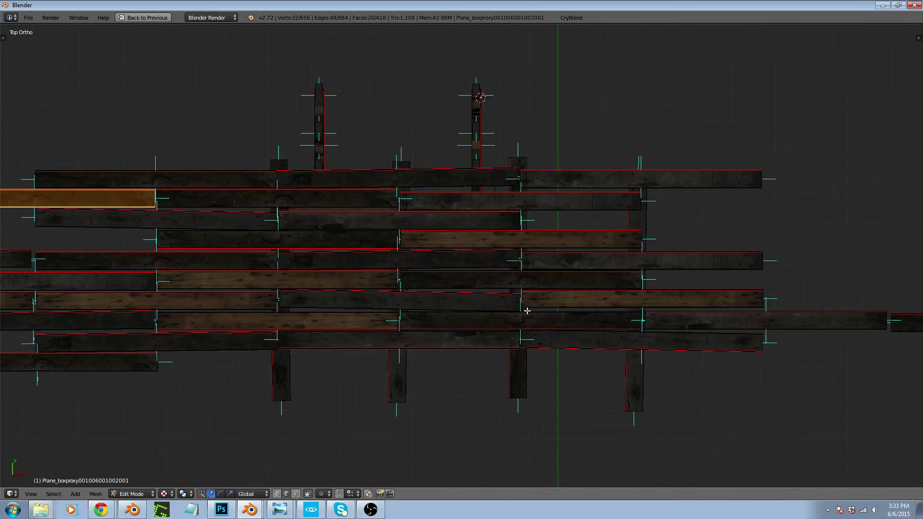
right_click(540, 324)
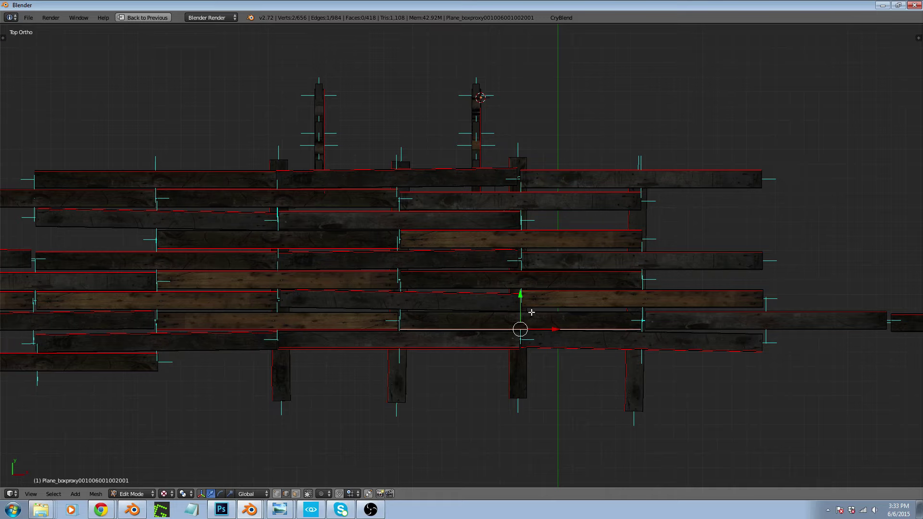
right_click(577, 308)
shift+right_click(401, 306)
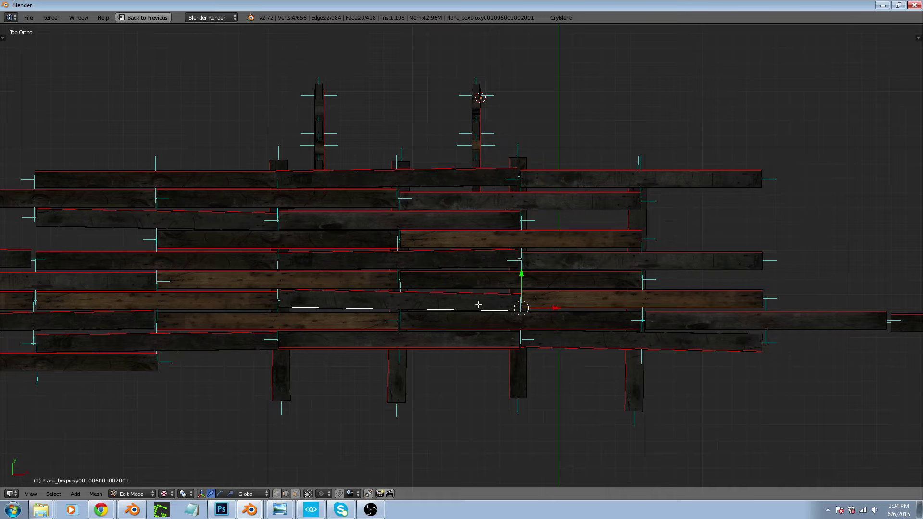
key(ctrl+l)
scroll(597, 332, down, 4)
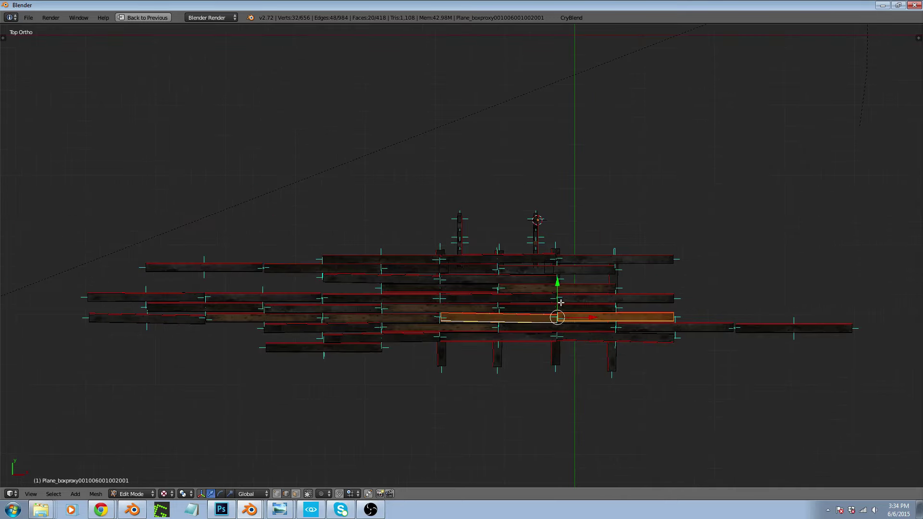
key(shift+d)
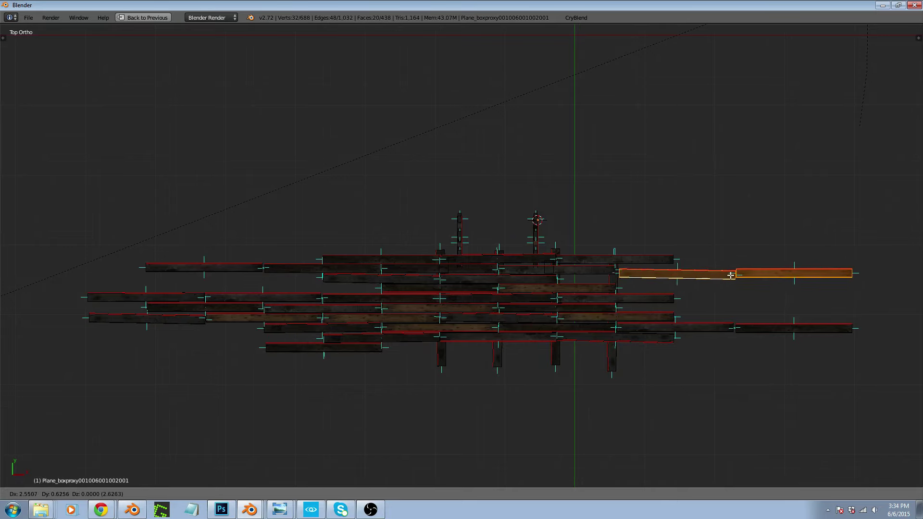
click(728, 272)
Select the whole dark plank extending the second row, rotate it about -2.2°, and move it against the end of its neighbouring plank
scroll(726, 271, up, 6)
right_click(670, 274)
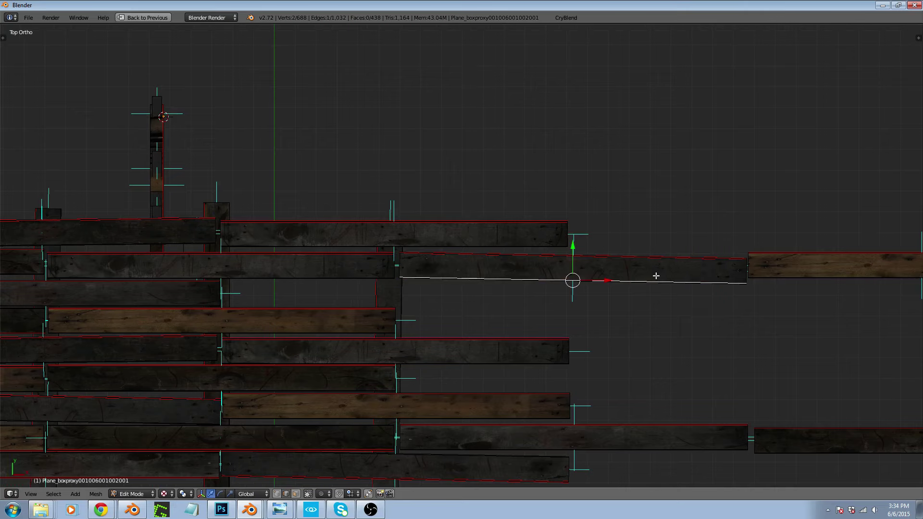
key(l)
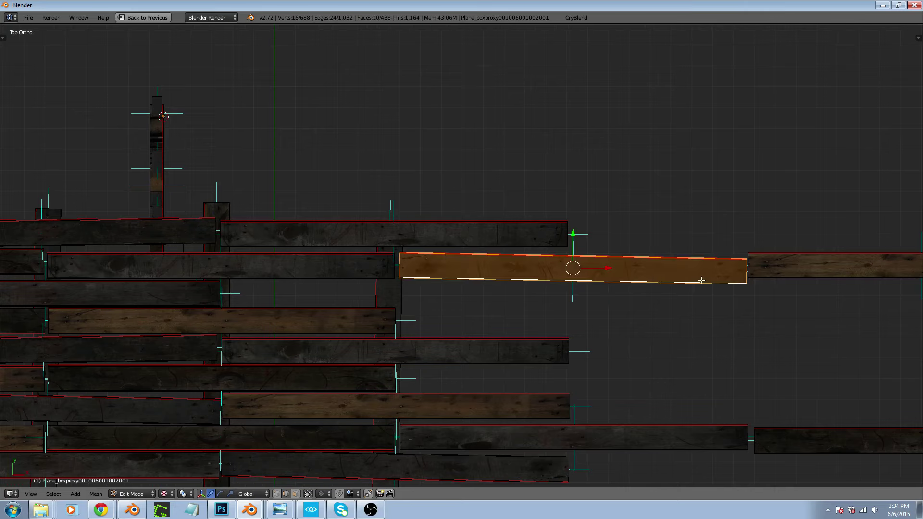
key(r)
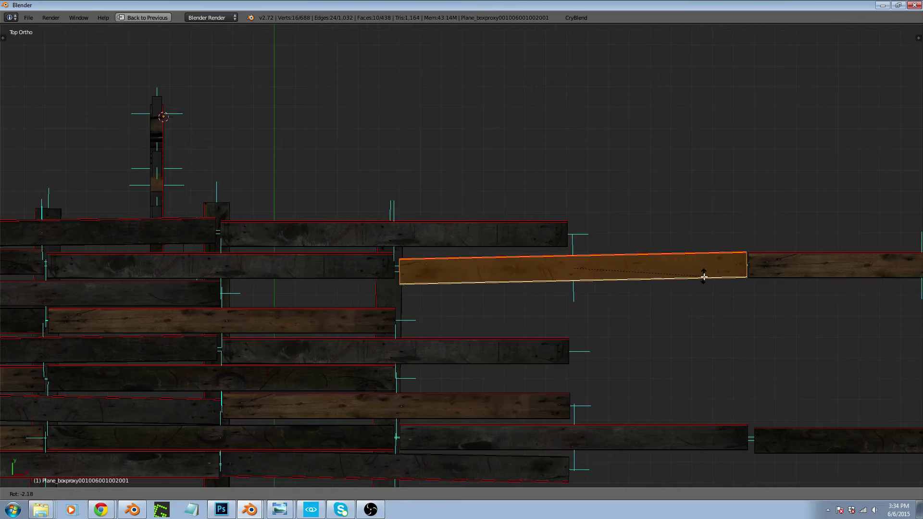
click(704, 277)
key(g)
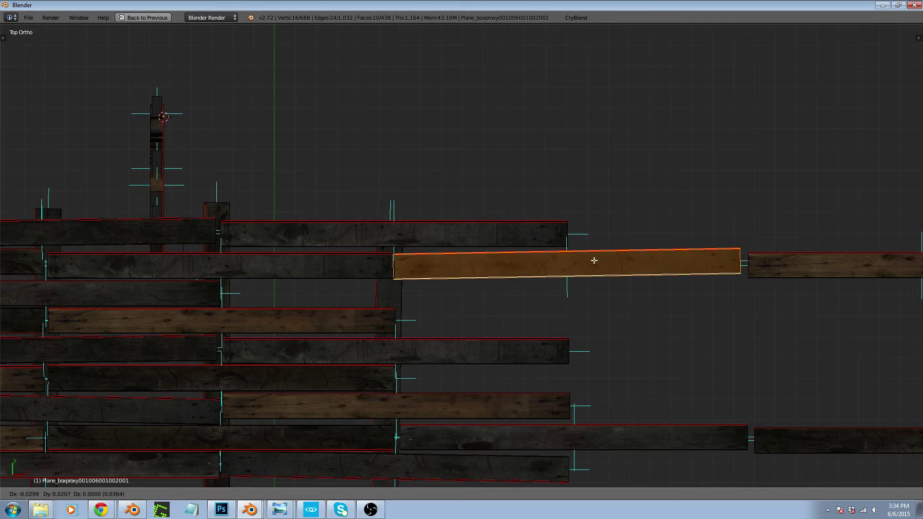
click(595, 260)
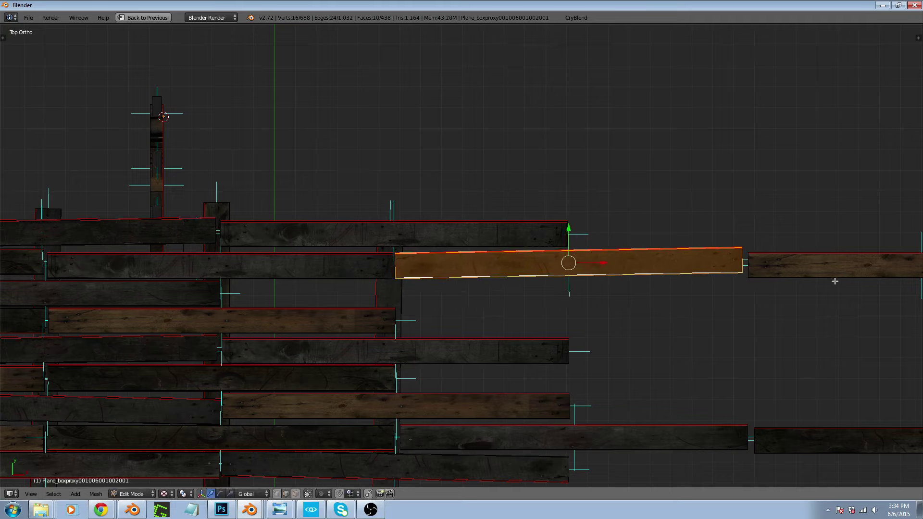
Select the whole brown end plank of the second row and nudge it closer to the tilted dark plank
right_click(849, 279)
key(ctrl+l)
key(g)
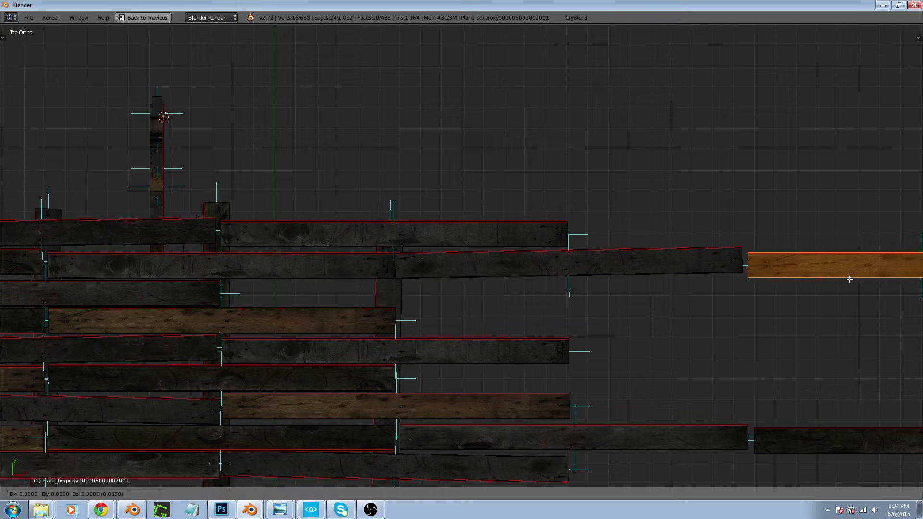
click(847, 277)
Select the whole fourth cross support and shift it slightly in the positive X direction, centring it under the plank joints
right_click(402, 291)
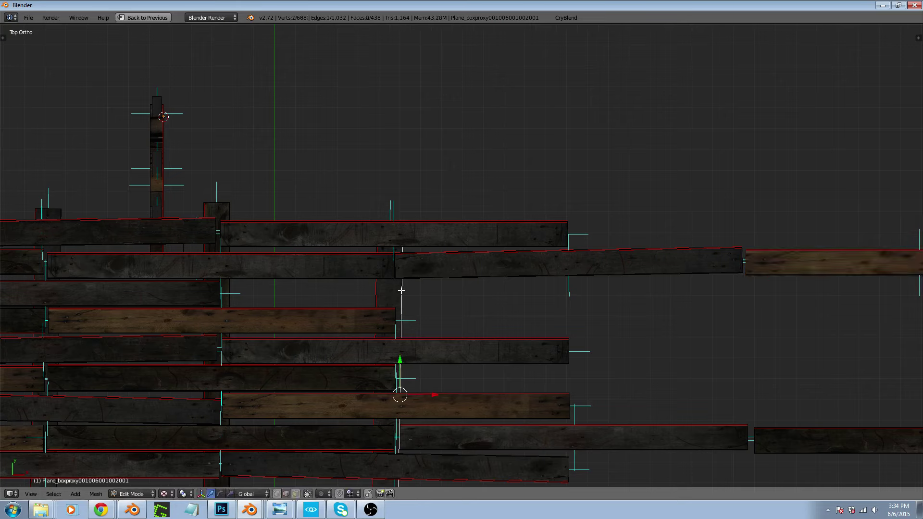
key(ctrl+l)
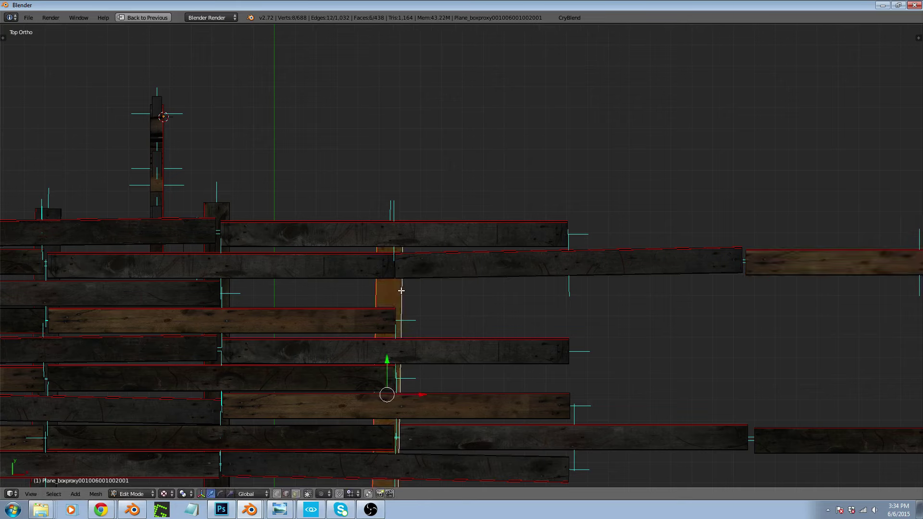
key(g)
key(x)
click(431, 391)
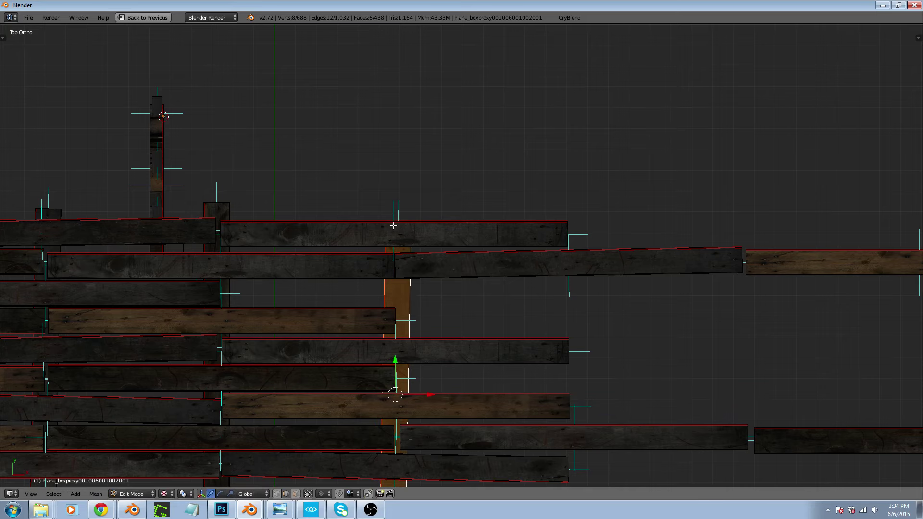
Review the overall deck layout, examine the church interior in CRYENGINE Sandbox, and return to Blender
scroll(428, 307, down, 5)
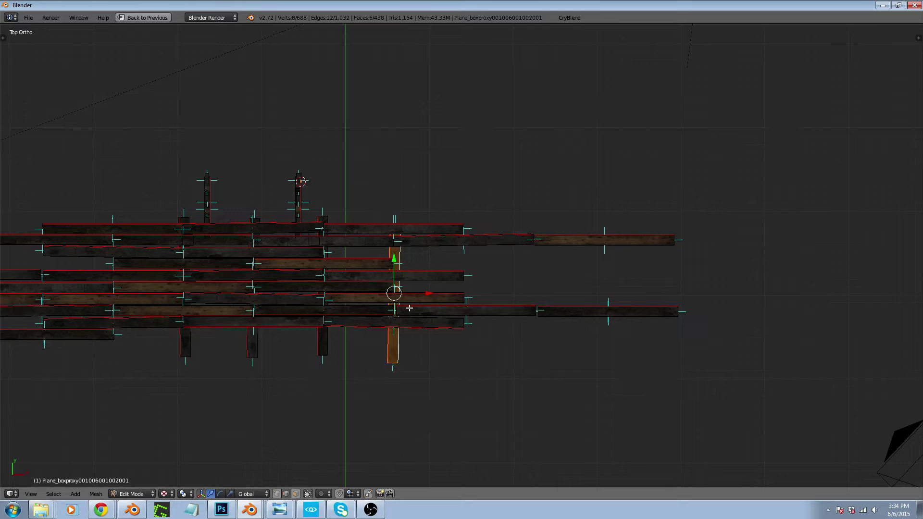
scroll(410, 308, down, 3)
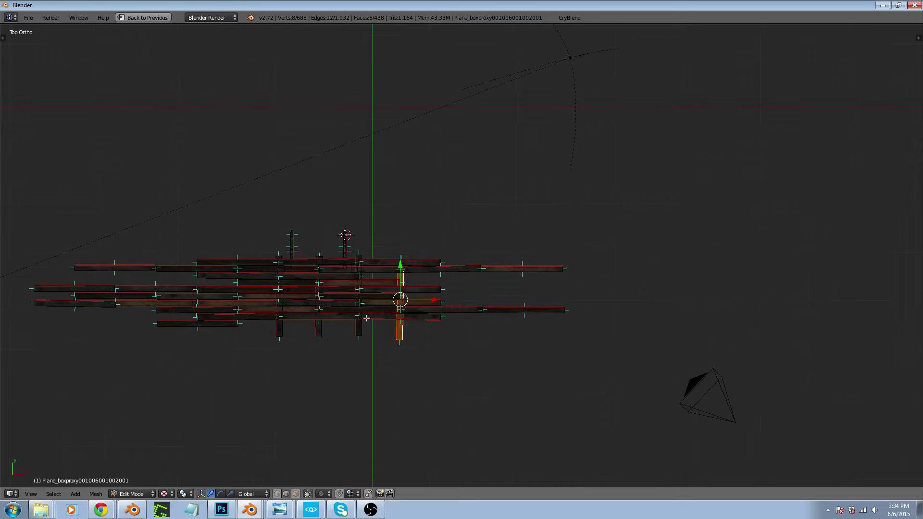
scroll(352, 324, up, 5)
scroll(398, 320, down, 2)
scroll(292, 325, up, 3)
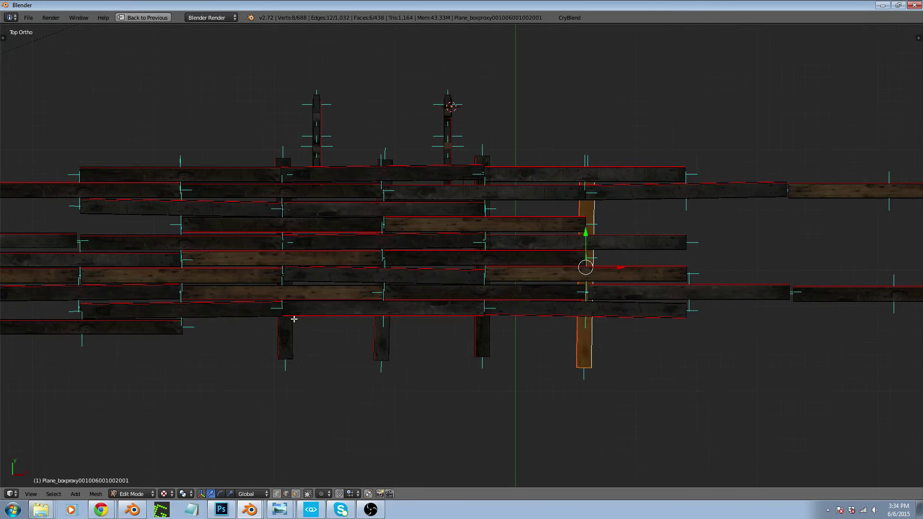
scroll(383, 320, down, 3)
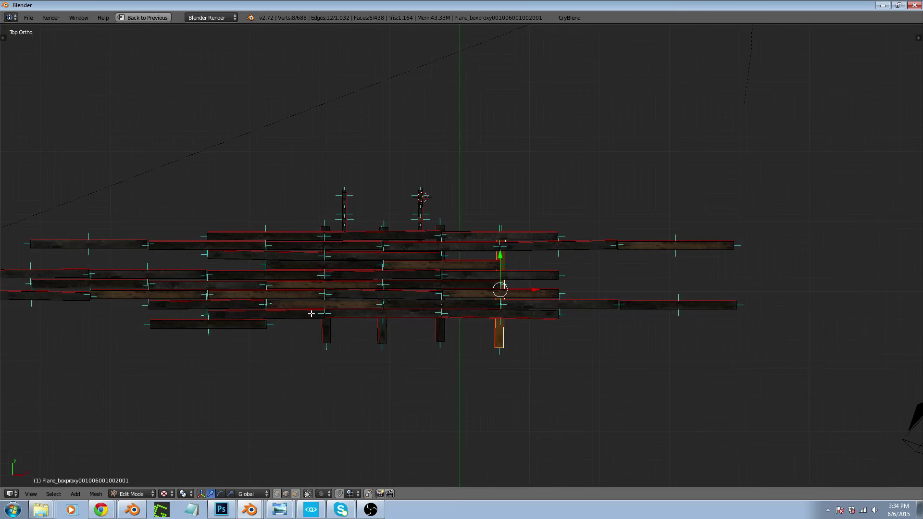
click(311, 510)
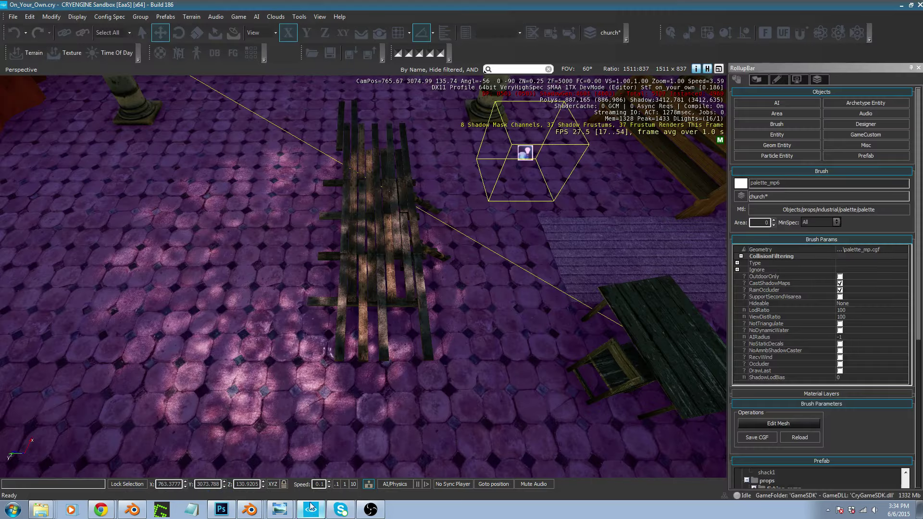
right_drag(358, 356, 262, 120)
mouse_move(489, 306)
right_down()
mouse_move(503, 278)
mouse_move(503, 294)
right_up()
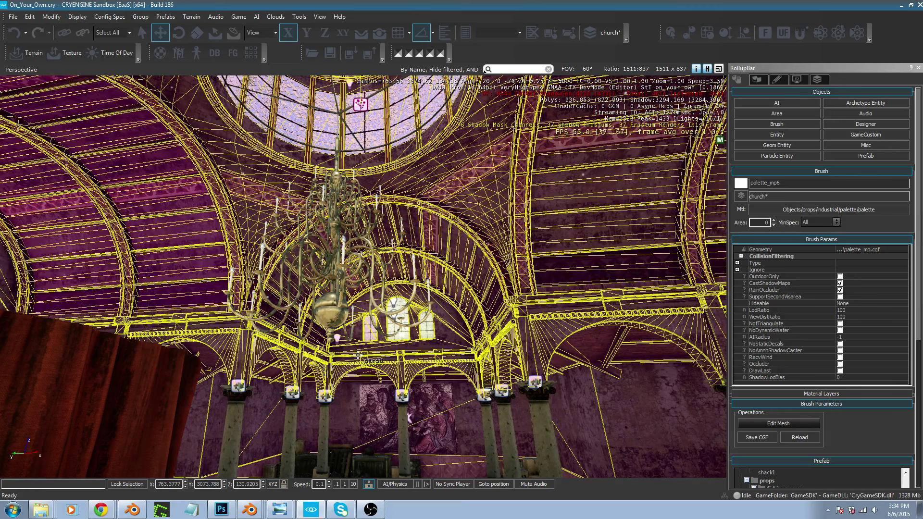
right_drag(358, 355, 361, 367)
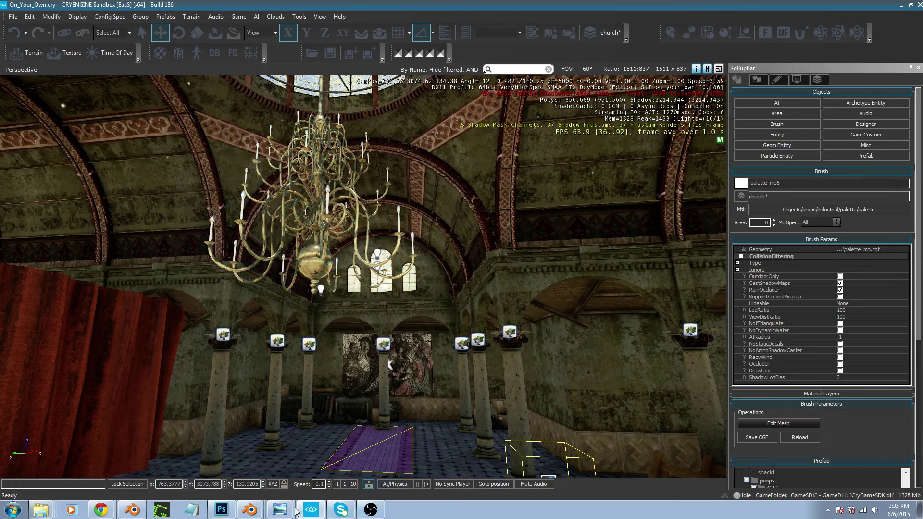
key(alt+Tab)
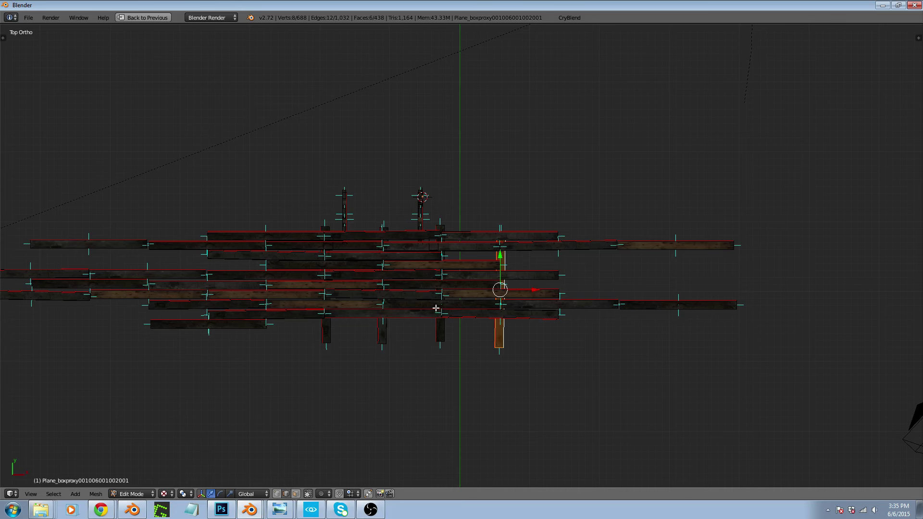
Duplicate the two adjoining brown planks of the seventh row about 5.8 in X and 0.43 in Y, extending the fourth row
scroll(436, 308, down, 3)
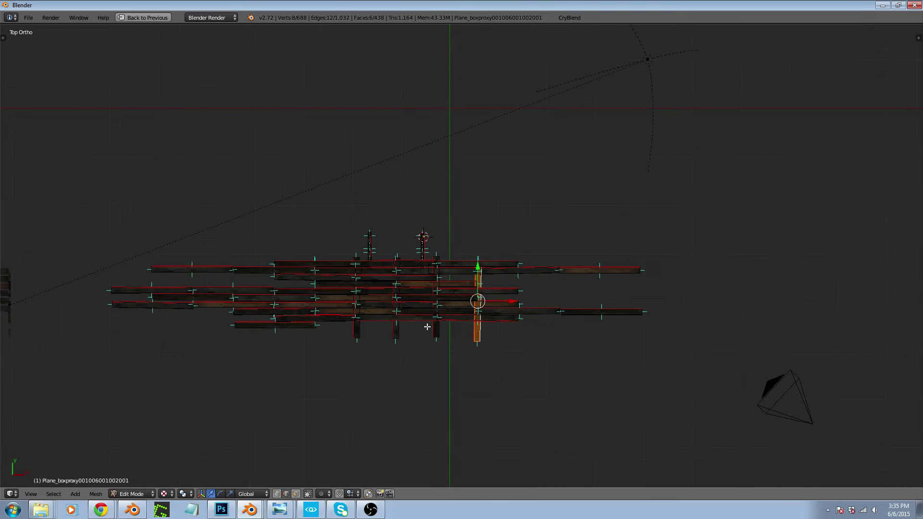
scroll(220, 299, up, 4)
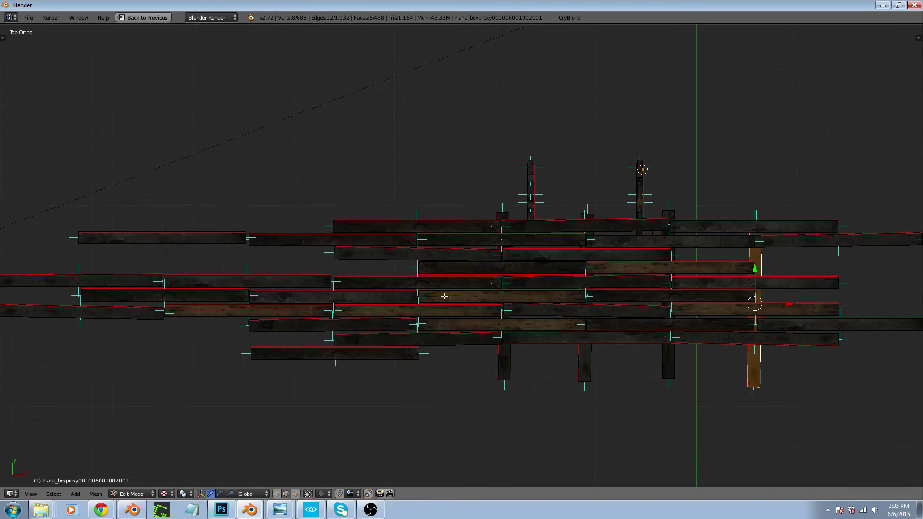
right_click(519, 272)
shift+right_click(663, 273)
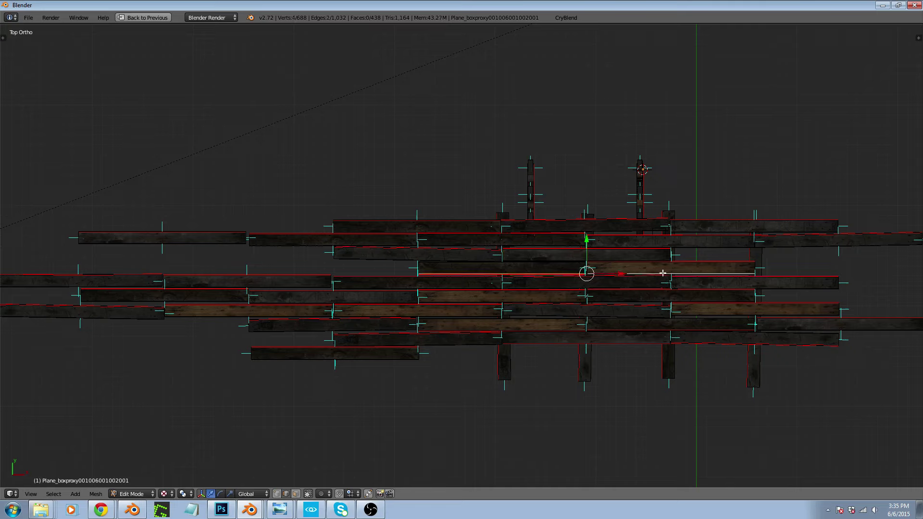
right_click(386, 313)
shift+right_click(306, 313)
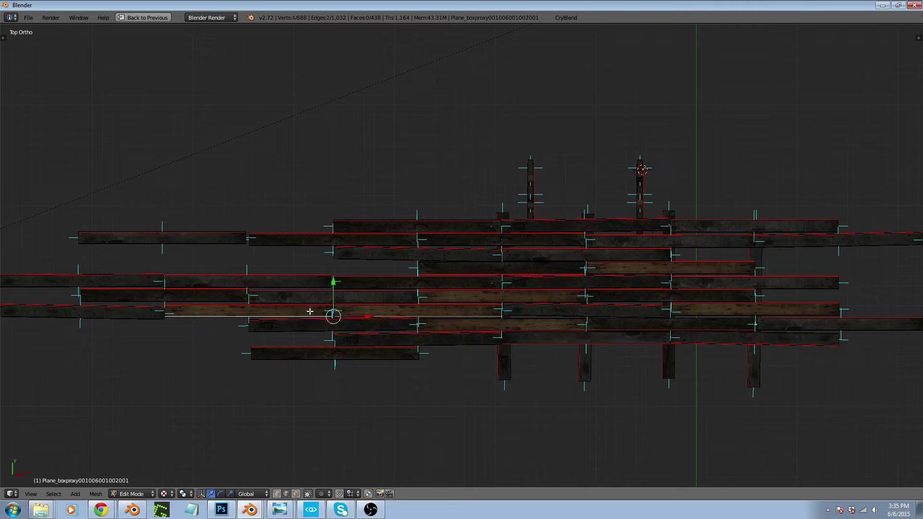
key(ctrl+l)
scroll(264, 338, down, 2)
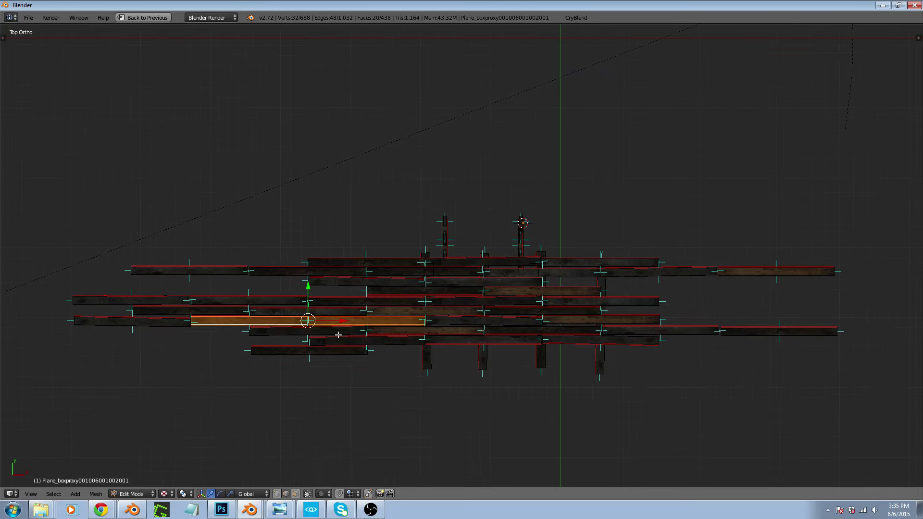
key(shift+d)
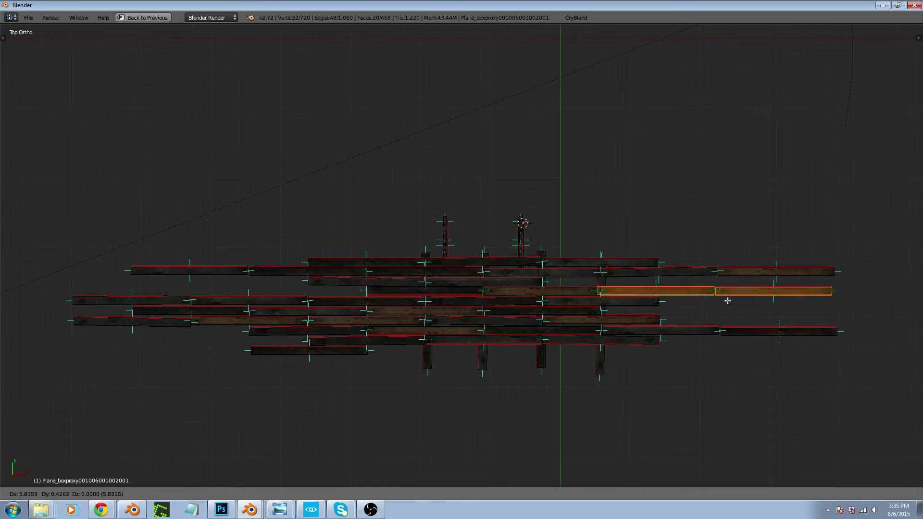
click(732, 300)
Nudge the copied brown plank pair up against the end of the existing brown plank in the fourth row
scroll(731, 300, up, 5)
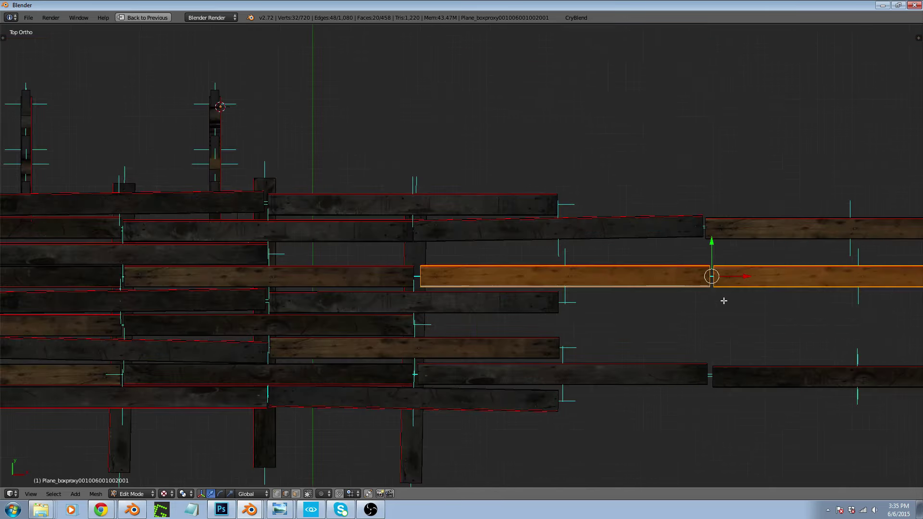
scroll(514, 296, up, 4)
key(g)
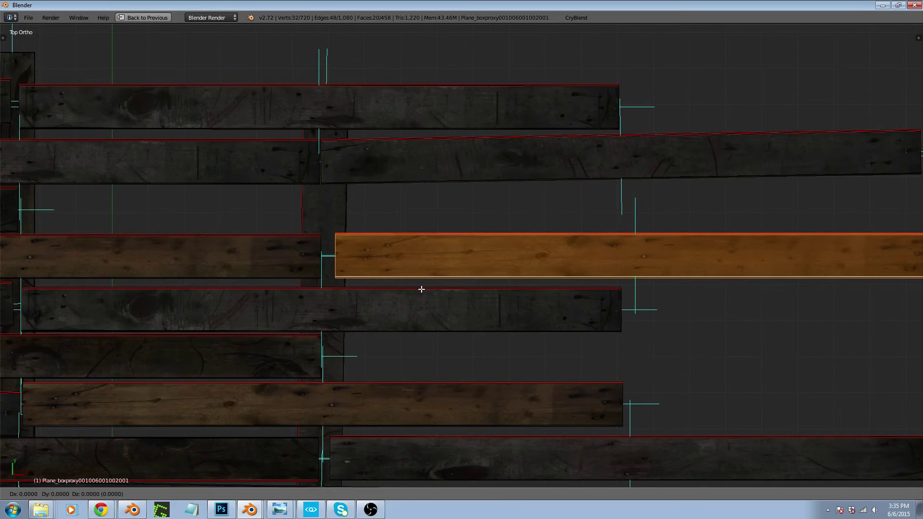
click(409, 297)
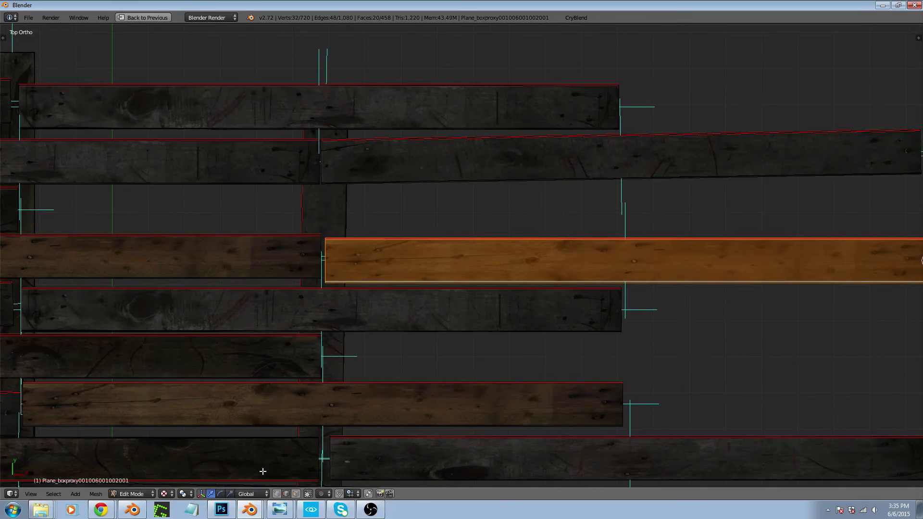
Change the pivot point mode and rotate the copied brown plank pair 180°
click(183, 494)
click(207, 462)
text(r180)
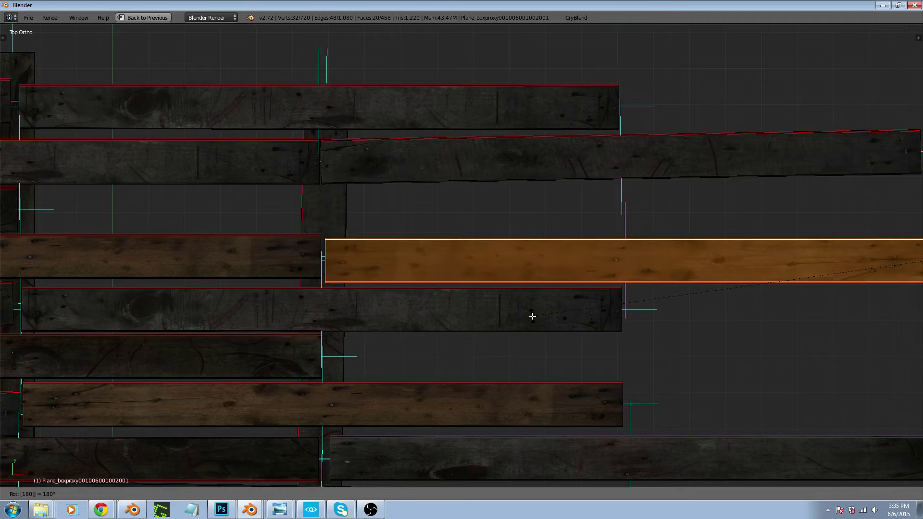
key(Return)
Select only the outer brown plank of the fourth row and rotate it 180°
scroll(533, 316, down, 5)
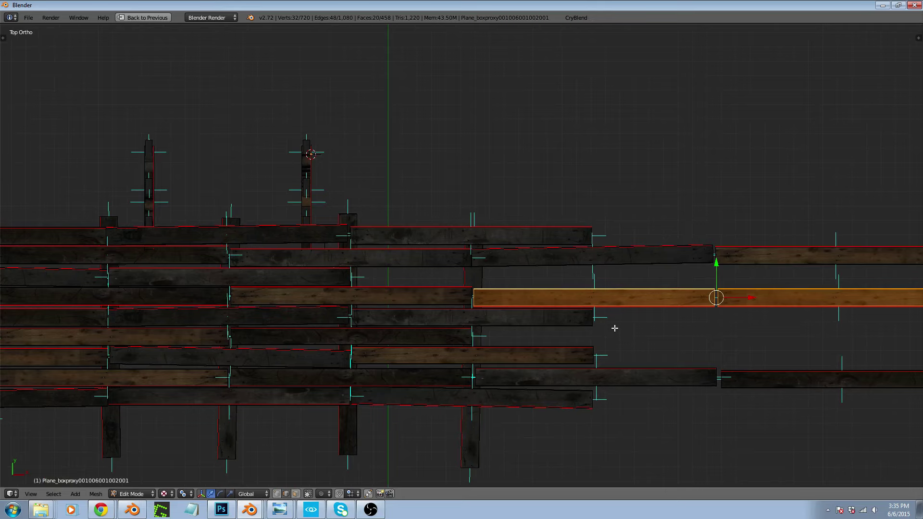
key(a)
key(l)
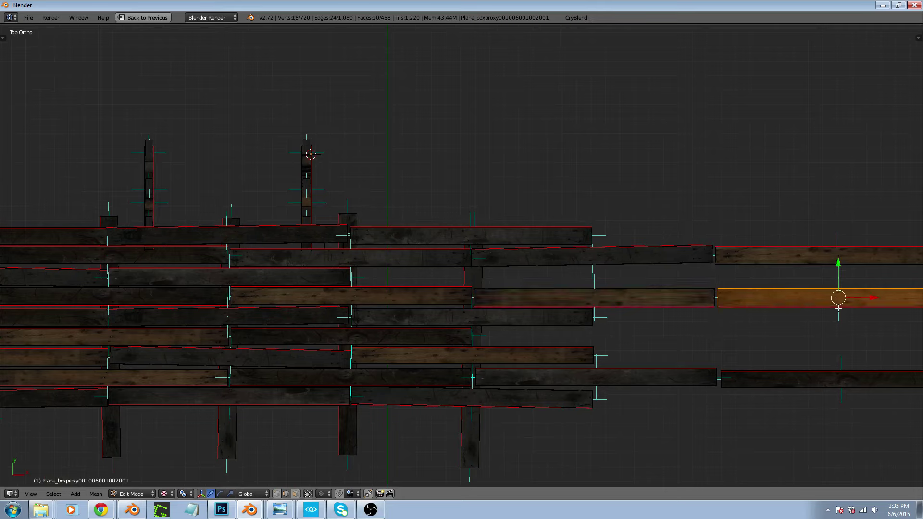
text(r)
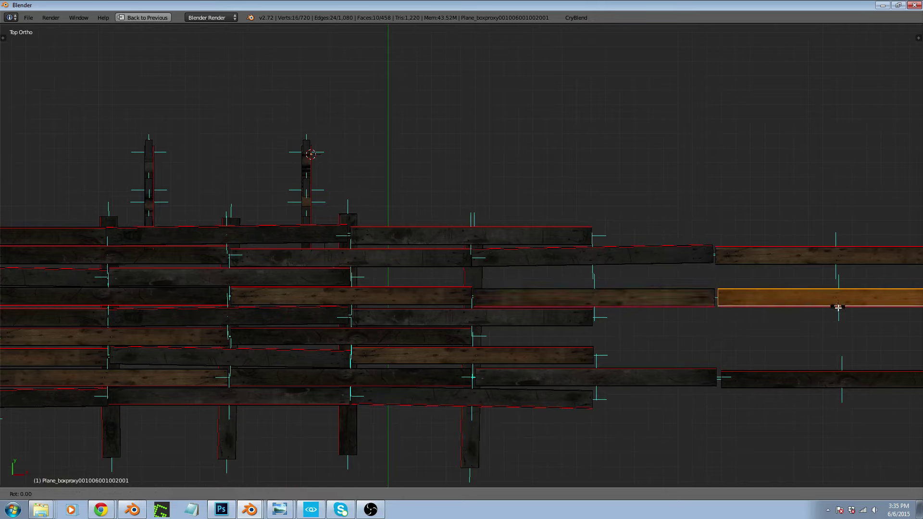
text(180)
key(Return)
Duplicate the three dark end planks of the eighth row about 0.83 in X and 0.69 in Y, extending the third row
scroll(759, 346, down, 2)
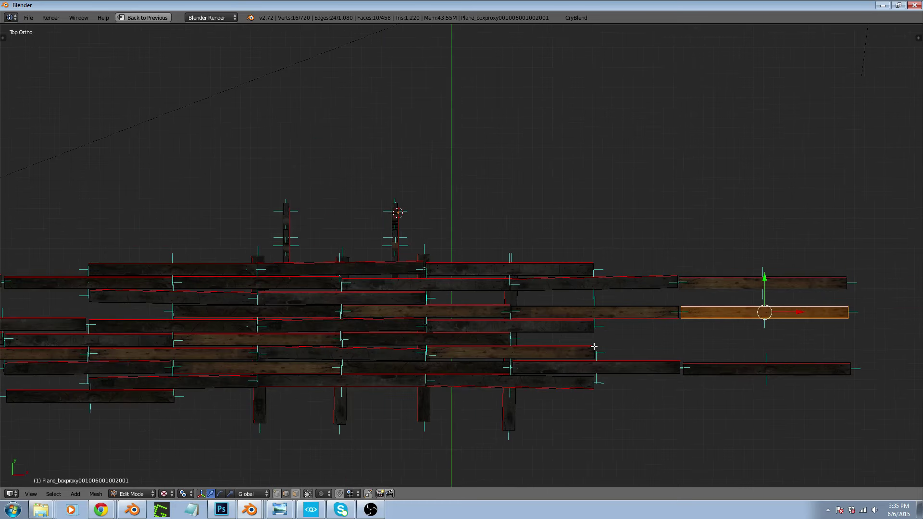
scroll(546, 331, up, 2)
right_click(579, 388)
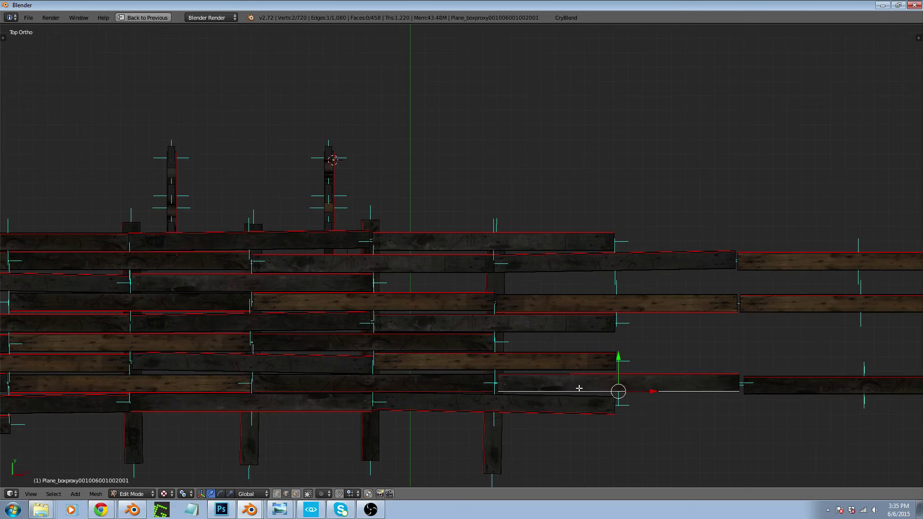
shift+right_click(484, 391)
shift+right_click(779, 393)
key(ctrl+l)
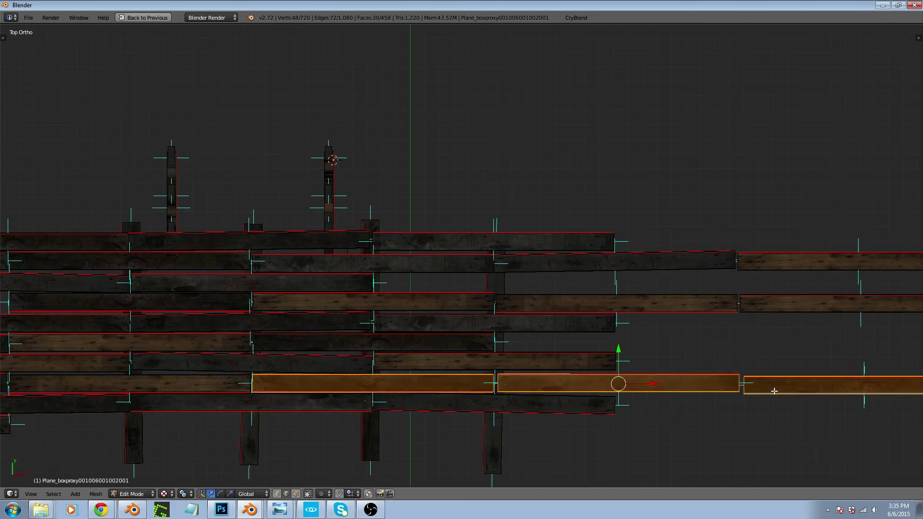
scroll(479, 381, down, 2)
scroll(450, 380, up, 2)
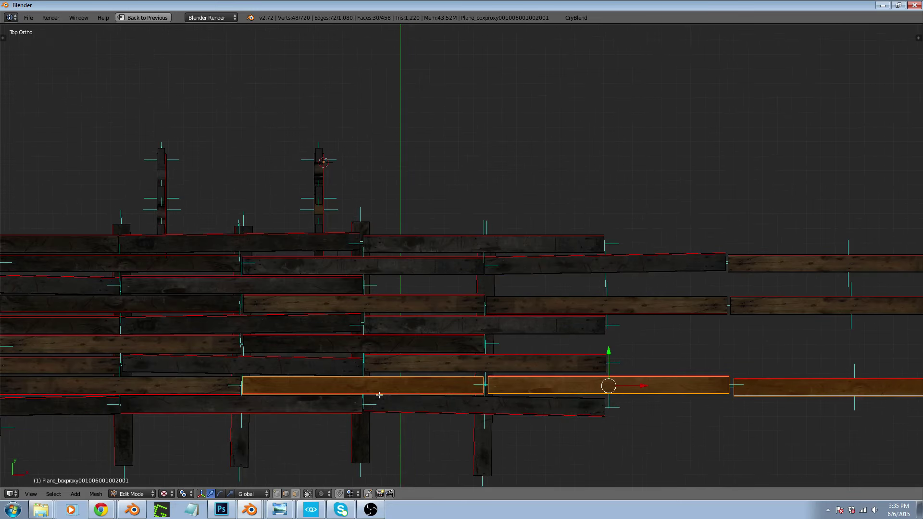
key(shift+d)
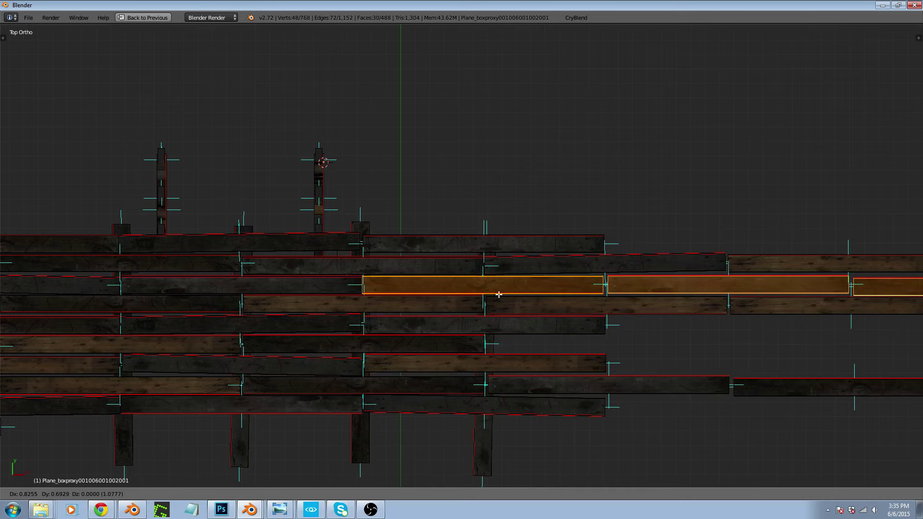
click(504, 295)
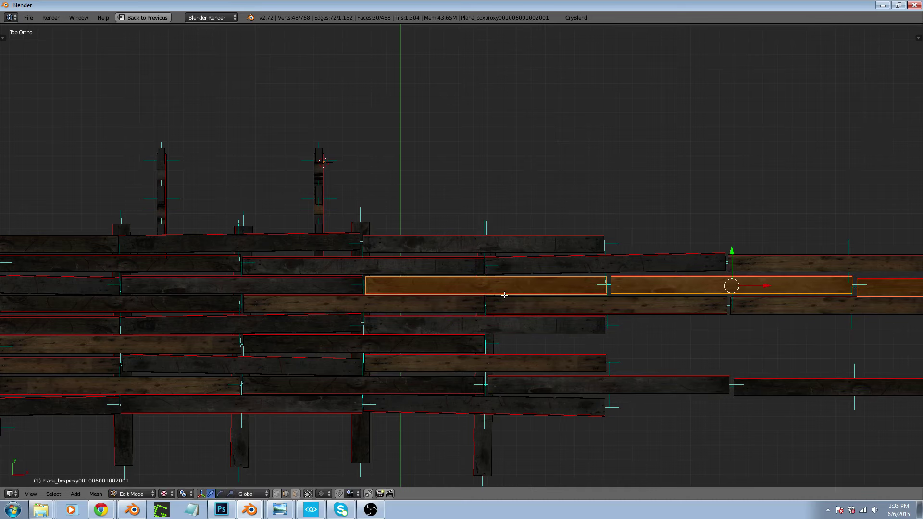
Select only the middle copied plank of the third row and rotate it 180°
right_click(709, 294)
right_click(745, 291)
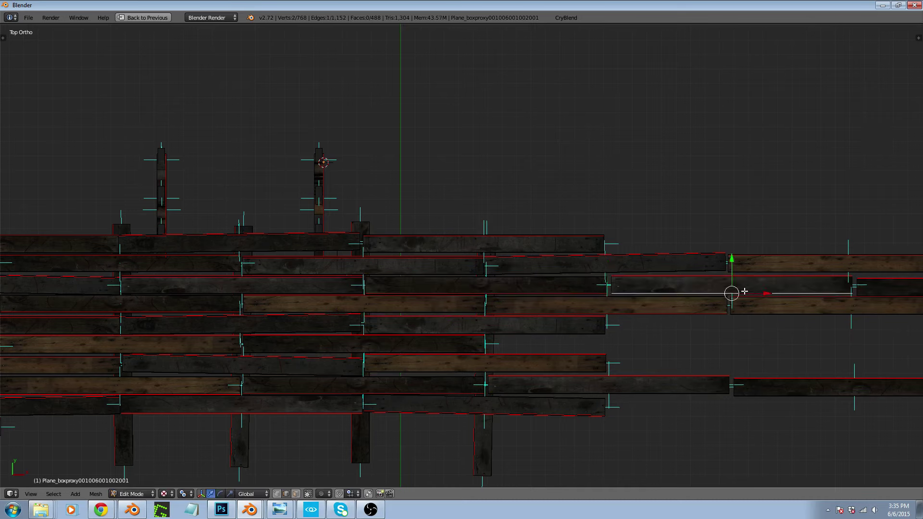
key(ctrl+l)
key(r)
key(Escape)
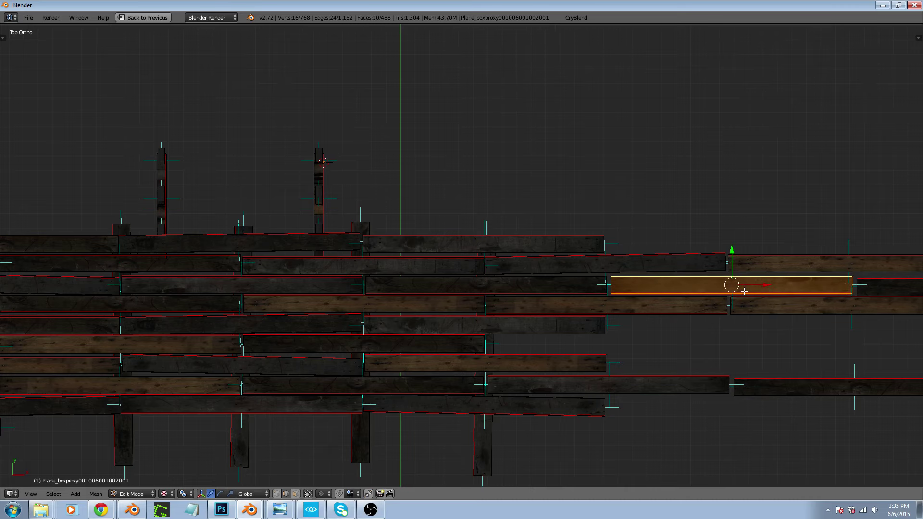
Duplicate the selected third-row plank about -0.87 in X and -0.40 in Y, extending the sixth row
scroll(745, 291, down, 4)
scroll(697, 288, up, 3)
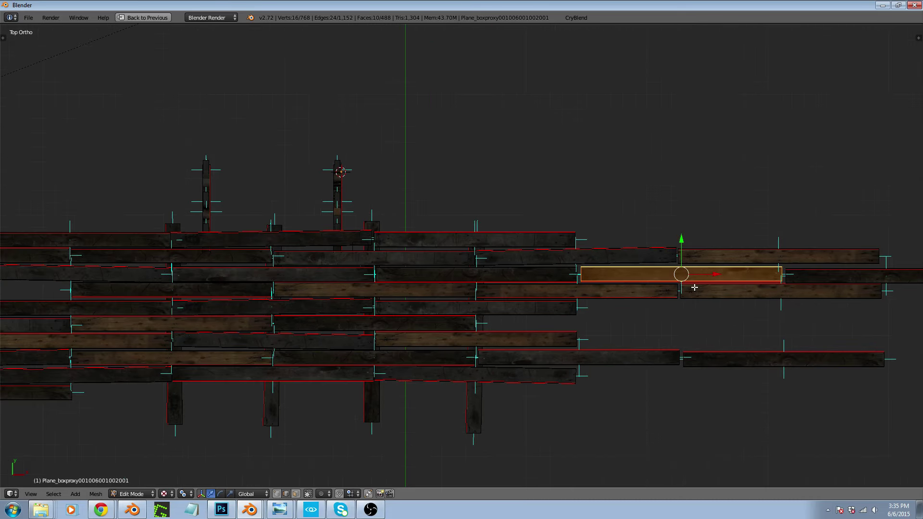
key(shift+d)
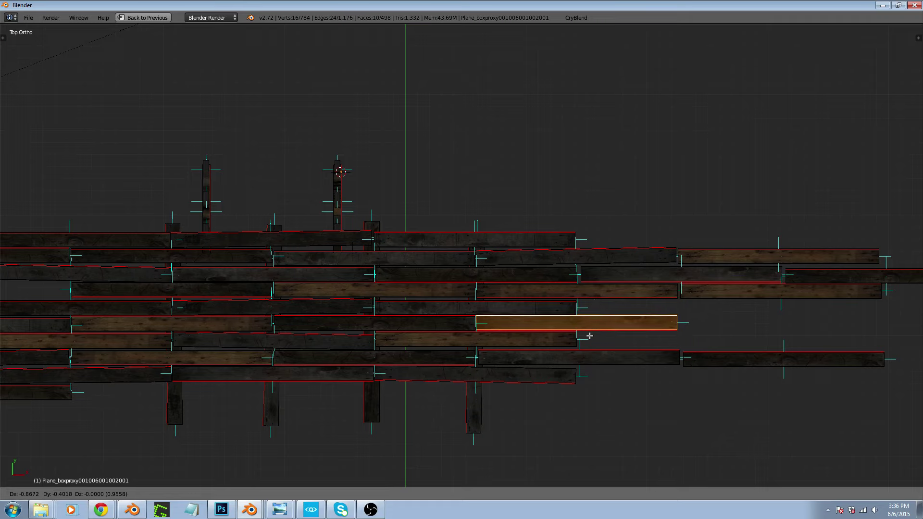
click(593, 336)
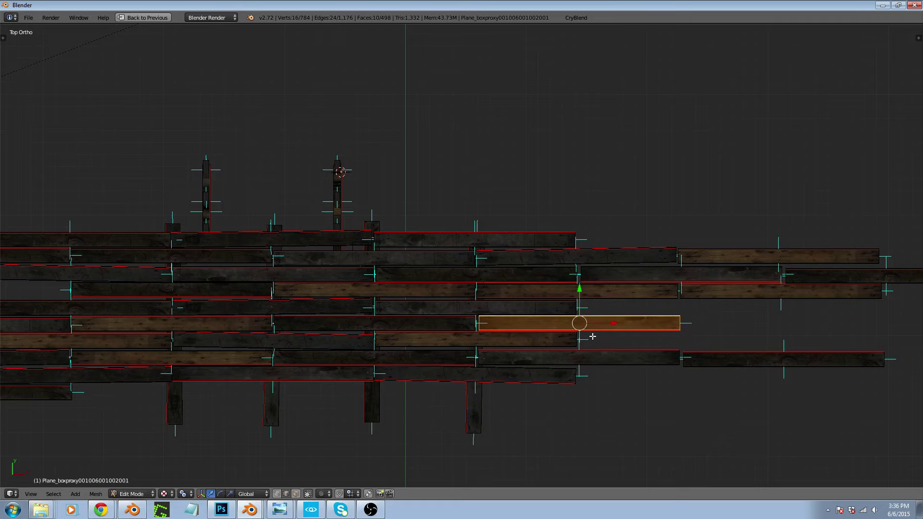
Duplicate the new sixth-row plank with the eighth-row plank beside it about -5.92 in X and -0.41 in Y, to the deck's opposite end
shift+right_click(593, 365)
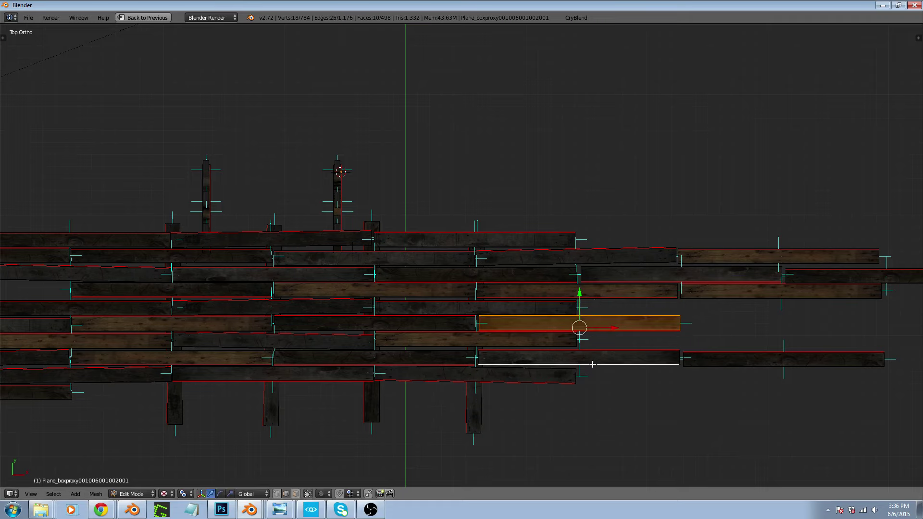
key(ctrl+l)
key(shift+d)
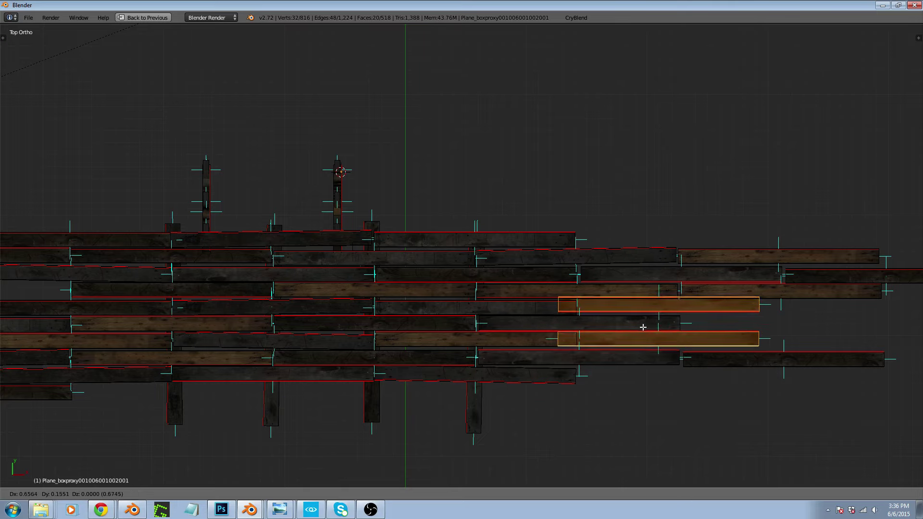
click(657, 345)
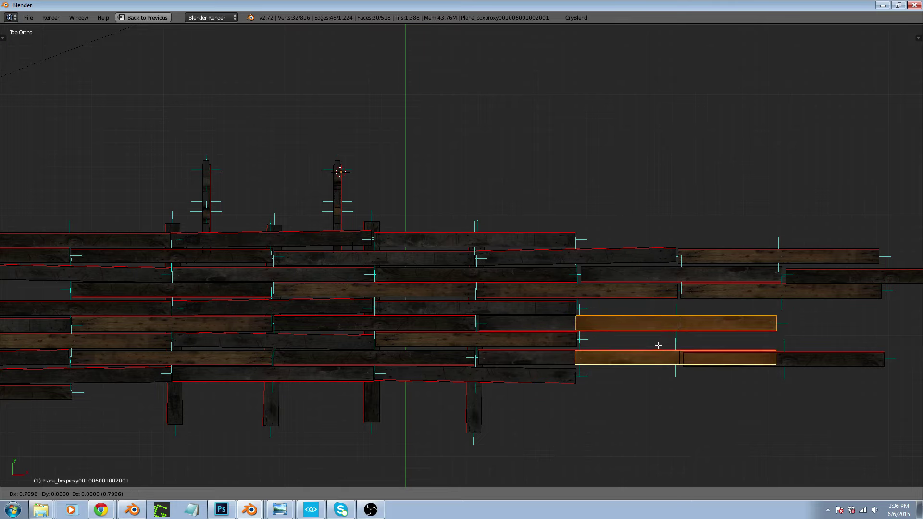
scroll(657, 344, down, 3)
key(g)
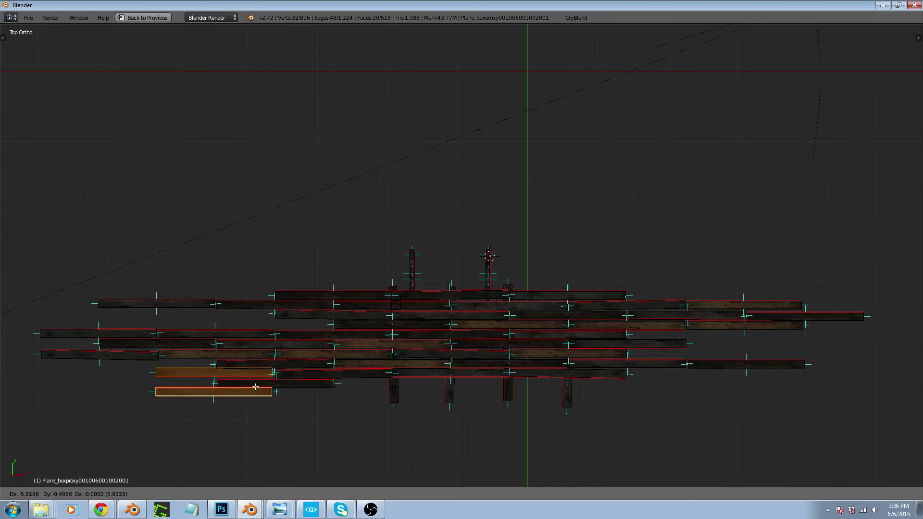
click(257, 388)
Nudge the copied plank pair slightly so its upper plank lines up with the end of the ninth row
scroll(257, 389, up, 5)
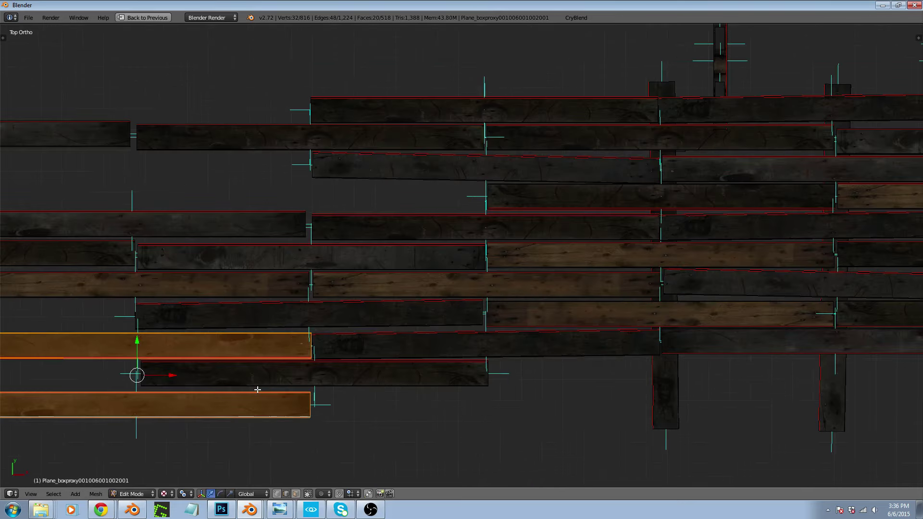
key(g)
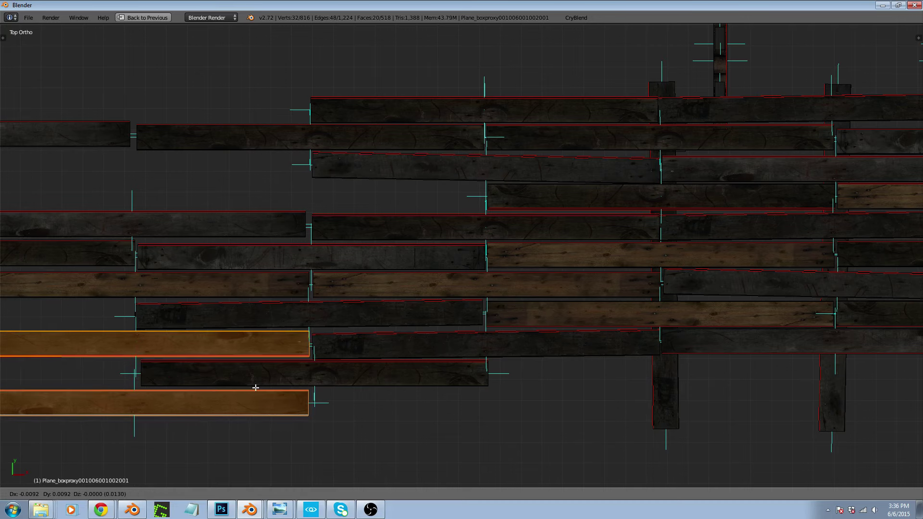
click(259, 387)
Duplicate the dark end plank of the fourth row about 1.7 along negative X, extending that row
scroll(439, 400, down, 3)
scroll(289, 360, up, 2)
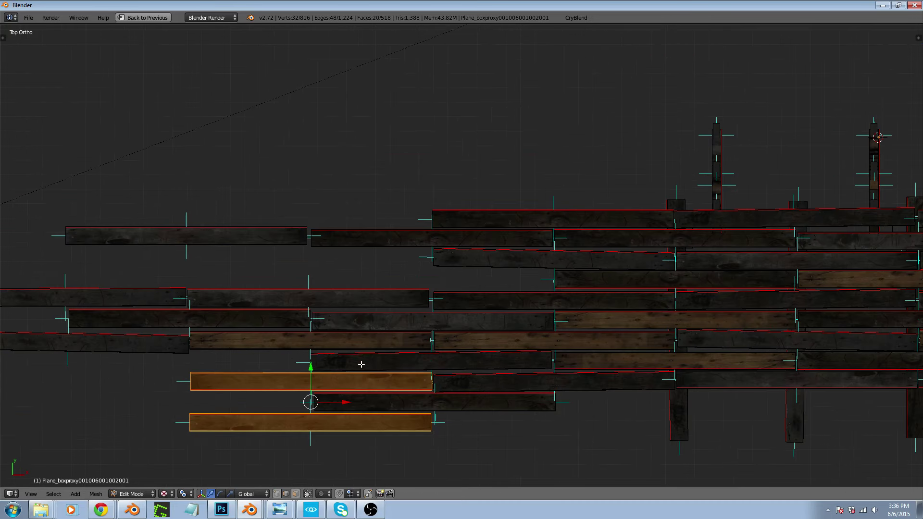
right_click(672, 279)
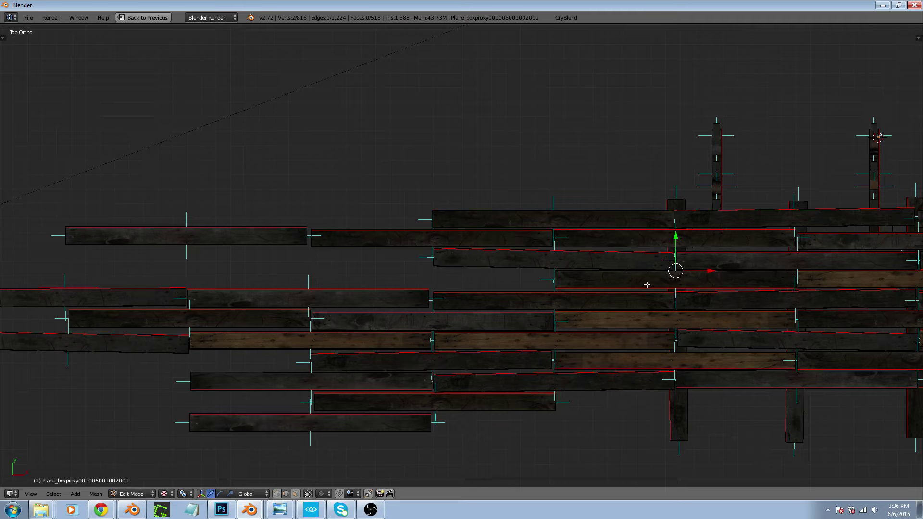
key(ctrl+l)
key(shift+d)
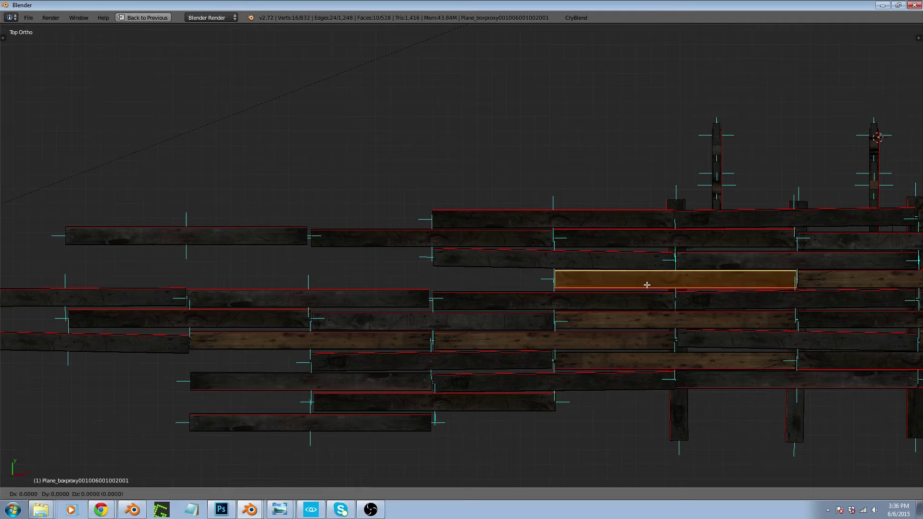
key(x)
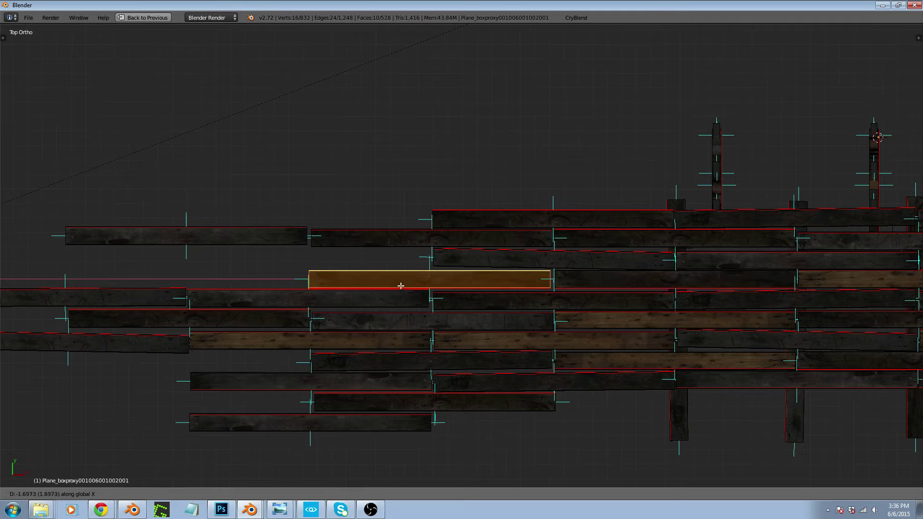
click(402, 284)
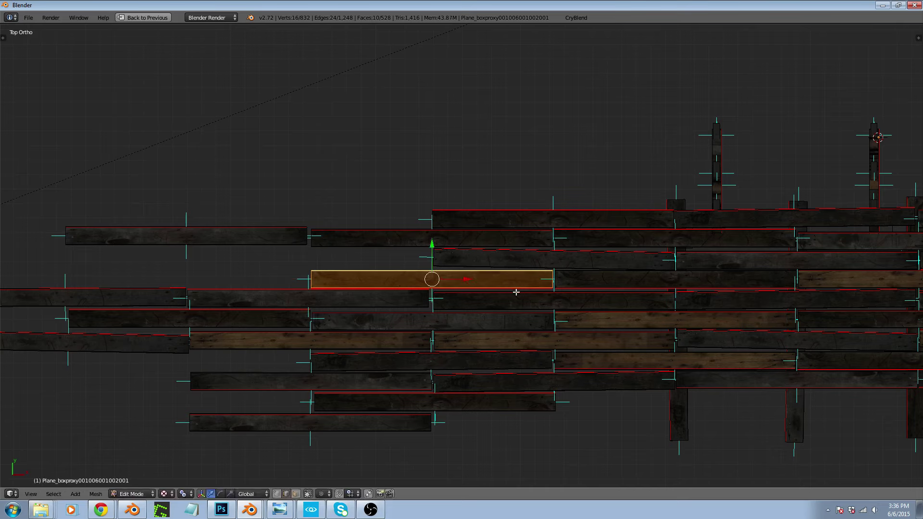
Duplicate the new fourth-row plank with the second-row plank above it about -0.85 in X and 0.14 in Y, extending the first and third rows
shift+right_click(420, 251)
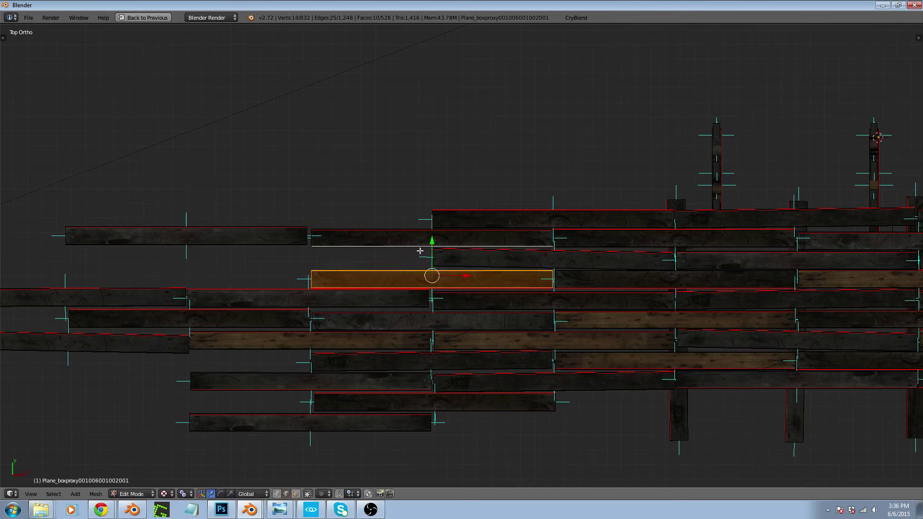
key(ctrl+l)
key(shift+d)
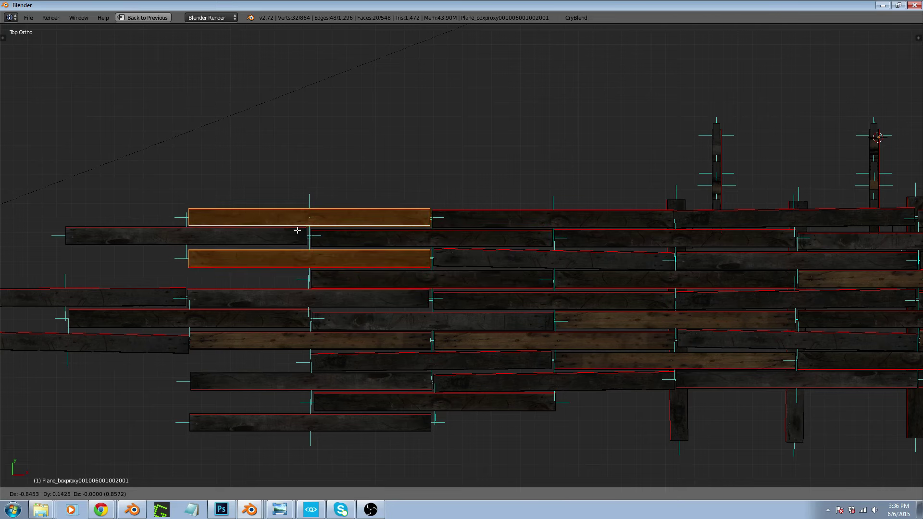
click(298, 231)
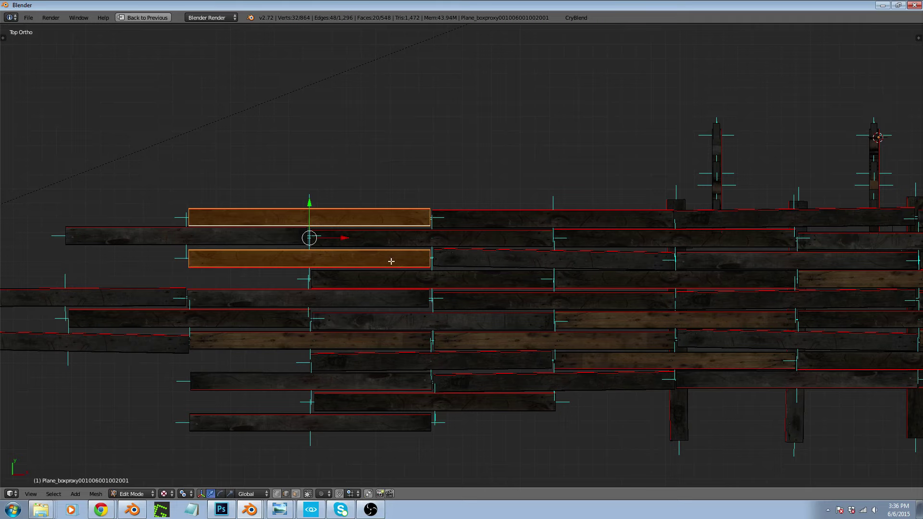
Move the copied third-row plank about -0.83 in X and -0.72 in Y to the end of the eighth row
right_click(305, 262)
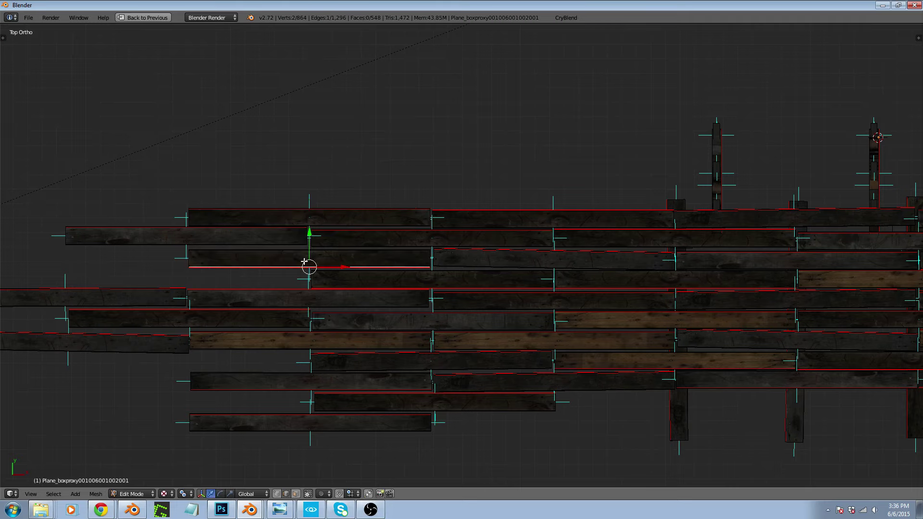
key(ctrl+l)
key(g)
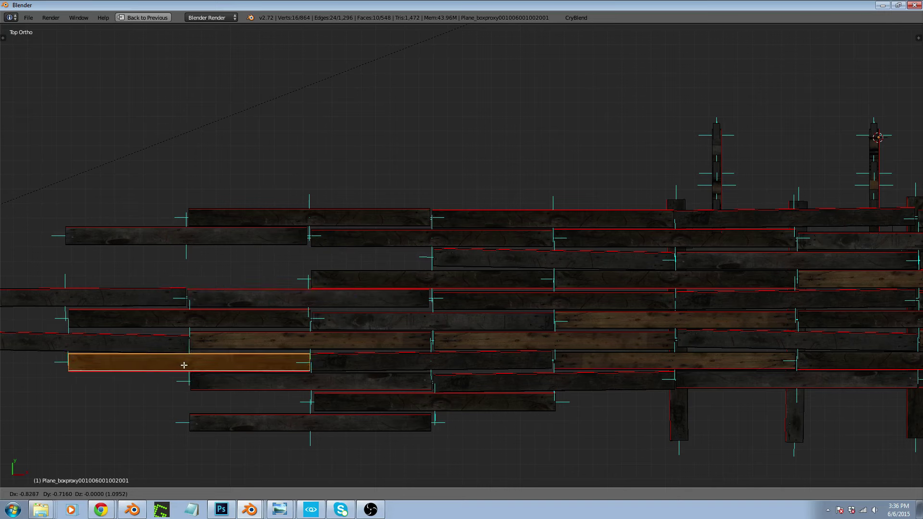
click(184, 365)
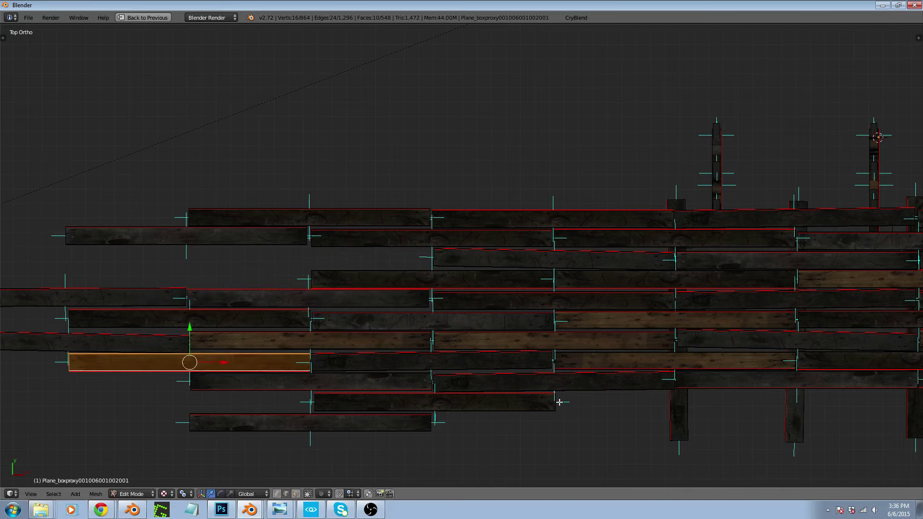
Duplicate the brown plank of the eighth row about -2.51 in X and 0.72 in Y, filling the end of the third row
right_click(665, 364)
key(ctrl+l)
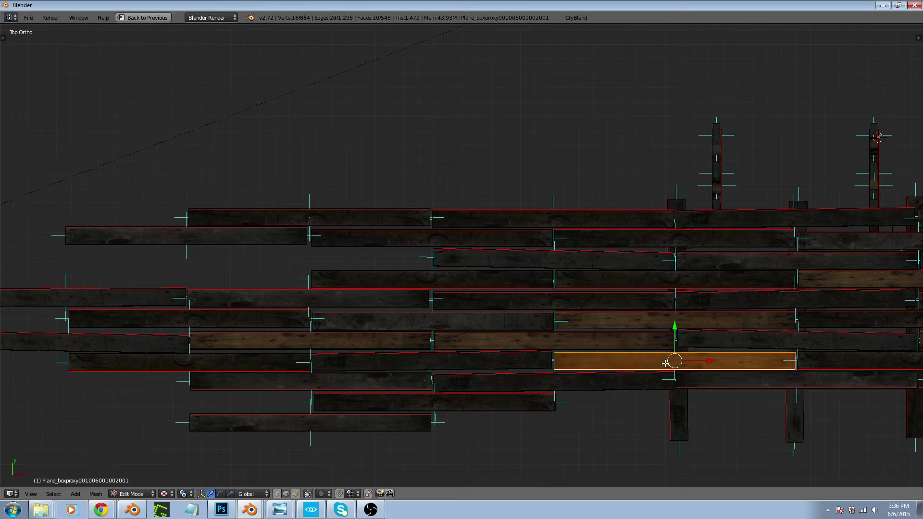
key(shift+d)
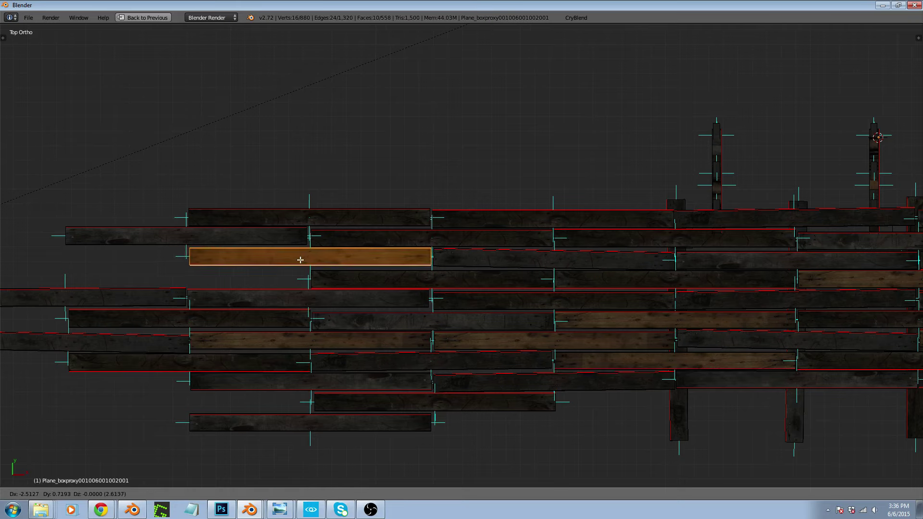
click(300, 260)
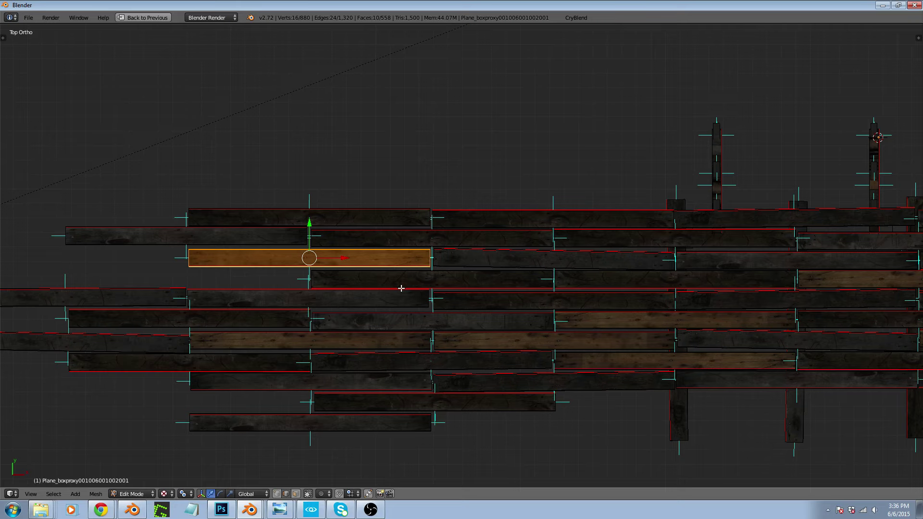
key(r)
key(Escape)
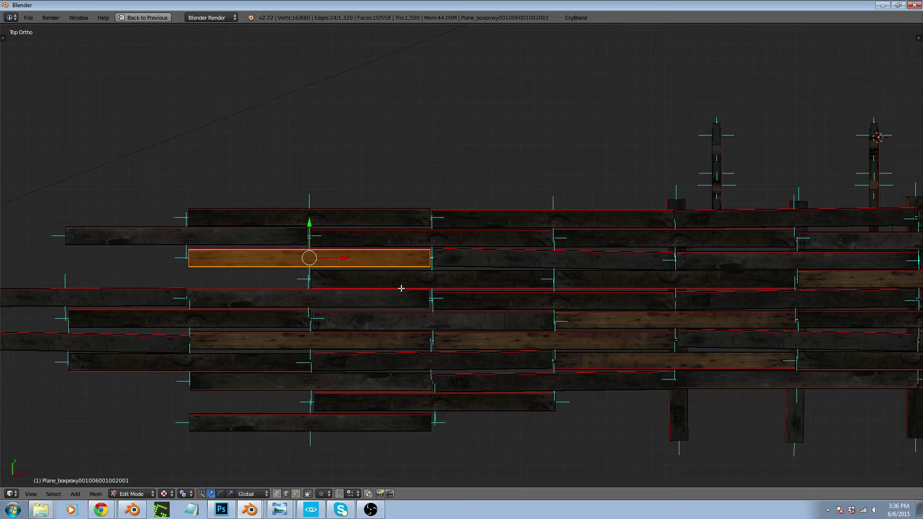
Select the lower edges of the two neighbouring dark planks next to the brown end plank of the third row
right_click(418, 289)
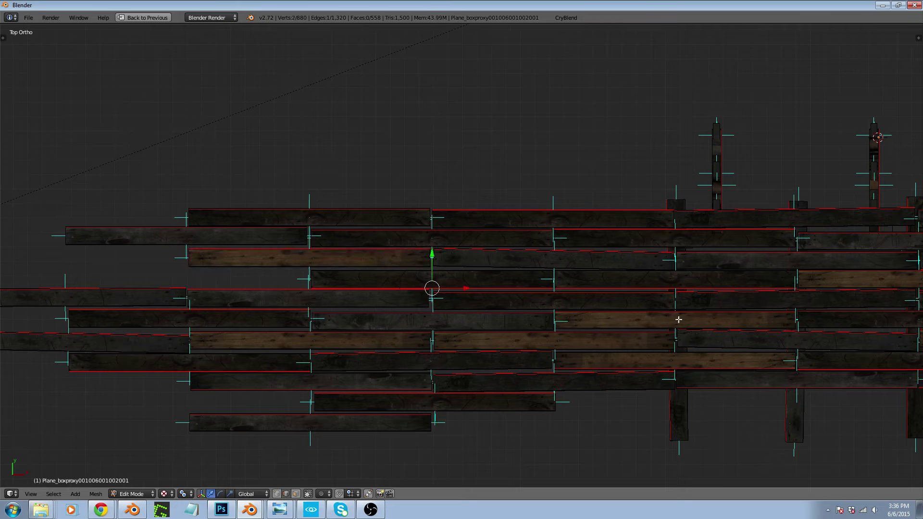
right_click(591, 266)
shift+right_click(741, 265)
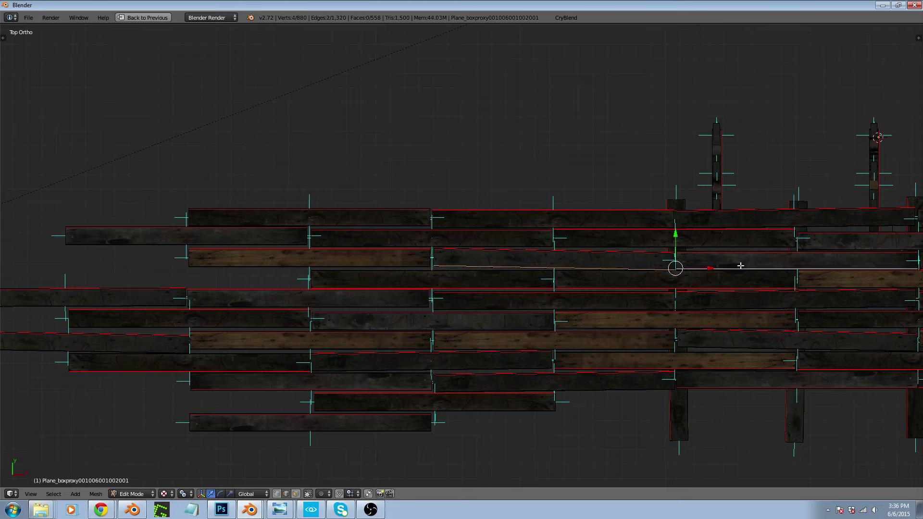
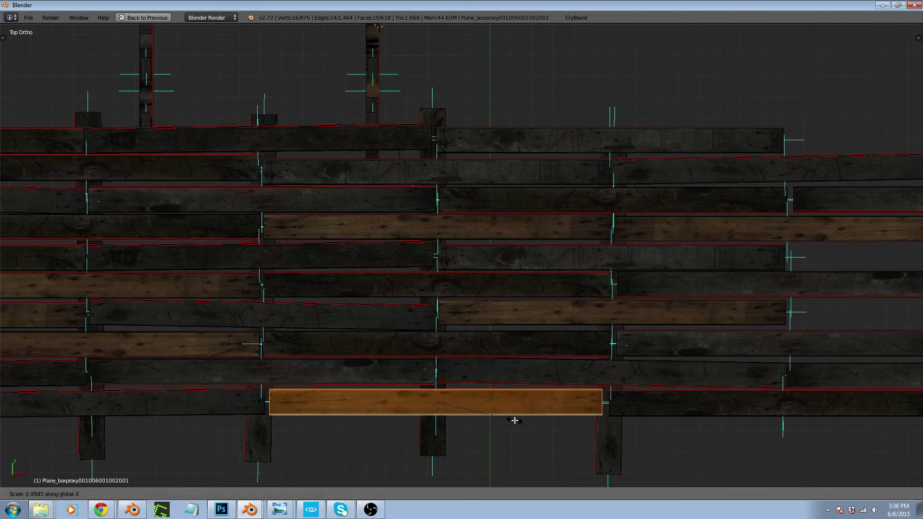
Shorten the brown bottom-row plank slightly along X and move it about 0.007 along X to centre it in its gap
click(517, 419)
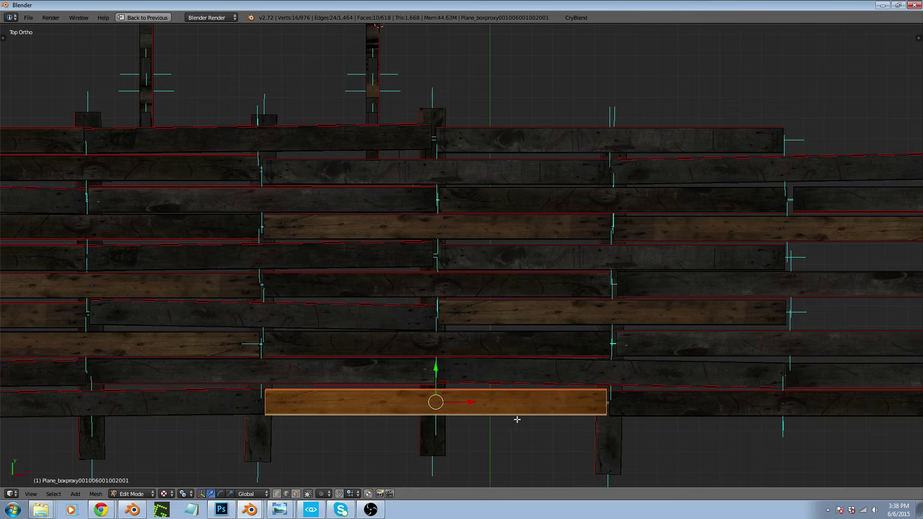
key(g)
key(x)
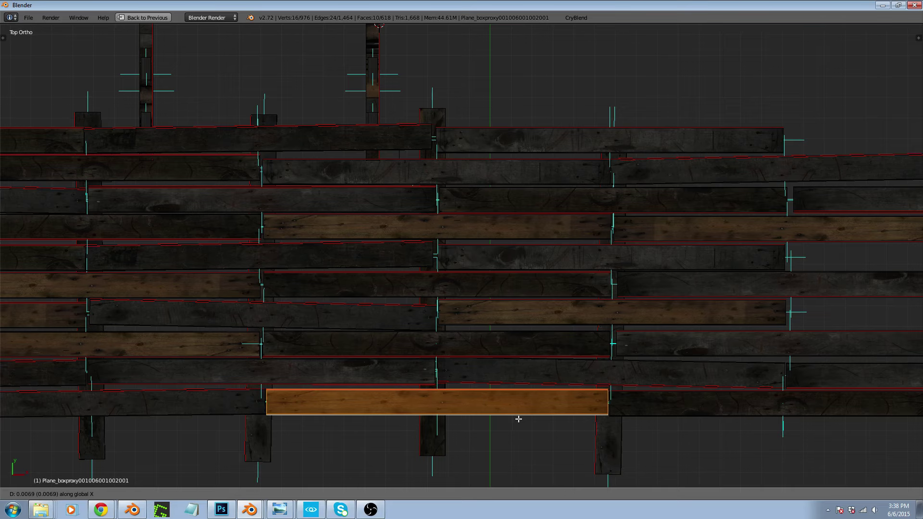
click(519, 419)
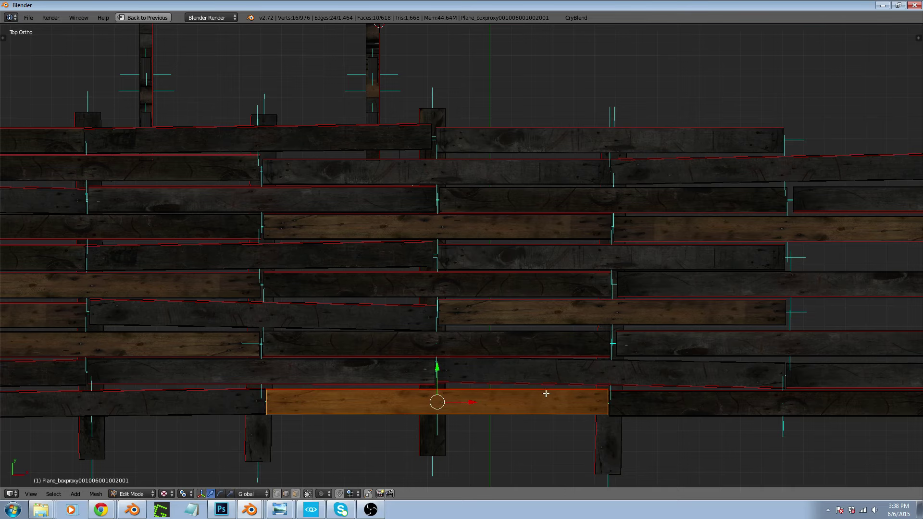
Duplicate the brown fourth-row plank about 2.5 in X and 0.41 in Y to the end of the first row, rotated 180°
scroll(542, 388, down, 6)
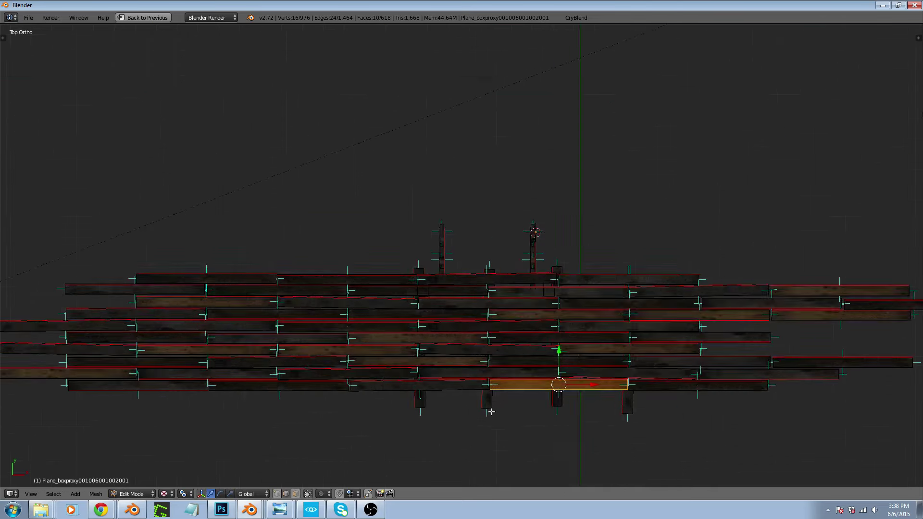
scroll(680, 377, up, 7)
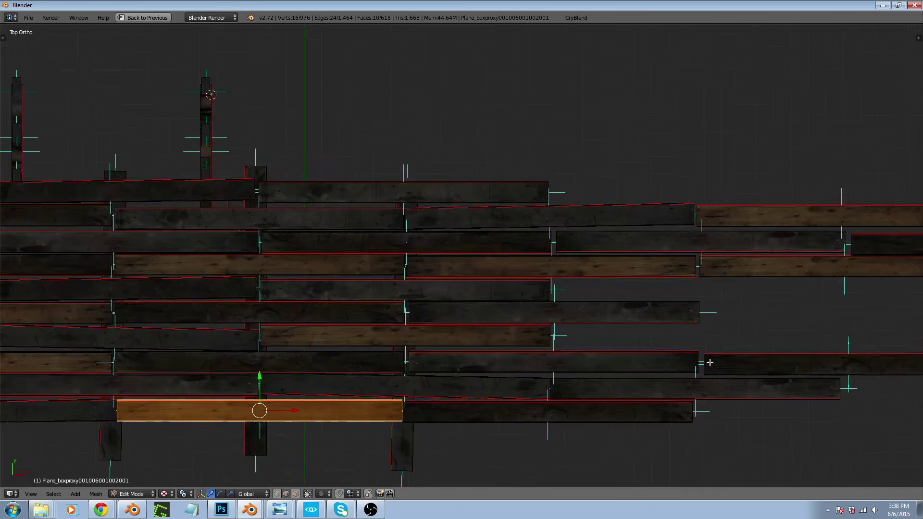
scroll(474, 341, down, 4)
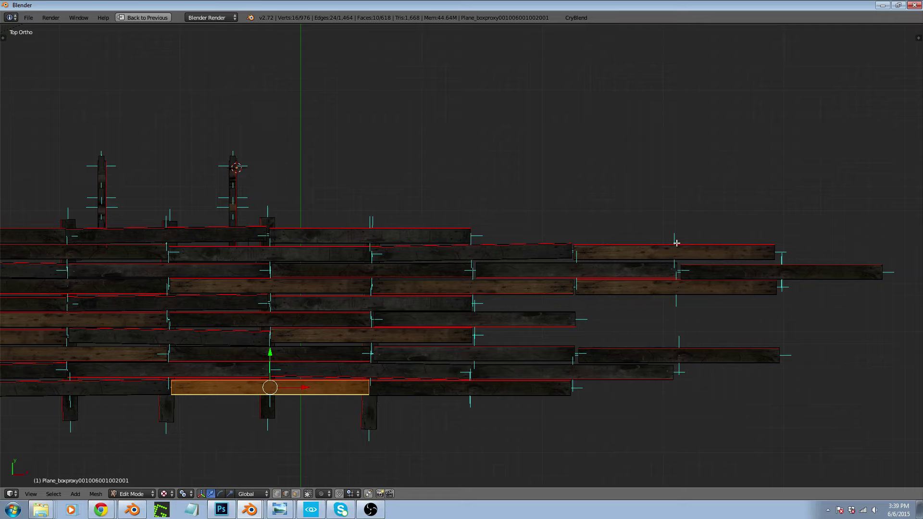
right_click(318, 287)
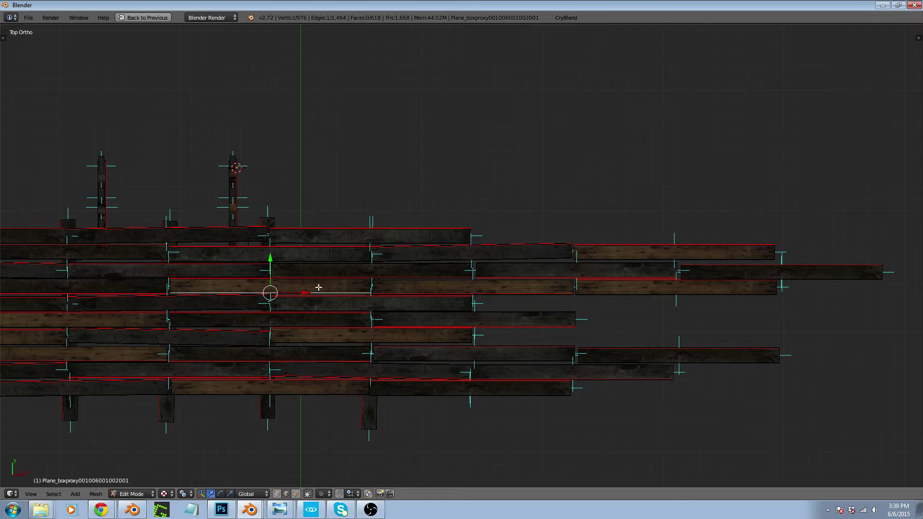
key(ctrl+l)
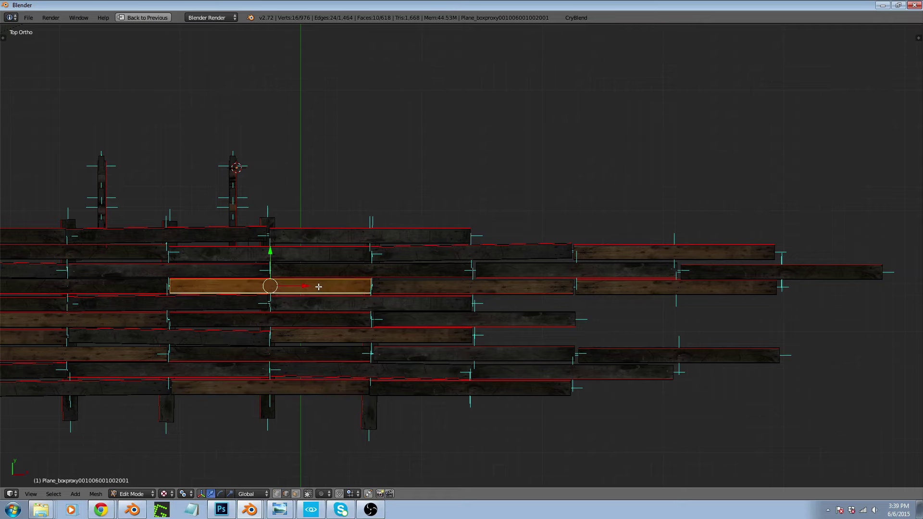
key(shift+d)
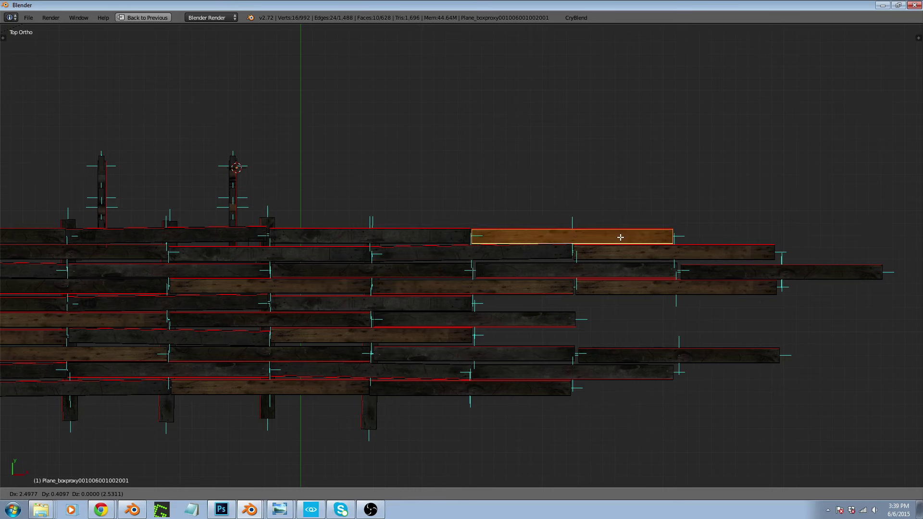
click(621, 237)
scroll(637, 232, up, 4)
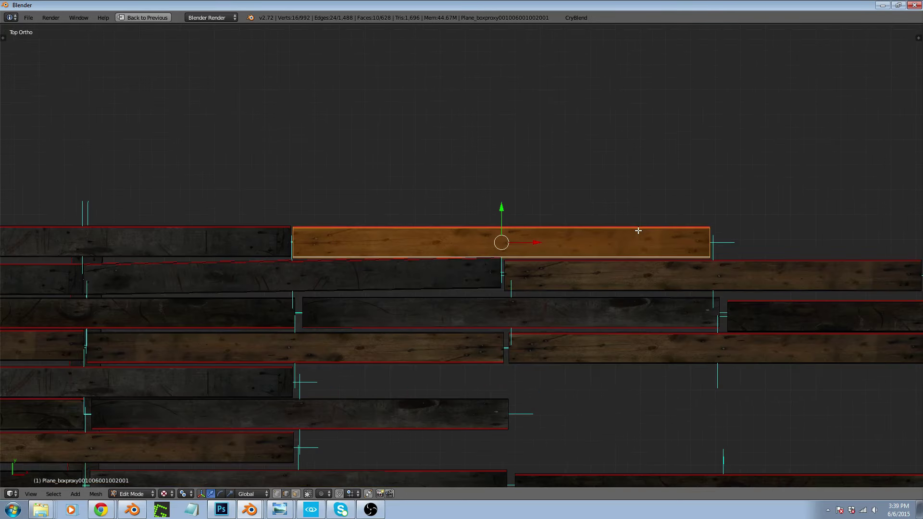
text(r180)
key(Return)
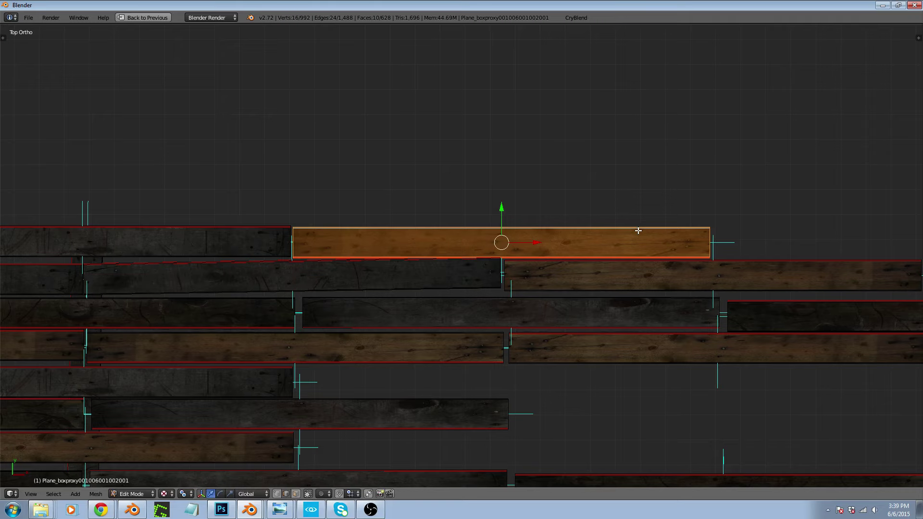
Duplicate the dark end plank of the third row onto the end of the fifth row and nudge the copy slightly along positive Y
scroll(482, 272, down, 4)
right_click(721, 285)
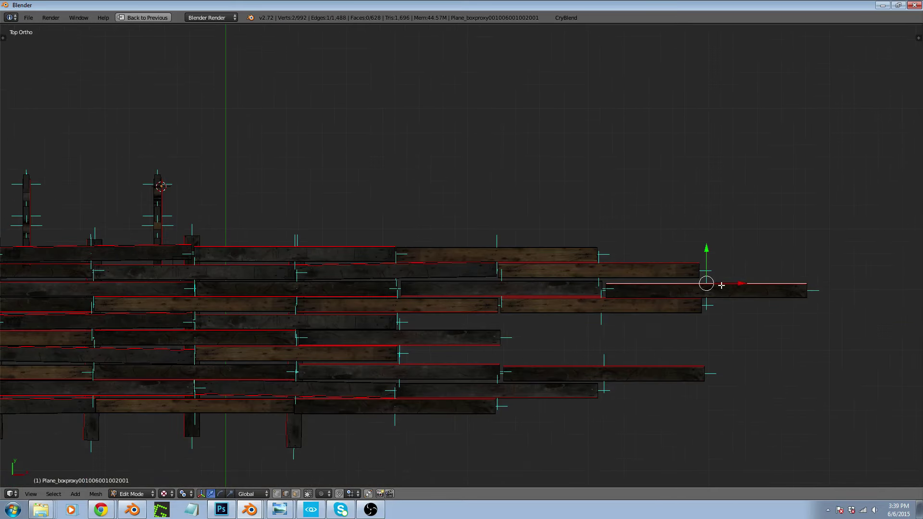
key(ctrl+l)
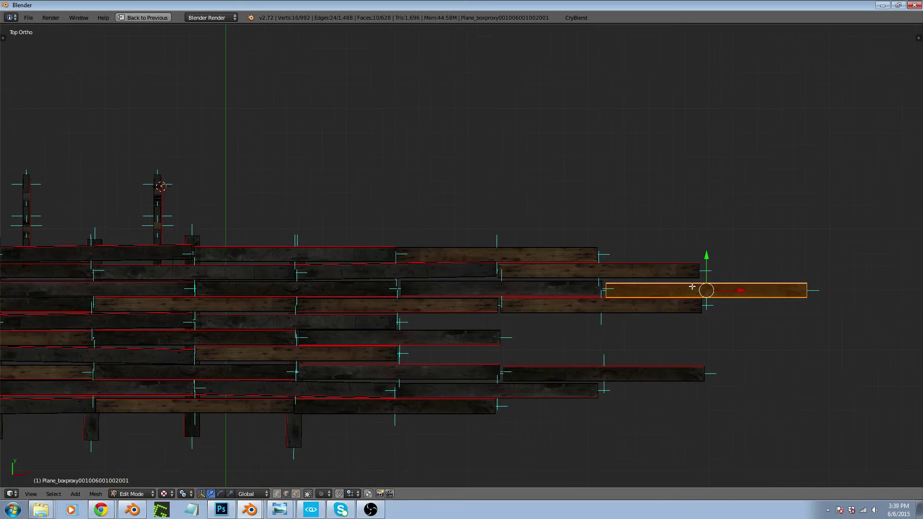
key(shift+d)
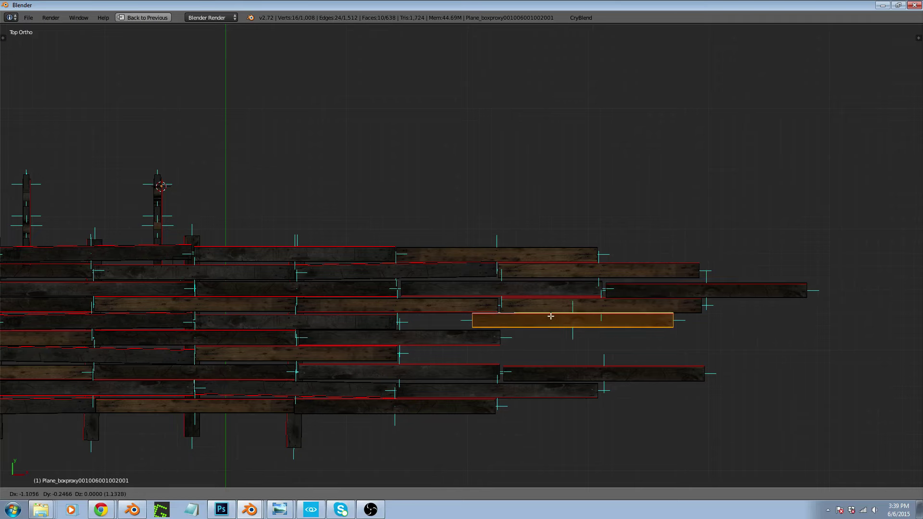
click(490, 316)
scroll(489, 315, up, 9)
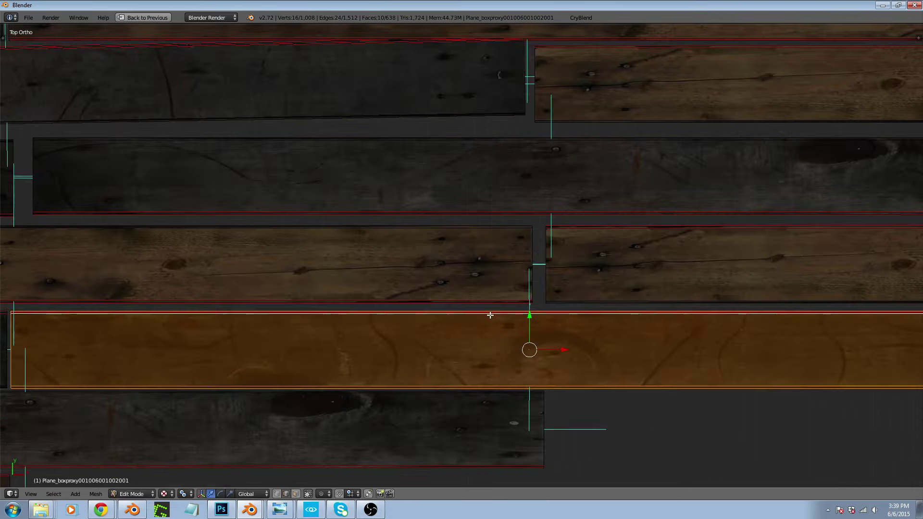
drag(531, 316, 532, 313)
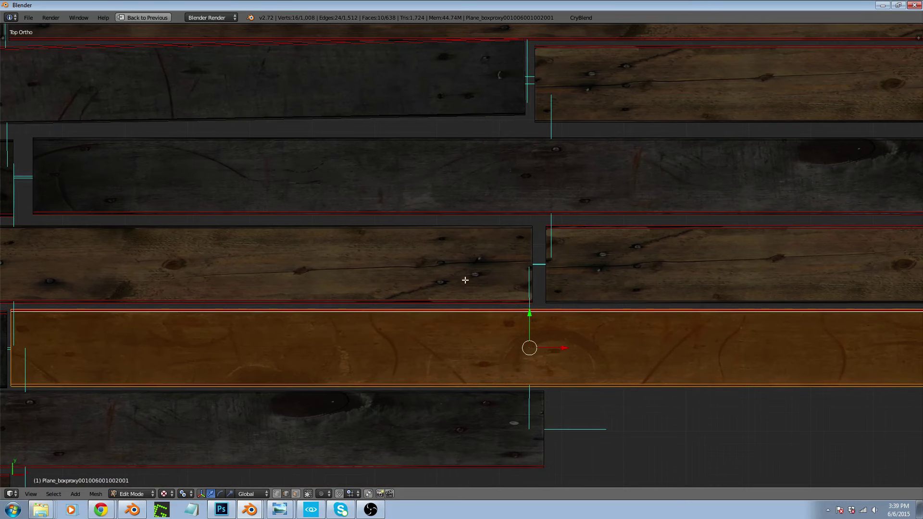
Duplicate the dark end plank of the ninth row about 0.3 in Y to the end of the seventh row and tilt it slightly
scroll(457, 273, down, 6)
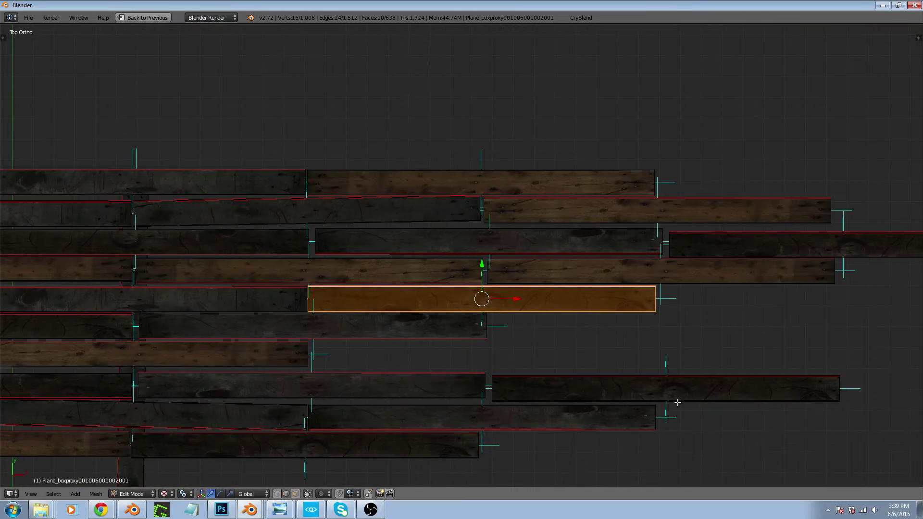
right_click(497, 432)
key(ctrl+l)
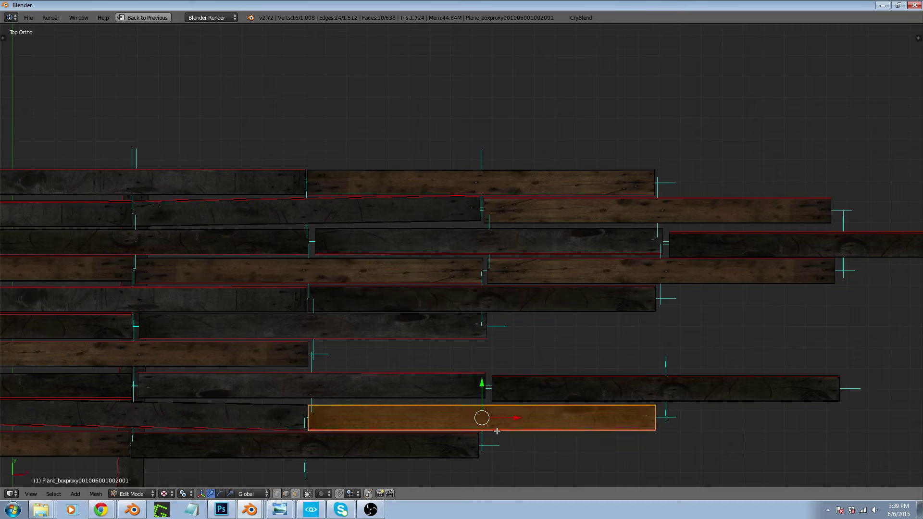
key(shift+d)
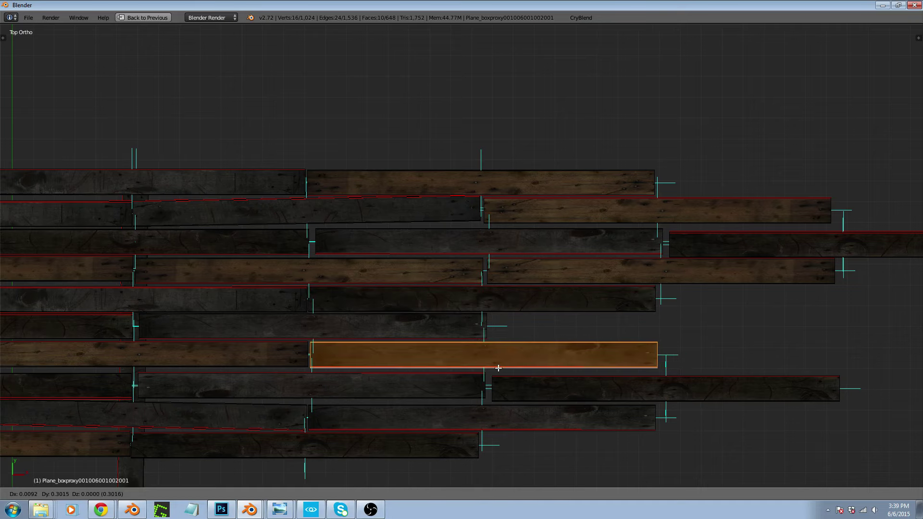
click(498, 368)
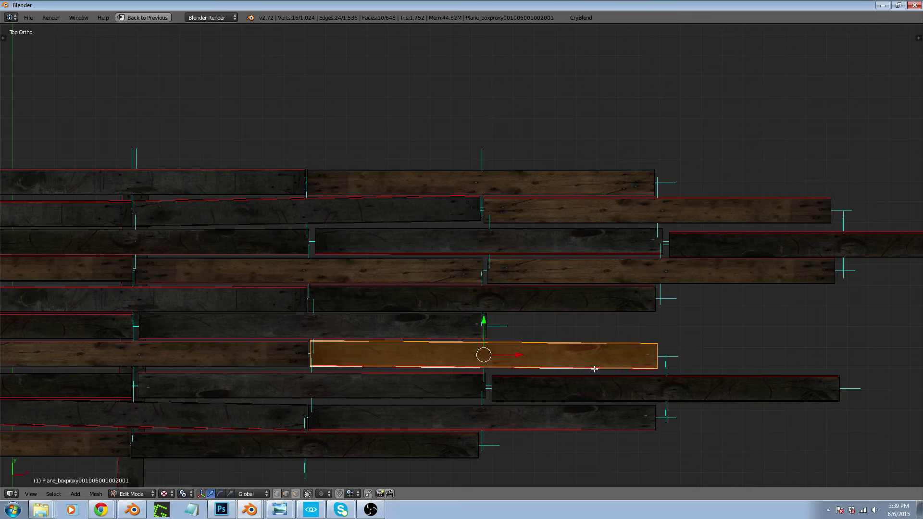
Duplicate the brown third-row end plank about -1.7 along X, and copy that new plank about 0.29 in Y to the end of the first row
scroll(558, 368, down, 6)
scroll(558, 368, down, 3)
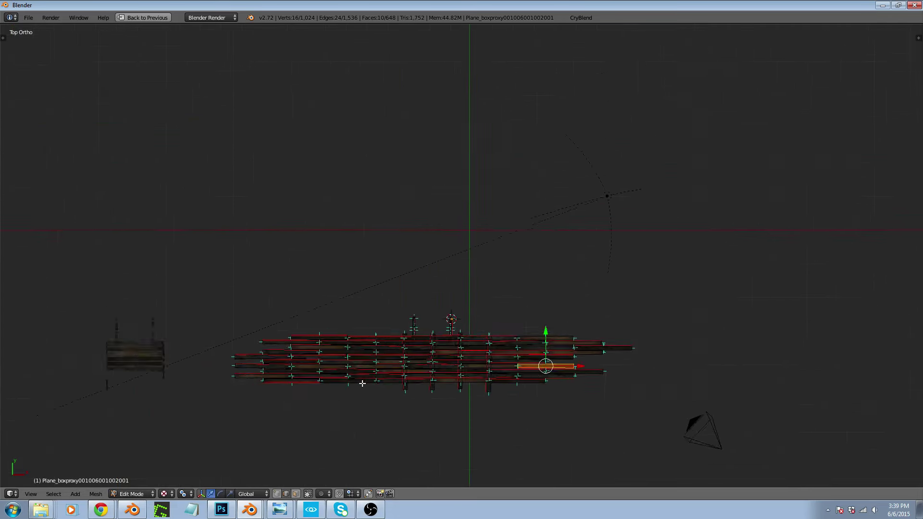
scroll(308, 385, up, 6)
scroll(276, 282, up, 1)
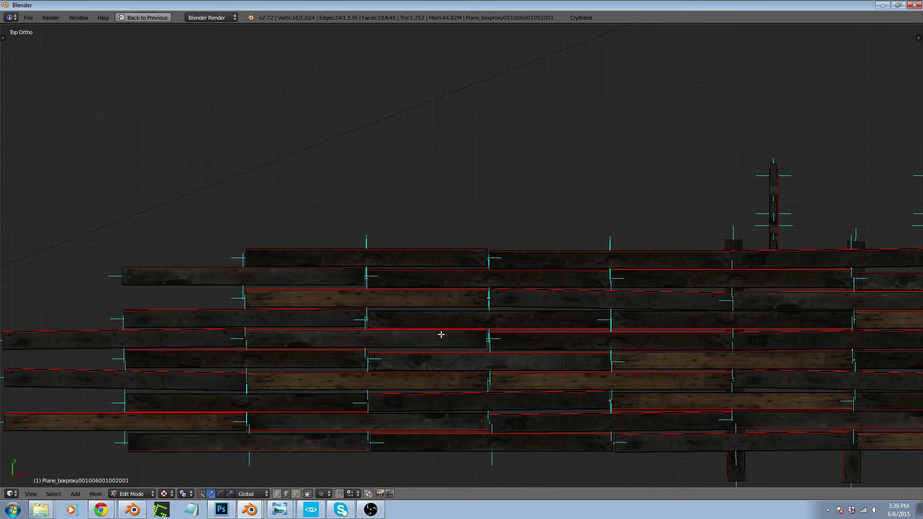
scroll(439, 334, down, 2)
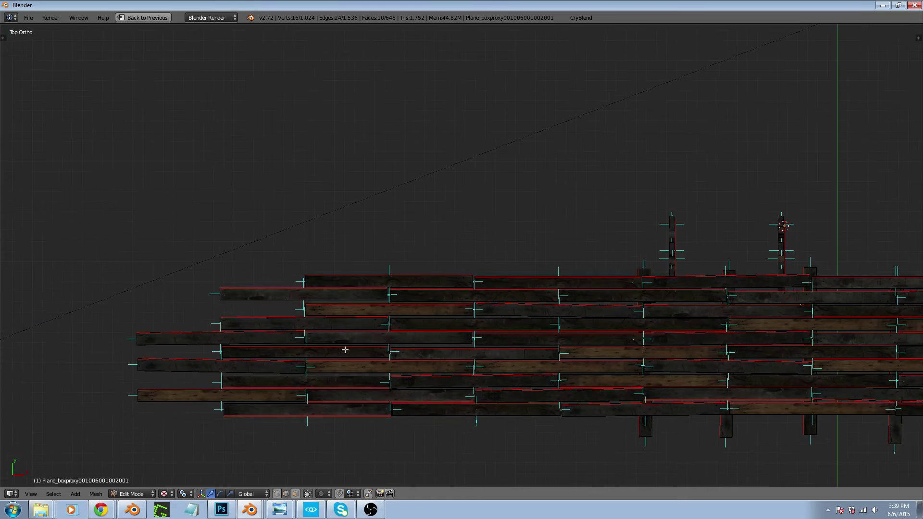
right_click(406, 307)
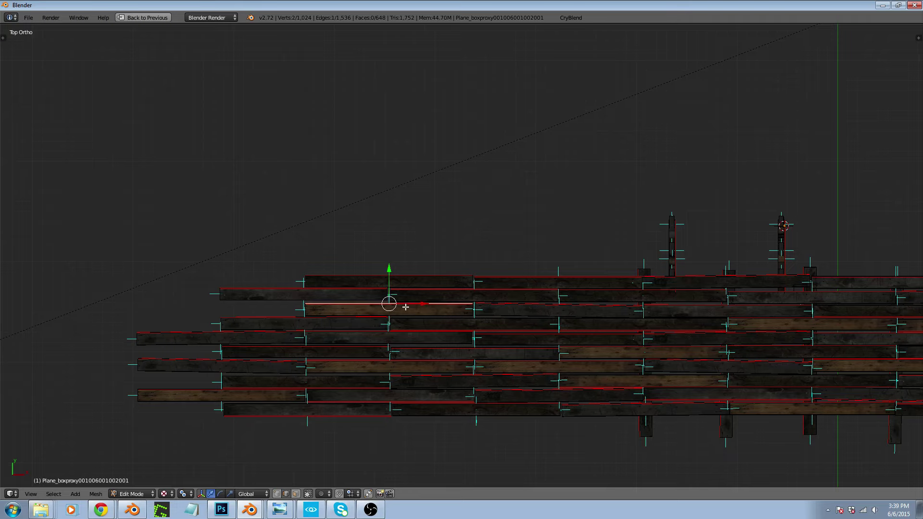
key(ctrl+l)
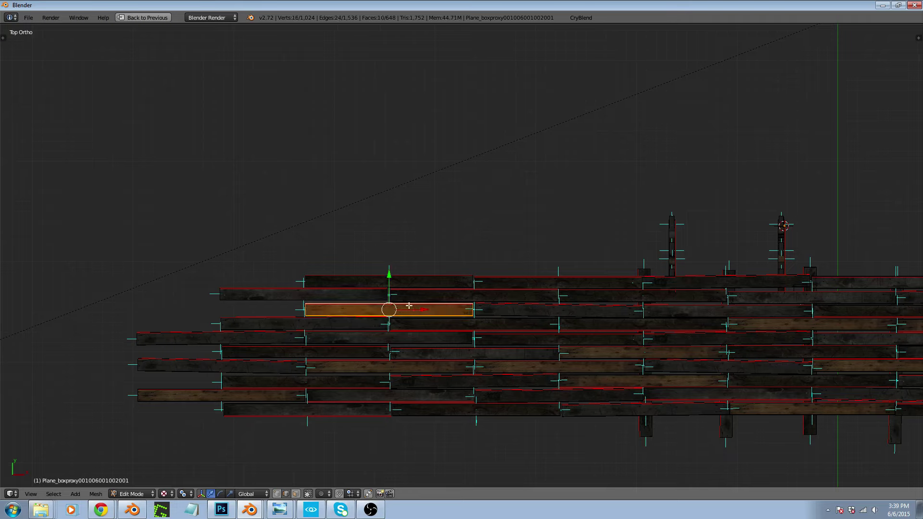
key(shift+d)
key(x)
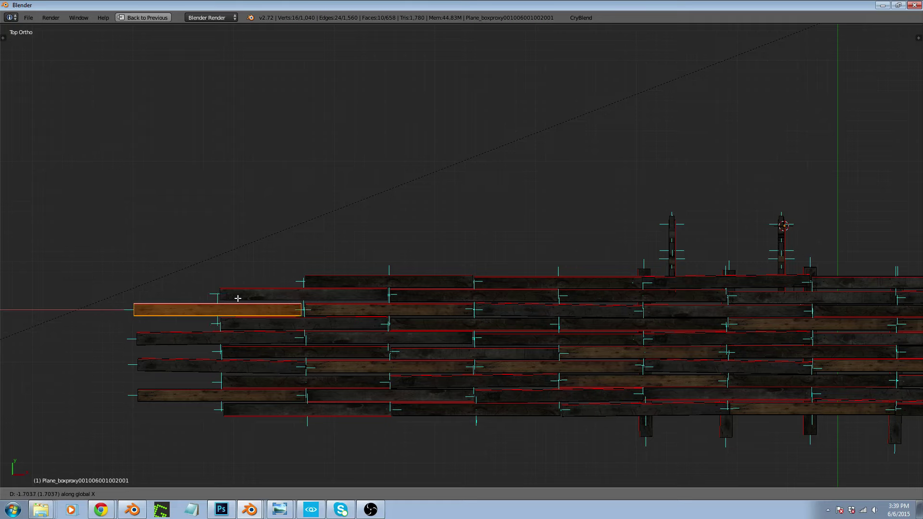
click(238, 298)
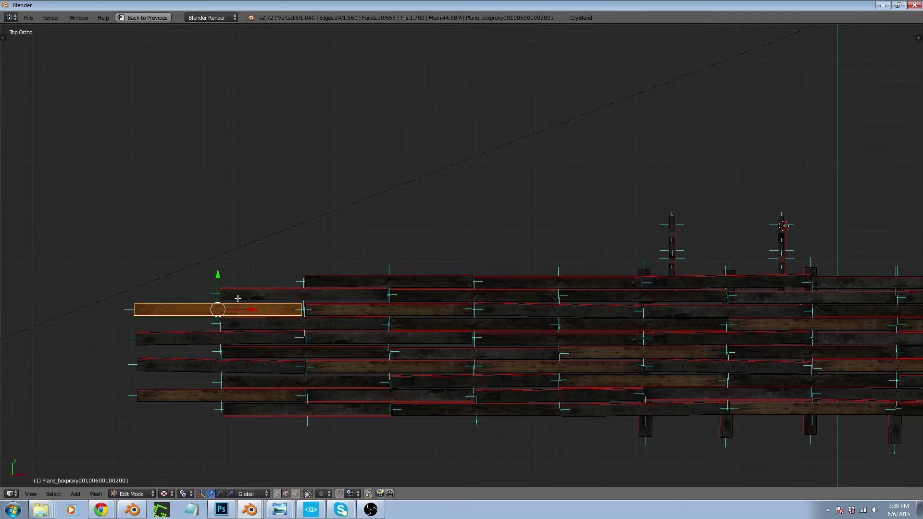
key(shift+d)
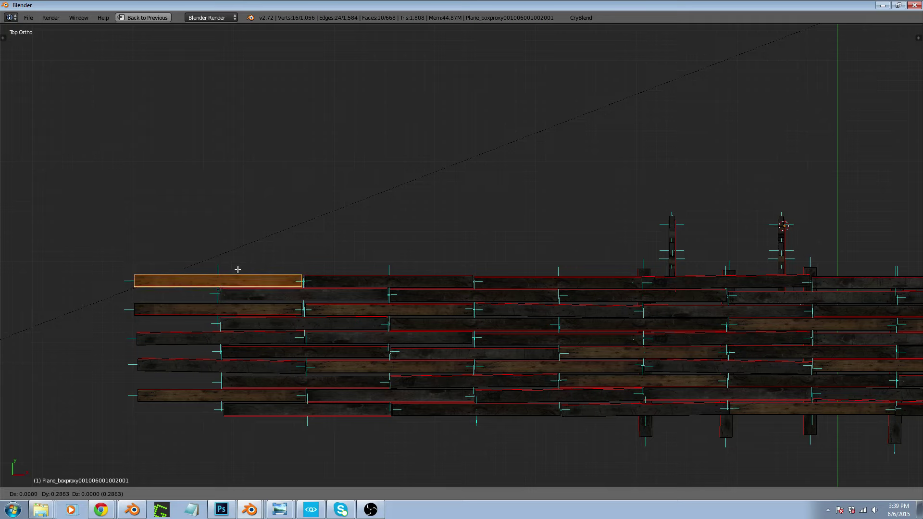
click(239, 270)
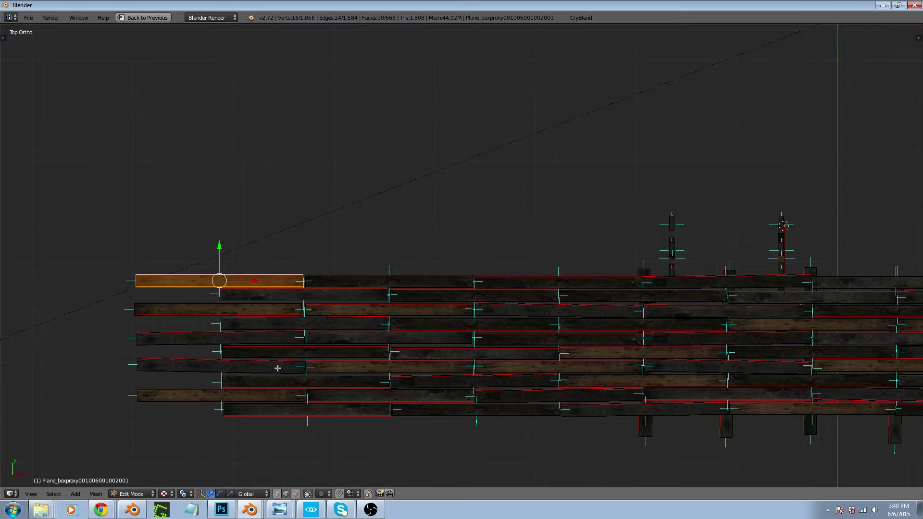
In top view, select the lower long edge of the brown fourth-row end plank at the deck's positive-X end
middle_drag(340, 365, 328, 345)
scroll(328, 344, down, 6)
scroll(634, 409, up, 6)
middle_drag(542, 411, 530, 410)
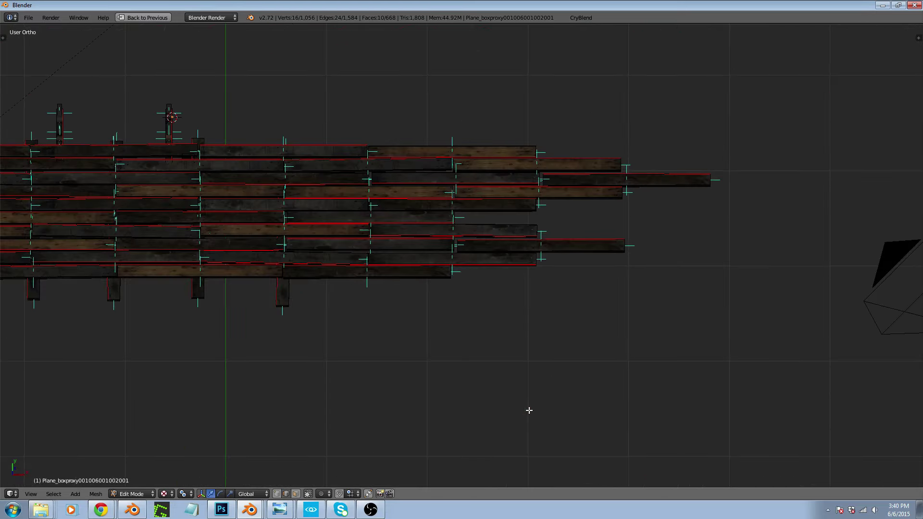
key(KP_7)
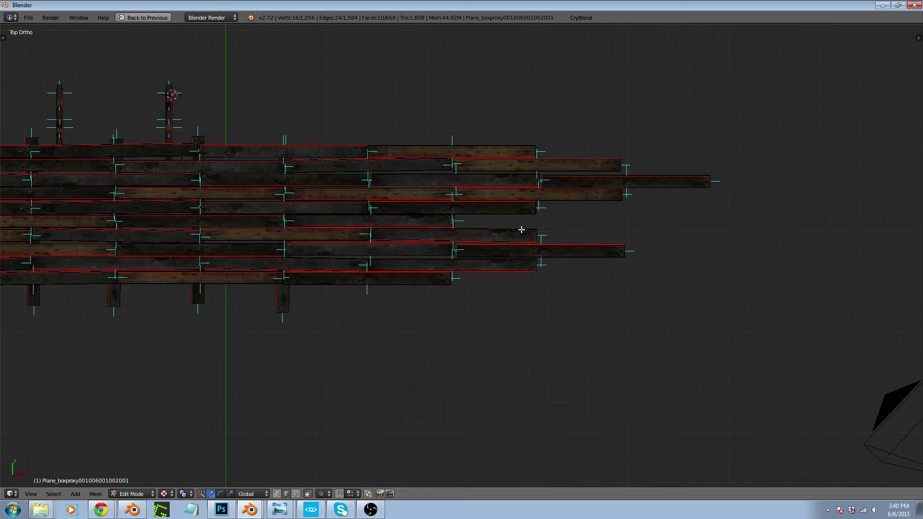
scroll(519, 240, up, 4)
right_click(590, 196)
key(shift+d)
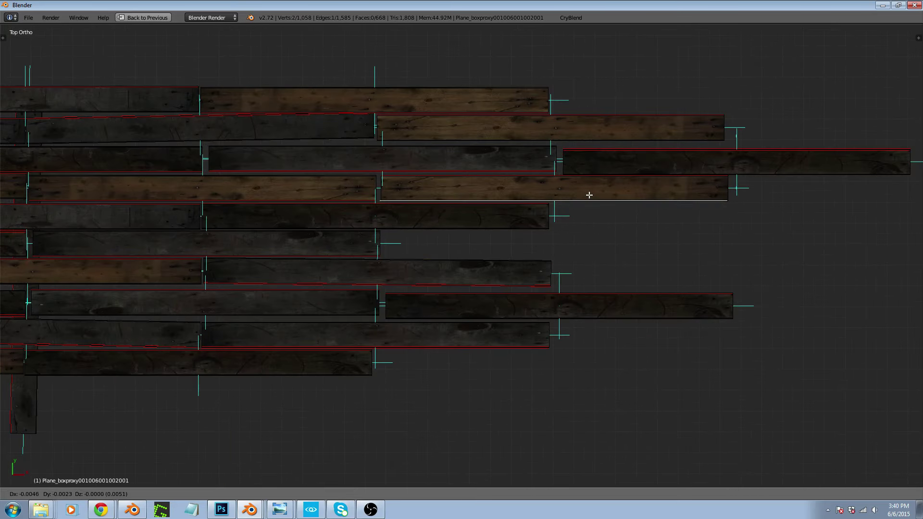
right_click(589, 194)
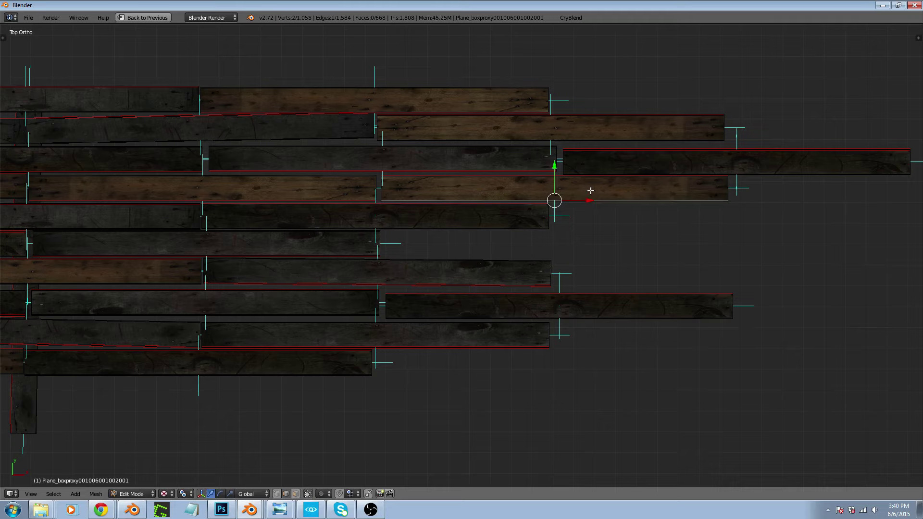
key(g)
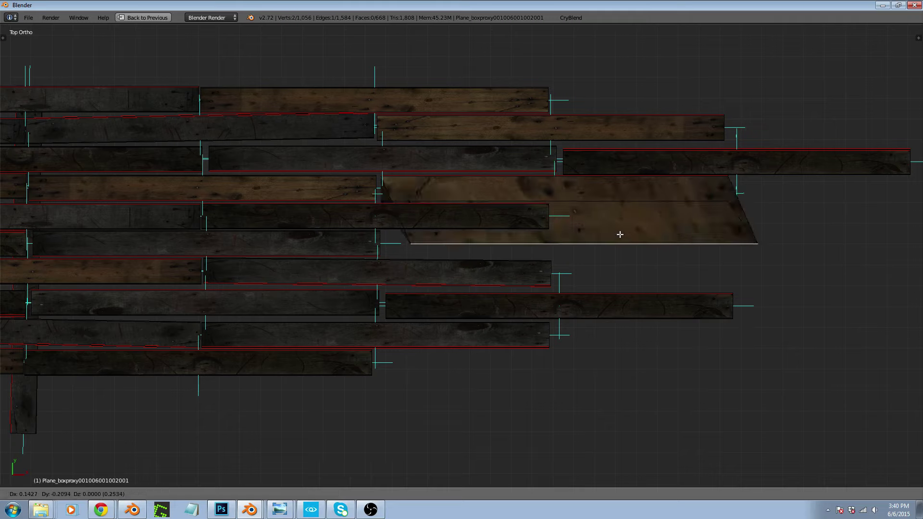
right_click(619, 235)
Duplicate the whole brown fourth-row end plank about -0.27 in Y to the end of the sixth row
key(ctrl+l)
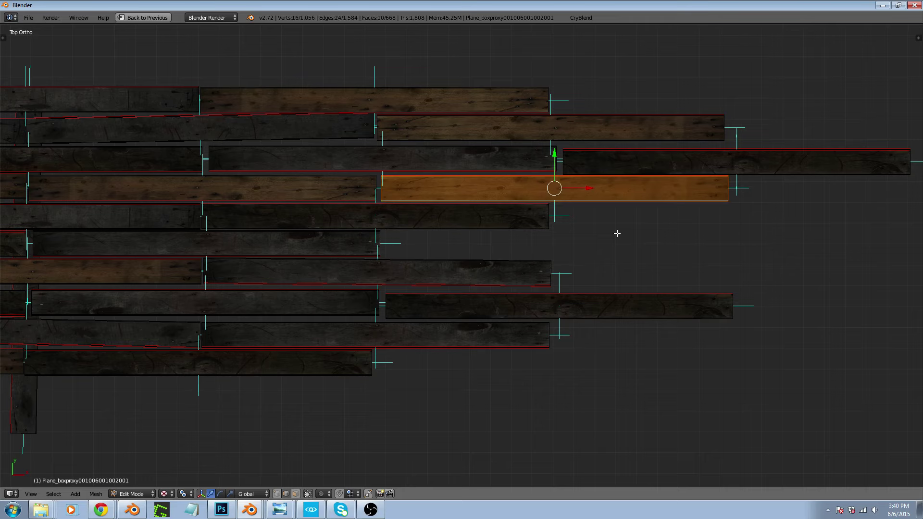
key(shift+d)
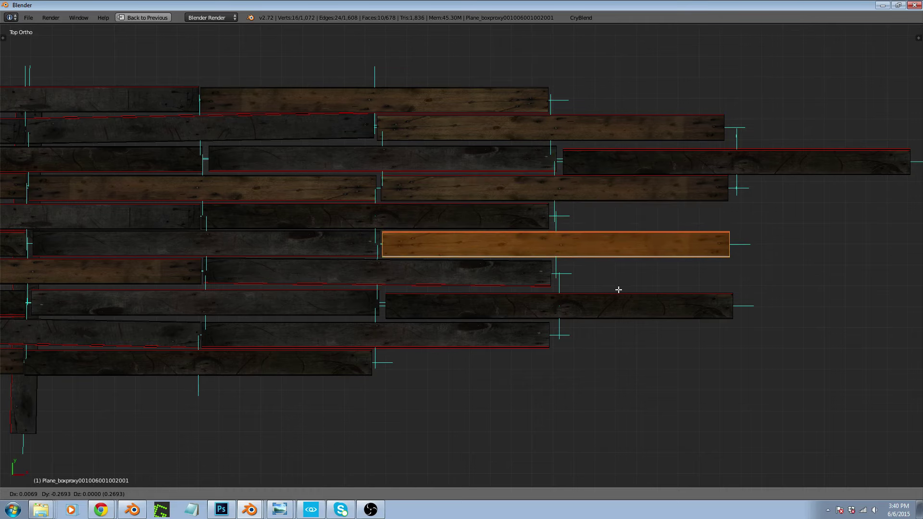
click(618, 290)
Nudge the dark protruding end plank of the third row about -0.02 in X and 0.02 in Y, closer to its neighbour
scroll(608, 292, down, 4)
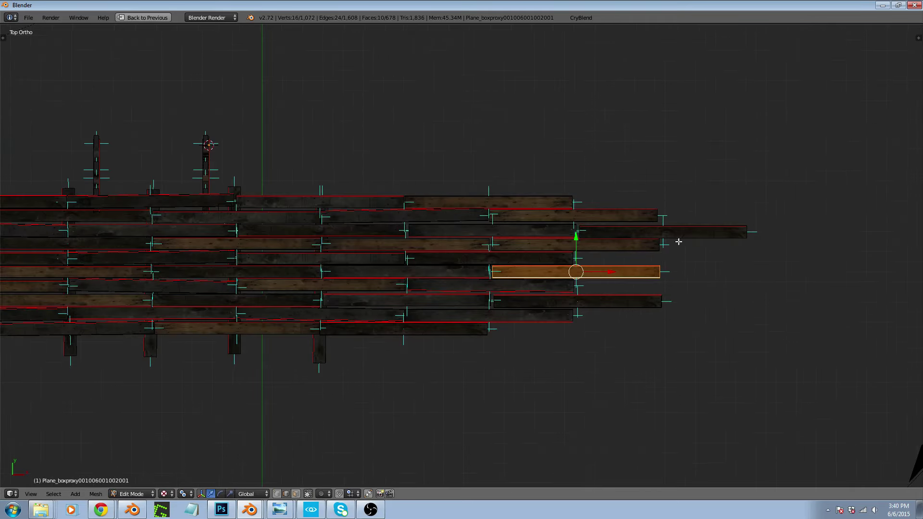
right_click(664, 236)
scroll(663, 234, up, 5)
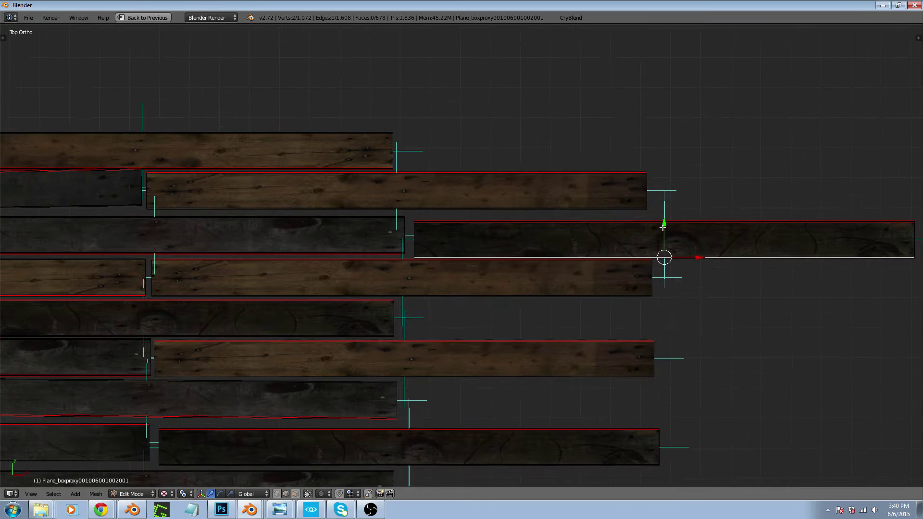
key(ctrl+l)
right_click(663, 226)
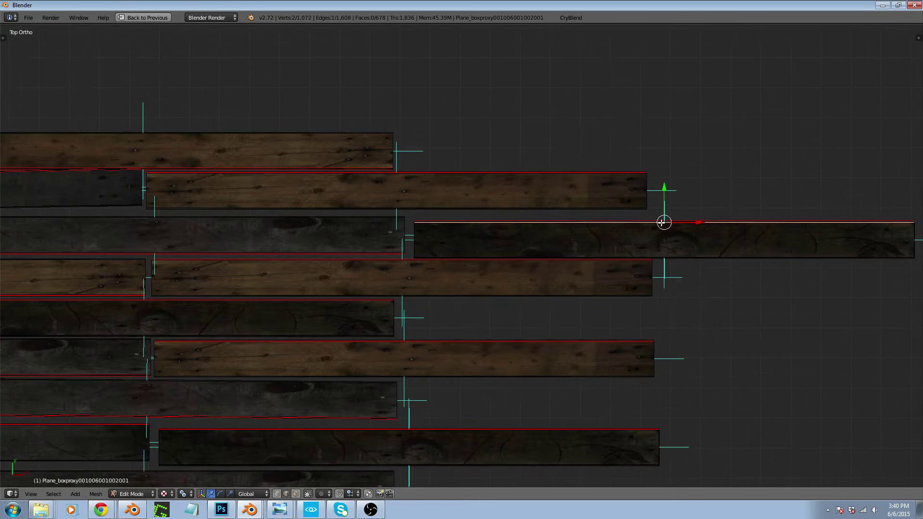
key(ctrl+l)
key(g)
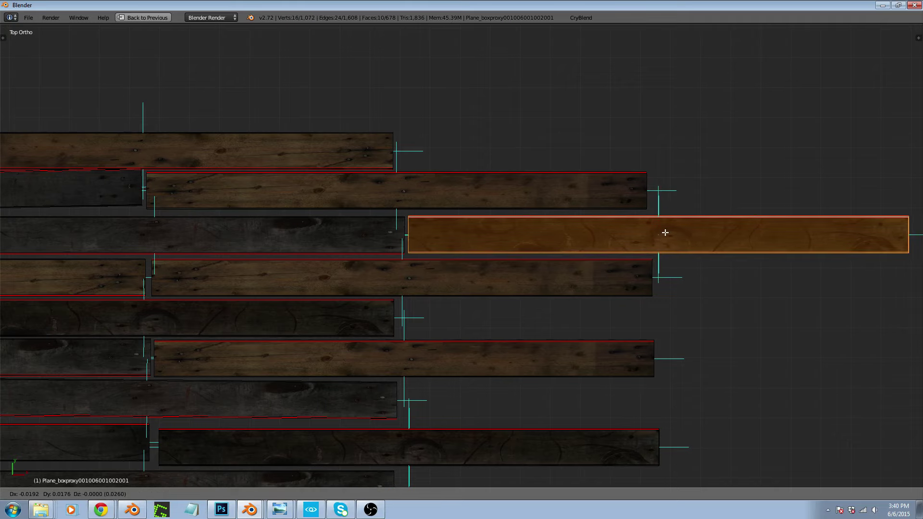
click(659, 231)
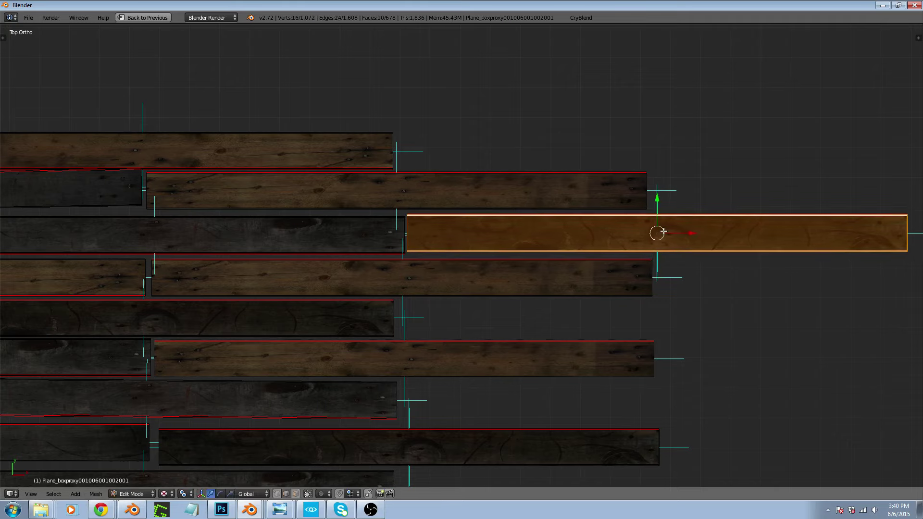
Duplicate the brown second-row end plank about -1.1 in Y to the end of the tenth row
scroll(670, 250, down, 5)
scroll(536, 257, up, 3)
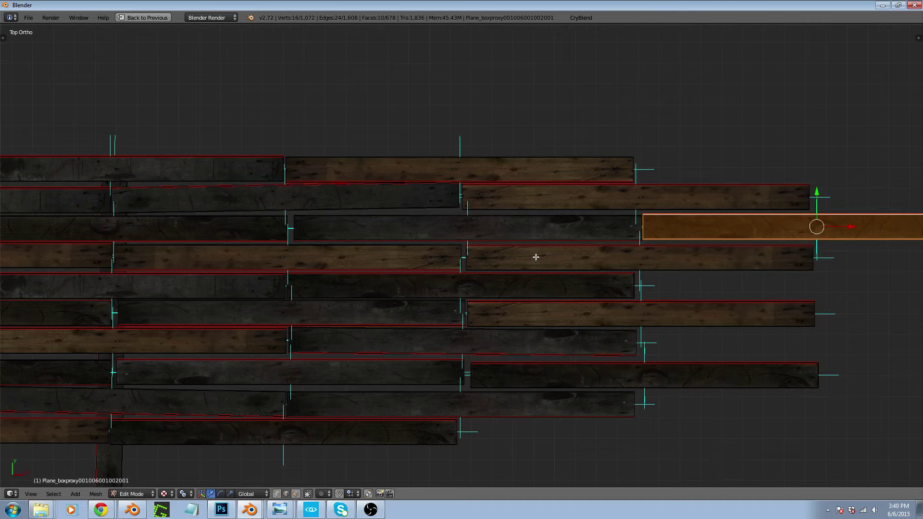
right_click(607, 209)
key(ctrl+l)
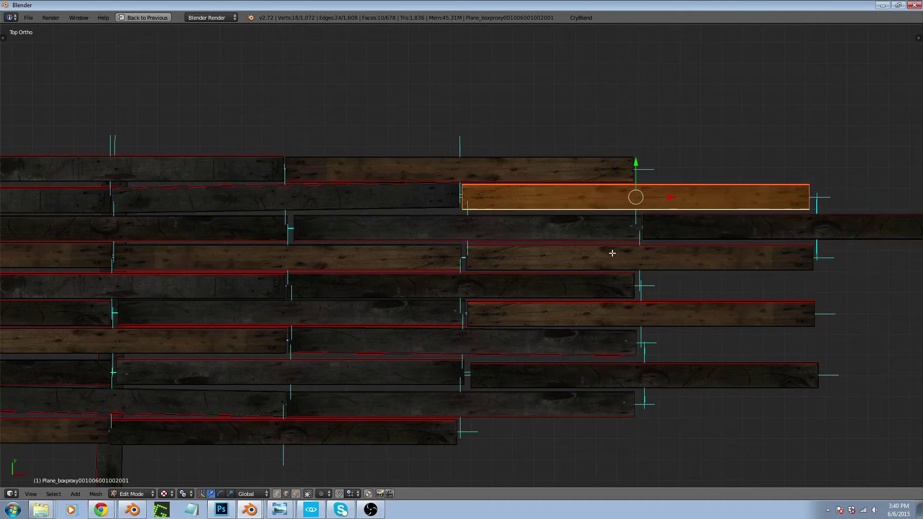
scroll(560, 269, down, 4)
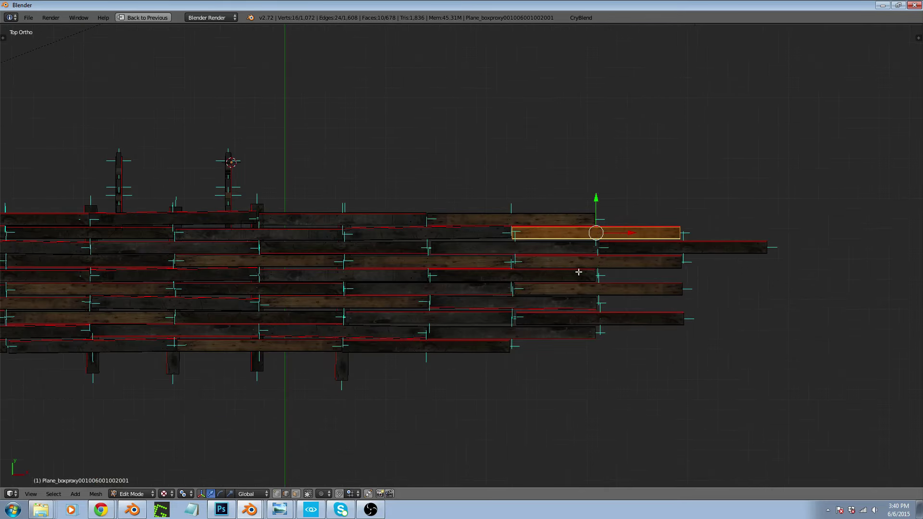
key(shift+d)
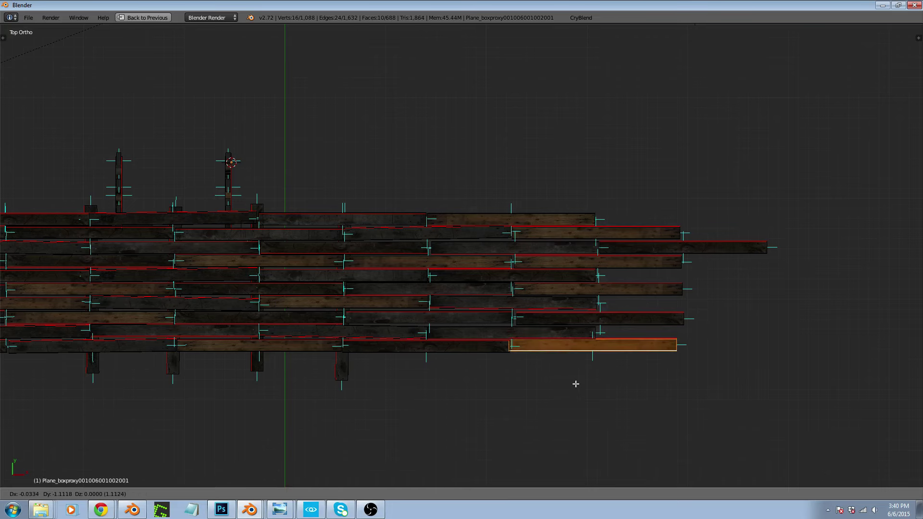
click(559, 367)
Nudge the copied tenth-row plank about -0.02 in X to align it with its row, and leave Edit Mode
scroll(560, 366, up, 6)
key(g)
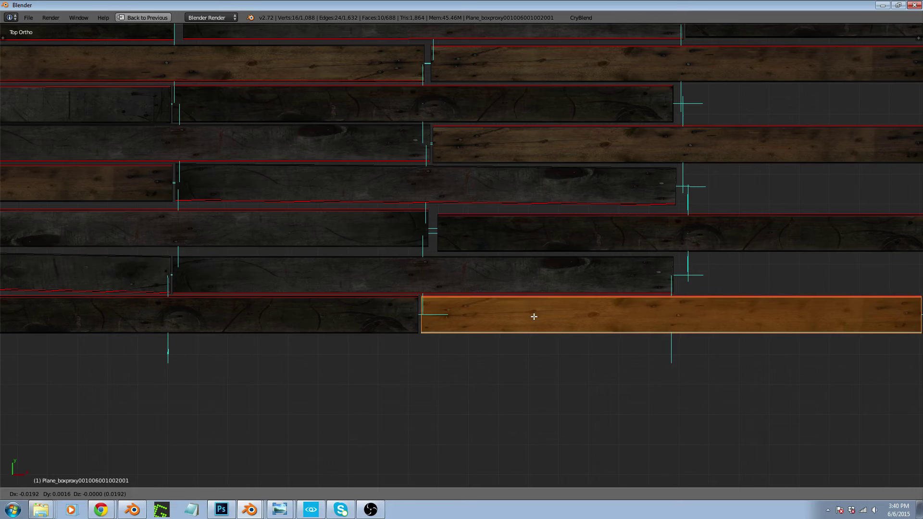
click(534, 317)
scroll(534, 316, down, 6)
key(Tab)
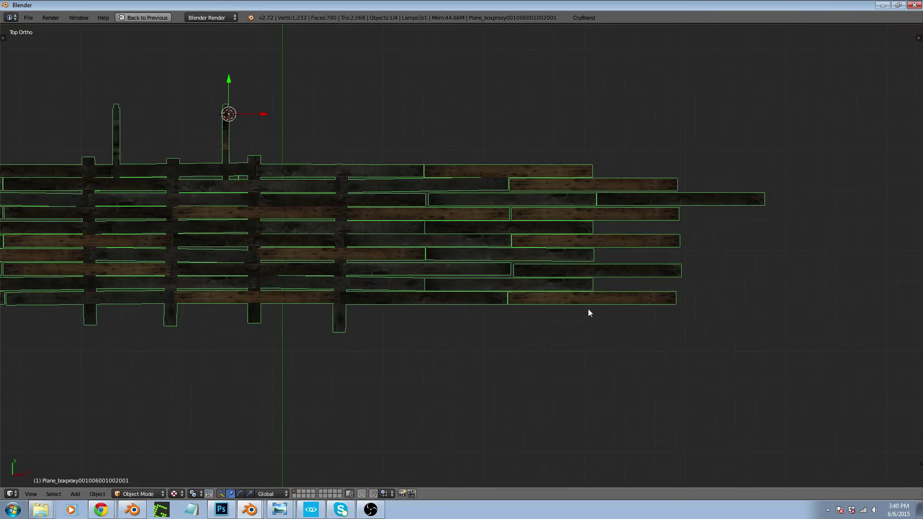
Switch to CRYENGINE Sandbox and examine the podium's deck and uneven plank ends inside the church
key(alt+Tab)
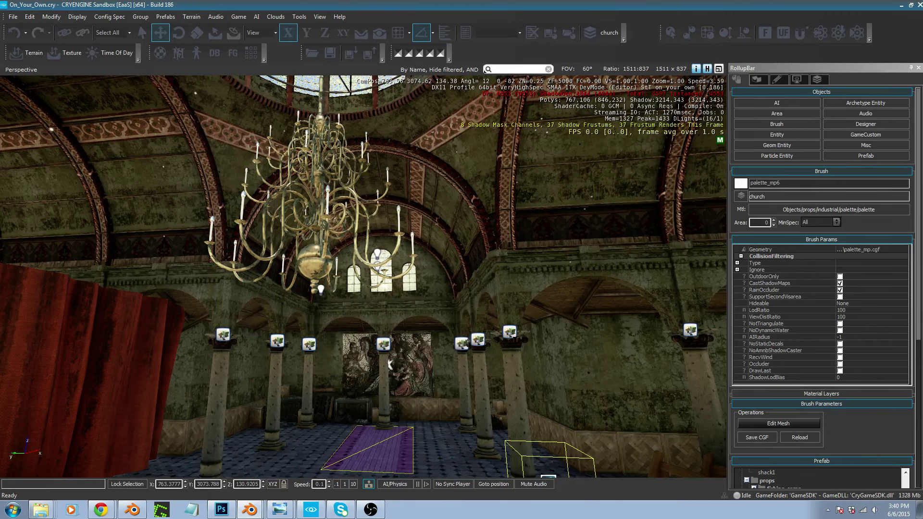
right_drag(403, 382, 336, 476)
key(d)
right_drag(336, 289, 129, 356)
key(d)
key(s)
right_drag(363, 276, 418, 241)
key(a)
key(w)
key(d)
key(d)
key(a)
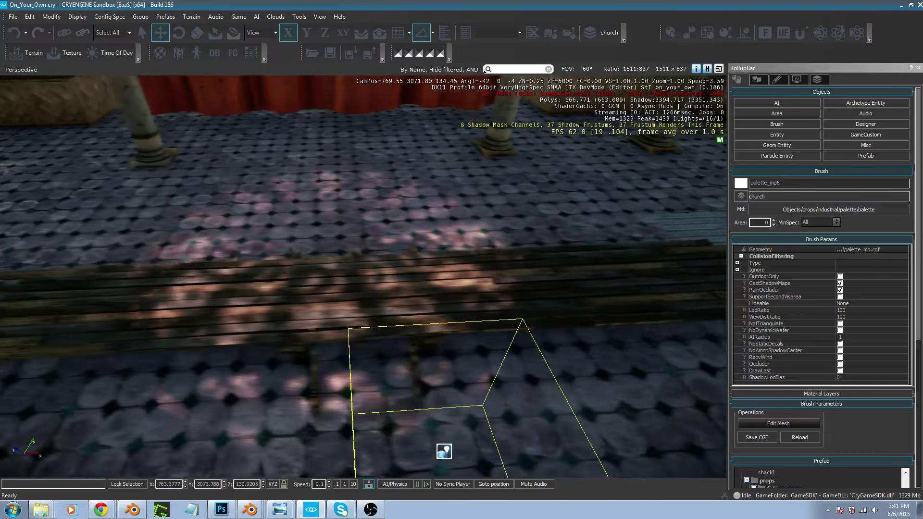
right_drag(270, 336, 253, 337)
key(a)
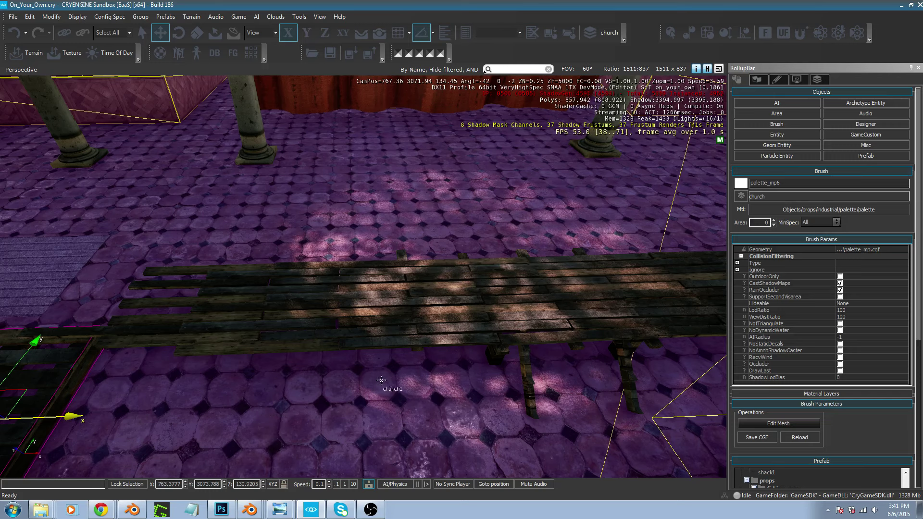
click(418, 266)
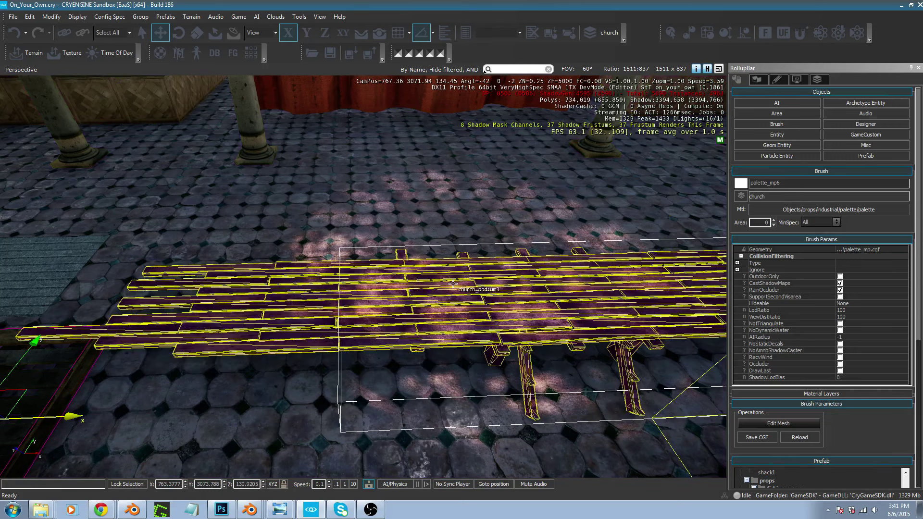
click(524, 417)
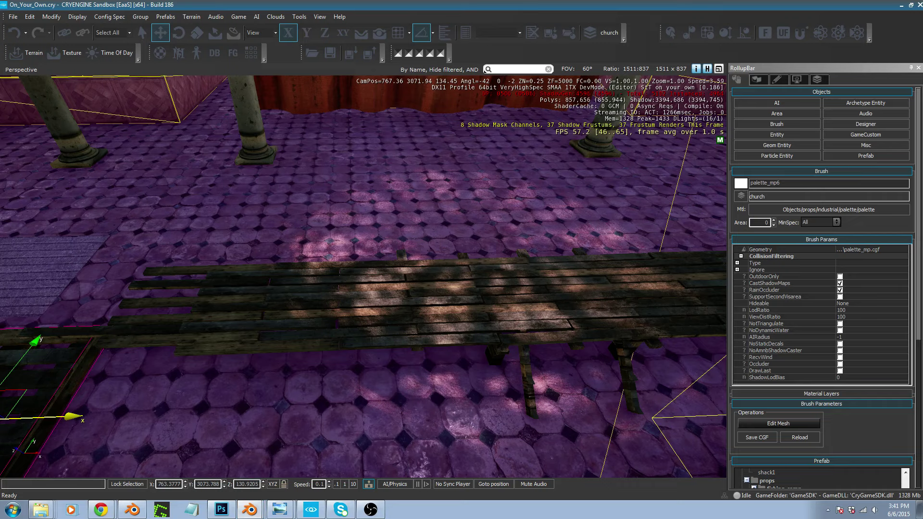
Compare the deck's plank ends in Blender with the far end of the podium in CRYENGINE Sandbox
drag(0, 151, 475, 1)
scroll(740, 260, down, 2)
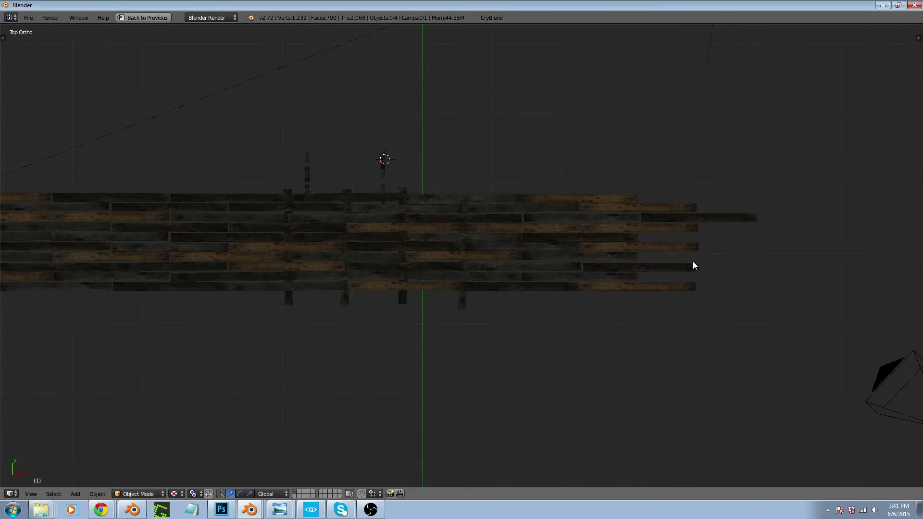
scroll(707, 221, up, 4)
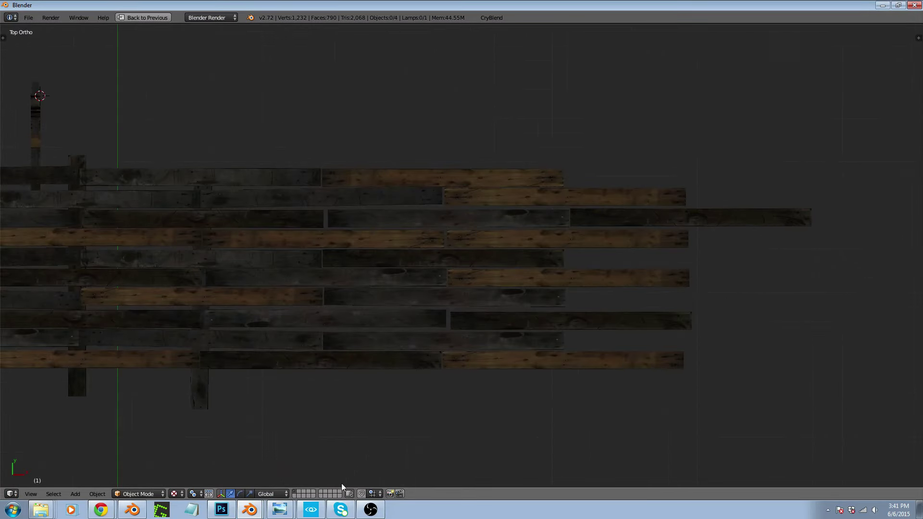
click(302, 511)
right_drag(327, 361, 365, 360)
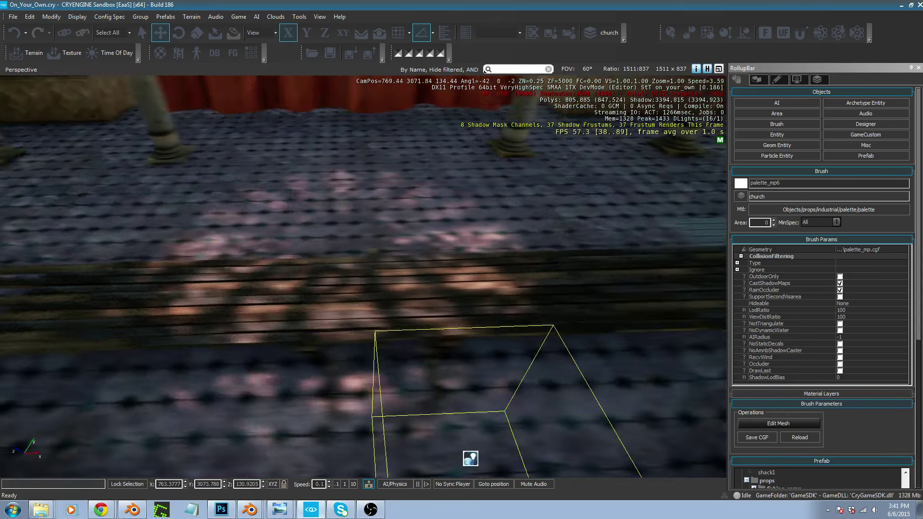
middle_drag(365, 361, 452, 341)
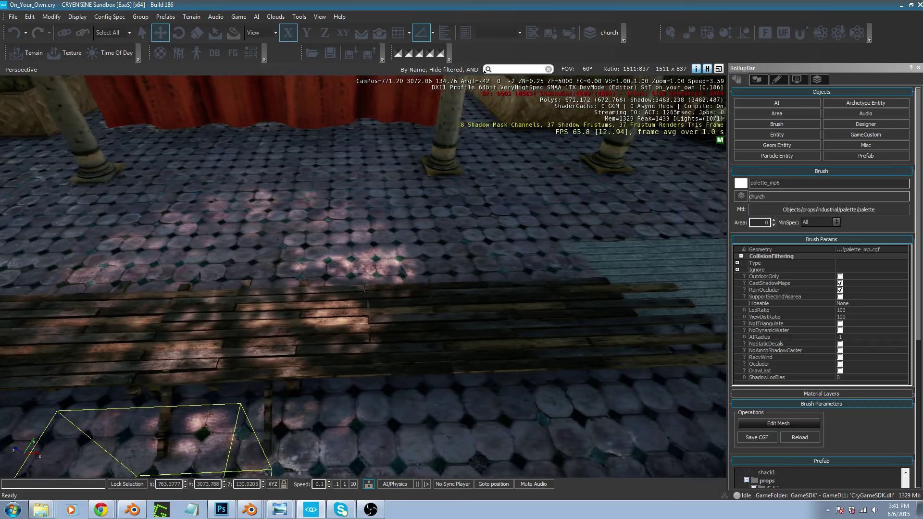
Switch back to Blender and delete all vertices of the dark plank protruding from the end of the third row
click(254, 512)
key(Tab)
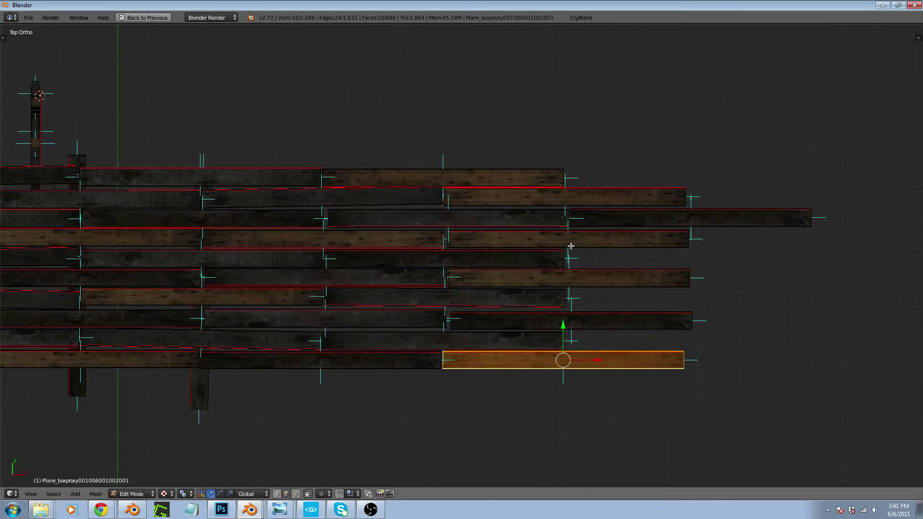
key(a)
scroll(616, 199, up, 4)
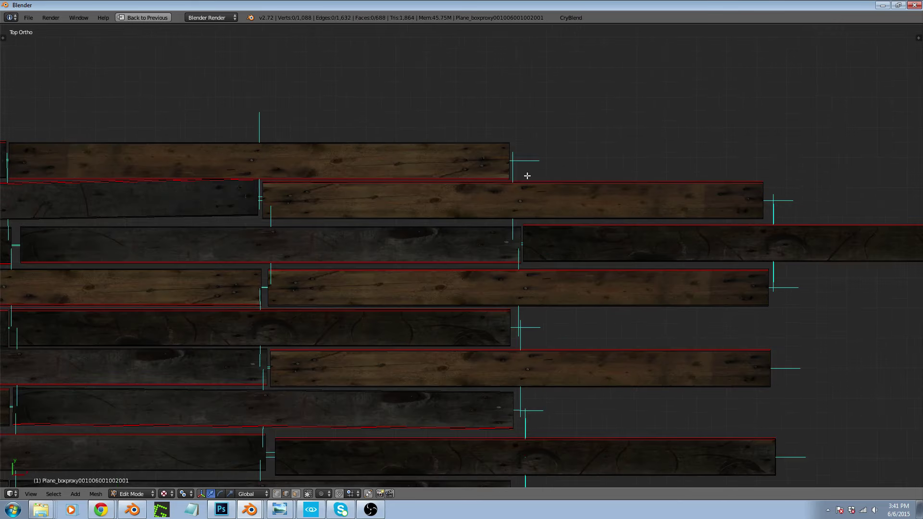
scroll(513, 221, down, 10)
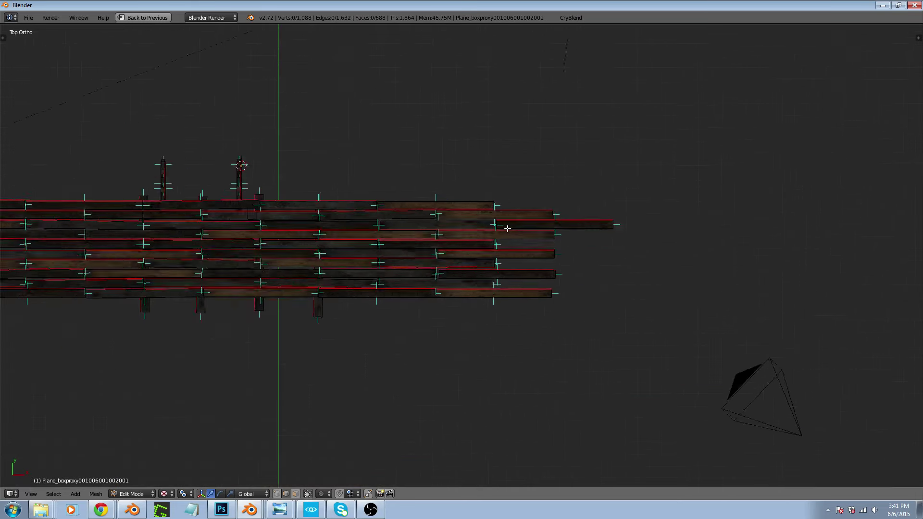
scroll(565, 231, up, 5)
right_click(554, 231)
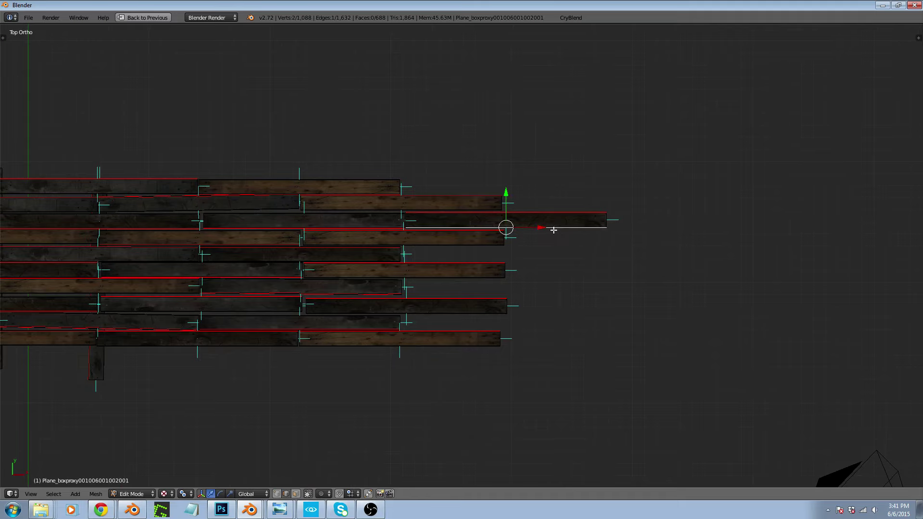
key(ctrl+l)
key(x)
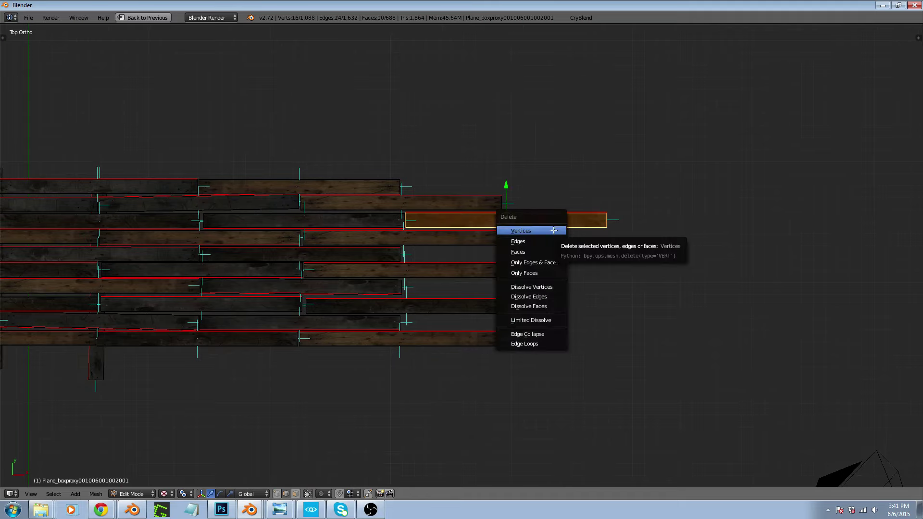
click(554, 231)
Try to knife-cut the protruding planks just beyond the ends of the shorter rows
scroll(437, 211, up, 2)
scroll(392, 203, up, 1)
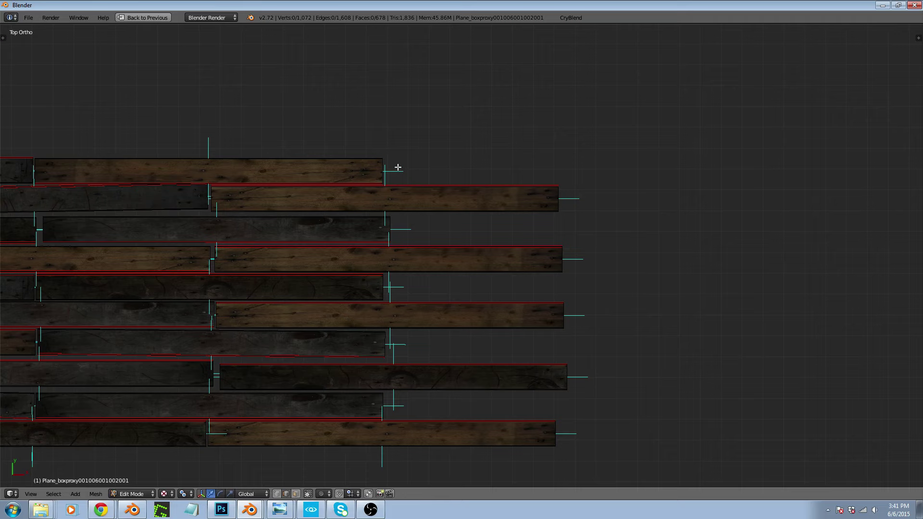
key(alt+z)
key(k)
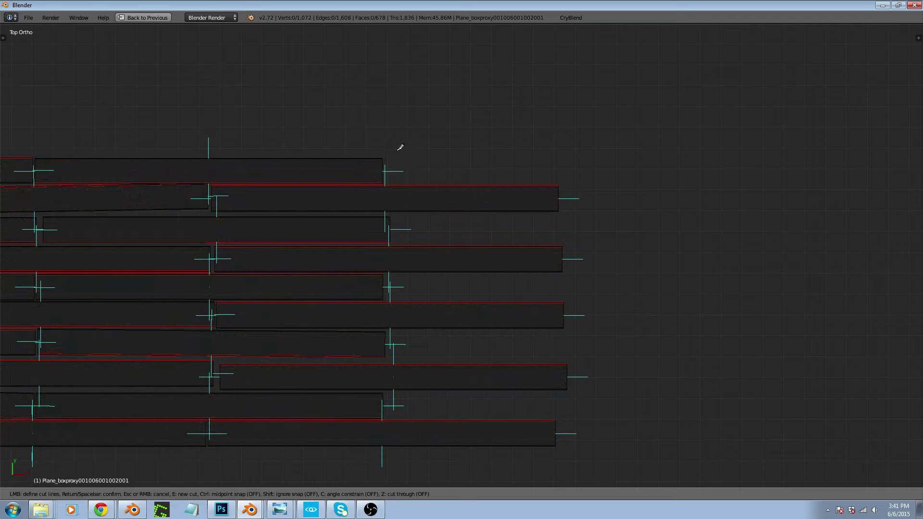
click(403, 152)
key(c)
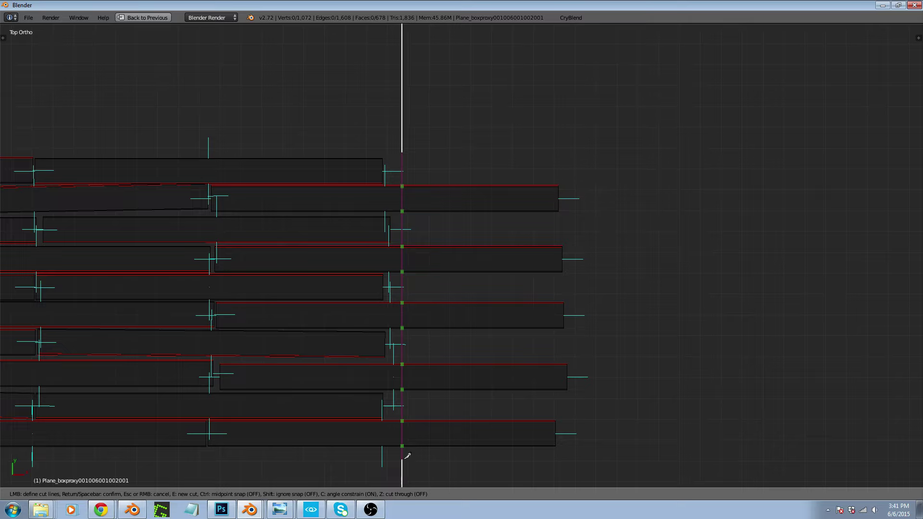
key(Escape)
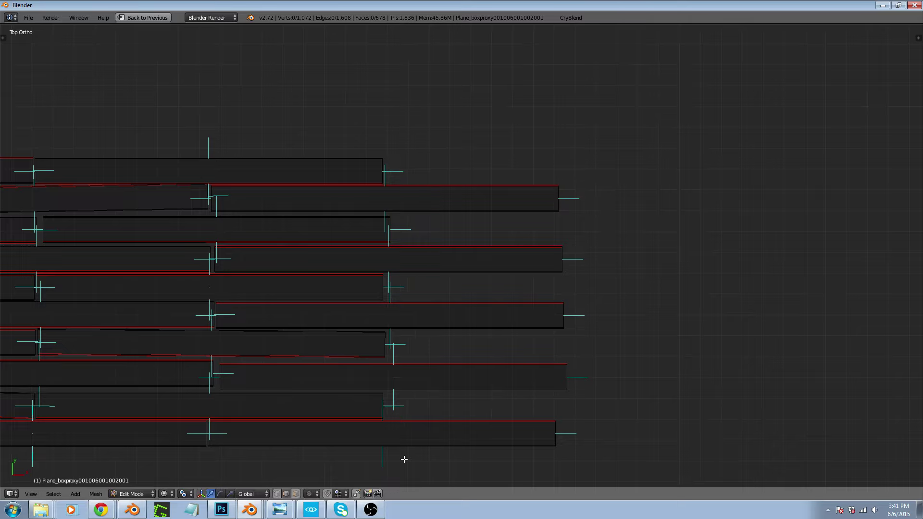
key(k)
click(393, 177)
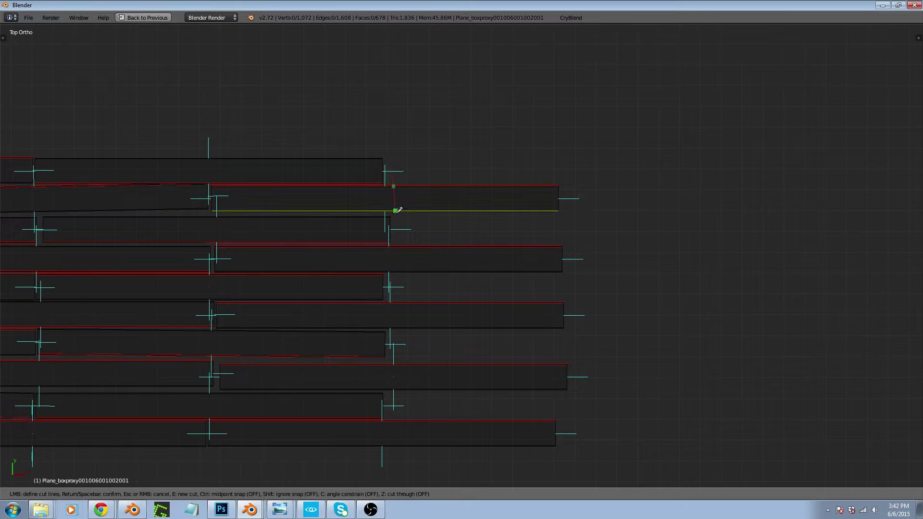
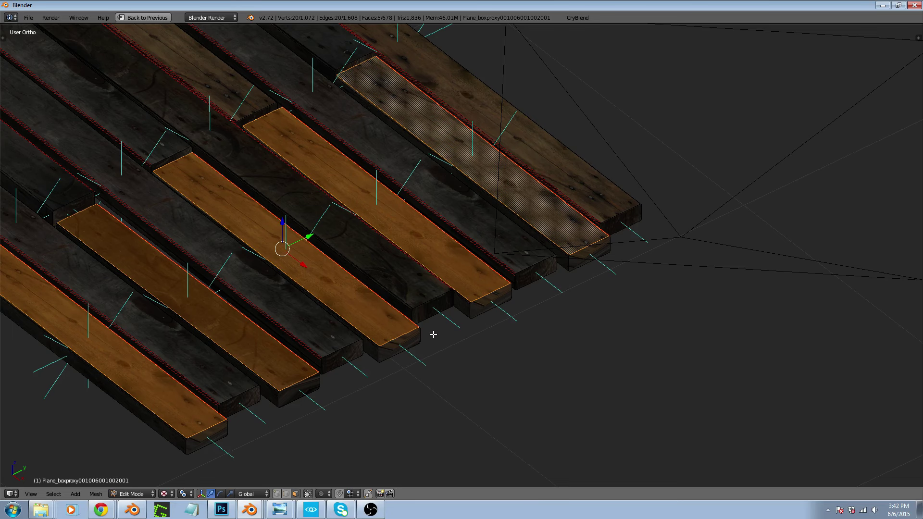
Restore the split editor layout and select all UVs of the five shortened planks' top faces
key(ctrl+Up)
scroll(321, 274, down, 5)
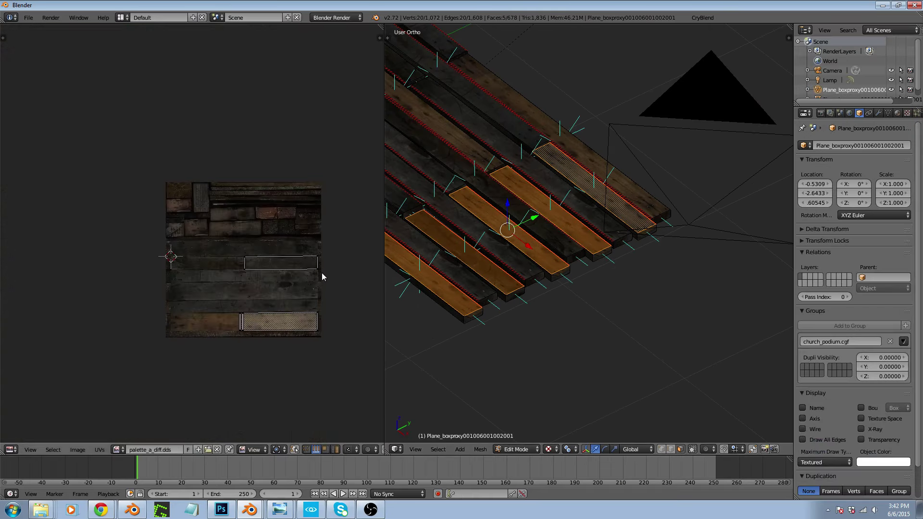
scroll(322, 276, down, 2)
scroll(313, 303, up, 5)
key(a)
scroll(313, 303, up, 3)
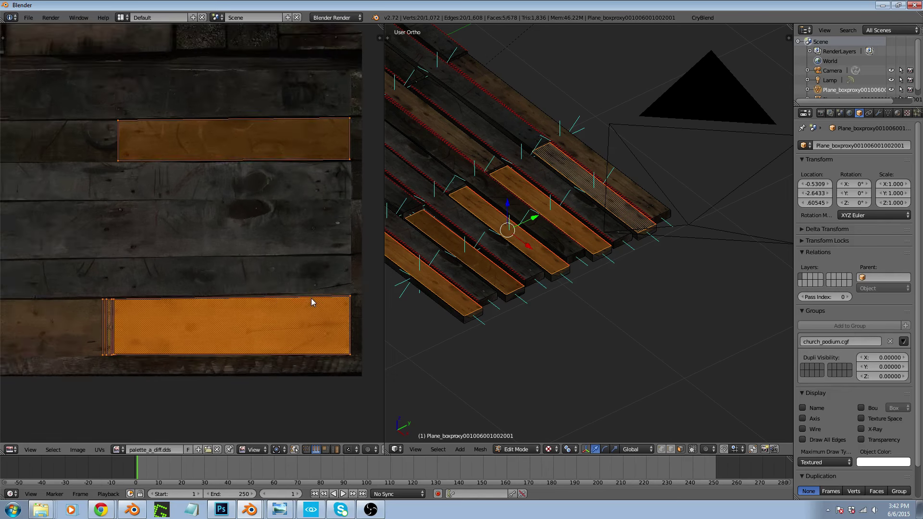
scroll(312, 302, up, 1)
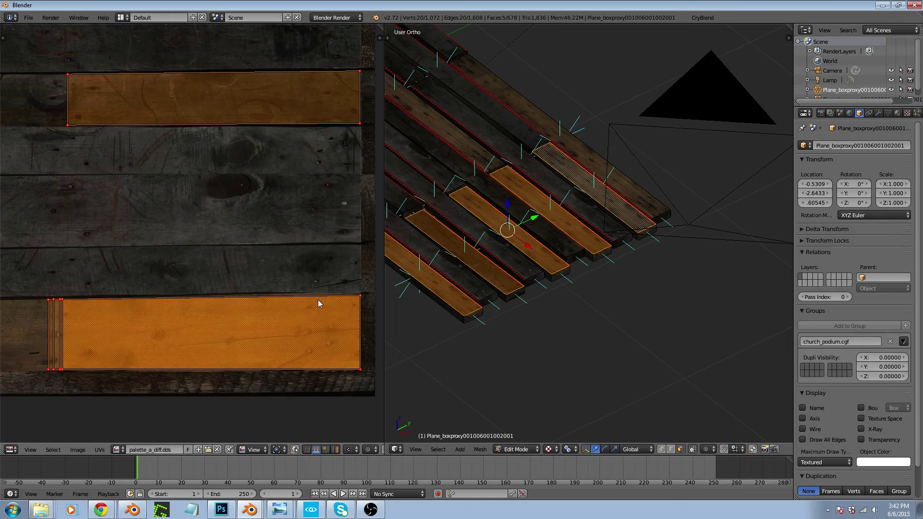
scroll(540, 305, up, 3)
Add the outer end faces of the five shortened planks to the selected top faces
shift+right_click(424, 321)
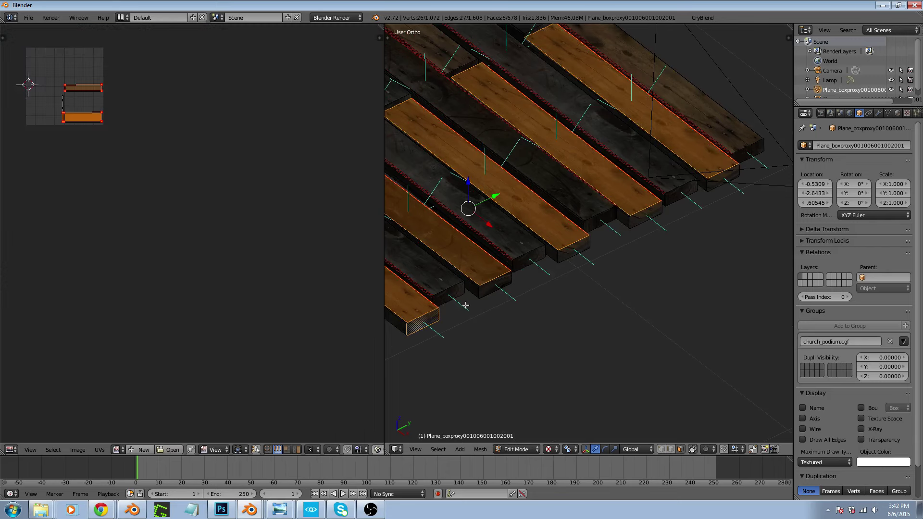
shift+right_click(501, 283)
shift+right_click(577, 250)
shift+right_click(652, 212)
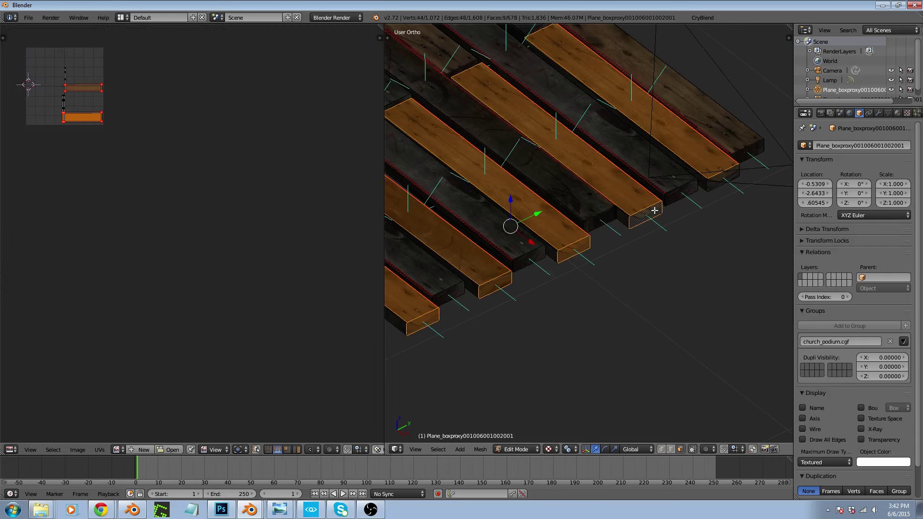
shift+right_click(721, 176)
scroll(113, 116, up, 3)
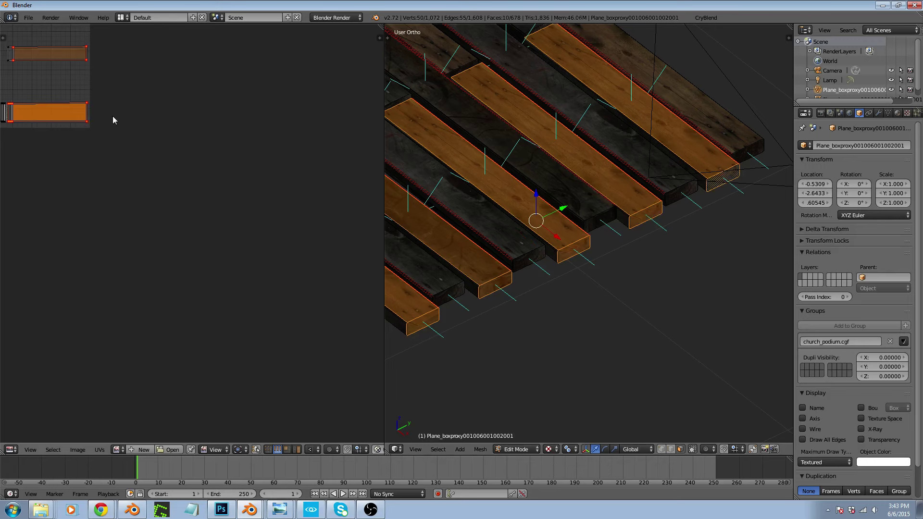
Examine the texture on the five planks' end faces and compare the UV edges of their top faces
scroll(481, 274, up, 5)
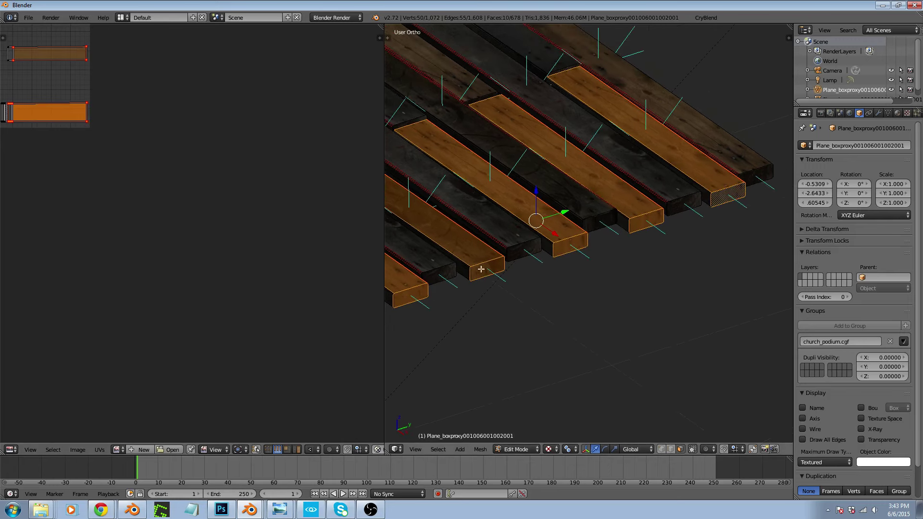
scroll(482, 274, up, 4)
scroll(544, 273, down, 6)
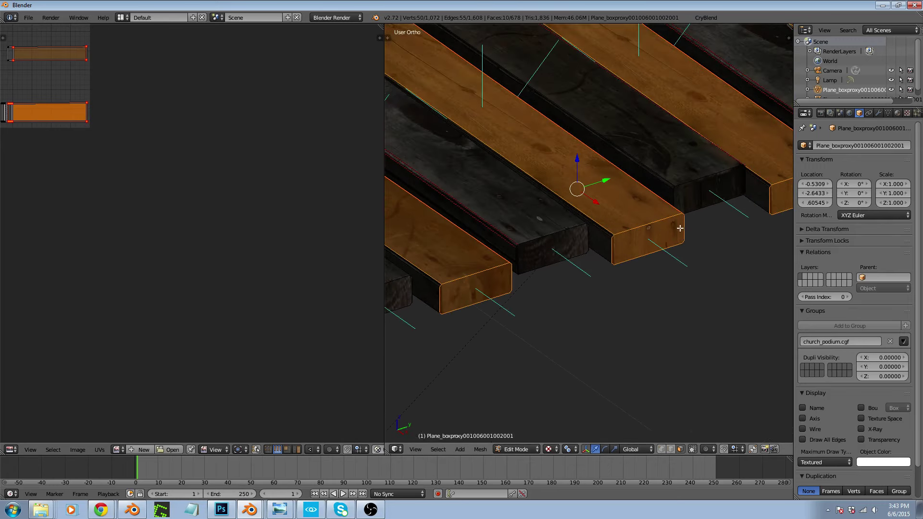
scroll(681, 228, up, 4)
scroll(491, 274, down, 6)
scroll(665, 216, up, 3)
scroll(567, 268, down, 2)
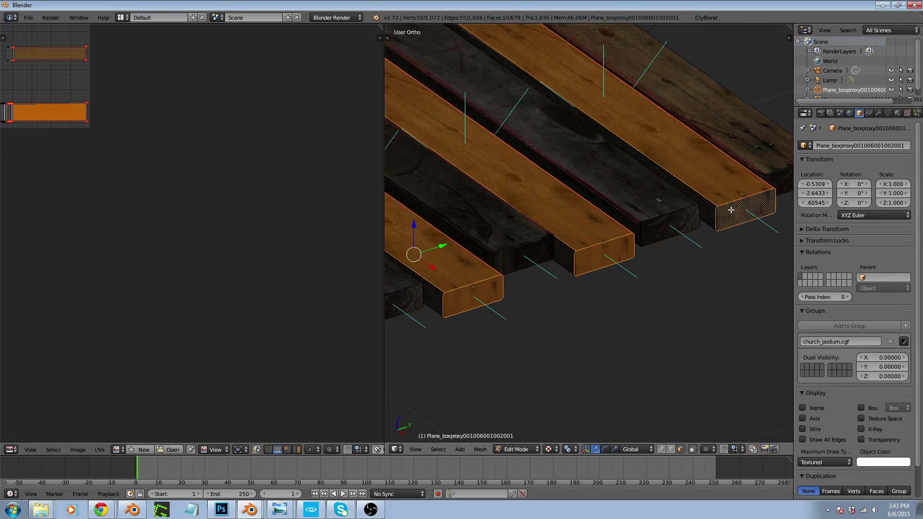
scroll(731, 210, up, 4)
scroll(668, 238, down, 4)
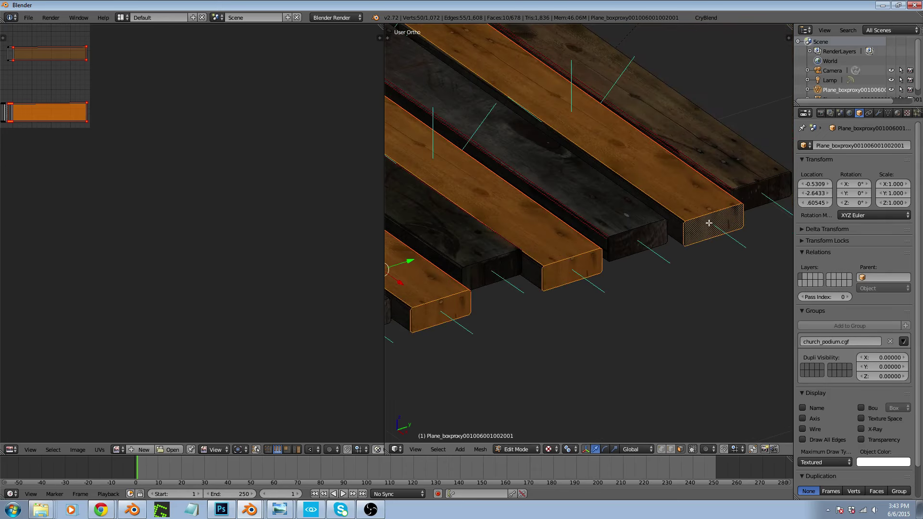
scroll(704, 232, down, 1)
scroll(222, 204, down, 3)
scroll(112, 161, up, 6)
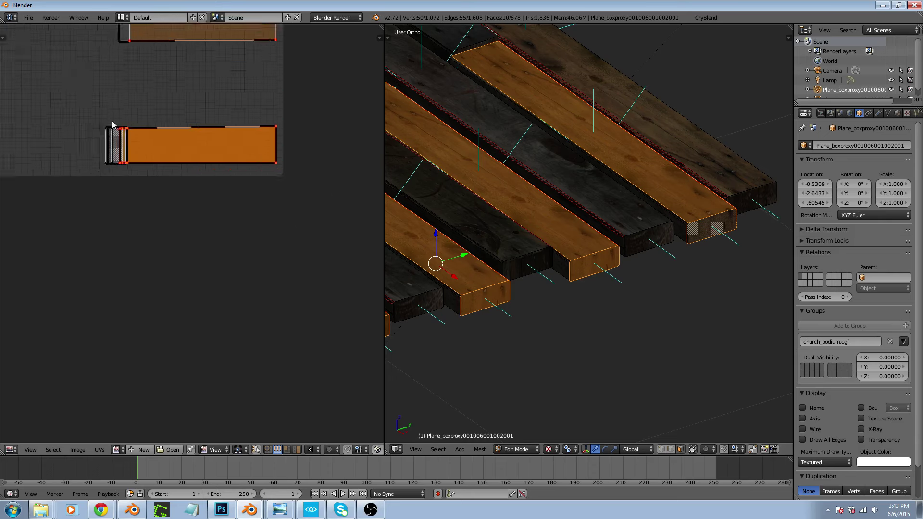
scroll(120, 120, up, 2)
scroll(154, 276, down, 2)
scroll(157, 142, up, 2)
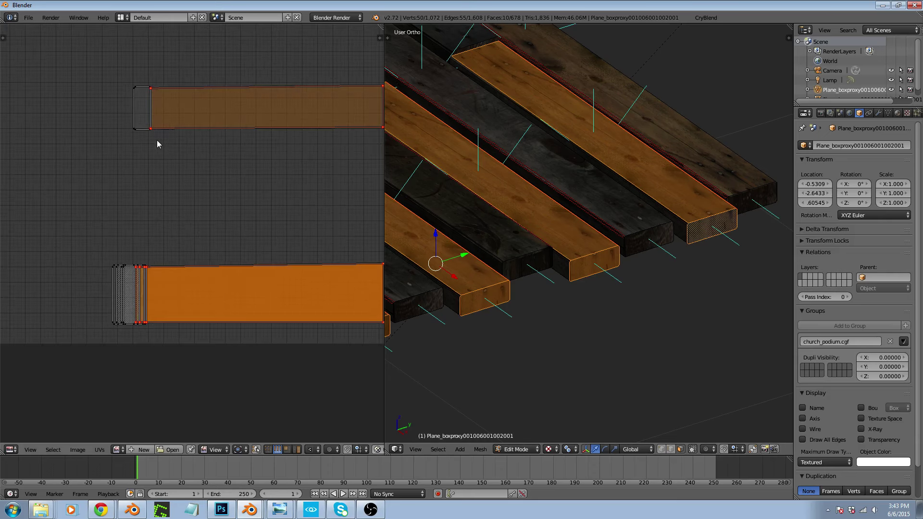
scroll(157, 142, down, 2)
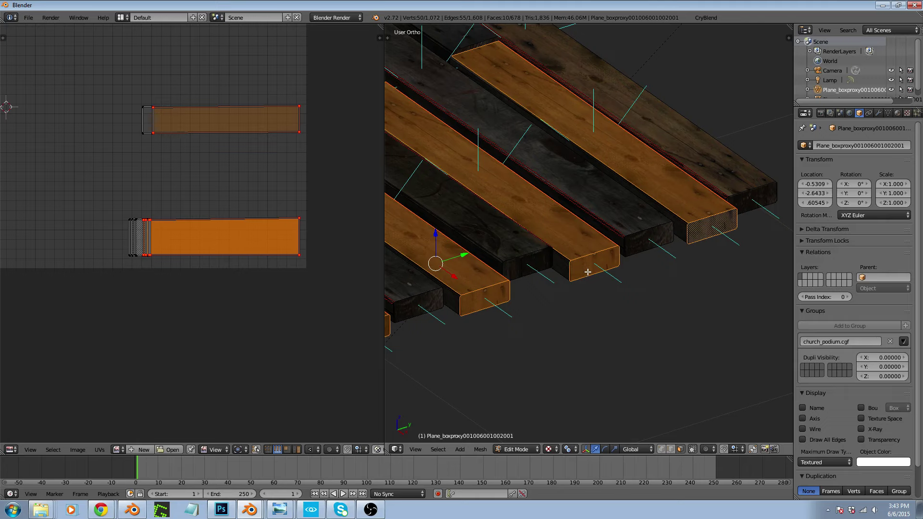
Extend the selection to all linked faces of the five planks and inspect their inner and outer ends
key(ctrl+l)
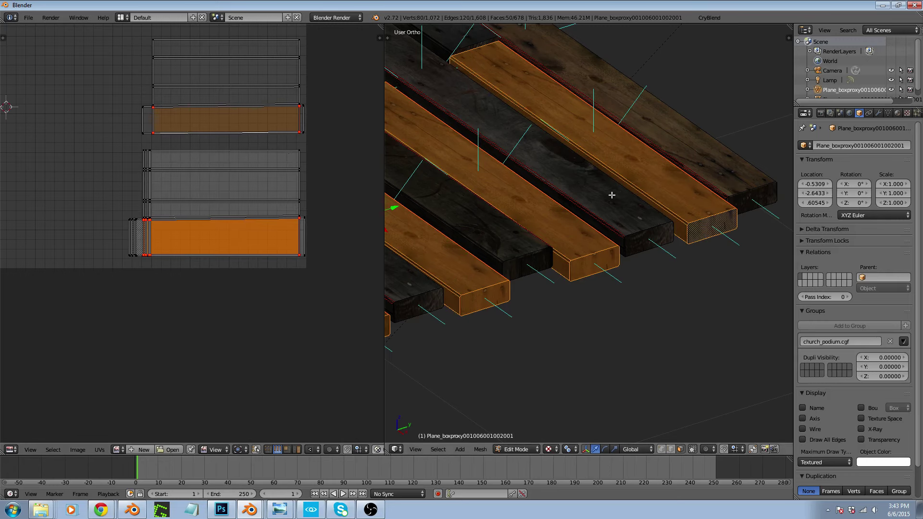
middle_drag(540, 190, 556, 206)
scroll(472, 298, up, 11)
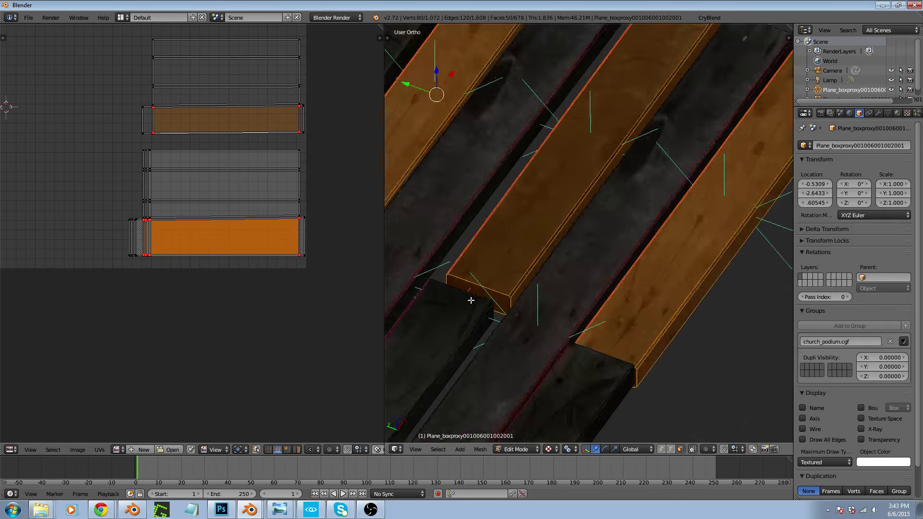
scroll(474, 294, down, 3)
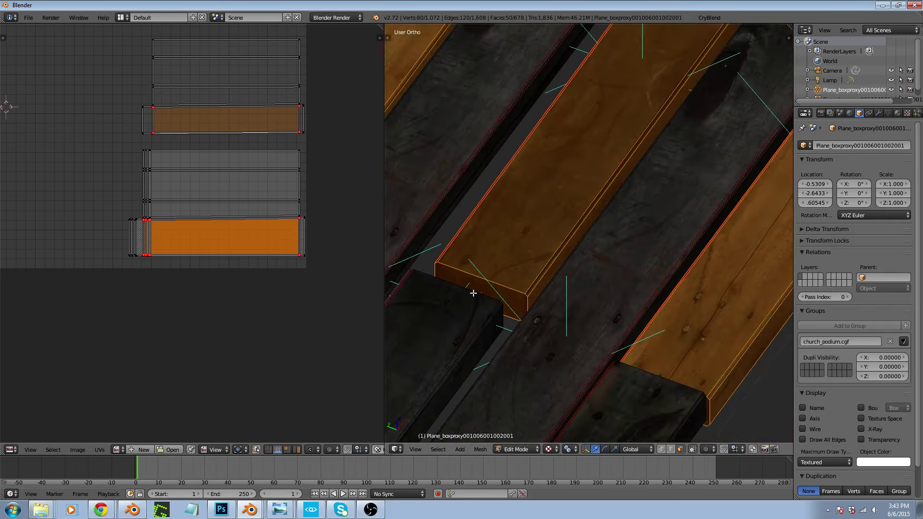
scroll(474, 293, down, 3)
middle_drag(473, 293, 537, 278)
scroll(468, 281, up, 5)
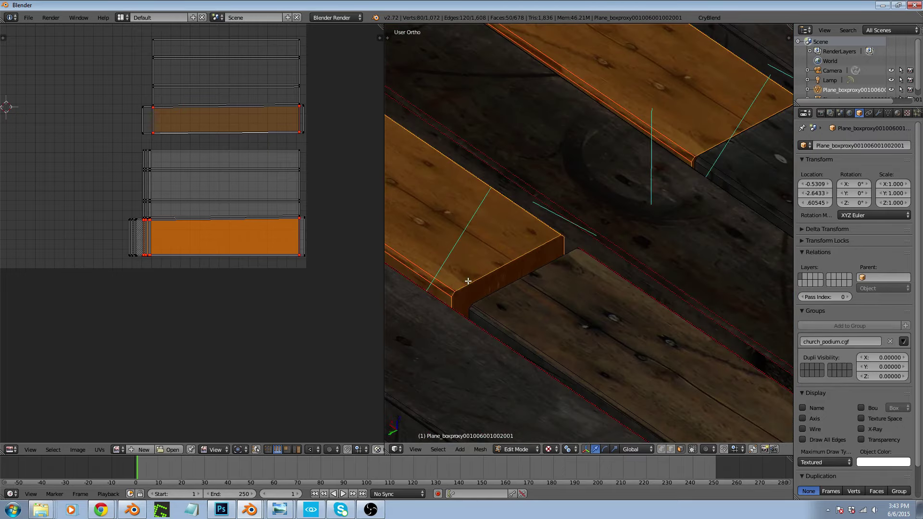
scroll(468, 281, down, 5)
middle_drag(468, 282, 489, 250)
scroll(489, 249, up, 3)
scroll(481, 241, up, 2)
Select the outermost light plank's top face to check its UVs on the texture, and undo the selection changes
right_click(515, 165)
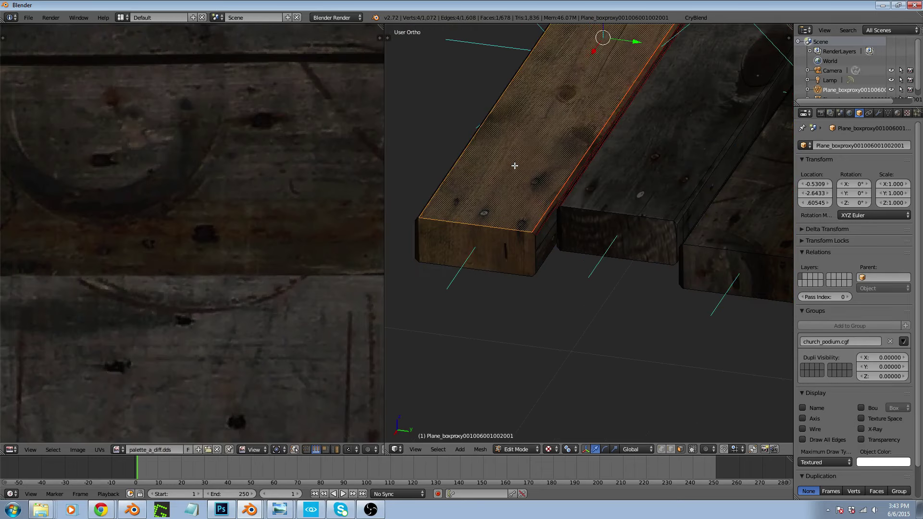
scroll(248, 252, down, 10)
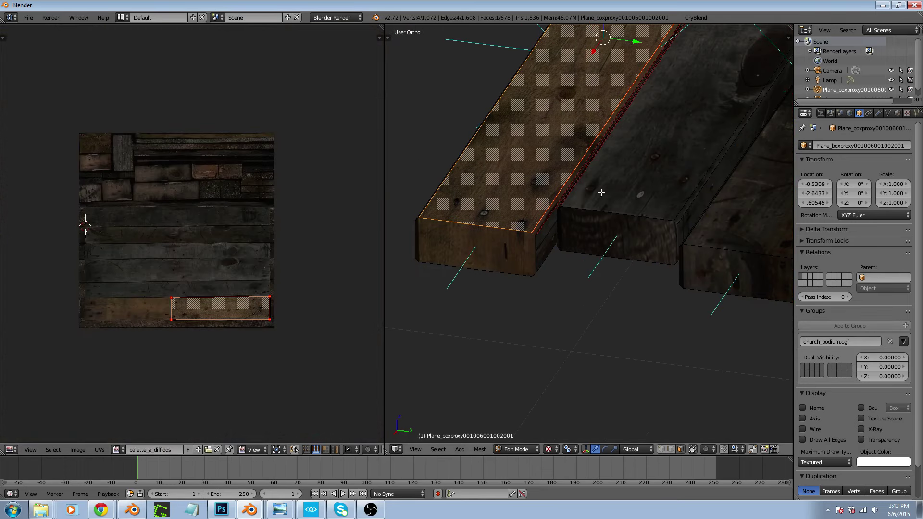
shift+right_click(663, 152)
scroll(424, 280, down, 1)
key(ctrl+z)
scroll(398, 298, down, 3)
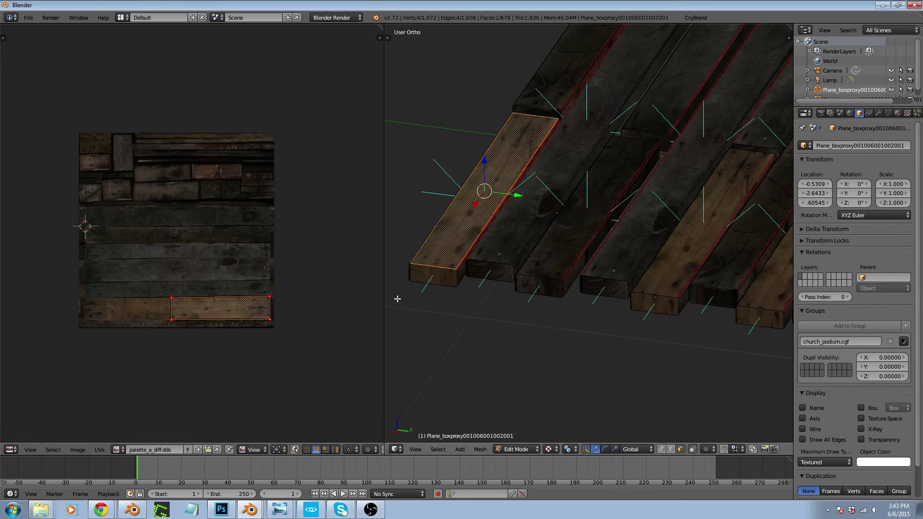
key(ctrl+z)
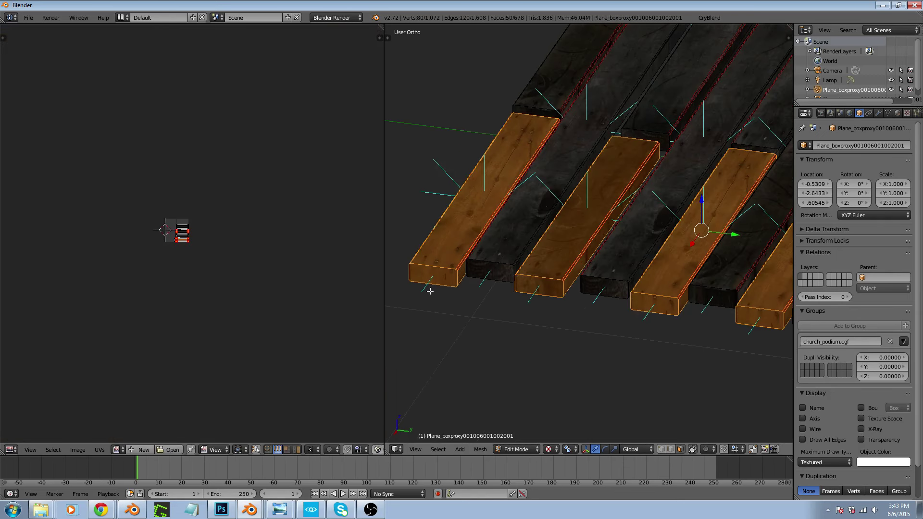
Examine the linked planks' UV layout, try selecting the outermost plank's top face alone, and undo that selection
scroll(52, 211, up, 10)
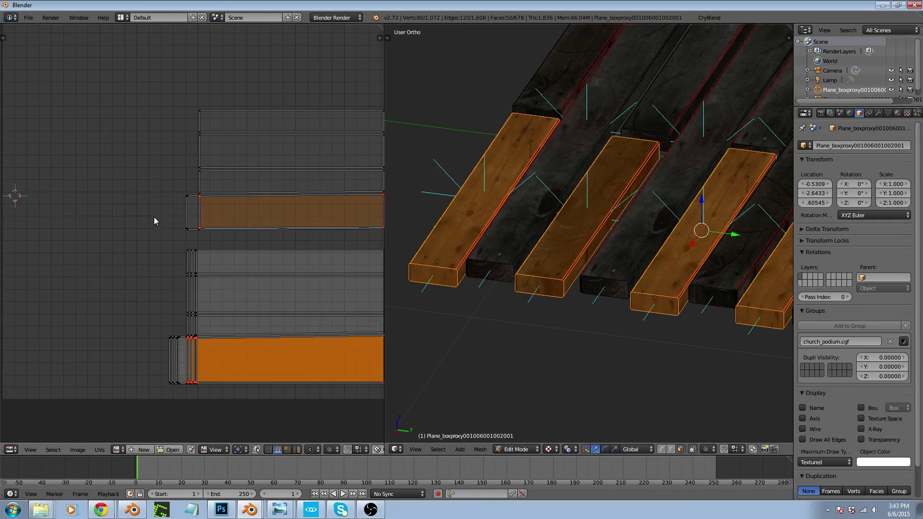
scroll(199, 269, up, 5)
scroll(152, 234, down, 5)
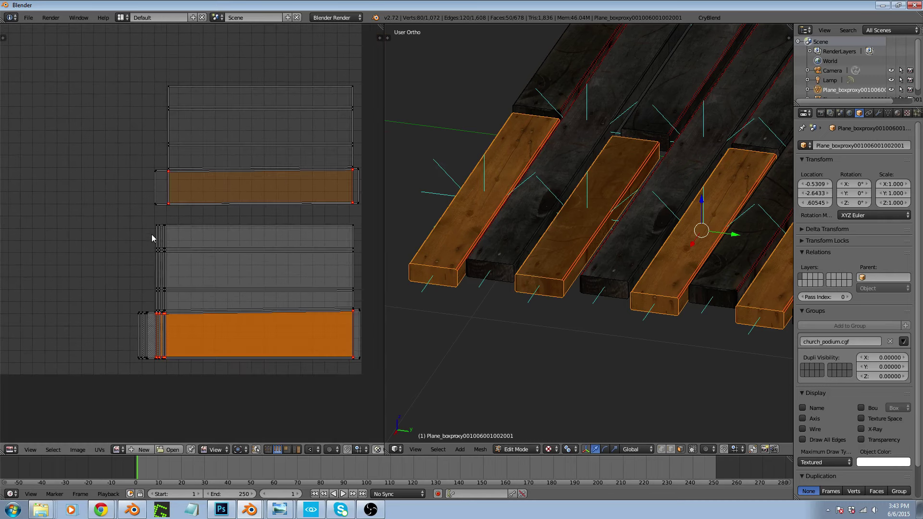
right_click(464, 220)
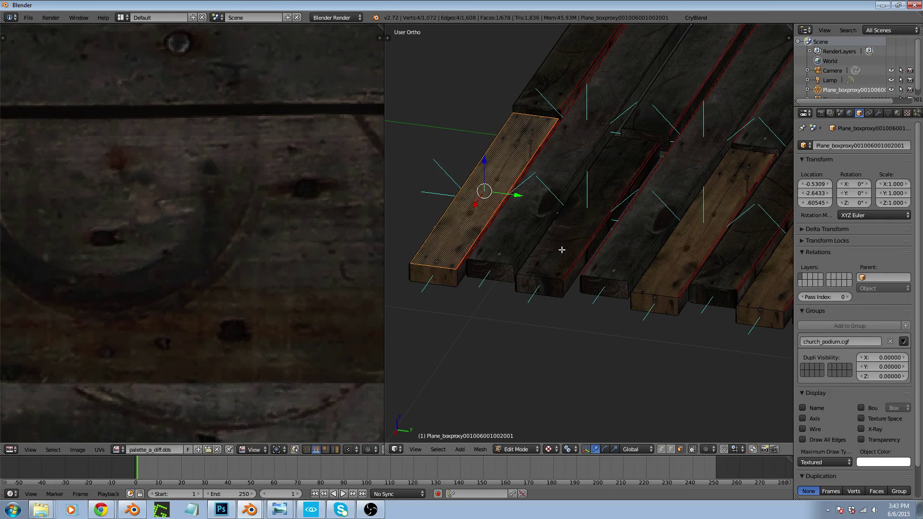
key(ctrl+z)
Select only the top faces of the five shortened planks at the deck's end
scroll(504, 243, down, 2)
scroll(497, 227, down, 2)
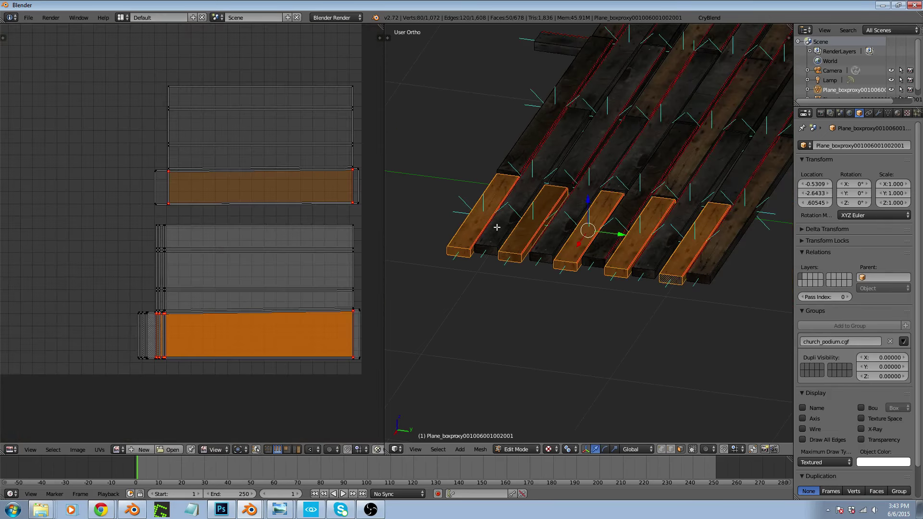
right_click(490, 220)
shift+right_click(525, 220)
shift+right_click(607, 236)
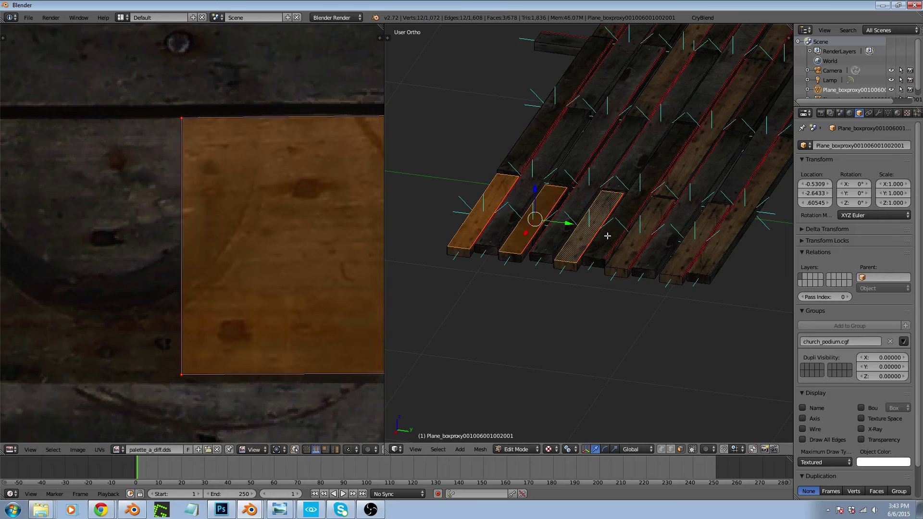
shift+right_click(641, 235)
shift+right_click(688, 245)
scroll(177, 209, down, 3)
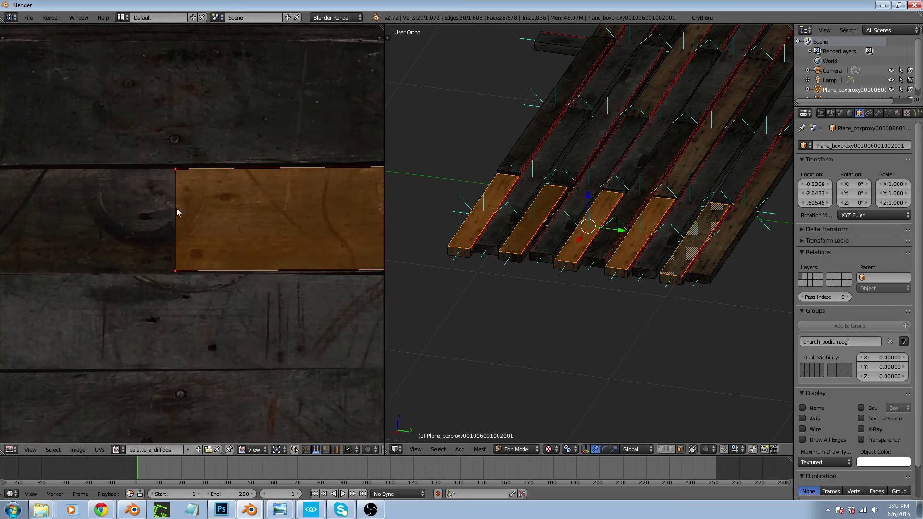
Extend the top-face selection with the outer end face of each of the five shortened planks
shift+right_click(460, 251)
shift+right_click(510, 257)
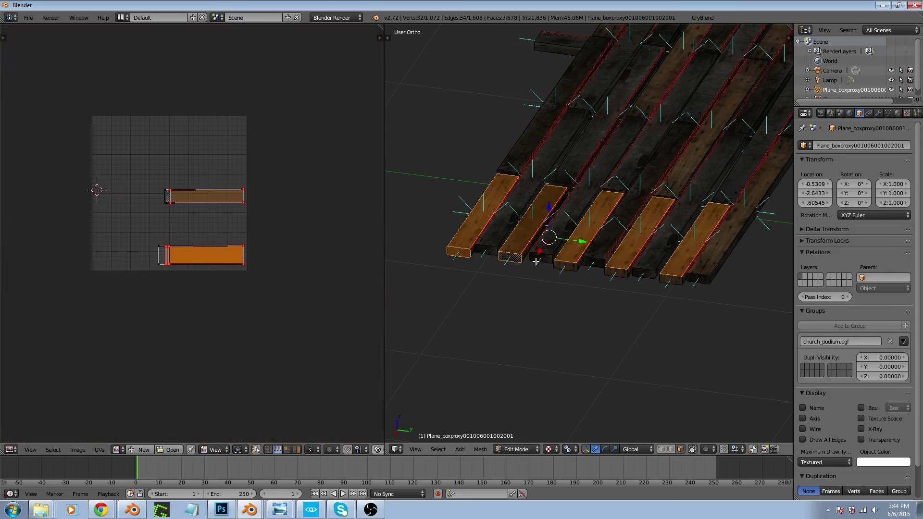
shift+right_click(563, 266)
shift+right_click(613, 270)
shift+right_click(667, 277)
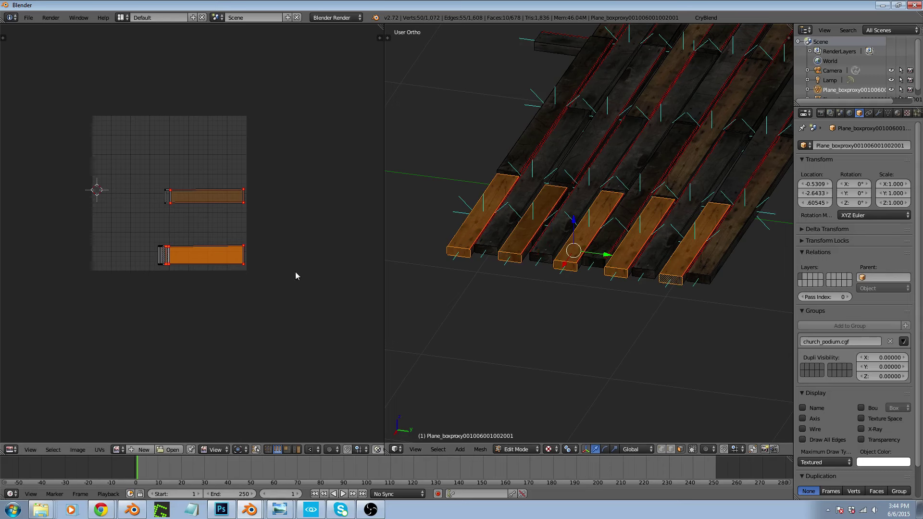
Show the palette_a_diff.dds texture behind the UVs of the selected plank faces
scroll(188, 249, up, 3)
scroll(189, 247, down, 1)
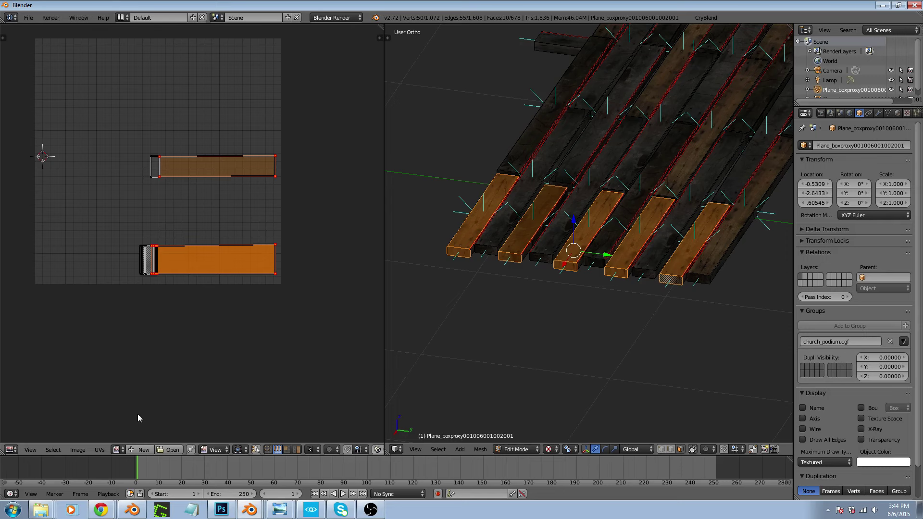
click(117, 449)
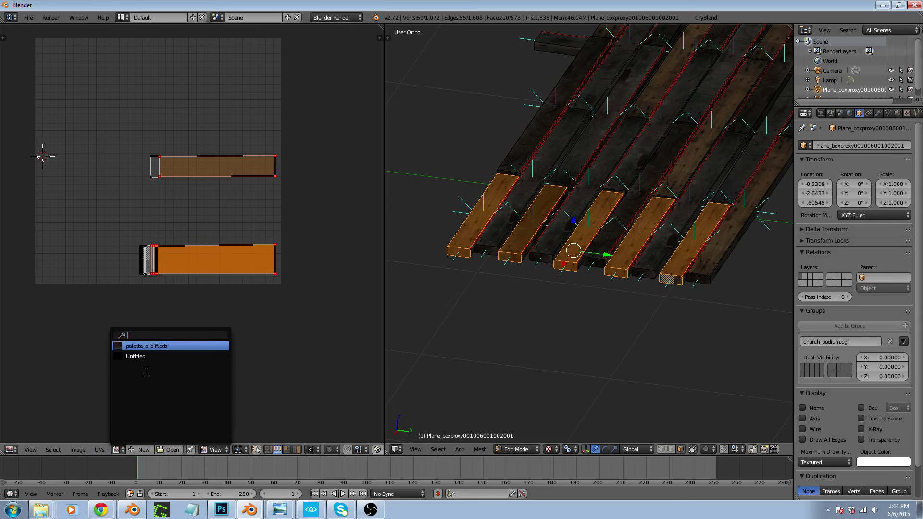
click(149, 346)
scroll(142, 222, down, 6)
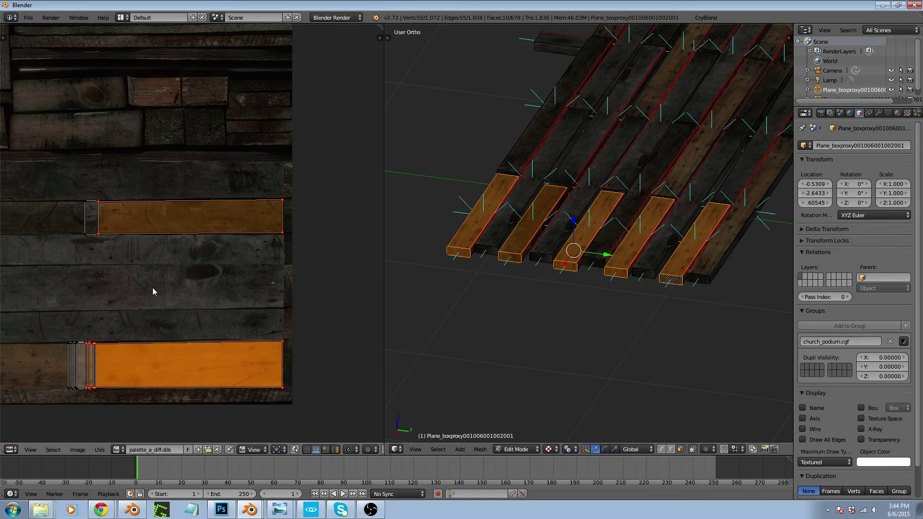
key(ctrl+m)
key(x)
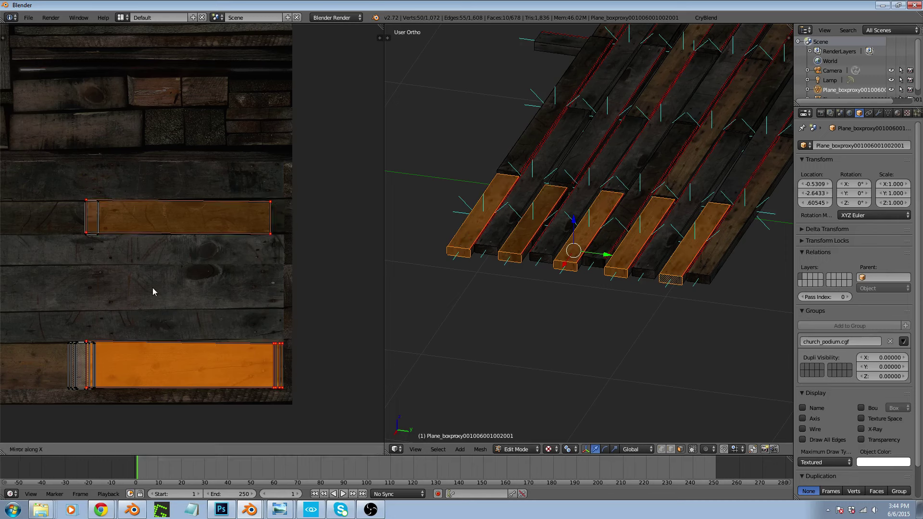
key(Escape)
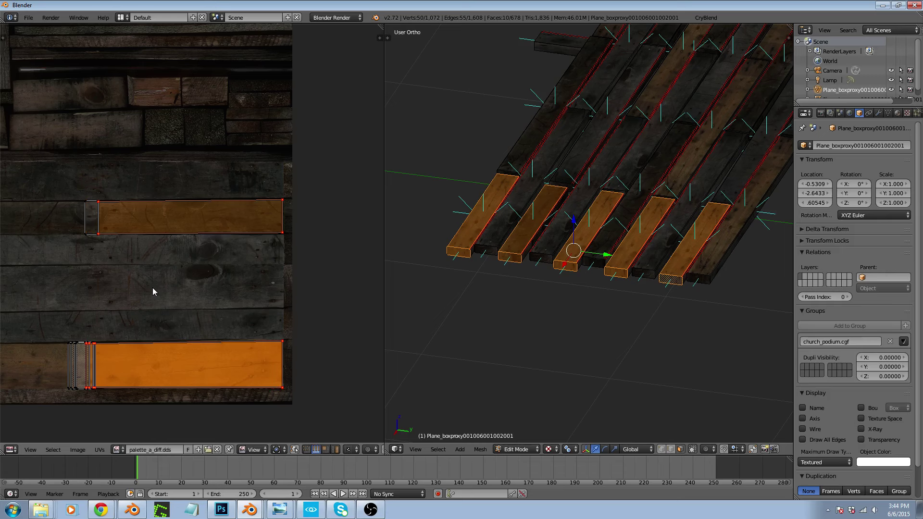
Extend the UV selection to the linked top and end-face islands and mirror them along X
key(ctrl+l)
key(ctrl+m)
key(x)
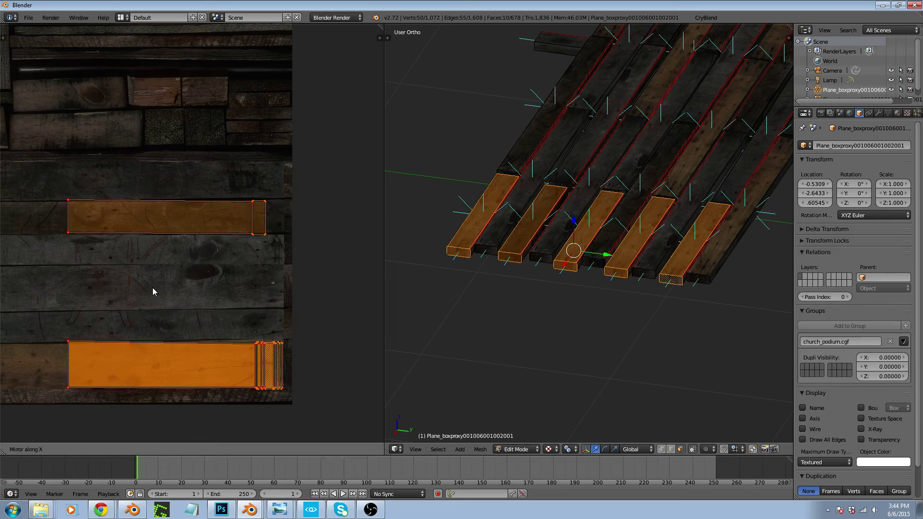
key(Return)
scroll(614, 296, up, 5)
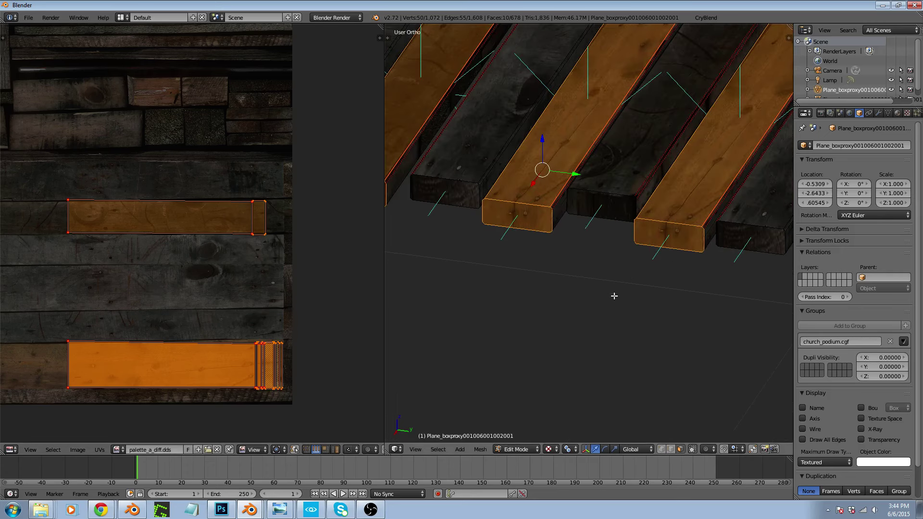
scroll(614, 296, up, 3)
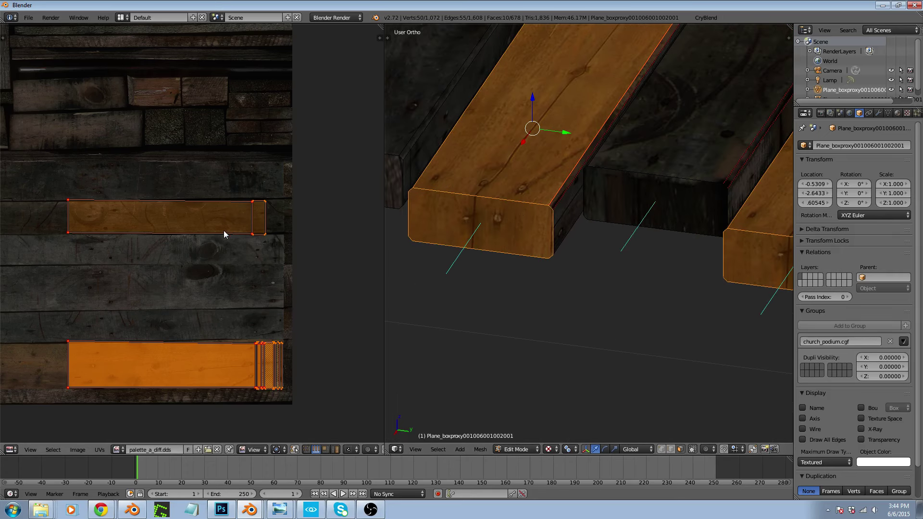
Shift the mirrored plank UVs about 0.069 along X so the end faces meet the texture's end-grain strip
key(g)
key(x)
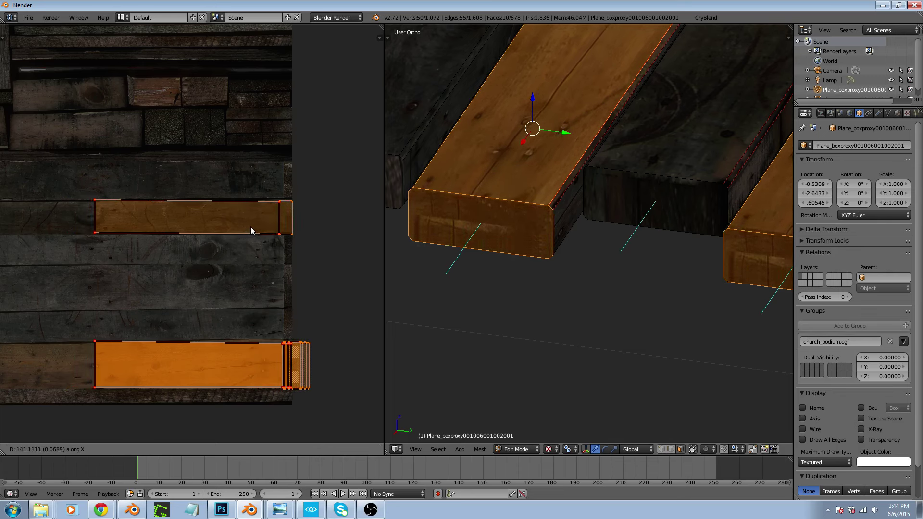
click(251, 228)
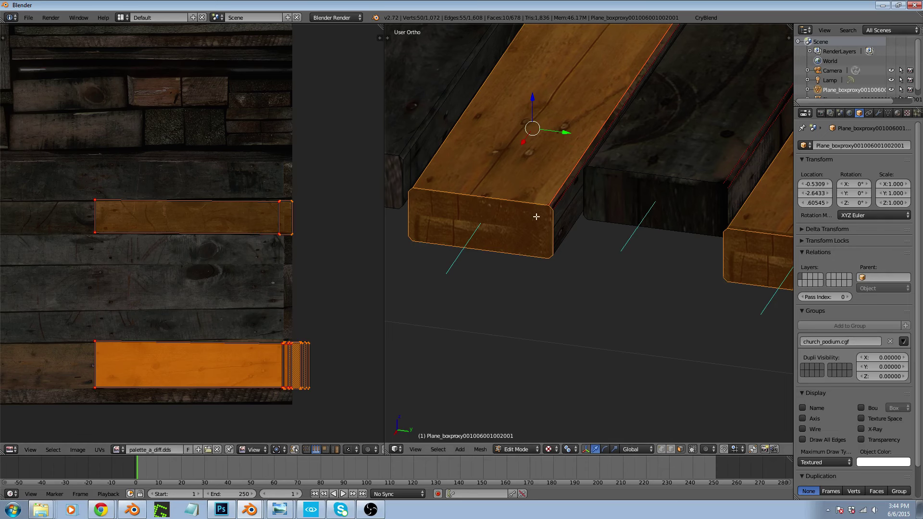
key(Tab)
scroll(535, 216, down, 5)
key(Tab)
scroll(509, 234, down, 2)
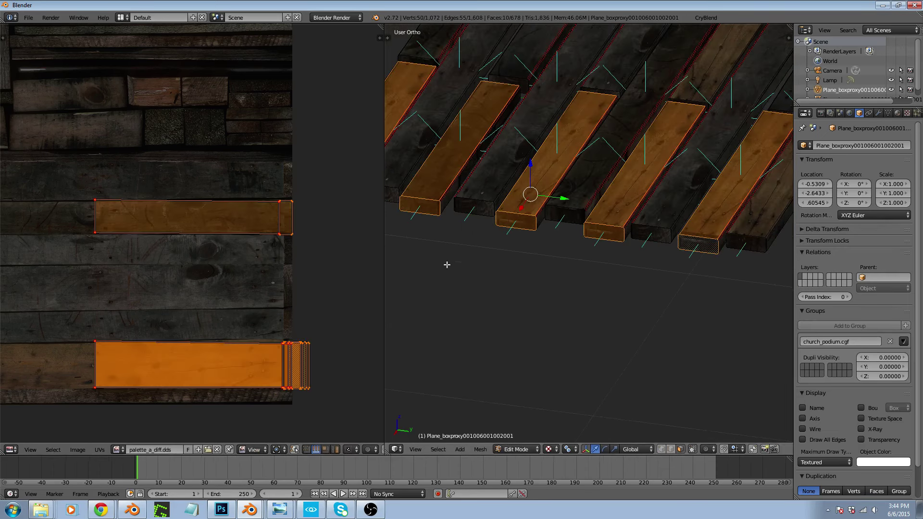
Select only the outer end faces of the five shortened planks
scroll(288, 384, up, 5)
scroll(392, 312, down, 1)
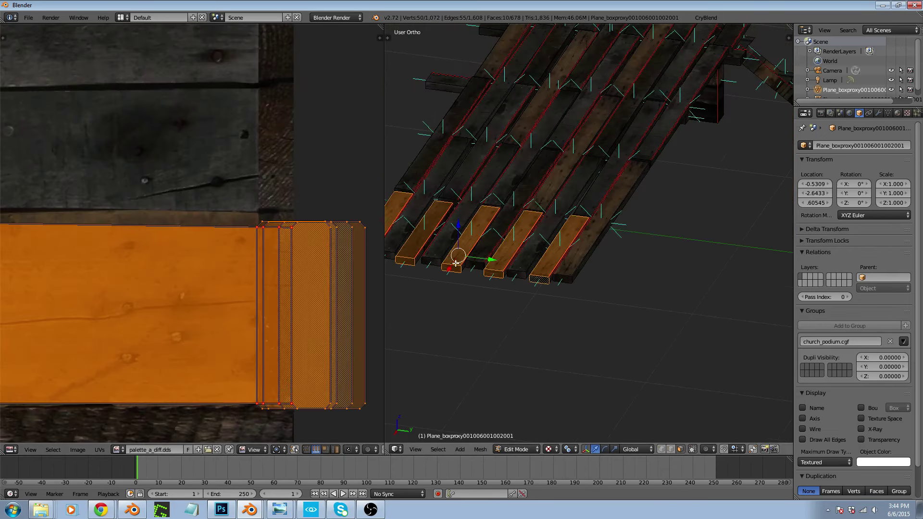
shift+middle_drag(460, 260, 552, 241)
right_click(455, 239)
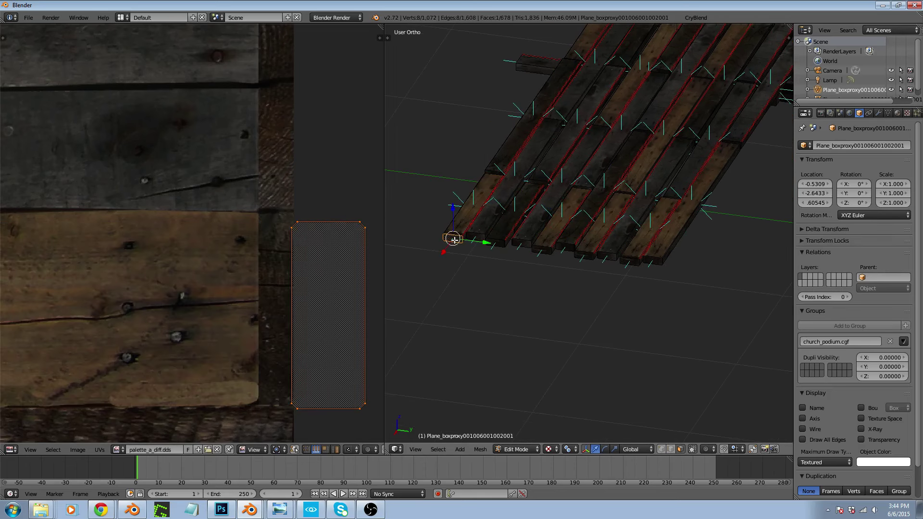
shift+right_click(494, 240)
shift+right_click(541, 250)
shift+right_click(585, 255)
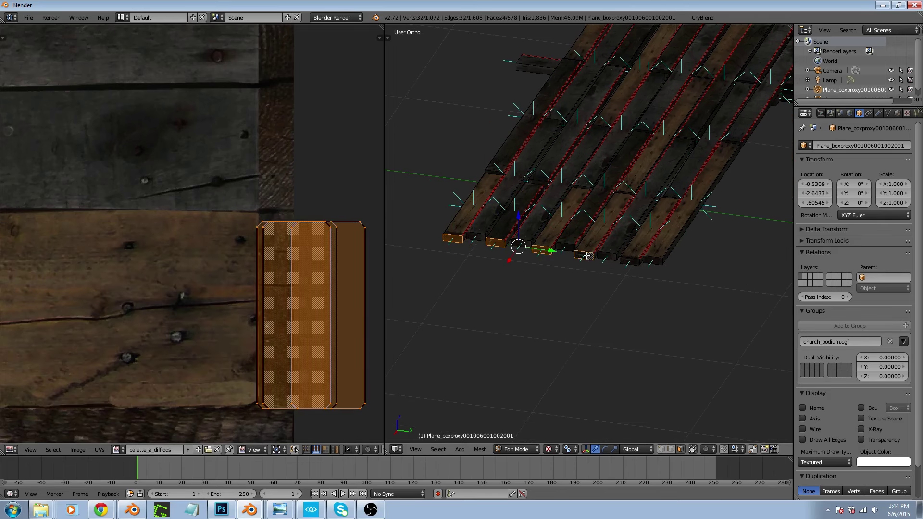
shift+right_click(633, 261)
Move the inner edge of the dark plank's end-face UV island along X to the start of the end-grain strip
scroll(249, 275, down, 5)
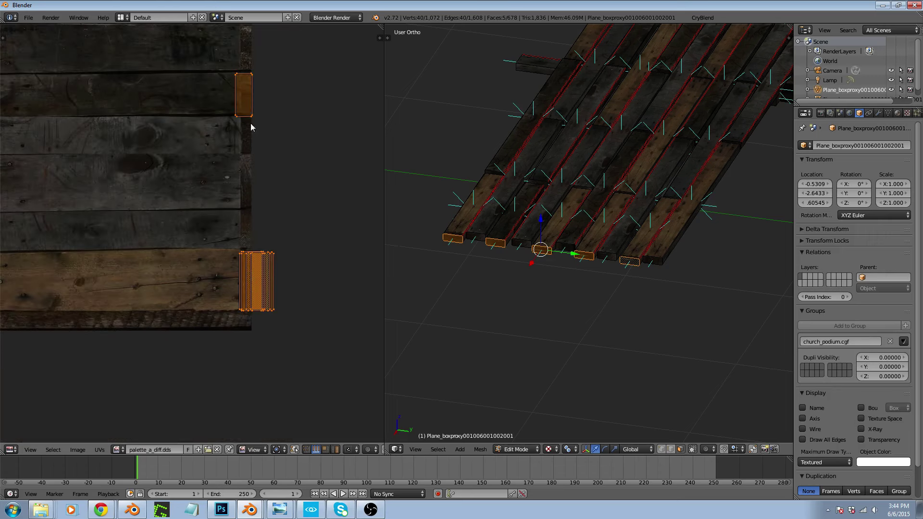
scroll(243, 113, up, 4)
key(a)
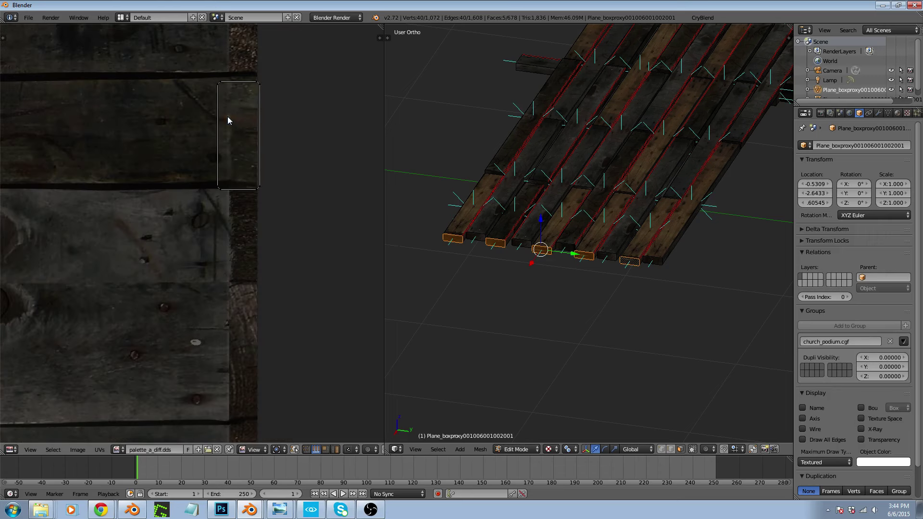
key(b)
drag(199, 68, 229, 205)
key(g)
key(x)
click(241, 195)
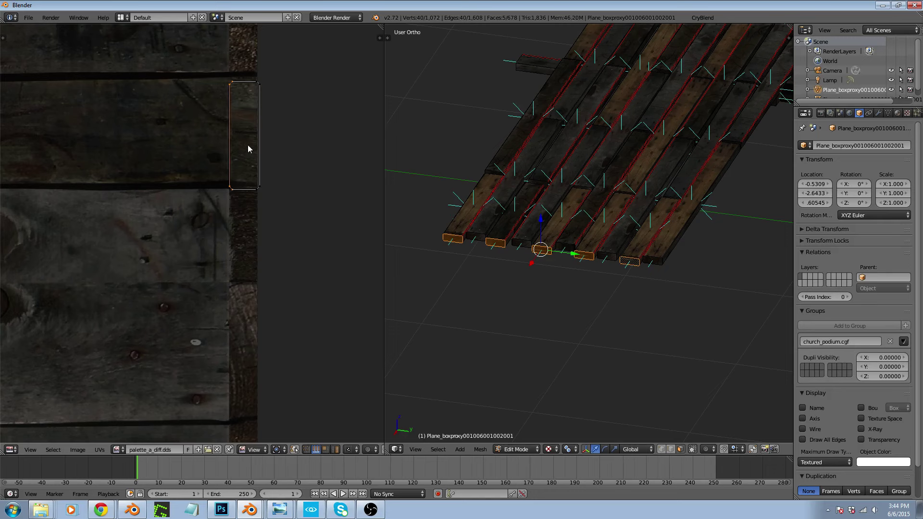
key(a)
Pull the outer edge of the dark plank's end-face UV island along X to just inside the texture border
scroll(263, 104, down, 5)
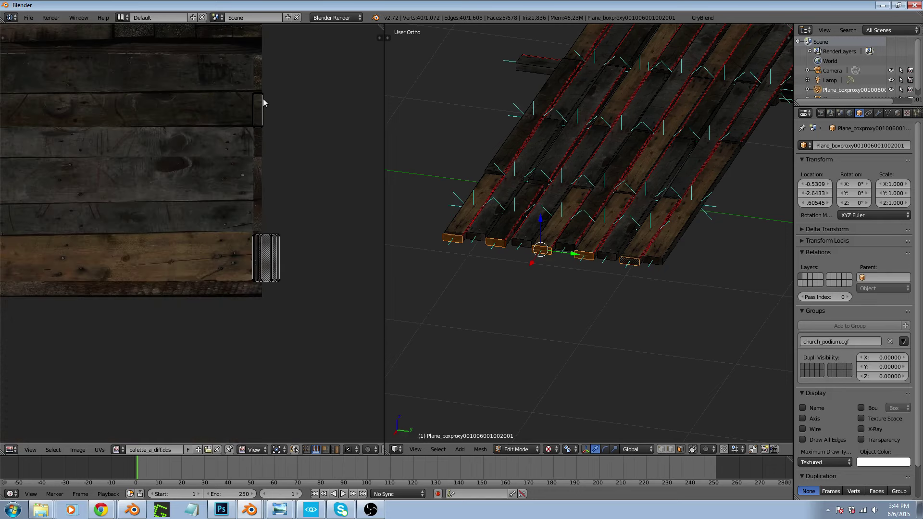
scroll(261, 96, up, 5)
key(b)
drag(261, 89, 291, 225)
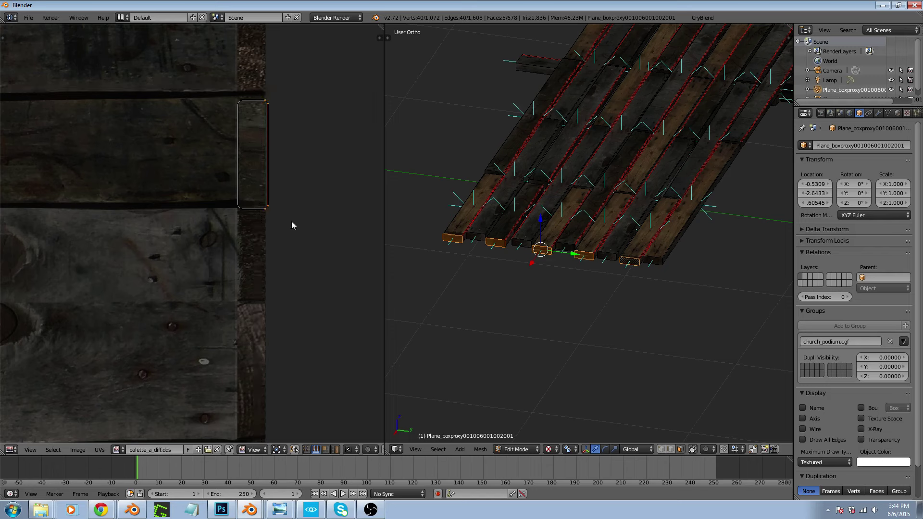
key(g)
key(x)
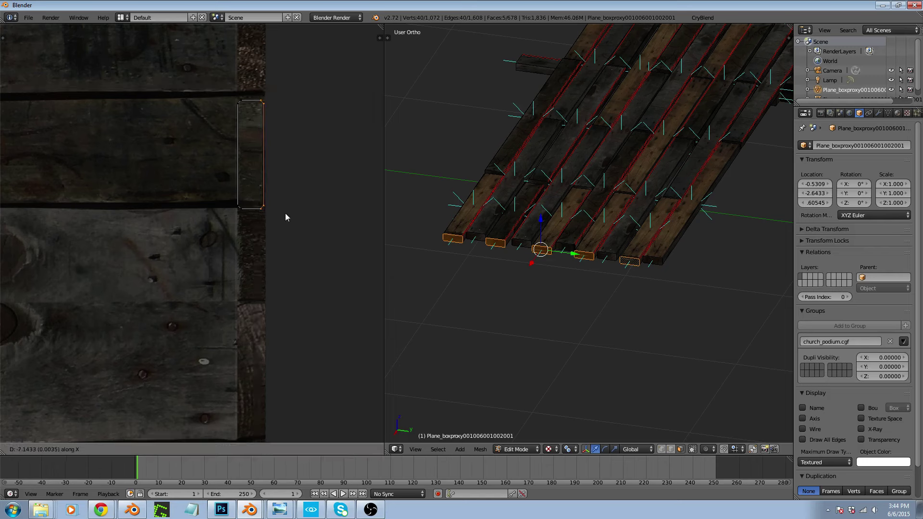
click(284, 213)
Switch UV selection to whole faces and align a slightly offset light-plank end-face island with the one starting at the end-grain strip
scroll(290, 73, down, 5)
scroll(283, 245, up, 6)
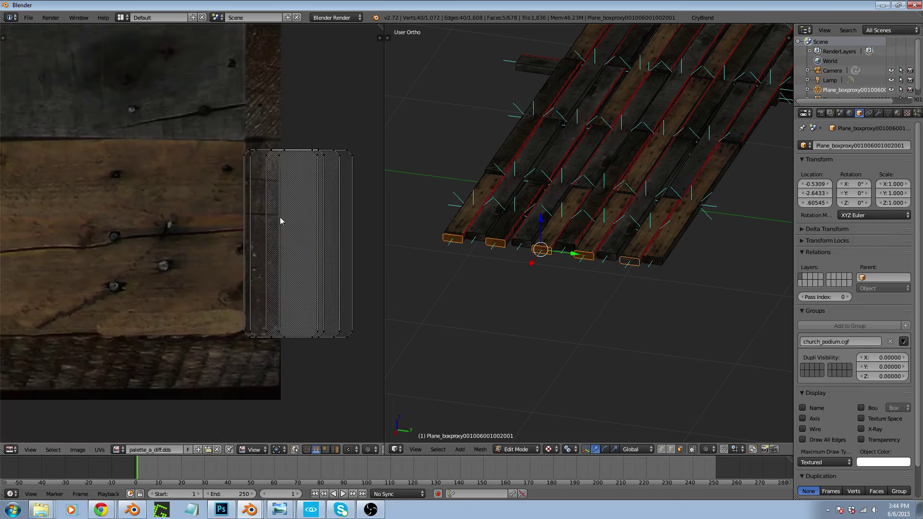
right_click(284, 206)
key(ctrl+Tab)
click(274, 229)
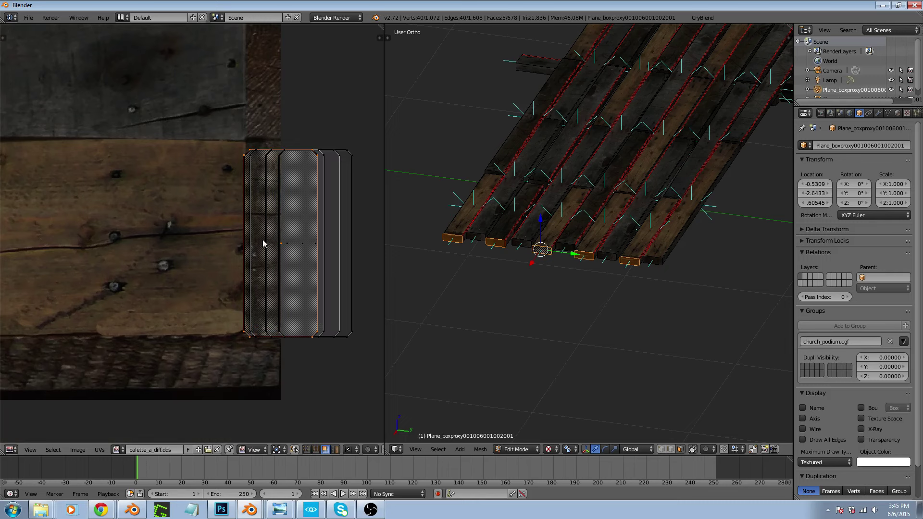
right_click(290, 243)
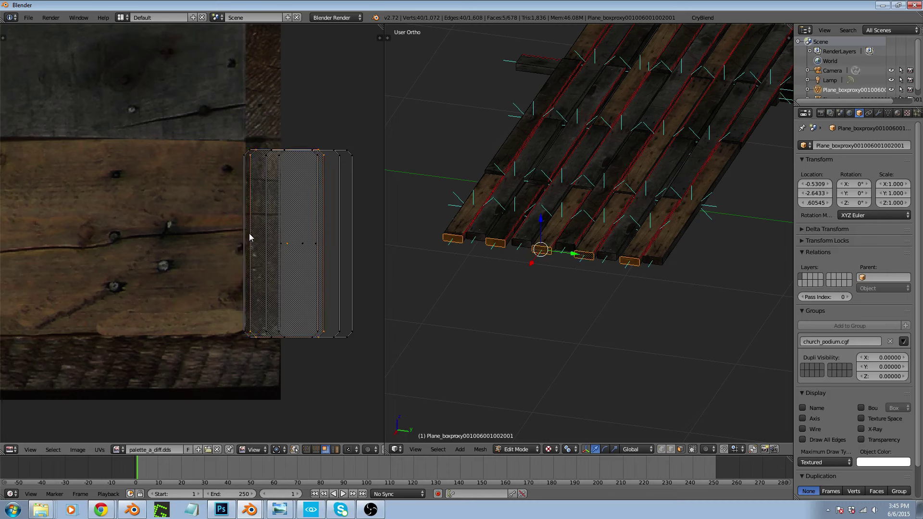
key(g)
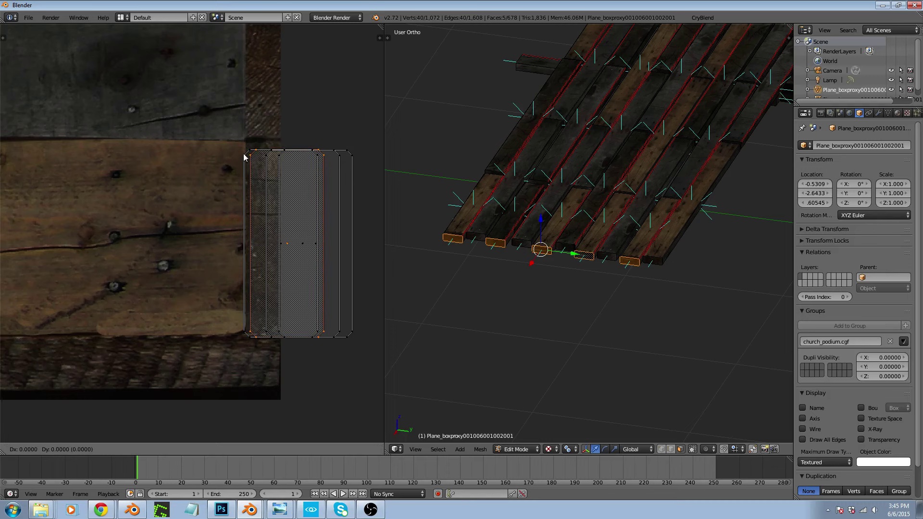
key(Escape)
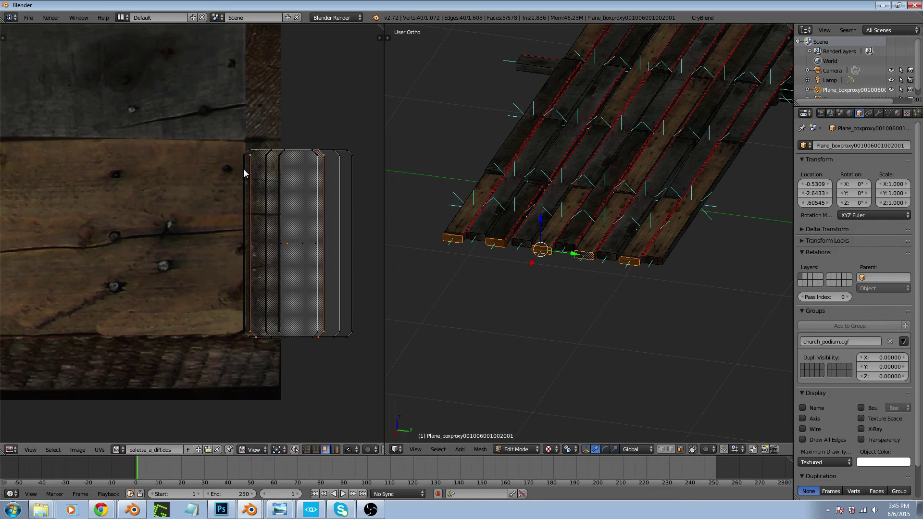
key(g)
click(245, 159)
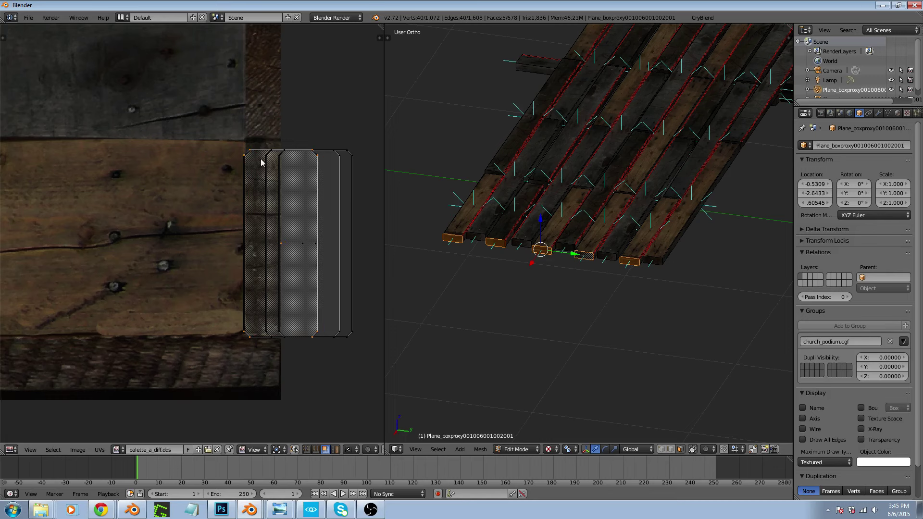
Stack the two remaining offset light-plank end-face islands exactly on the aligned ones
right_click(299, 207)
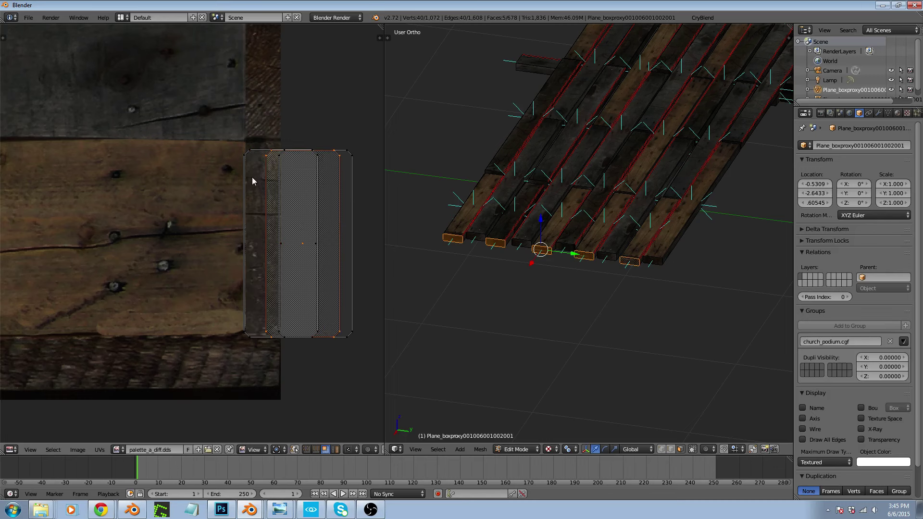
key(g)
ctrl+click(246, 164)
right_click(325, 243)
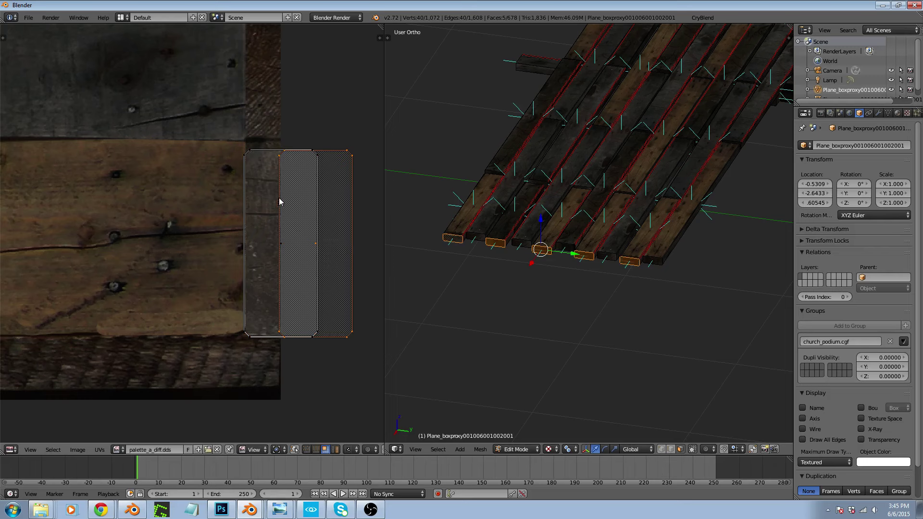
key(g)
click(252, 173)
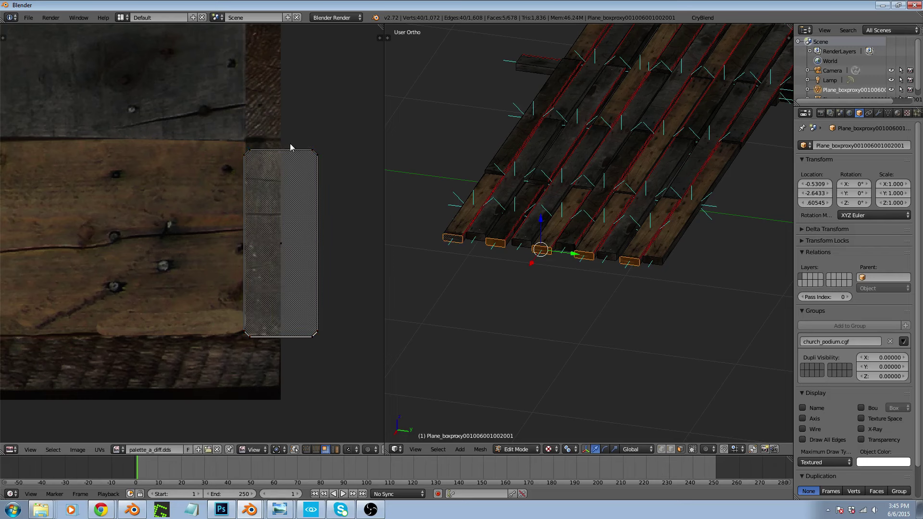
Switch UV selection back to vertices and move the stacked islands' outer edge along X to fit the end-grain strip within the texture border
key(b)
drag(290, 130, 360, 347)
key(a)
key(a)
key(ctrl+Tab)
click(315, 282)
key(b)
drag(303, 120, 386, 437)
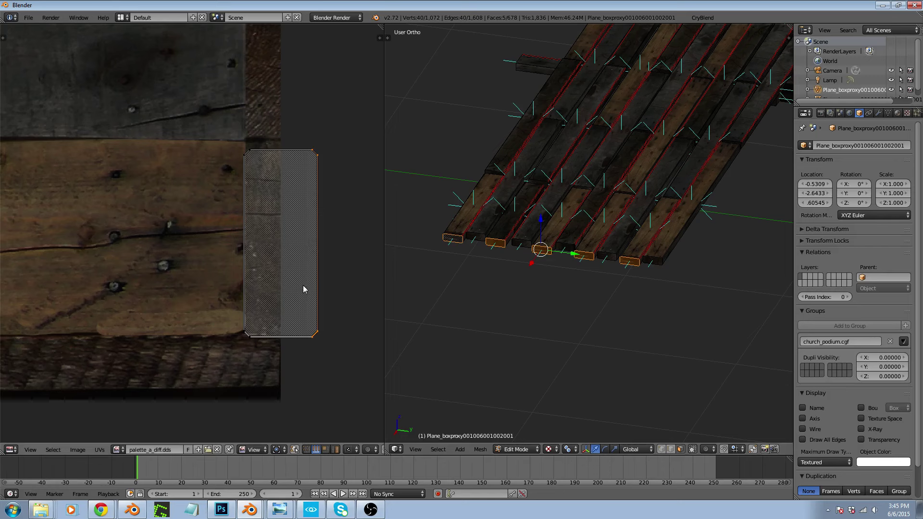
key(g)
key(x)
click(264, 289)
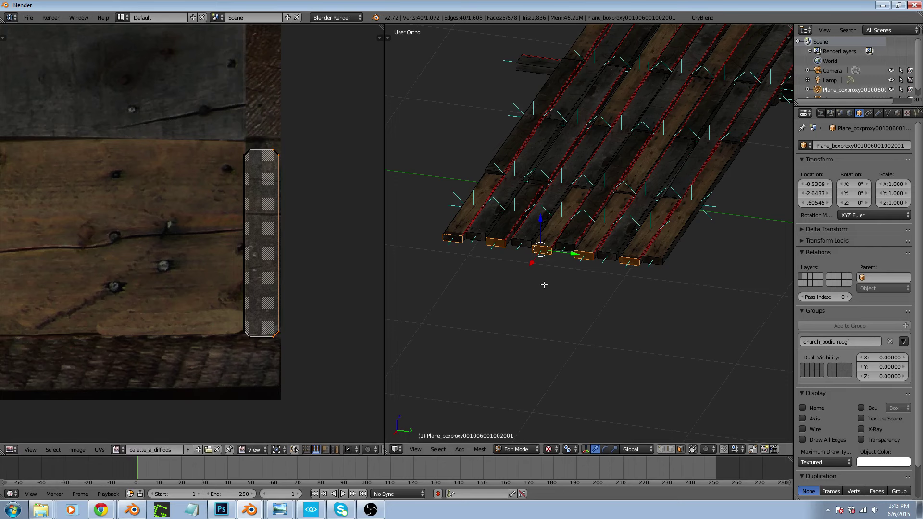
Return to Object Mode and examine the textured plank ends, the whole podium, and the deck's plank ends from directly above
key(KP_Decimal)
key(Tab)
scroll(609, 215, down, 4)
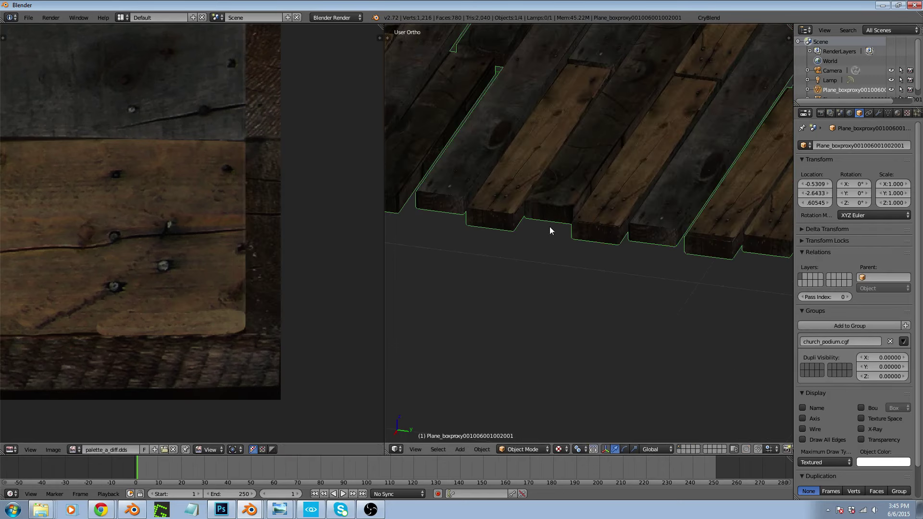
middle_drag(550, 226, 586, 237)
scroll(586, 238, down, 7)
middle_drag(519, 256, 688, 291)
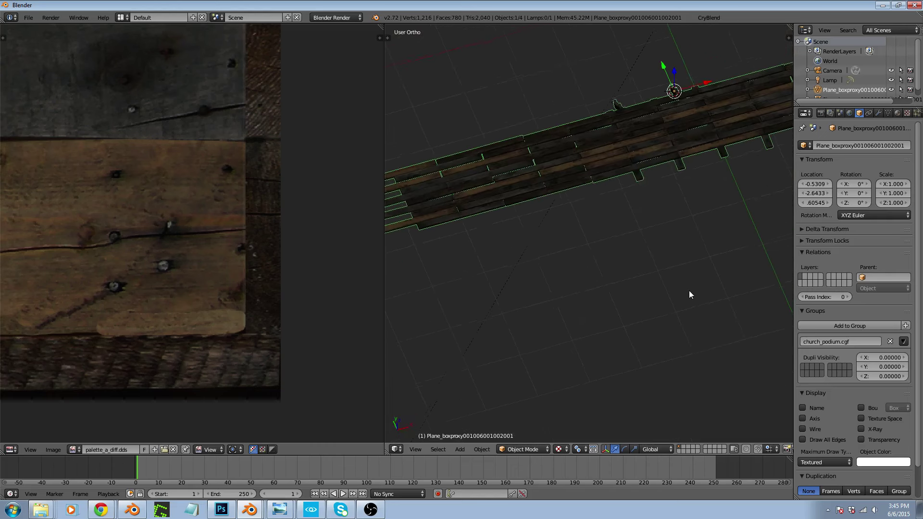
scroll(606, 310, down, 4)
middle_drag(617, 295, 602, 313)
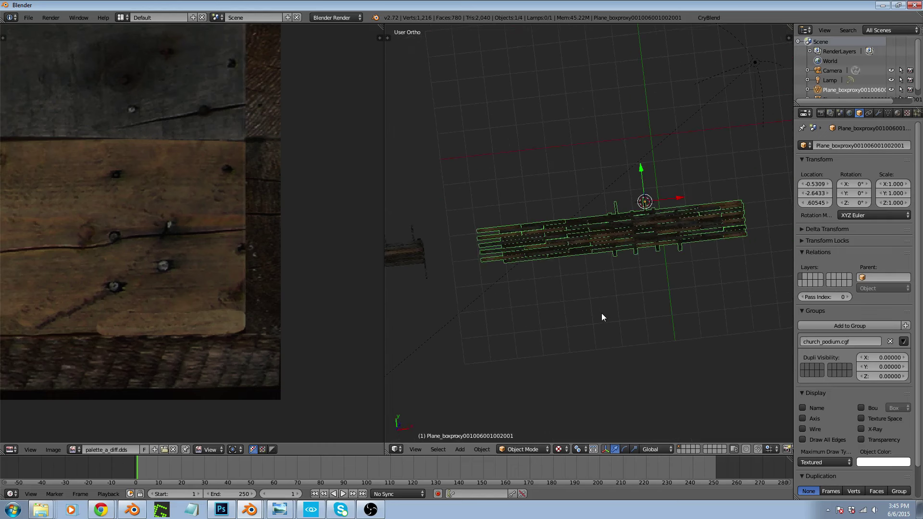
key(KP_7)
scroll(723, 221, up, 2)
scroll(723, 222, up, 2)
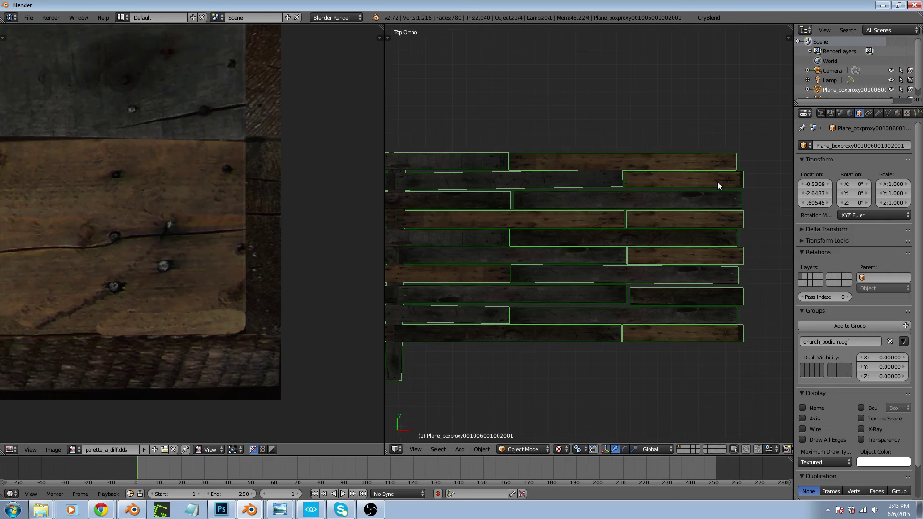
Duplicate the five short planks at the deck's end as whole linked pieces and move the copies along X to the opposite end
key(Tab)
right_click(730, 179)
shift+right_click(728, 219)
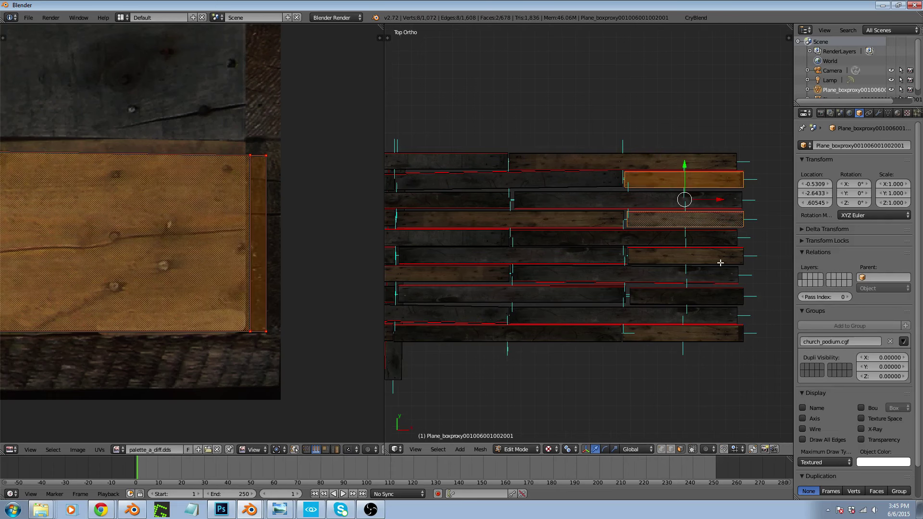
shift+right_click(721, 259)
shift+right_click(718, 298)
shift+right_click(724, 336)
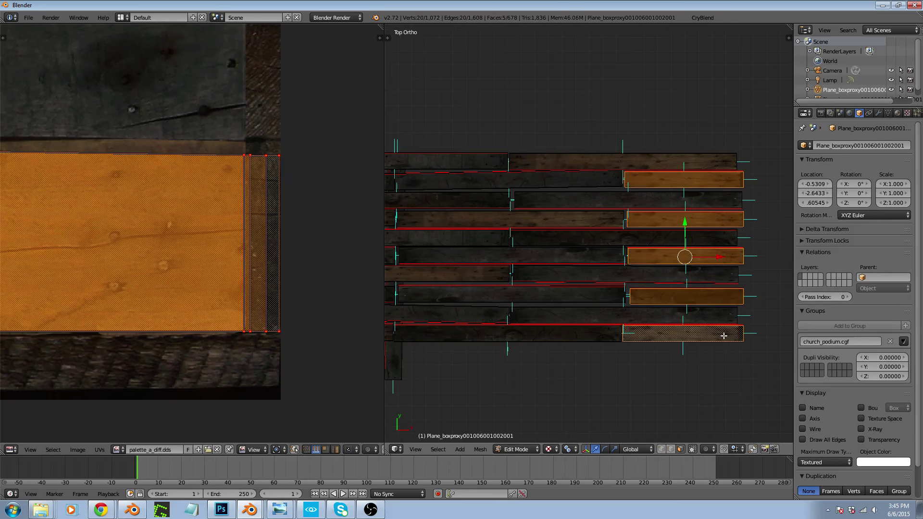
key(ctrl+l)
scroll(723, 335, down, 7)
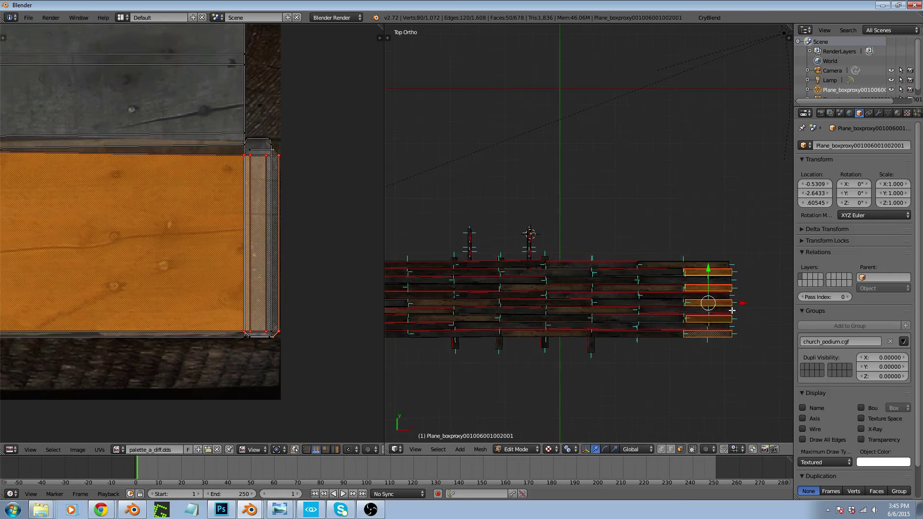
key(shift+d)
key(x)
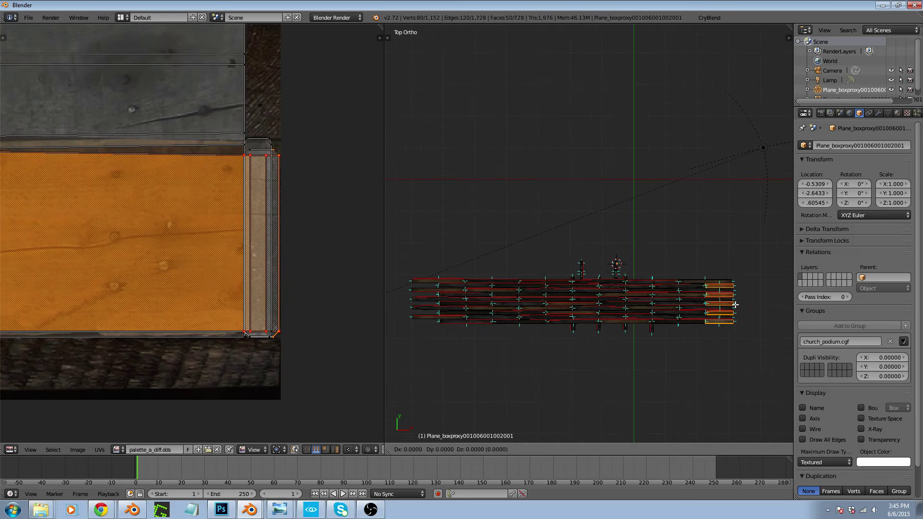
click(438, 316)
scroll(416, 298, up, 7)
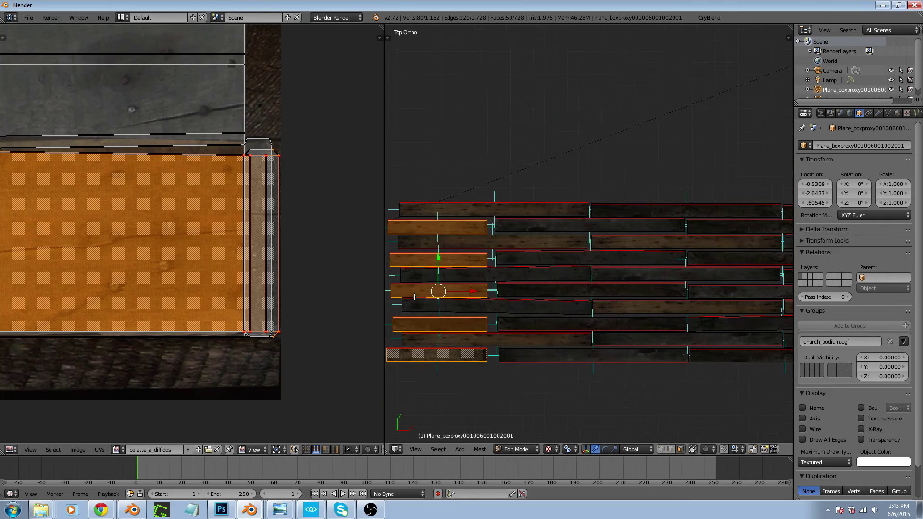
Rotate the five plank copies 180° and move them about 0.07 along X toward the neighbouring planks
text(r180)
key(Return)
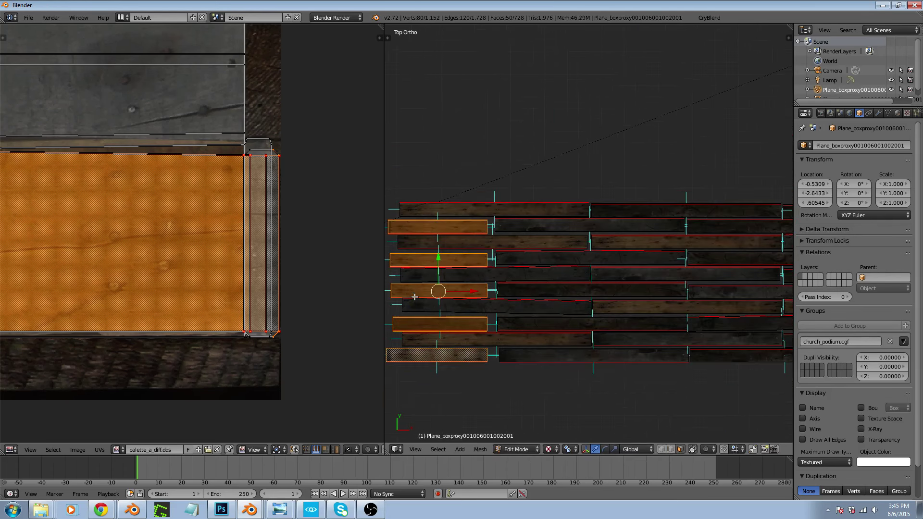
key(g)
key(x)
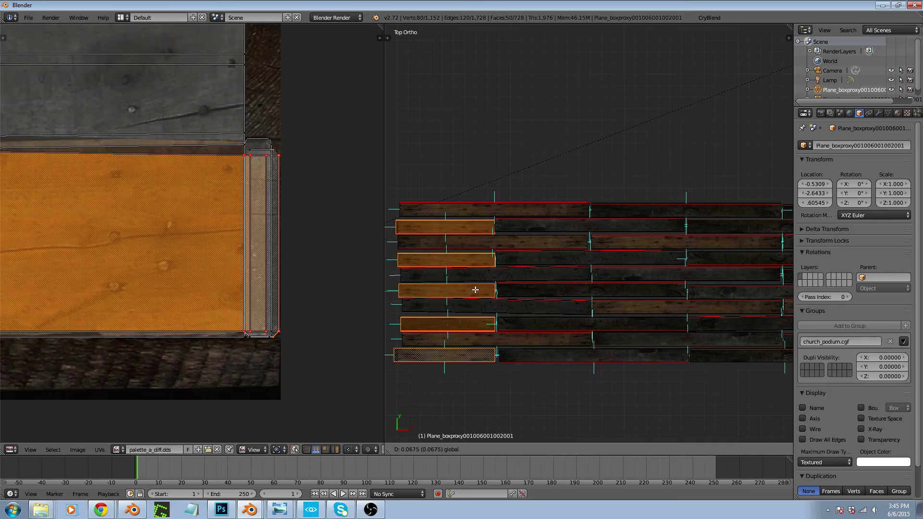
click(474, 290)
Shift the two plank copies nearest the deck's front edge slightly inward to close the gap to their neighbours
scroll(480, 230, up, 5)
scroll(555, 213, down, 4)
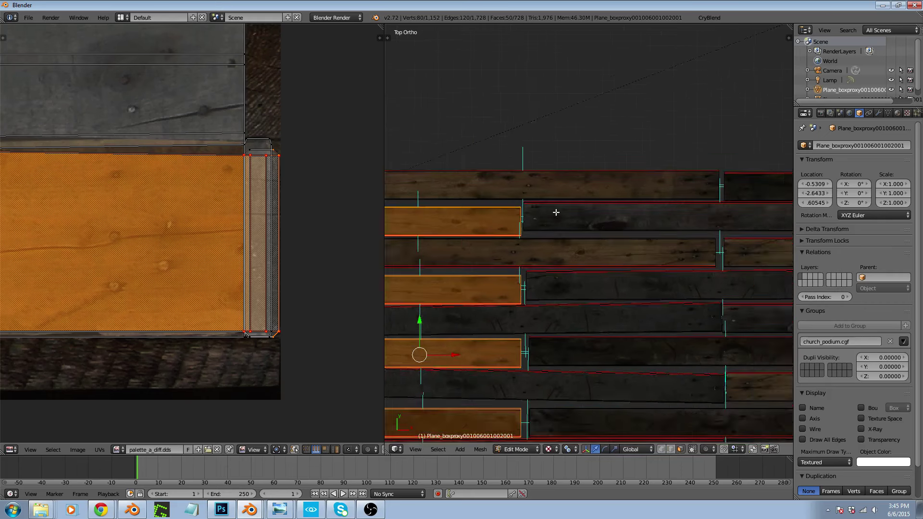
scroll(535, 364, up, 2)
click(514, 375)
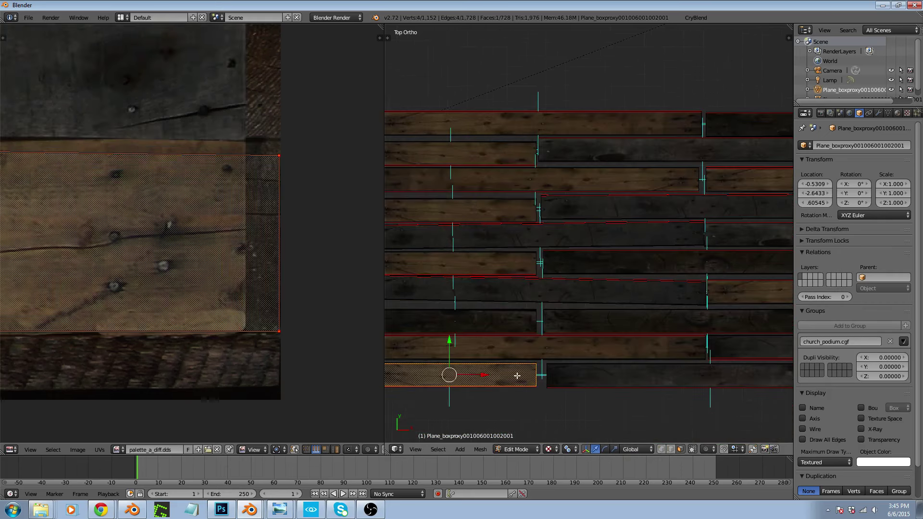
shift+click(520, 321)
key(ctrl+l)
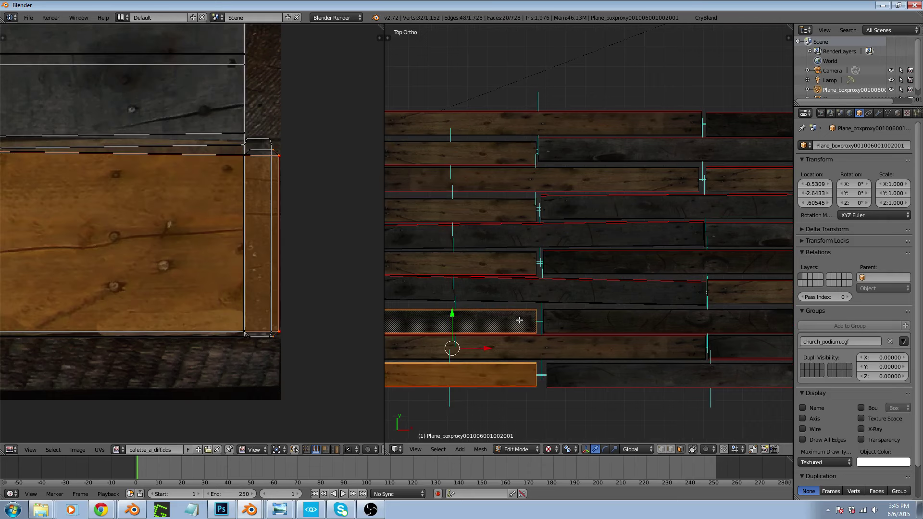
key(g)
click(493, 346)
middle_drag(493, 346, 645, 267)
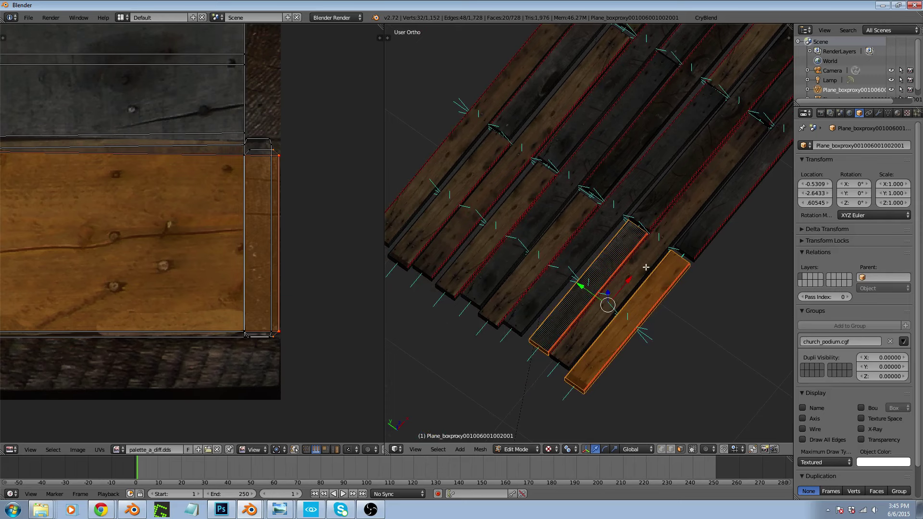
key(KP_7)
scroll(567, 305, down, 3)
scroll(711, 104, up, 1)
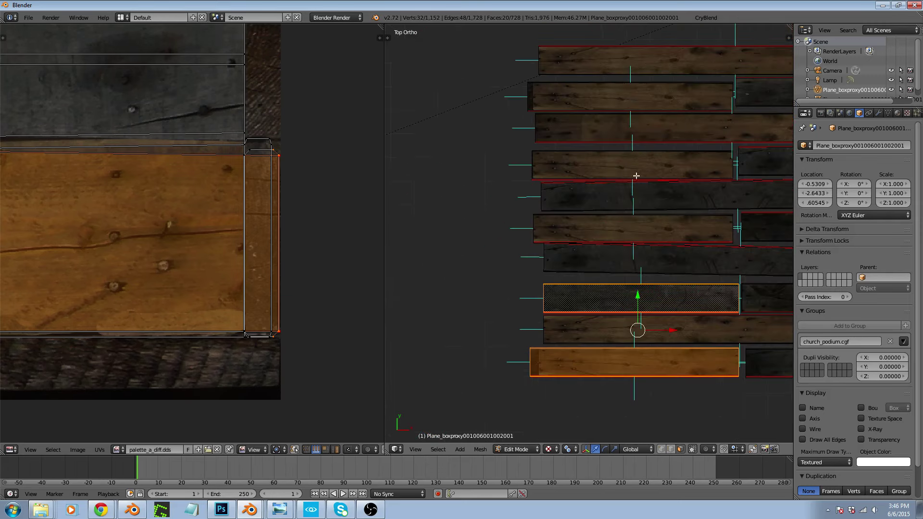
scroll(616, 350, down, 1)
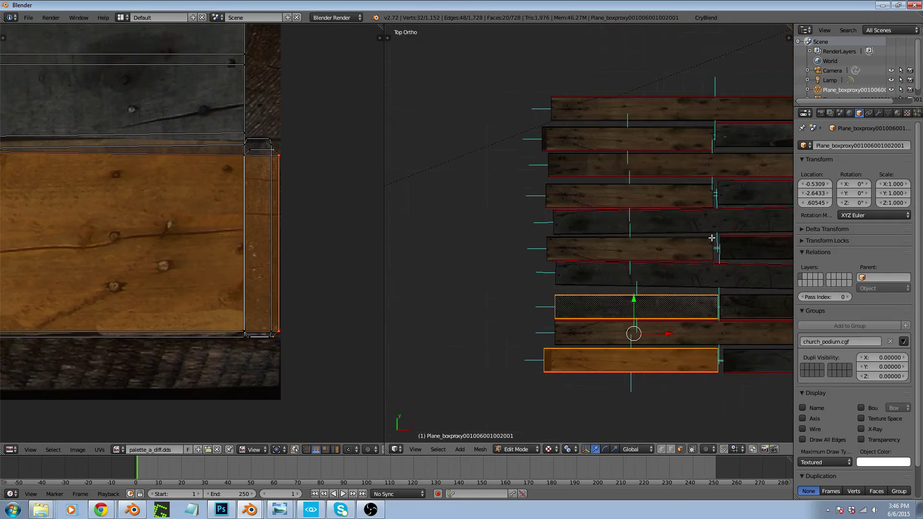
Scale the four protruding plank copies down slightly along X, using the 3D cursor near their inner ends as the pivot point
right_click(617, 254)
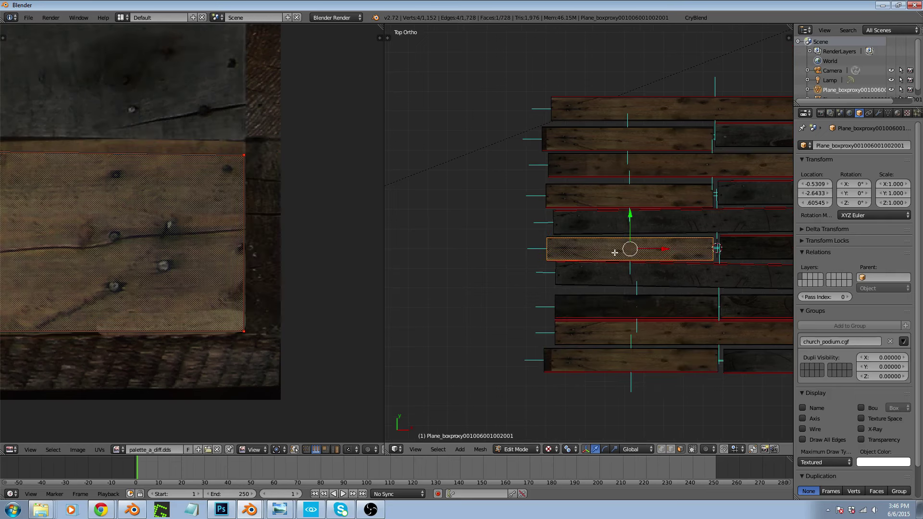
shift+right_click(618, 361)
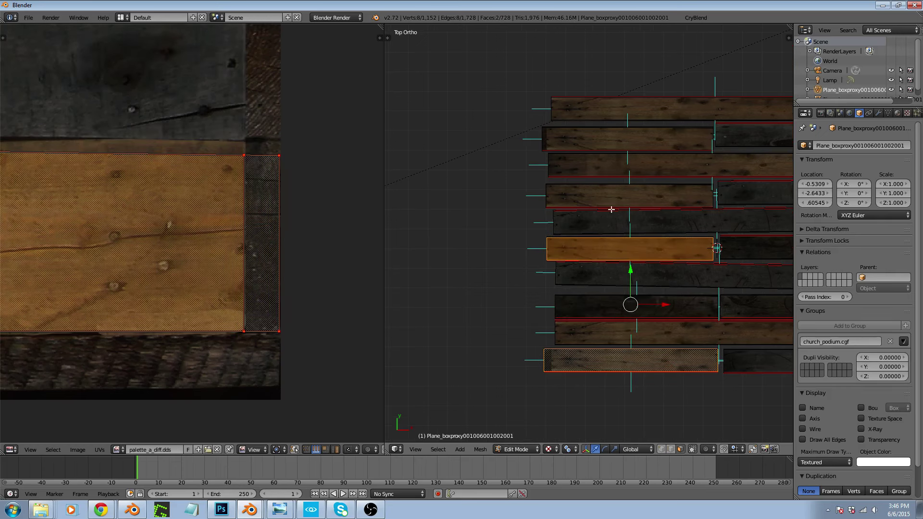
shift+right_click(617, 188)
shift+right_click(620, 134)
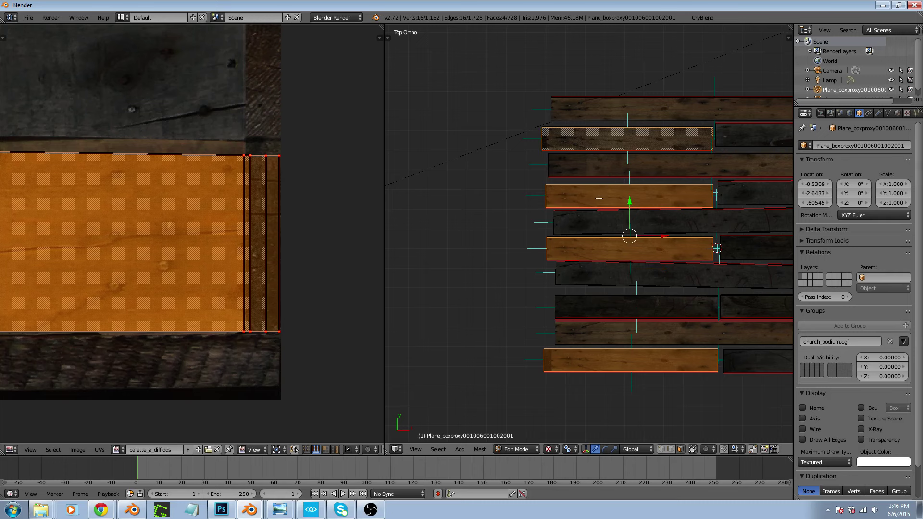
key(ctrl+l)
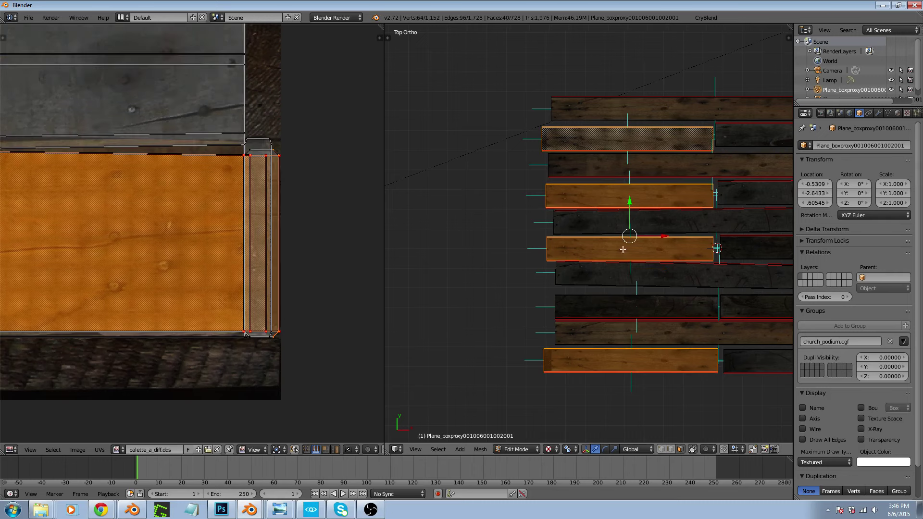
click(574, 450)
click(582, 424)
key(s)
key(x)
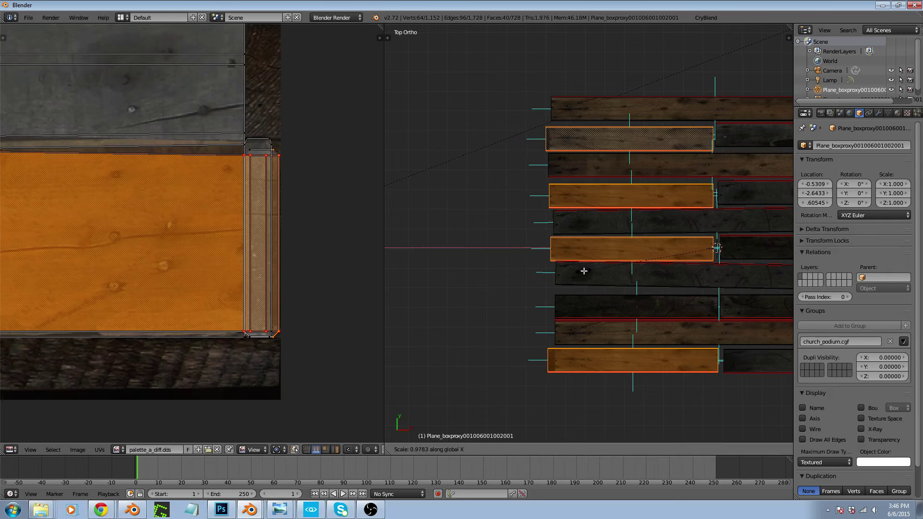
click(585, 270)
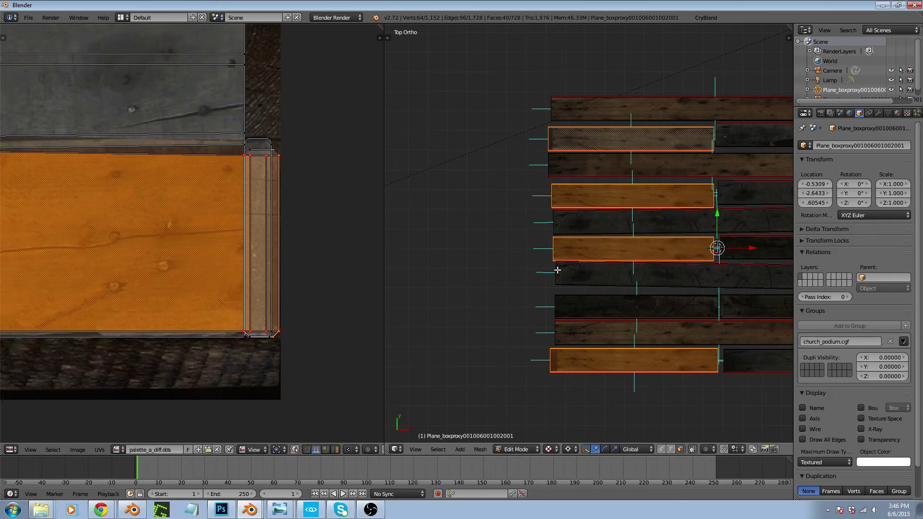
Compare the deck's plank ends from above in Object Mode, including the original short planks at the other end, and return to Edit Mode
key(Tab)
scroll(481, 276, down, 10)
scroll(734, 264, up, 10)
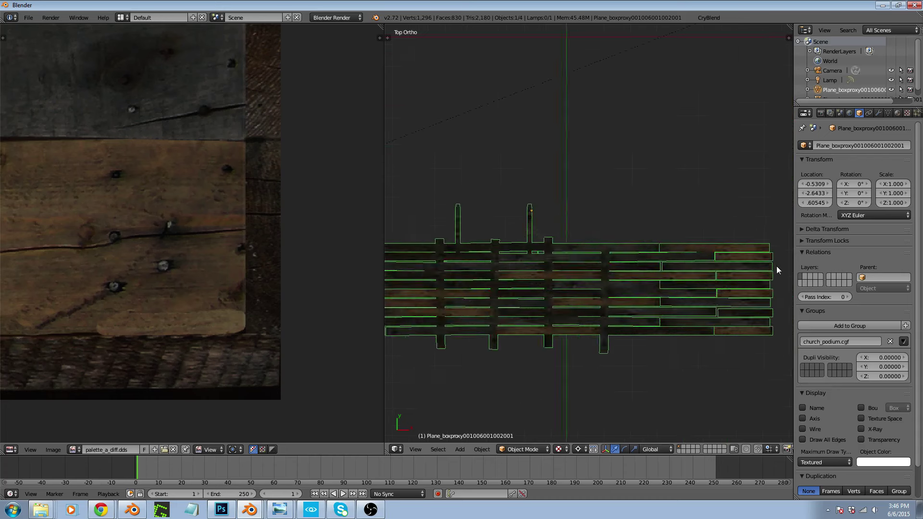
scroll(732, 279, down, 2)
scroll(725, 258, up, 3)
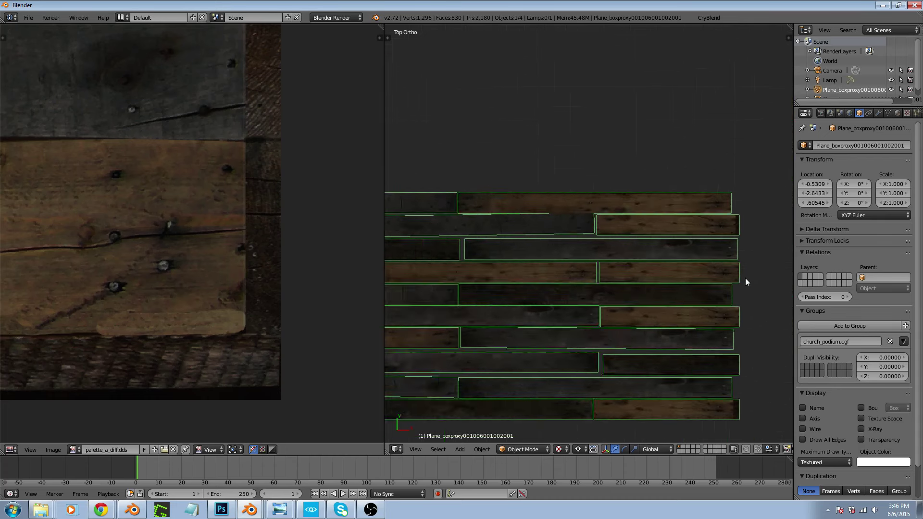
key(Tab)
scroll(665, 239, down, 3)
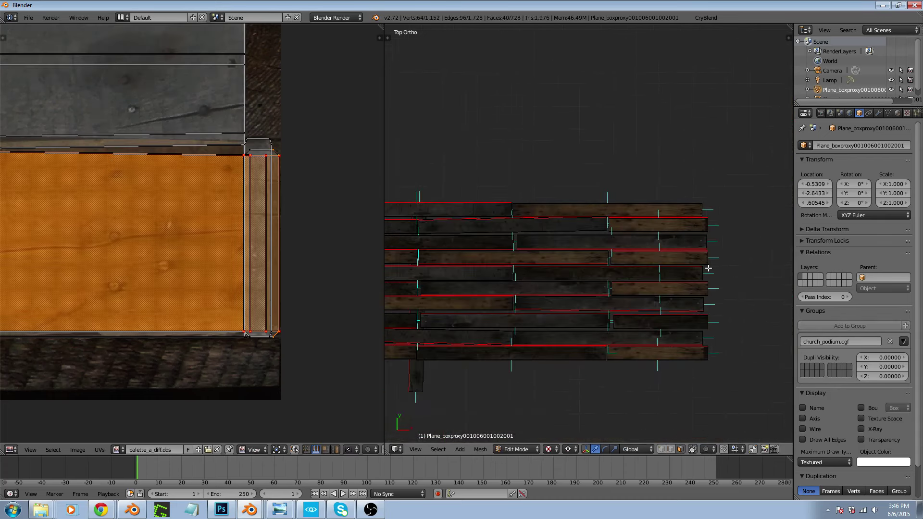
Scale the five short planks at the platform's right end to about 0.98 along X from a 3D cursor placed at their inner ends
scroll(702, 283, up, 2)
click(566, 290)
right_click(668, 284)
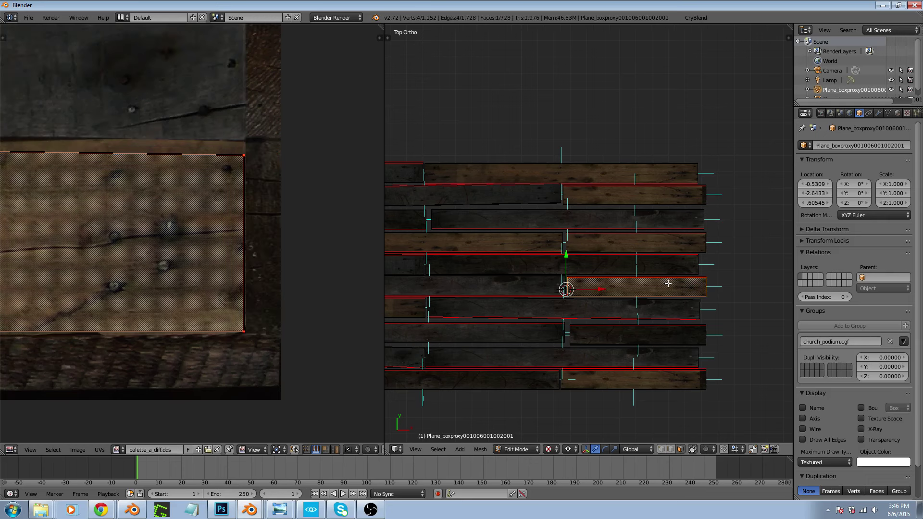
shift+right_click(663, 329)
shift+right_click(678, 371)
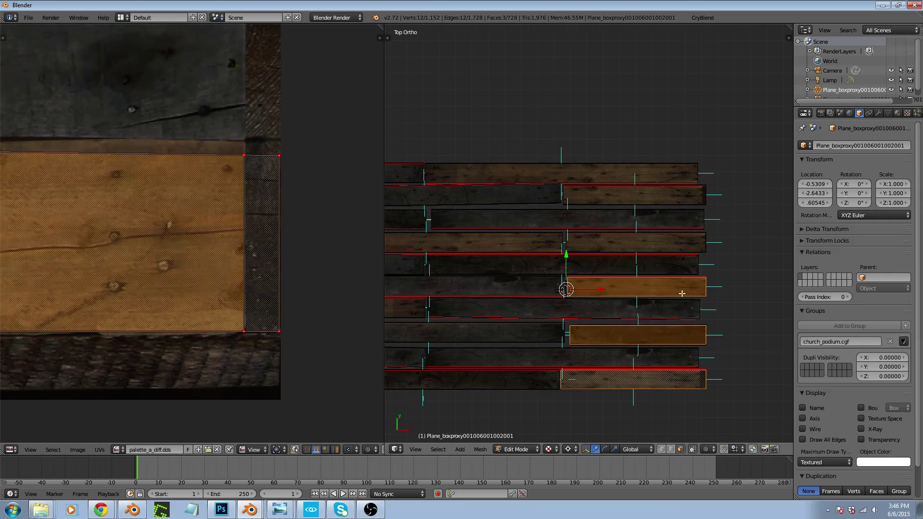
shift+right_click(680, 245)
shift+right_click(682, 195)
key(ctrl+l)
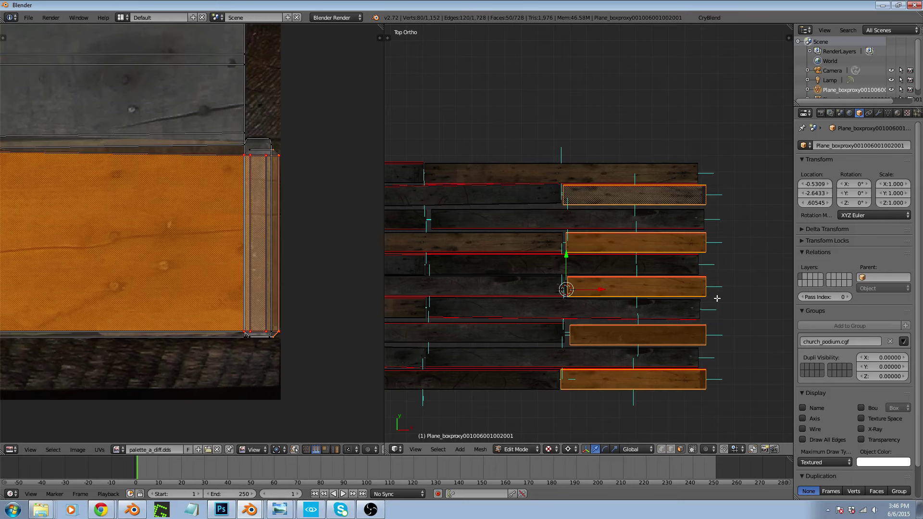
key(s)
key(x)
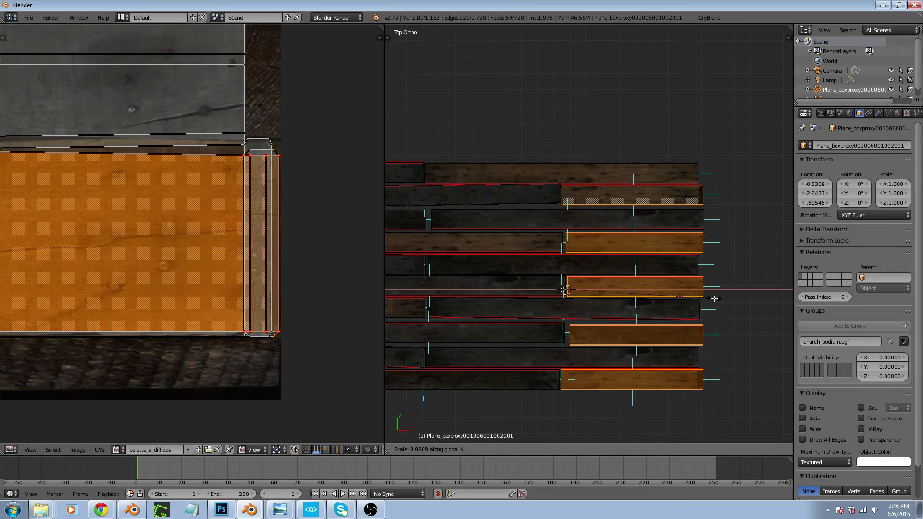
click(712, 299)
key(Tab)
scroll(729, 224, down, 6)
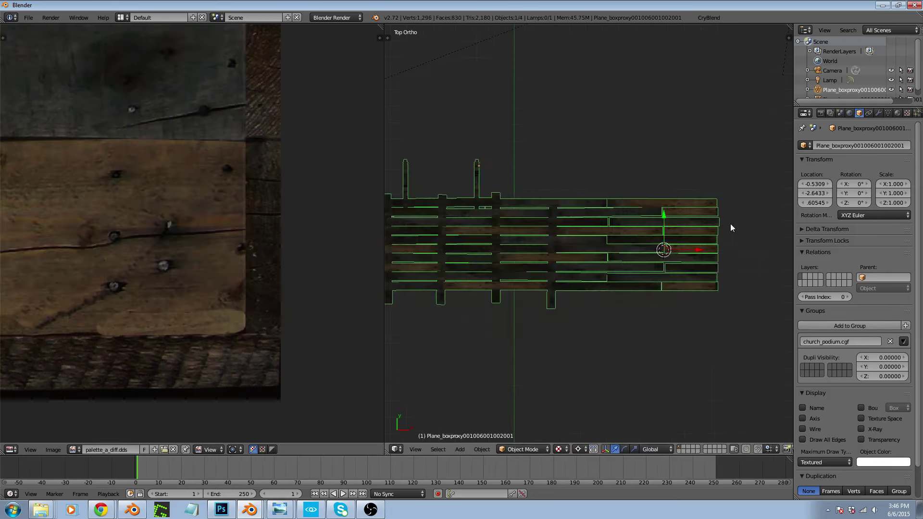
Switch to CRYENGINE Sandbox and examine the plank ends of the wooden platform from both sides and close up
drag(520, 5, 0, 144)
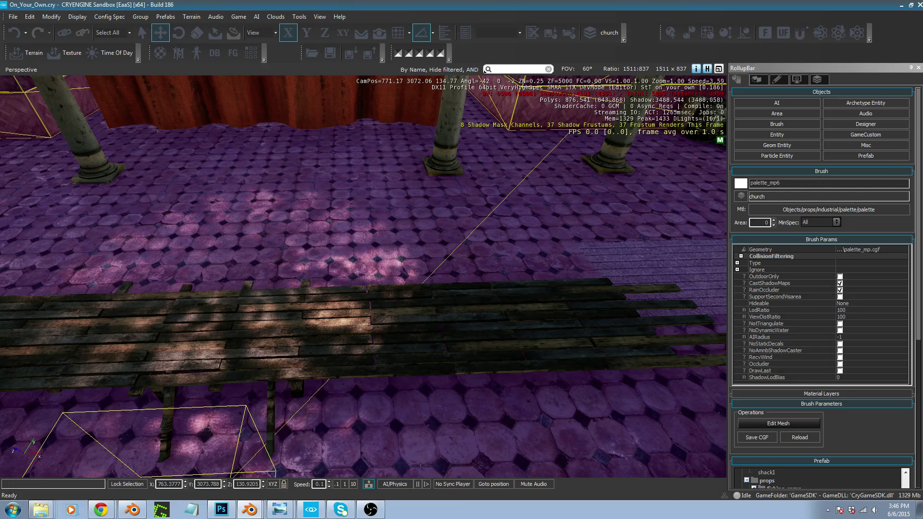
key(w)
key(d)
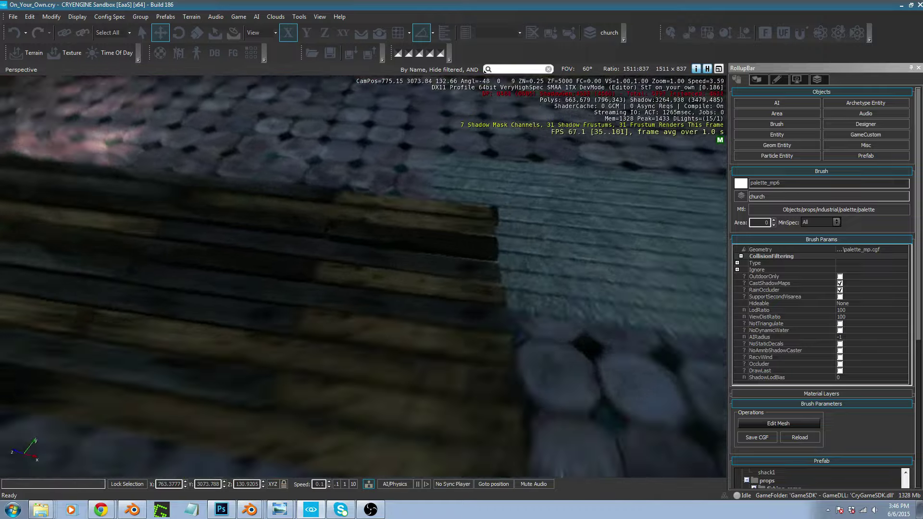
key(w)
key(d)
right_drag(363, 276, 528, 272)
key(w)
key(a)
key(s)
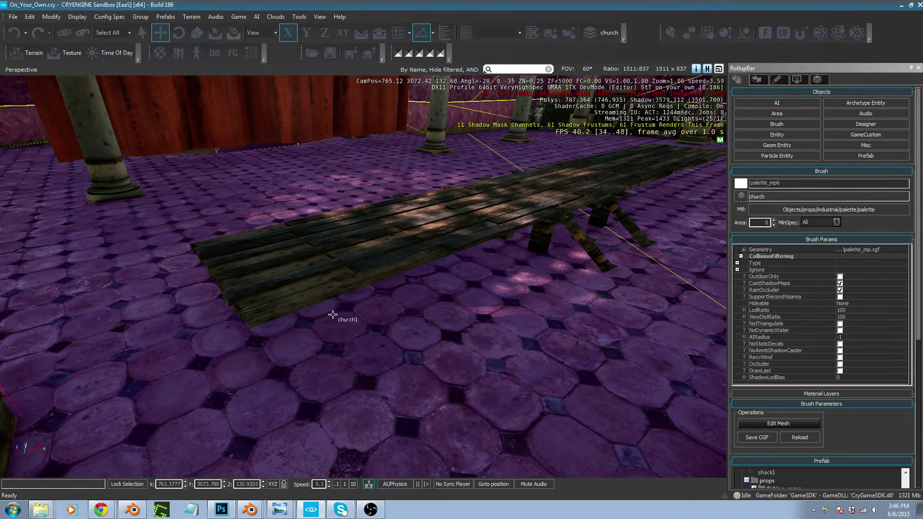
key(w)
right_drag(363, 276, 457, 312)
key(a)
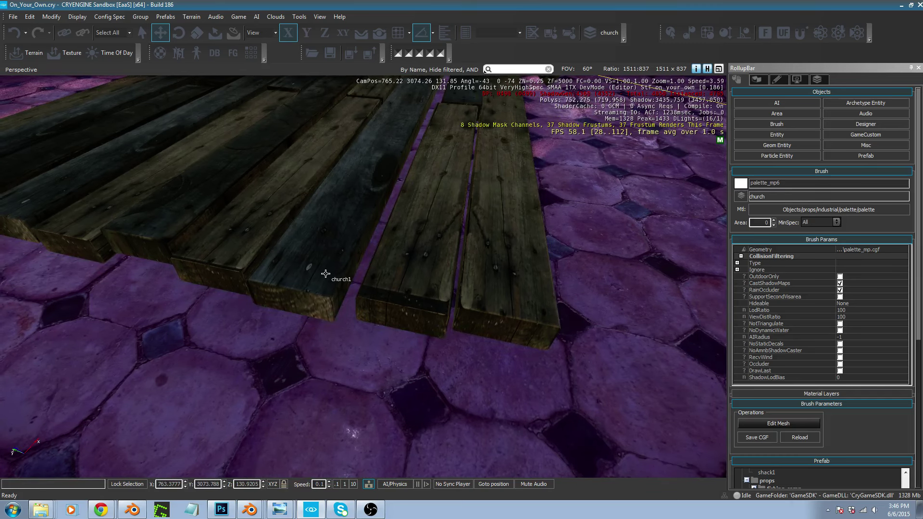
middle_drag(318, 269, 315, 289)
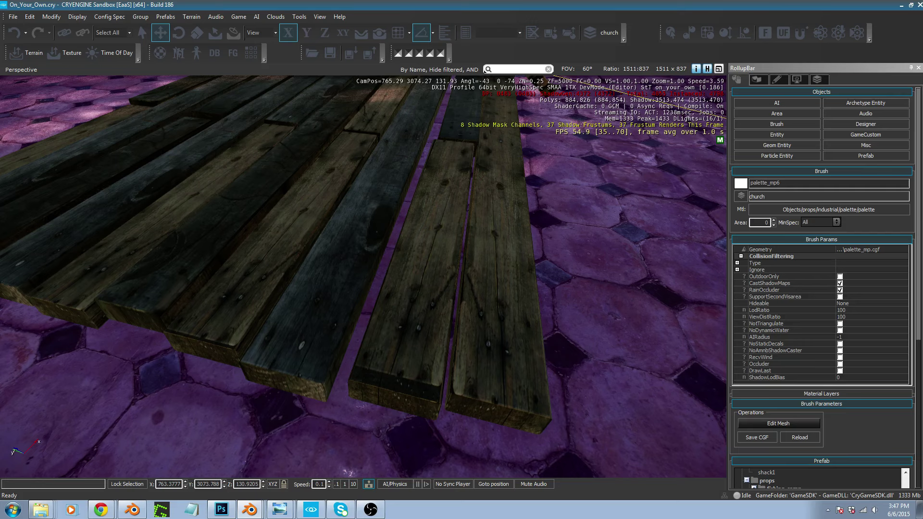
Switch back to Blender and open the platform mesh for editing in a maximized top view
drag(0, 97, 594, 0)
right_click(595, 223)
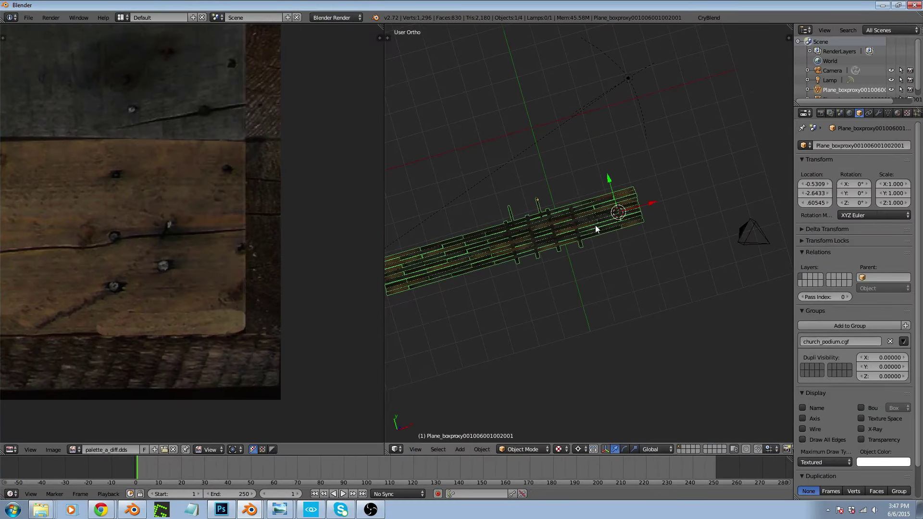
key(ctrl+Up)
key(KP_7)
scroll(595, 226, down, 5)
scroll(500, 239, up, 6)
key(Tab)
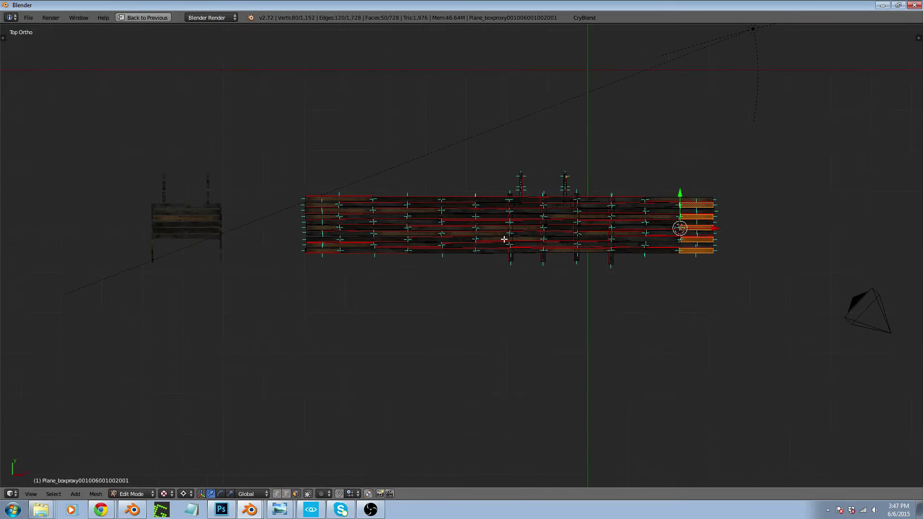
scroll(635, 240, up, 4)
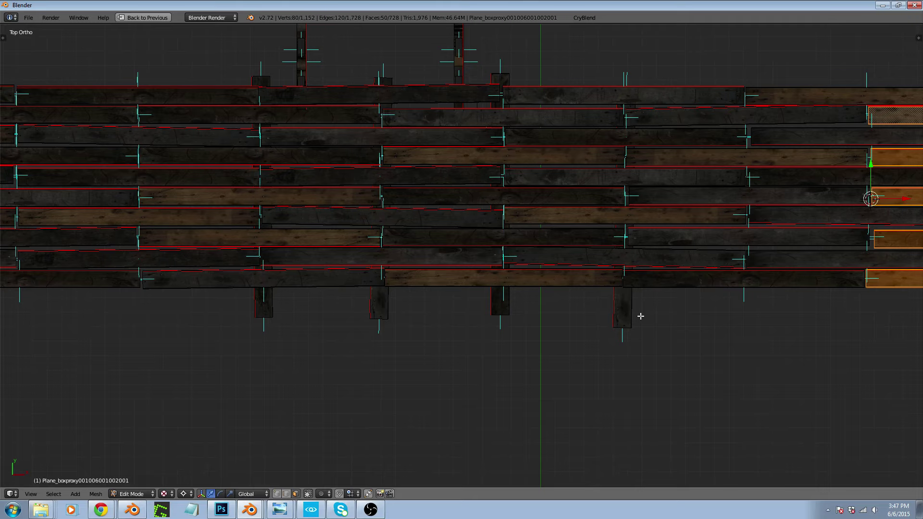
Duplicate the rightmost crossbeam along X to the joint where the five short end planks begin
right_click(618, 310)
key(ctrl+l)
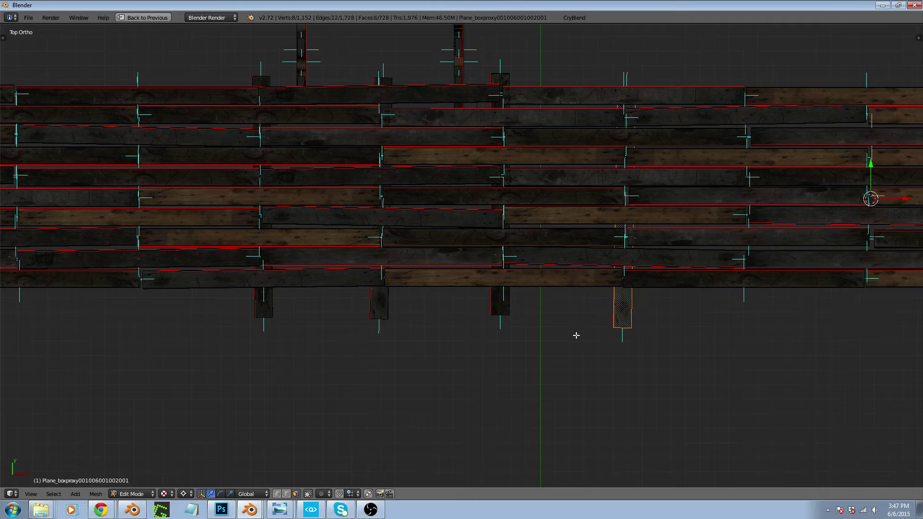
key(KP_1)
scroll(557, 249, down, 8)
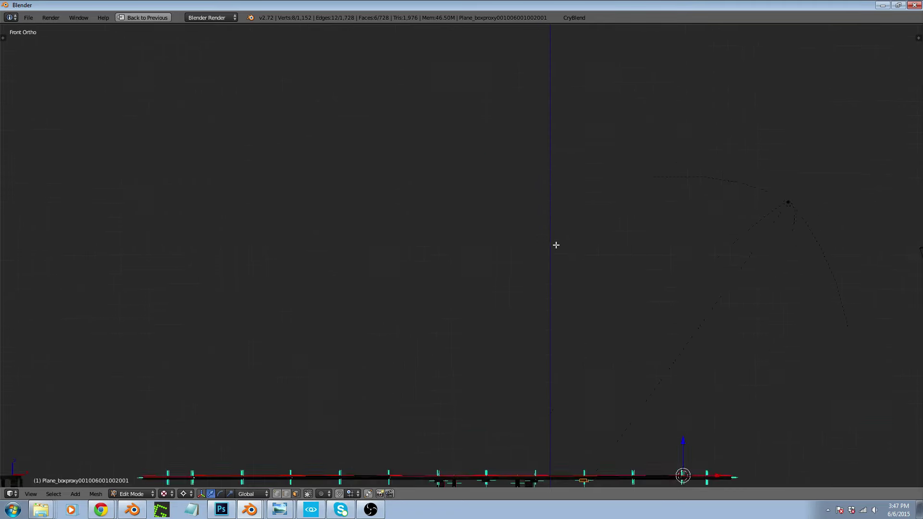
scroll(581, 417, up, 5)
key(KP_7)
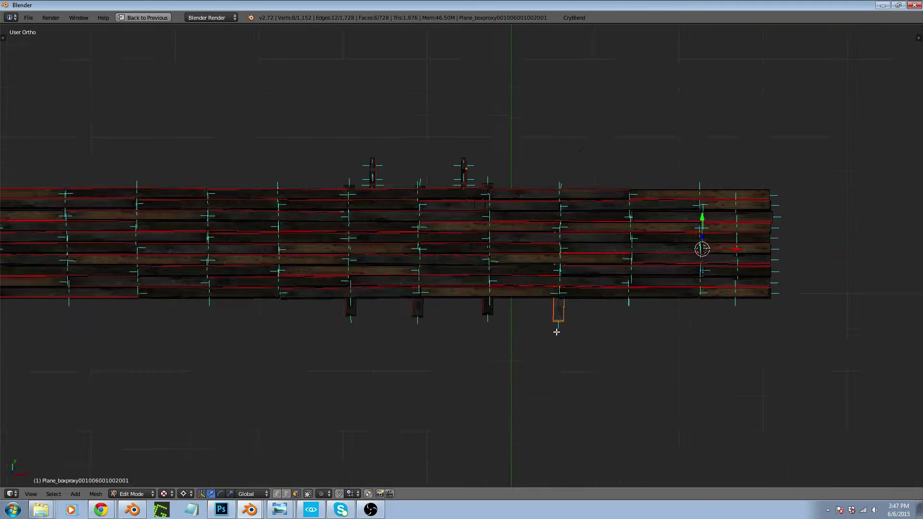
scroll(556, 334, up, 5)
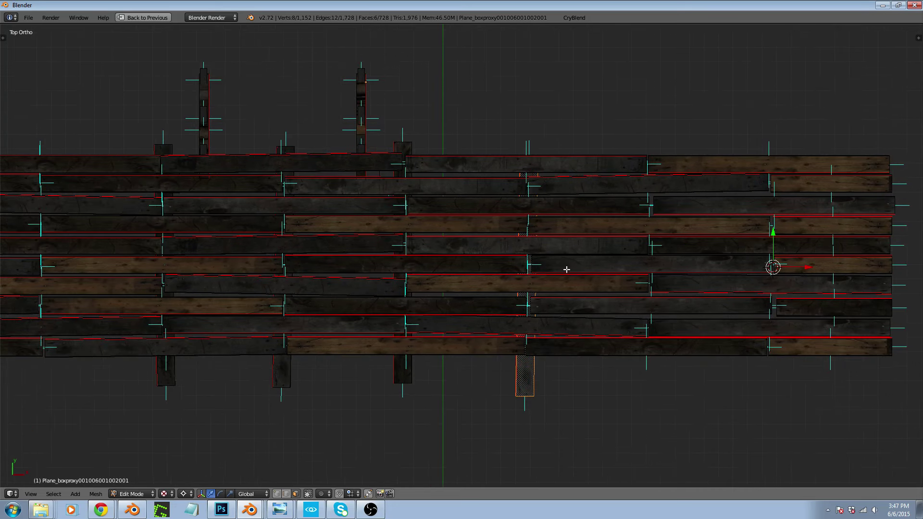
key(shift+d)
key(x)
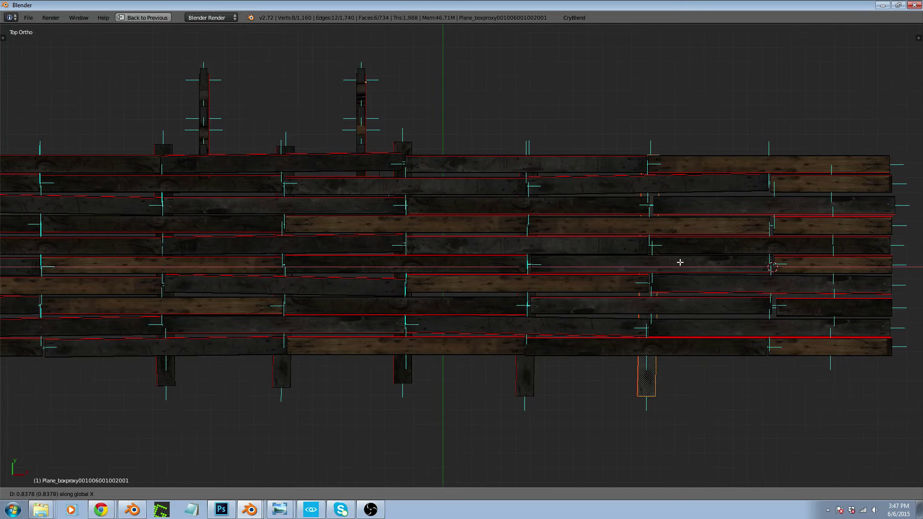
click(801, 261)
Duplicate the third crossbeam from the left along X into the gap between the two rightmost crossbeams
right_click(285, 375)
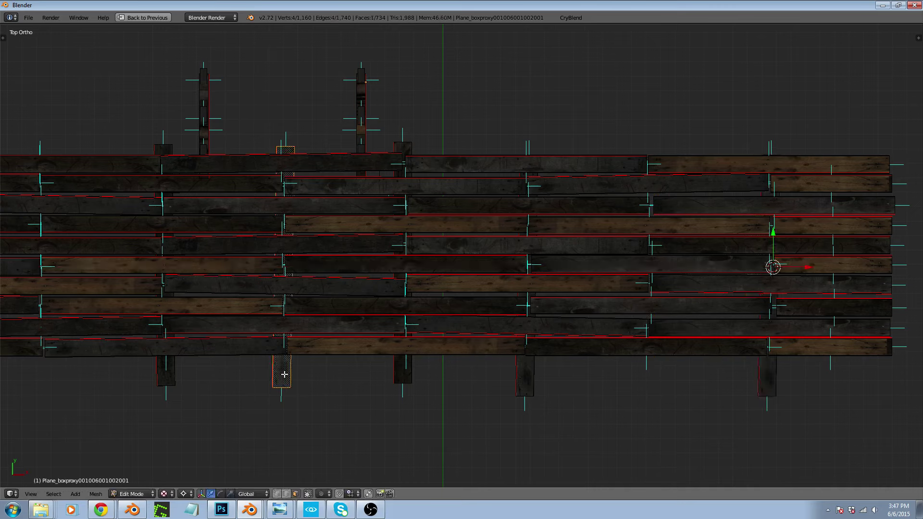
right_click(407, 373)
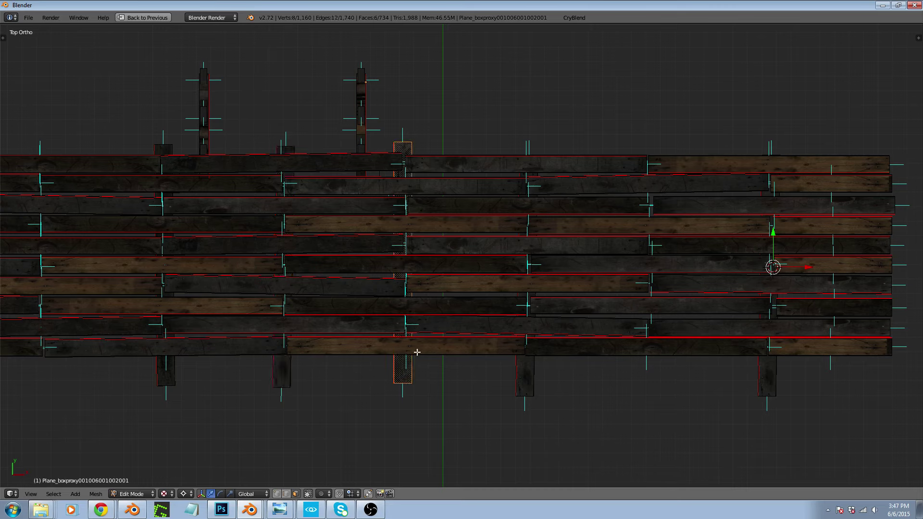
key(shift+d)
key(x)
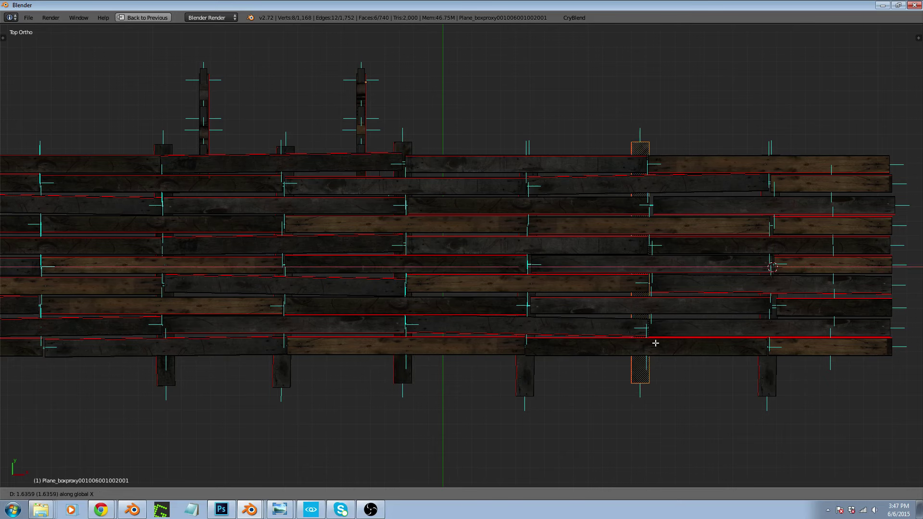
click(661, 336)
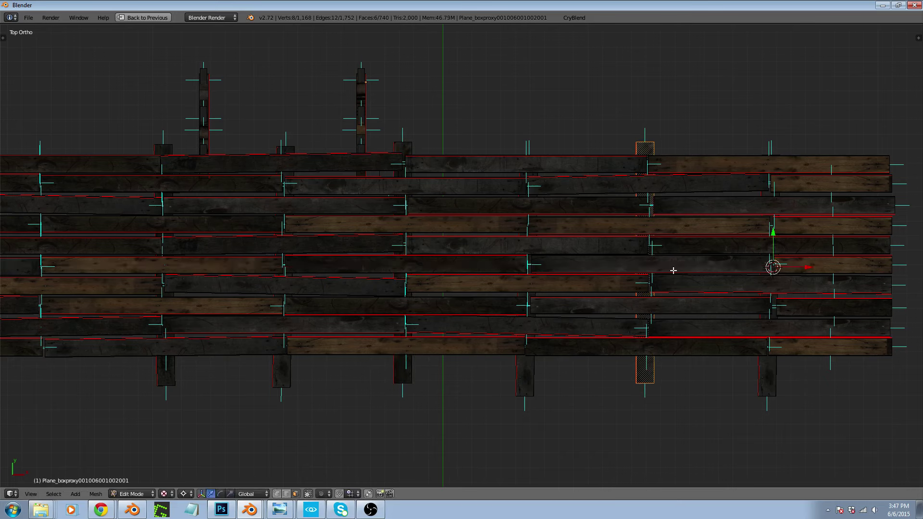
Duplicate the three rightmost crossbeams together along negative X, placing the copies beyond the leftmost existing crossbeam
middle_drag(769, 269, 733, 291)
scroll(486, 378, down, 4)
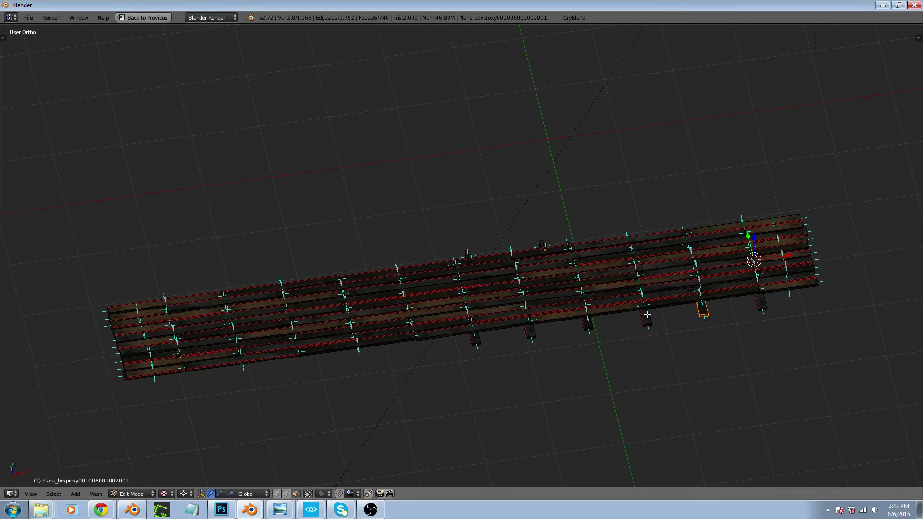
shift+right_click(647, 314)
shift+right_click(764, 306)
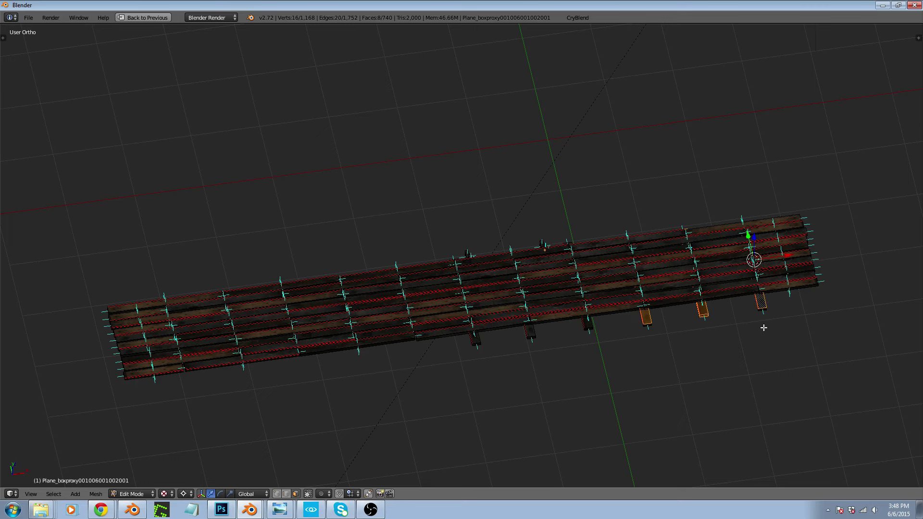
key(ctrl+l)
key(KP_7)
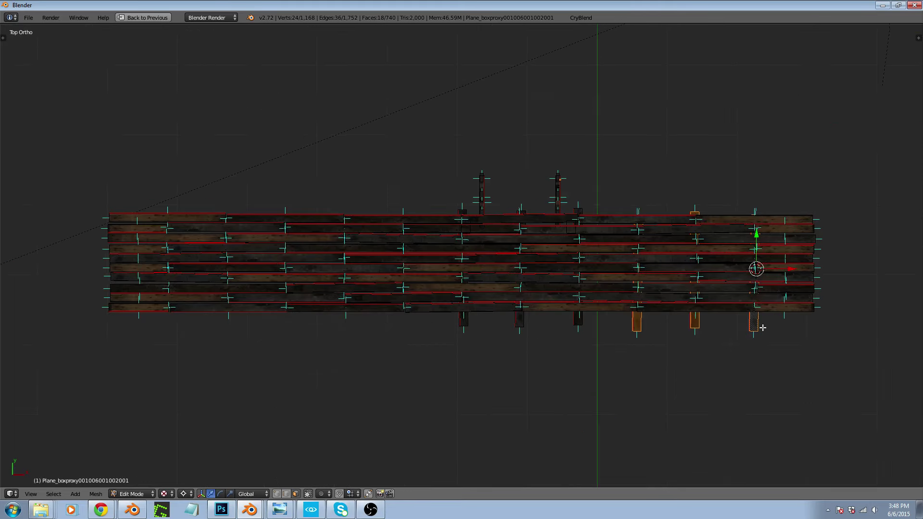
key(shift+d)
key(x)
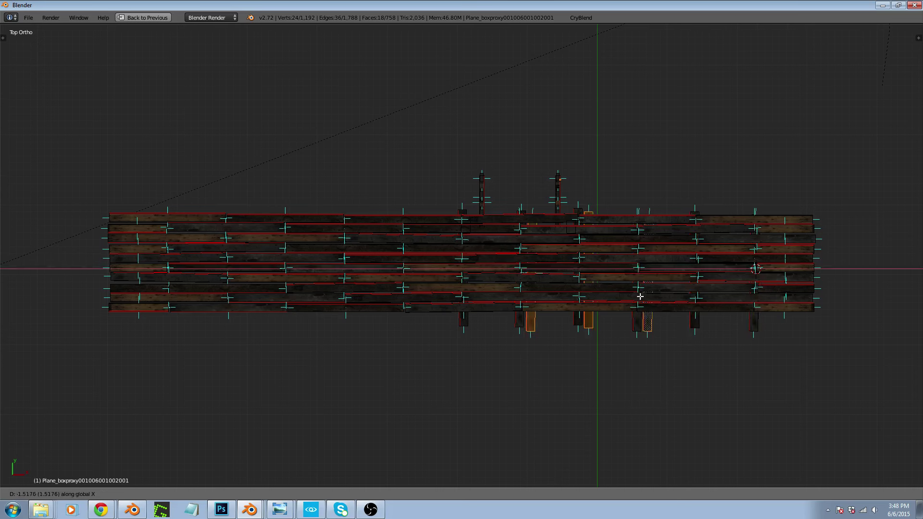
click(412, 300)
Set the pivot point to Individual Origins and nudge the three copied crossbeams slightly along Y
scroll(433, 294, up, 6)
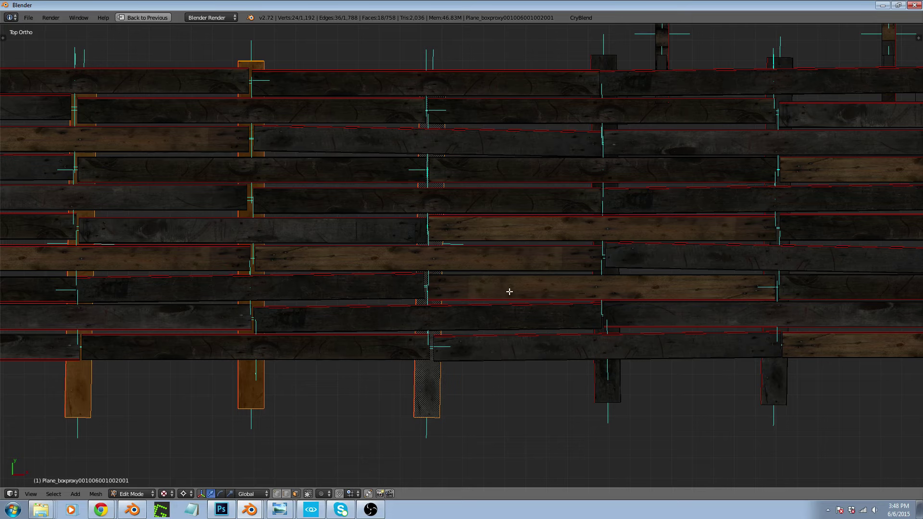
click(184, 494)
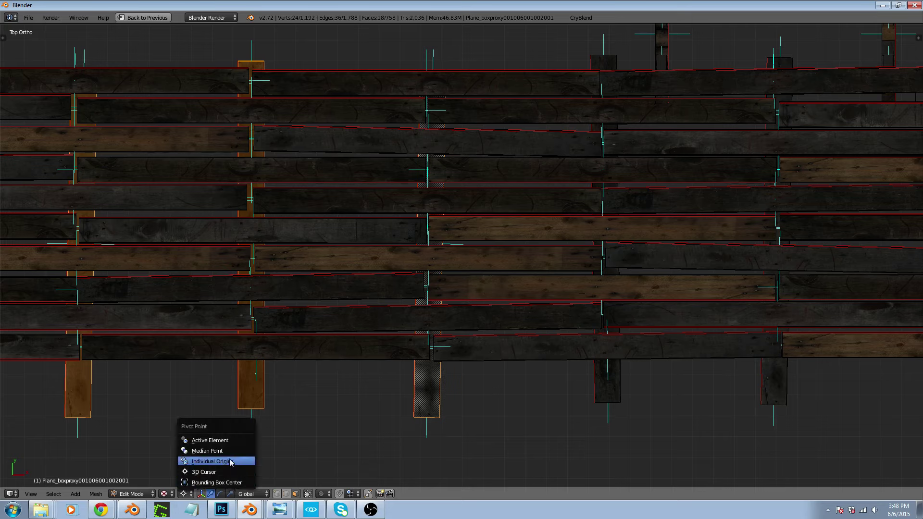
click(231, 461)
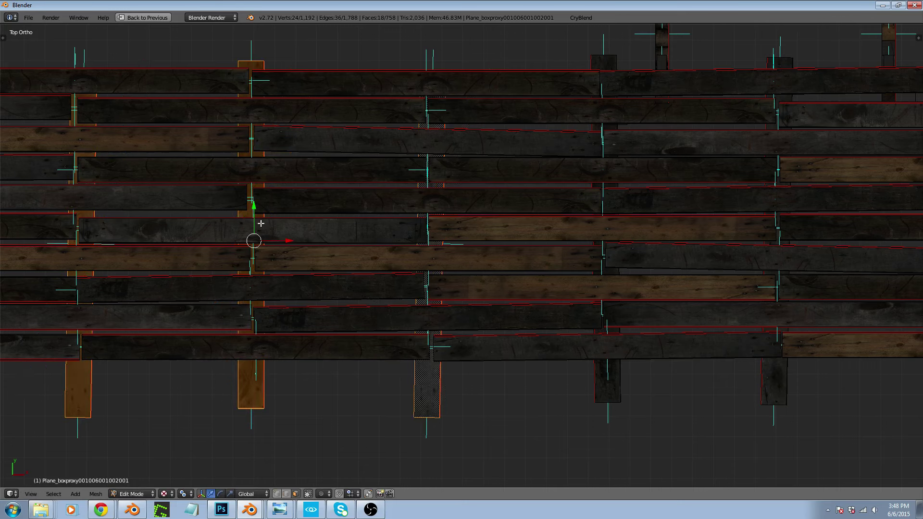
drag(253, 204, 255, 201)
scroll(527, 232, down, 5)
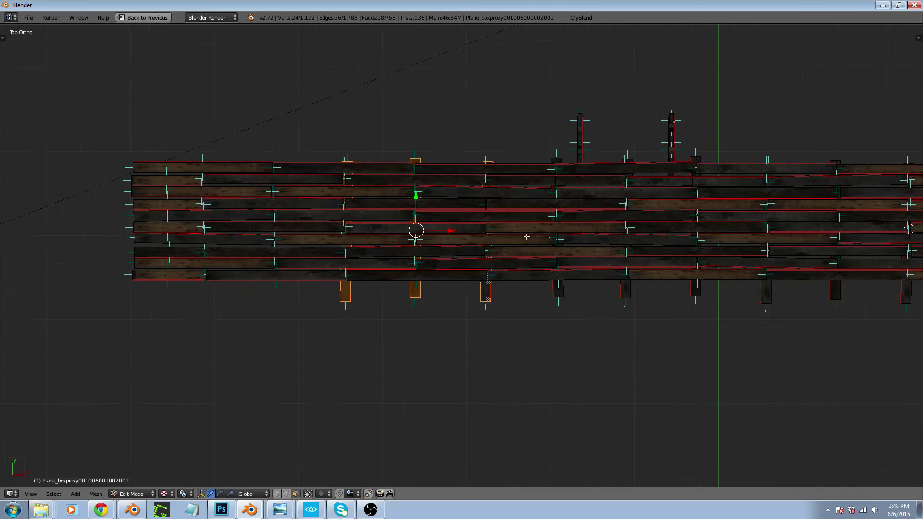
Duplicate the three selected crossbeams about 2.51 units along negative X to support the platform's left end
scroll(257, 227, up, 2)
key(shift+d)
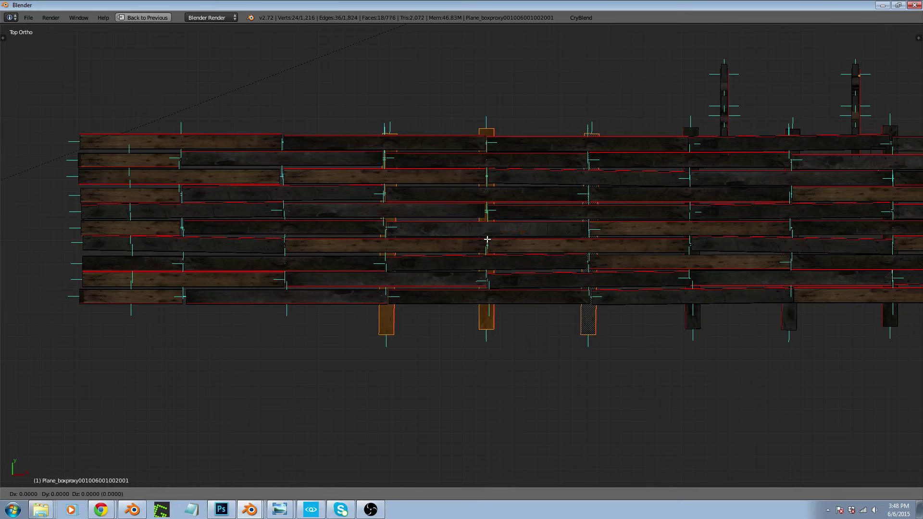
key(x)
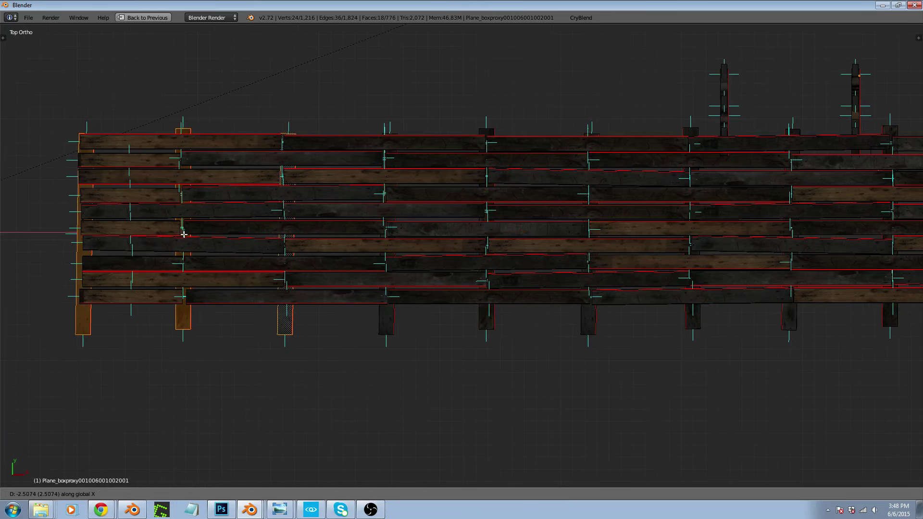
click(183, 234)
key(Tab)
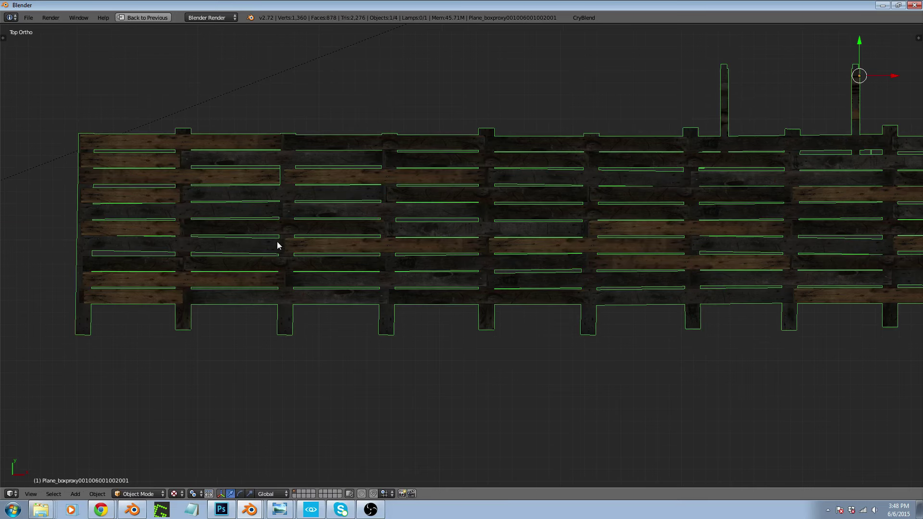
key(Tab)
scroll(276, 299, down, 3)
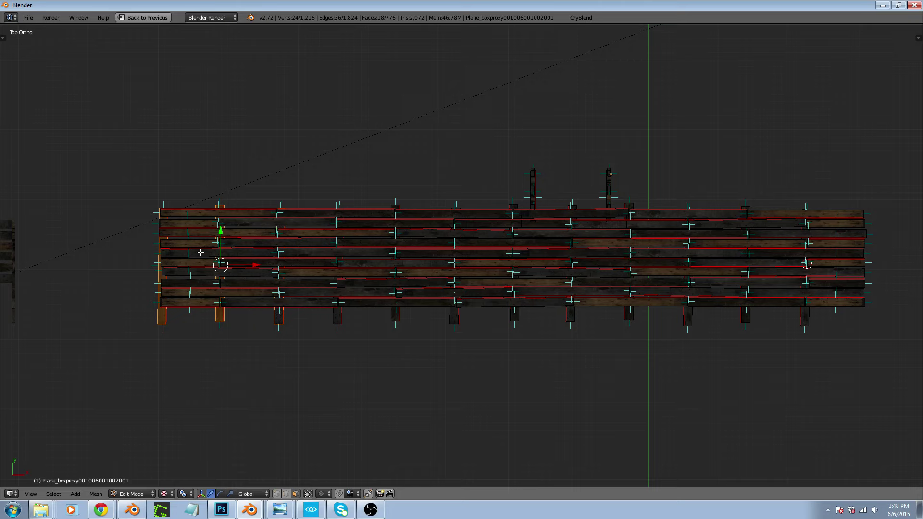
Clear the mesh selection so that no plank or crossbeam is selected
key(b)
drag(144, 216, 833, 156)
key(a)
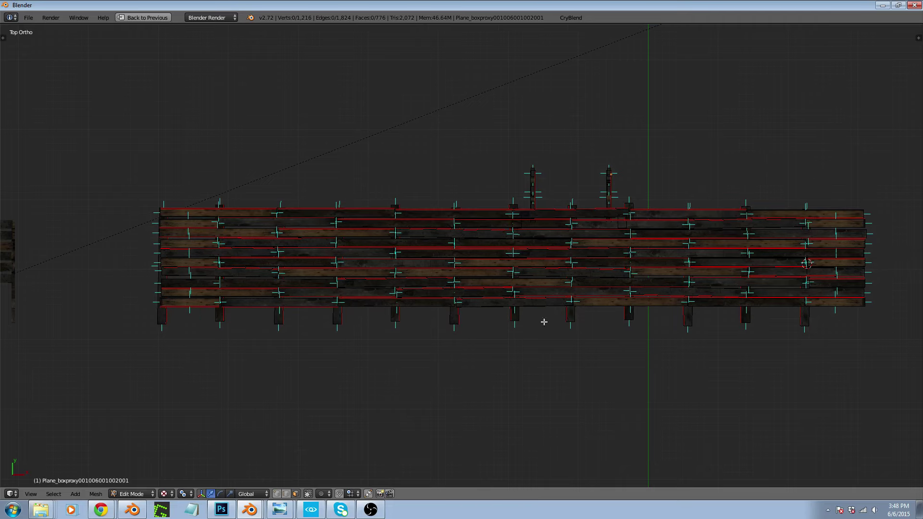
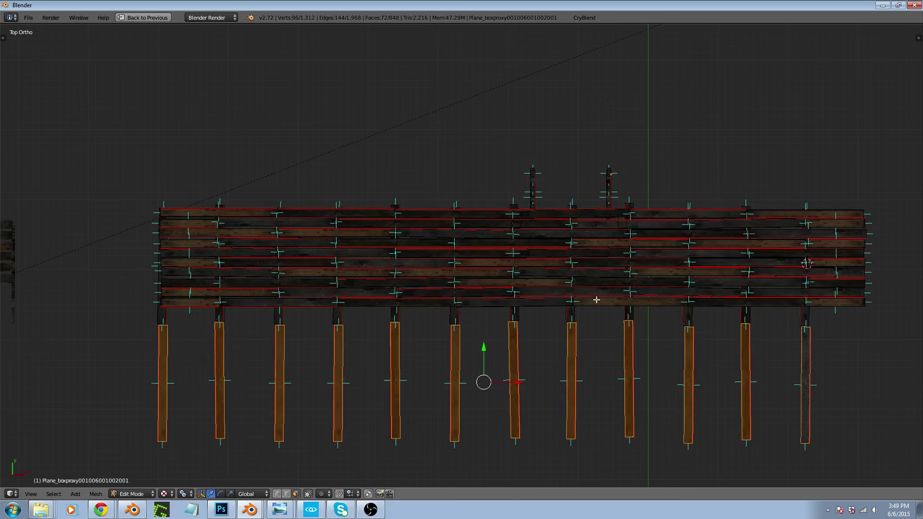
Clear the current selection and select all the top deck planks, leaving out the crossbeams beneath them
key(KP_3)
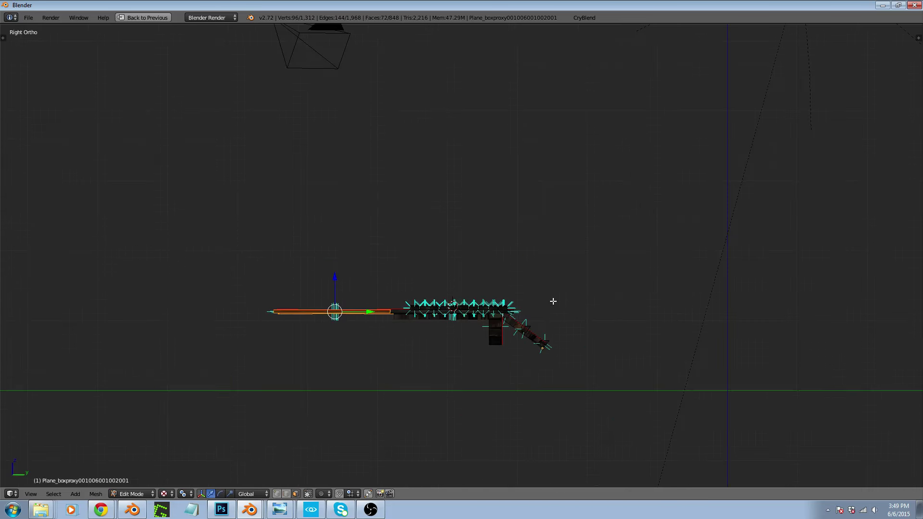
scroll(452, 304, up, 6)
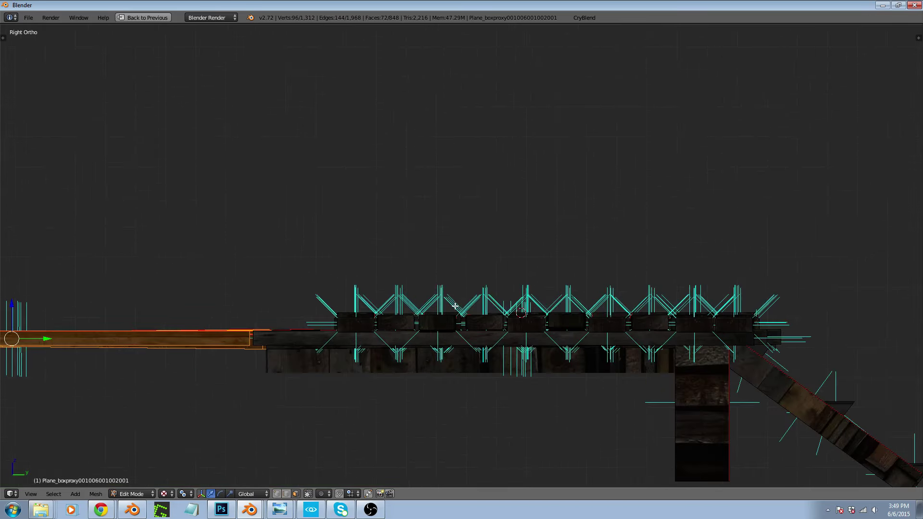
key(a)
key(b)
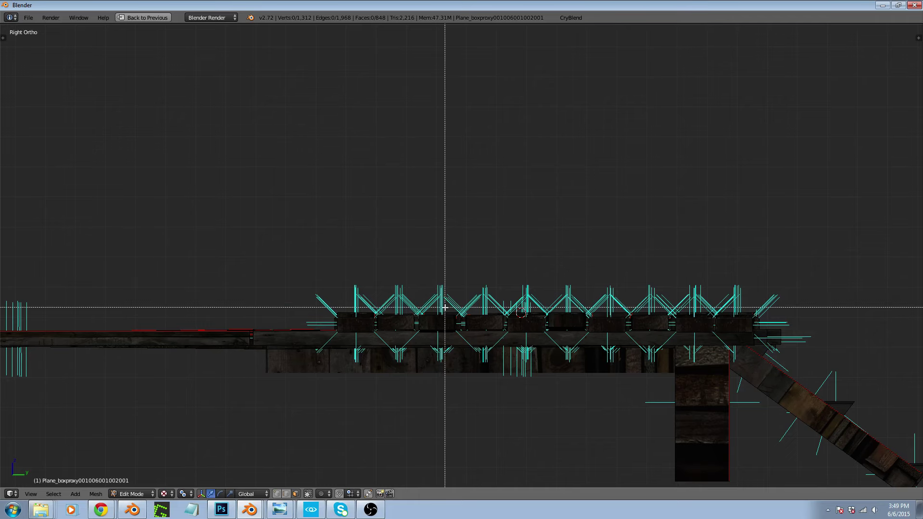
right_click(445, 307)
key(z)
drag(349, 302, 768, 319)
key(ctrl+l)
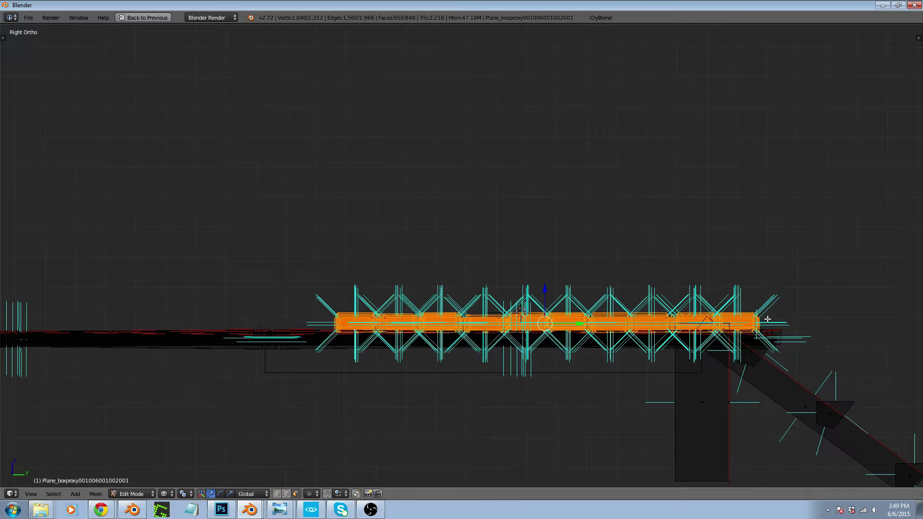
key(KP_7)
scroll(725, 284, down, 11)
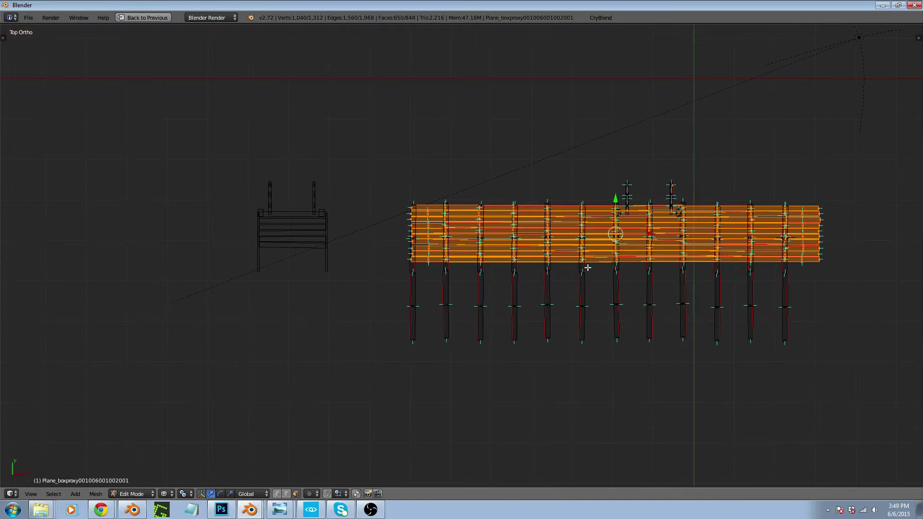
key(alt+z)
scroll(780, 271, up, 3)
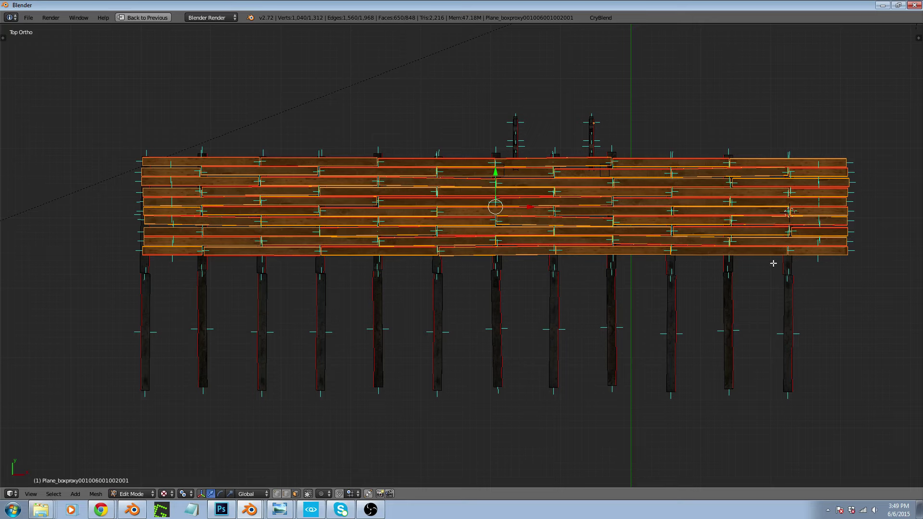
Duplicate the deck planks about 1.44 units along negative Y and nudge the copies along Y to line up with the original rows
key(shift+d)
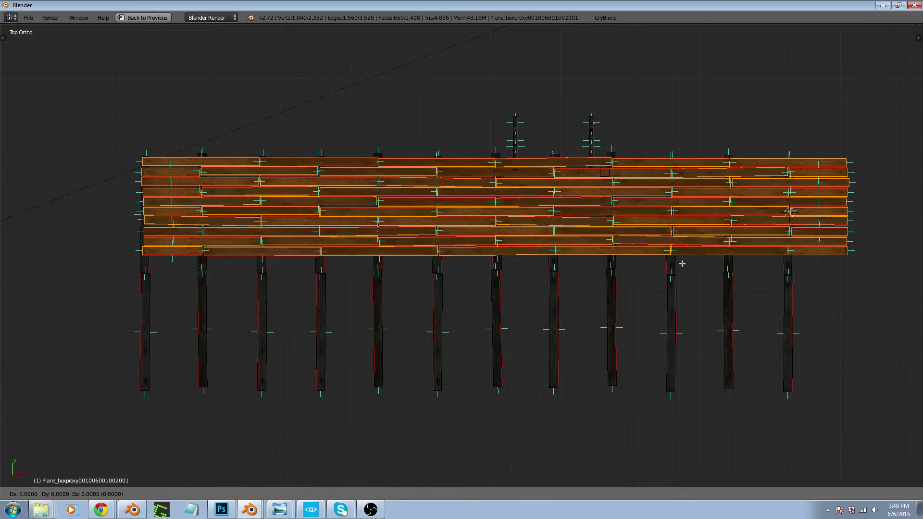
key(y)
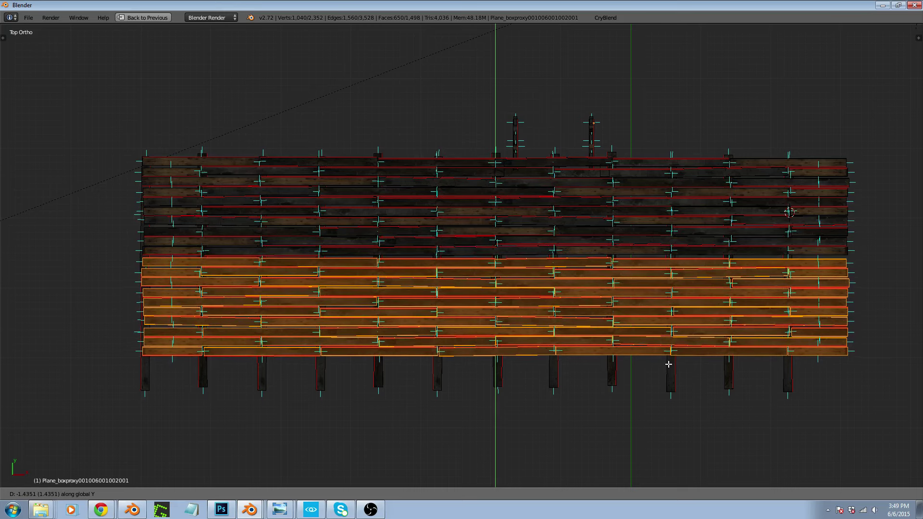
click(670, 364)
scroll(543, 278, up, 6)
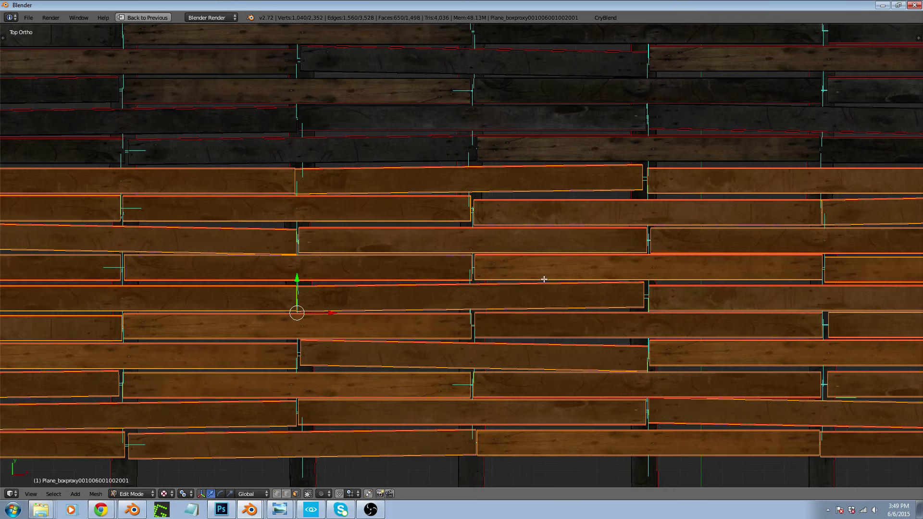
key(g)
key(y)
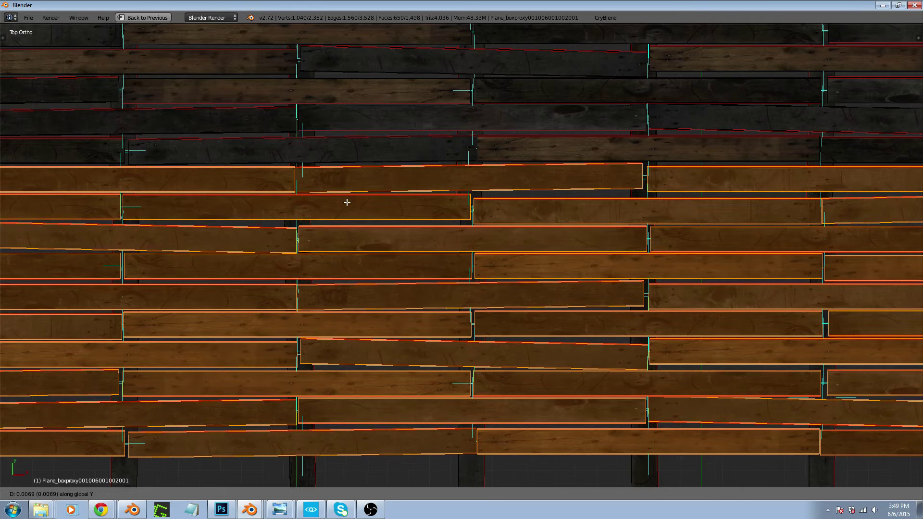
click(347, 202)
Rotate the duplicated deck planks 180° so their pattern differs from the original rows
scroll(435, 236, down, 4)
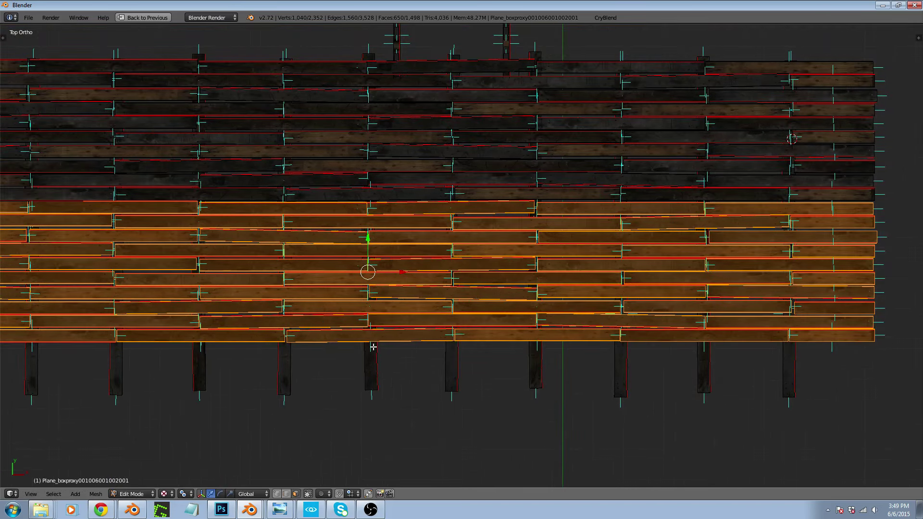
text(r180)
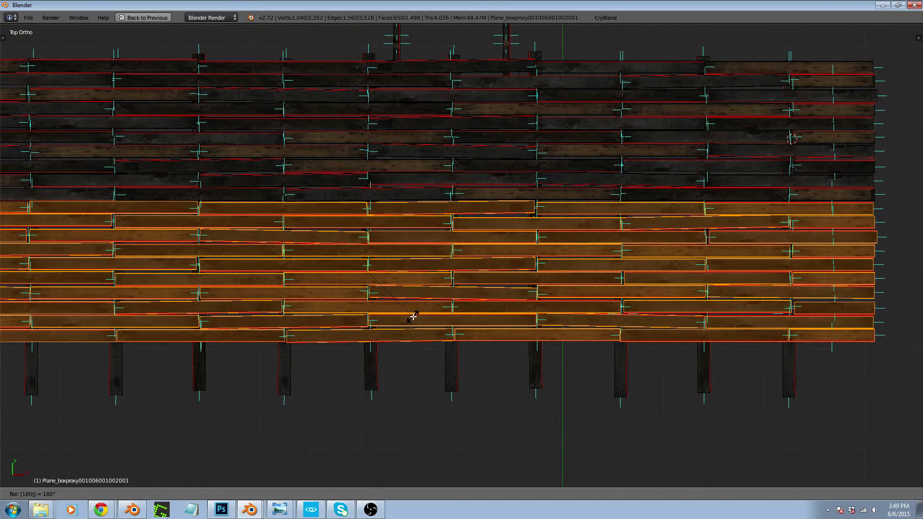
key(Return)
key(Tab)
scroll(413, 317, down, 3)
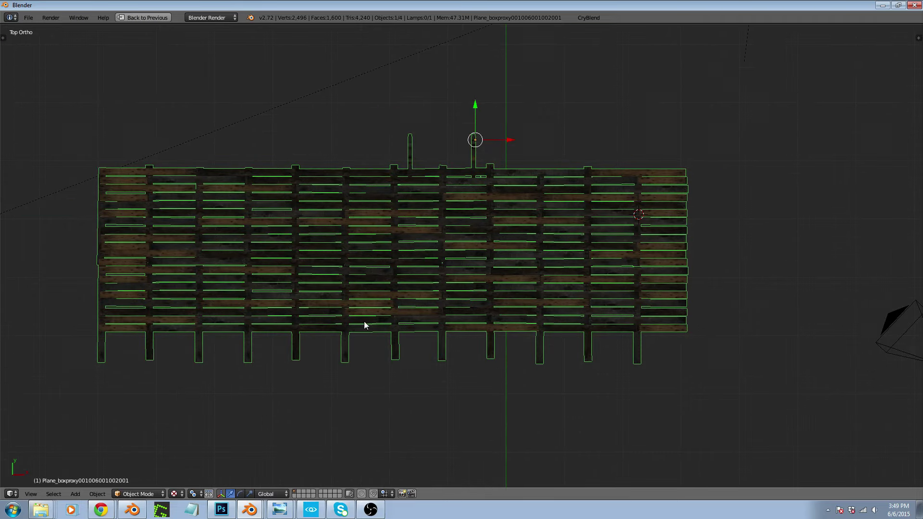
scroll(365, 322, up, 3)
key(Tab)
scroll(365, 321, down, 2)
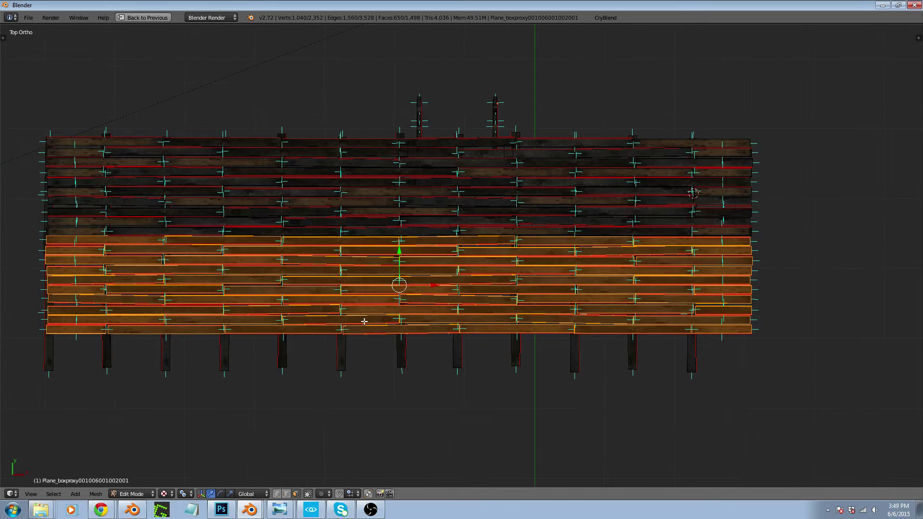
key(KP_3)
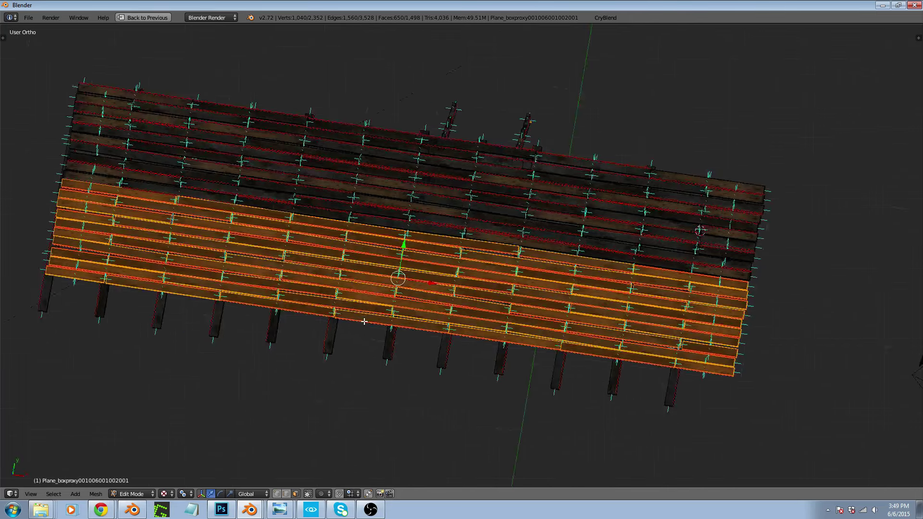
scroll(378, 288, up, 5)
scroll(379, 257, up, 4)
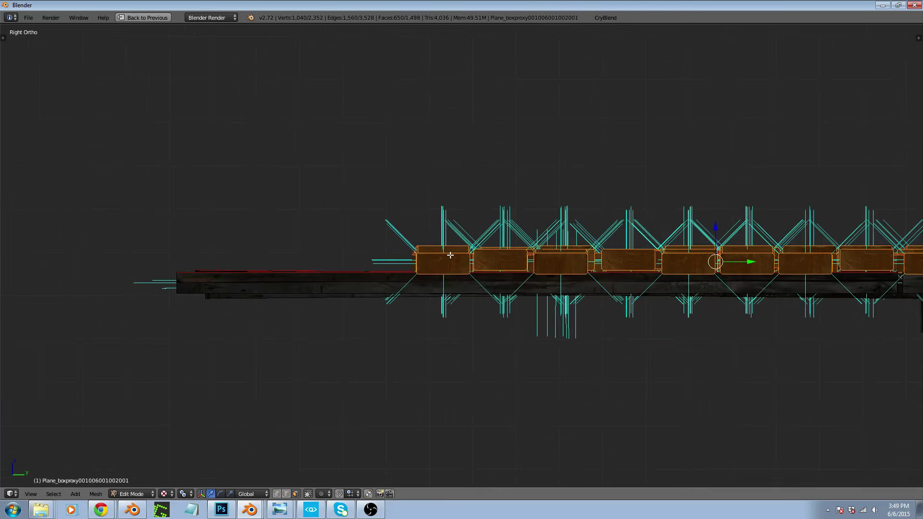
key(a)
key(z)
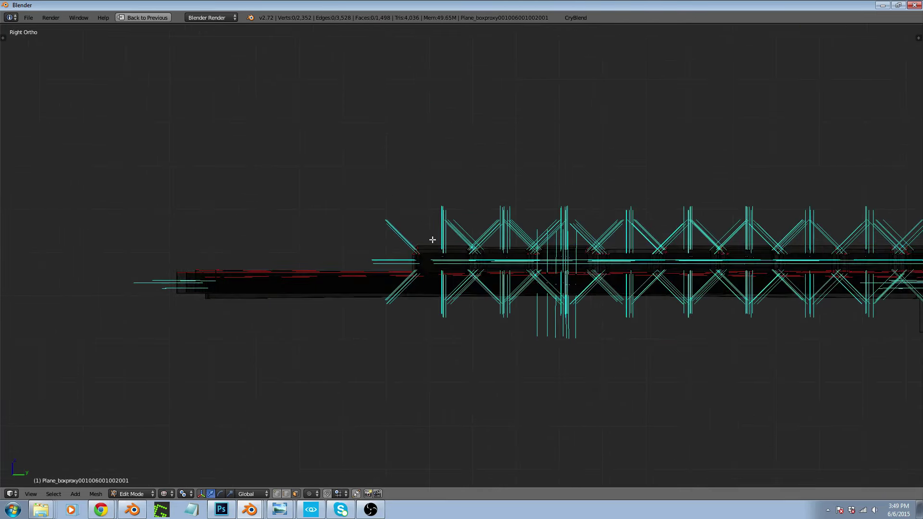
key(b)
drag(408, 234, 641, 264)
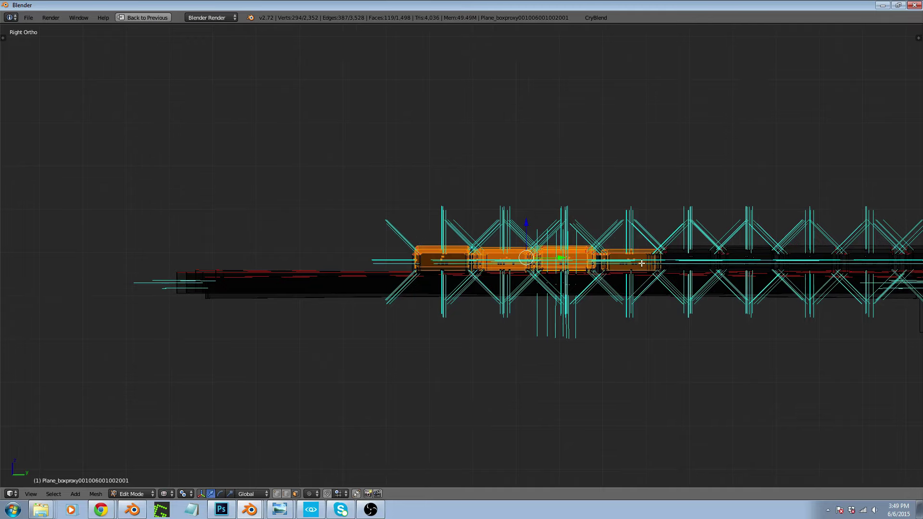
key(ctrl+l)
key(KP_7)
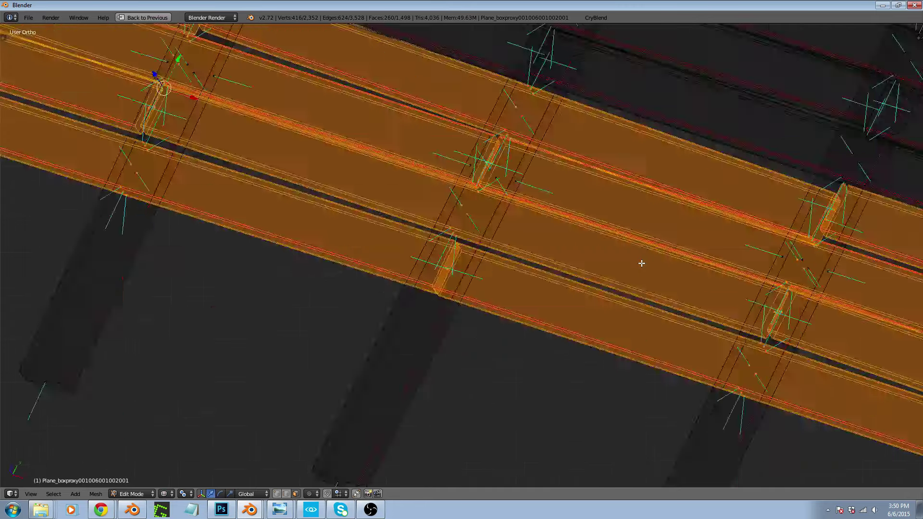
scroll(625, 256, down, 6)
scroll(585, 249, down, 3)
key(z)
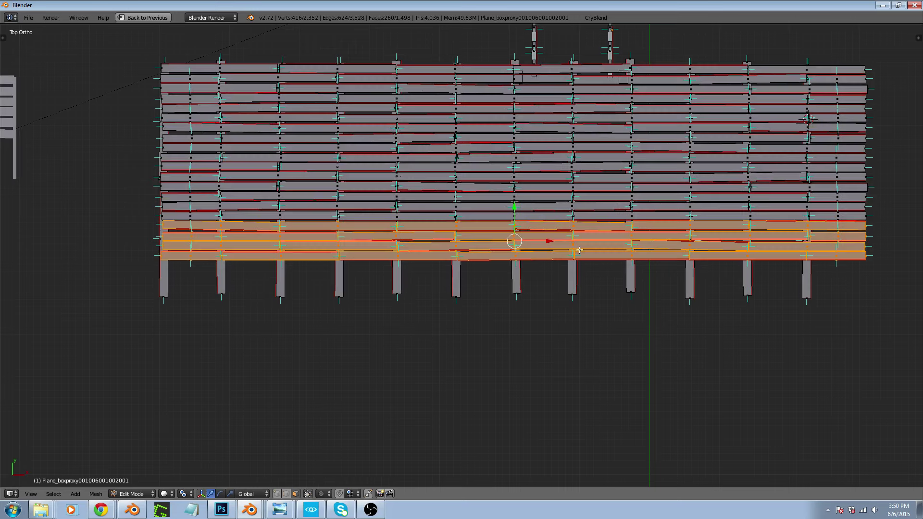
key(a)
Select four adjacent plank rows in the middle of the extended deck
key(KP_3)
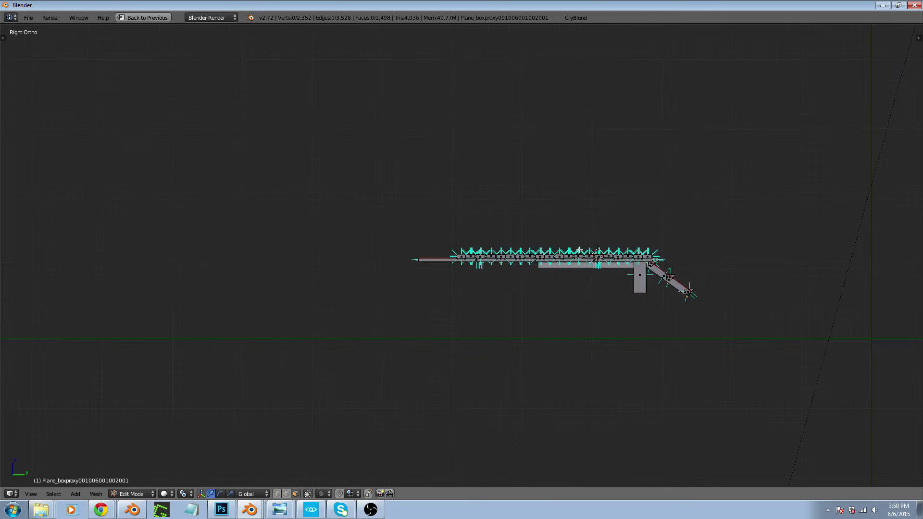
scroll(580, 250, up, 7)
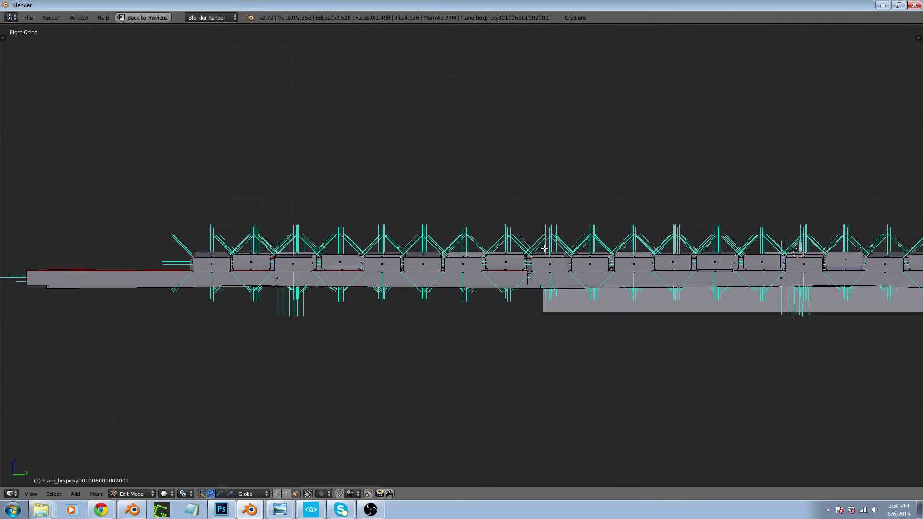
key(z)
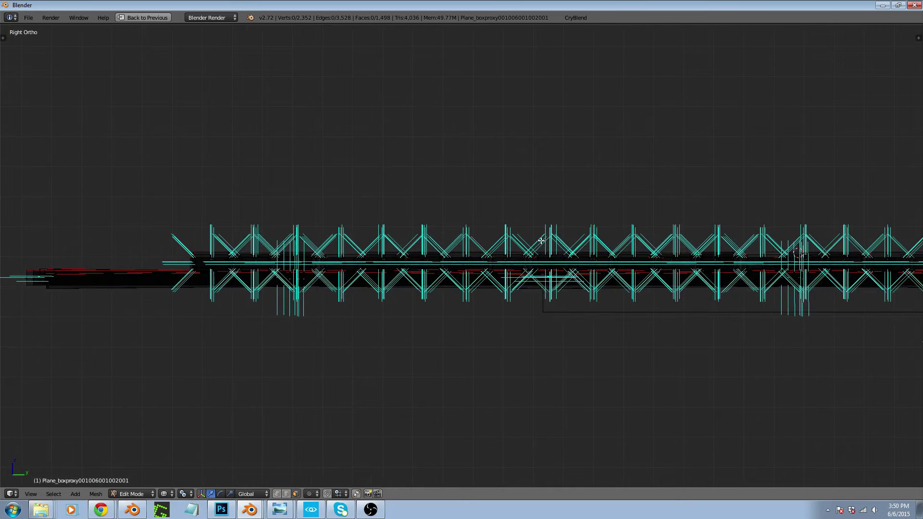
key(b)
mouse_move(500, 235)
mouse_down()
mouse_move(666, 269)
mouse_move(649, 266)
mouse_up()
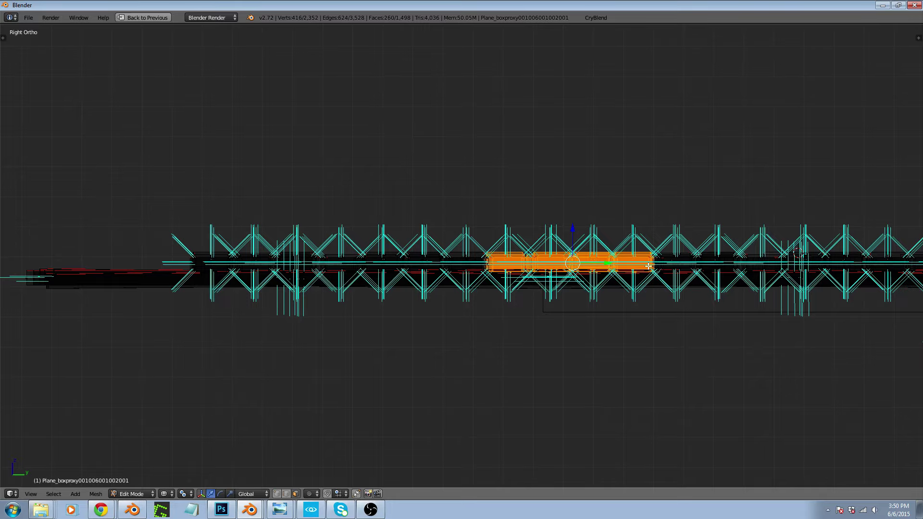
key(KP_7)
scroll(625, 250, down, 5)
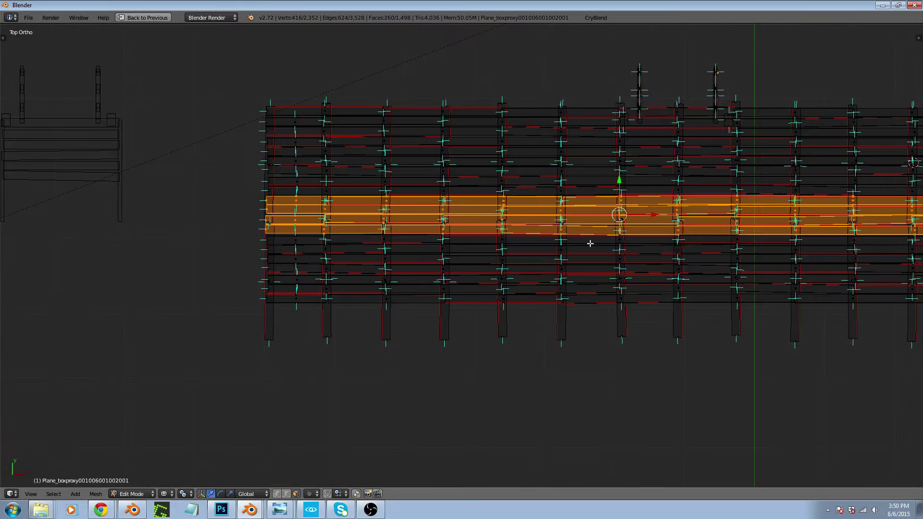
scroll(577, 239, up, 3)
key(alt+z)
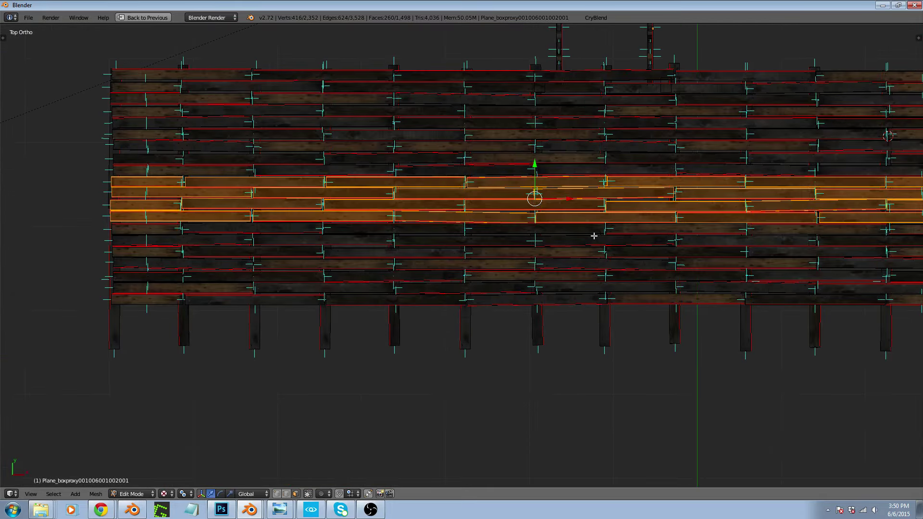
Duplicate the four selected plank rows about 1.54 units along negative Y to cover the exposed crossbeam ends
key(shift+d)
key(y)
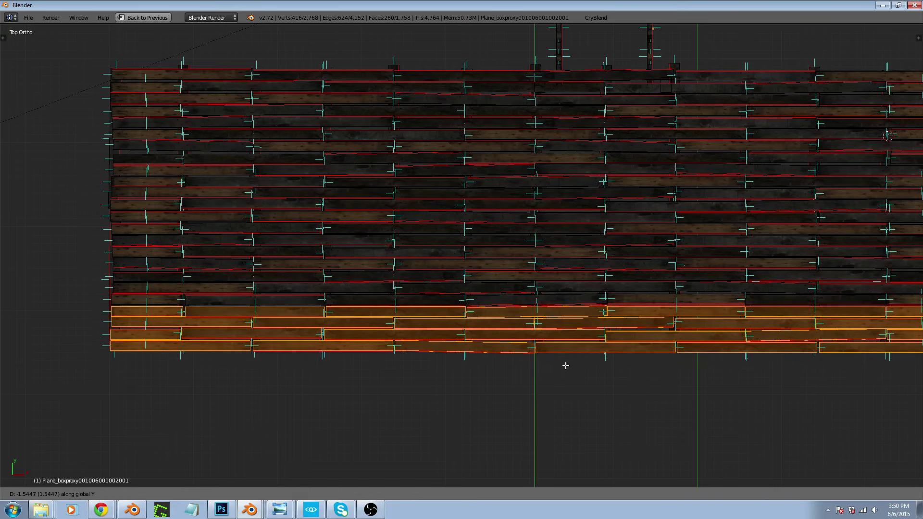
click(566, 366)
scroll(565, 366, down, 4)
scroll(726, 321, up, 10)
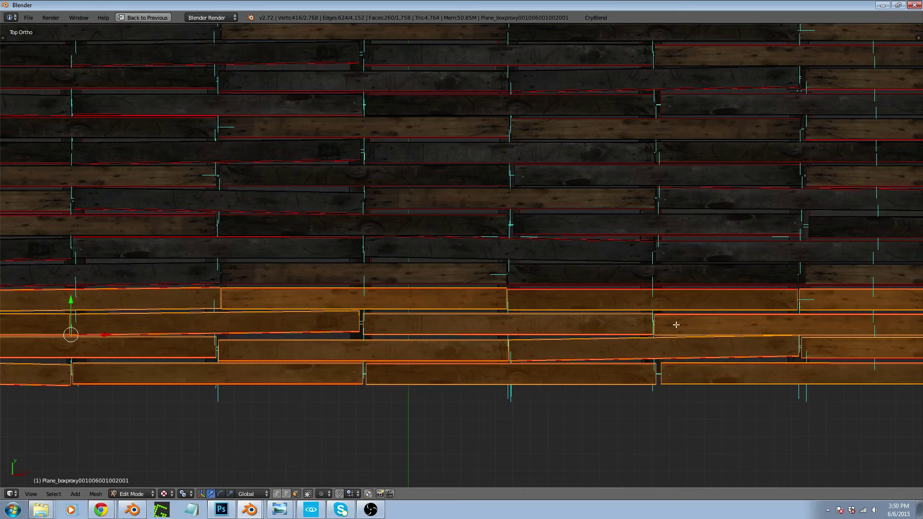
Set the pivot point to Median Point, rotate the four copied plank rows 180°, and return to Object Mode
click(186, 494)
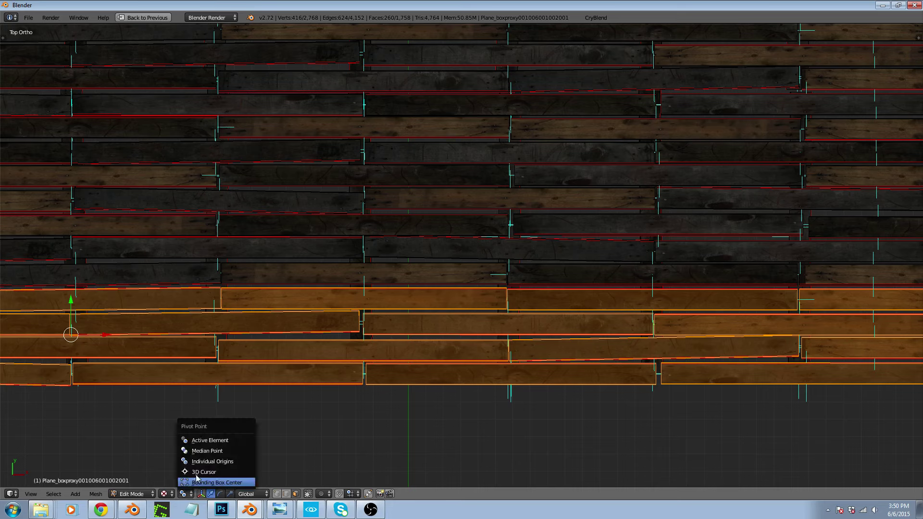
click(208, 440)
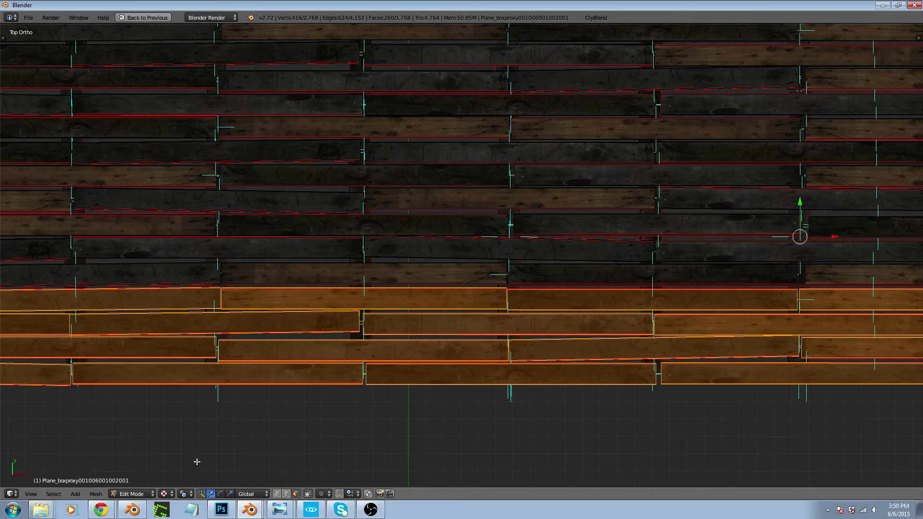
click(187, 493)
click(214, 448)
text(r180)
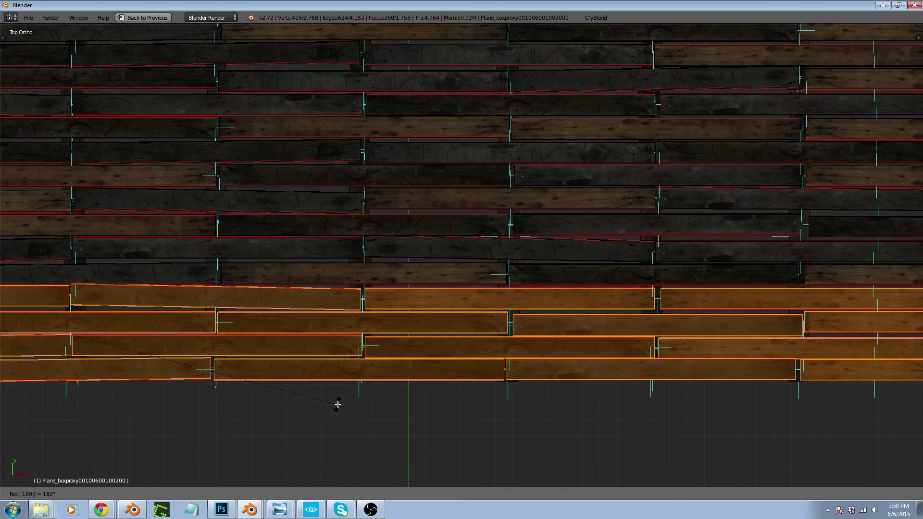
key(Return)
key(Tab)
scroll(399, 309, down, 4)
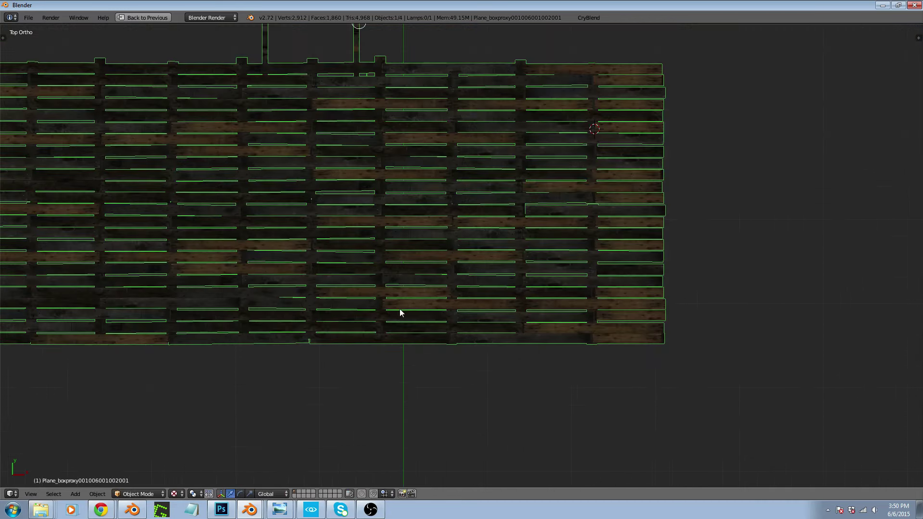
scroll(399, 312, down, 2)
scroll(451, 299, down, 2)
middle_drag(451, 299, 422, 138)
Switch to CRYENGINE Sandbox and examine the wooden pallet's planks and side construction as a reference
drag(454, 10, 0, 105)
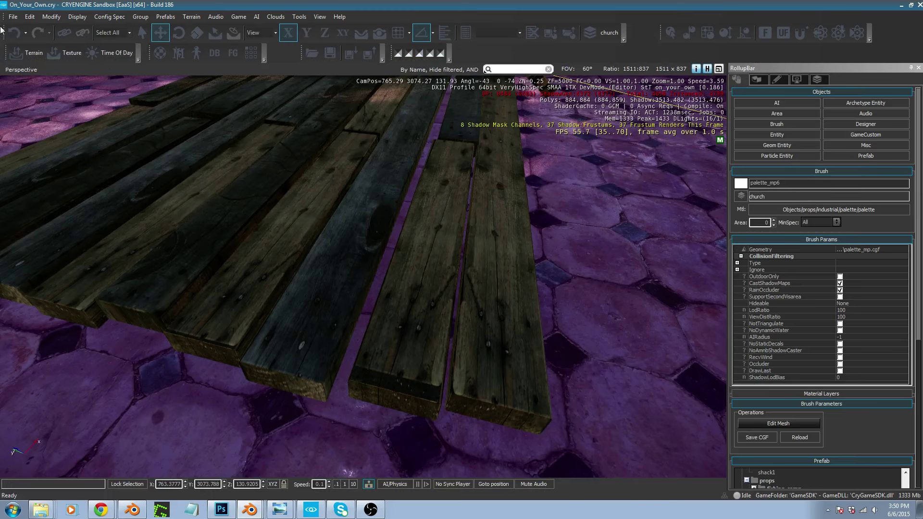
right_drag(217, 218, 144, 169)
key(d)
key(w)
key(d)
right_drag(414, 277, 189, 284)
key(w)
key(w)
key(a)
right_drag(255, 288, 298, 268)
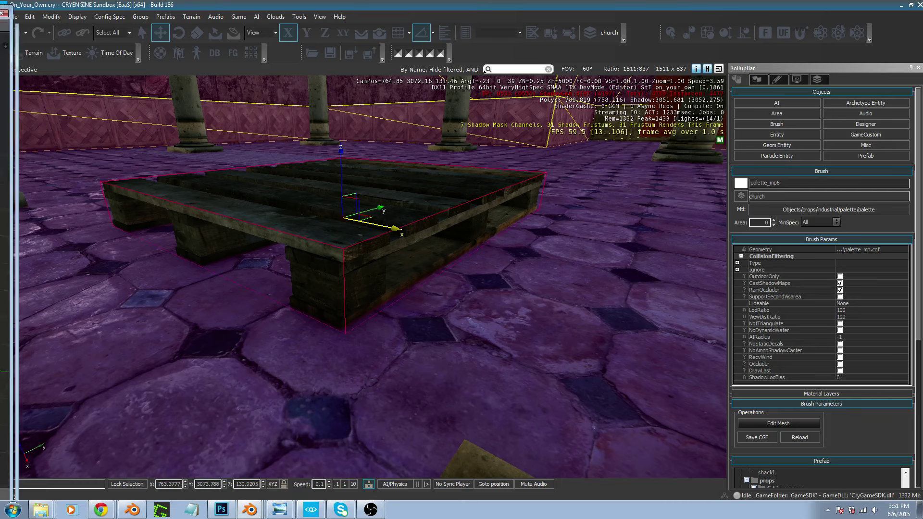
Switch back to Blender, restore the multi-editor layout, and examine the wood block and plank areas of the palette_a_diff.dds texture
drag(0, 5, 481, 0)
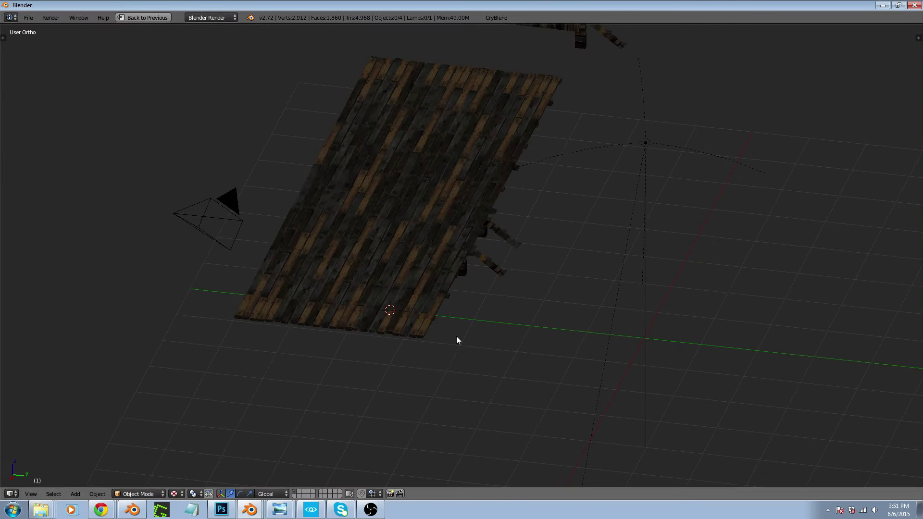
key(ctrl+Down)
scroll(158, 321, down, 4)
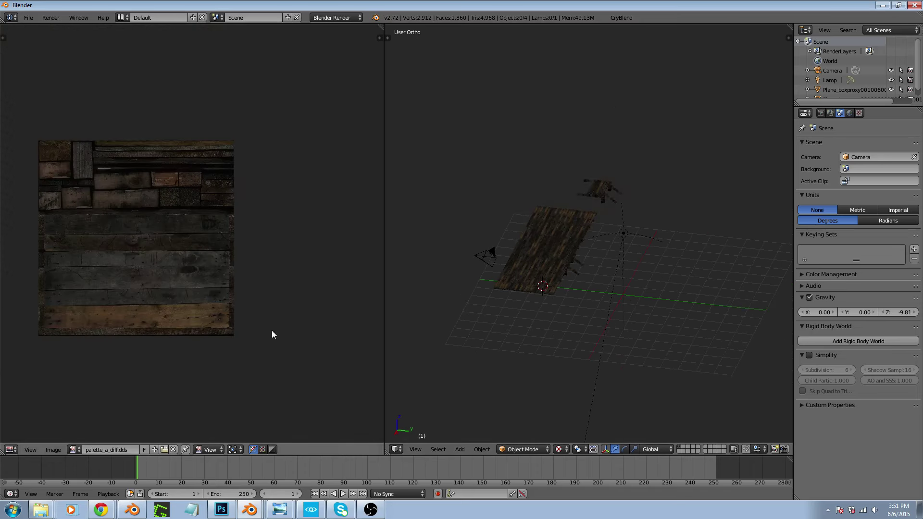
scroll(130, 172, up, 5)
scroll(266, 258, down, 3)
scroll(71, 181, up, 4)
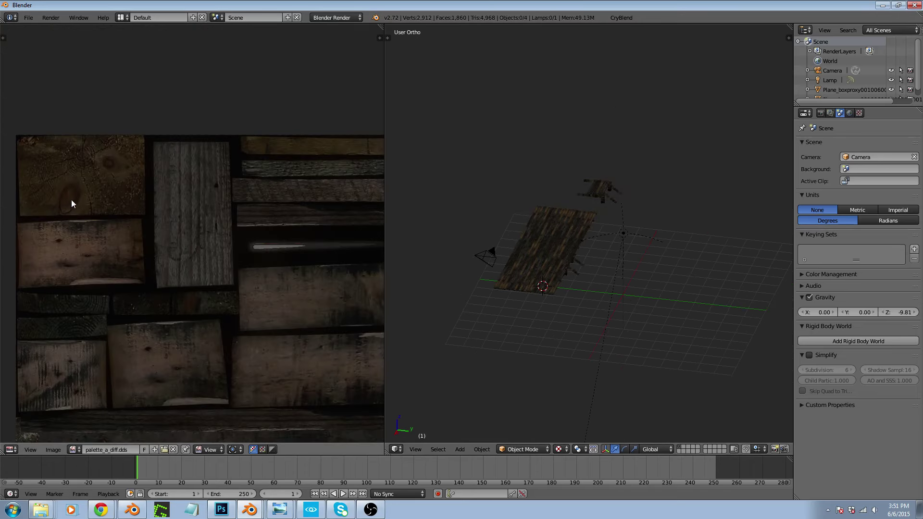
scroll(71, 200, down, 3)
scroll(125, 210, up, 4)
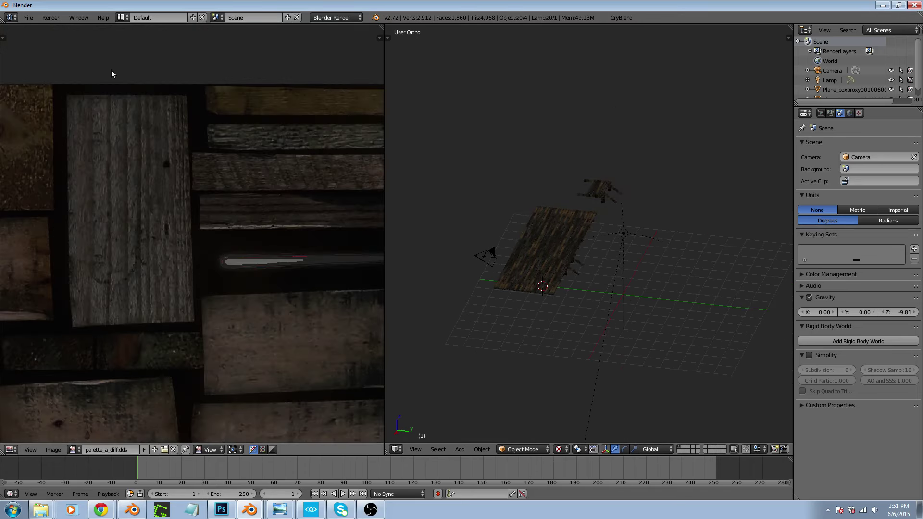
scroll(105, 195, up, 1)
scroll(106, 198, down, 5)
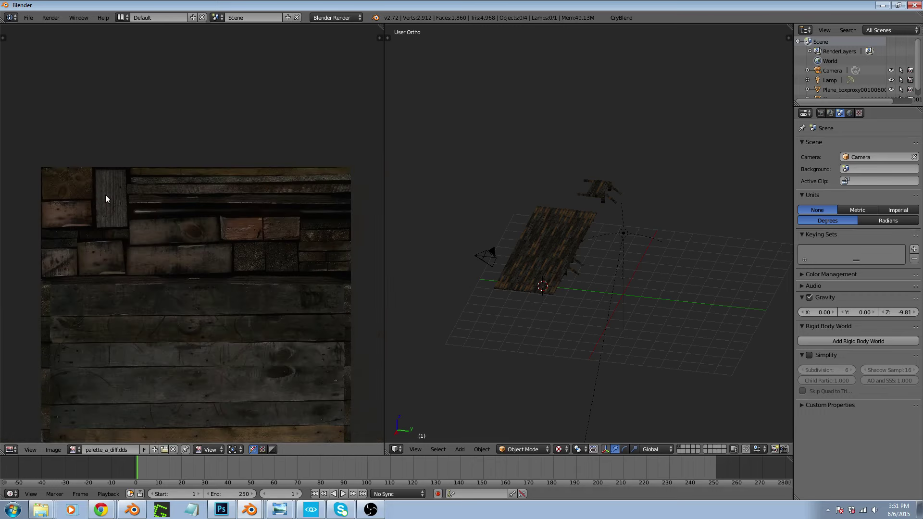
scroll(195, 194, down, 1)
scroll(196, 202, down, 1)
scroll(202, 317, up, 4)
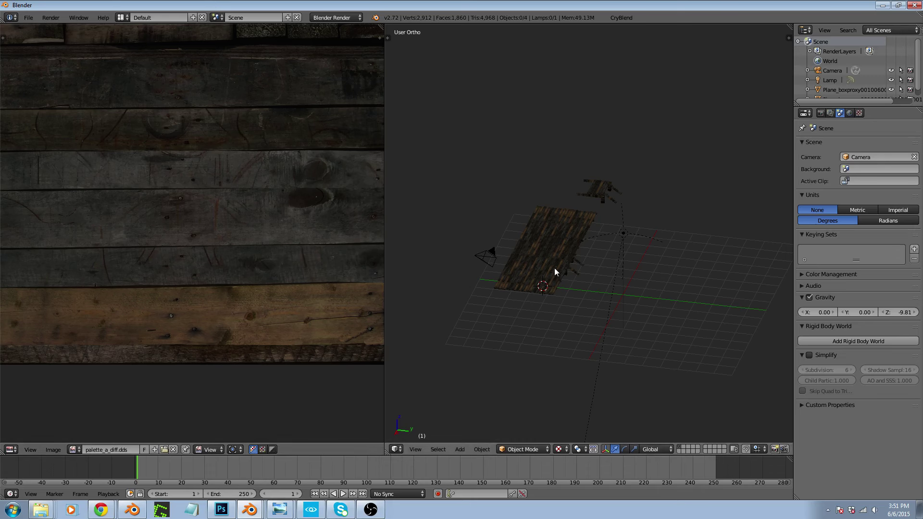
In Edit Mode, select the loop of four side faces on the nearer vertical support post and select all their UVs
scroll(545, 288, up, 5)
scroll(558, 287, up, 3)
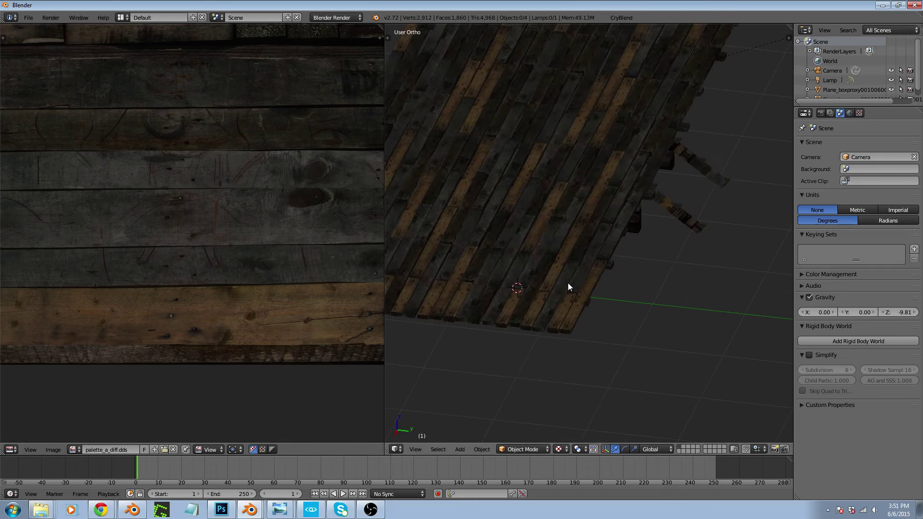
middle_drag(586, 275, 639, 278)
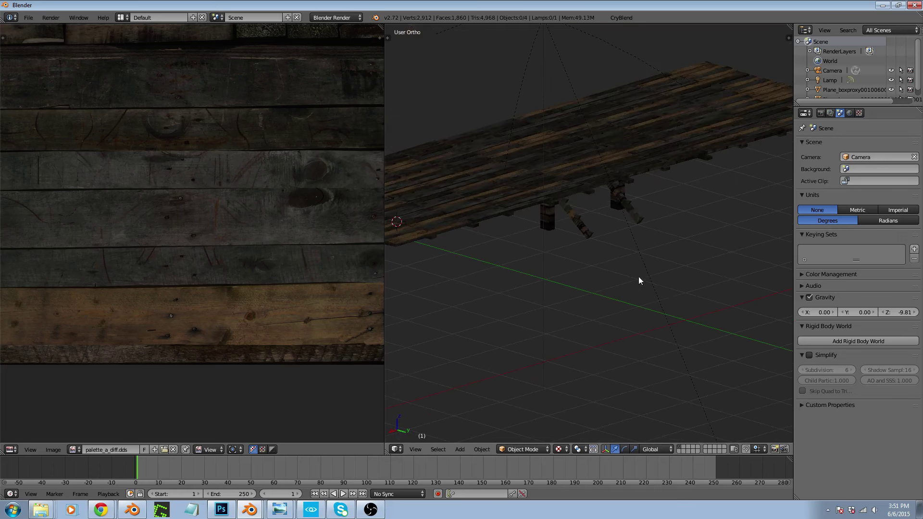
right_click(546, 218)
scroll(550, 218, up, 2)
key(Tab)
right_click(551, 217)
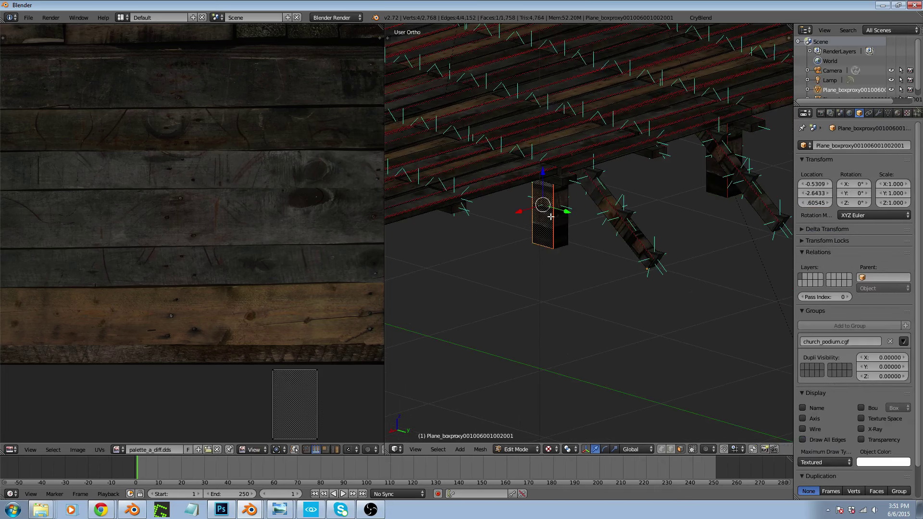
alt+right_click(553, 215)
scroll(253, 324, down, 3)
key(a)
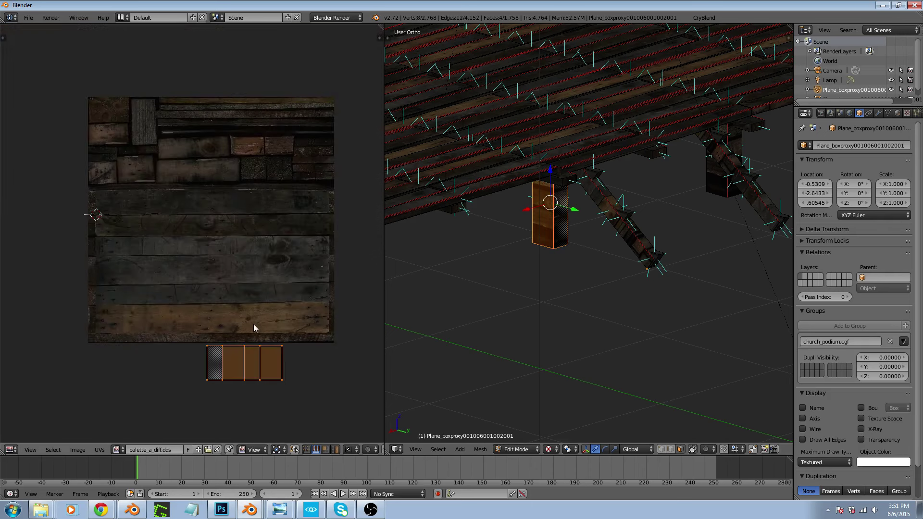
Rotate the post's UV strip 90° and move it up onto the grey planks of the texture
key(g)
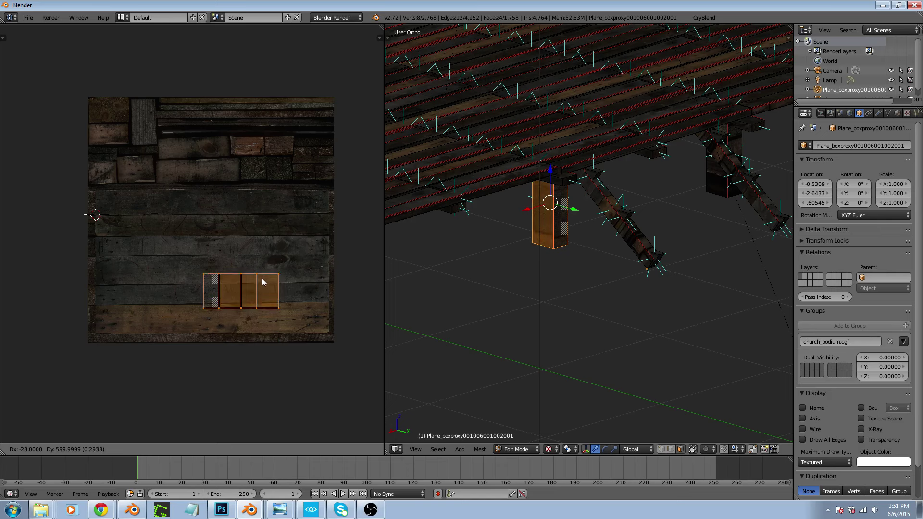
right_click(261, 264)
text(r)
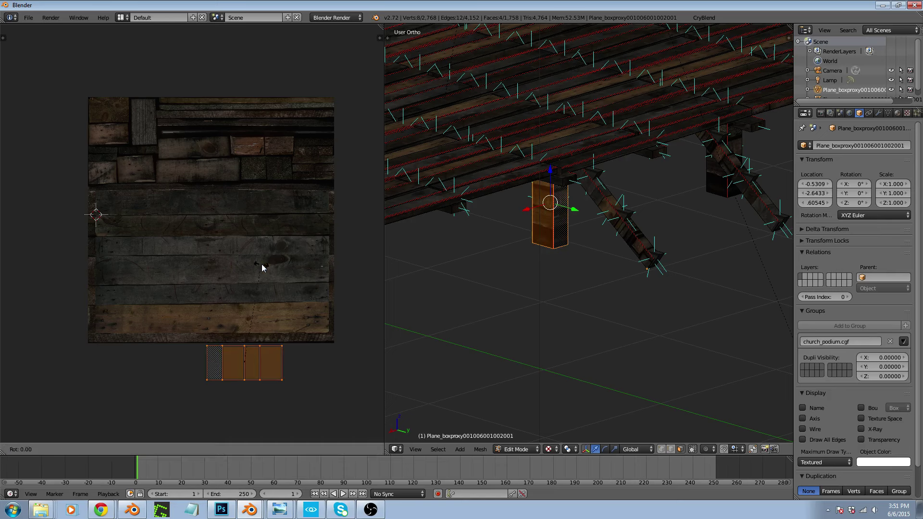
text(90)
key(Return)
key(g)
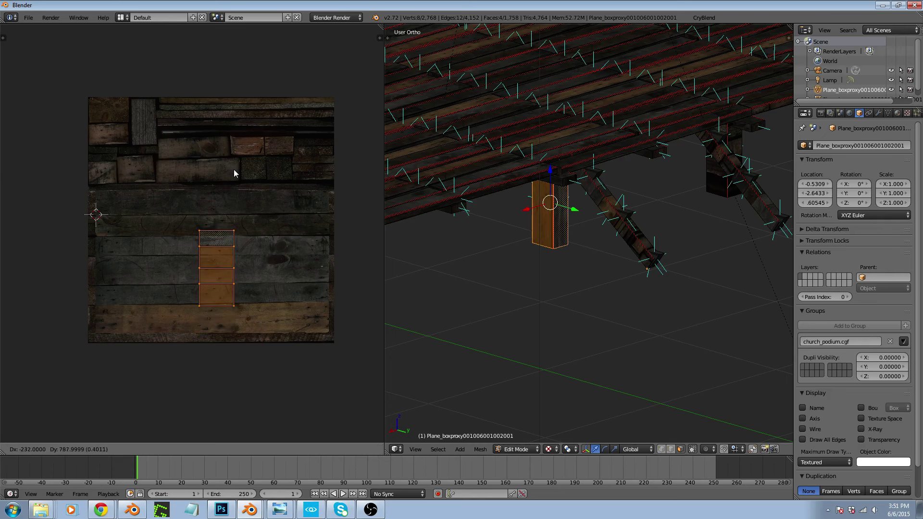
click(234, 173)
scroll(226, 222, up, 4)
scroll(241, 209, down, 1)
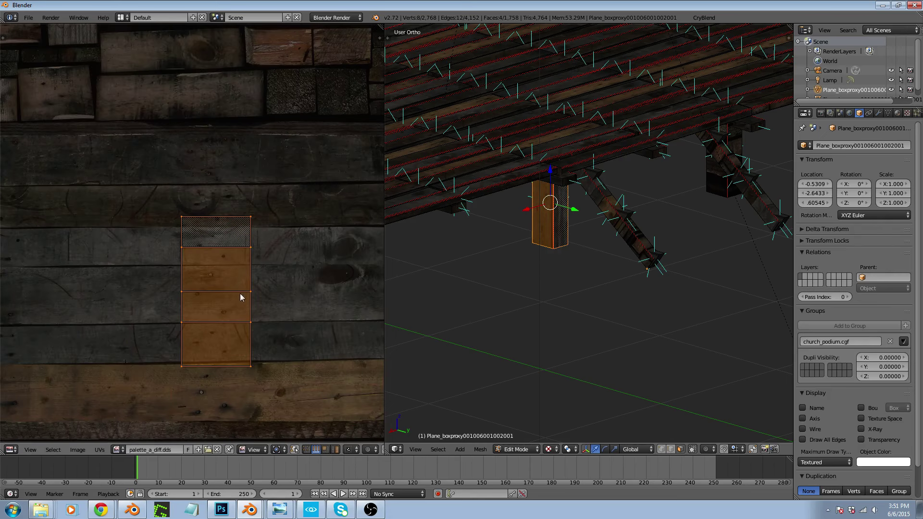
Scale the post's UV strip to about 0.87 and nudge it down to the lower edge of the grey planks
key(s)
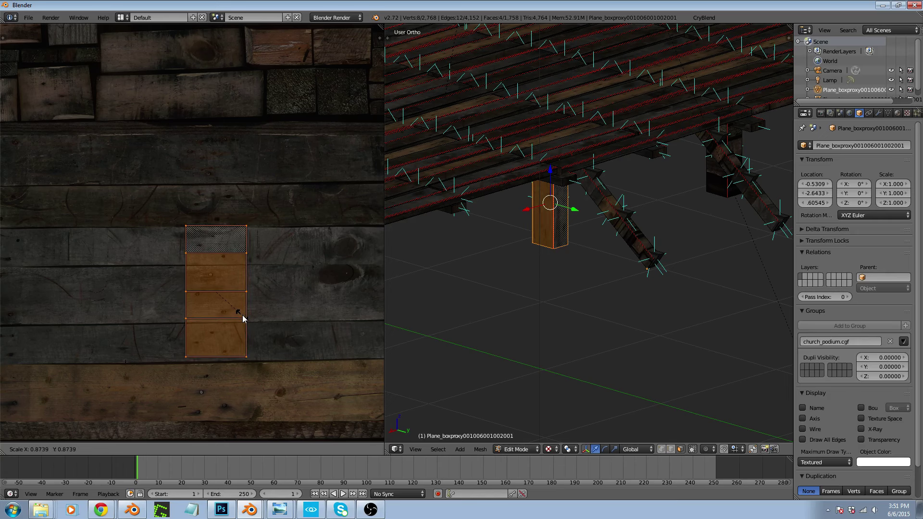
click(243, 317)
scroll(207, 293, down, 2)
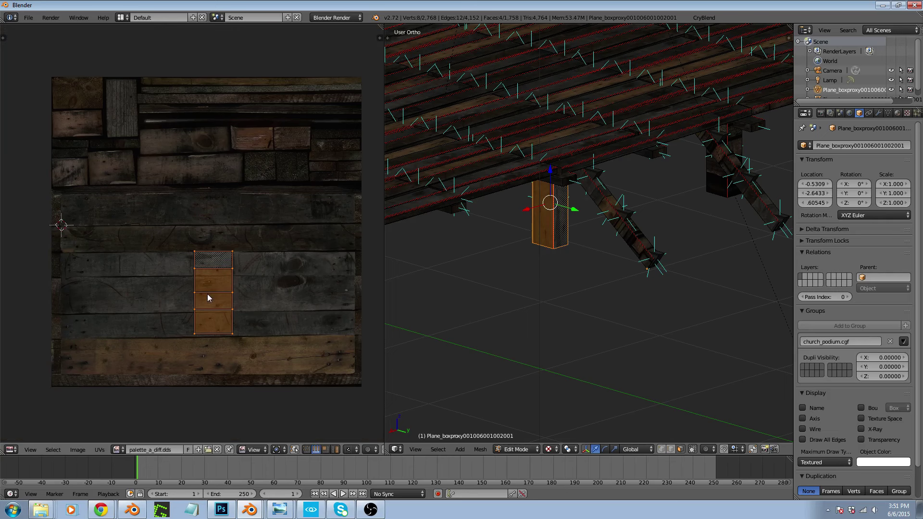
scroll(215, 300, up, 3)
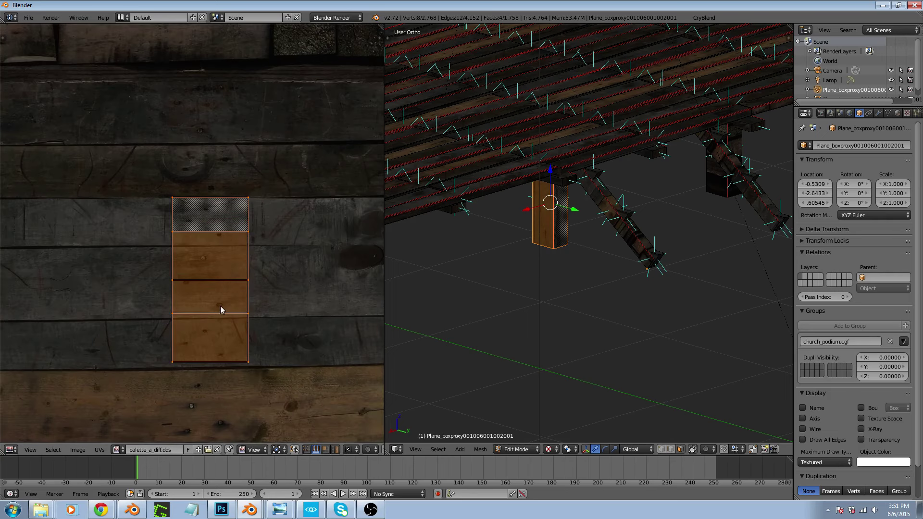
key(g)
click(222, 312)
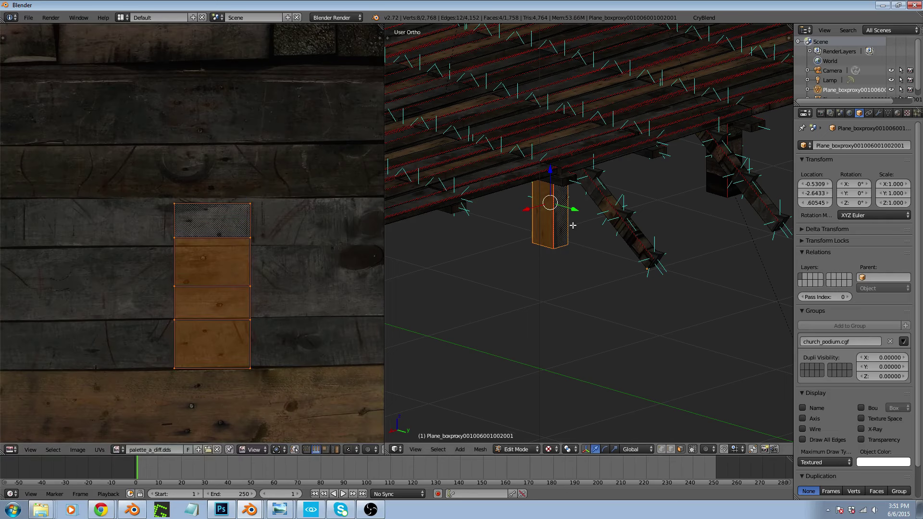
Shift the post's UV strip about 379 pixels along negative X to a different stretch of the grey planks
key(KP_Decimal)
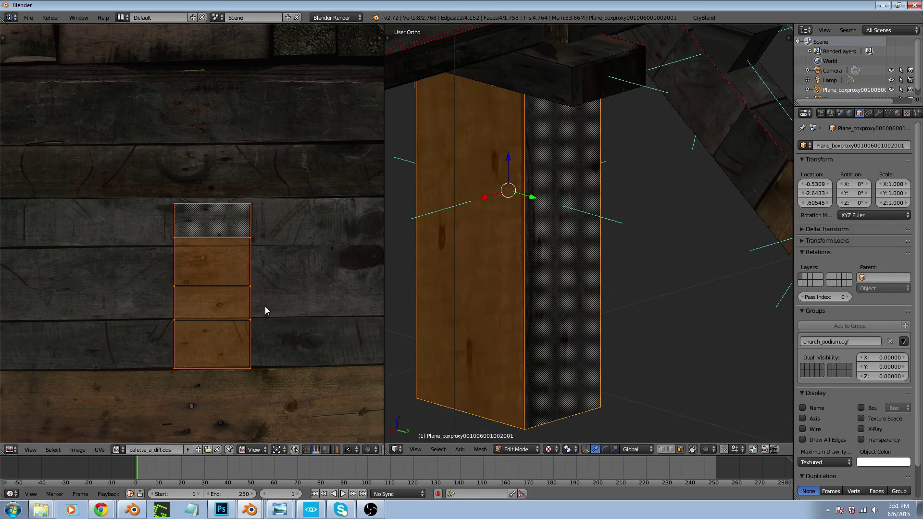
key(g)
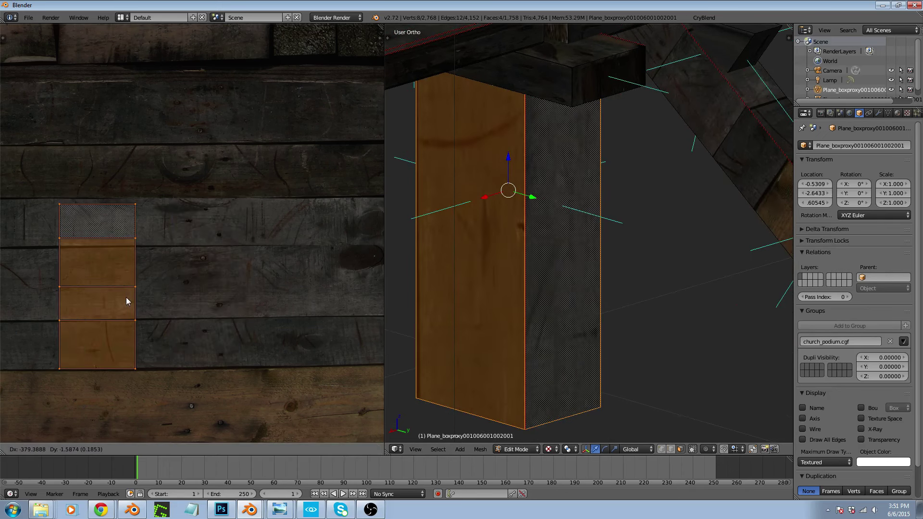
click(126, 298)
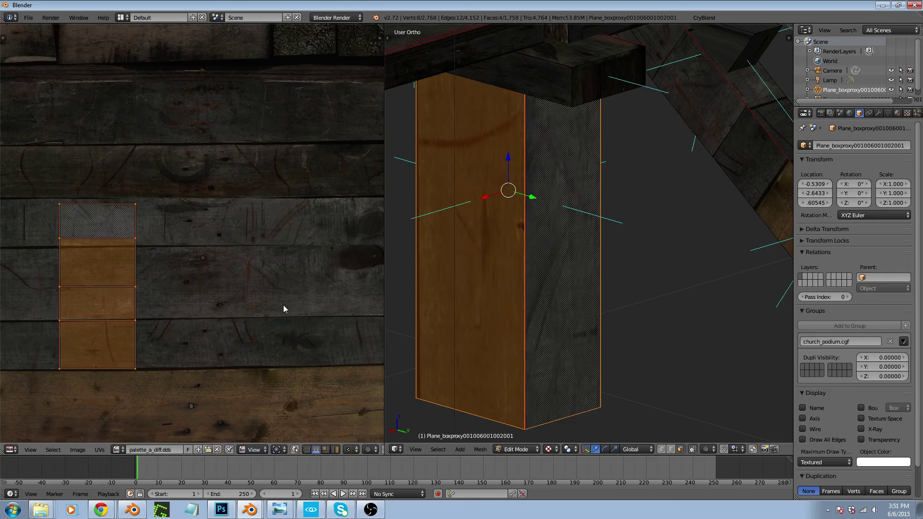
scroll(149, 309, down, 2)
scroll(151, 308, up, 4)
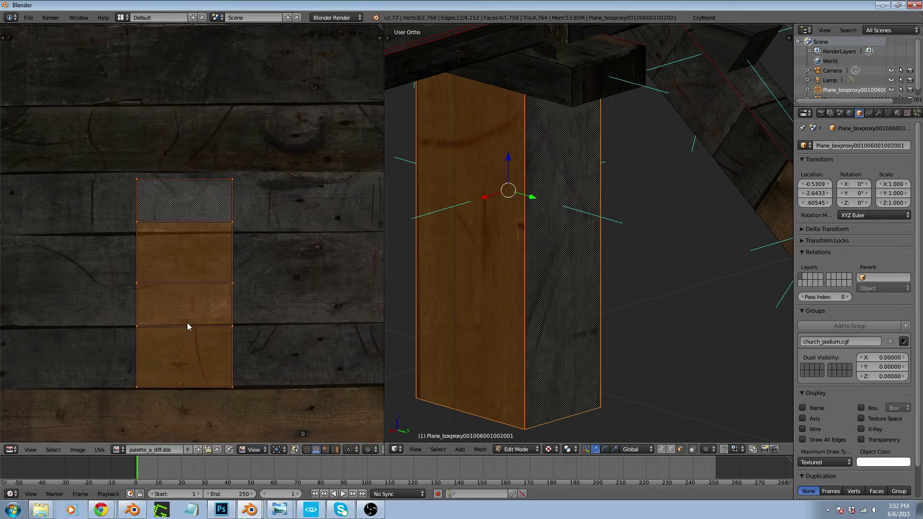
Move the UV strip's top edge and the edge below it along Y onto the seams between the texture's planks
right_click(202, 179)
right_click(198, 221)
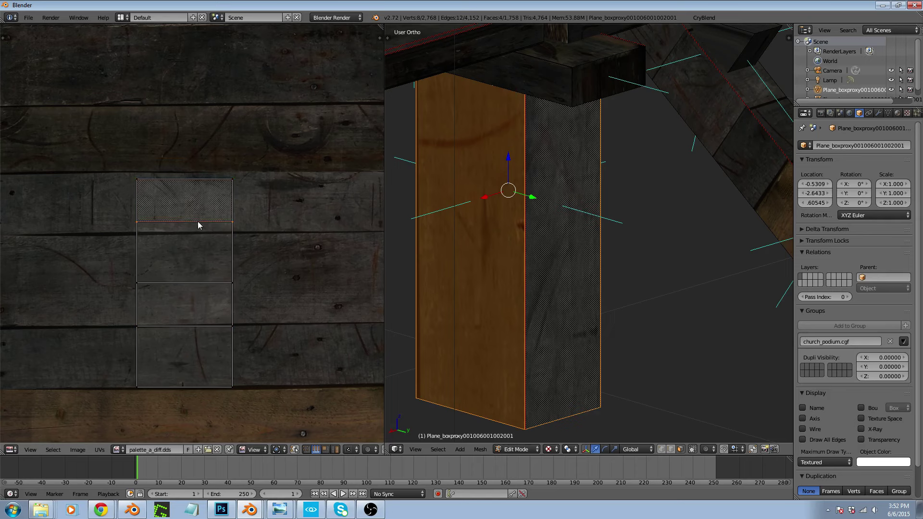
key(g)
key(y)
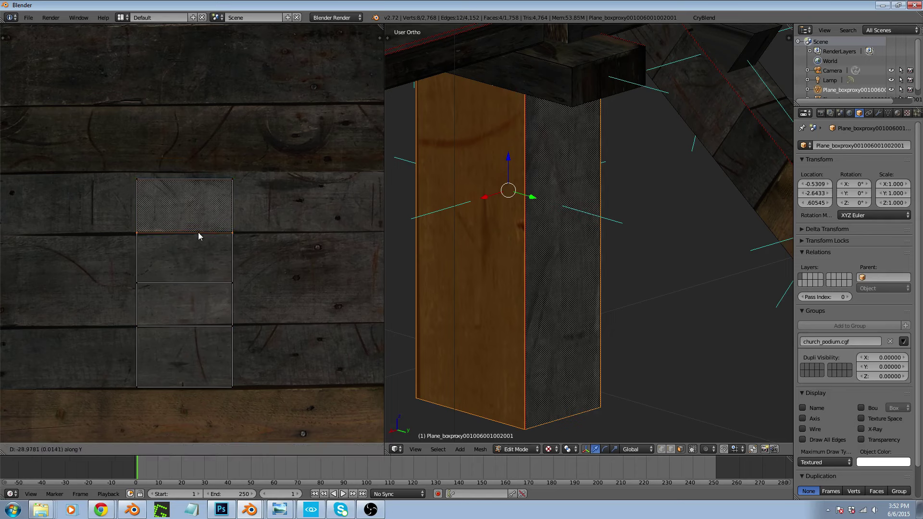
click(198, 232)
right_click(200, 175)
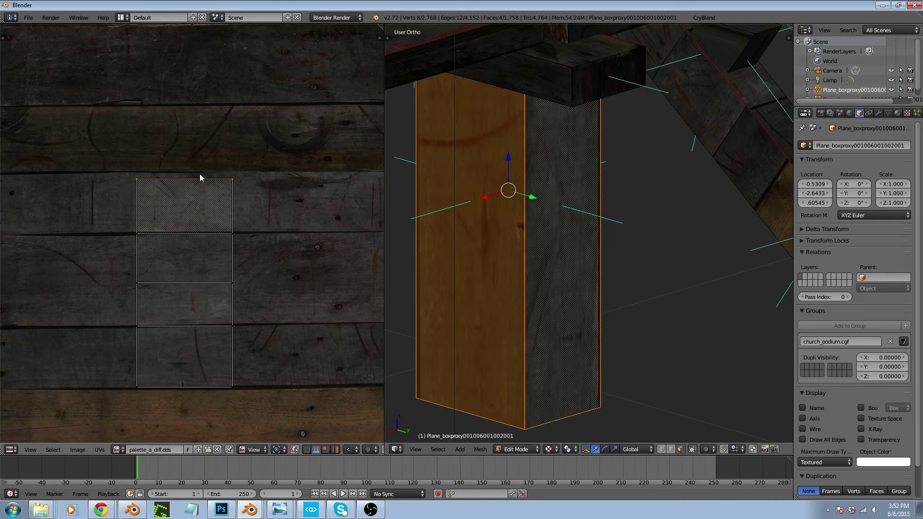
key(g)
key(y)
click(202, 170)
scroll(483, 185, down, 4)
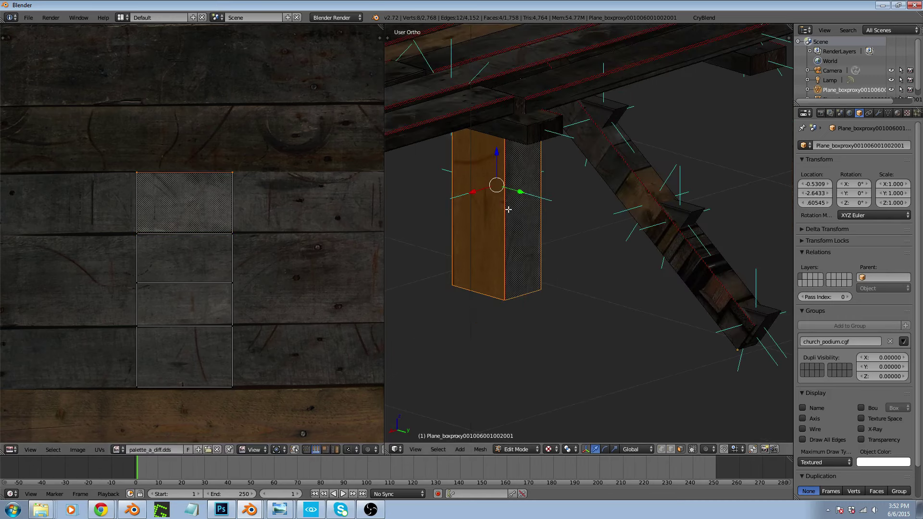
Check the retextured post in Object Mode, and delete all vertices of the other vertical support post in Edit Mode
key(Tab)
scroll(529, 244, down, 2)
middle_drag(529, 245, 547, 246)
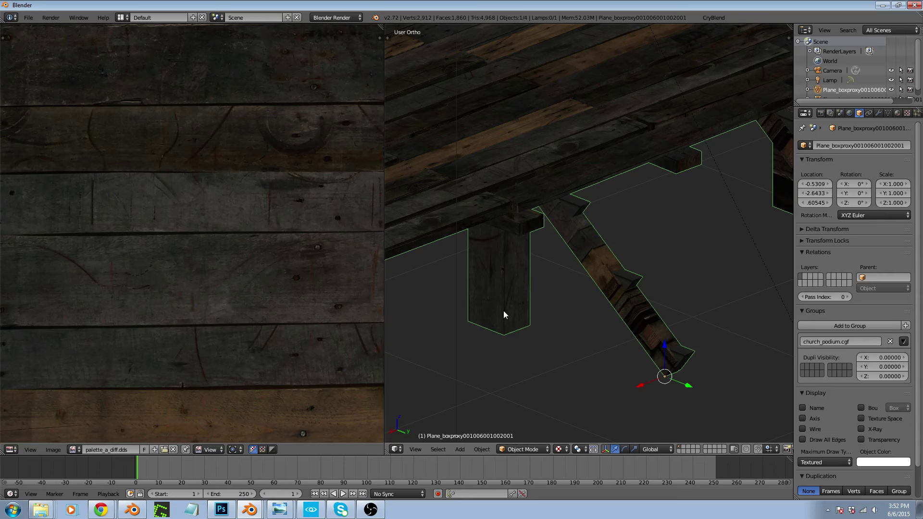
scroll(518, 295, down, 4)
key(Tab)
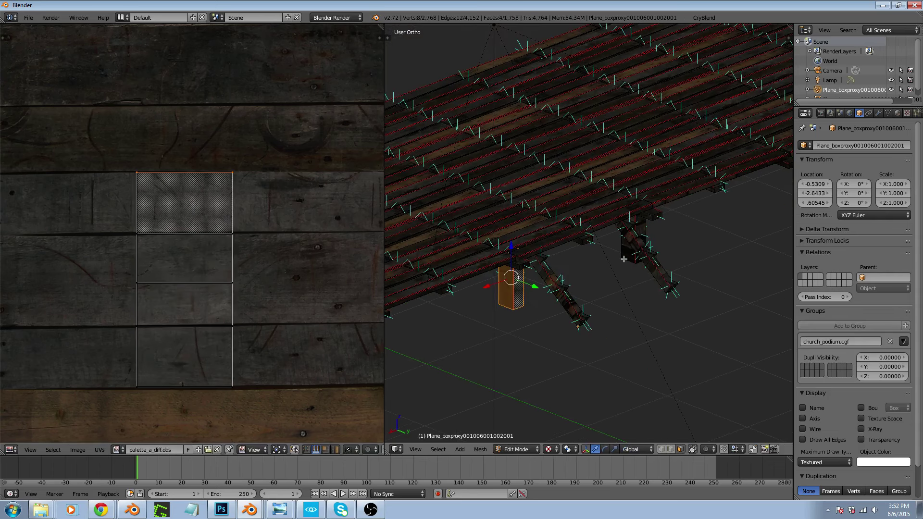
right_click(623, 256)
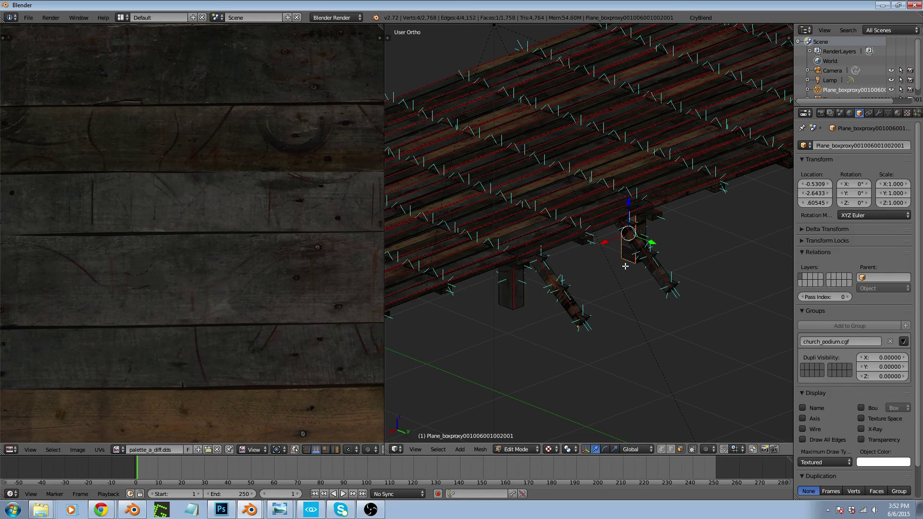
key(ctrl+l)
key(x)
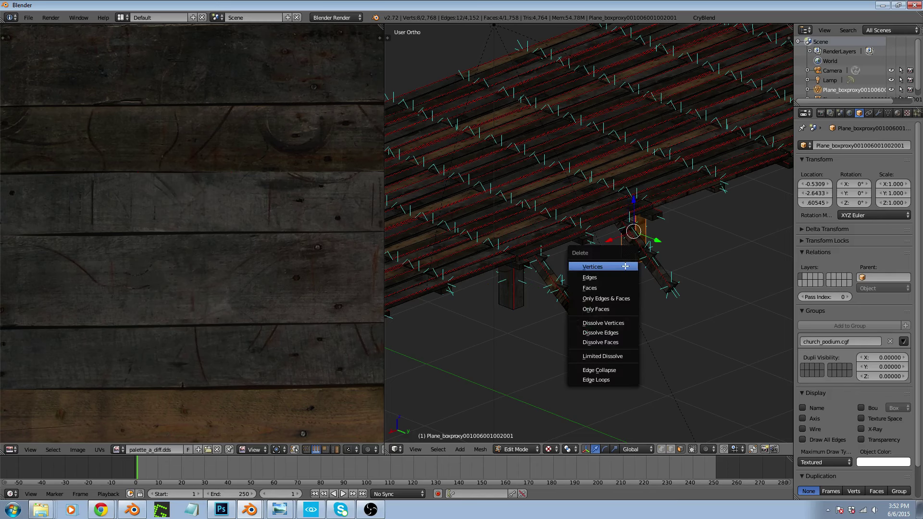
click(619, 264)
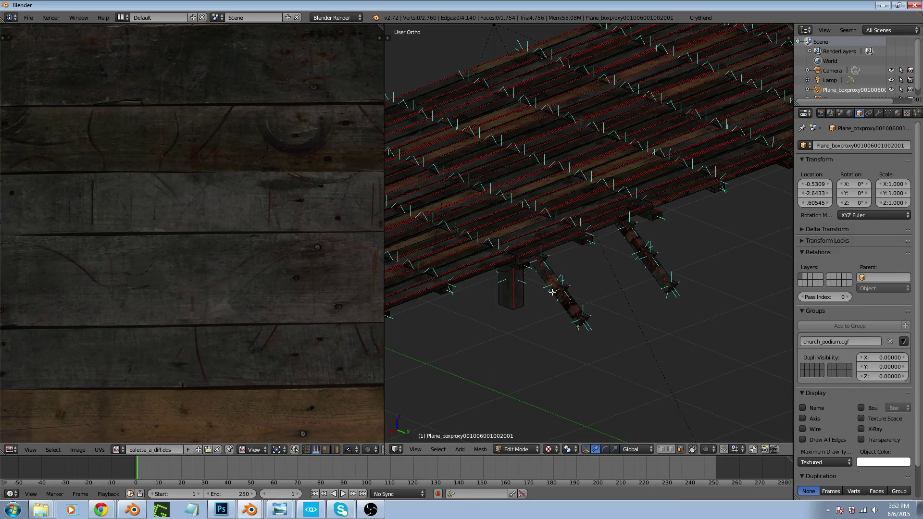
Select the whole vertical support post and move it about 0.09 along X and -0.09 along Z, directly under the neighbouring crossbeam
scroll(552, 291, up, 4)
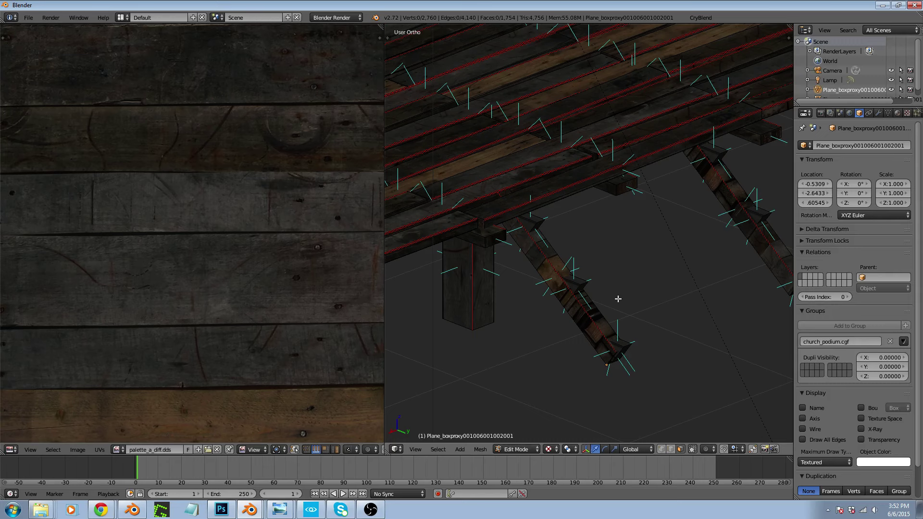
key(ctrl+Up)
scroll(601, 267, down, 2)
right_click(429, 298)
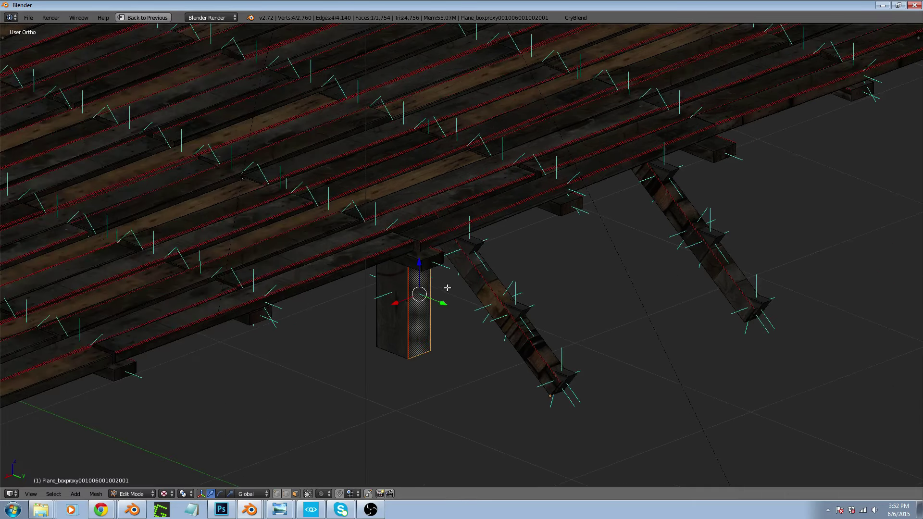
middle_drag(448, 288, 413, 261)
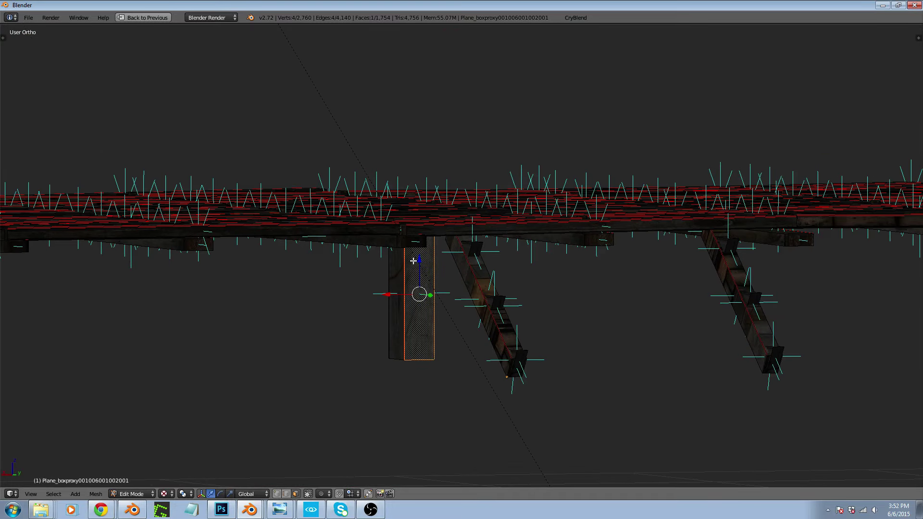
key(ctrl+l)
key(KP_1)
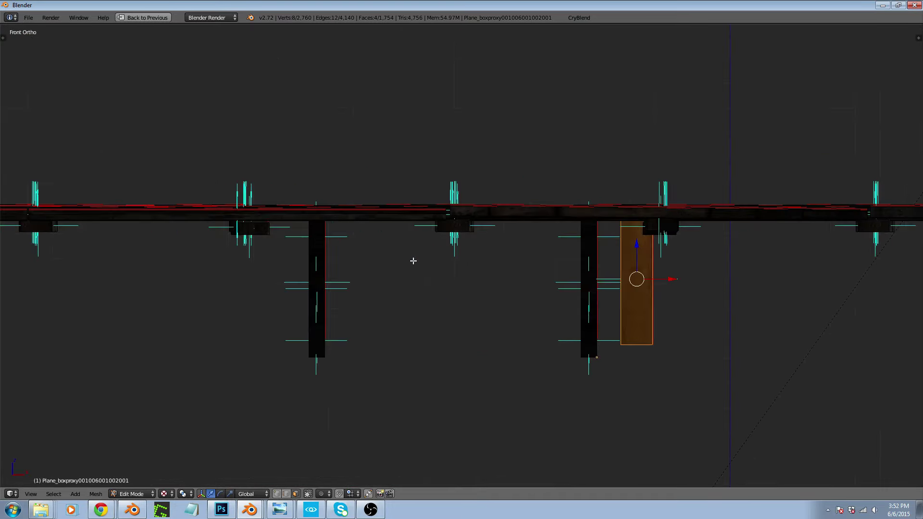
key(g)
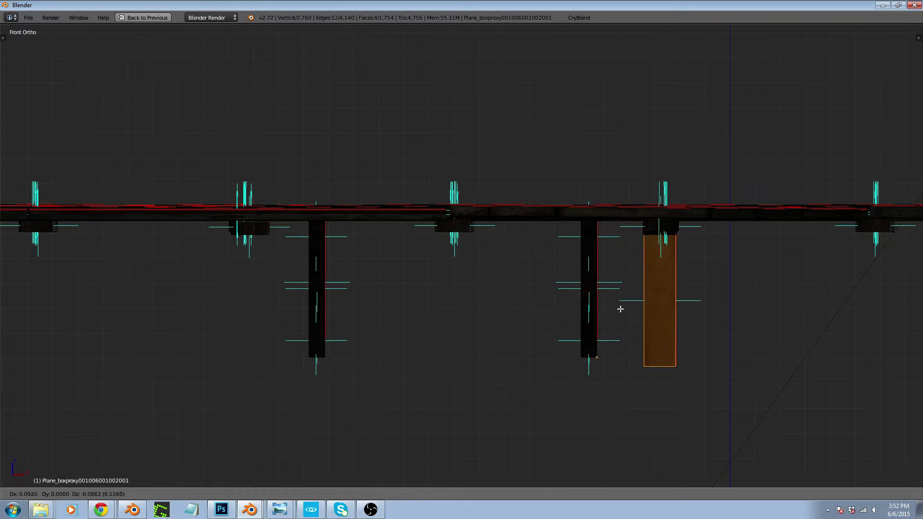
click(620, 308)
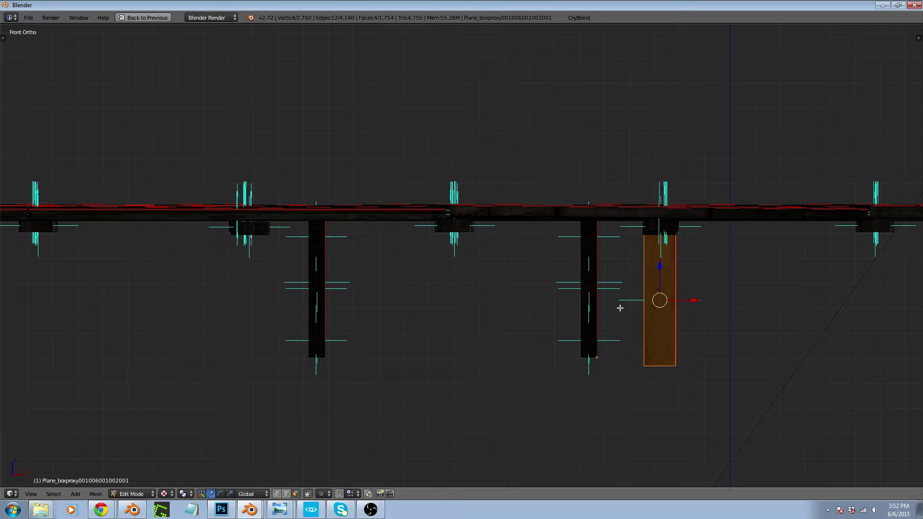
In the top wireframe view, move the support post about 0.066 along Y near the crossbeam's end
key(KP_7)
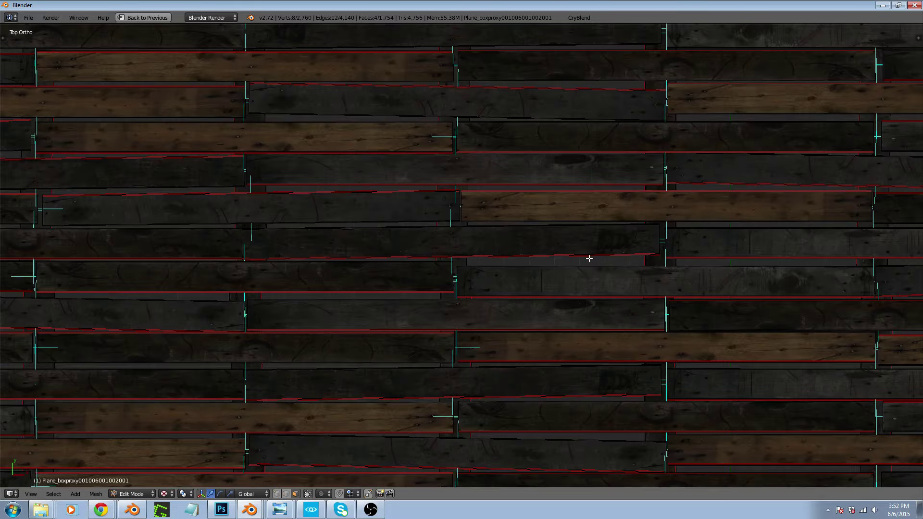
key(z)
scroll(579, 276, down, 6)
scroll(614, 161, up, 5)
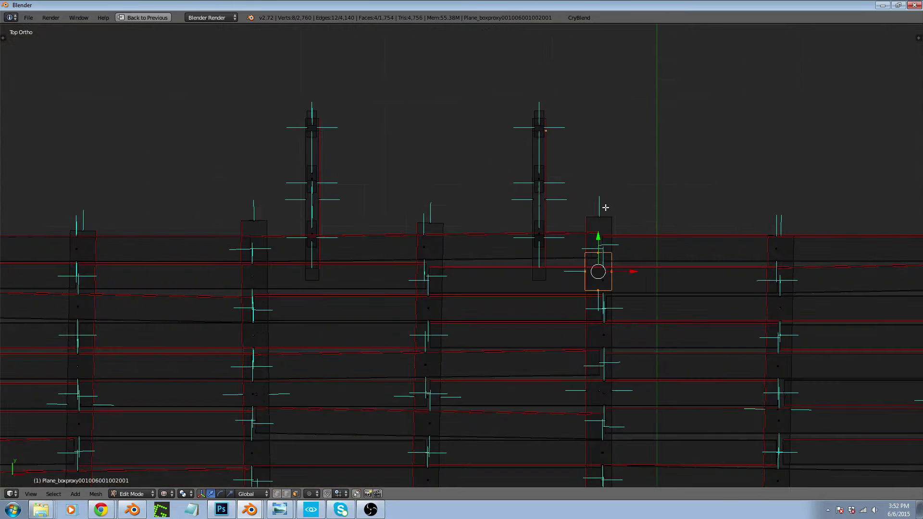
scroll(605, 208, up, 2)
key(g)
key(y)
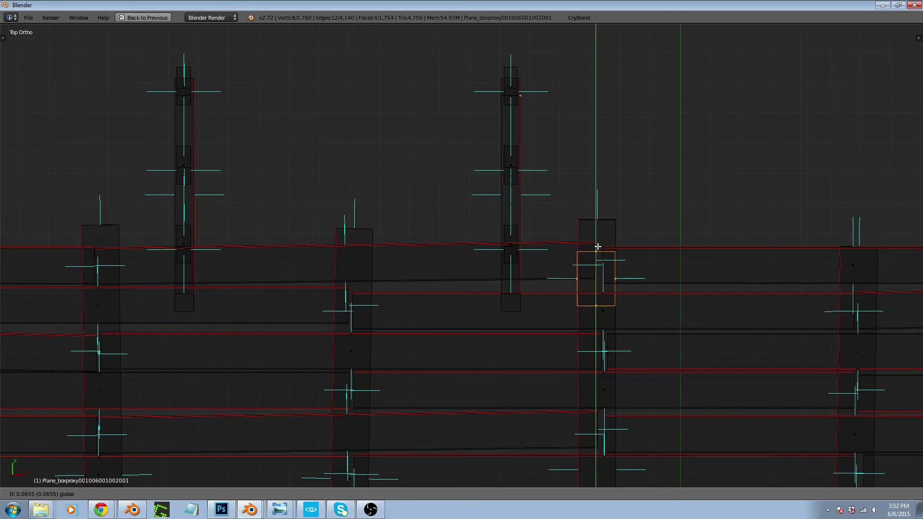
click(598, 247)
scroll(609, 243, down, 4)
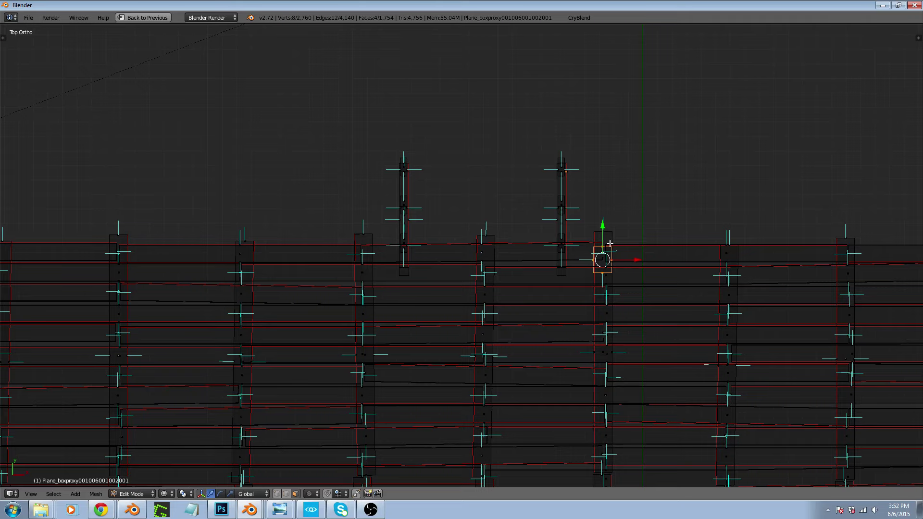
scroll(607, 250, up, 9)
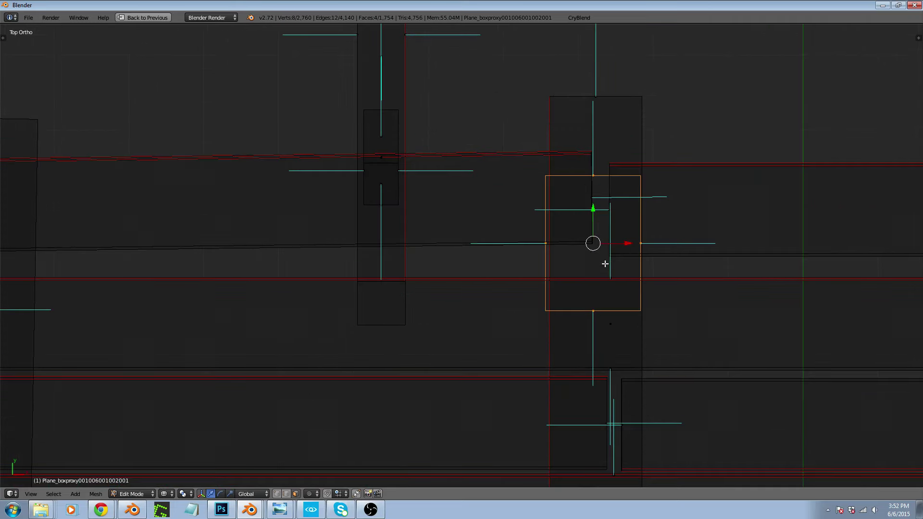
scroll(605, 264, down, 10)
Separate the support post from the platform mesh into its own object and select that object in Object Mode
key(Tab)
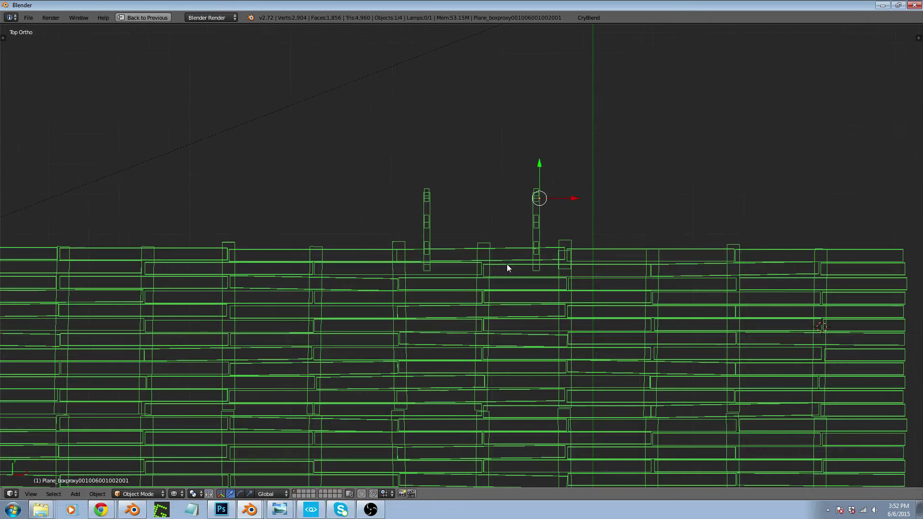
key(Tab)
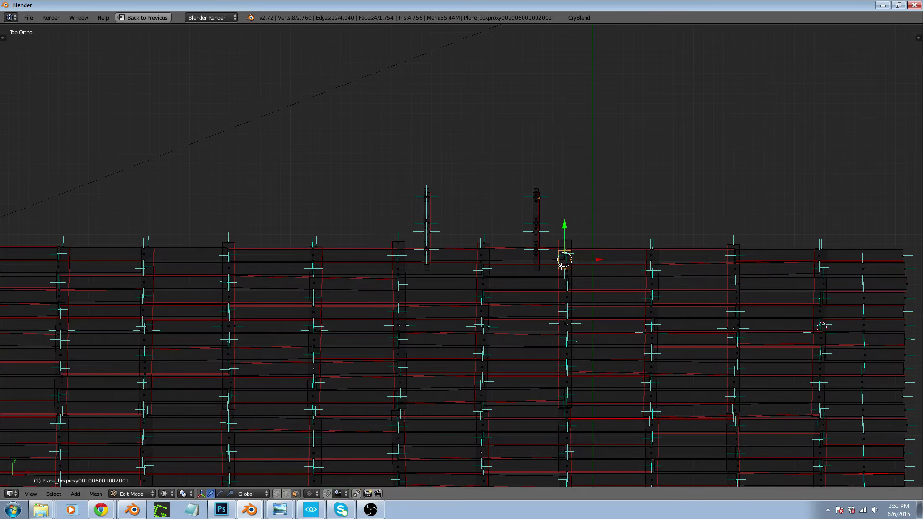
key(p)
click(560, 264)
key(Tab)
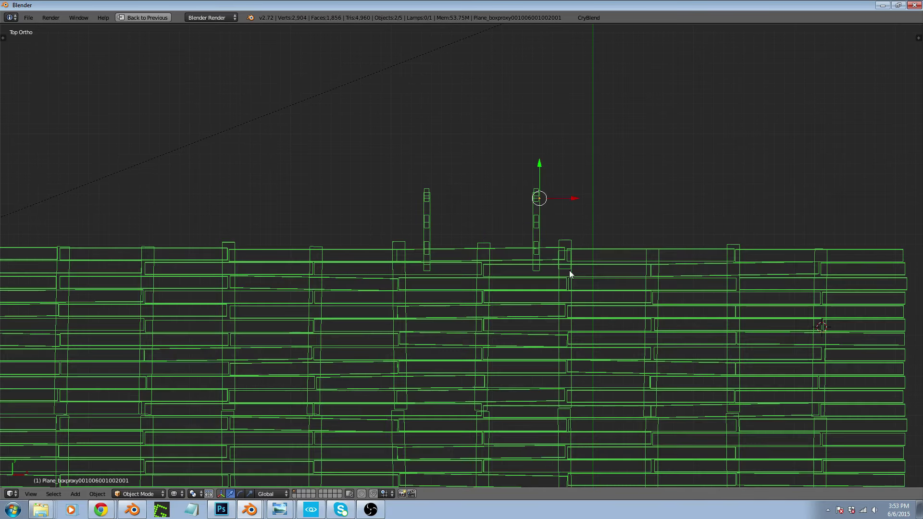
right_click(570, 273)
Enlarge the 3D view within the full layout and add an Array modifier to the post with a relative X offset of 6.9
key(ctrl+Up)
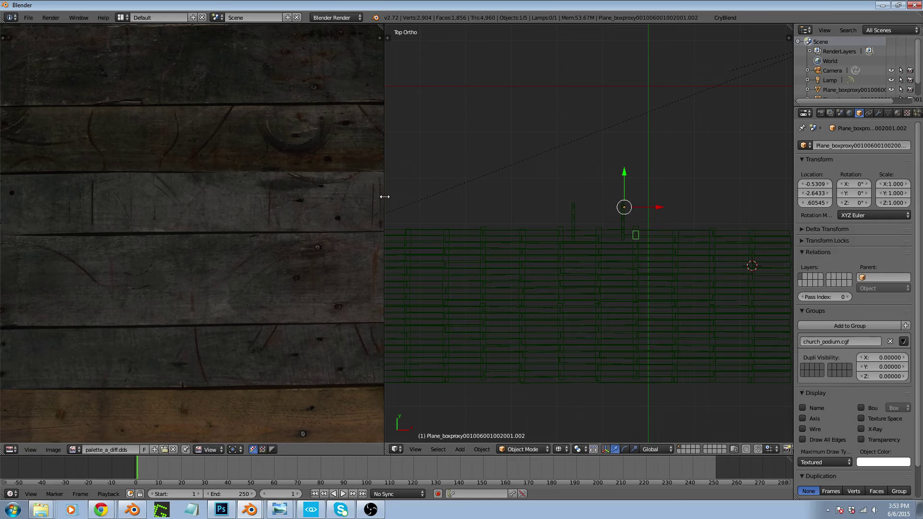
drag(384, 198, 253, 200)
scroll(583, 225, up, 4)
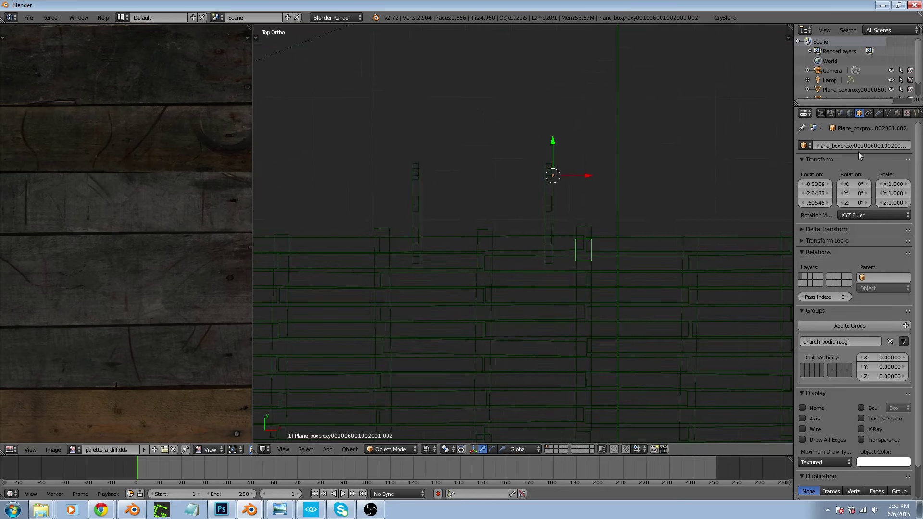
click(880, 114)
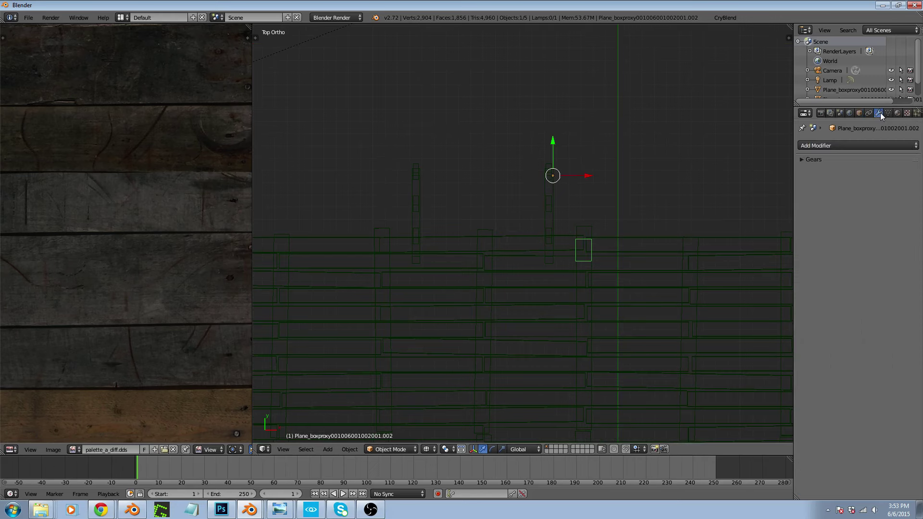
click(854, 145)
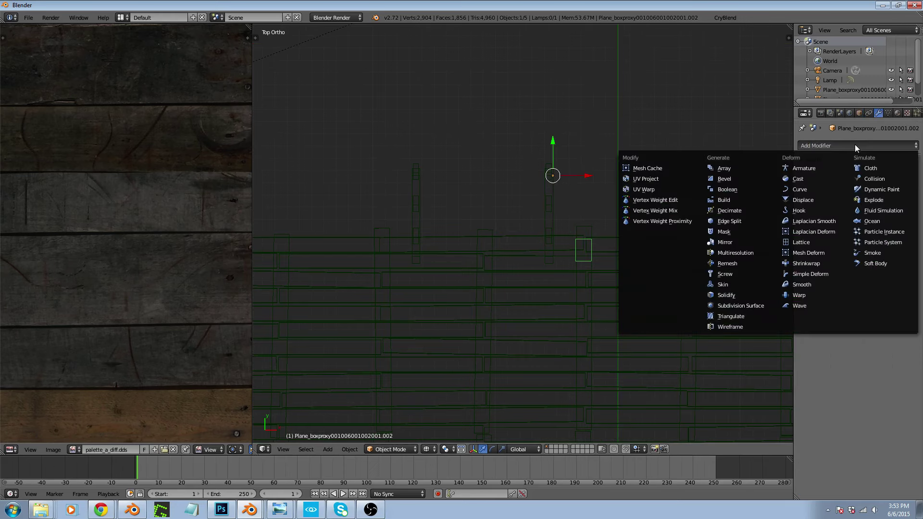
click(749, 168)
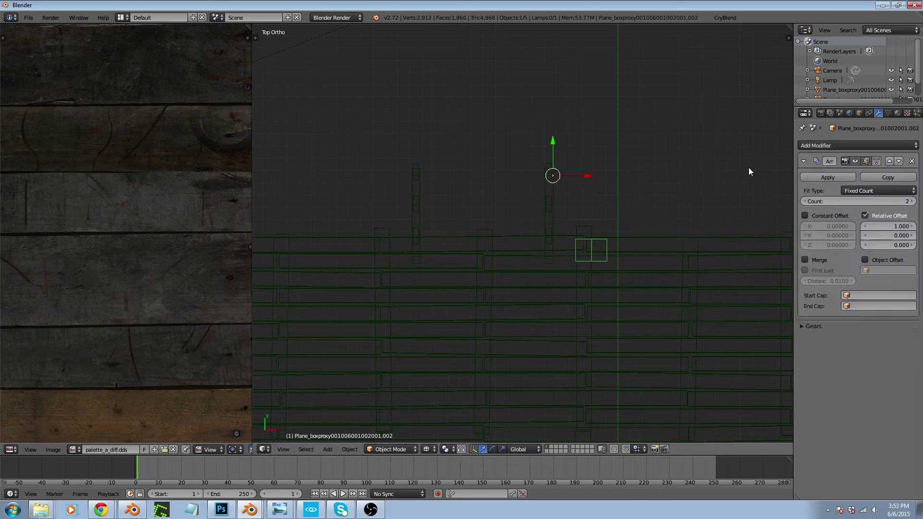
drag(888, 226, 922, 226)
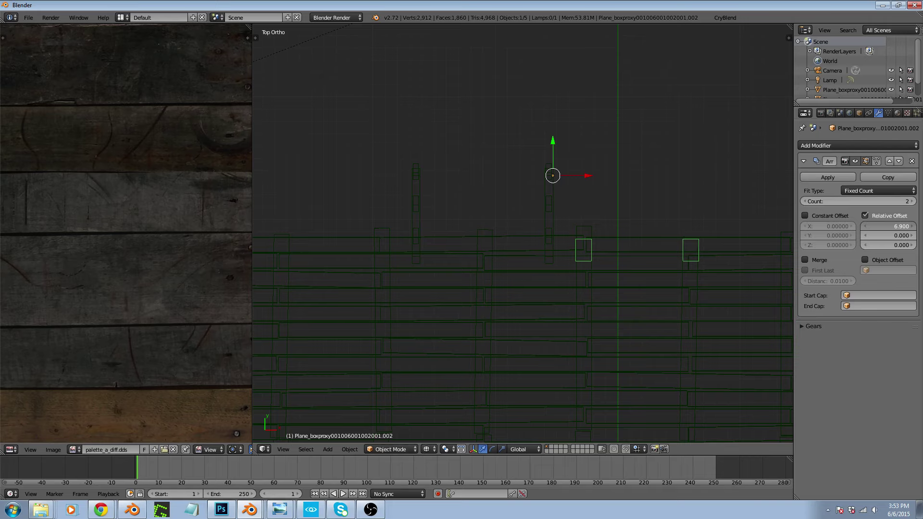
Move the arrayed posts along negative X so the first post sits at the platform's far corner
scroll(573, 229, down, 5)
key(g)
key(x)
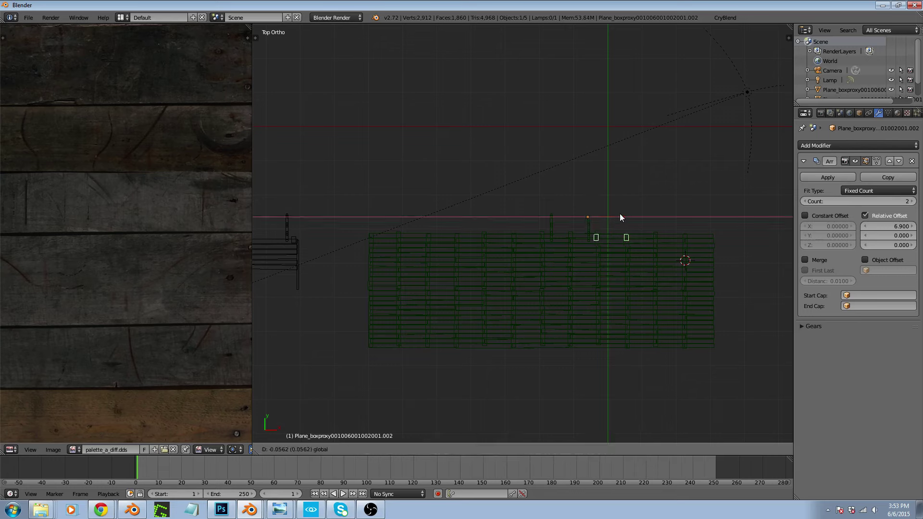
click(396, 217)
scroll(374, 239, up, 8)
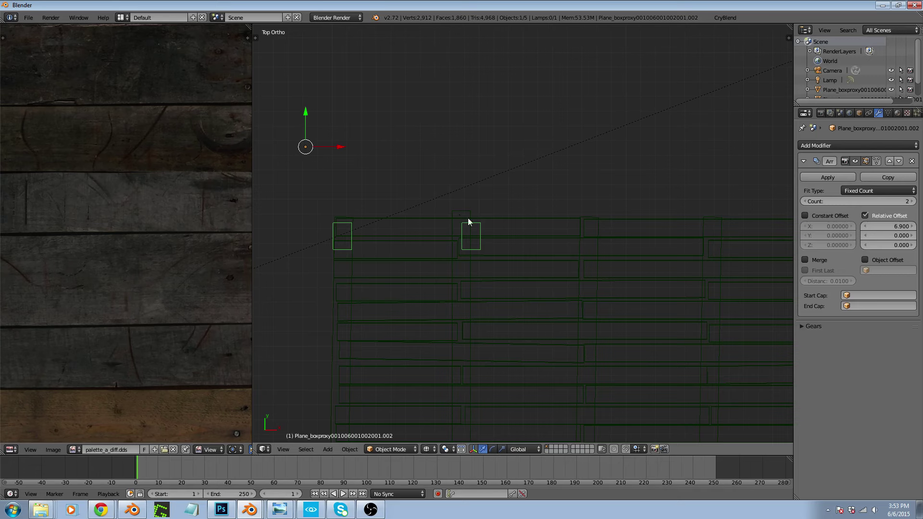
scroll(369, 259, down, 8)
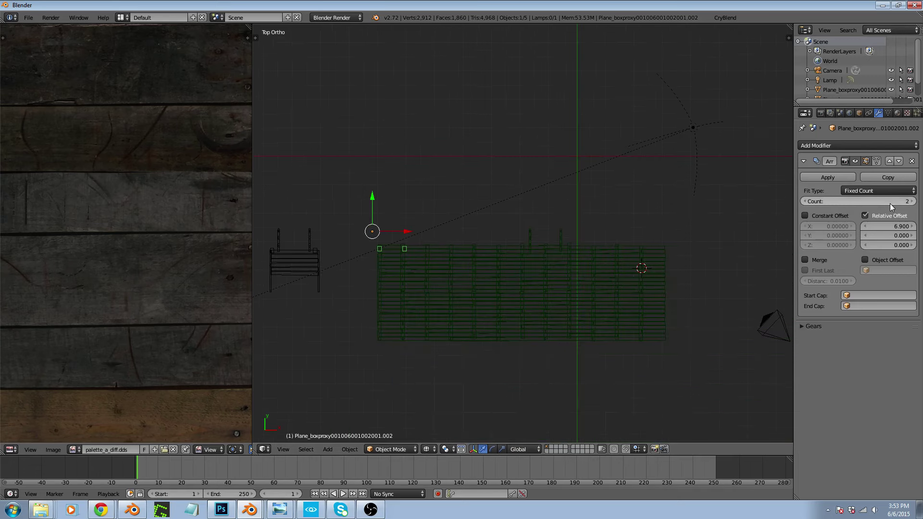
Set the post array's count to 12
click(909, 202)
click(909, 203)
click(908, 203)
click(909, 202)
click(909, 202)
click(914, 203)
click(914, 203)
click(913, 203)
click(913, 202)
click(913, 202)
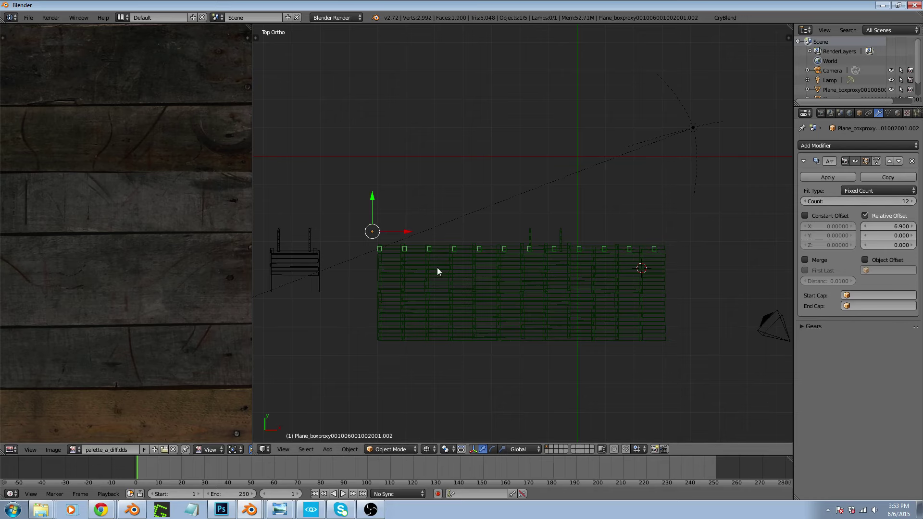
Set the post array's relative X offset to 6.6 to match the crossbeam spacing, and check the posts along the platform
scroll(359, 245, up, 9)
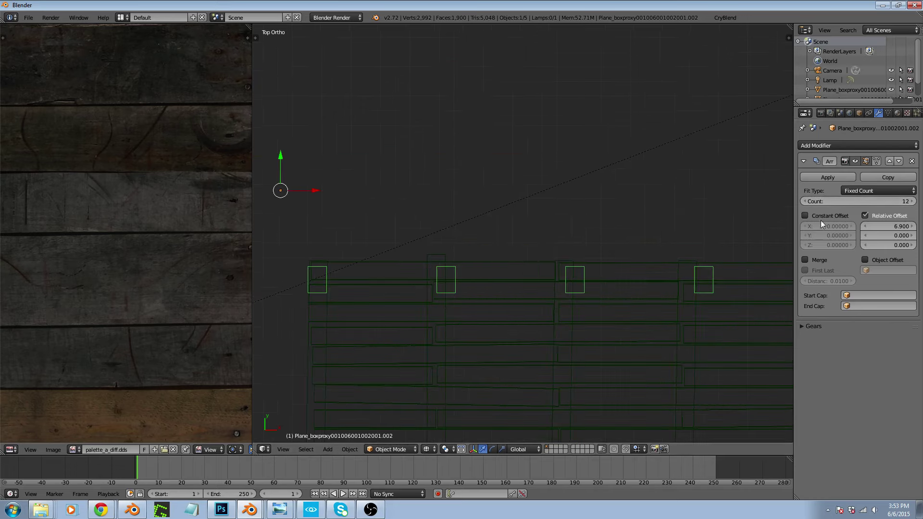
drag(864, 227, 733, 249)
scroll(351, 266, down, 5)
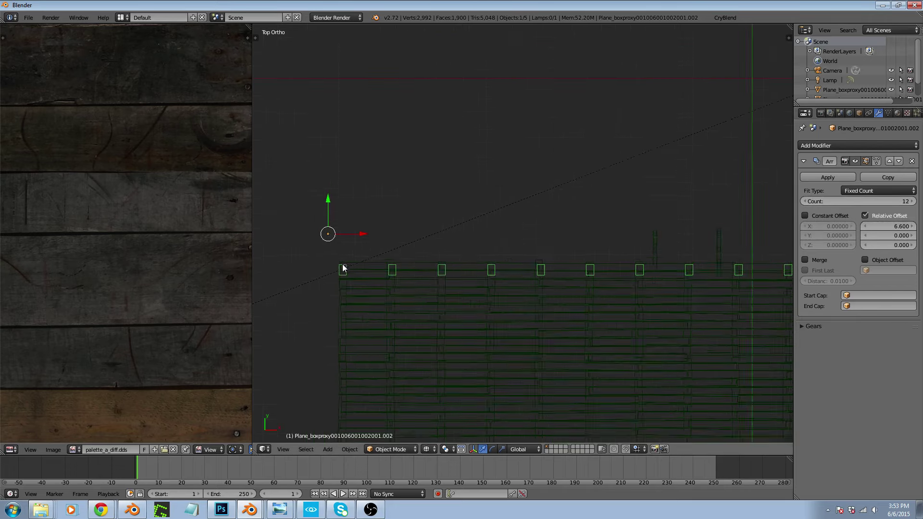
scroll(676, 268, up, 8)
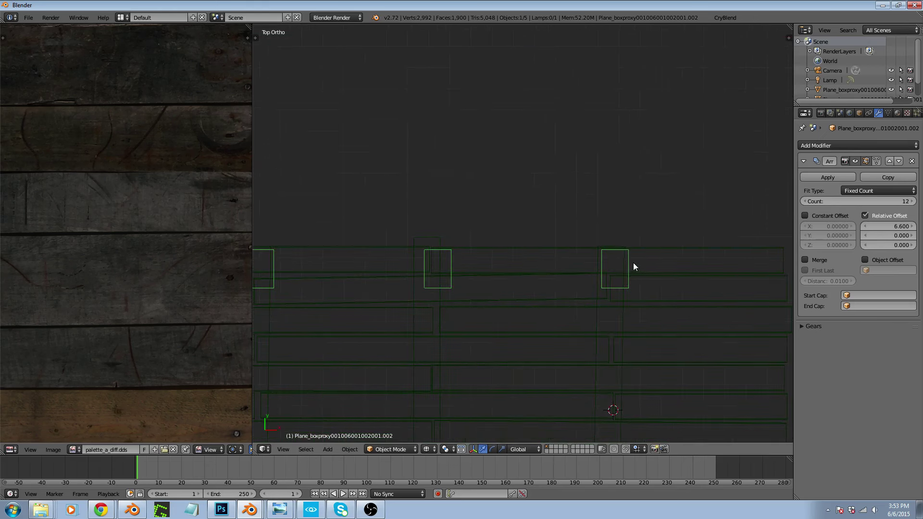
scroll(633, 262, down, 6)
scroll(615, 303, up, 3)
Duplicate both pieces of the platform's second-to-last crossbeam and move the copy about 1.655 along X to the open end of the planks
right_click(615, 307)
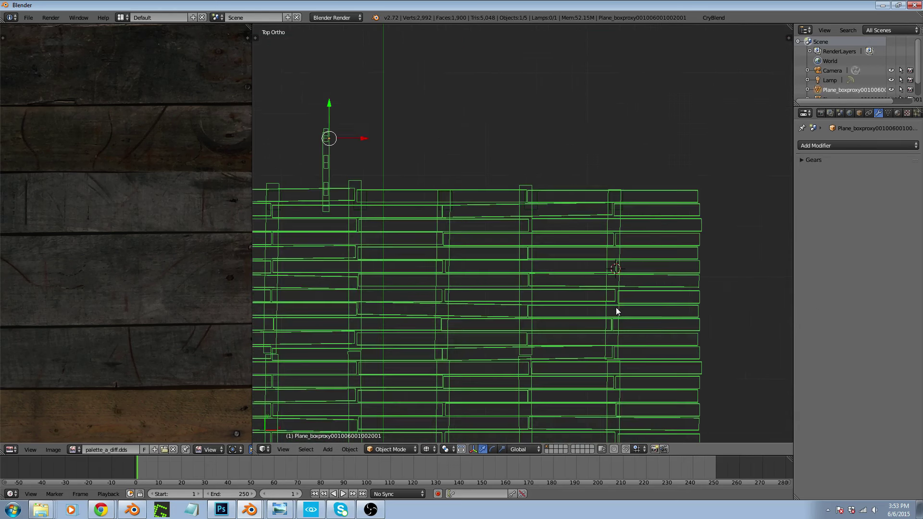
key(Tab)
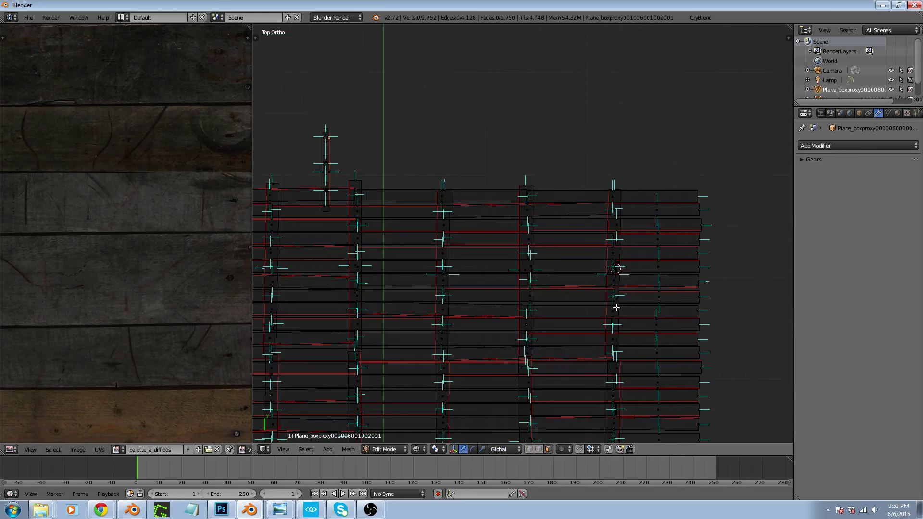
right_click(529, 295)
key(KP_1)
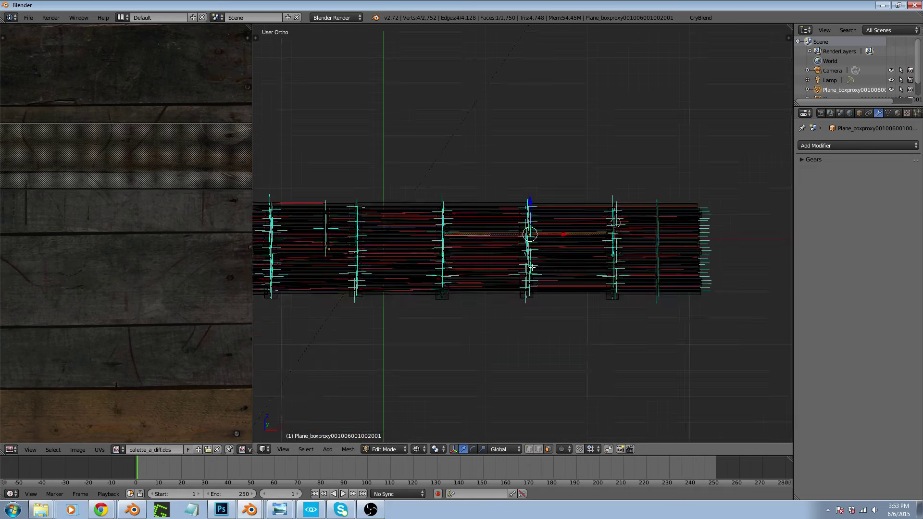
key(a)
scroll(529, 206, up, 5)
scroll(529, 206, up, 2)
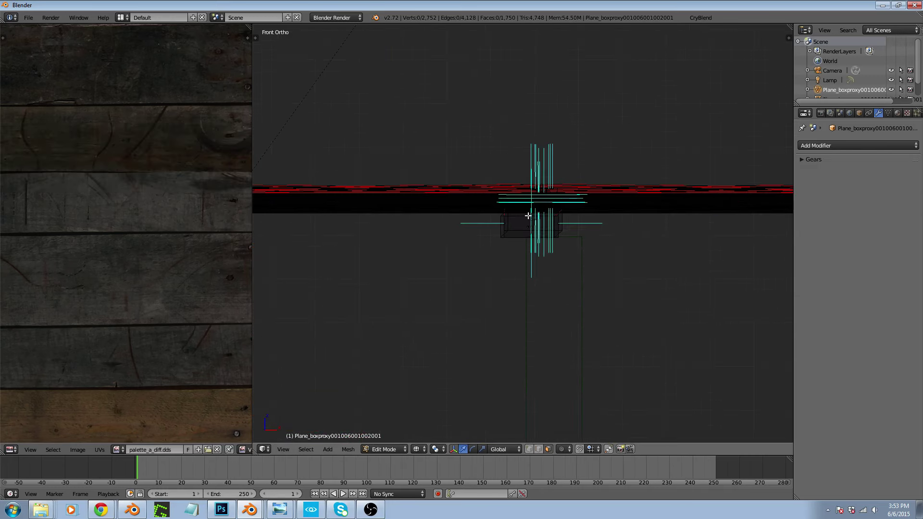
key(l)
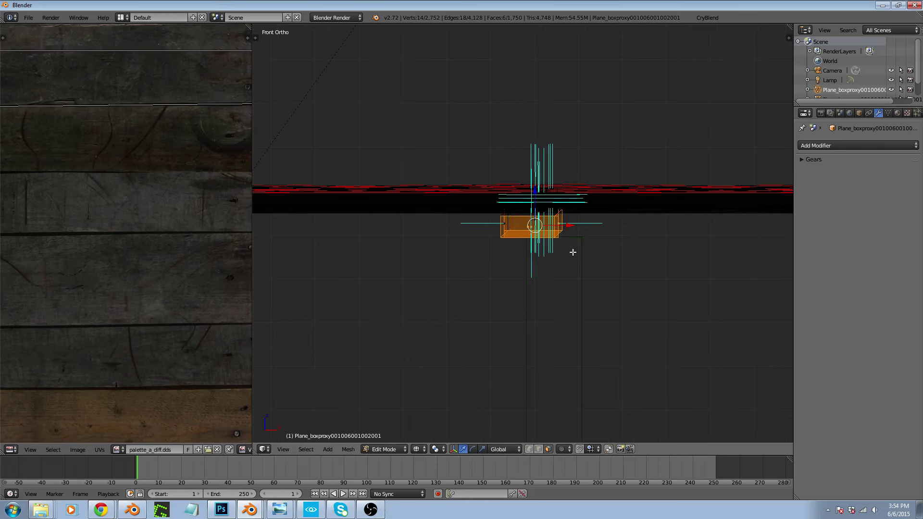
key(l)
key(KP_7)
scroll(570, 249, down, 6)
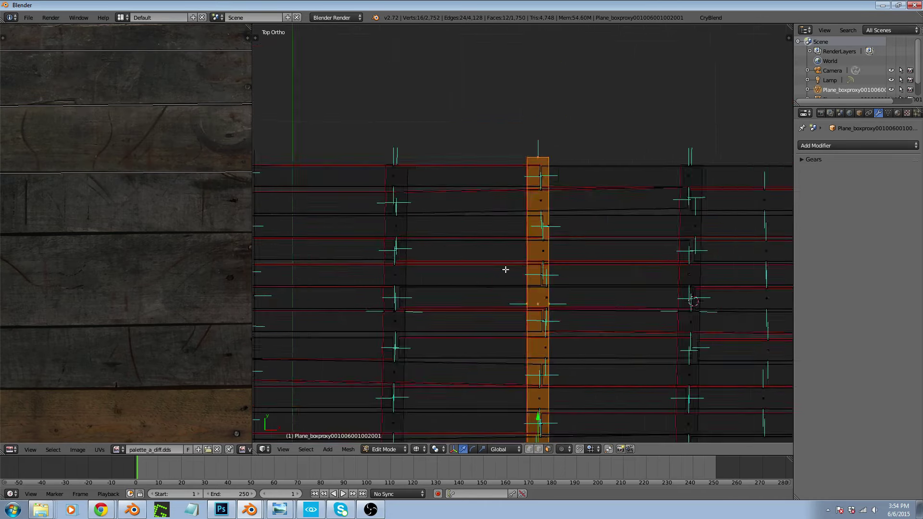
scroll(484, 302, up, 2)
key(shift+d)
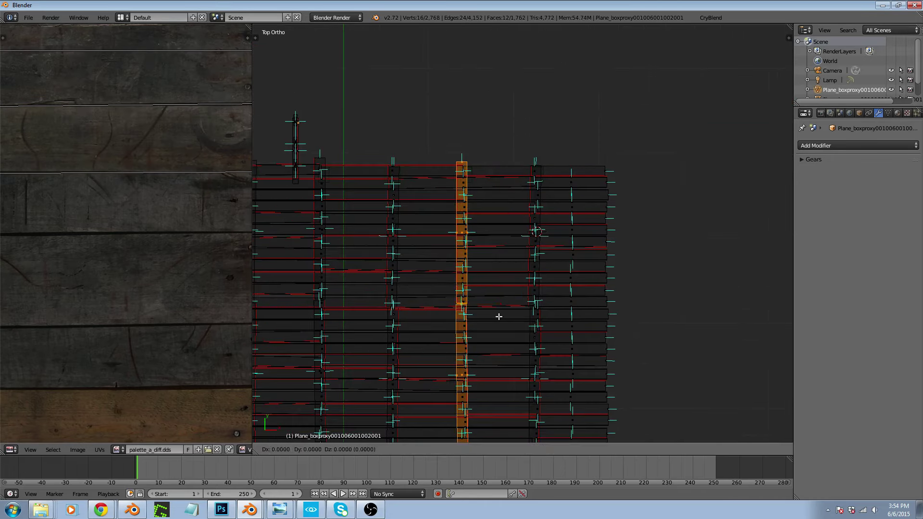
key(x)
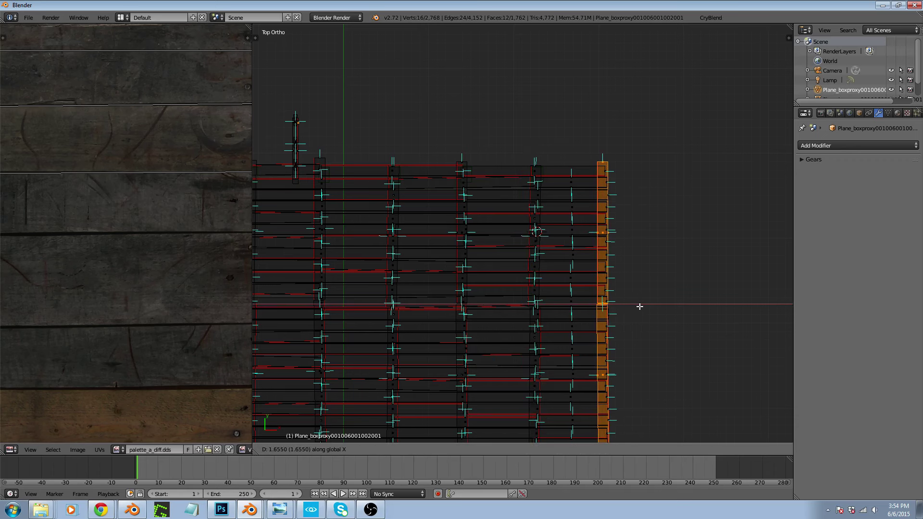
click(640, 306)
scroll(638, 303, down, 2)
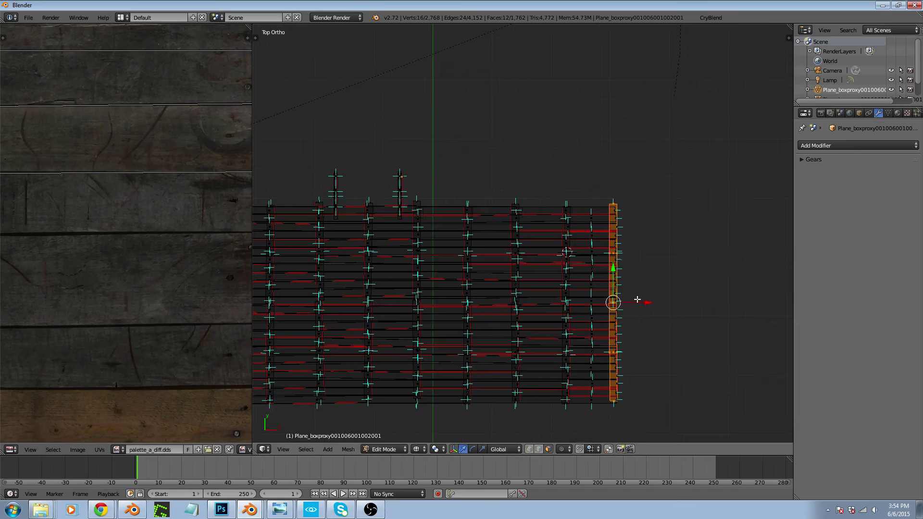
key(Tab)
Raise the post array's count to 13 so a post stands under the new end crossbeam
right_click(571, 208)
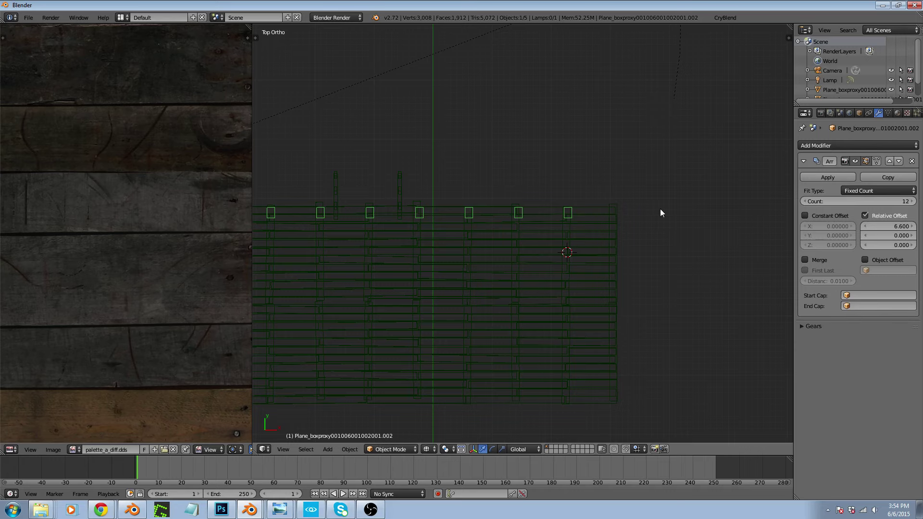
click(913, 201)
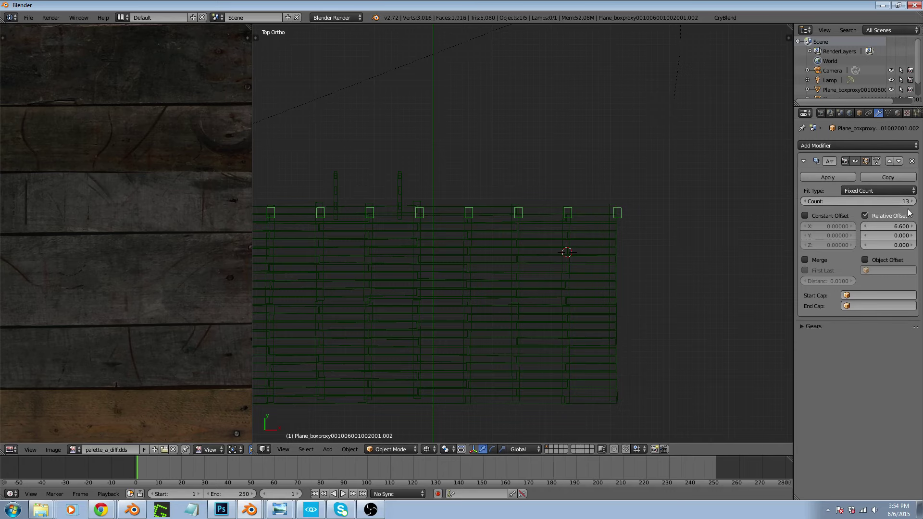
scroll(663, 178, down, 3)
scroll(663, 179, down, 1)
scroll(417, 213, up, 2)
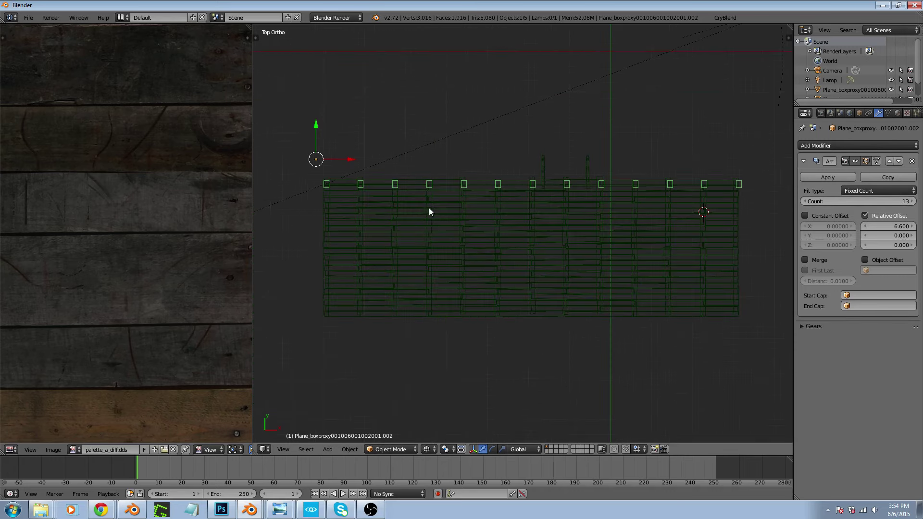
Add a second Array modifier to the posts and set its relative X offset to 0
click(849, 145)
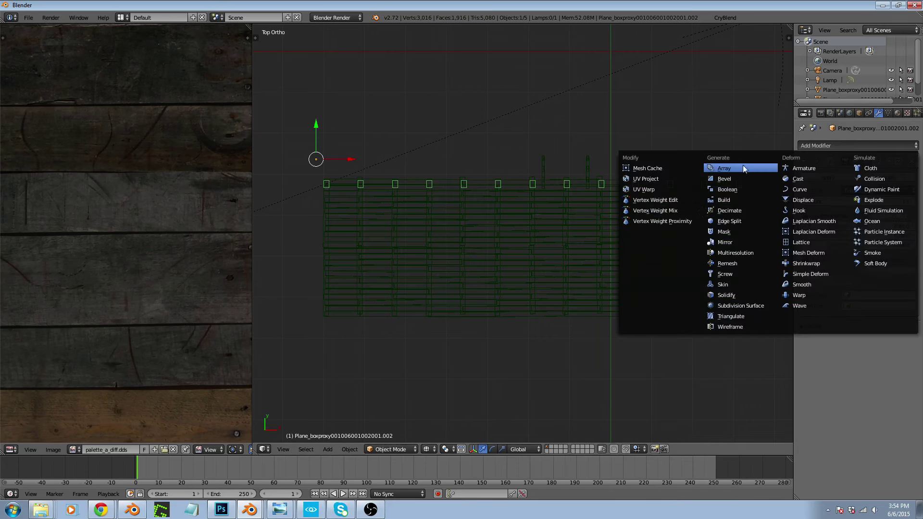
click(734, 169)
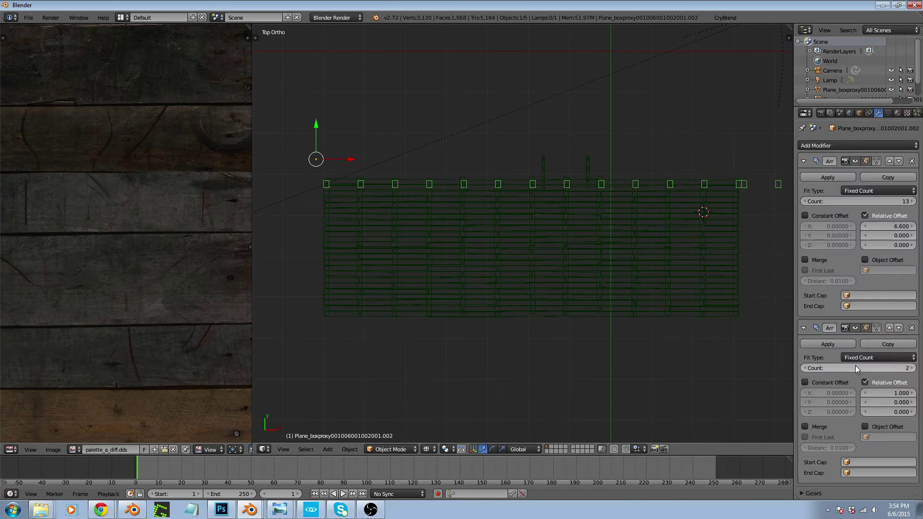
click(879, 393)
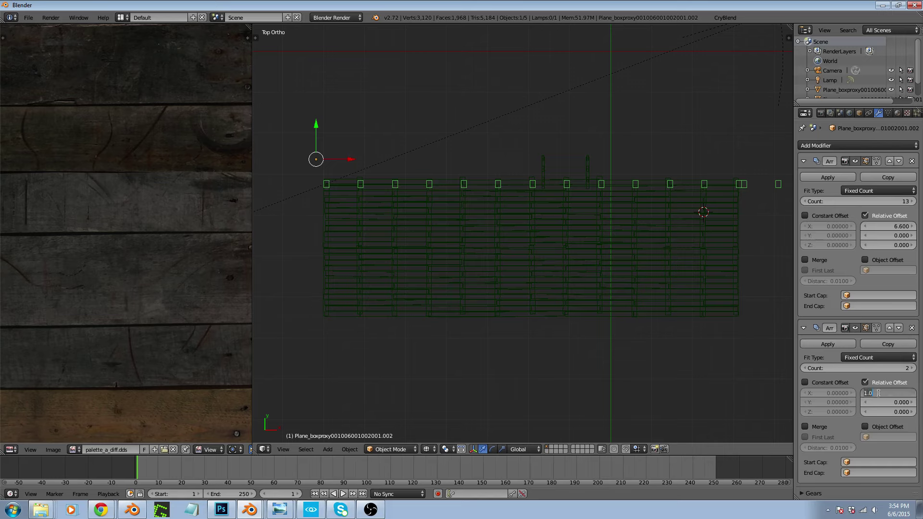
text(0)
key(Return)
Try a relative Y offset of -5 in the second array to place a post row farther under the platform
click(888, 402)
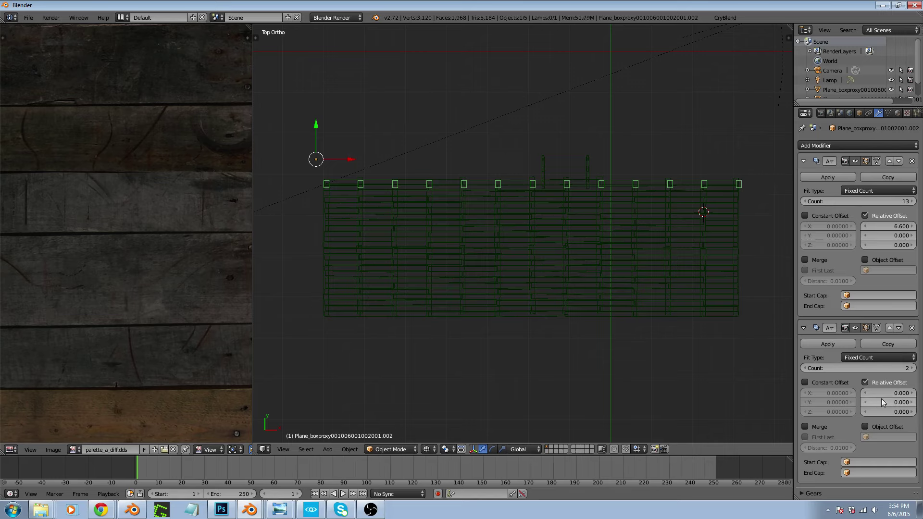
text(1)
key(Return)
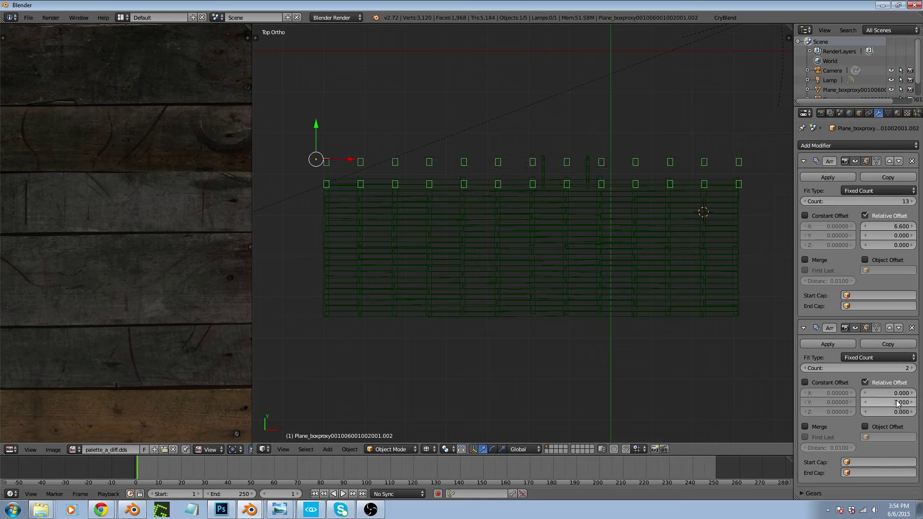
click(898, 403)
text(-5)
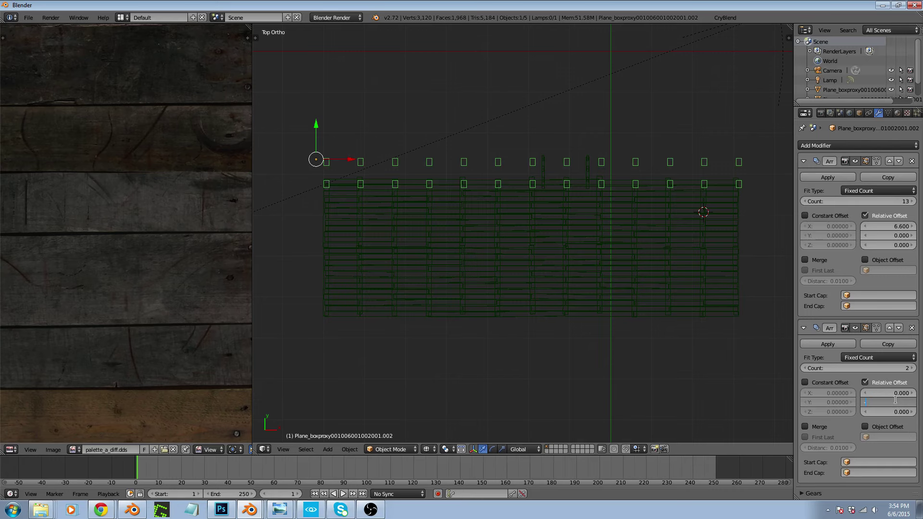
key(Return)
scroll(309, 226, up, 8)
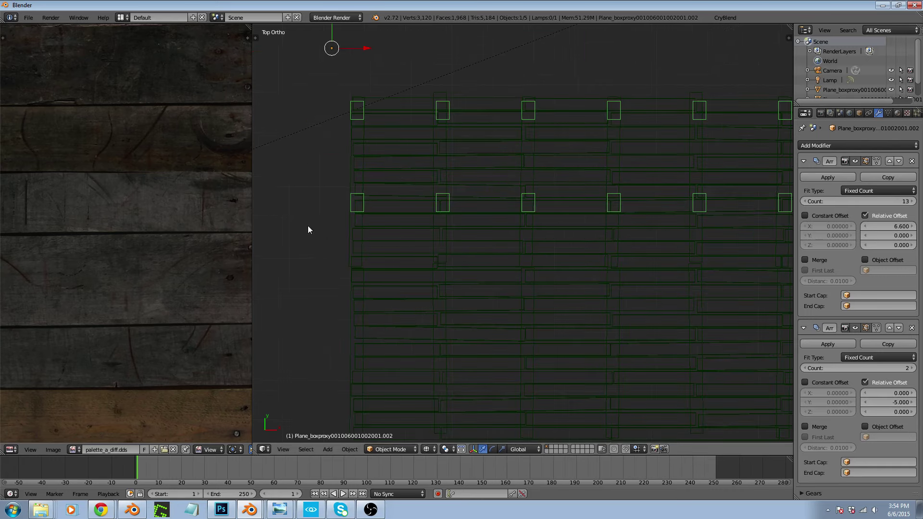
scroll(387, 210, down, 4)
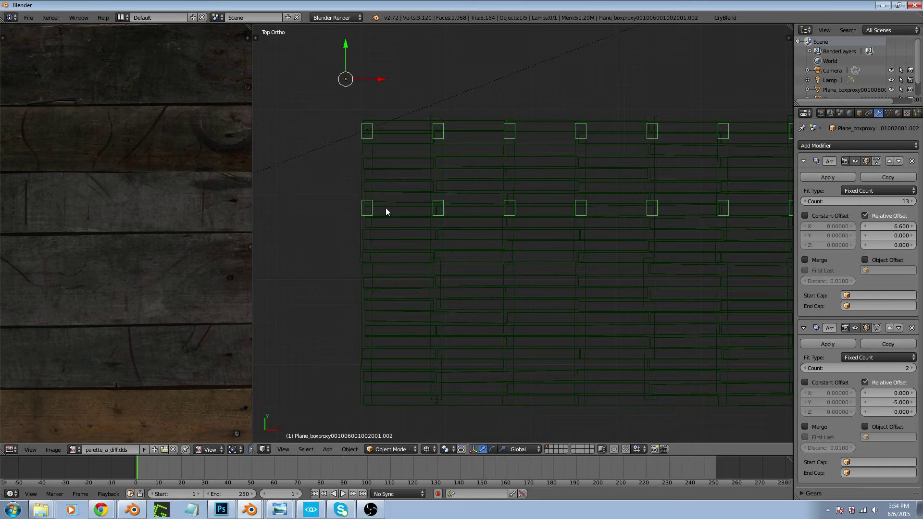
Set the second array's relative Y offset to -7 and its count to 4
click(892, 404)
text(-7)
key(Return)
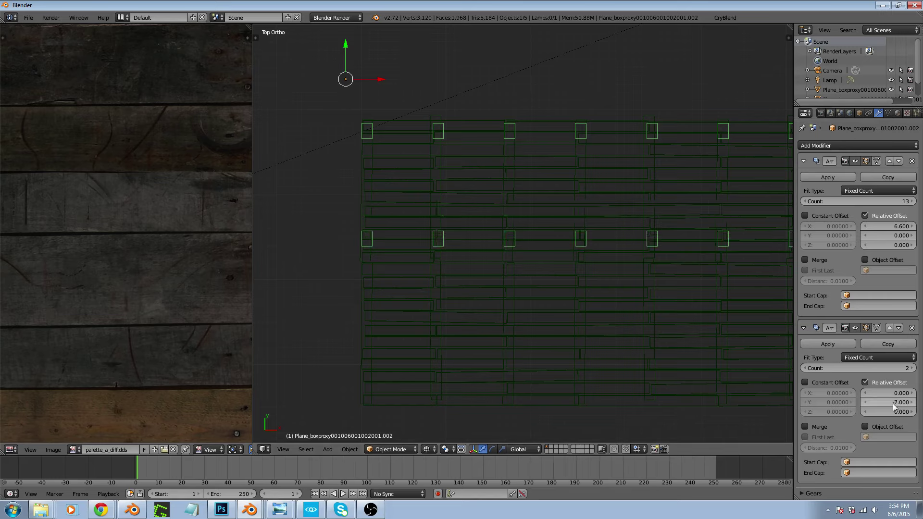
click(913, 368)
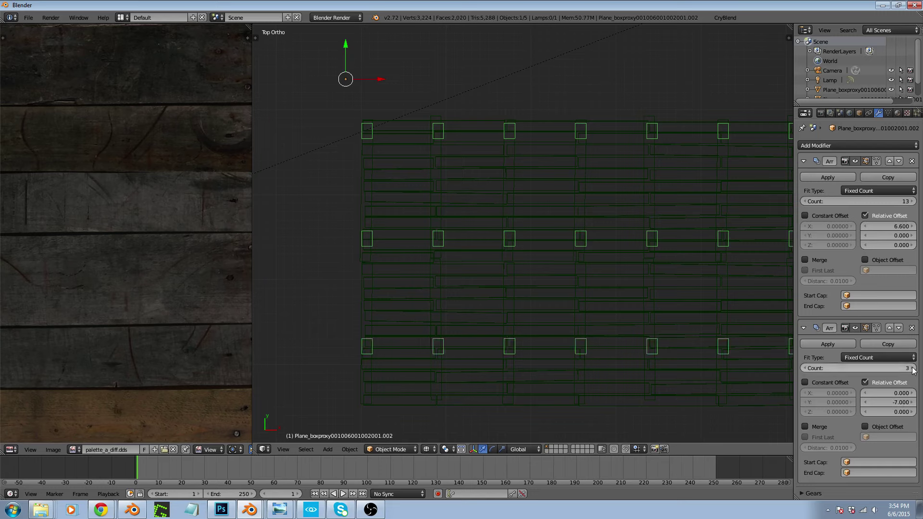
click(913, 368)
Adjust the second array's relative Y offset to -5.7 so the four post rows fit across the platform's width
scroll(425, 207, down, 3)
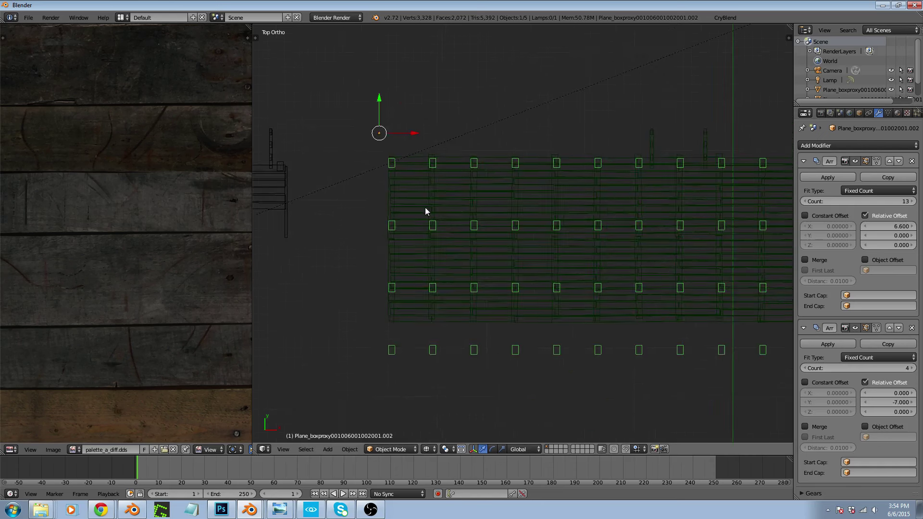
click(866, 403)
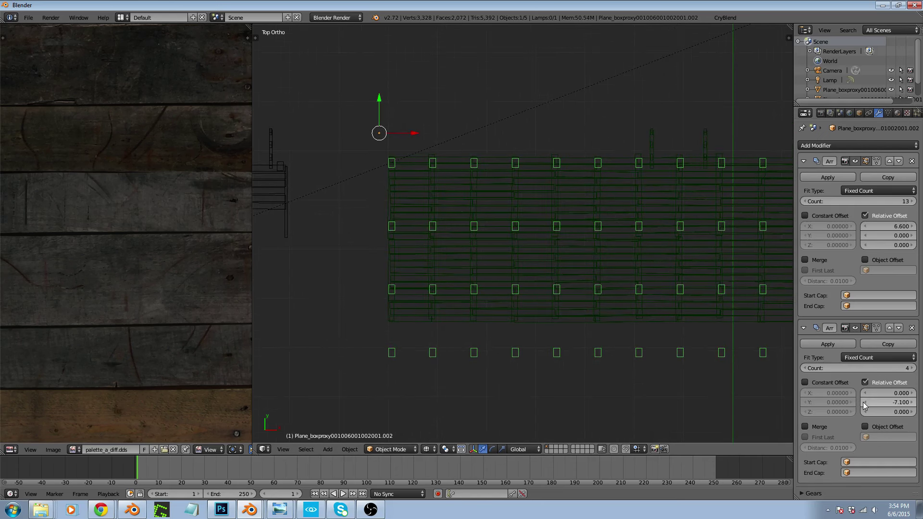
drag(888, 402, 895, 402)
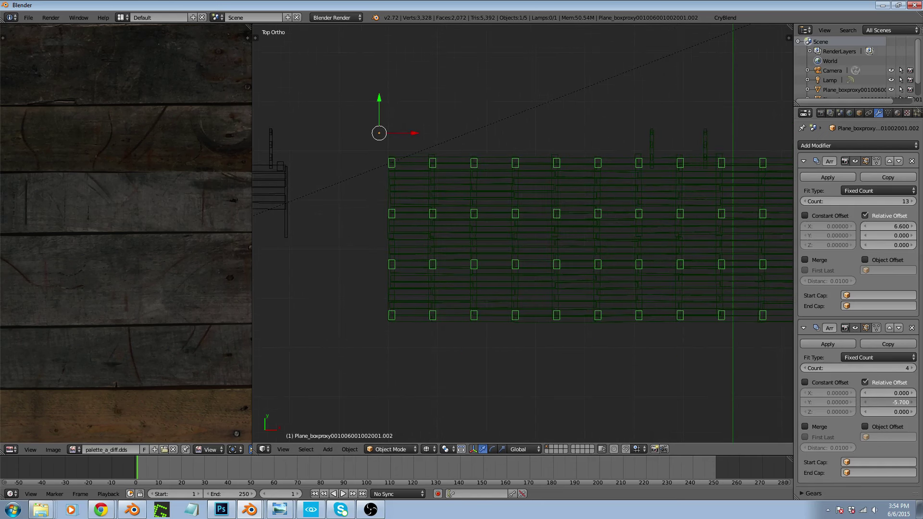
Switch to textured shading and examine how the post rows meet the crossbeams and planks from below
middle_drag(457, 346, 700, 250)
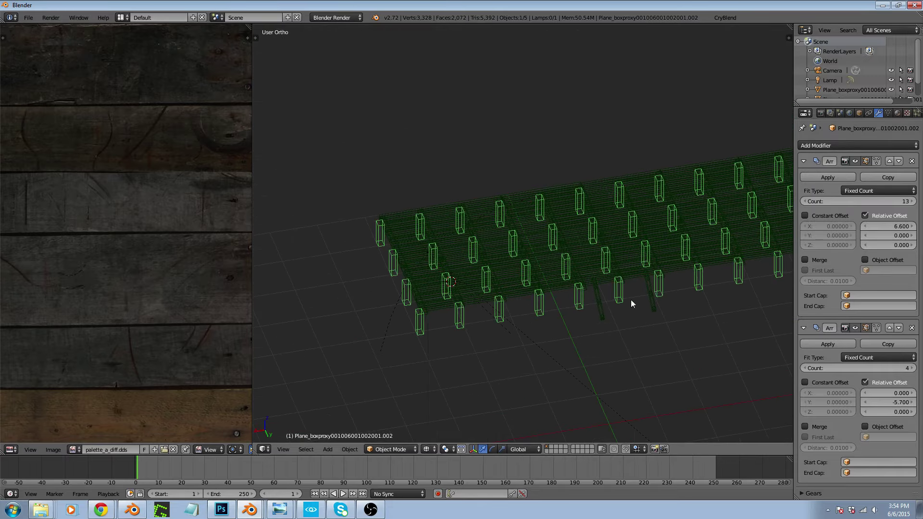
scroll(630, 296, up, 4)
key(Tab)
key(Tab)
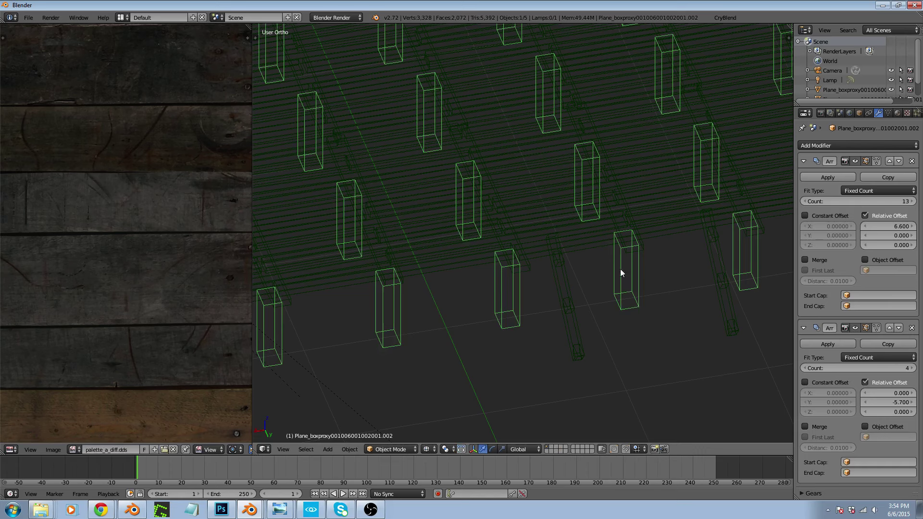
key(alt+z)
mouse_move(602, 263)
middle_down()
mouse_move(593, 249)
mouse_move(518, 244)
mouse_move(529, 180)
mouse_move(542, 229)
middle_up()
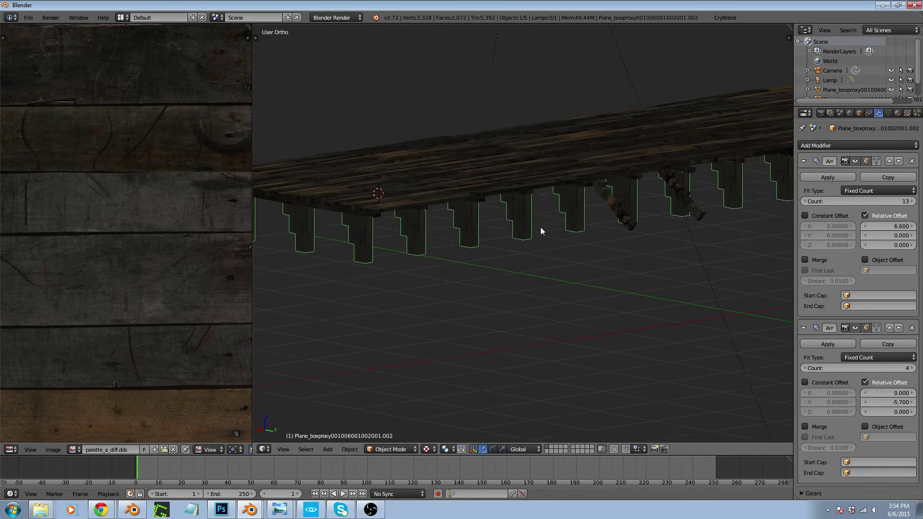
scroll(410, 209, up, 6)
key(Tab)
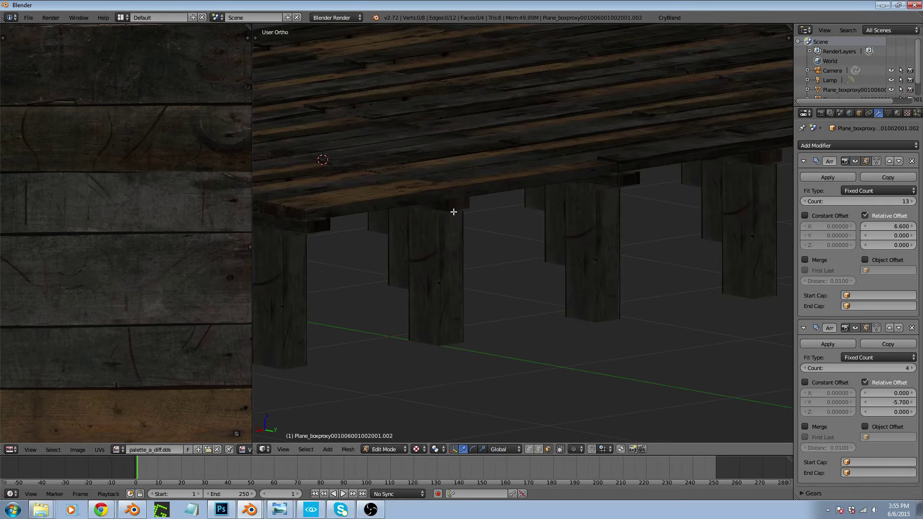
key(Tab)
scroll(433, 217, up, 6)
key(Tab)
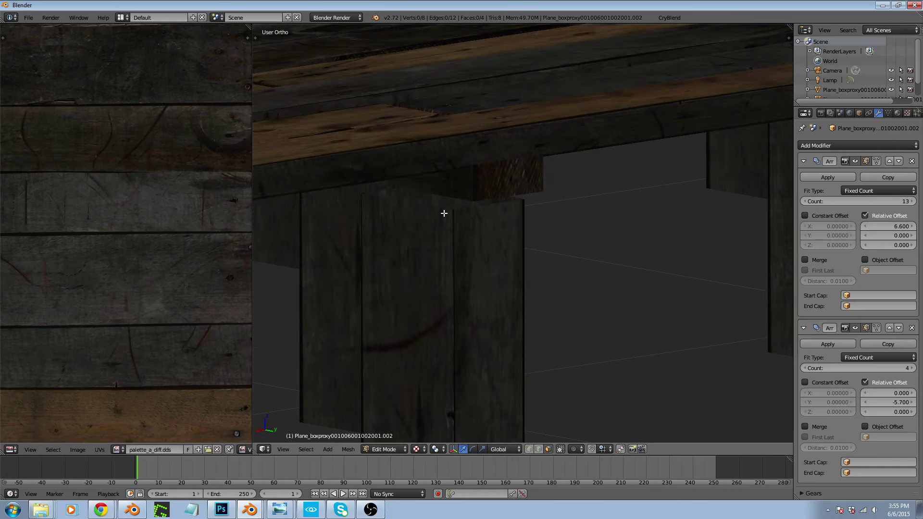
scroll(444, 213, down, 12)
scroll(456, 247, down, 2)
scroll(614, 223, up, 6)
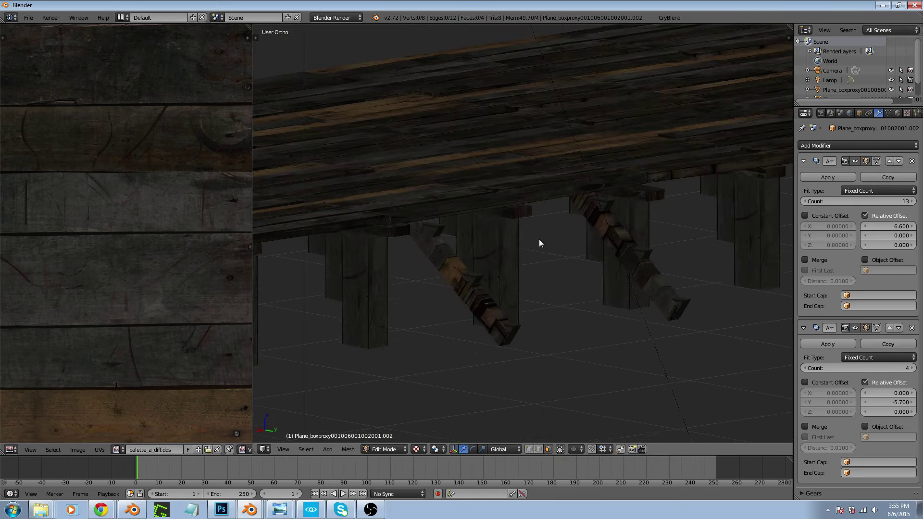
Select the open top edge loop of the original support post and fill it with a face
key(Tab)
key(Tab)
key(a)
scroll(509, 250, down, 5)
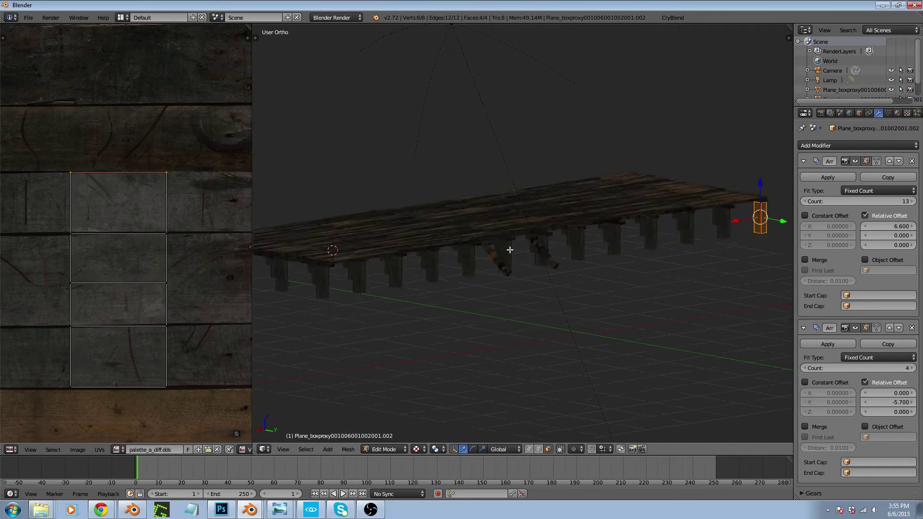
scroll(446, 272, down, 4)
scroll(663, 232, up, 18)
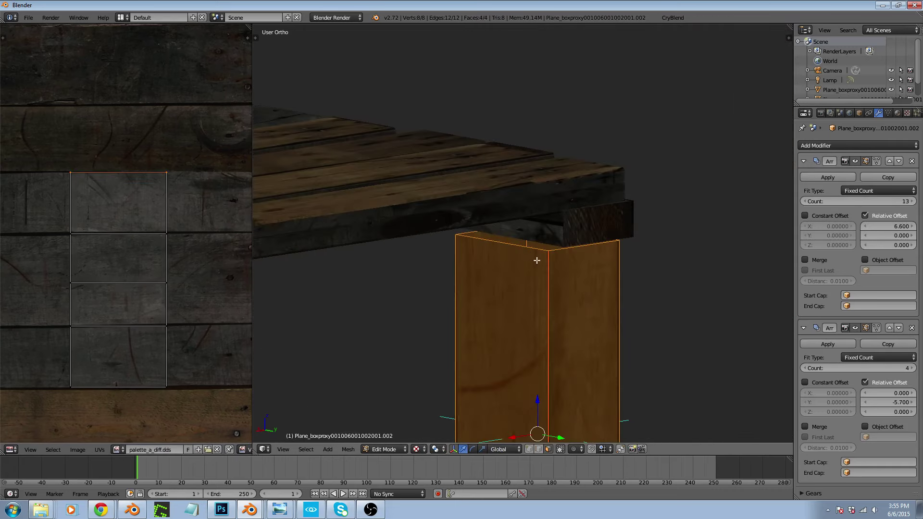
key(a)
key(ctrl+Tab)
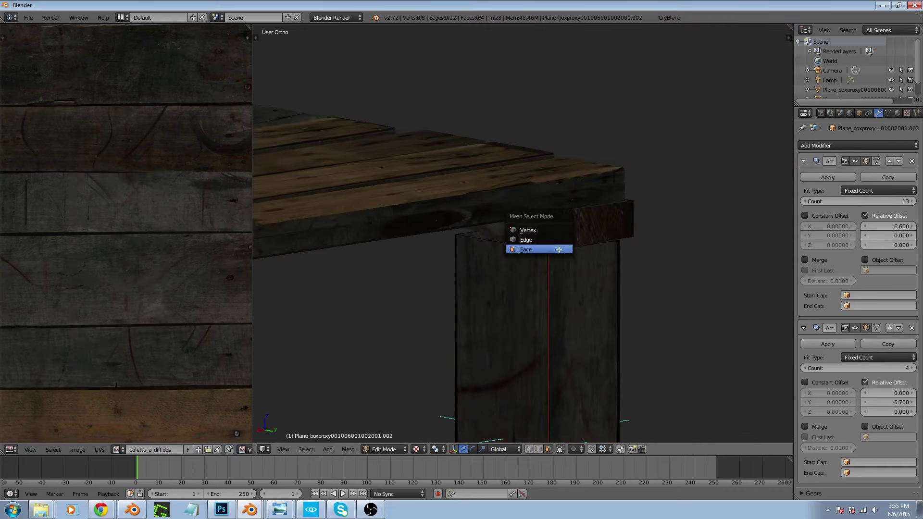
click(551, 242)
alt+right_click(556, 248)
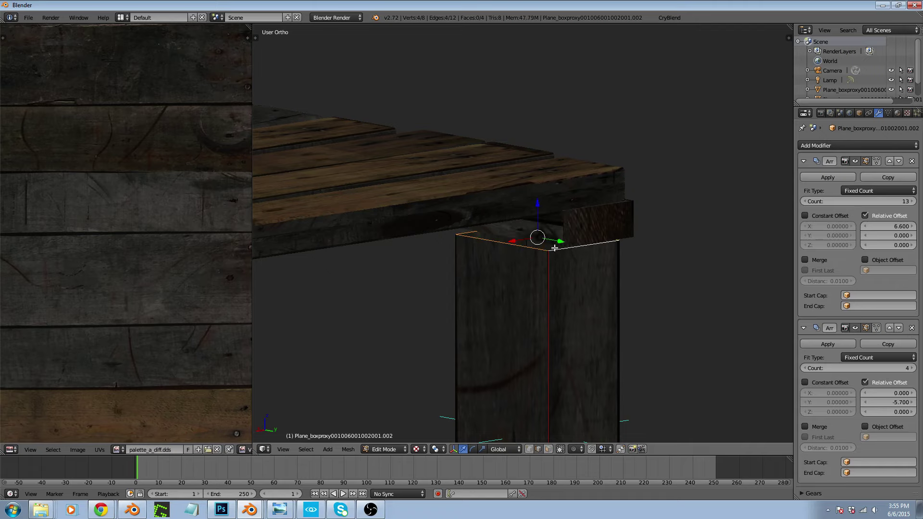
key(f)
Select the post's new top face with an adjoining side face, and examine their UVs and how the post meets the crossbeam
scroll(206, 193, down, 4)
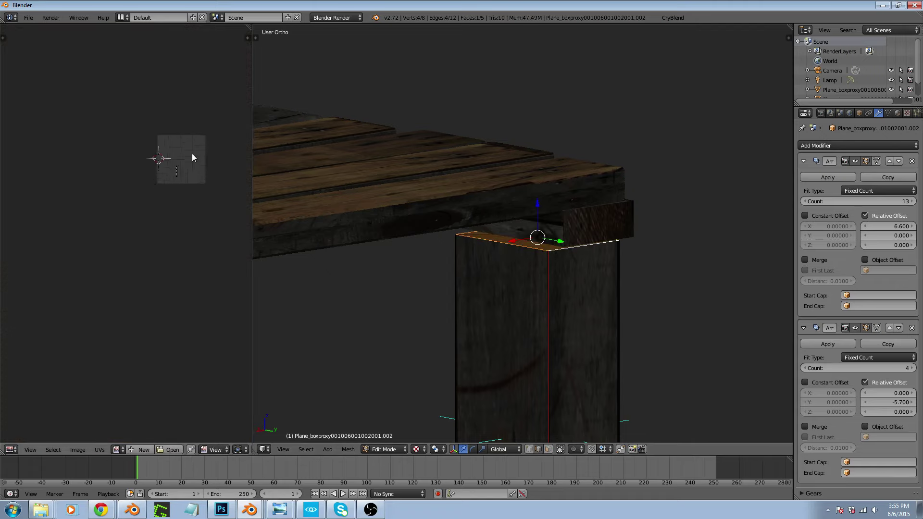
scroll(192, 157, up, 5)
key(ctrl+Tab)
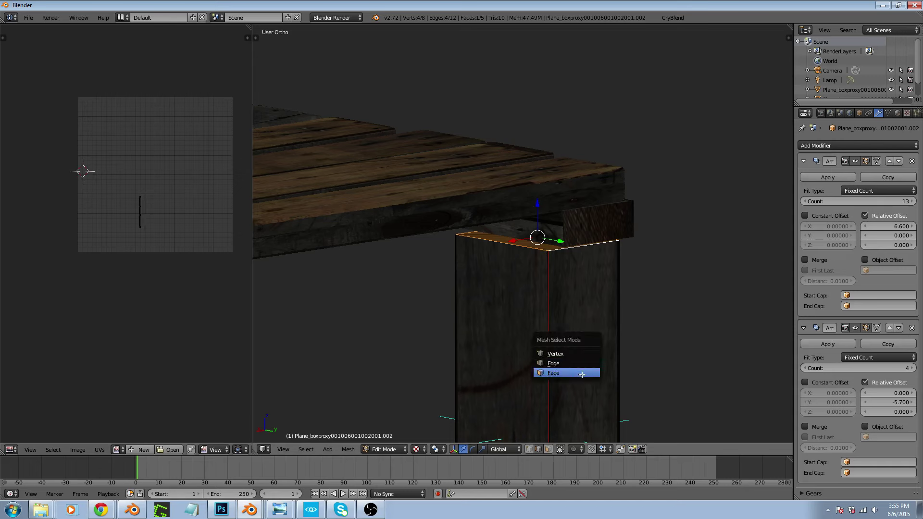
click(588, 370)
click(585, 362)
scroll(31, 180, down, 4)
scroll(53, 213, up, 5)
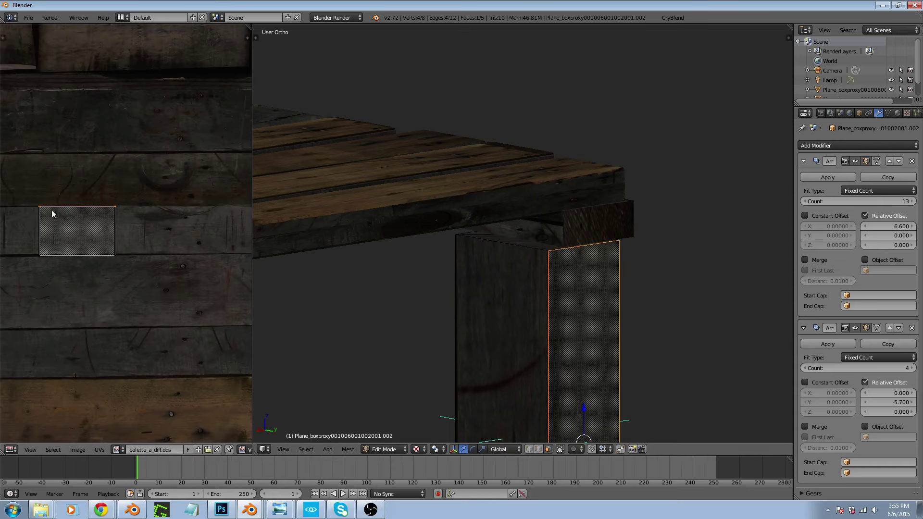
key(a)
shift+right_click(532, 241)
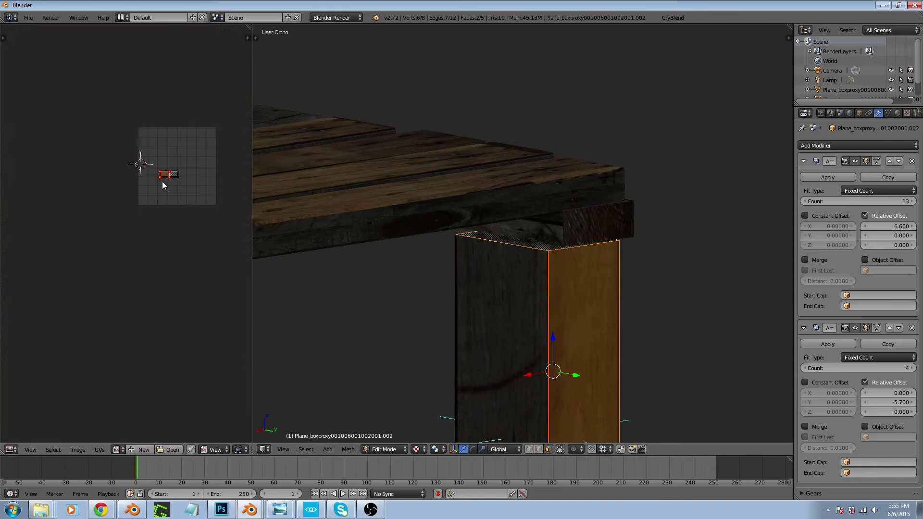
middle_drag(288, 202, 442, 270)
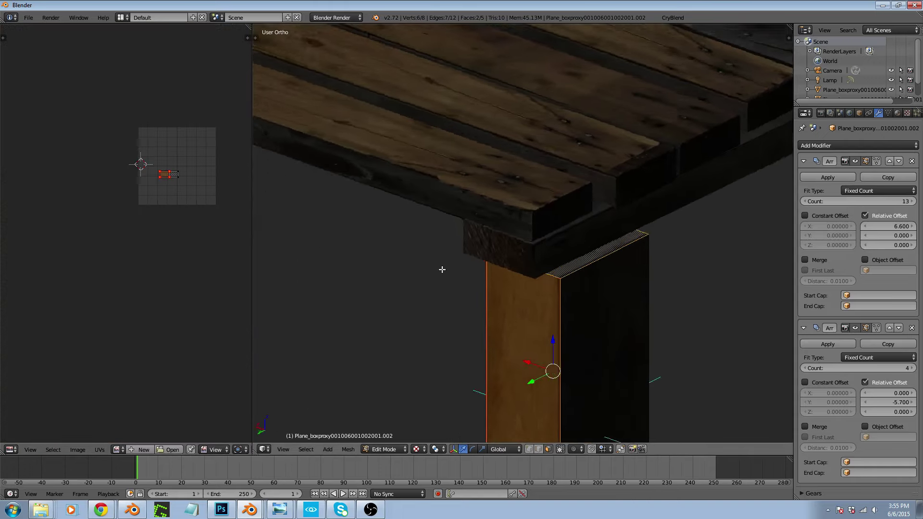
scroll(442, 270, up, 5)
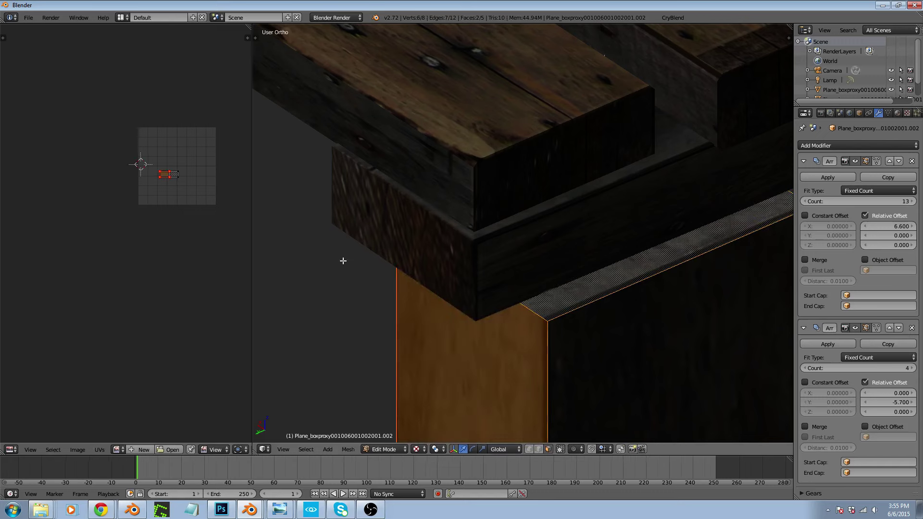
scroll(189, 181, up, 5)
scroll(619, 274, down, 5)
Leave mesh editing and apply both Array modifiers on the support posts
key(Tab)
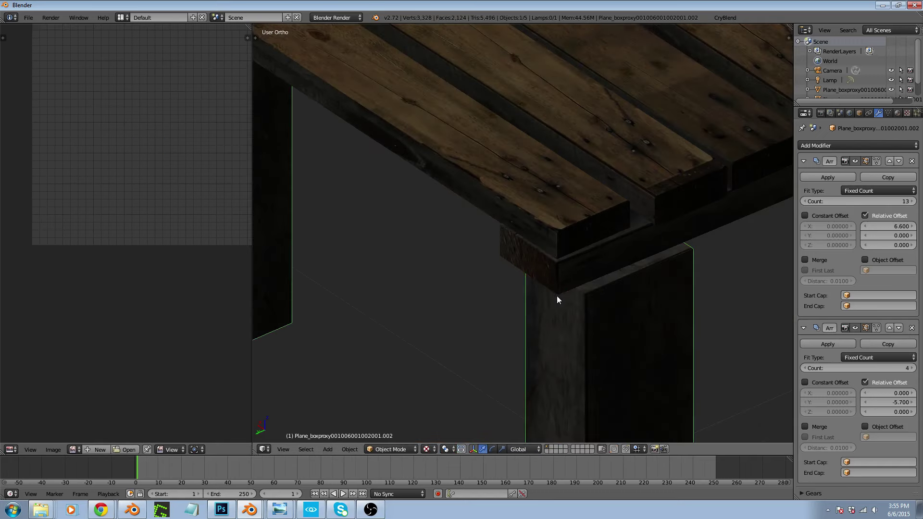
scroll(557, 296, down, 4)
middle_drag(532, 281, 579, 270)
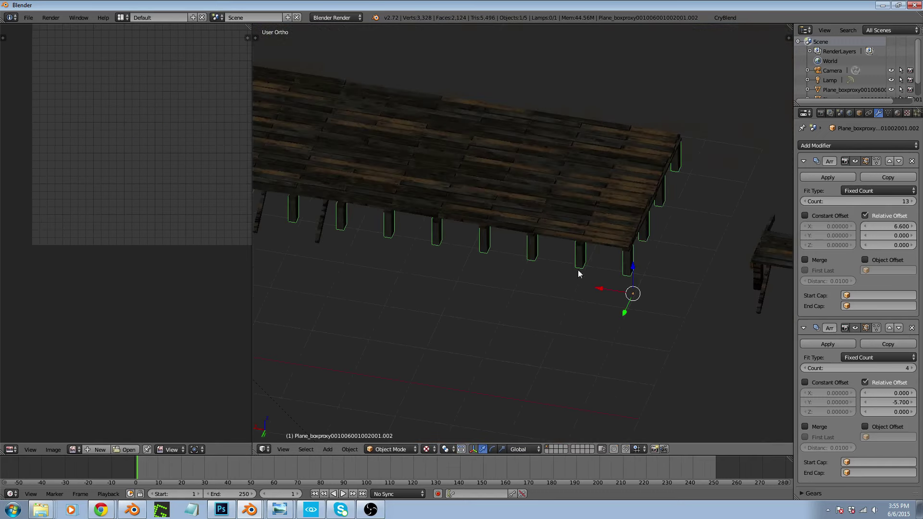
click(827, 177)
click(821, 178)
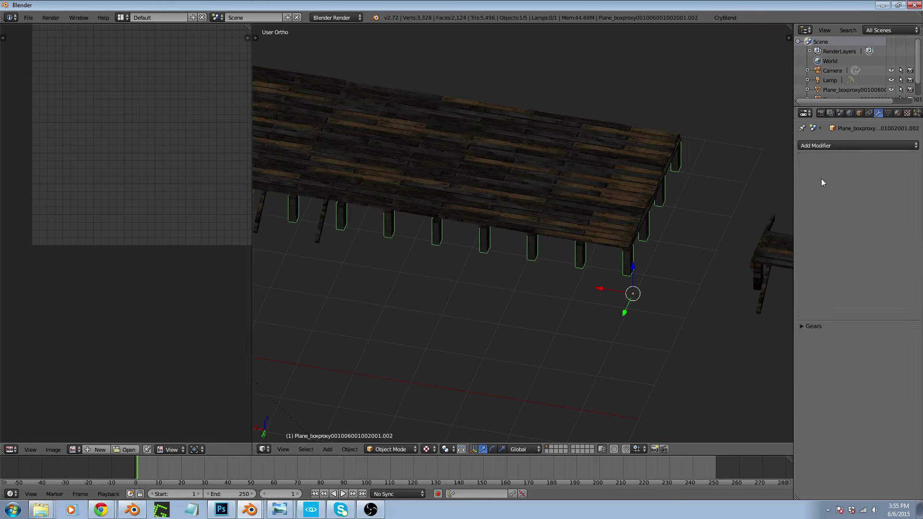
Show the post mesh in wireframe from the top view in Edit Mode, with nothing selected
key(z)
key(Tab)
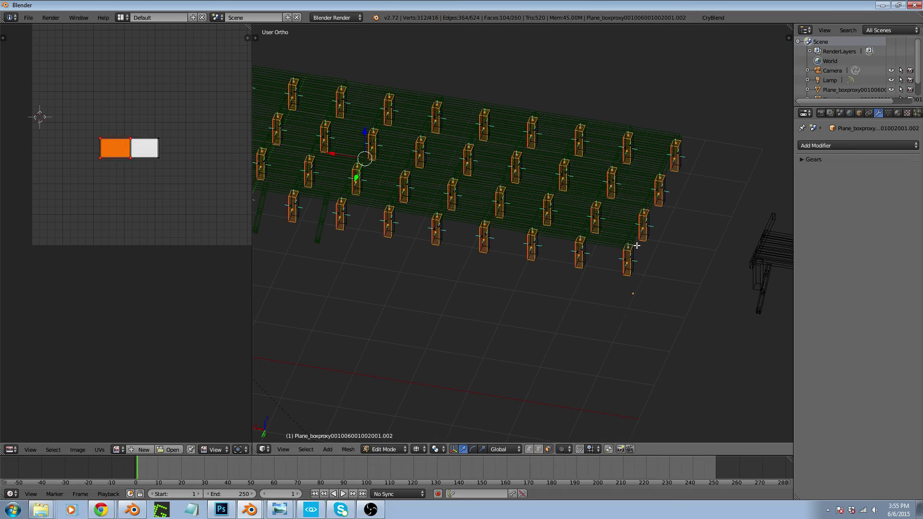
key(KP_7)
scroll(575, 158, down, 3)
scroll(604, 264, up, 3)
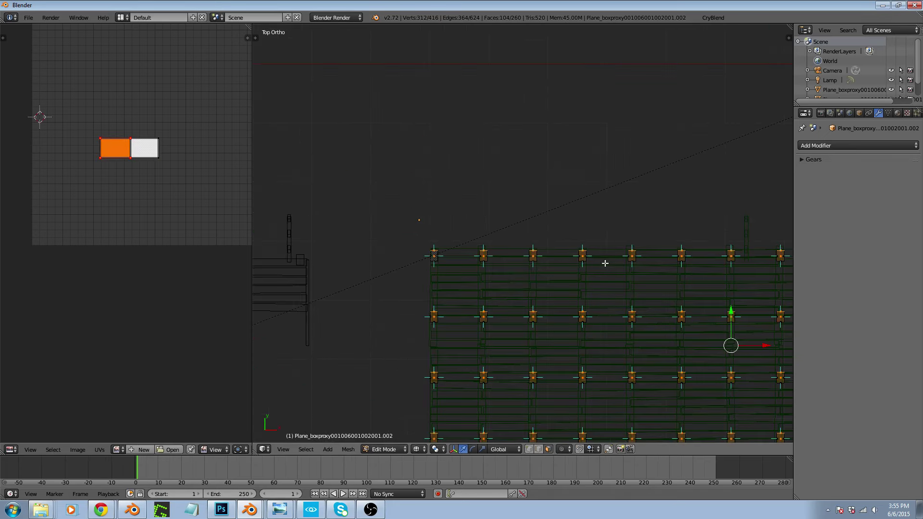
scroll(447, 208, down, 2)
scroll(509, 278, up, 2)
key(a)
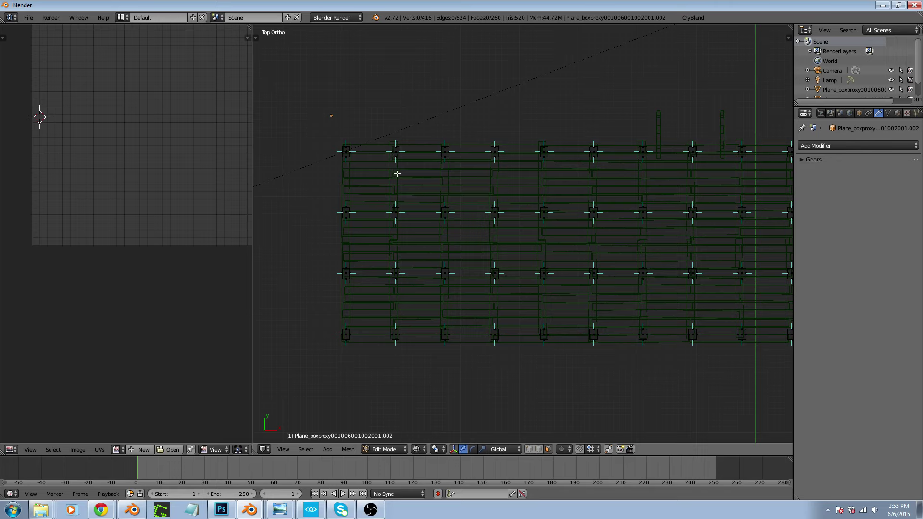
Circle-select ten scattered posts across the four rows in the platform's -X half
key(c)
click(396, 152)
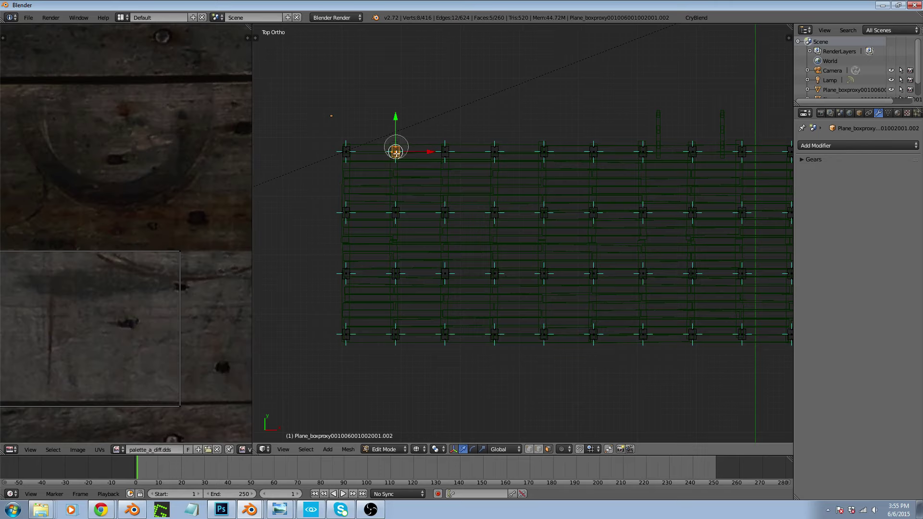
click(438, 209)
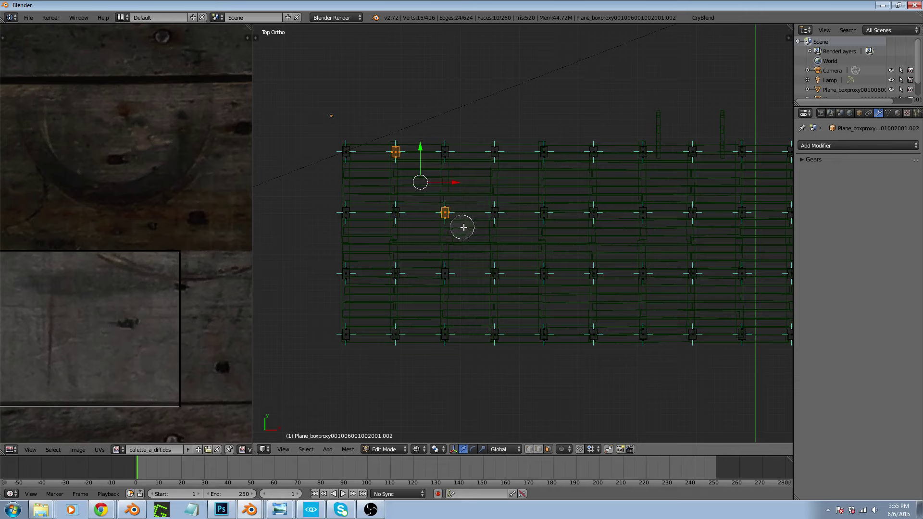
click(544, 216)
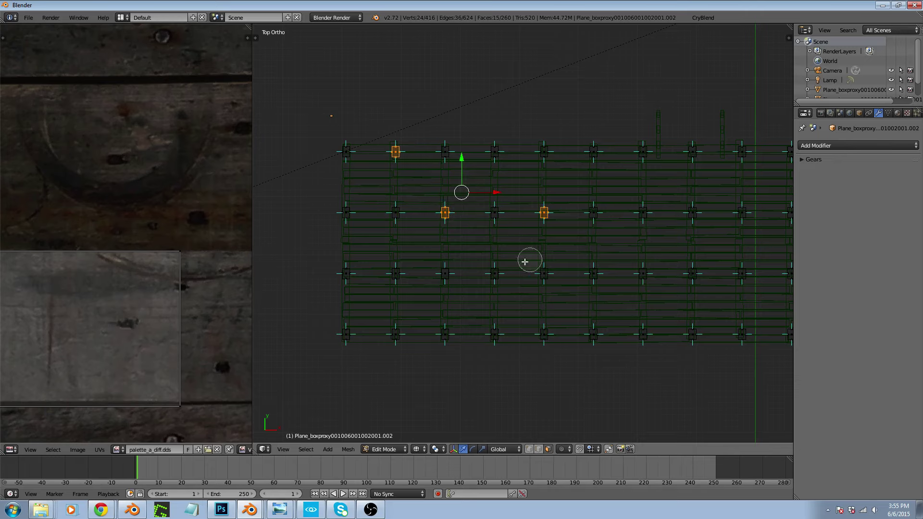
click(497, 268)
click(397, 269)
click(343, 207)
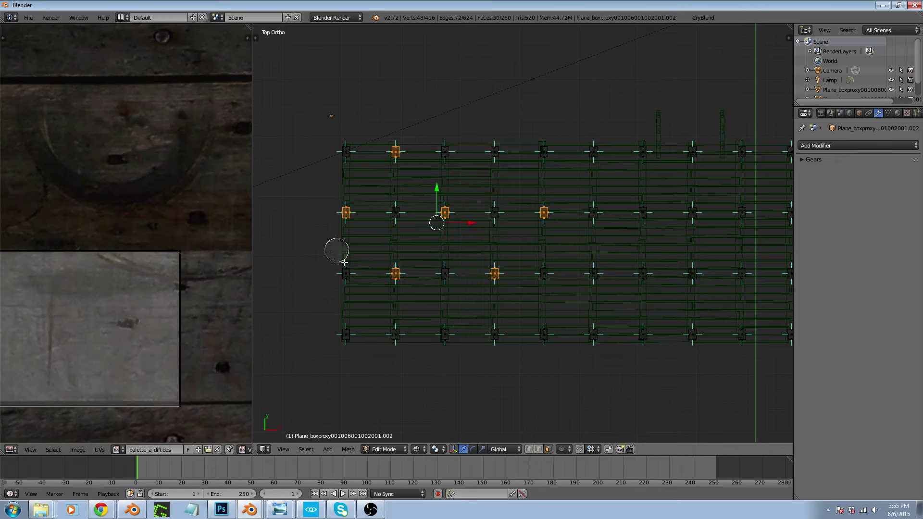
click(346, 335)
click(542, 332)
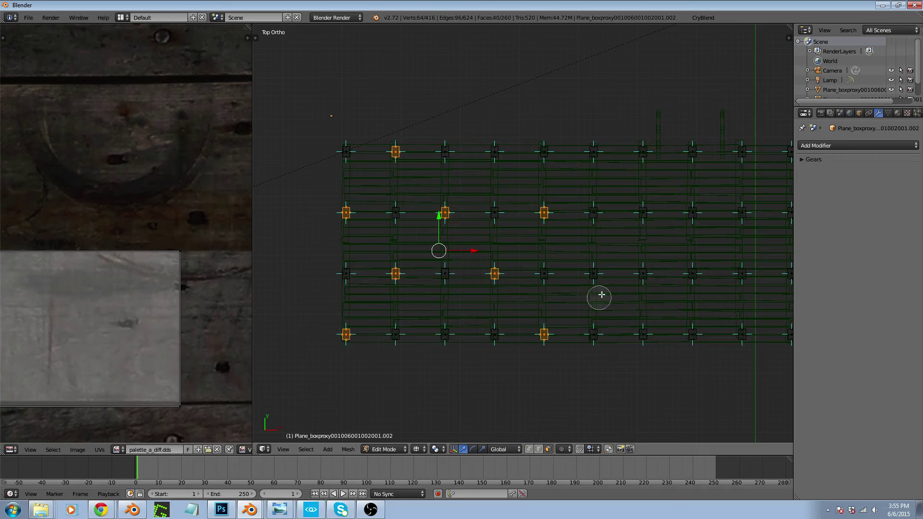
click(648, 269)
click(589, 147)
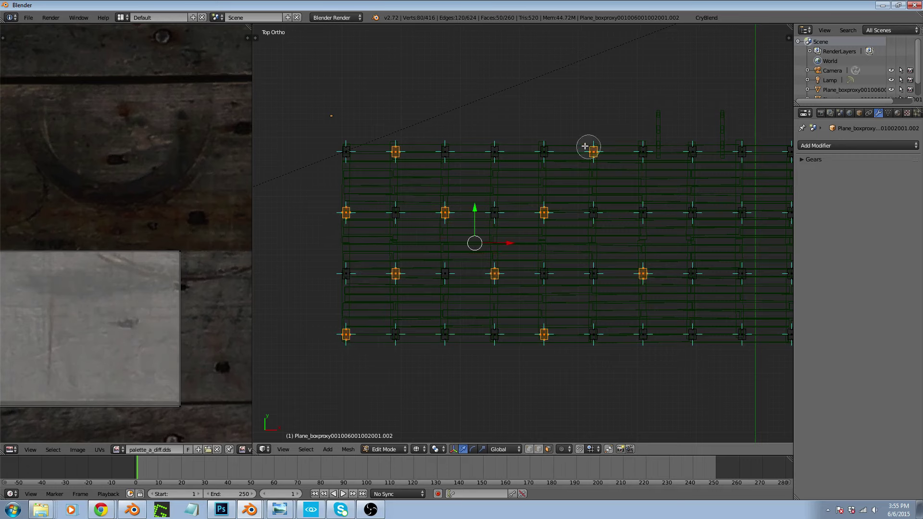
right_click(385, 189)
Add eight more scattered posts from the four rows toward the +X side to the circle selection
scroll(615, 201, down, 1)
shift+middle_drag(615, 201, 503, 192)
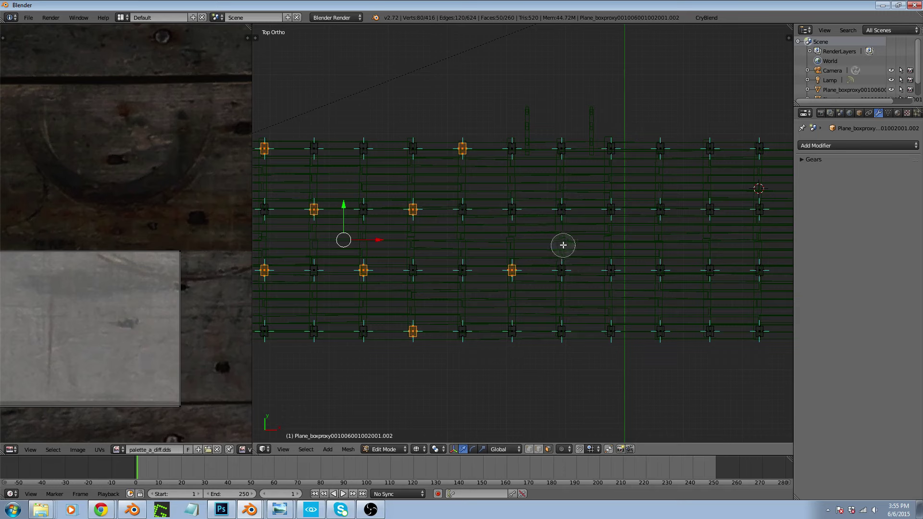
drag(561, 245, 610, 149)
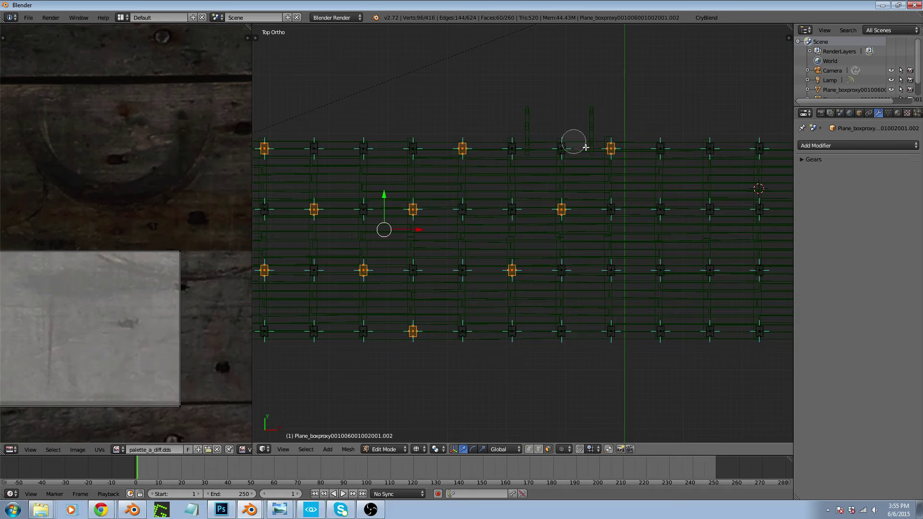
mouse_move(635, 202)
mouse_down()
mouse_move(647, 208)
mouse_move(606, 338)
mouse_move(527, 334)
mouse_move(721, 327)
mouse_move(764, 245)
mouse_up()
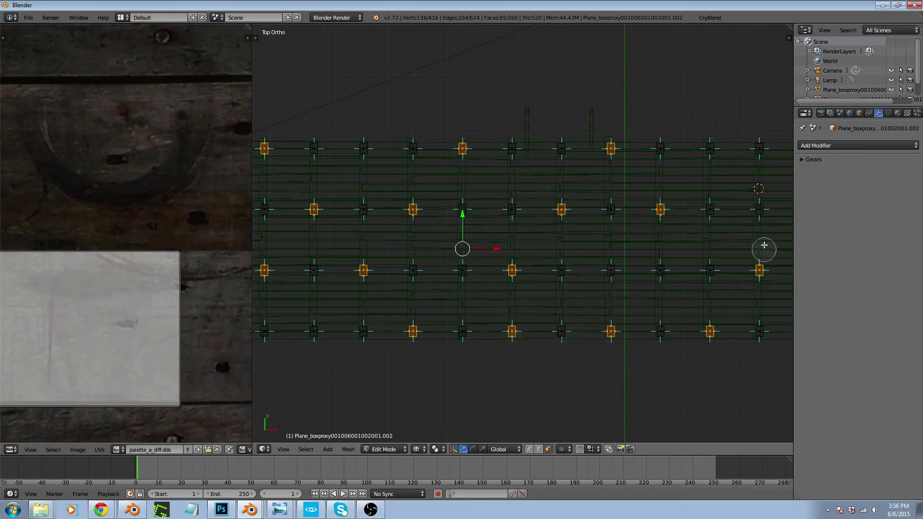
click(757, 153)
right_click(503, 163)
Add the second-row and fourth-row posts of the outermost +X column to the selection
scroll(354, 227, down, 3)
scroll(599, 214, up, 3)
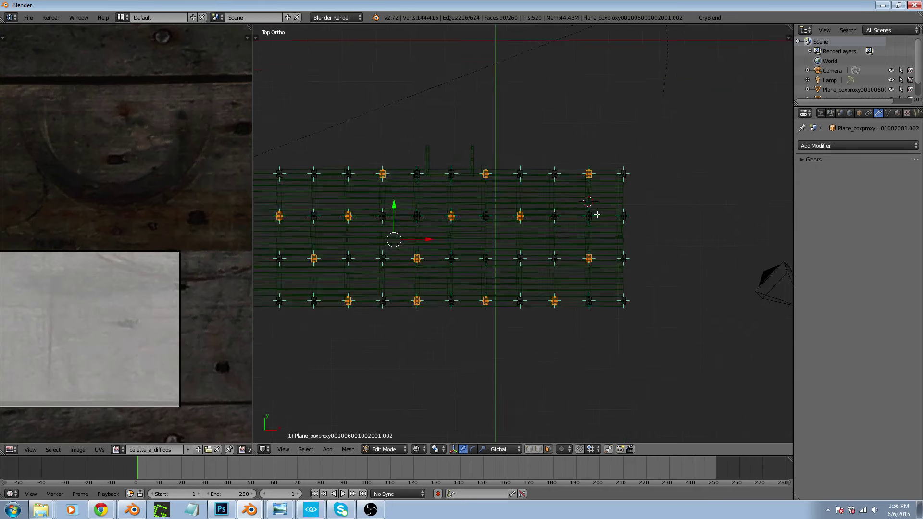
key(c)
click(634, 219)
click(633, 336)
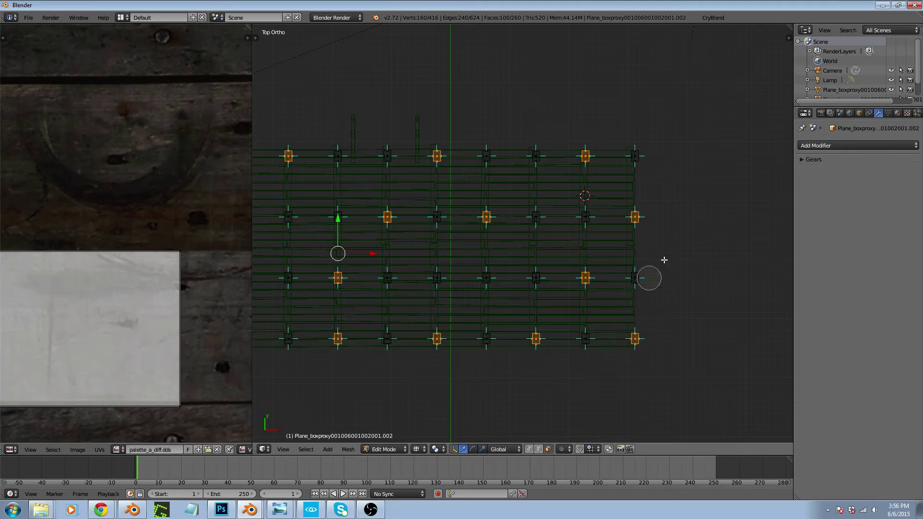
key(Escape)
Set the pivot point to Individual Origins and rotate the selected posts 180 degrees in the top view
click(435, 449)
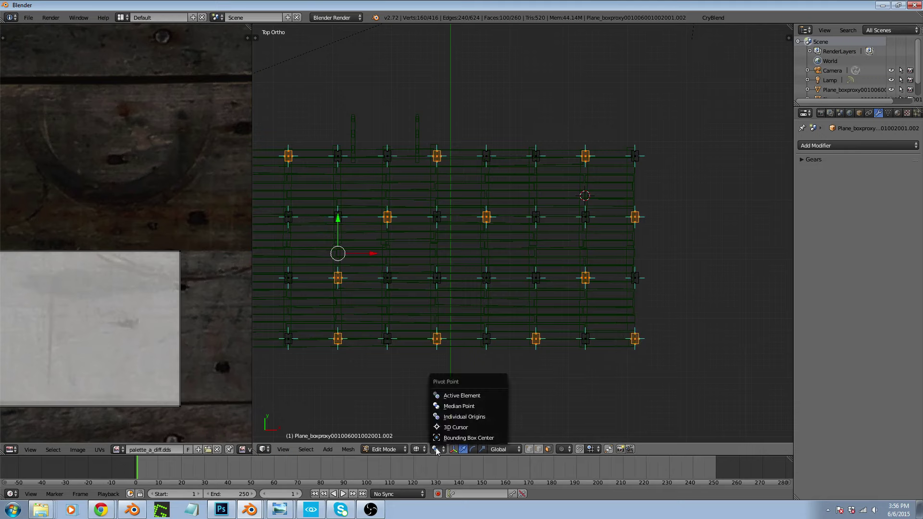
click(465, 417)
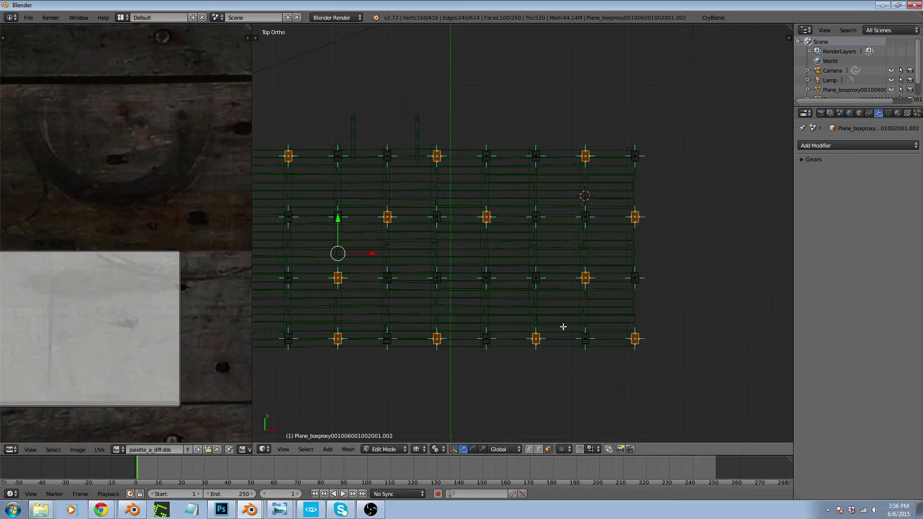
text(r180)
key(Return)
scroll(652, 224, down, 2)
scroll(337, 219, up, 4)
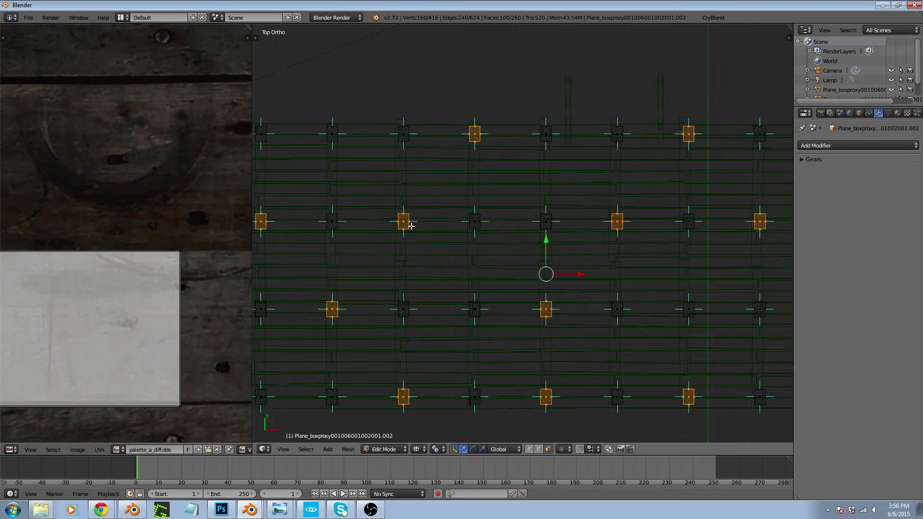
scroll(452, 233, down, 3)
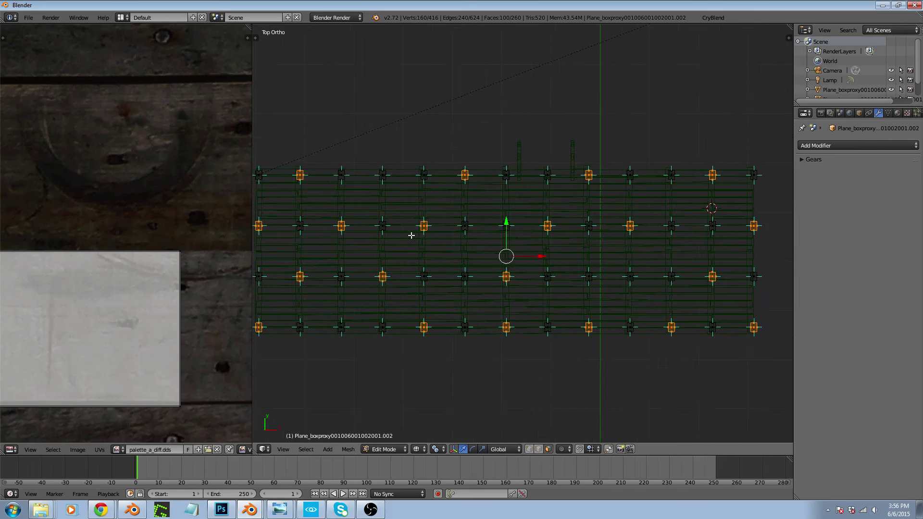
scroll(411, 235, down, 3)
scroll(392, 205, up, 3)
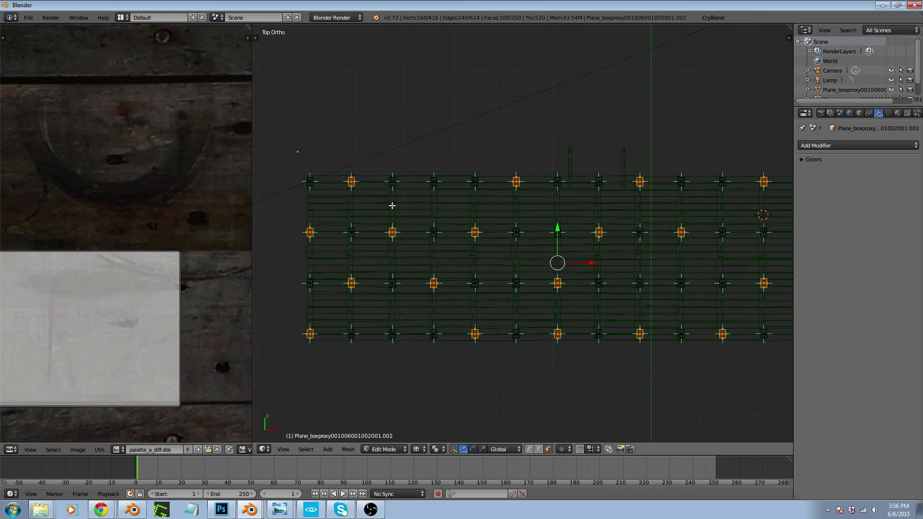
Invert the post selection and display palette_a_diff.dds behind its UVs in a widened UV editor
key(ctrl+i)
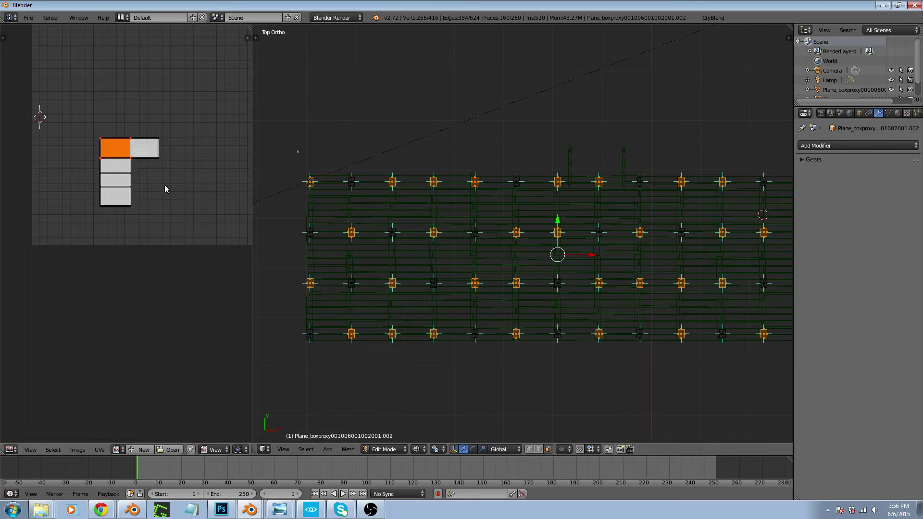
click(99, 450)
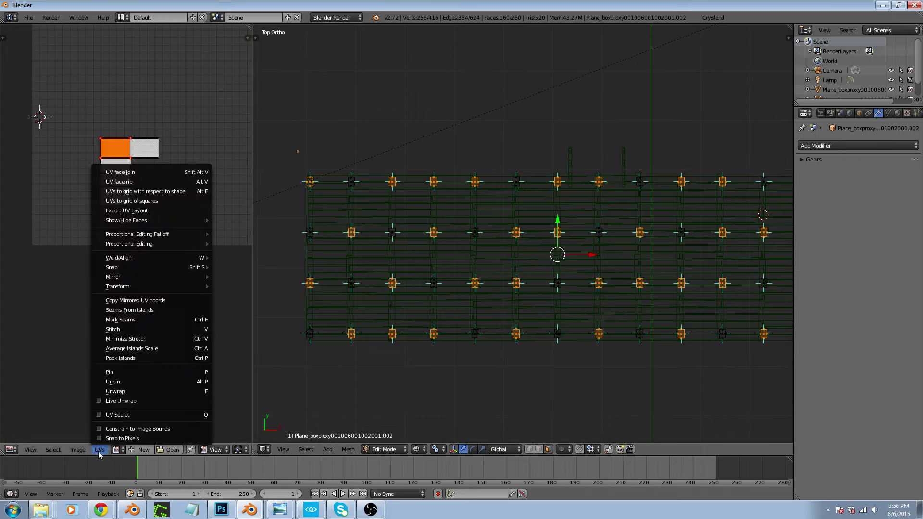
click(120, 449)
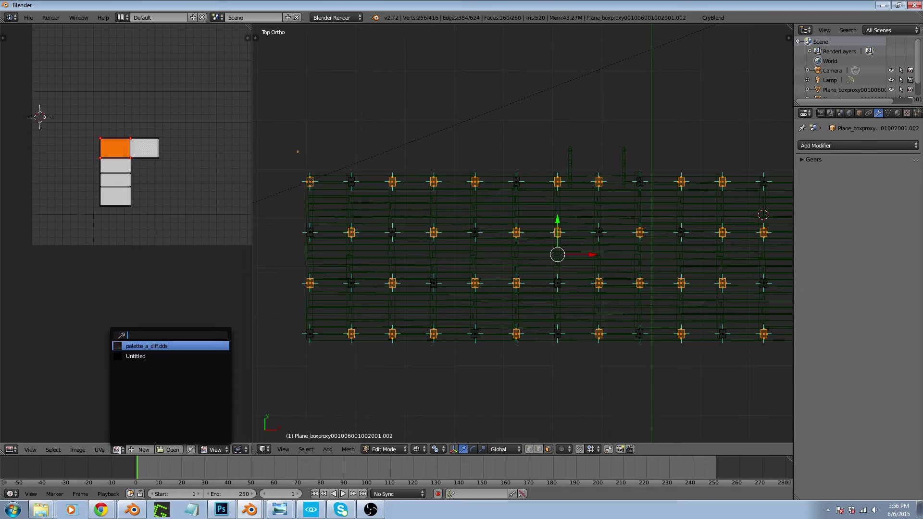
click(154, 356)
scroll(204, 233, down, 4)
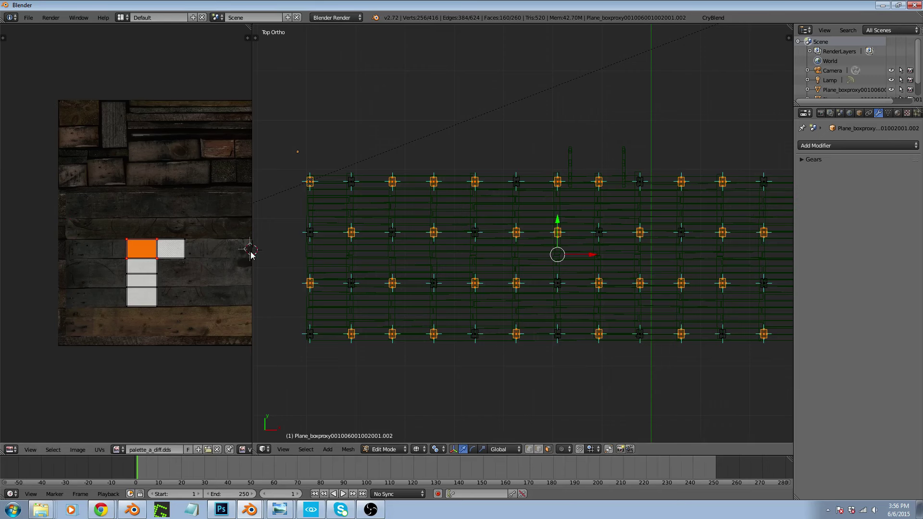
drag(251, 250, 403, 249)
scroll(200, 274, up, 4)
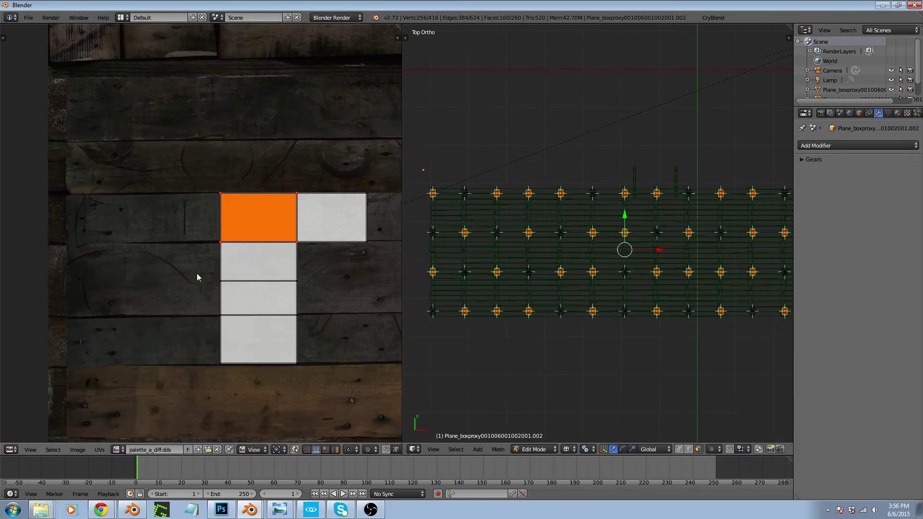
Switch to UV island selection and shift one post's island along X toward the planks' +X end
key(ctrl+Tab)
click(238, 313)
right_click(267, 267)
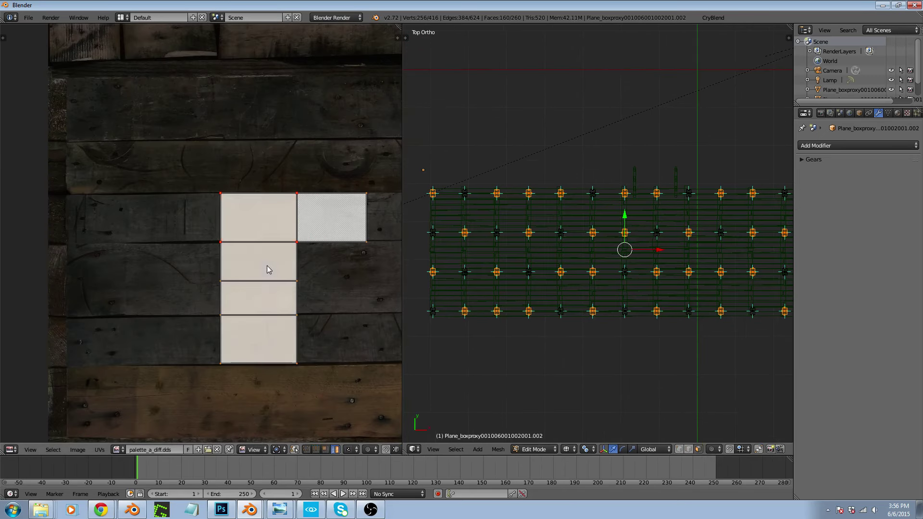
scroll(192, 261, down, 5)
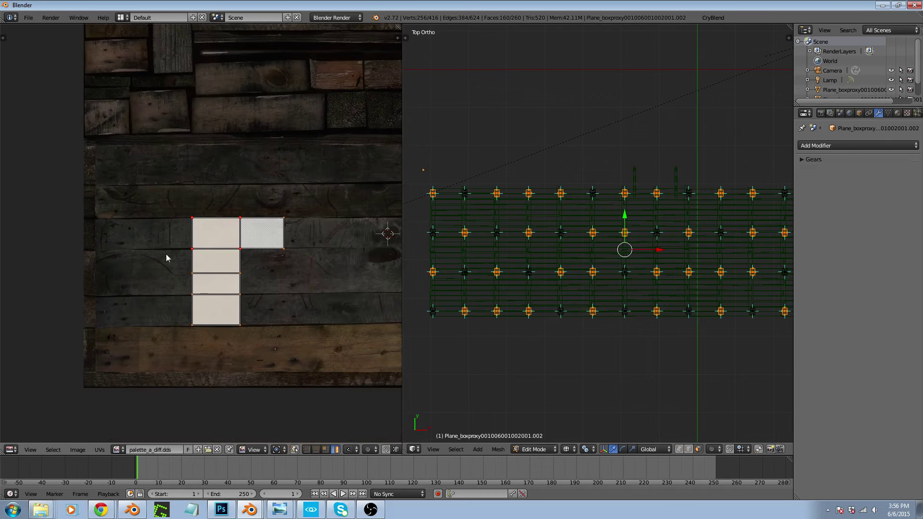
scroll(193, 247, up, 2)
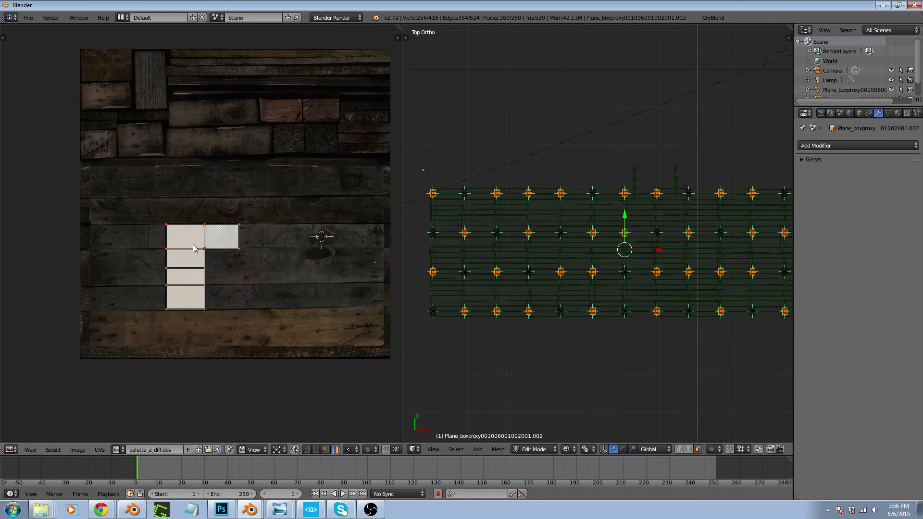
key(g)
key(x)
click(291, 251)
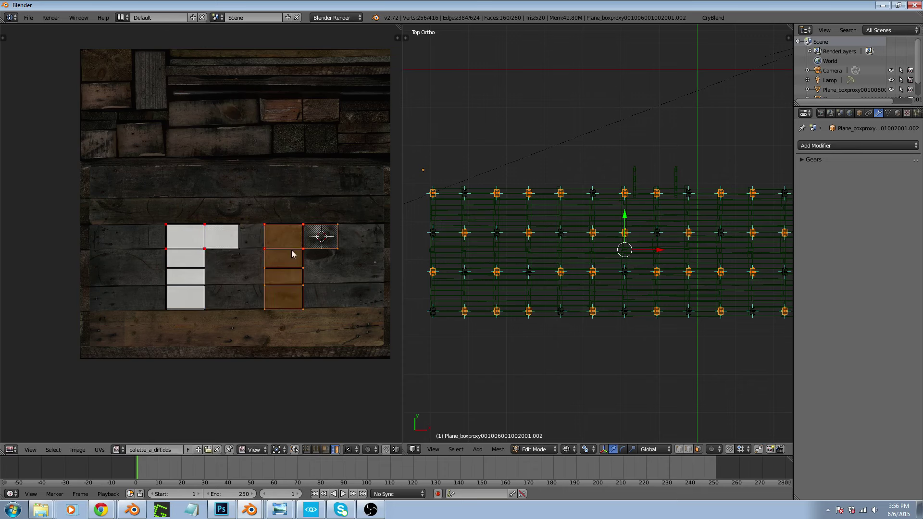
Shift two more post UV islands along X, one toward the planks' -X end and one toward the +X end
right_click(188, 253)
key(g)
key(x)
click(147, 253)
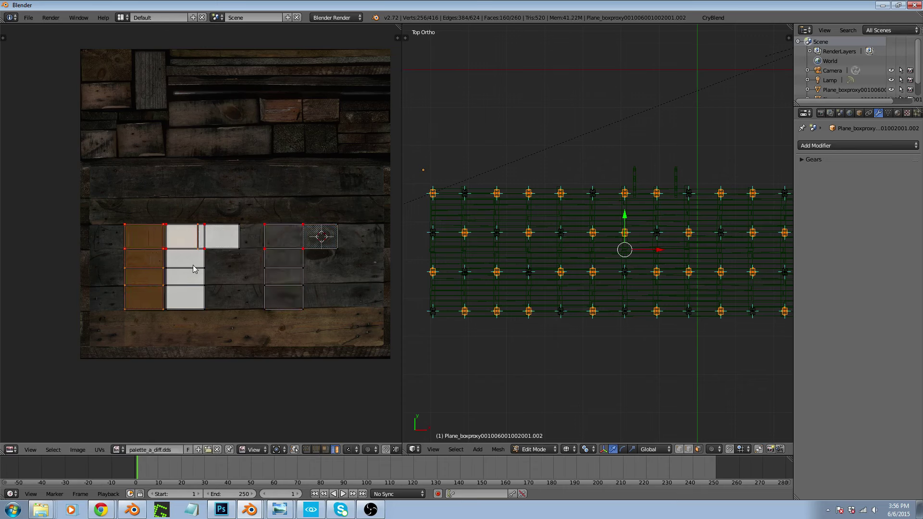
right_click(193, 264)
key(g)
key(x)
click(308, 264)
Spread two further post UV islands along X, placing one near the +X end and moving the other about 162 pixels toward -X
right_click(193, 273)
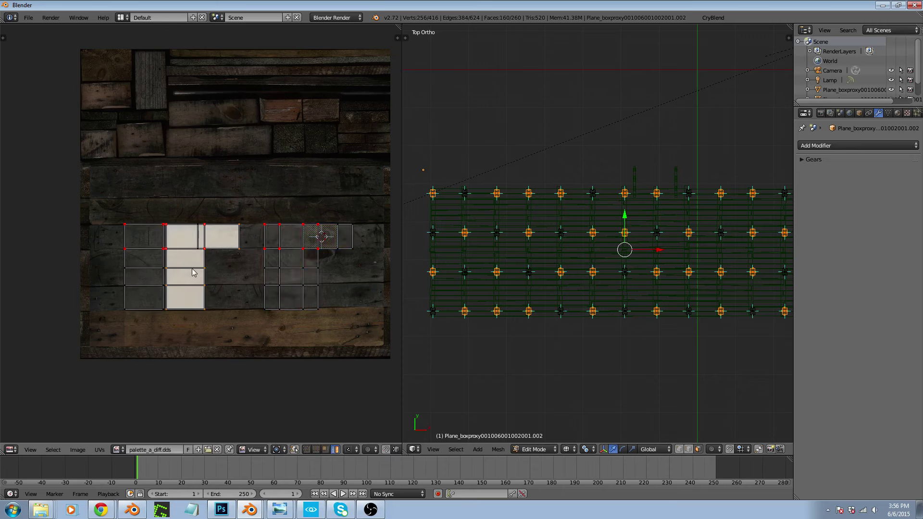
key(g)
key(x)
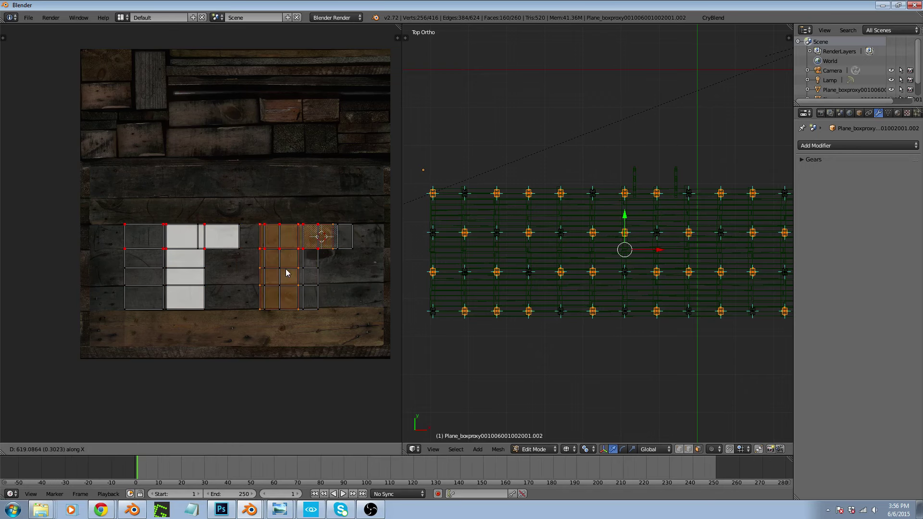
key(Escape)
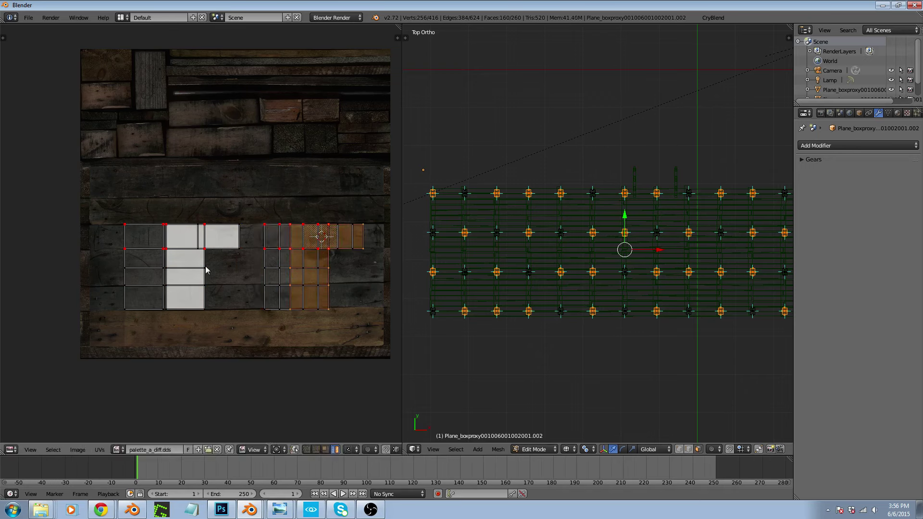
key(g)
key(x)
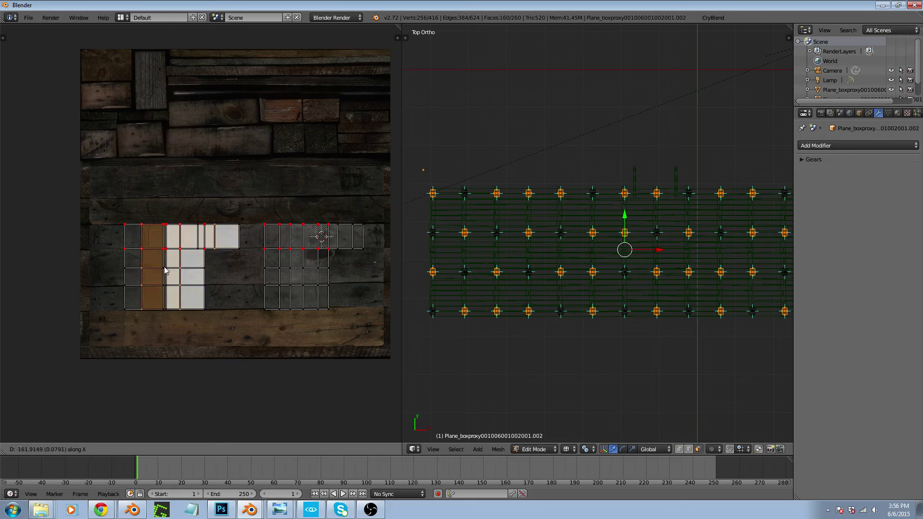
click(164, 271)
Mirror the last moved post UV island along X
key(ctrl+m)
key(x)
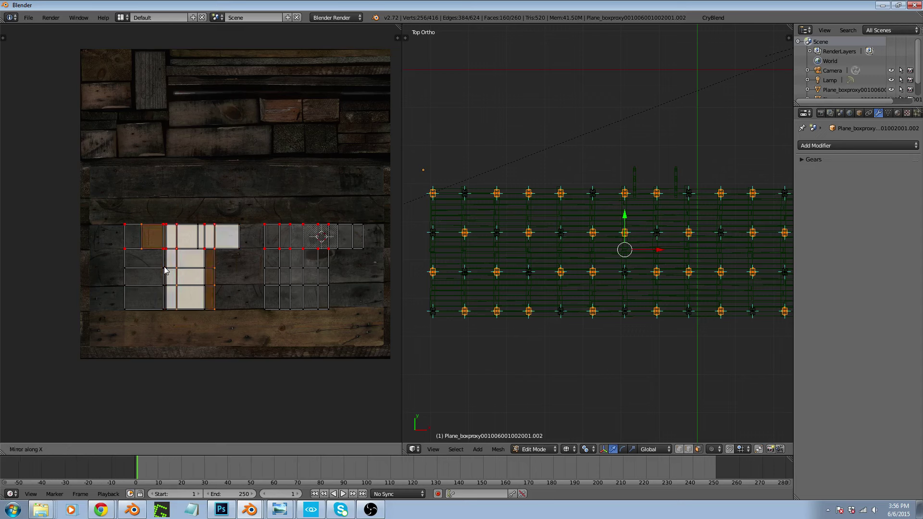
click(164, 268)
key(ctrl+z)
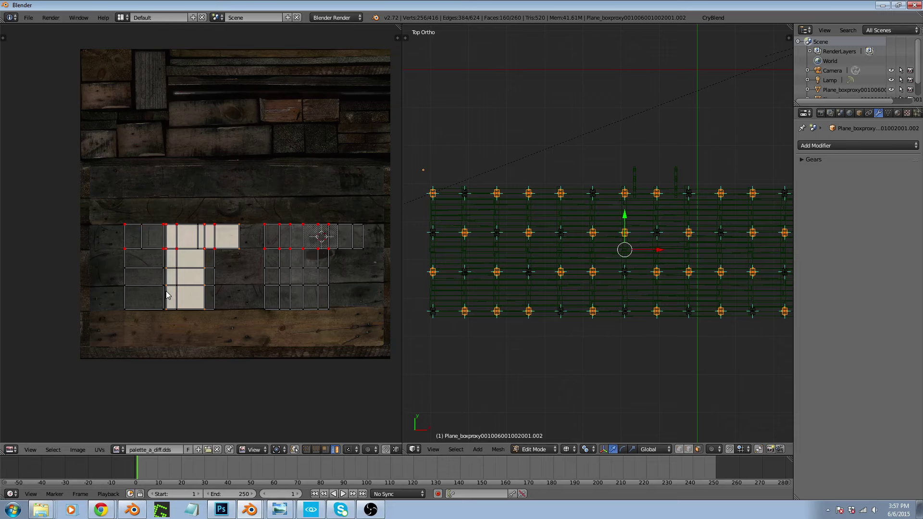
Offset two more of the stacked post UV islands along X into the +X half of the planks
key(g)
key(x)
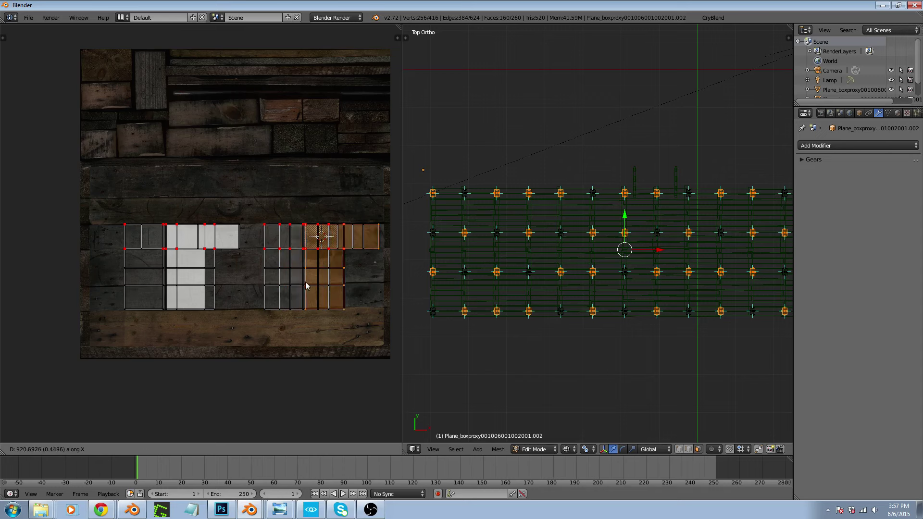
click(258, 276)
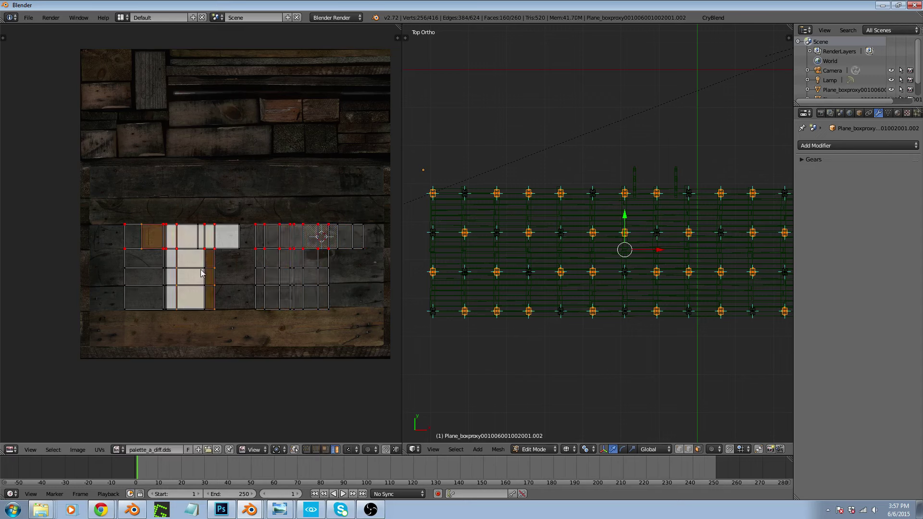
key(g)
key(x)
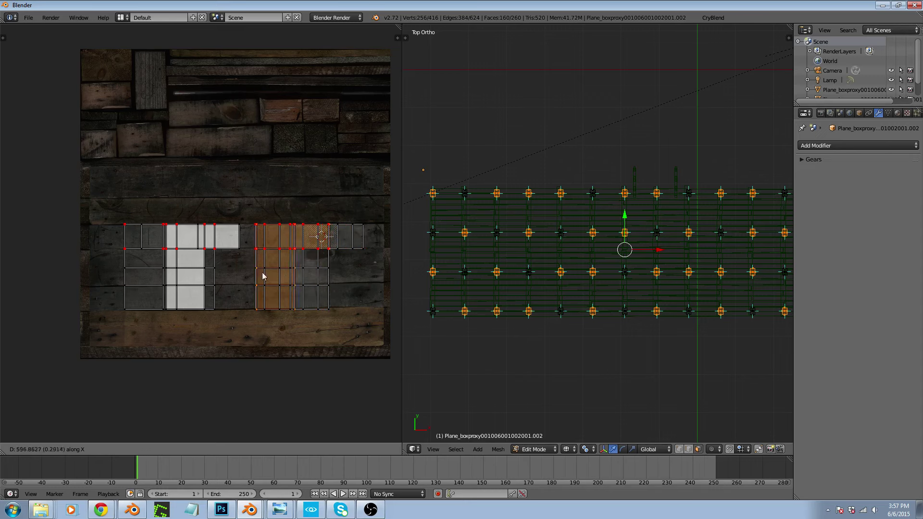
click(281, 277)
Return to Object Mode and examine the posts' wood texture around the platform in textured shading
key(Tab)
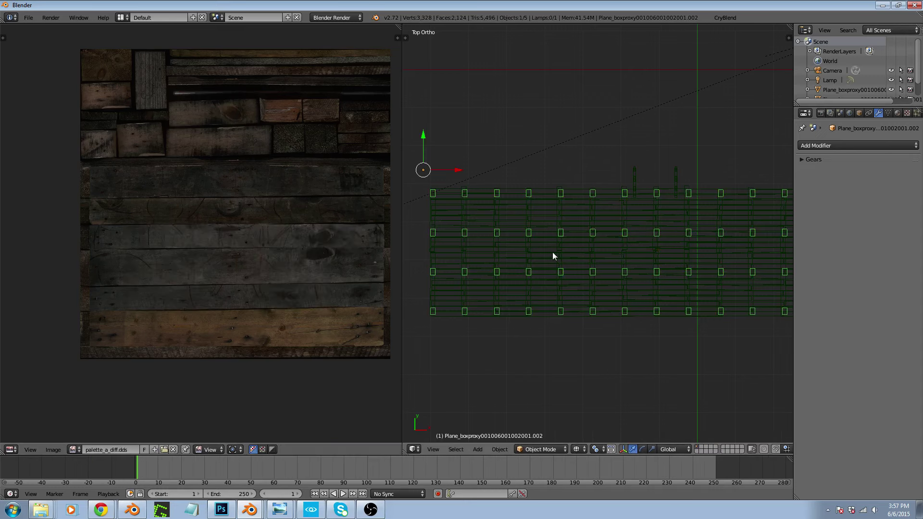
mouse_move(553, 252)
middle_down()
mouse_move(571, 261)
mouse_move(708, 192)
mouse_move(602, 259)
mouse_move(639, 250)
middle_up()
key(alt+z)
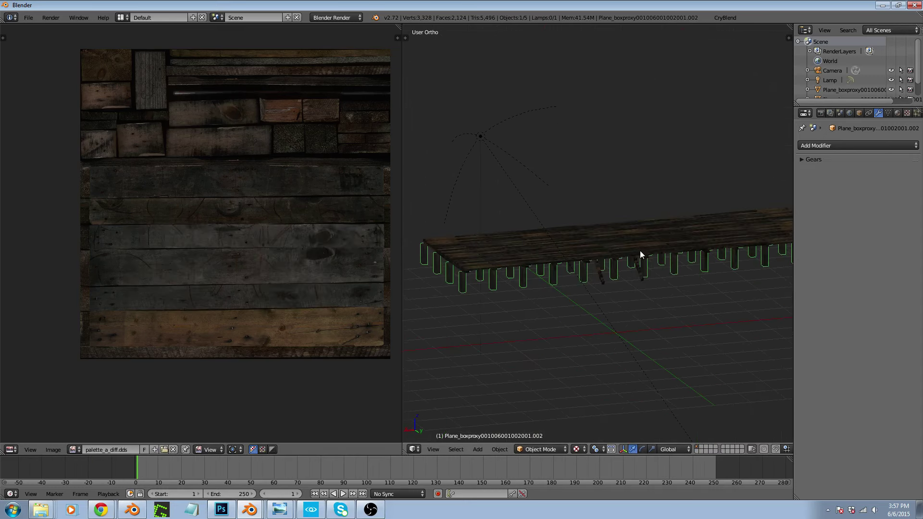
scroll(555, 284, up, 10)
scroll(498, 256, down, 6)
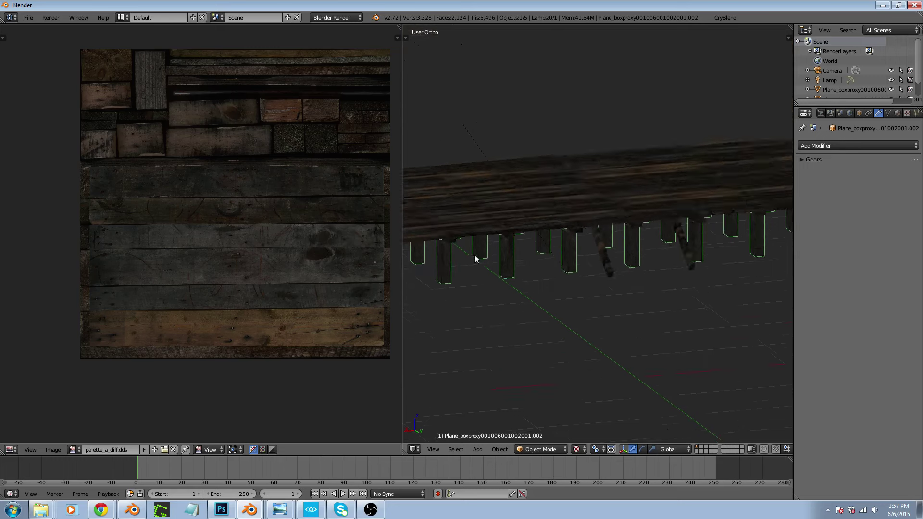
middle_drag(475, 255, 596, 243)
scroll(698, 236, up, 3)
scroll(698, 235, down, 3)
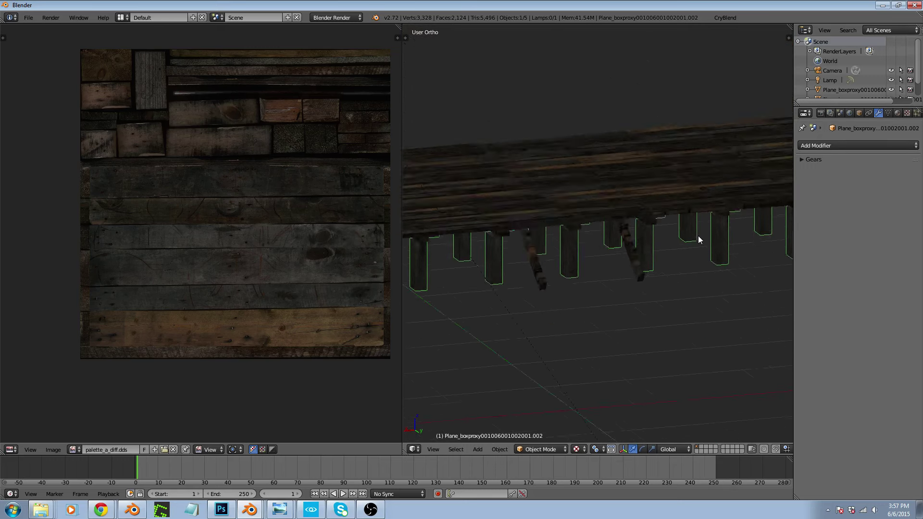
middle_drag(698, 236, 676, 318)
scroll(664, 308, up, 3)
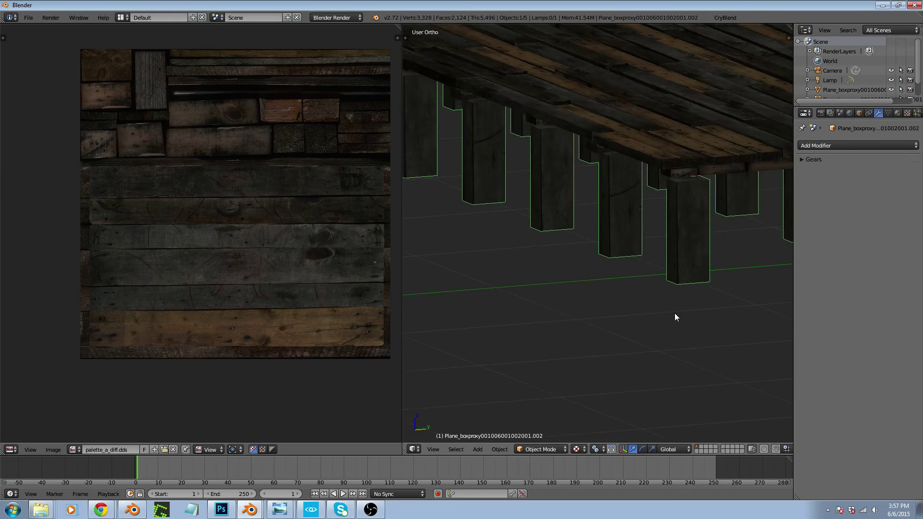
scroll(674, 313, down, 4)
middle_drag(629, 284, 604, 240)
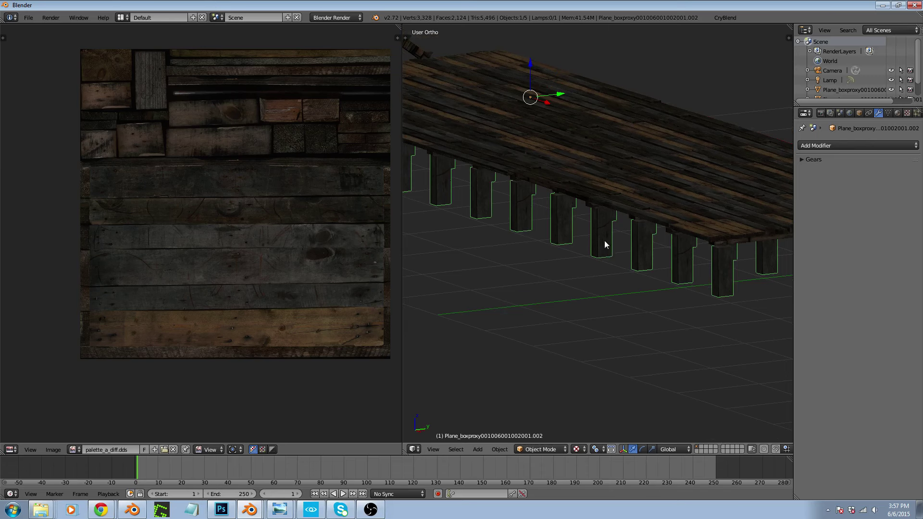
Select two alternate posts of the outer row in Edit Mode and shift their UV islands about 0.38 along X
key(Tab)
right_click(601, 230)
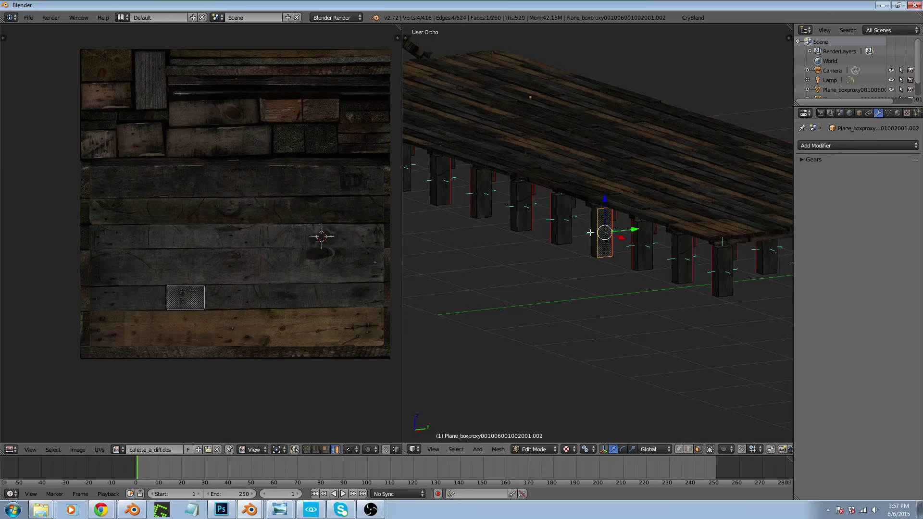
shift+right_click(521, 207)
key(ctrl+l)
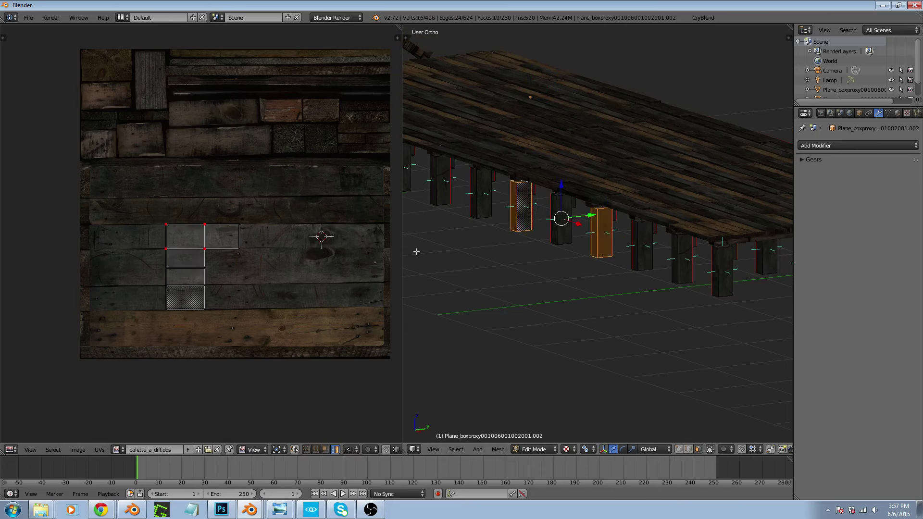
key(a)
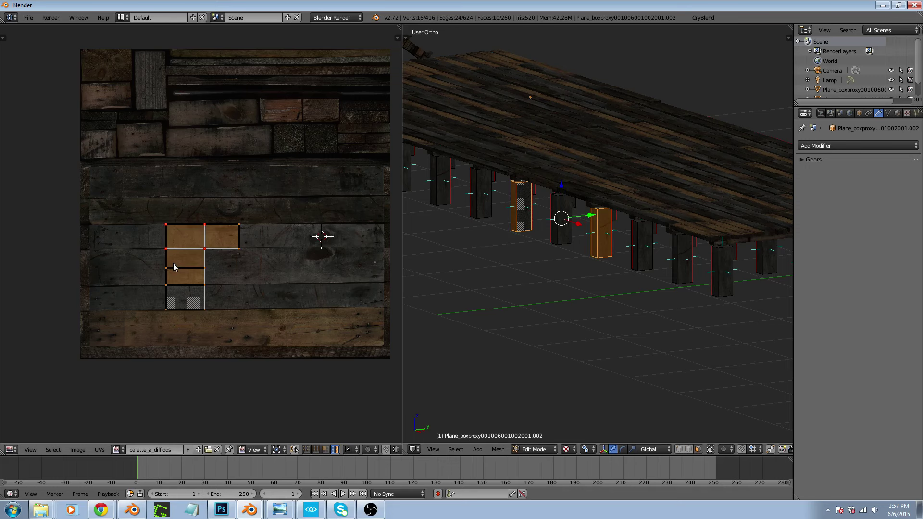
key(g)
key(x)
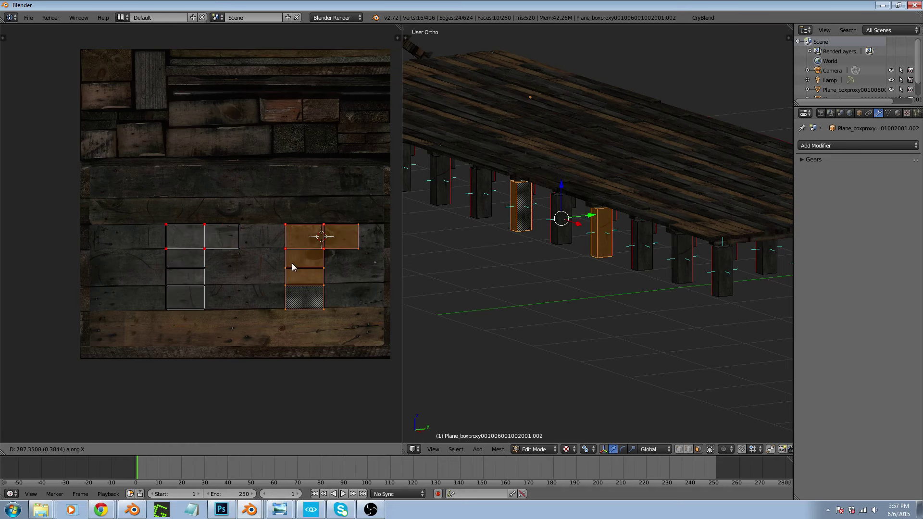
click(292, 267)
Select the whole post two places along the outer row from the shifted pair and rotate it 90 degrees about Z
scroll(721, 264, up, 4)
scroll(722, 264, down, 6)
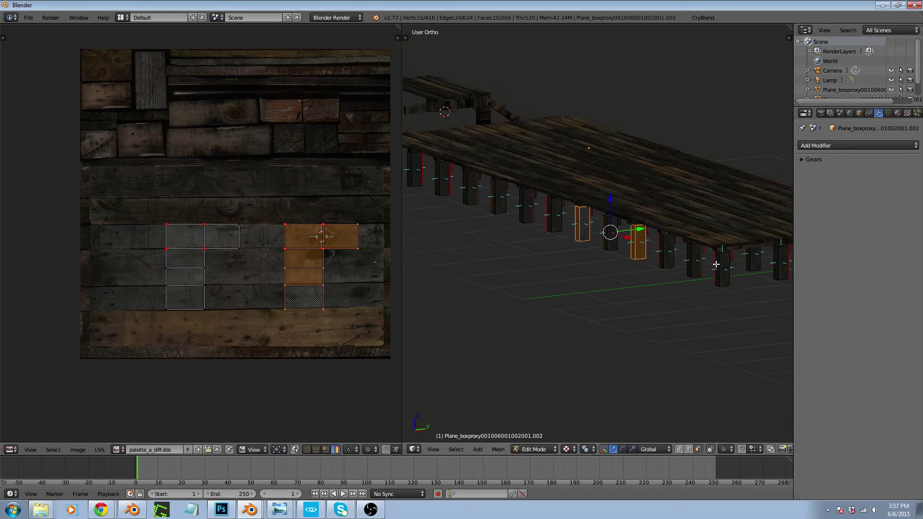
shift+middle_drag(509, 226, 546, 245)
scroll(542, 240, up, 4)
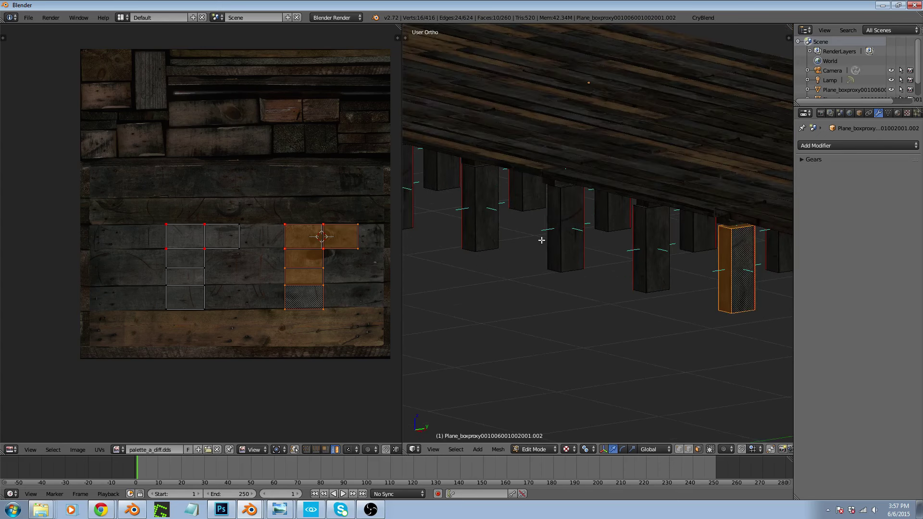
right_click(566, 223)
key(ctrl+l)
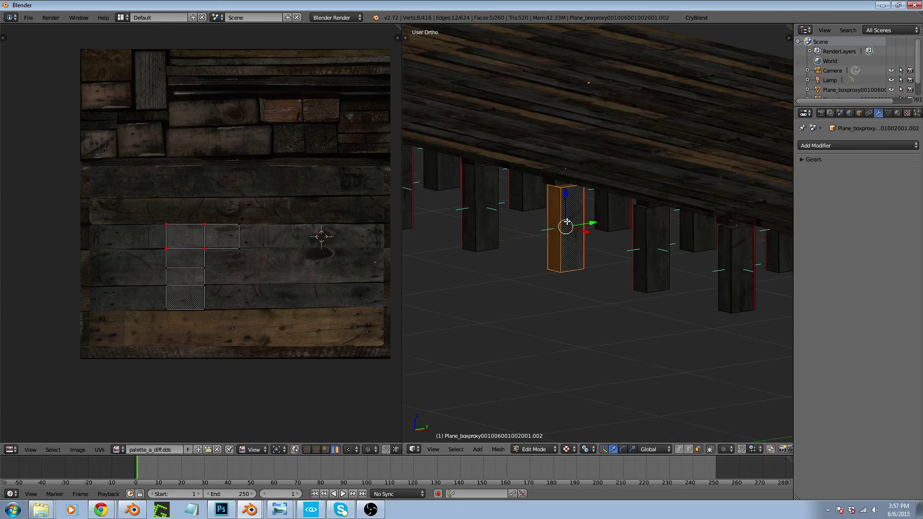
text(rz90)
key(Return)
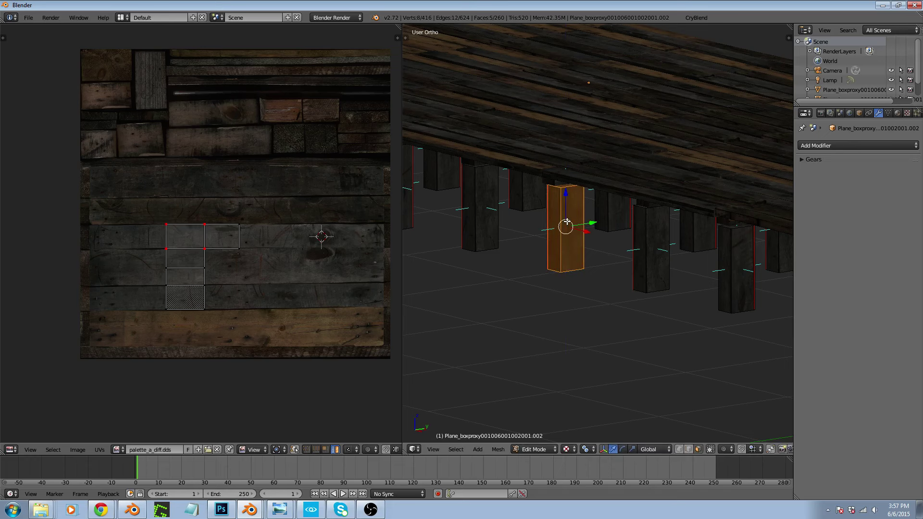
Select the whole outer-row post two places along from the rotated one and shift its UV island slightly toward -X
shift+middle_drag(560, 219, 688, 258)
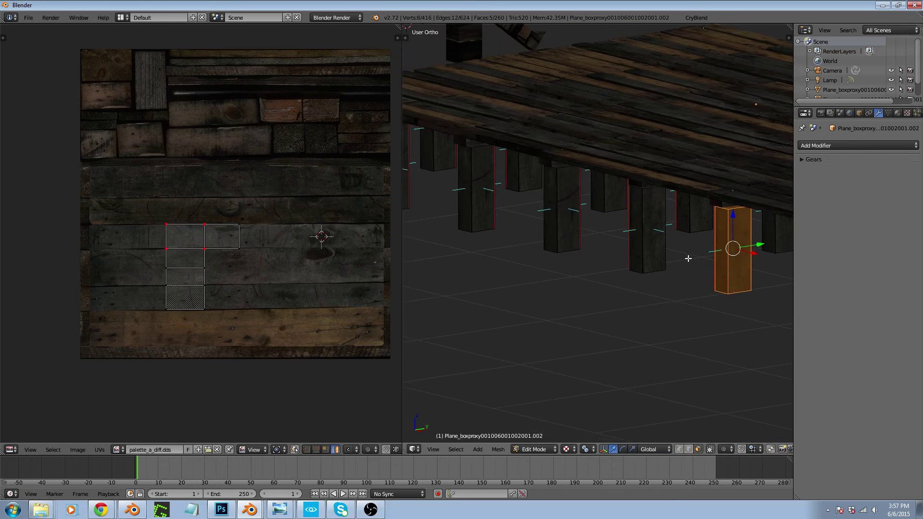
right_click(581, 213)
key(ctrl+l)
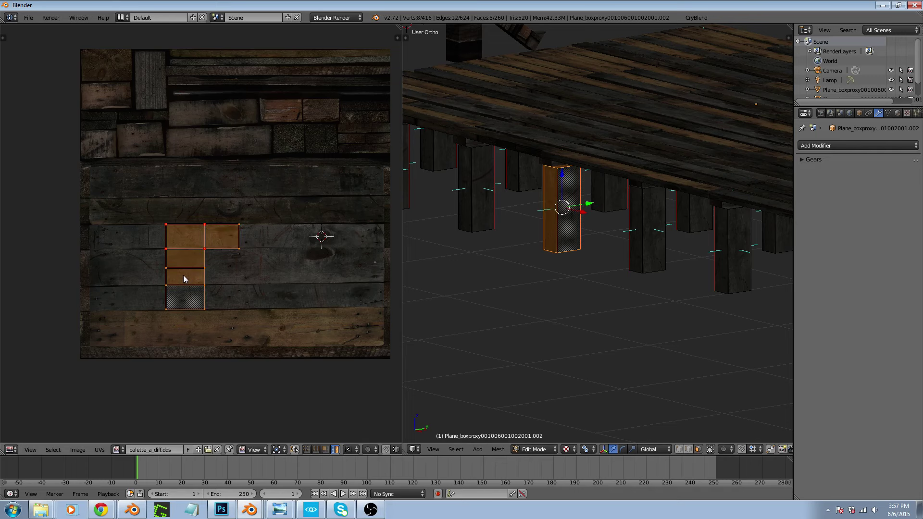
key(g)
click(151, 276)
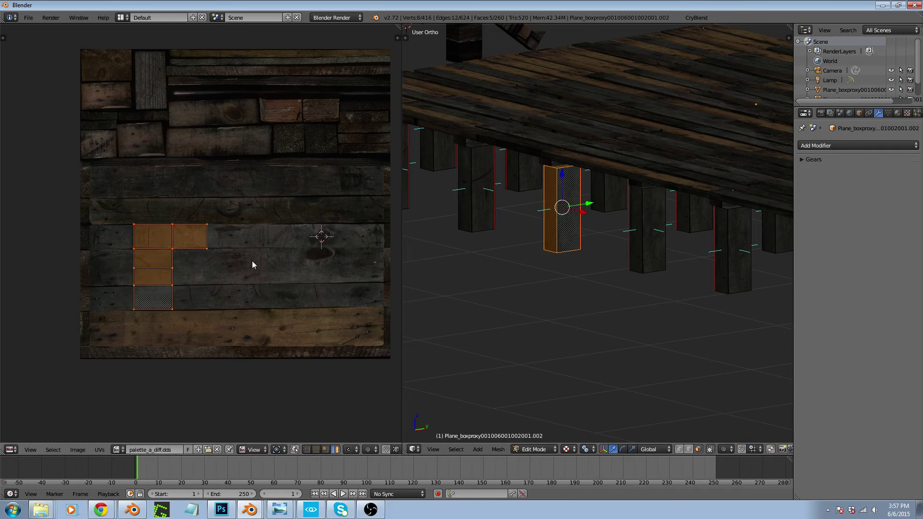
Select the next post along the outer row and move its entire UV island along X into the +X half of the planks
shift+middle_drag(515, 191, 610, 193)
right_click(588, 189)
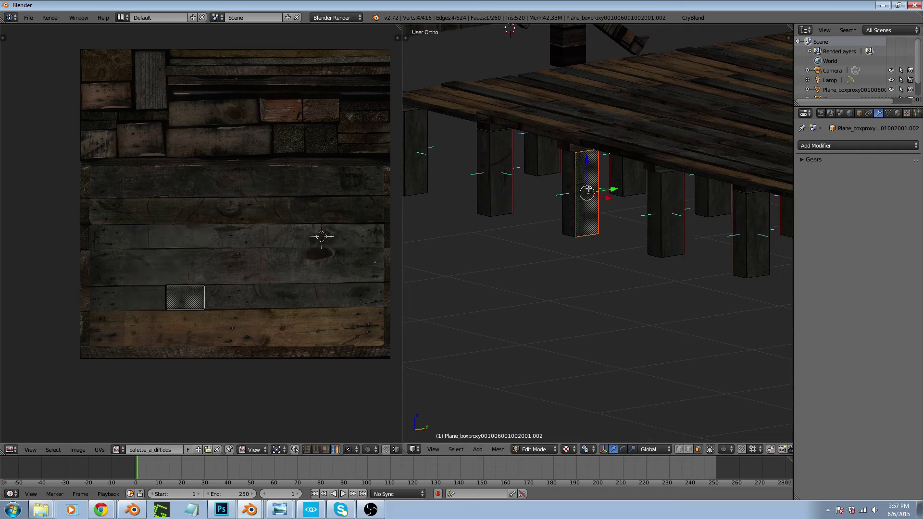
key(ctrl+l)
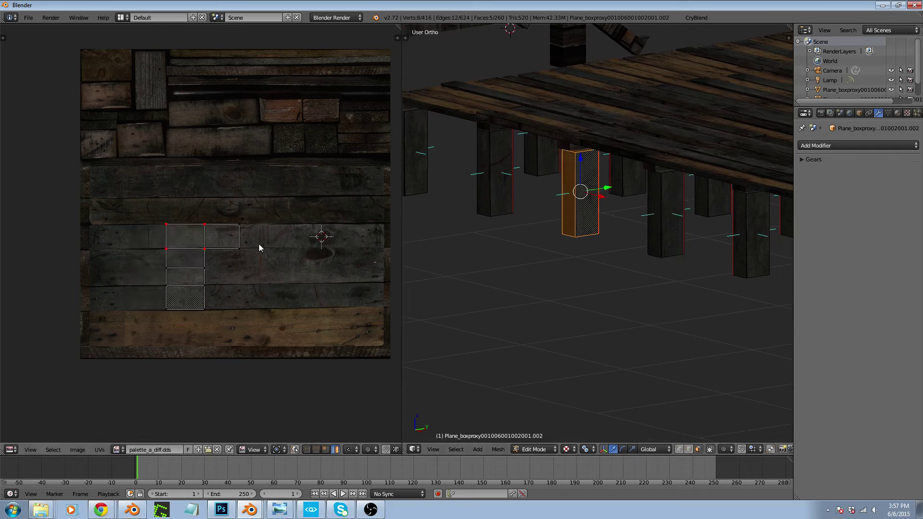
key(a)
key(g)
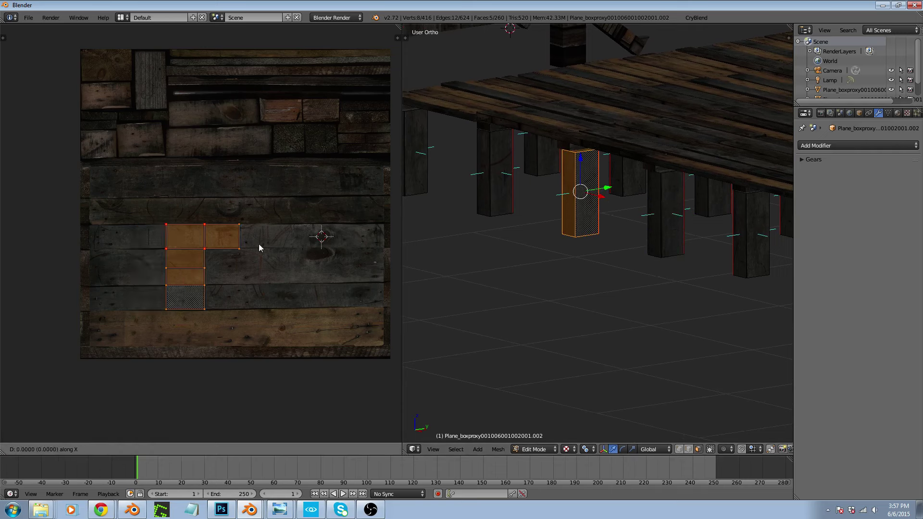
click(348, 243)
Return to Object Mode and examine the wood texture variation on the posts around the platform
key(Tab)
scroll(462, 171, down, 10)
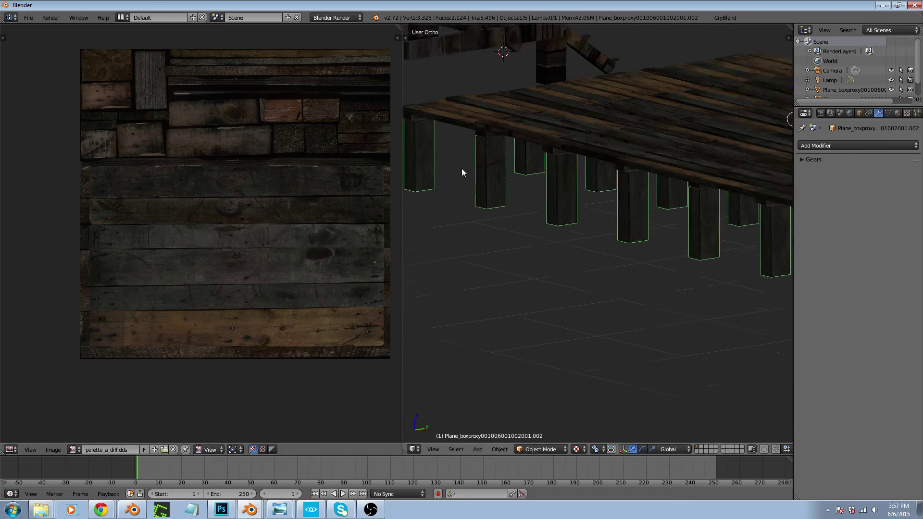
scroll(615, 204, up, 6)
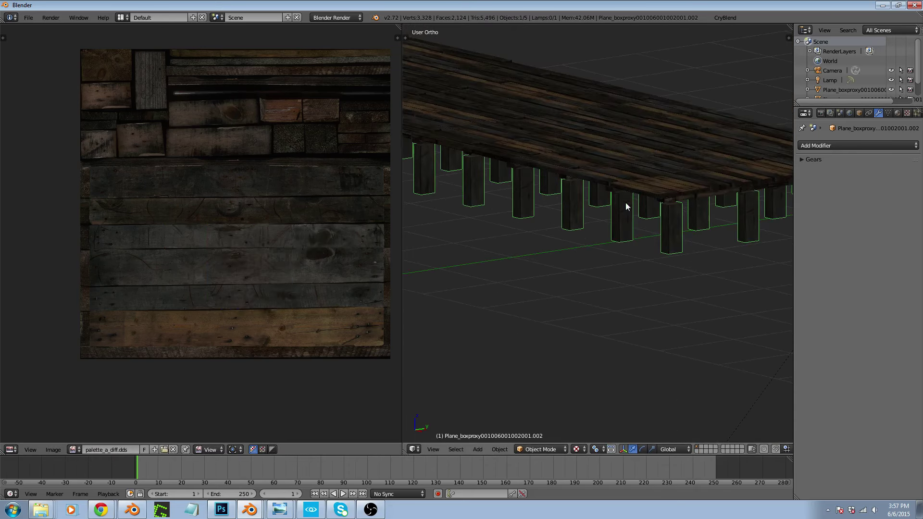
scroll(625, 203, down, 4)
middle_drag(682, 187, 635, 207)
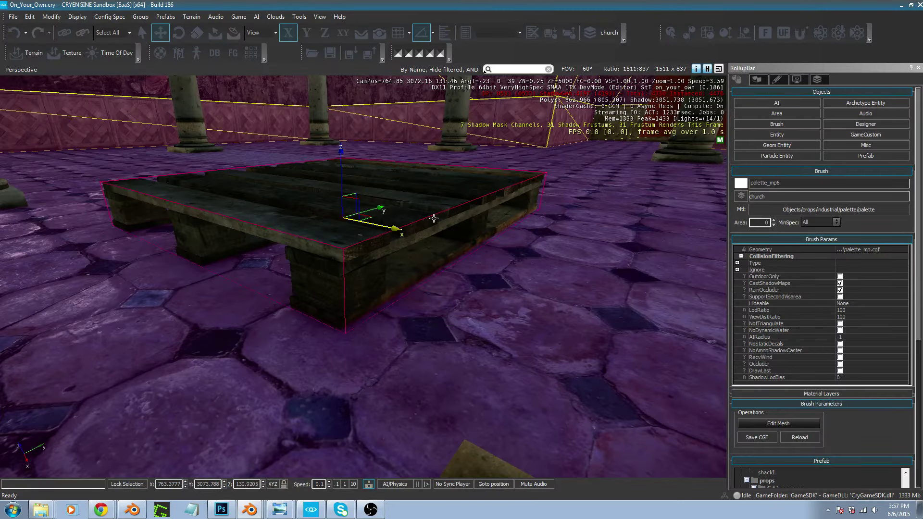
Examine the palette and the wooden platform in the CRYENGINE Sandbox level from several angles
key(s)
key(d)
right_drag(433, 219, 476, 212)
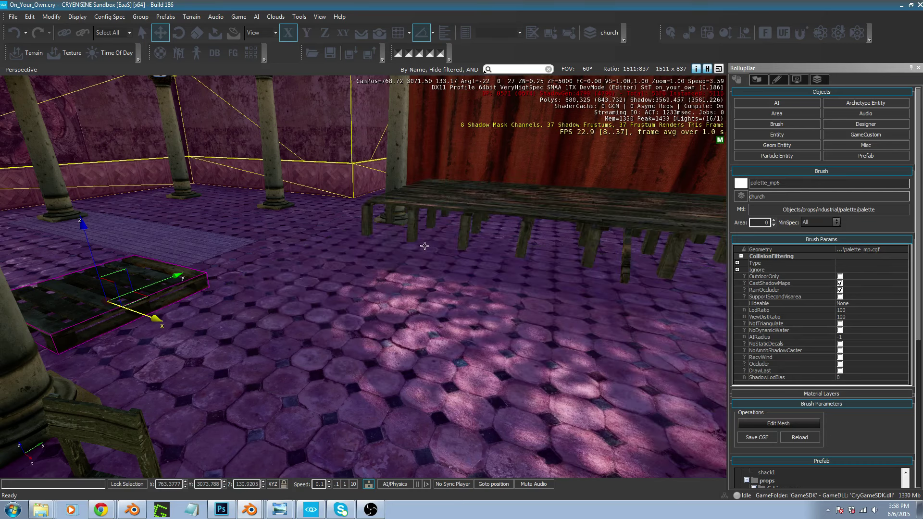
key(a)
right_drag(425, 246, 644, 269)
key(a)
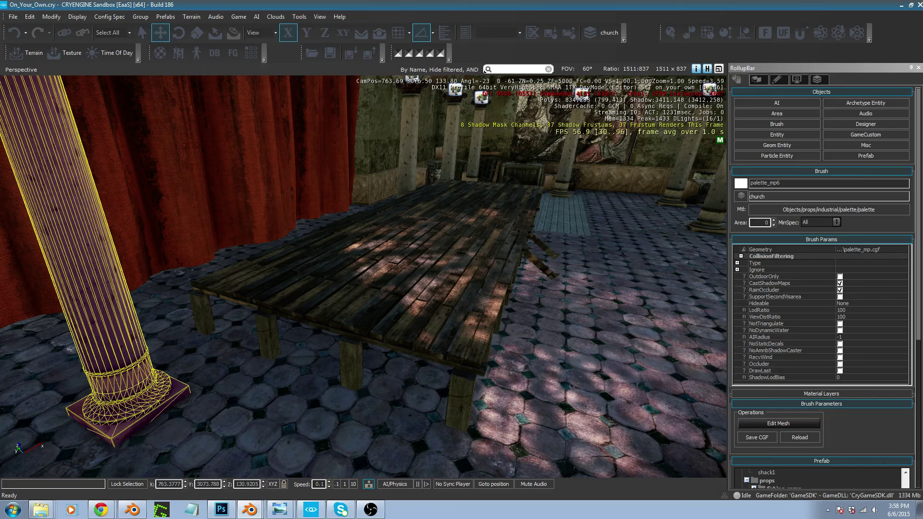
Switch to Blender, add a vertex group to the posts mesh, return to Object Mode and show the posts' material settings
drag(0, 17, 375, 1)
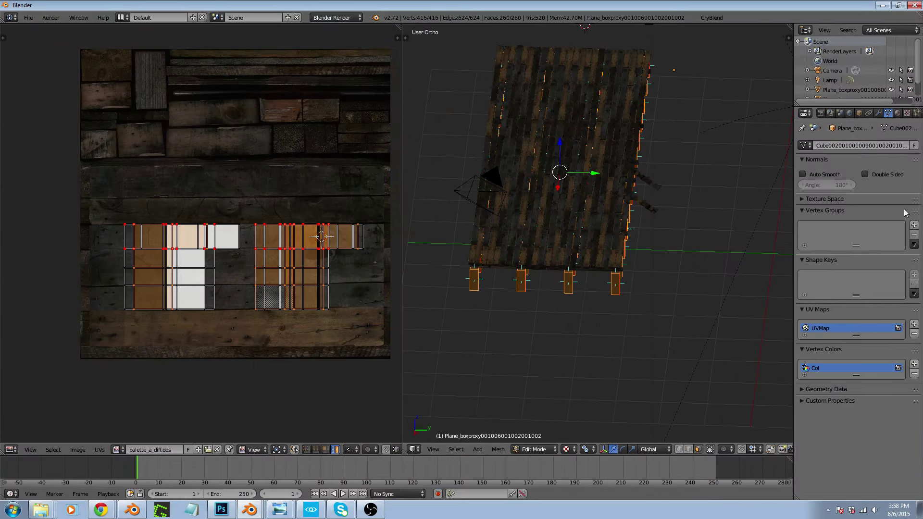
click(914, 225)
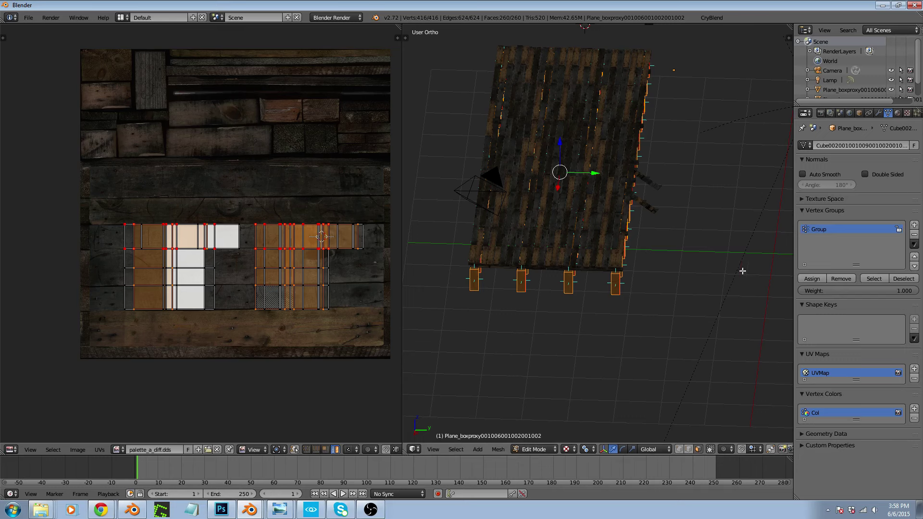
middle_drag(742, 270, 624, 267)
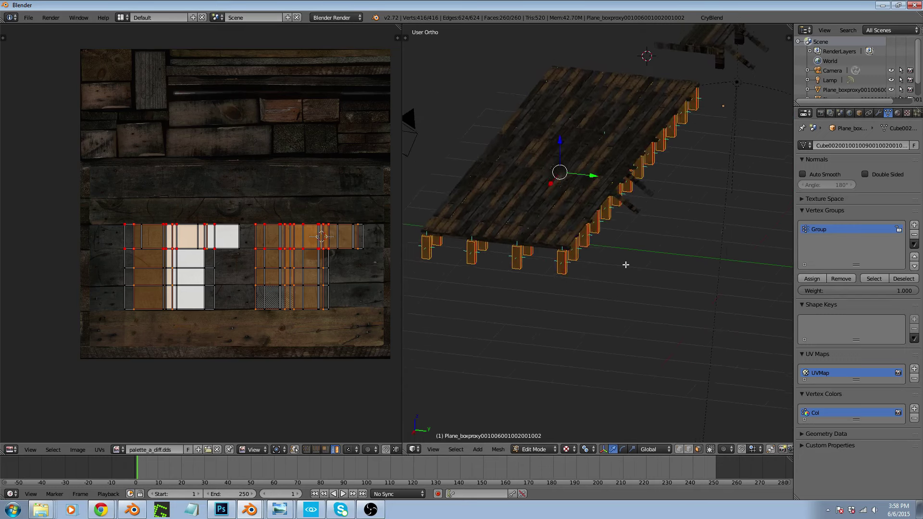
key(Tab)
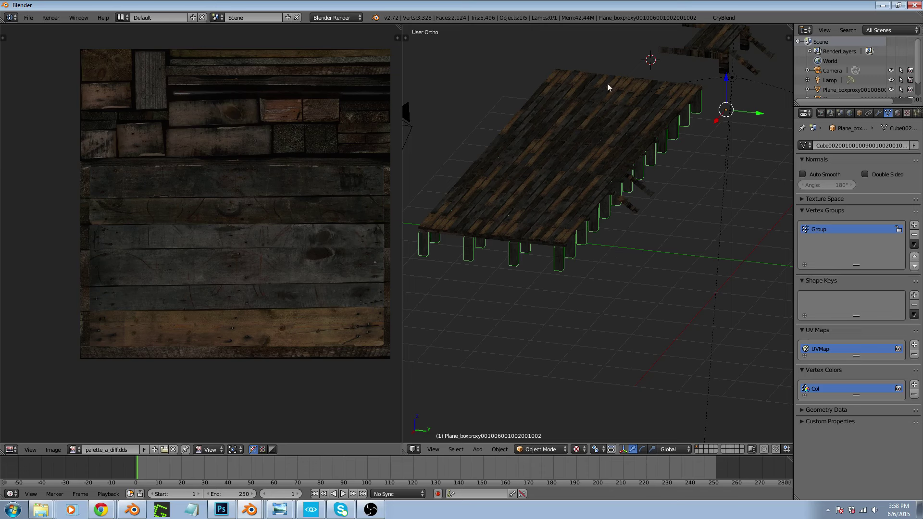
click(898, 113)
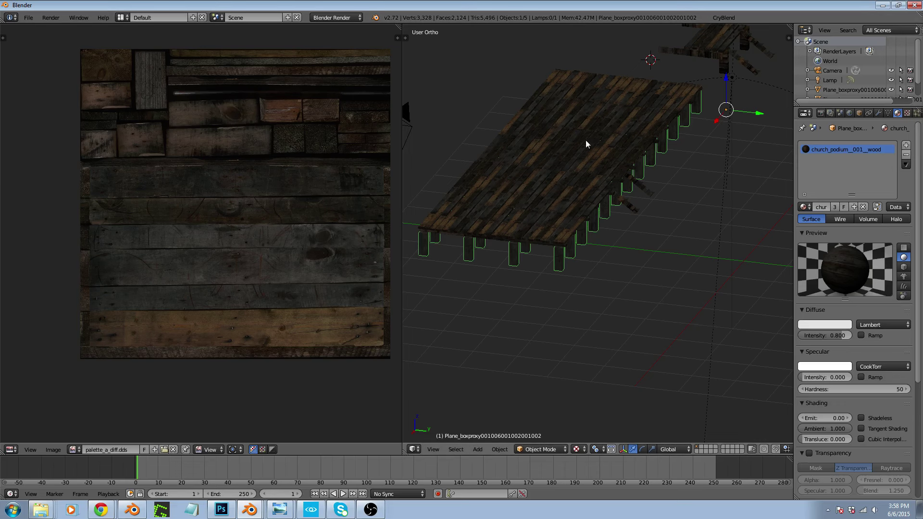
Switch to CRYENGINE Sandbox and examine the platform's deck, posts and stair stringers along its long side
drag(557, 8, 0, 13)
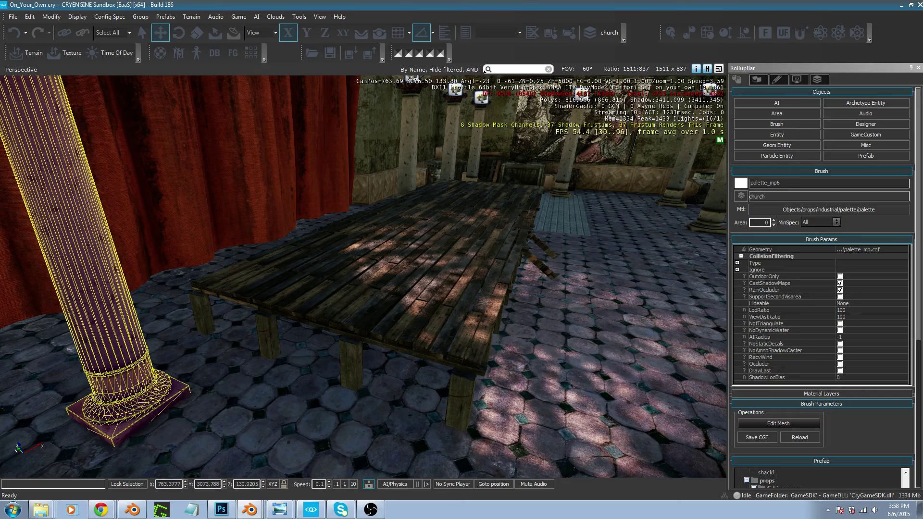
key(ctrl+z)
key(w)
key(d)
right_drag(387, 303, 360, 283)
key(a)
key(a)
key(d)
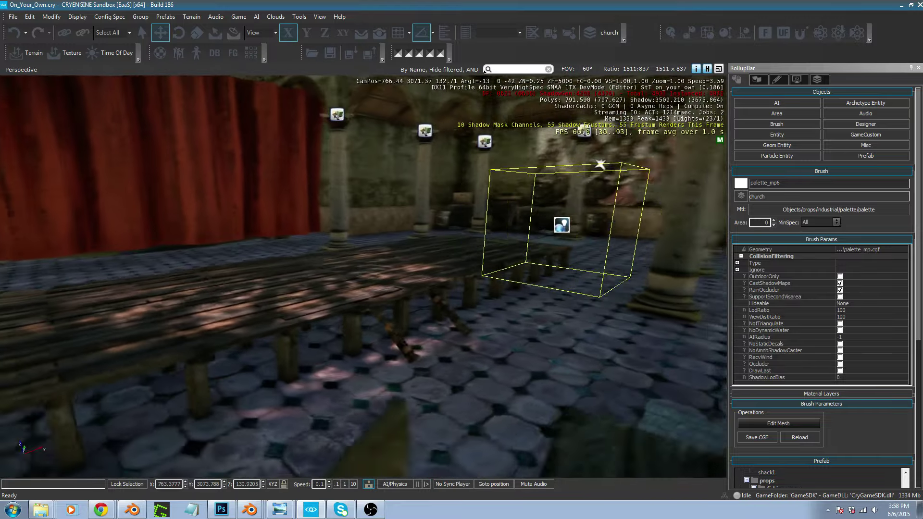
right_drag(399, 183, 360, 181)
Switch to Blender, select the platform and inspect its stair stringers from the right side in a maximized 3D view
click(250, 510)
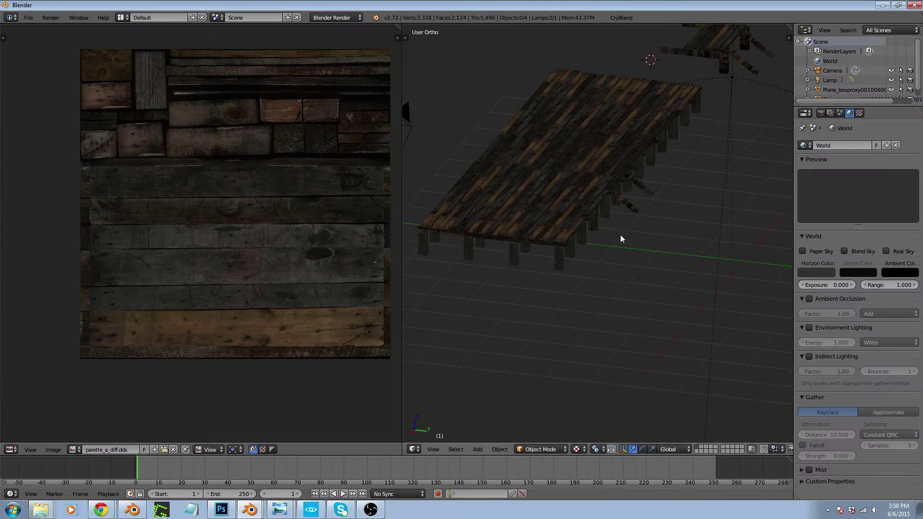
scroll(620, 234, up, 5)
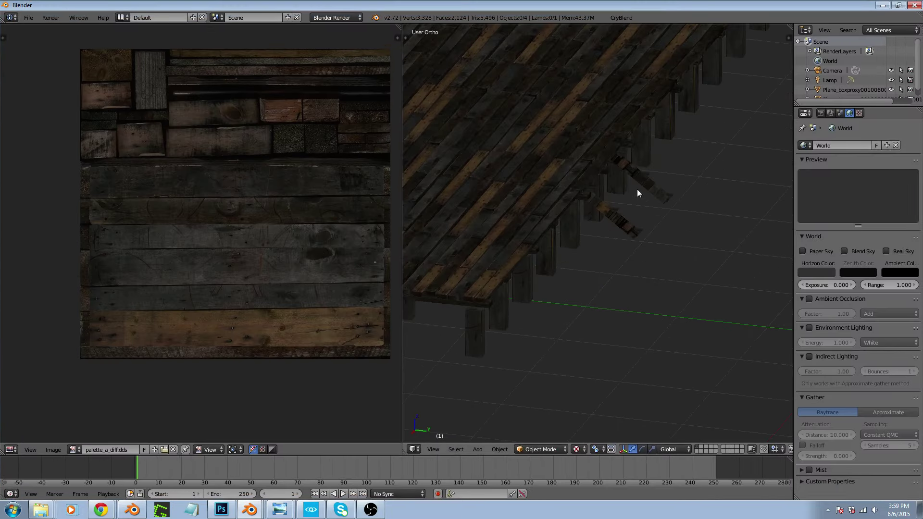
scroll(638, 193, up, 4)
right_click(601, 246)
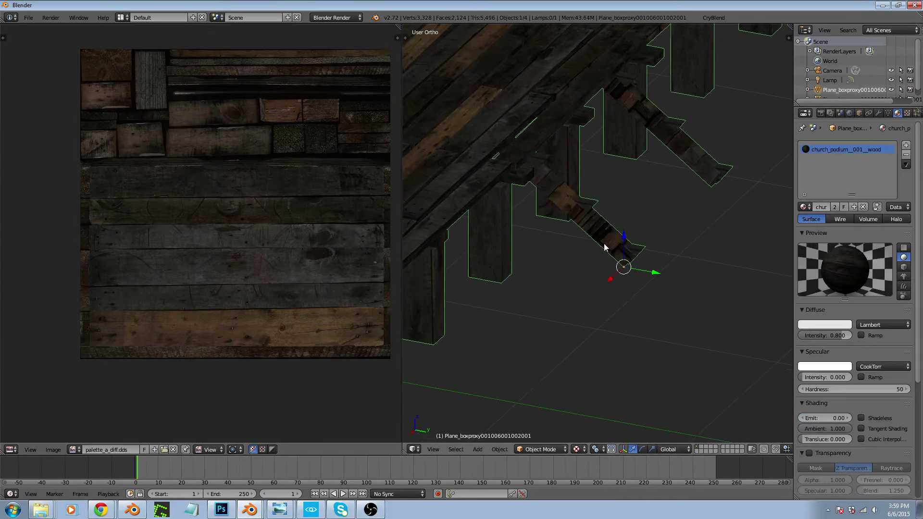
key(KP_1)
key(KP_3)
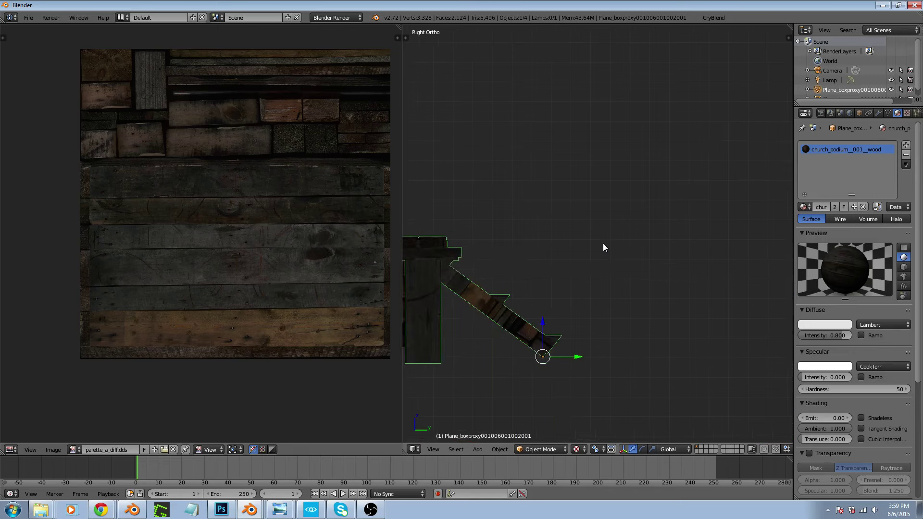
key(ctrl+Up)
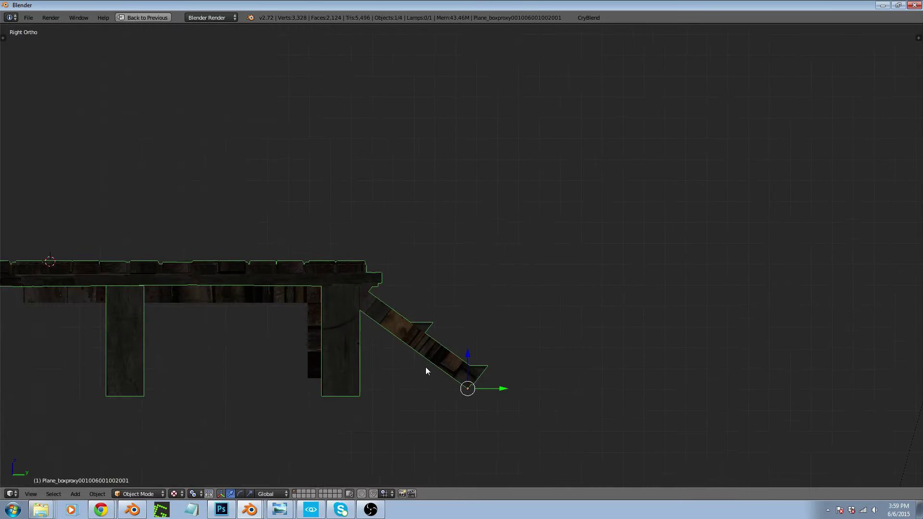
Select the separate small platform with stair stringers behind the main one and move it to layer 2
scroll(426, 370, up, 5)
right_click(441, 288)
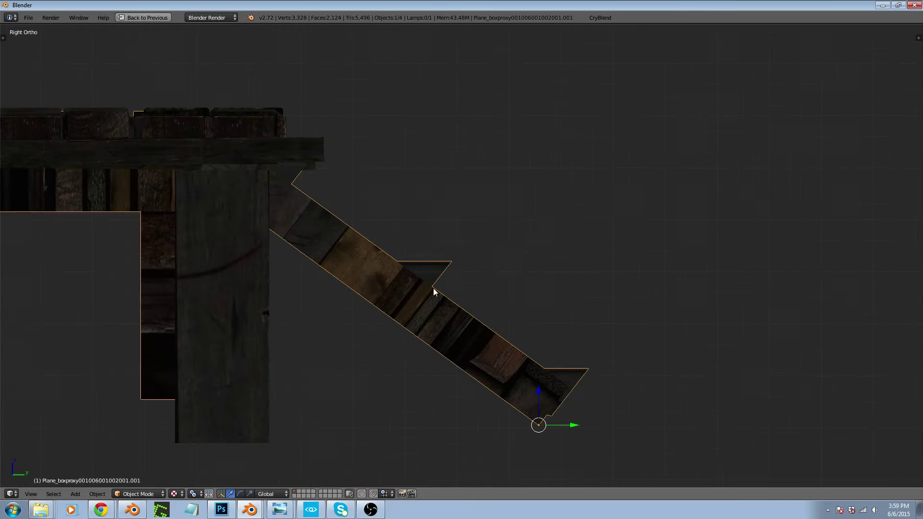
scroll(433, 288, down, 1)
middle_drag(434, 288, 374, 298)
scroll(413, 307, down, 5)
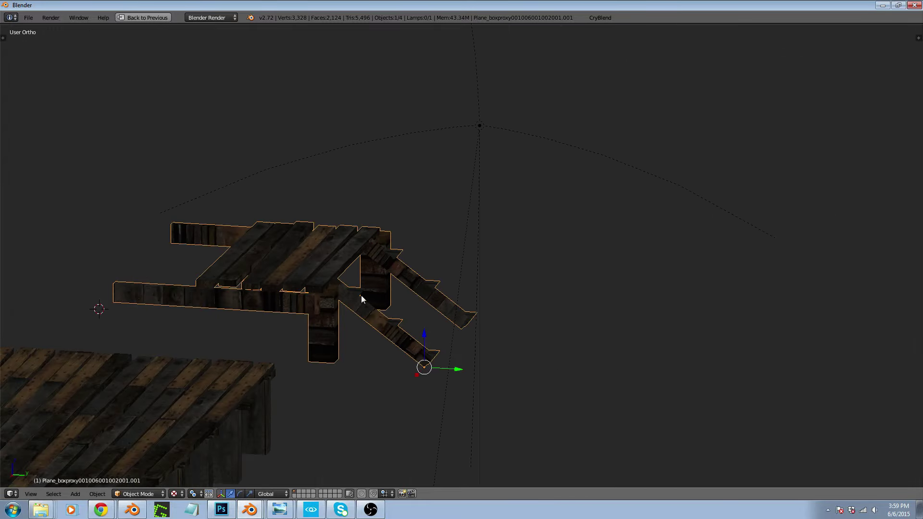
key(m)
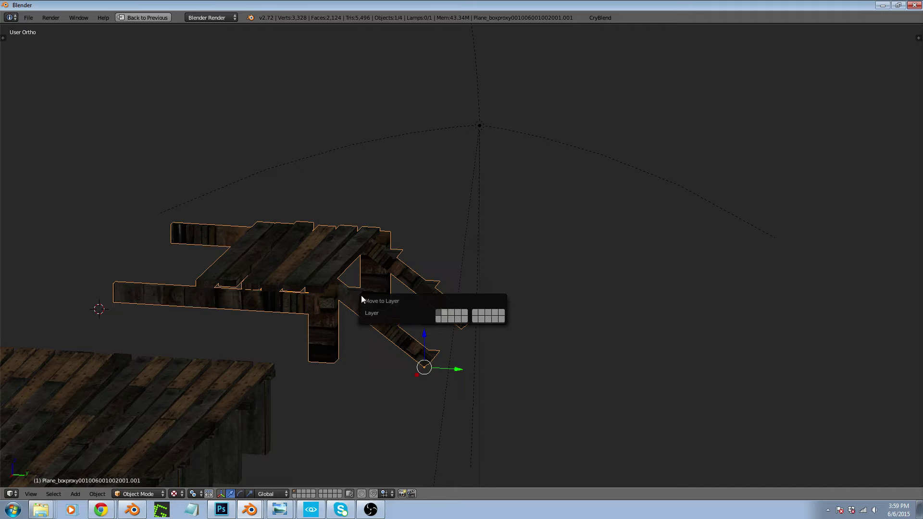
key(2)
Select both complete stair stringers of the main platform in Edit Mode
scroll(461, 232, down, 5)
right_click(293, 379)
key(KP_1)
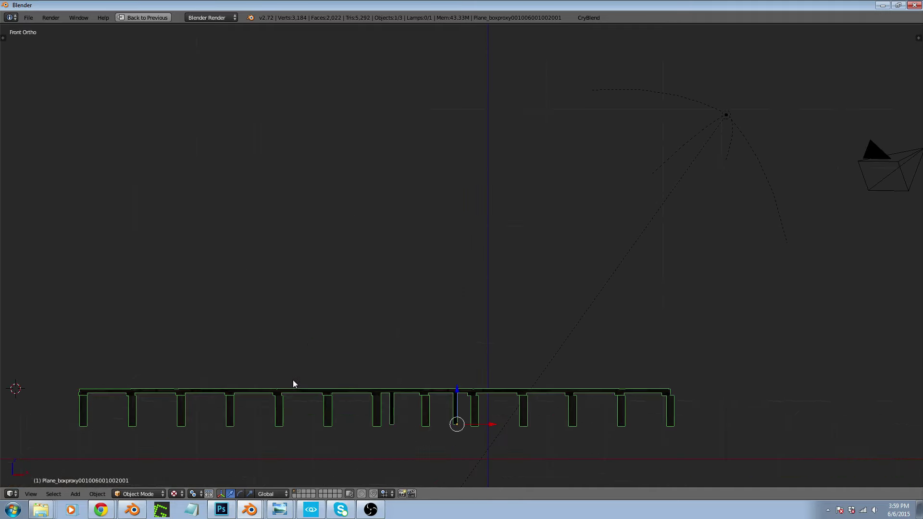
key(KP_3)
scroll(314, 427, up, 5)
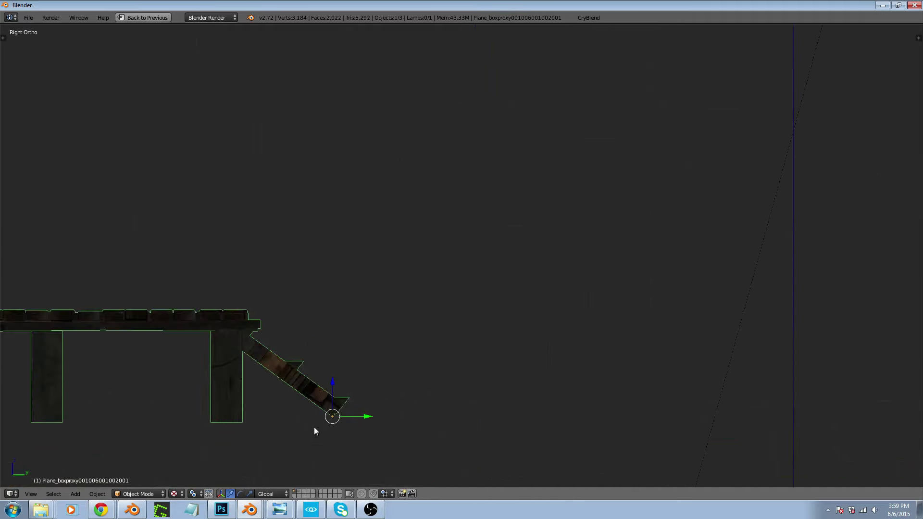
key(Tab)
right_click(282, 367)
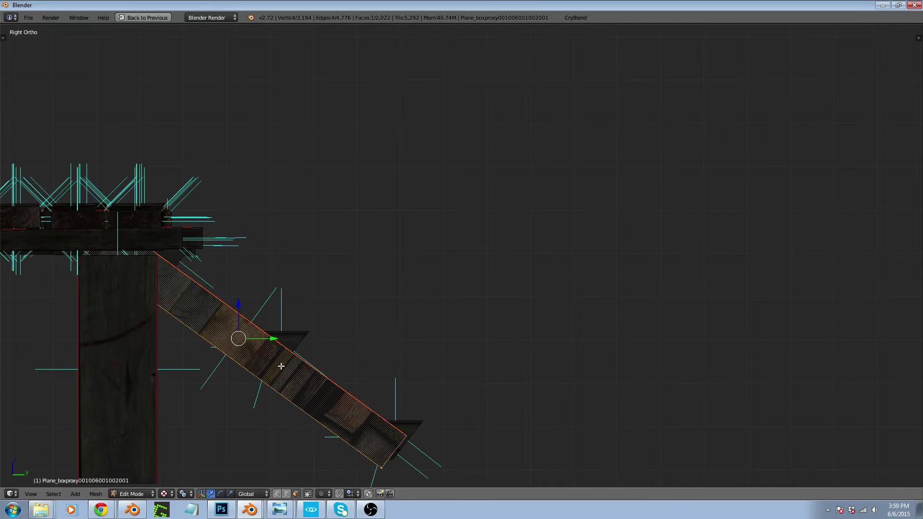
key(l)
middle_drag(325, 361, 301, 377)
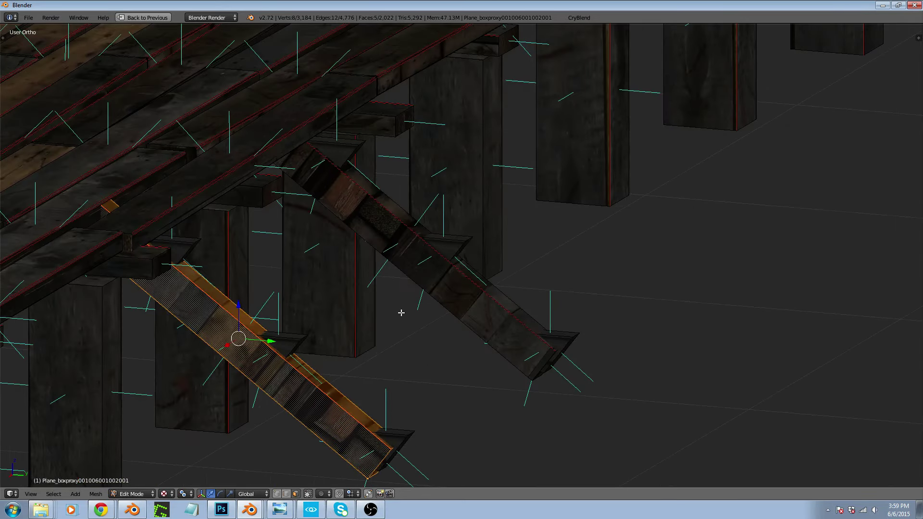
shift+right_click(419, 283)
key(l)
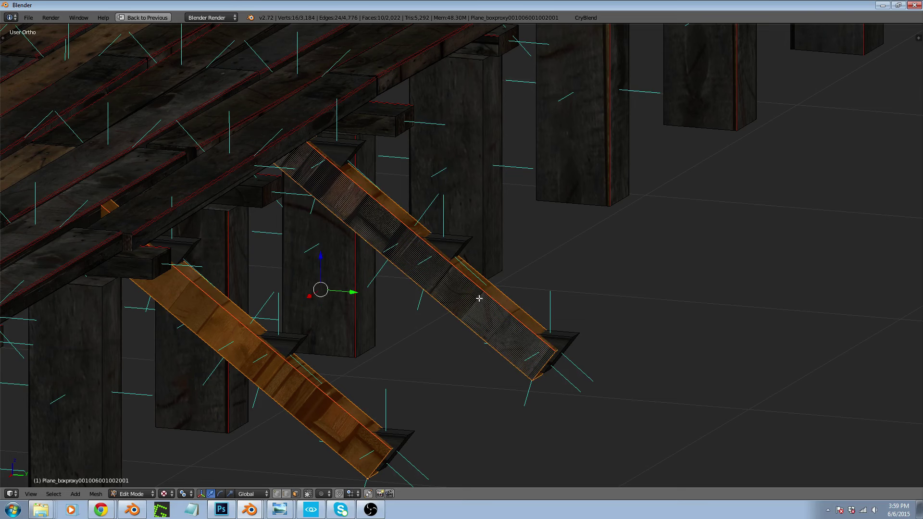
Restore the split layout and rotate the lower stringer UV island beside the texture by 90 degrees
key(ctrl+Up)
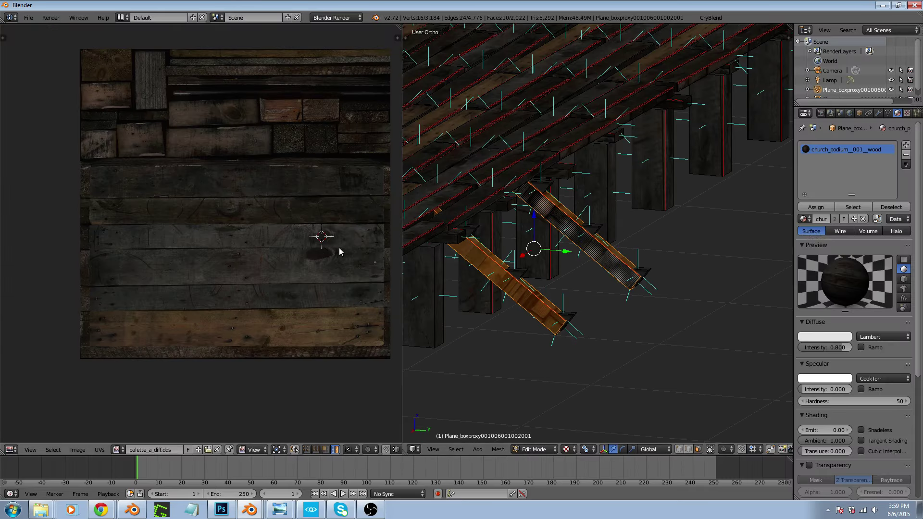
scroll(258, 258, down, 5)
scroll(332, 254, up, 2)
scroll(332, 253, up, 2)
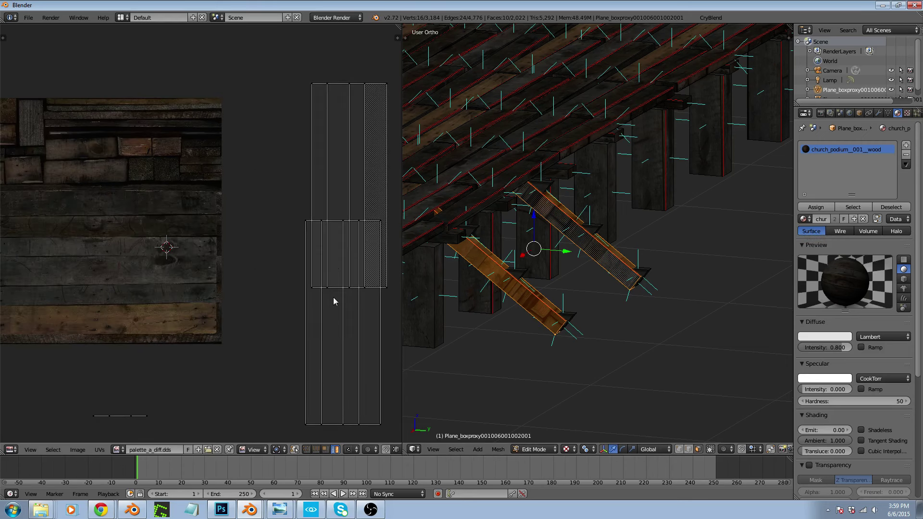
right_click(355, 347)
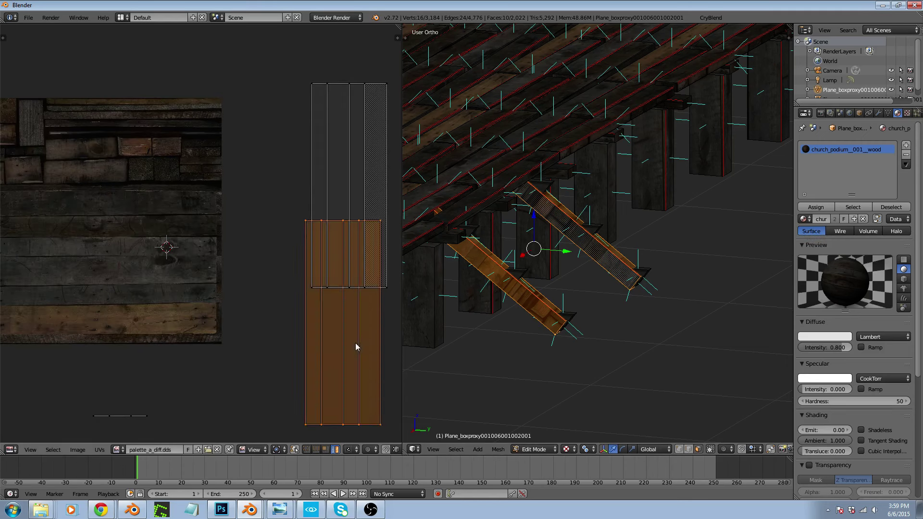
text(r90)
key(Return)
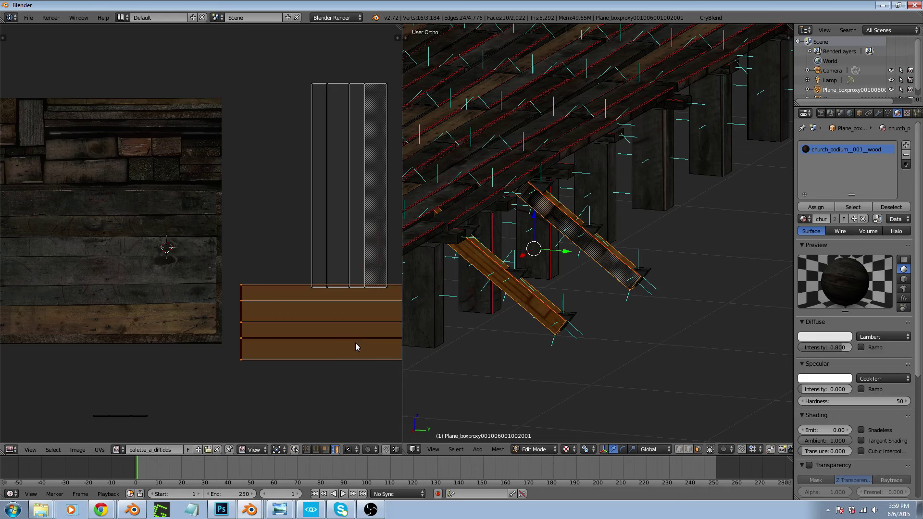
Move the rotated stringer UV island onto the grey horizontal planks in the lower half of the texture
key(h)
key(ctrl+shift+z)
key(g)
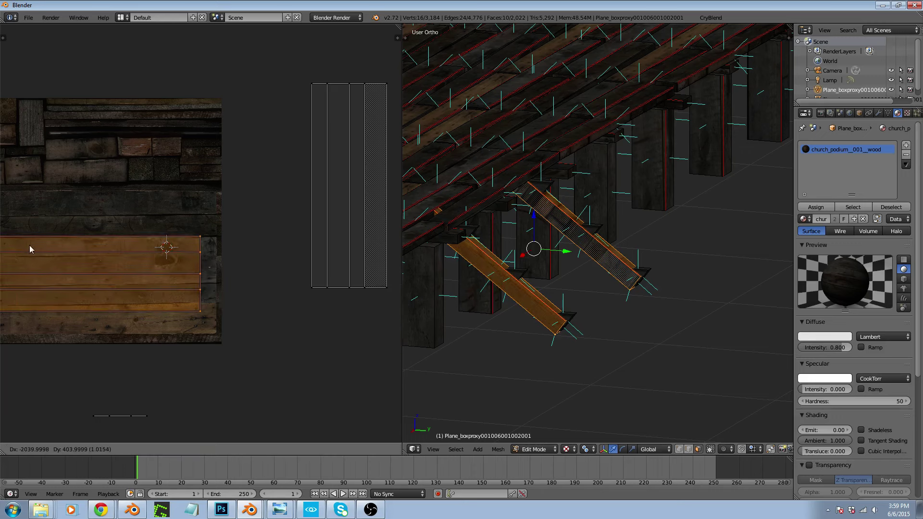
click(30, 247)
scroll(598, 282, up, 6)
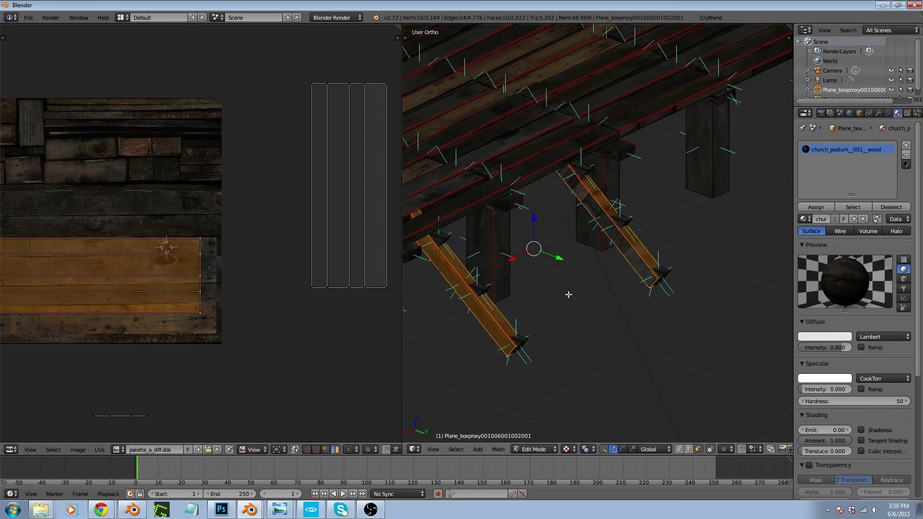
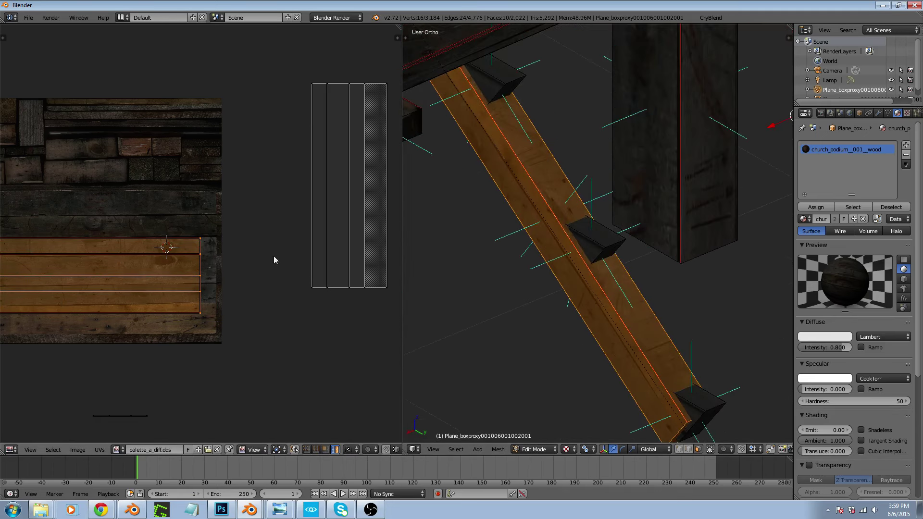
middle_drag(274, 259, 3, 246)
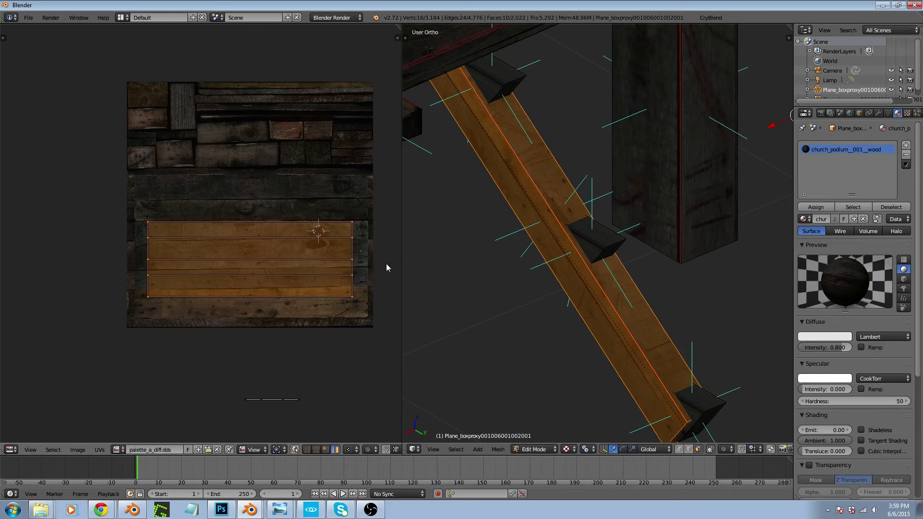
Widen the UV editor and, in edge select mode, move the island's two lowest horizontal edges up onto the plank seams
drag(401, 260, 495, 260)
scroll(309, 274, up, 4)
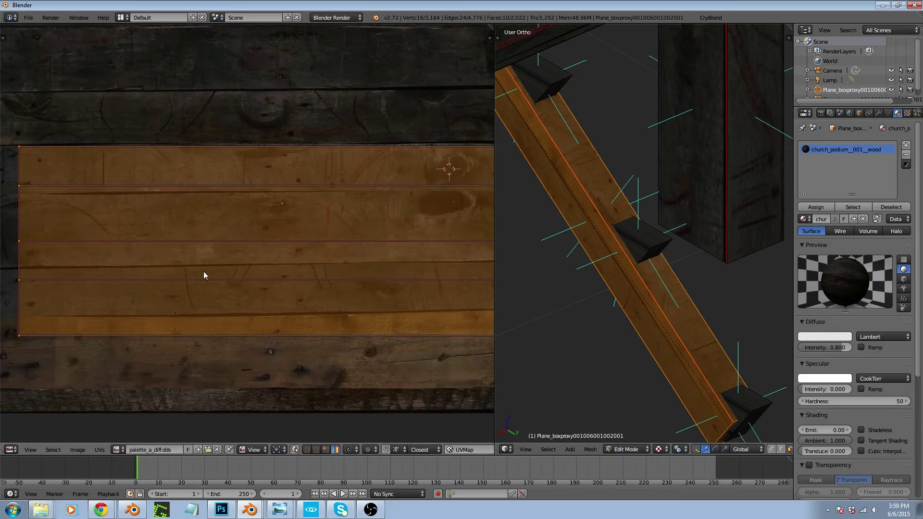
scroll(206, 275, down, 2)
key(ctrl+Tab)
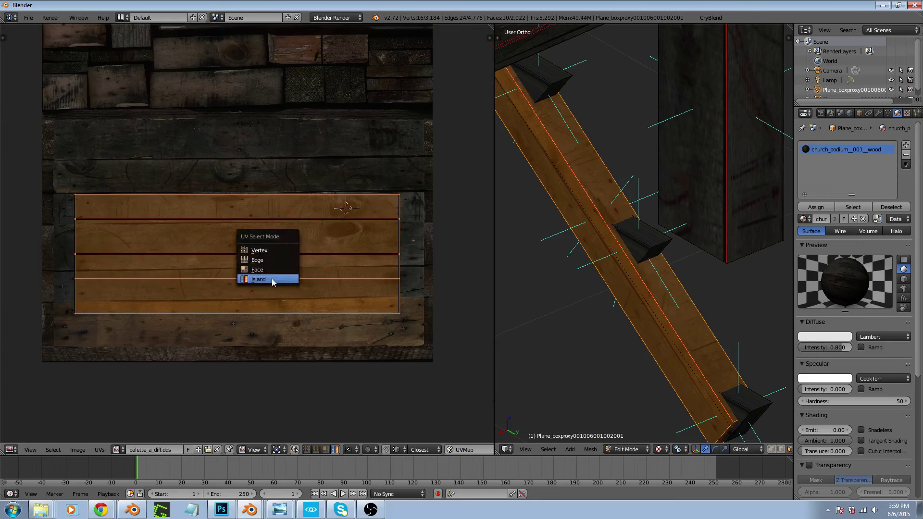
click(271, 261)
click(278, 275)
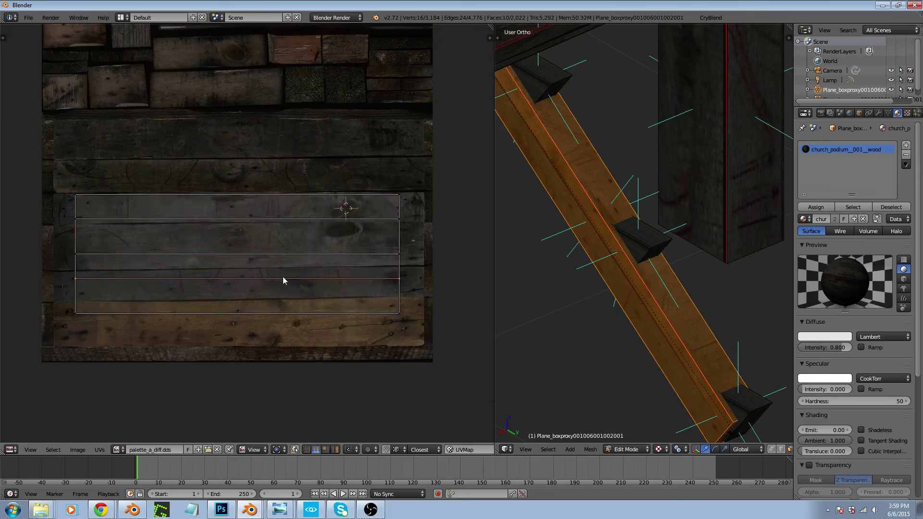
key(g)
click(288, 268)
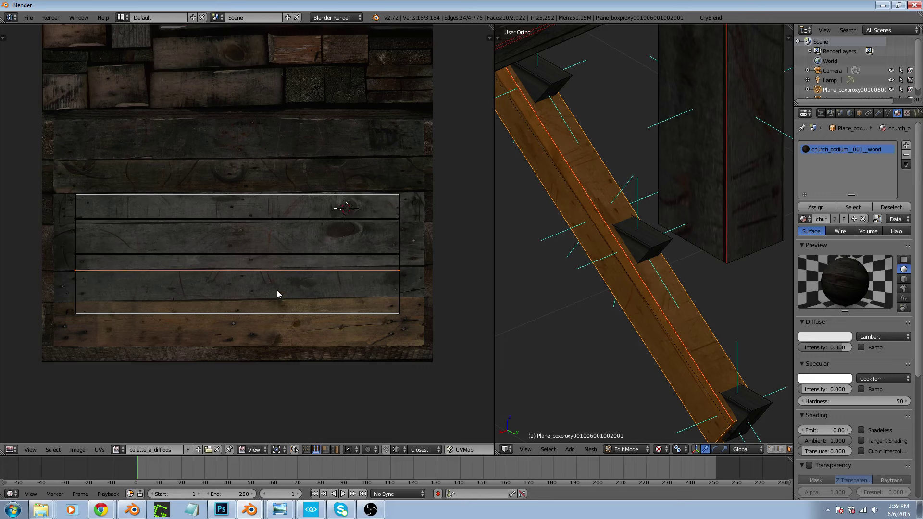
click(267, 313)
key(g)
click(274, 300)
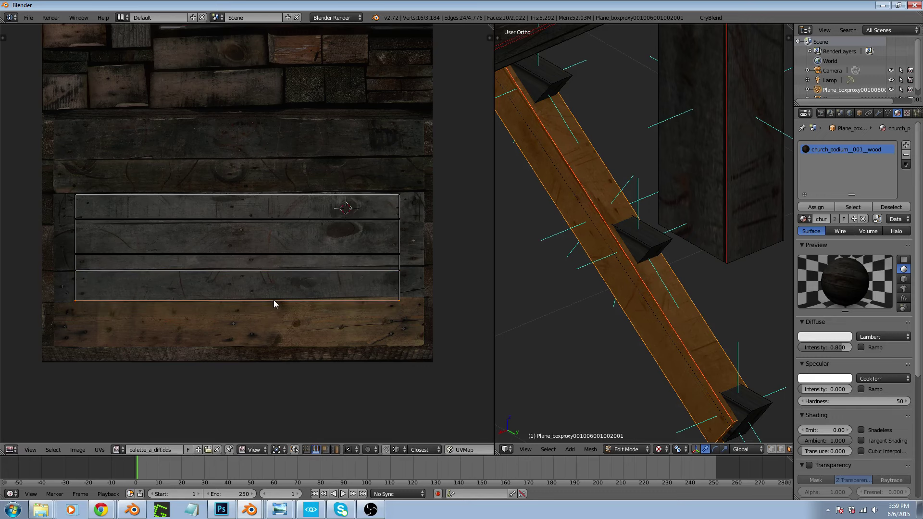
Move the right end edge of the island's lowest strip about 20 pixels up along Y to follow the slanted plank seam
click(401, 289)
scroll(403, 284, up, 4)
key(g)
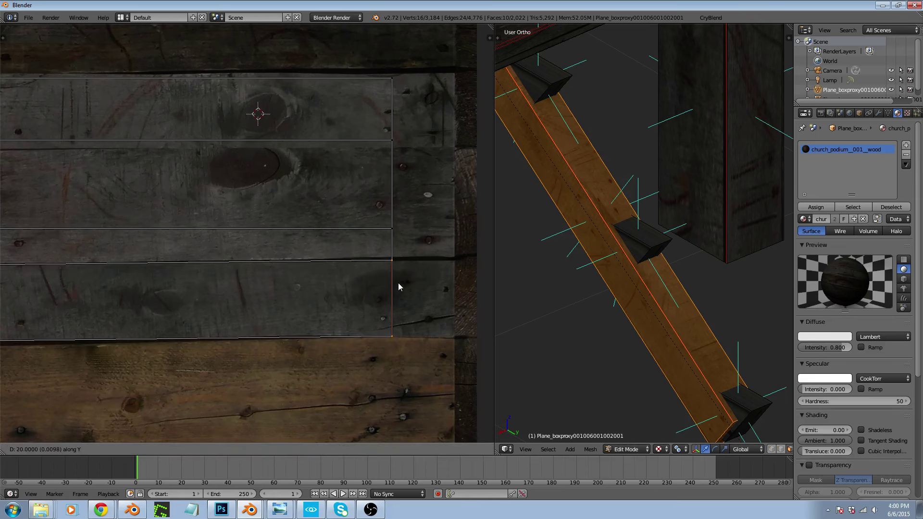
click(398, 283)
scroll(398, 287, down, 3)
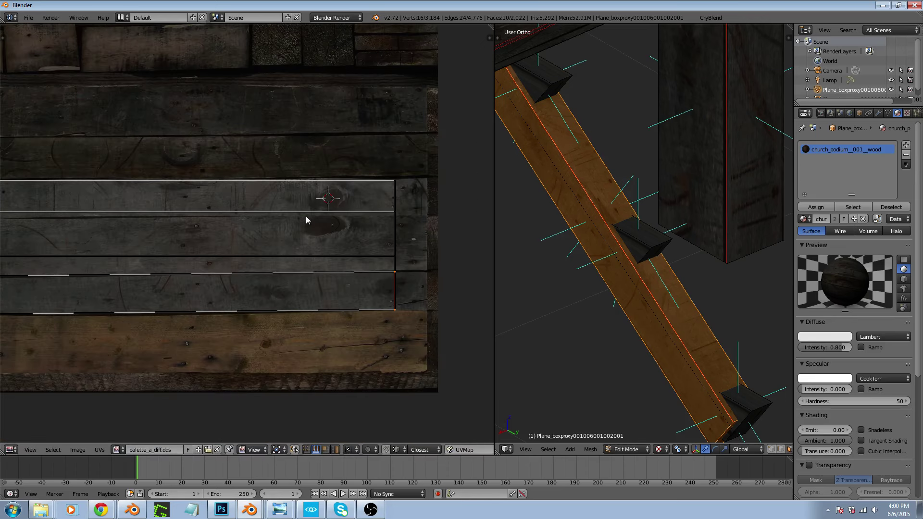
Move the island's second horizontal edge from the top down along Y onto the seam between the grey planks
click(306, 213)
scroll(339, 235, down, 1)
scroll(153, 238, up, 3)
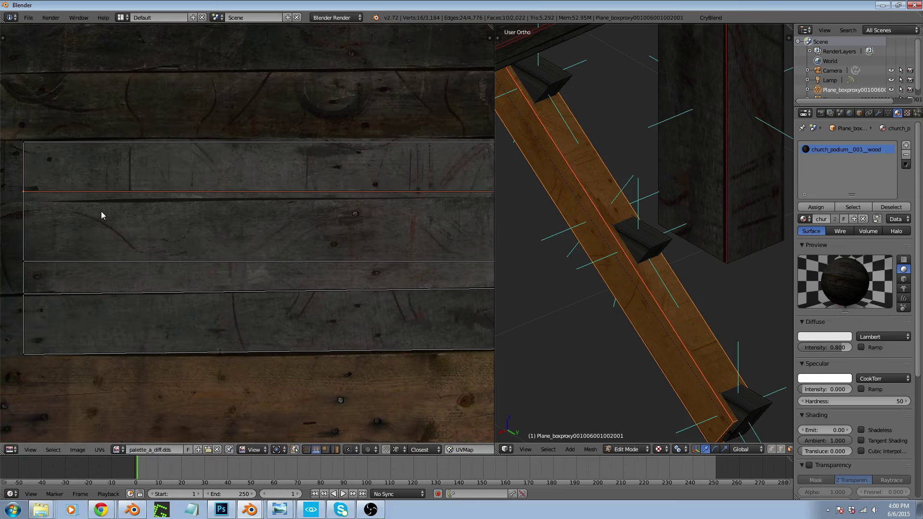
key(g)
key(y)
click(105, 223)
scroll(64, 247, down, 3)
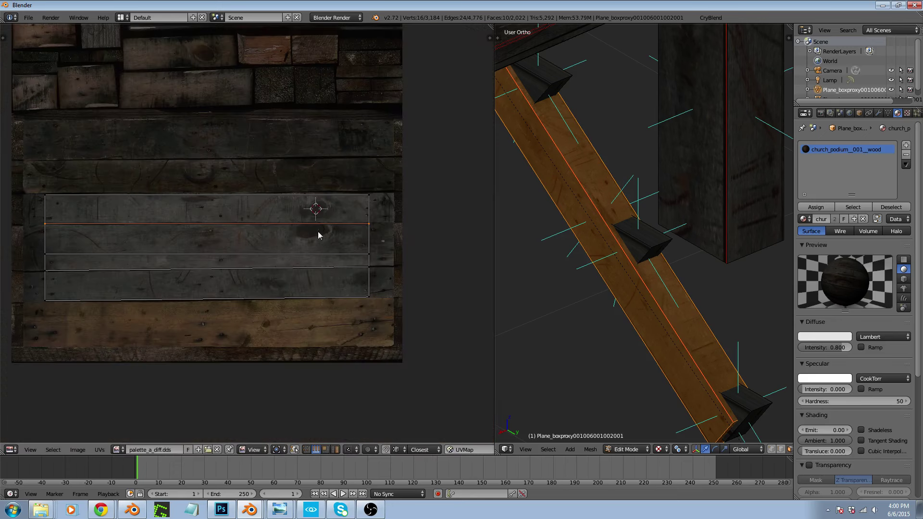
Check the stringer in Object Mode, then select the stringer faces with the still vertical UV island in Edit Mode and rotate their UVs by 90 degrees
key(Tab)
scroll(601, 278, down, 4)
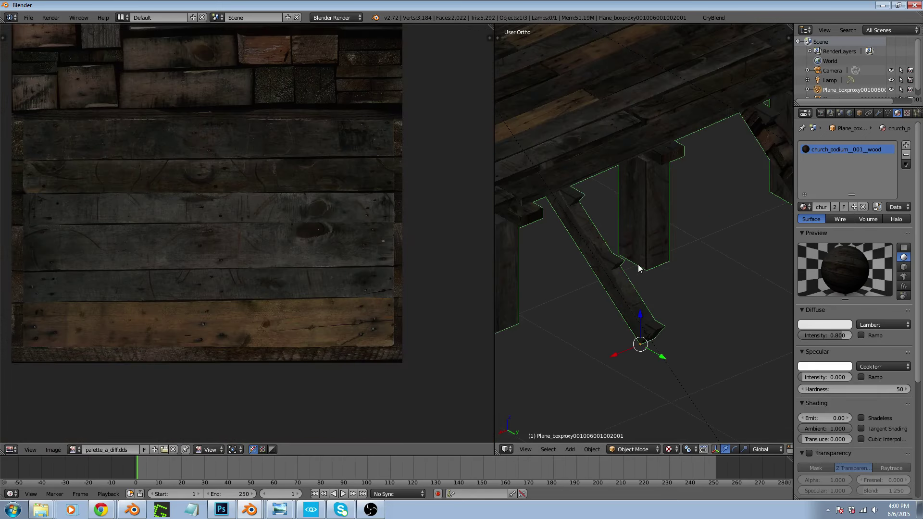
shift+middle_drag(638, 268, 745, 328)
scroll(644, 270, up, 2)
key(Tab)
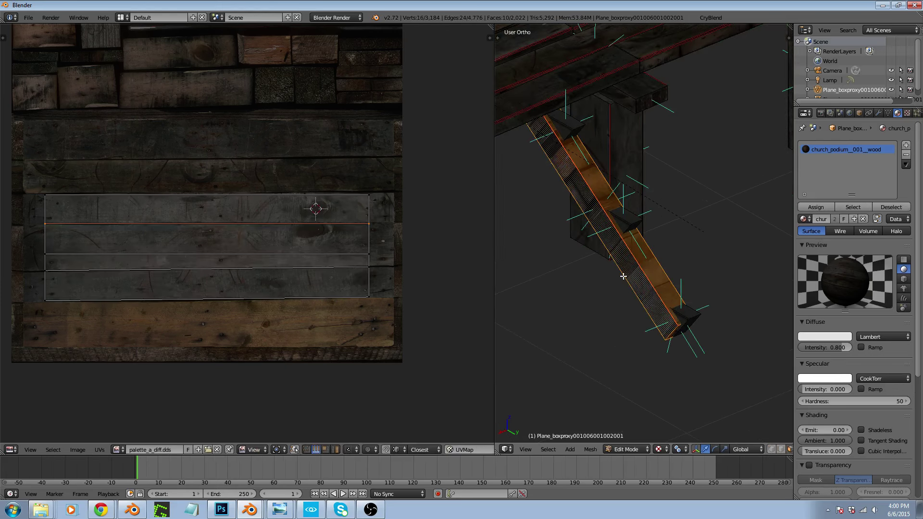
scroll(160, 270, down, 5)
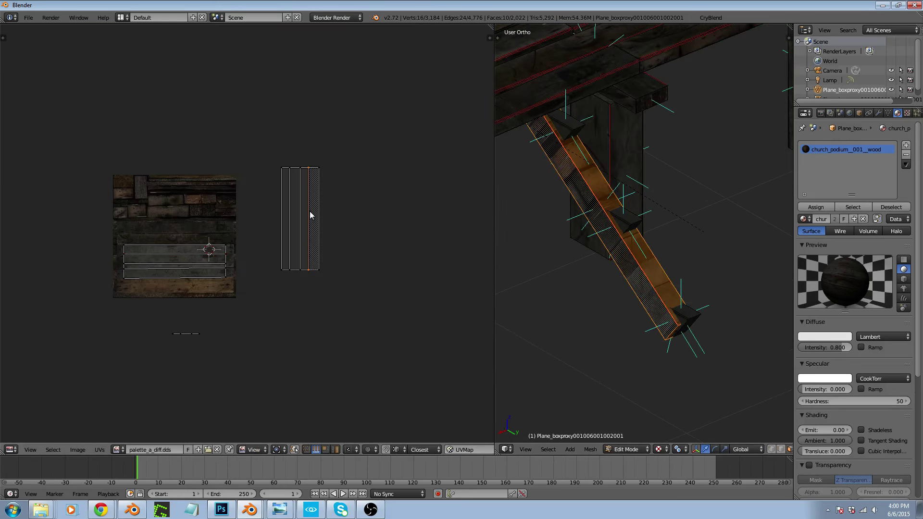
right_click(617, 246)
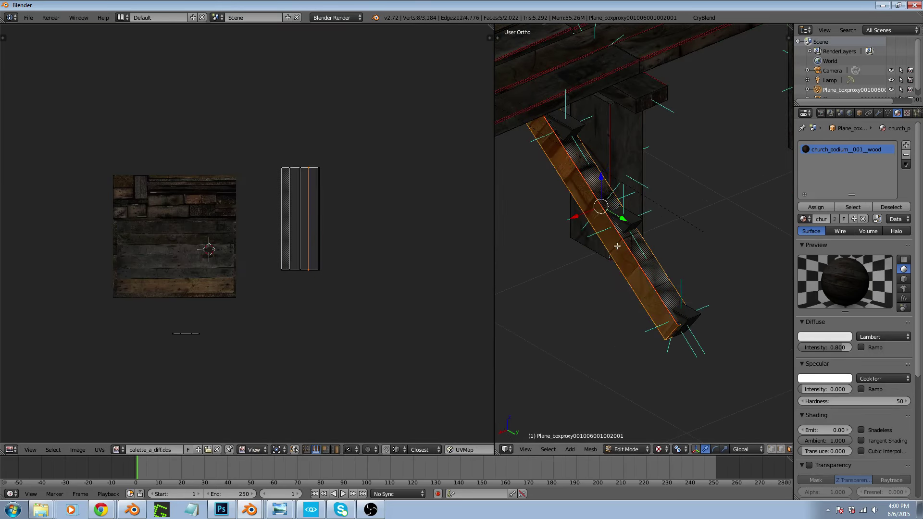
key(a)
key(a)
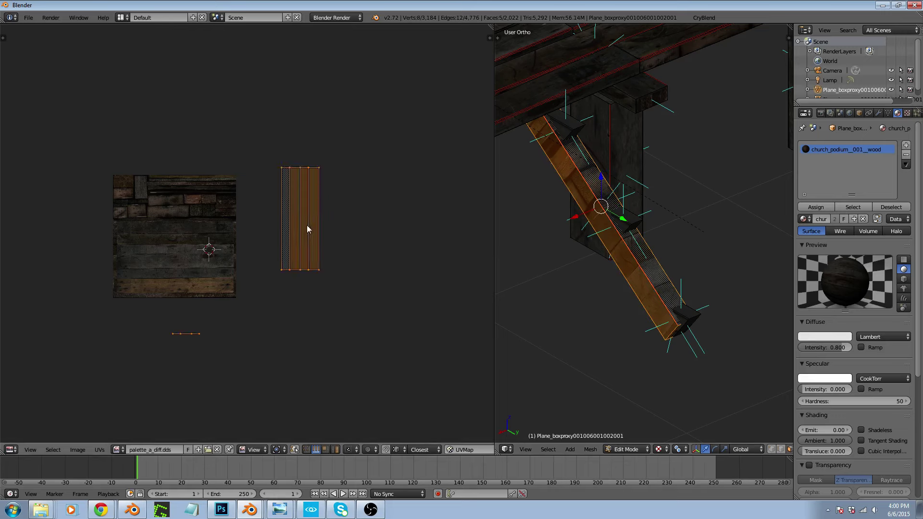
text(r90)
key(Return)
In island select mode, select the newly rotated UV island and move it onto the grey planks of the texture
right_click(286, 293)
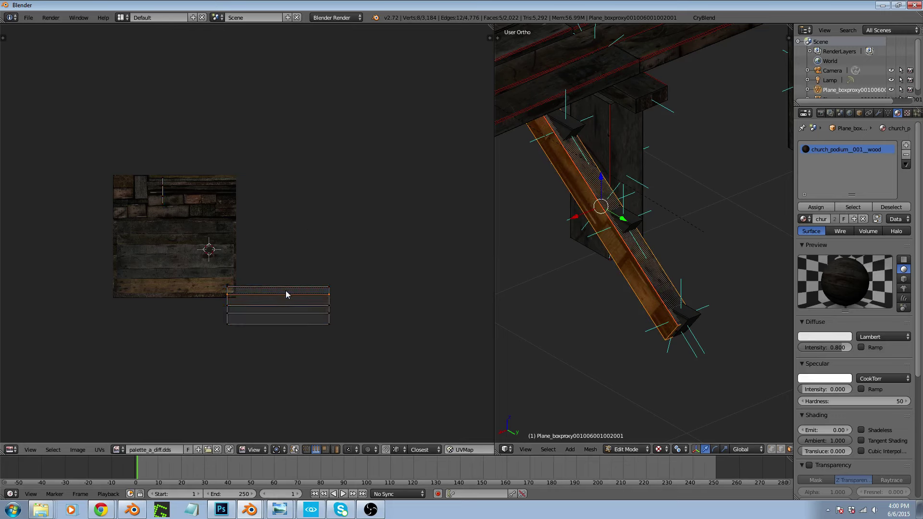
key(ctrl+Tab)
click(282, 321)
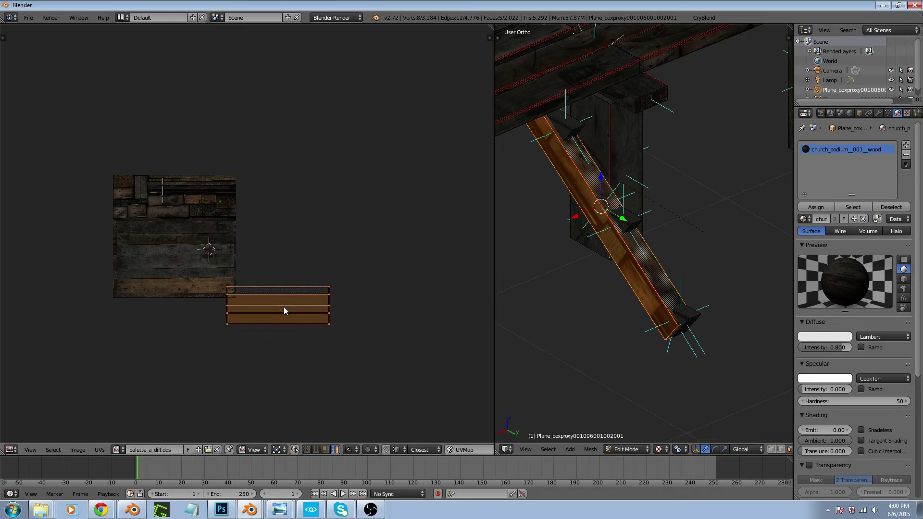
key(g)
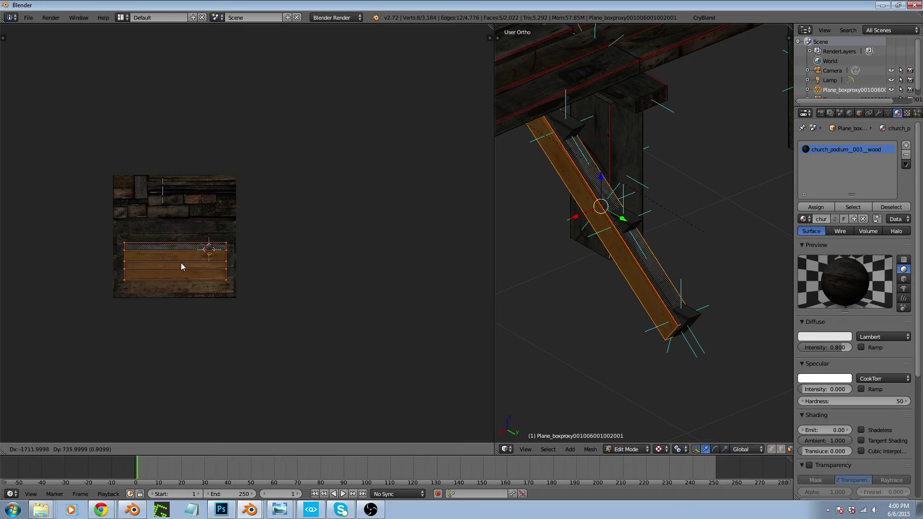
click(180, 262)
In edge select mode, move the island's bottom edge about 18 pixels up along Y to the seam above the light brown plank
scroll(181, 262, up, 4)
scroll(181, 264, up, 2)
scroll(362, 315, down, 1)
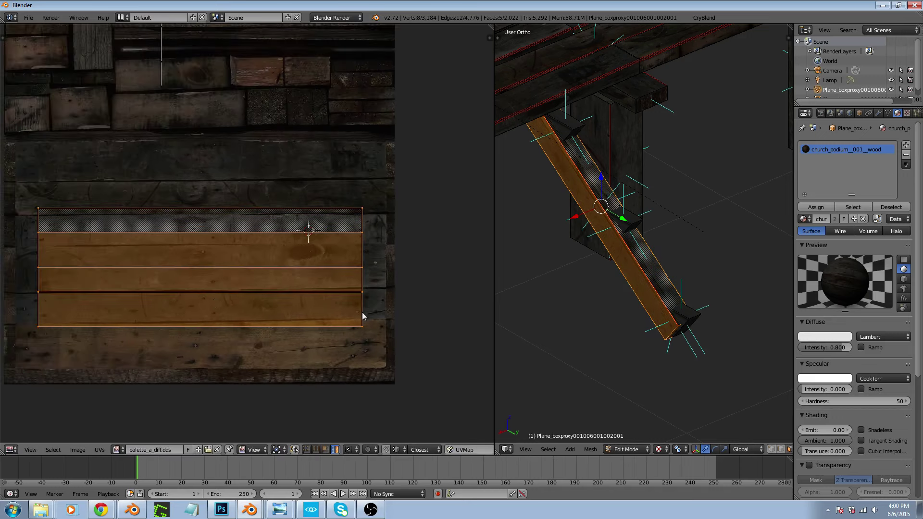
scroll(58, 304, up, 1)
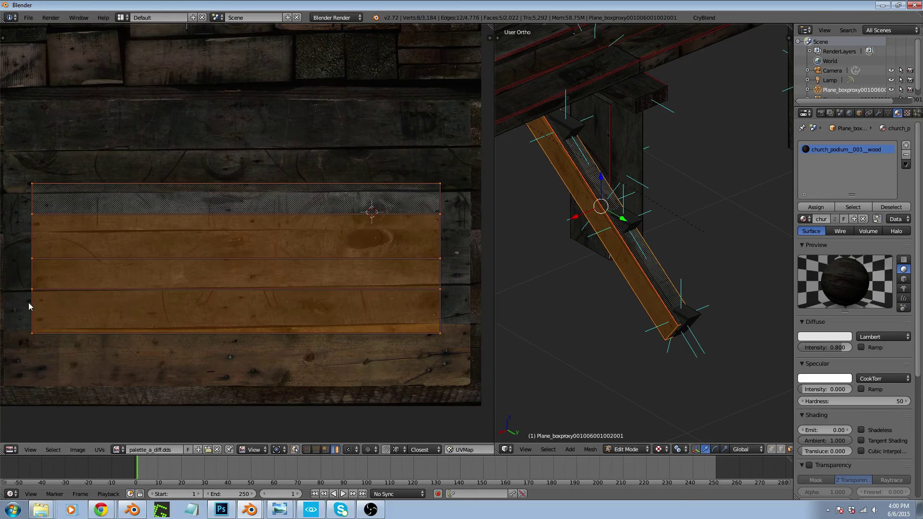
key(ctrl+Tab)
click(32, 287)
click(31, 275)
scroll(31, 288, up, 3)
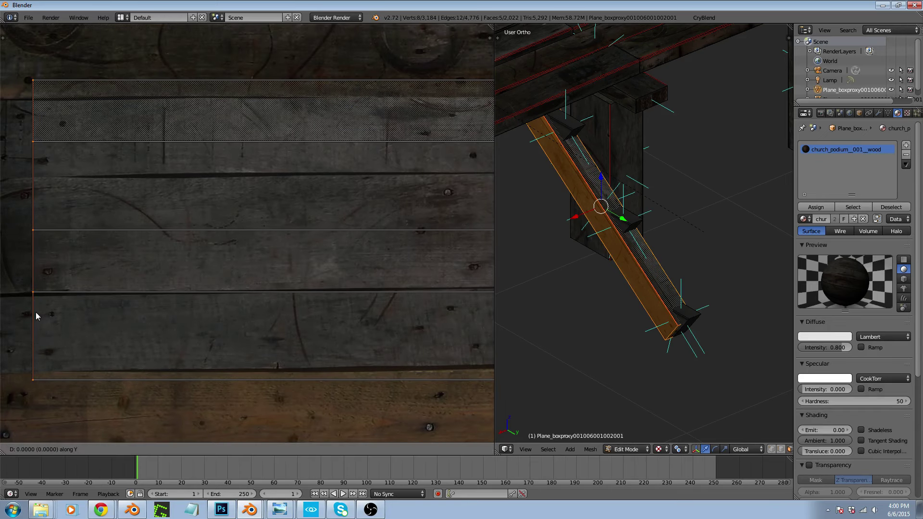
scroll(36, 313, down, 4)
click(150, 341)
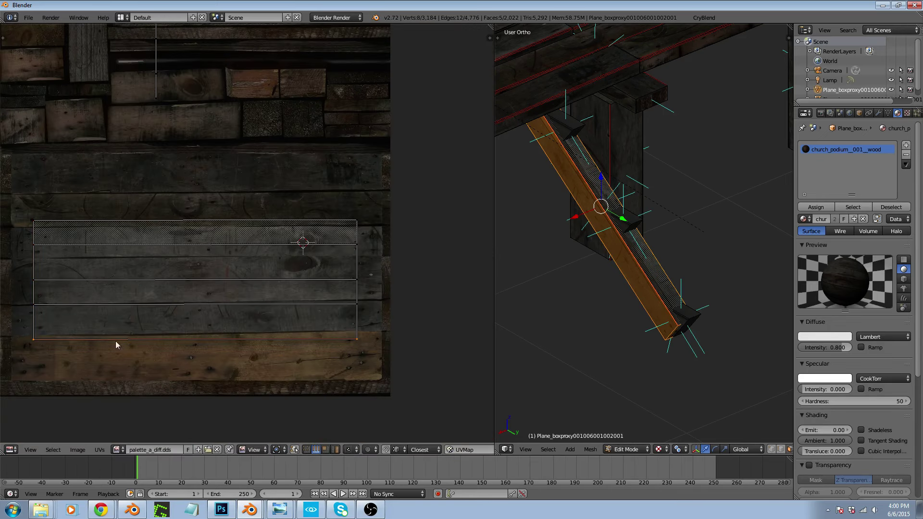
scroll(74, 338, up, 1)
key(g)
key(y)
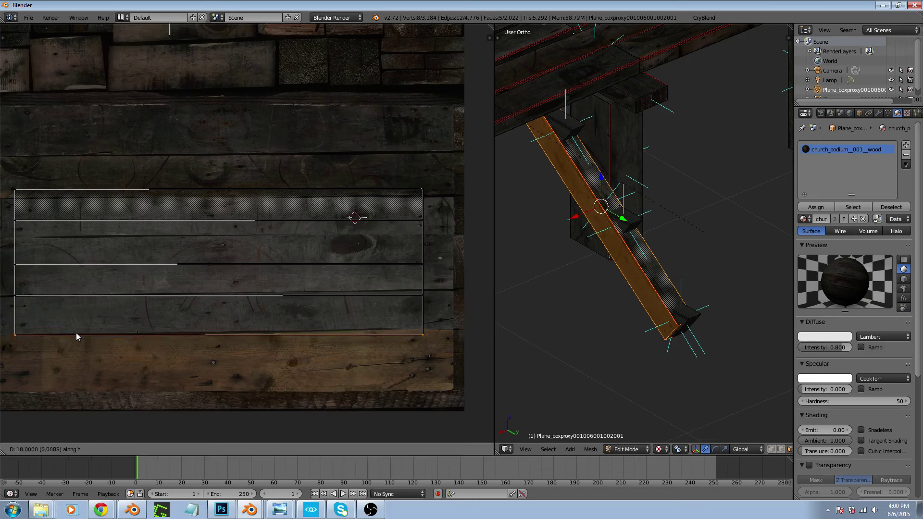
click(77, 332)
Move the lowest strip's right end edge about 20 pixels up and the island's top edge about 34 pixels down along Y to the plank seams
right_click(424, 312)
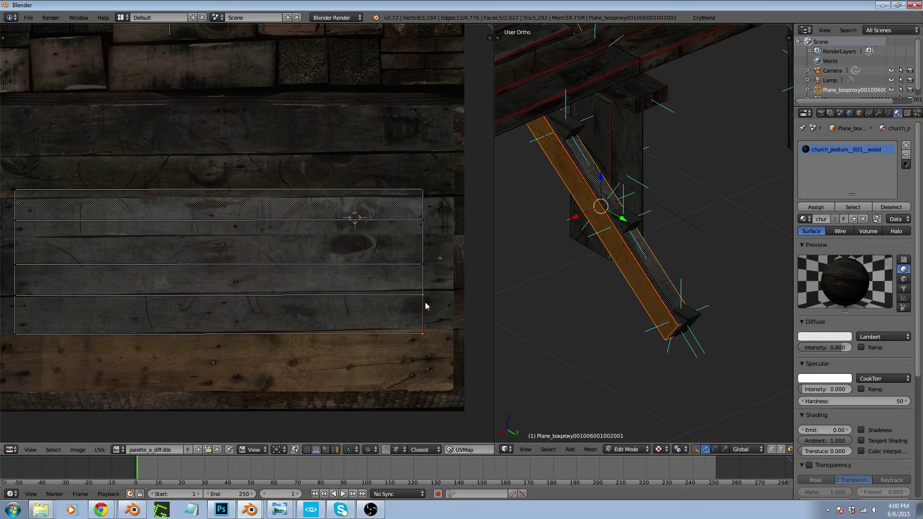
key(g)
key(y)
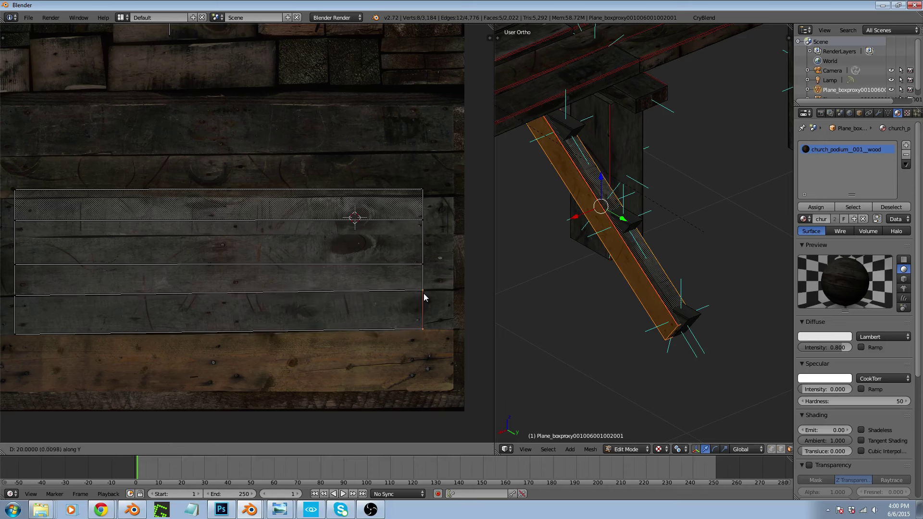
click(424, 296)
right_click(324, 195)
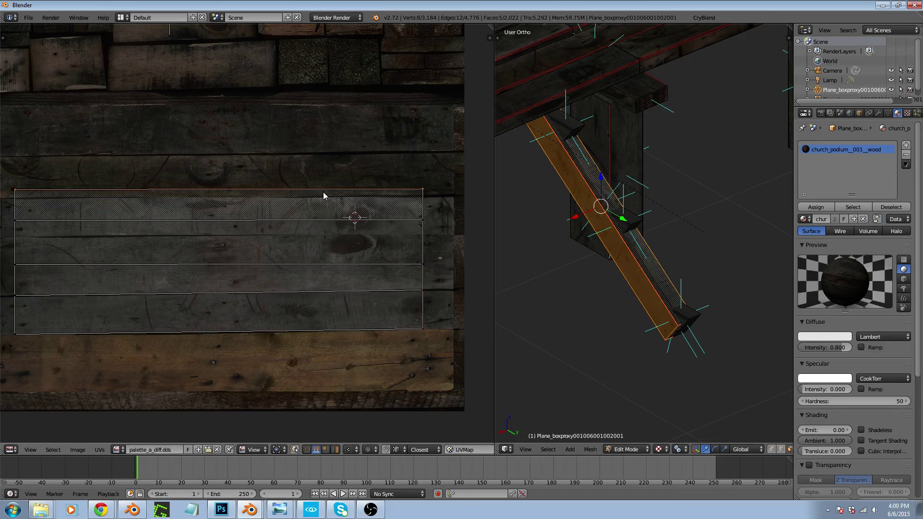
key(g)
key(y)
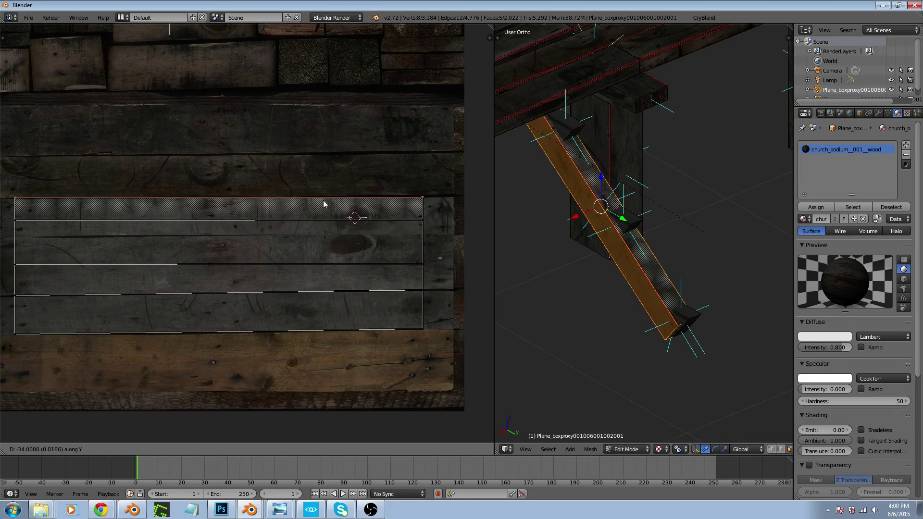
click(323, 202)
Check the platform and stair stringers in Object Mode, then maximize the 3D view and return to Edit Mode
key(Tab)
scroll(649, 245, down, 5)
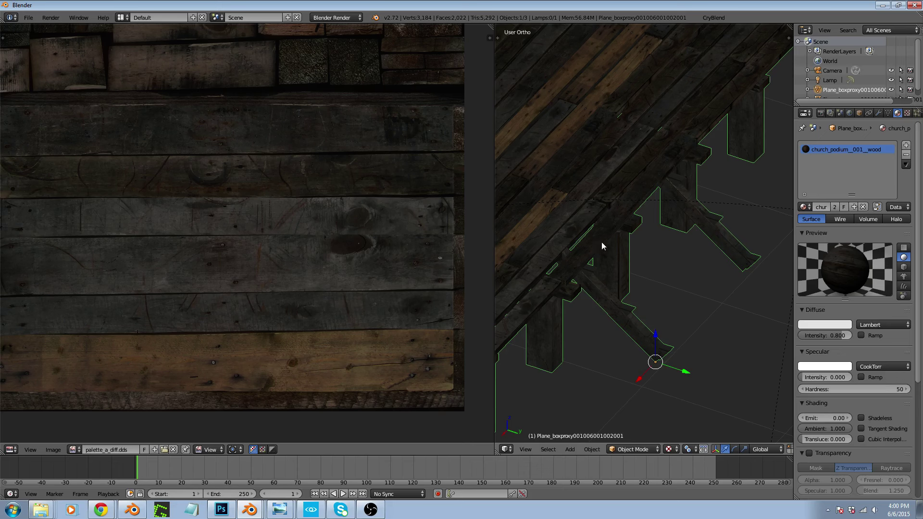
scroll(602, 241, down, 3)
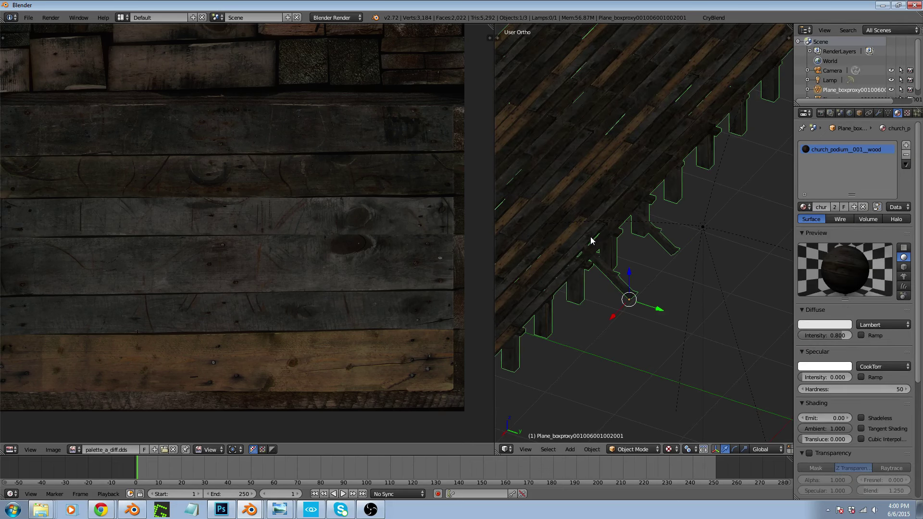
key(ctrl+Up)
scroll(594, 242, down, 4)
key(Tab)
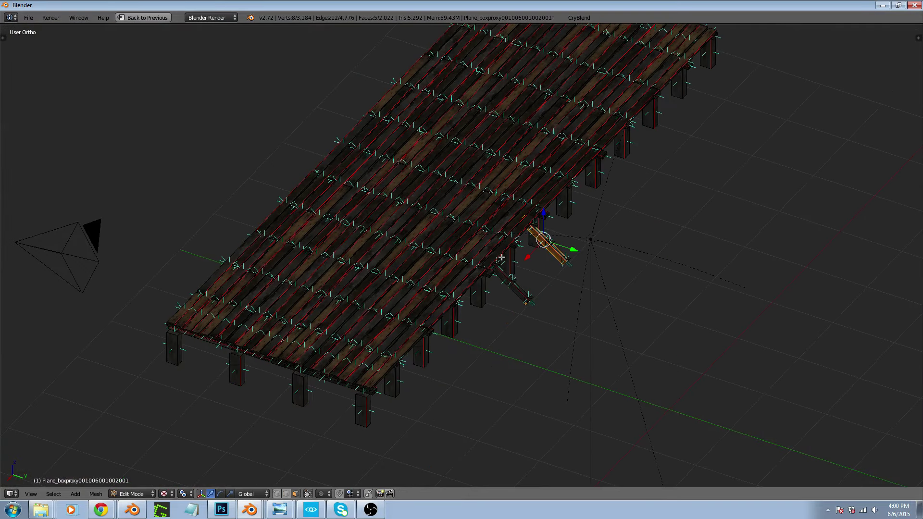
Select one whole deck plank, duplicate it in the right side view and place the copy above the stringers' upper step bracket
scroll(499, 252, up, 6)
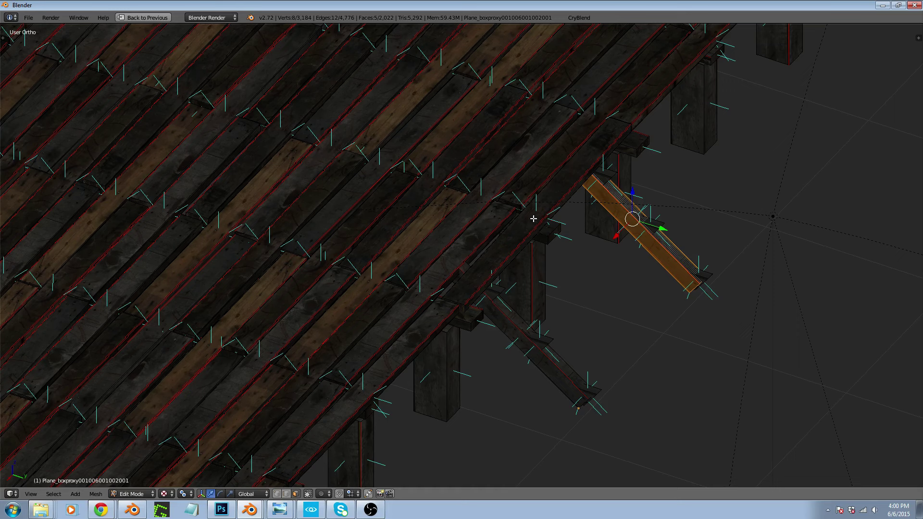
right_click(356, 305)
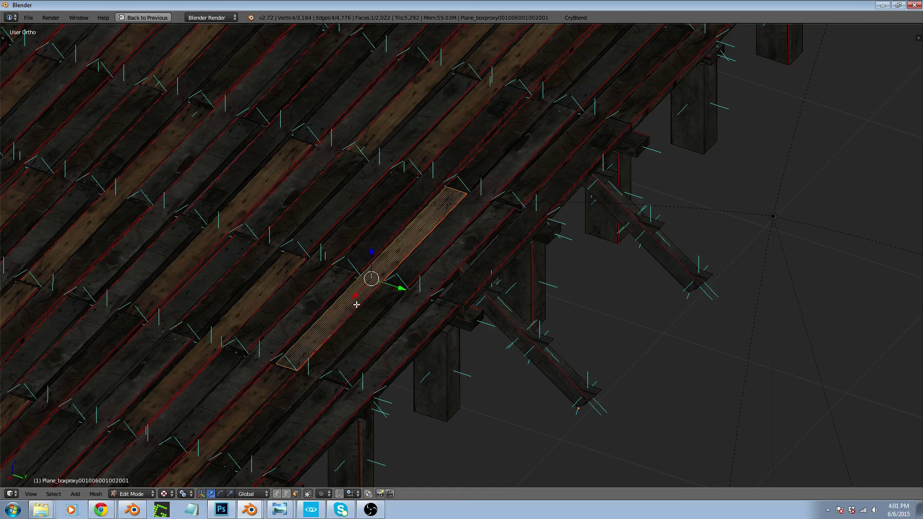
key(l)
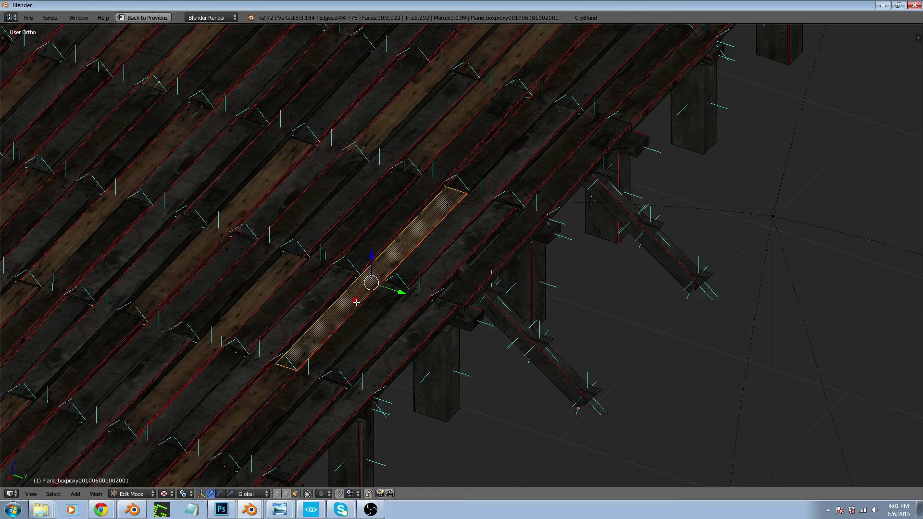
key(KP_1)
key(ctrl+KP_1)
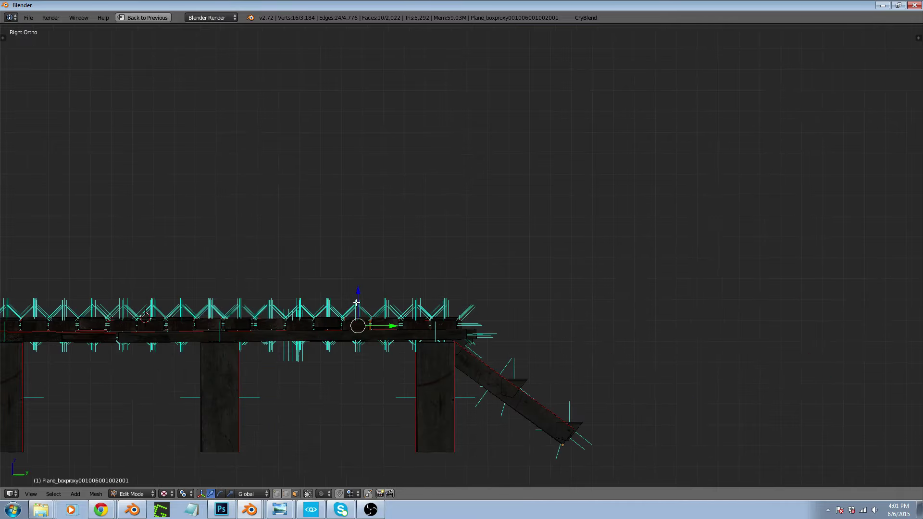
key(shift+d)
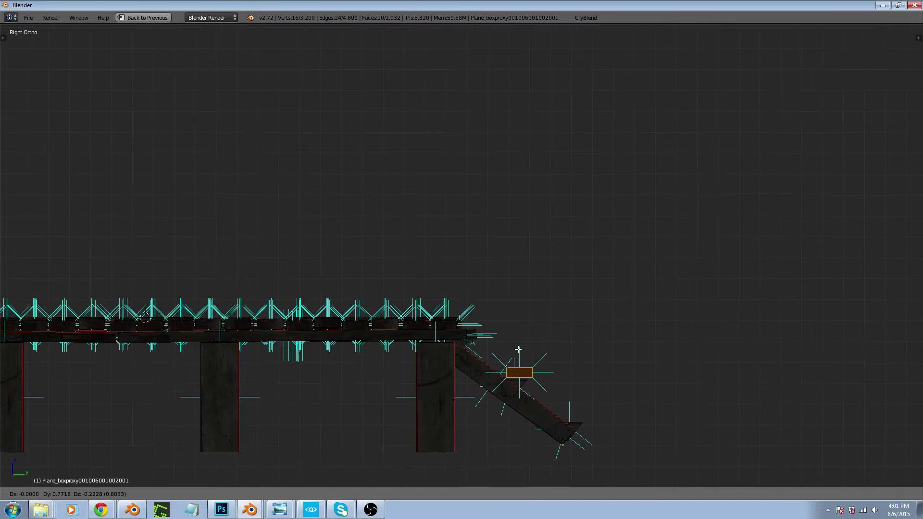
click(517, 351)
Nudge the copied plank slightly so it sits on the stringers' upper step bracket as a stair tread
scroll(524, 371, up, 8)
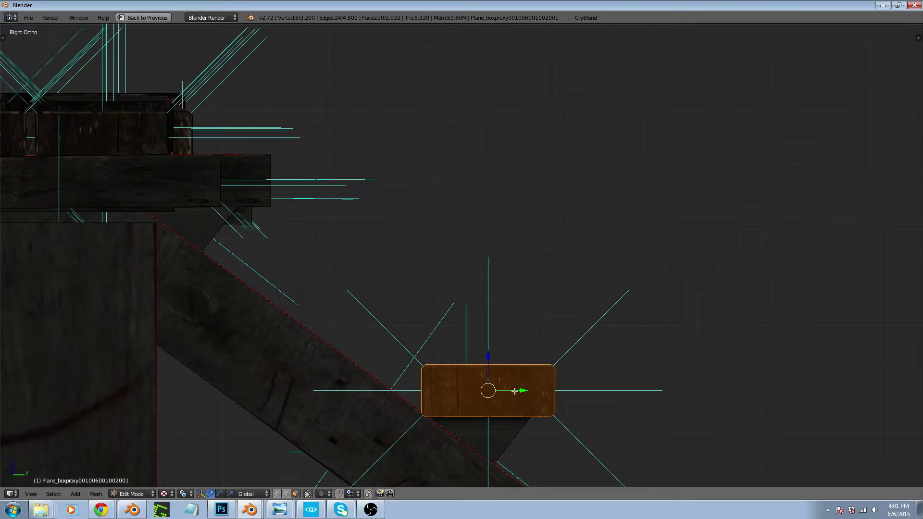
key(g)
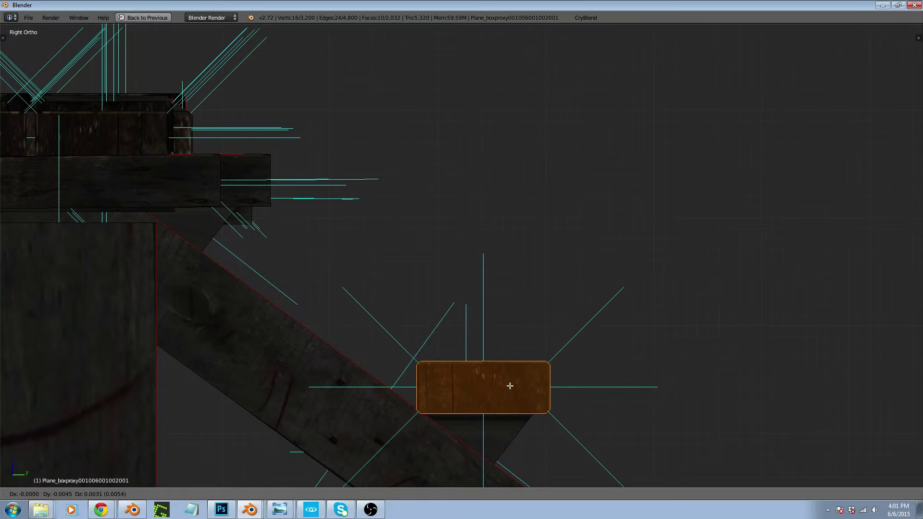
click(513, 385)
scroll(513, 386, down, 4)
middle_drag(500, 357, 486, 377)
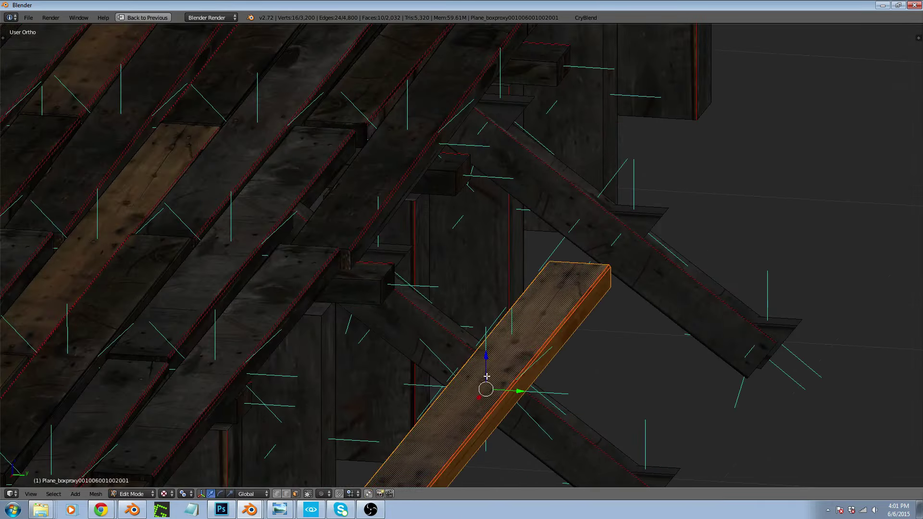
Select the whole outermost deck plank beside the stairs and rotate it by 180 degrees, keeping it flat in its place
scroll(483, 374, down, 5)
scroll(428, 335, down, 3)
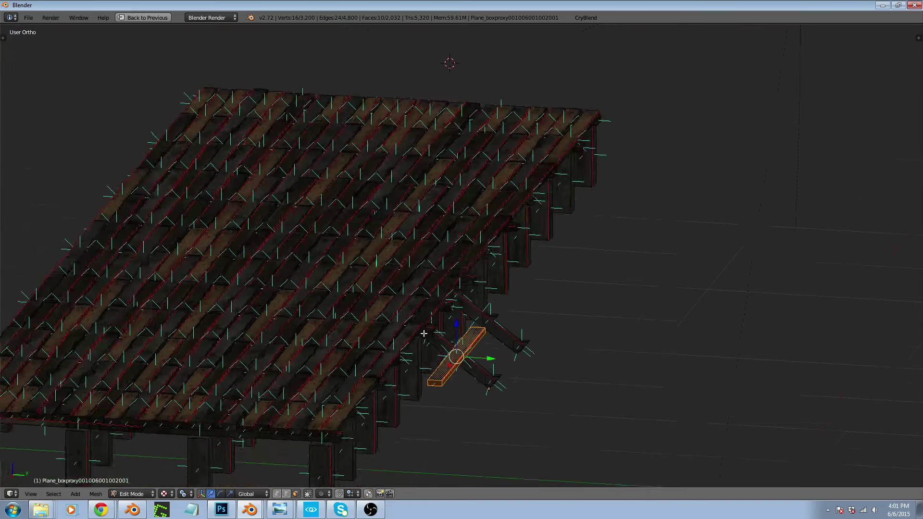
middle_drag(424, 333, 432, 353)
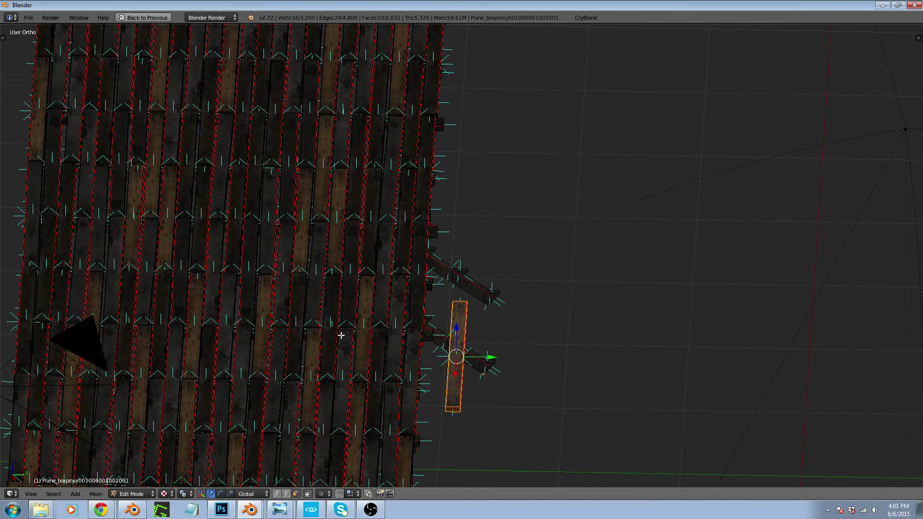
middle_drag(391, 319, 406, 324)
scroll(465, 269, up, 4)
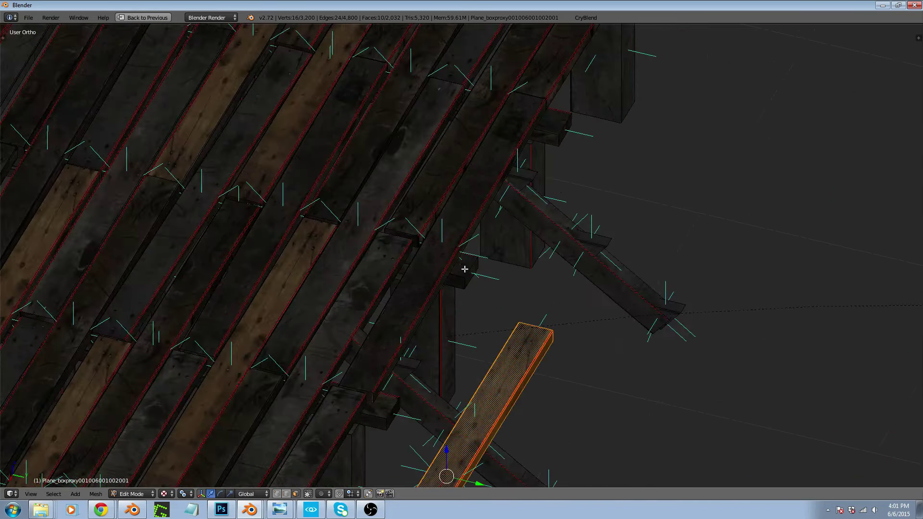
right_click(452, 239)
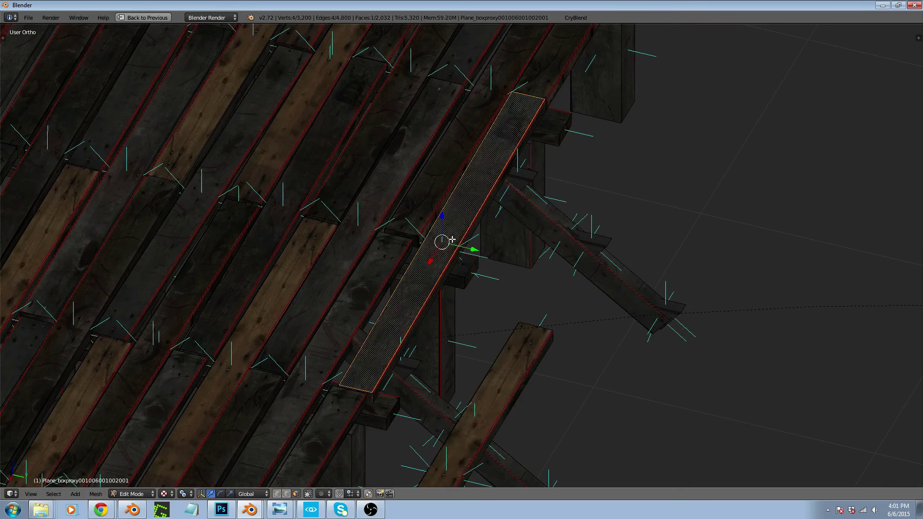
key(l)
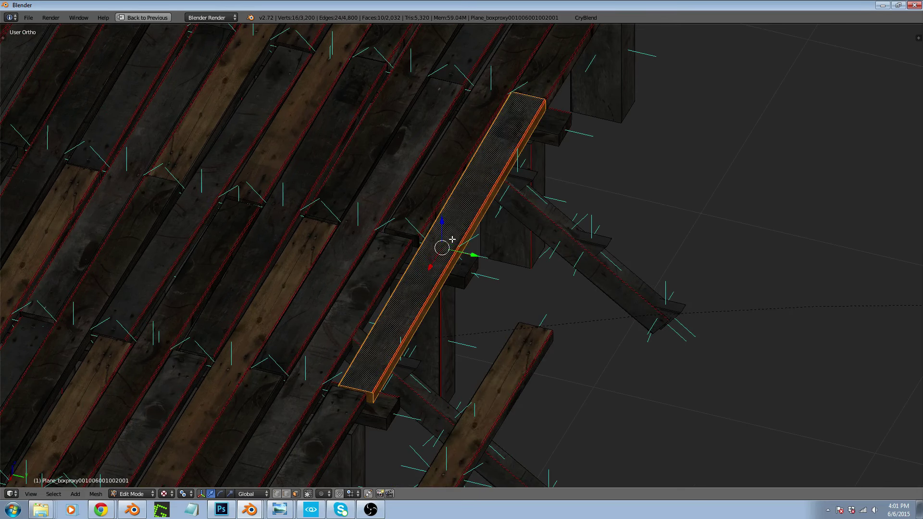
text(r180)
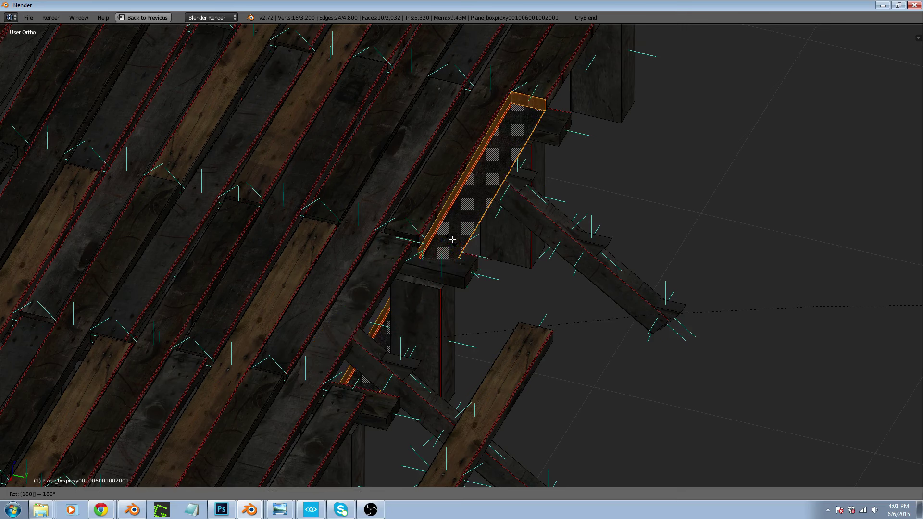
key(Return)
key(ctrl+space)
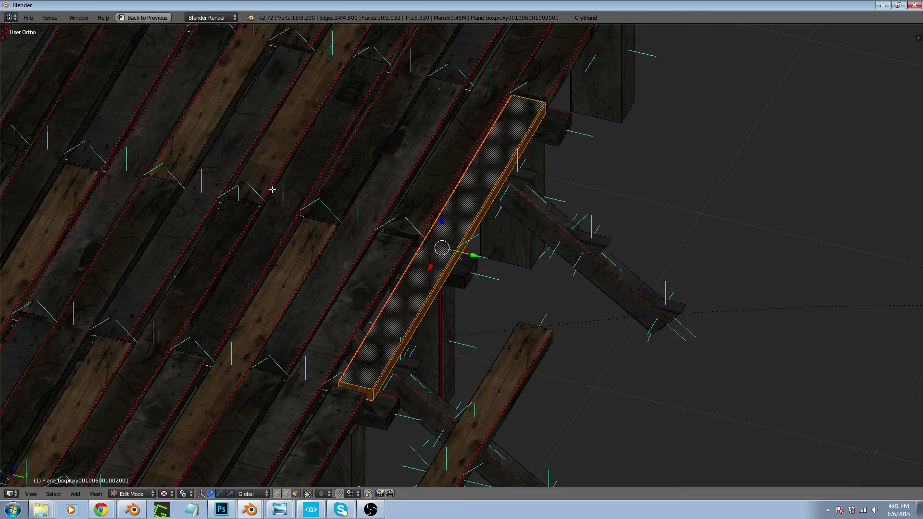
Select another whole plank in the middle of the deck and duplicate it along Y out past the platform's edge, beyond the first tread
scroll(417, 225, down, 4)
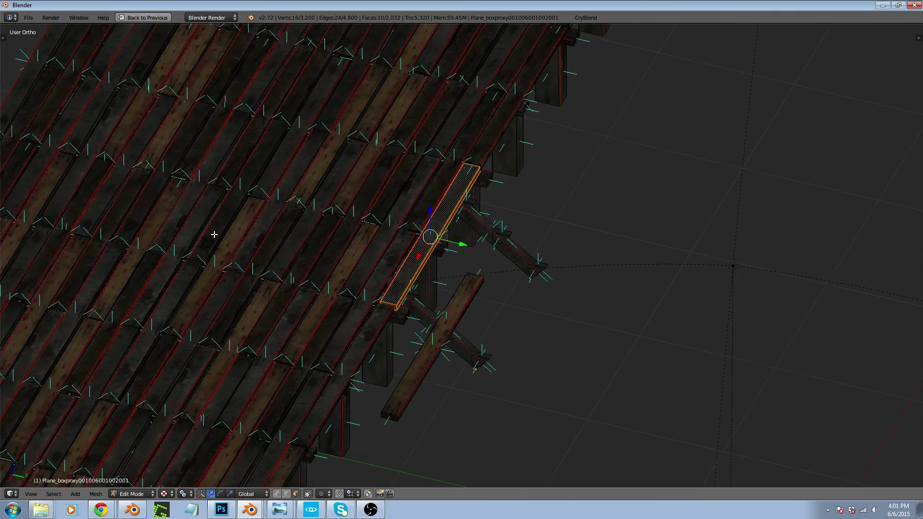
right_click(189, 244)
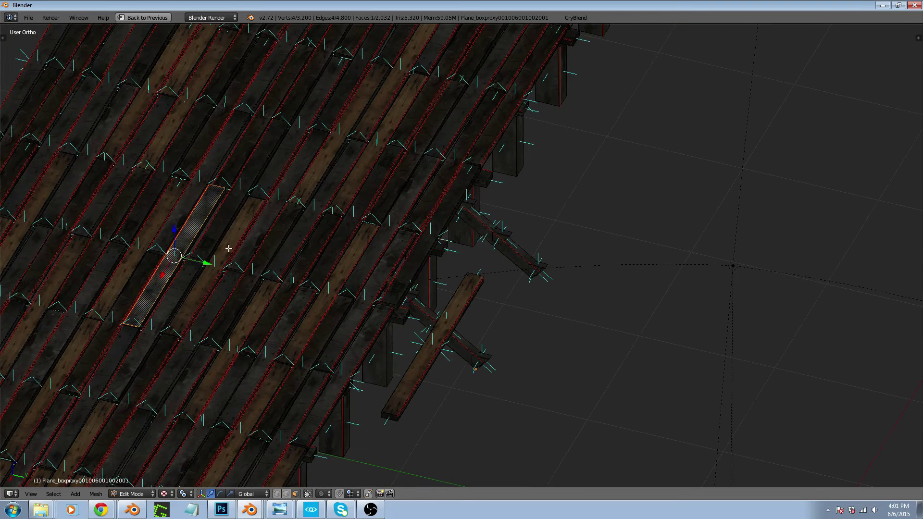
key(ctrl+l)
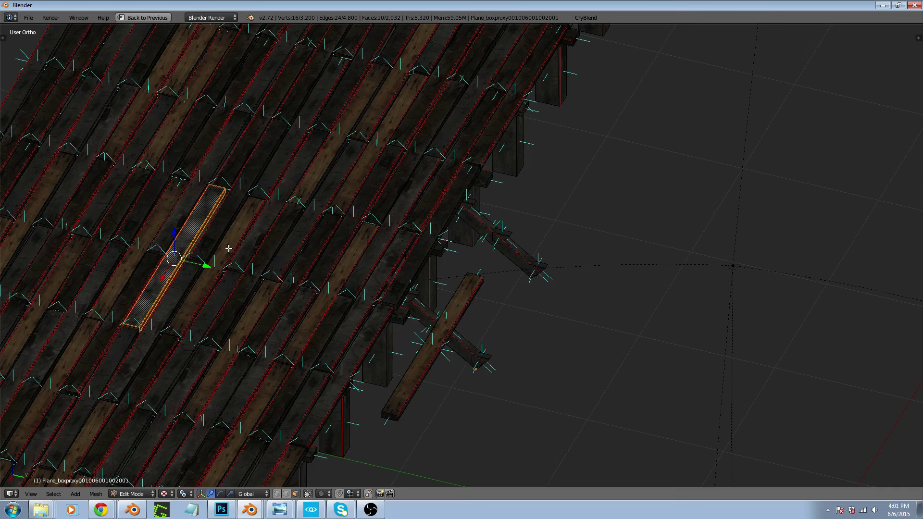
key(shift+d)
key(y)
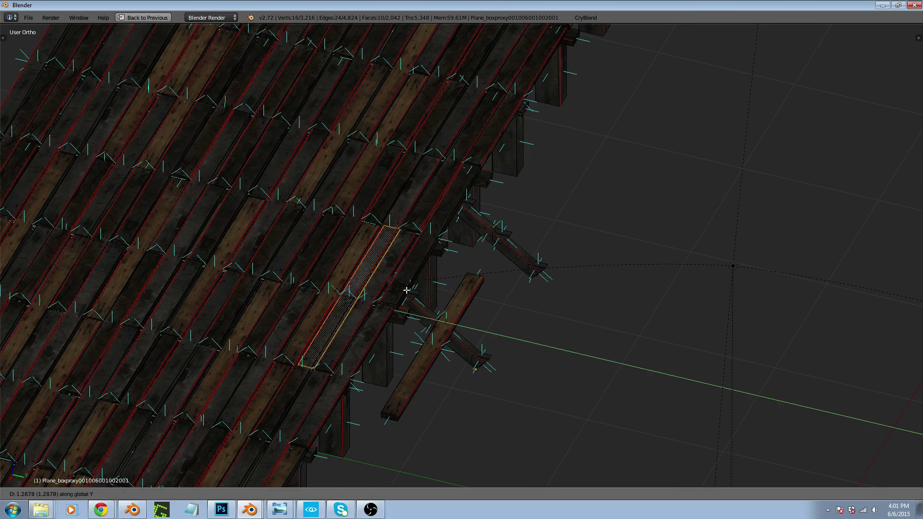
click(530, 333)
Select a whole dark plank from the deck's end row and duplicate it out past the platform's stair-side edge
scroll(502, 260, down, 4)
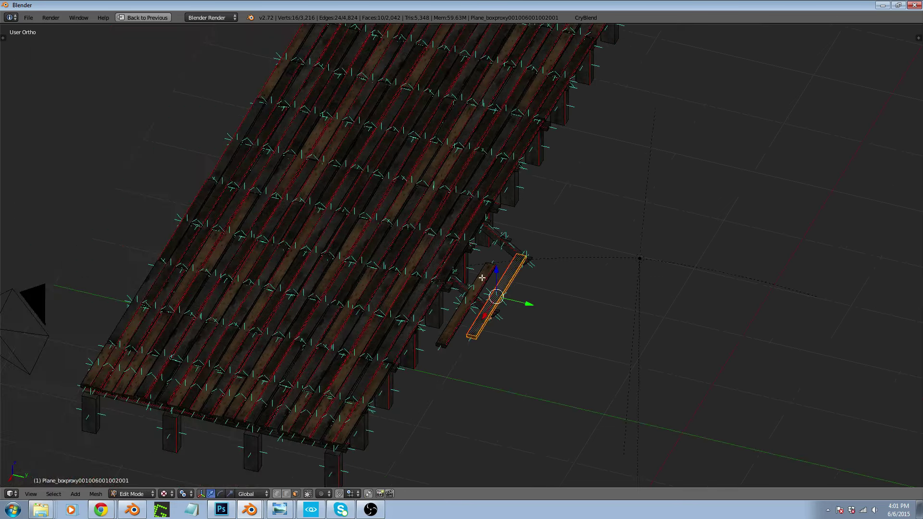
scroll(342, 383, up, 6)
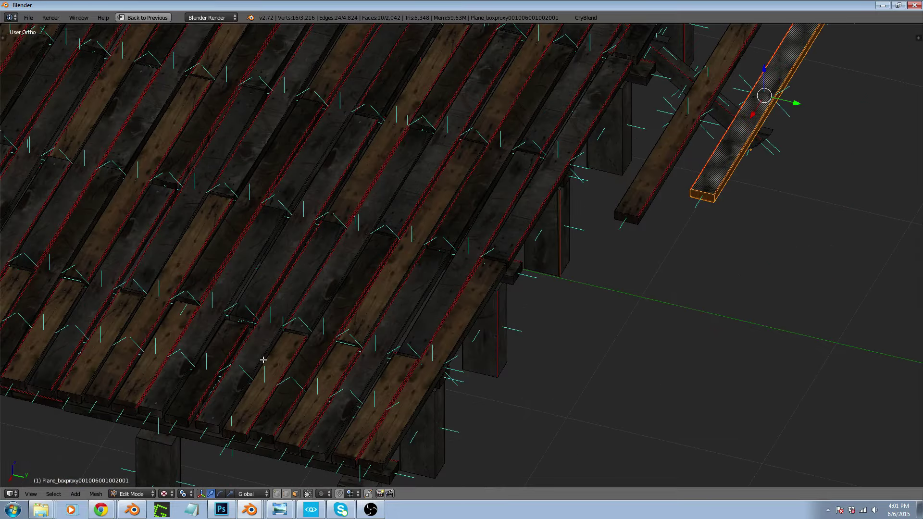
scroll(390, 366, down, 2)
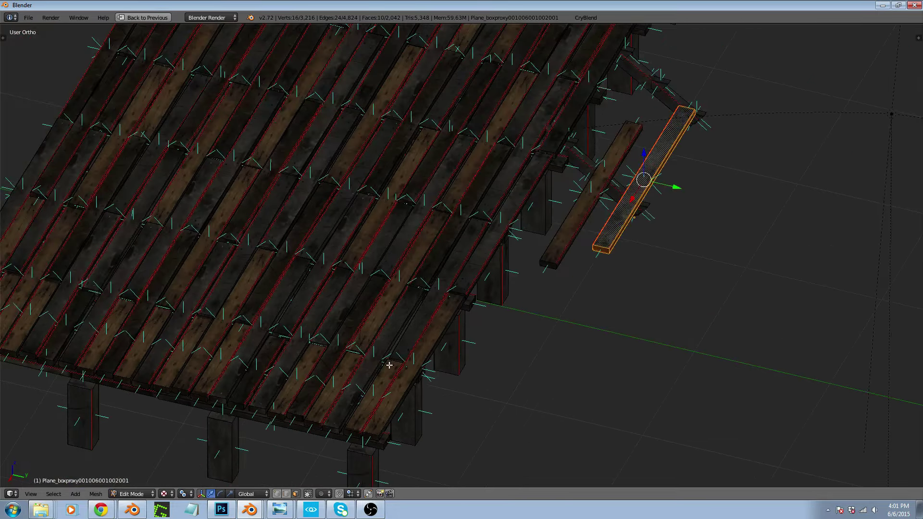
middle_drag(667, 225, 348, 289)
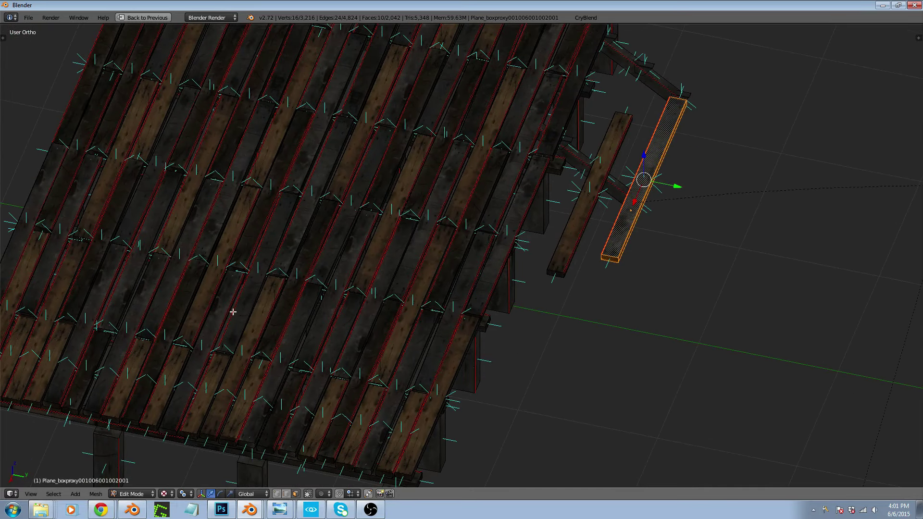
right_click(219, 320)
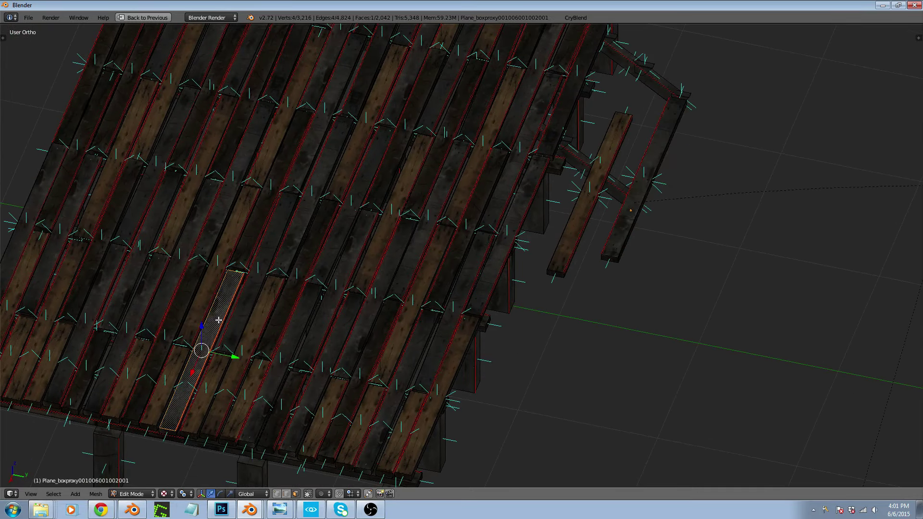
key(l)
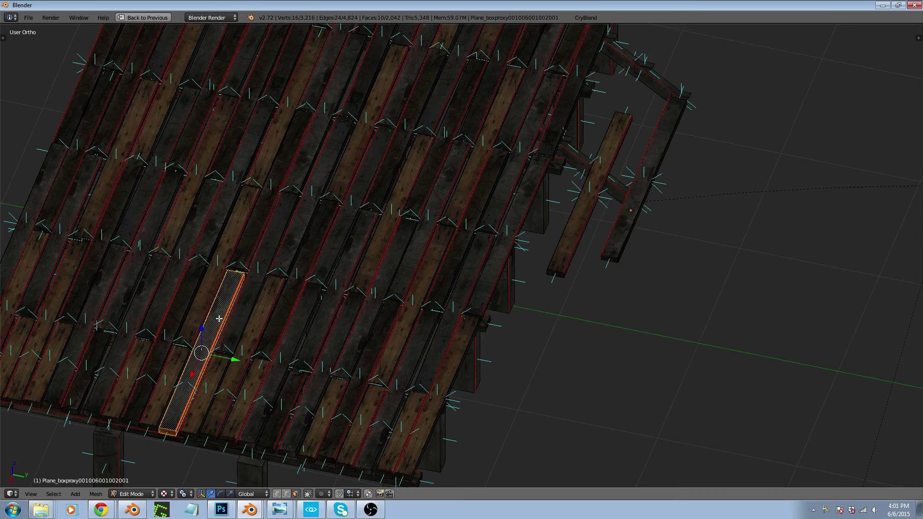
key(shift+d)
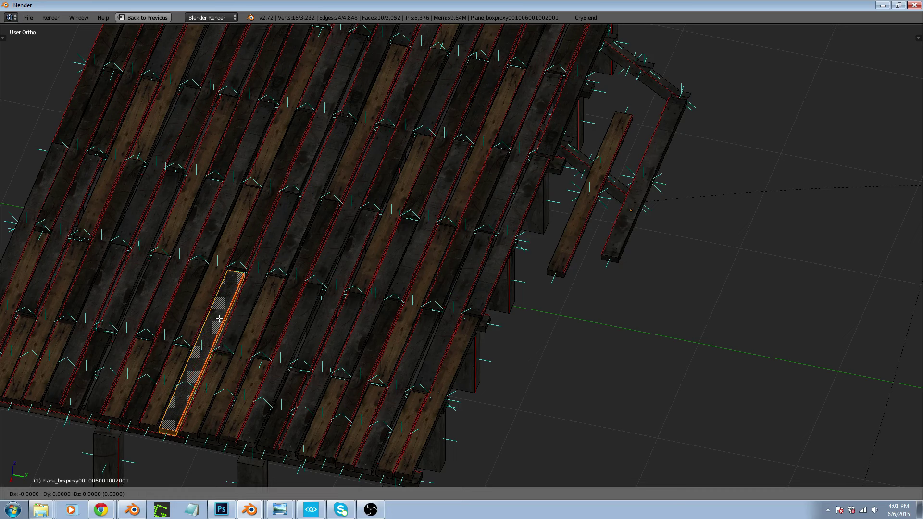
click(531, 368)
In the right side view, move the newest plank copy straight down along Z to the lower part of the stringer
key(KP_3)
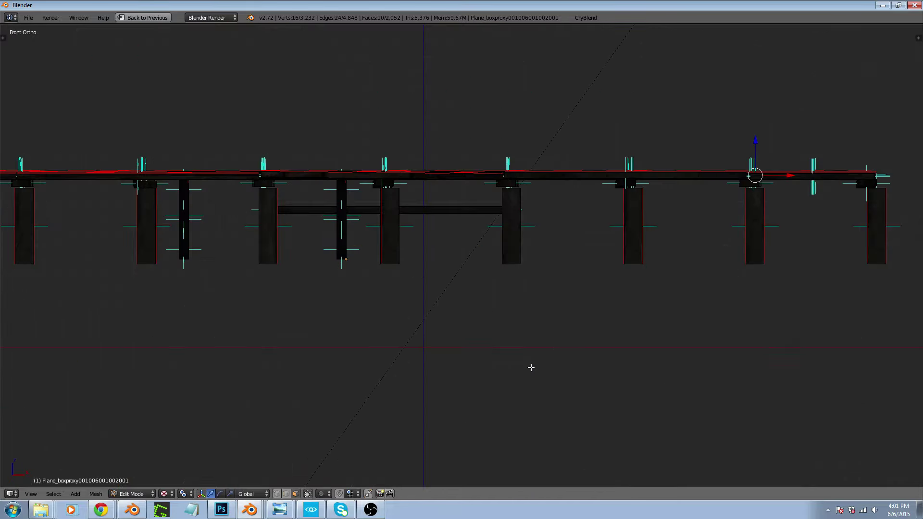
scroll(531, 368, up, 1)
scroll(614, 174, up, 2)
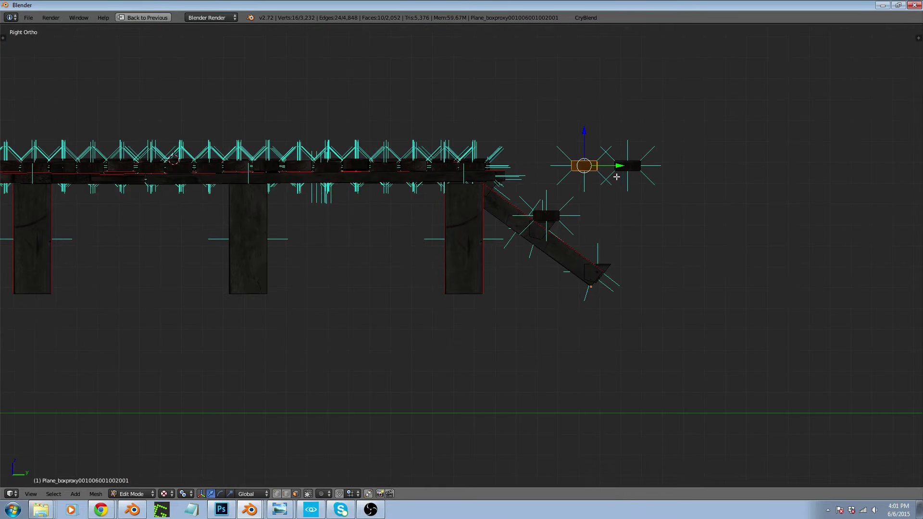
key(g)
key(z)
click(605, 208)
scroll(602, 245, up, 4)
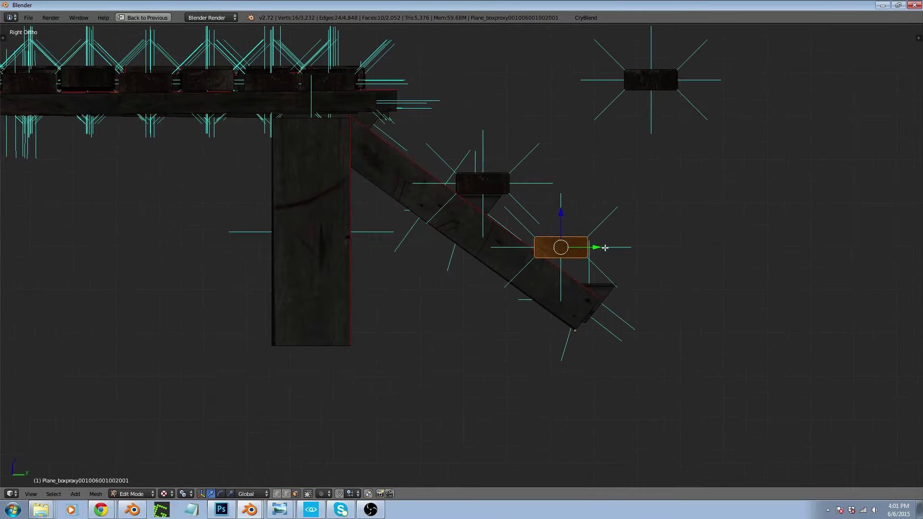
Move the selected plank onto the stringer's lower end and place the spare plank at the stringer's upper end against the deck
key(g)
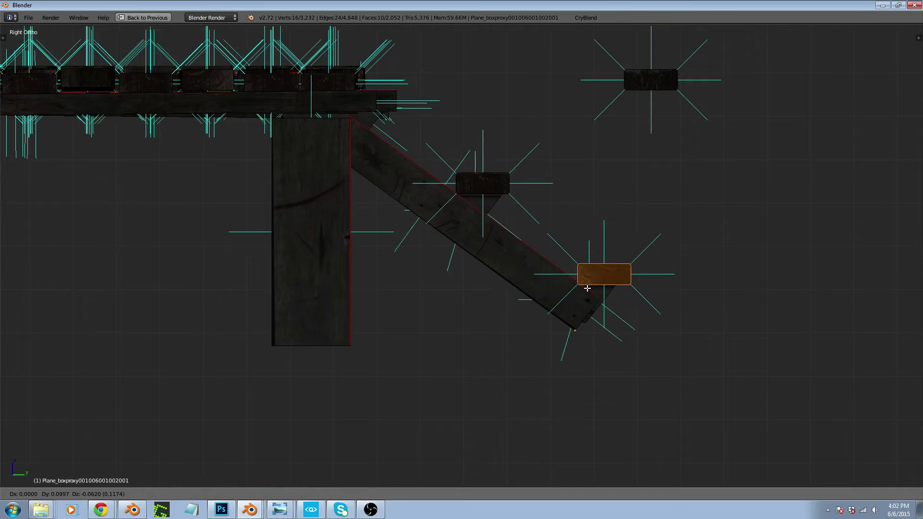
click(587, 288)
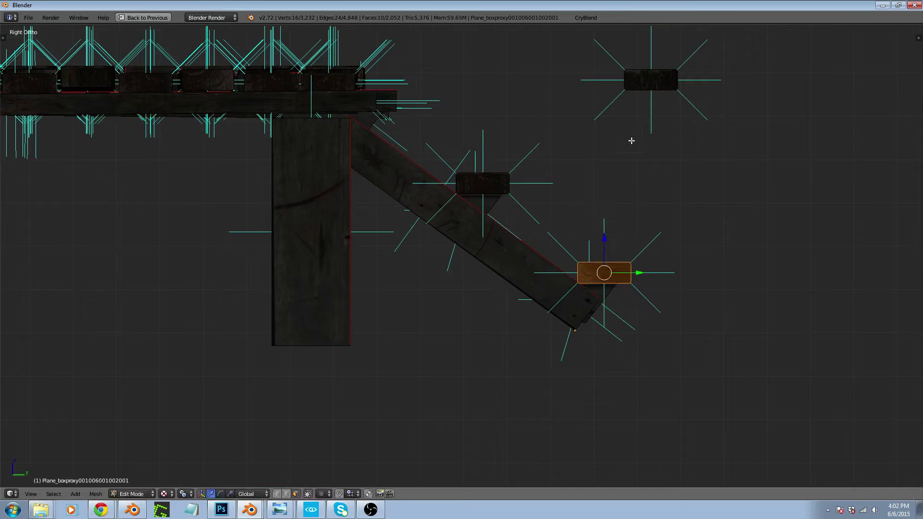
right_click(651, 74)
key(ctrl+l)
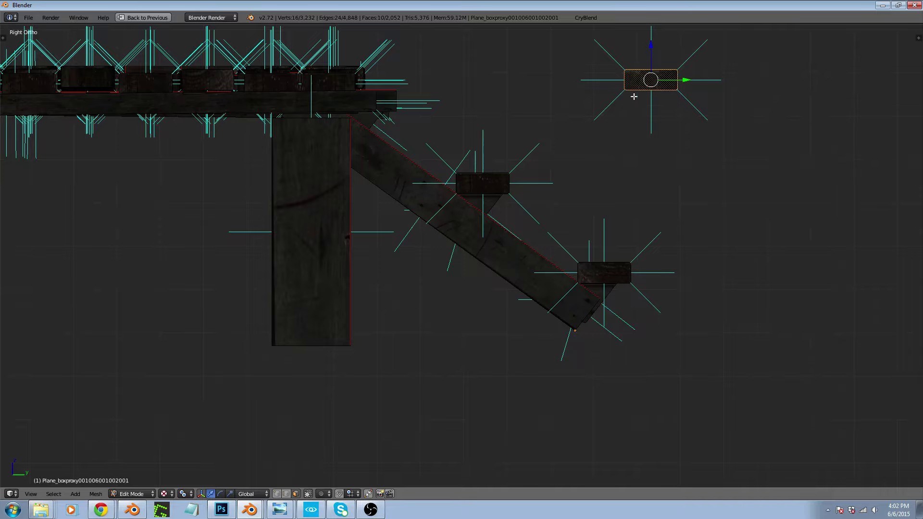
key(g)
click(325, 118)
Select the upper and middle step planks together and slide them along X to centre them over the two stringers
middle_drag(325, 119, 332, 207)
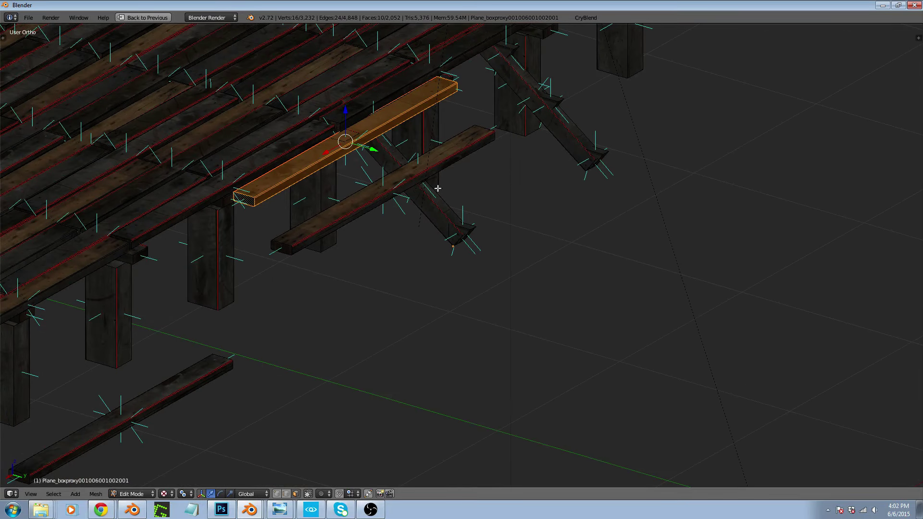
shift+right_click(368, 194)
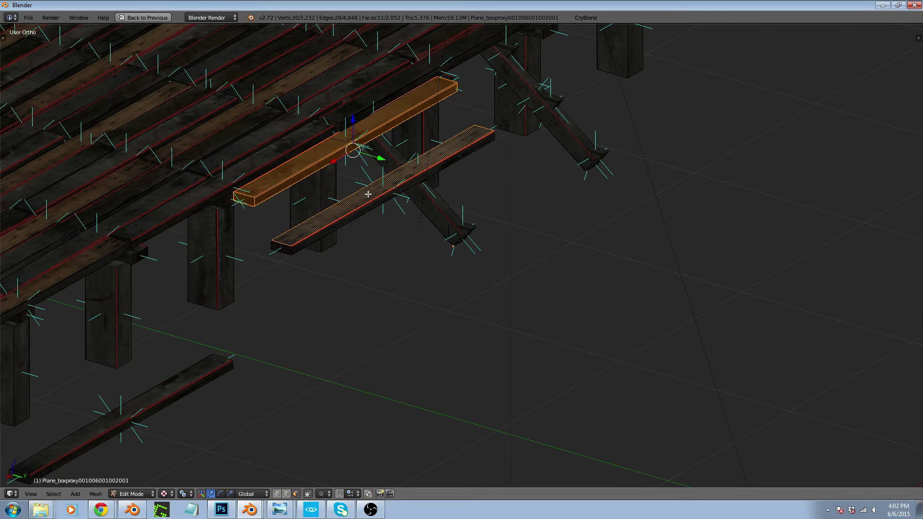
key(l)
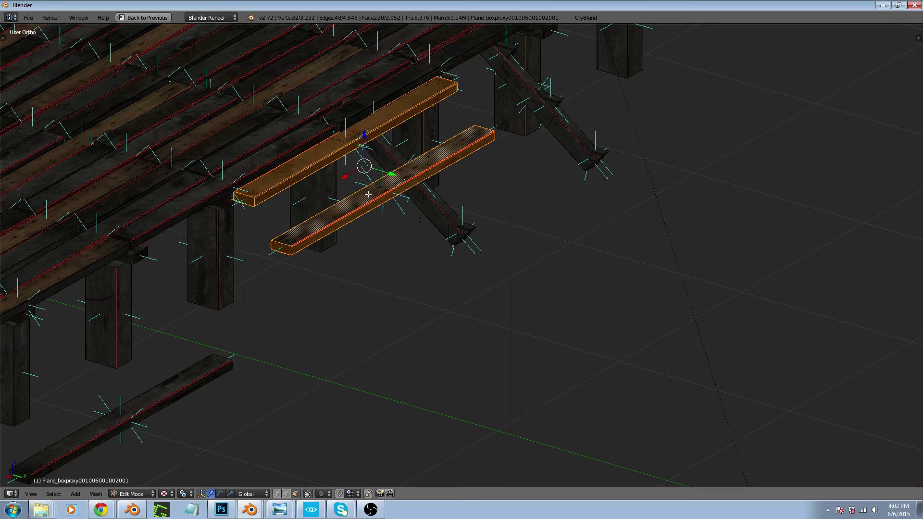
key(KP_7)
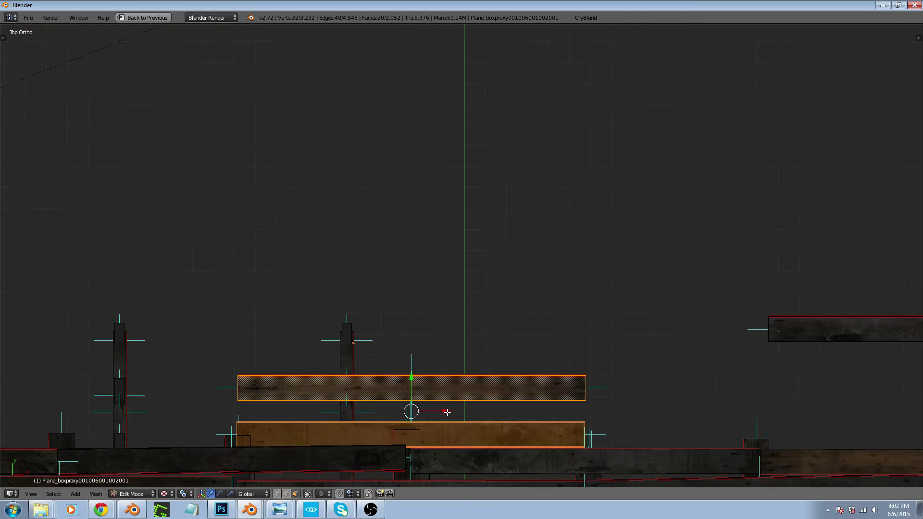
drag(447, 412, 268, 383)
Raise the top step plank about 0.05 along Z and shift it about 0.013 outward along Y
middle_drag(268, 383, 245, 281)
scroll(158, 414, up, 5)
middle_drag(150, 394, 221, 383)
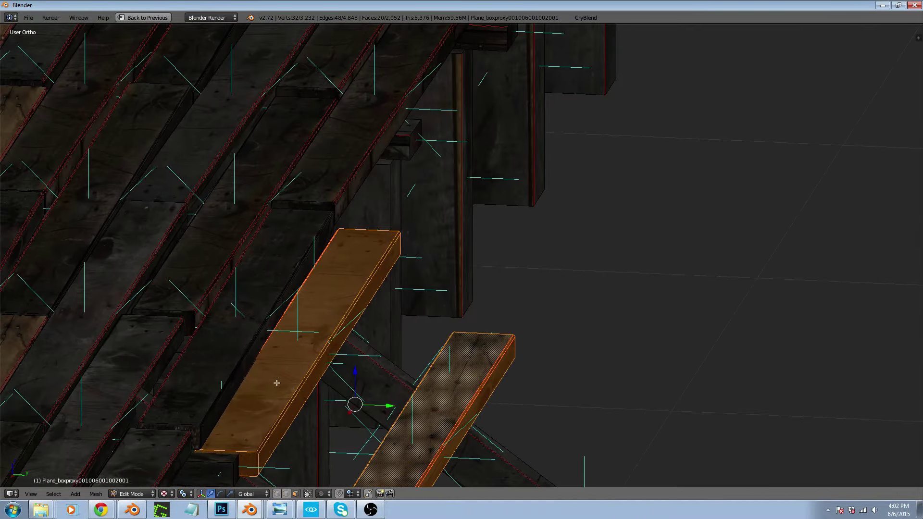
right_click(310, 378)
key(l)
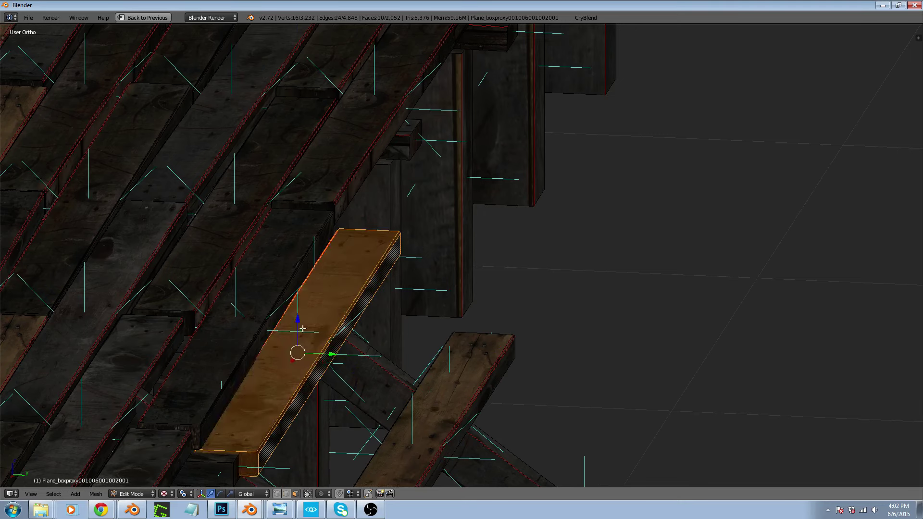
key(g)
key(z)
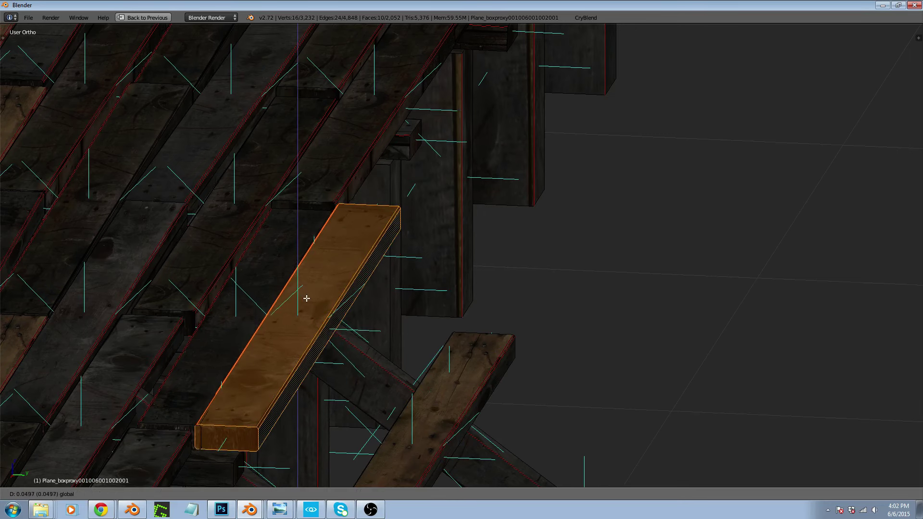
click(307, 300)
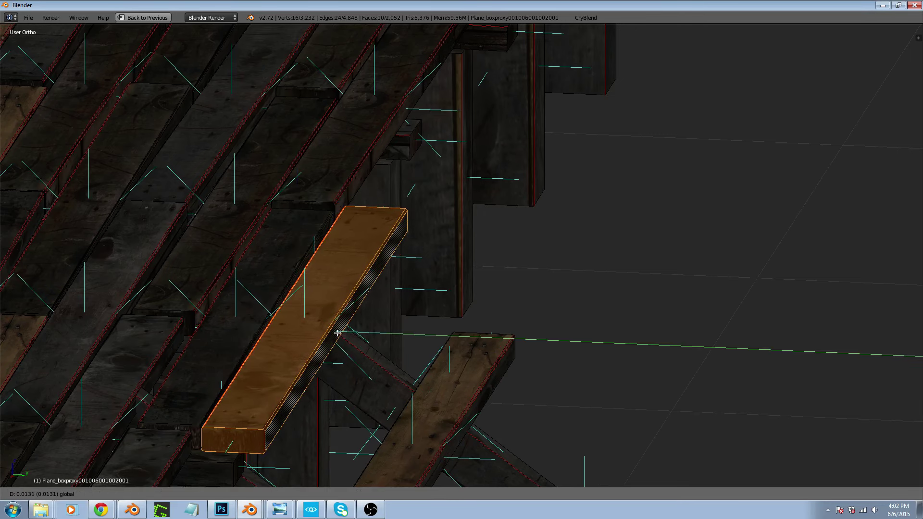
click(338, 333)
Slide the lowest plank along X onto the stringers' lower ends, in line with the other steps, and return to Object Mode
scroll(338, 278, down, 3)
middle_drag(406, 387, 404, 309)
scroll(342, 421, down, 4)
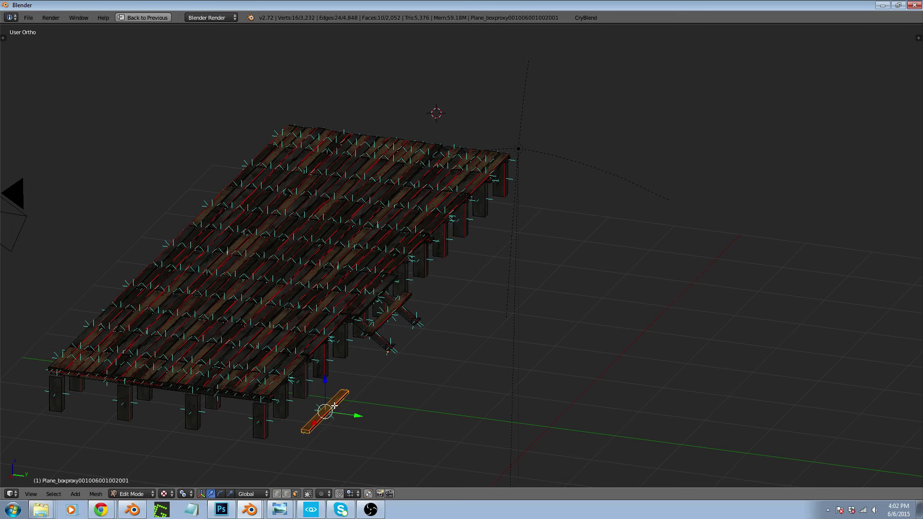
scroll(334, 406, up, 4)
drag(301, 420, 440, 282)
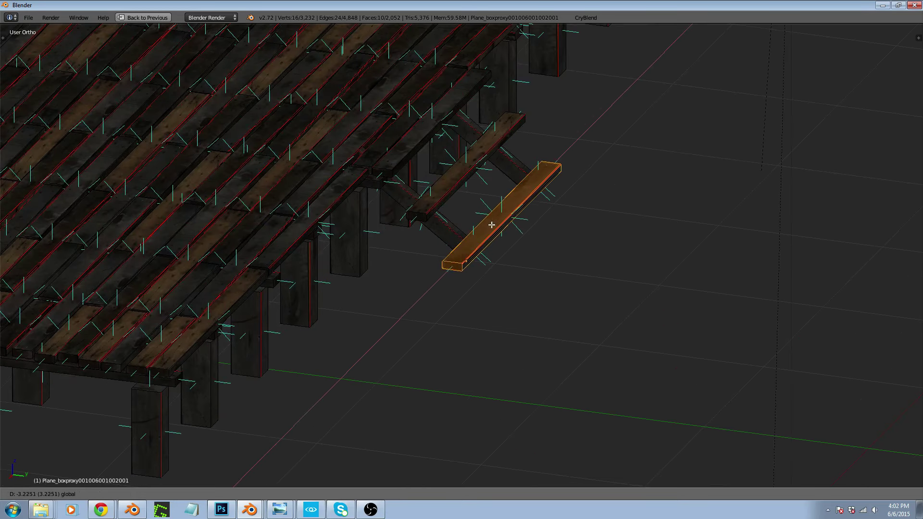
key(KP_7)
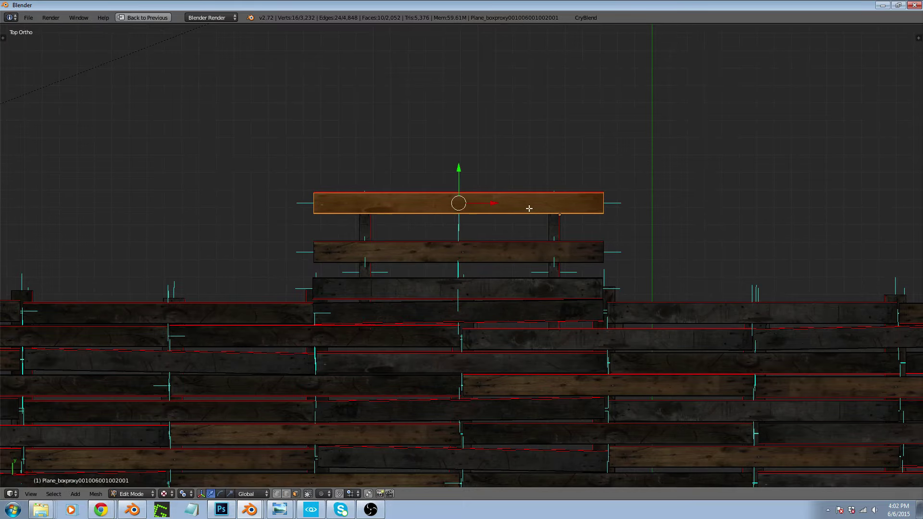
middle_drag(530, 208, 405, 132)
mouse_move(418, 167)
middle_down()
mouse_move(441, 124)
mouse_move(441, 138)
mouse_move(435, 112)
mouse_move(432, 157)
middle_up()
key(Tab)
scroll(445, 168, down, 6)
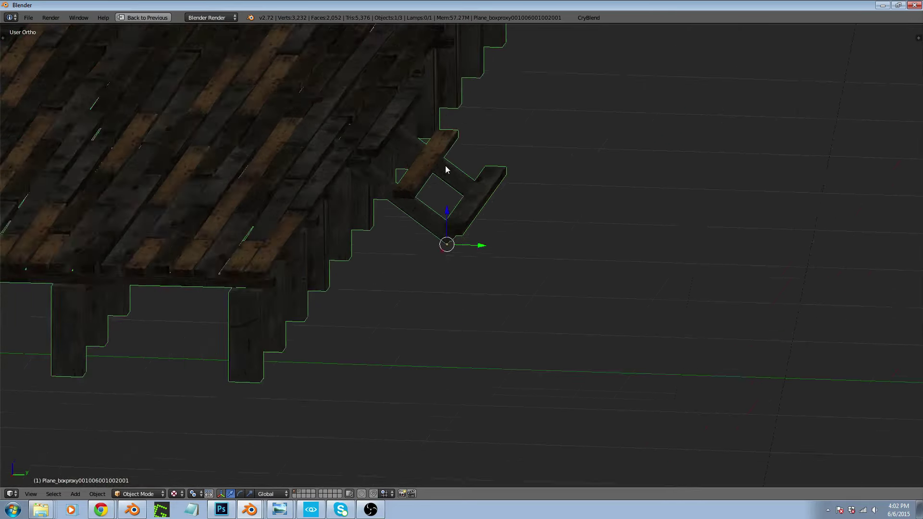
Switch to CRYENGINE Sandbox and inspect the church podium with its new steps from close up and from the benches
drag(507, 5, 0, 80)
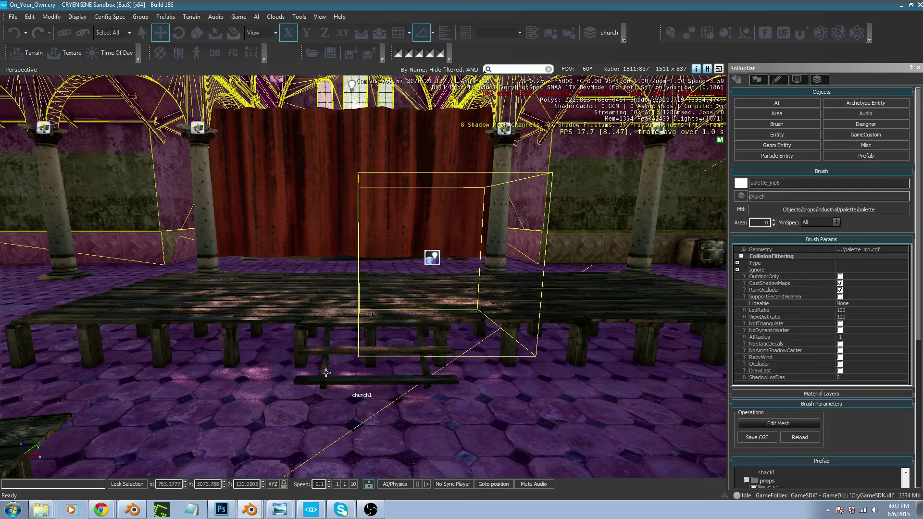
key(w)
key(a)
mouse_move(367, 377)
right_down()
mouse_move(429, 399)
mouse_move(363, 366)
right_up()
key(w)
key(d)
key(s)
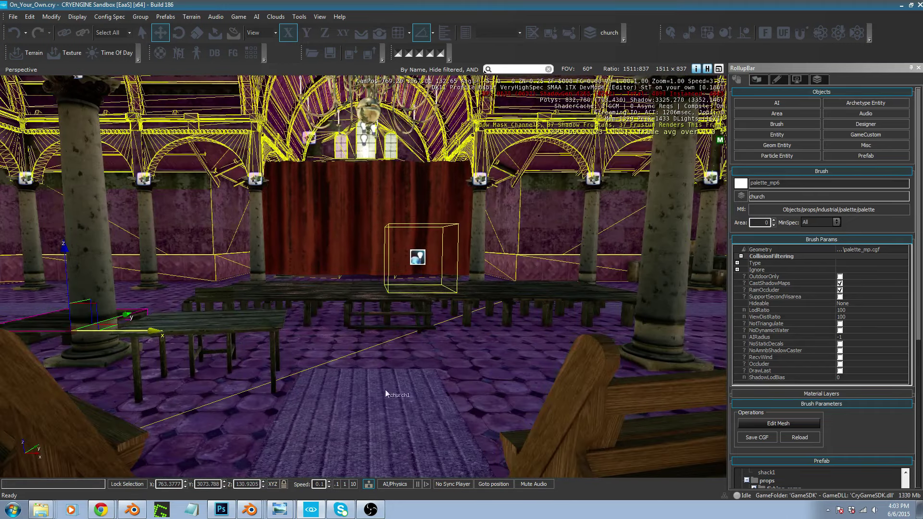
Select the church podium and move it along X to about 768.65
click(395, 303)
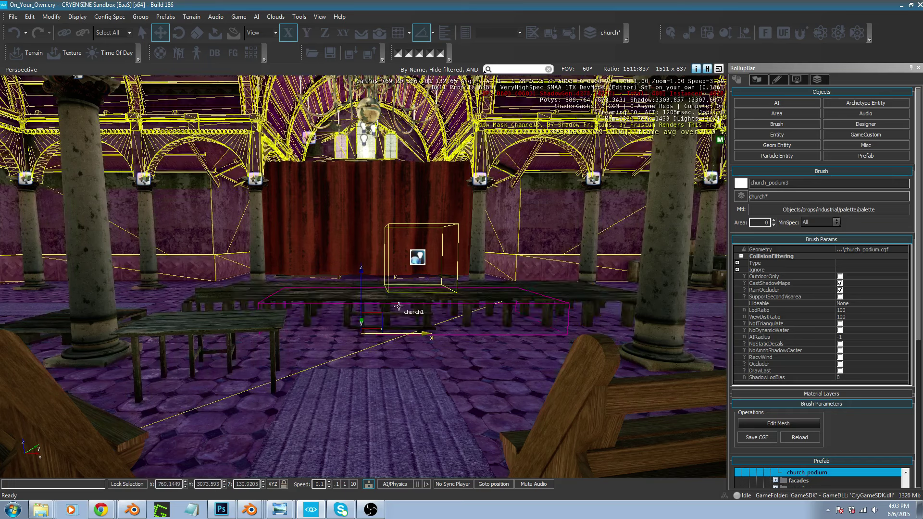
key(w)
right_drag(384, 313, 385, 336)
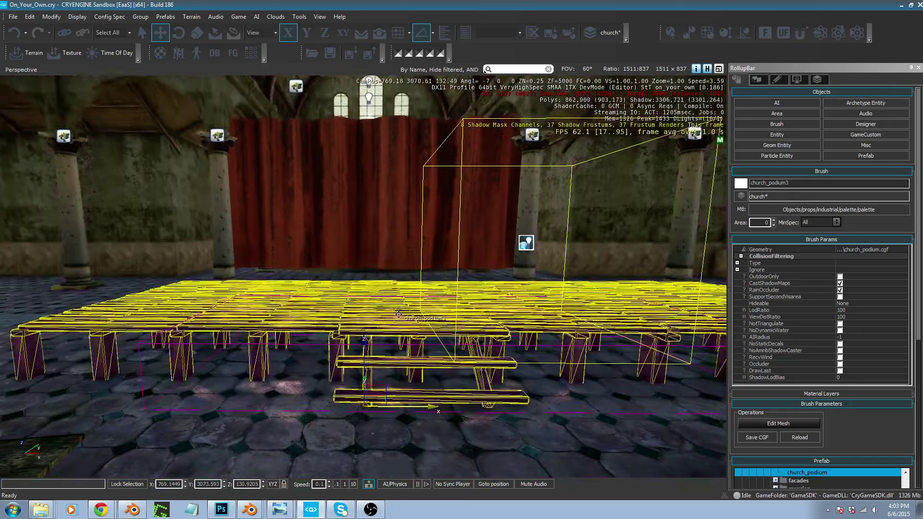
drag(420, 406, 367, 406)
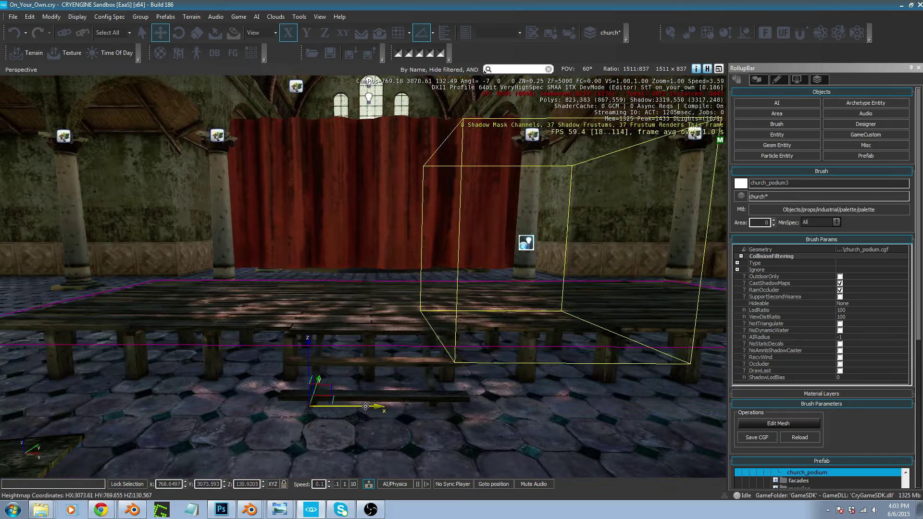
Select the wooden table and its chair together and move them away from the podium, past the nearby column
key(s)
right_drag(367, 406, 236, 400)
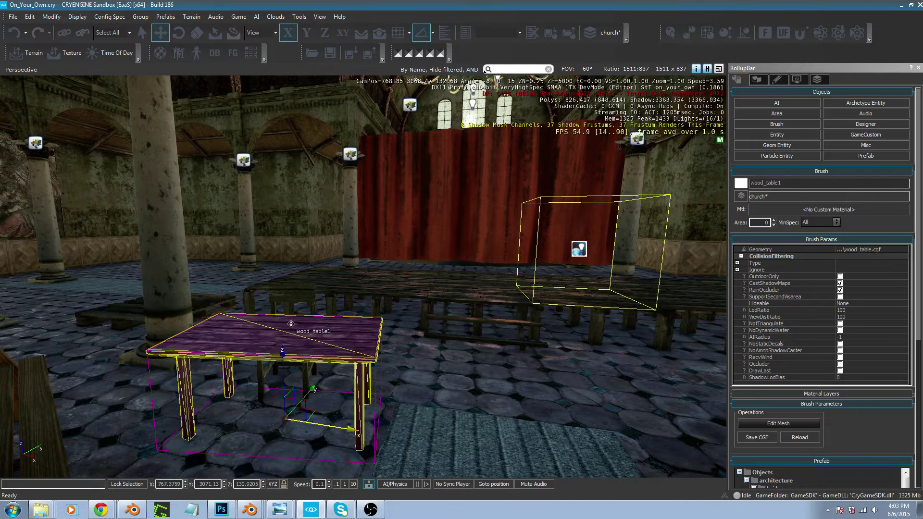
ctrl+click(298, 301)
right_drag(299, 301, 300, 319)
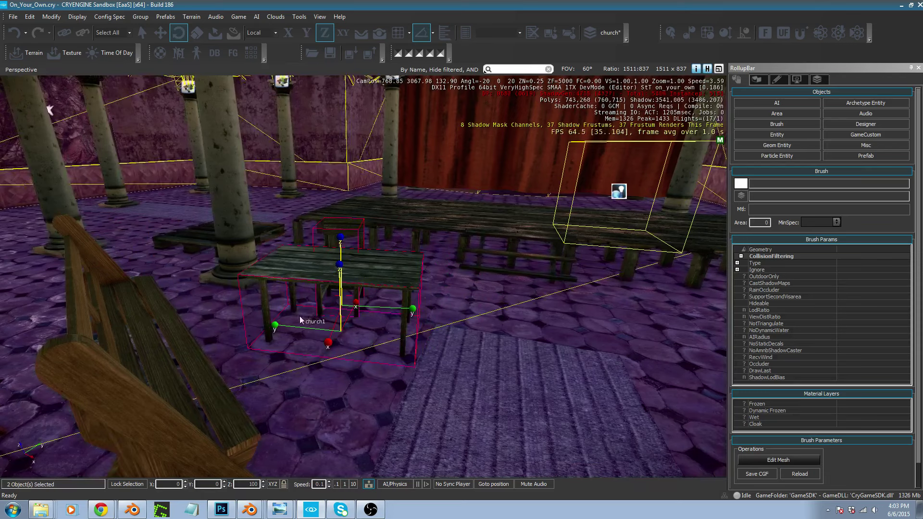
drag(354, 338, 153, 268)
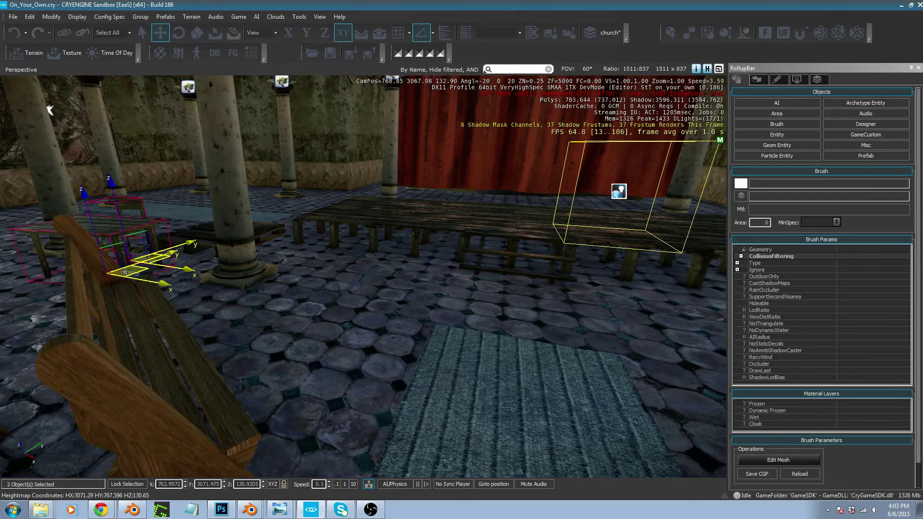
Rotate the wooden table about Z between the columns and adjust its chair to match
key(a)
right_drag(110, 173, 154, 188)
key(w)
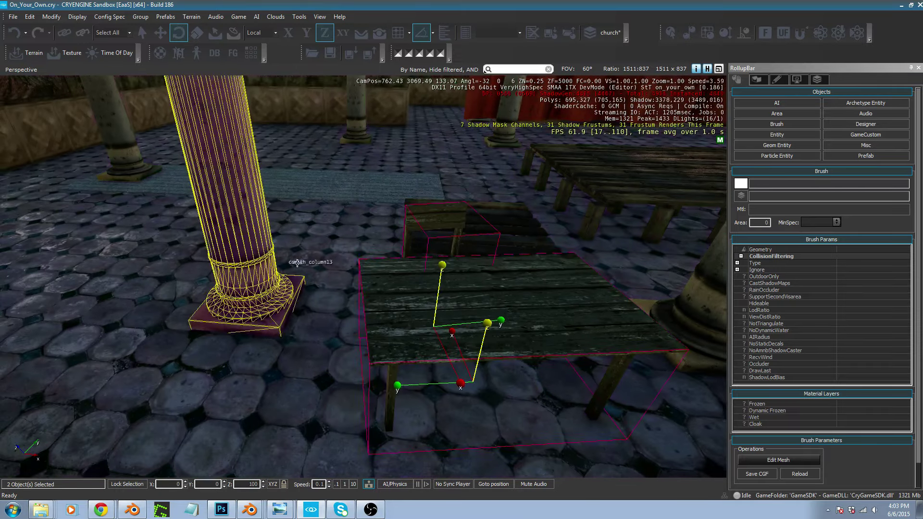
key(Escape)
click(427, 307)
key(d)
right_drag(426, 307, 320, 315)
key(s)
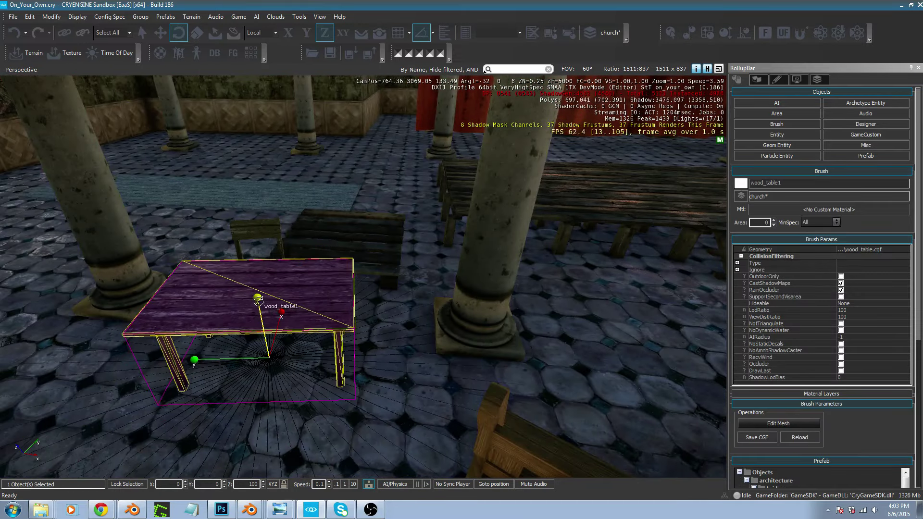
drag(257, 301, 288, 251)
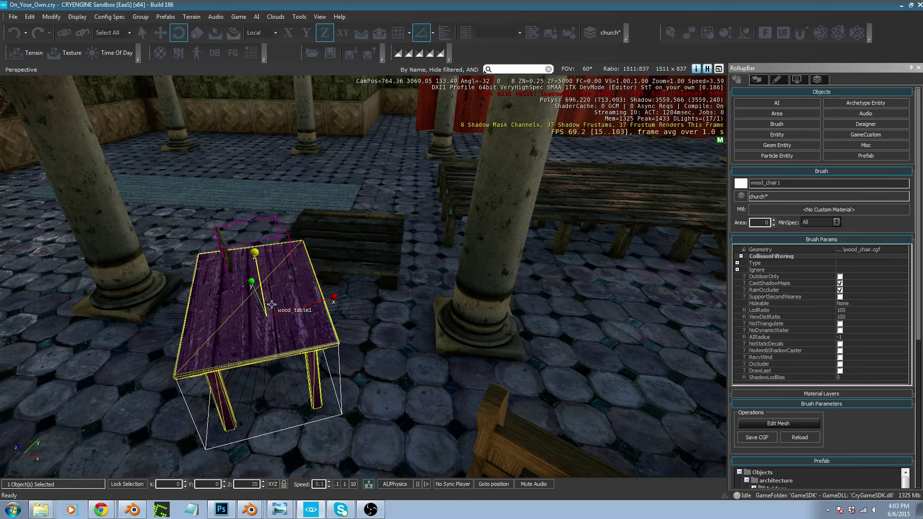
drag(254, 321, 245, 371)
Delete the wooden pallet lying behind the table
right_drag(380, 268, 360, 331)
click(337, 242)
key(Delete)
key(Return)
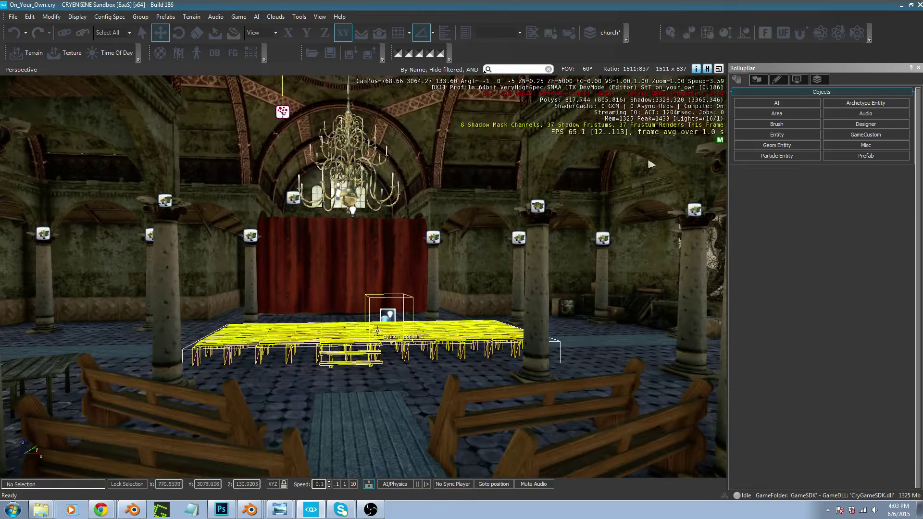
Activate the environment probe above the podium and hide the viewport helpers
click(387, 315)
click(841, 397)
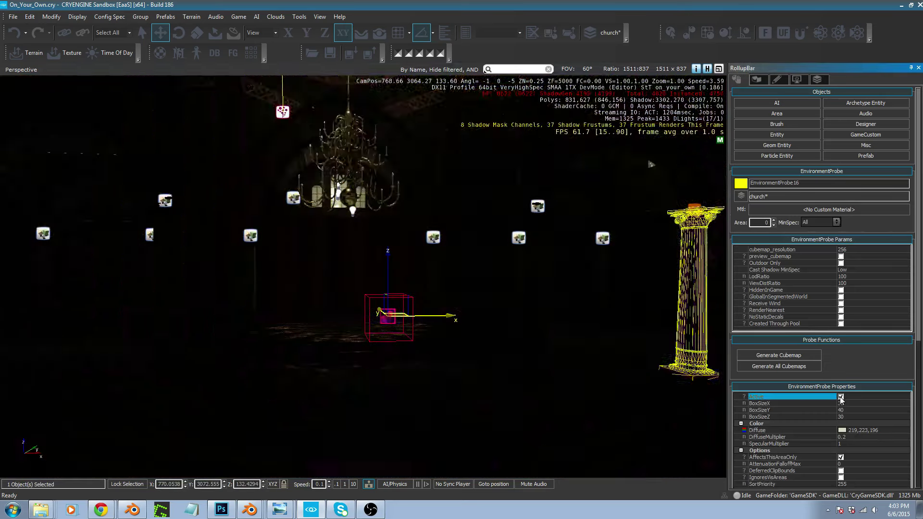
right_drag(499, 336, 495, 344)
key(shift+space)
Examine how the darkened church interior, the podium and the window light on the floor look from the aisle
middle_drag(499, 337, 523, 353)
key(w)
key(a)
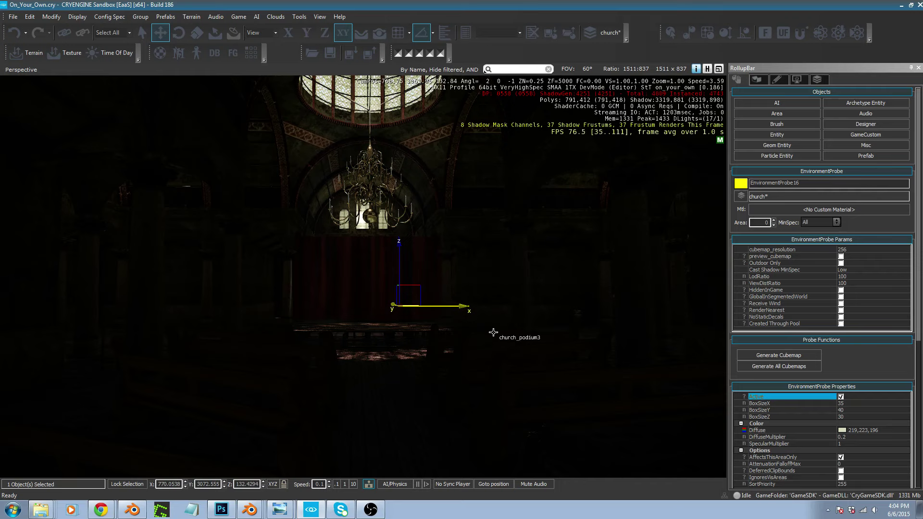
mouse_move(473, 331)
right_down()
mouse_move(476, 317)
mouse_move(479, 341)
right_up()
key(s)
key(w)
key(w)
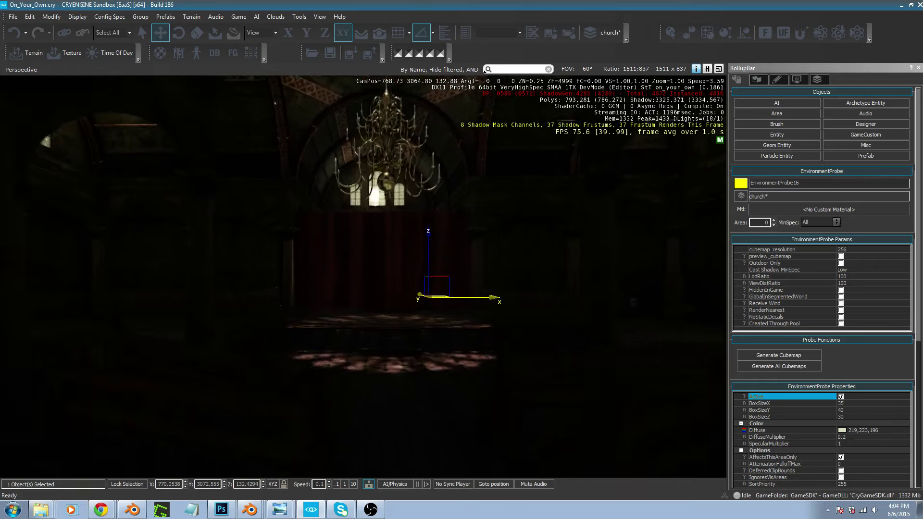
key(s)
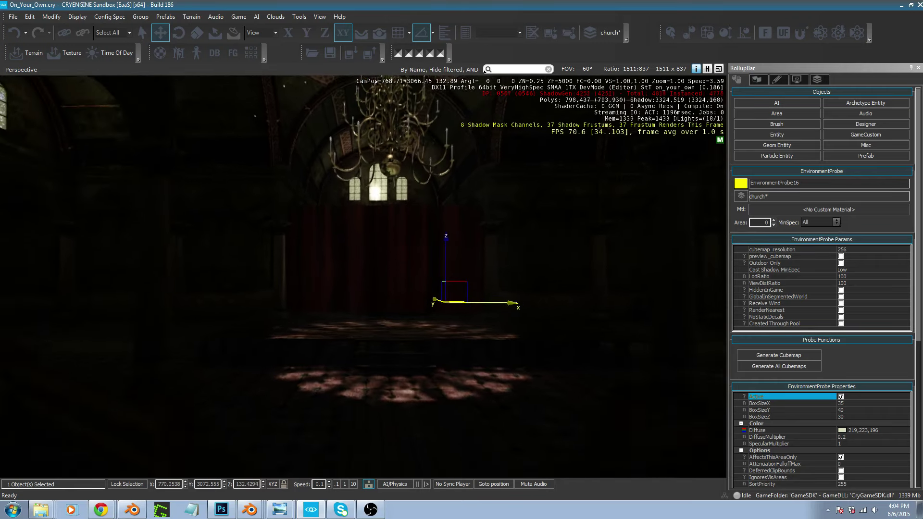
key(d)
key(a)
key(w)
key(w)
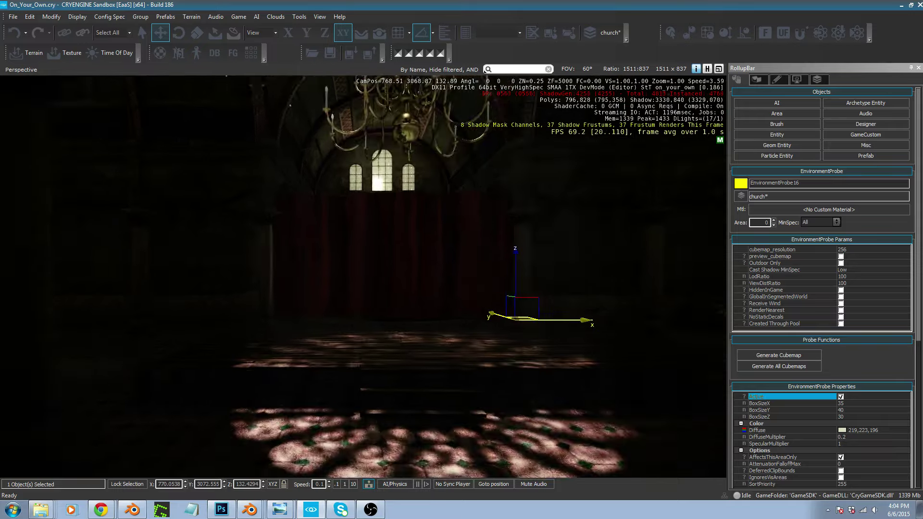
key(a)
Select four church benches, two on each side of the carpet, and clone them to the floor on the -X side of the podium
right_drag(479, 341, 380, 345)
ctrl+click(457, 298)
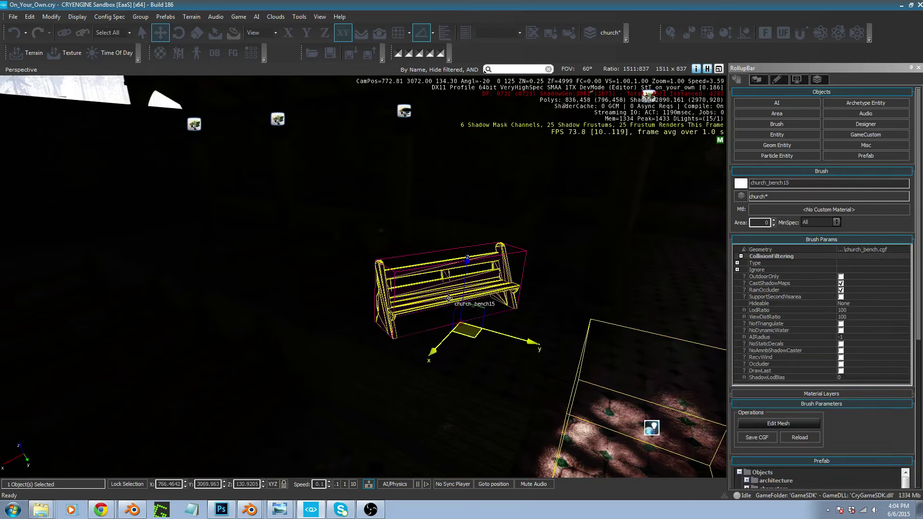
right_drag(358, 323, 337, 332)
ctrl+click(259, 288)
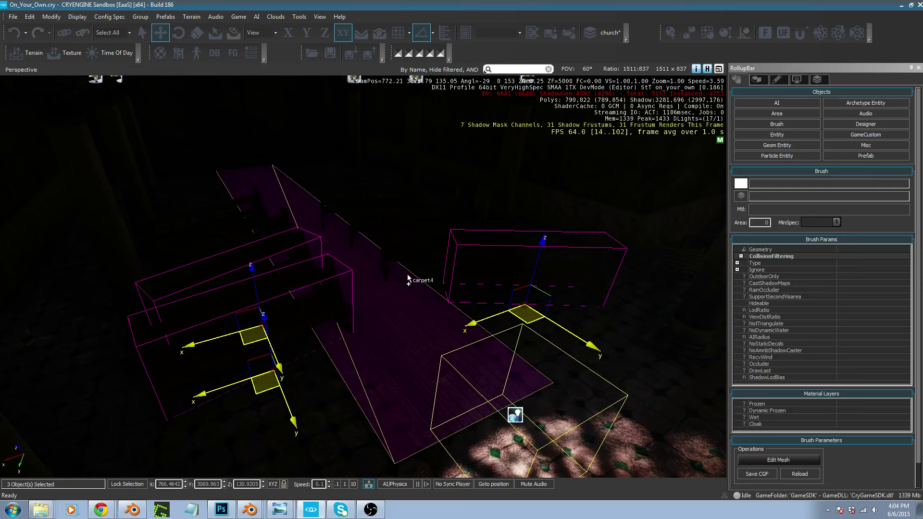
ctrl+click(435, 252)
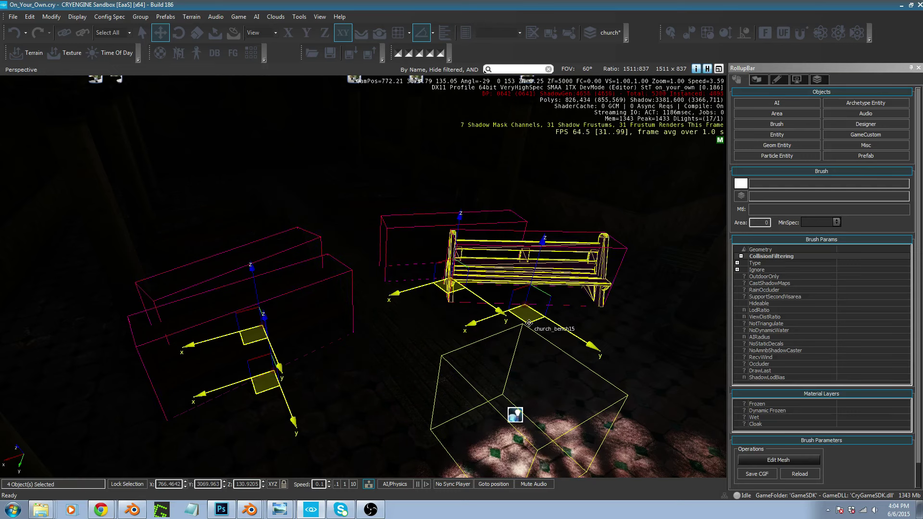
key(ctrl+c)
mouse_move(529, 324)
right_down()
mouse_move(585, 312)
mouse_move(521, 321)
right_up()
key(w)
click(465, 320)
Rotate the four cloned benches together about Z so they run sideways to the podium
key(d)
mouse_move(465, 320)
right_down()
mouse_move(479, 324)
mouse_move(463, 313)
right_up()
key(s)
key(2)
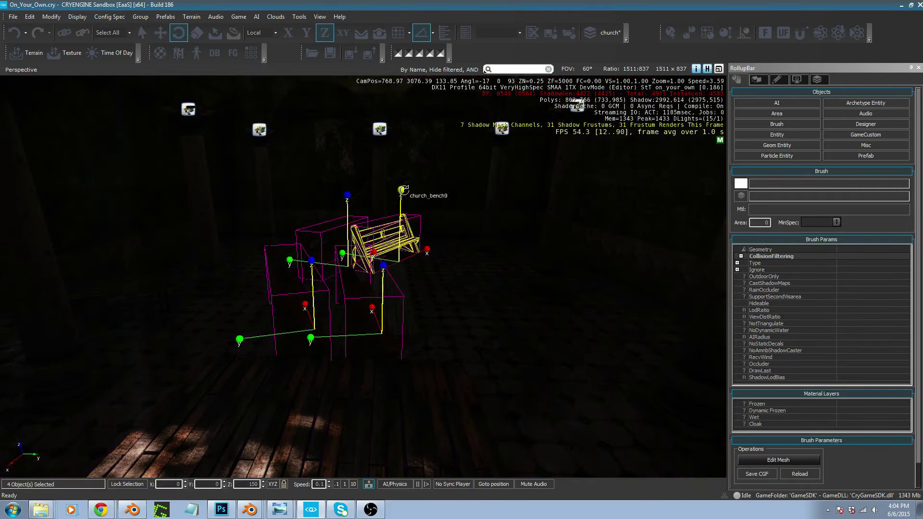
drag(408, 201, 434, 237)
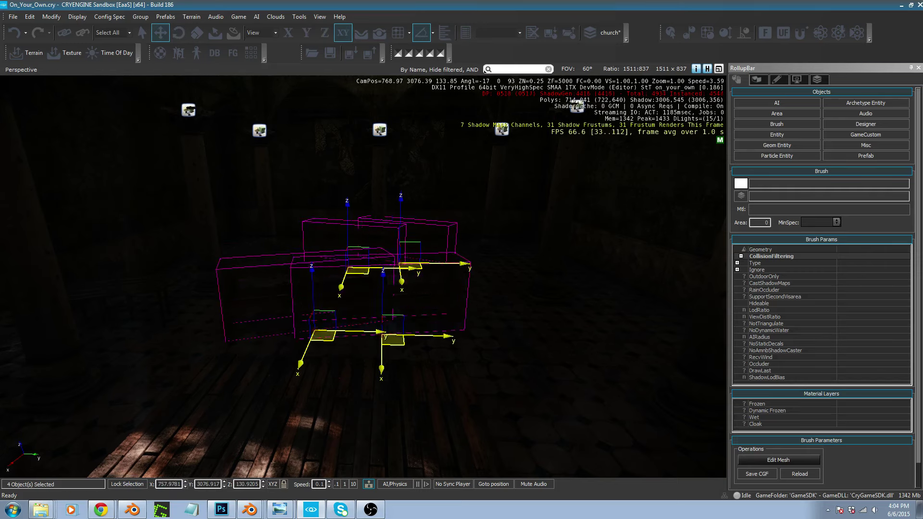
Reposition the cloned benches individually on the podium's -X side, turning one to 100 degrees about Z, to form uneven rows
click(405, 322)
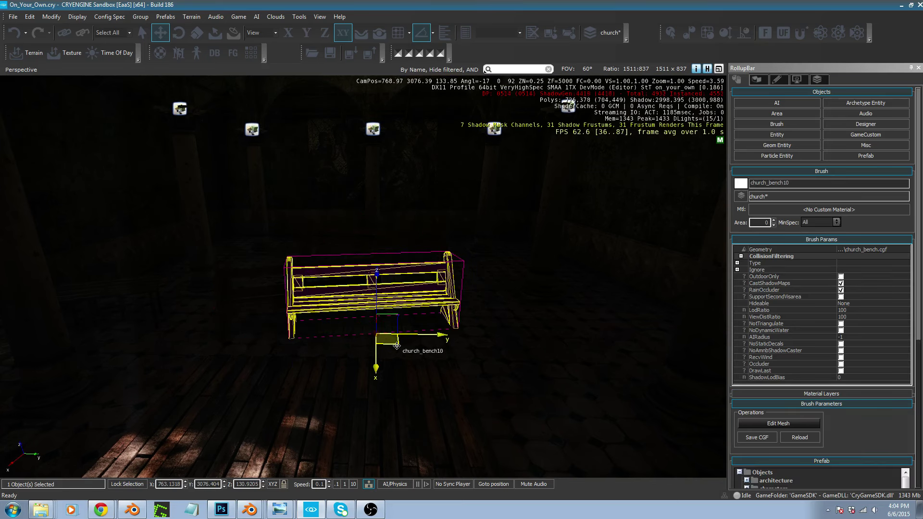
key(2)
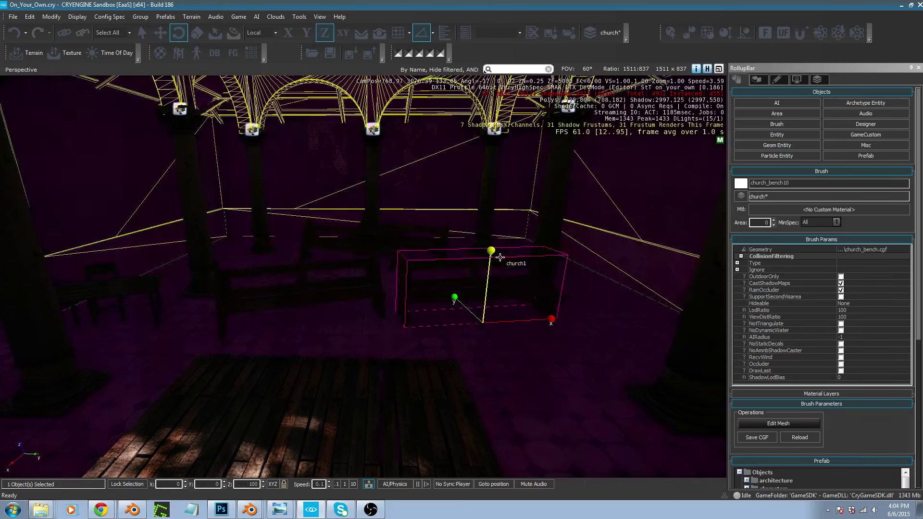
click(314, 299)
drag(320, 328, 290, 330)
key(w)
right_drag(291, 329, 323, 350)
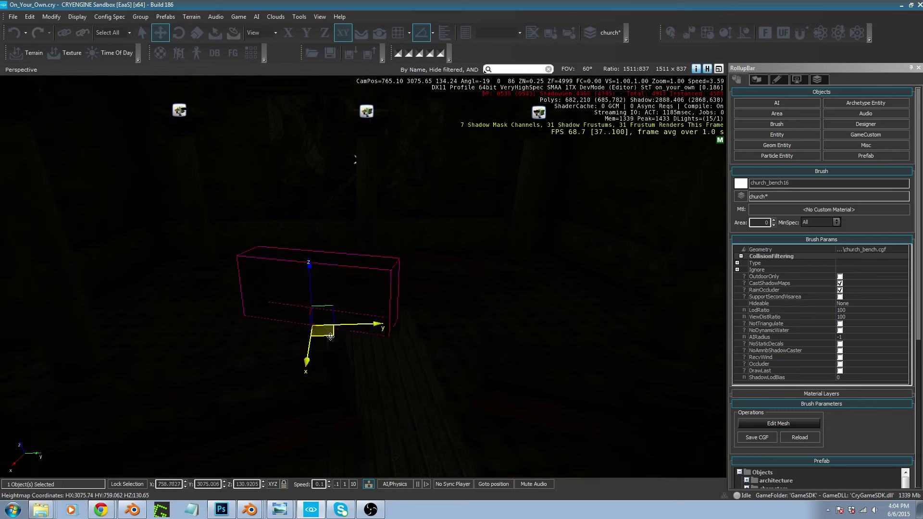
key(3)
drag(253, 284, 251, 267)
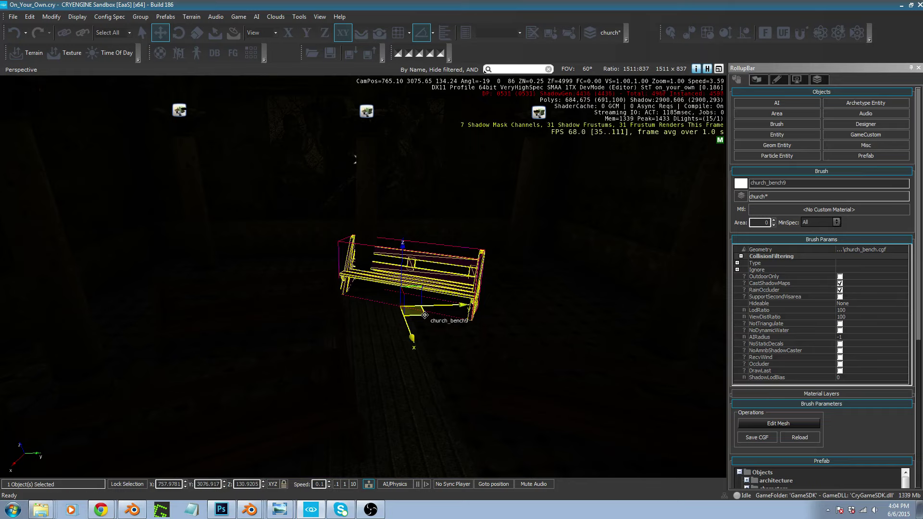
drag(424, 315, 504, 339)
Select the four benches on the podium's -X side and clone them to the floor on its +X side
right_drag(534, 358, 291, 351)
key(w)
key(d)
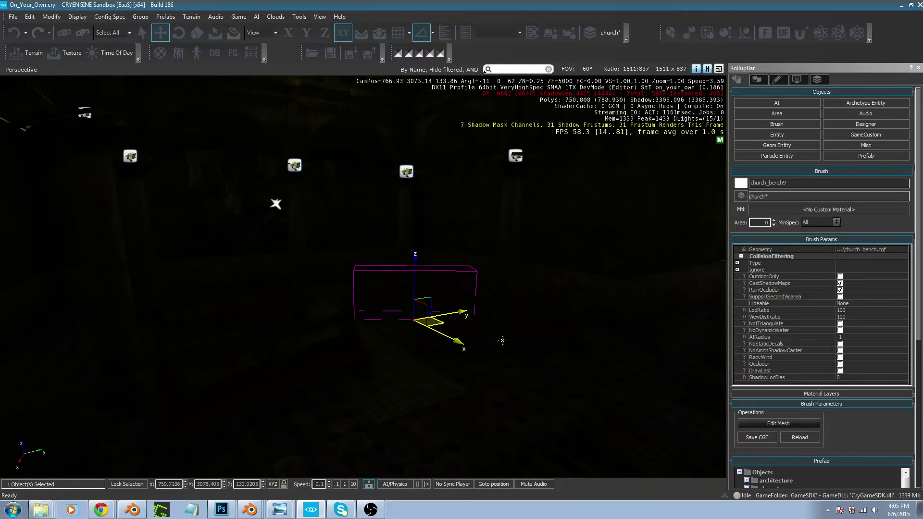
ctrl+click(503, 340)
ctrl+click(321, 368)
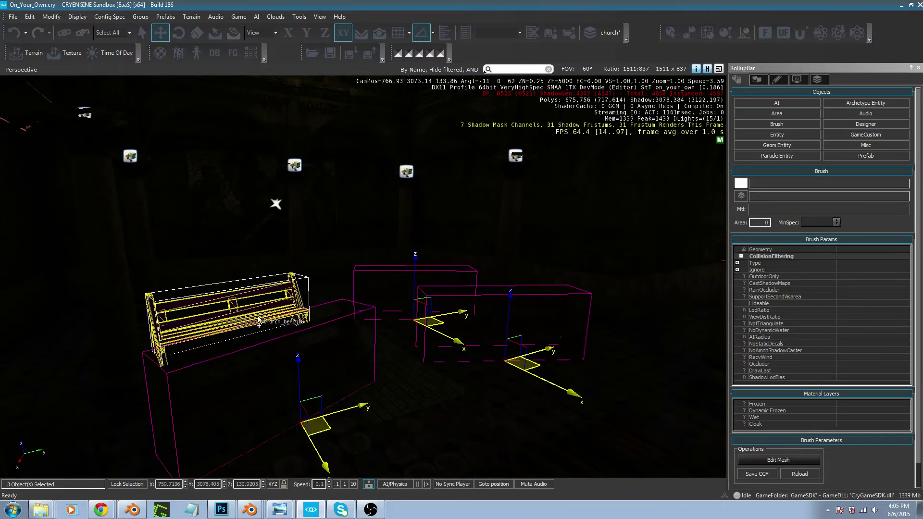
right_drag(330, 427, 333, 427)
key(w)
key(s)
key(a)
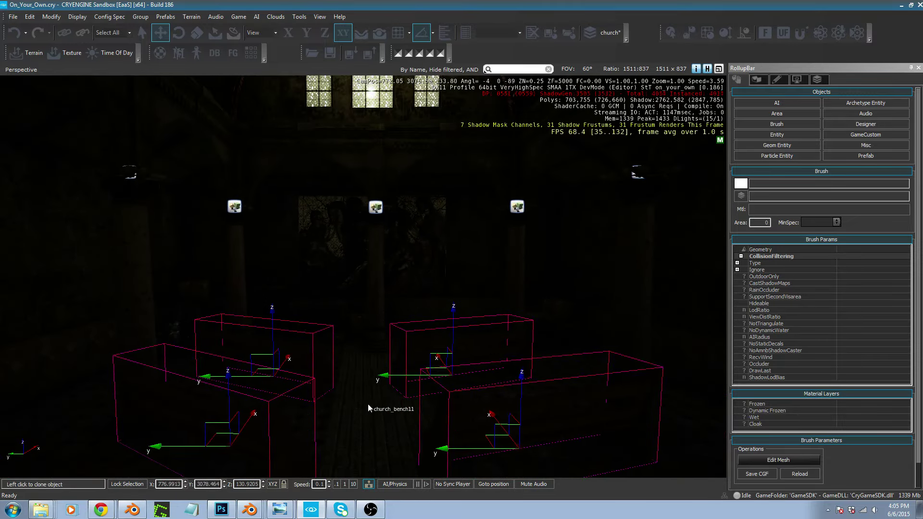
click(368, 404)
Rotate the four new bench copies together to -150 degrees about Z
key(2)
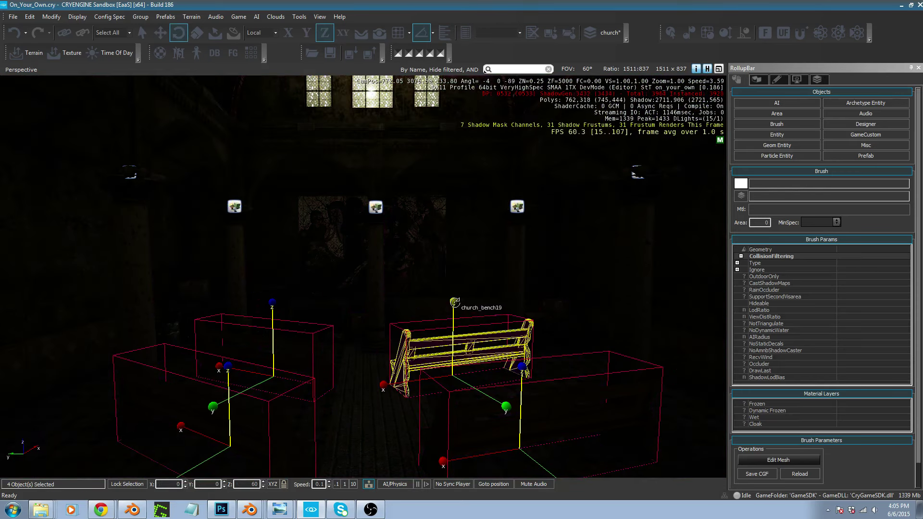
drag(455, 302, 488, 402)
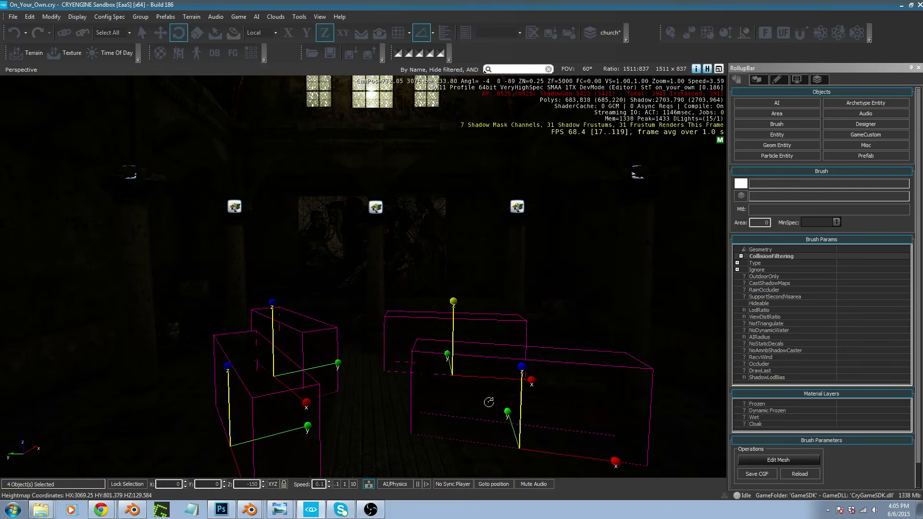
right_drag(489, 402, 489, 411)
Rotate only the pair of bench copies on the +Y side to -70 degrees about Z and shift them slightly across the floor
key(ctrl+d)
click(302, 401)
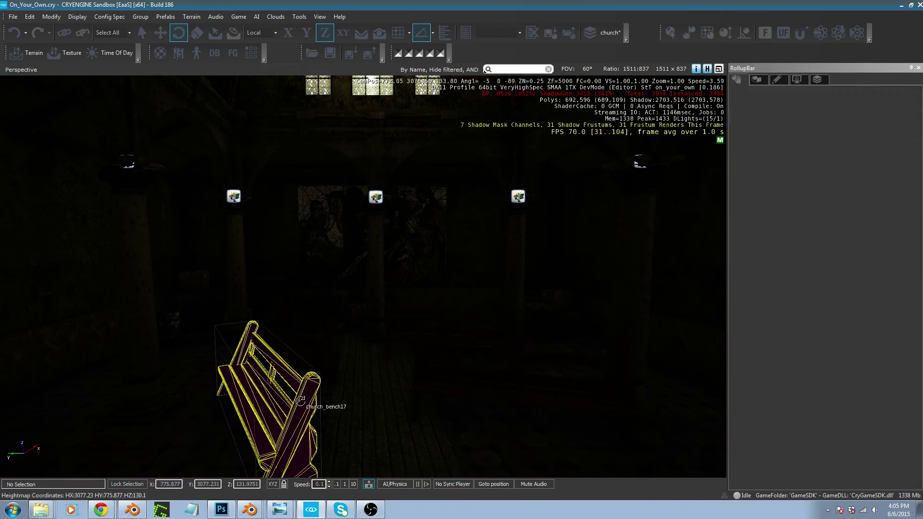
ctrl+click(300, 357)
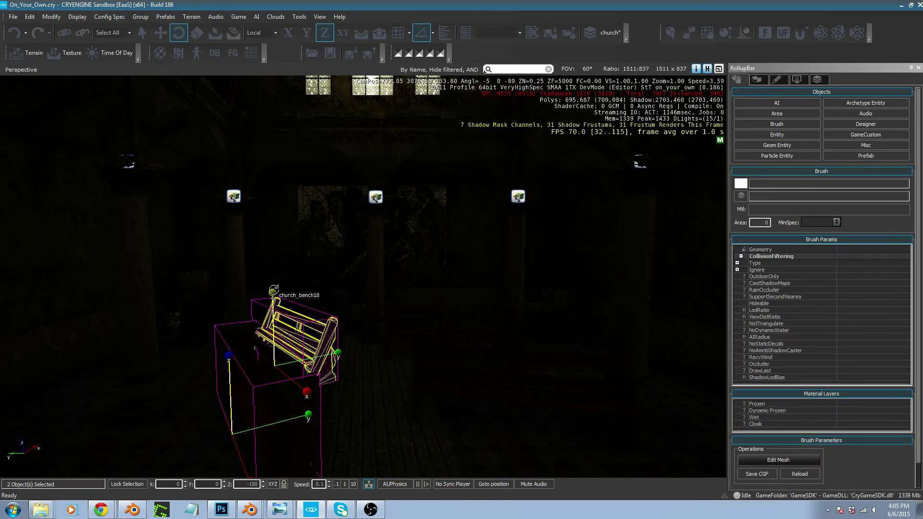
drag(272, 290, 277, 283)
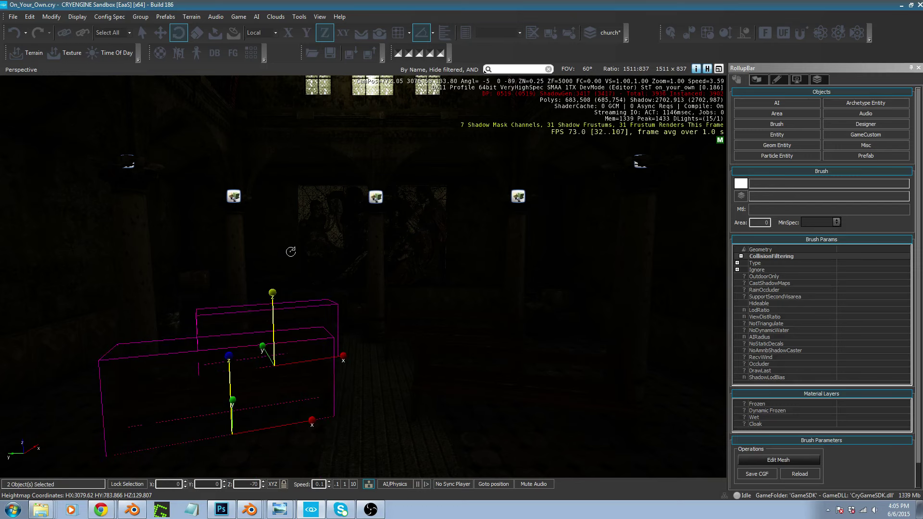
key(a)
right_drag(291, 252, 266, 300)
key(w)
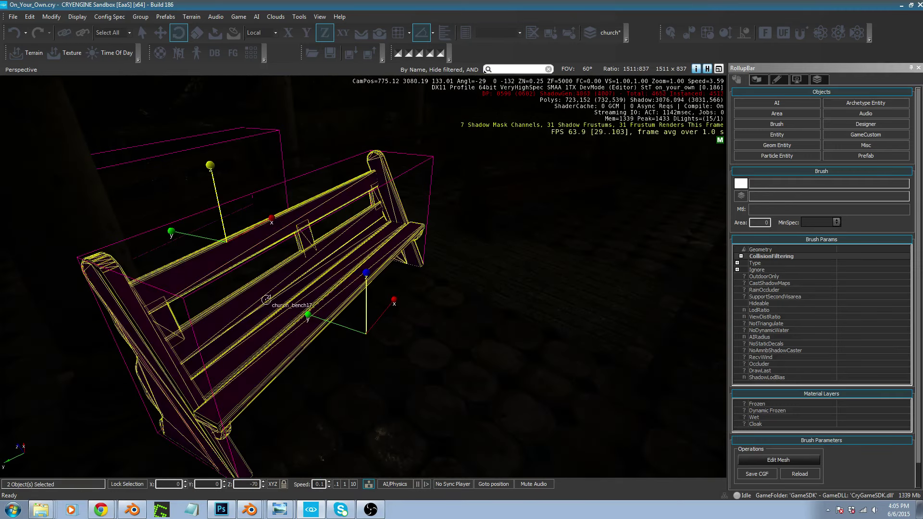
key(1)
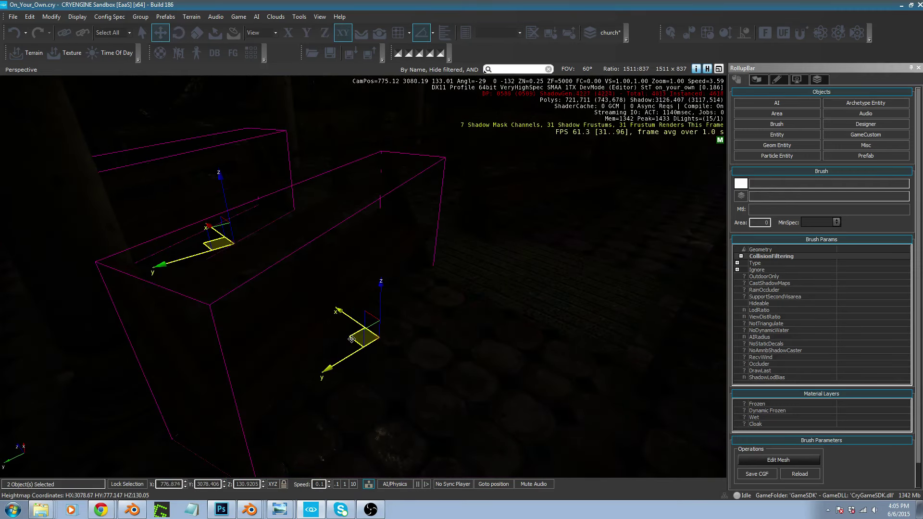
Clone a bench on the +X side of the carpet and place the copy at the back, at about X 771.84, Y 3062.31
right_drag(352, 339, 150, 221)
key(w)
key(d)
key(w)
key(d)
key(s)
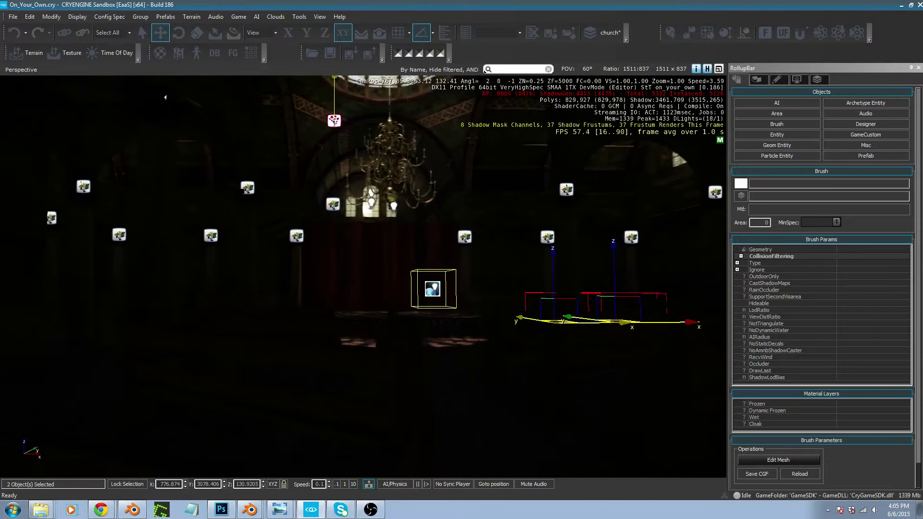
key(s)
right_drag(408, 310, 614, 378)
key(w)
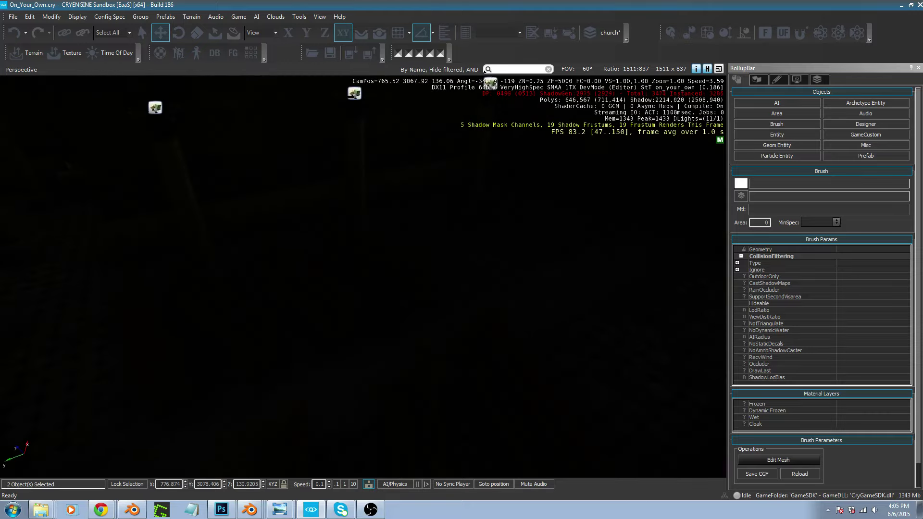
click(318, 308)
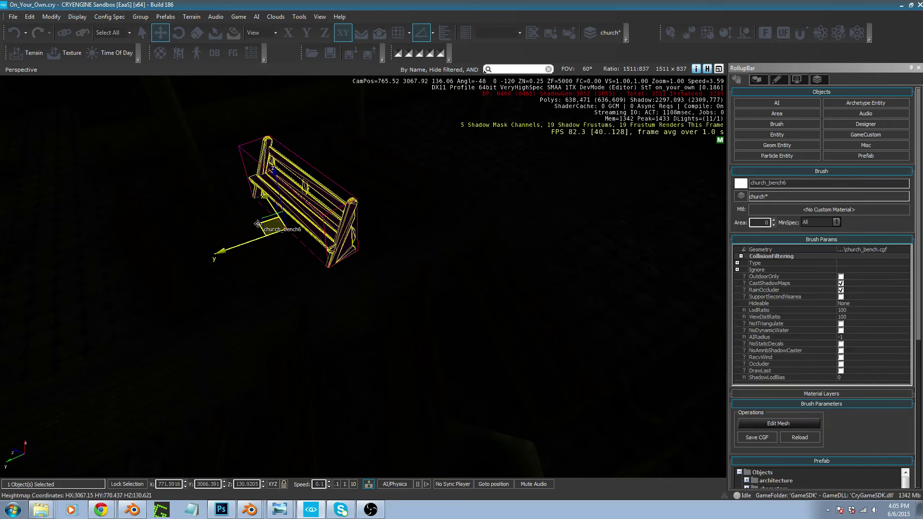
key(ctrl+c)
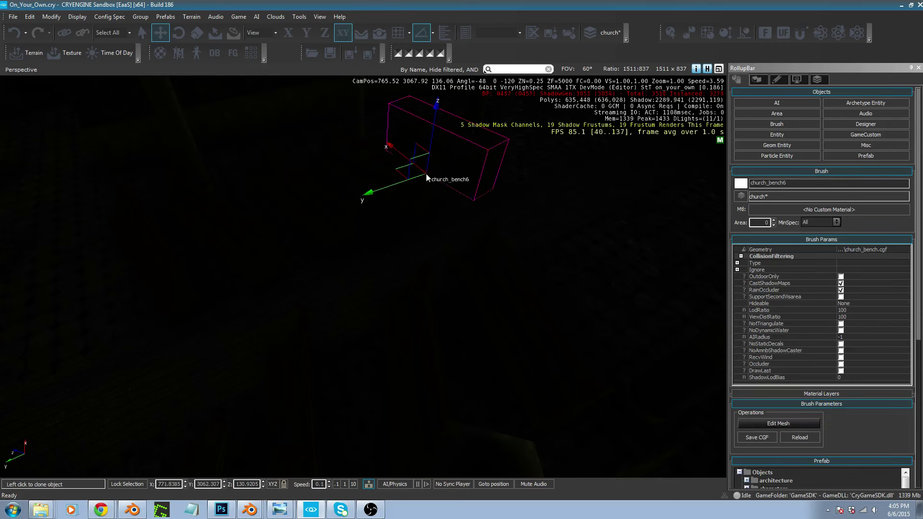
click(426, 177)
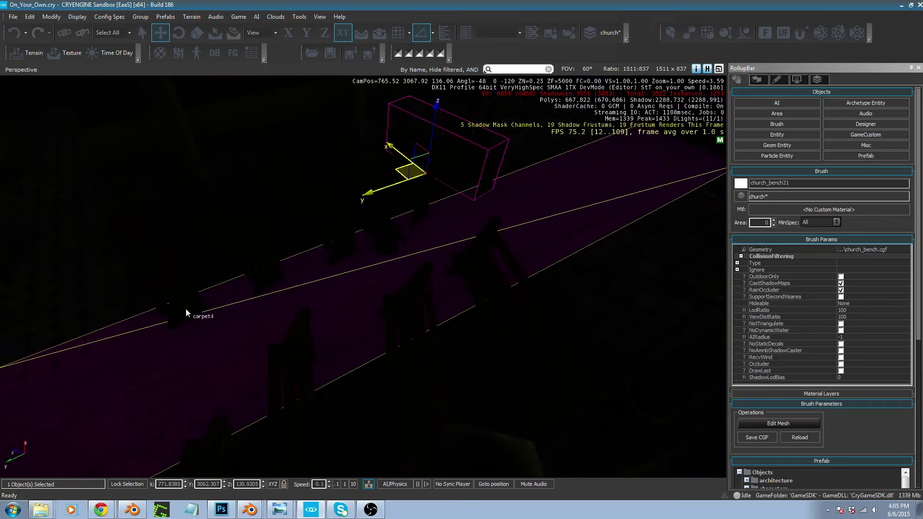
Clone a bench on the -X side of the carpet and place the copy at the back, at about X 767.12, Y 3062.20
click(241, 466)
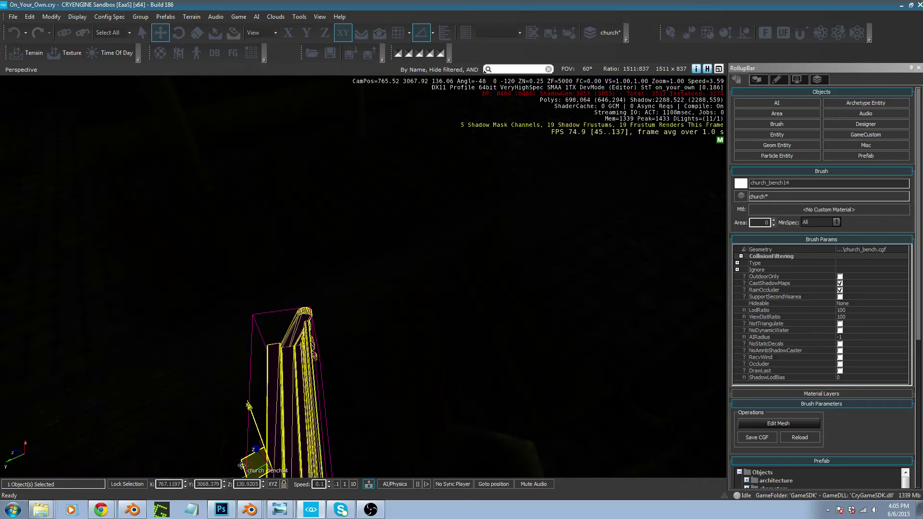
shift+drag(241, 465, 421, 382)
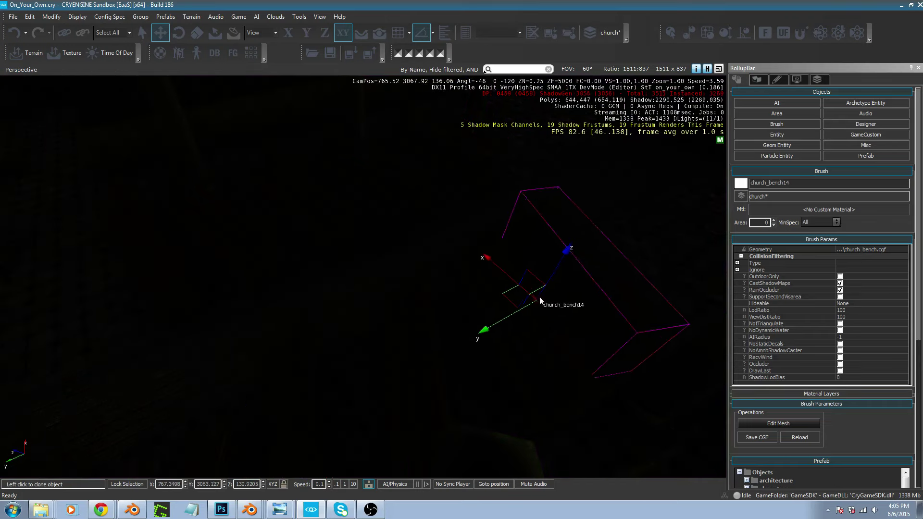
click(581, 291)
Move the garbage bag out from between the rear benches to about X 774.88, Y 3063.83
key(w)
key(d)
mouse_move(581, 291)
right_down()
mouse_move(336, 221)
mouse_move(260, 269)
mouse_move(231, 250)
right_up()
key(d)
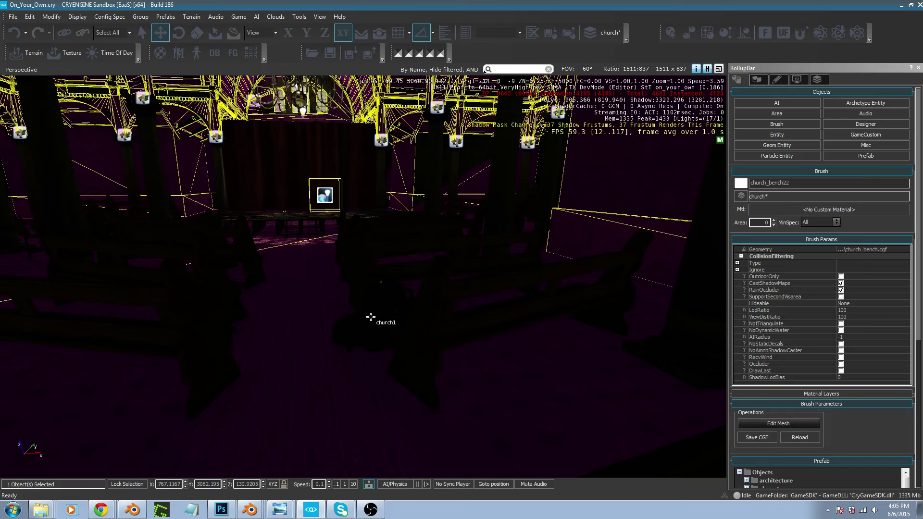
right_drag(371, 317, 374, 317)
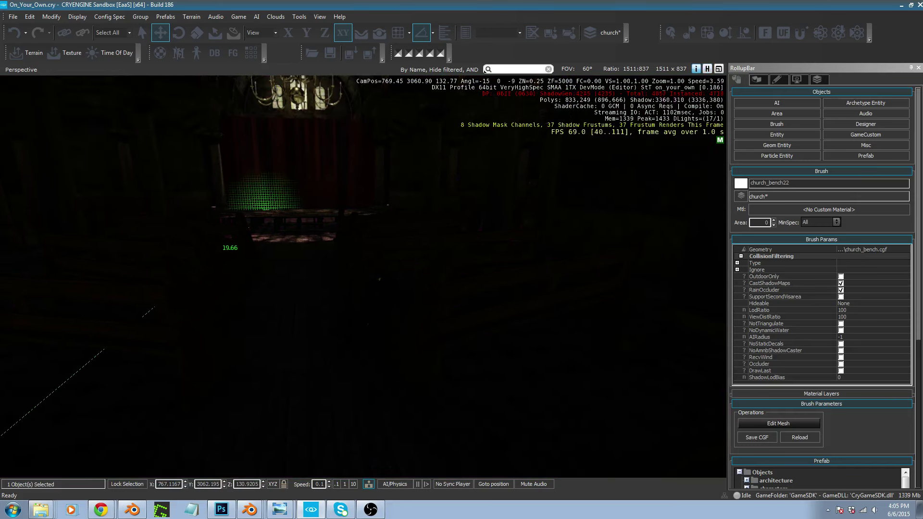
click(376, 306)
right_drag(379, 326, 392, 326)
key(s)
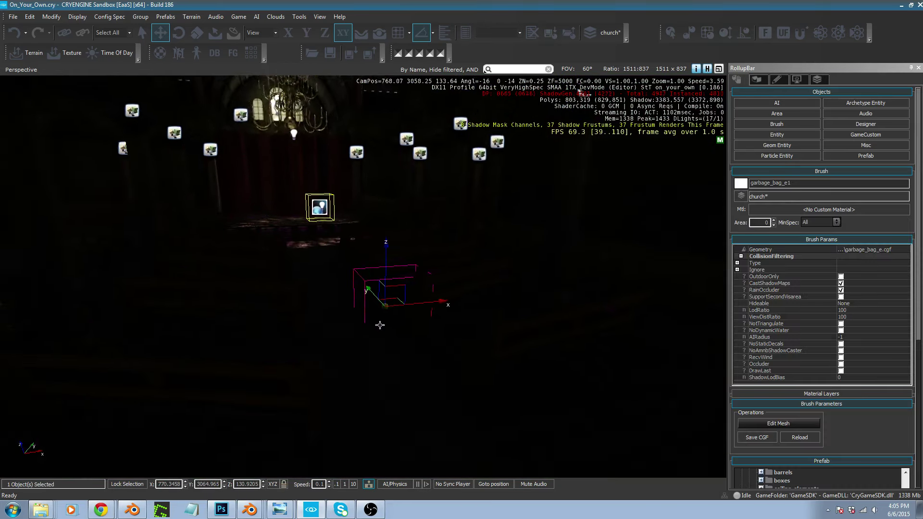
drag(386, 301, 605, 301)
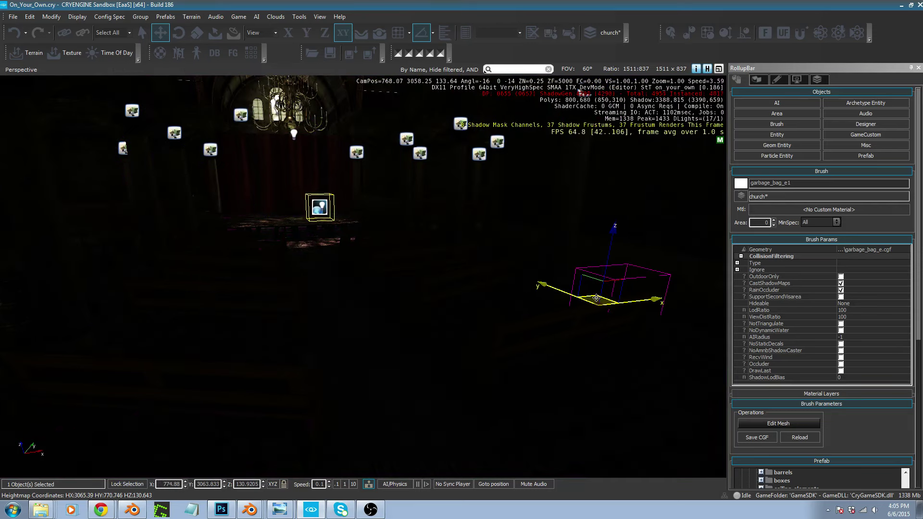
Examine the church from the aisle, then the domed skylight and chandelier with the viewport helpers hidden
key(w)
right_drag(605, 301, 522, 234)
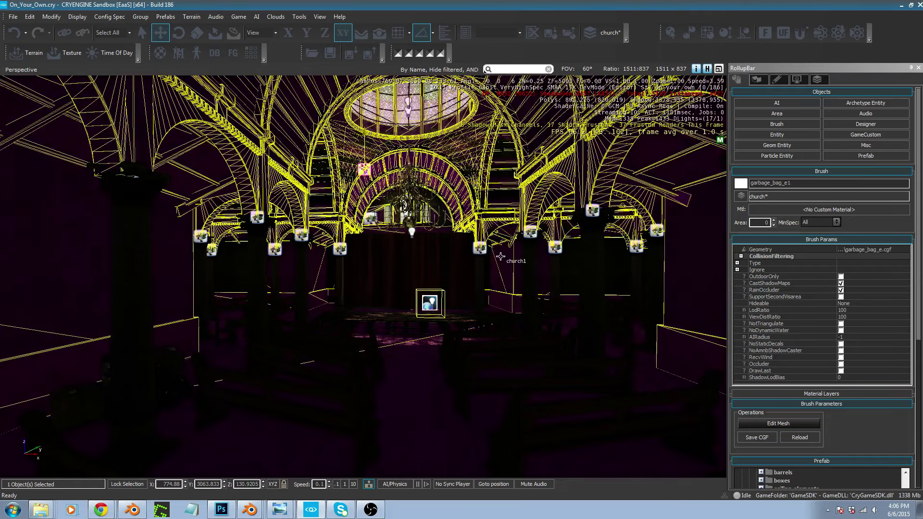
right_drag(501, 256, 464, 273)
key(w)
key(s)
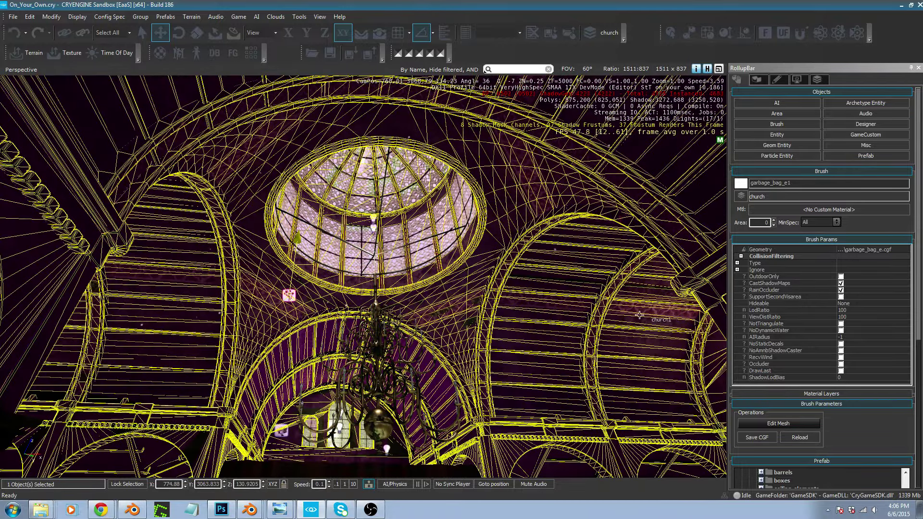
key(F3)
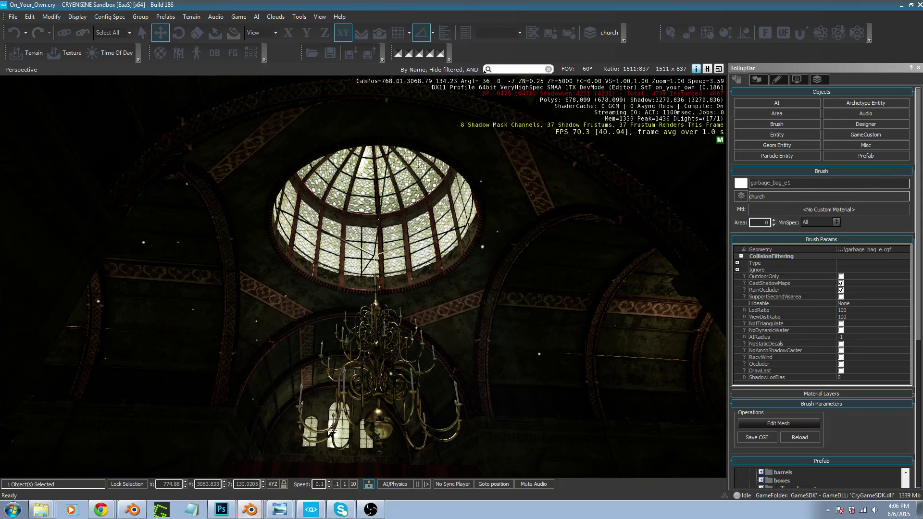
Switch to the podium model in Blender and bridge two end edges of the plank at the platform's front corner using edge selection
drag(0, 14, 520, 1)
right_click(313, 234)
key(Tab)
scroll(303, 241, up, 5)
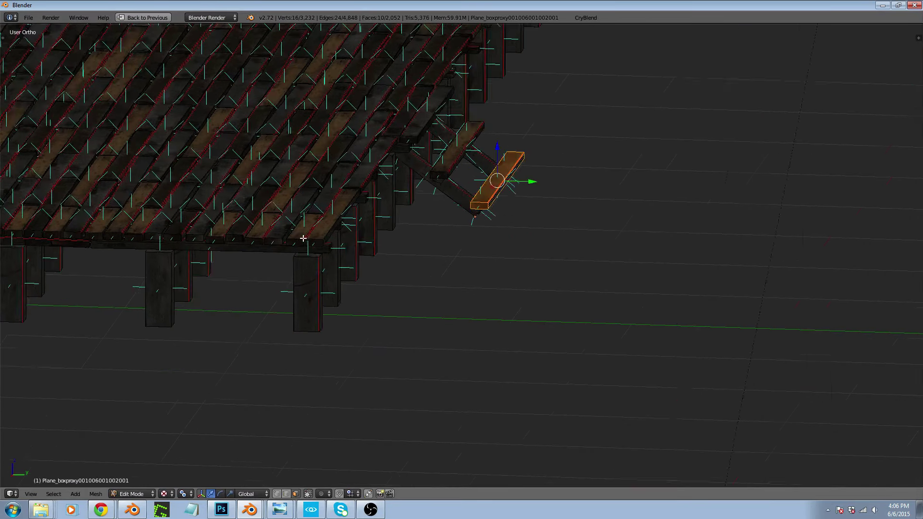
right_click(298, 240)
key(ctrl+Tab)
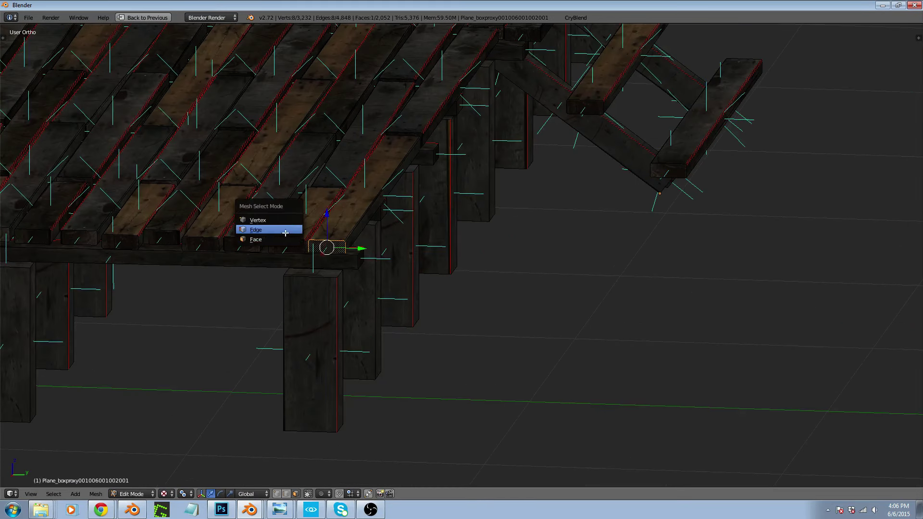
click(276, 228)
right_click(332, 236)
key(ctrl+e)
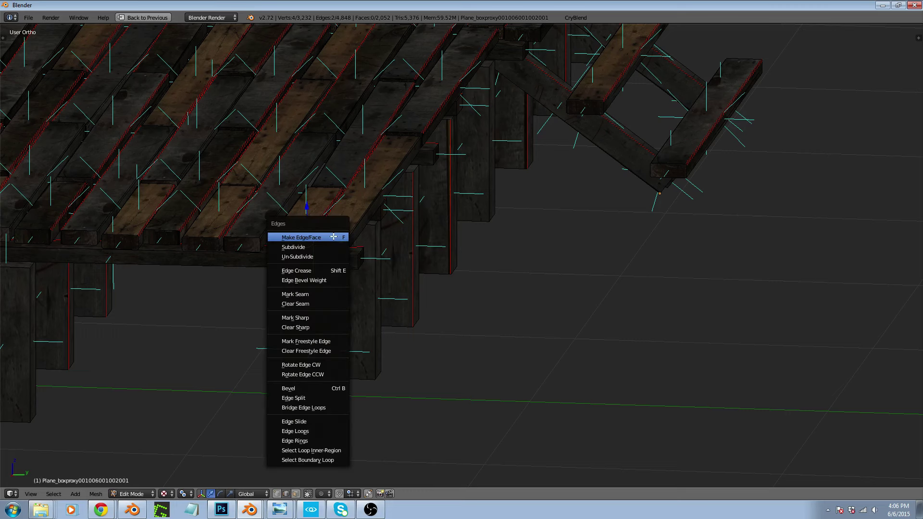
click(319, 408)
click(491, 337)
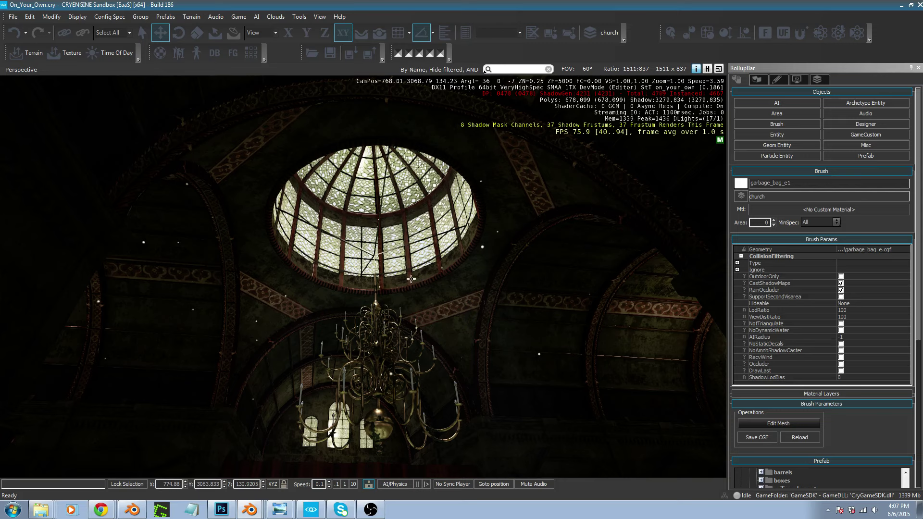
Switch to the CRYENGINE church level and examine the skylight dome's glass, frame and the chandelier below it from close up and farther back
right_drag(372, 282, 356, 255)
key(w)
right_drag(432, 319, 432, 308)
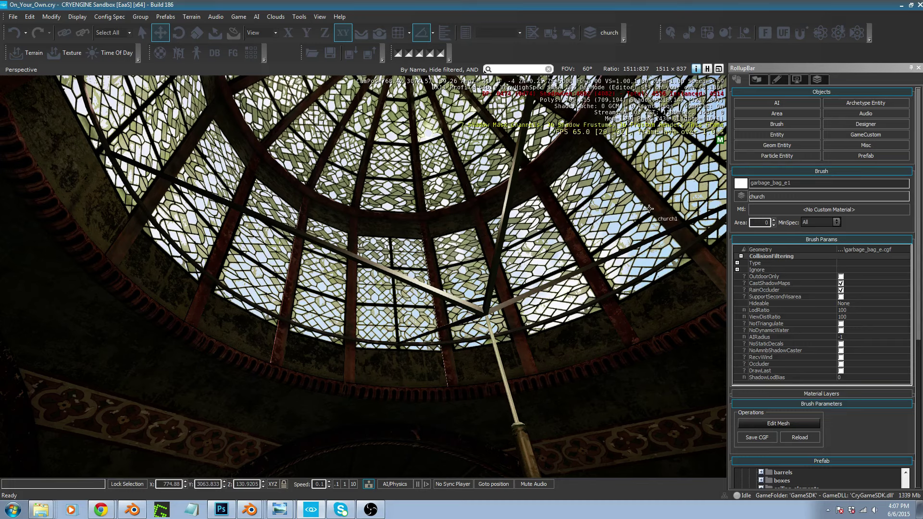
right_drag(637, 251, 486, 178)
key(s)
key(w)
right_drag(666, 224, 666, 207)
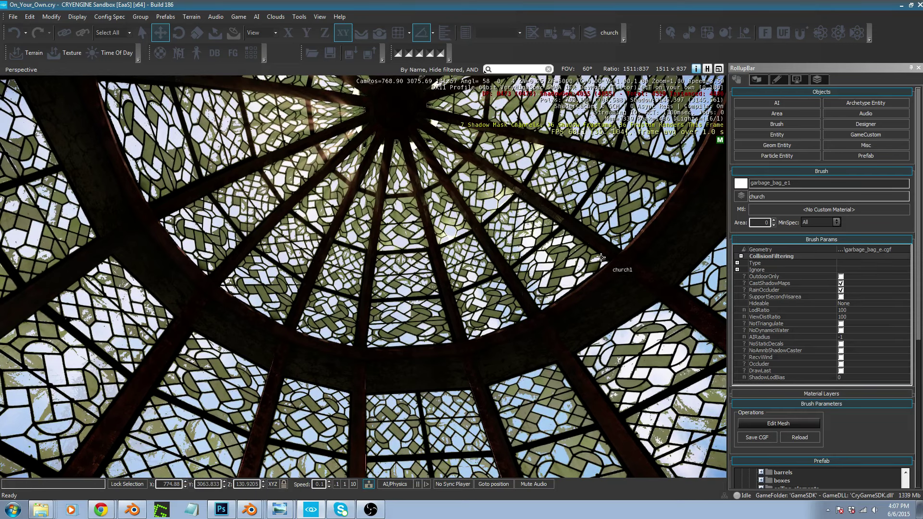
right_drag(375, 311, 392, 298)
key(s)
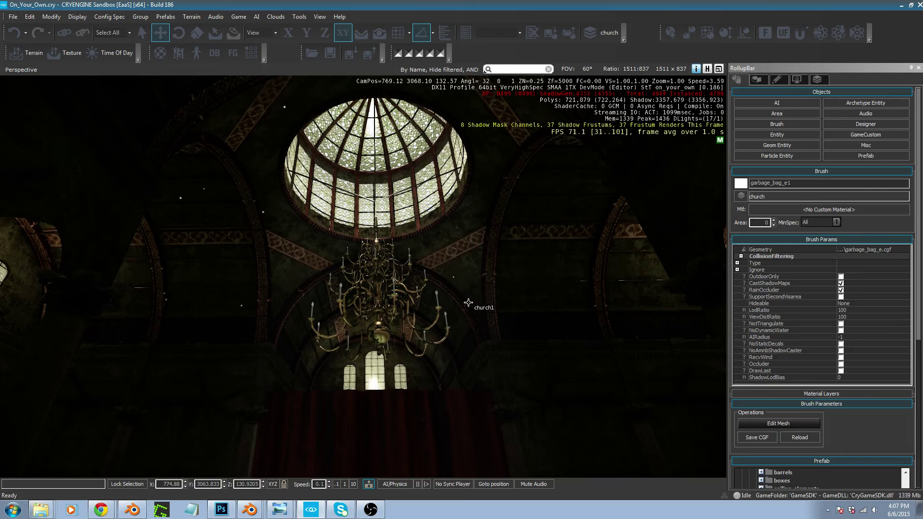
right_drag(469, 305, 470, 289)
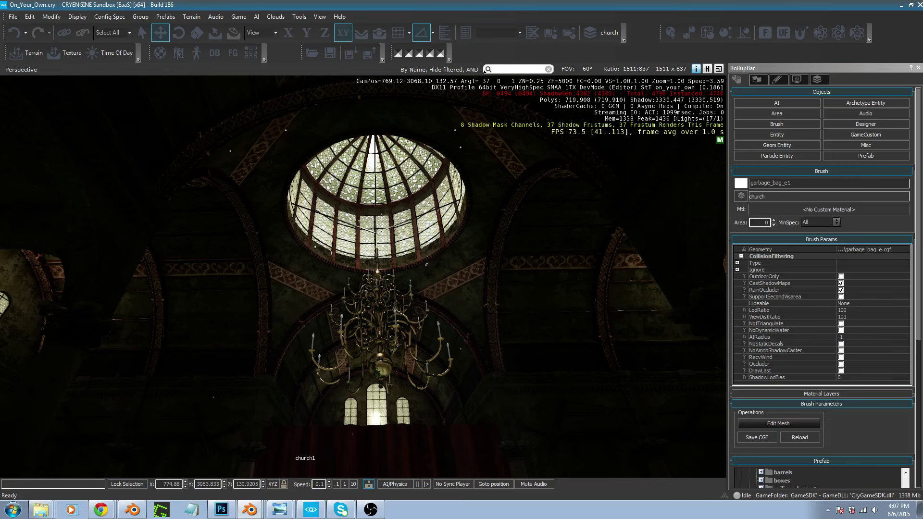
Switch to church.blend in Blender, show the objects on all layers and display the church exterior in solid shading
key(alt+Tab)
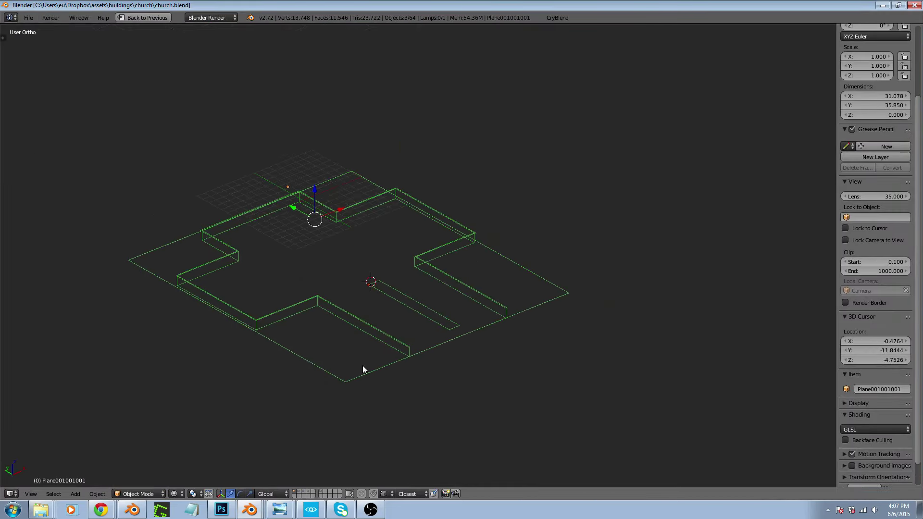
key(grave)
middle_drag(368, 349, 408, 344)
scroll(408, 344, up, 5)
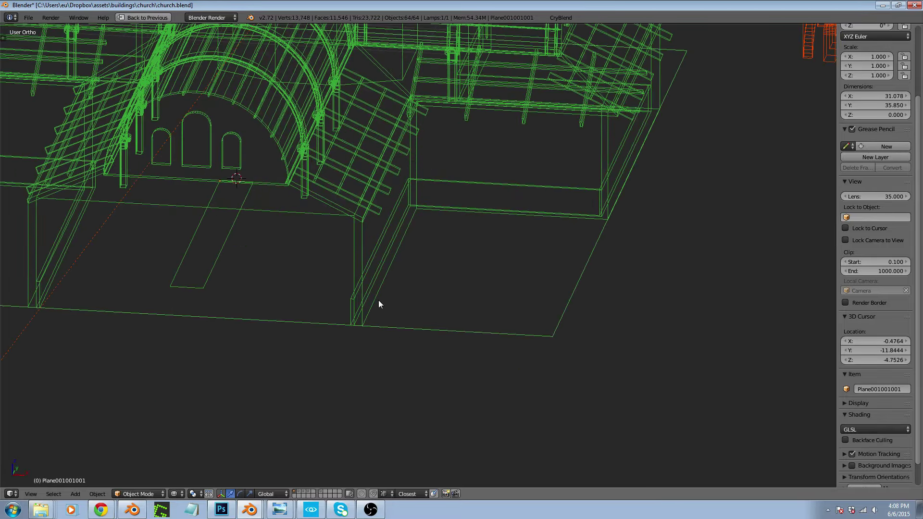
scroll(379, 301, down, 5)
key(z)
mouse_move(450, 178)
middle_down()
mouse_move(436, 245)
mouse_move(340, 229)
middle_up()
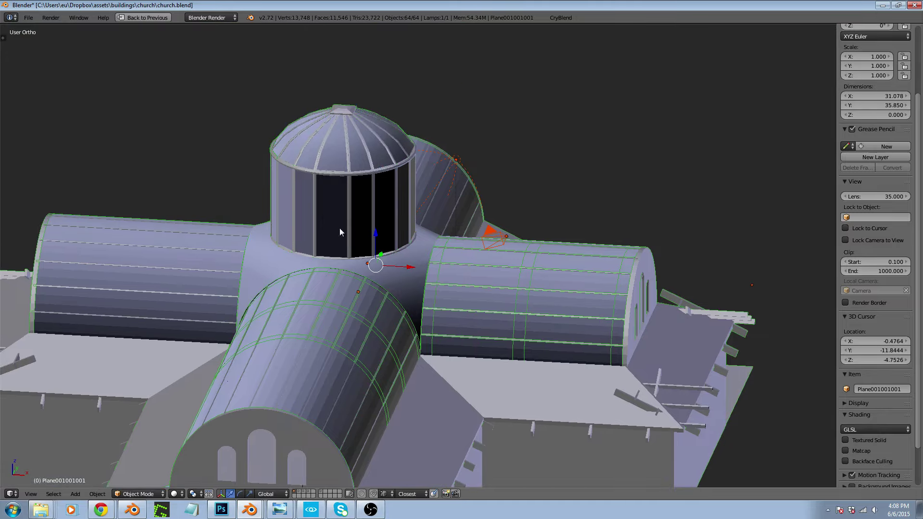
Check the dome frame's mesh in Edit Mode, then return to Object Mode and wireframe display
scroll(354, 216, up, 3)
right_click(368, 204)
key(Tab)
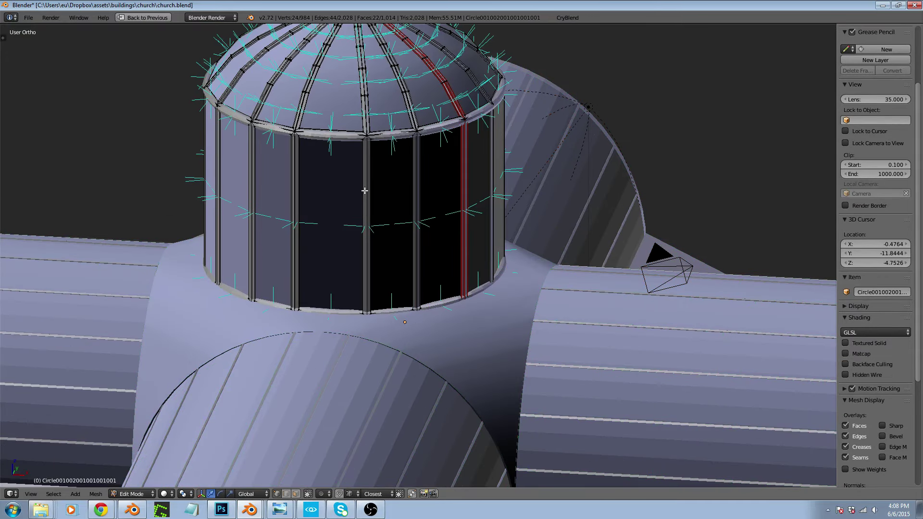
key(Tab)
key(z)
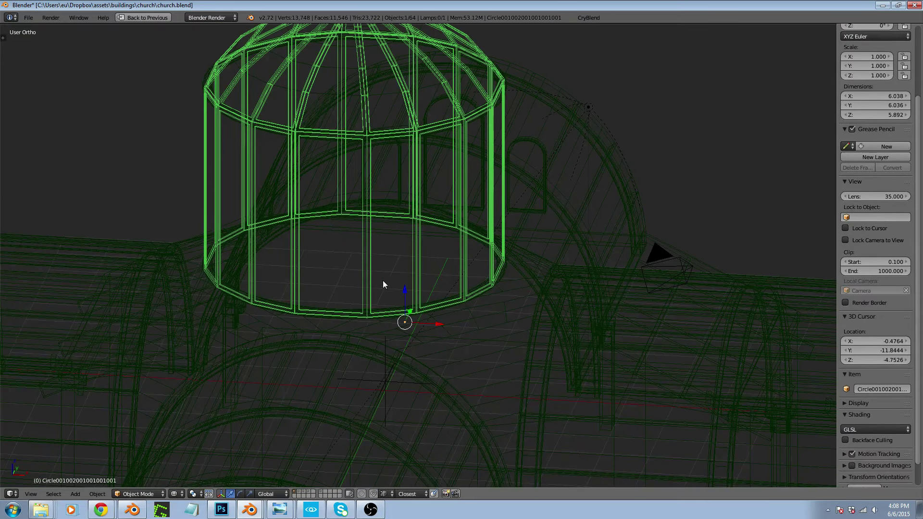
Select the dome's glass mesh together with its frame, undoing the stray selections of the vault and the torus ring
key(a)
right_click(369, 252)
shift+right_click(379, 99)
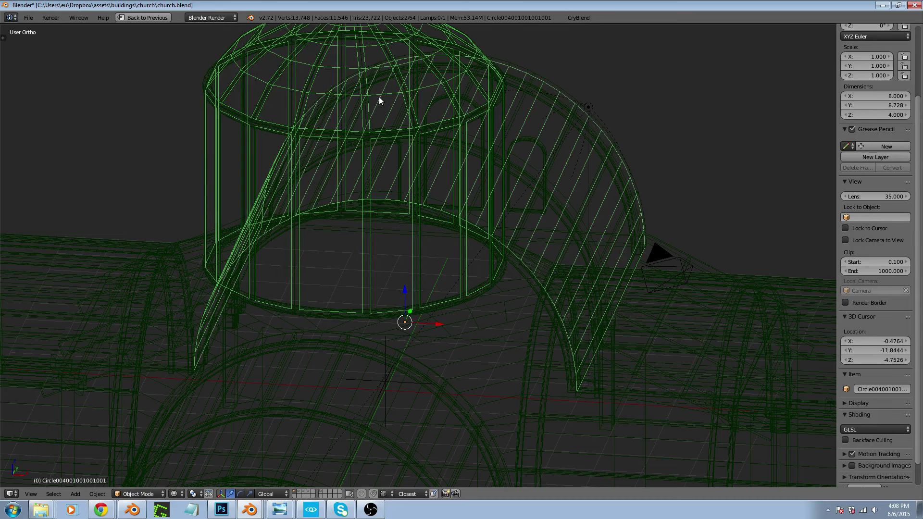
key(ctrl+z)
key(ctrl+shift+z)
key(ctrl+z)
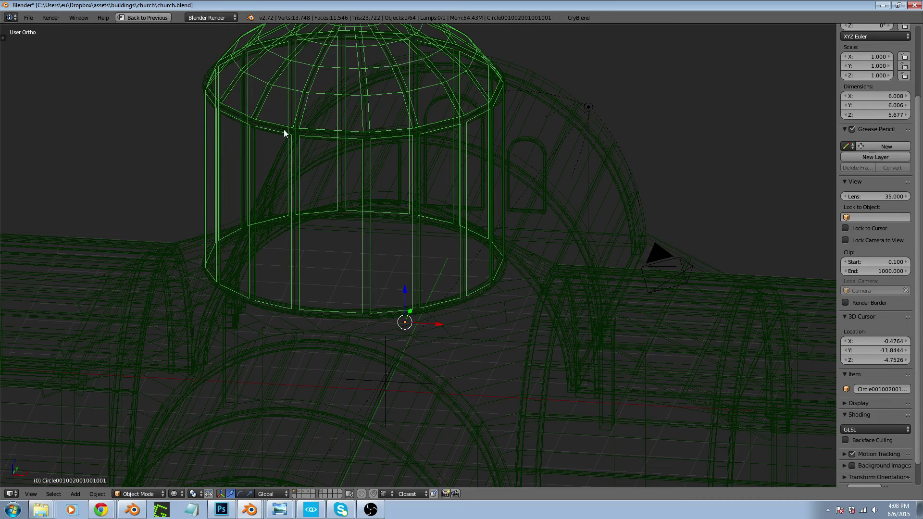
shift+right_click(218, 105)
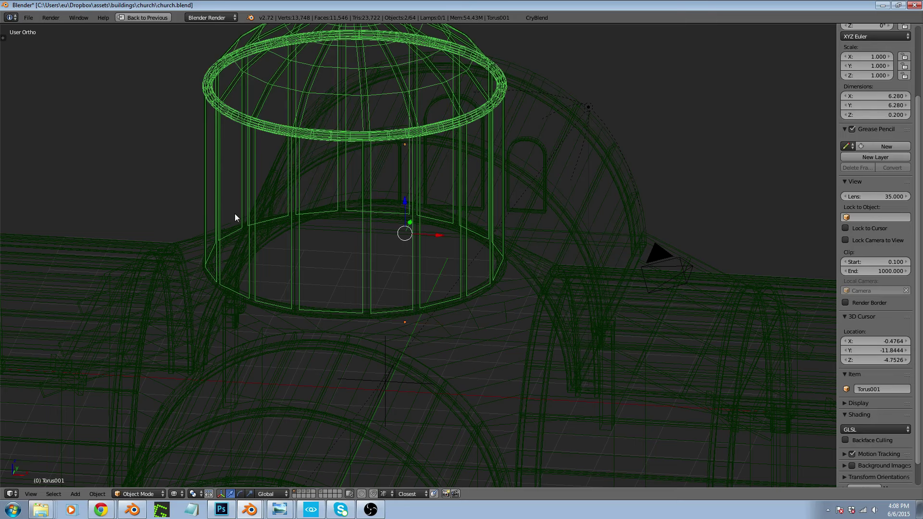
key(ctrl+z)
scroll(229, 158, up, 4)
shift+right_click(278, 140)
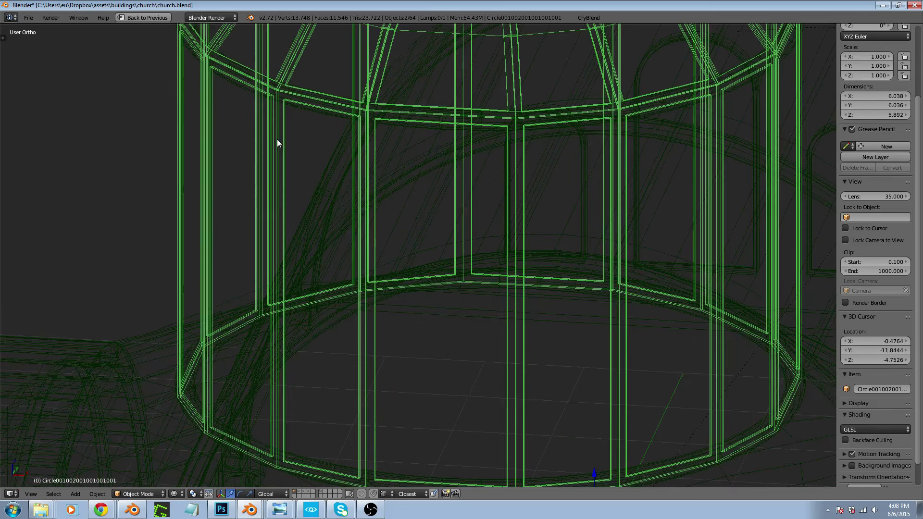
scroll(264, 206, down, 5)
middle_drag(264, 206, 363, 235)
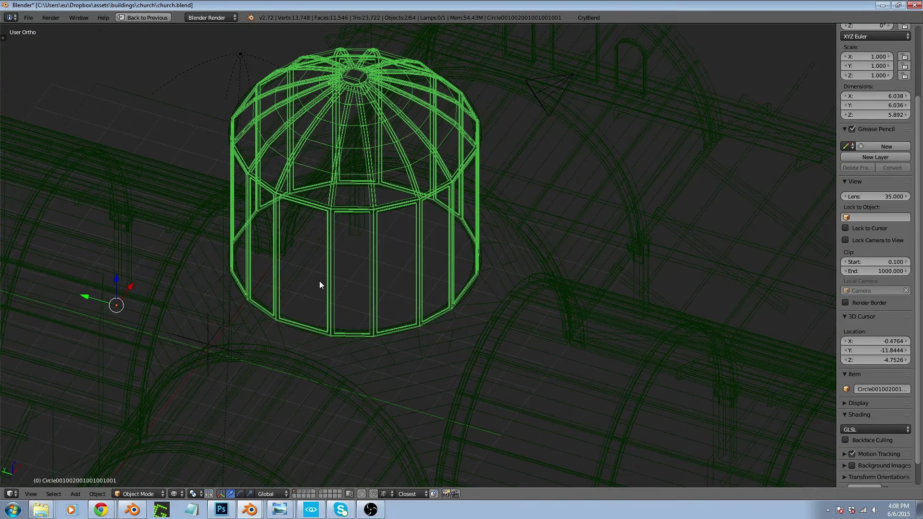
Show the dome in orthographic top view and select only its glass mesh, checking the torus ring and frame first
scroll(319, 285, down, 5)
middle_drag(316, 291, 304, 308)
scroll(330, 289, down, 4)
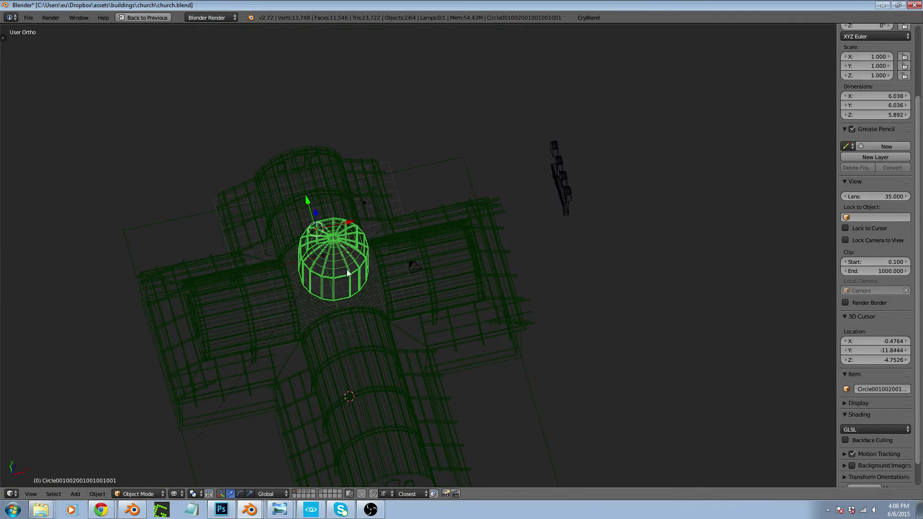
key(KP_7)
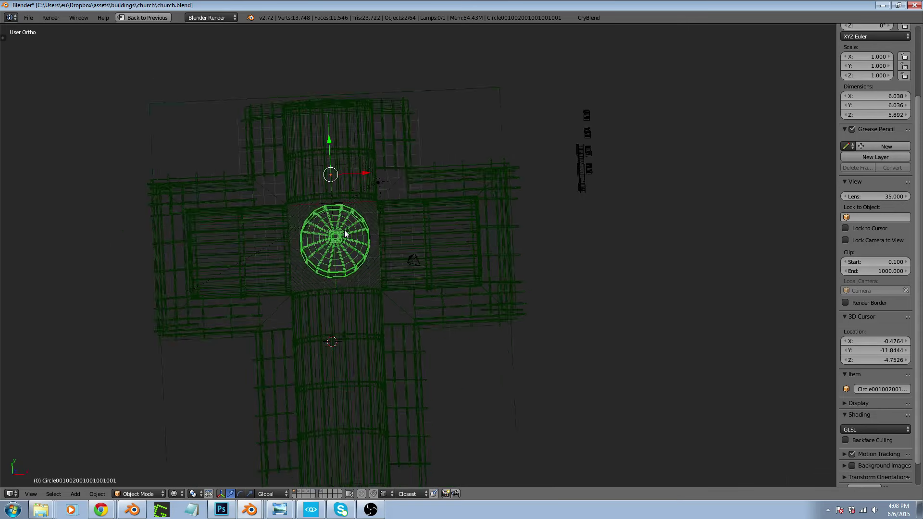
scroll(330, 233, up, 8)
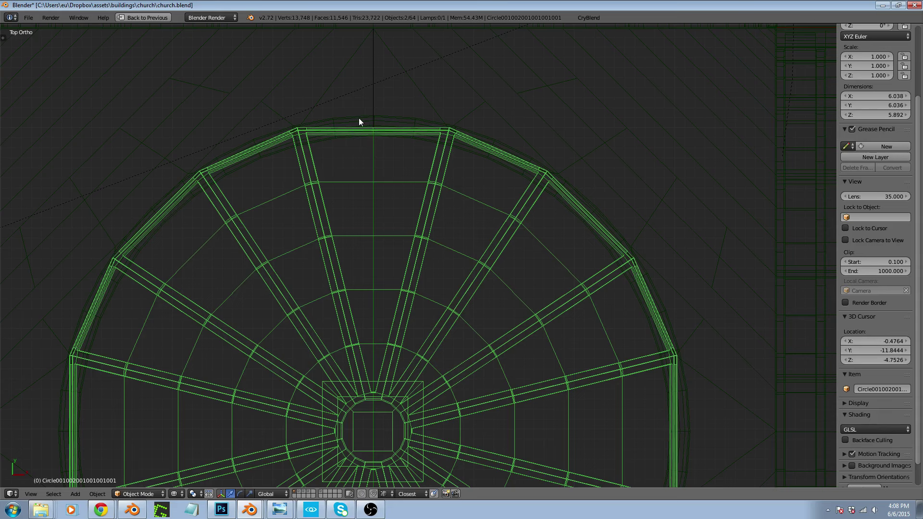
scroll(348, 137, down, 3)
right_click(361, 125)
right_click(360, 125)
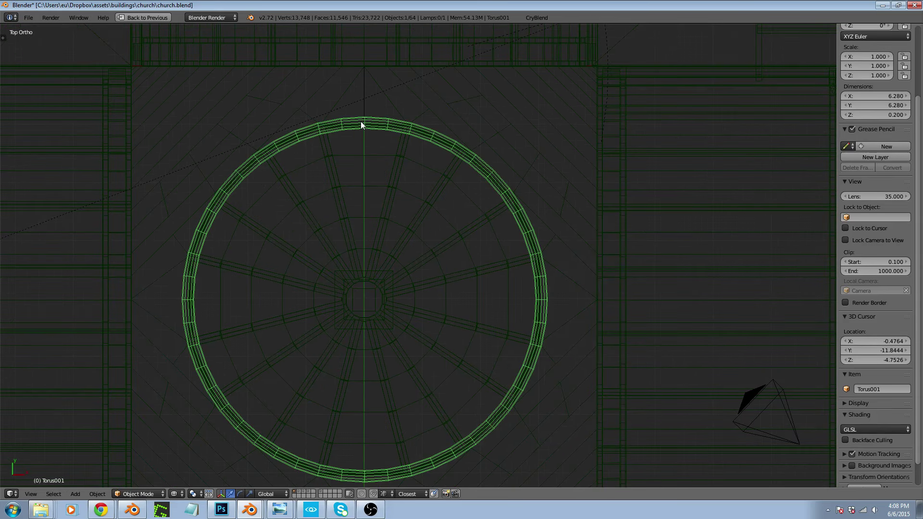
right_click(377, 289)
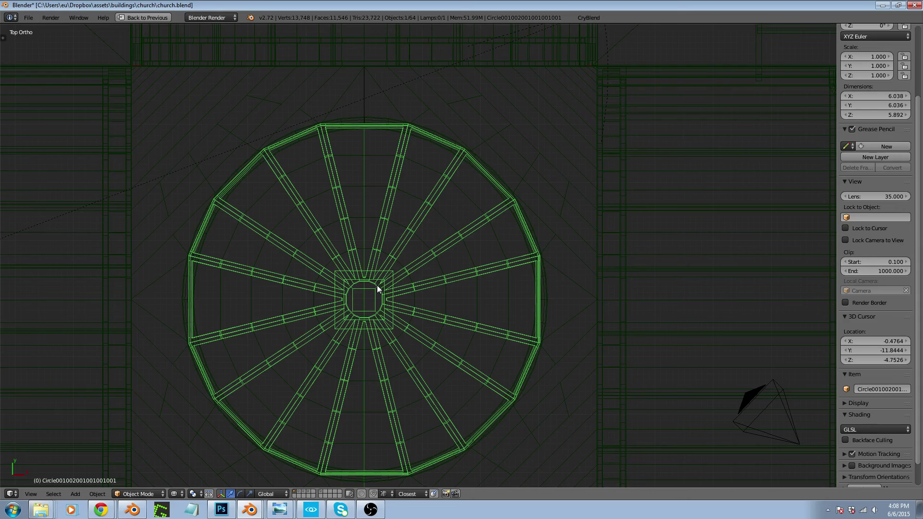
right_click(364, 188)
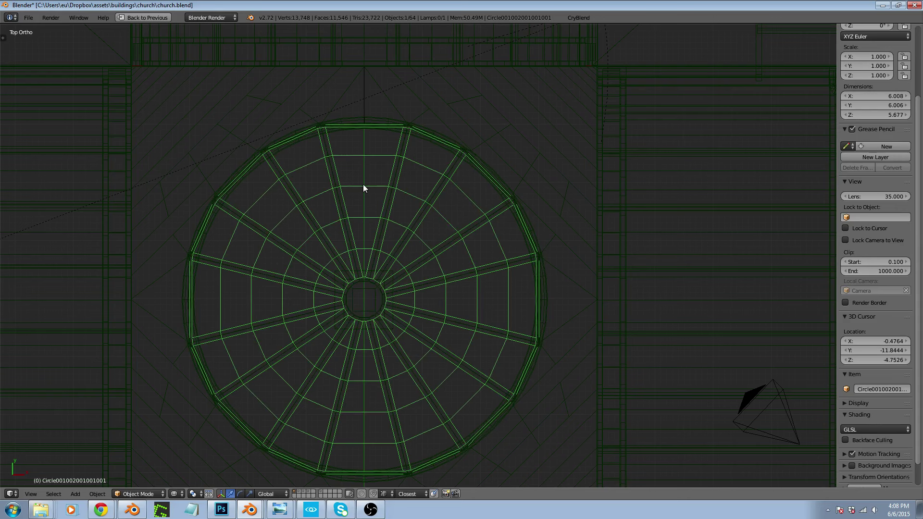
Switch to the CRYENGINE level and examine the crossing bars inside the dome where the chandelier hangs
click(311, 509)
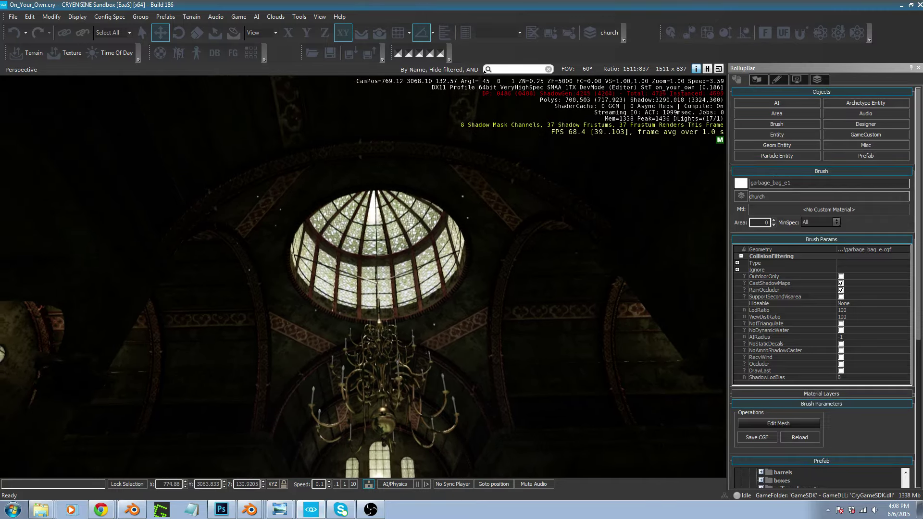
key(w)
mouse_move(319, 316)
right_down()
mouse_move(300, 332)
mouse_move(320, 318)
right_up()
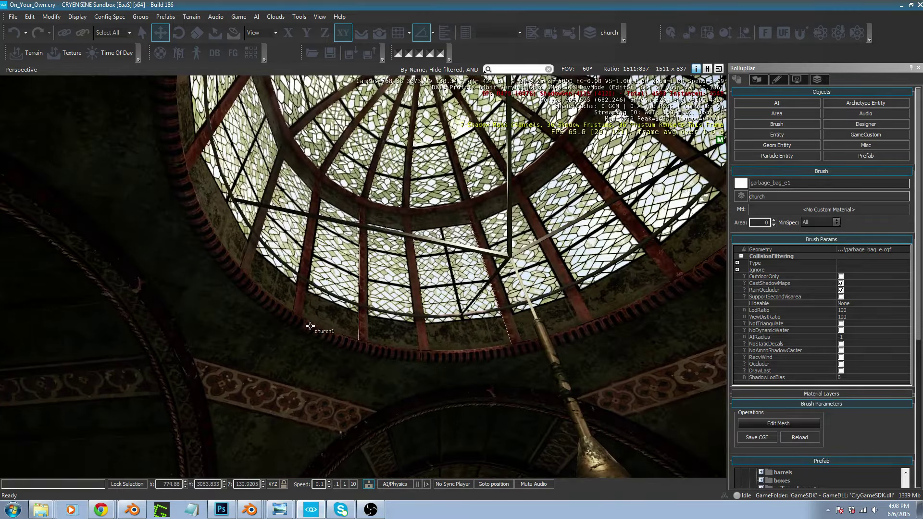
right_drag(443, 357, 532, 346)
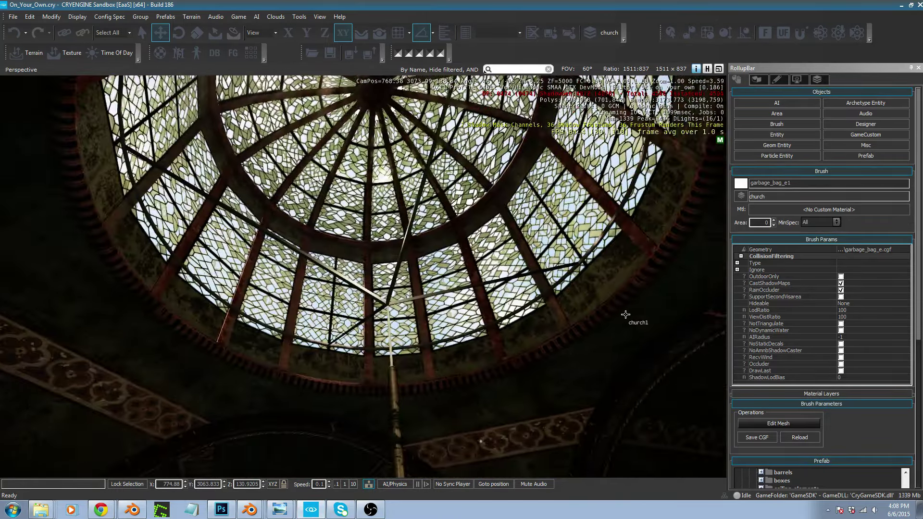
key(s)
right_drag(481, 361, 438, 416)
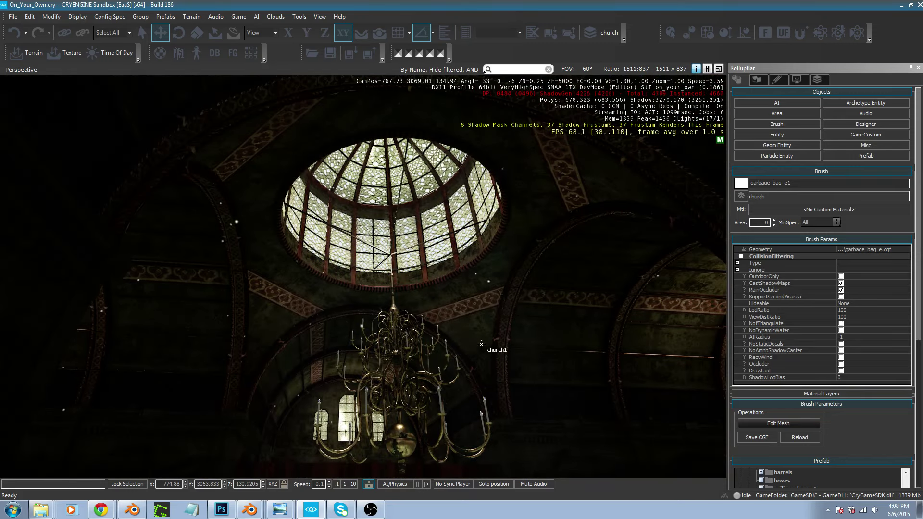
Switch back to church.blend in Blender and snap the 3D cursor to the selected dome glass object
key(alt+Tab)
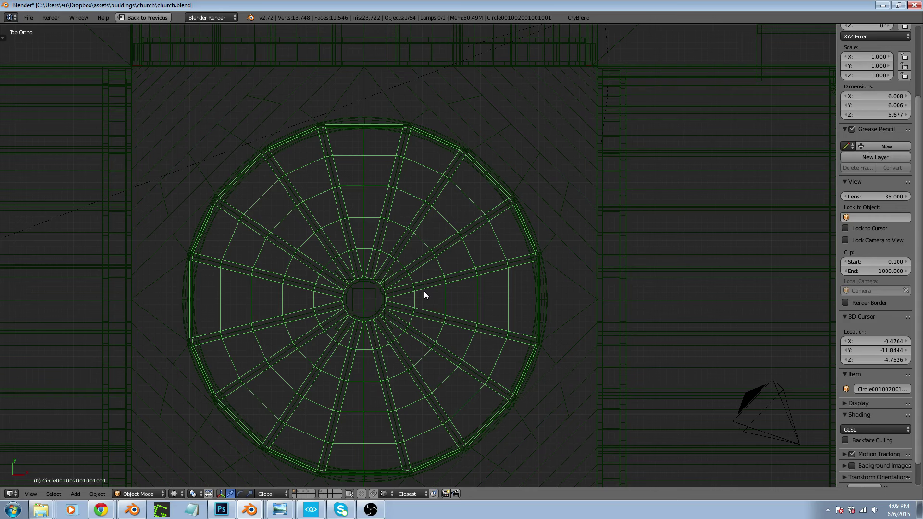
scroll(430, 252, down, 6)
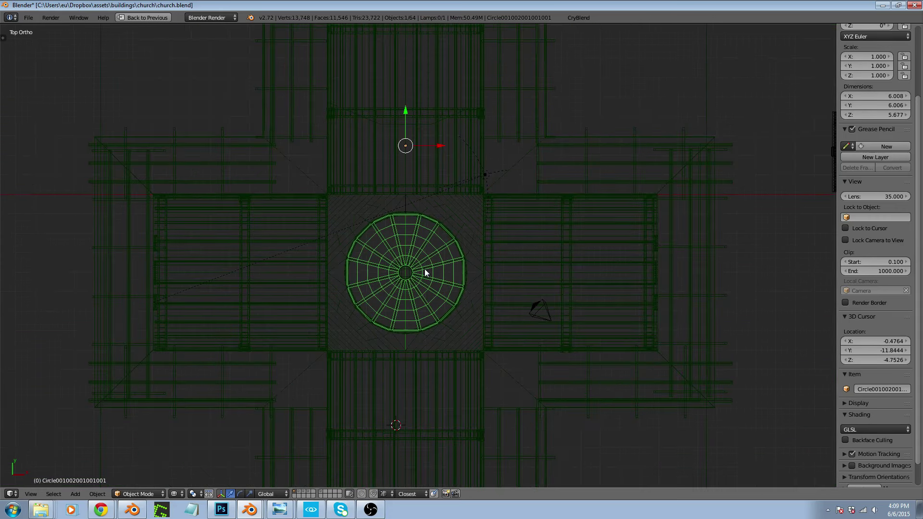
scroll(407, 273, up, 5)
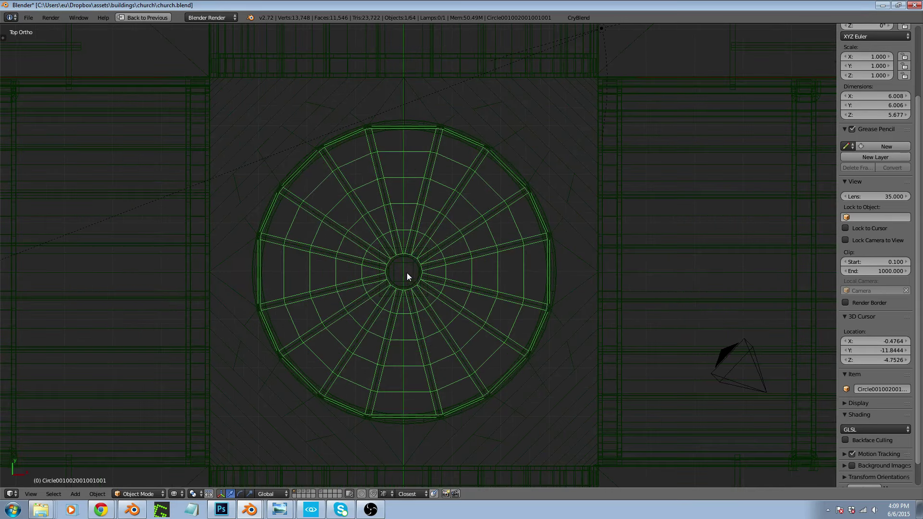
right_click(417, 282)
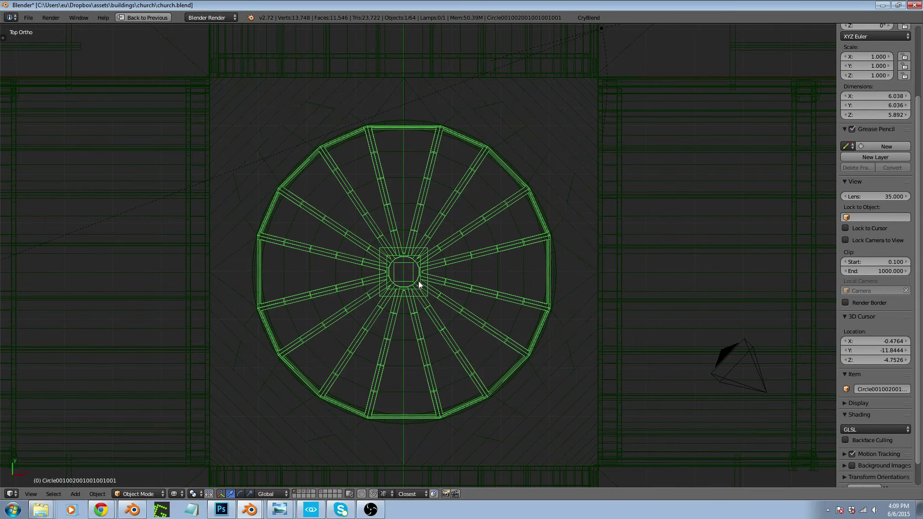
right_click(422, 282)
key(shift+s)
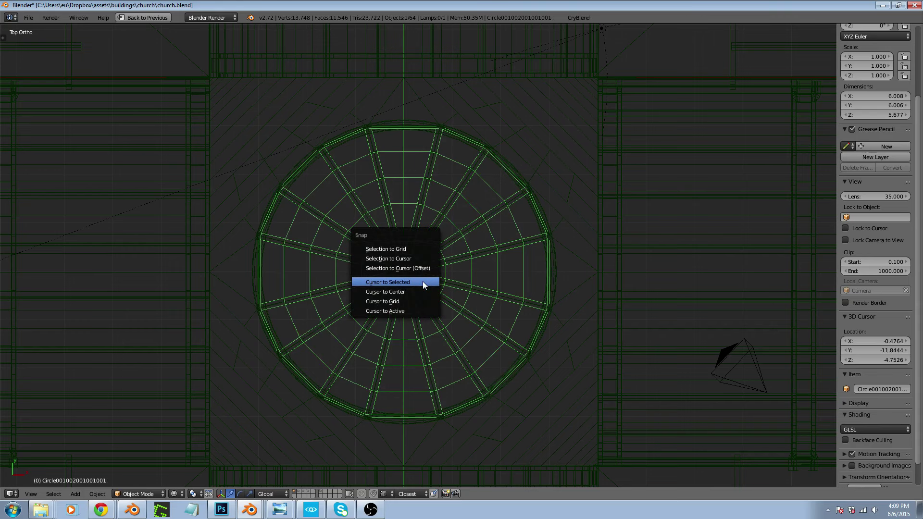
click(423, 281)
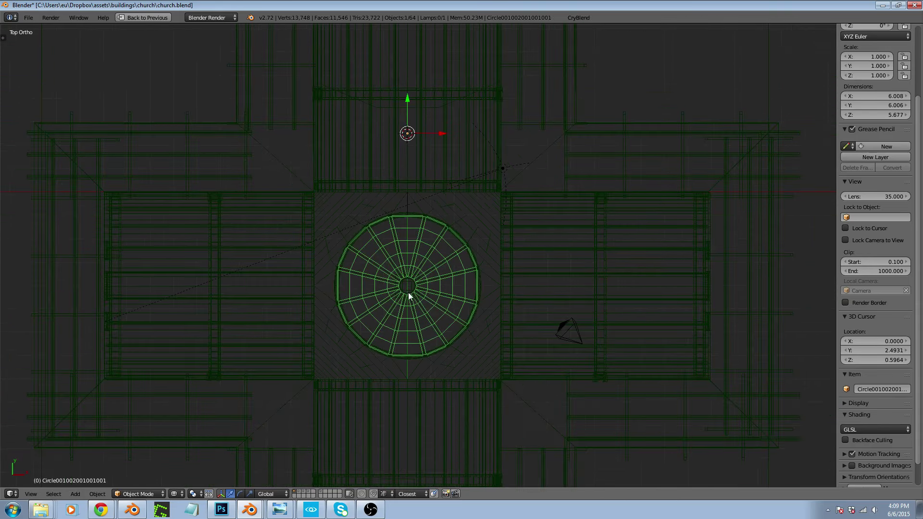
Try to centre the 3D cursor on the dome by snapping it to the selected glass object
scroll(409, 290, up, 4)
key(shift+s)
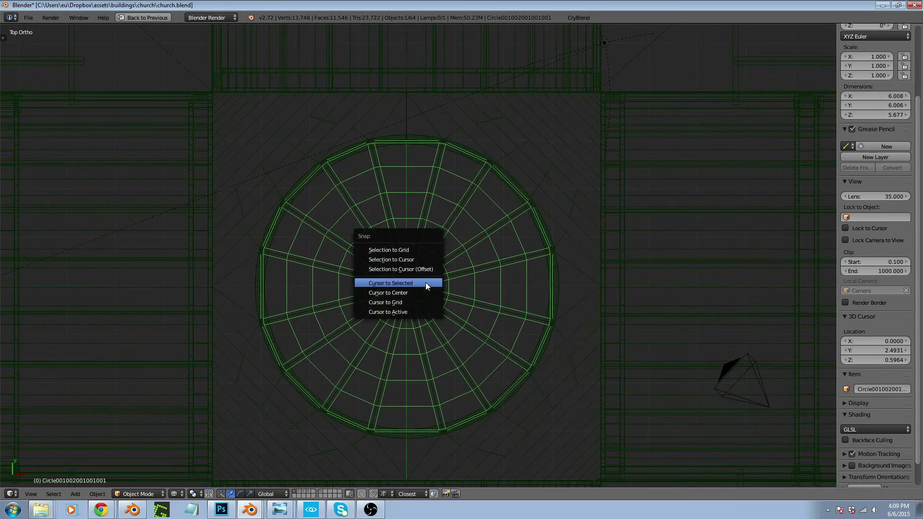
click(426, 282)
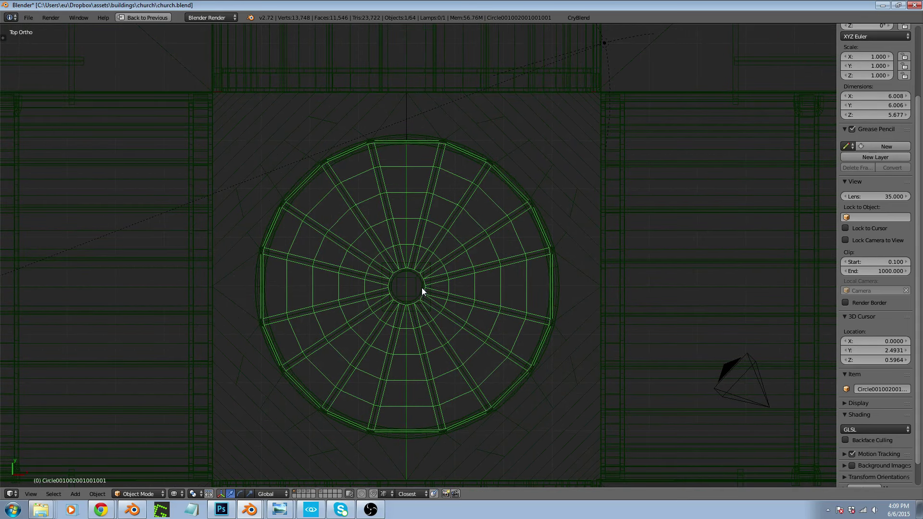
right_click(417, 291)
right_click(415, 287)
scroll(415, 287, down, 3)
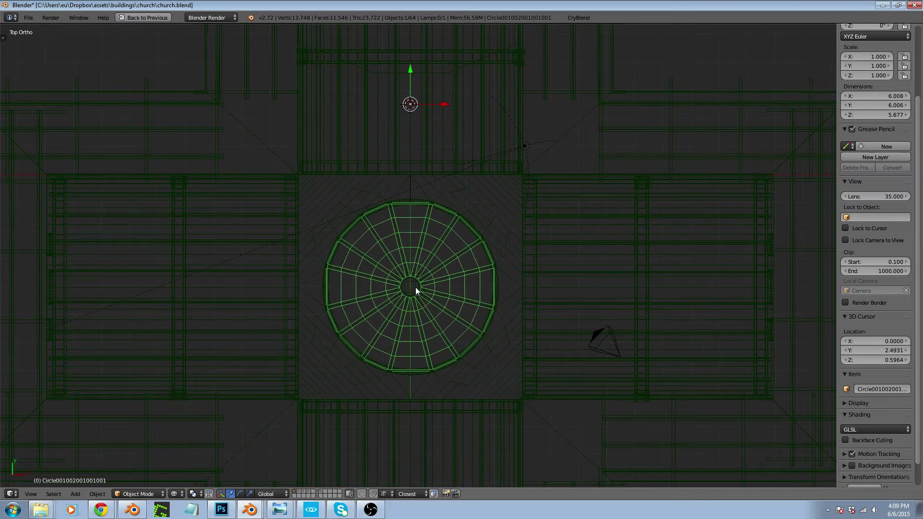
Select the edge loop around the central opening of the dome glass and snap the 3D cursor to its centre
scroll(416, 287, up, 4)
key(Tab)
scroll(415, 287, up, 3)
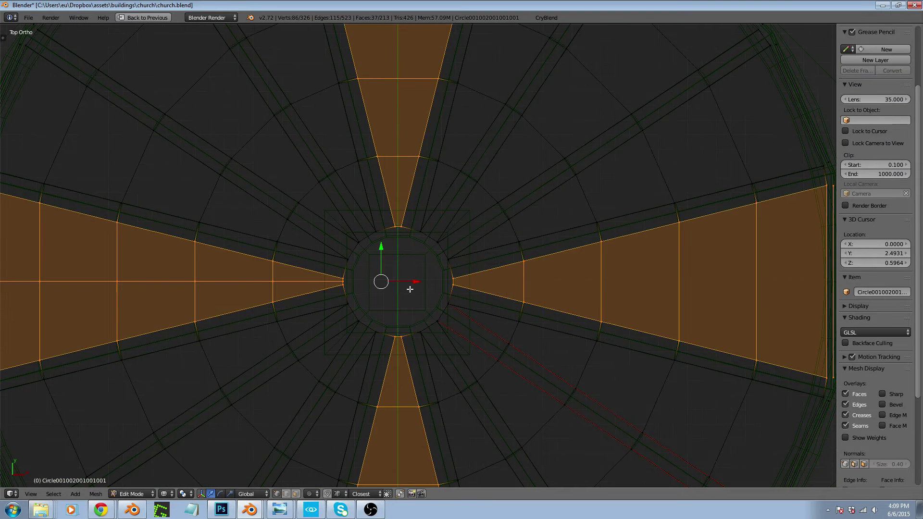
alt+right_click(440, 249)
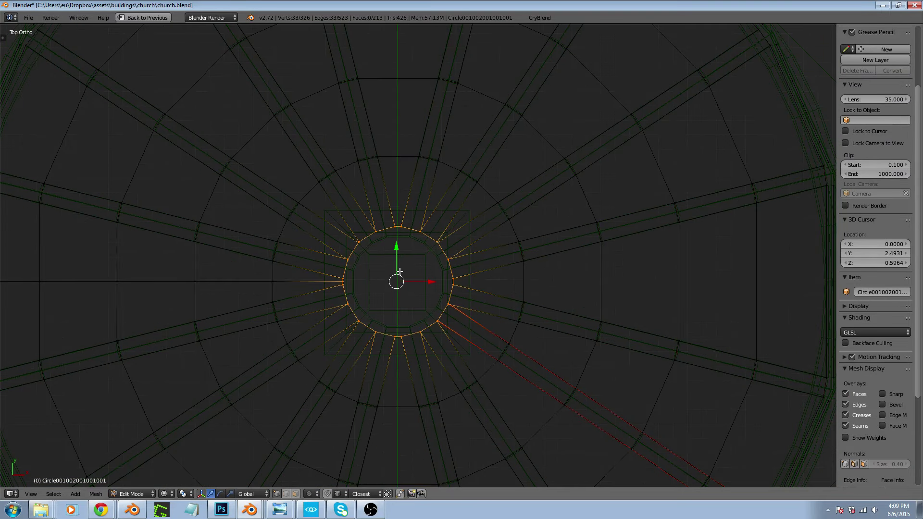
key(shift+s)
click(400, 272)
scroll(396, 281, down, 7)
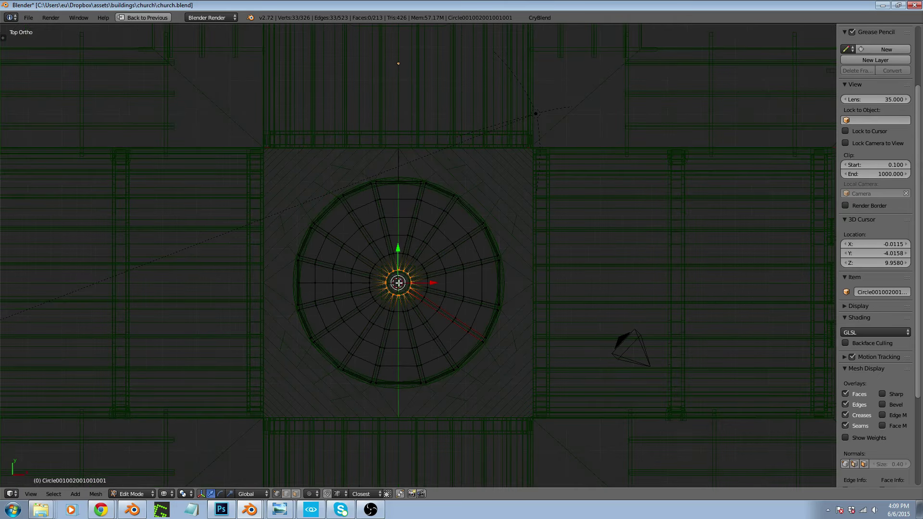
key(Tab)
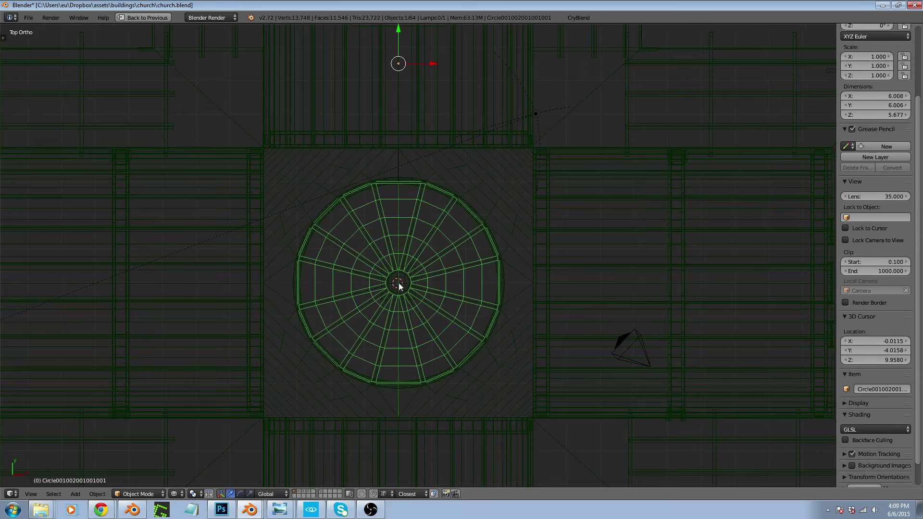
Add a circle mesh at the 3D cursor and set it to 16 vertices
key(shift+a)
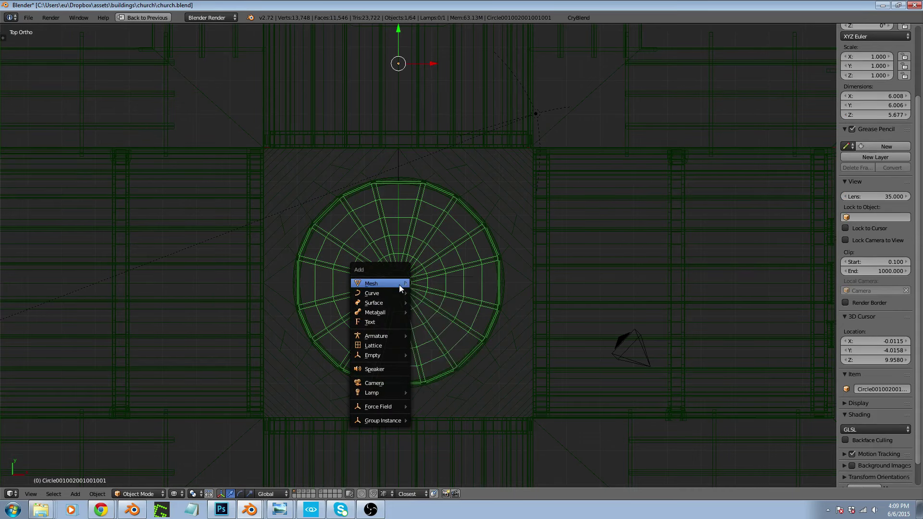
mouse_move(399, 286)
click(438, 302)
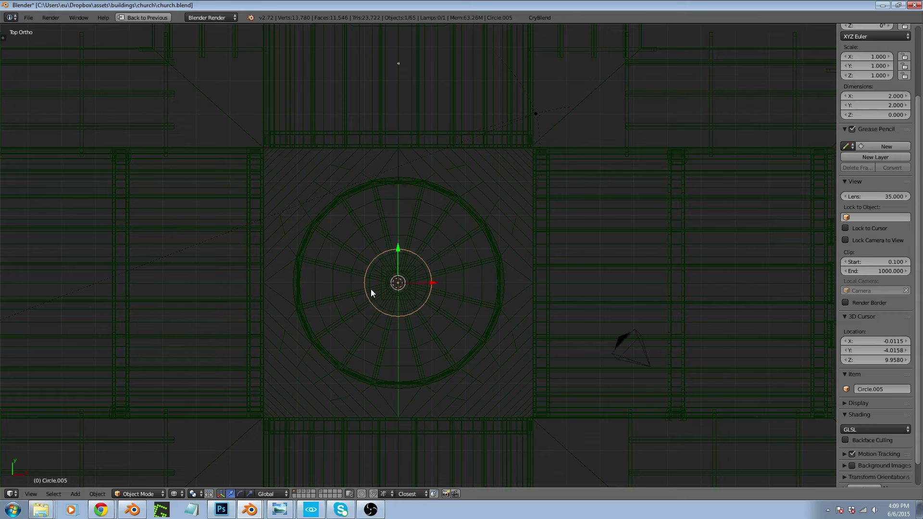
key(t)
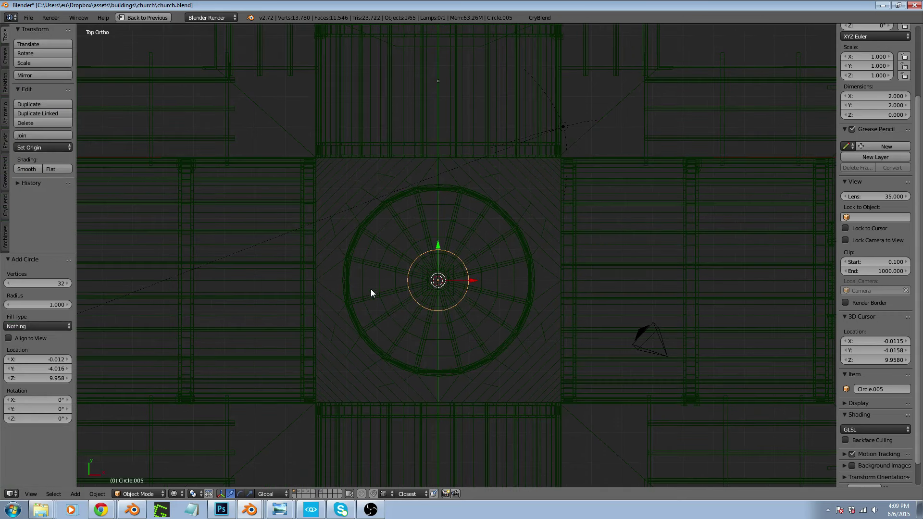
click(50, 283)
text(16)
key(Return)
scroll(444, 262, up, 5)
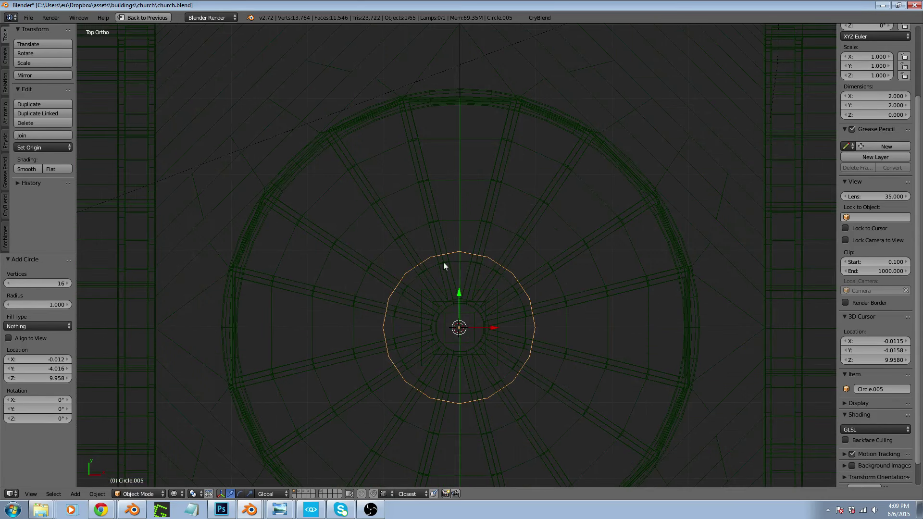
scroll(459, 269, up, 1)
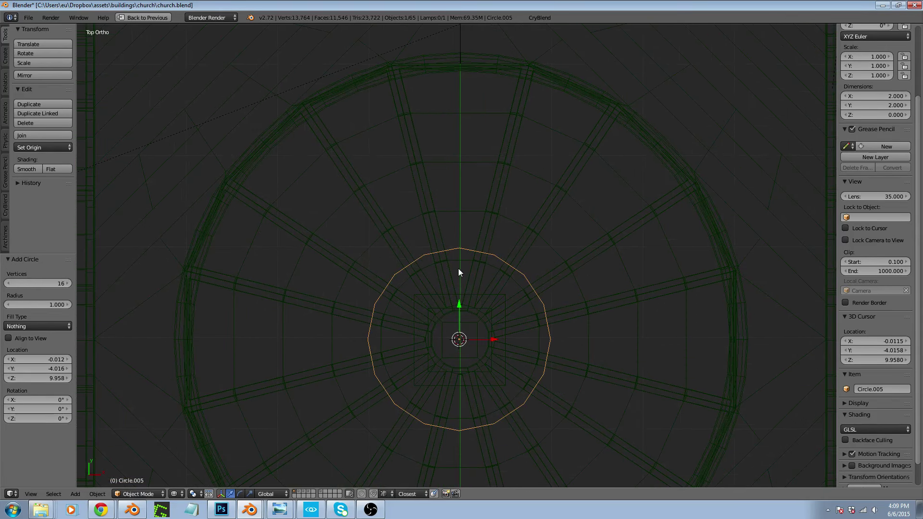
Enlarge the circle to a radius of about 3.09 and compare it with the dome's outer rim
scroll(453, 223, down, 3)
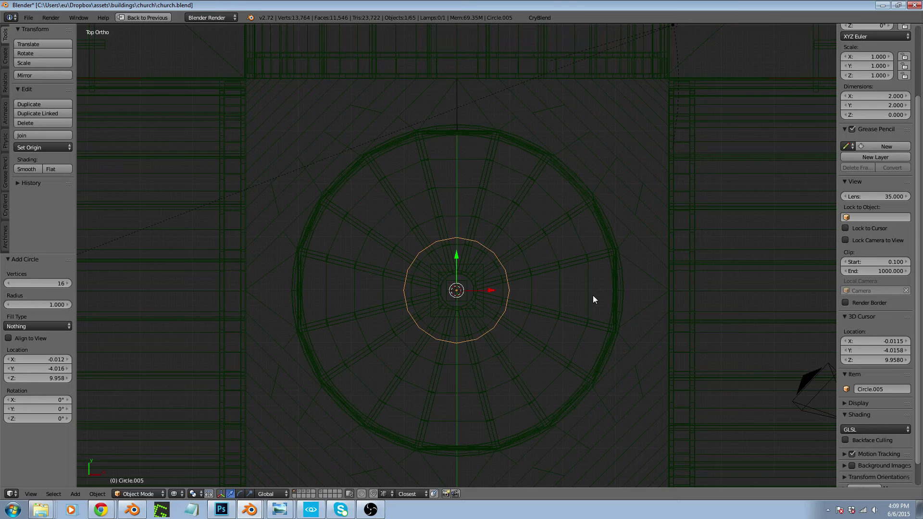
scroll(488, 245, up, 5)
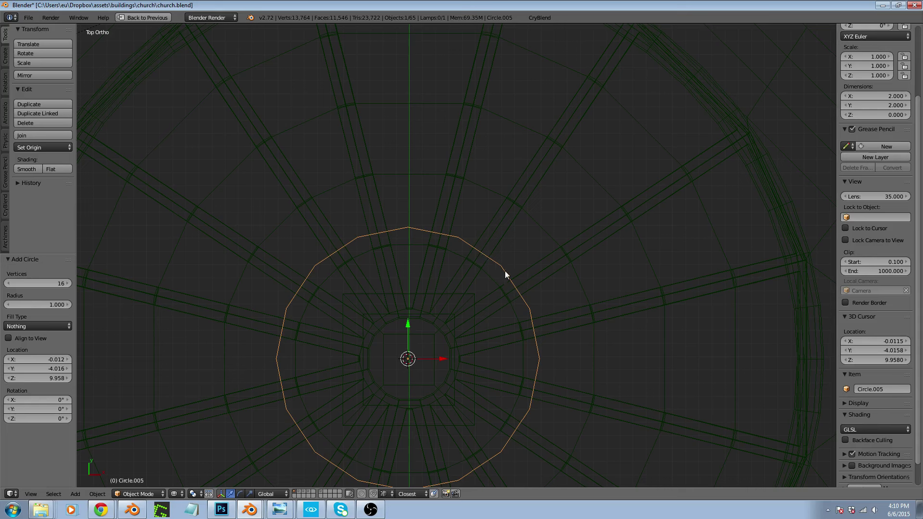
scroll(504, 299, down, 5)
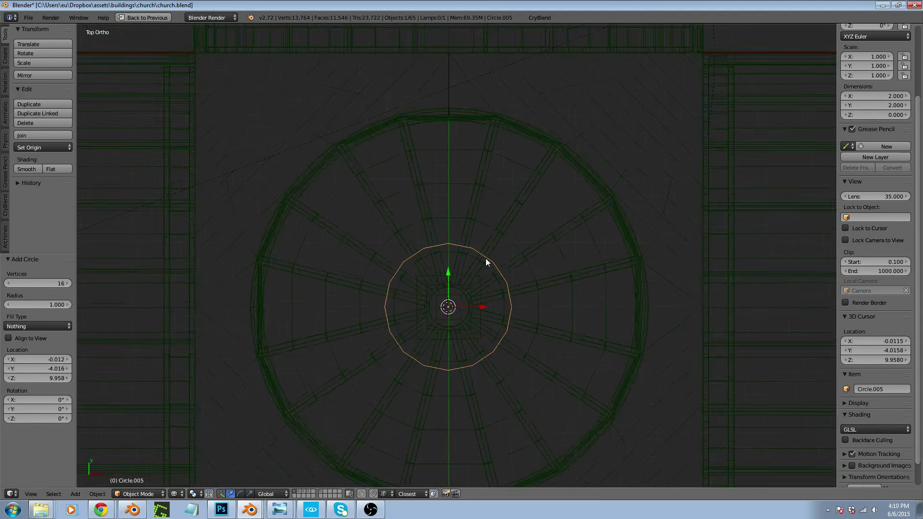
drag(35, 304, 139, 281)
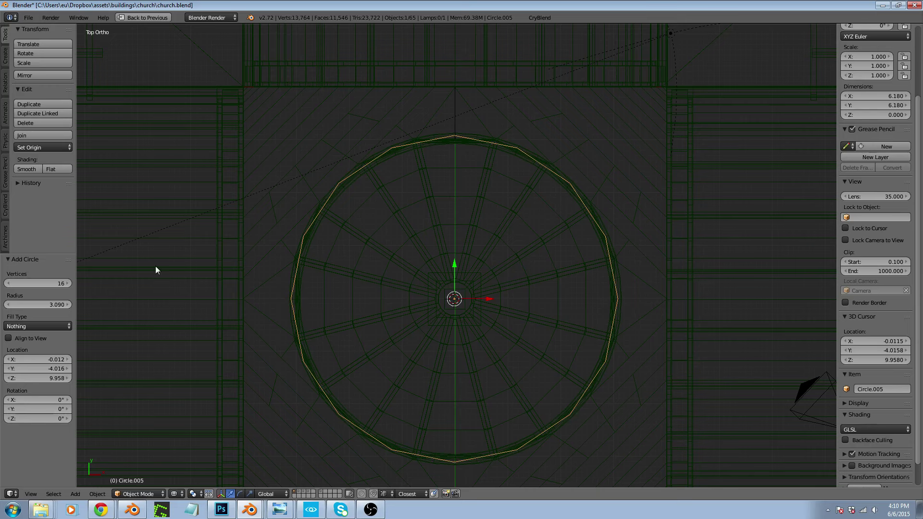
scroll(310, 216, up, 11)
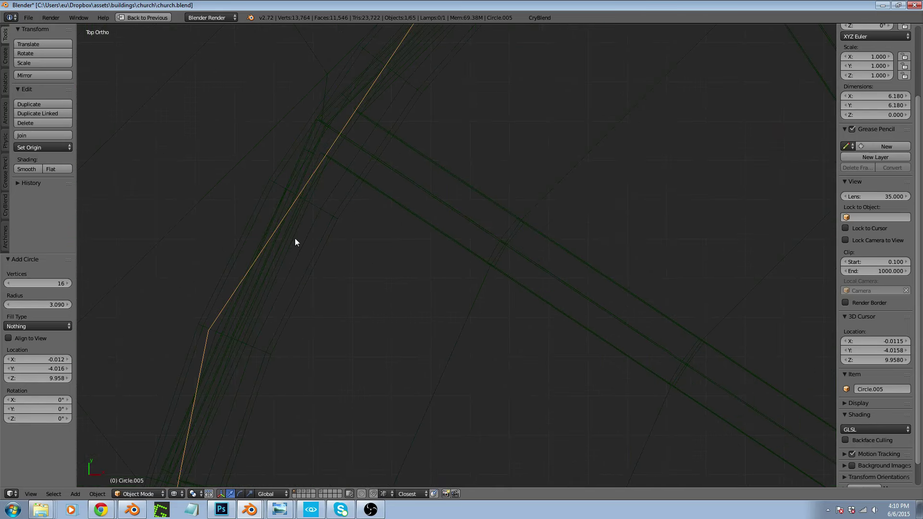
scroll(273, 290, down, 5)
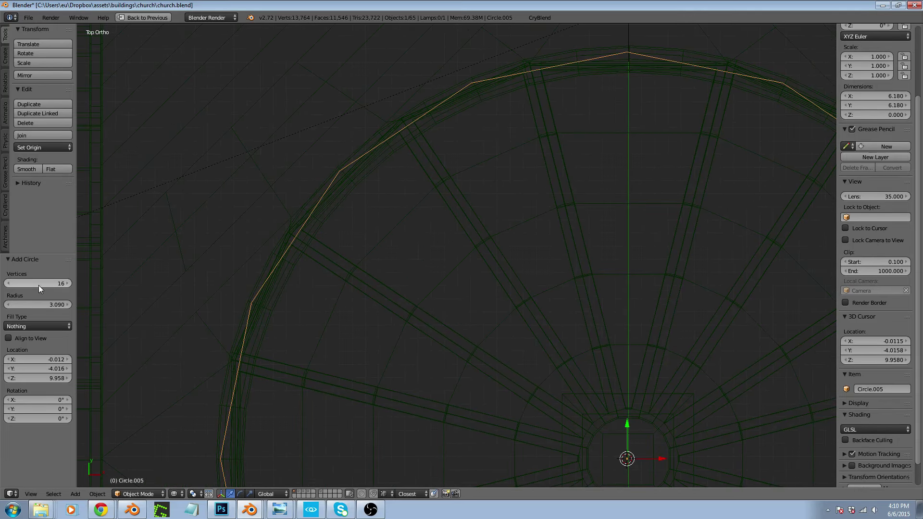
Try radii of 3 and 3.5 for the circle
drag(39, 284, 39, 285)
click(49, 303)
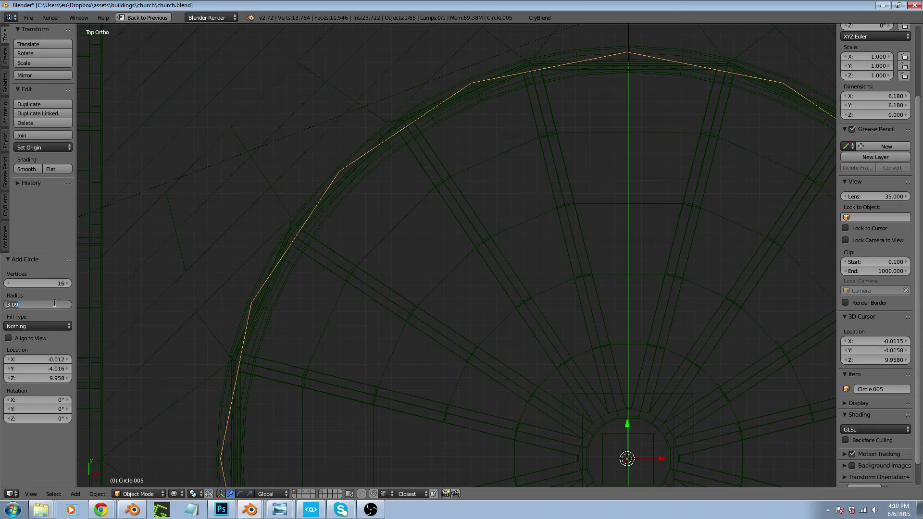
text(3)
key(Return)
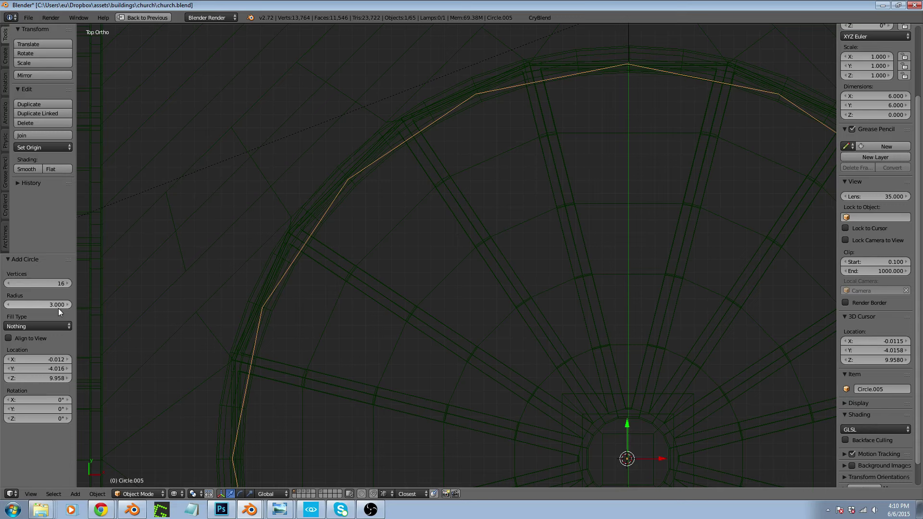
click(56, 304)
text(3.5)
key(Return)
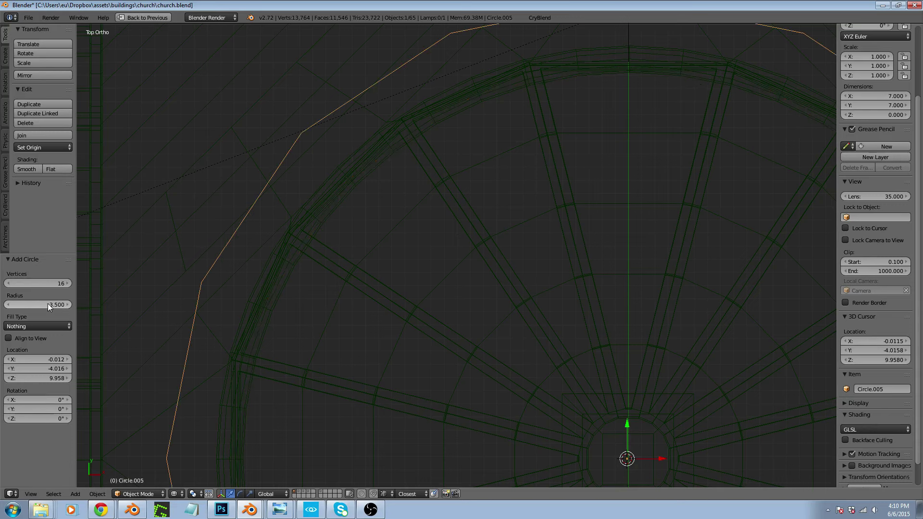
Set the circle's radius to 3.05
click(48, 304)
key(BackSpace)
text(3.05)
key(Return)
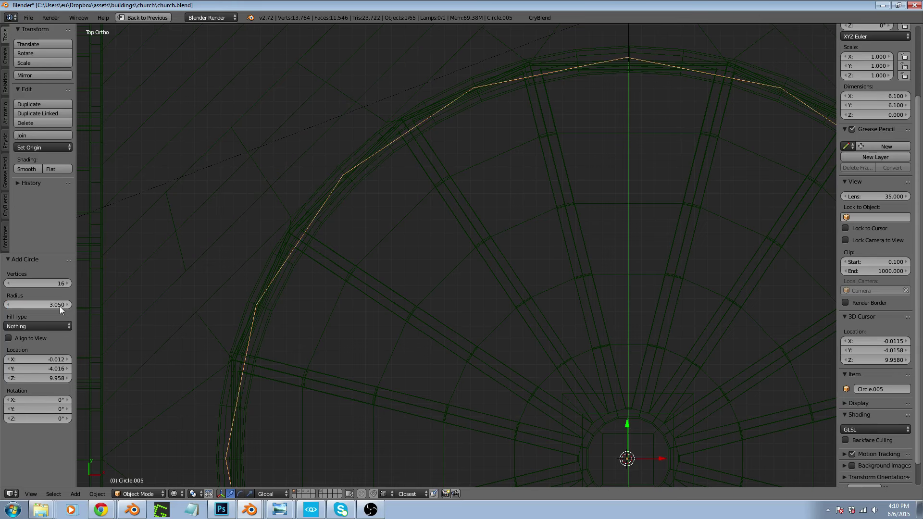
In front orthographic view, lower the circle about 5.69 units along Z to the base of the dome's cylindrical drum
scroll(410, 184, down, 5)
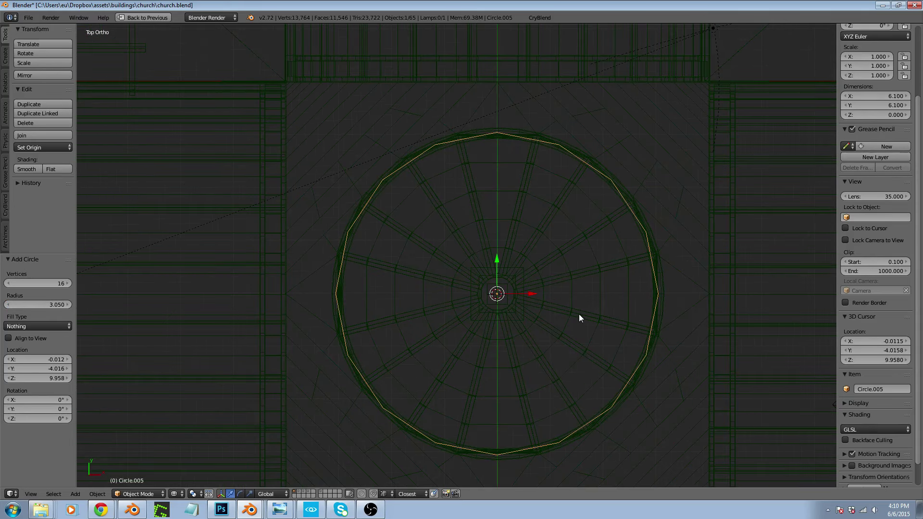
middle_drag(579, 313, 500, 281)
scroll(481, 247, down, 3)
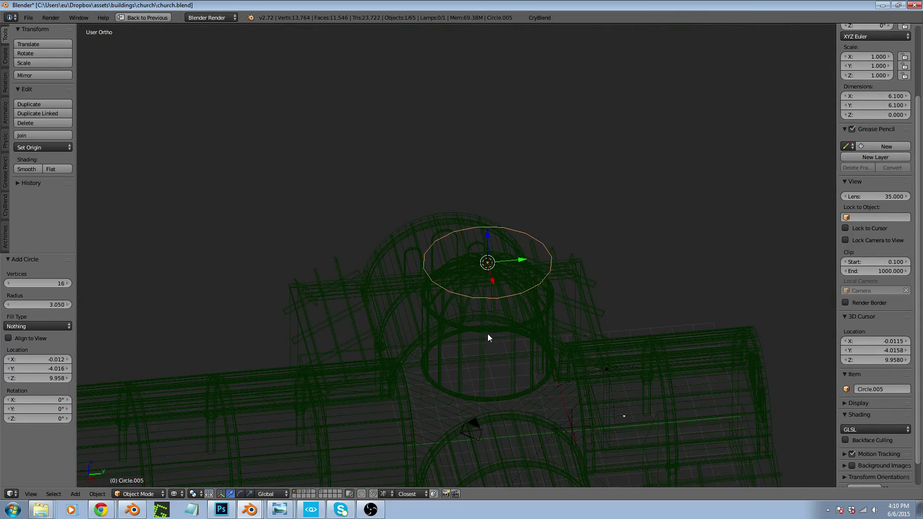
key(KP_1)
scroll(550, 267, up, 2)
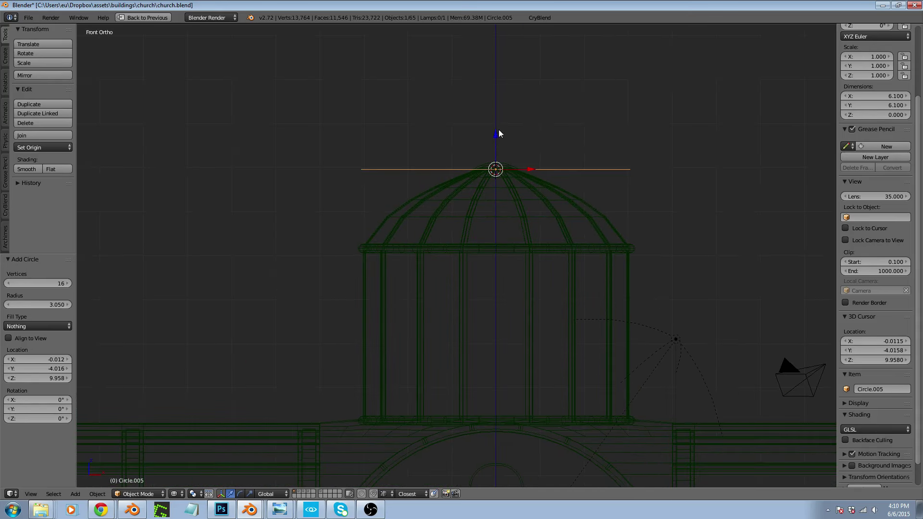
drag(498, 132, 483, 383)
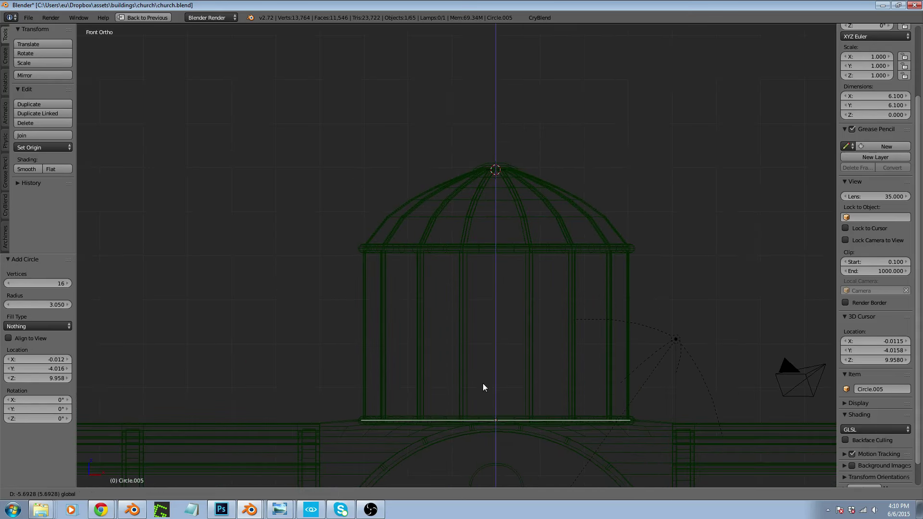
Extrude the circle about 3.88 units upward along Z to the ring beneath the curved dome
key(Tab)
key(e)
key(z)
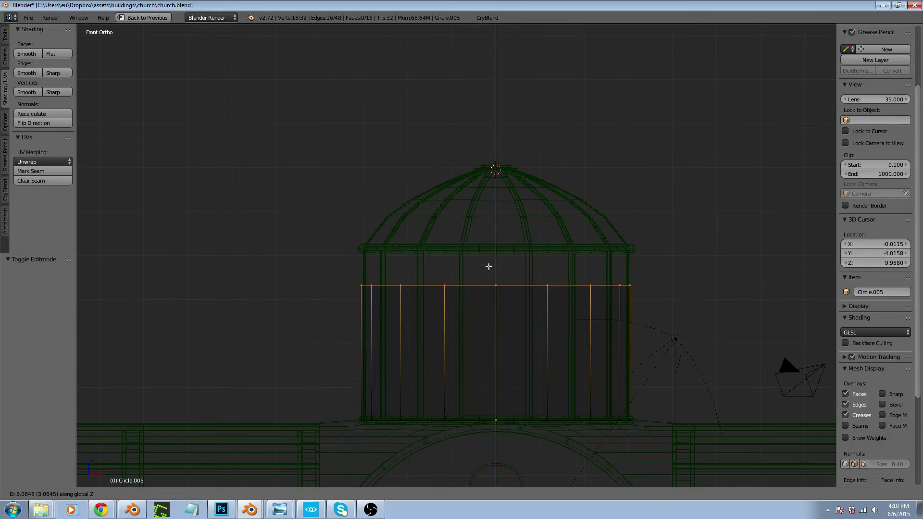
click(492, 231)
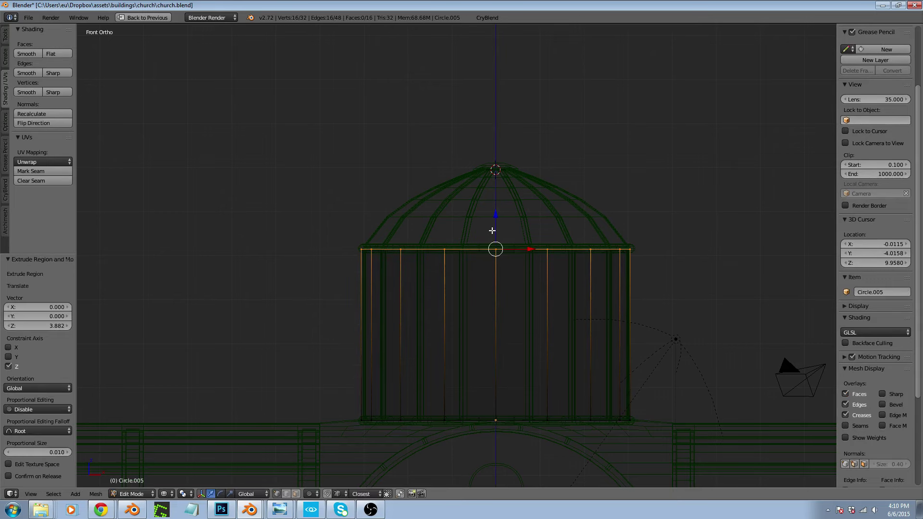
scroll(654, 254, up, 7)
scroll(643, 247, down, 5)
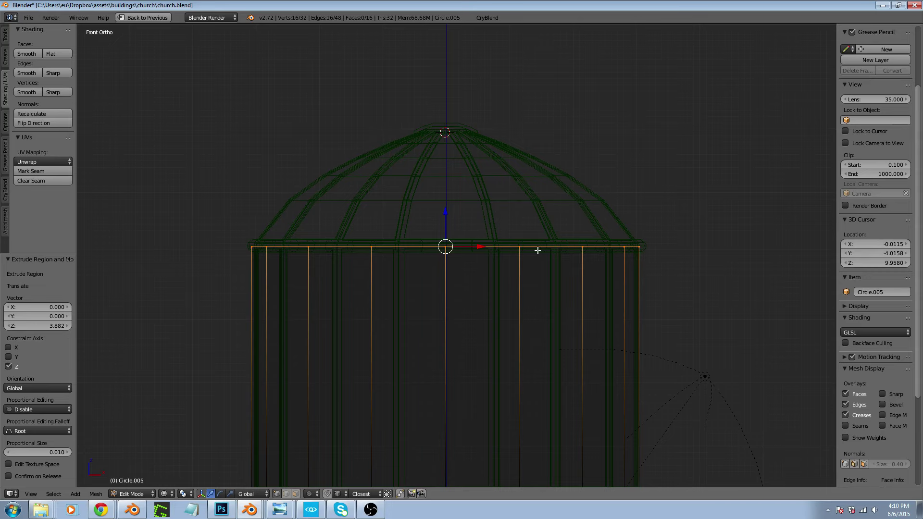
Fill the cylinder's upper edge loop with a face and inset it by about 1.1
middle_drag(501, 245, 520, 277)
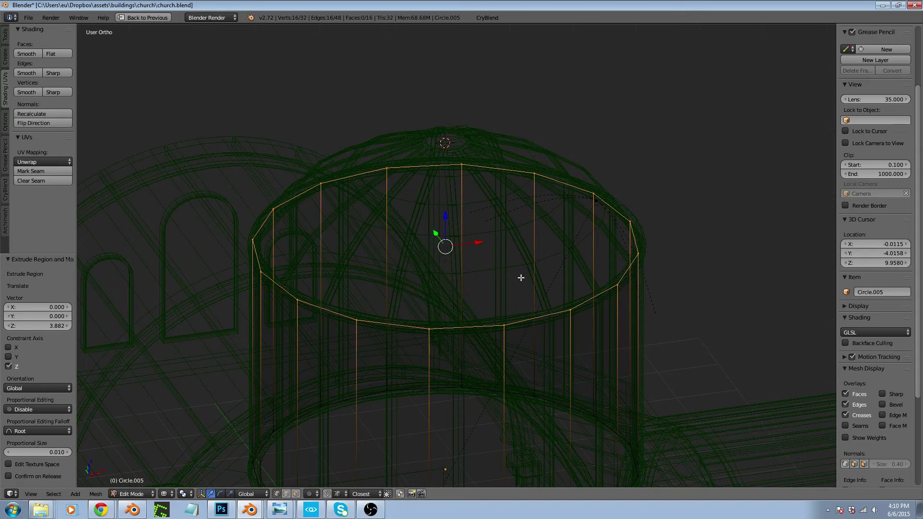
key(f)
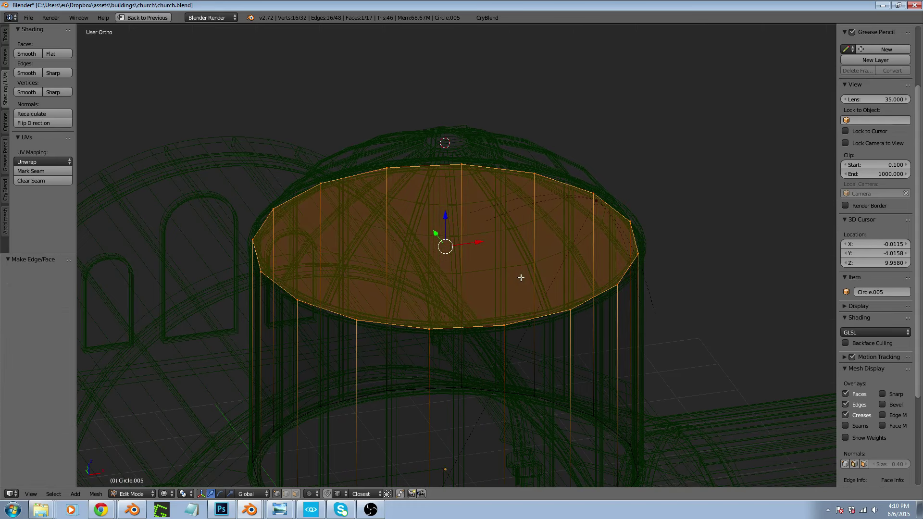
key(i)
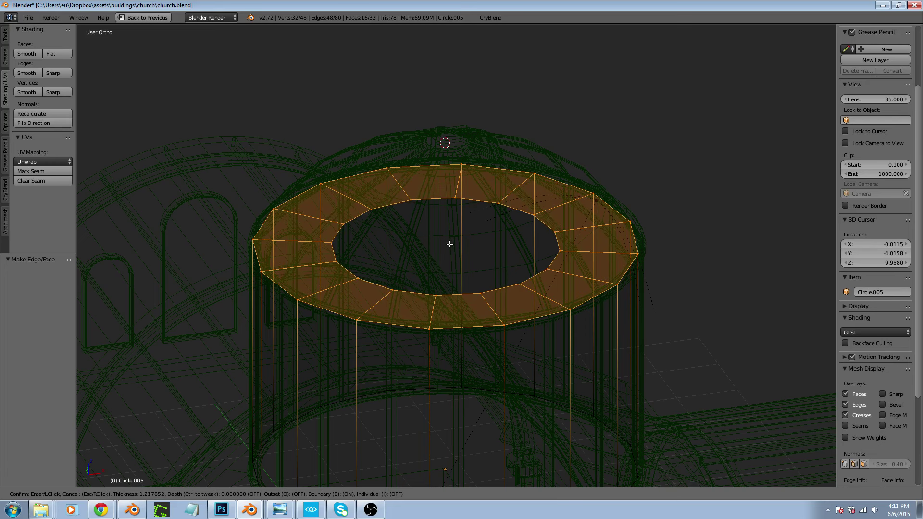
click(436, 239)
In top orthographic view, select the inset's inner edge loop and scale it up by about 1.3
key(KP_7)
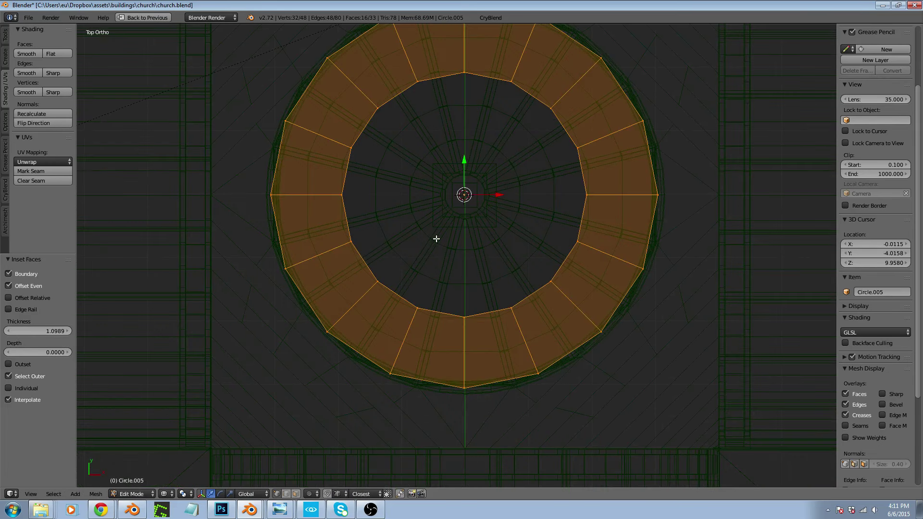
key(s)
right_click(451, 210)
right_click(357, 245)
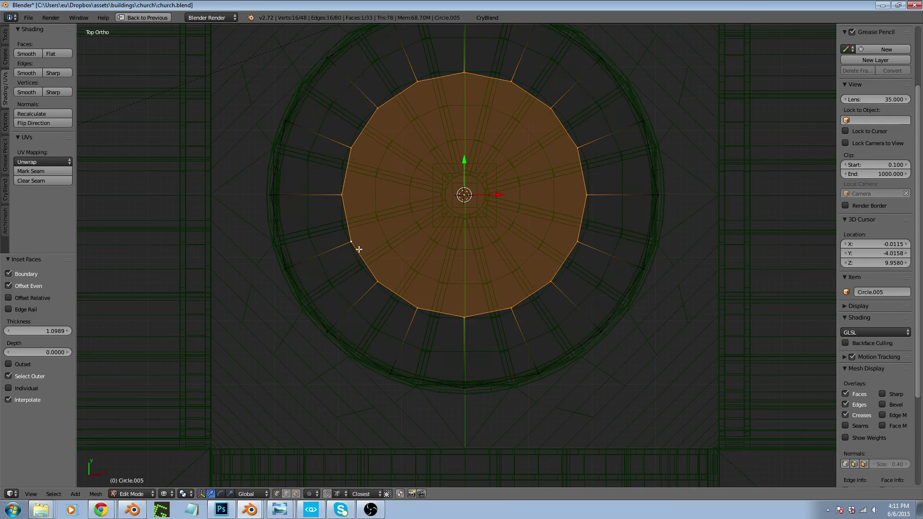
key(s)
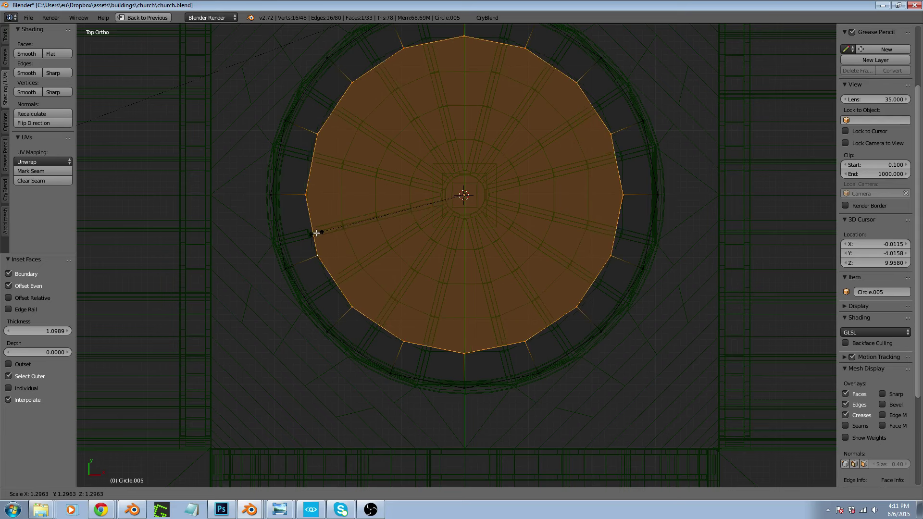
click(316, 231)
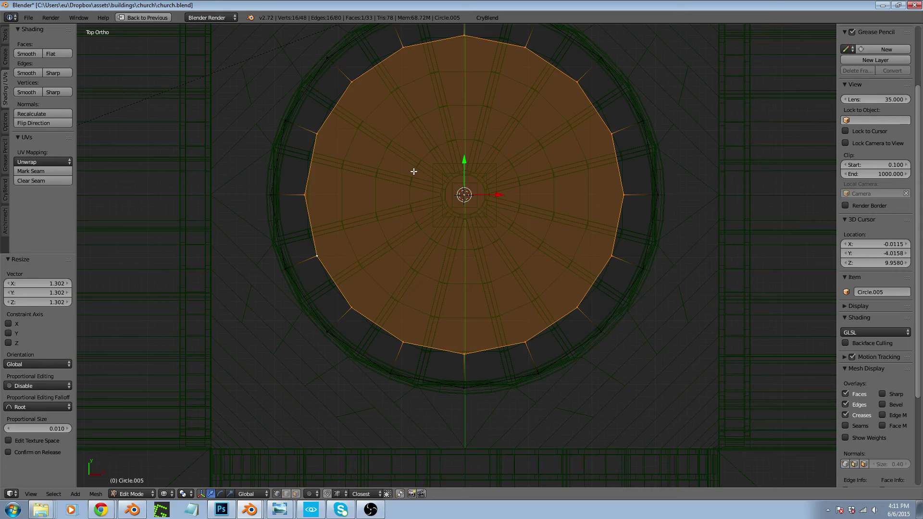
Inset the central face twice towards the dome's centre, by about 0.50 and then about 0.54
key(i)
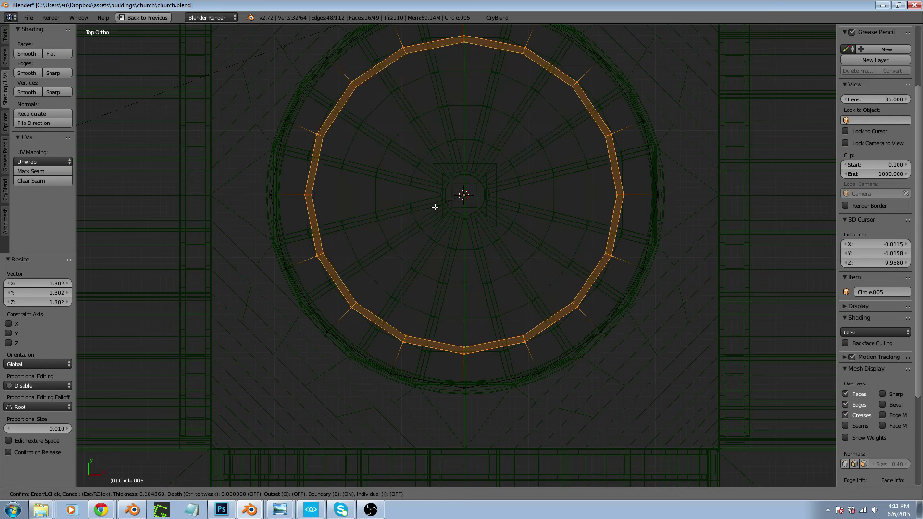
click(461, 191)
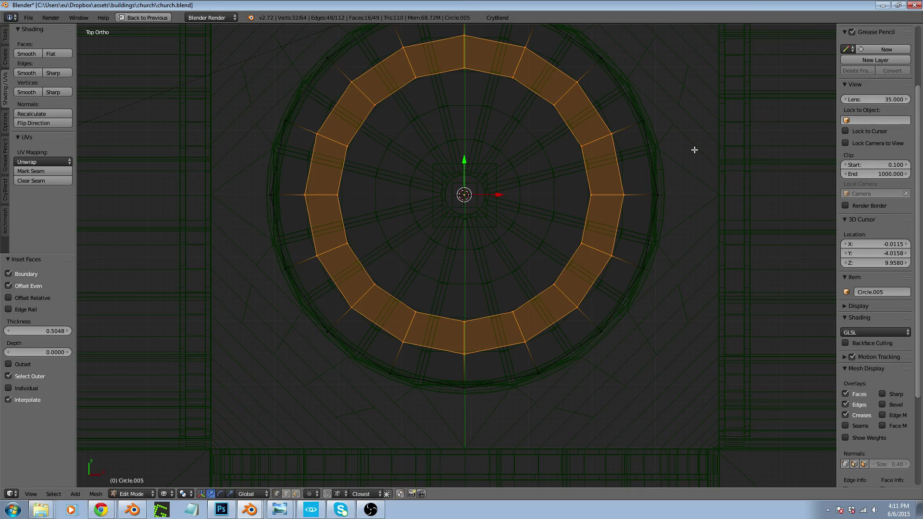
key(u)
key(i)
right_click(684, 78)
alt+right_click(361, 130)
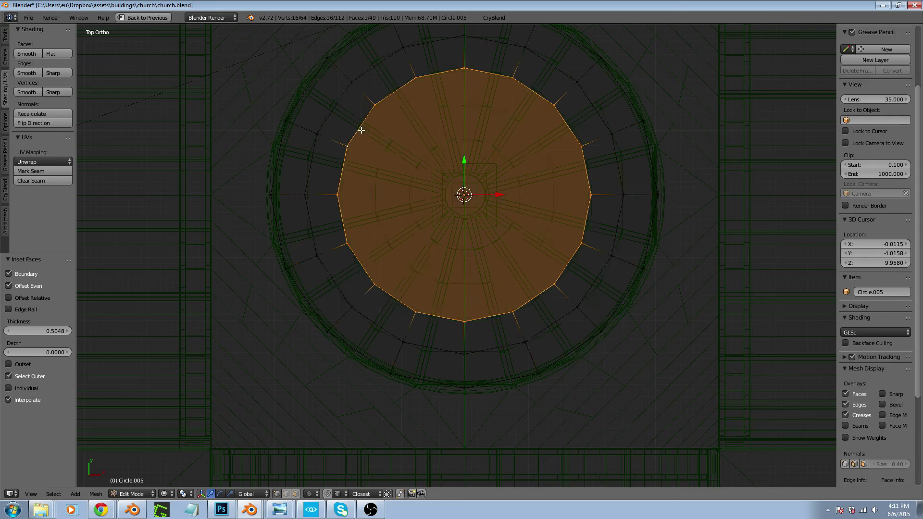
key(i)
click(678, 106)
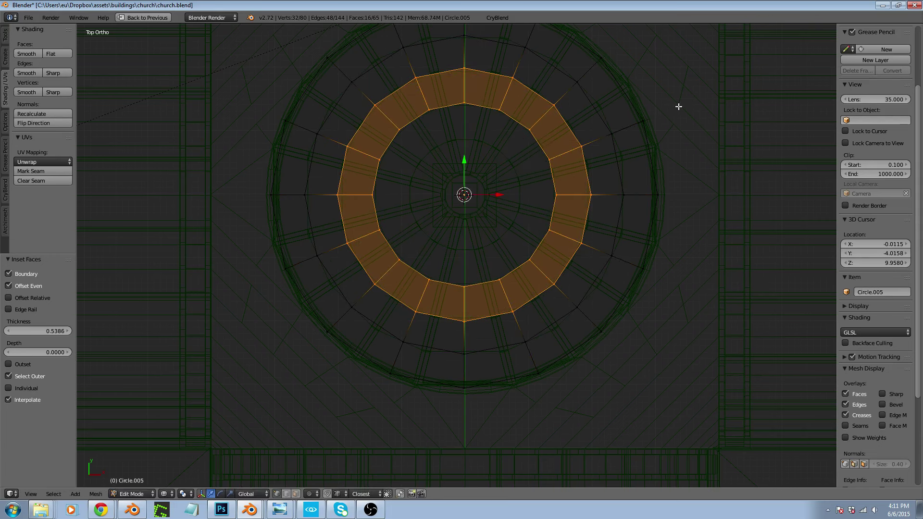
Inset the remaining central face two more times, by about 0.54 and about 0.55, leaving a small innermost polygon
key(i)
key(Escape)
right_click(532, 140)
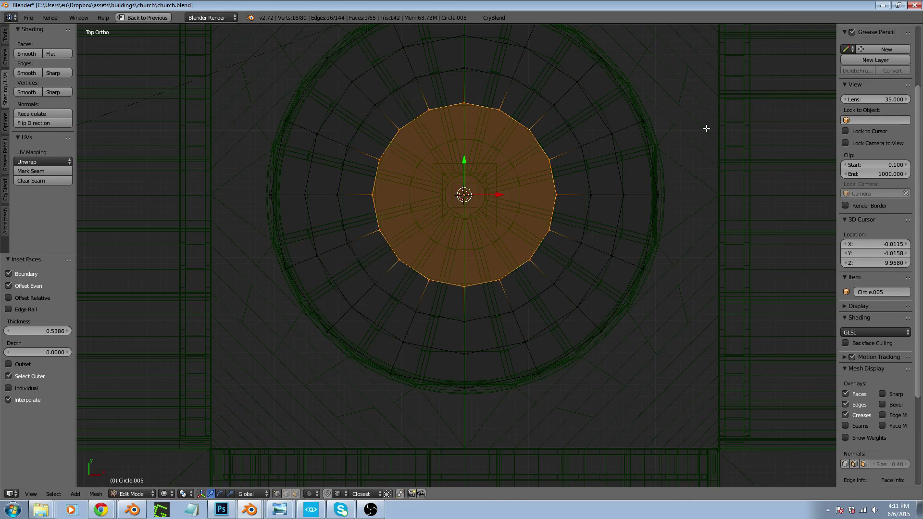
key(i)
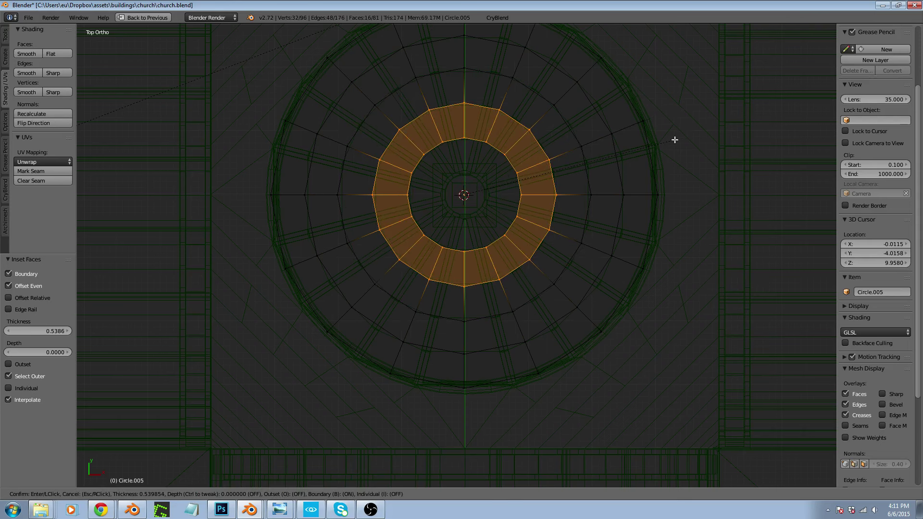
click(675, 139)
right_click(513, 159)
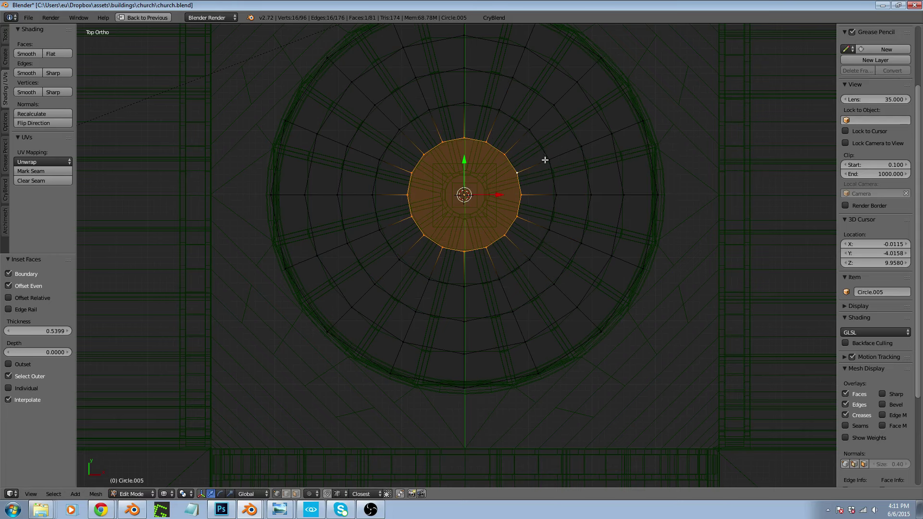
key(i)
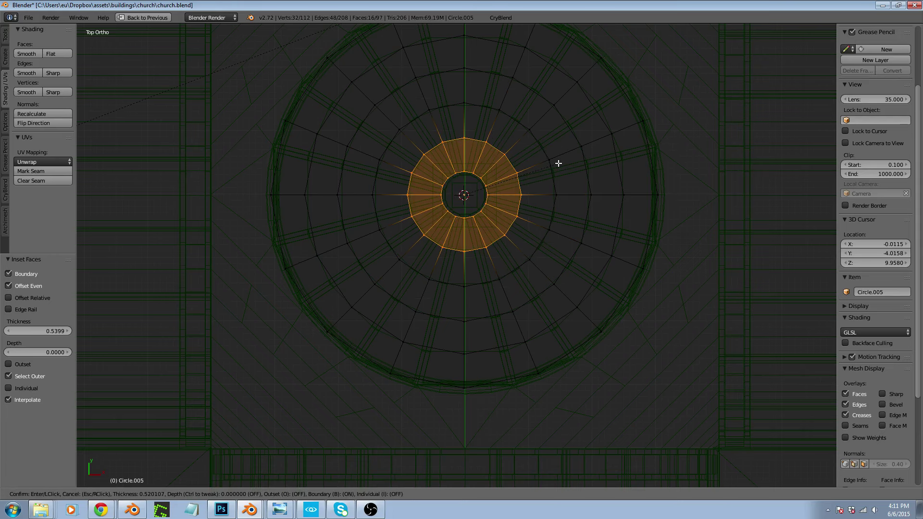
click(556, 163)
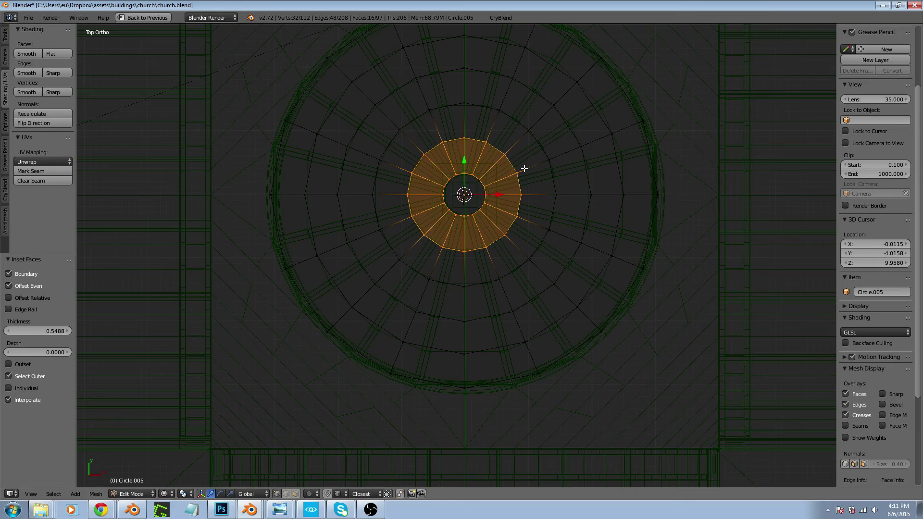
Select the innermost face in front orthographic view, with snapping off and proportional editing enabled using Sphere falloff
middle_drag(525, 169, 521, 105)
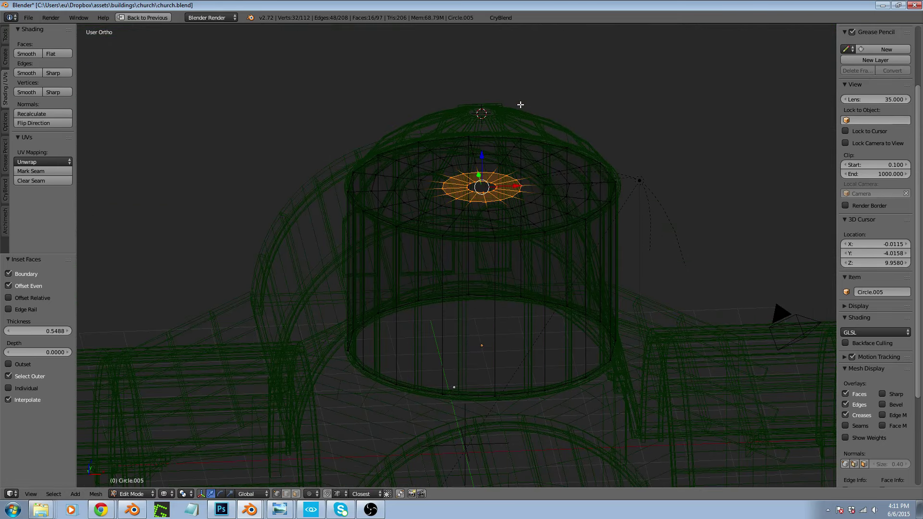
scroll(489, 186, up, 4)
right_click(490, 187)
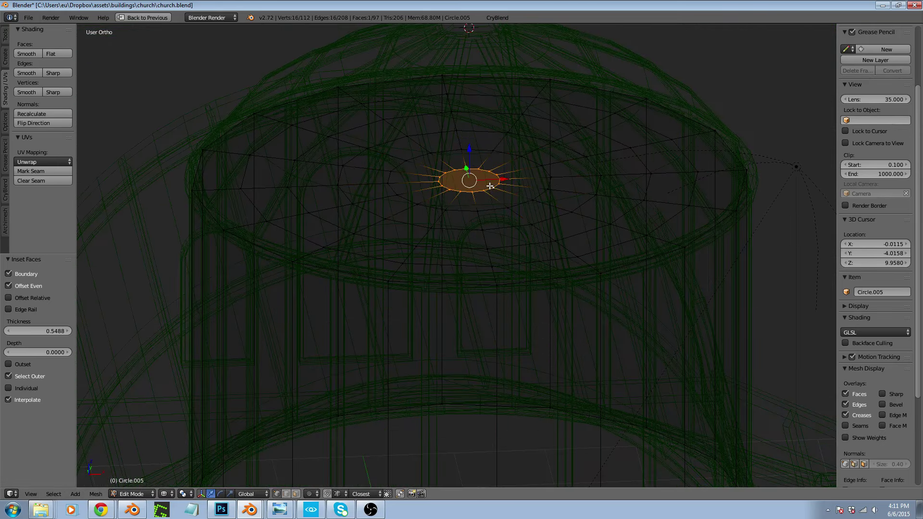
key(KP_1)
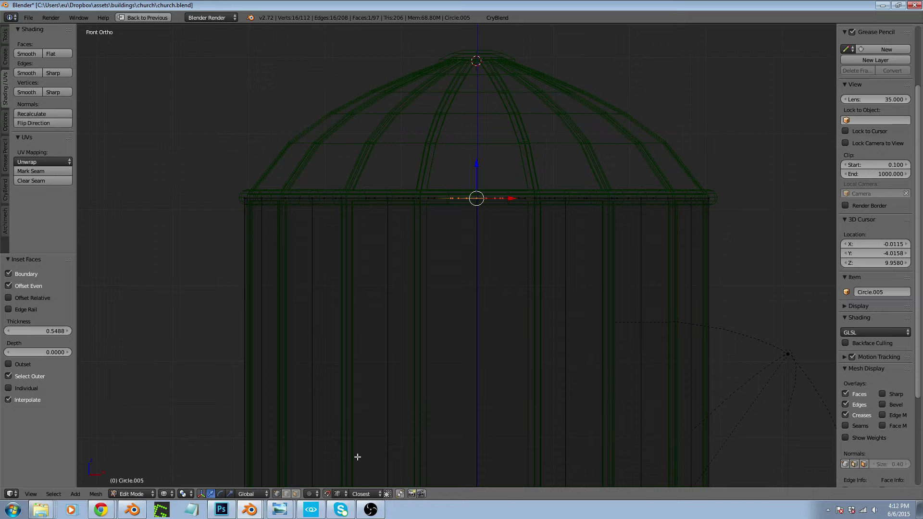
click(327, 494)
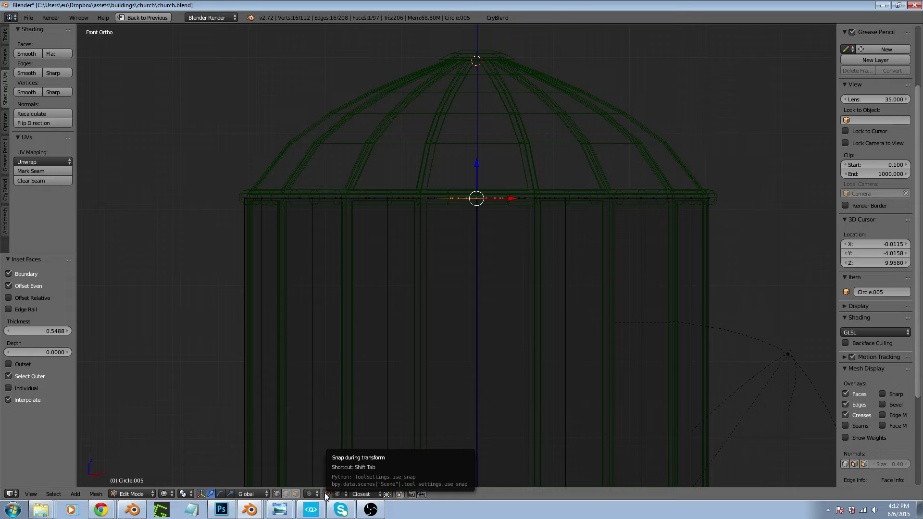
click(326, 494)
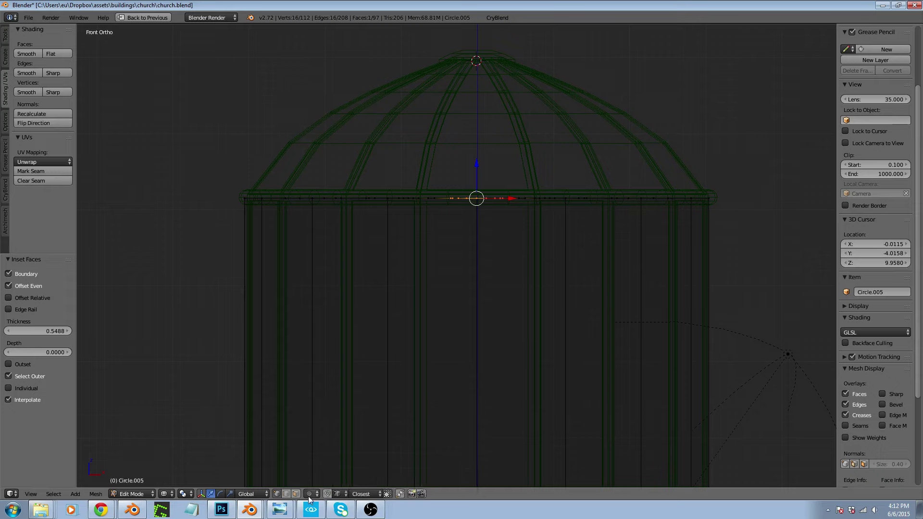
click(310, 495)
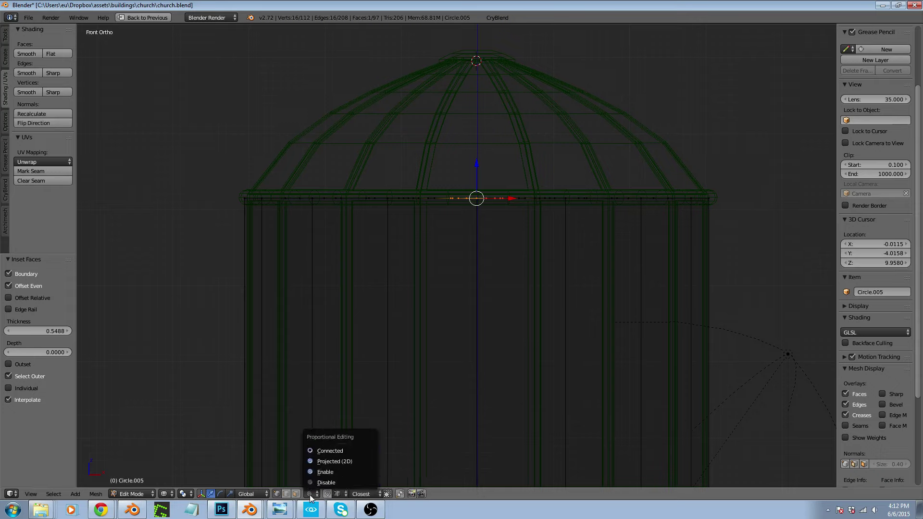
click(326, 482)
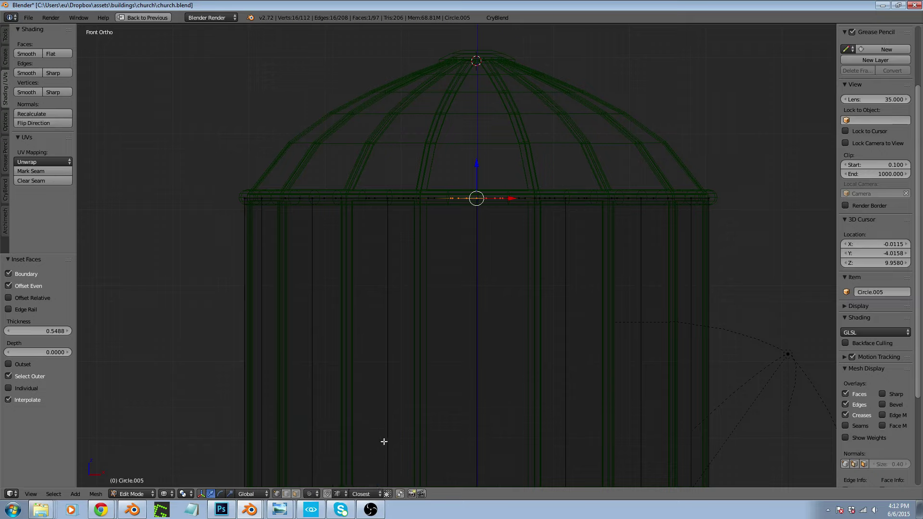
key(o)
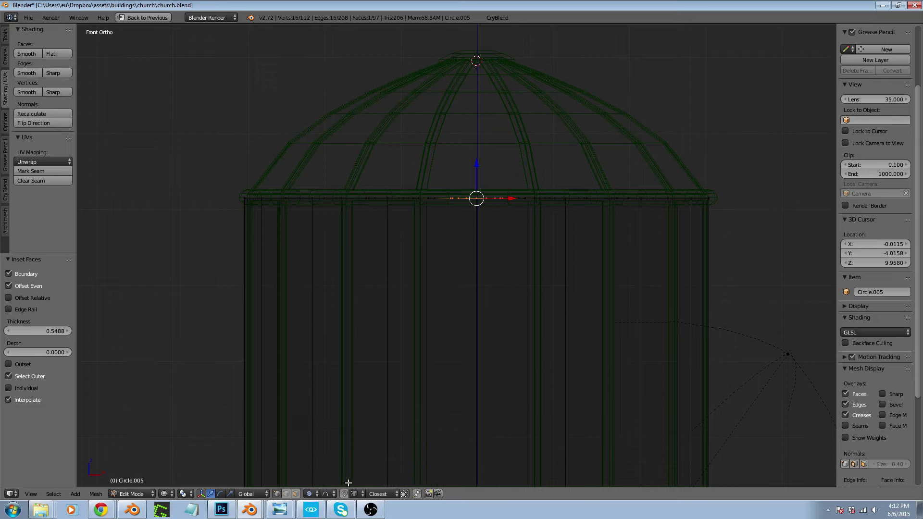
click(326, 495)
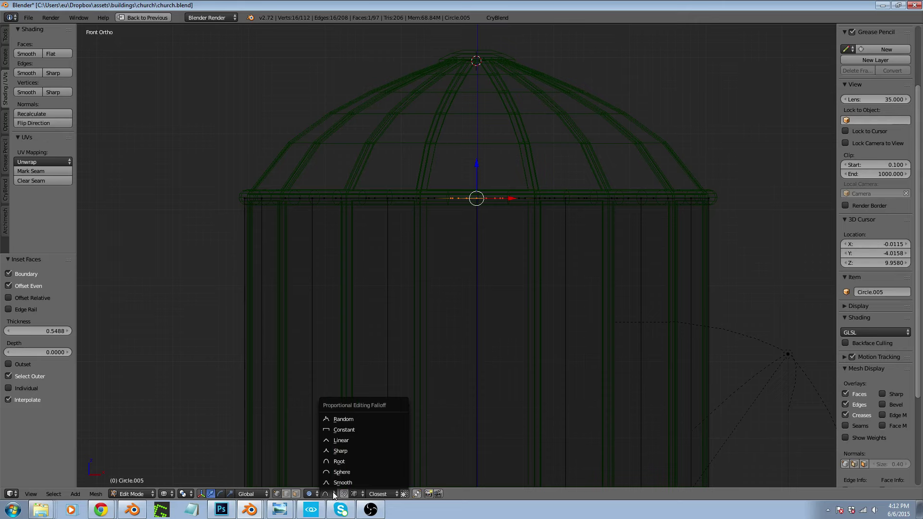
click(342, 472)
Raise the innermost face about 1.81 units along Z, using Root falloff and a proportional size of about 2.59, to form the dome
scroll(425, 398, down, 3)
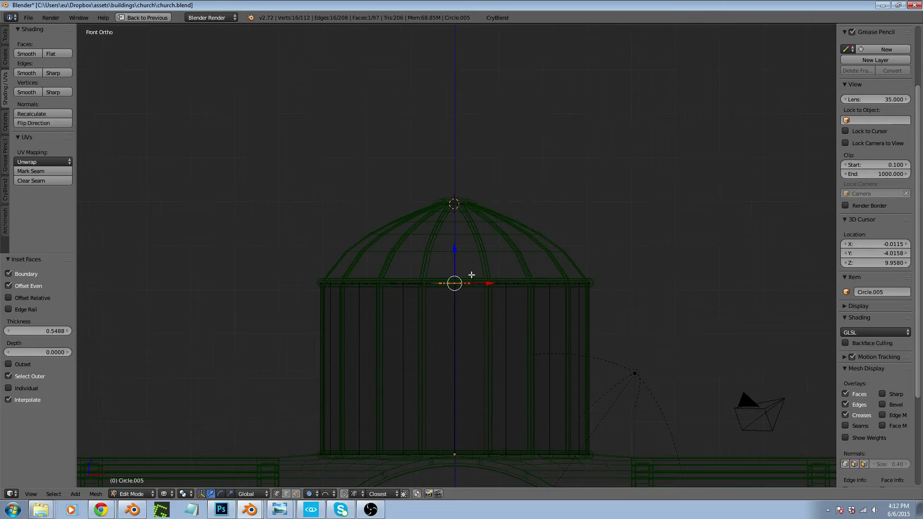
scroll(471, 275, up, 3)
key(g)
key(z)
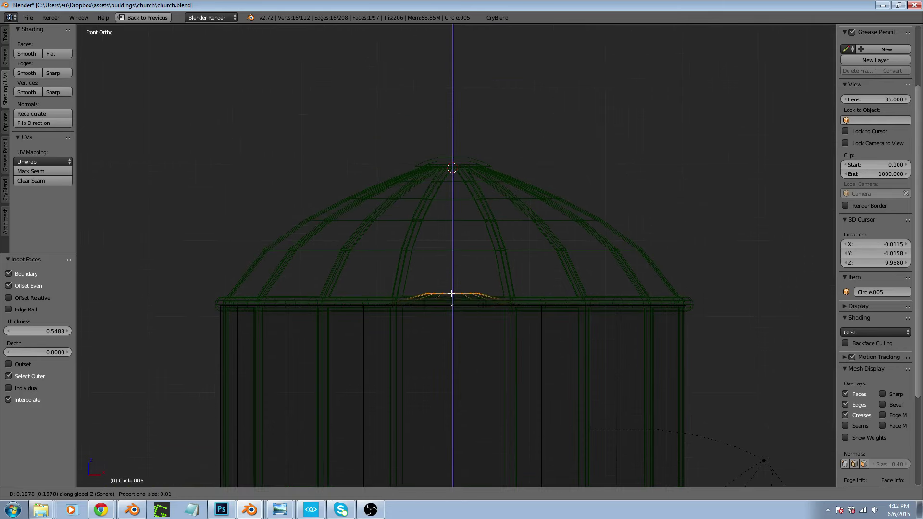
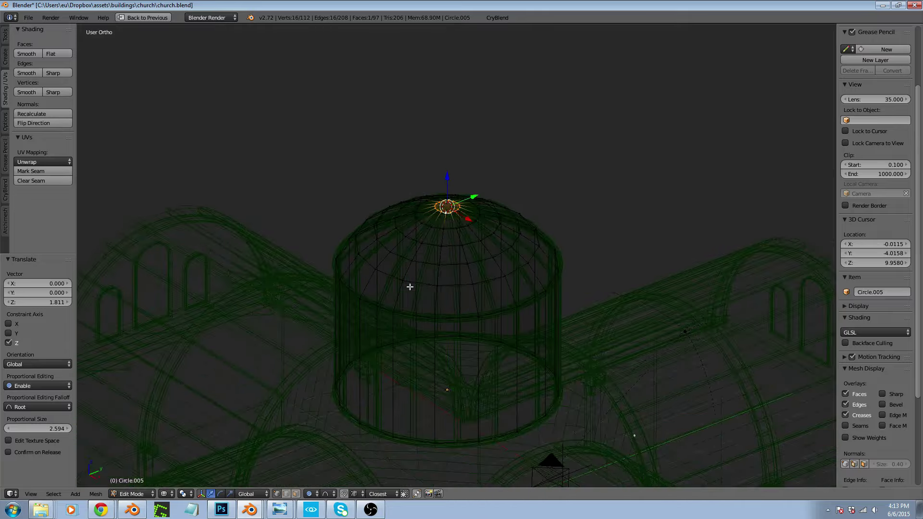
Check in solid shading where the new dome mesh pokes through the skylight, and return to Object Mode
key(z)
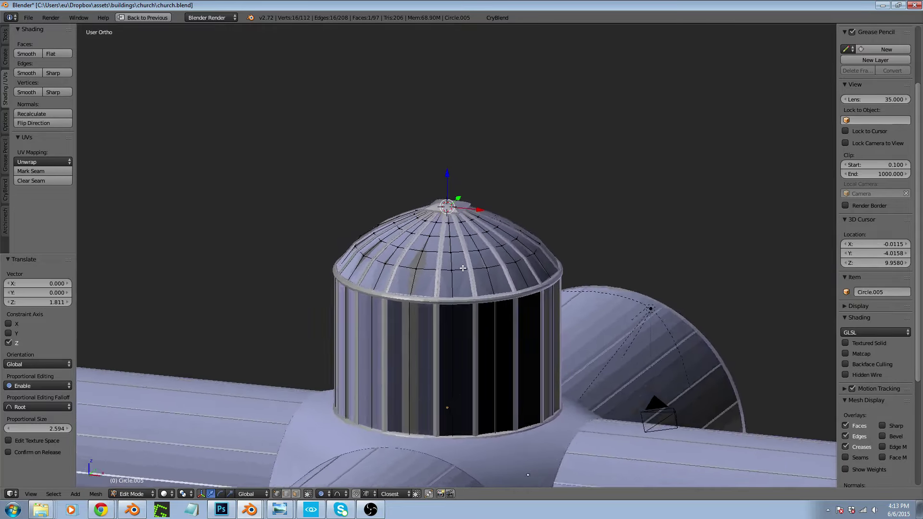
scroll(432, 327, up, 2)
scroll(432, 326, up, 3)
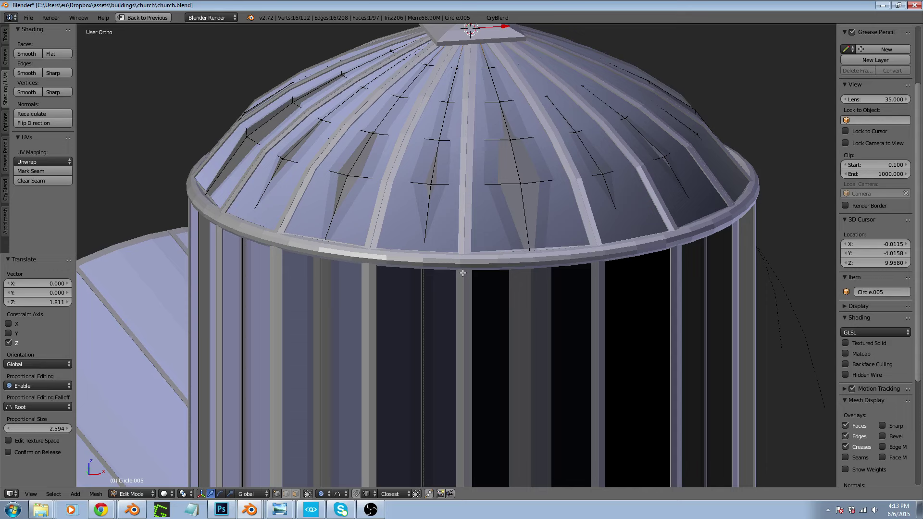
scroll(462, 273, down, 5)
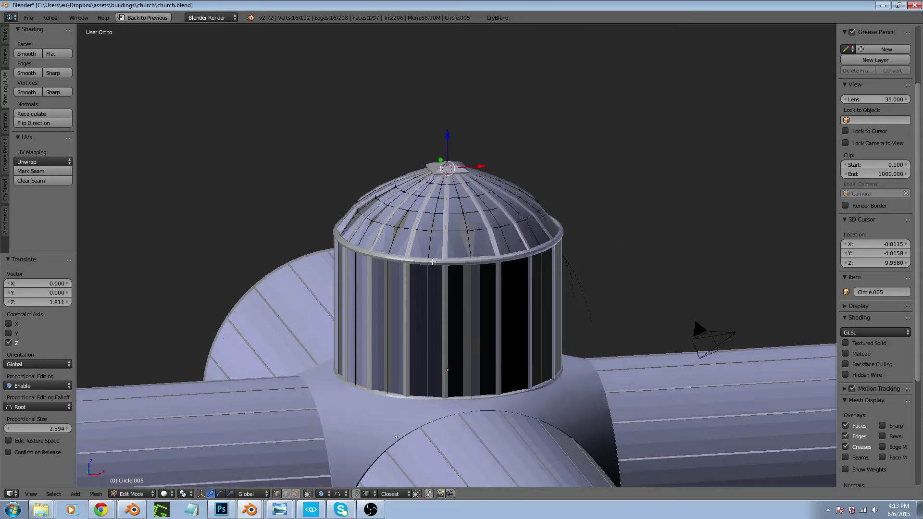
key(Tab)
Select the skylight's ribbed frame object and examine it against the new dome mesh in wireframe
right_click(449, 330)
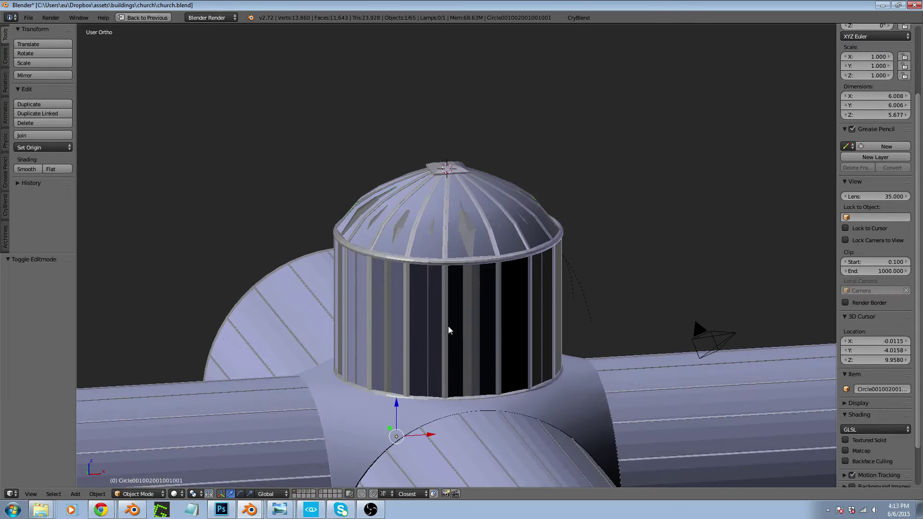
key(x)
key(z)
scroll(452, 289, up, 3)
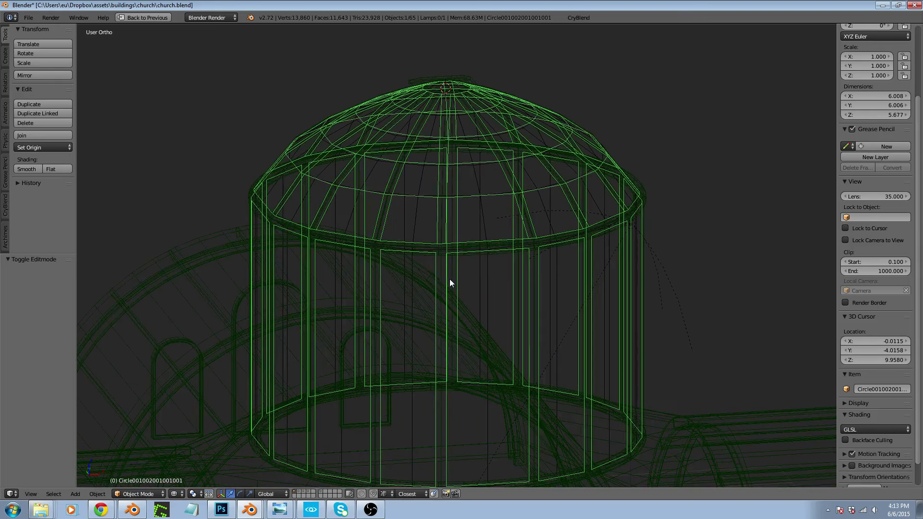
middle_drag(474, 264, 465, 273)
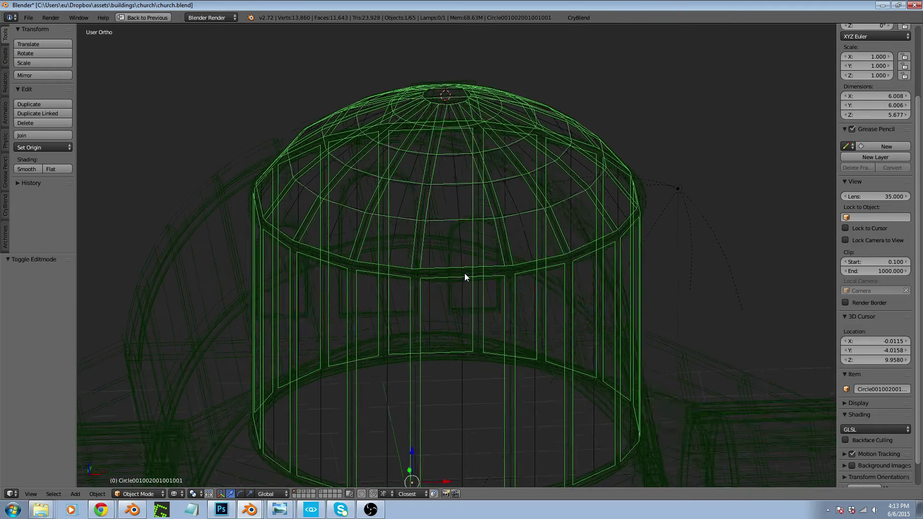
scroll(464, 271, down, 2)
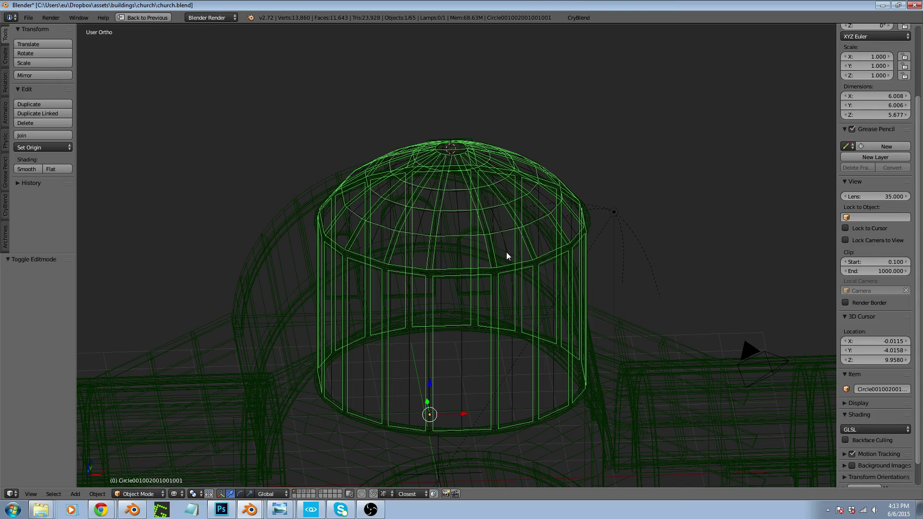
scroll(435, 312, down, 3)
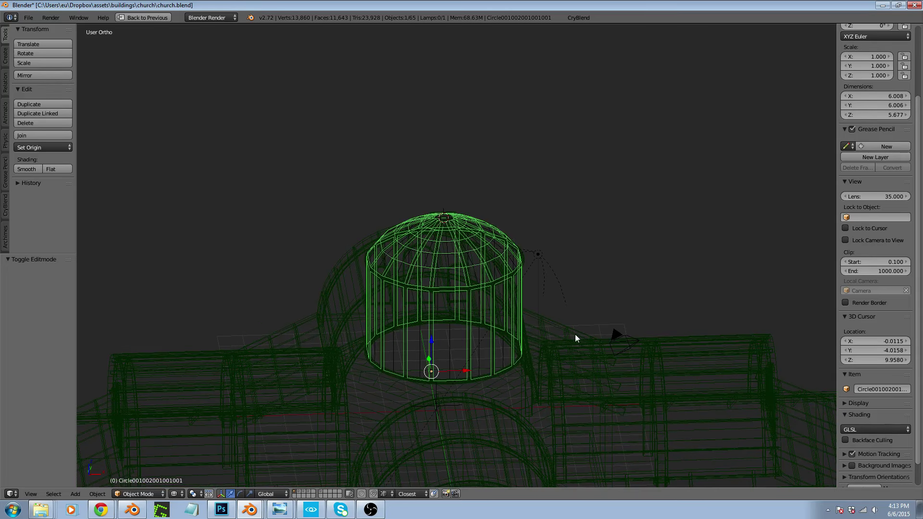
Remove the skylight's ribbed frame from the church.cgf group and move it to layer 5
key(ctrl+Up)
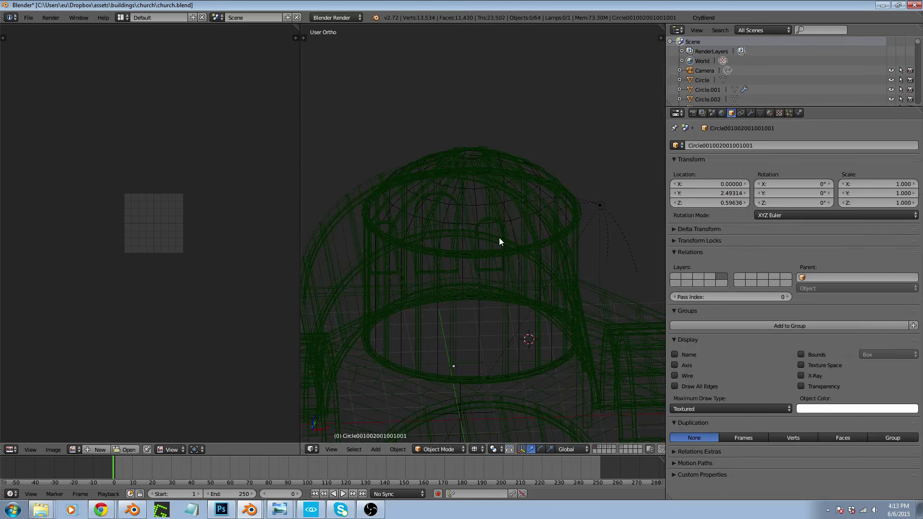
right_click(499, 238)
scroll(501, 246, up, 4)
right_click(508, 261)
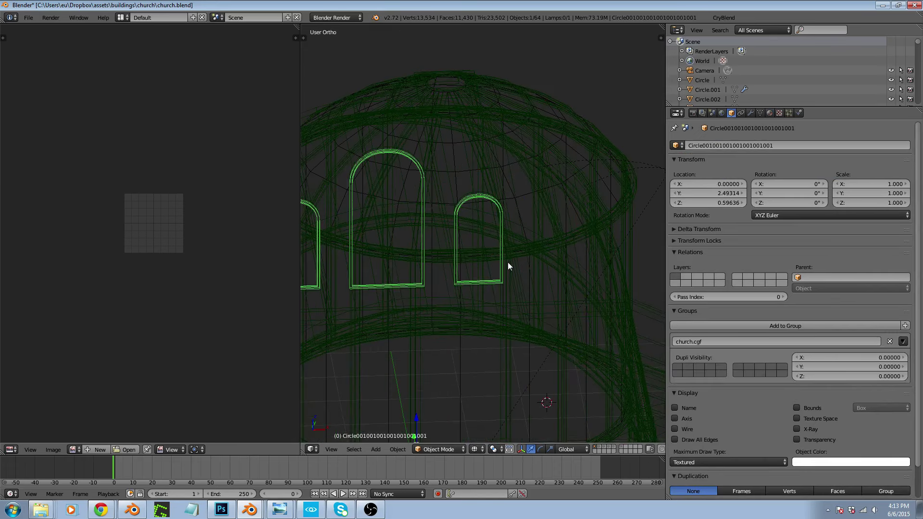
right_click(503, 295)
scroll(505, 287, down, 3)
key(KP_1)
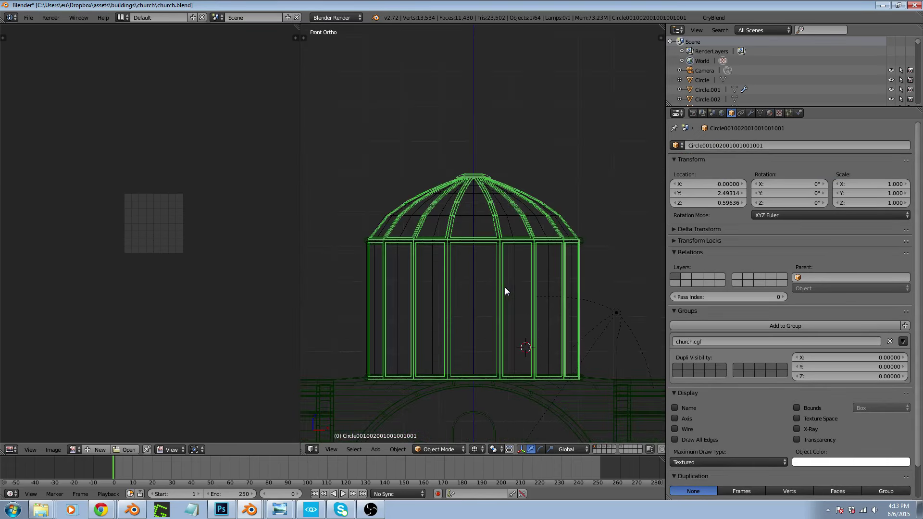
scroll(509, 278, up, 2)
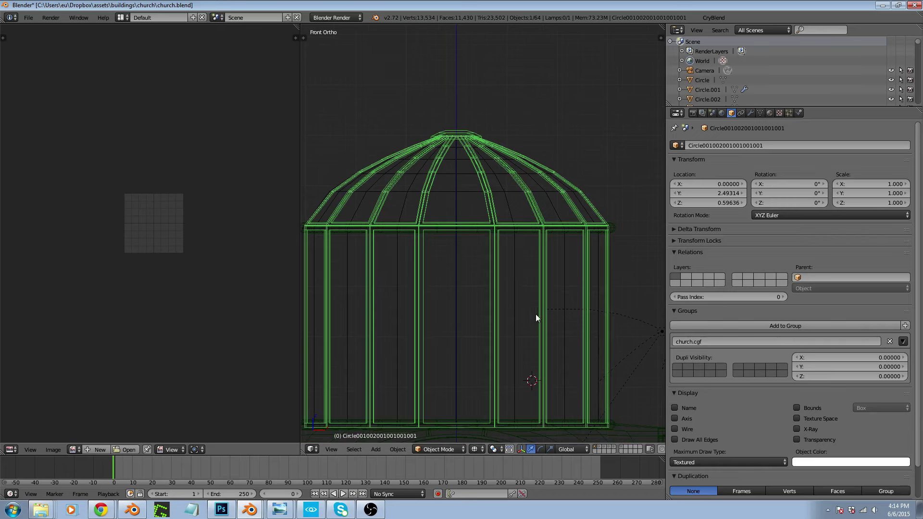
click(889, 343)
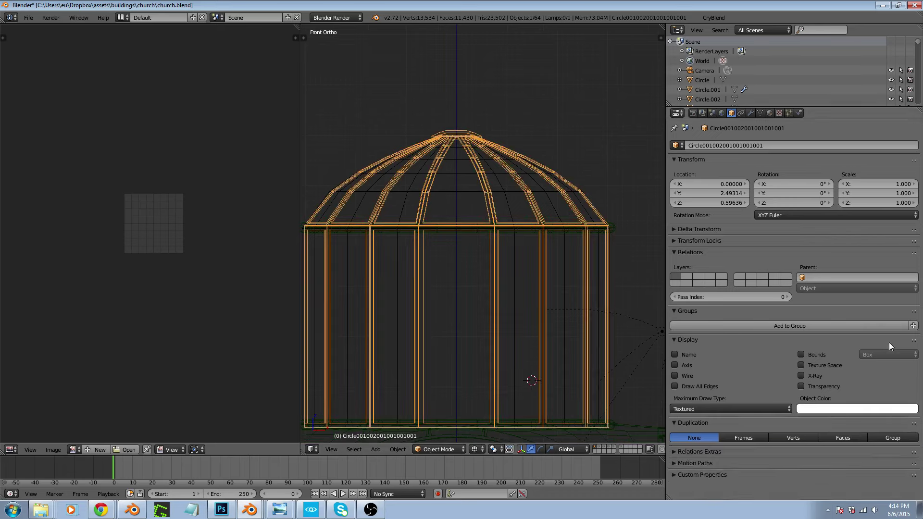
key(m)
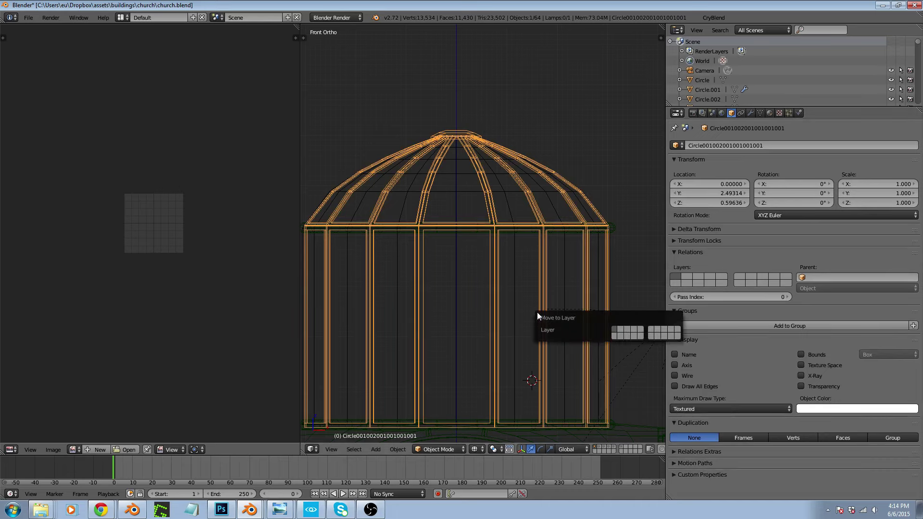
key(2)
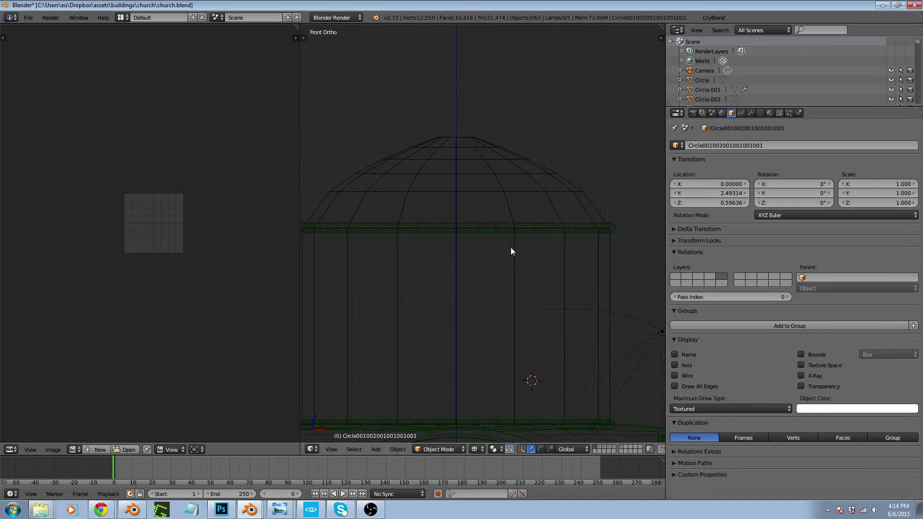
Inspect the new dome mesh in wireframe, set its mesh select mode to Face, and return to Object Mode
right_click(514, 272)
key(z)
mouse_move(513, 276)
middle_down()
mouse_move(538, 302)
mouse_move(515, 319)
middle_up()
key(z)
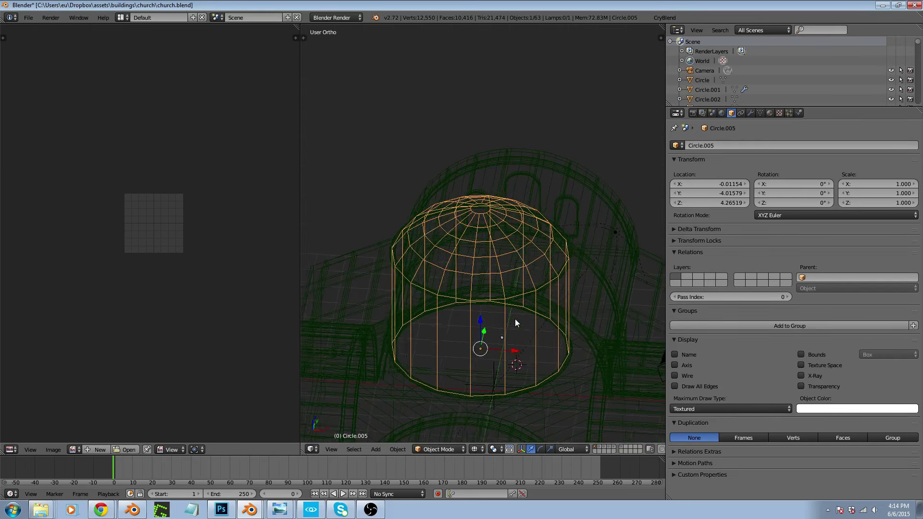
scroll(515, 322, up, 3)
key(Tab)
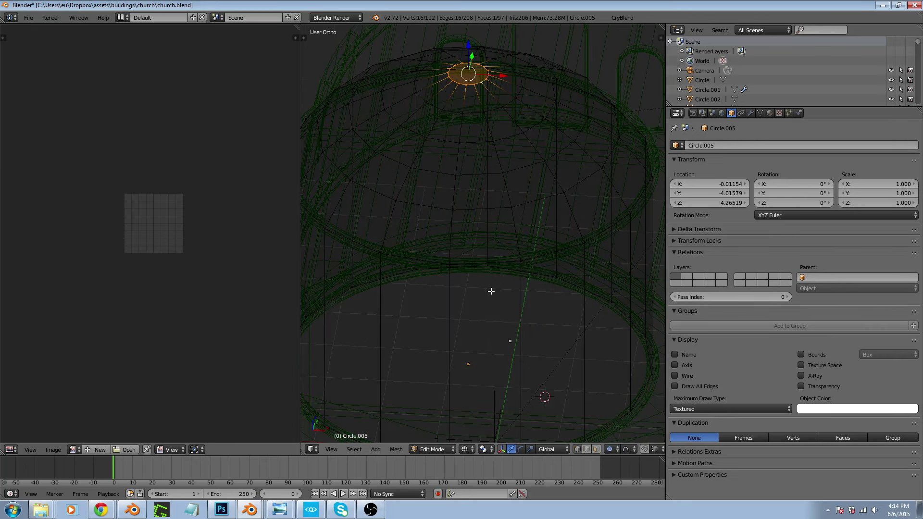
middle_drag(470, 244, 517, 255)
key(ctrl+Tab)
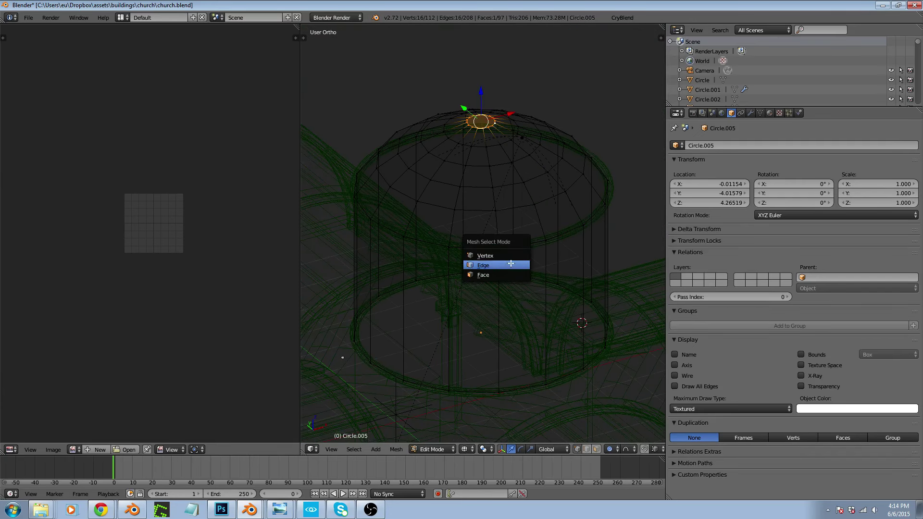
click(505, 274)
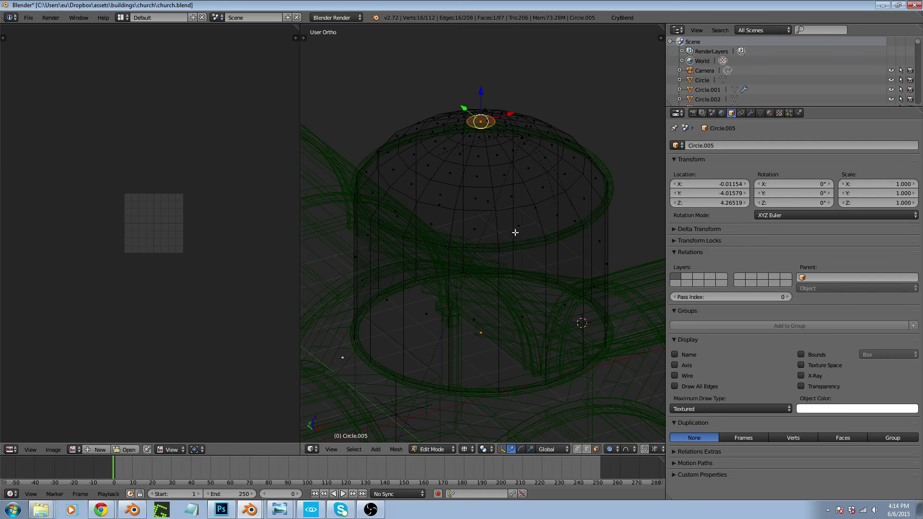
scroll(515, 238, up, 8)
key(Tab)
scroll(458, 164, down, 8)
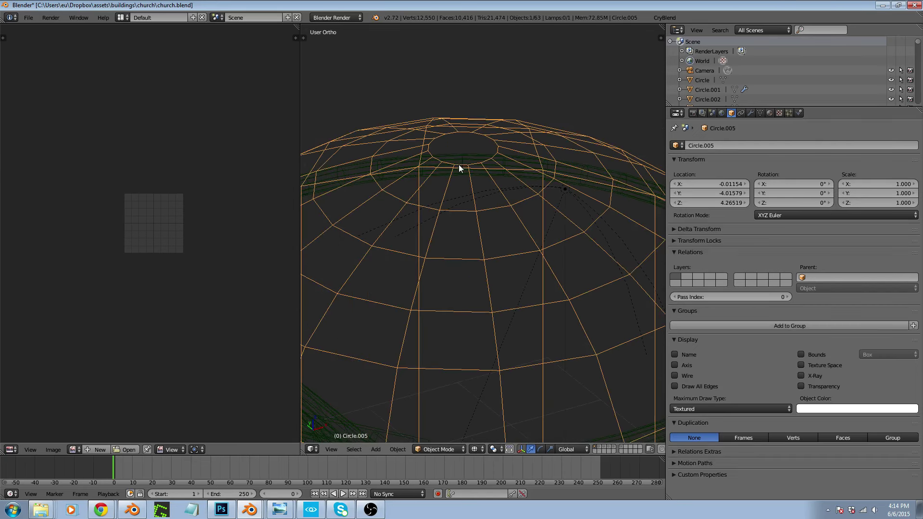
Show the layer holding the ribbed frame and select the whole square cap at its peak in Edit Mode
key(2)
key(3)
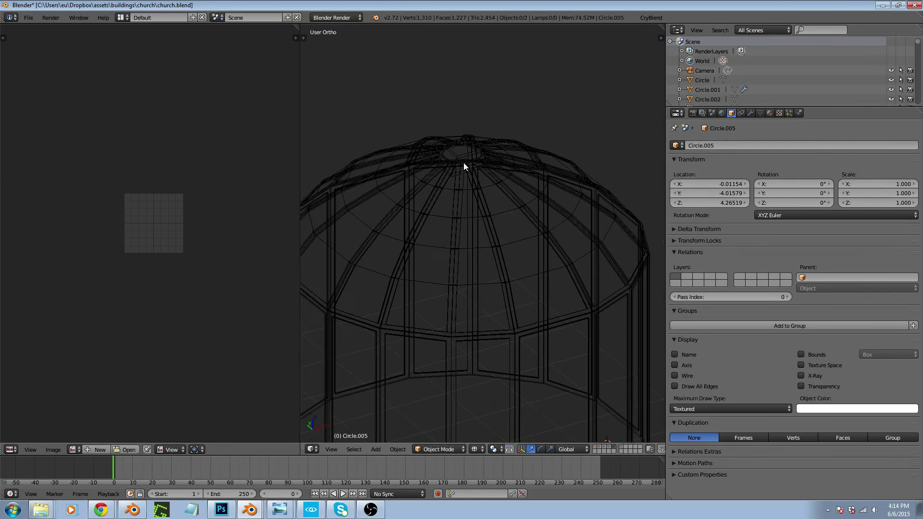
right_click(464, 162)
key(Tab)
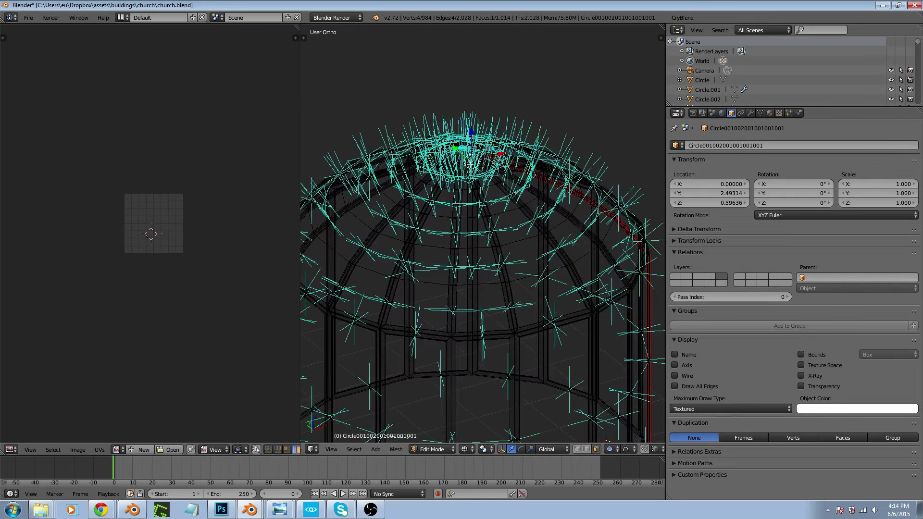
scroll(513, 166, up, 6)
key(z)
right_click(513, 167)
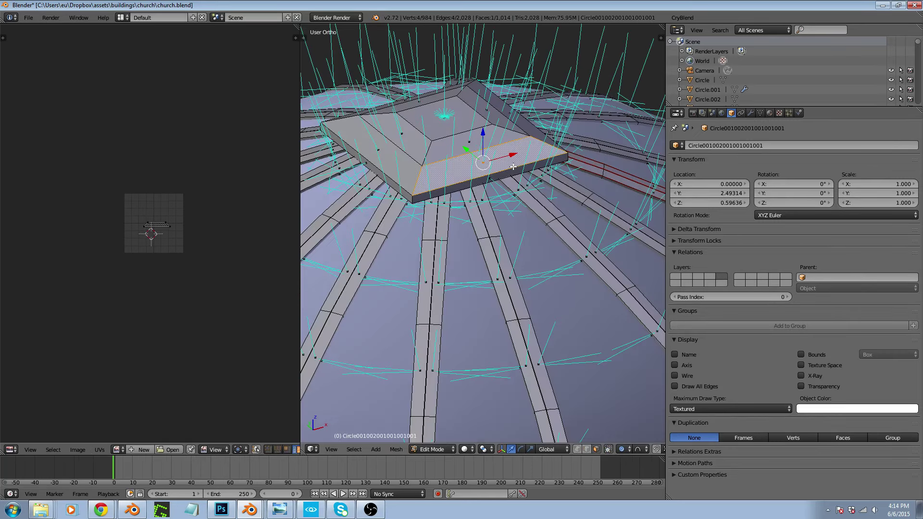
key(ctrl+l)
scroll(478, 194, down, 3)
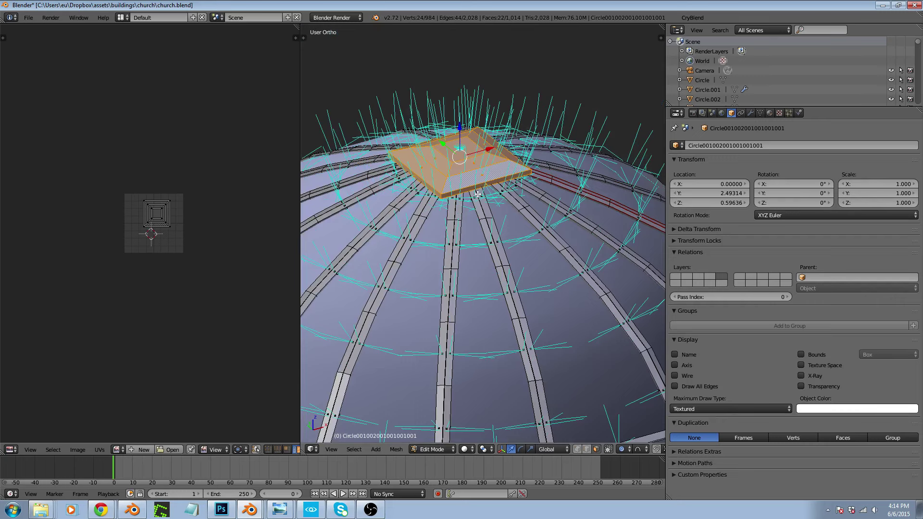
Duplicate the square cap in place and separate the copy into its own object
key(p)
key(Escape)
key(shift+d)
right_click(506, 203)
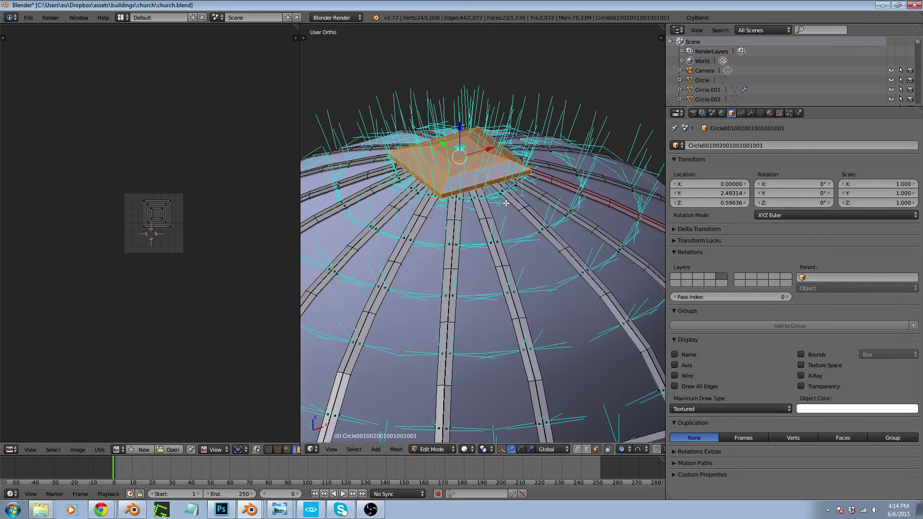
key(p)
click(500, 201)
key(Tab)
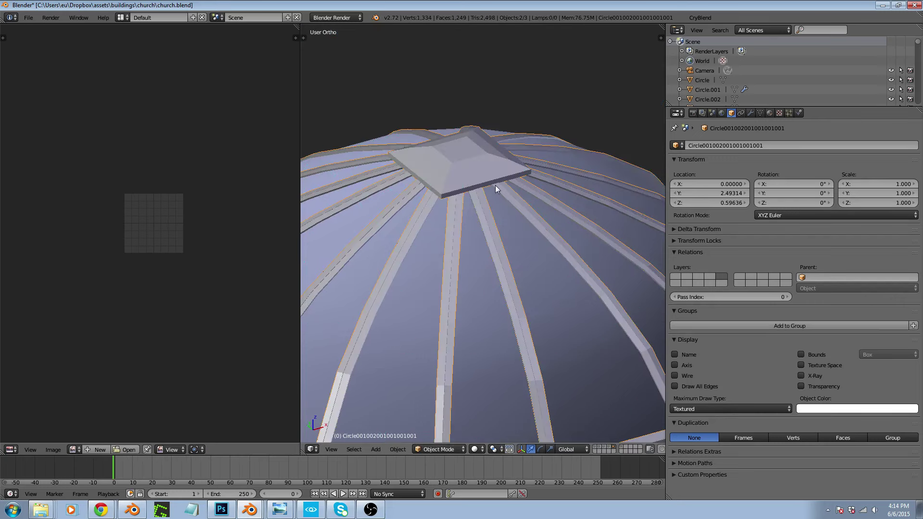
Move the separated cap to layer 1 and display that layer
right_click(494, 181)
key(m)
key(1)
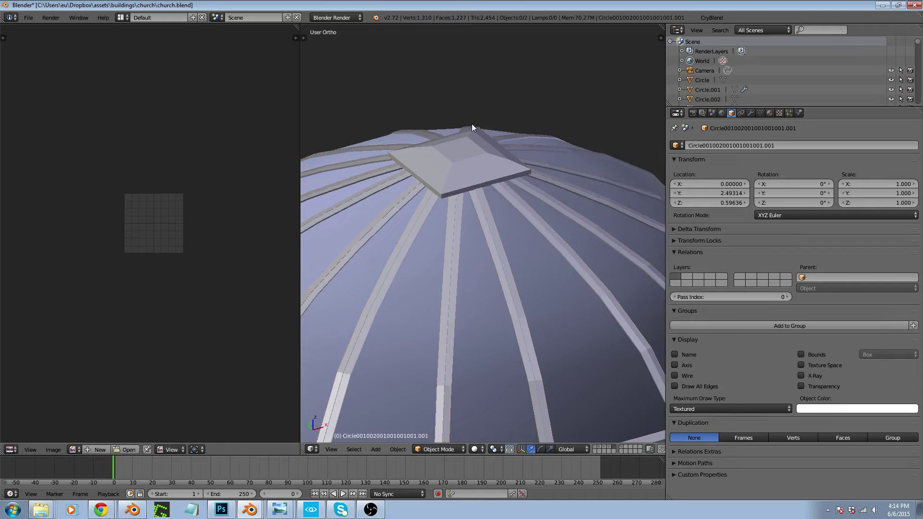
key(1)
scroll(476, 188, down, 5)
Delete the round face at the peak of the dome mesh beneath the cap
right_click(486, 229)
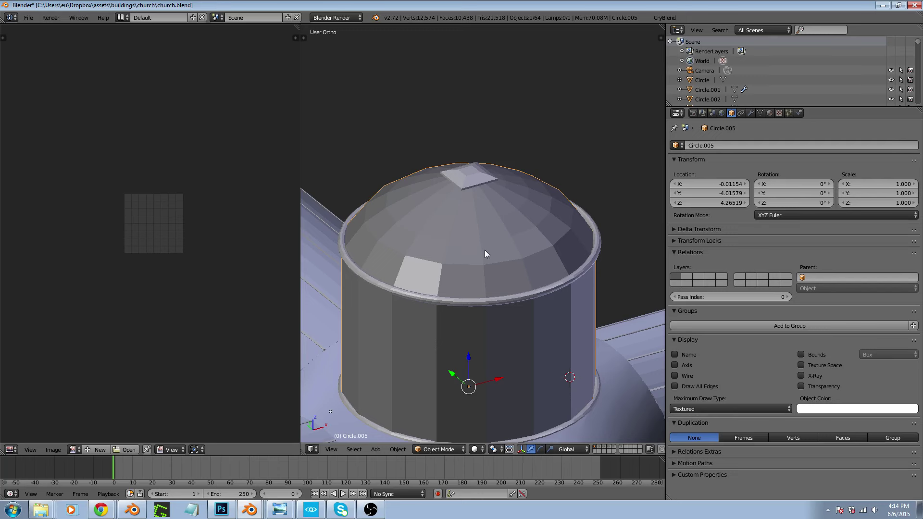
key(Tab)
key(z)
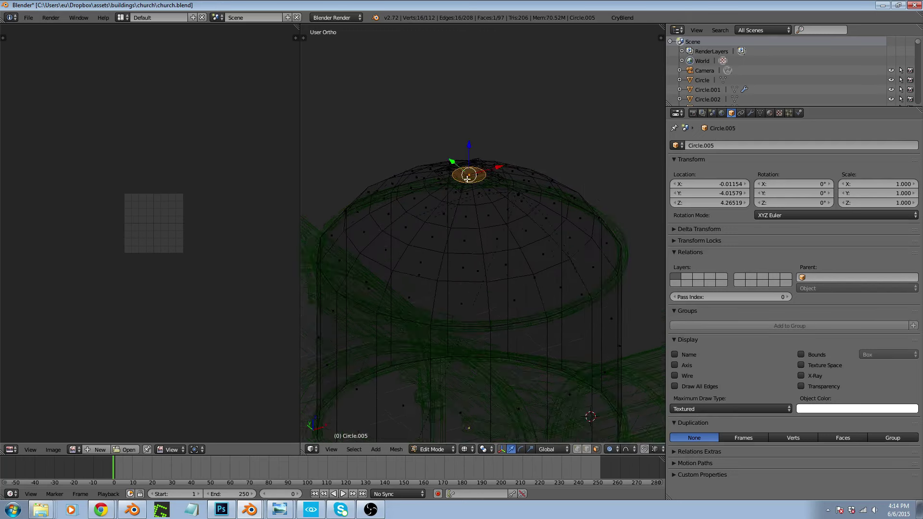
scroll(468, 178, up, 2)
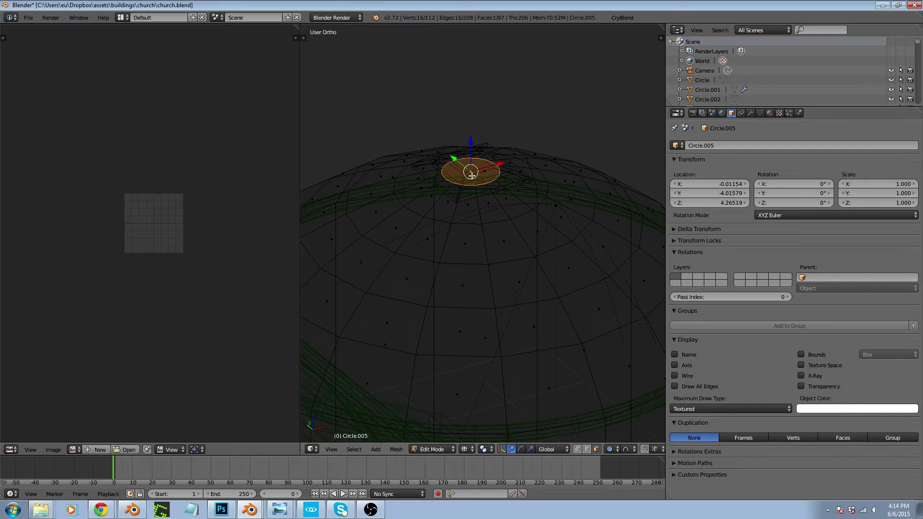
key(x)
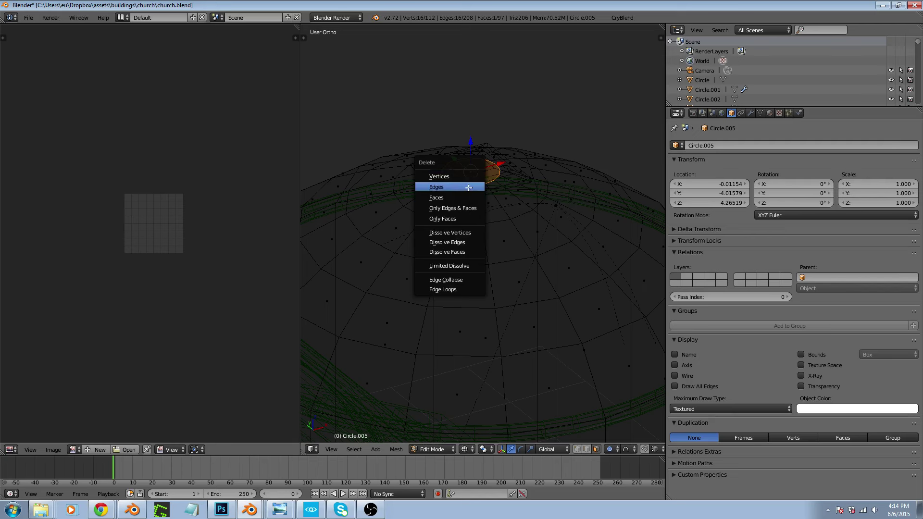
click(466, 194)
scroll(471, 190, down, 3)
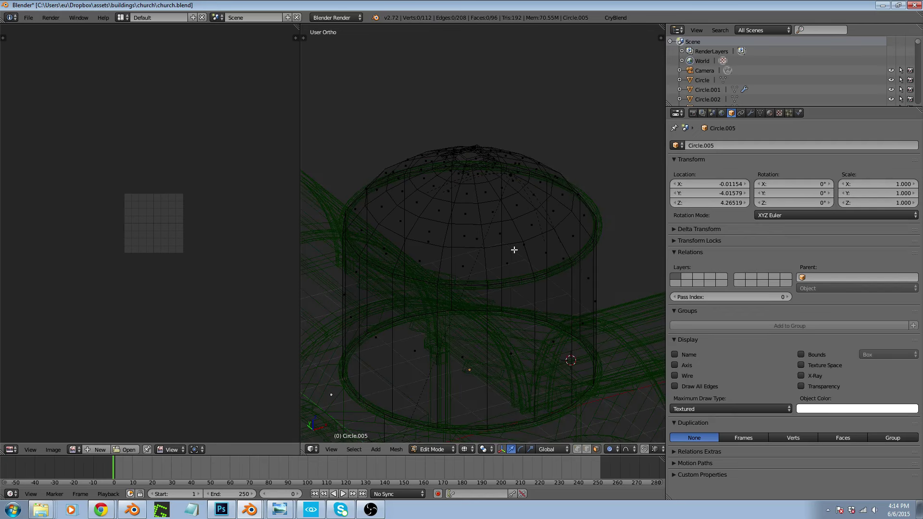
Separate the ring of vertical wall faces below the dome into its own object
mouse_move(516, 273)
middle_down()
mouse_move(507, 274)
mouse_move(517, 284)
mouse_move(530, 279)
middle_up()
key(z)
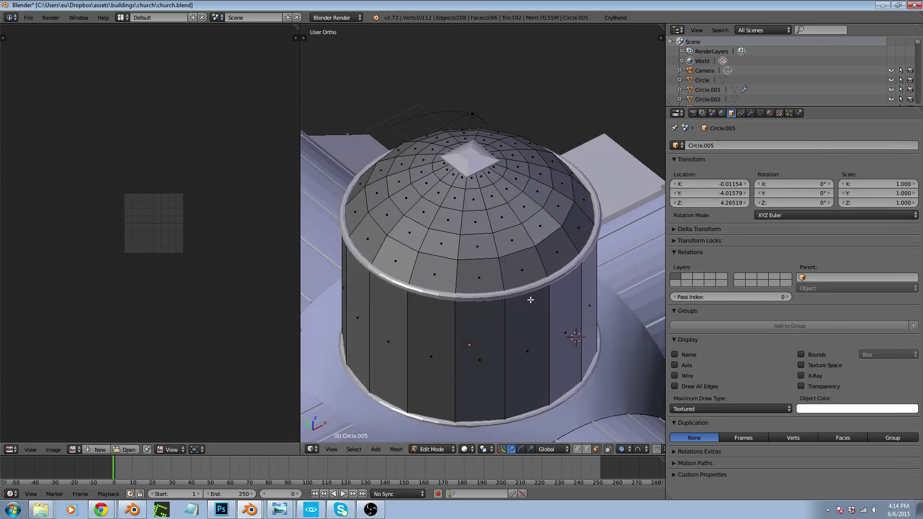
key(ctrl+Tab)
click(514, 301)
alt+right_click(506, 343)
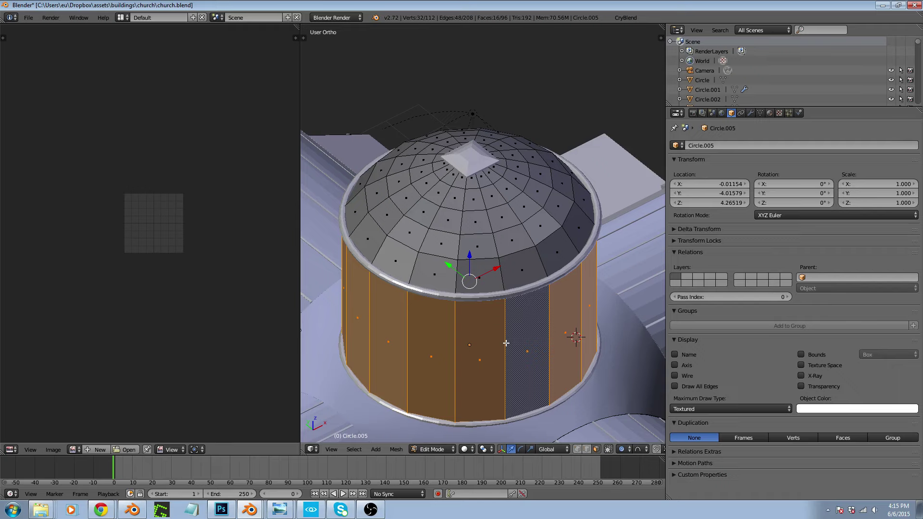
key(x)
click(505, 343)
key(Tab)
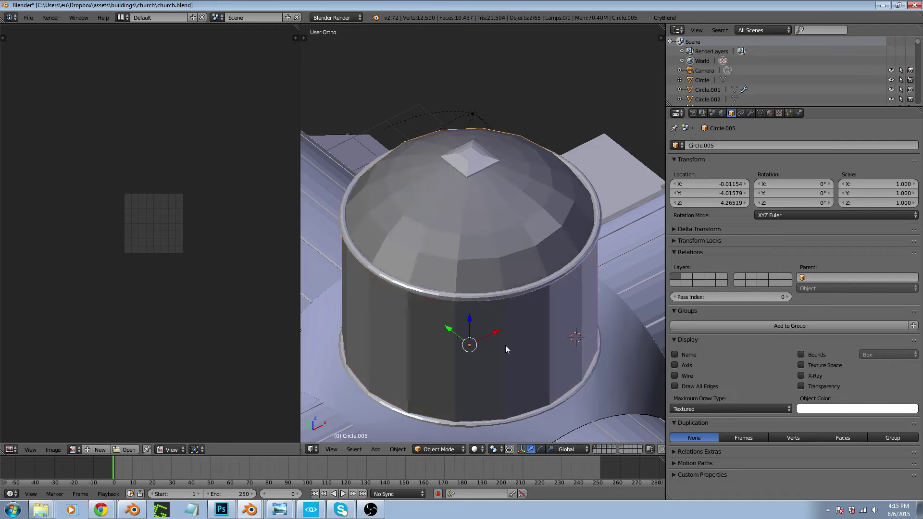
Edit the separated cylinder wall with all its faces selected, and try an inset on them
right_click(506, 350)
key(Tab)
key(a)
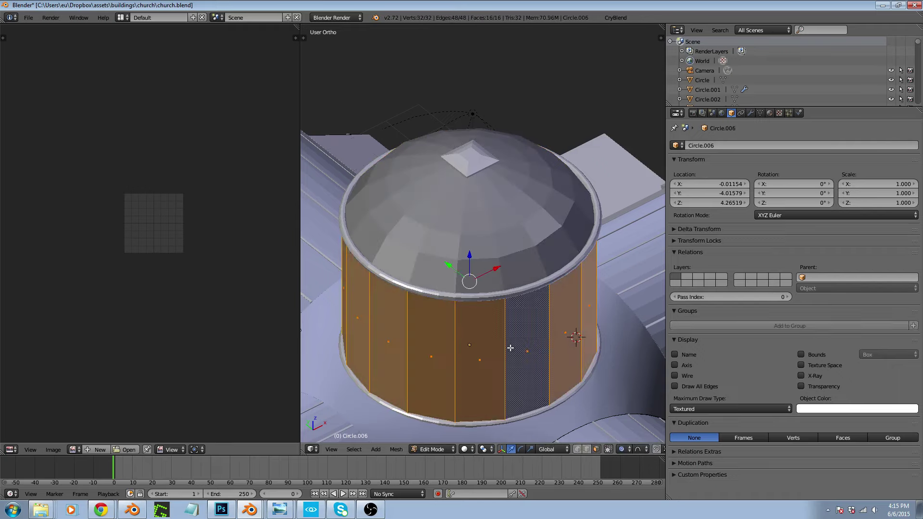
key(a)
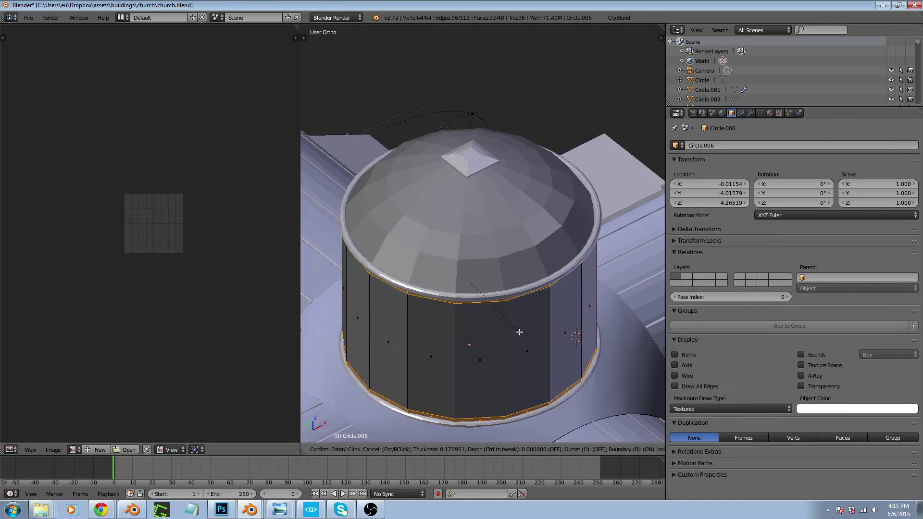
key(a)
middle_drag(561, 368, 544, 348)
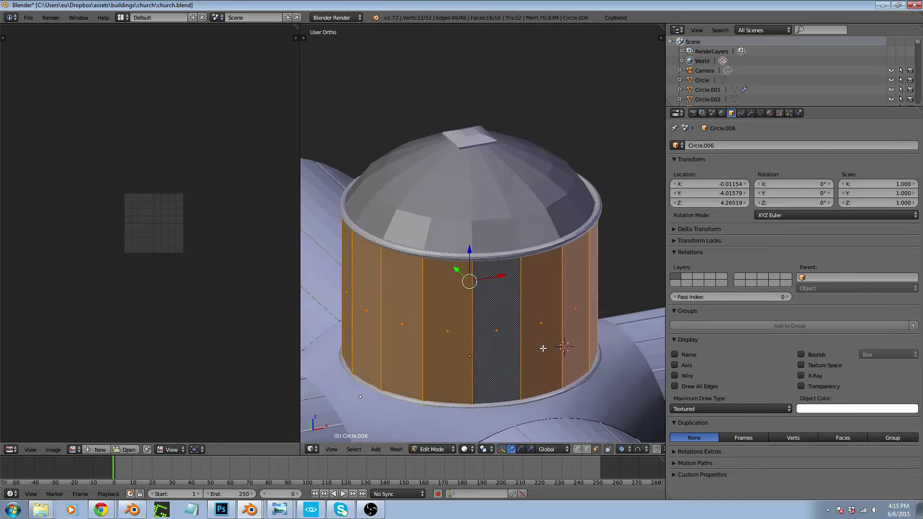
Inset the cylinder wall's faces by about 0.19 in front view, with the tool options displayed
key(KP_1)
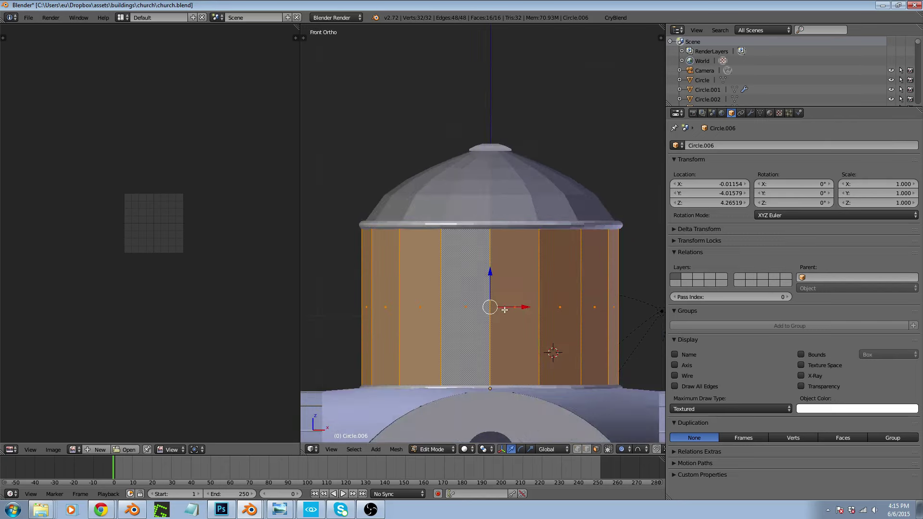
key(t)
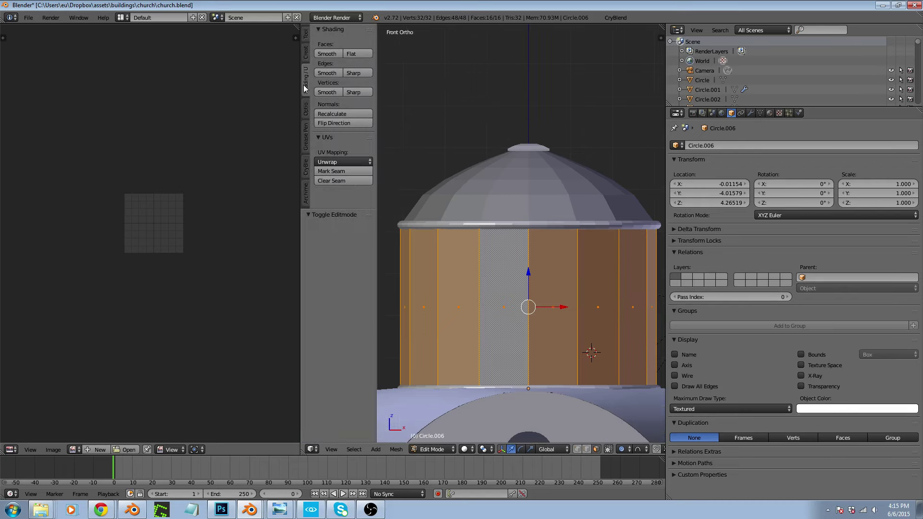
click(305, 36)
scroll(365, 188, down, 7)
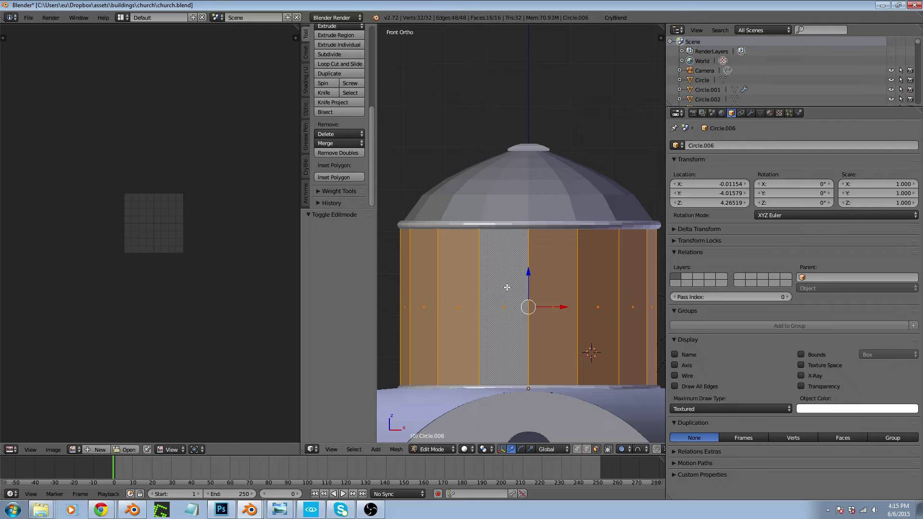
key(i)
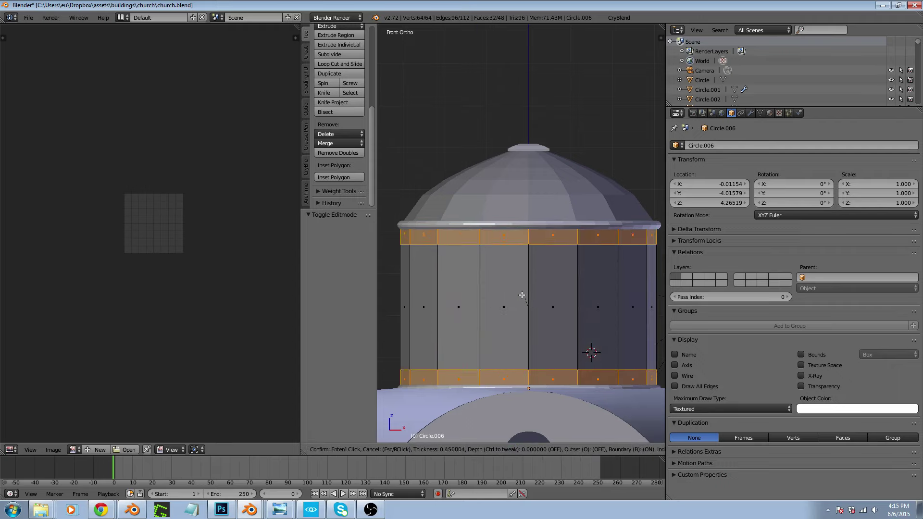
click(517, 293)
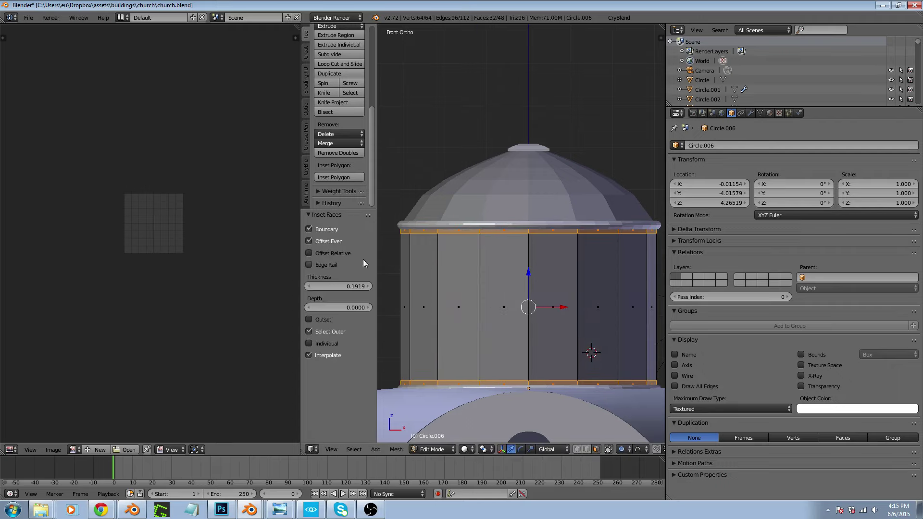
Try applying the 0.1919 inset to each cylinder wall face individually, and undo the inset
click(309, 343)
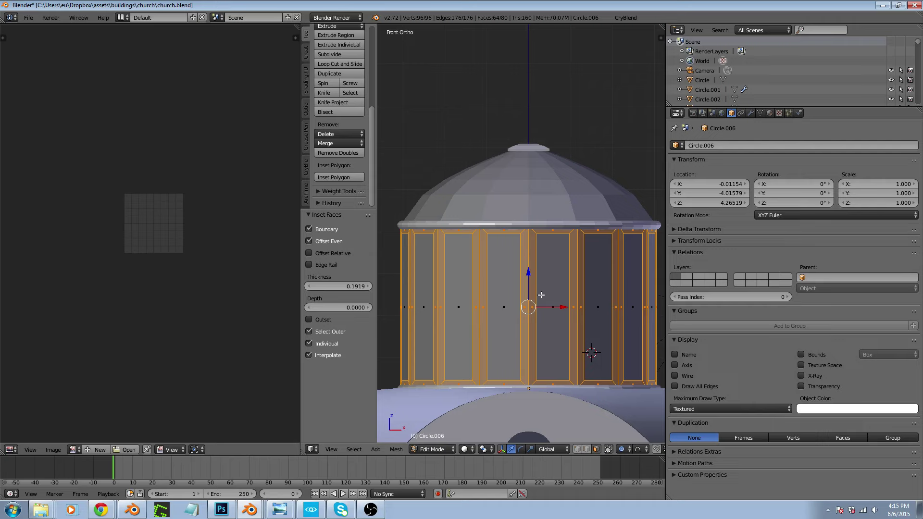
middle_drag(541, 295, 571, 313)
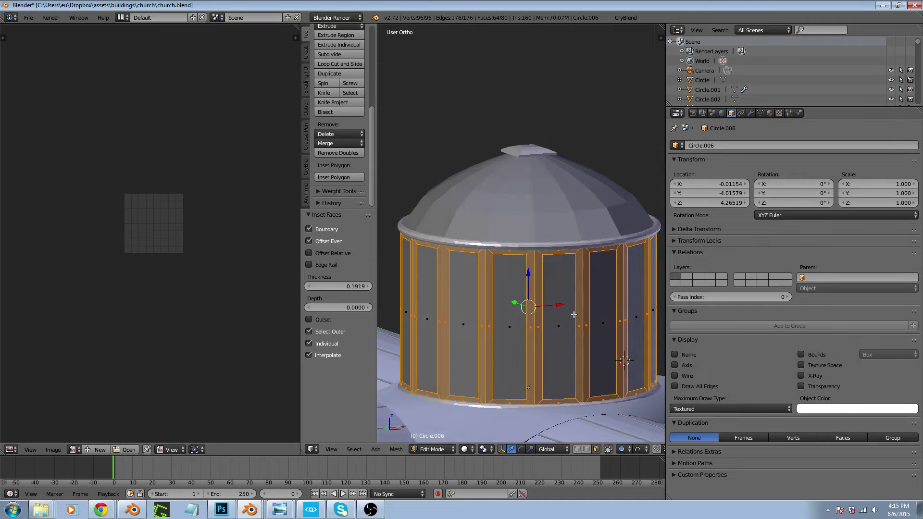
key(ctrl+z)
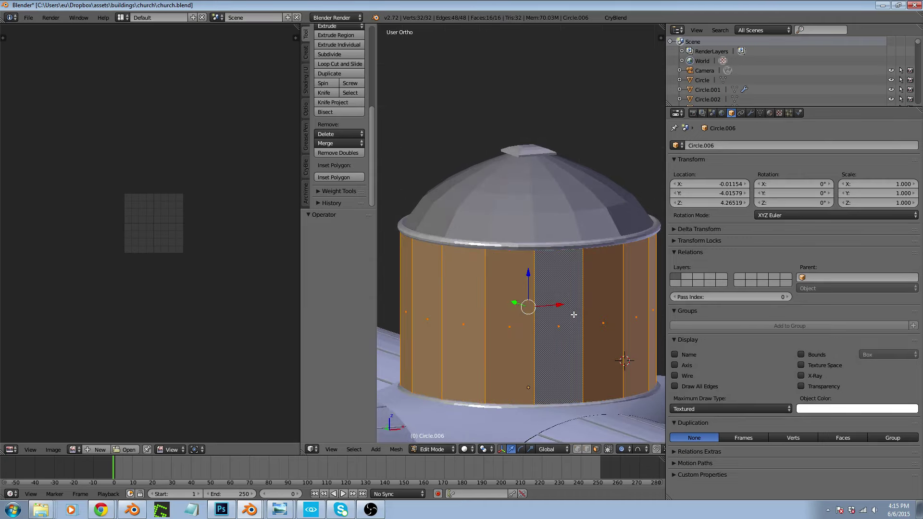
Inset each cylinder wall face individually with a thickness of about 0.1056
key(i)
key(i)
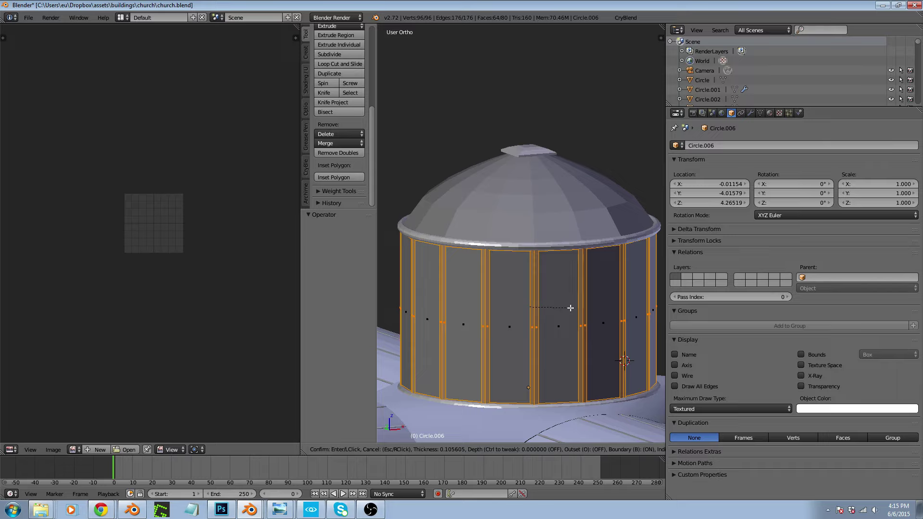
click(570, 308)
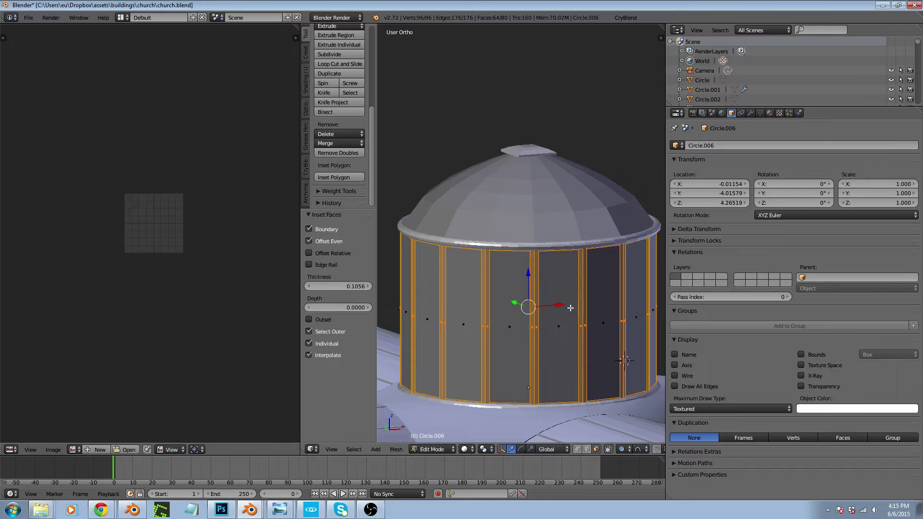
key(shift+space)
scroll(521, 286, down, 5)
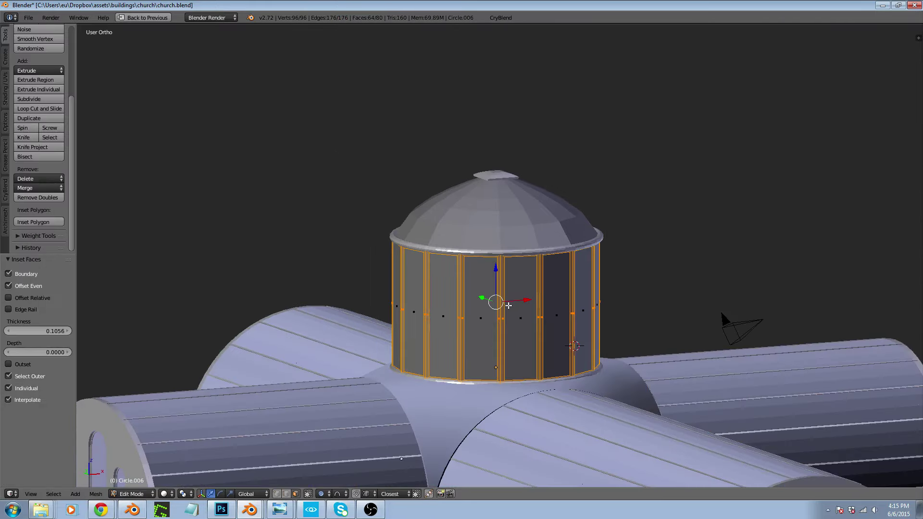
scroll(507, 306, up, 2)
mouse_move(515, 308)
middle_down()
mouse_move(470, 295)
mouse_move(512, 318)
middle_up()
key(ctrl+Up)
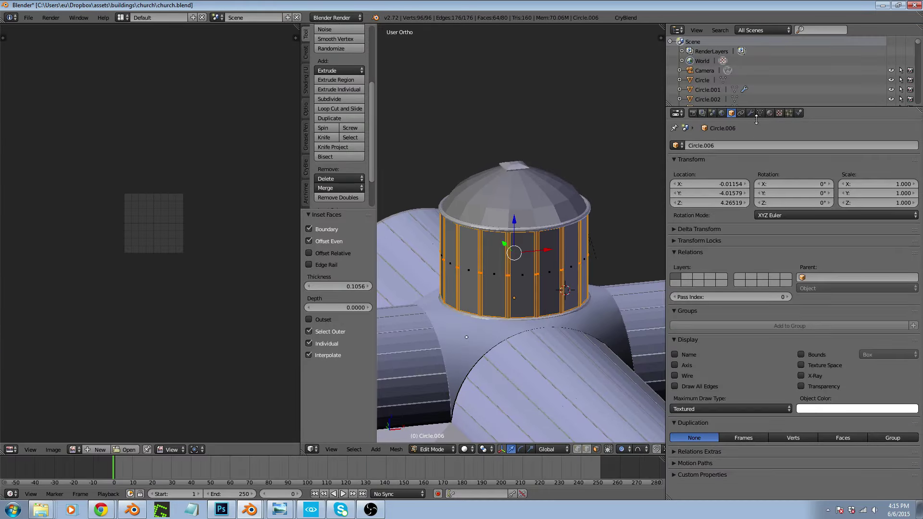
Assign the existing church__007__metal material to the inset border faces, with the viewport in textured shading
click(770, 113)
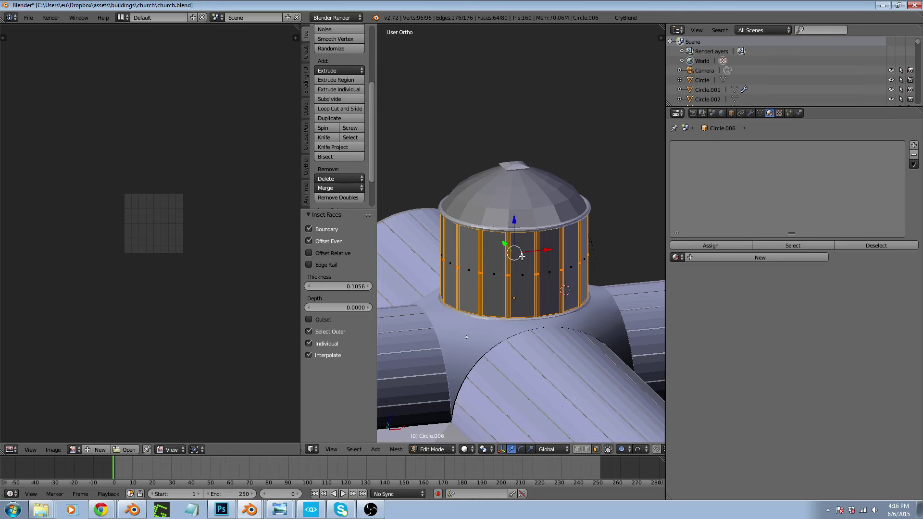
key(alt+z)
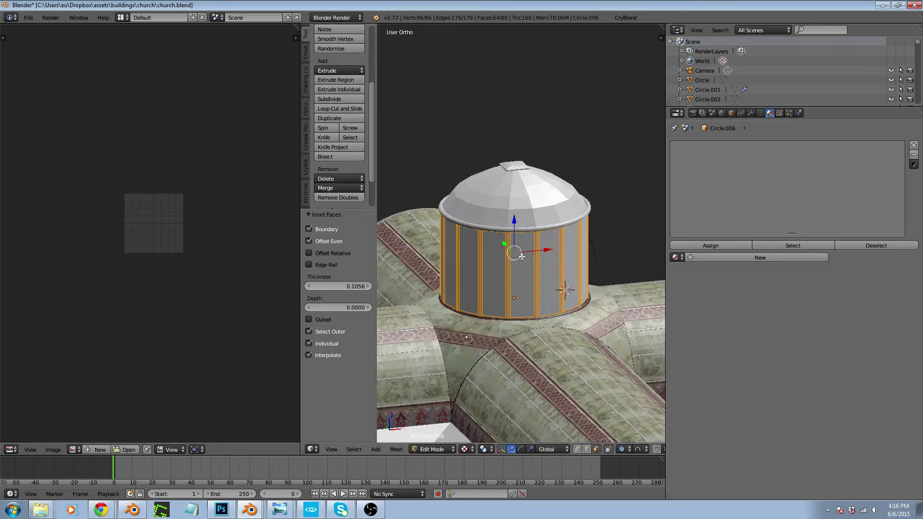
scroll(542, 262, up, 3)
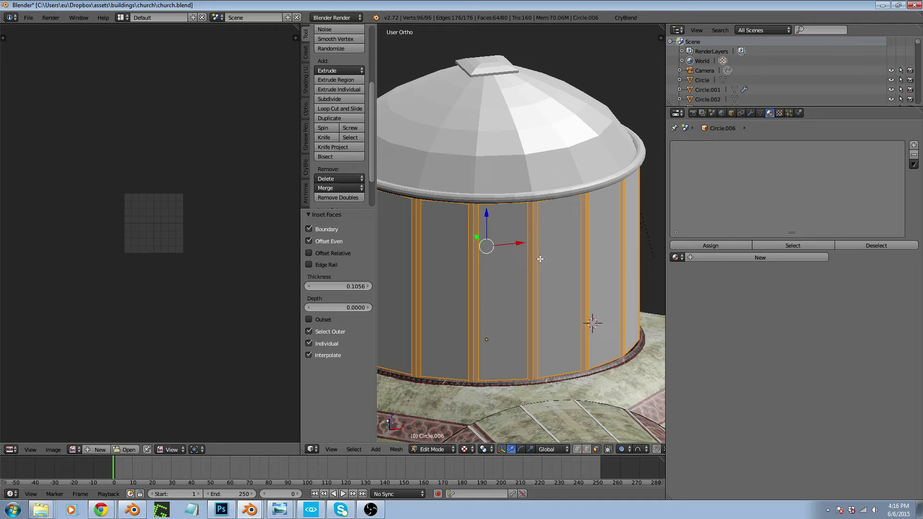
click(676, 257)
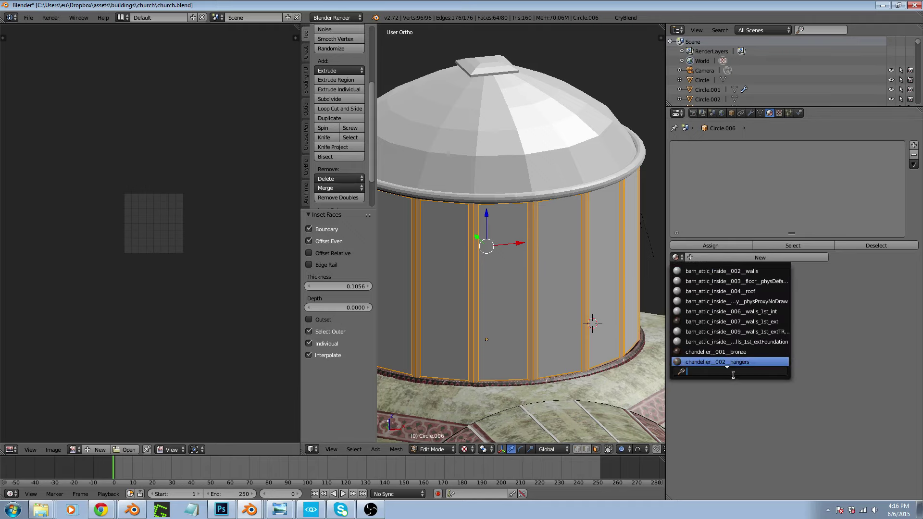
text(meta)
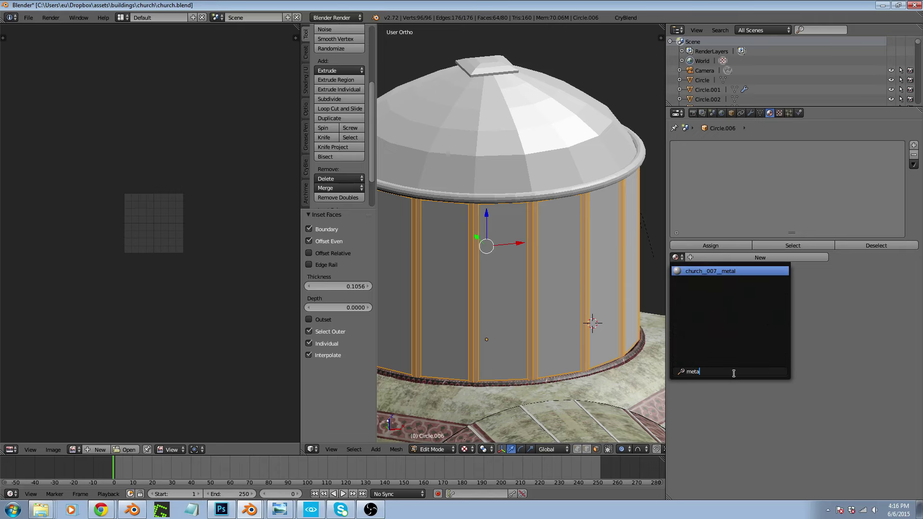
click(714, 271)
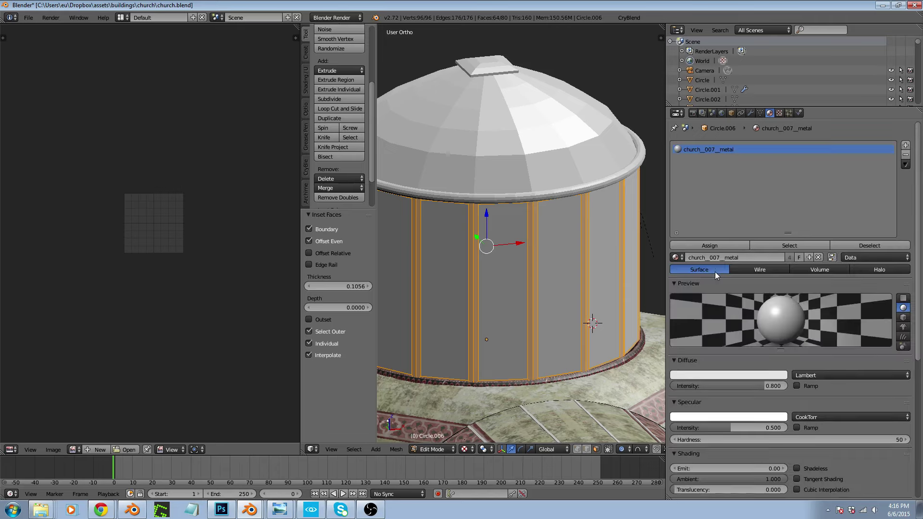
click(701, 247)
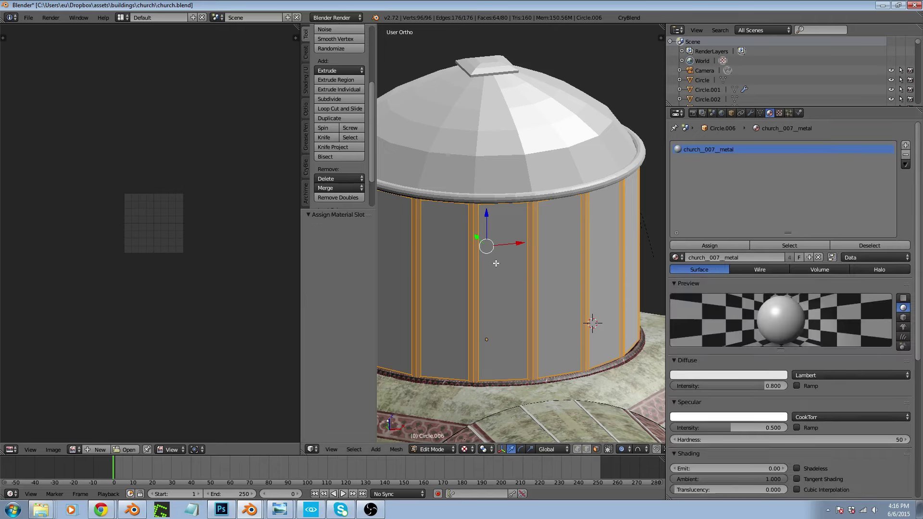
Invert the selection to the inner panes and assign them church__006__glass_roof in a second material slot
key(ctrl+i)
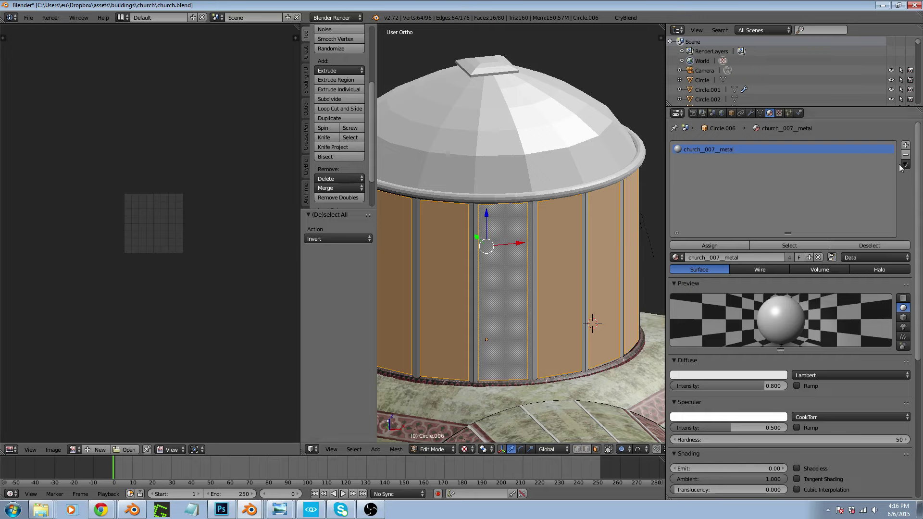
click(905, 145)
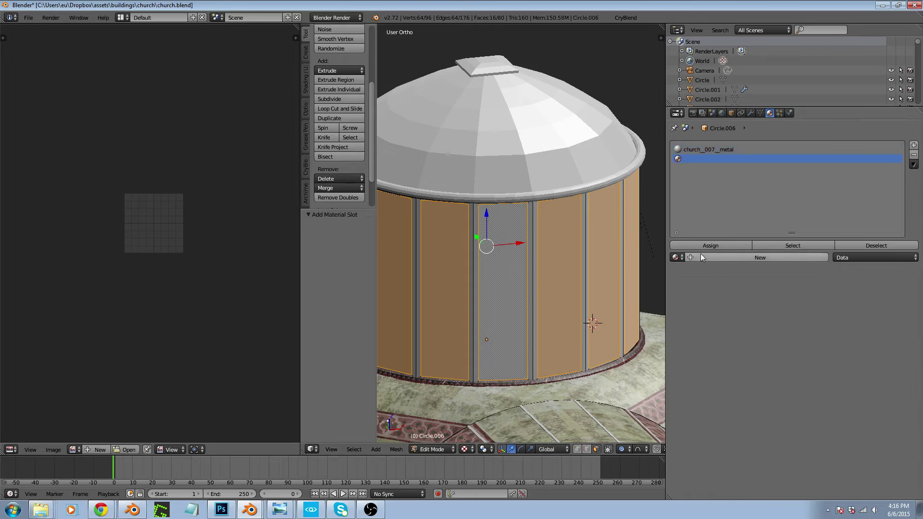
click(675, 257)
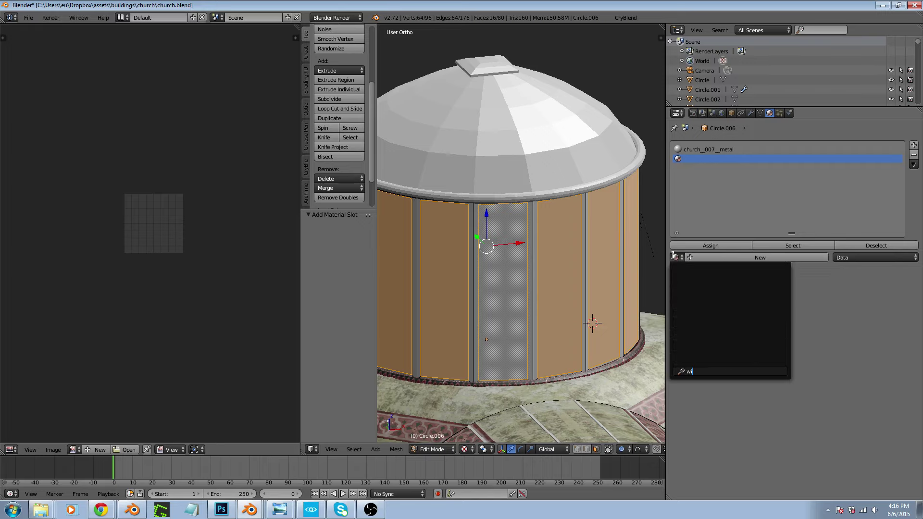
text(gl)
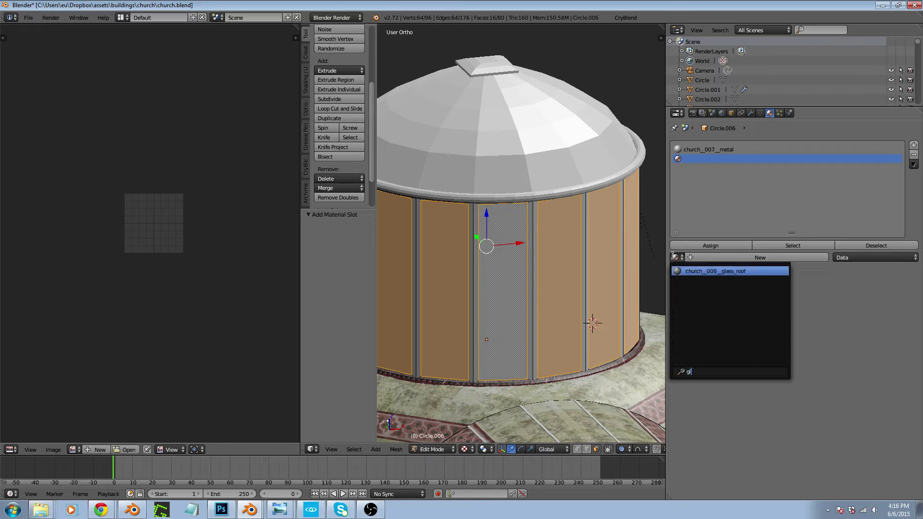
click(717, 271)
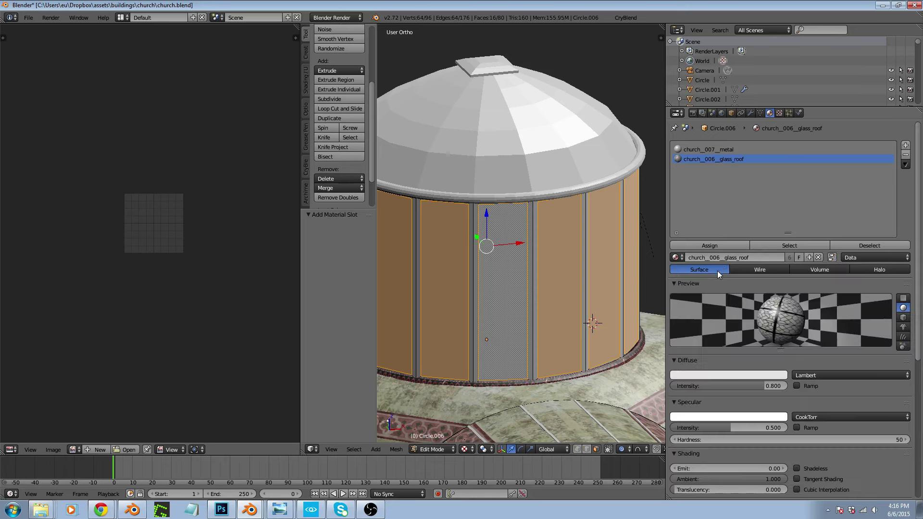
click(721, 243)
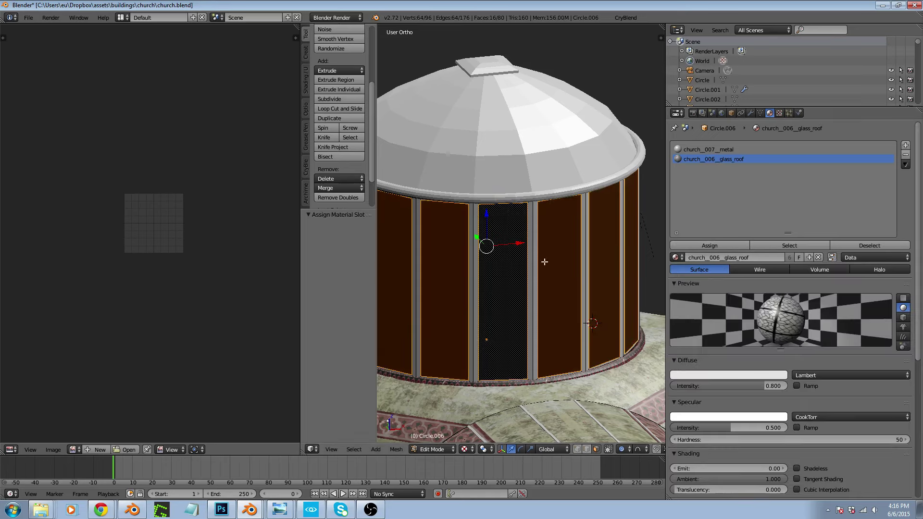
Unwrap the UVs of the selected glass panes
scroll(533, 266, down, 4)
middle_drag(533, 266, 512, 271)
scroll(512, 271, up, 4)
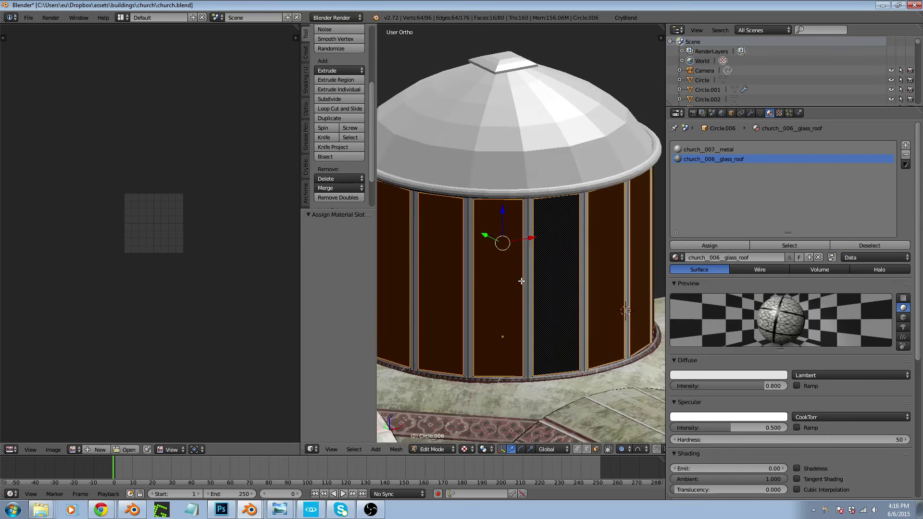
key(u)
click(522, 280)
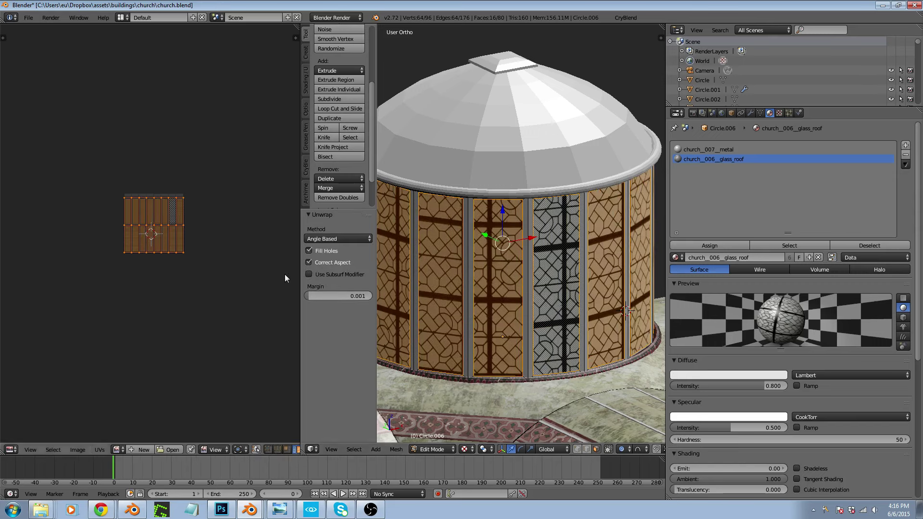
Show the WindowStainedGlass0011_diff.tif image behind the panes' UV layout, with the UV editor maximized
scroll(150, 244, up, 4)
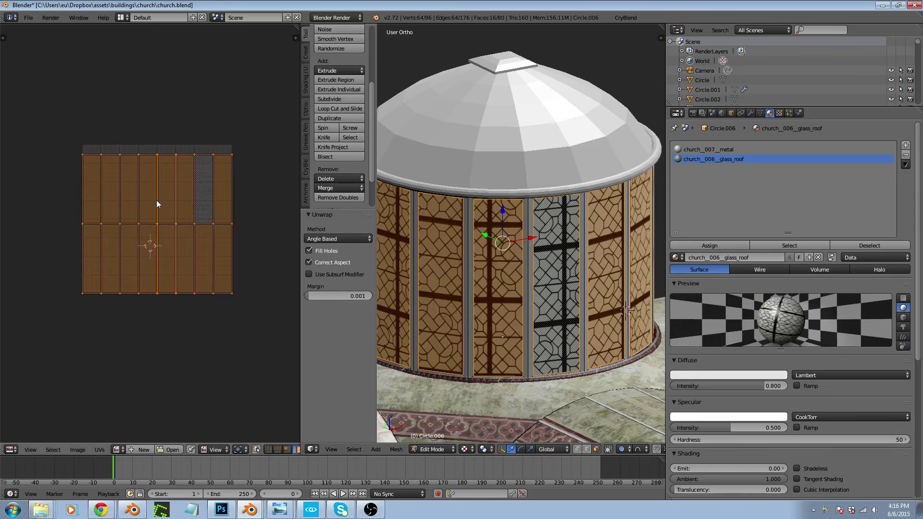
scroll(135, 208, up, 2)
scroll(145, 214, down, 1)
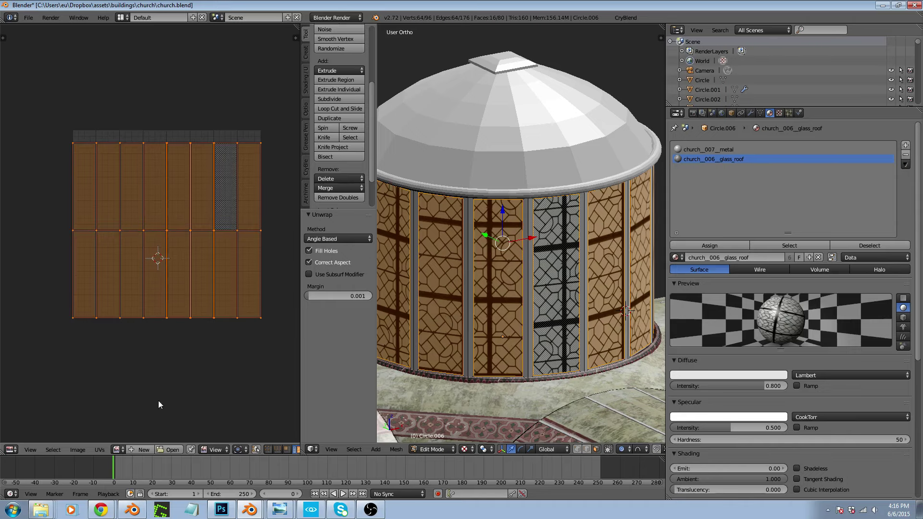
click(118, 449)
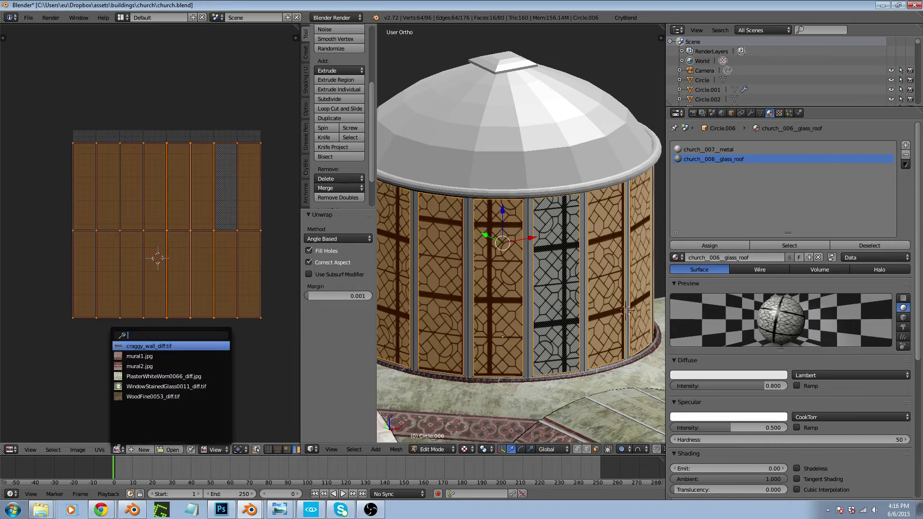
click(143, 396)
scroll(146, 288, down, 6)
scroll(172, 298, up, 3)
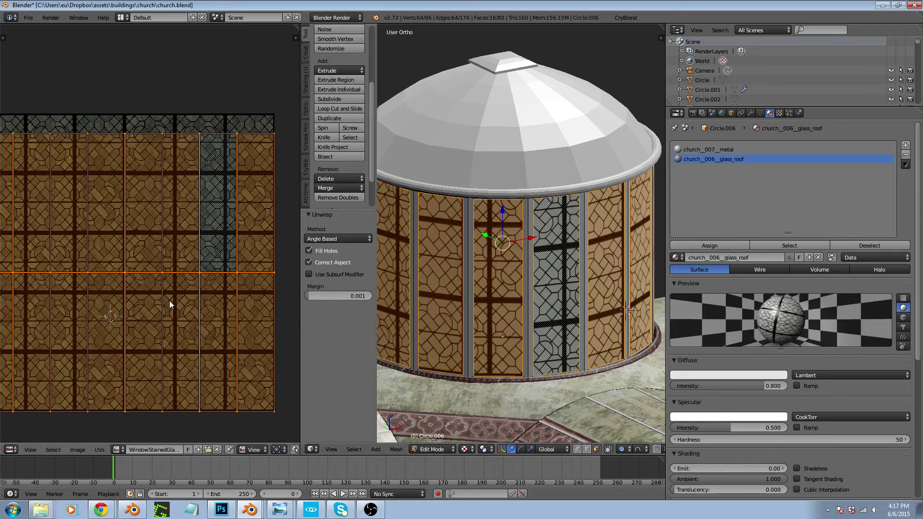
key(ctrl+Up)
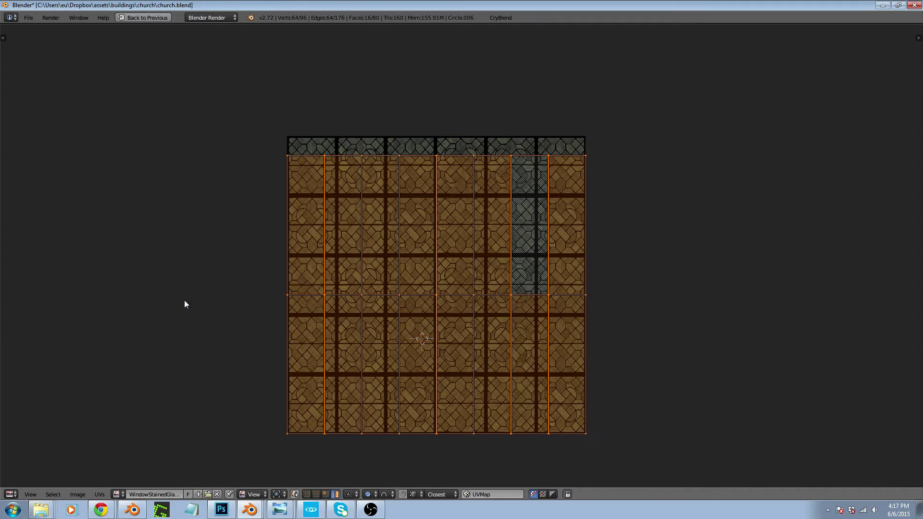
Turn off proportional editing and snap the first lower-row UV face onto the upper-row face directly above it
right_click(305, 343)
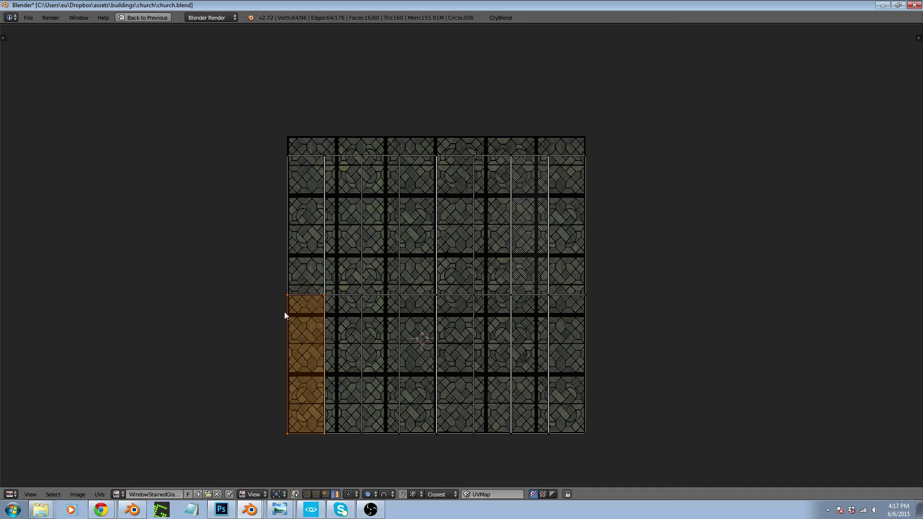
key(g)
right_click(291, 263)
key(o)
key(g)
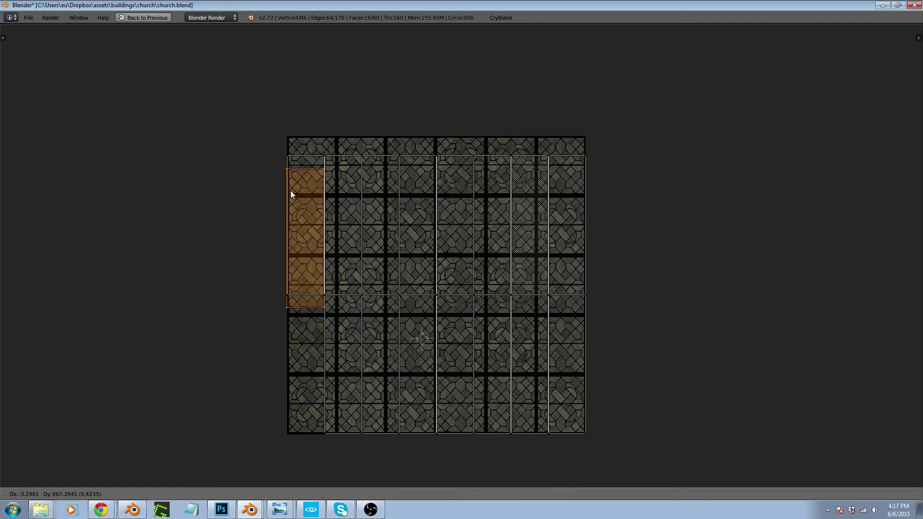
click(290, 154)
Stack the second, third and fourth upper-row UV faces onto the first face of that row
right_click(319, 169)
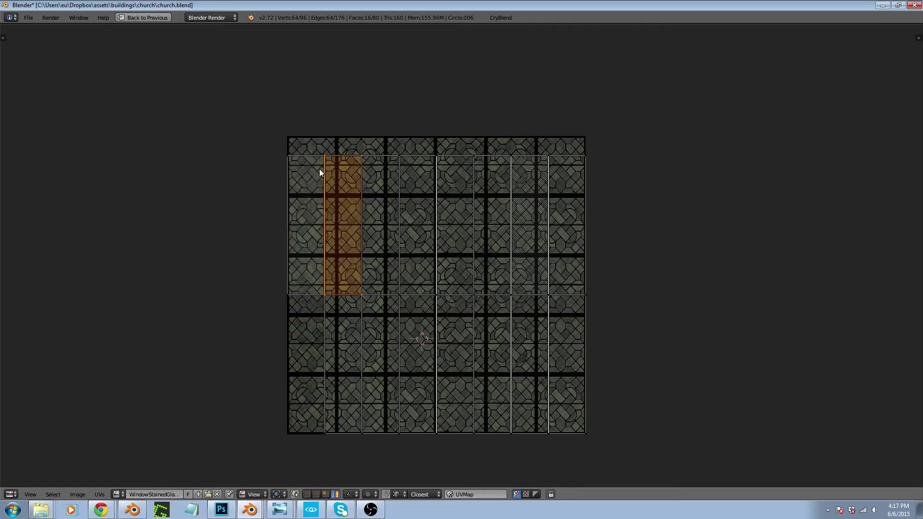
key(g)
click(282, 160)
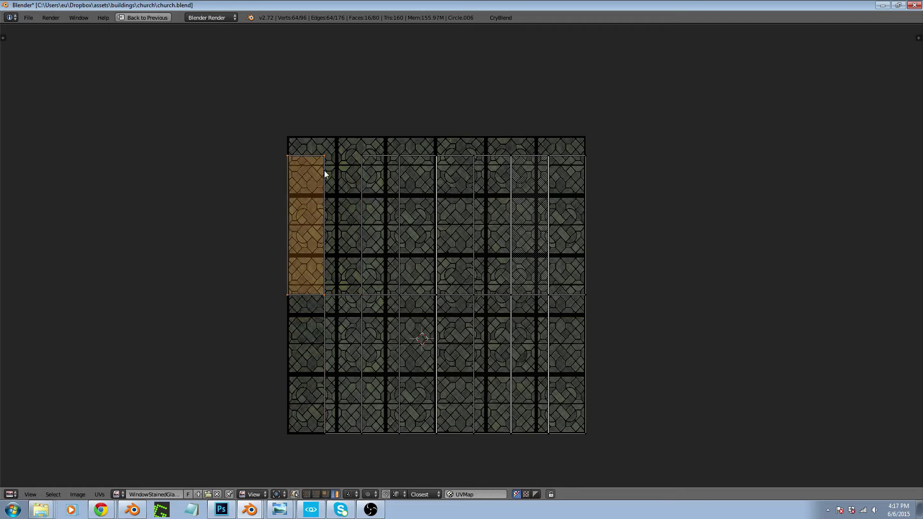
right_click(364, 169)
key(g)
click(287, 162)
right_click(406, 187)
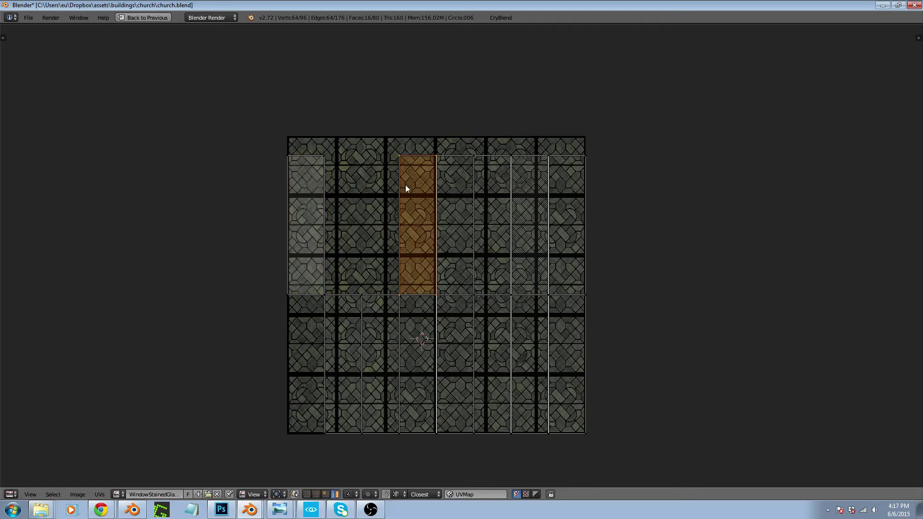
key(g)
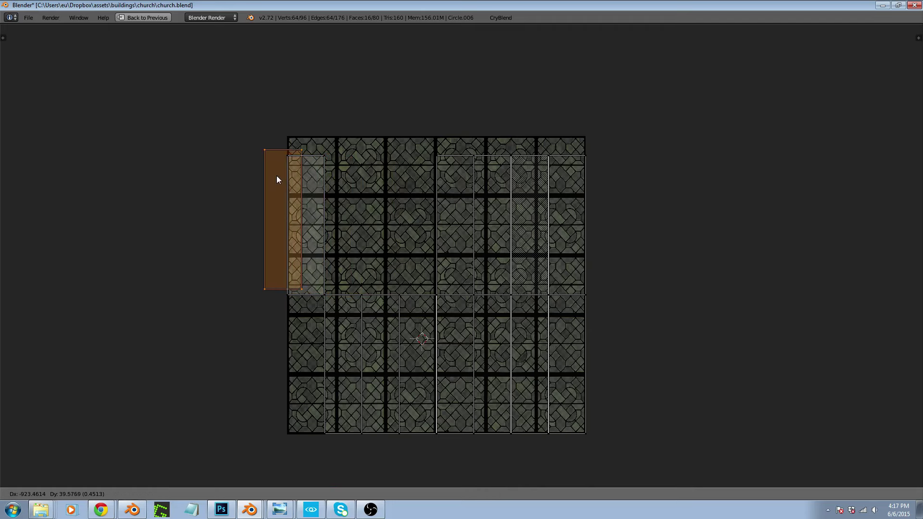
click(284, 164)
Stack the fifth through eighth upper-row UV faces onto the first face of that row
right_click(452, 195)
key(g)
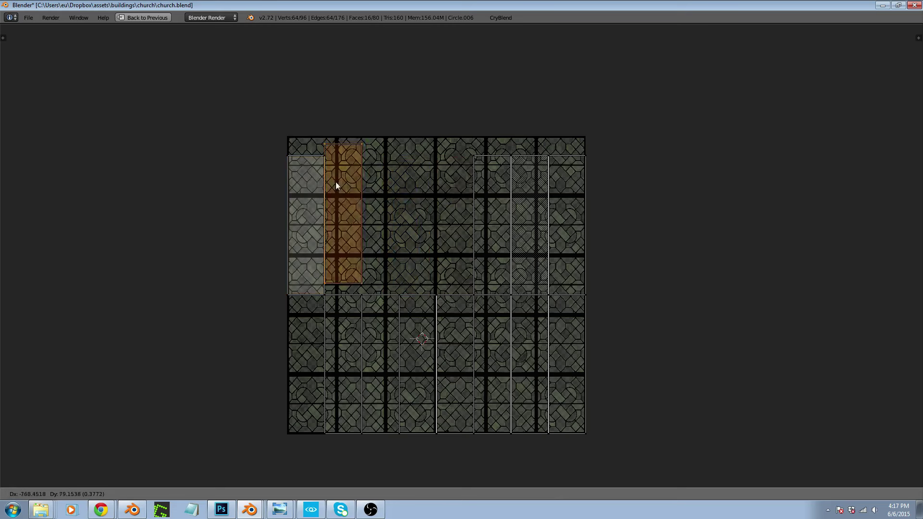
click(293, 155)
right_click(488, 187)
key(g)
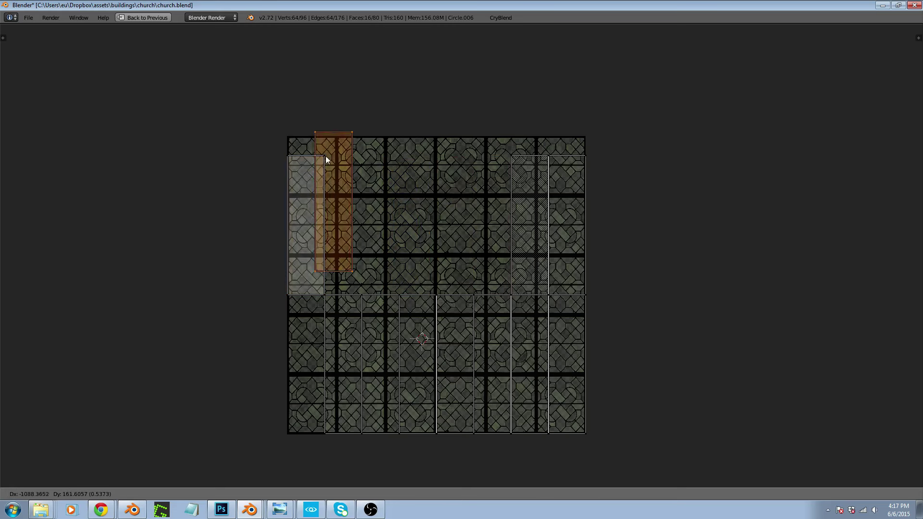
click(287, 155)
right_click(514, 171)
key(g)
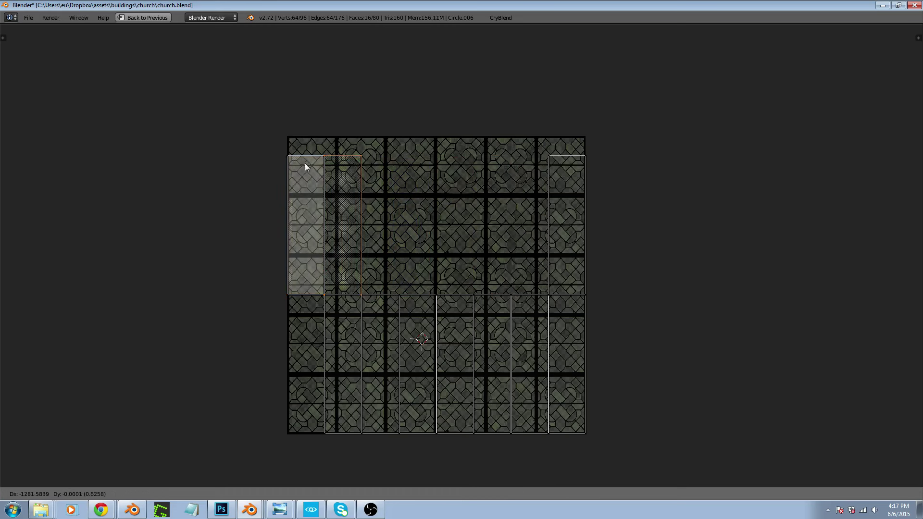
click(291, 165)
right_click(555, 172)
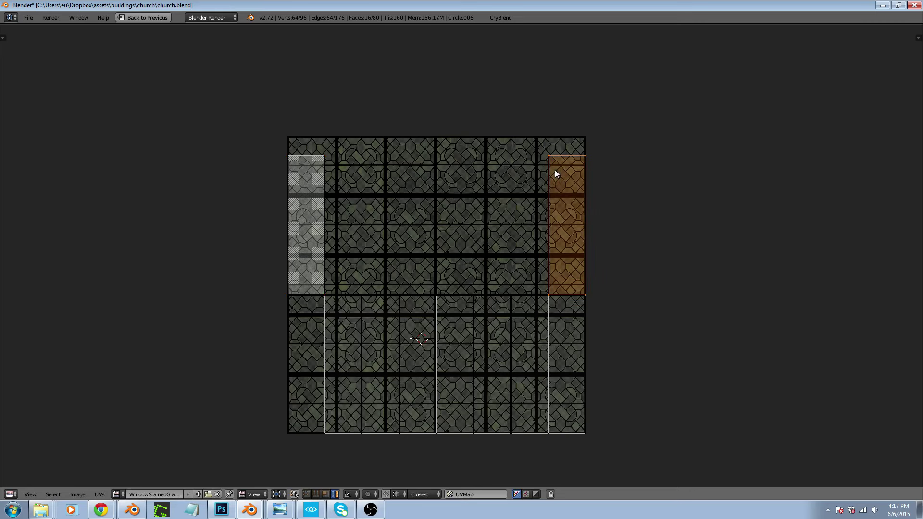
key(g)
click(301, 168)
Stack the second, third and fourth lower-row UV faces onto the first upper-row face
right_click(339, 293)
key(g)
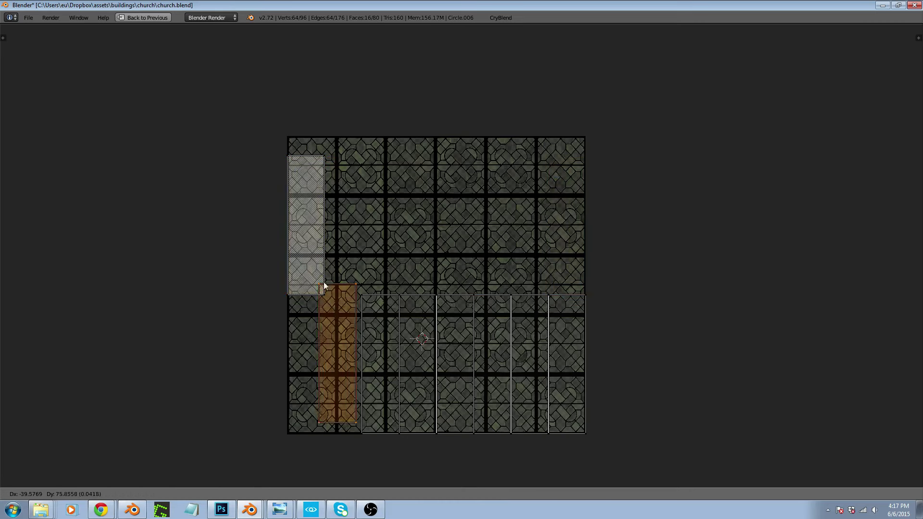
click(293, 170)
right_click(365, 300)
key(g)
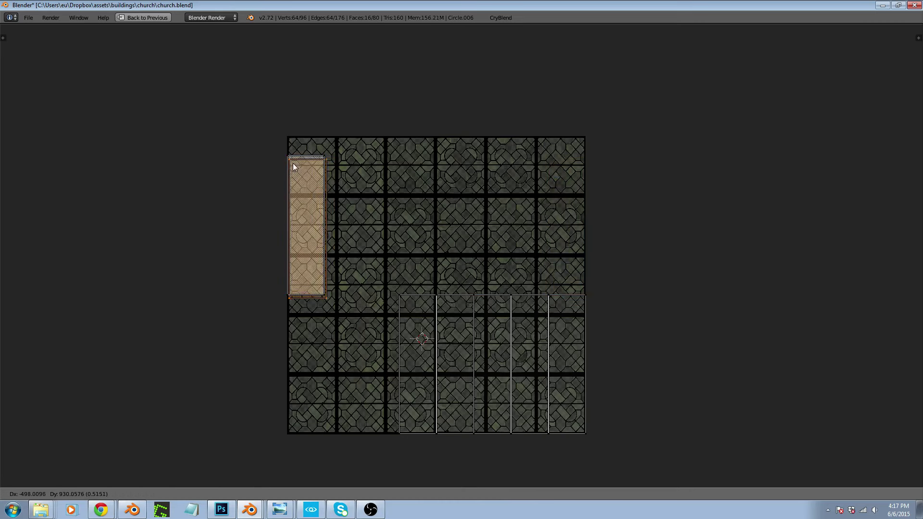
click(290, 158)
right_click(398, 310)
key(g)
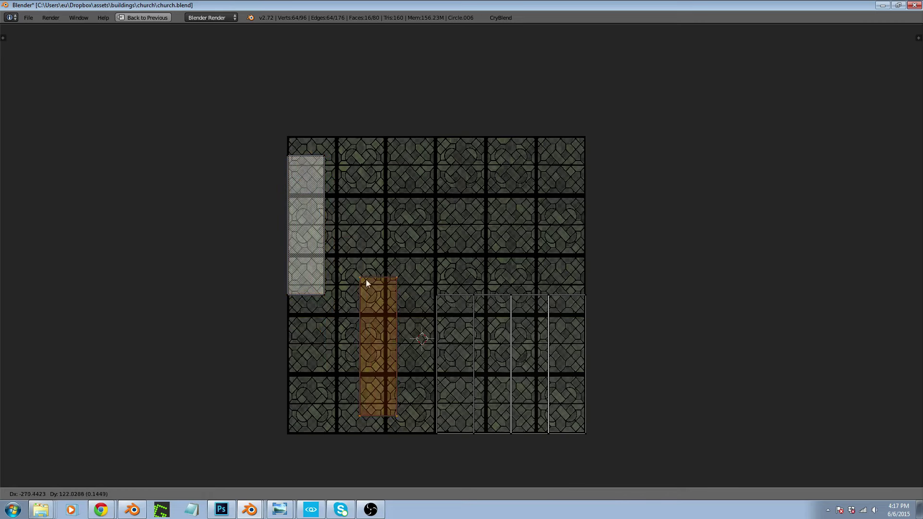
click(294, 158)
Stack the fifth through eighth lower-row UV faces onto the existing pile of faces
right_click(460, 303)
key(g)
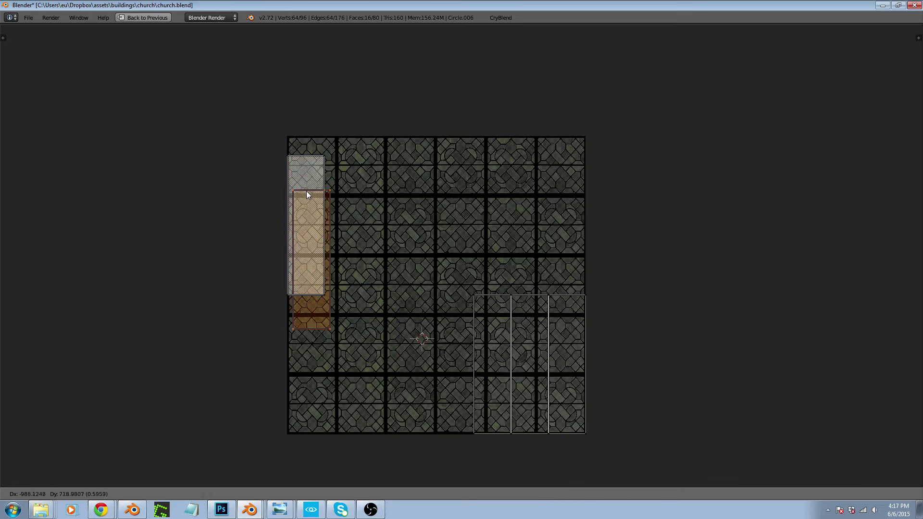
click(301, 156)
right_click(473, 299)
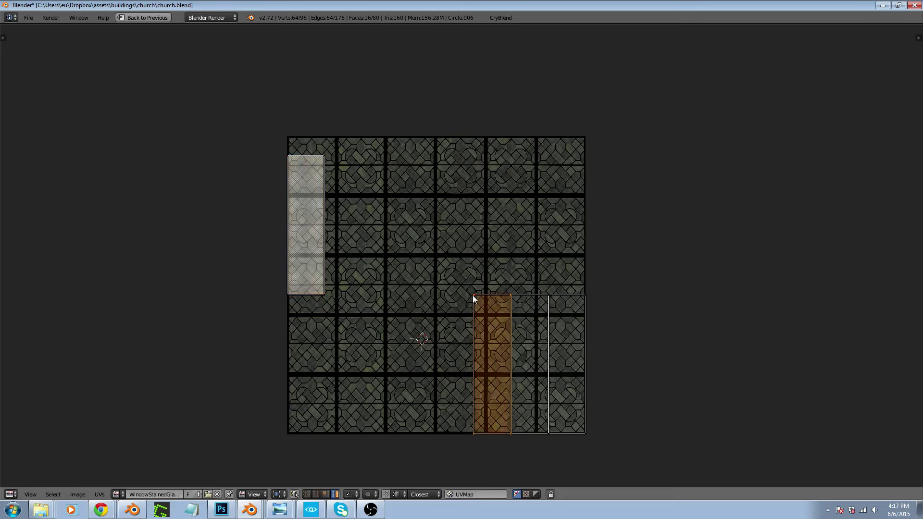
key(g)
click(295, 158)
right_click(502, 298)
key(g)
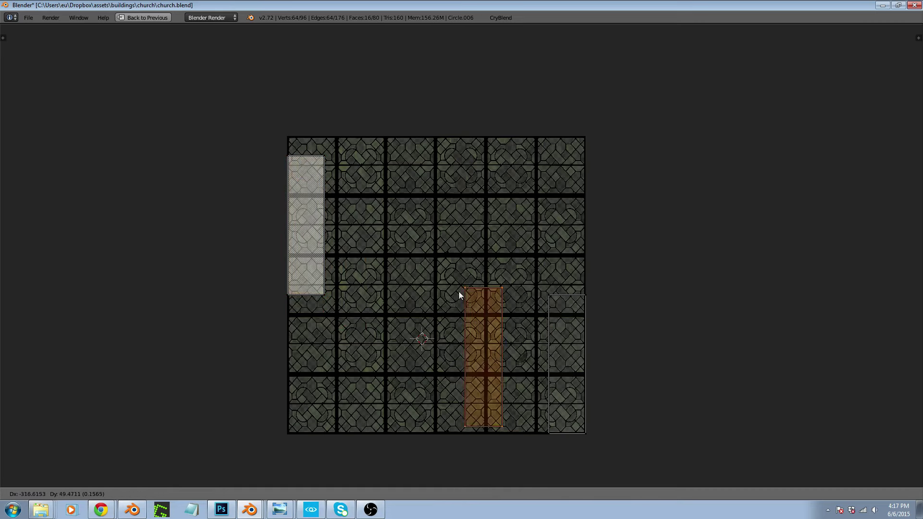
click(295, 155)
right_click(553, 297)
key(g)
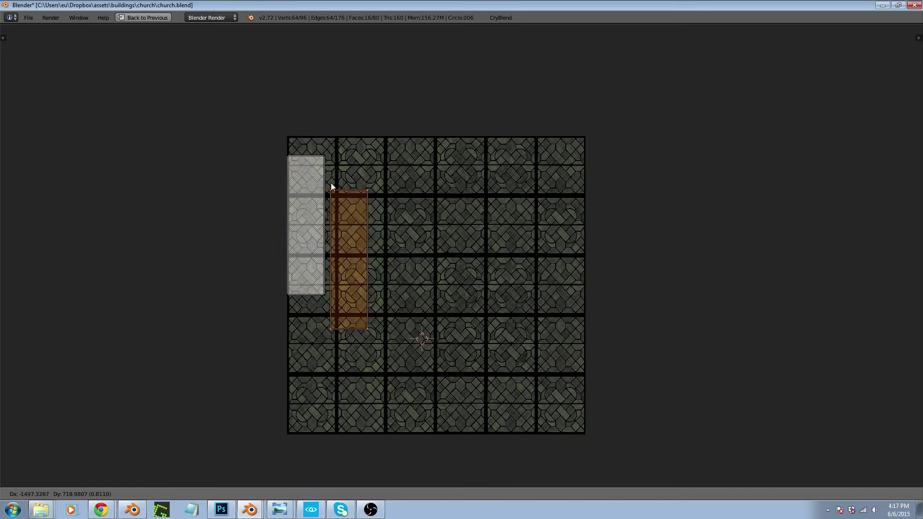
click(286, 154)
Move the whole UV stack down within the first texture column and scale it by about 1.30 to span three window tiles
right_click(306, 235)
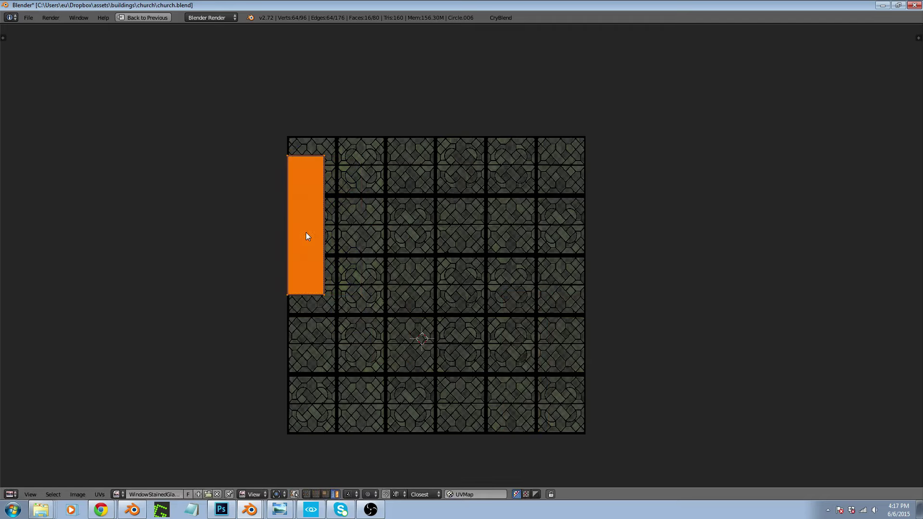
key(g)
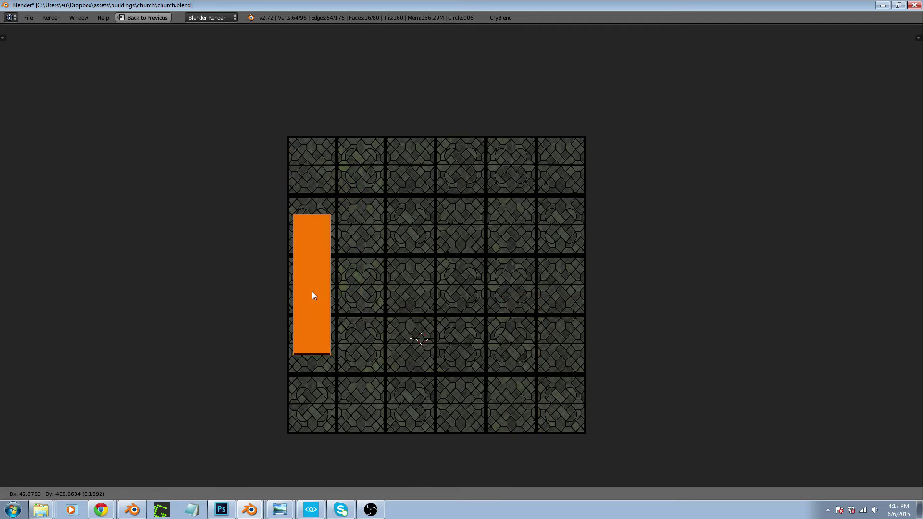
click(312, 293)
key(s)
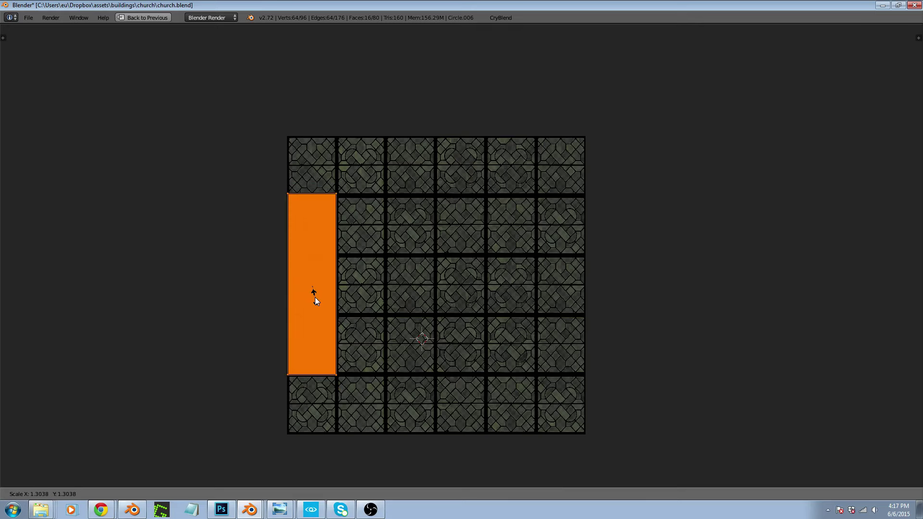
click(316, 298)
Scale the stacked UV faces by about 0.99 along Y to fit the tile borders, and select a single face from the stack
scroll(328, 235, up, 3)
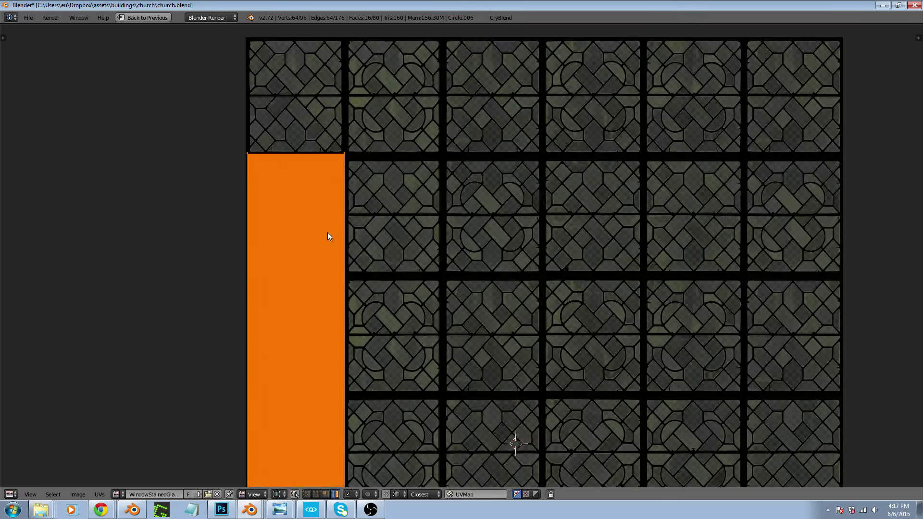
scroll(339, 198, down, 1)
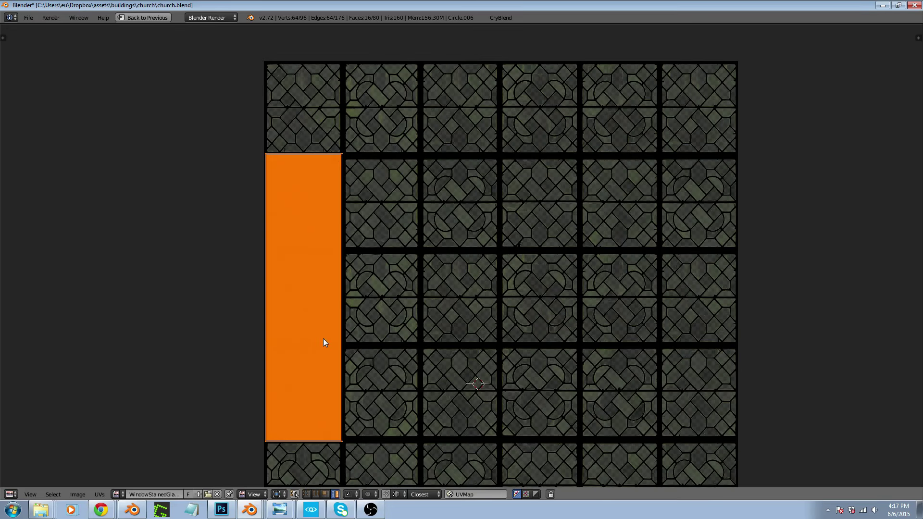
key(s)
key(y)
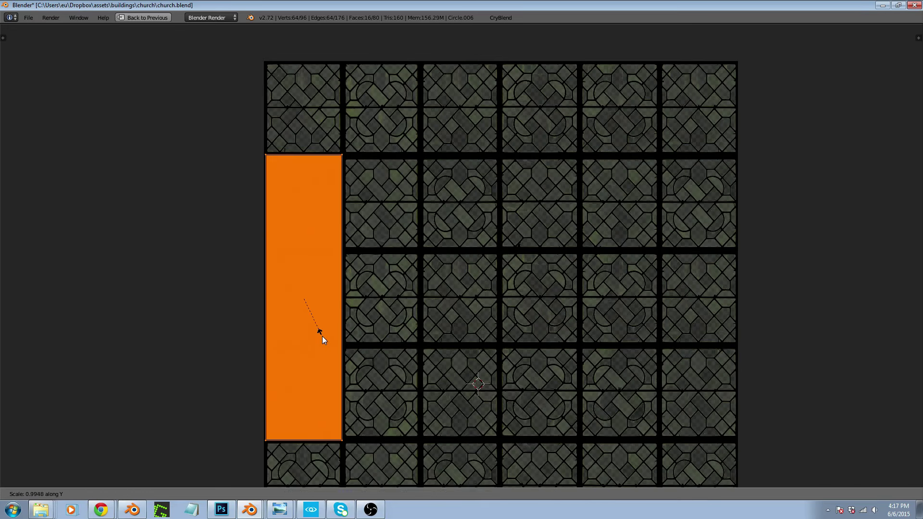
click(321, 333)
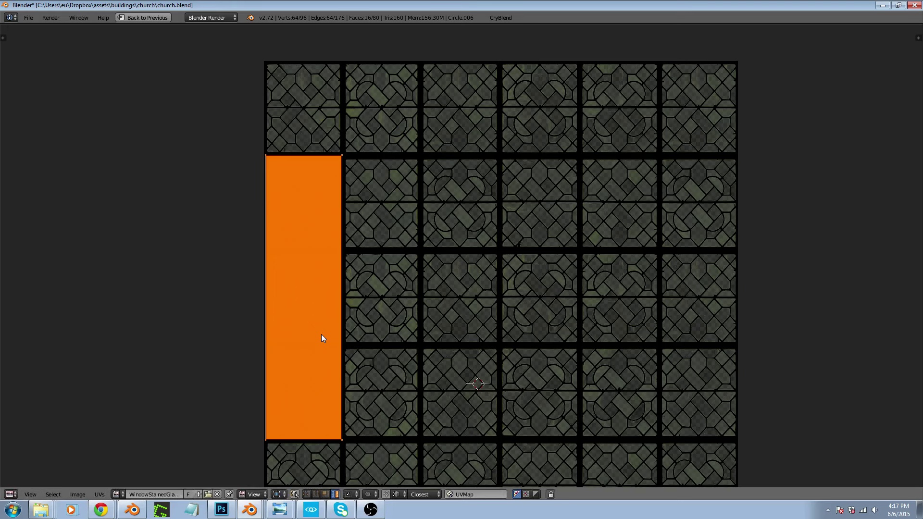
right_click(309, 315)
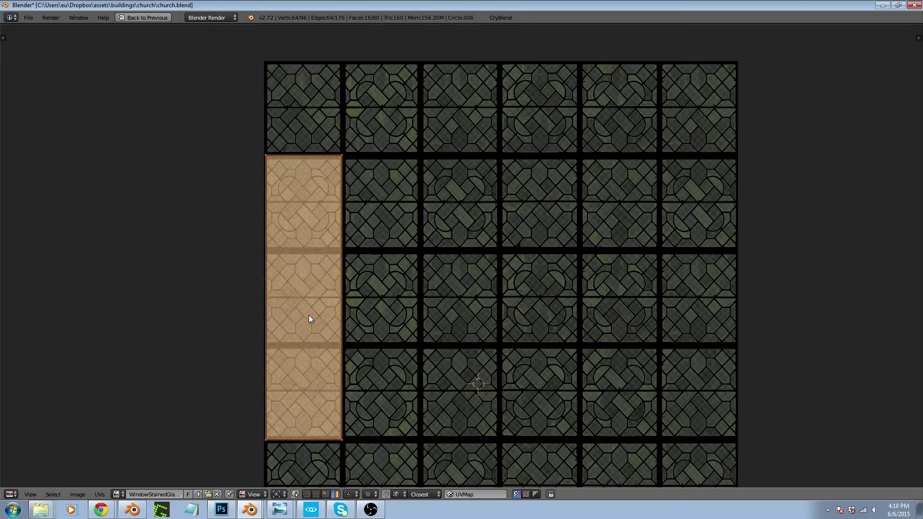
key(g)
key(x)
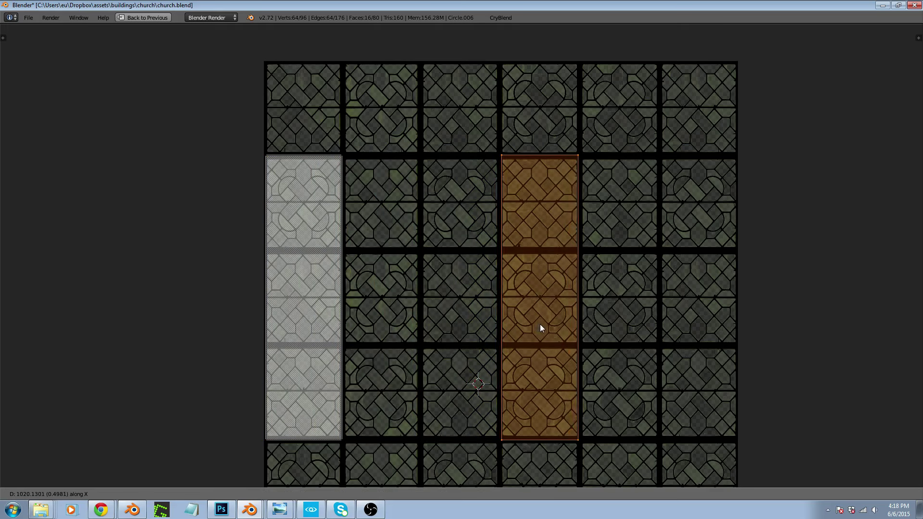
key(Escape)
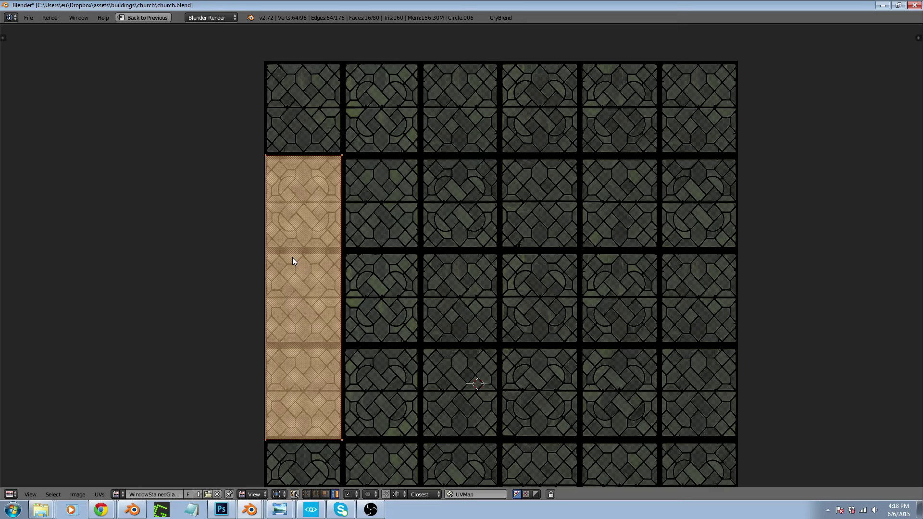
Restore the multi-editor layout and shift the selected UV face about 0.162 along X onto the second texture column
key(ctrl+Up)
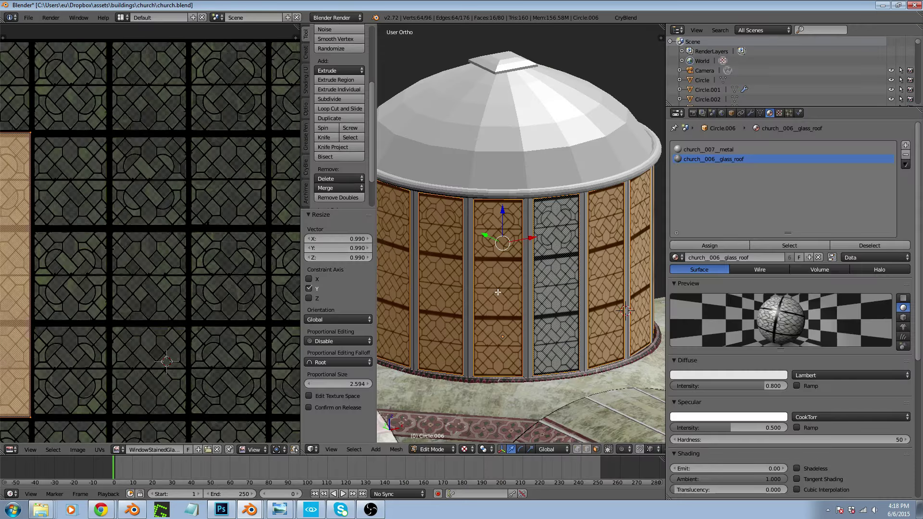
middle_drag(497, 290, 582, 251)
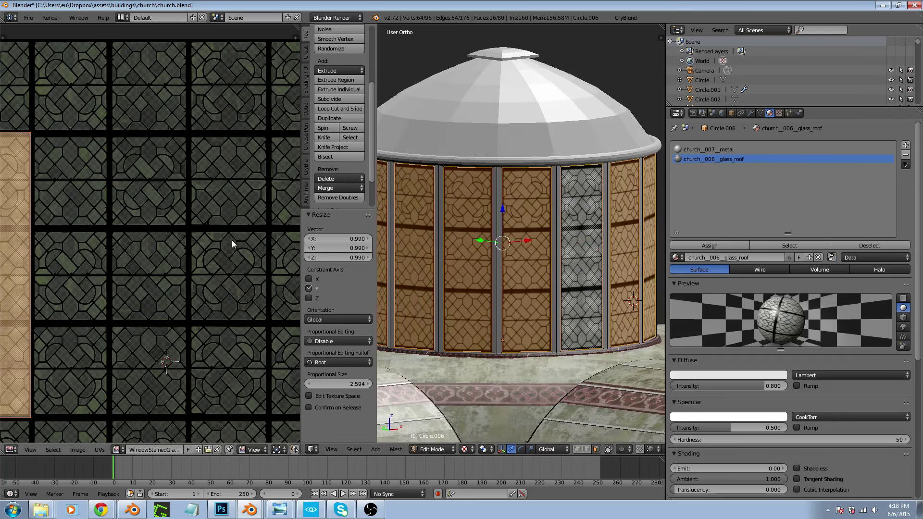
scroll(223, 241, down, 1)
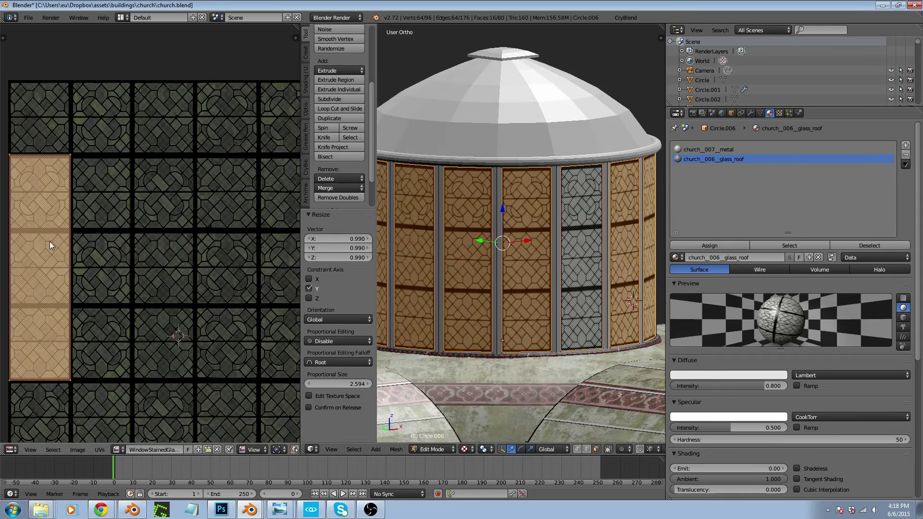
key(g)
key(x)
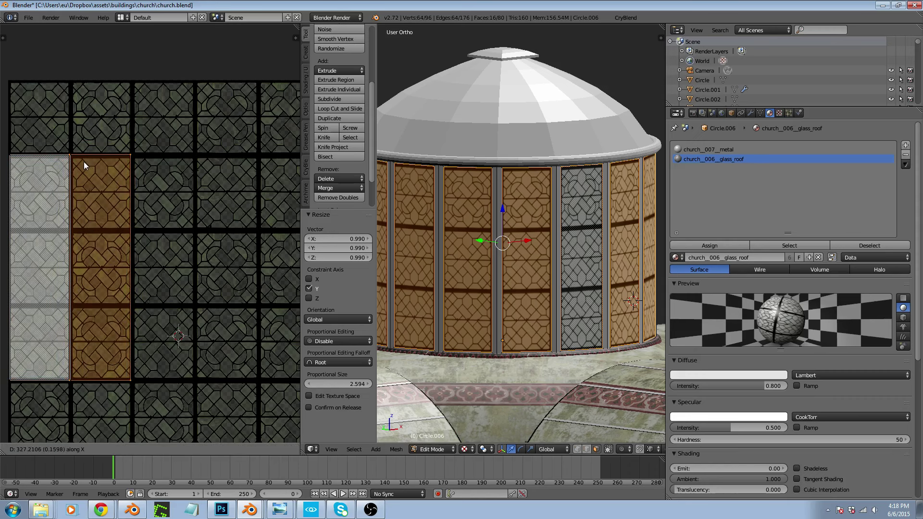
click(84, 162)
Shift two more faces from the UV stack along X, by 0.332 onto the third texture column and about 0.497 onto the fourth
right_click(31, 197)
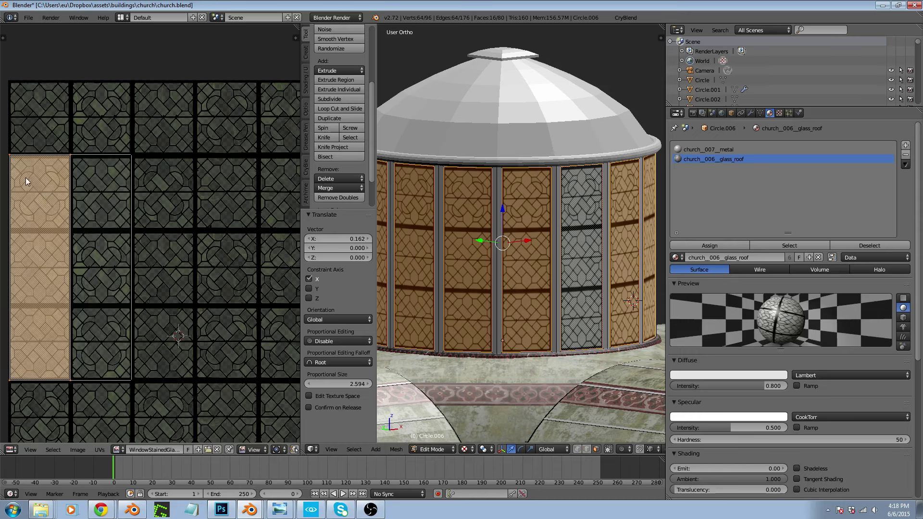
key(g)
key(x)
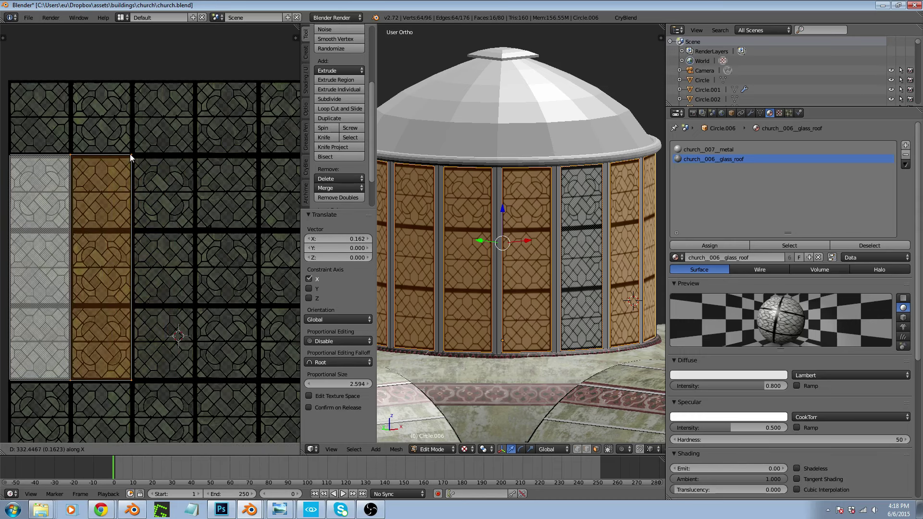
click(151, 156)
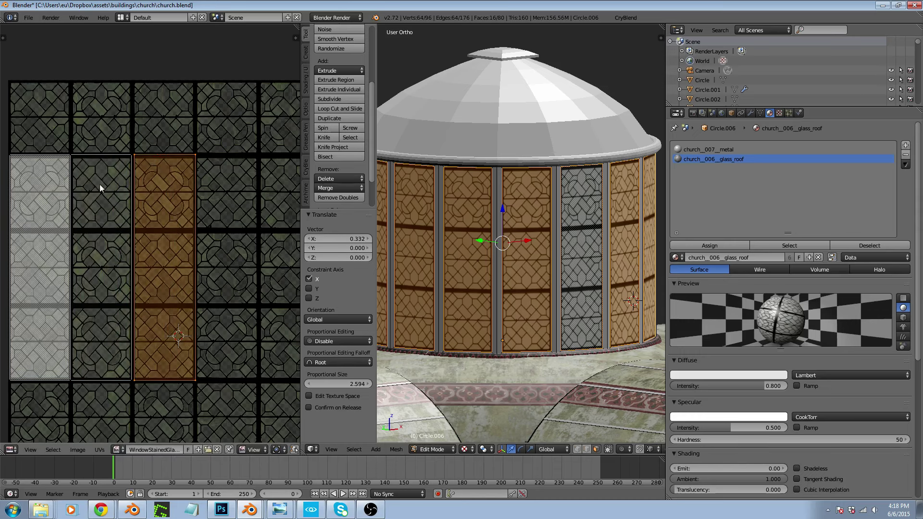
scroll(39, 191, down, 2)
right_click(39, 199)
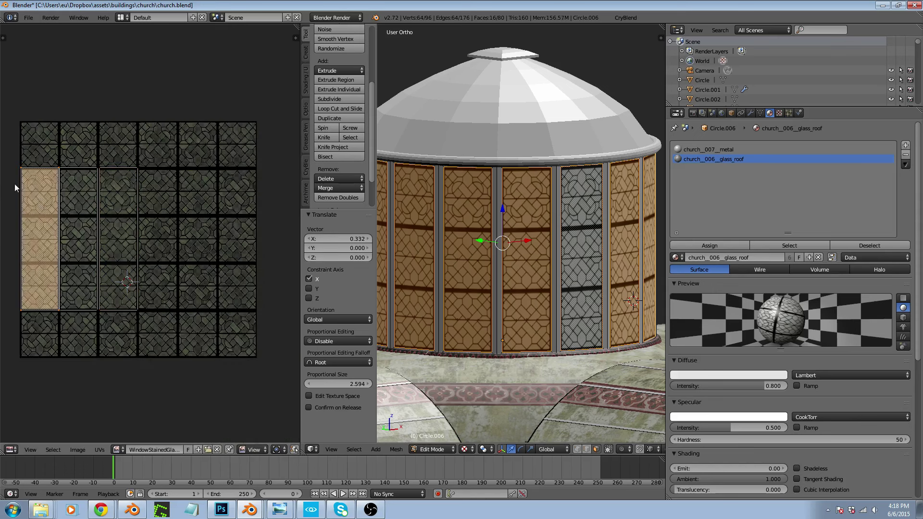
key(g)
key(x)
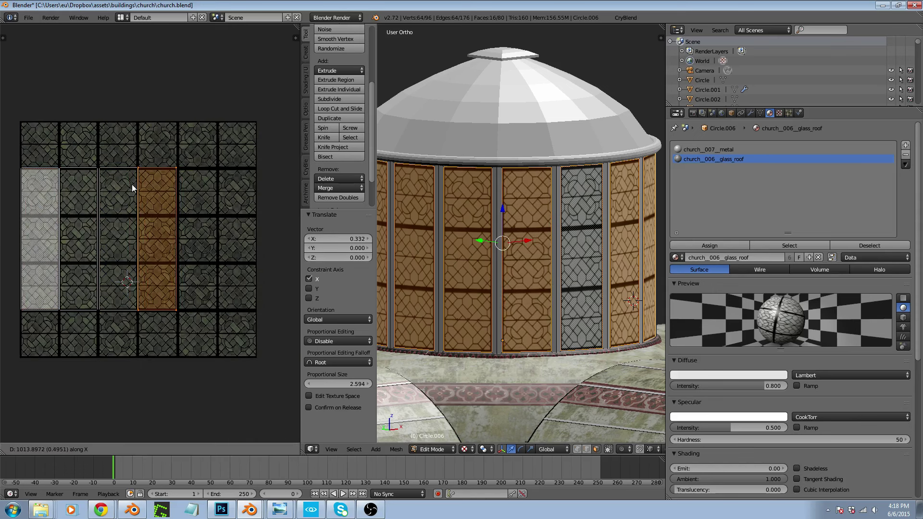
click(132, 187)
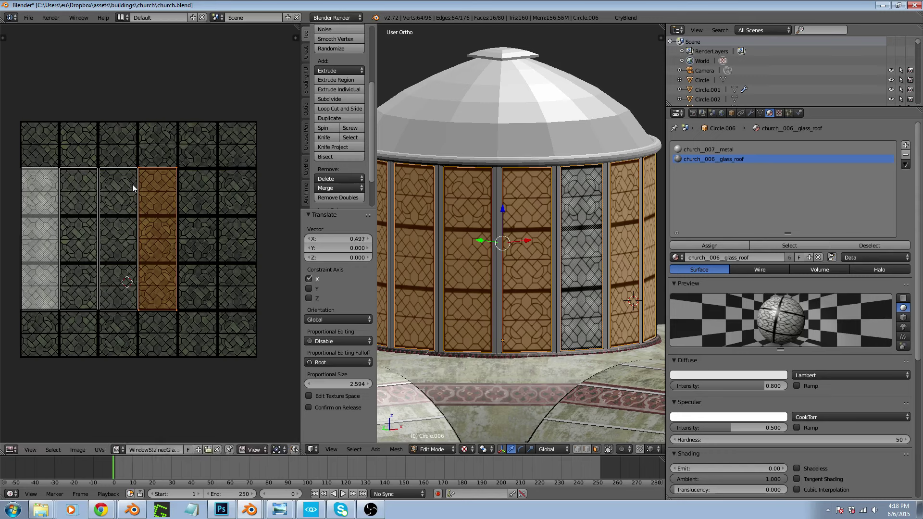
Shift another two stacked UV faces along X, by 0.668 onto the fifth texture column and 0.832 onto the sixth
right_click(39, 190)
key(g)
key(x)
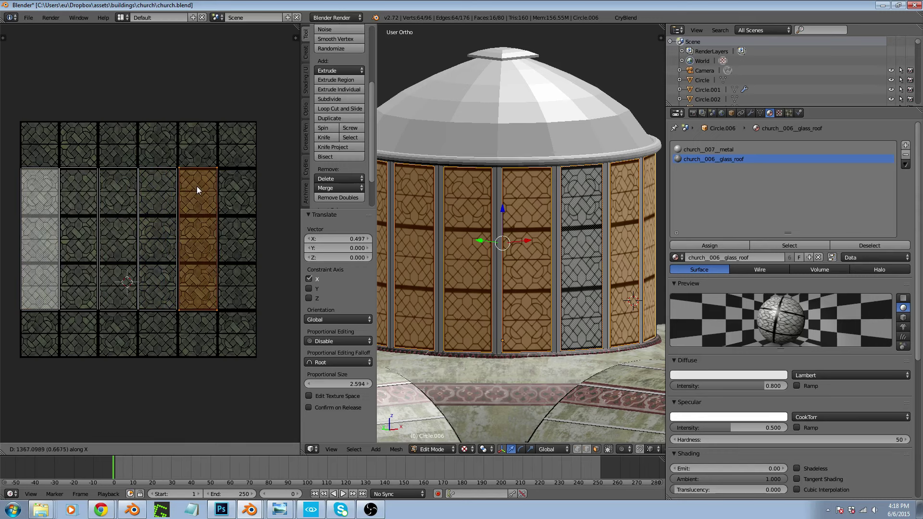
click(197, 186)
right_click(18, 195)
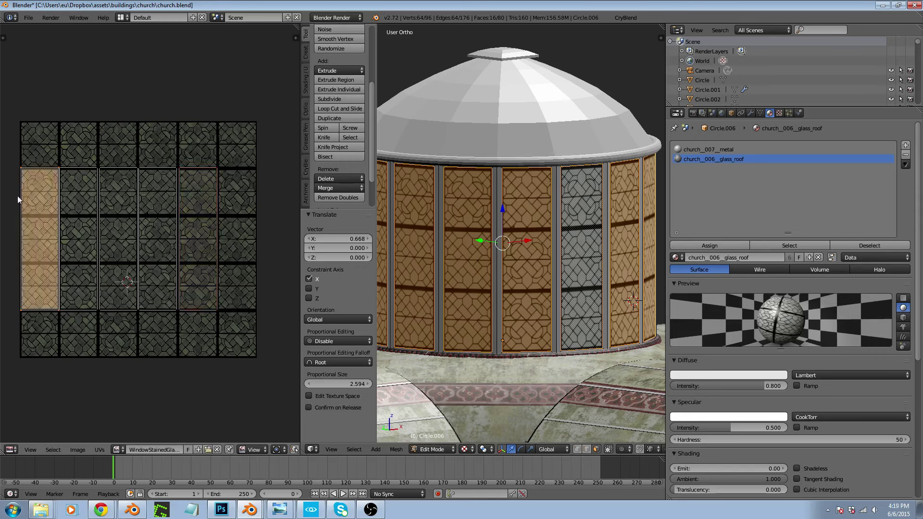
key(g)
key(x)
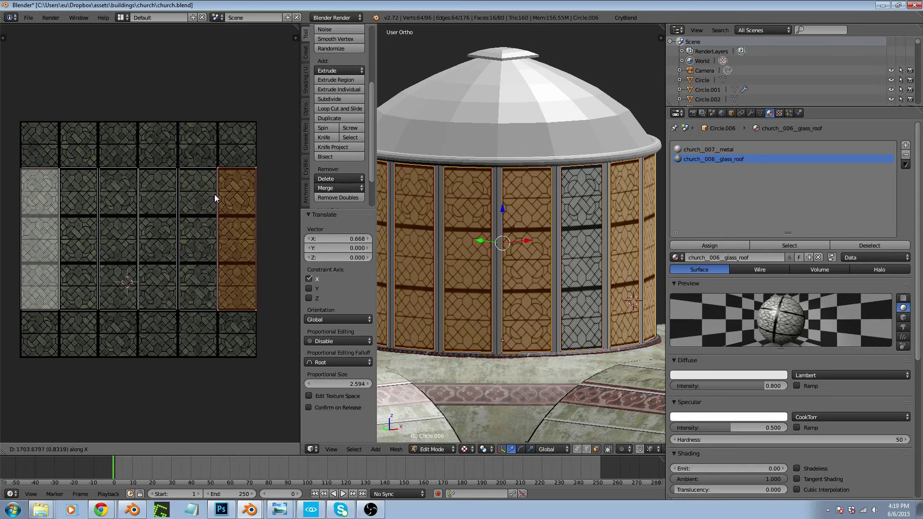
click(213, 195)
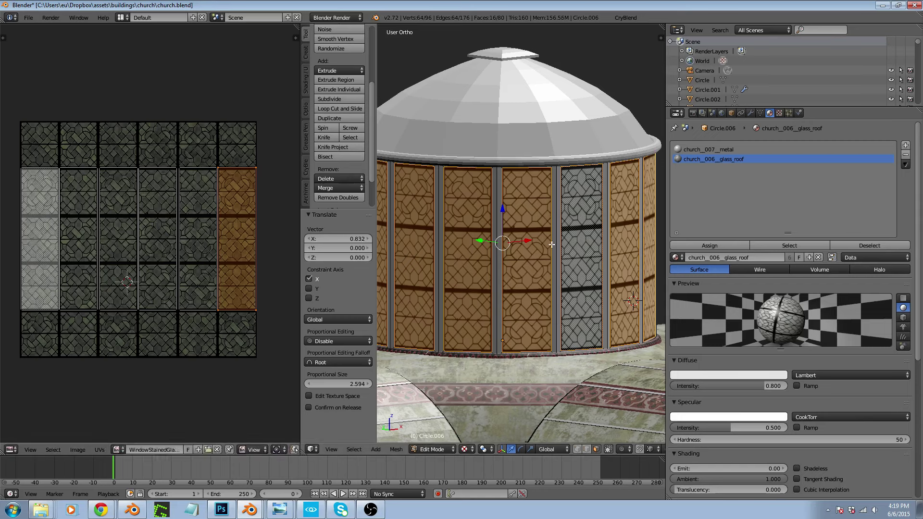
Select another face from the UV stack and shift it along X onto the third texture column
middle_drag(552, 245, 445, 258)
key(t)
middle_drag(72, 202, 147, 219)
scroll(116, 202, up, 2)
right_click(115, 202)
key(g)
key(x)
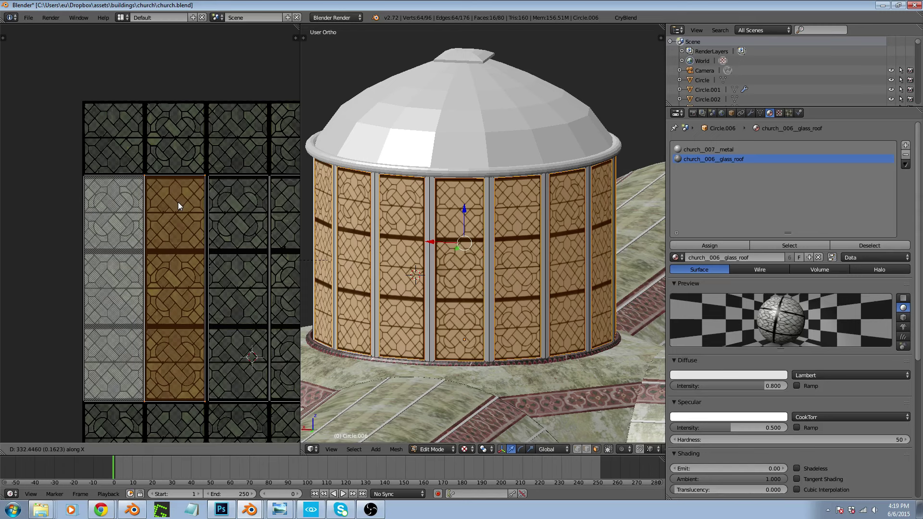
click(242, 200)
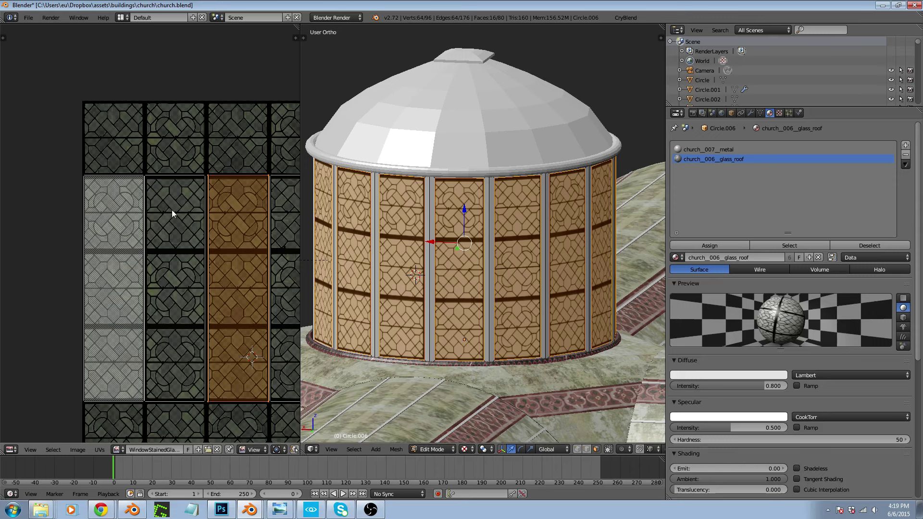
Undo the individual UV face shifts until all glass panes are stacked on the first texture column again
scroll(168, 213, down, 2)
key(ctrl+z)
key(ctrl+z)
key(ctrl+z)
key(ctrl+z)
key(ctrl+z)
key(ctrl+z)
key(ctrl+z)
key(ctrl+z)
key(ctrl+z)
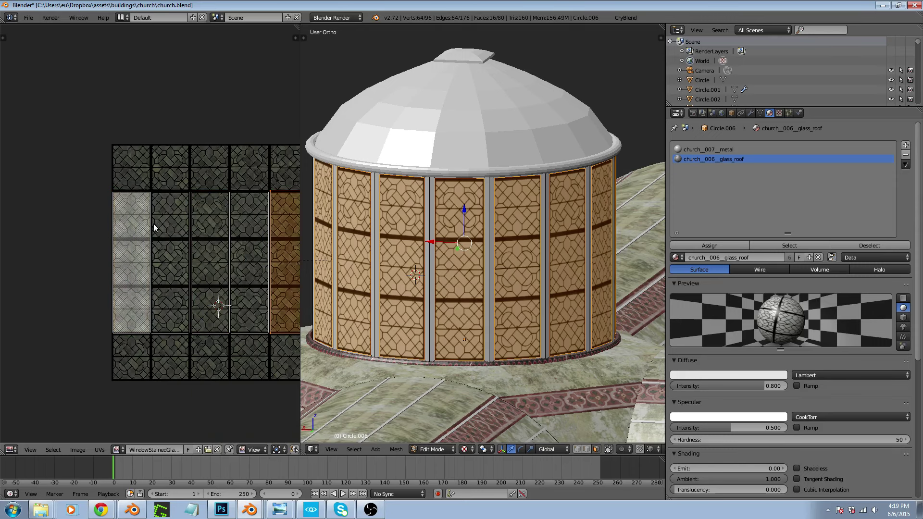
key(ctrl+z)
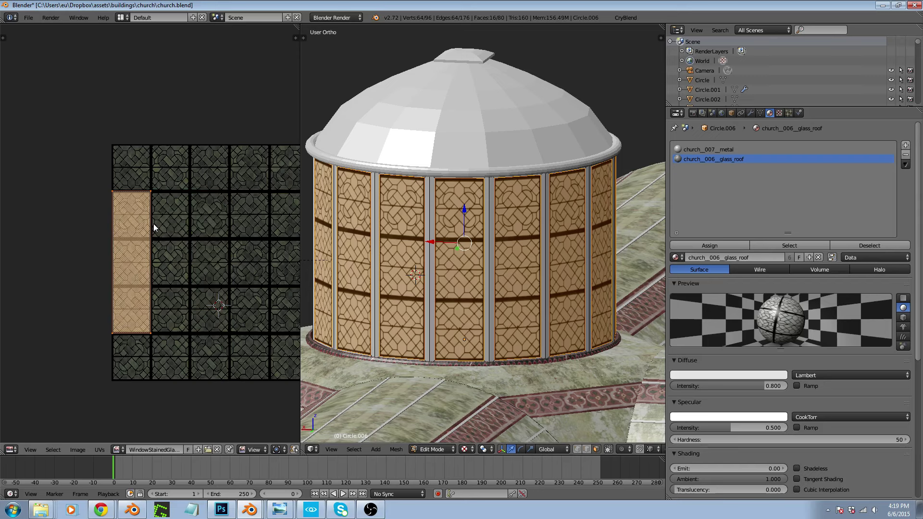
Box-select the right edge of the stacked UV faces and shift it slightly along X into the dark tile border
scroll(140, 206, up, 4)
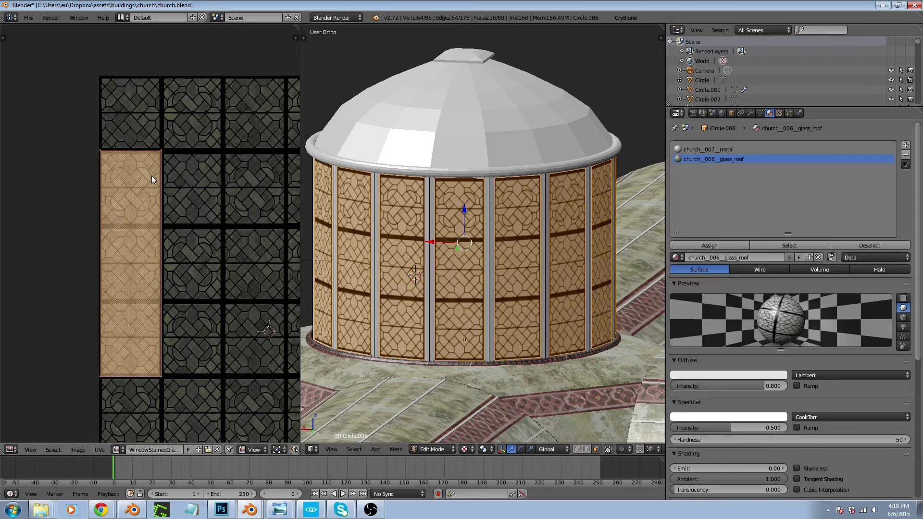
key(a)
scroll(155, 139, up, 2)
scroll(155, 139, down, 4)
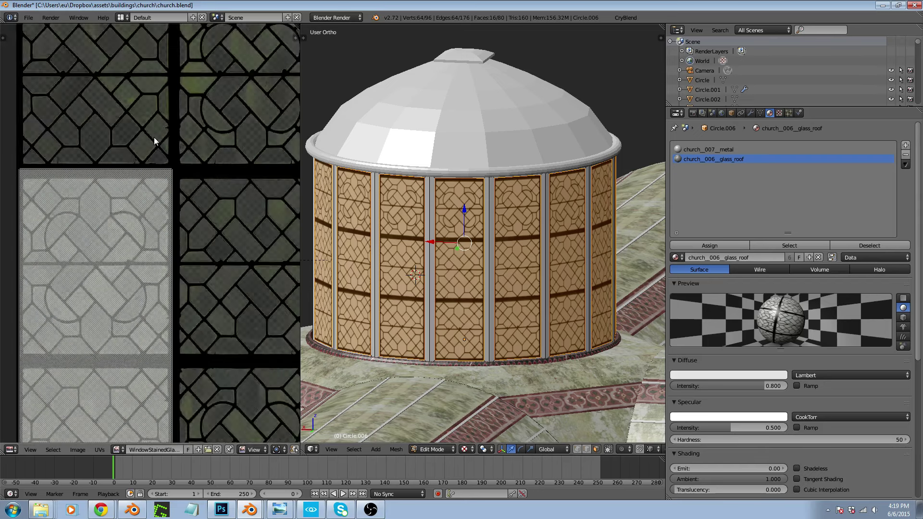
key(b)
drag(148, 127, 163, 385)
scroll(152, 372, up, 5)
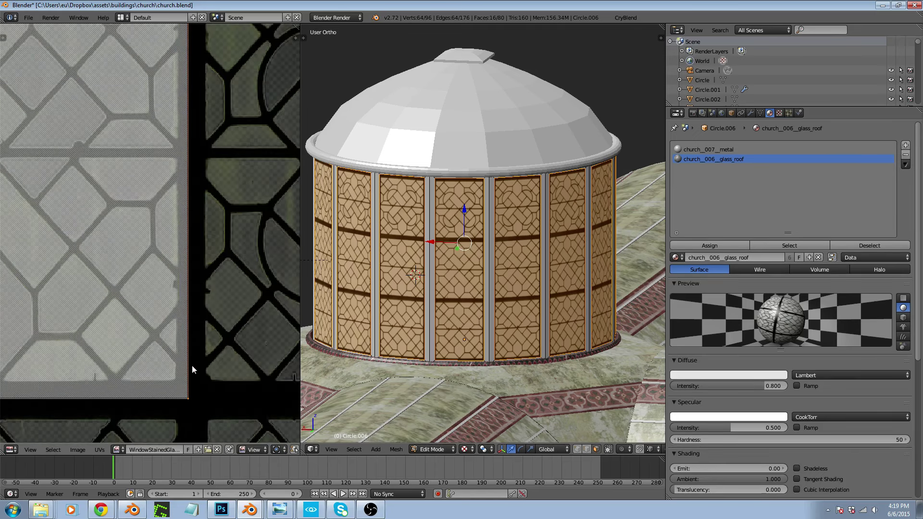
key(g)
key(x)
click(195, 364)
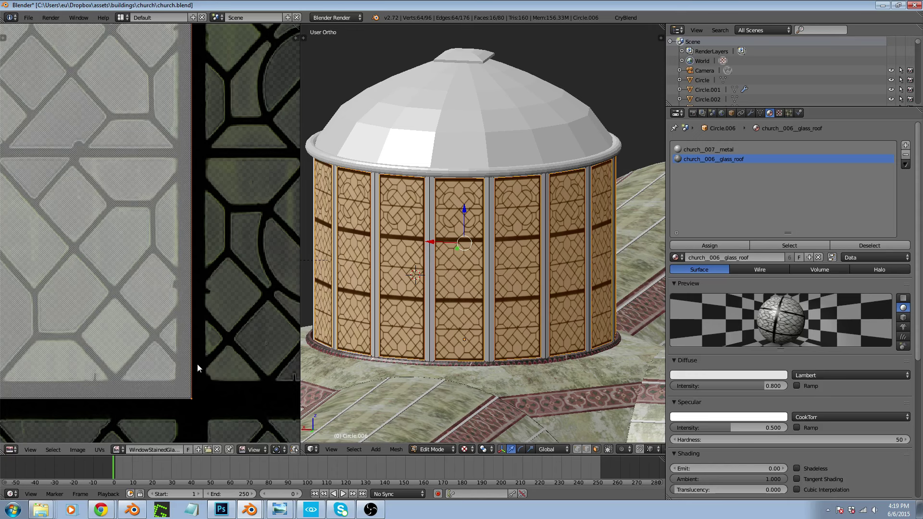
Nudge the left edge of the UV stack slightly along X to fit the tile's outer border
scroll(201, 361, down, 5)
scroll(71, 362, up, 5)
scroll(119, 382, down, 3)
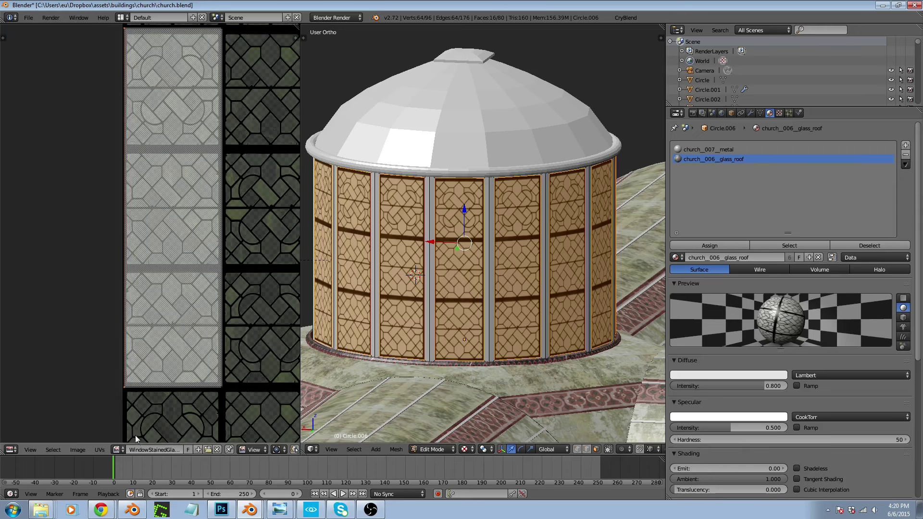
scroll(115, 396, up, 4)
scroll(149, 347, up, 2)
key(g)
key(x)
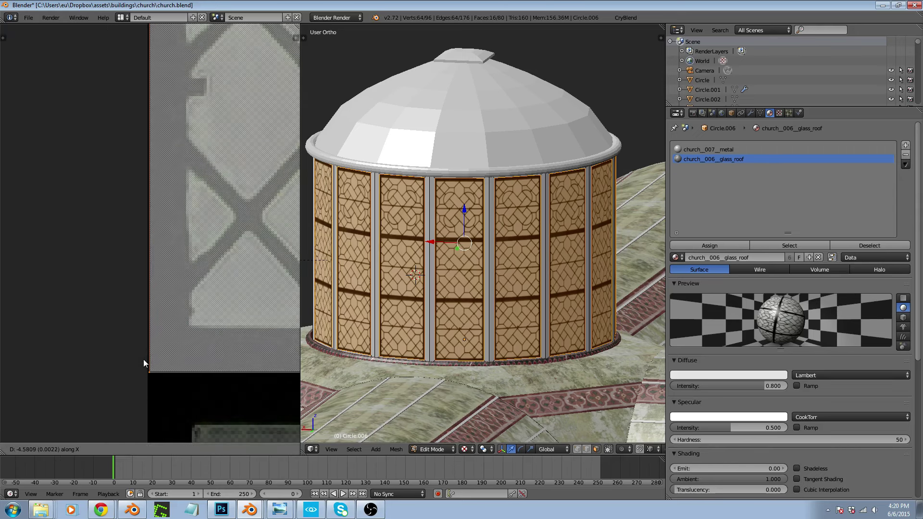
click(148, 363)
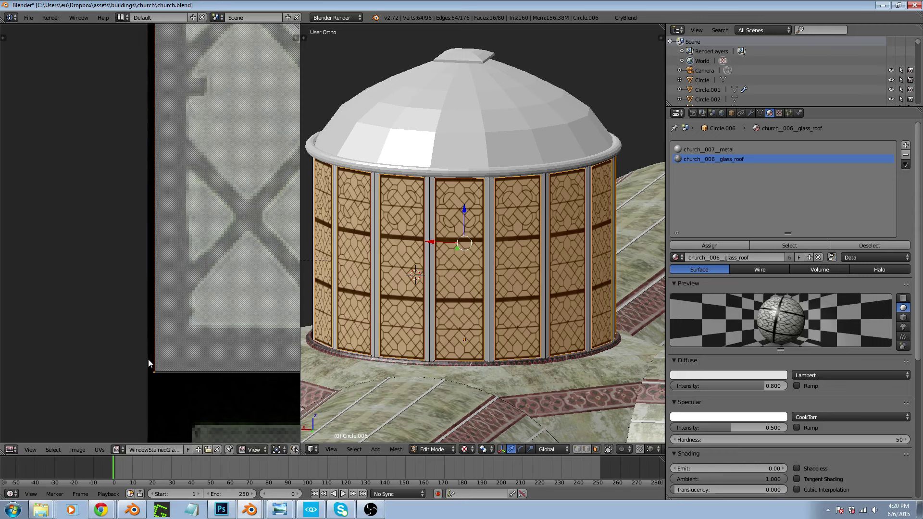
scroll(148, 360, down, 5)
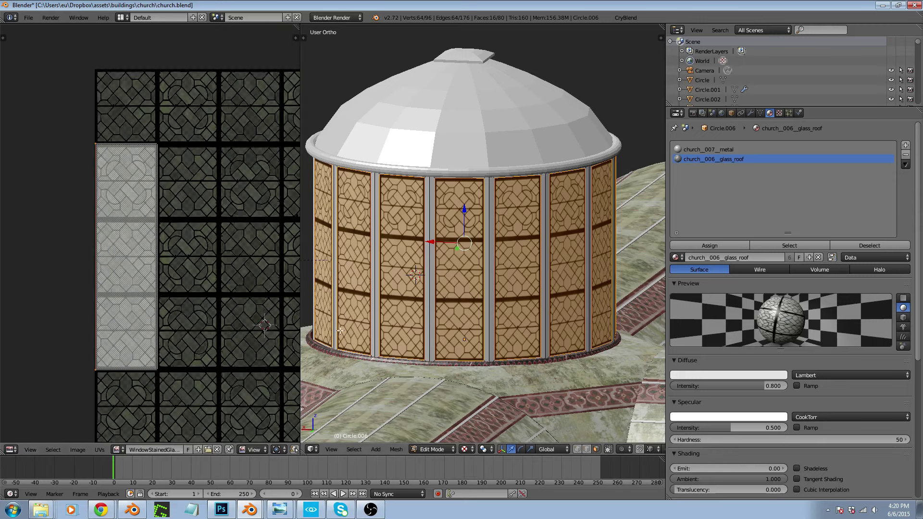
Select every second glass pane all the way around the skylight drum
right_click(460, 263)
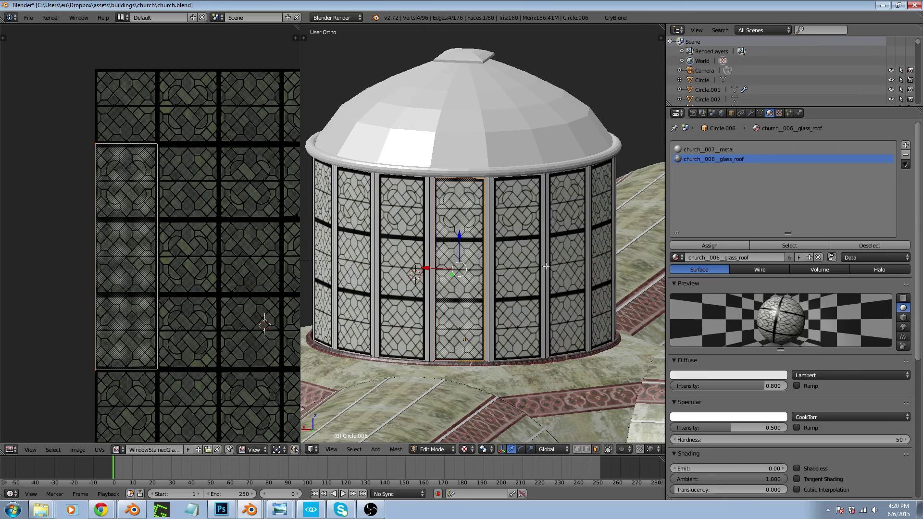
key(ctrl+l)
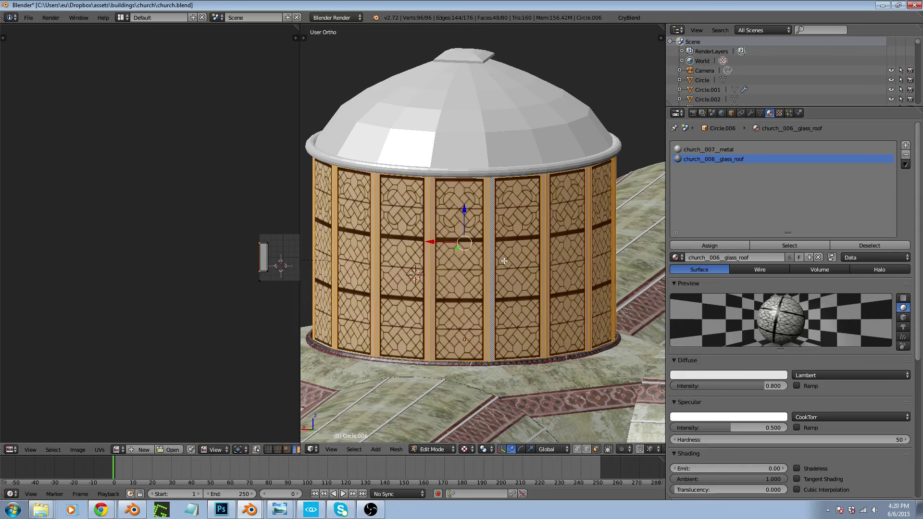
right_click(468, 259)
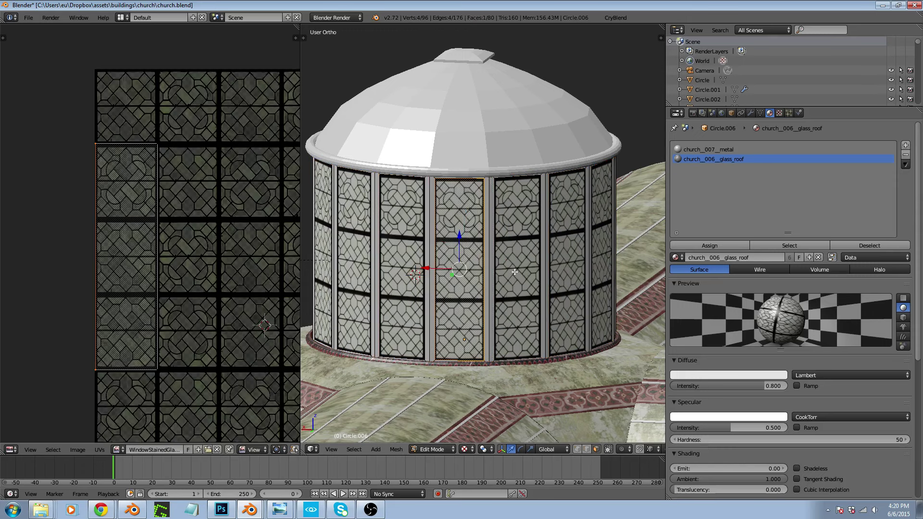
shift+right_click(559, 261)
middle_drag(558, 261, 533, 274)
shift+right_click(545, 284)
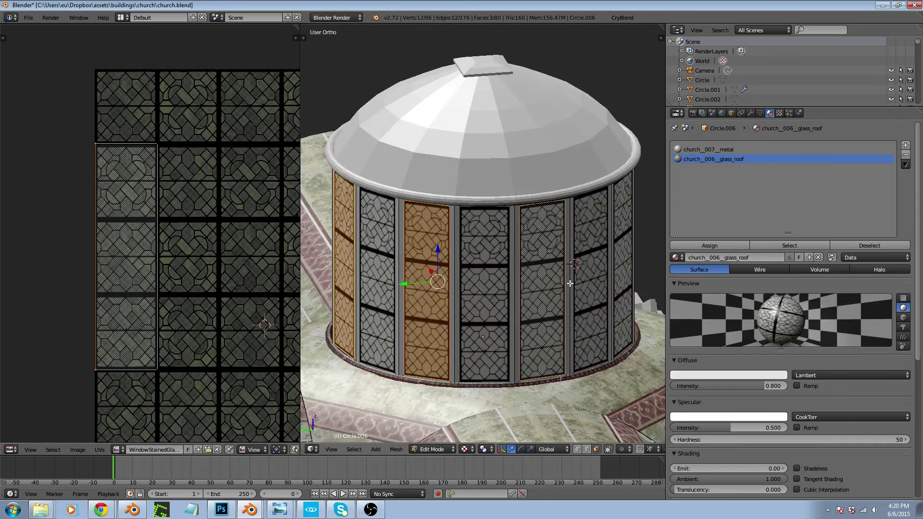
shift+right_click(618, 273)
middle_drag(617, 273, 603, 331)
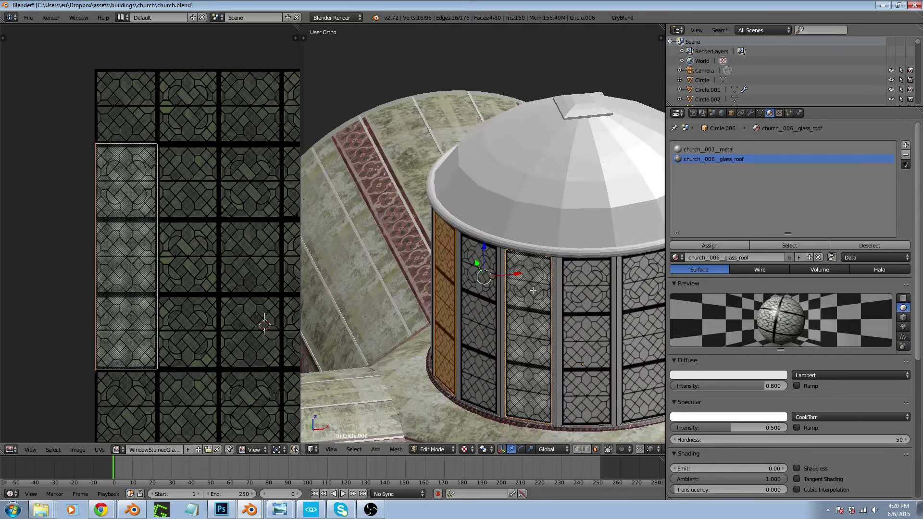
shift+right_click(633, 333)
middle_drag(593, 274, 529, 325)
shift+right_click(529, 325)
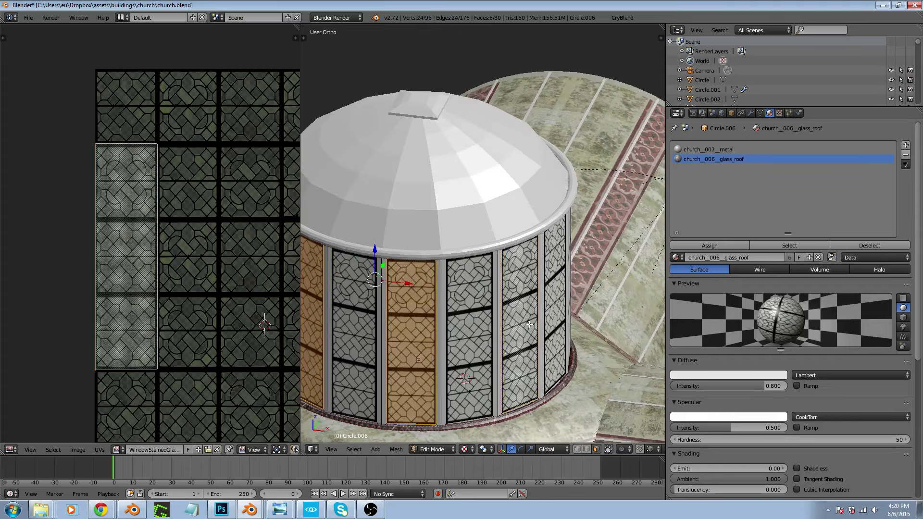
middle_drag(577, 300, 472, 354)
shift+right_click(457, 362)
shift+right_click(472, 354)
Shift the selected panes' UVs along X onto the second texture column and check the alternating pattern in Object Mode
key(a)
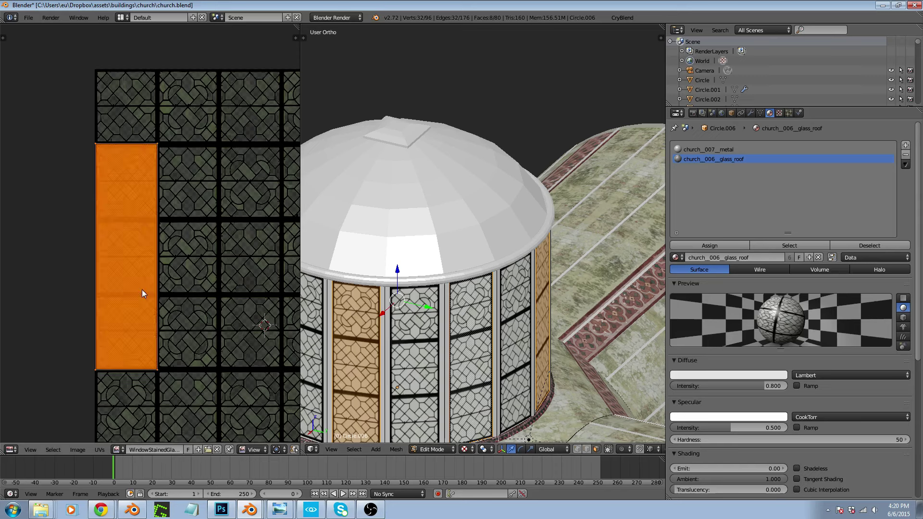
key(g)
key(x)
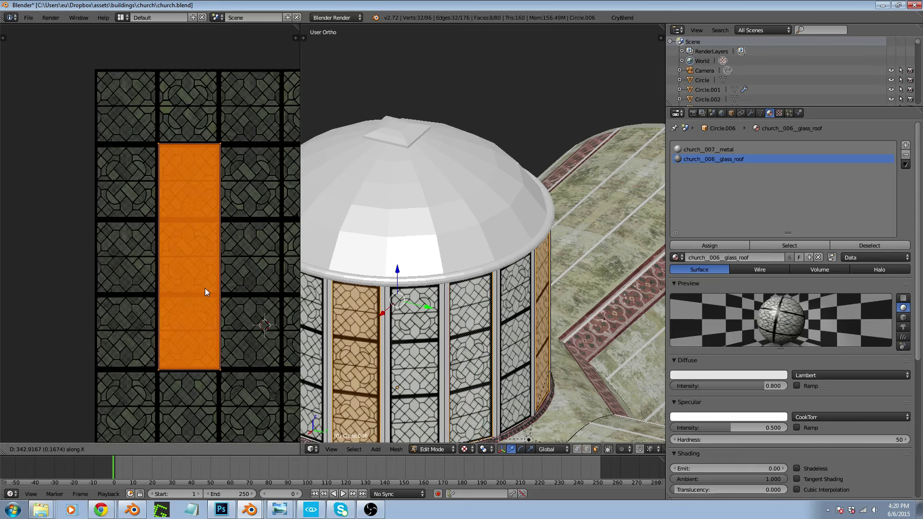
click(204, 290)
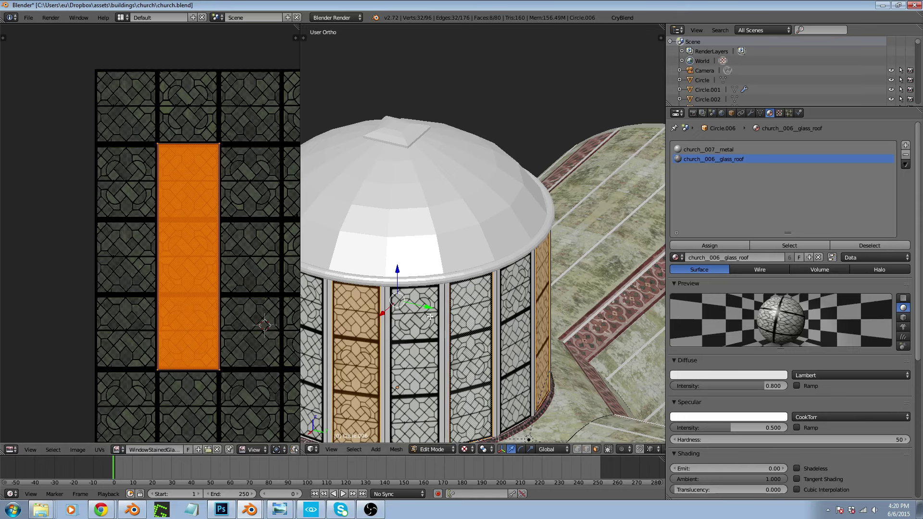
key(Tab)
middle_drag(442, 323, 359, 295)
scroll(144, 278, down, 1)
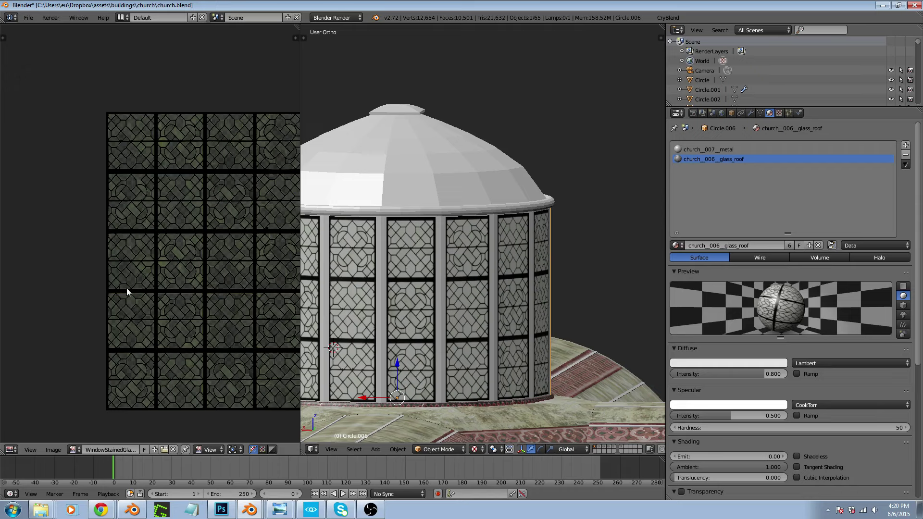
Select all church__006__glass_roof faces in Edit Mode and shift their UVs up about 0.196 along Y
key(Tab)
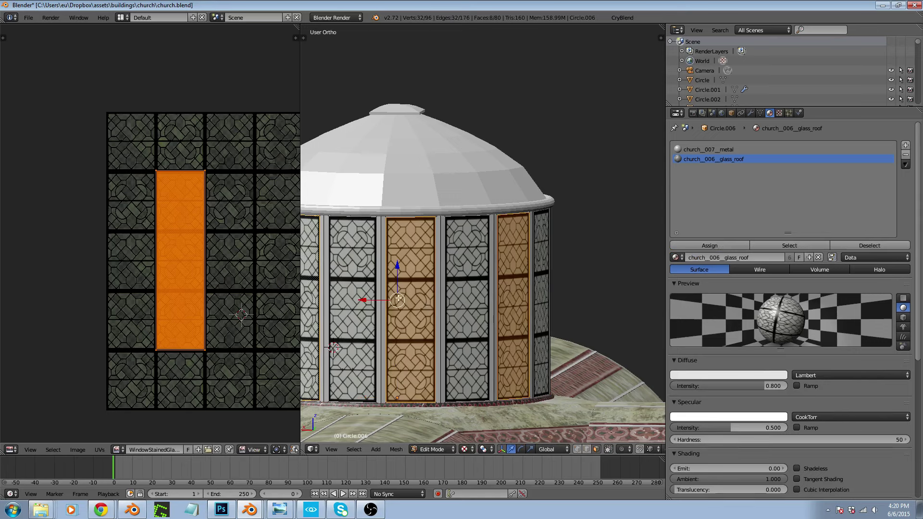
click(768, 246)
key(a)
key(a)
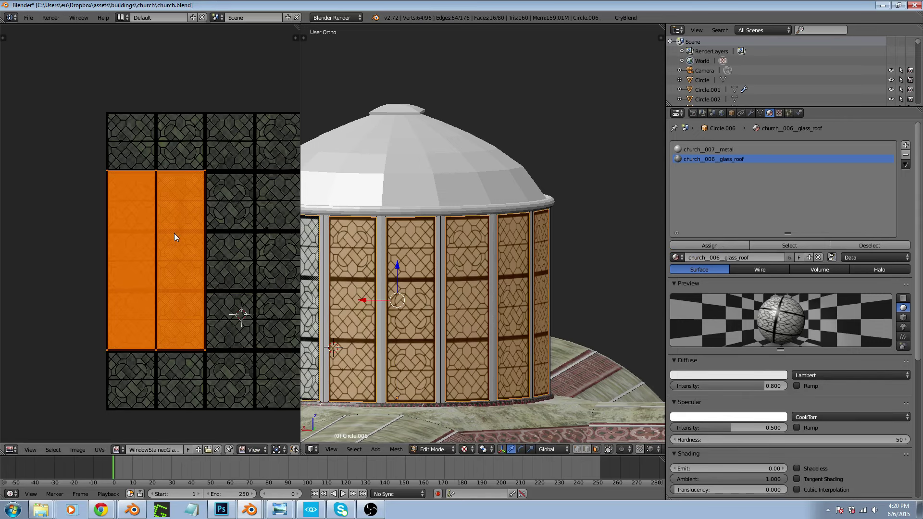
key(g)
key(y)
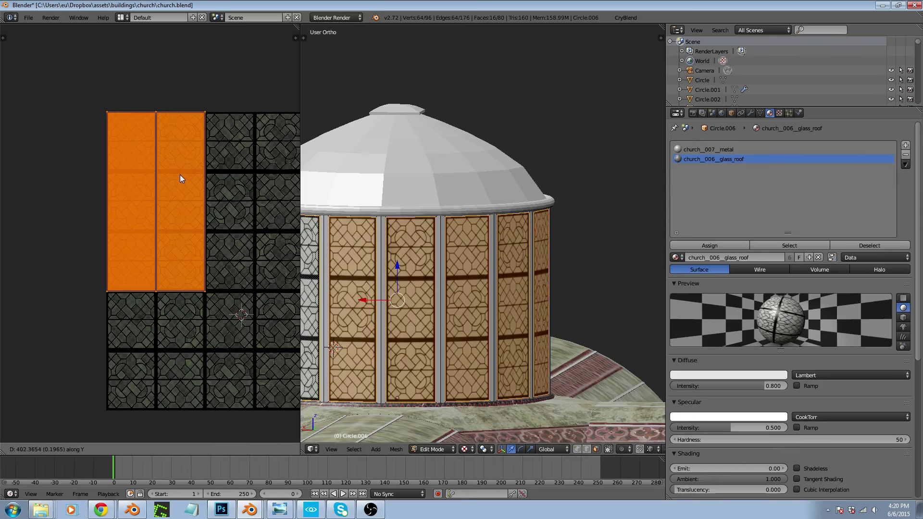
click(180, 178)
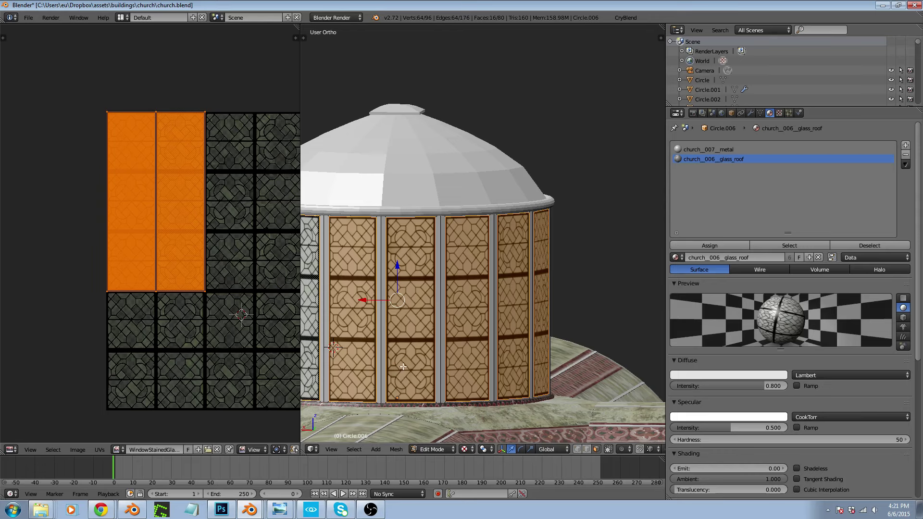
Select only the skylight's frame faces and separate them from the glass panes into their own object
scroll(468, 324, down, 3)
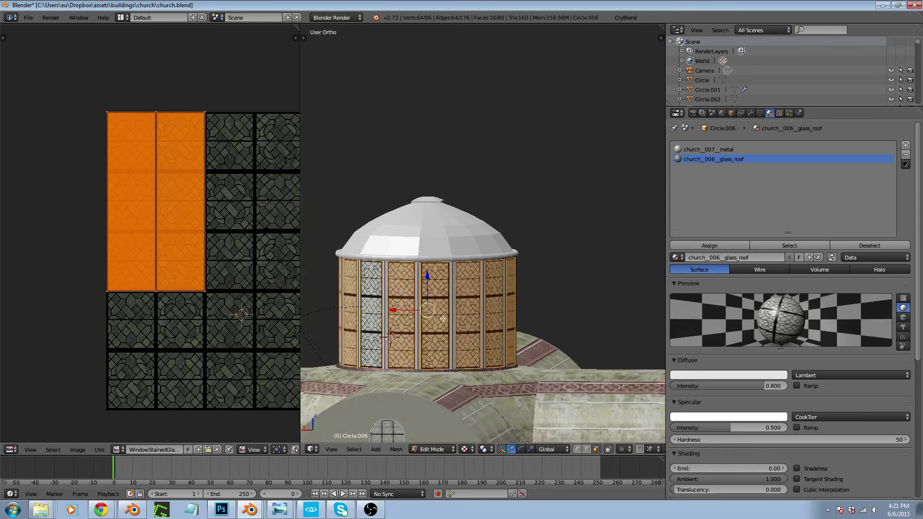
middle_drag(443, 319, 448, 332)
scroll(437, 293, up, 4)
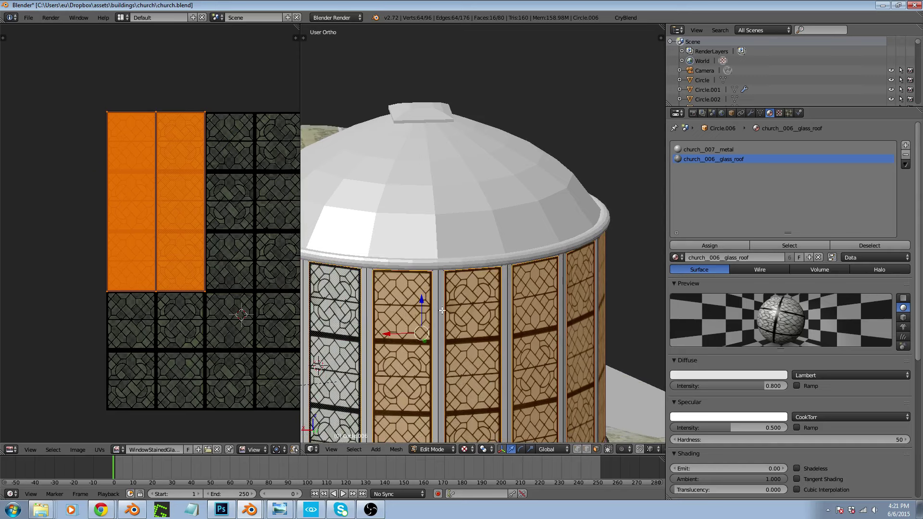
key(a)
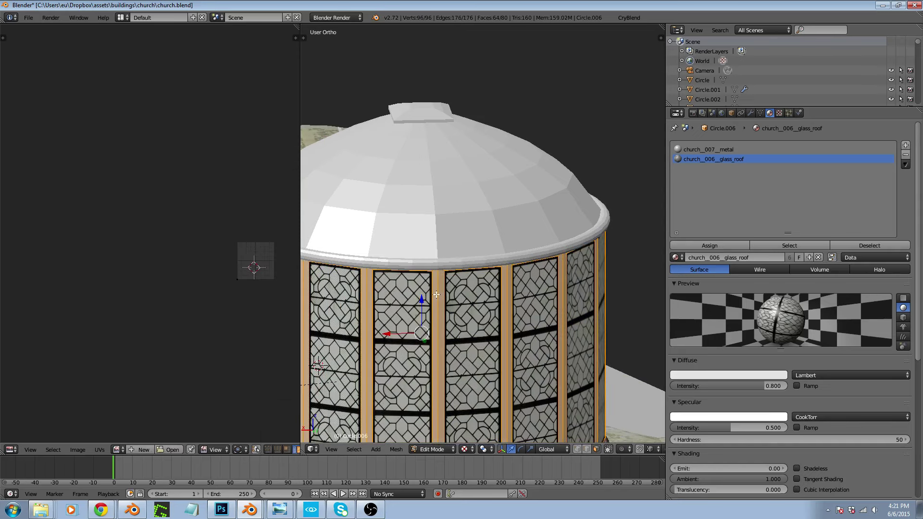
key(x)
click(447, 265)
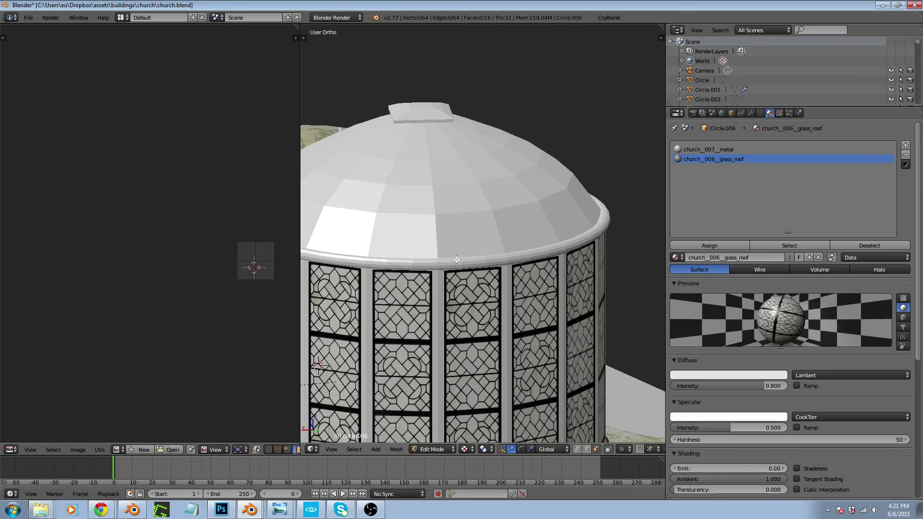
Select the separated frame object in Object Mode, show it in wireframe, and open the list of available modifiers
key(Tab)
right_click(443, 301)
key(z)
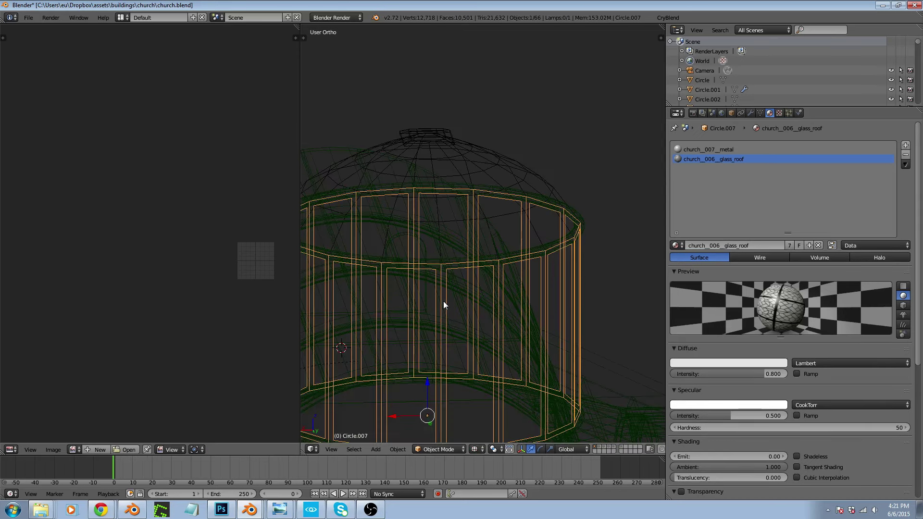
middle_drag(444, 301, 494, 348)
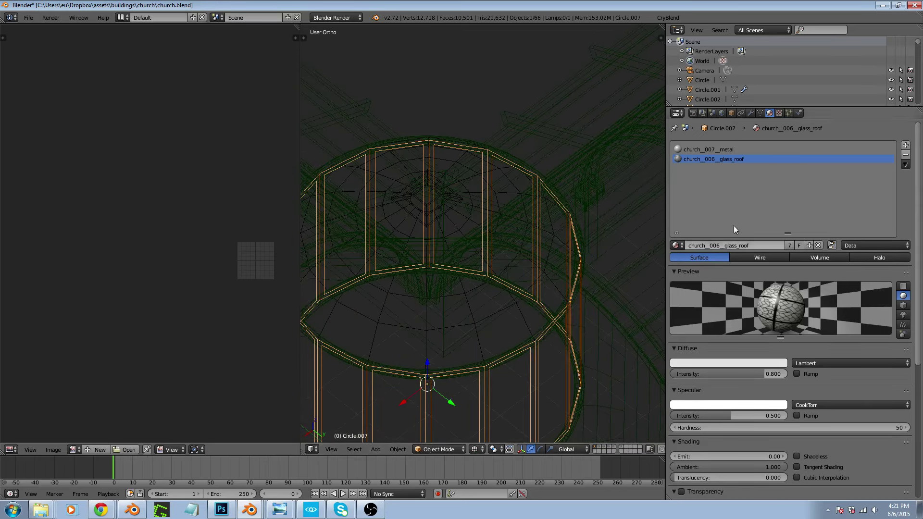
click(751, 113)
click(741, 144)
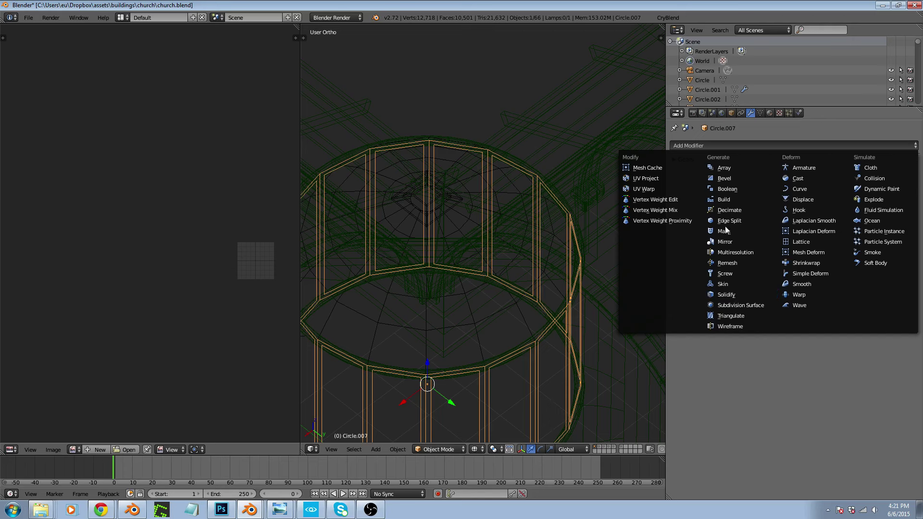
Enter Edit Mode on the separated skylight frame and unwrap all its faces
key(Tab)
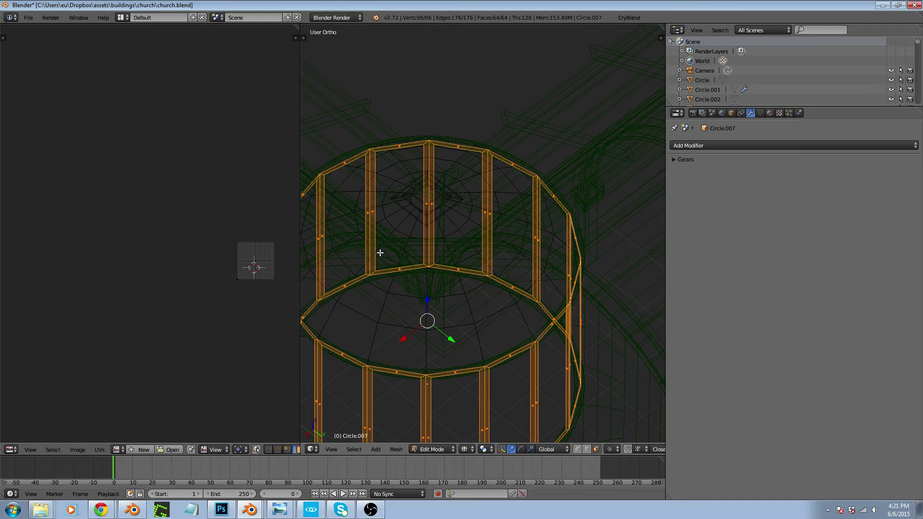
key(KP_1)
scroll(366, 261, down, 3)
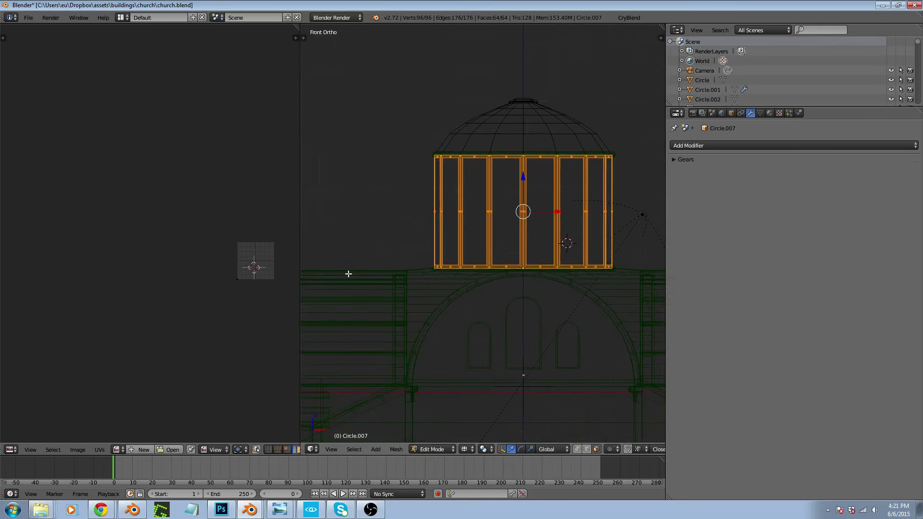
key(u)
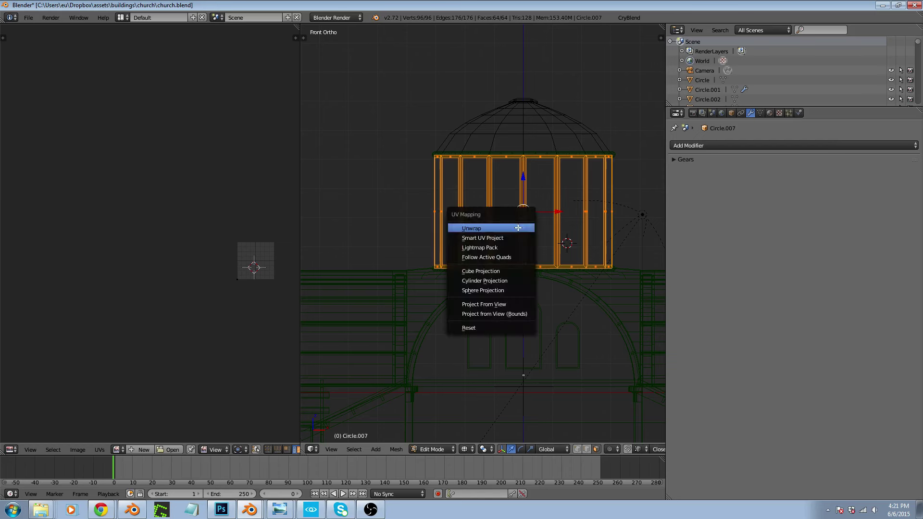
click(518, 227)
scroll(267, 267, up, 10)
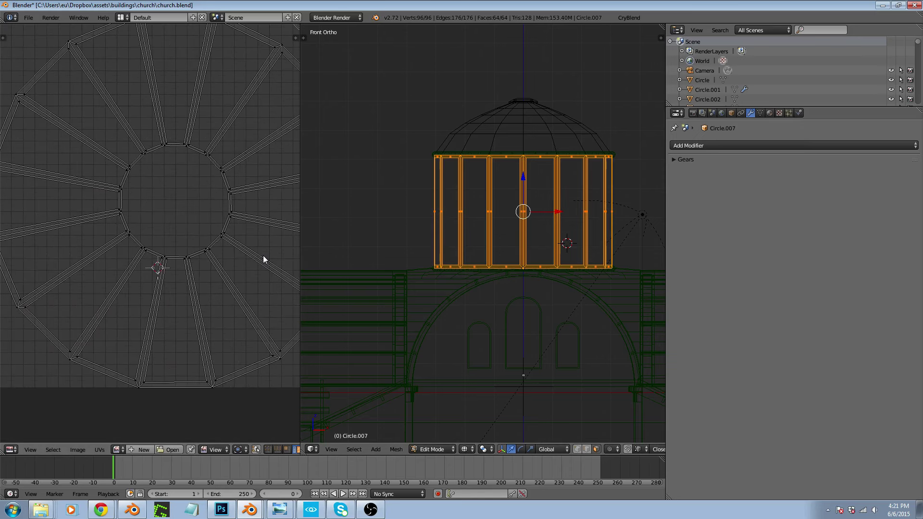
Switch to edge selection and mark one vertical edge of the window frame as a UV seam
middle_drag(441, 252, 537, 245)
scroll(545, 197, up, 5)
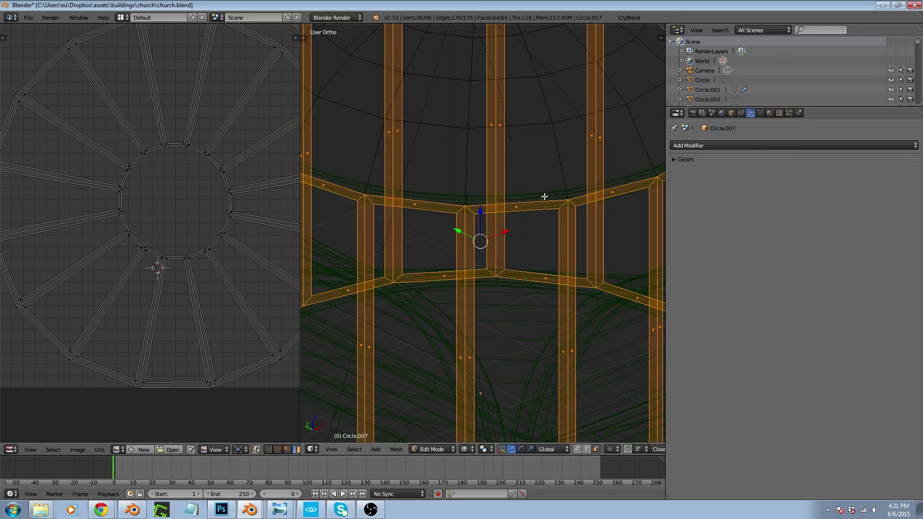
key(ctrl+Tab)
click(454, 200)
right_click(469, 191)
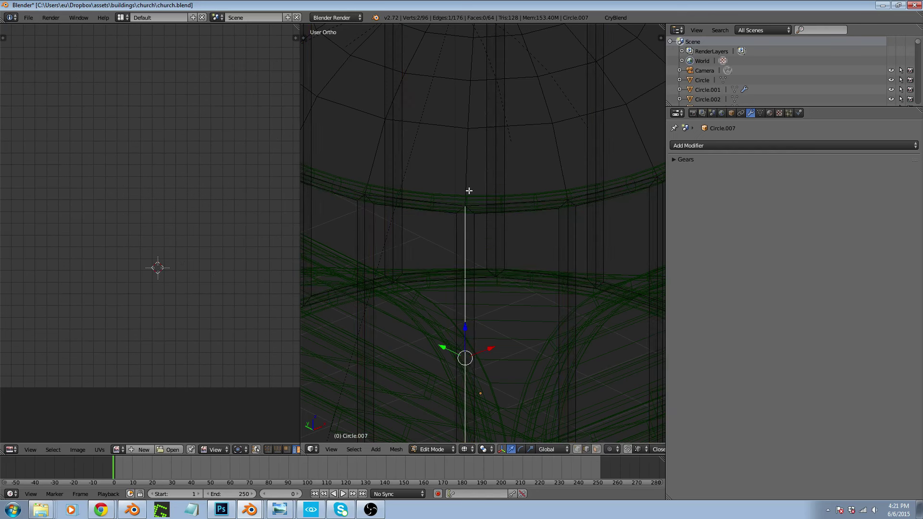
key(ctrl+e)
click(461, 182)
Select the whole window frame and unwrap it again using the marked seam
scroll(483, 197, down, 4)
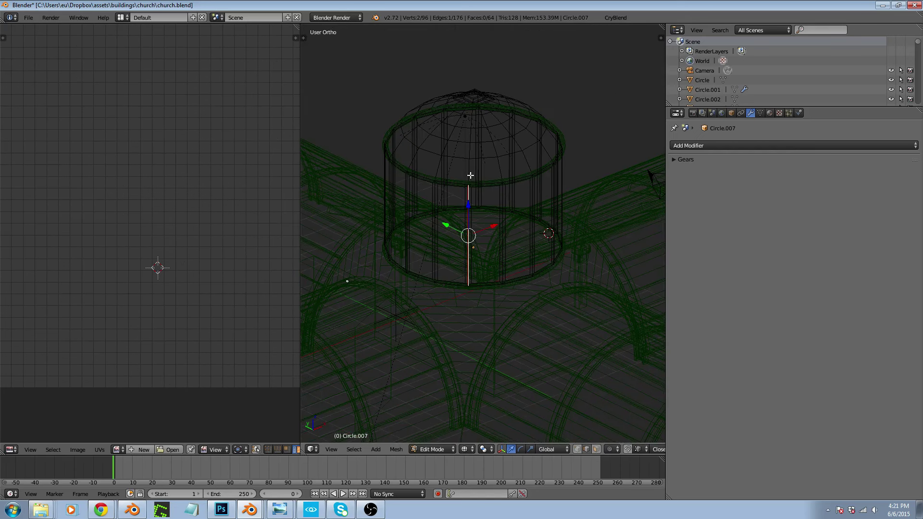
key(u)
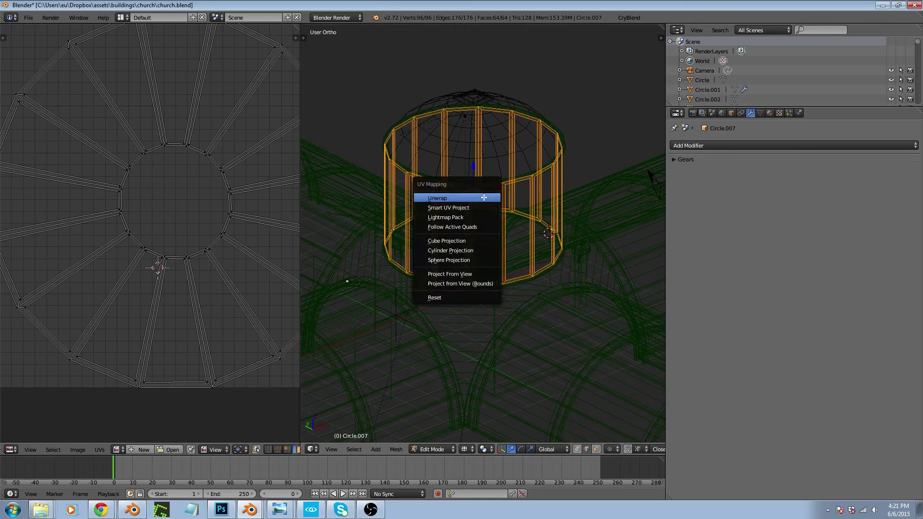
click(483, 196)
scroll(169, 243, down, 3)
Scale all the frame's UVs up about 5 times and position them so the strip fits the texture square's height
key(a)
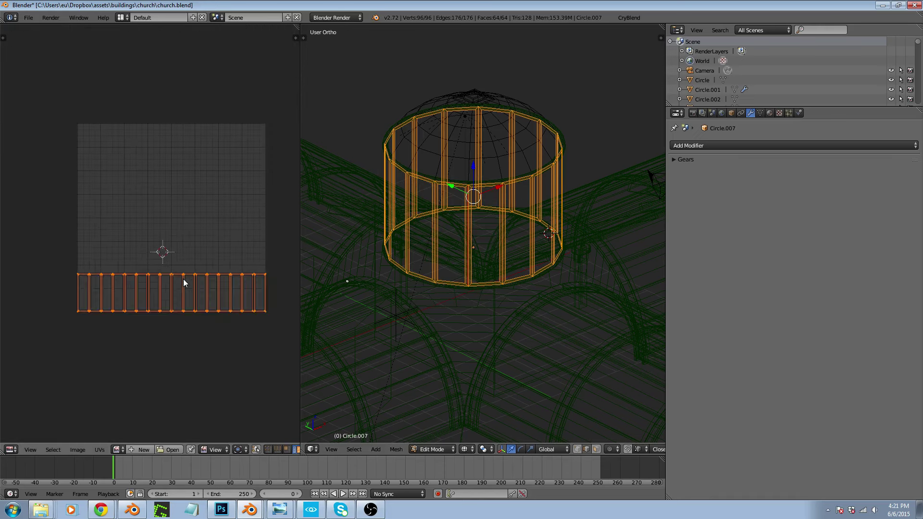
key(s)
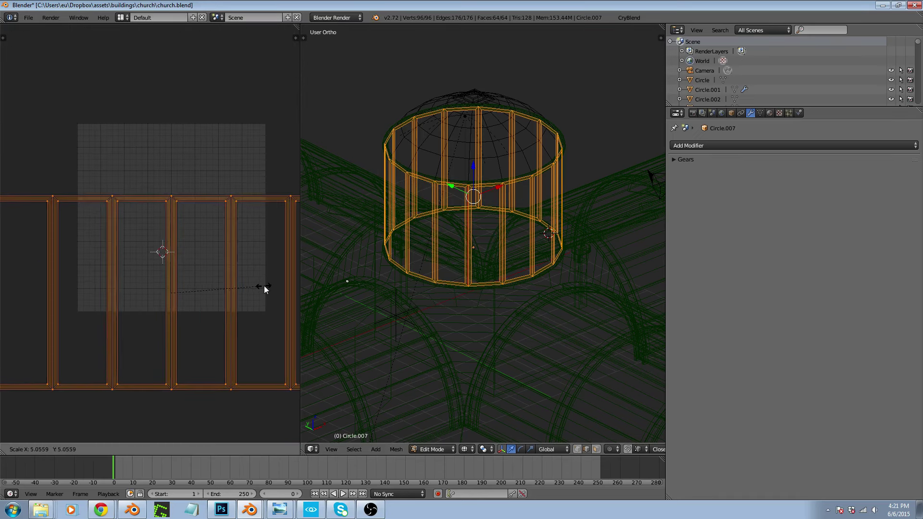
click(263, 286)
key(g)
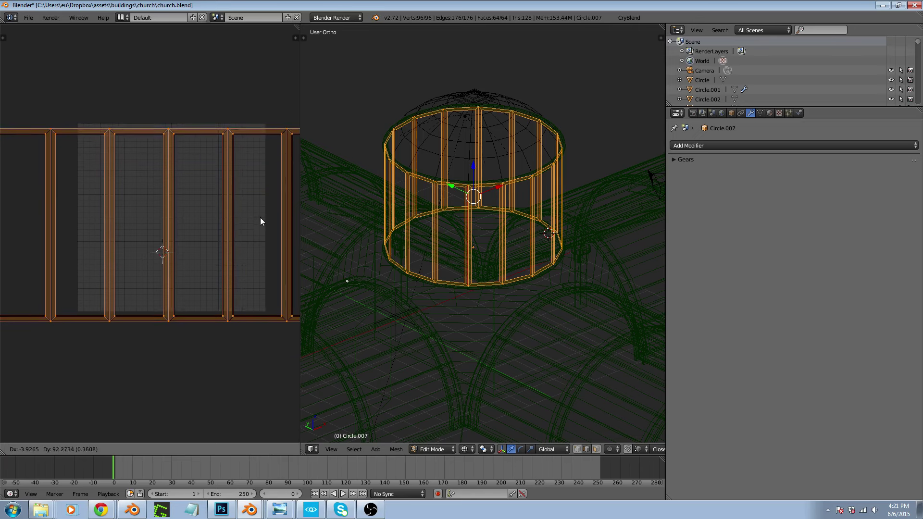
click(261, 214)
key(s)
click(258, 220)
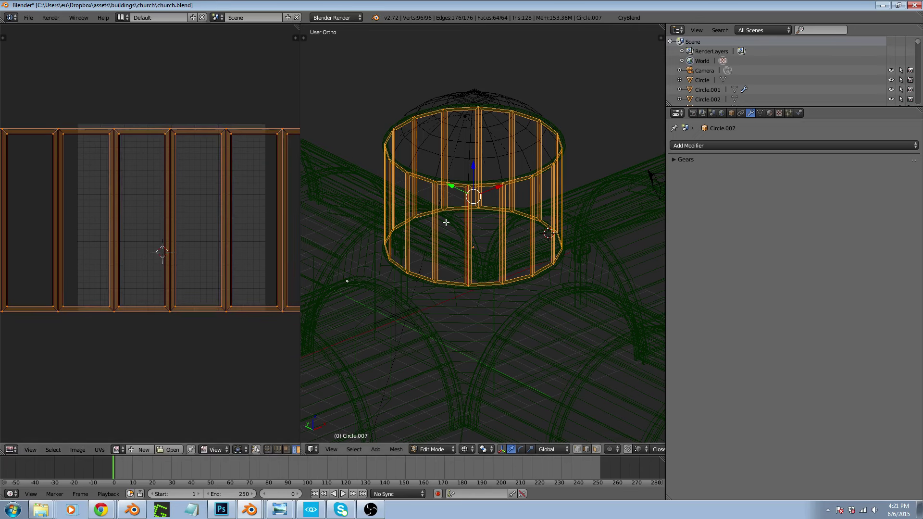
Return to Object Mode and add a Solidify modifier to the window frame with a thickness of 0.05
key(Tab)
click(745, 144)
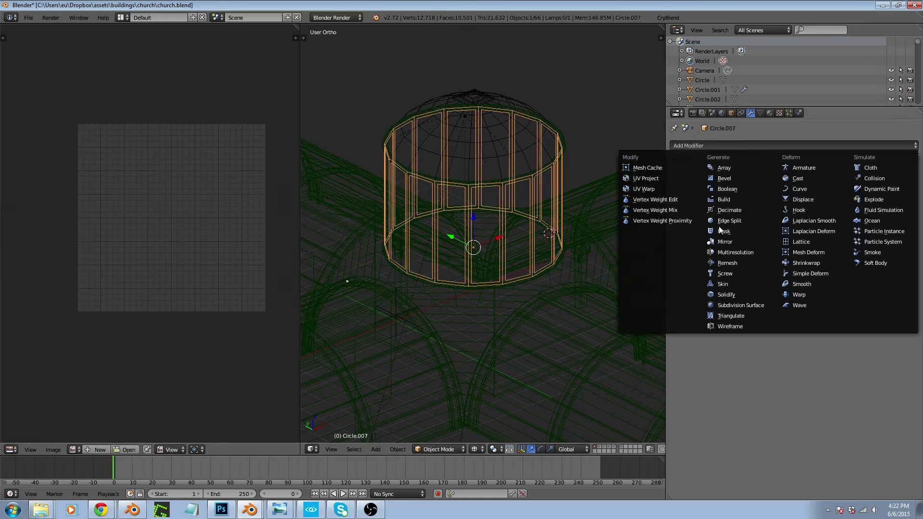
click(736, 296)
scroll(528, 183, up, 3)
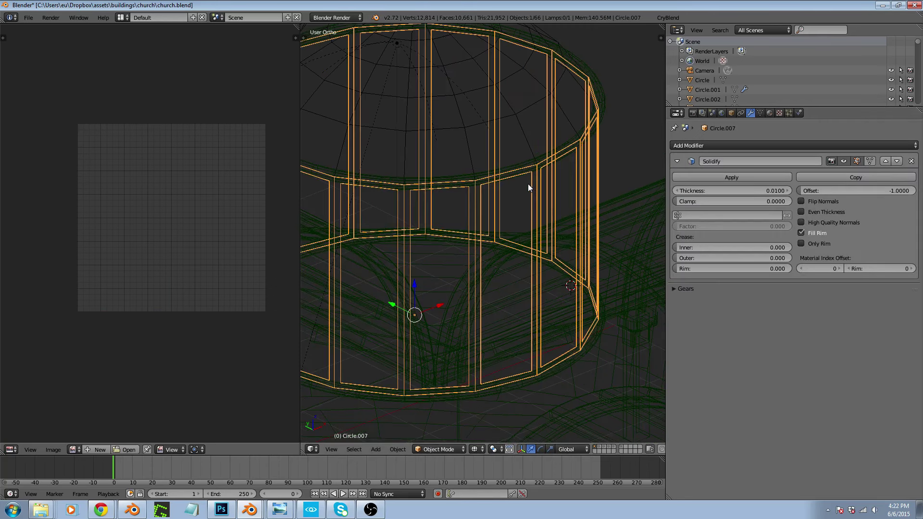
key(KP_7)
scroll(495, 315, up, 8)
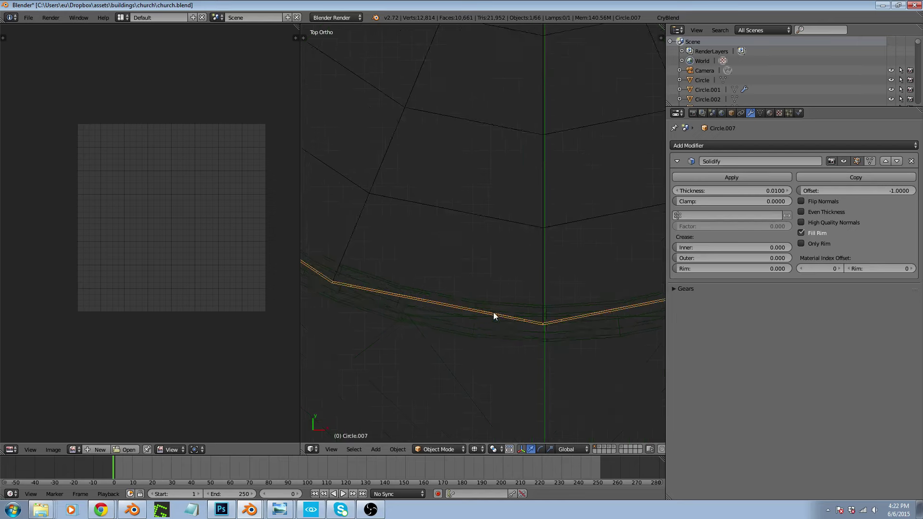
scroll(495, 310, down, 4)
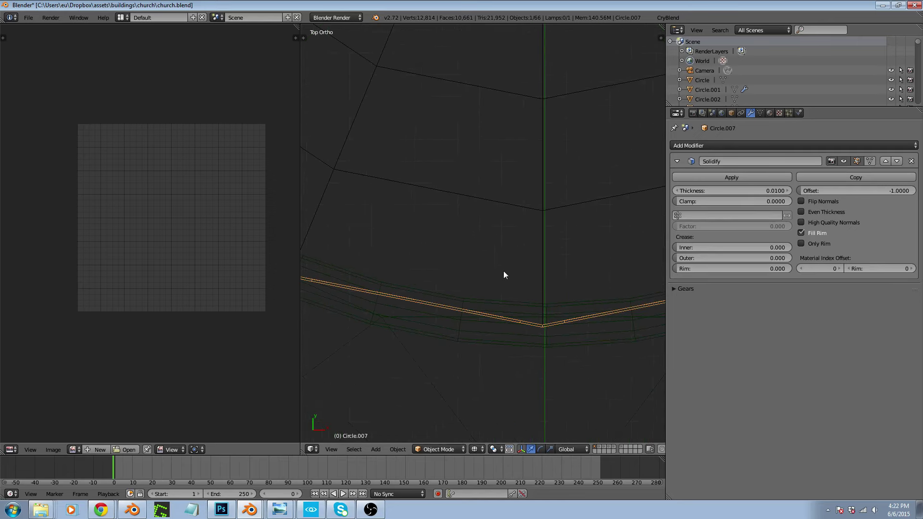
click(727, 192)
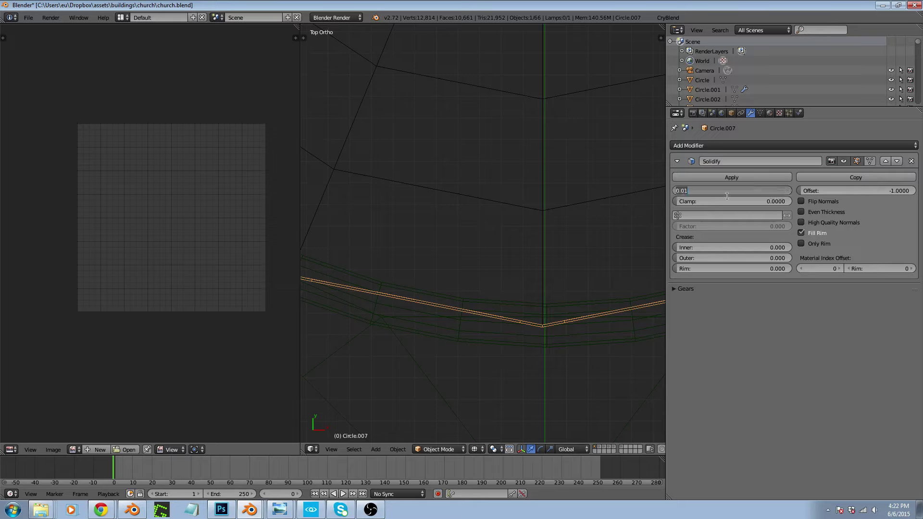
key(BackSpace)
key(Return)
Enable Even Thickness on the frame's Solidify modifier and apply the modifier
scroll(521, 388, down, 6)
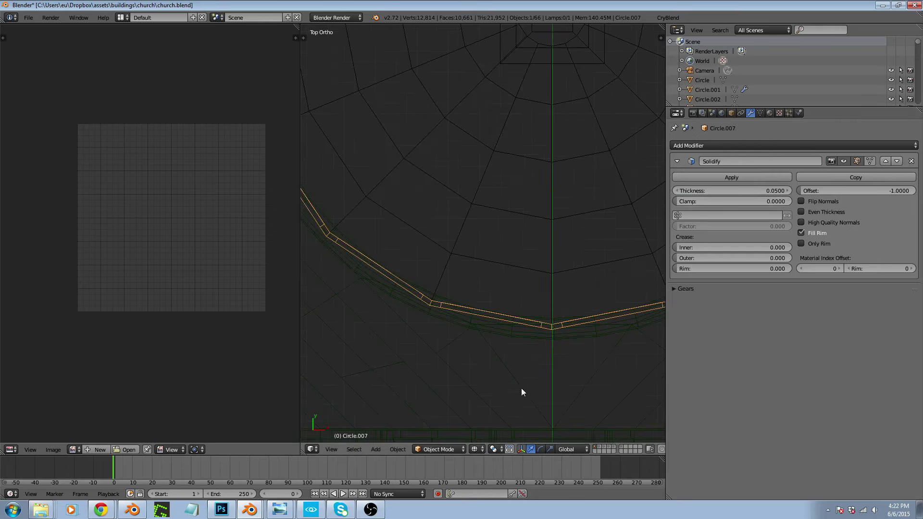
scroll(586, 211, up, 7)
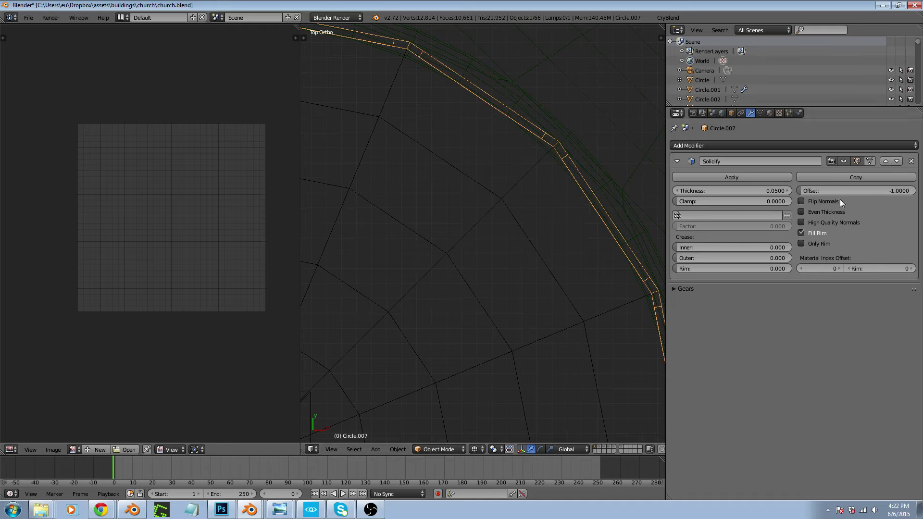
click(801, 212)
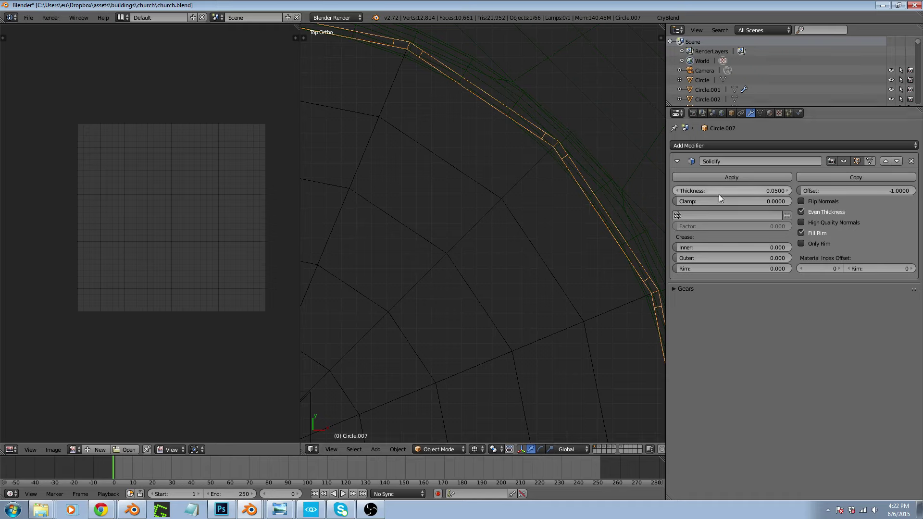
click(731, 177)
scroll(571, 183, down, 6)
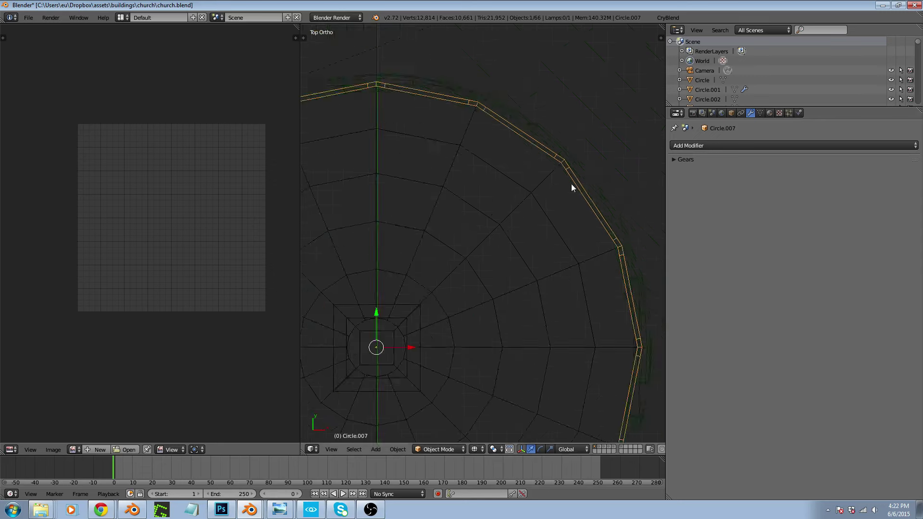
middle_drag(551, 240, 570, 197)
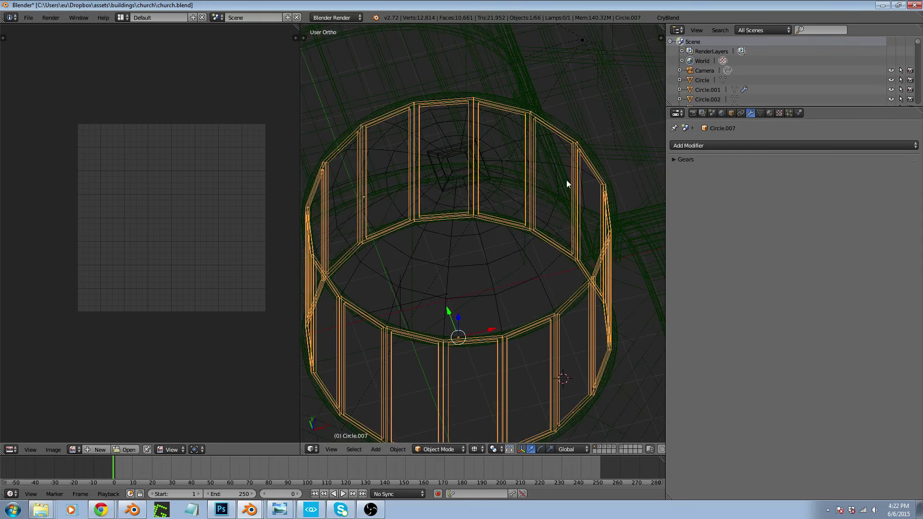
Undo the last three edits to the drum's window frame mesh in Edit Mode
key(Tab)
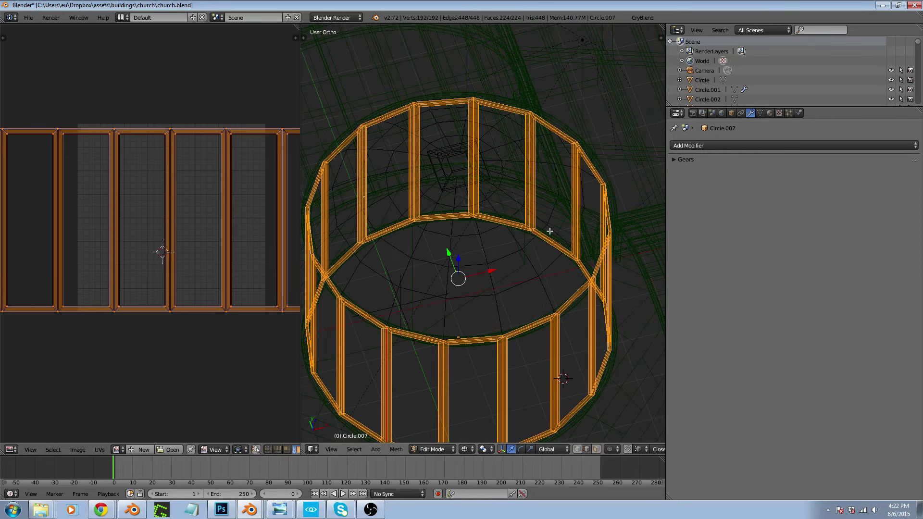
key(z)
mouse_move(553, 235)
middle_down()
mouse_move(546, 212)
mouse_move(577, 174)
middle_up()
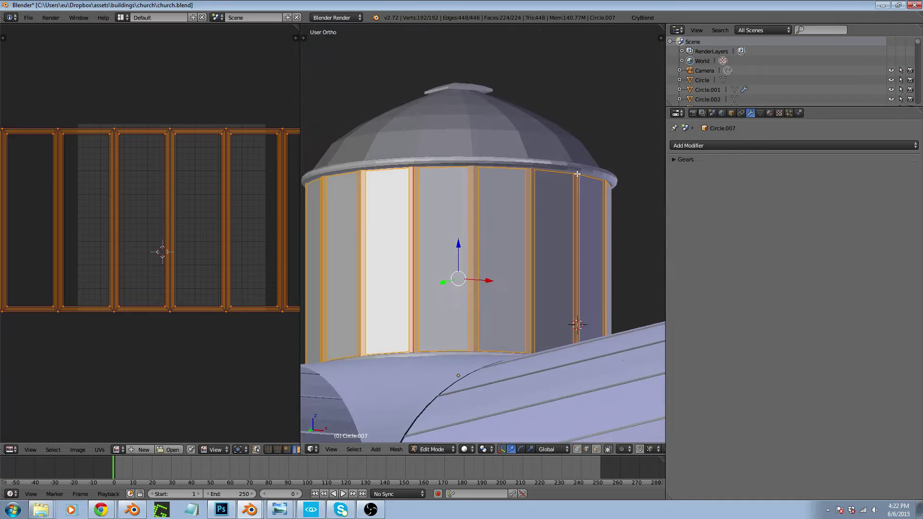
scroll(577, 223, up, 8)
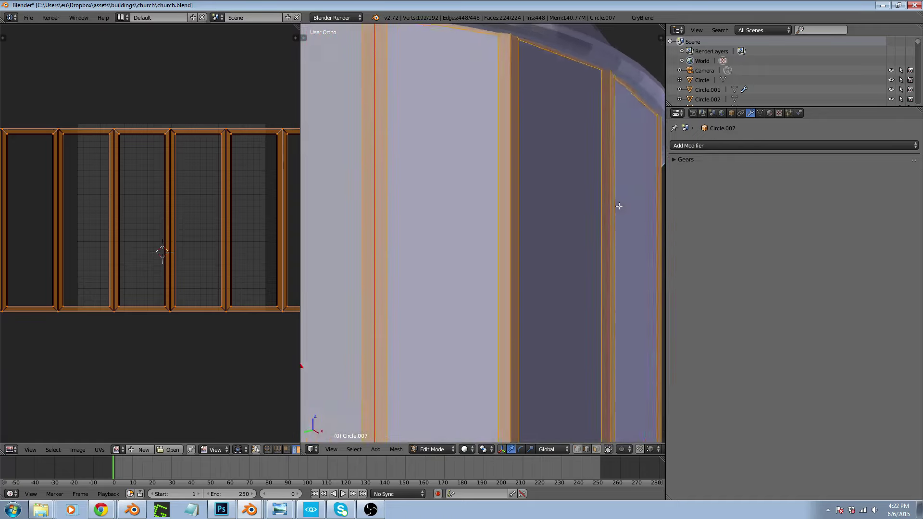
middle_drag(619, 206, 619, 226)
key(ctrl+z)
key(ctrl+z)
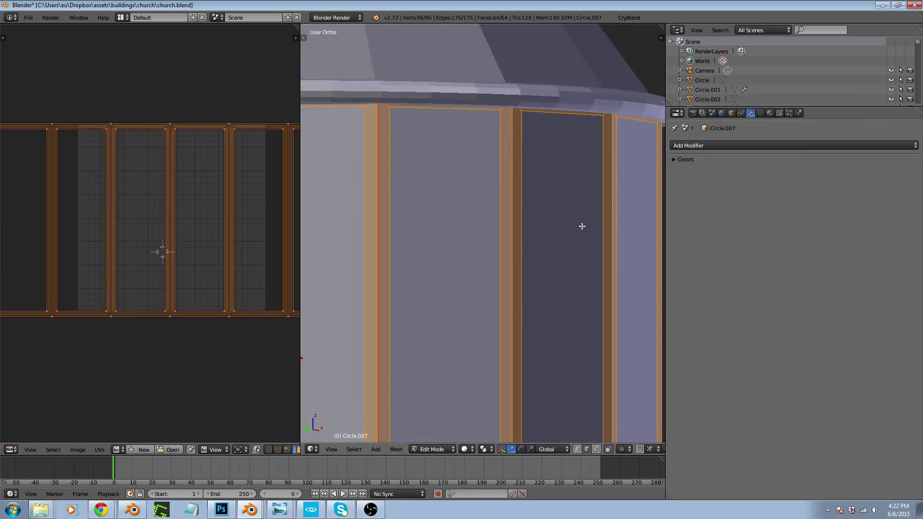
key(ctrl+z)
key(z)
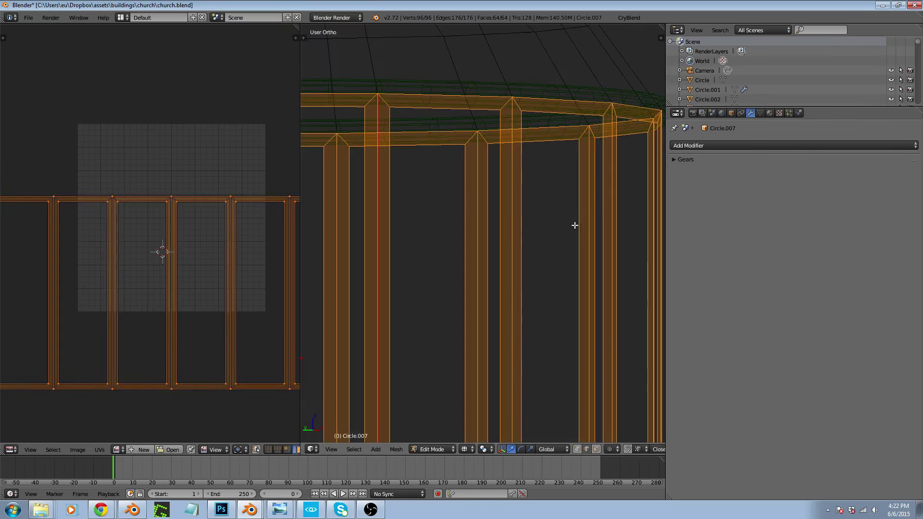
Try a Solidify modifier with a thickness of 0.05 on the drum's window frame and remove it again
key(KP_7)
key(Home)
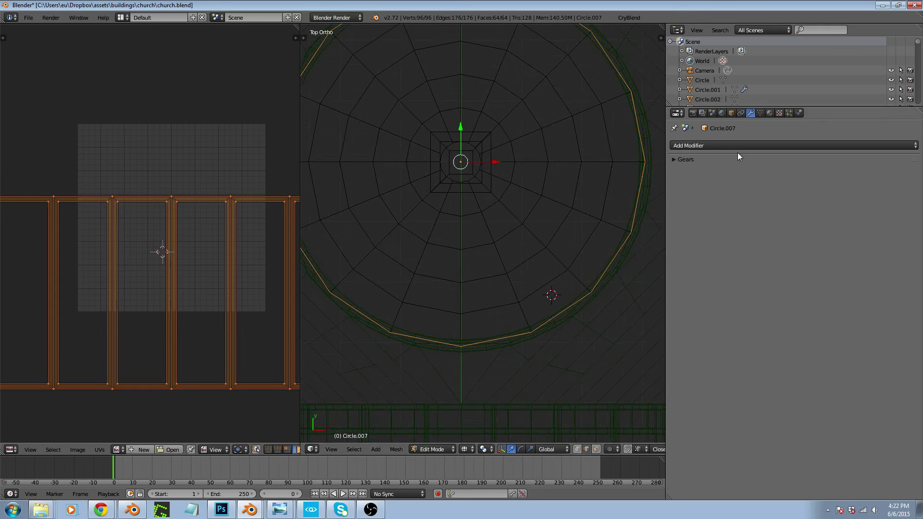
click(742, 146)
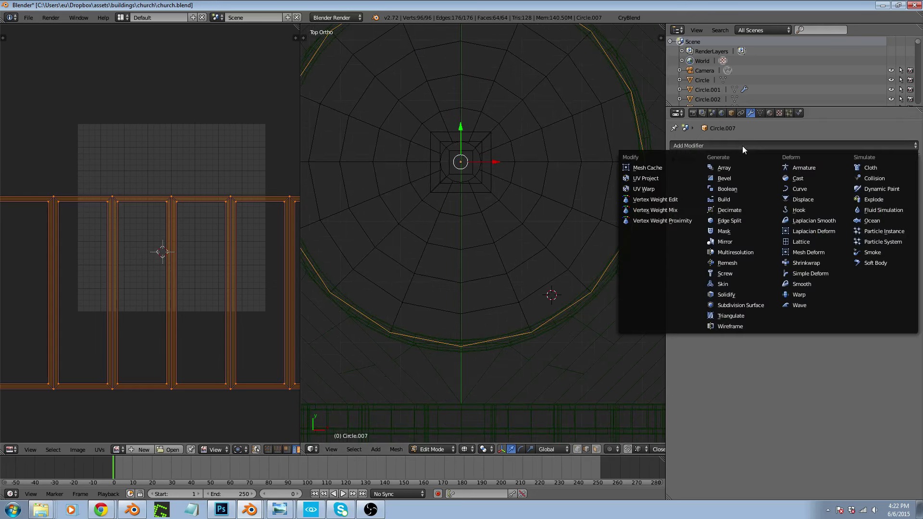
click(726, 295)
click(745, 191)
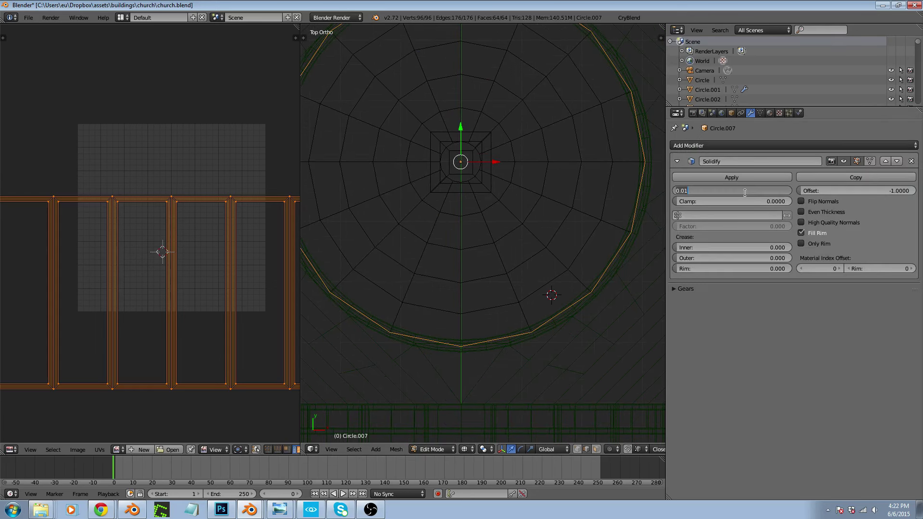
text(0.05)
key(Return)
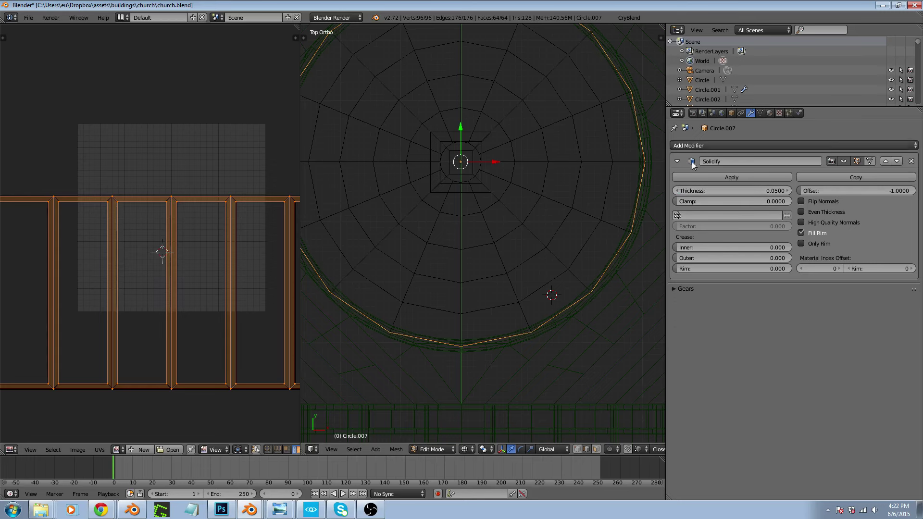
middle_drag(600, 249, 604, 245)
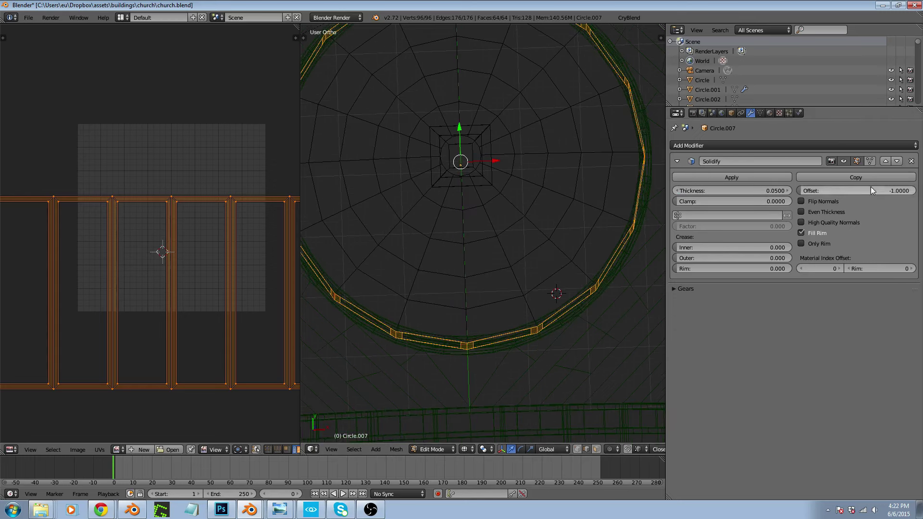
click(912, 162)
Select the drum's window frame in Object Mode and give it a Solidify modifier with a thickness of 0.05
key(Tab)
right_click(464, 346)
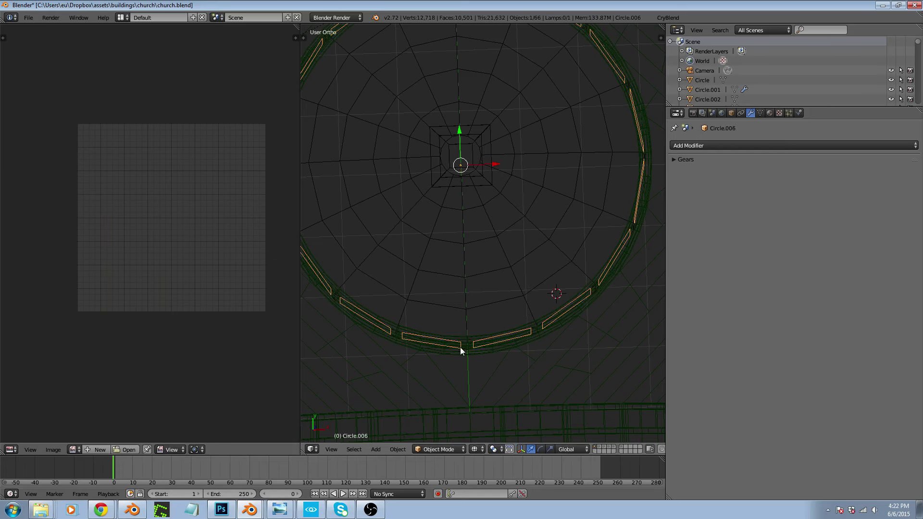
right_click(460, 347)
right_click(468, 345)
right_click(468, 350)
key(KP_7)
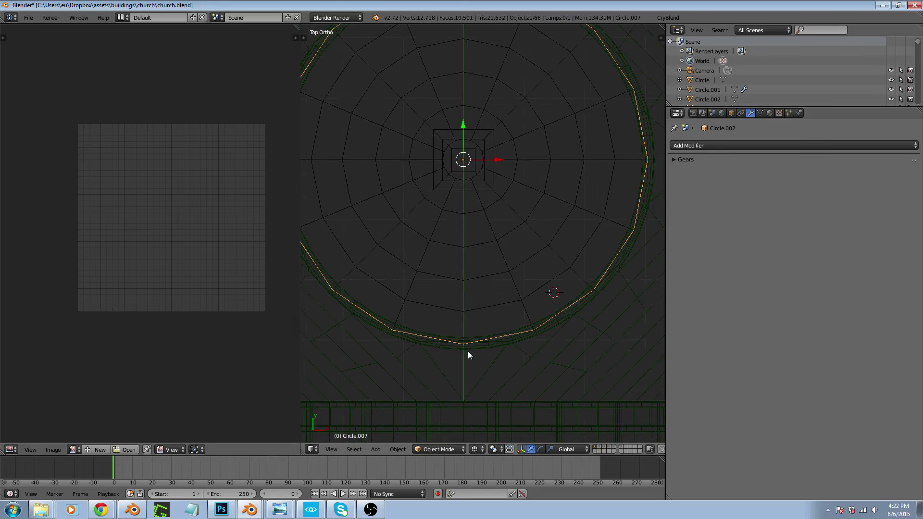
click(770, 145)
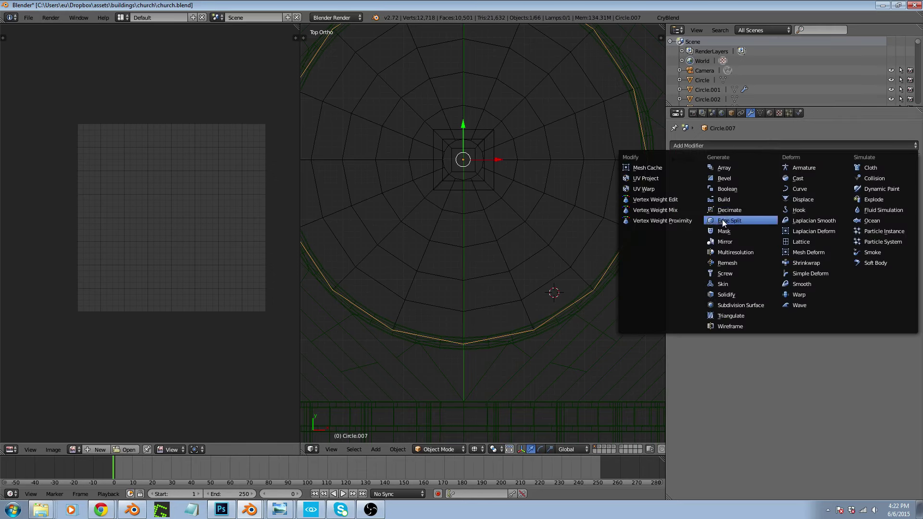
click(734, 294)
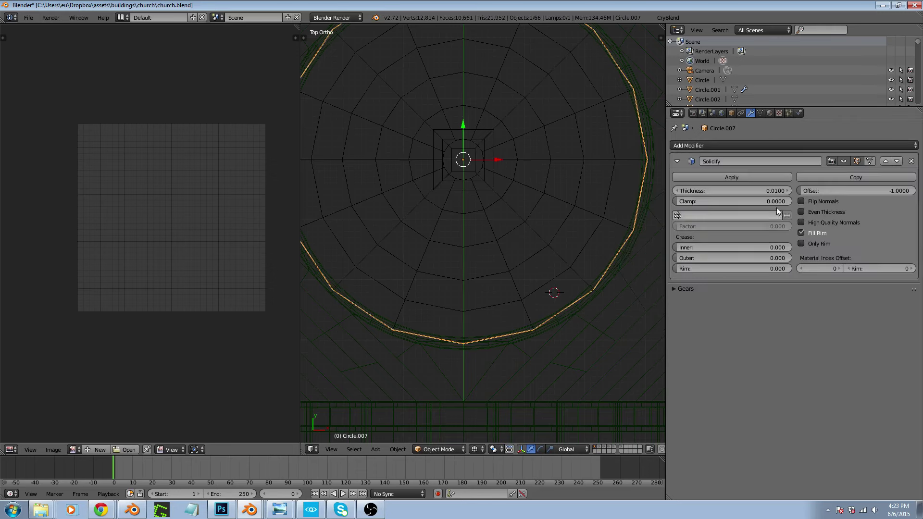
click(766, 190)
text(.0)
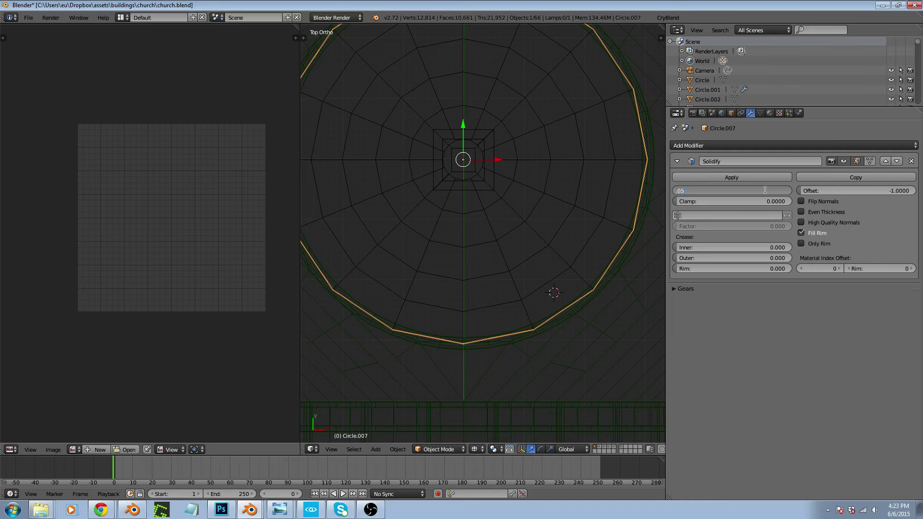
text(5)
key(Return)
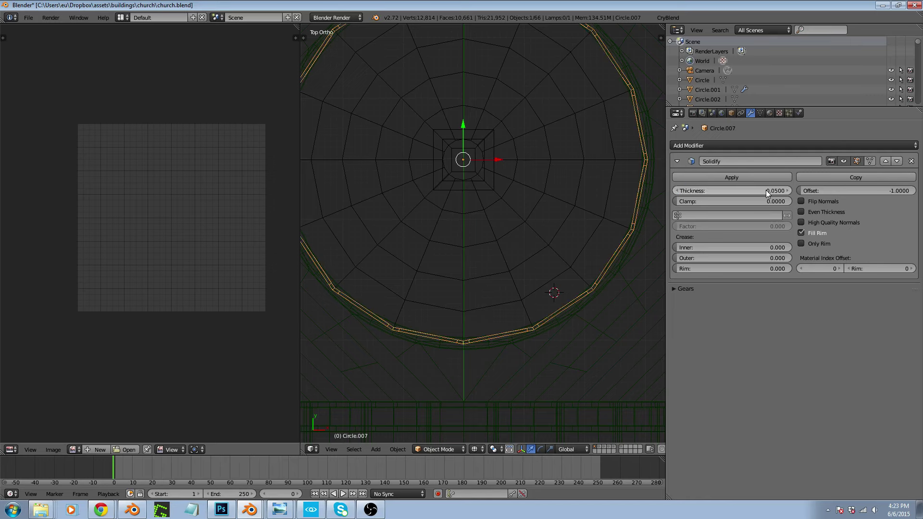
Set the window frame's Solidify offset to 0 and apply the modifier
click(851, 190)
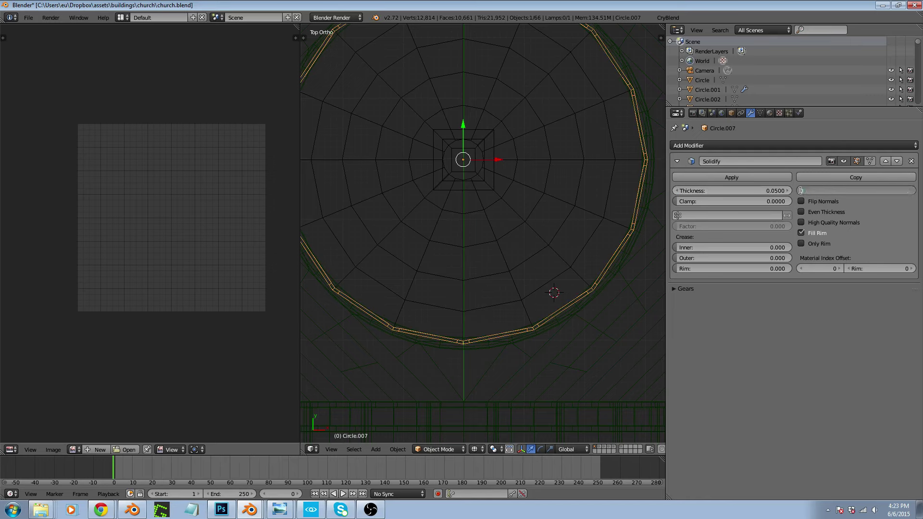
text(0)
key(Return)
mouse_move(659, 226)
middle_down()
mouse_move(631, 230)
mouse_move(636, 209)
mouse_move(634, 270)
middle_up()
key(z)
scroll(634, 269, up, 4)
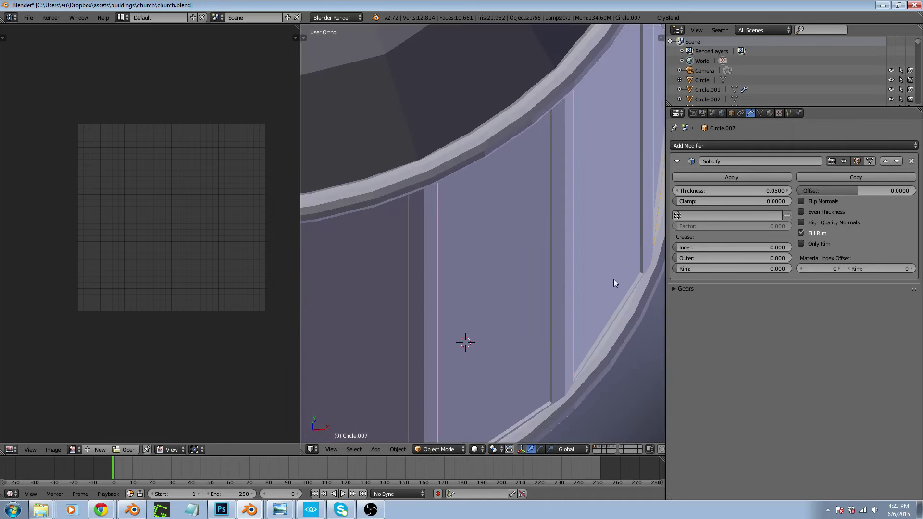
middle_drag(589, 292, 647, 270)
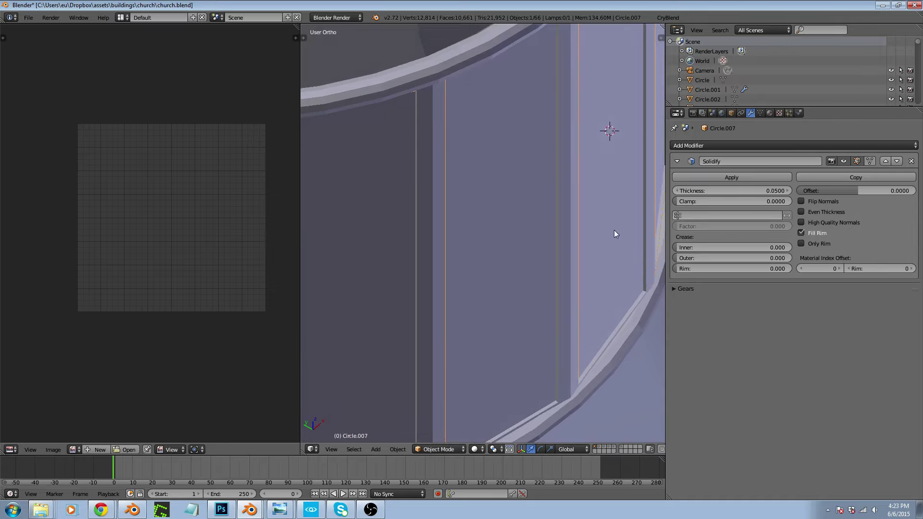
click(730, 178)
Switch the viewport to textured shading and examine the window frame around the drum
scroll(515, 241, down, 5)
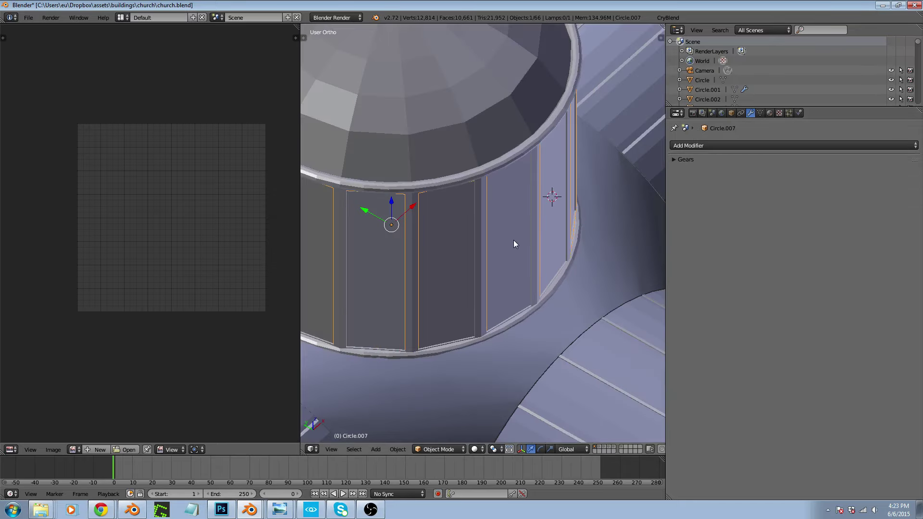
key(z)
key(z)
key(alt+z)
scroll(513, 241, down, 3)
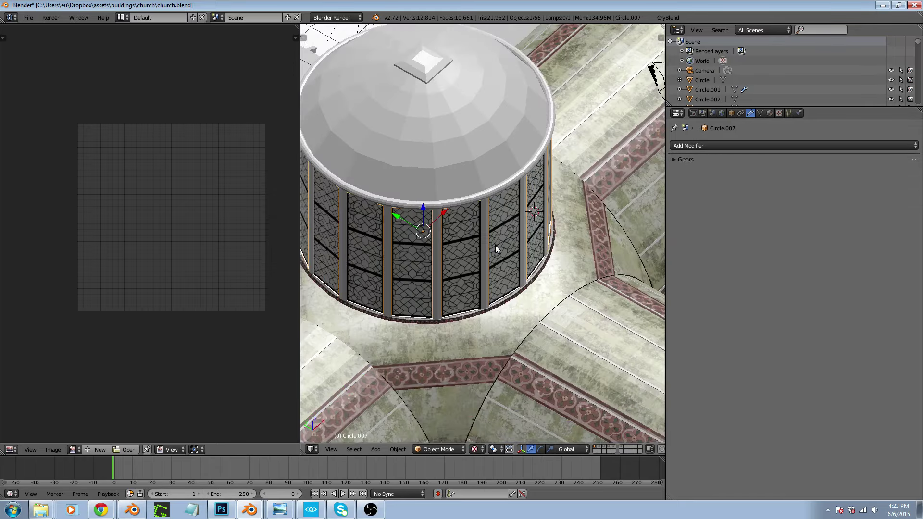
middle_drag(495, 245, 465, 187)
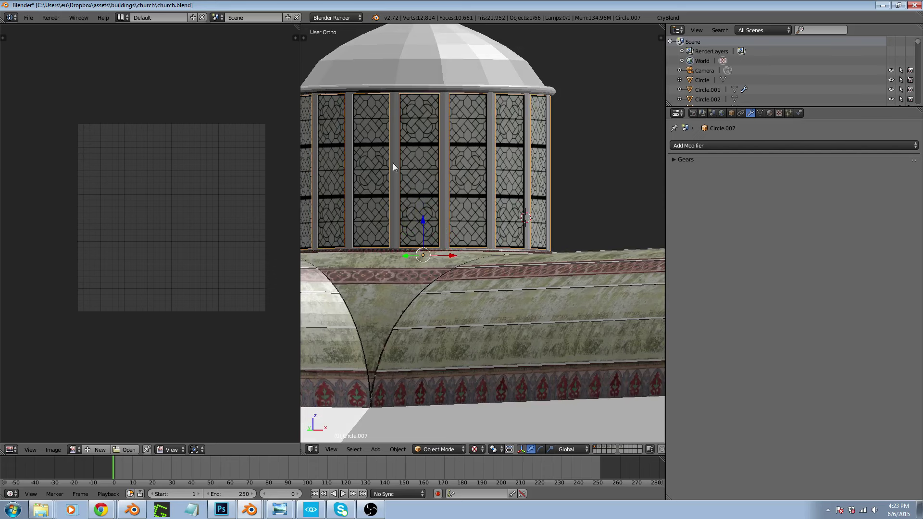
scroll(461, 190, down, 3)
Select all faces of the dome above the drum in Edit Mode
right_click(486, 182)
key(Tab)
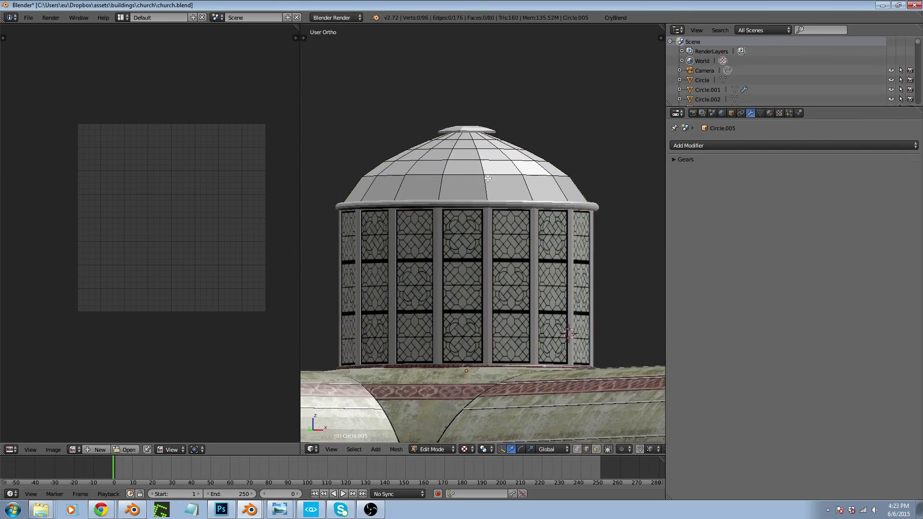
middle_drag(485, 181, 486, 217)
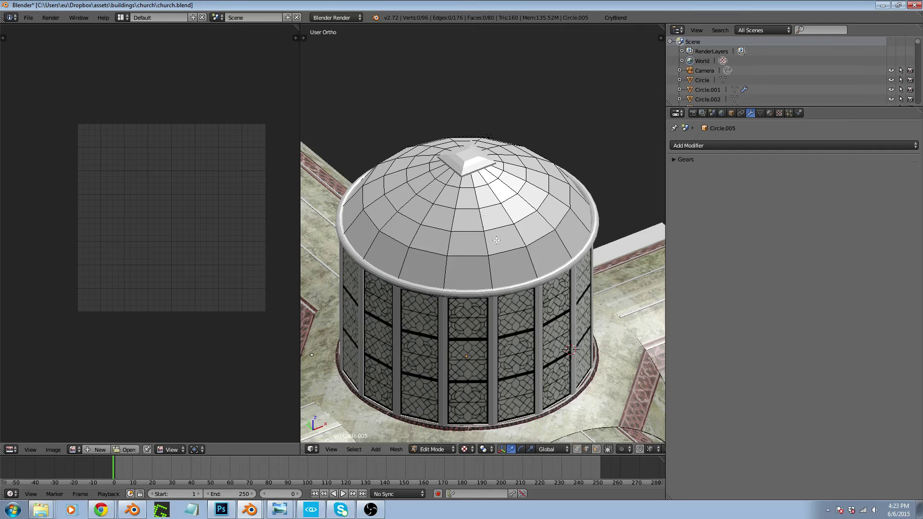
key(a)
middle_drag(497, 231, 495, 250)
key(i)
key(i)
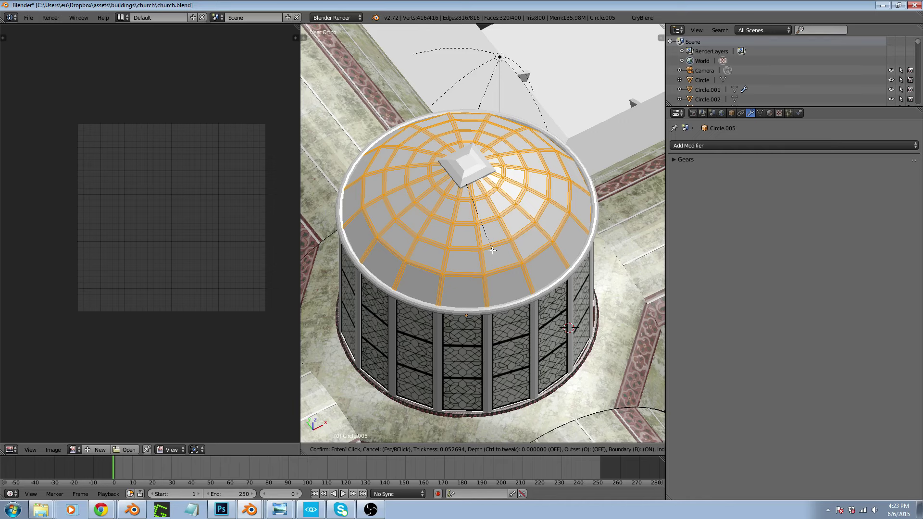
key(Escape)
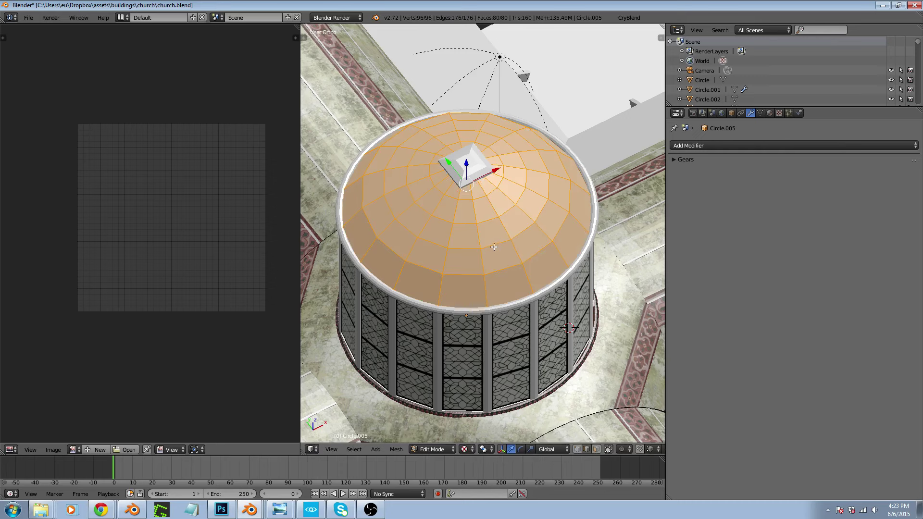
Duplicate the dome object in Object Mode and move the copy along the global X axis, clear of the drum
key(Tab)
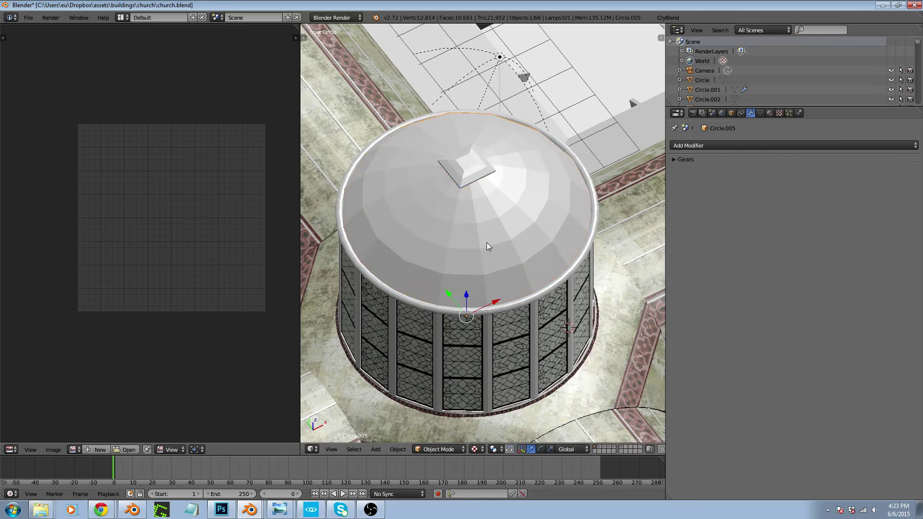
key(Tab)
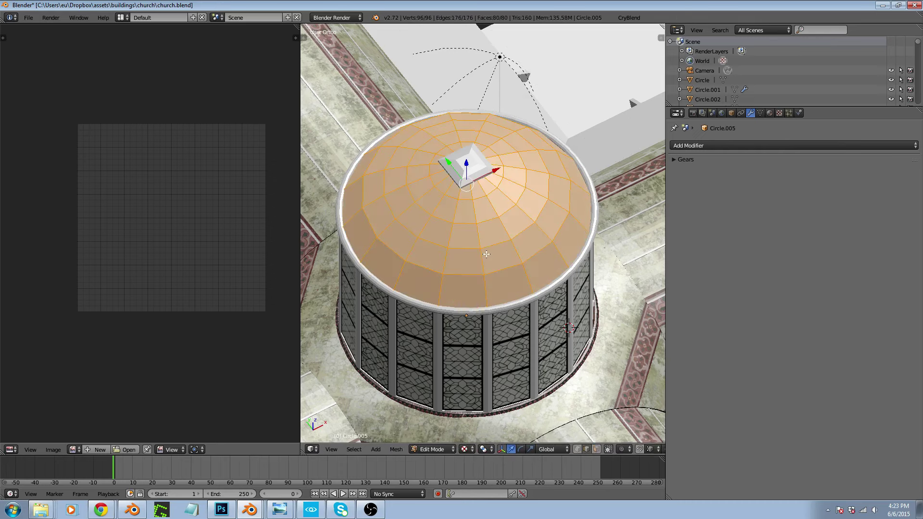
key(Tab)
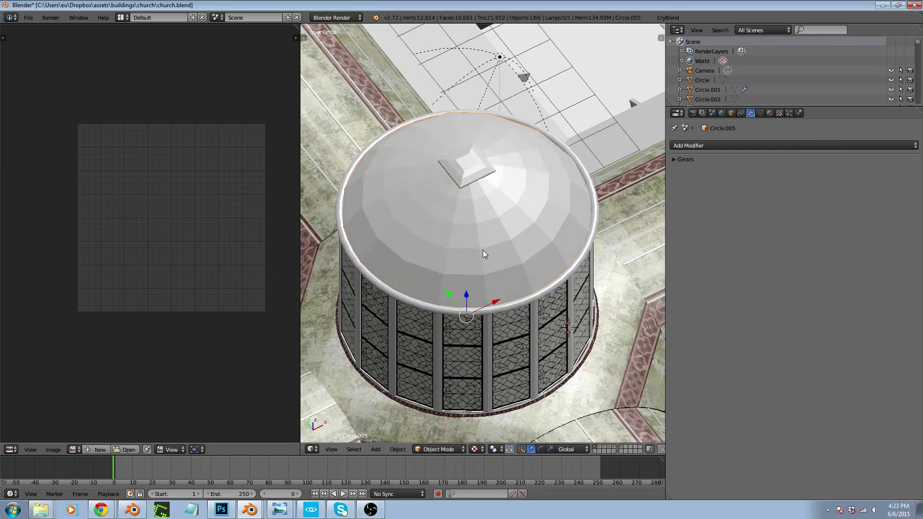
scroll(446, 258, down, 3)
key(z)
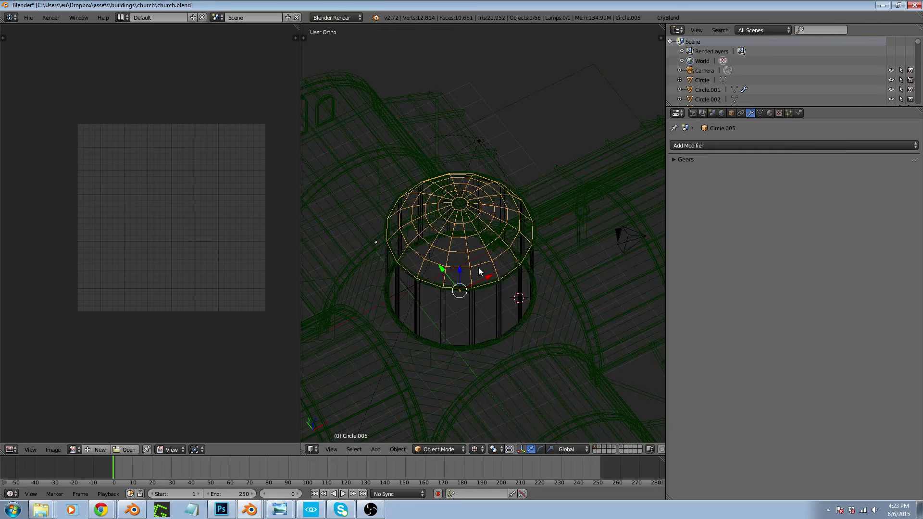
key(shift+d)
key(x)
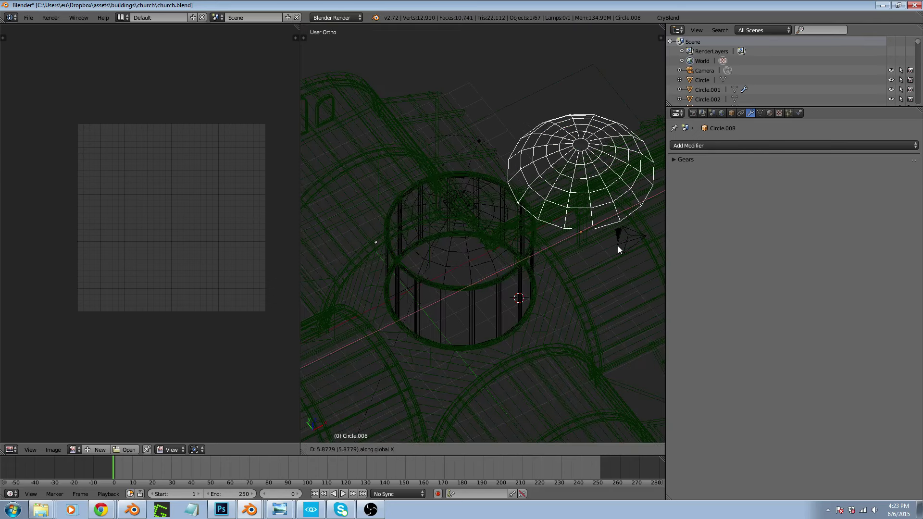
click(617, 238)
Inset each face of the original dome individually with a thickness of about 0.04
right_click(497, 272)
right_click(495, 269)
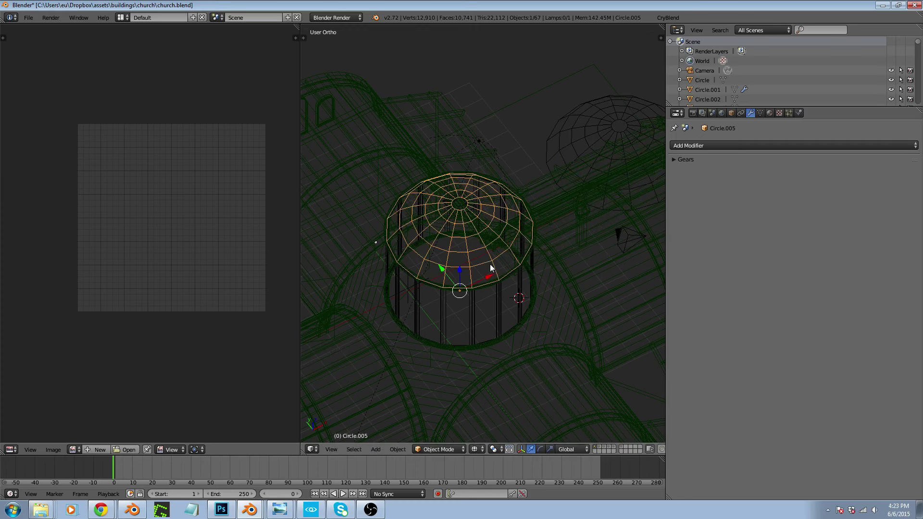
key(Tab)
scroll(481, 262, up, 3)
key(z)
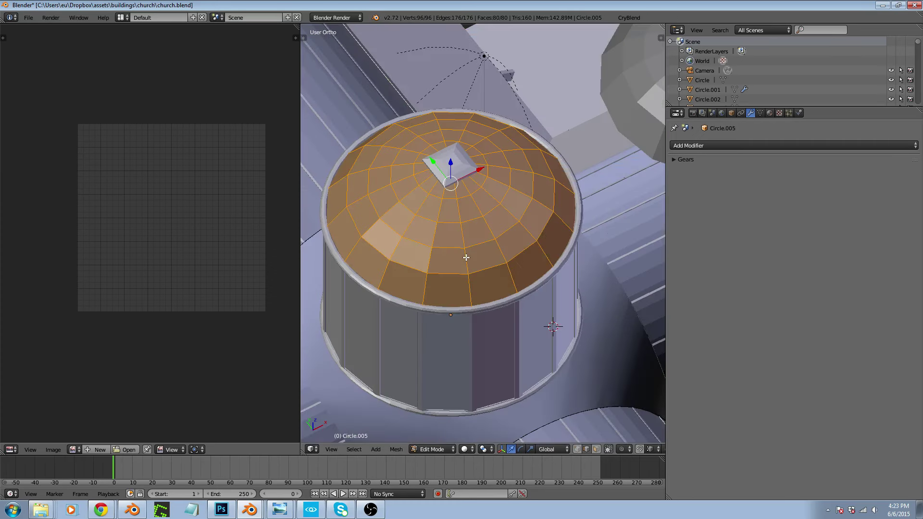
key(i)
key(i)
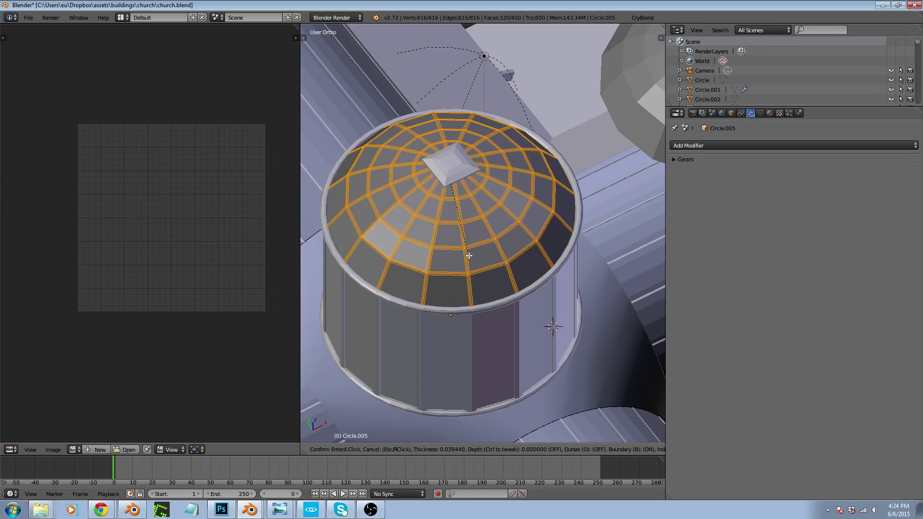
click(467, 252)
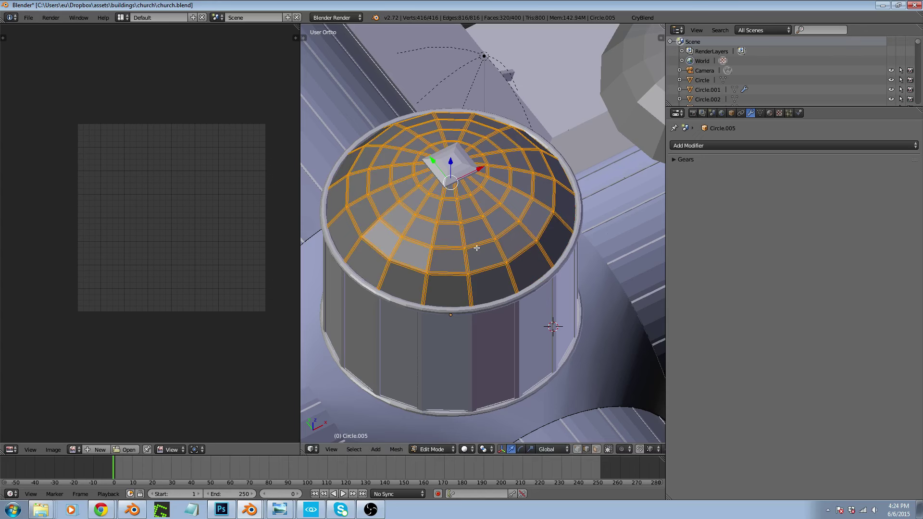
Delete the selected inset border faces of the dome, leaving only the separate inner panels
scroll(480, 242, up, 4)
key(x)
click(483, 233)
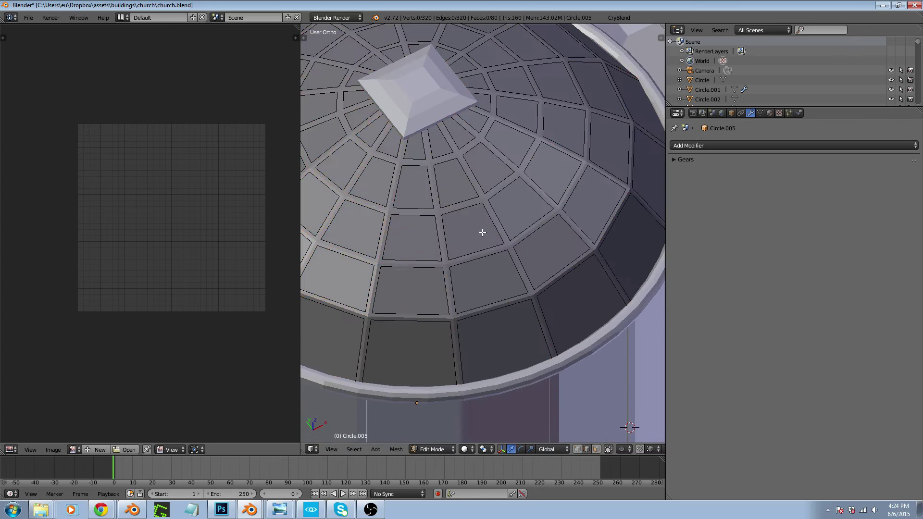
Select all the dome's separate panels and UV-unwrap them from the top view
scroll(483, 262, down, 4)
key(a)
key(a)
key(a)
key(a)
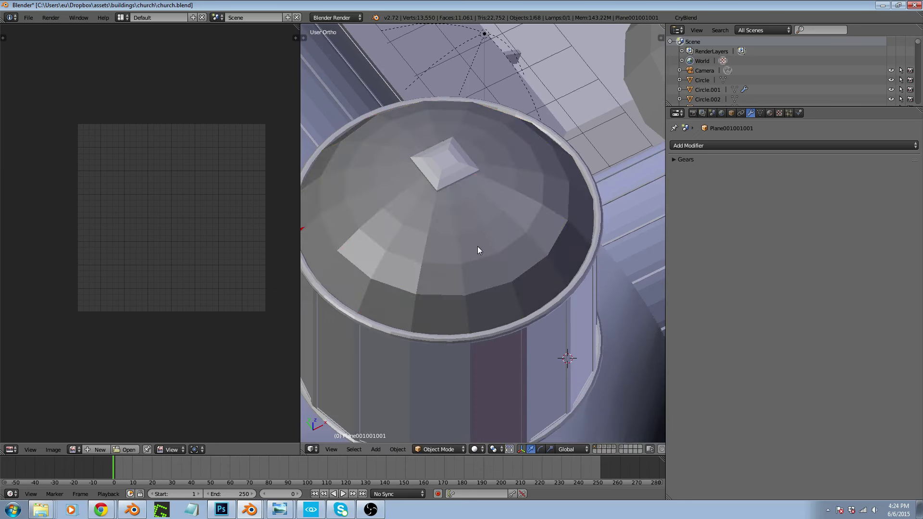
key(a)
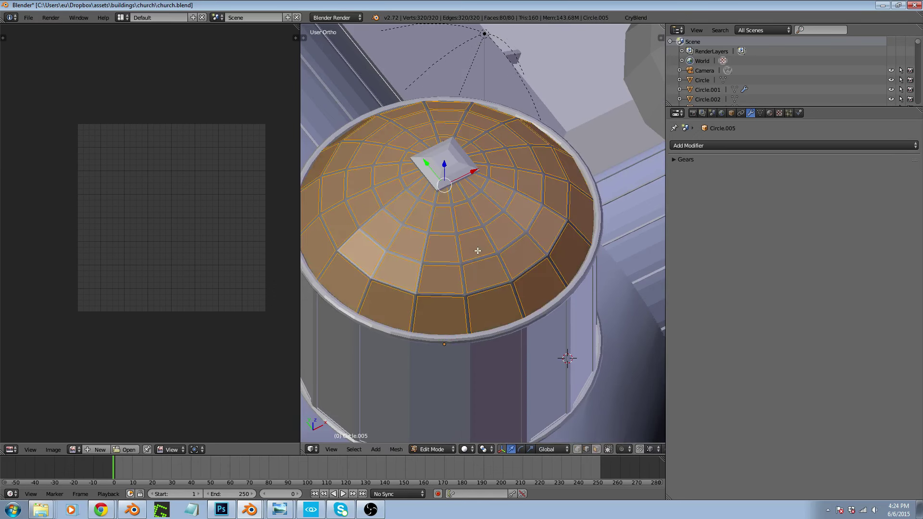
key(KP_7)
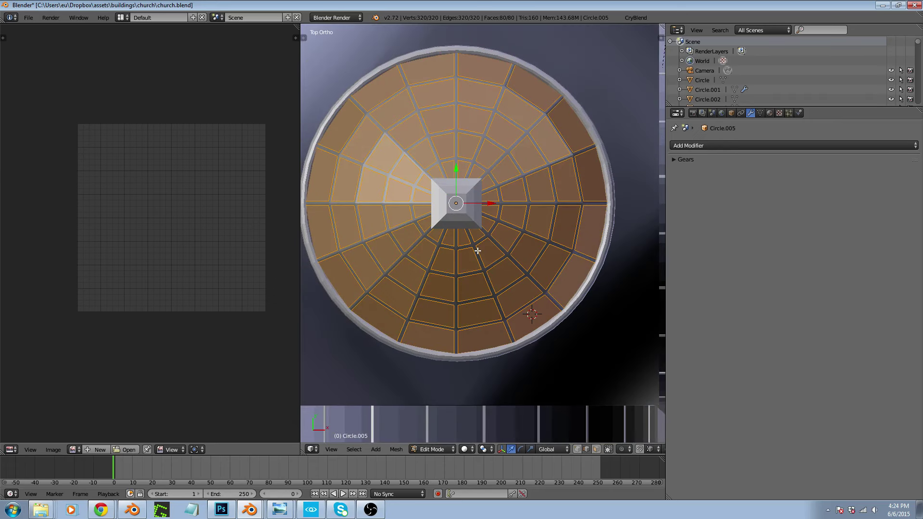
key(u)
click(478, 249)
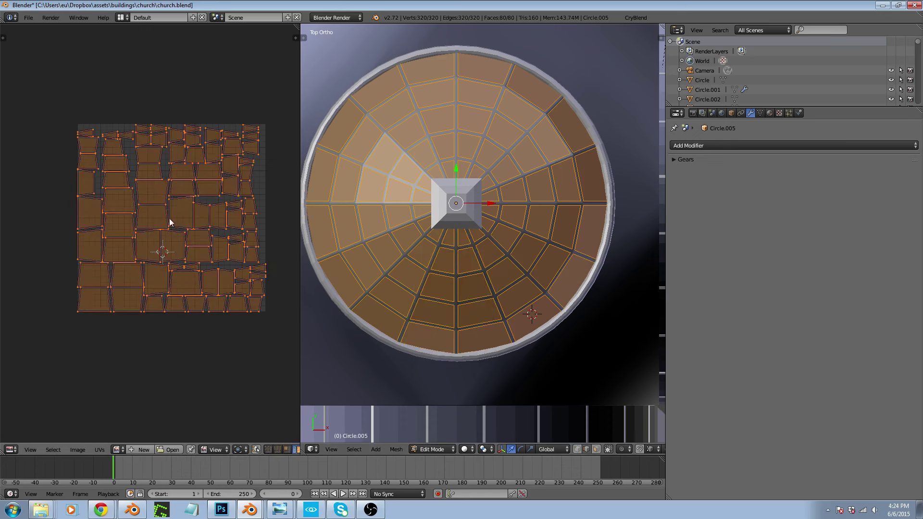
Examine individual panel islands in the UV layout and check the domed ceiling in CRYENGINE Sandbox
right_click(132, 275)
right_click(91, 276)
right_click(89, 300)
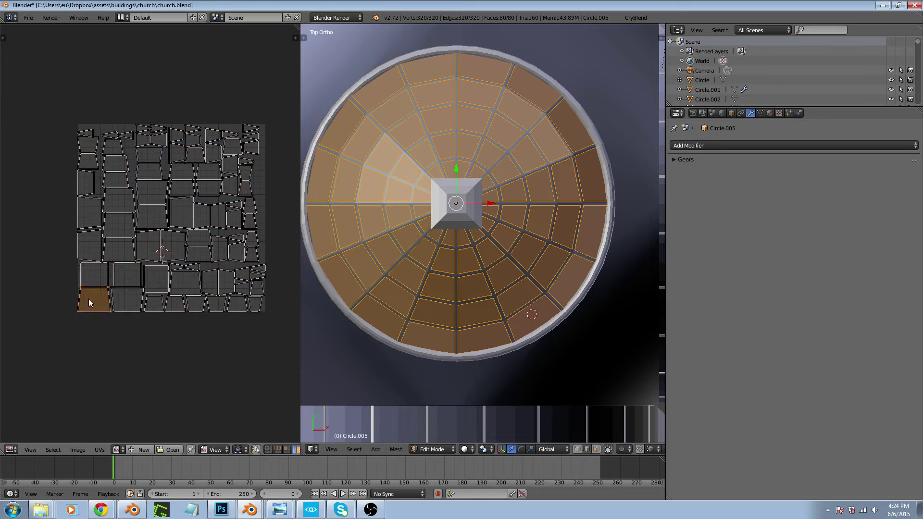
right_click(127, 305)
right_click(154, 305)
right_click(176, 305)
right_click(195, 305)
right_click(217, 306)
right_click(255, 307)
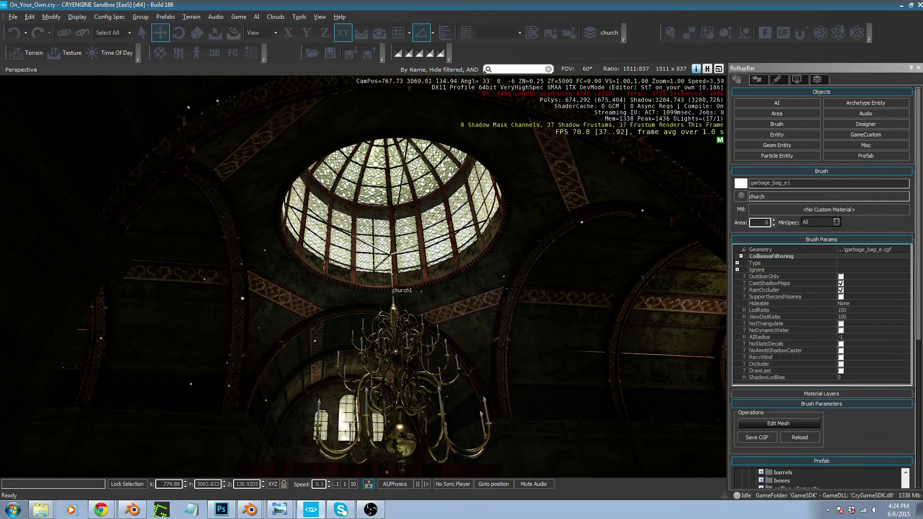
key(w)
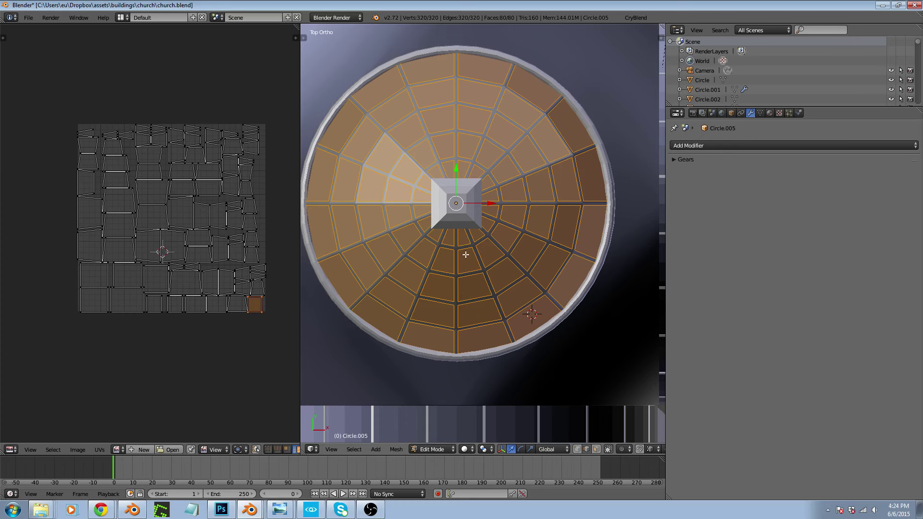
Switch to wireframe in Object Mode and undo the dome's unwrap, border deletion, individual inset and duplication
scroll(466, 268, down, 2)
key(Tab)
key(z)
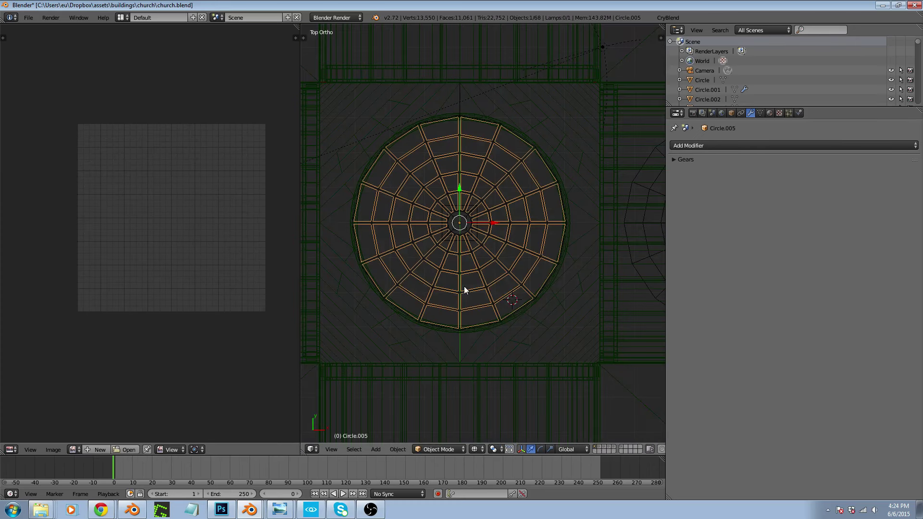
key(ctrl+z)
key(ctrl+z)
key(ctrl+z)
key(ctrl+z)
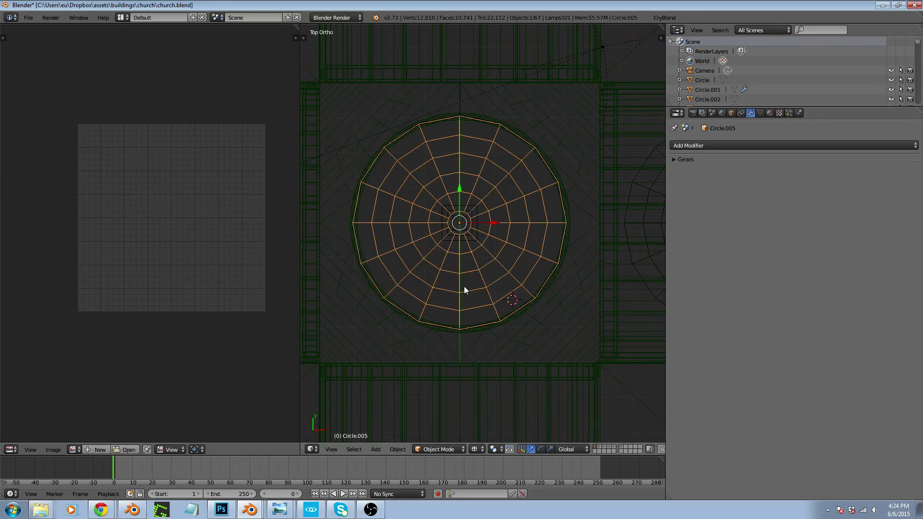
Select every other radial strip of faces around the dome in face select mode, restoring solid shading
middle_drag(464, 289, 480, 255)
key(Tab)
scroll(479, 257, up, 4)
key(ctrl+Tab)
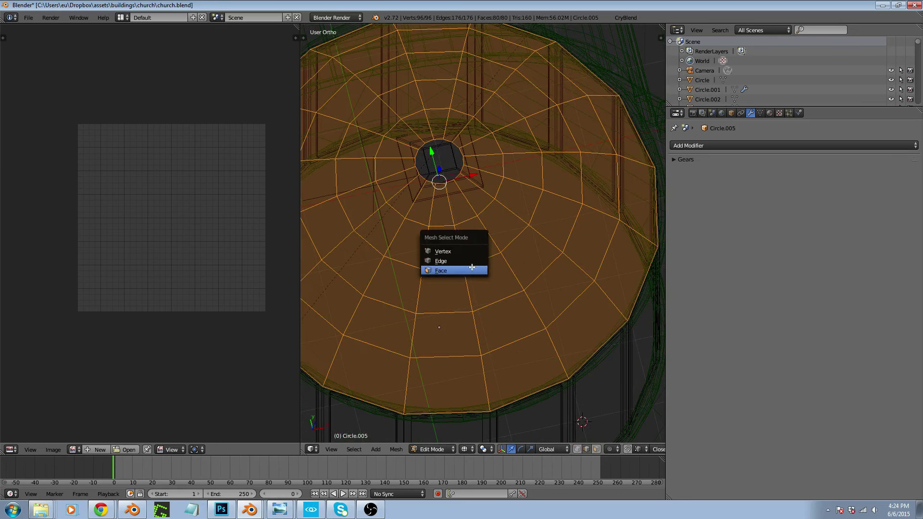
click(471, 269)
alt+click(481, 260)
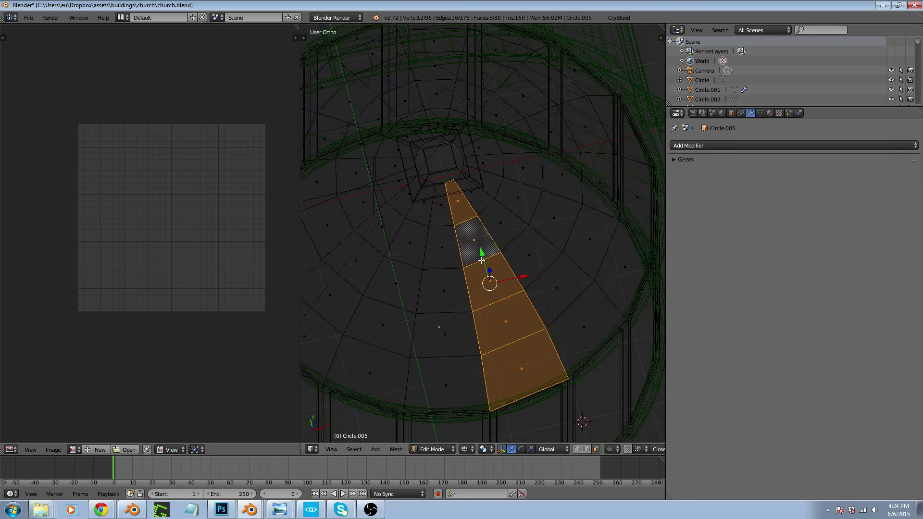
alt+shift+click(535, 206)
alt+shift+click(534, 137)
alt+shift+click(463, 86)
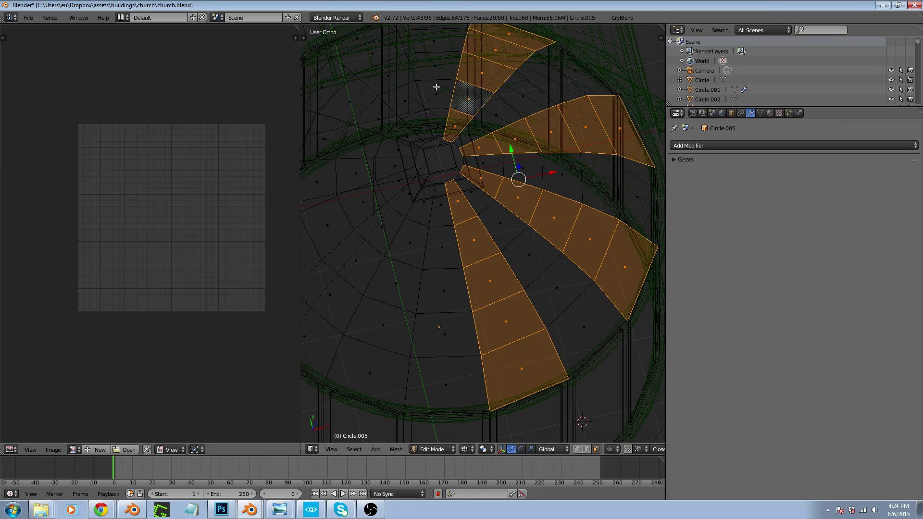
key(z)
alt+shift+click(388, 87)
alt+shift+click(342, 143)
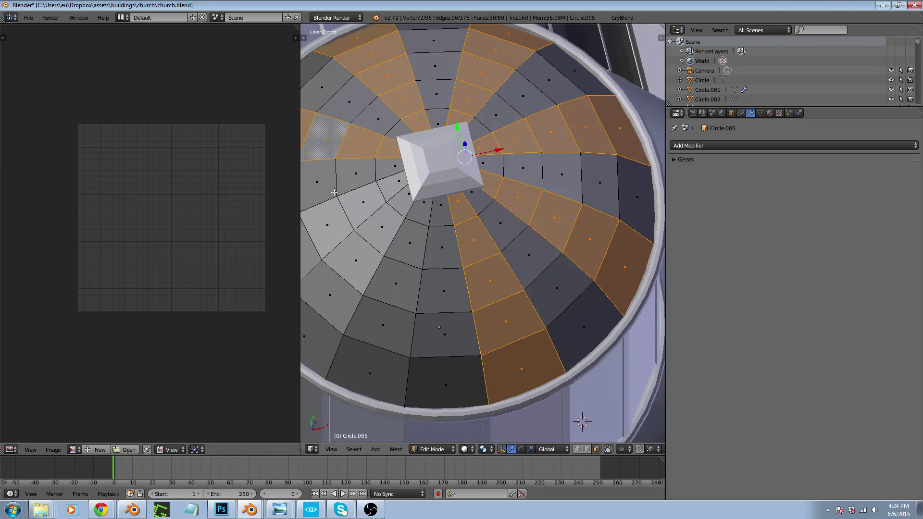
alt+shift+click(338, 211)
alt+shift+click(416, 267)
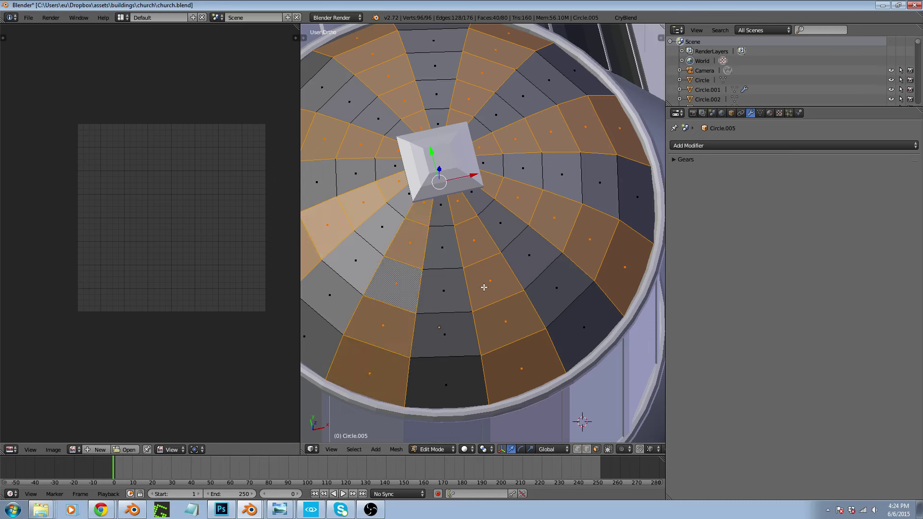
key(i)
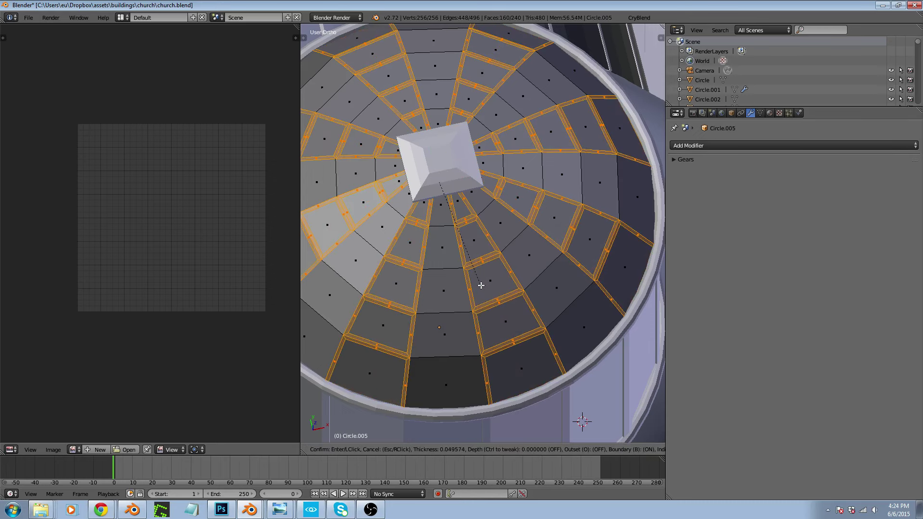
key(Escape)
key(i)
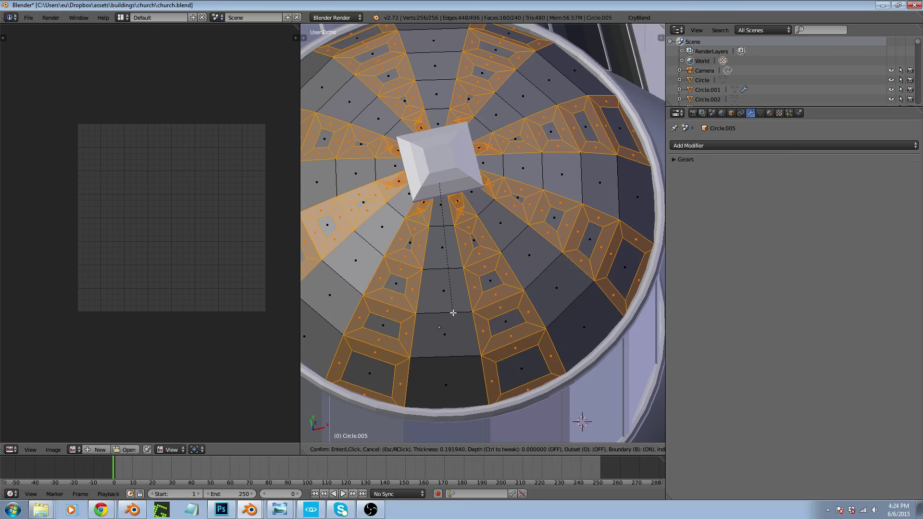
key(Escape)
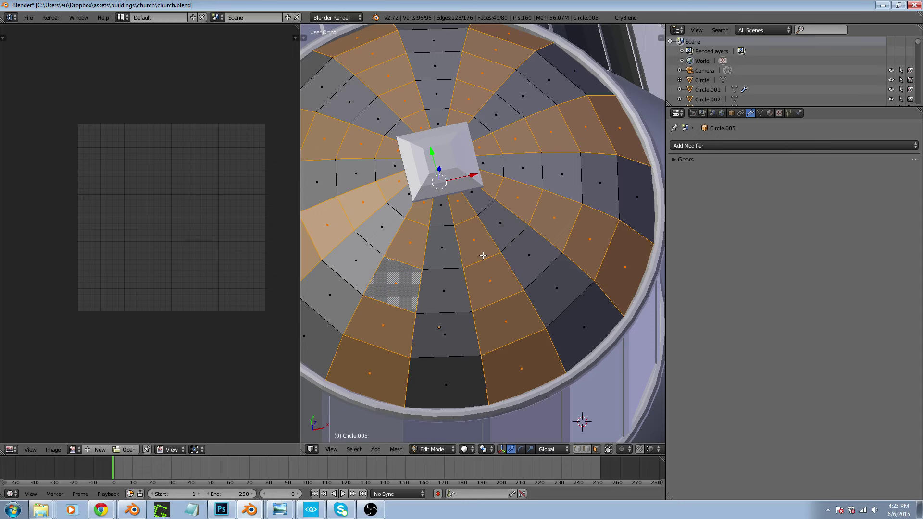
Inset the selected radial strips with a thickness of about 0.071 and turn off the Individual option
key(t)
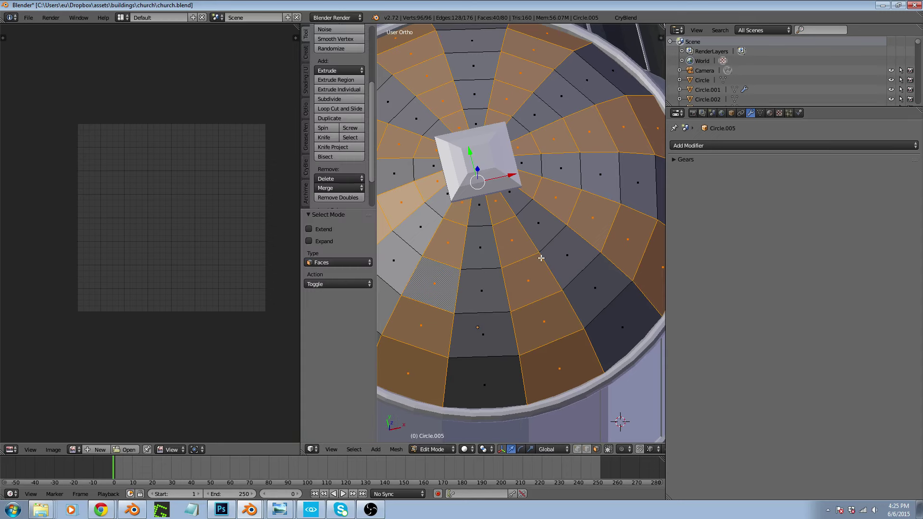
key(i)
click(525, 262)
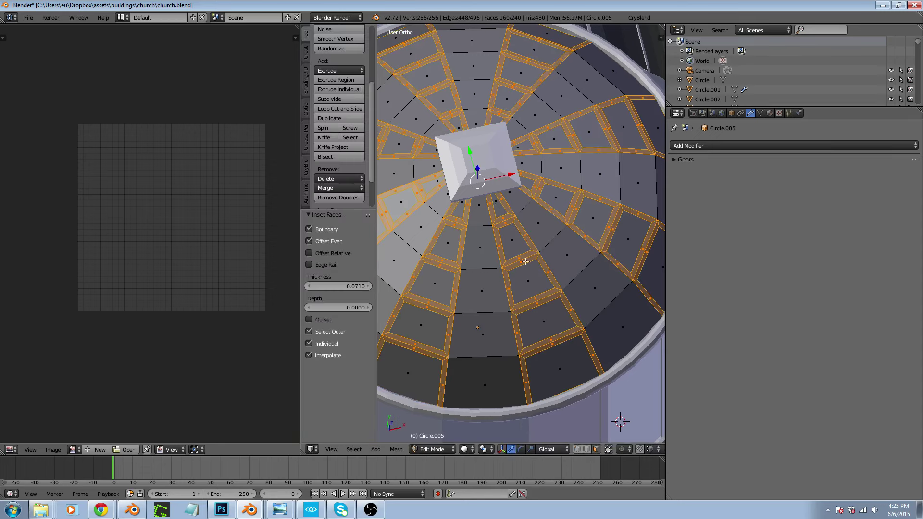
click(330, 344)
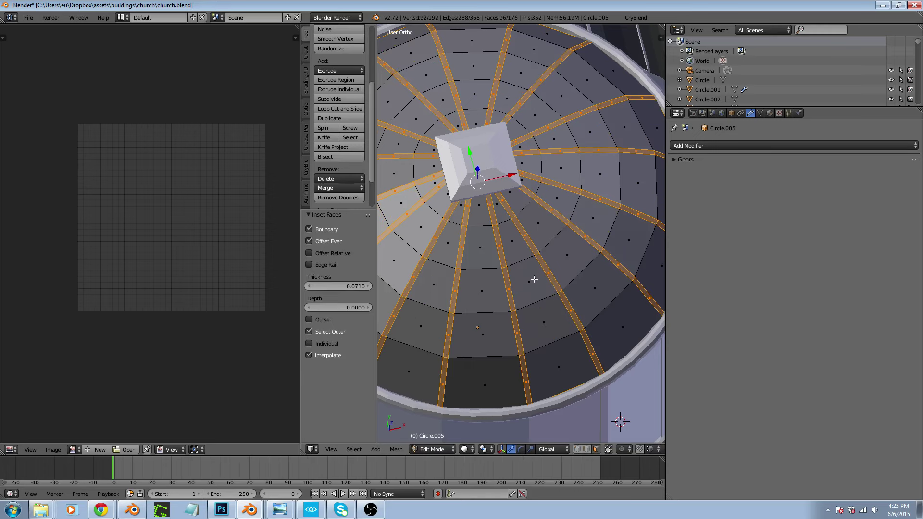
mouse_move(532, 287)
middle_down()
mouse_move(522, 284)
mouse_move(538, 278)
middle_up()
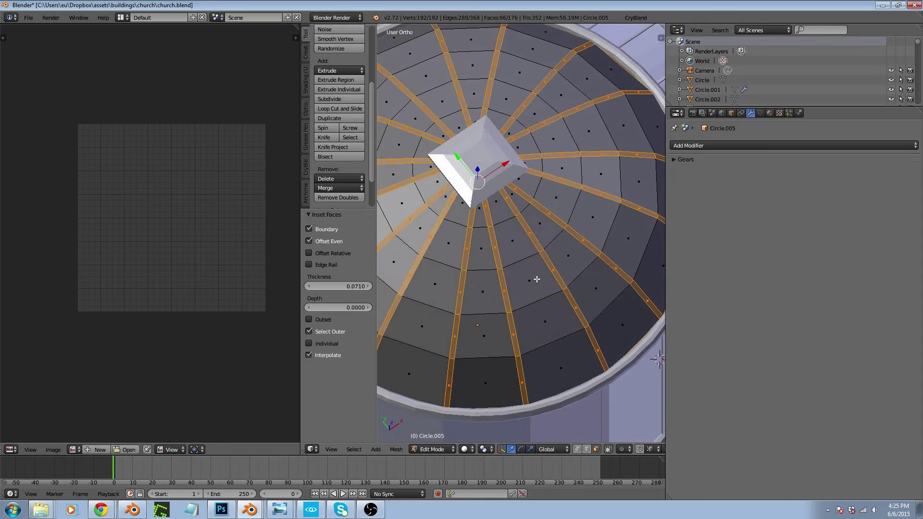
Undo the last inset and inset the selected strips as connected regions with a thickness of about 0.042
key(ctrl+z)
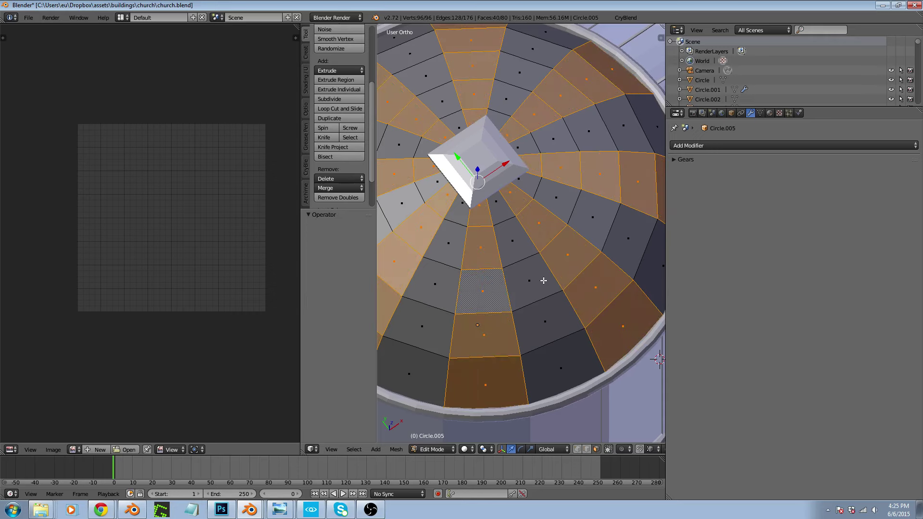
key(i)
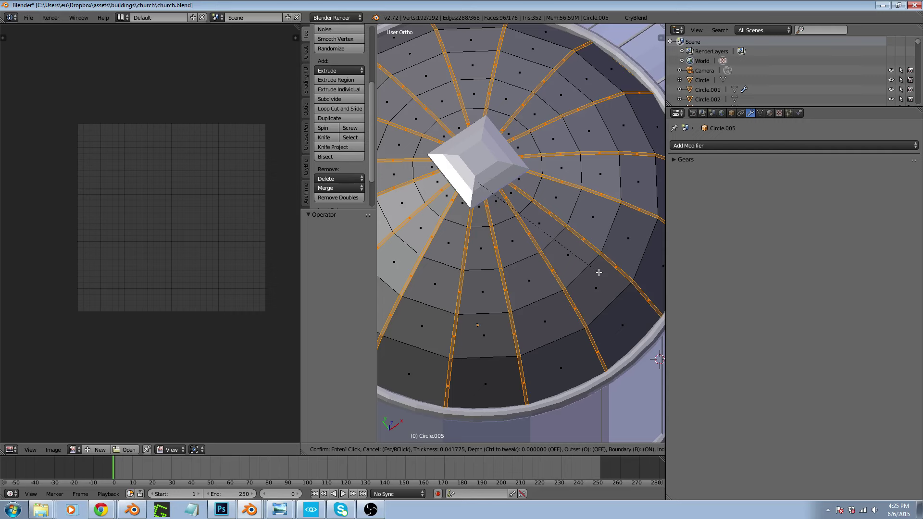
click(599, 273)
middle_drag(540, 274, 518, 300)
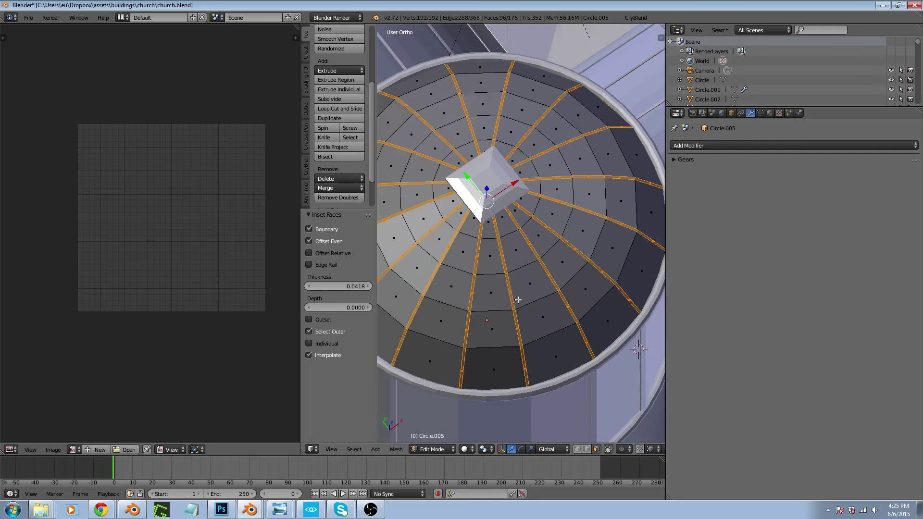
Select one of the strips without an inset and delete the pyramid-shaped cap object covering the dome's crown
alt+right_click(447, 303)
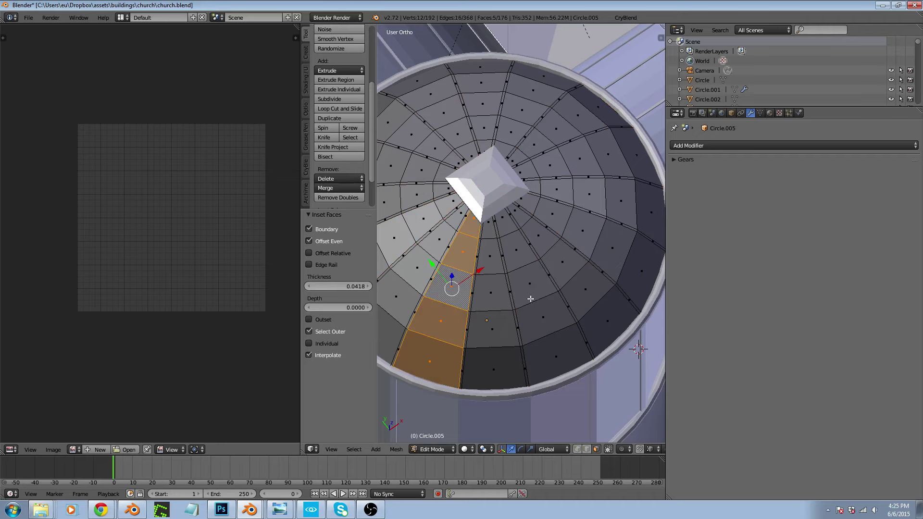
key(Tab)
right_click(495, 201)
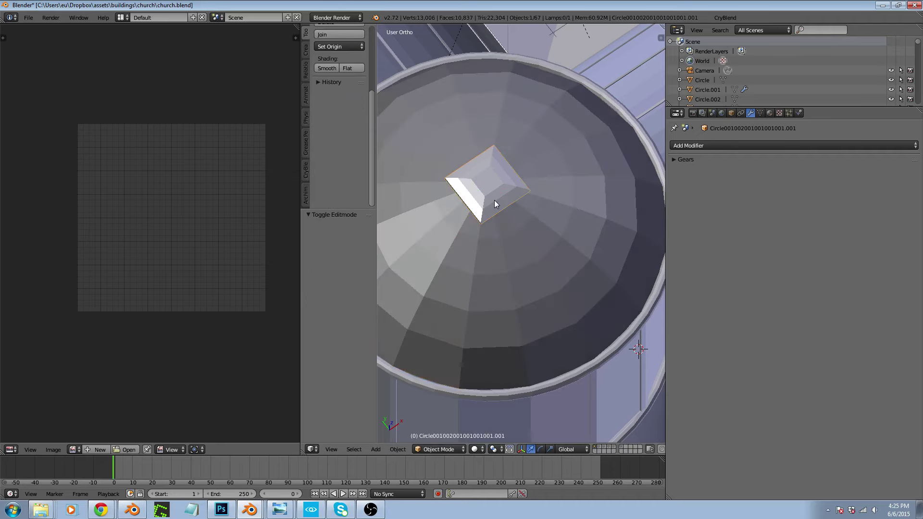
key(Delete)
right_click(498, 227)
key(Tab)
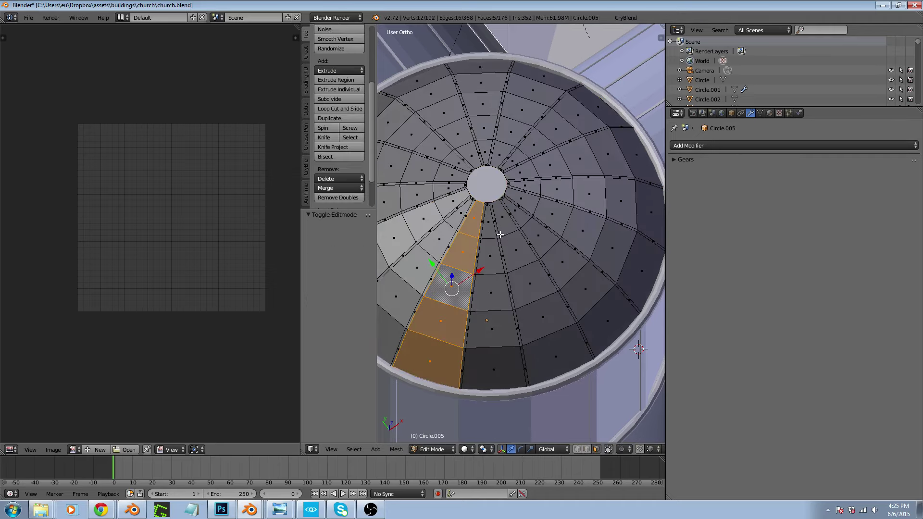
Add the other seven radial strips without an inset to the dome's face selection
scroll(500, 234, up, 3)
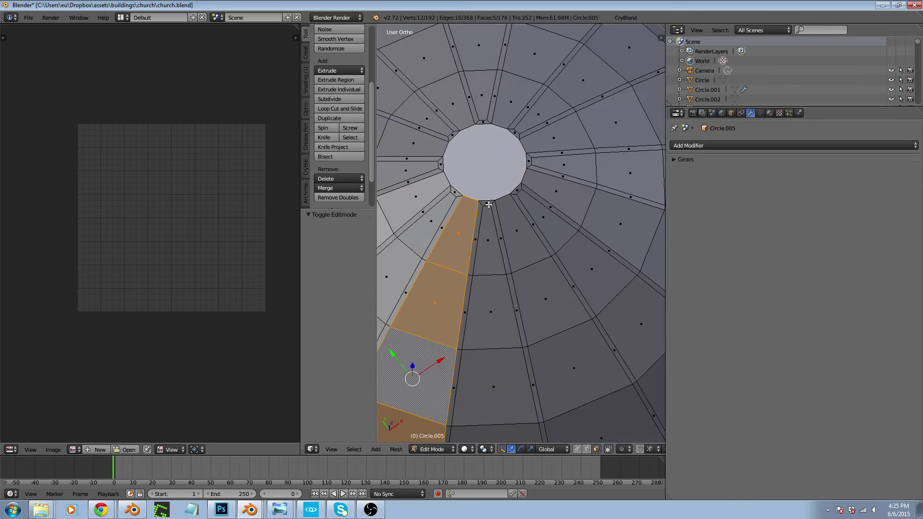
shift+right_click(555, 331)
shift+right_click(590, 205)
shift+right_click(587, 129)
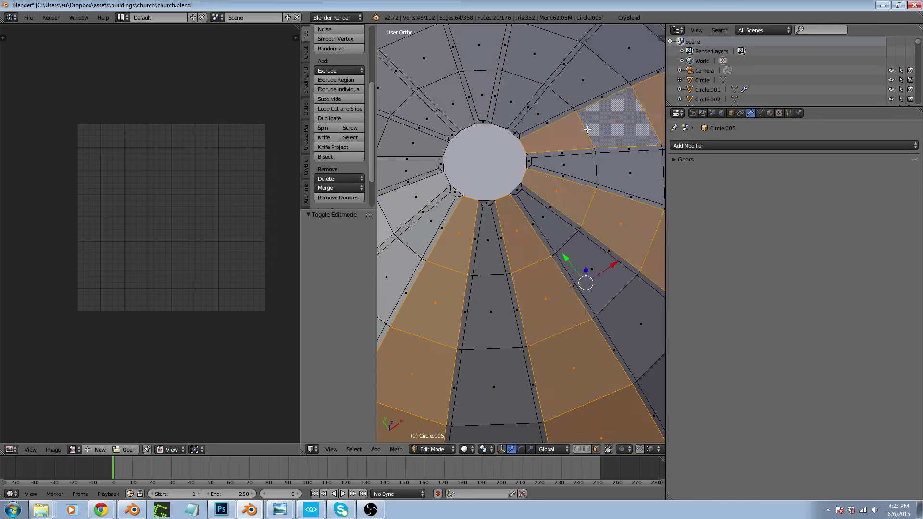
shift+right_click(522, 90)
shift+right_click(444, 93)
shift+right_click(387, 141)
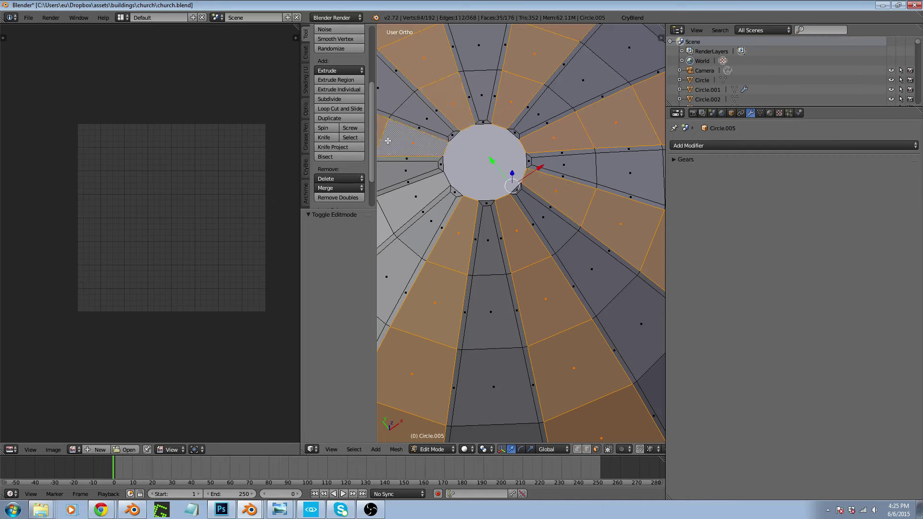
shift+right_click(391, 217)
Inset the selected alternate strips as connected regions with a thickness of about 0.0445
key(i)
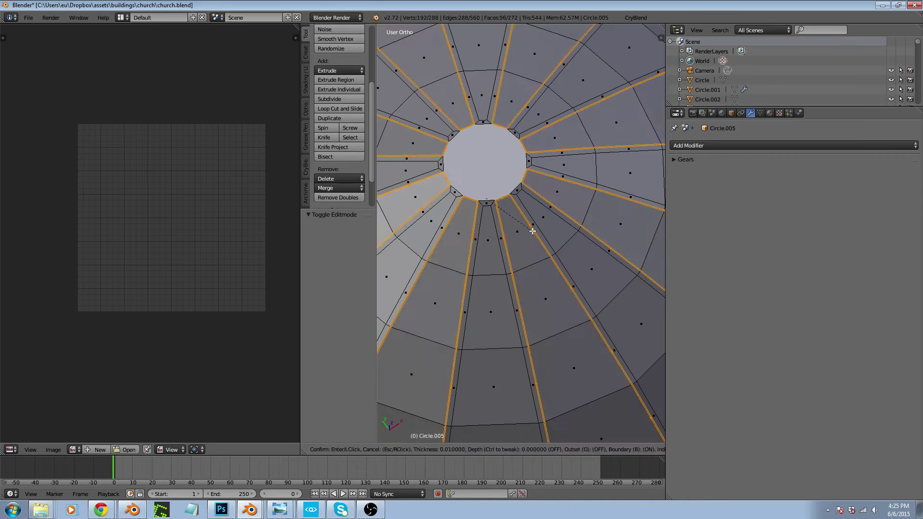
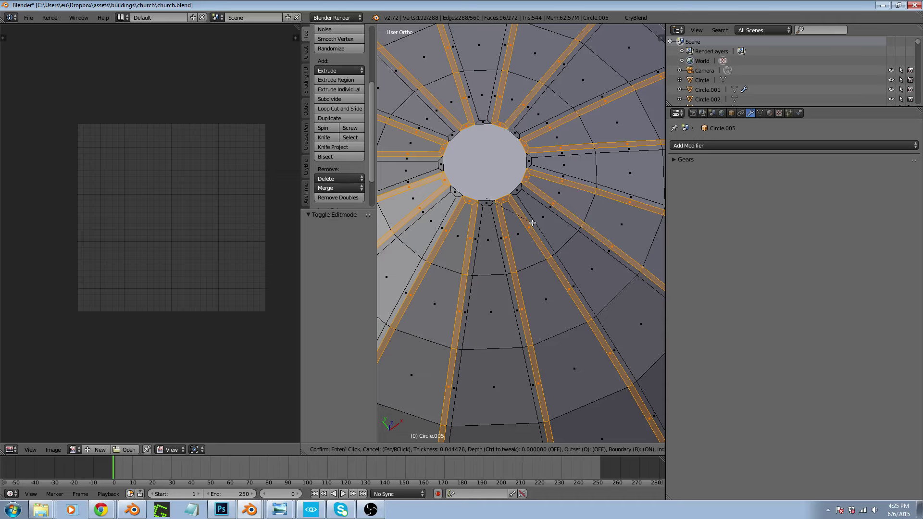
click(532, 223)
scroll(508, 205, down, 1)
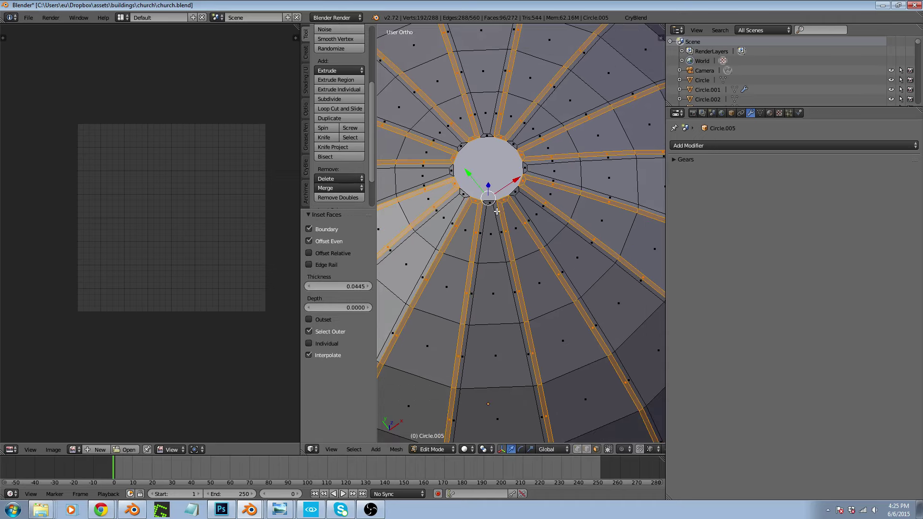
scroll(497, 211, down, 3)
alt+right_click(527, 266)
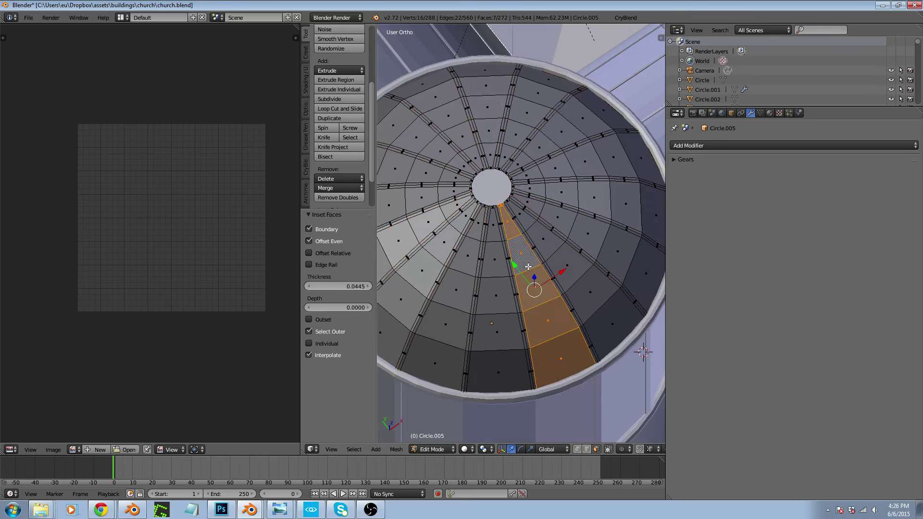
scroll(512, 226, up, 2)
scroll(495, 211, down, 3)
scroll(527, 289, up, 3)
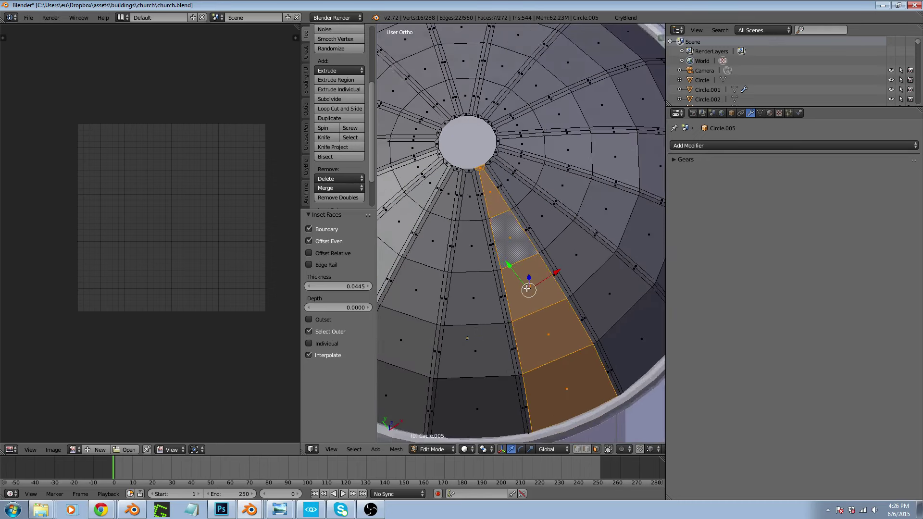
scroll(527, 288, up, 1)
Undo the second set of strip insets and their selections, back to the first inset with its thin border faces selected
key(ctrl+z)
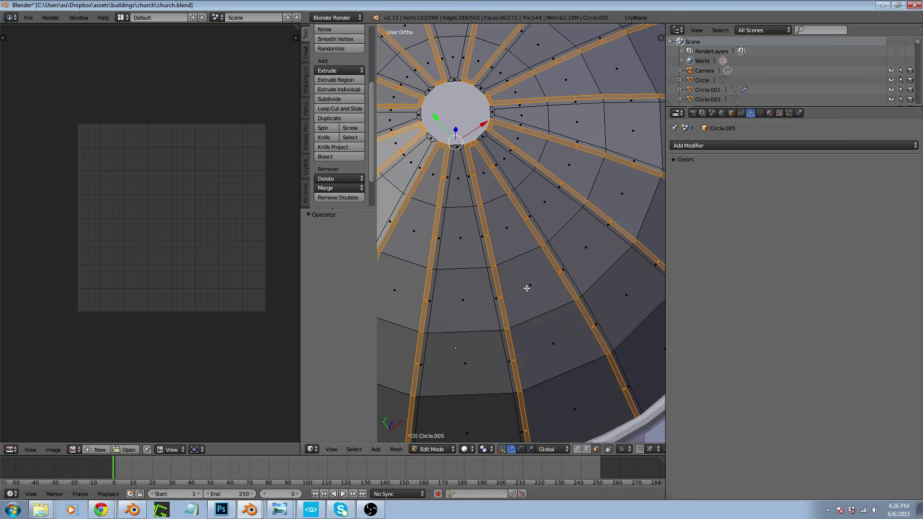
key(ctrl+z)
key(ctrl+z)
key(ctrl+z)
key(ctrl+z)
key(ctrl+z)
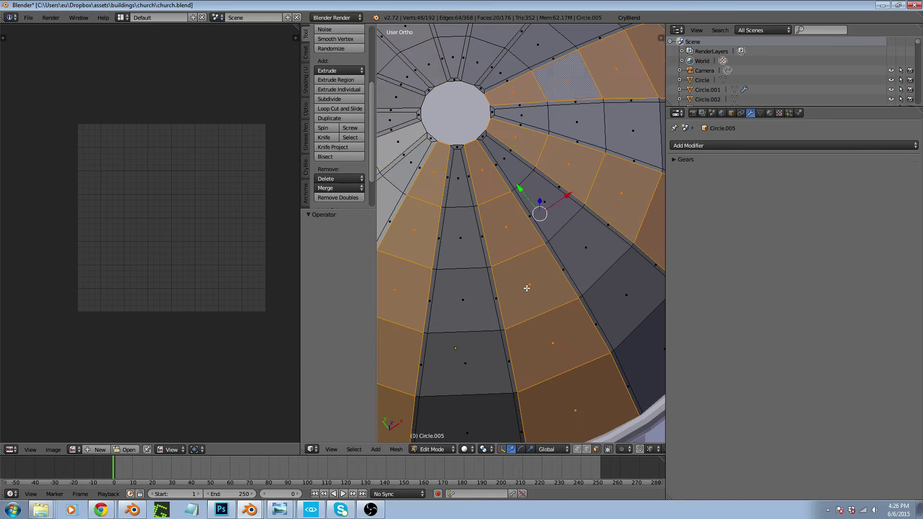
key(ctrl+z)
key(ctrl+z)
key(ctrl+z)
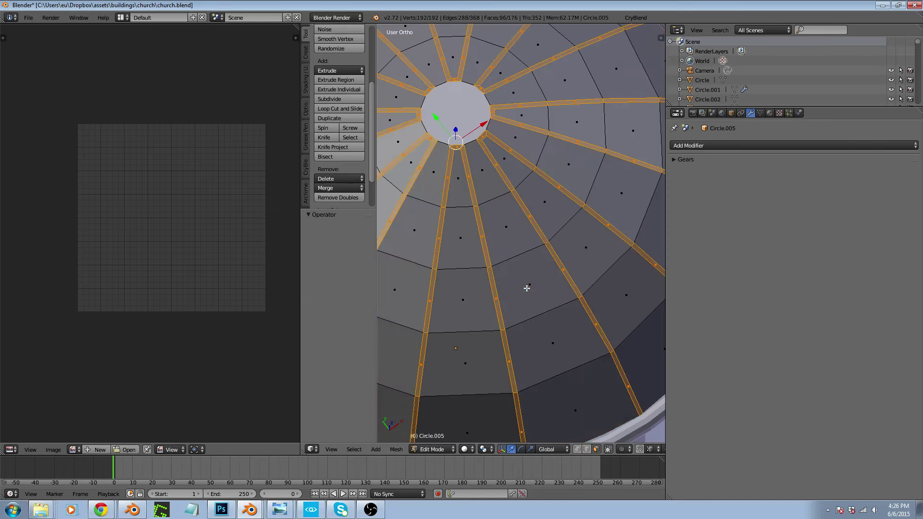
click(770, 113)
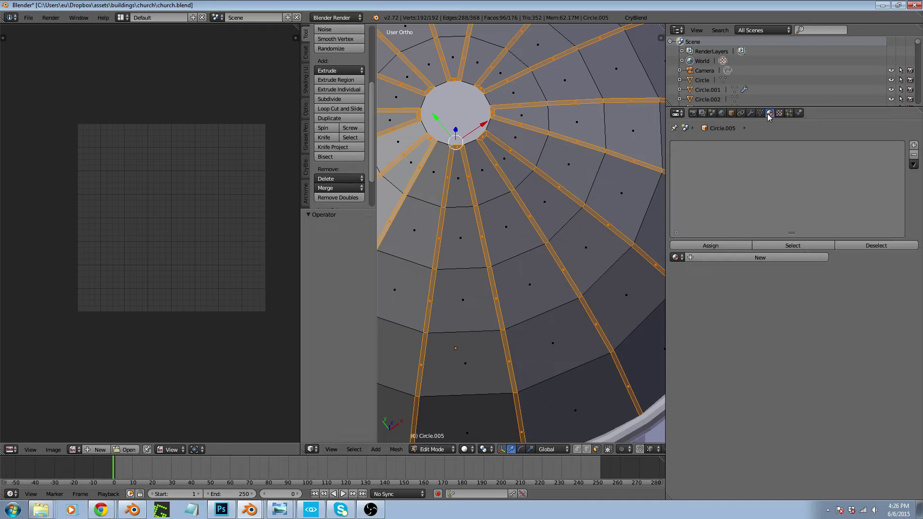
click(676, 257)
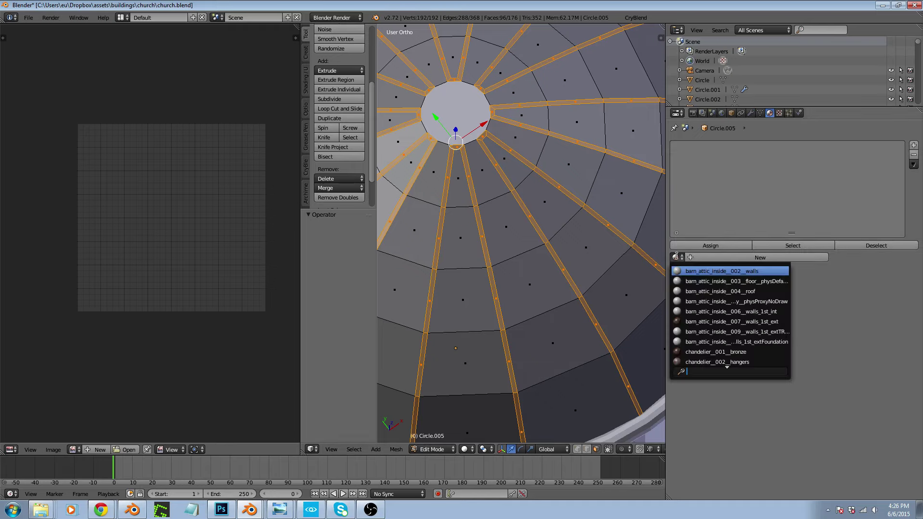
click(743, 253)
click(728, 258)
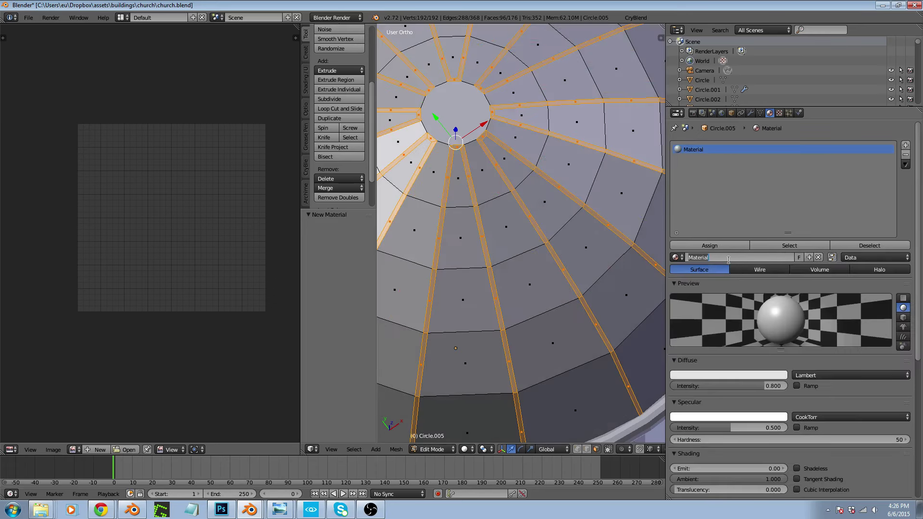
text(meta)
key(BackSpace)
click(905, 155)
click(906, 154)
key(Tab)
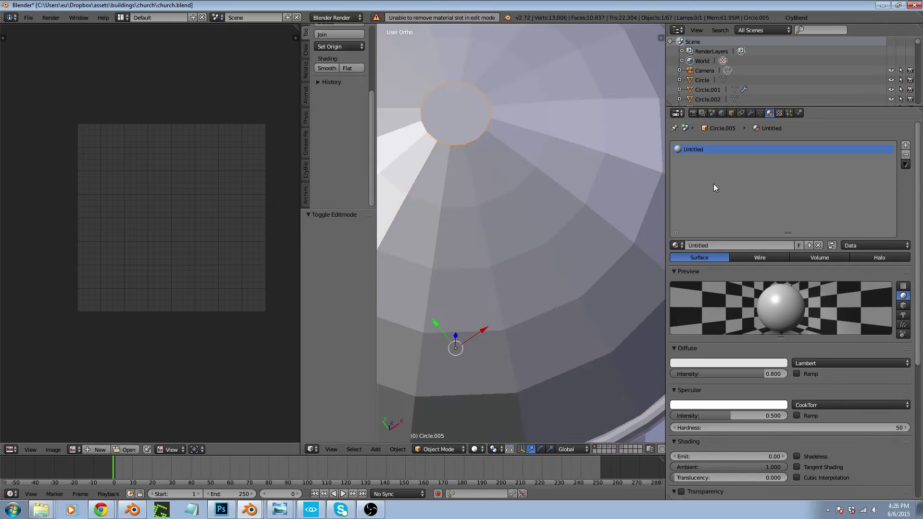
click(904, 155)
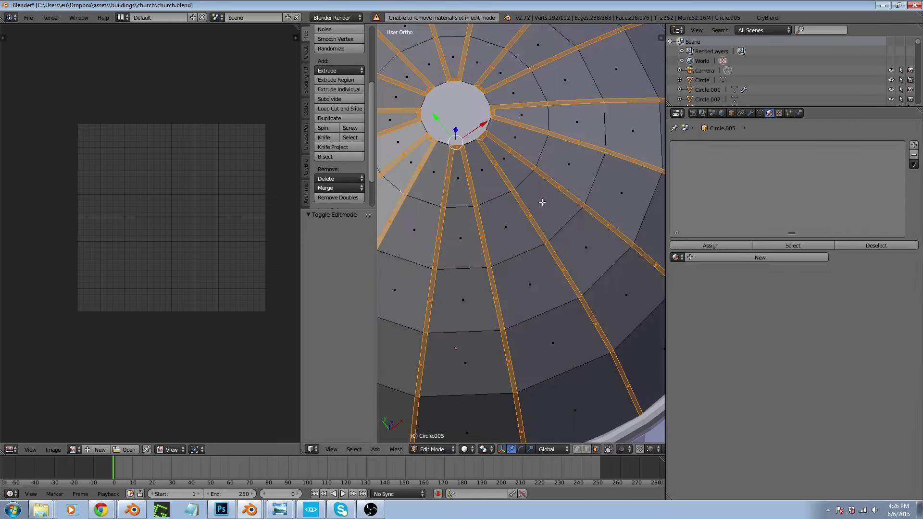
Assign the existing material church__007__metal to the selected thin rib faces of the dome
click(676, 257)
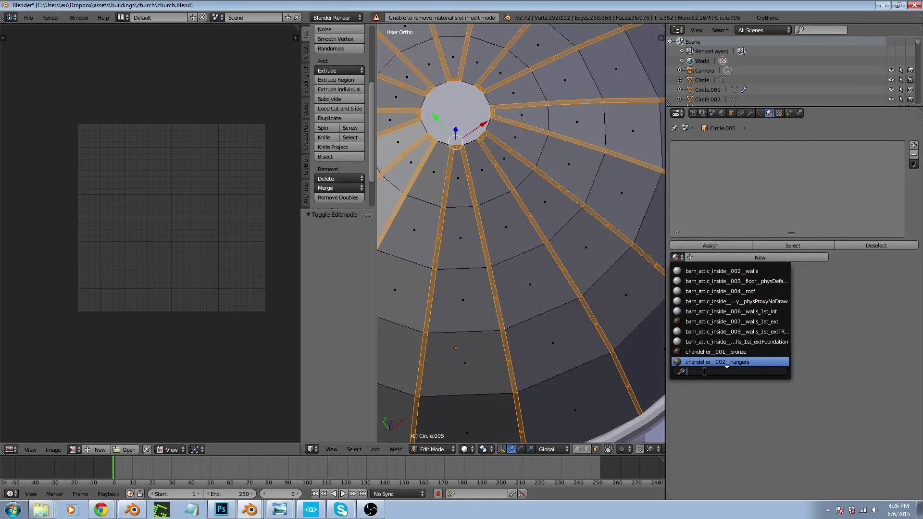
text(meta)
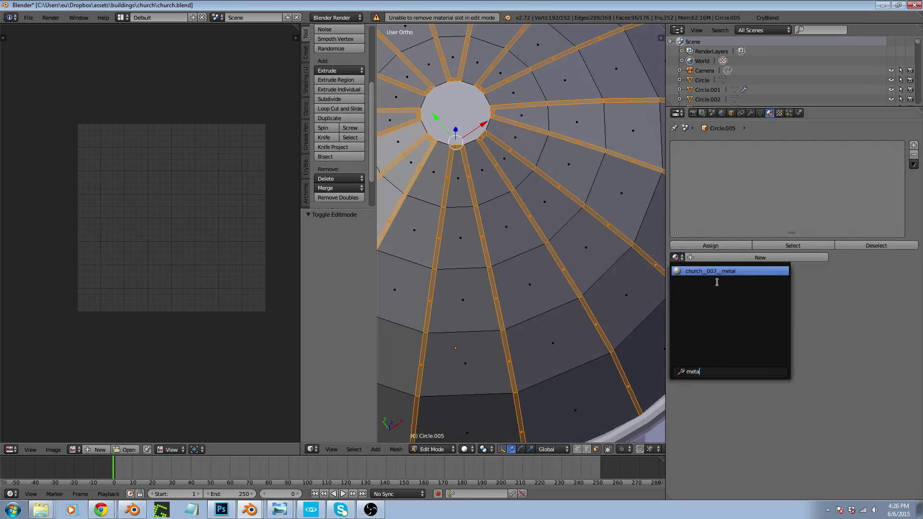
click(722, 271)
click(709, 245)
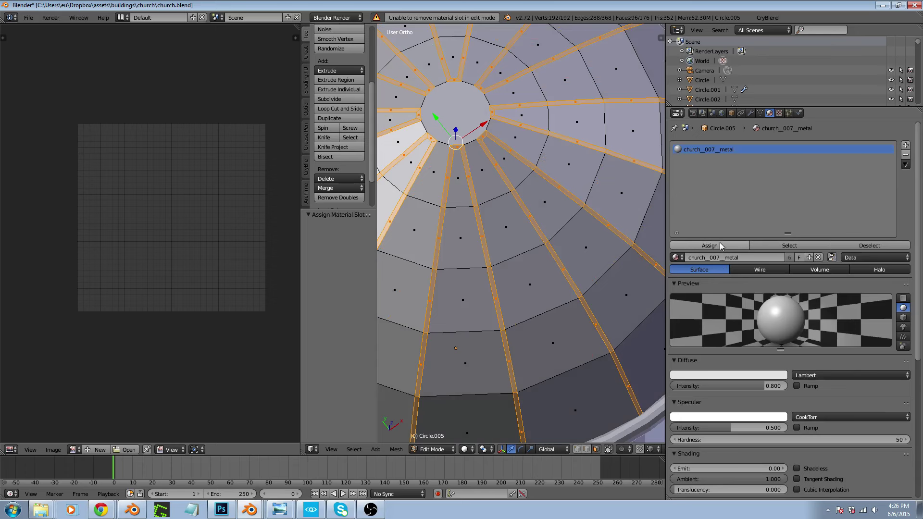
Select the eight alternate radial strips around the dome that have no inset
scroll(507, 242, down, 3)
scroll(506, 245, up, 1)
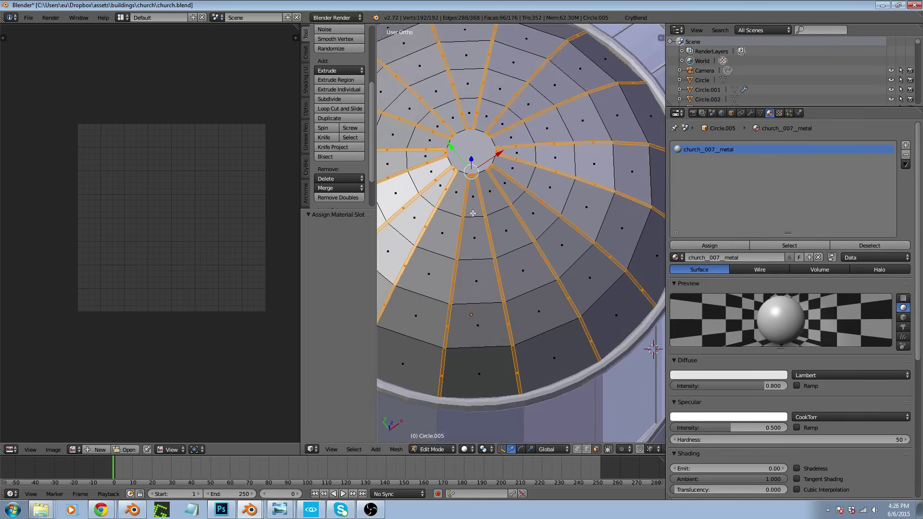
alt+right_click(454, 210)
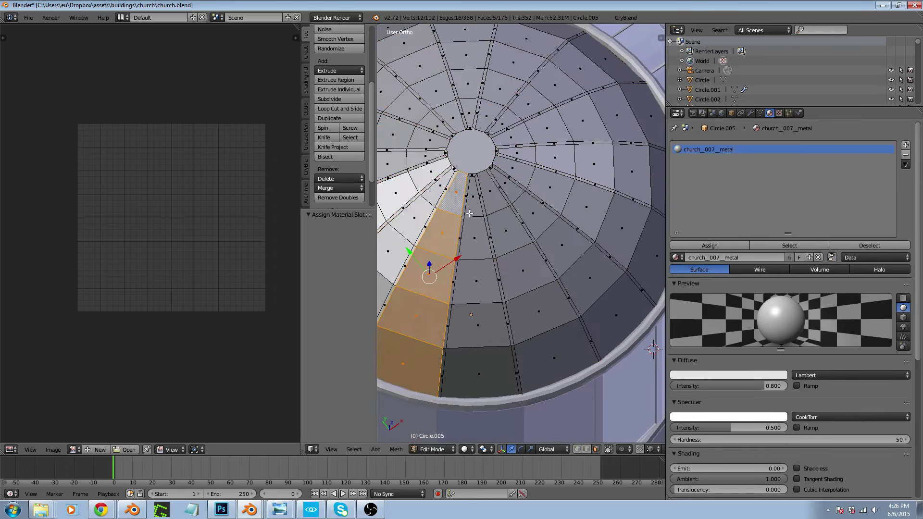
alt+shift+right_click(503, 210)
alt+shift+right_click(539, 181)
alt+shift+right_click(529, 133)
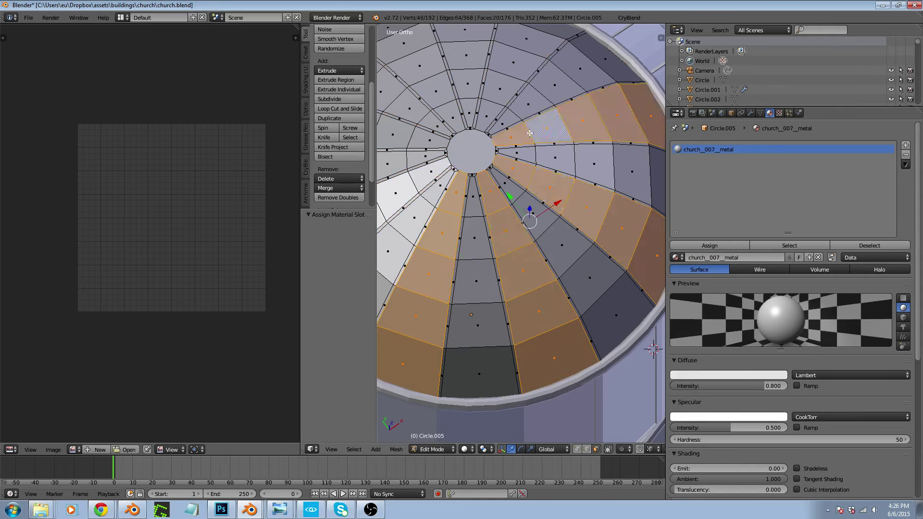
alt+shift+right_click(486, 109)
alt+shift+right_click(447, 113)
alt+shift+right_click(418, 137)
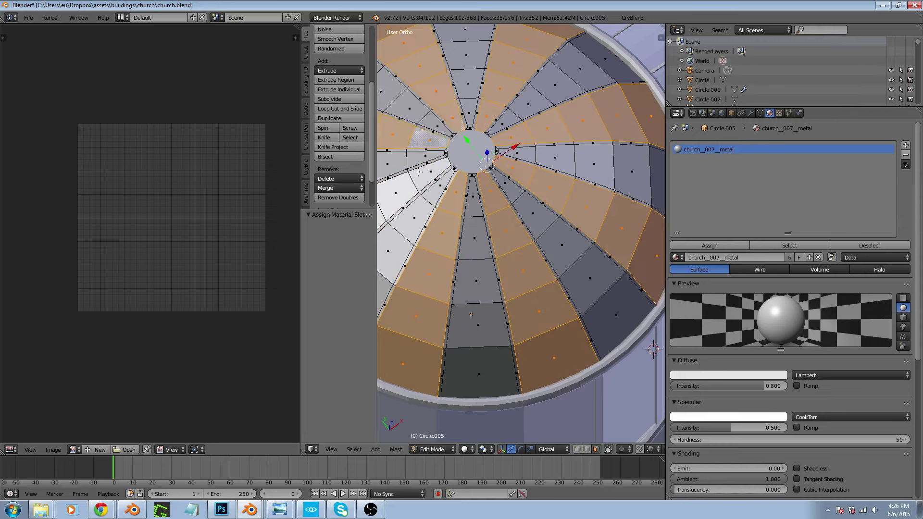
alt+shift+right_click(423, 187)
Inset the selected alternate strips with a thickness of about 0.0547, and clear the face selection
key(i)
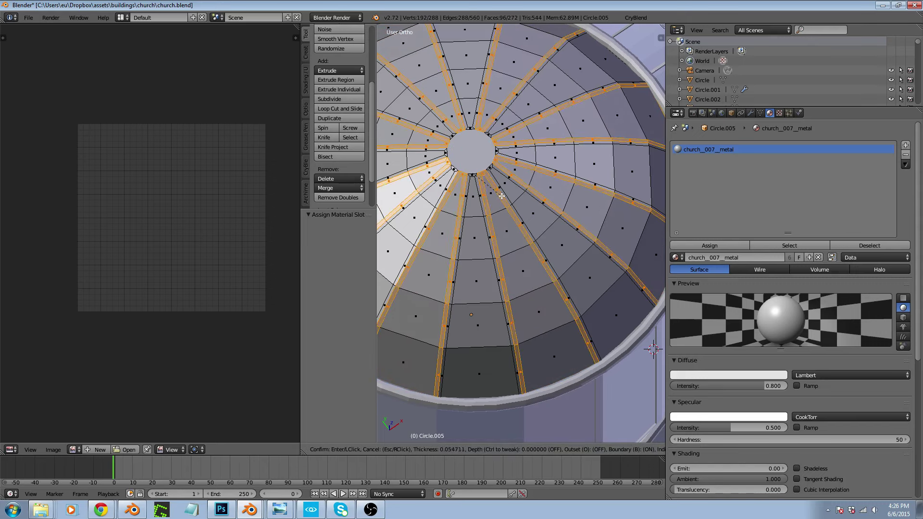
click(501, 196)
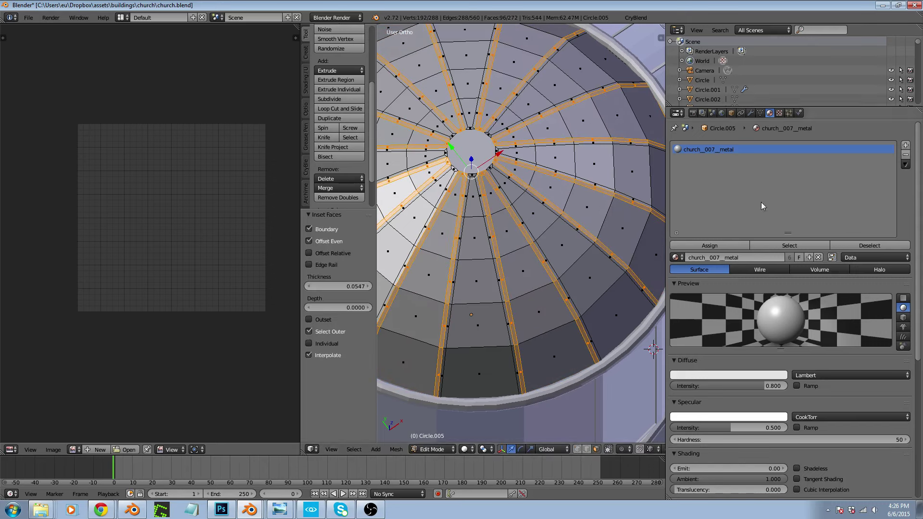
key(a)
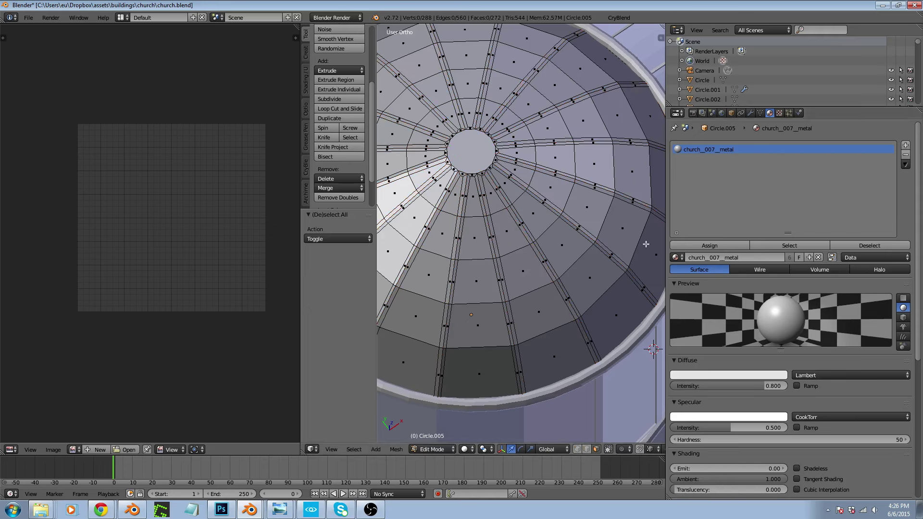
click(755, 242)
scroll(508, 236, down, 1)
key(a)
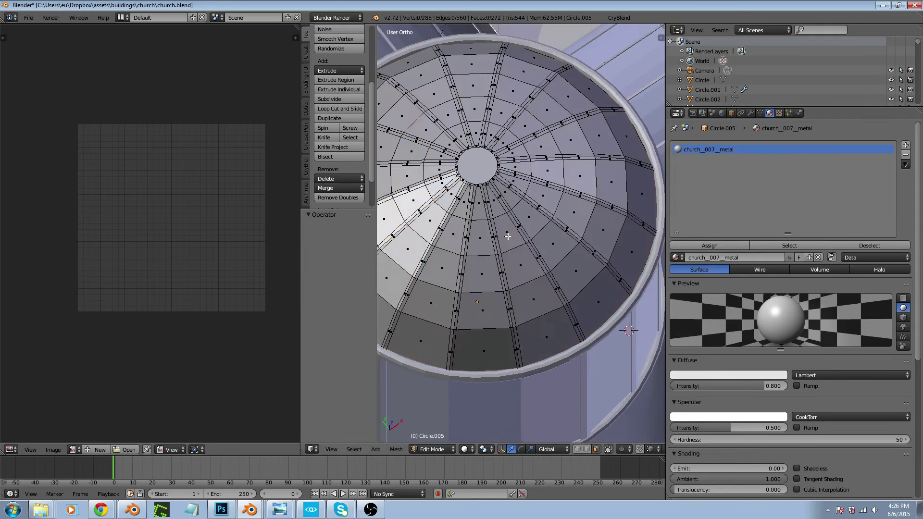
scroll(495, 234, up, 2)
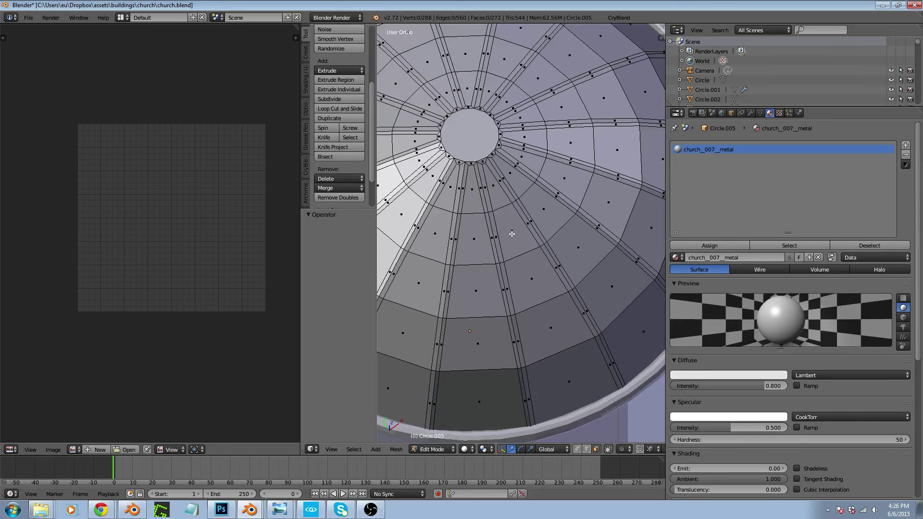
Undo the alternate strip inset and the strip selections, returning to the selected metal rib faces
key(ctrl+z)
key(ctrl+z)
key(ctrl+z)
key(ctrl+z)
key(ctrl+z)
key(ctrl+z)
key(ctrl+z)
key(ctrl+z)
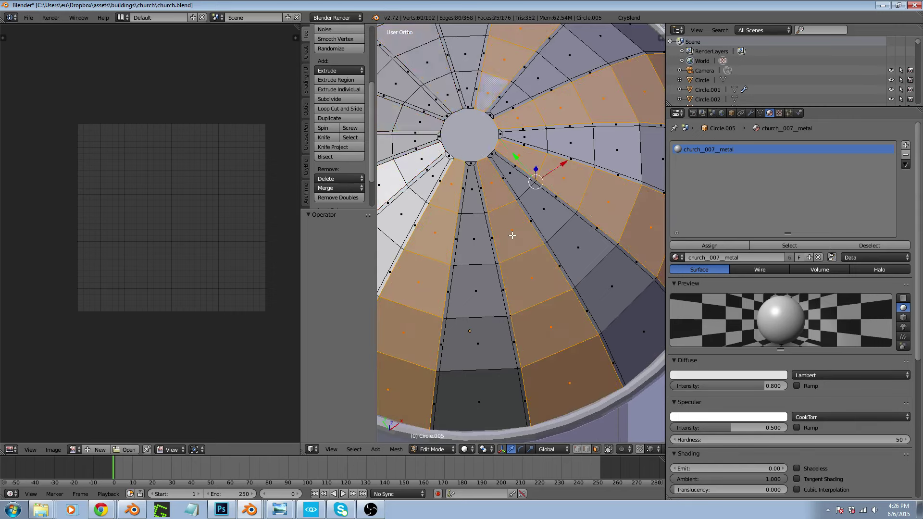
key(ctrl+z)
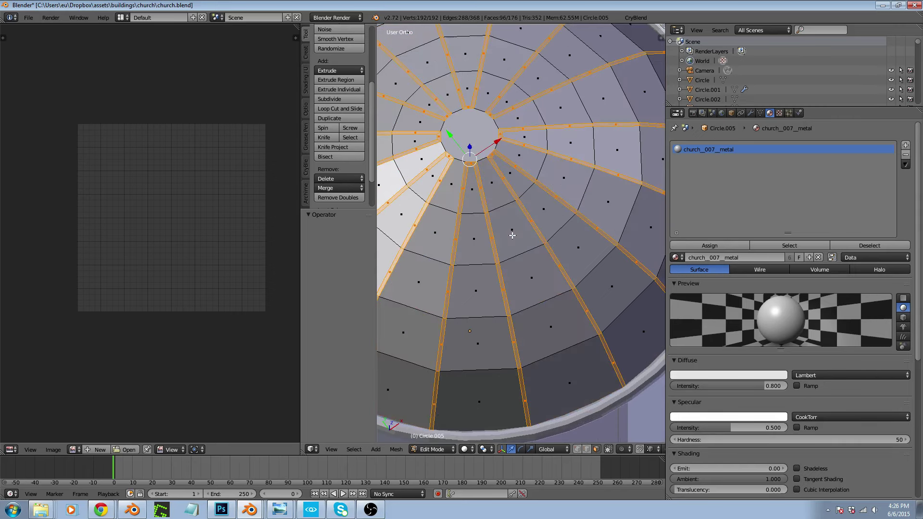
Invert the face selection so that the wide dome panels between the ribs are selected
scroll(512, 233, down, 1)
scroll(514, 221, up, 1)
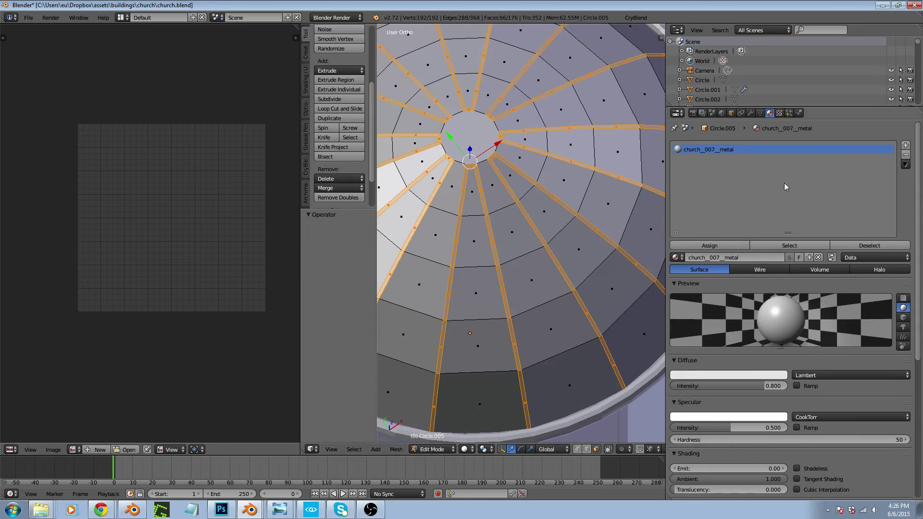
key(ctrl+i)
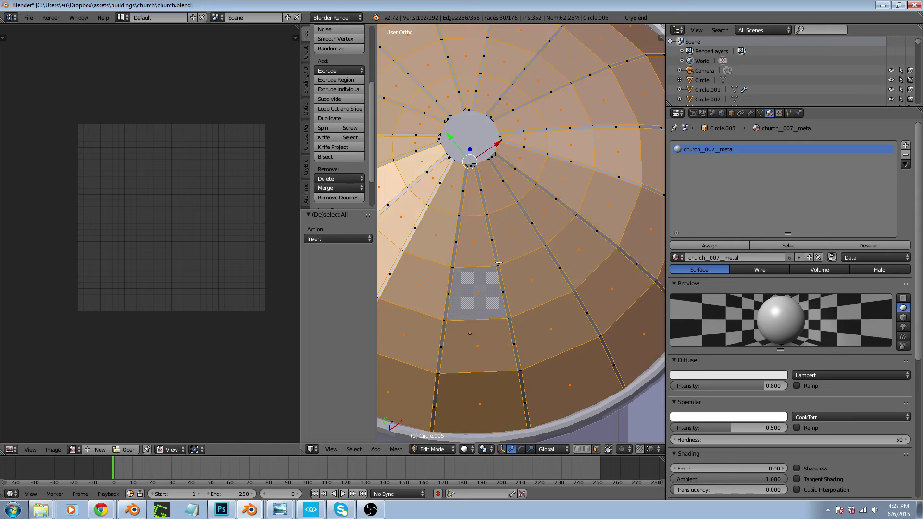
scroll(499, 263, down, 3)
scroll(483, 166, up, 5)
scroll(483, 164, up, 1)
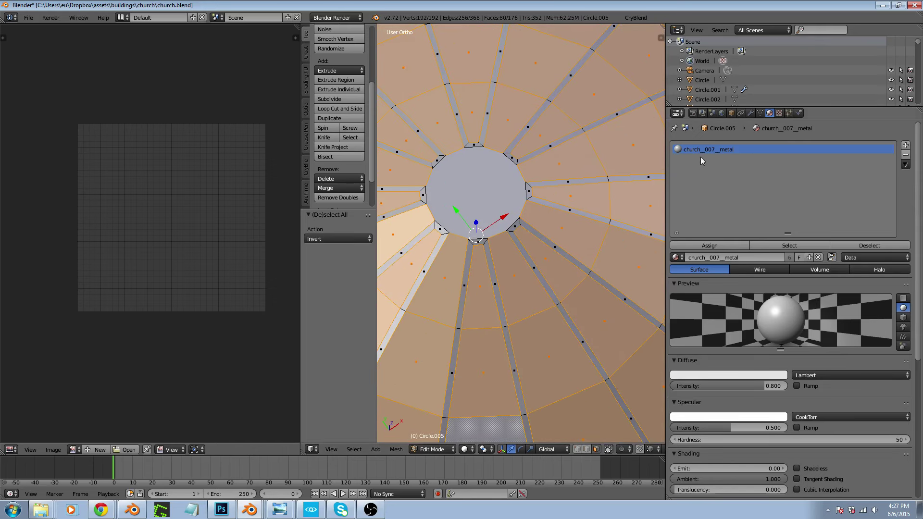
Add a second material slot with the existing material church__006__glass_roof and assign it to the selected panels
click(906, 145)
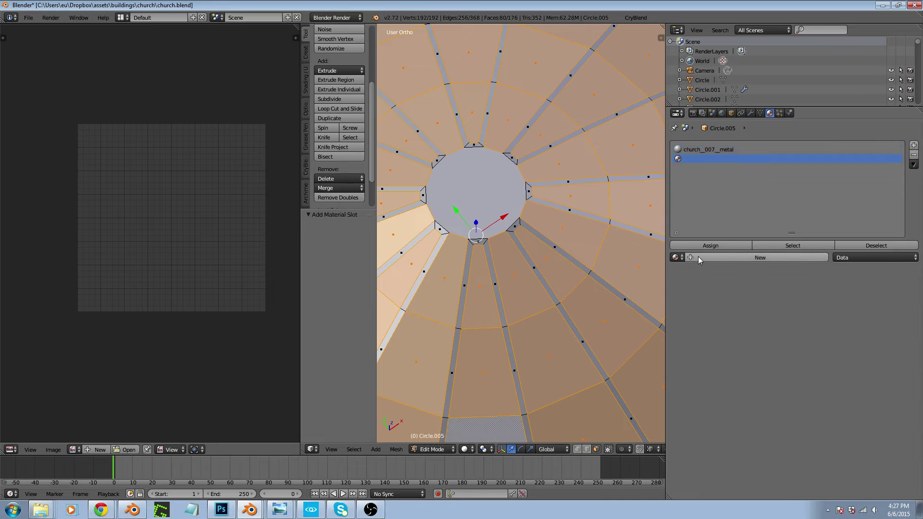
click(676, 257)
text(glas)
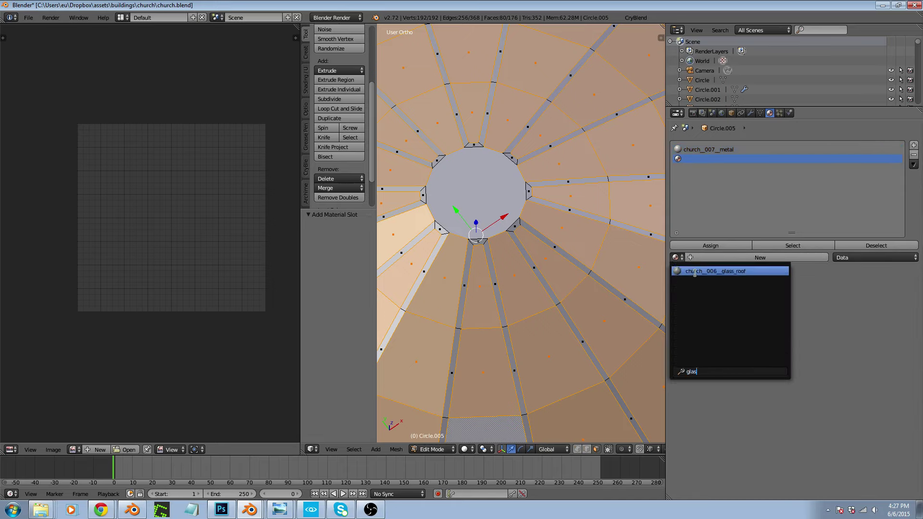
click(693, 271)
click(709, 245)
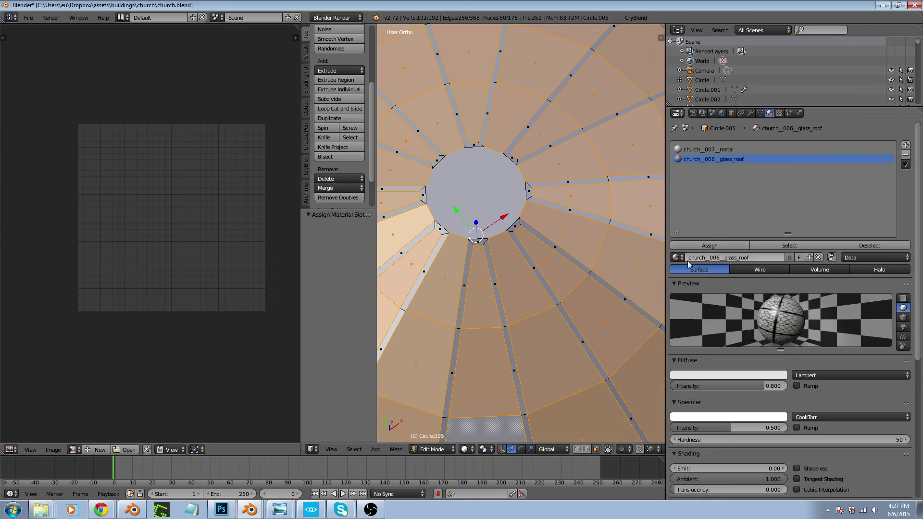
scroll(549, 254, down, 2)
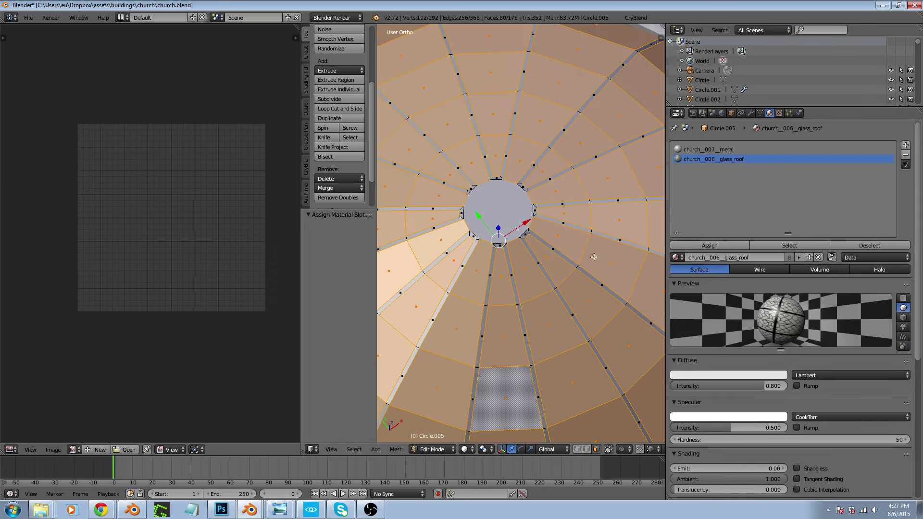
Clear the selection and select the faces assigned to church__007__metal to check the material assignment
key(a)
click(715, 150)
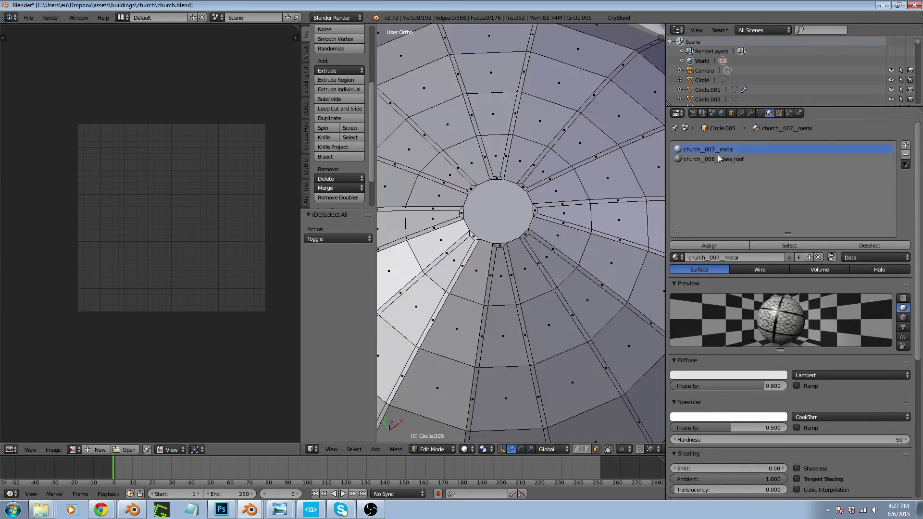
click(768, 244)
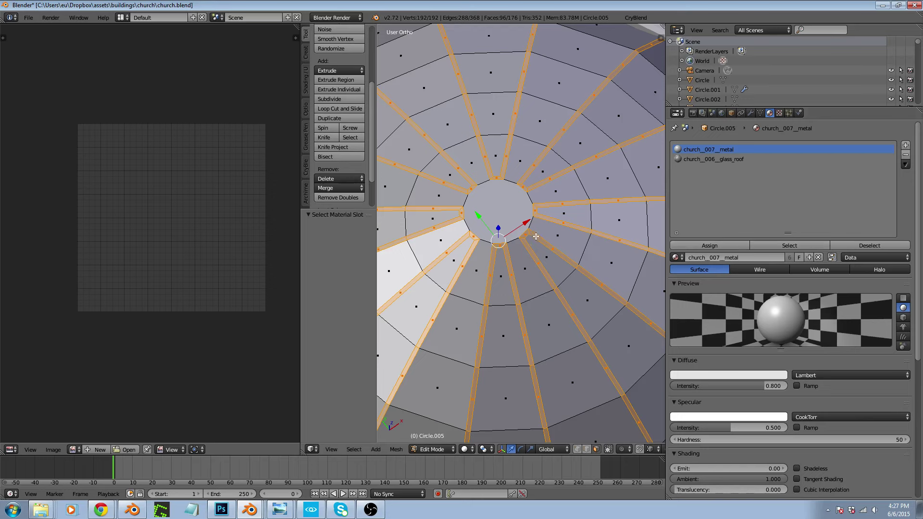
Select every other wide panel strip around the dome and inset the strips with a thickness of about 0.05
alt+right_click(525, 301)
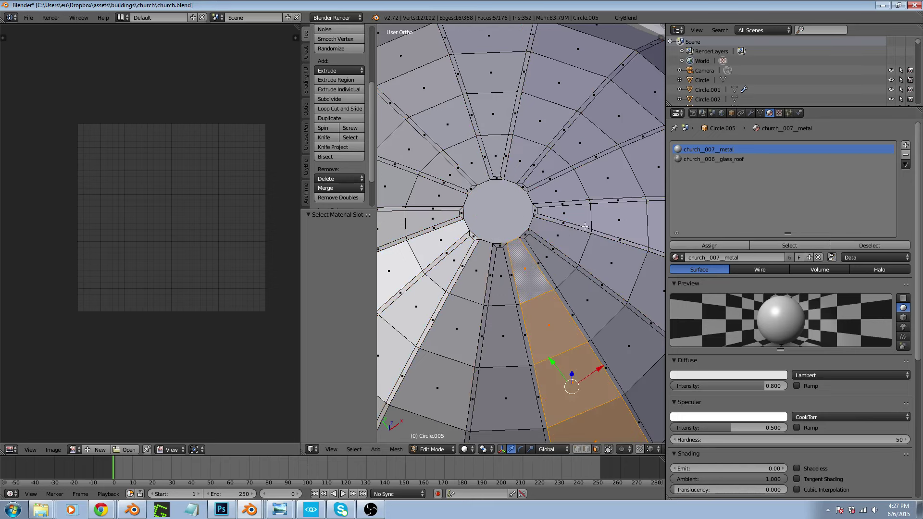
alt+shift+right_click(584, 246)
alt+shift+right_click(589, 185)
alt+shift+right_click(537, 139)
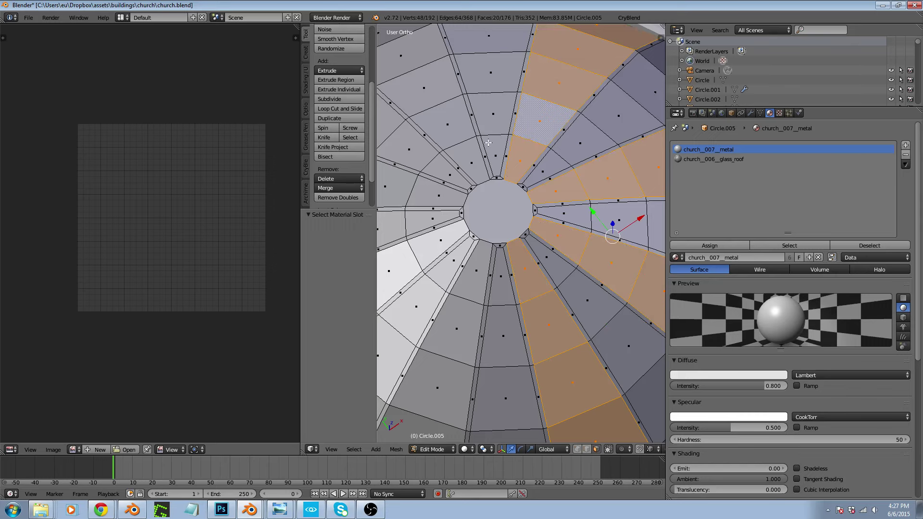
alt+shift+right_click(460, 149)
alt+shift+right_click(414, 192)
alt+shift+right_click(432, 246)
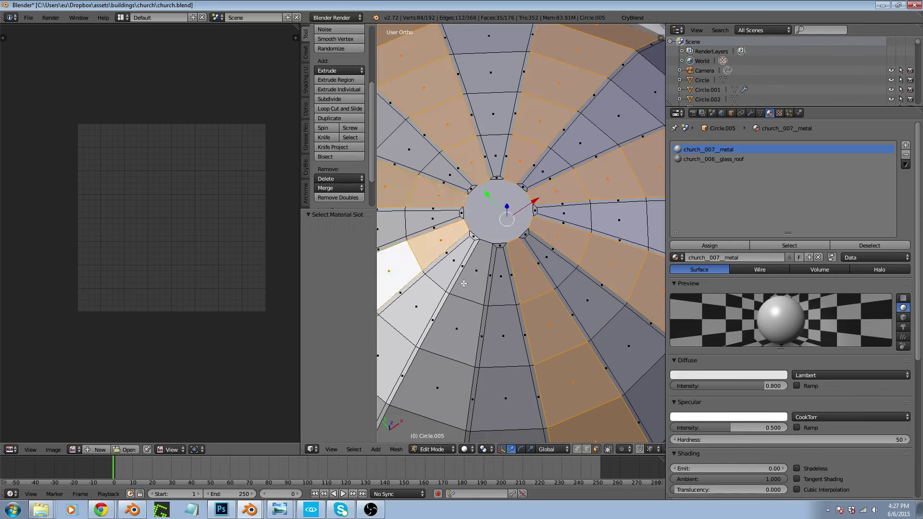
alt+shift+right_click(475, 282)
key(i)
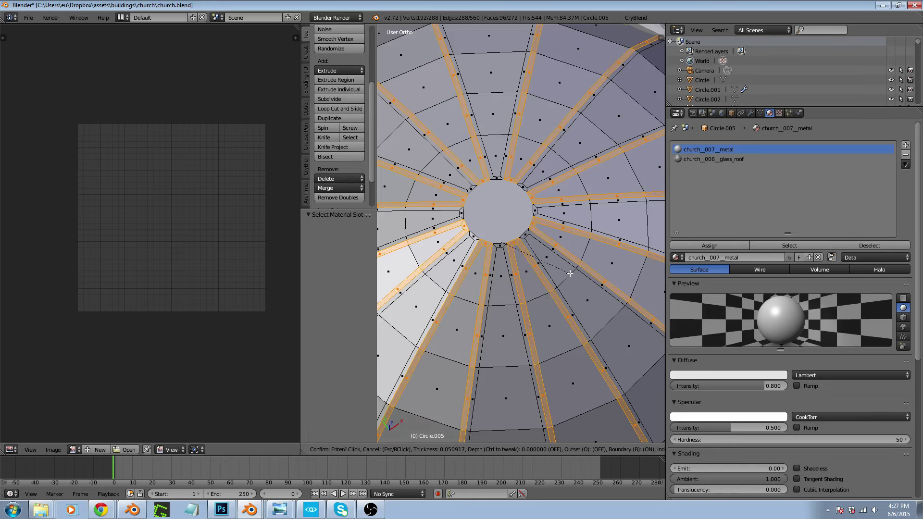
click(570, 273)
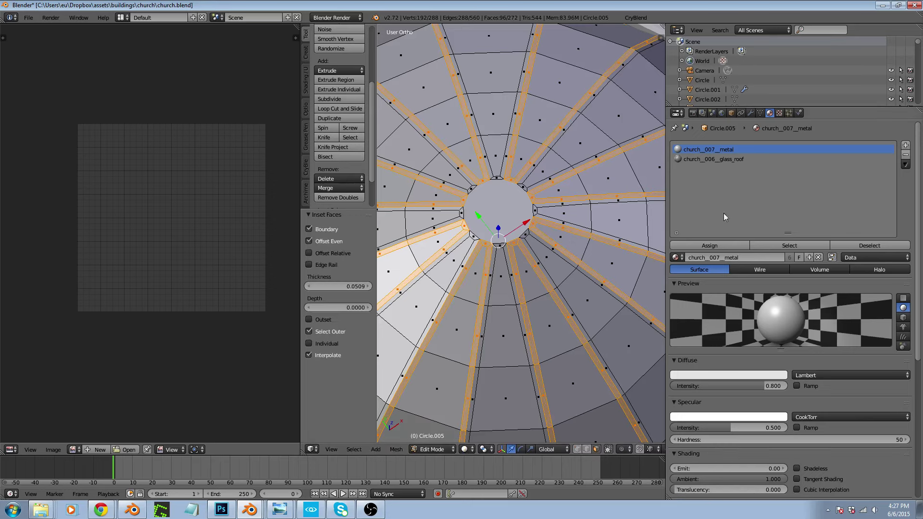
Assign church__007__metal to the new inset border faces, clear the selection and select all faces using that material
click(712, 246)
key(a)
click(769, 246)
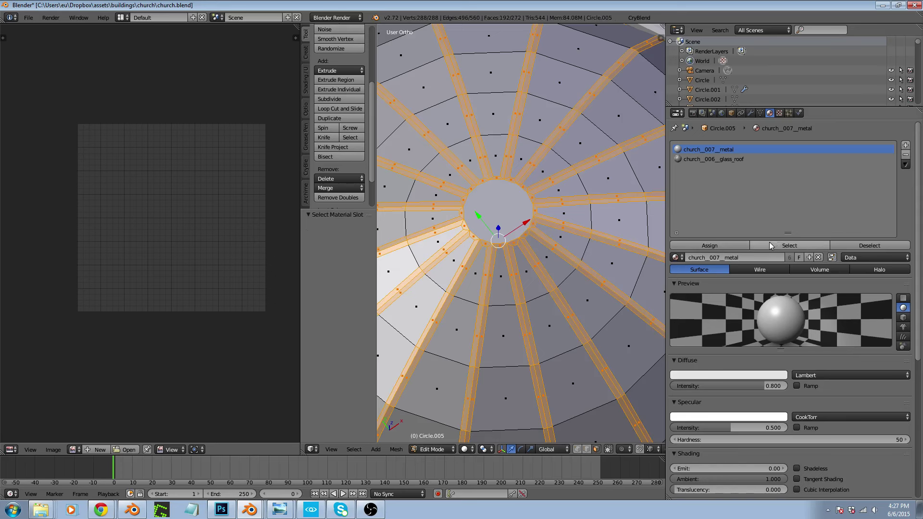
Separate the selected metal rib faces into their own object and return to Object Mode
scroll(529, 227, down, 3)
middle_drag(530, 228, 551, 207)
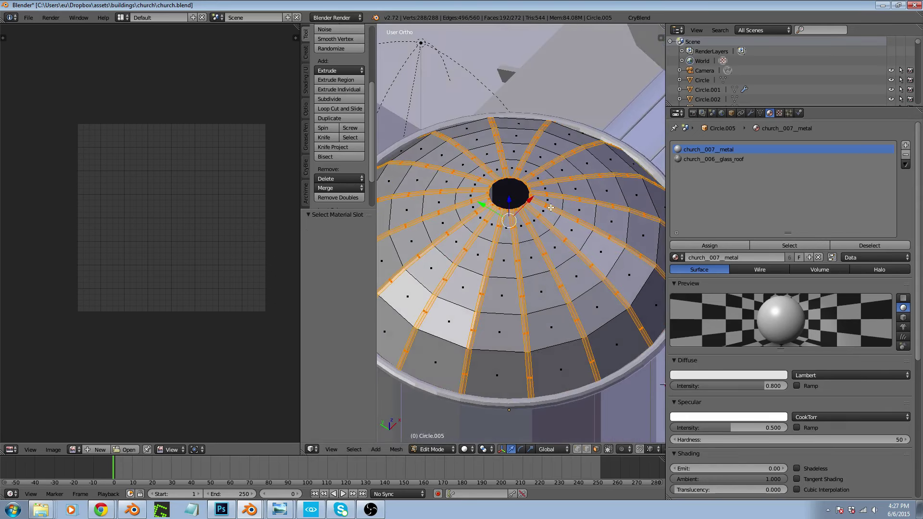
key(p)
click(551, 208)
key(Tab)
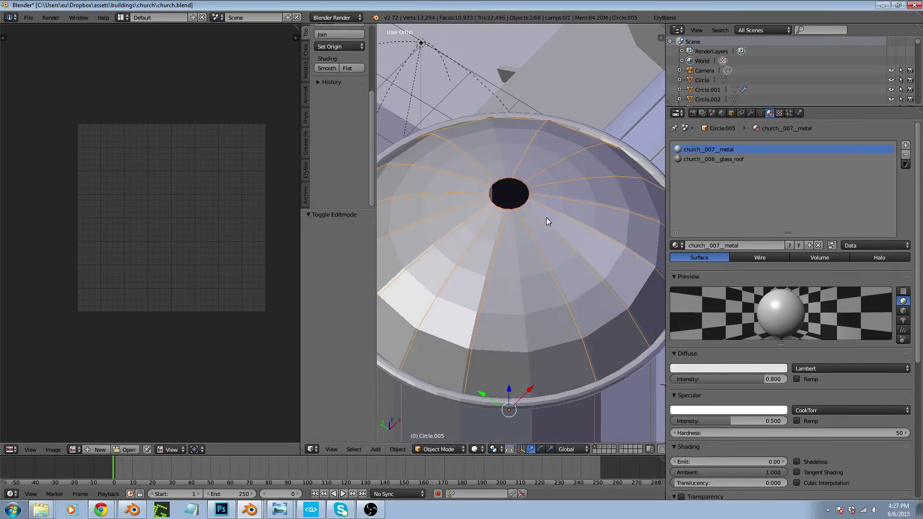
Add a Solidify modifier to the dome panel object with offset 0 and thickness 0.05
right_click(539, 224)
right_click(543, 223)
key(z)
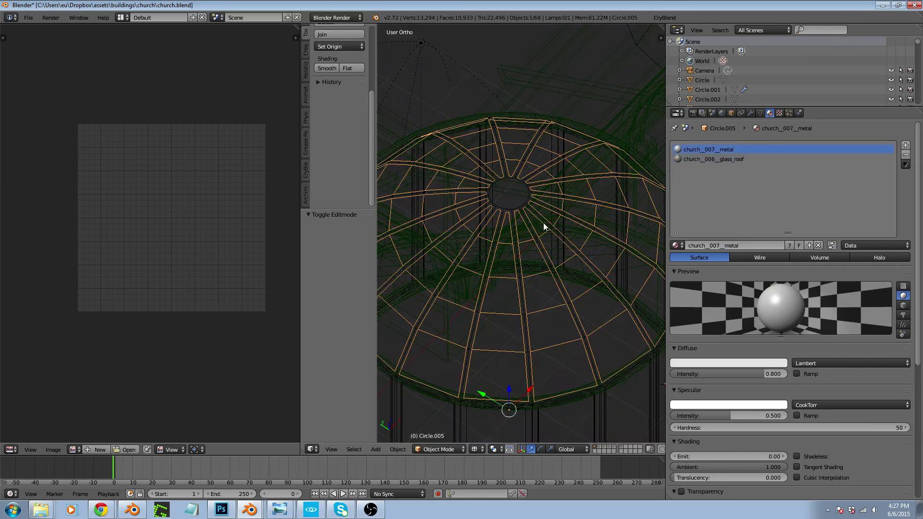
click(750, 112)
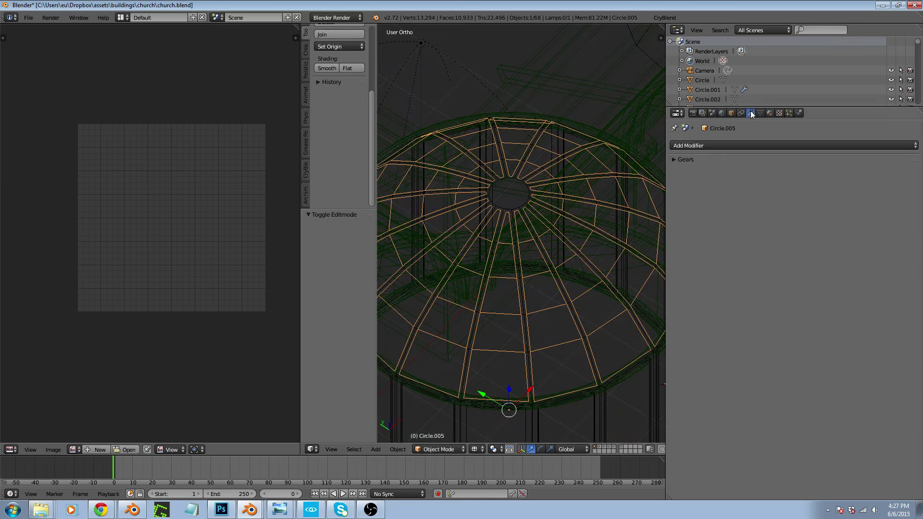
click(738, 144)
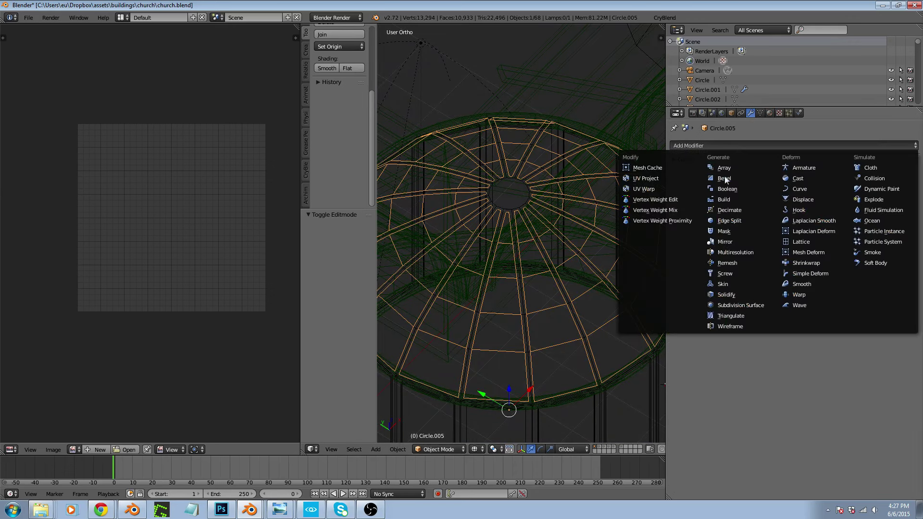
click(733, 294)
double_click(800, 190)
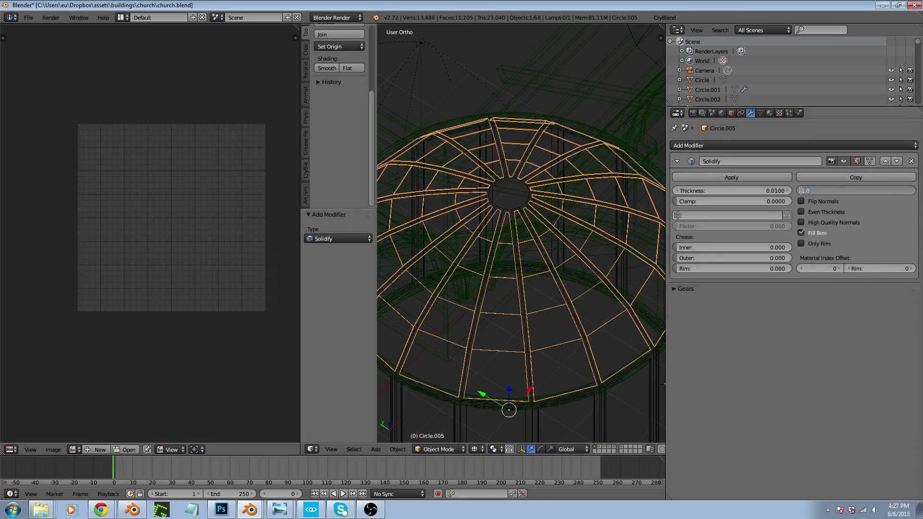
text(0)
key(Return)
click(768, 189)
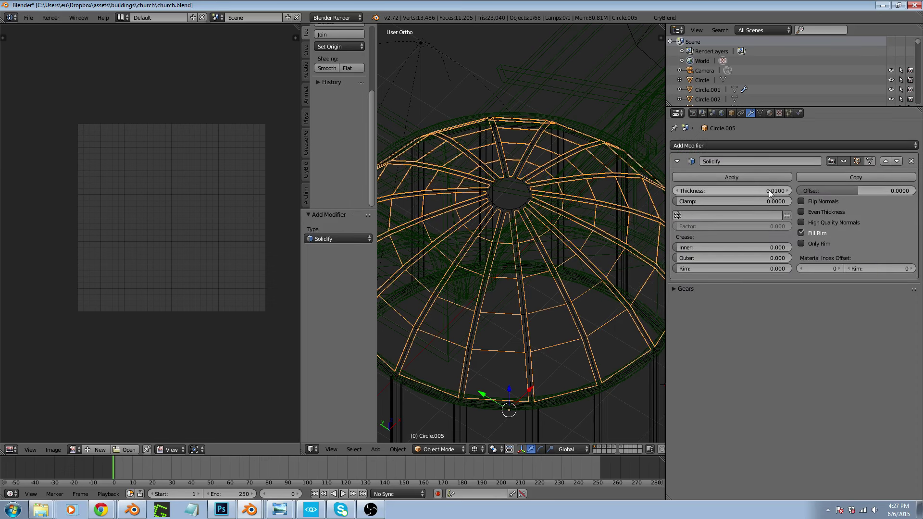
text(0.05)
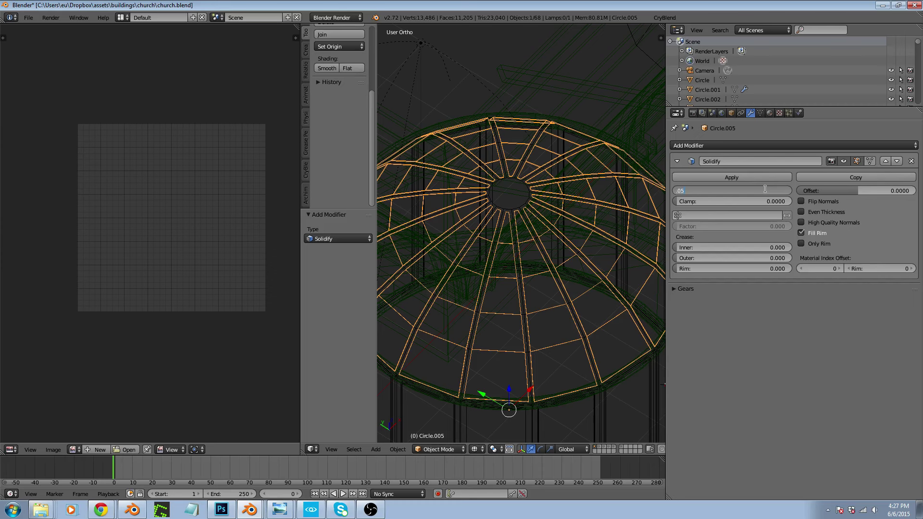
key(Return)
Examine the separated dome ribs and panels in solid and wireframe display to tell which object carries the Solidify modifier
middle_drag(537, 209, 537, 219)
key(z)
right_click(550, 243)
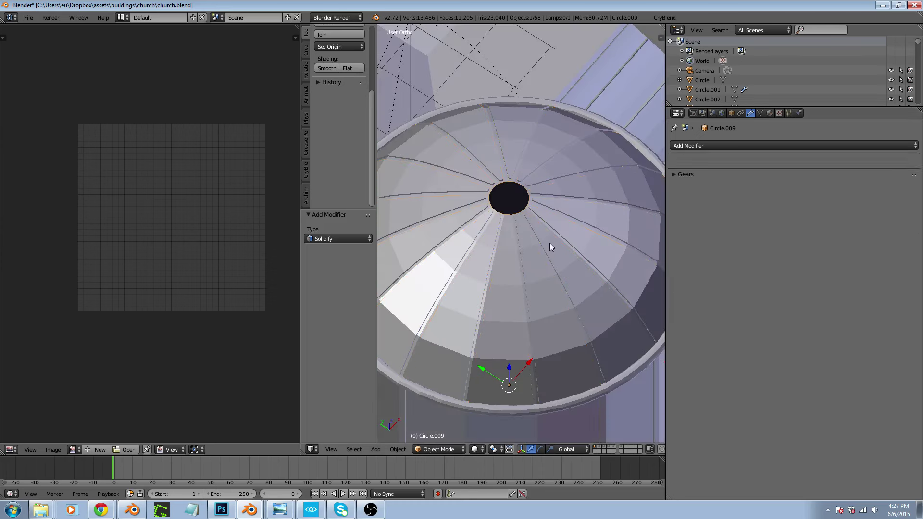
key(Tab)
key(Tab)
right_click(567, 268)
key(Tab)
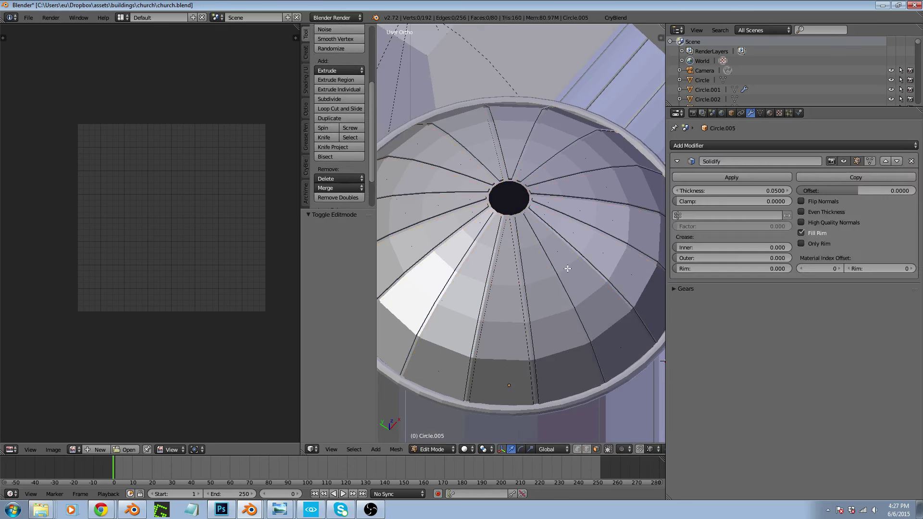
key(Tab)
right_click(568, 268)
right_click(568, 263)
key(z)
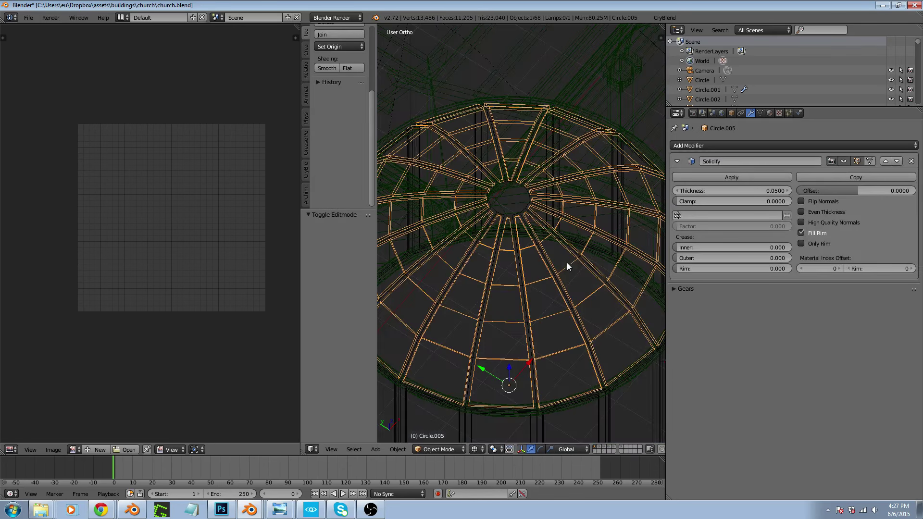
Remove the Solidify modifier from the dome panel object
scroll(570, 270, up, 5)
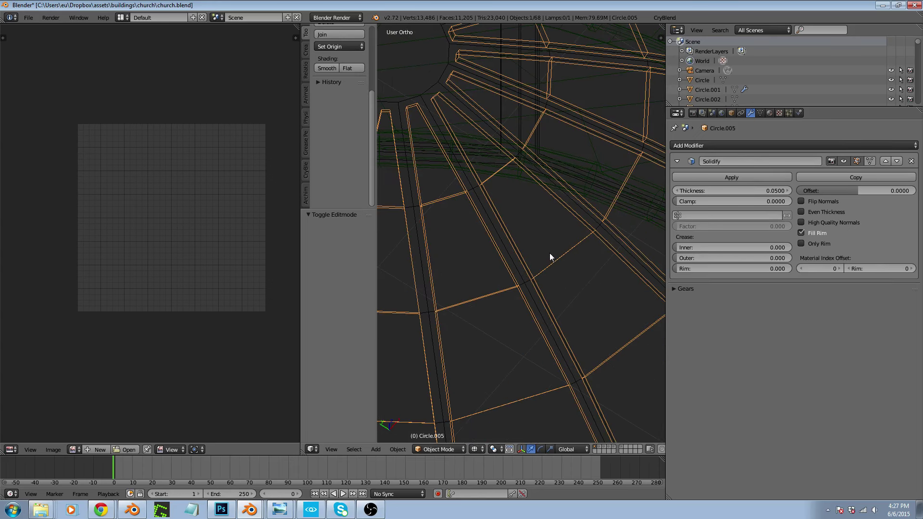
right_click(504, 245)
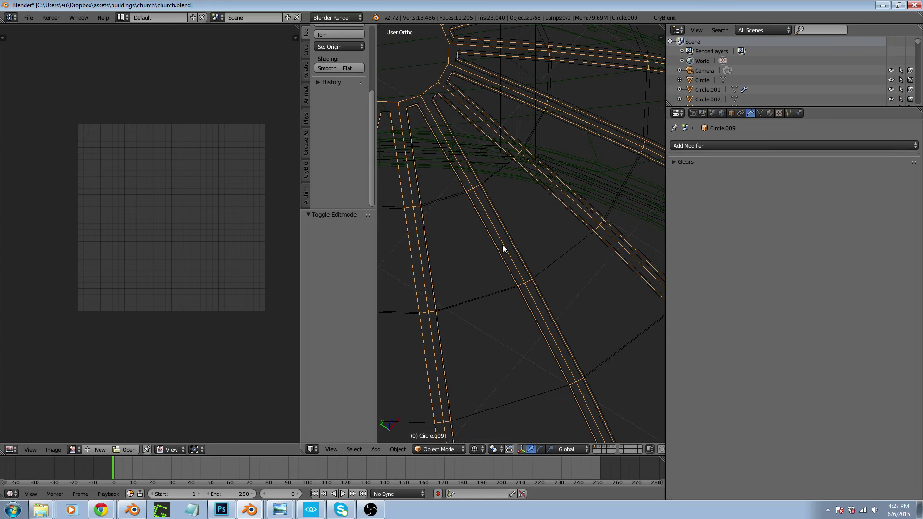
right_click(555, 255)
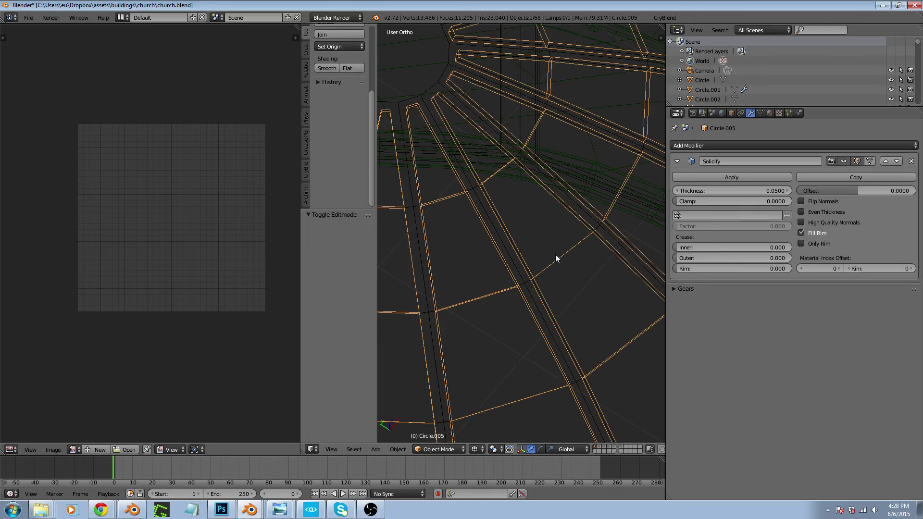
click(912, 162)
Add a Solidify modifier to the separated rib object with thickness 0.05 and offset 0
right_click(449, 144)
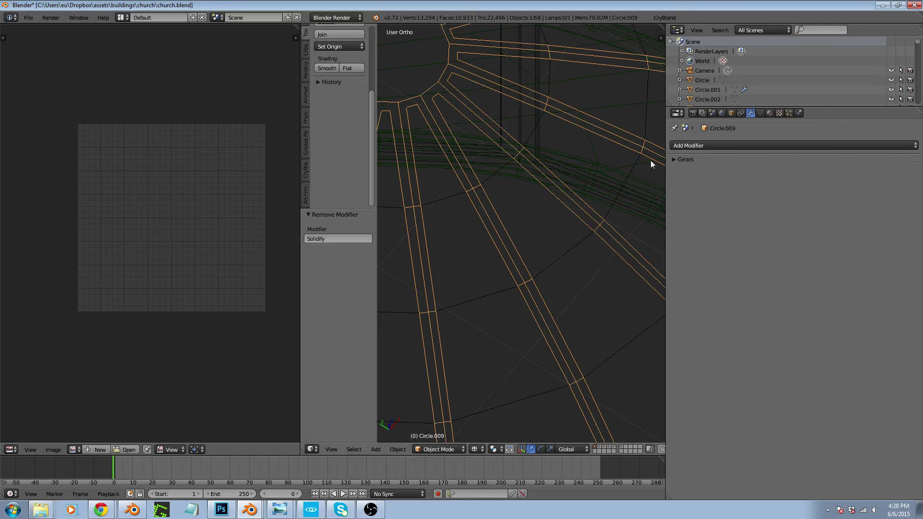
click(764, 146)
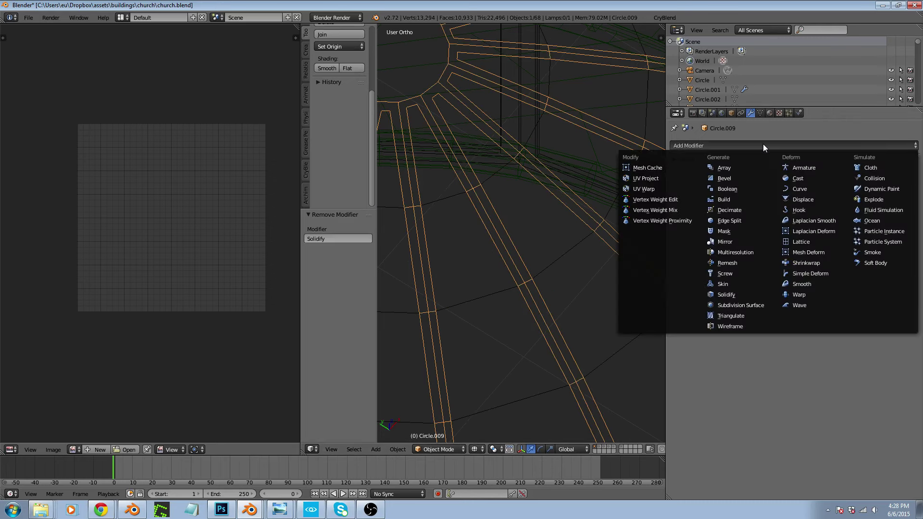
click(732, 292)
click(772, 191)
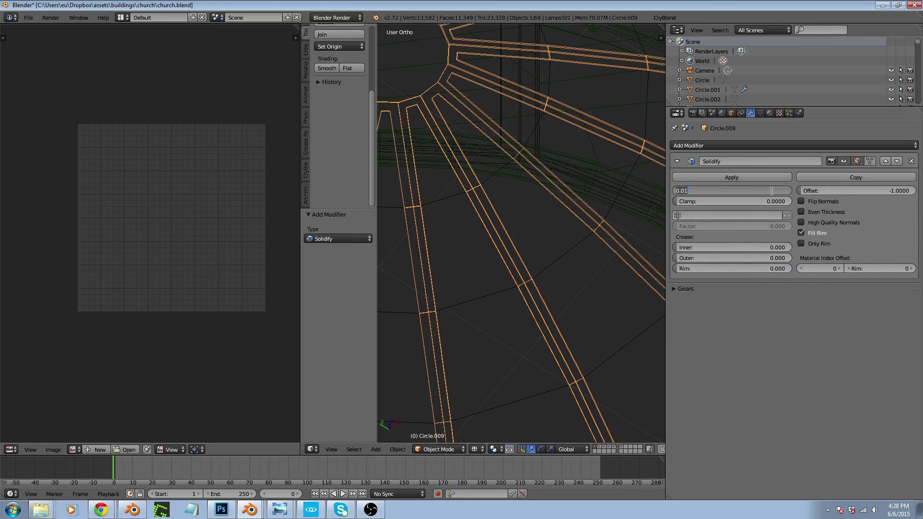
text(0.05)
key(Return)
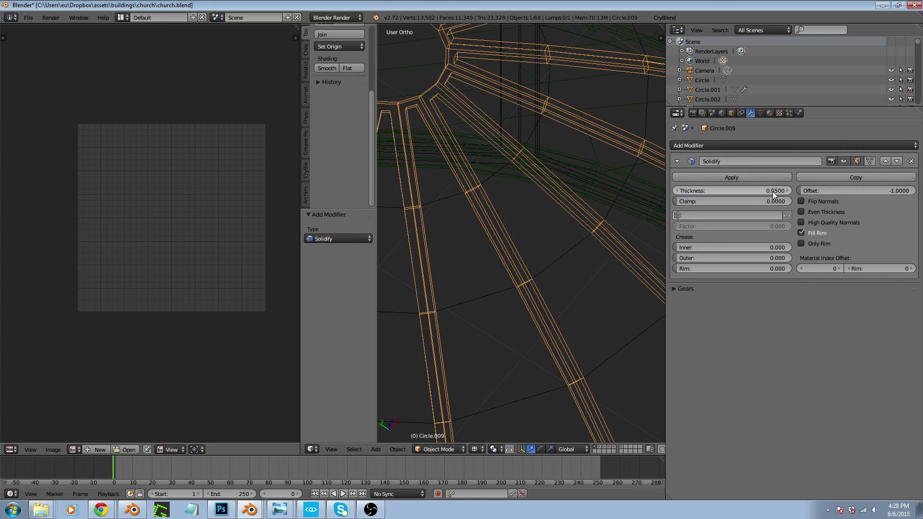
click(855, 189)
text(0)
key(Return)
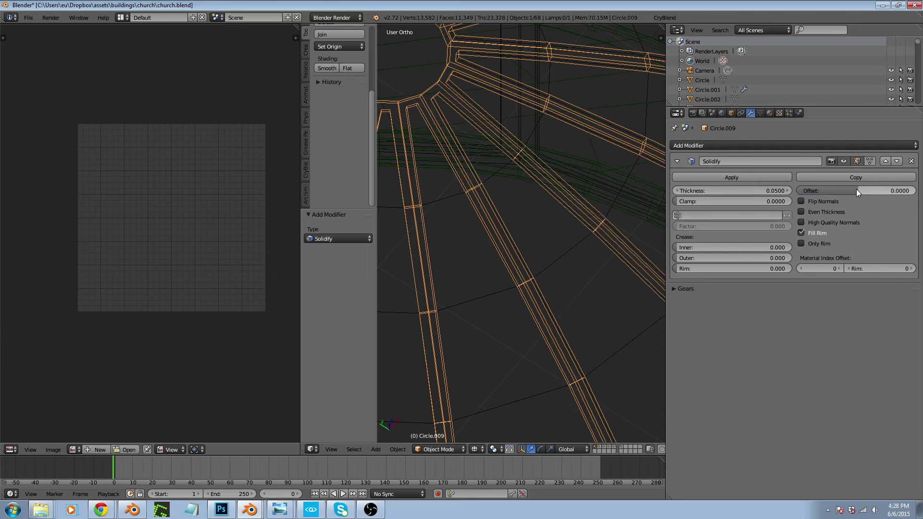
Select all faces of the dome panel object in Edit Mode and unwrap them to UVs
right_click(560, 256)
scroll(546, 184, down, 2)
key(Tab)
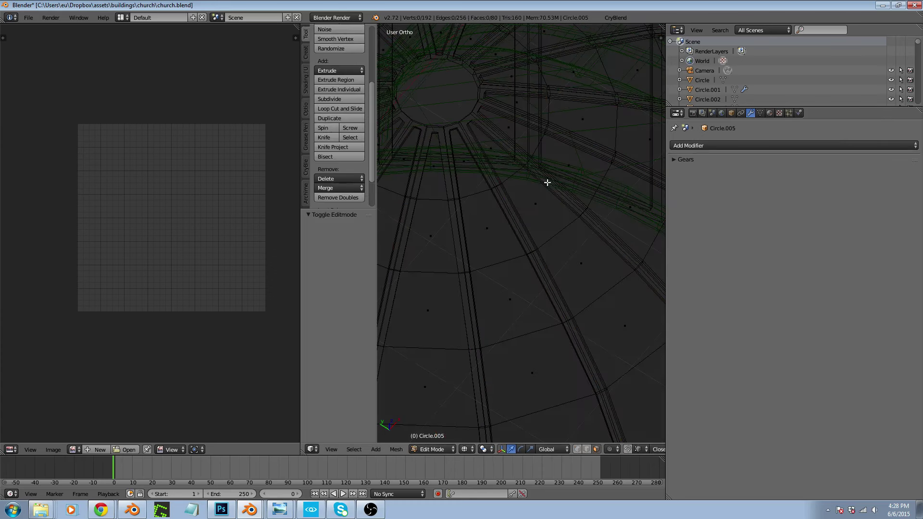
scroll(547, 184, down, 2)
key(a)
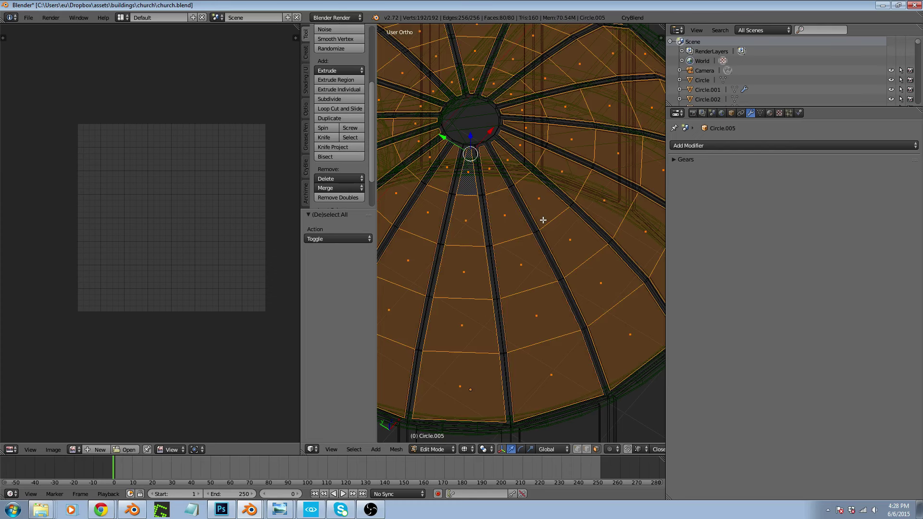
key(KP_7)
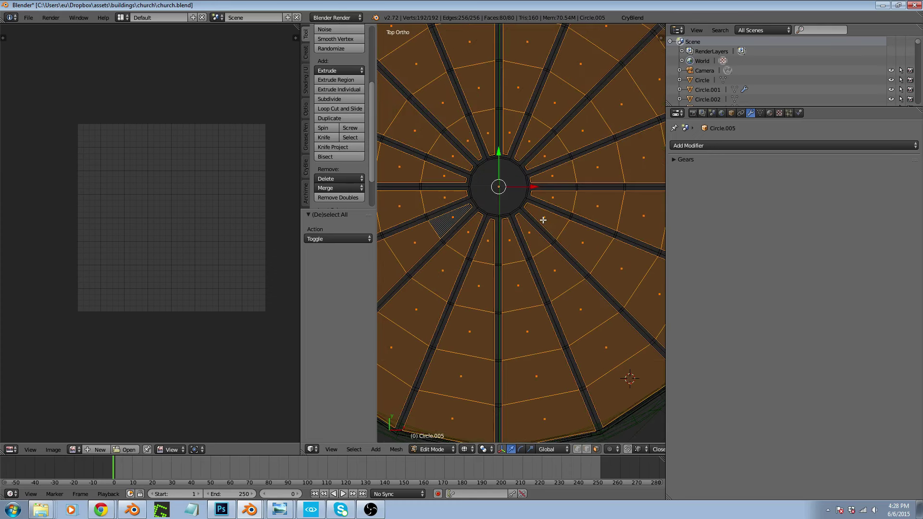
scroll(543, 220, down, 2)
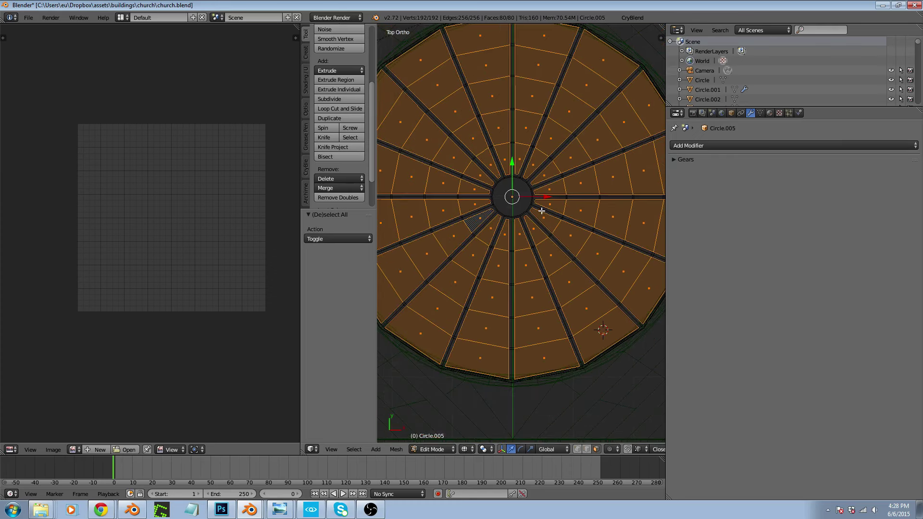
key(u)
click(542, 210)
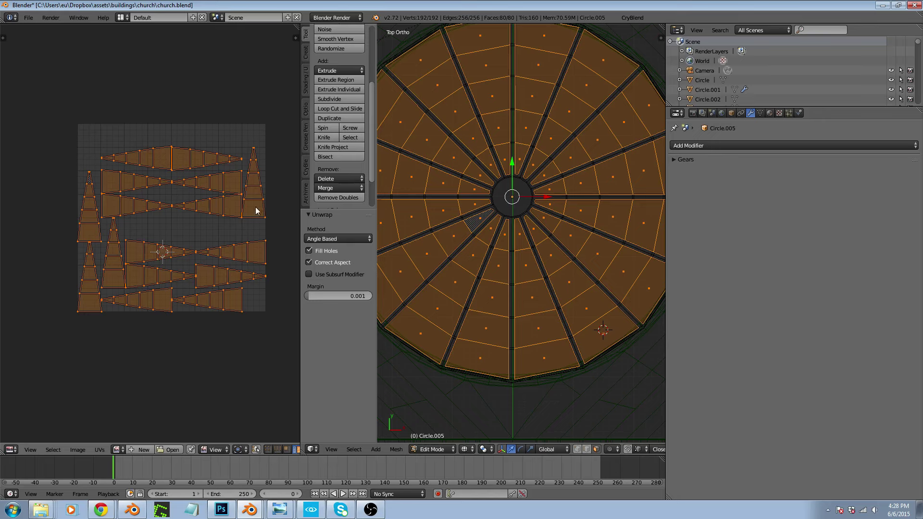
Show the dome in textured display with the tool shelf hidden and examine the glass texture on the panels
key(alt+z)
scroll(533, 215, down, 4)
scroll(534, 216, up, 4)
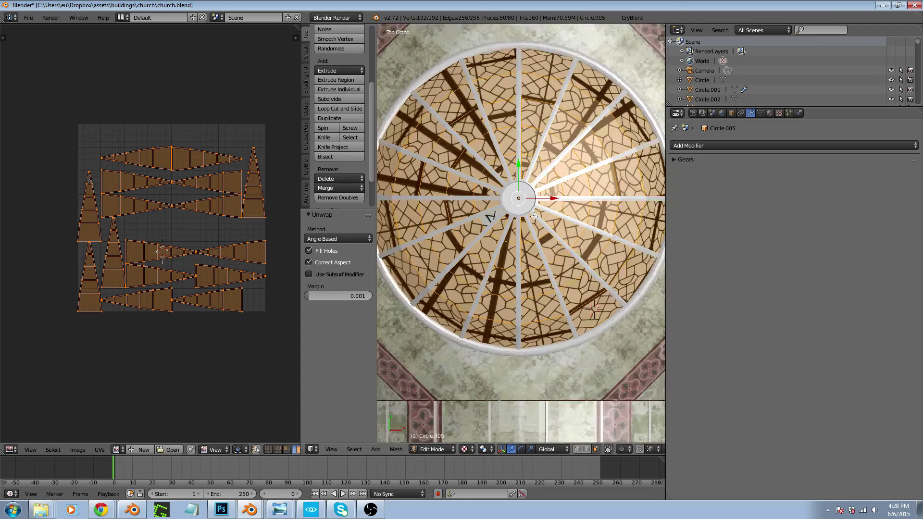
key(t)
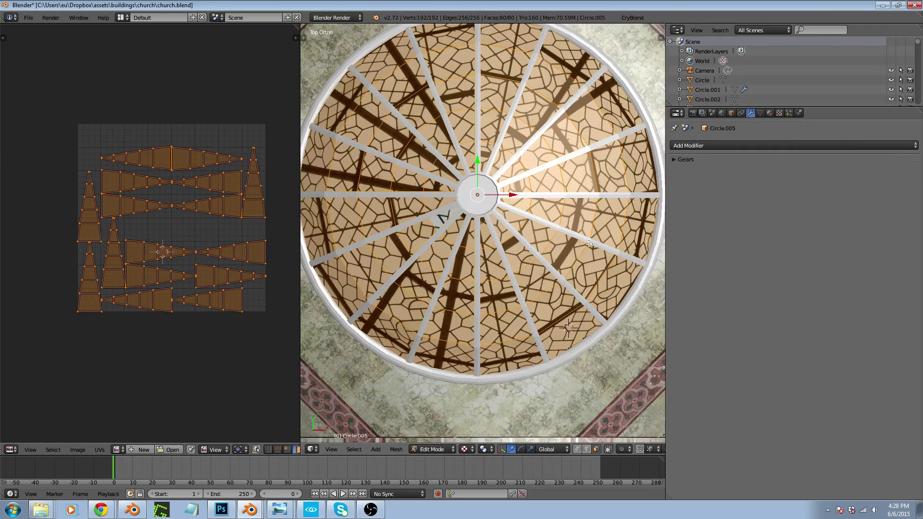
Maximize the UV editor and move the upright UV island at the far right onto the upper upright island at the left
key(ctrl+Up)
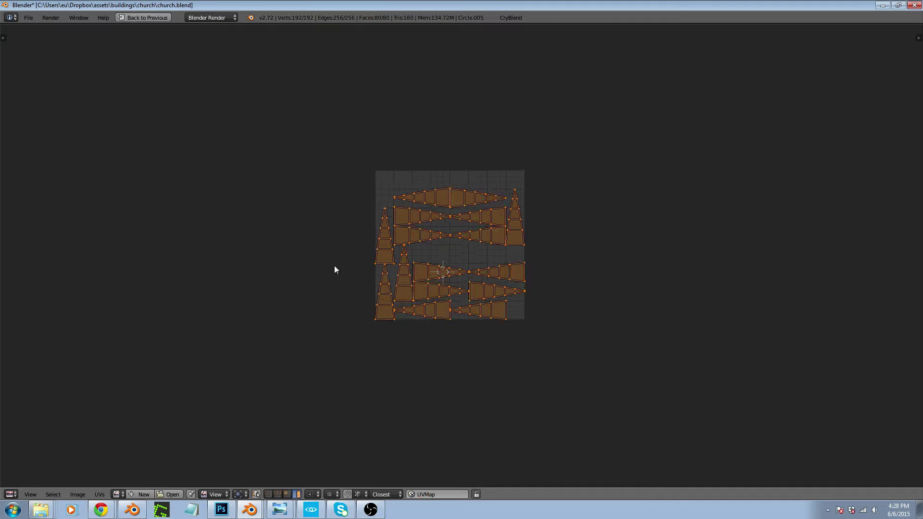
scroll(365, 255, up, 4)
right_click(636, 264)
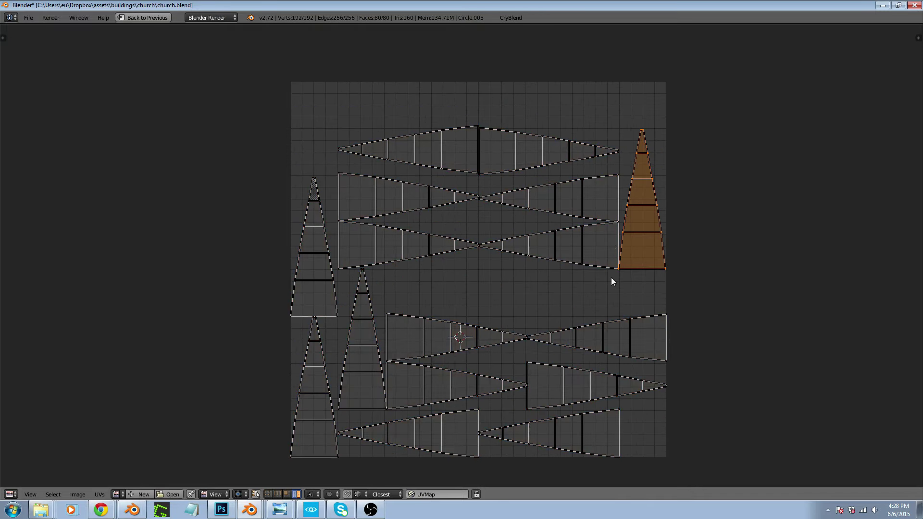
key(g)
click(293, 318)
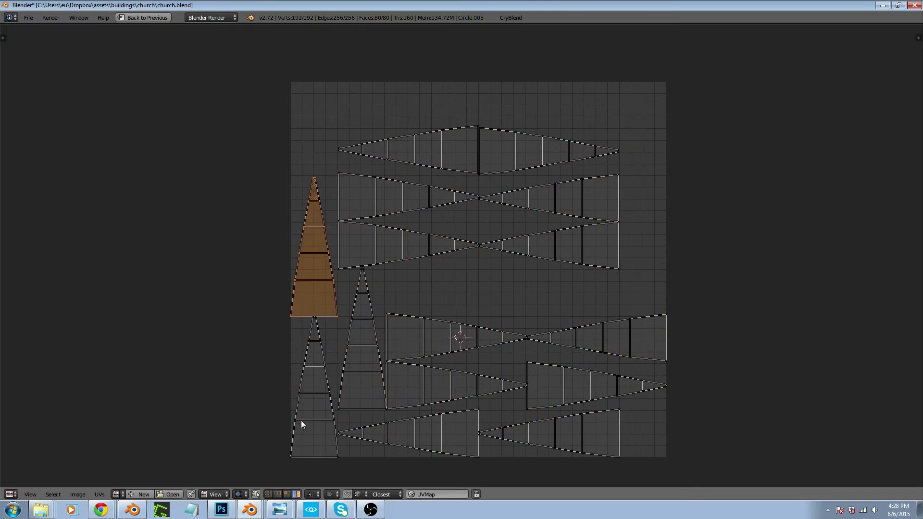
Move the two remaining upright UV islands at the lower left onto the upper upright island
right_click(301, 421)
key(g)
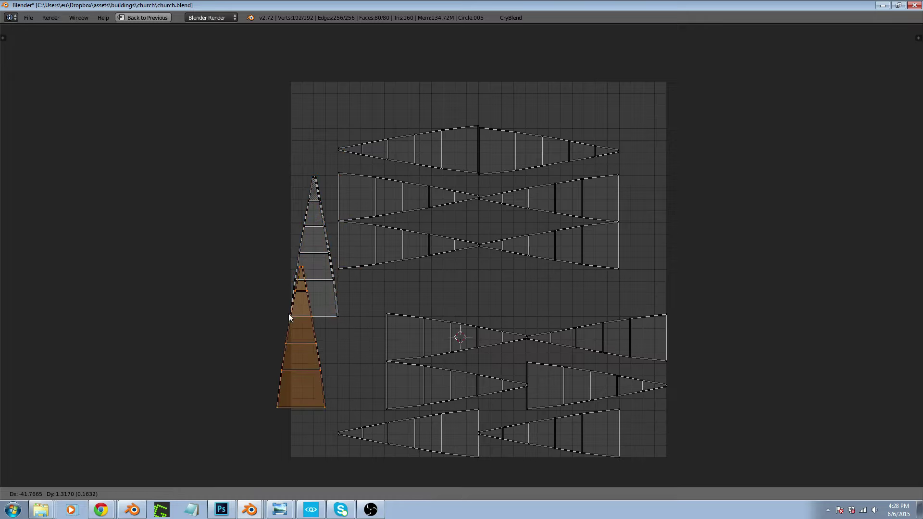
click(288, 294)
key(g)
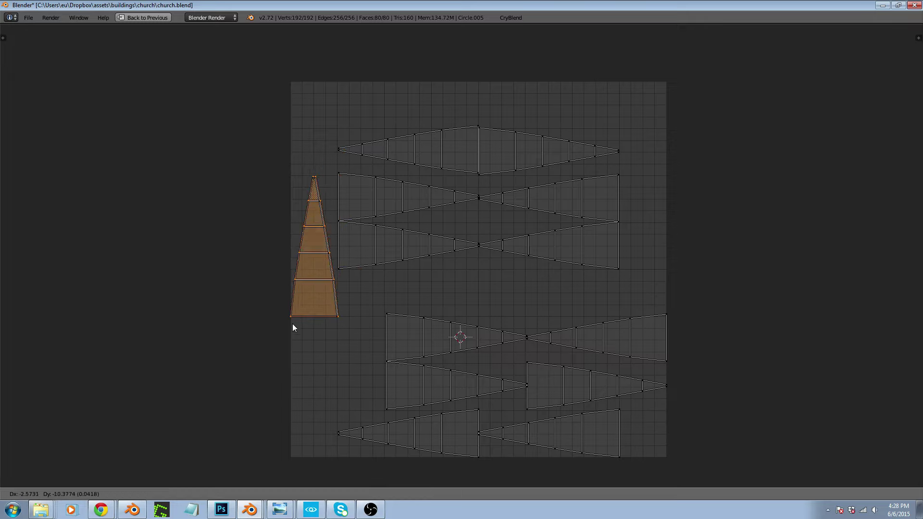
ctrl+click(293, 324)
Rotate the four right-pointing UV islands in the left half of the layout by 90 degrees
right_click(416, 246)
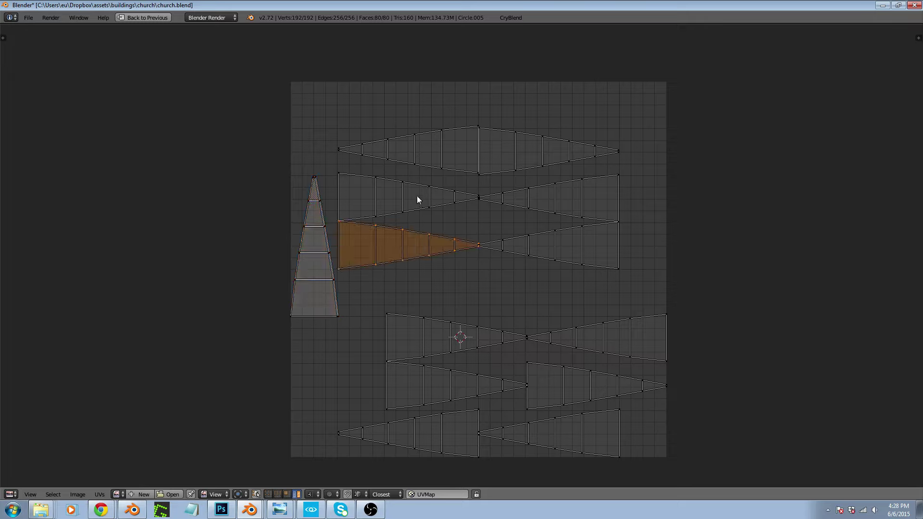
shift+right_click(417, 196)
shift+right_click(415, 341)
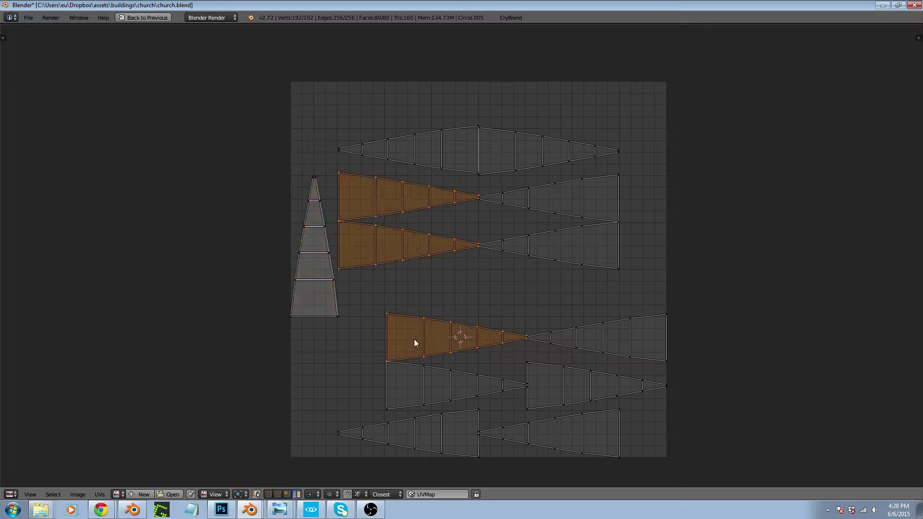
shift+right_click(416, 389)
text(r90)
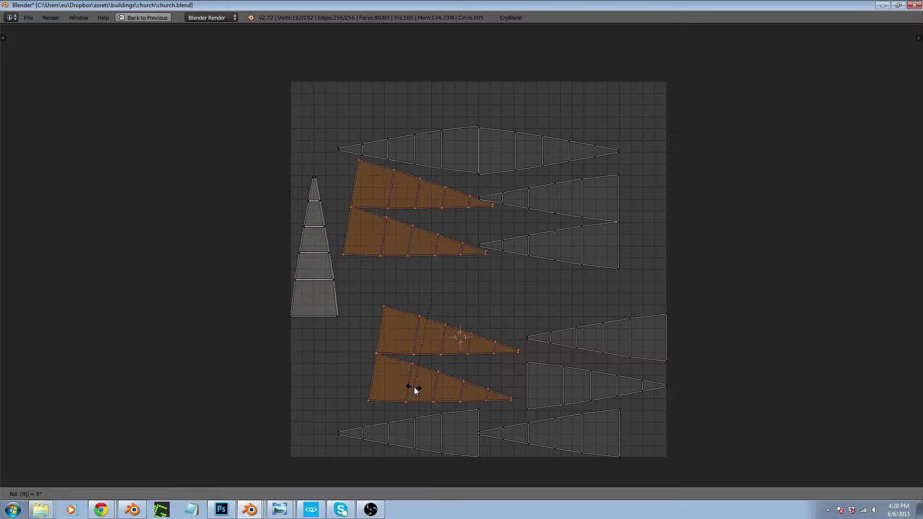
key(Return)
Stack the four newly rotated upright UV islands onto the leftmost one of them
right_click(382, 390)
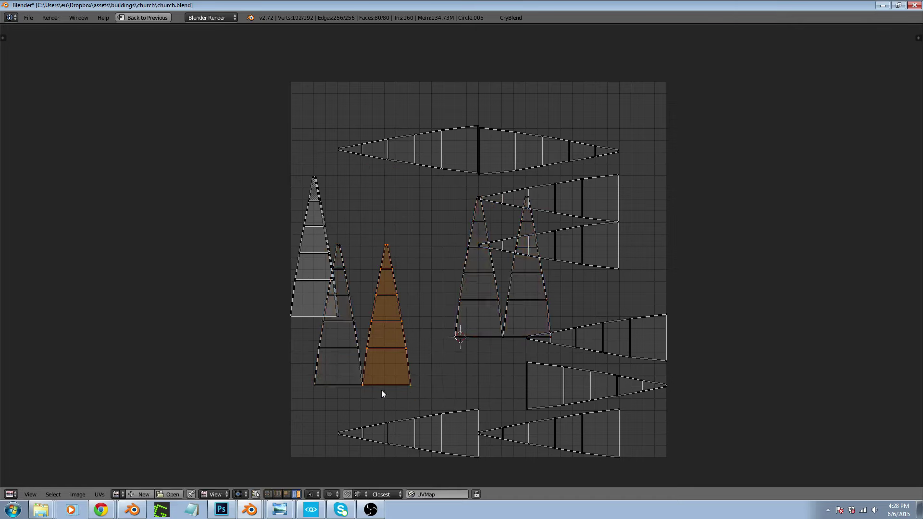
key(g)
ctrl+click(307, 374)
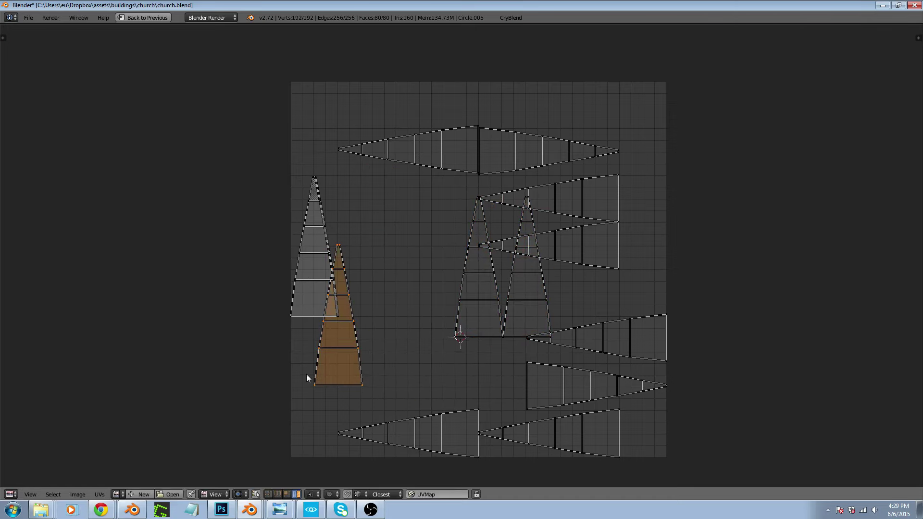
right_click(455, 340)
key(g)
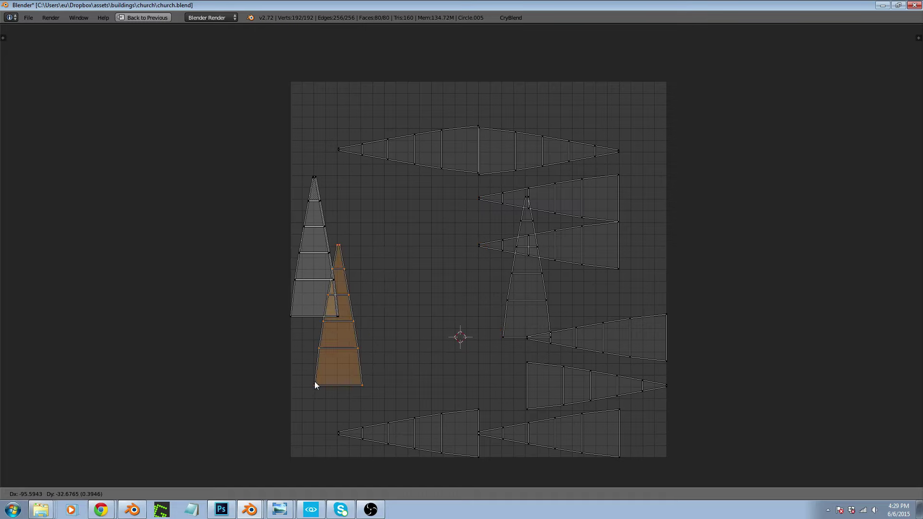
click(315, 384)
right_click(504, 330)
key(g)
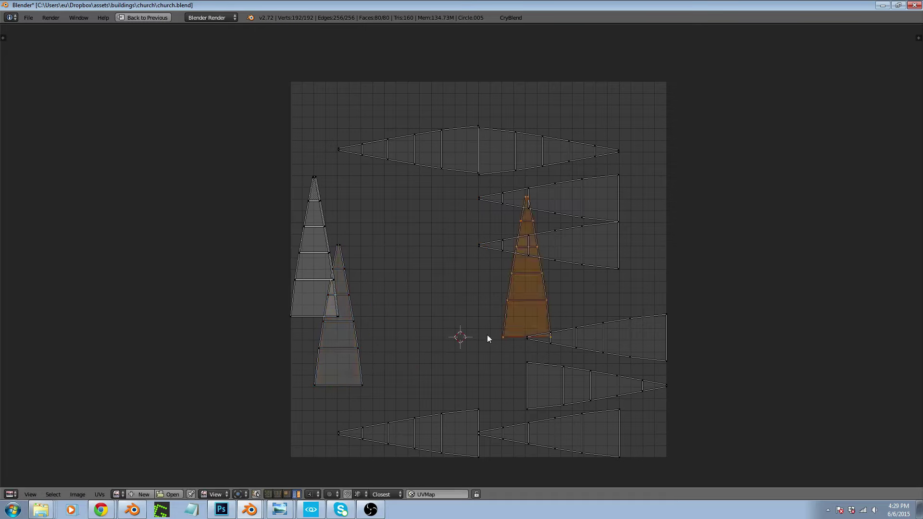
click(305, 387)
Rotate the two left-pointing UV islands in the bottom row together by 90 degrees
right_click(466, 427)
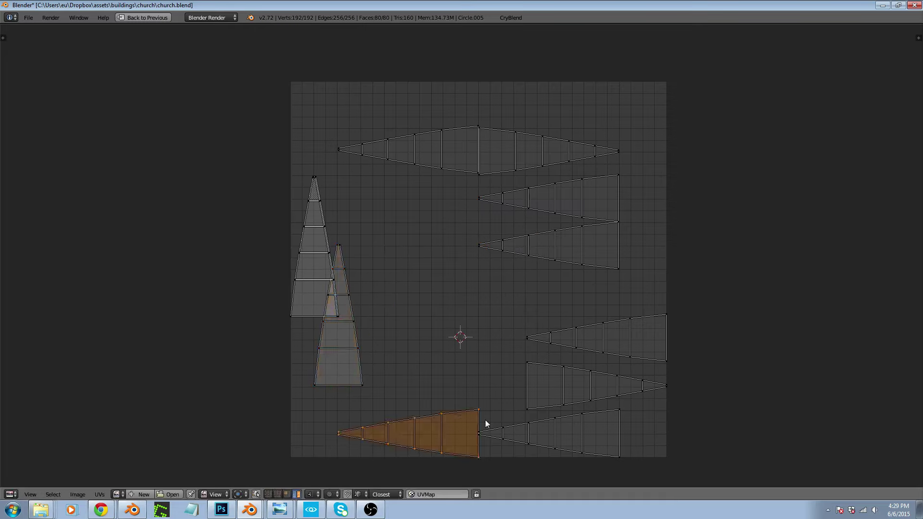
shift+right_click(577, 421)
text(r90)
key(Return)
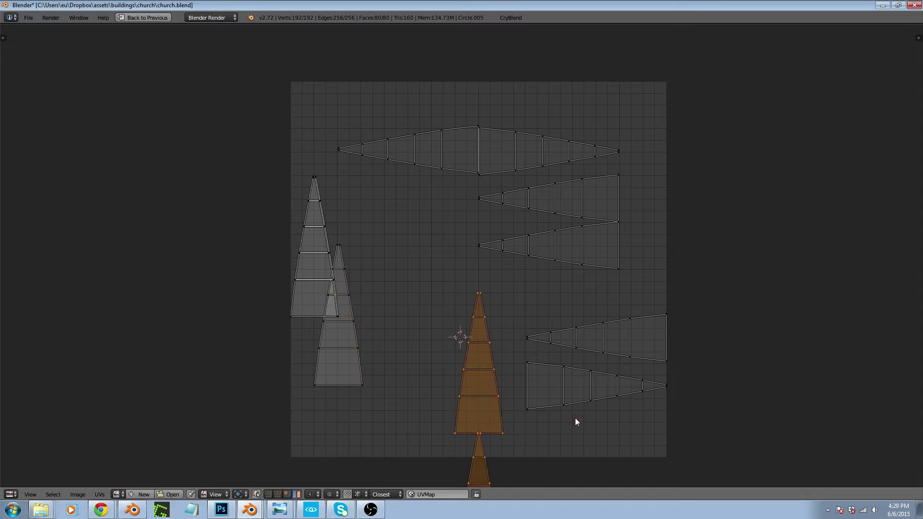
Move both rotated bottom-row UV islands onto the lower upright stack, aligning their corners
right_click(463, 430)
key(g)
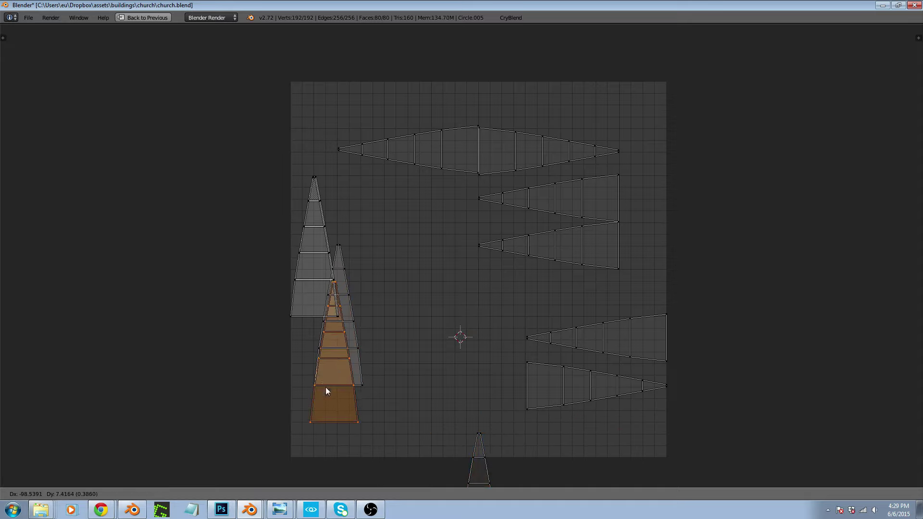
click(330, 367)
key(g)
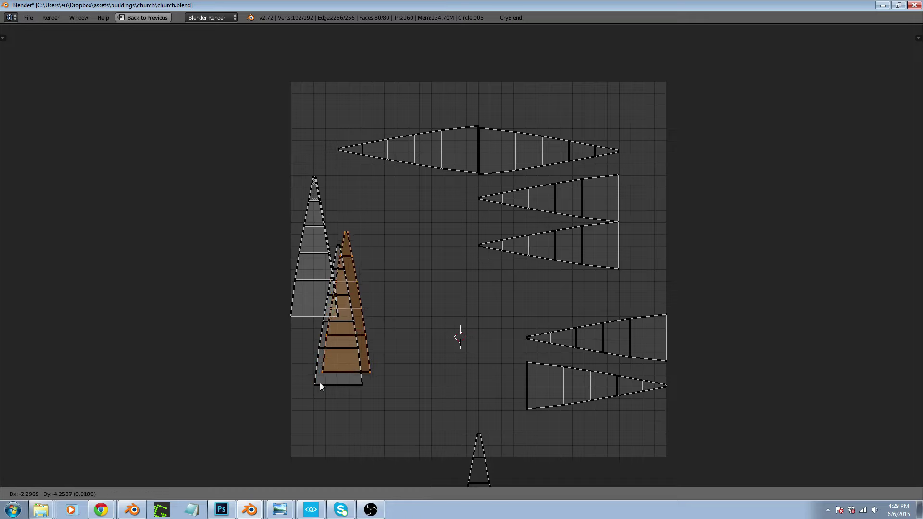
click(315, 385)
scroll(390, 322, down, 1)
right_click(449, 455)
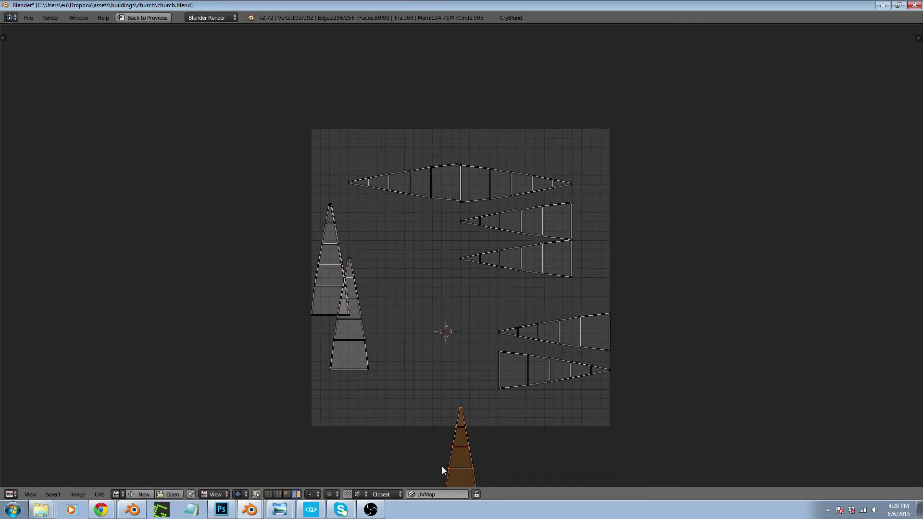
key(g)
click(376, 304)
key(g)
click(324, 367)
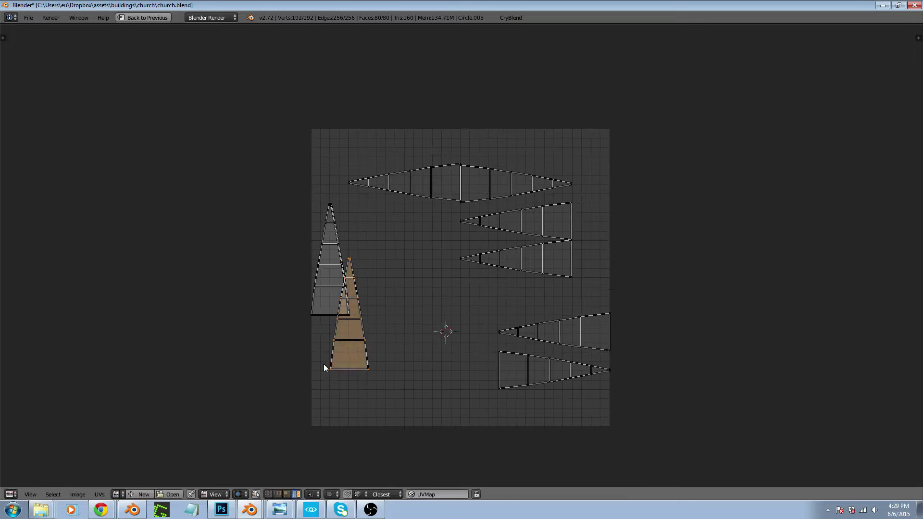
Rotate the lower right-pointing UV island by -90 degrees and the two adjoining left-pointing islands beneath the top row by 90 degrees
right_click(499, 353)
text(r90)
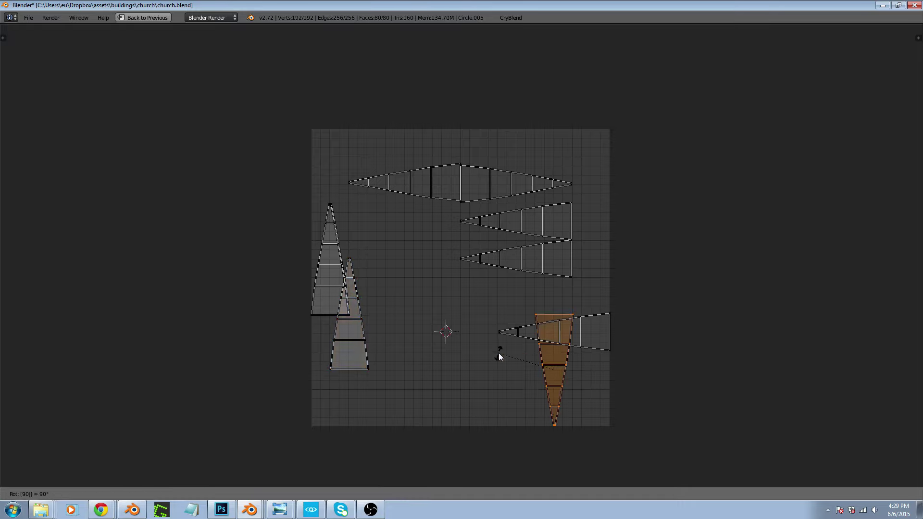
key(minus)
key(Return)
right_click(561, 264)
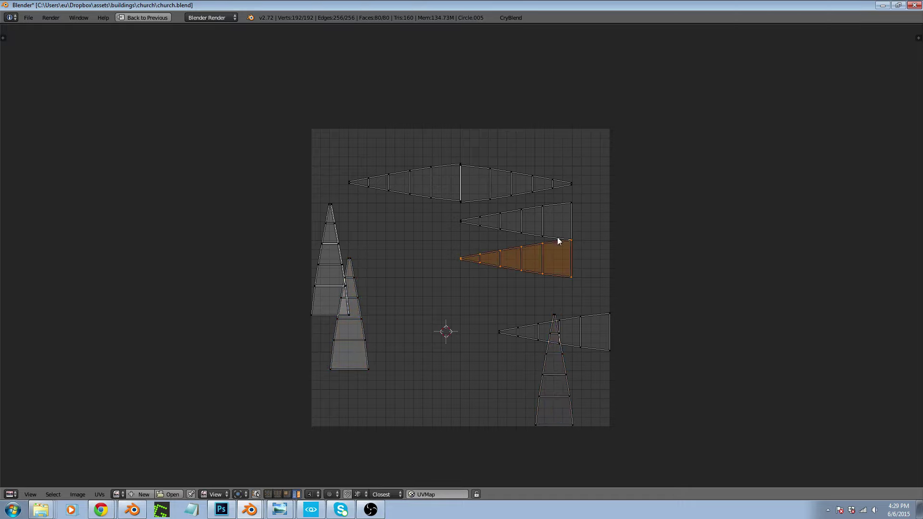
shift+right_click(558, 241)
text(r)
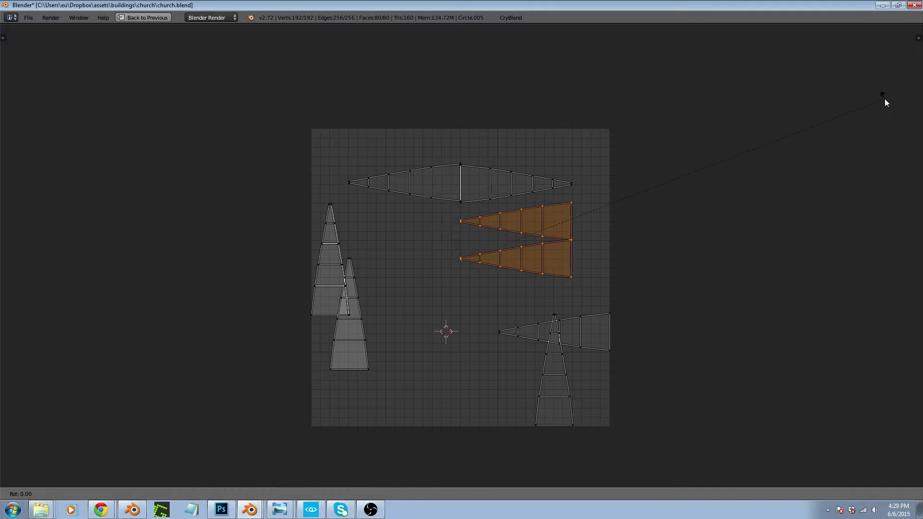
text(90)
key(Return)
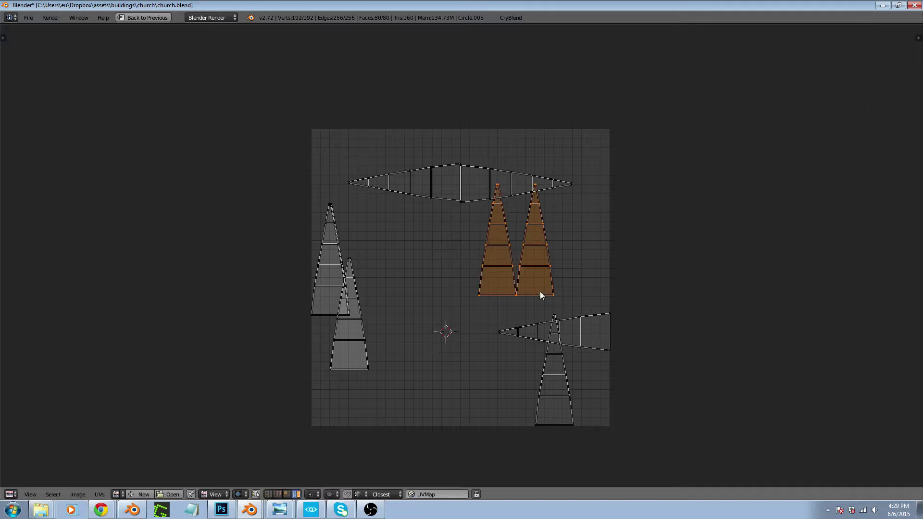
Move the three newly rotated upright UV islands onto the lower stack and align their base corners
right_drag(480, 291, 331, 367)
right_drag(519, 290, 330, 364)
right_drag(538, 425, 347, 351)
scroll(330, 365, up, 6)
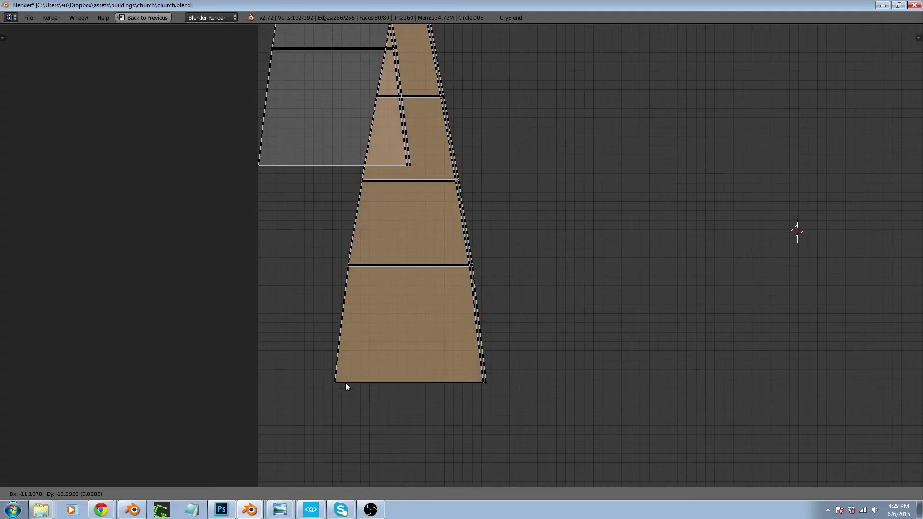
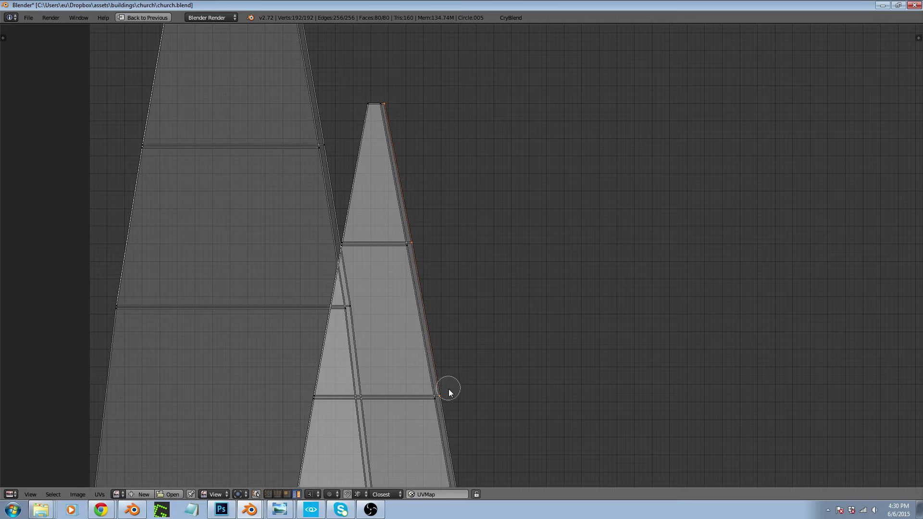
Circle-select the protruding right-edge vertices of the lower UV stack and move them onto the neighbouring inner edge
scroll(457, 269, down, 5)
scroll(462, 346, up, 5)
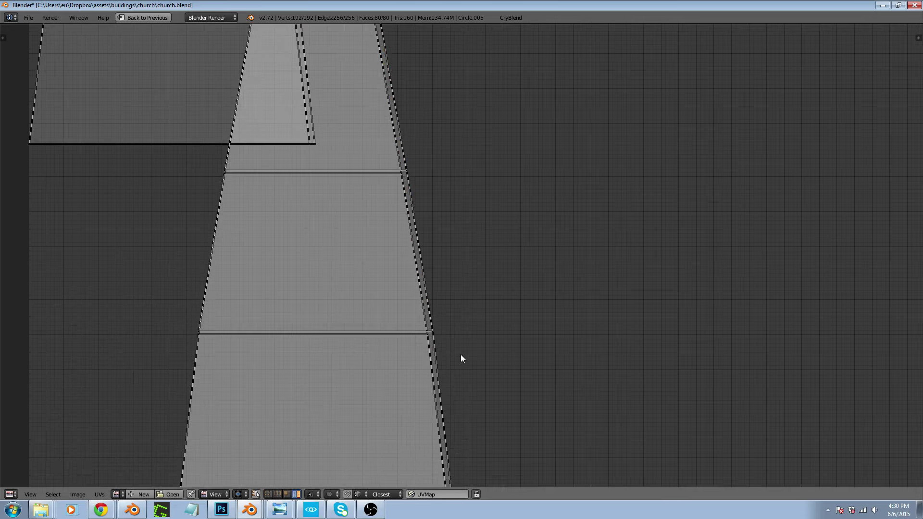
click(438, 323)
key(Escape)
scroll(432, 144, down, 4)
scroll(380, 178, up, 6)
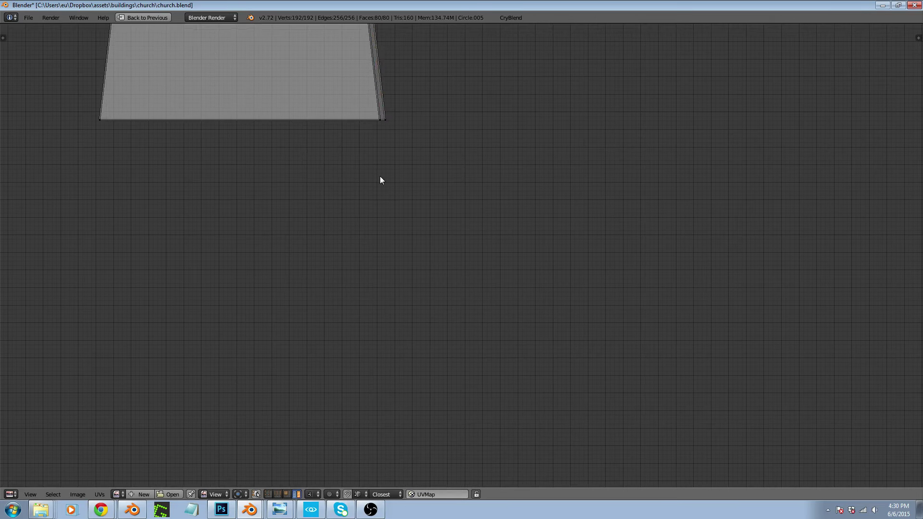
key(c)
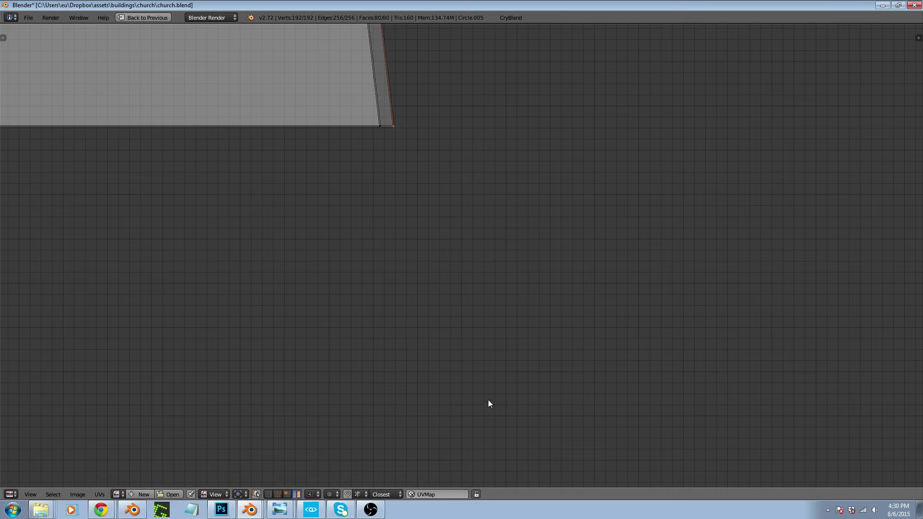
scroll(458, 372, down, 2)
scroll(423, 250, up, 3)
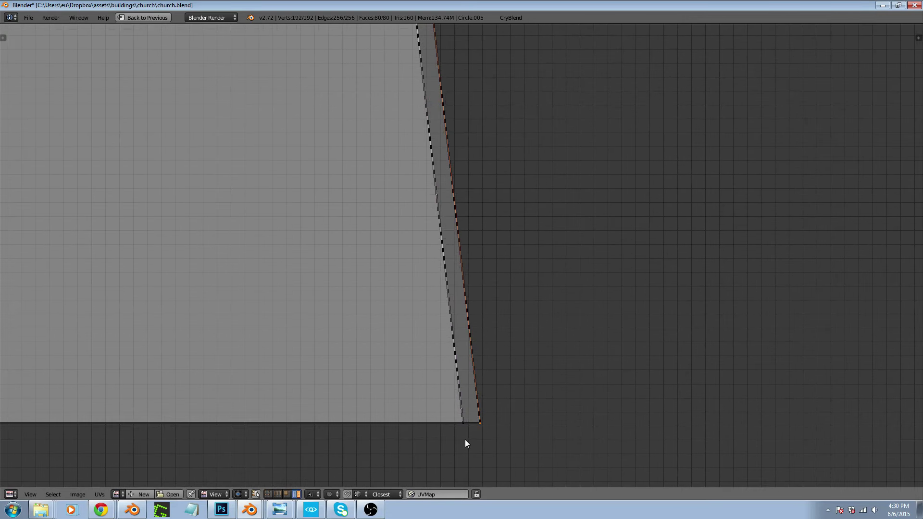
key(g)
click(458, 430)
Deselect all UVs and box-select the horizontal seam vertices just above the lower stack's bottom panel
scroll(478, 438, down, 2)
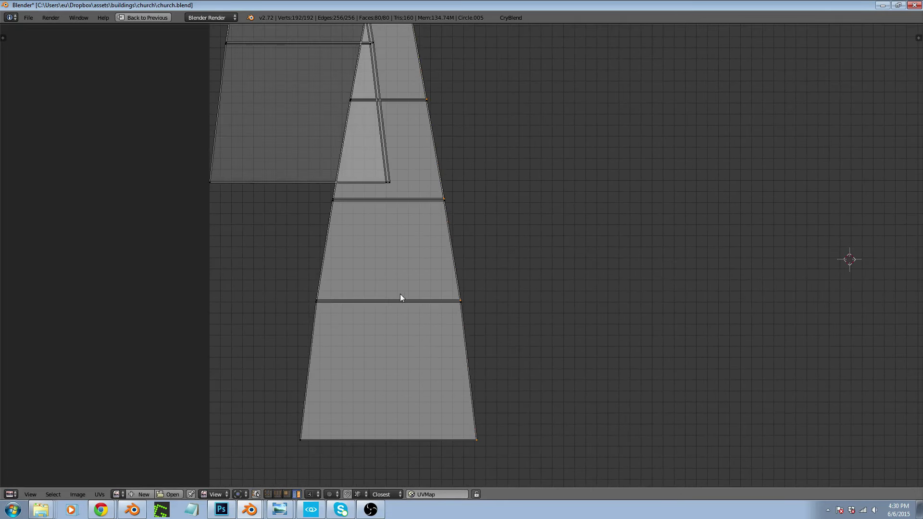
scroll(401, 296, up, 4)
key(a)
key(a)
key(a)
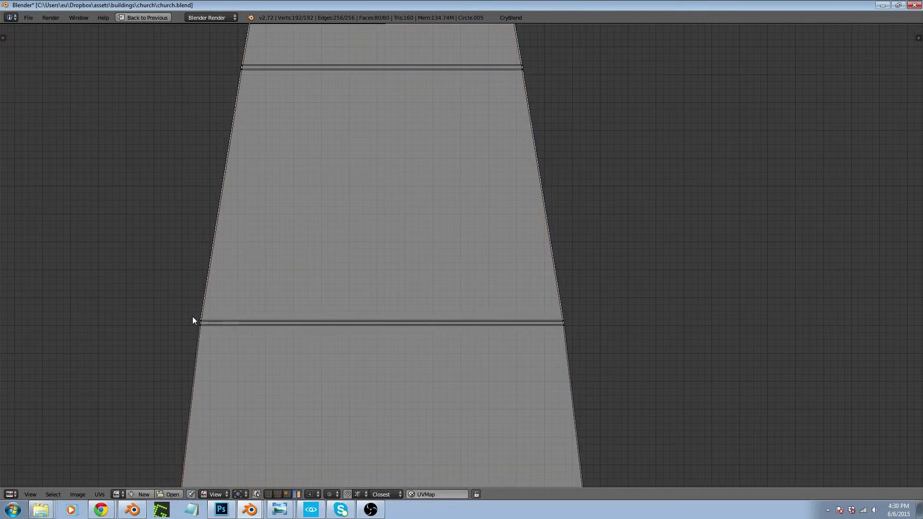
key(b)
drag(194, 317, 578, 322)
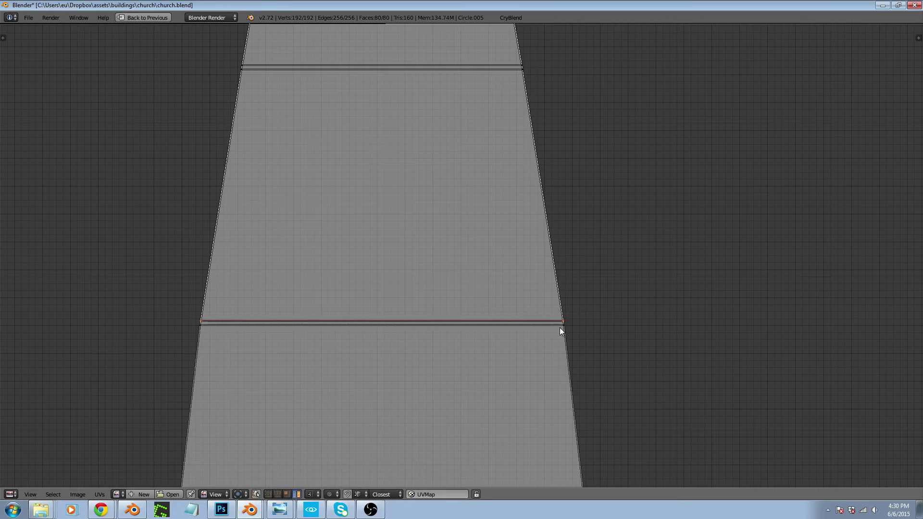
scroll(565, 322, up, 5)
scroll(564, 322, down, 5)
key(Tab)
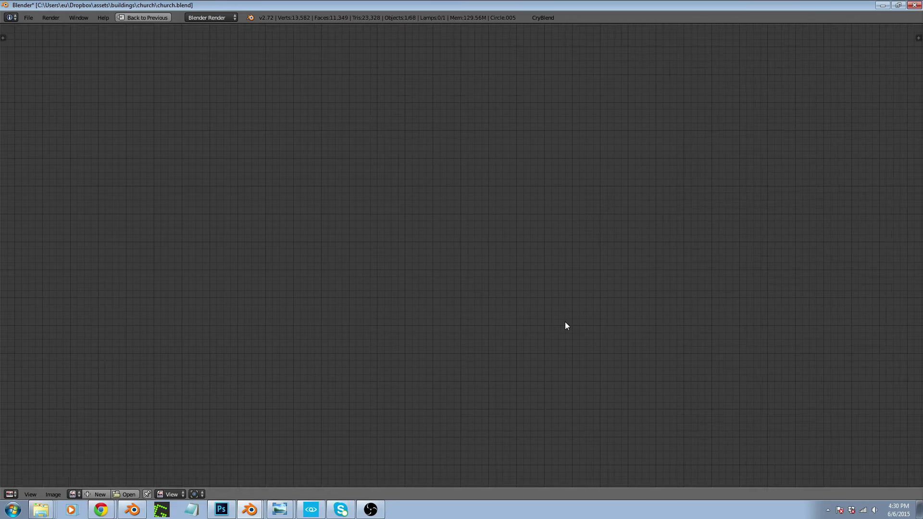
key(Tab)
scroll(549, 330, down, 6)
scroll(505, 334, up, 4)
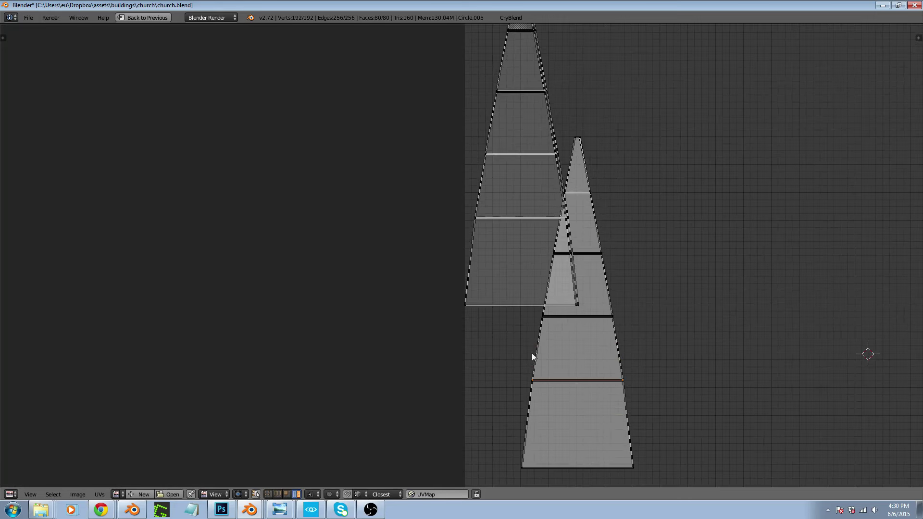
scroll(454, 310, down, 2)
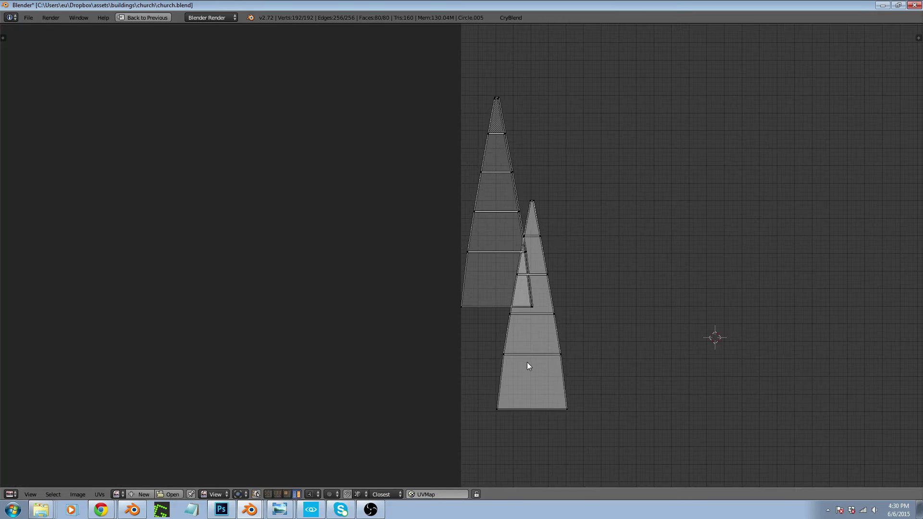
key(b)
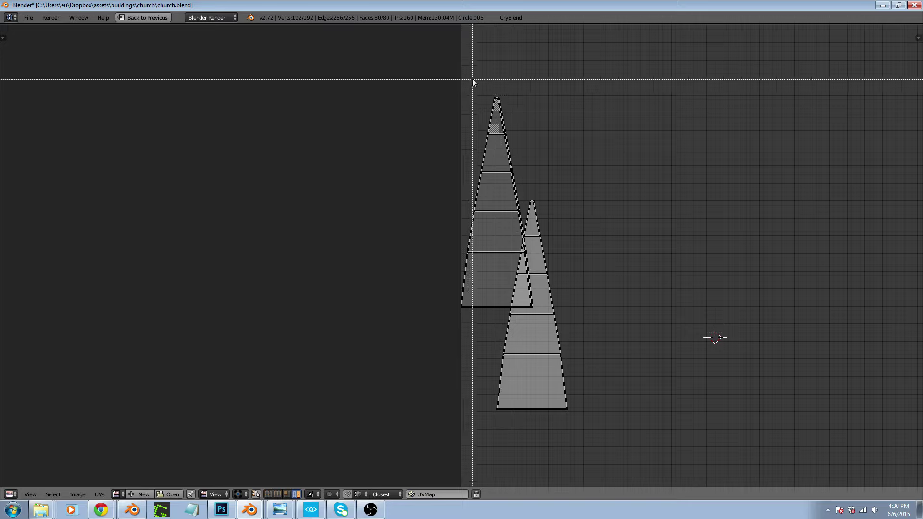
drag(472, 76, 475, 82)
key(ctrl+Tab)
click(471, 119)
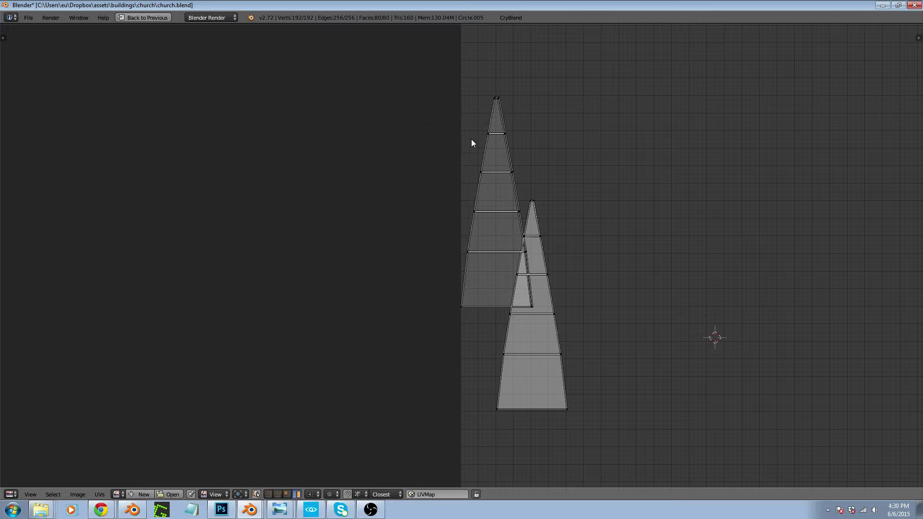
right_click(496, 172)
Box-select every vertex row of the lower UV stack, from its wide base up to the narrow tip
key(b)
drag(582, 432, 484, 379)
key(b)
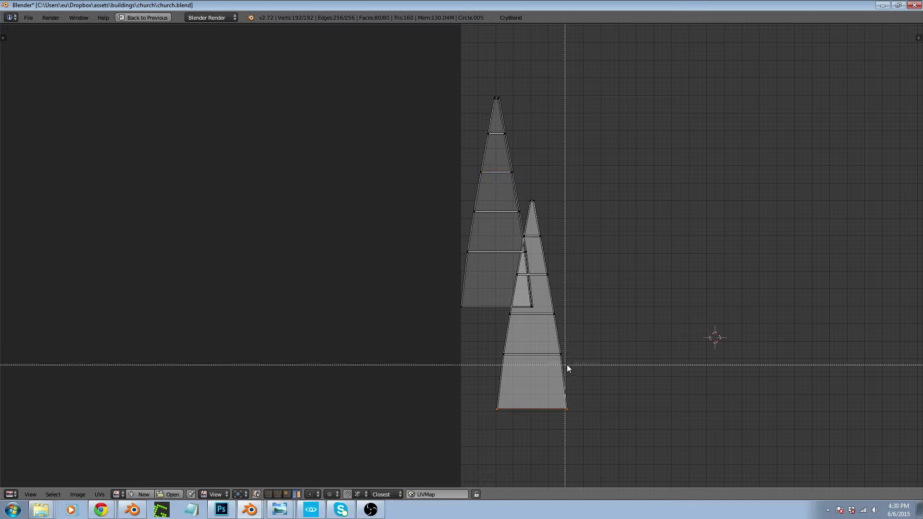
drag(569, 365, 492, 341)
key(b)
drag(559, 327, 493, 312)
key(b)
drag(517, 278, 512, 302)
key(b)
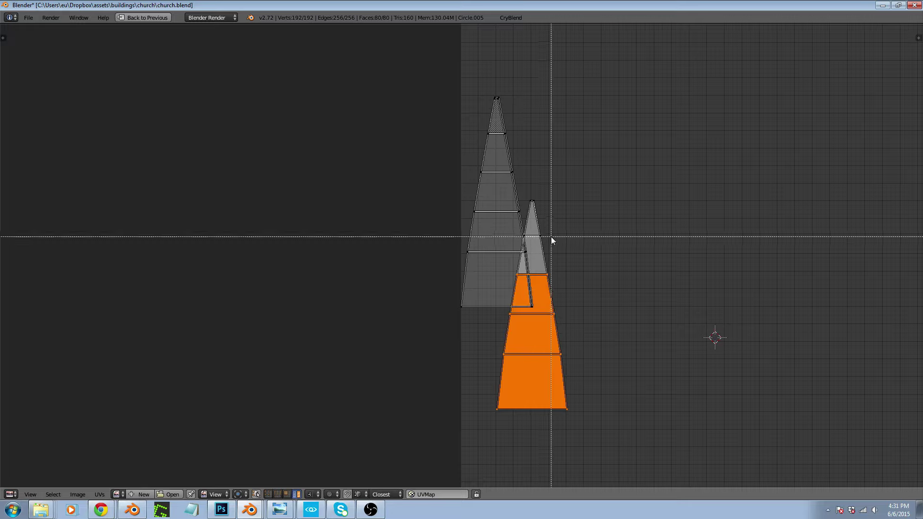
drag(552, 235, 519, 259)
key(b)
drag(543, 214, 524, 191)
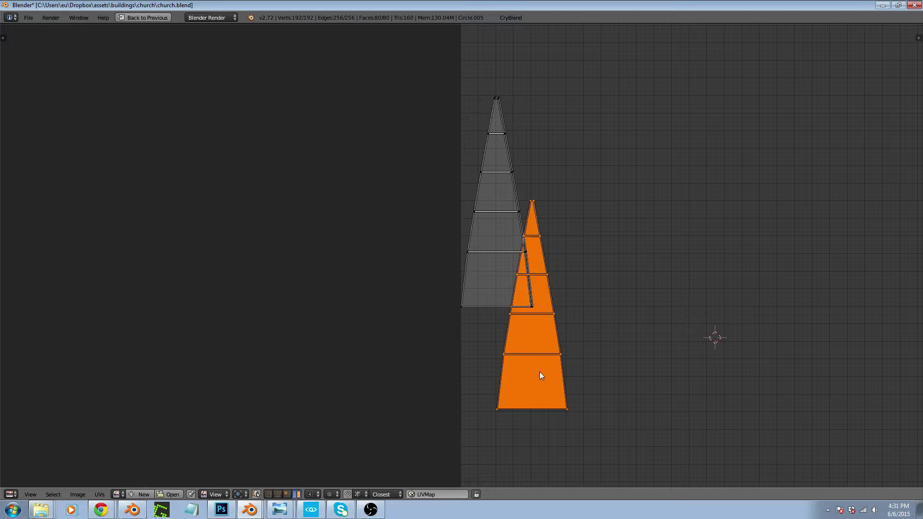
Move the selected UV stack onto the other stack with their base corners aligned, and restore the multi-editor layout
key(g)
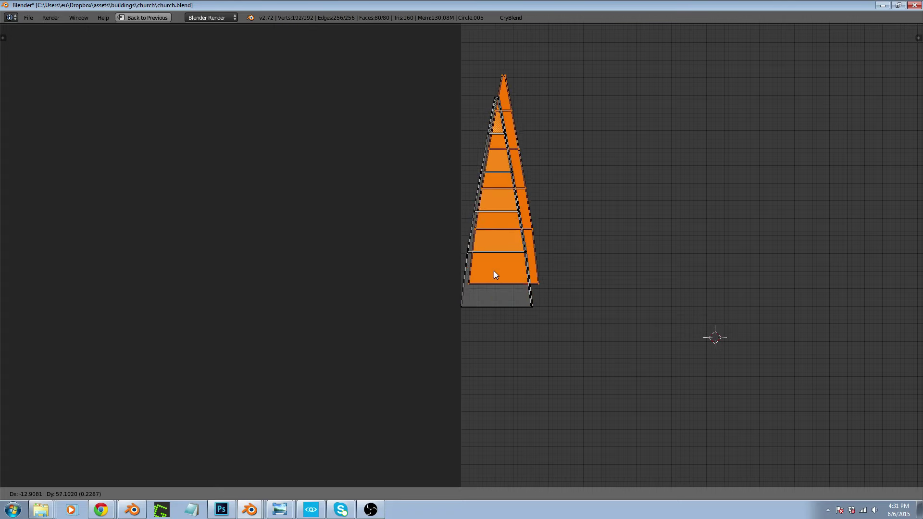
click(477, 307)
scroll(477, 306, up, 5)
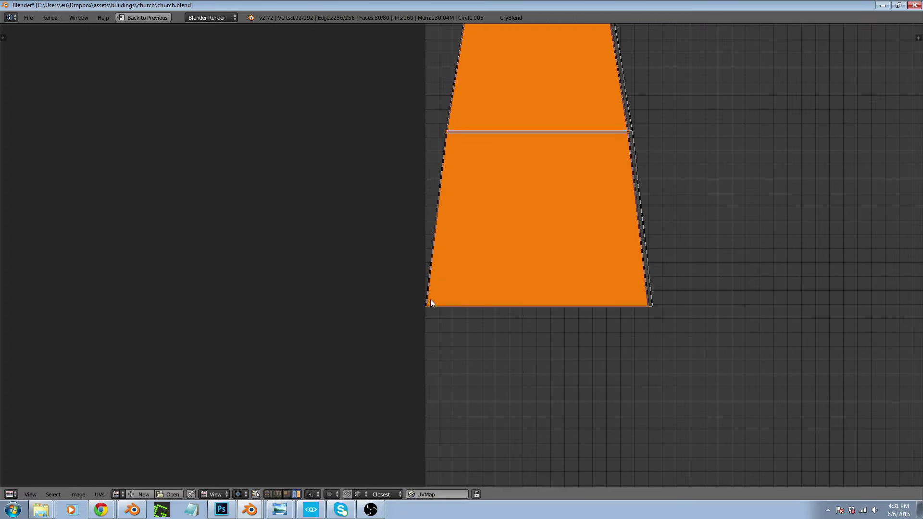
scroll(431, 299, down, 5)
key(ctrl+Up)
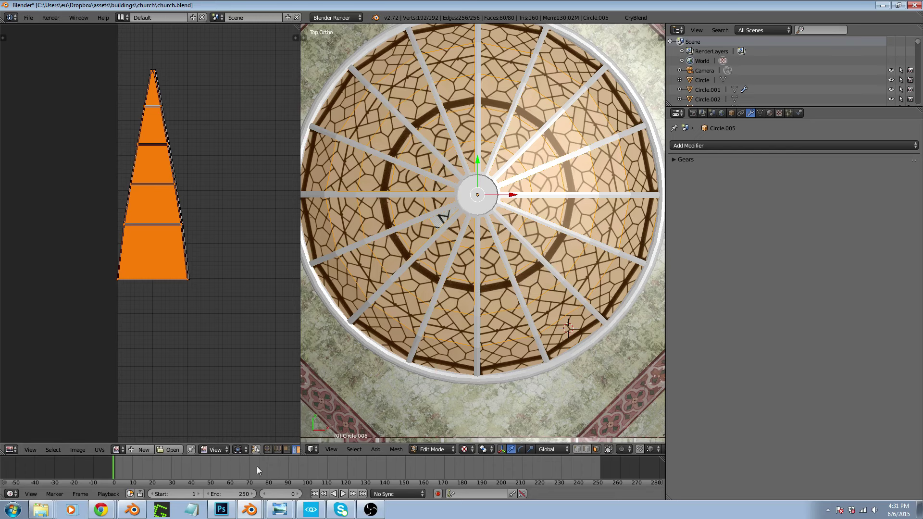
Assign the WindowStainedGlass0011_diff.tif image to the dome panel UVs and inspect the pattern on the dome
click(122, 449)
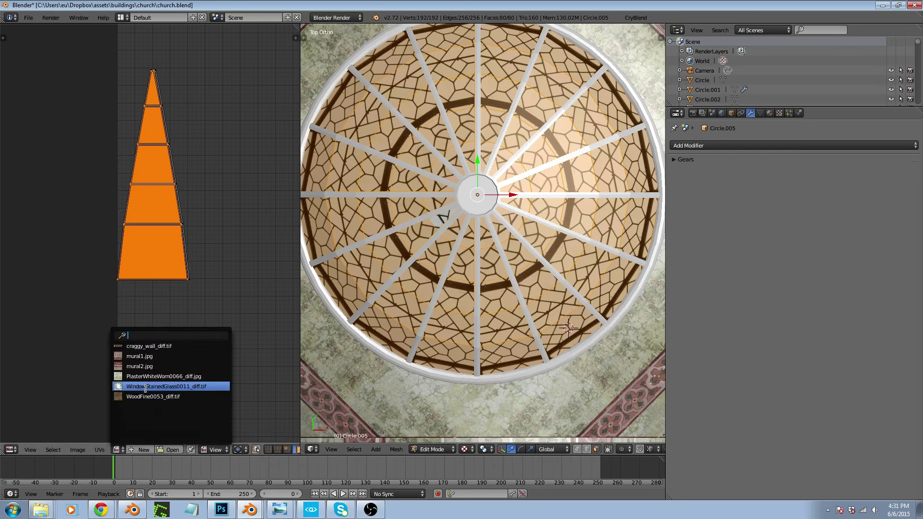
click(144, 389)
scroll(186, 288, down, 2)
scroll(178, 279, down, 4)
scroll(137, 286, up, 10)
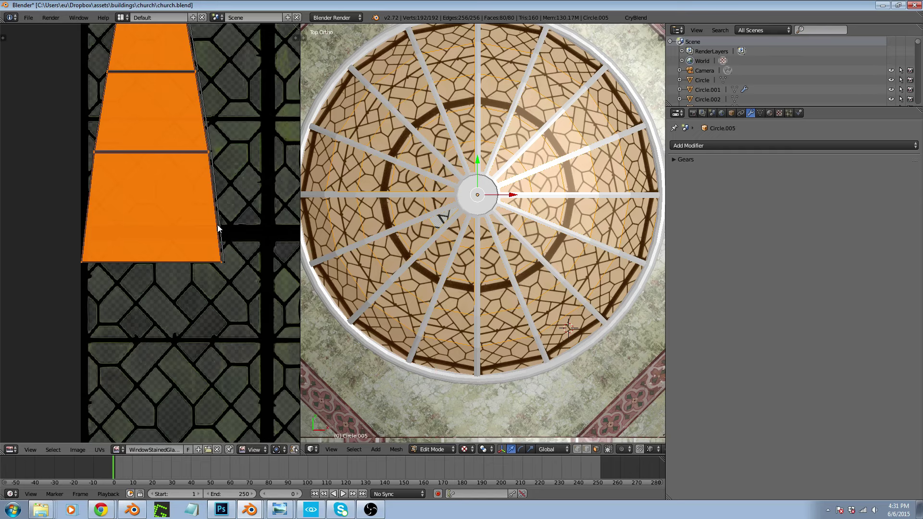
middle_drag(601, 385, 643, 240)
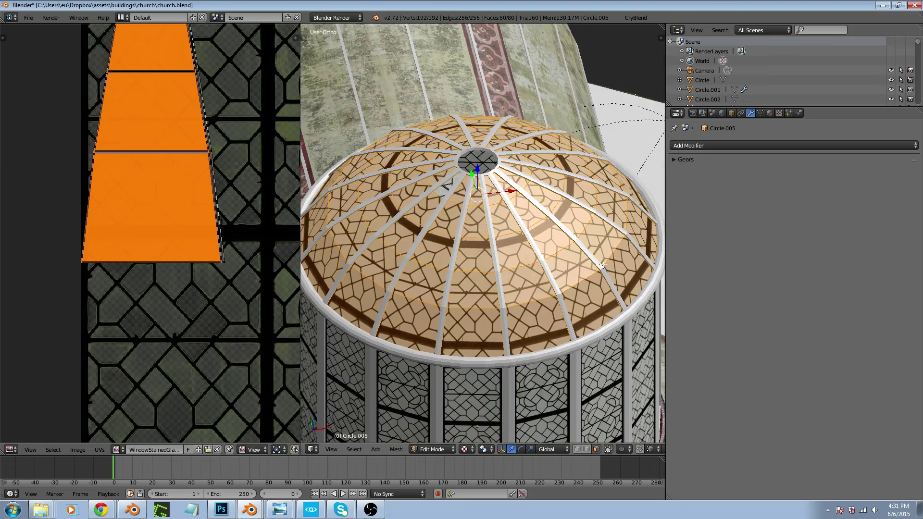
scroll(206, 266, down, 3)
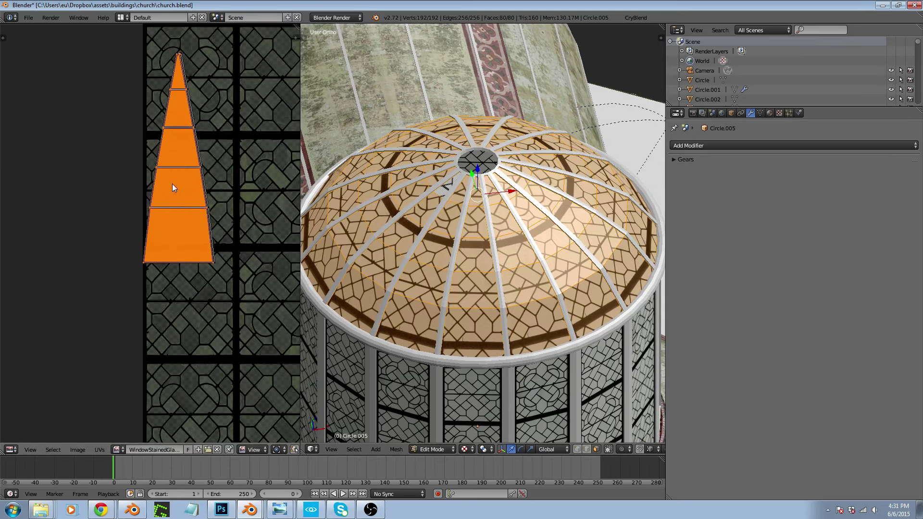
scroll(178, 189, up, 2)
key(ctrl+Tab)
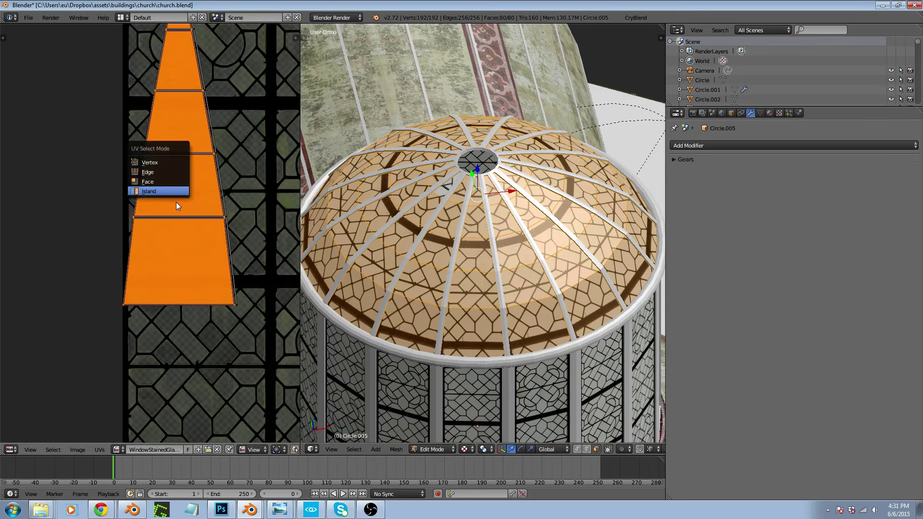
click(168, 181)
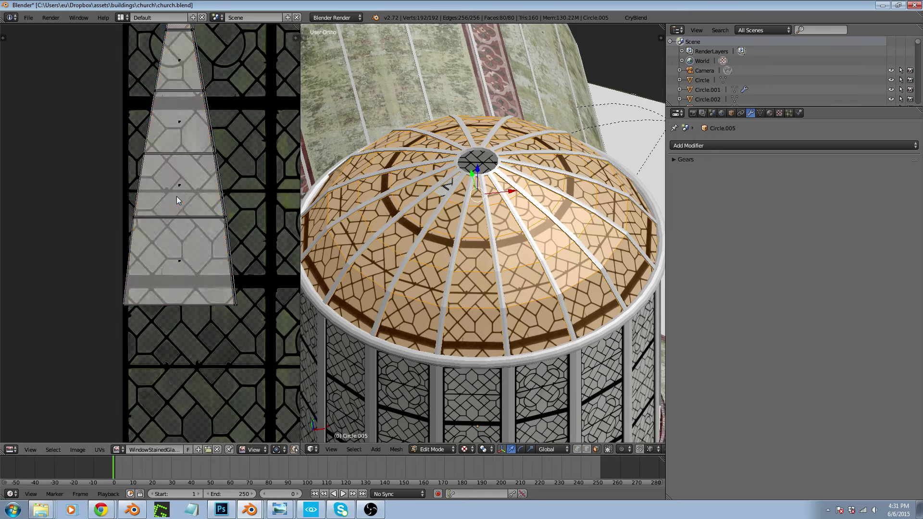
key(b)
drag(101, 169, 262, 322)
key(g)
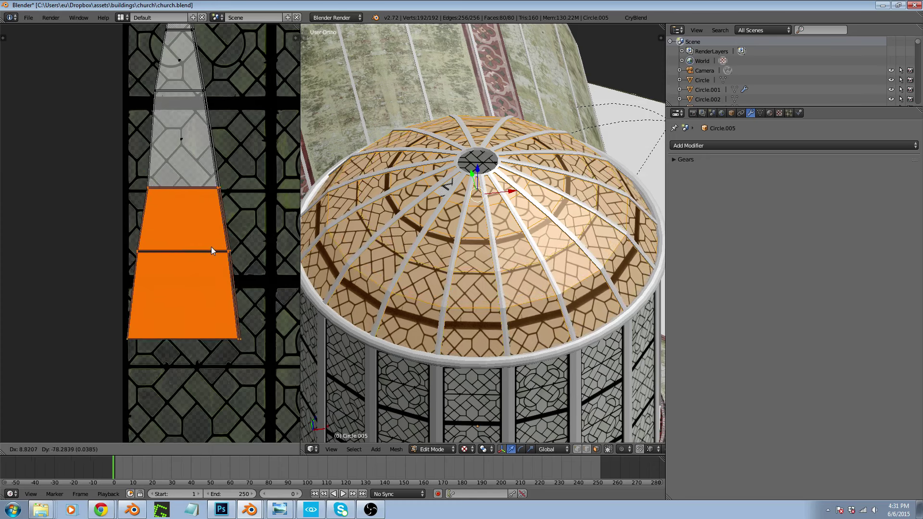
right_click(210, 244)
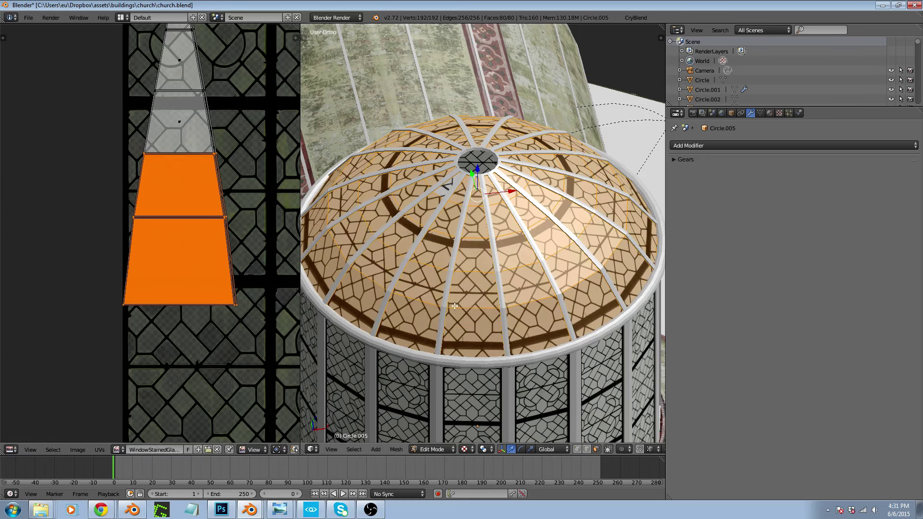
In wireframe front view, select only the faces of the dome's lower two panel rows, and dismiss the Windows Activation dialog
key(KP_1)
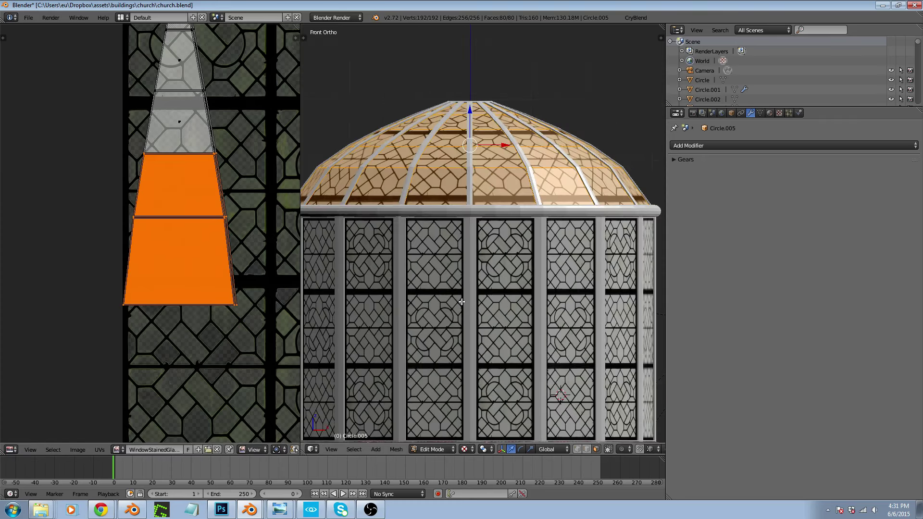
key(a)
scroll(461, 302, down, 3)
key(ctrl+Tab)
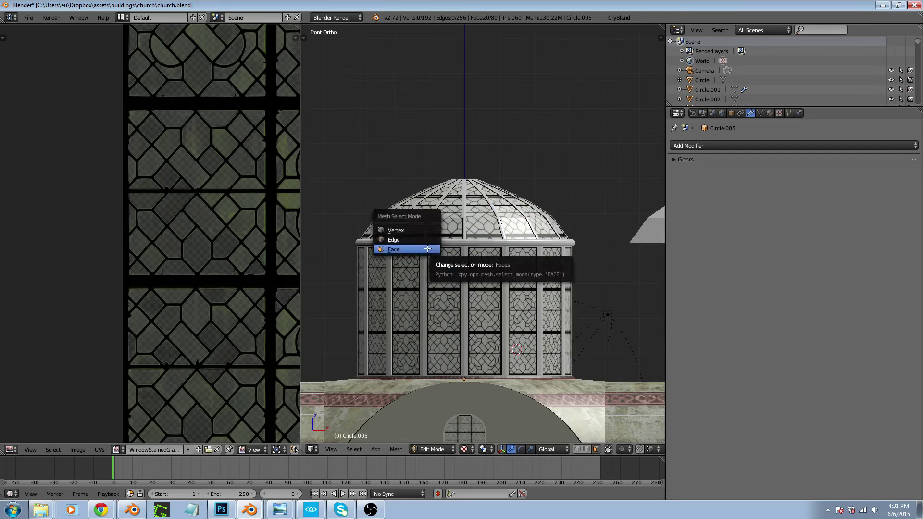
click(427, 249)
key(z)
key(b)
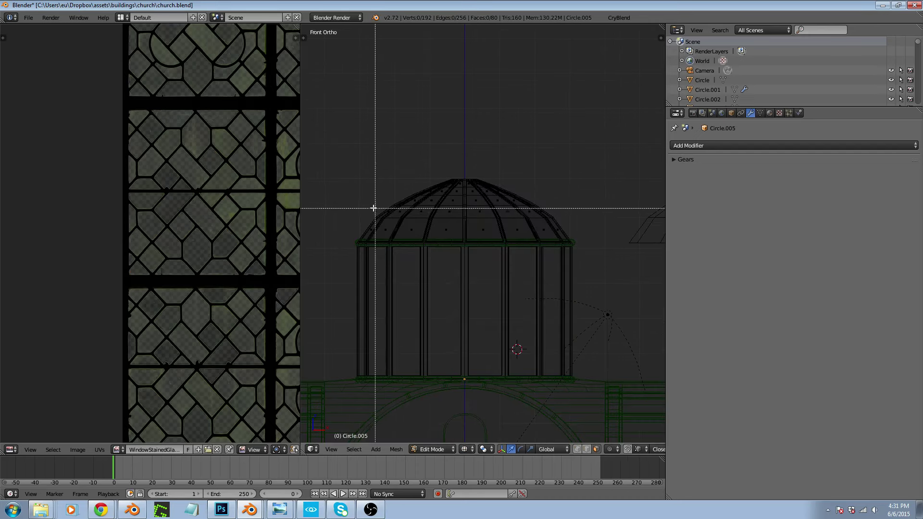
drag(358, 209, 594, 263)
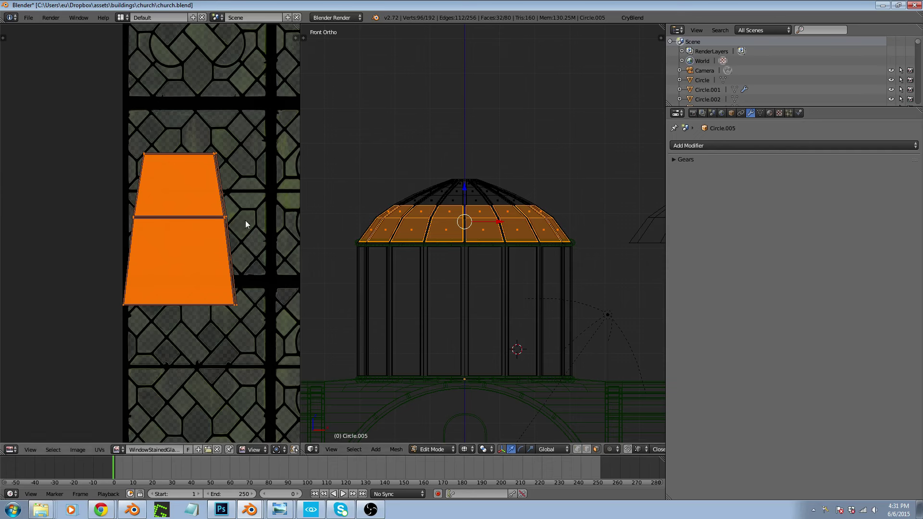
scroll(219, 199, down, 2)
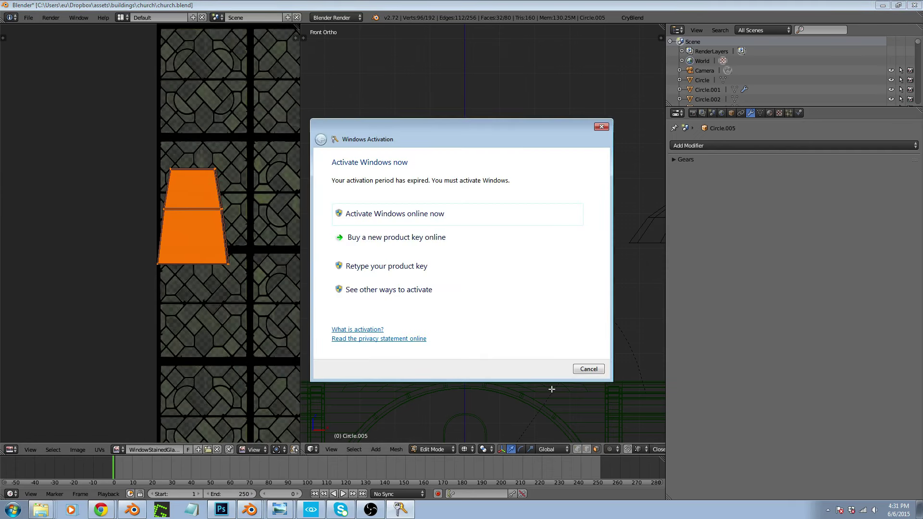
click(589, 369)
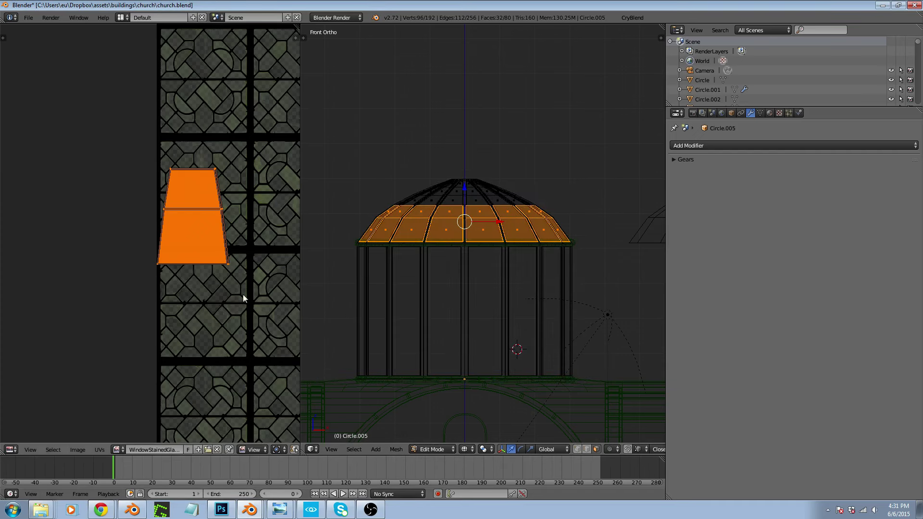
Move the two-row UV stack down onto a single stained-glass column and enlarge it about 1.3 times to span the column's width
key(g)
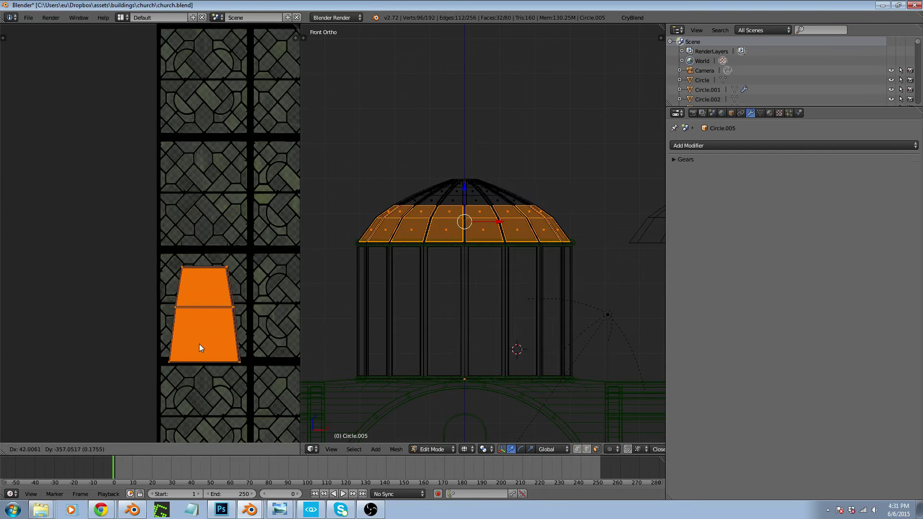
click(200, 342)
key(s)
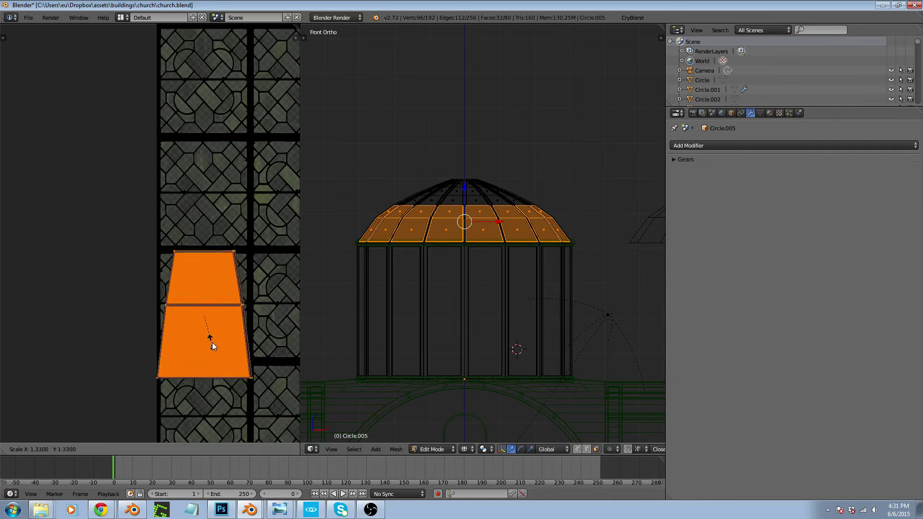
click(213, 346)
key(g)
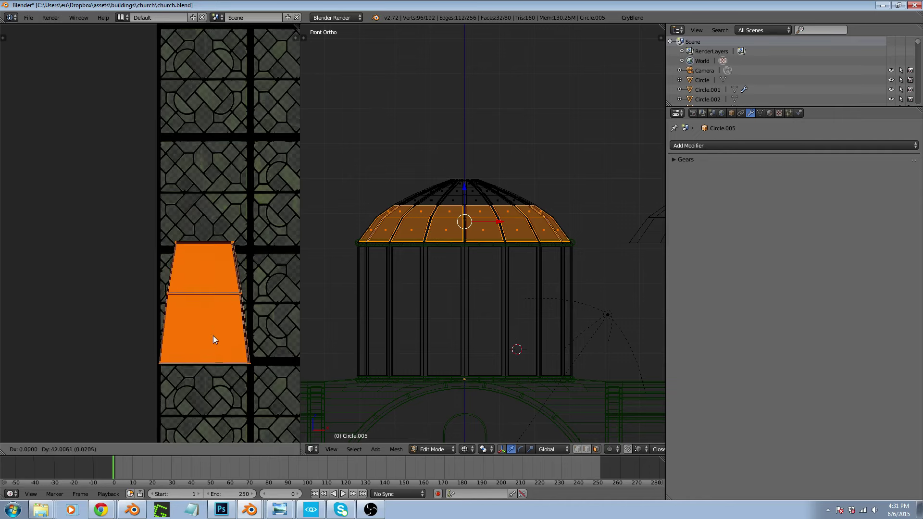
click(213, 334)
Select the UV stack's top-edge vertices in vertex mode and move them up to the upper-left corner of the window pane above
key(a)
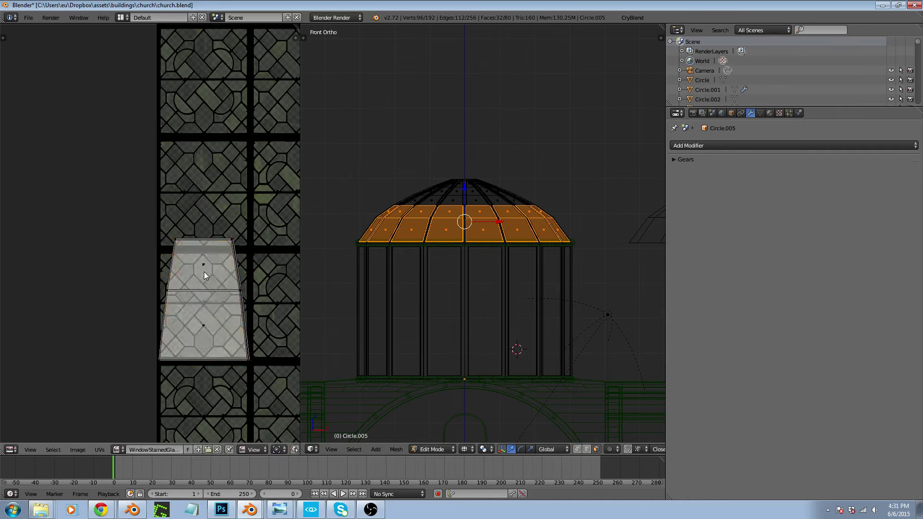
key(ctrl+Tab)
click(202, 221)
key(b)
drag(178, 223, 255, 249)
key(b)
key(g)
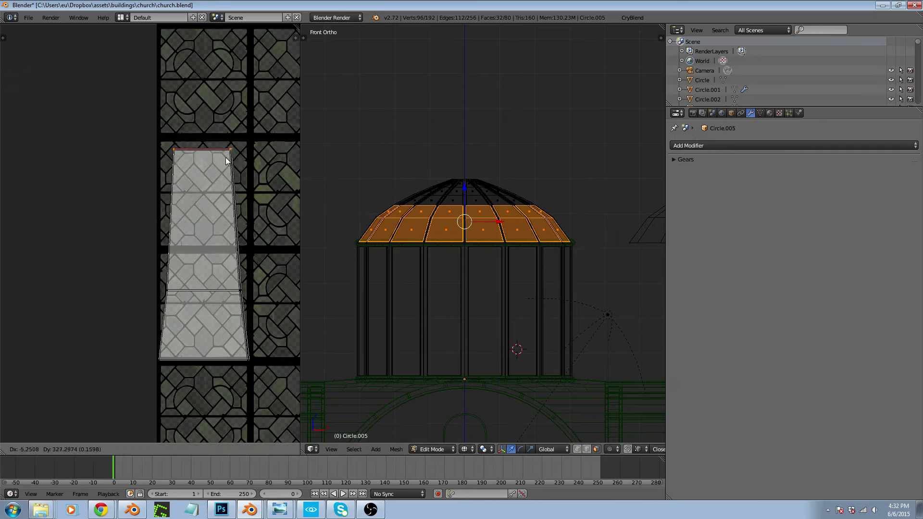
click(213, 151)
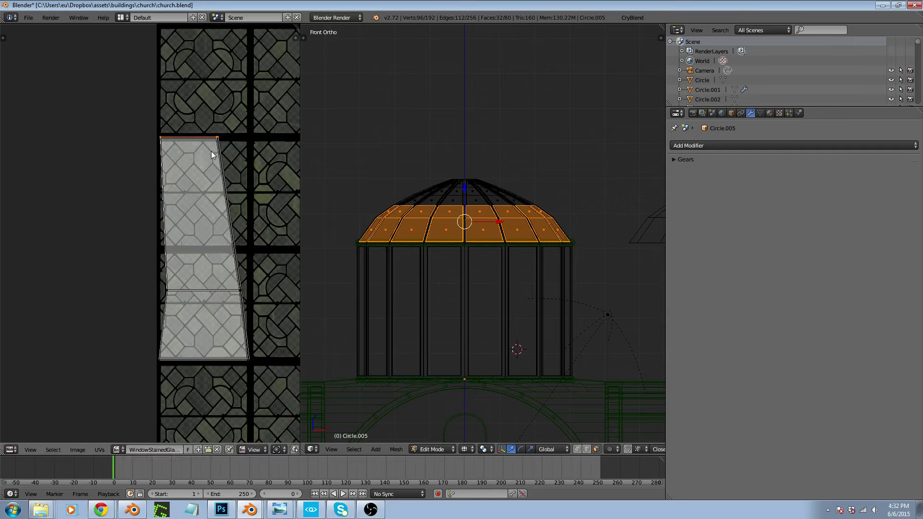
Move the left vertices of the UV stack's middle seam up to the texture's left border at the horizontal bar
key(a)
key(b)
drag(161, 284, 169, 301)
key(g)
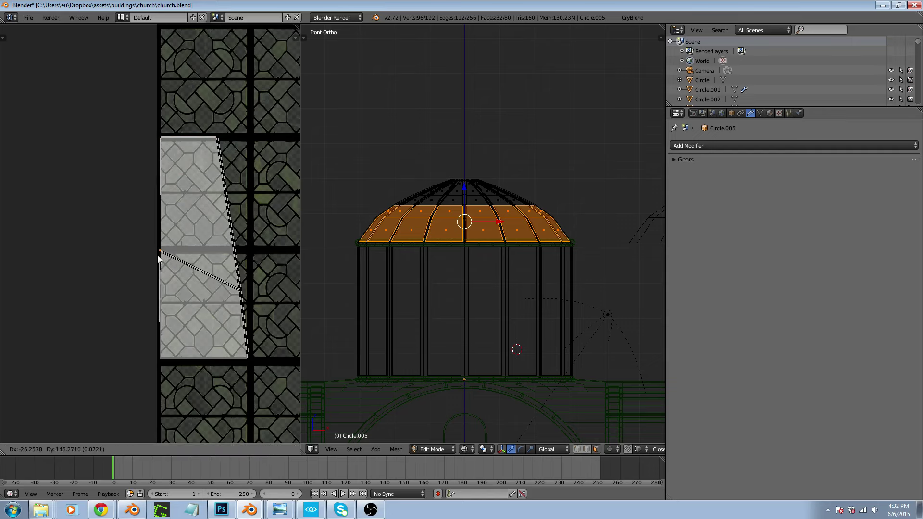
click(160, 257)
scroll(174, 361, up, 2)
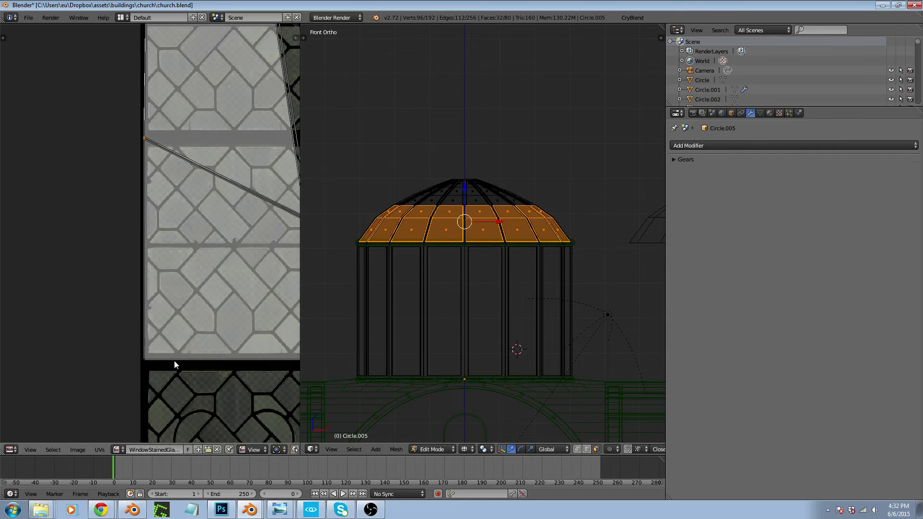
key(g)
key(y)
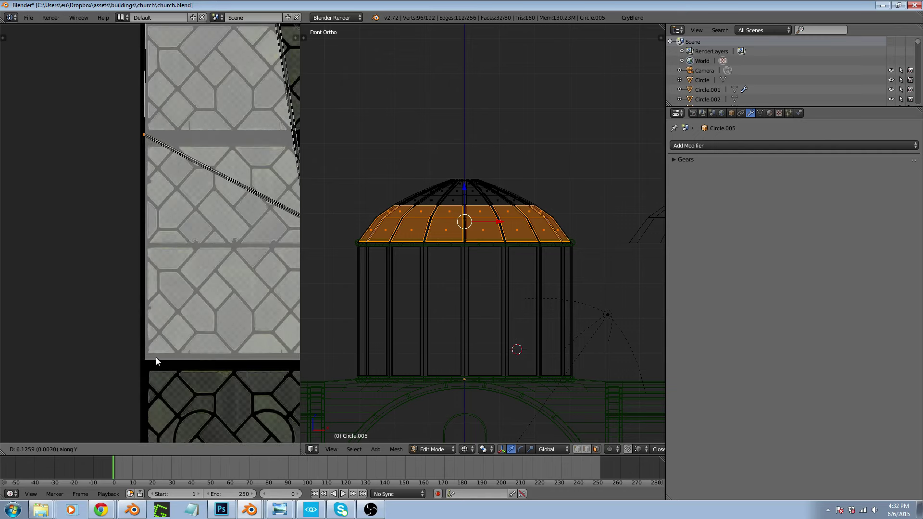
click(164, 363)
Move the UV stack's top-left corner vertices along X to line up with the left seam vertices
scroll(166, 366, down, 4)
scroll(172, 198, up, 4)
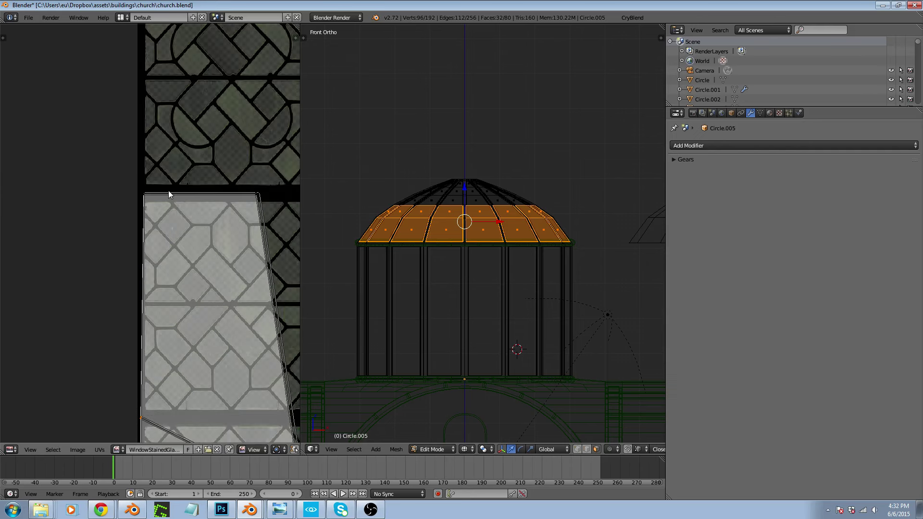
key(b)
drag(131, 185, 149, 198)
key(g)
key(x)
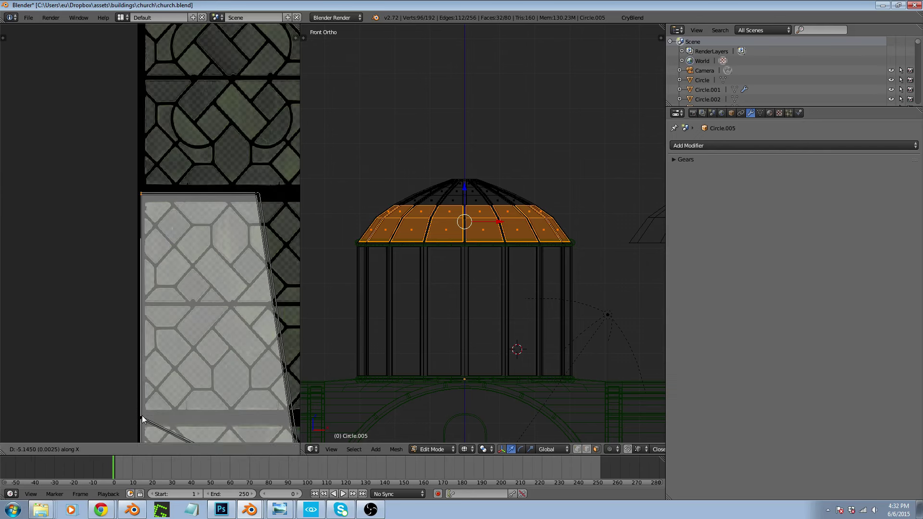
click(141, 416)
Move the UV stack's top-right corner vertices along X to the vertical bar above the bottom-right corner
scroll(130, 282, down, 1)
scroll(130, 283, down, 3)
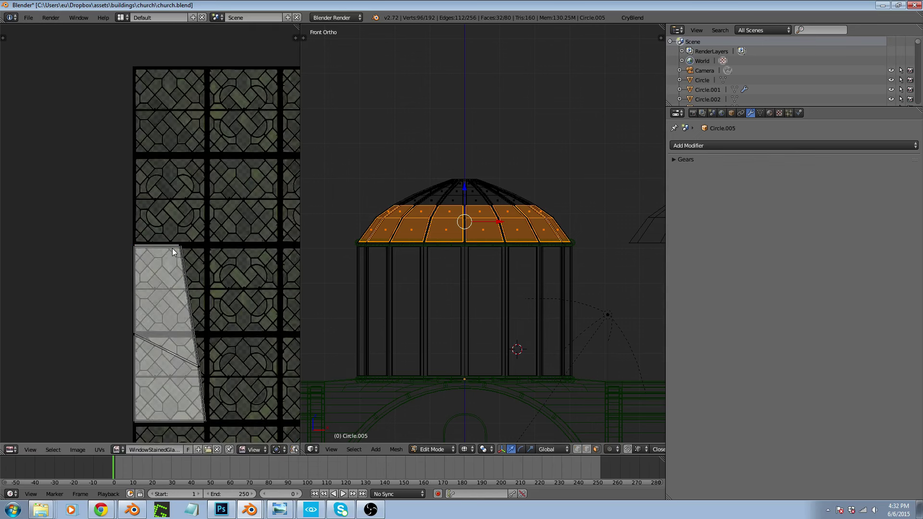
key(b)
drag(179, 243, 198, 263)
key(g)
key(x)
click(208, 423)
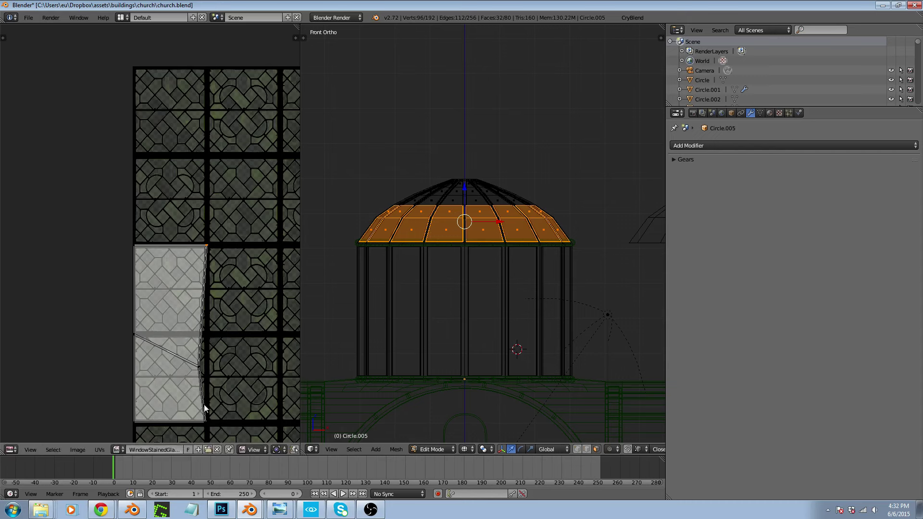
Move the right vertices of the UV stack's middle seam to line up with the left seam in Y and the top-right corner in X
scroll(195, 377, up, 3)
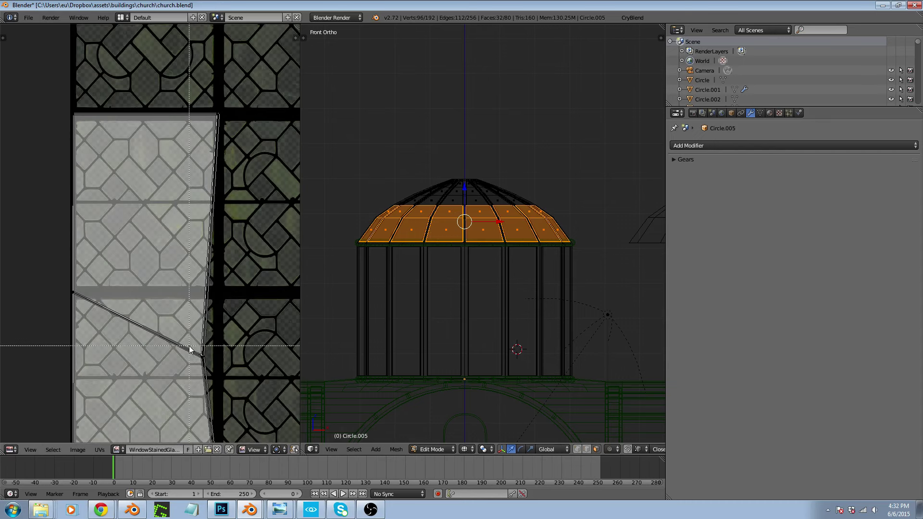
key(g)
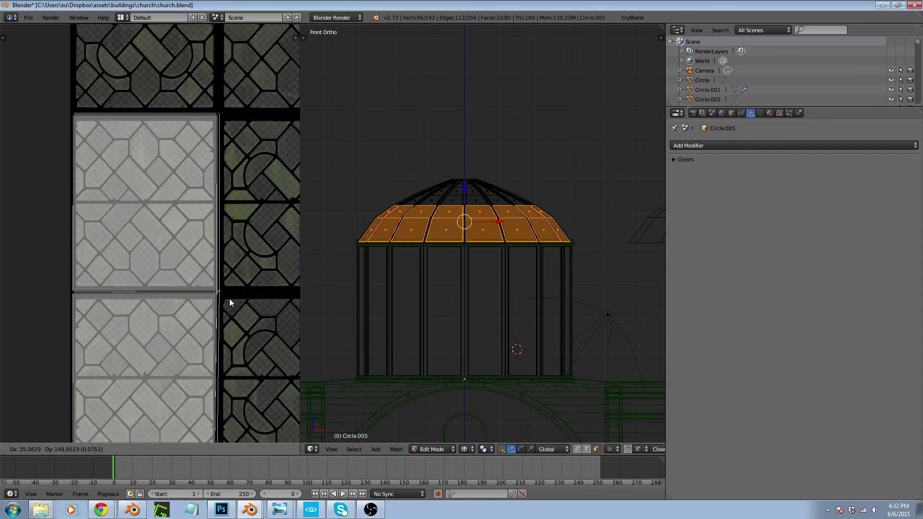
key(y)
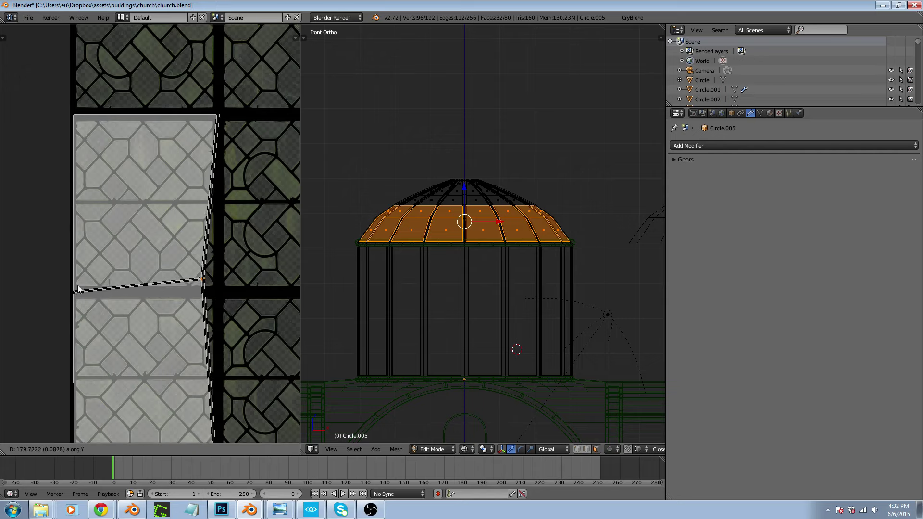
ctrl+click(70, 289)
key(g)
key(x)
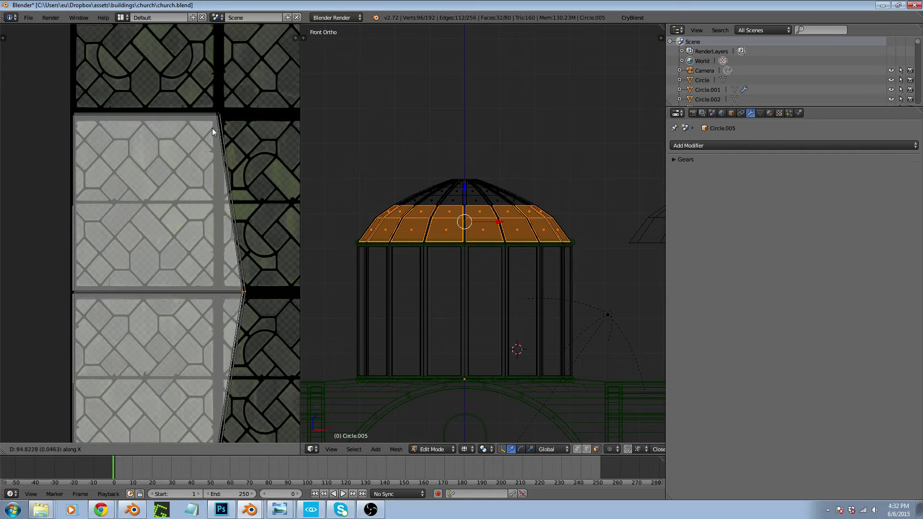
ctrl+click(217, 117)
Examine the stained-glass texture on the dome's lower two panel rows in textured shading, from an angle and from the front
key(alt+z)
middle_drag(509, 246, 504, 271)
scroll(498, 264, up, 5)
scroll(482, 245, down, 2)
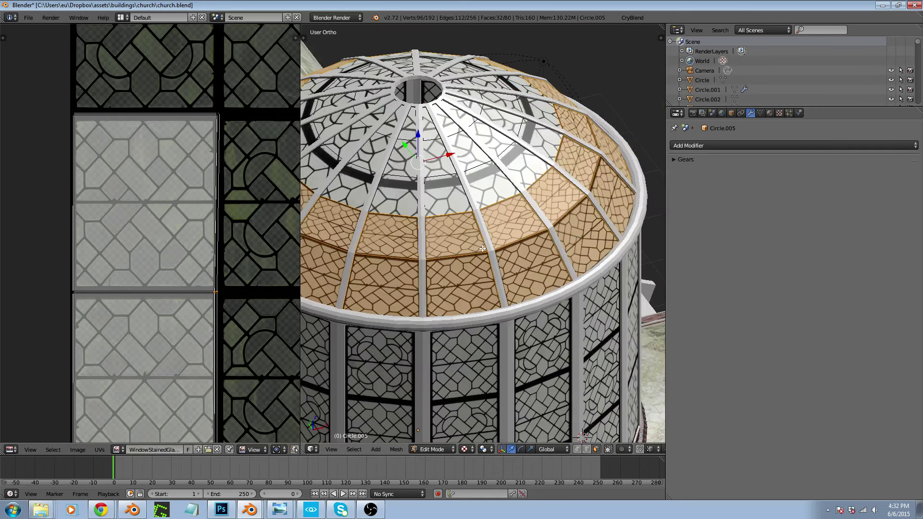
scroll(451, 219, down, 3)
scroll(430, 177, up, 3)
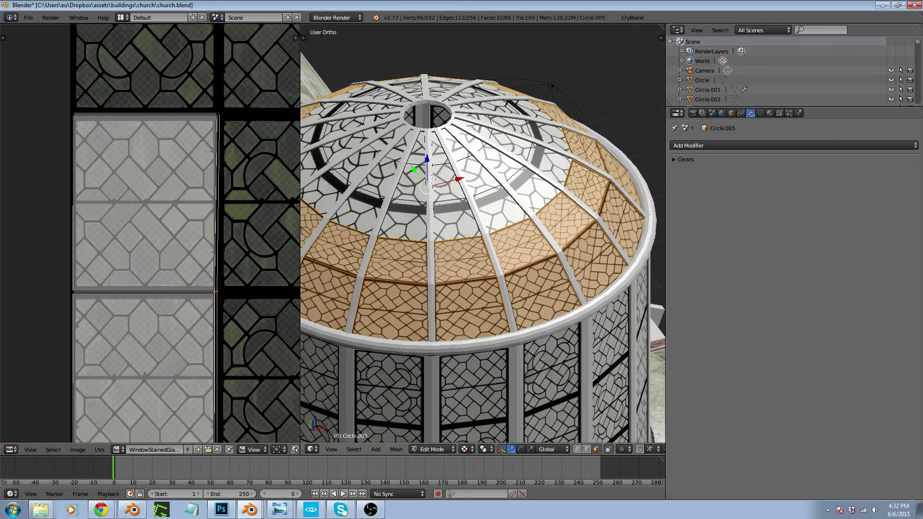
key(KP_1)
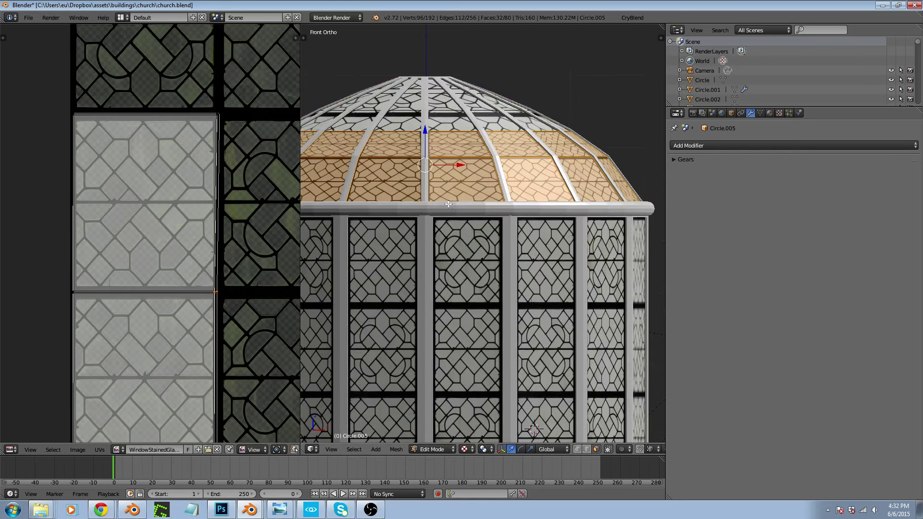
Select only the next two rows of glass panels above, in face mode with wireframe display
key(a)
scroll(448, 204, down, 2)
scroll(394, 119, up, 3)
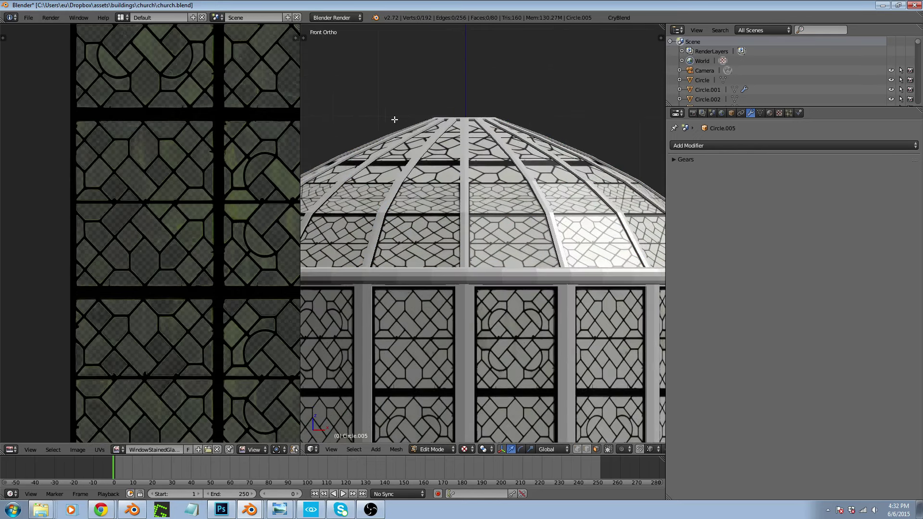
key(ctrl+Tab)
click(411, 159)
key(z)
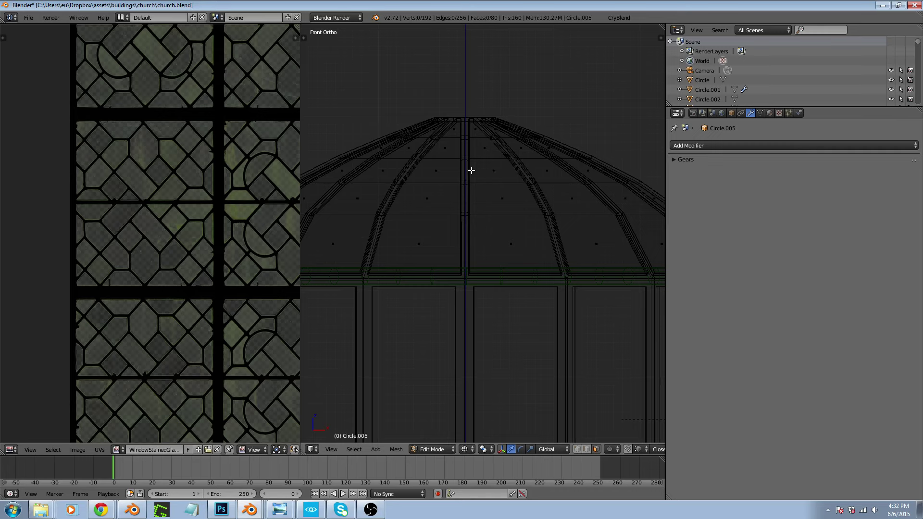
key(b)
drag(318, 141, 615, 173)
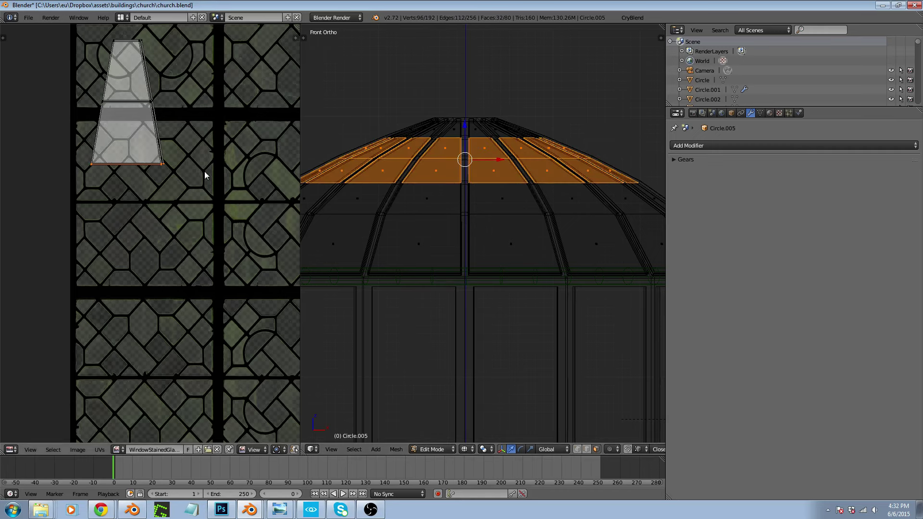
Move the bottom-edge vertices of the new UV stack down to the lower-left corner of the window pane below
middle_drag(153, 162, 172, 169)
scroll(172, 169, up, 1)
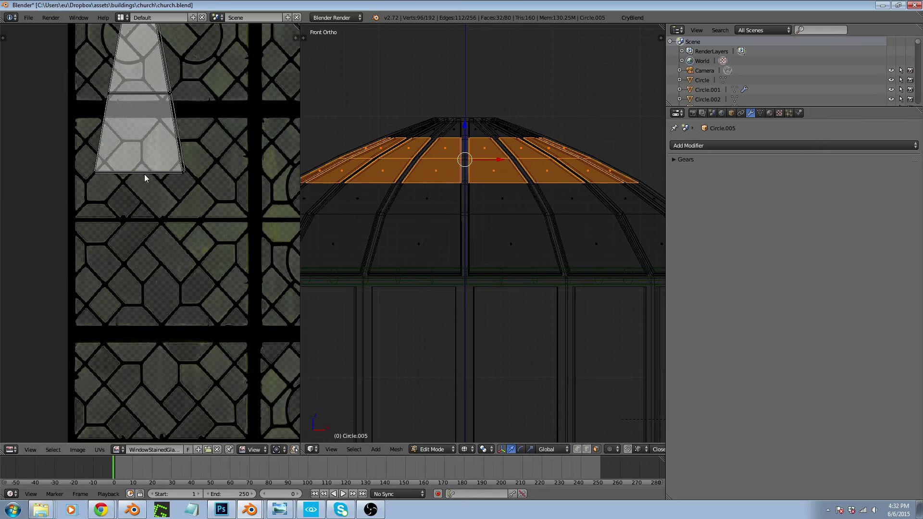
key(b)
drag(75, 156, 216, 186)
key(g)
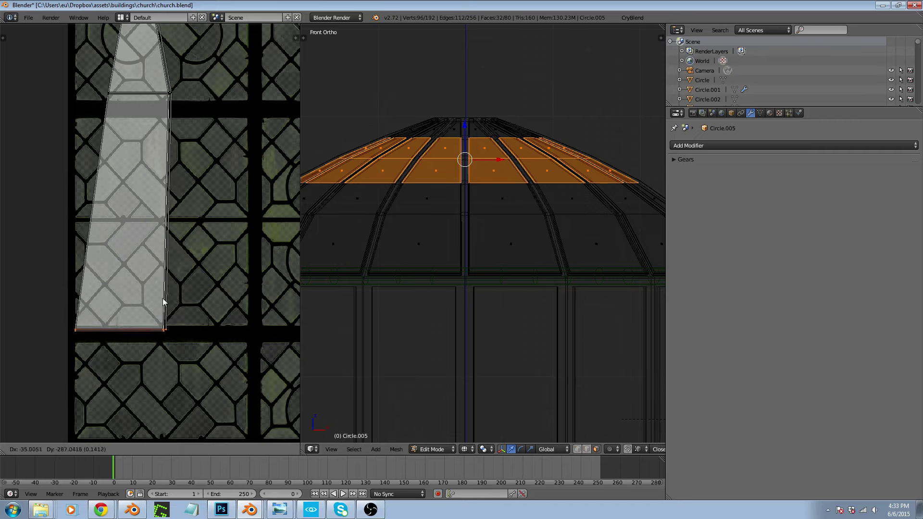
click(161, 305)
Move the UV stack's bottom-right corner vertices across to the pane's lower-right corner at the vertical bar
key(a)
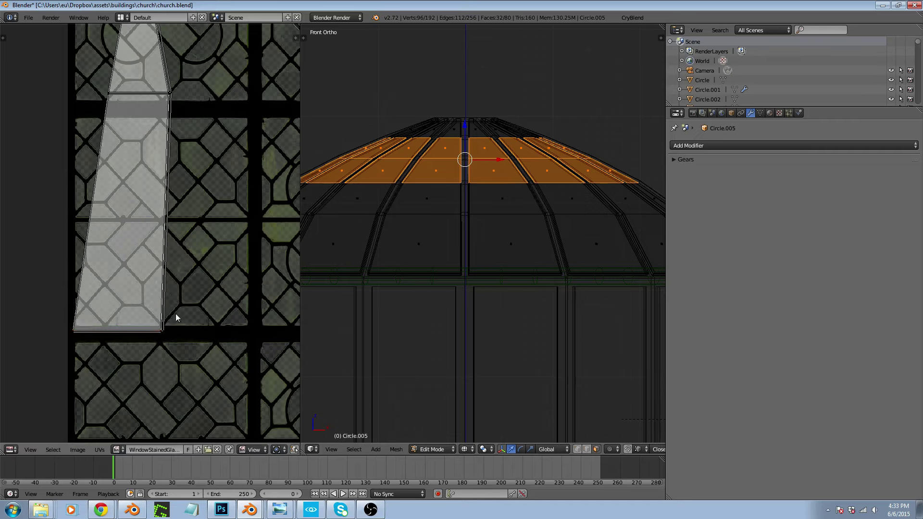
right_click(162, 332)
key(g)
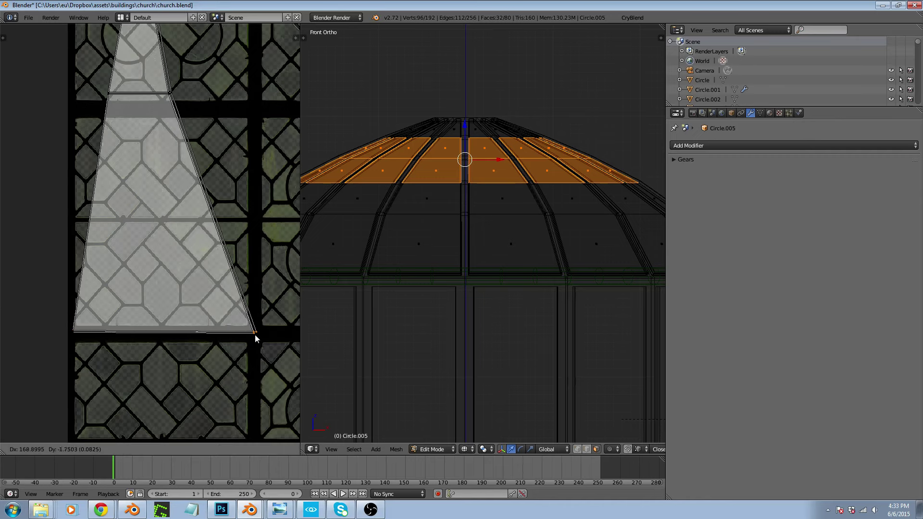
click(255, 338)
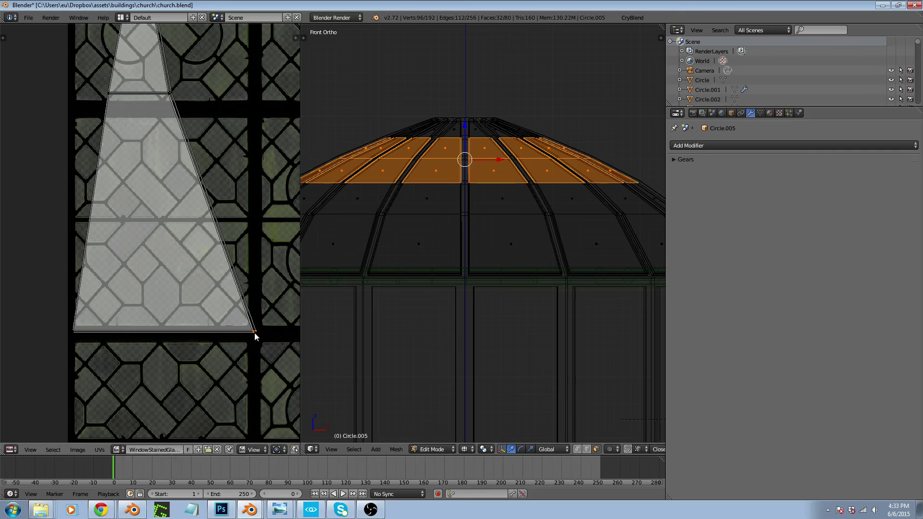
Move the right vertices of the UV stack's middle seam to the crossing of the vertical and horizontal bars at the pane's upper-right corner
scroll(256, 343, down, 4)
scroll(260, 336, down, 1)
scroll(191, 270, up, 3)
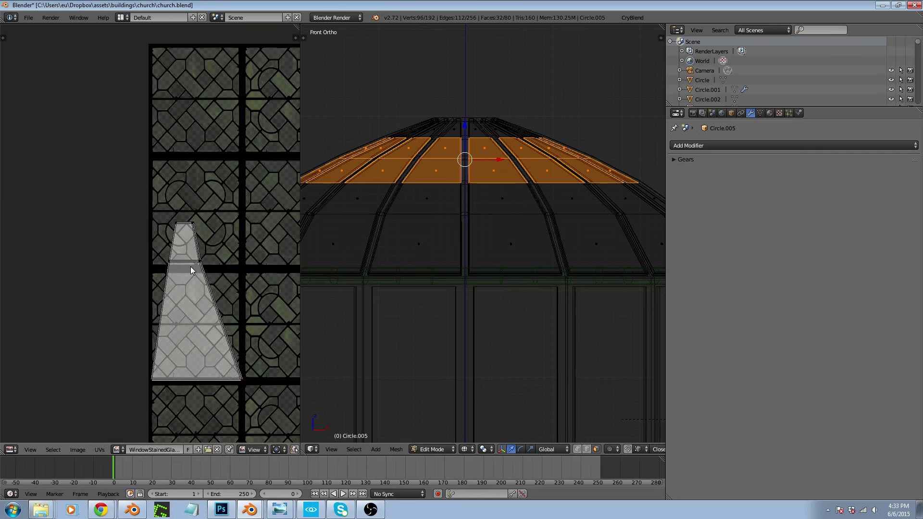
key(b)
drag(190, 259, 214, 265)
key(g)
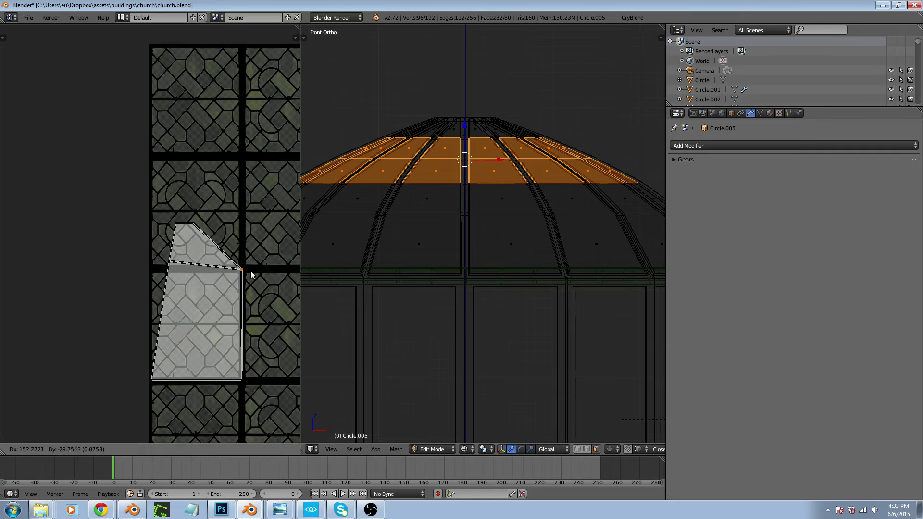
click(243, 272)
Move the left vertices of the UV stack's middle seam to the texture's left border, aligned along X with the bottom-left corner
key(a)
key(b)
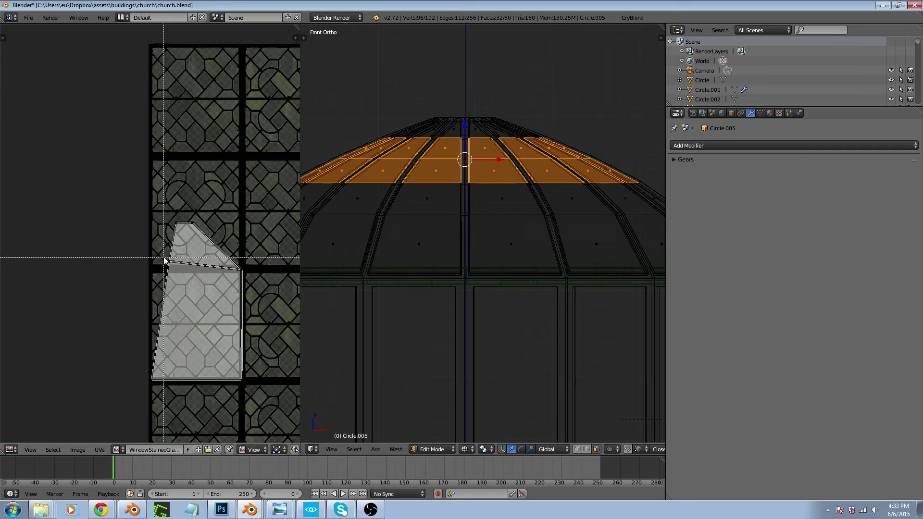
drag(162, 256, 184, 271)
key(g)
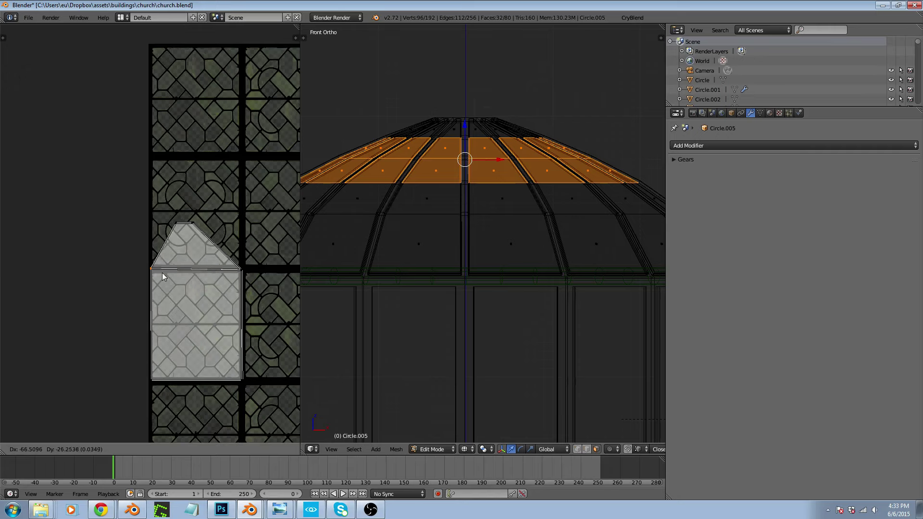
click(163, 273)
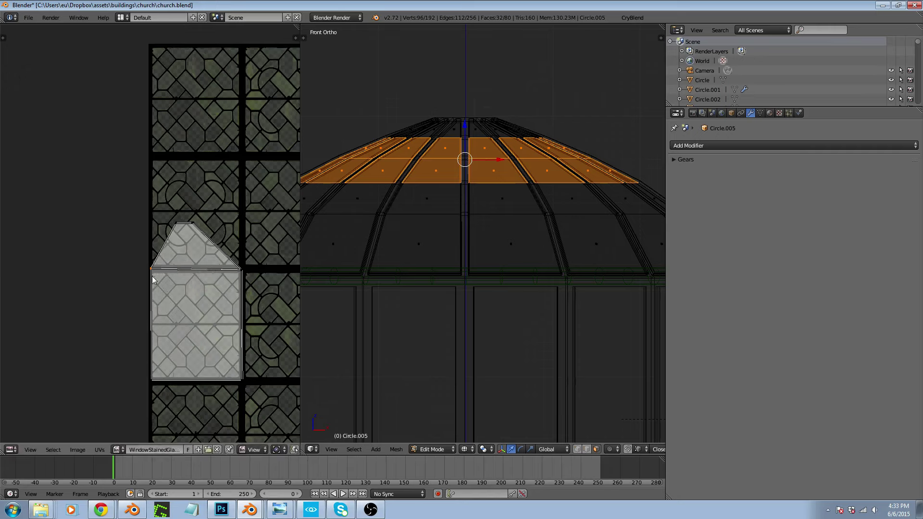
key(g)
key(x)
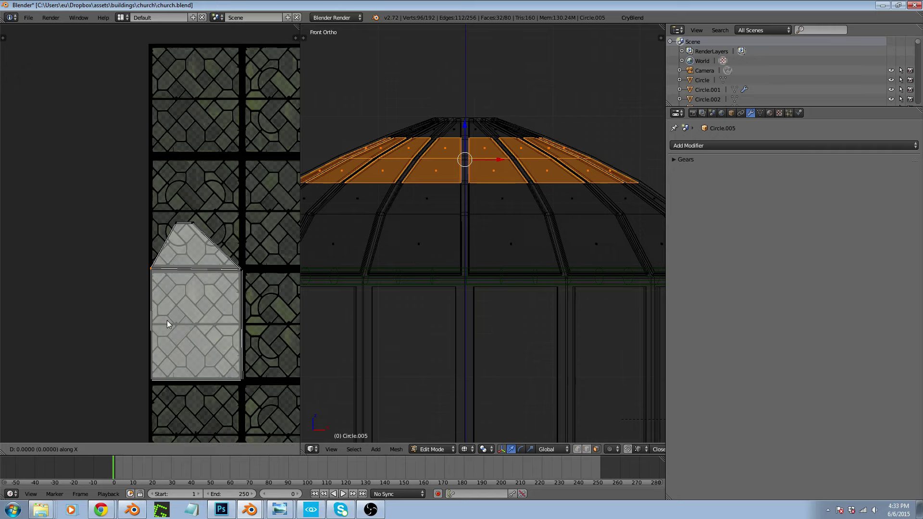
click(152, 375)
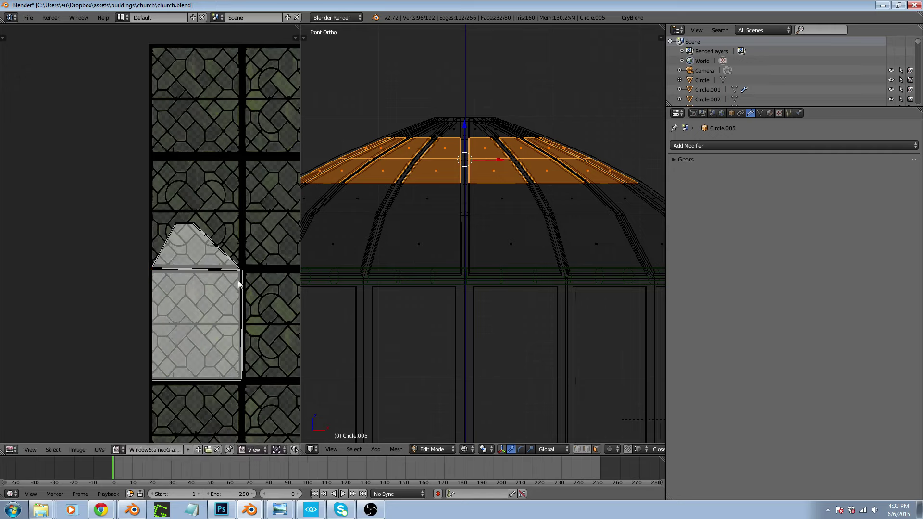
key(b)
drag(233, 267, 246, 277)
key(g)
key(Escape)
key(g)
key(Escape)
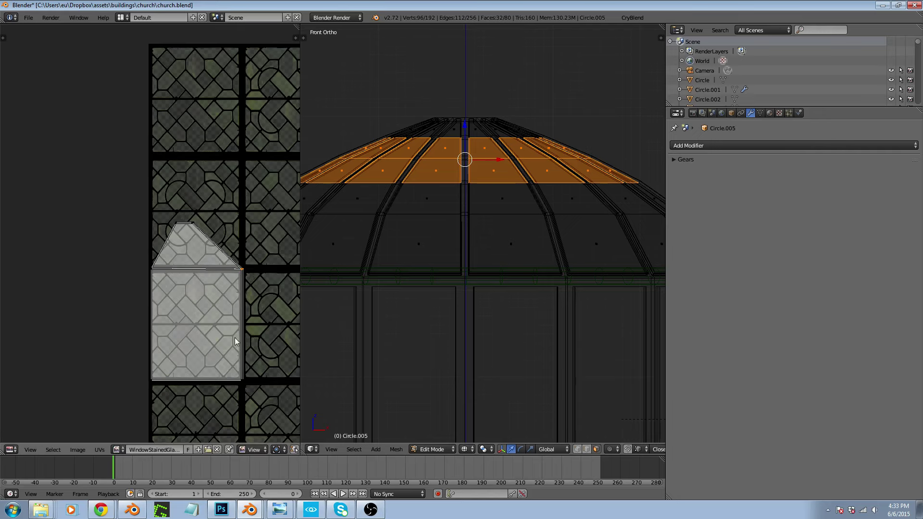
Move the UV stack's top-edge vertices up to the next horizontal bar and align them along X with the left seam vertices
key(b)
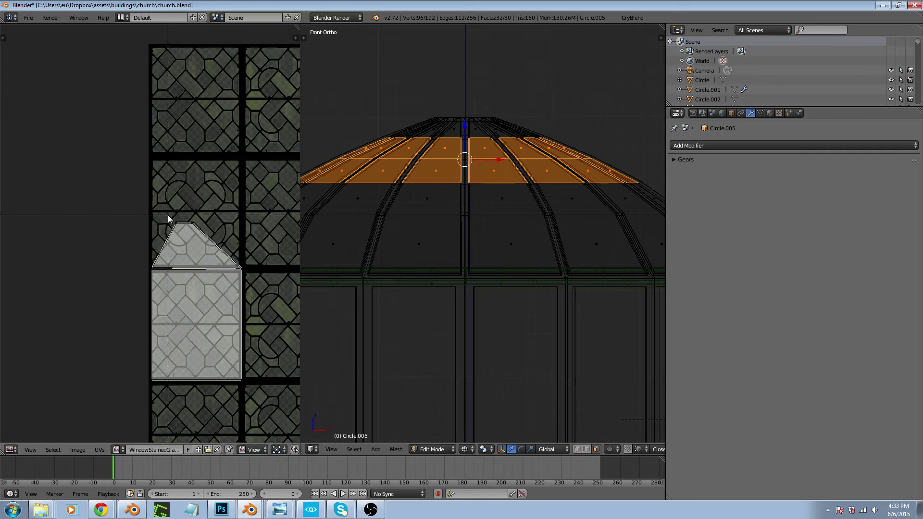
drag(168, 217, 198, 229)
key(g)
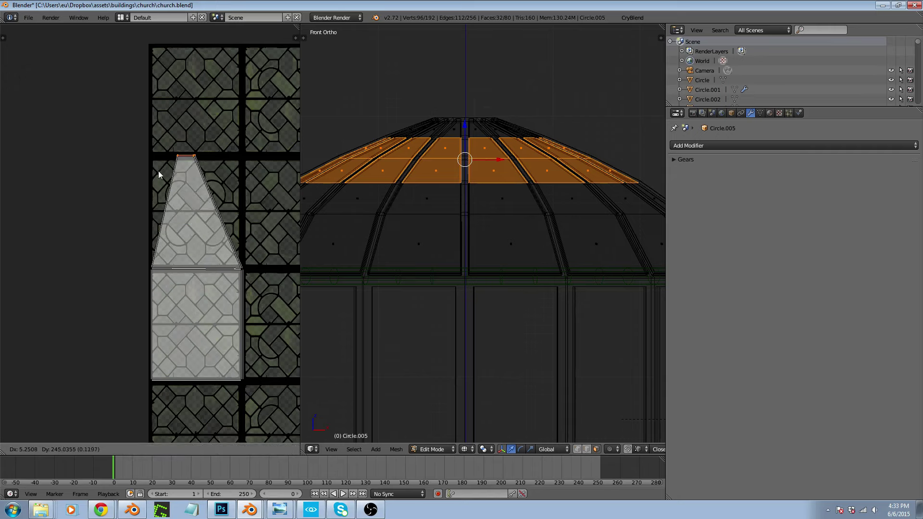
click(160, 175)
key(g)
key(x)
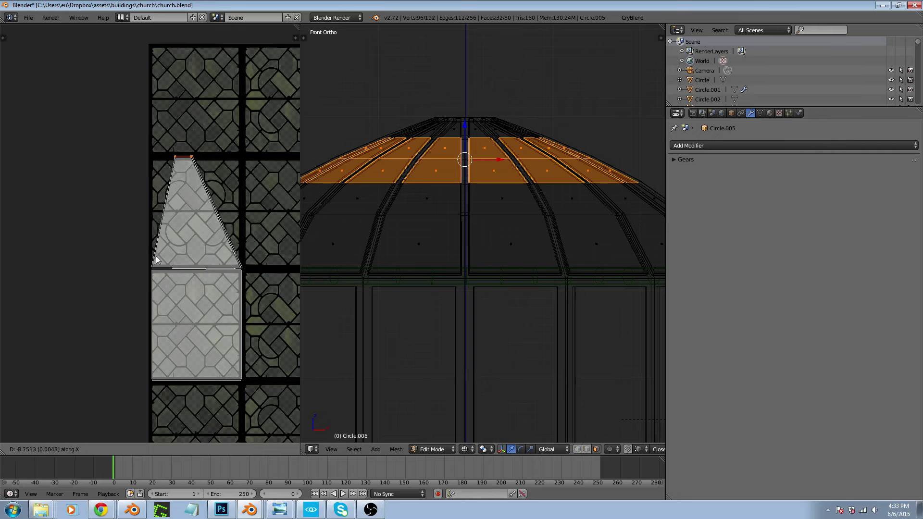
click(150, 268)
Move the UV stack's top-right corner vertices along X to line up with the right seam vertices at the vertical bar
key(b)
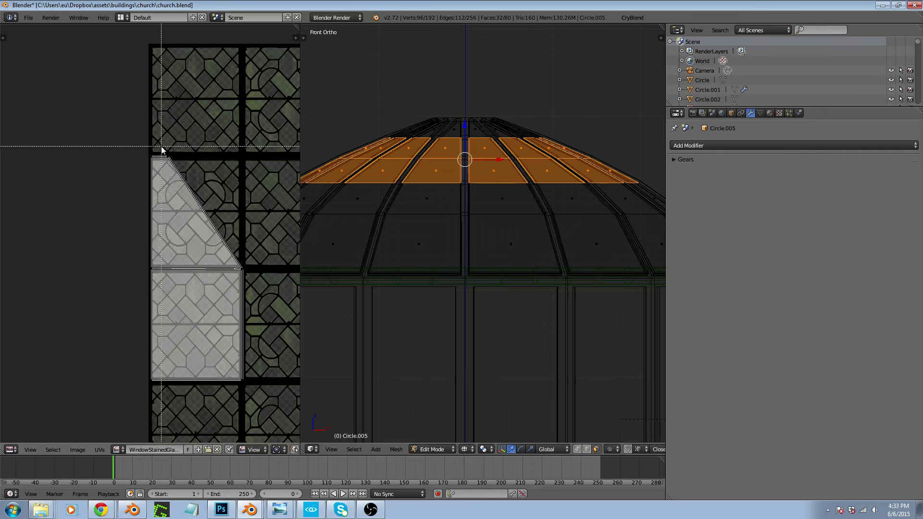
drag(161, 149, 181, 166)
key(g)
key(x)
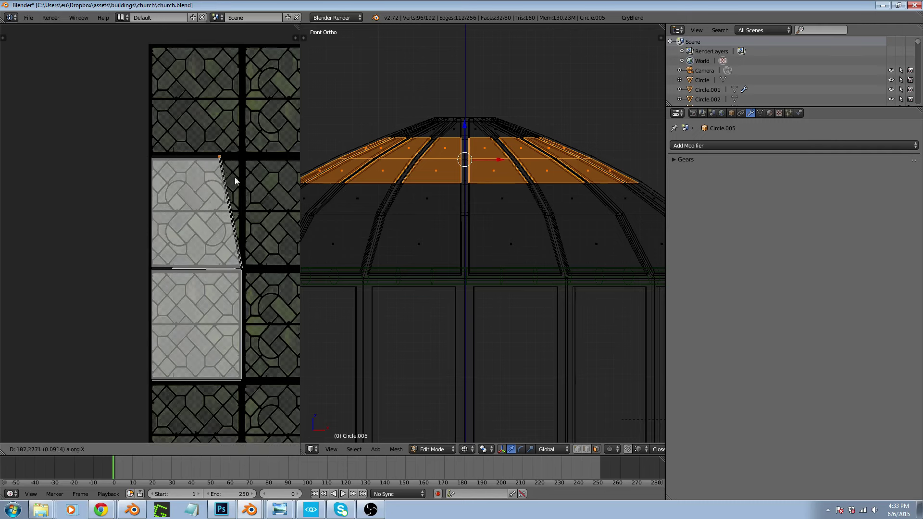
click(248, 266)
Examine the remapped glass panels on the upper dome in textured shading, close up and from above
key(alt+z)
middle_drag(441, 177, 500, 244)
scroll(512, 237, up, 4)
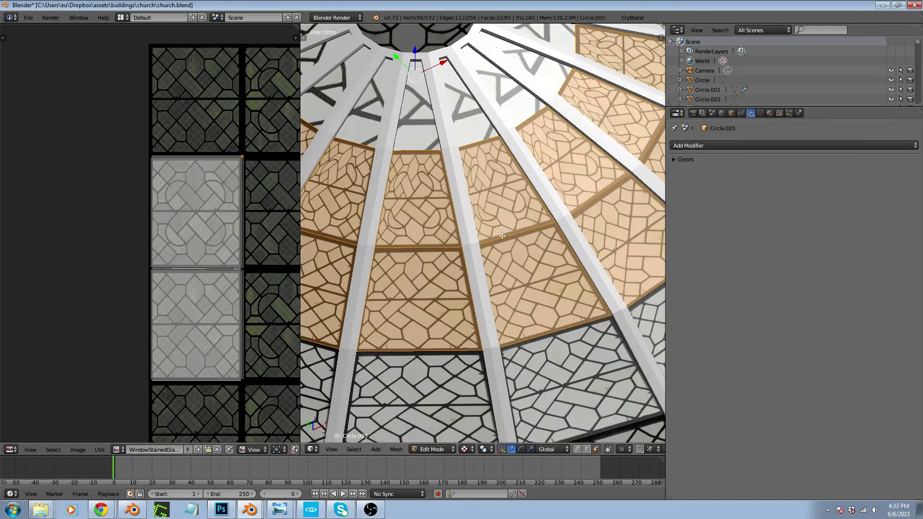
middle_drag(491, 207, 429, 203)
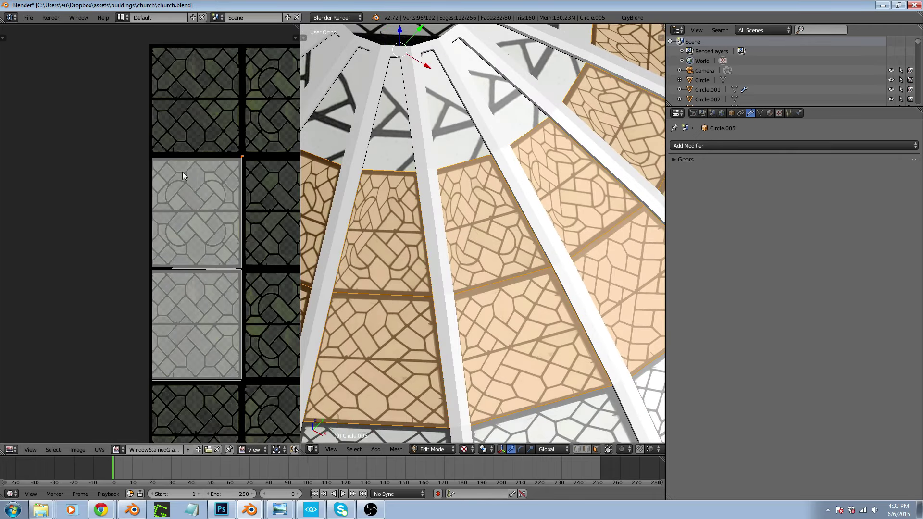
scroll(440, 275, down, 3)
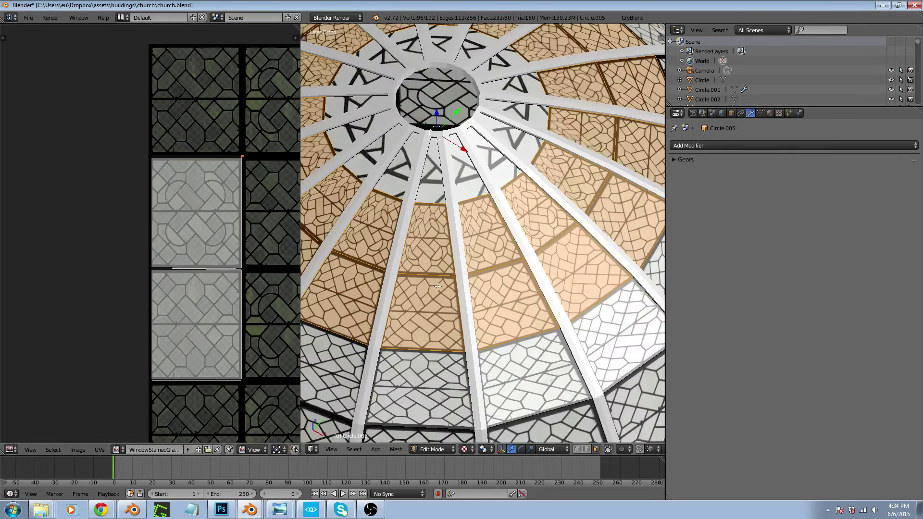
middle_drag(440, 275, 457, 300)
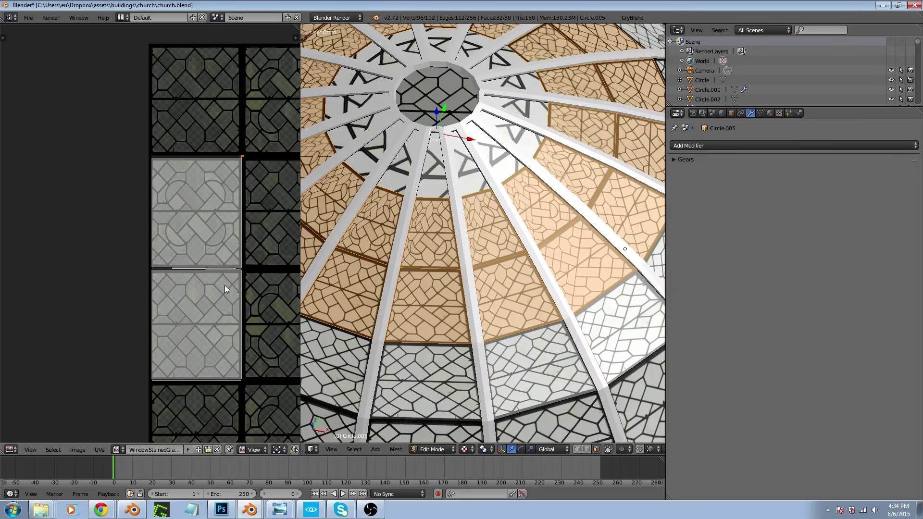
Move the whole UV stack down along Y by 0.2, onto the next row of texture panes
key(a)
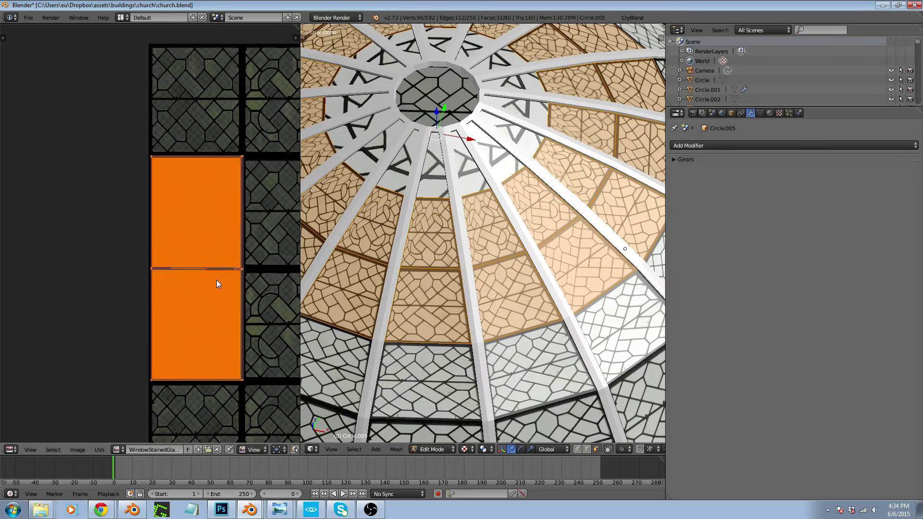
scroll(204, 171, down, 3)
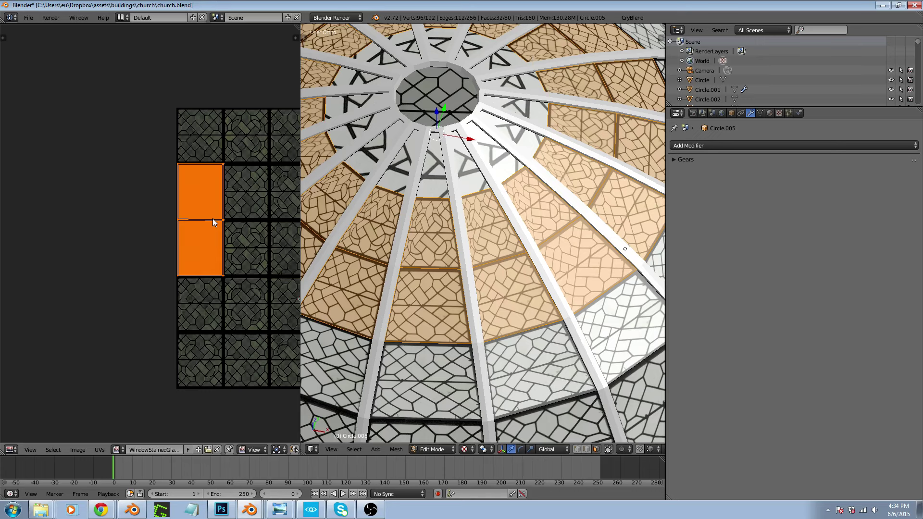
key(g)
key(y)
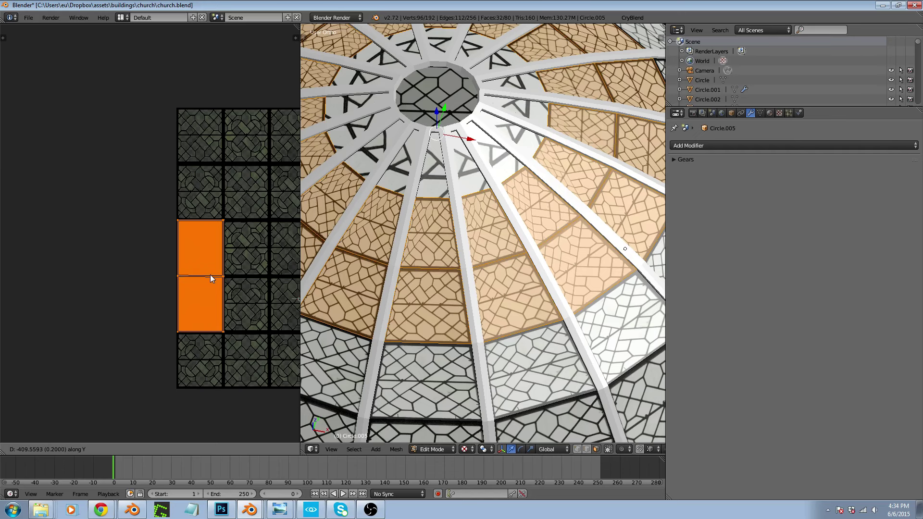
click(210, 275)
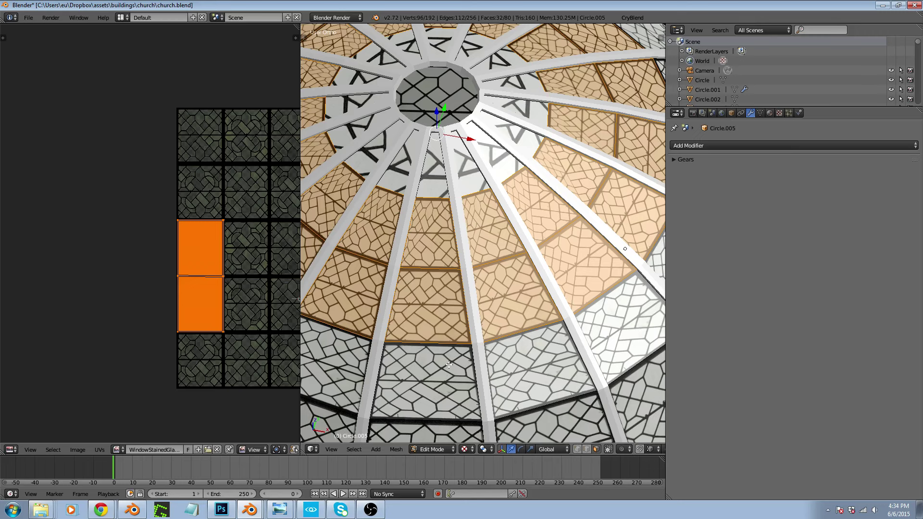
Select only the topmost ring of glass panels on the dome and show it from above in textured shading
middle_drag(449, 365, 466, 282)
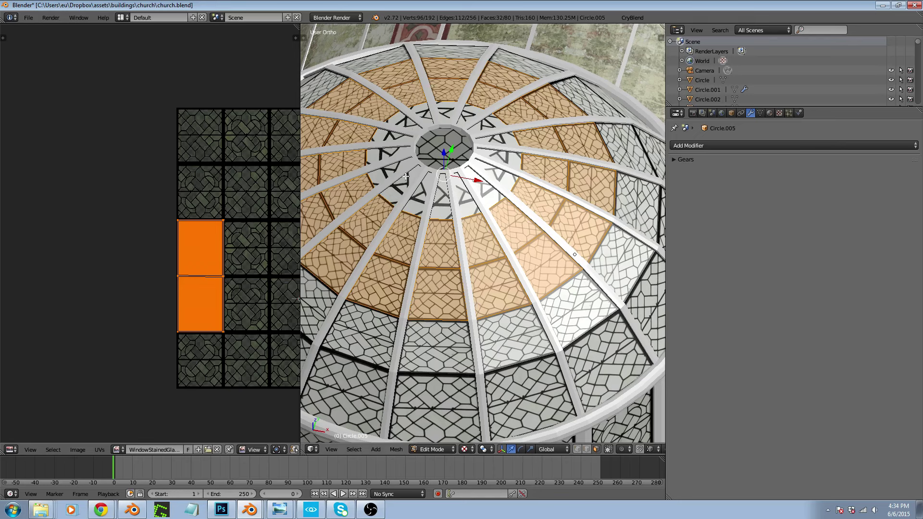
shift+middle_drag(448, 166, 448, 210)
scroll(455, 230, up, 2)
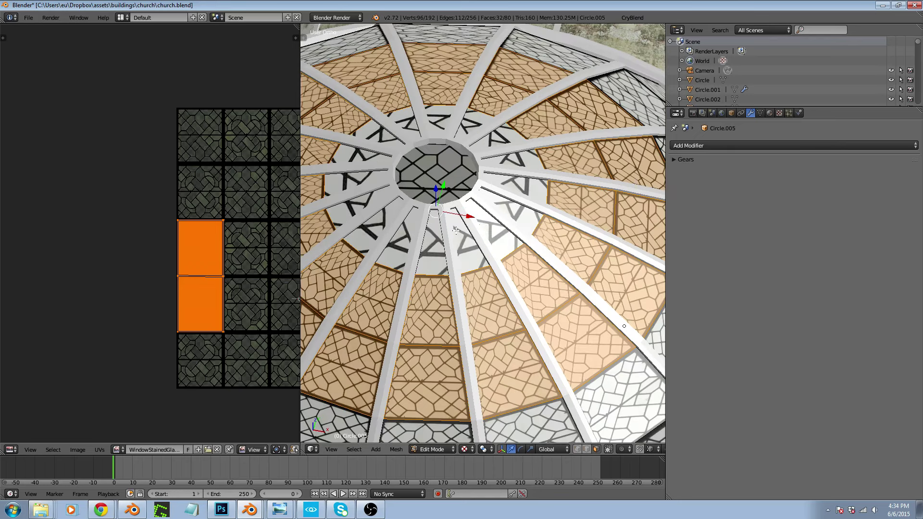
key(KP_1)
key(z)
key(a)
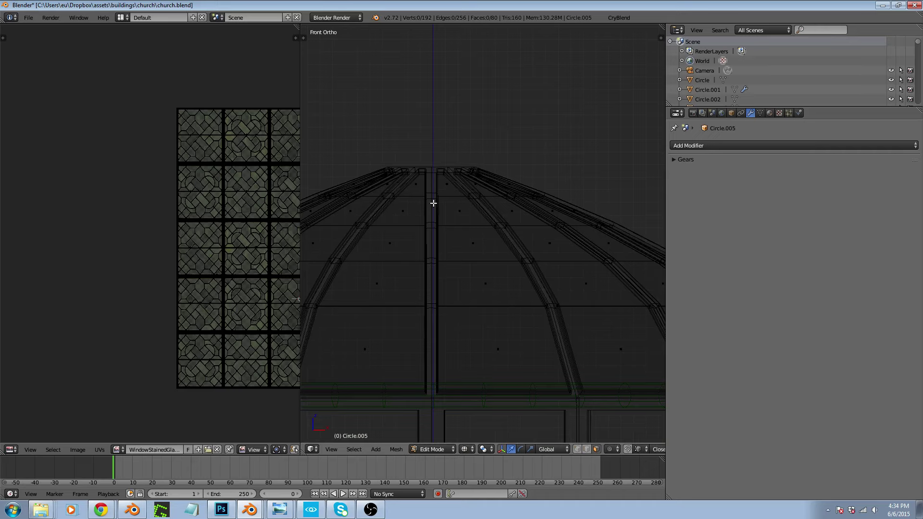
key(b)
drag(351, 162, 531, 191)
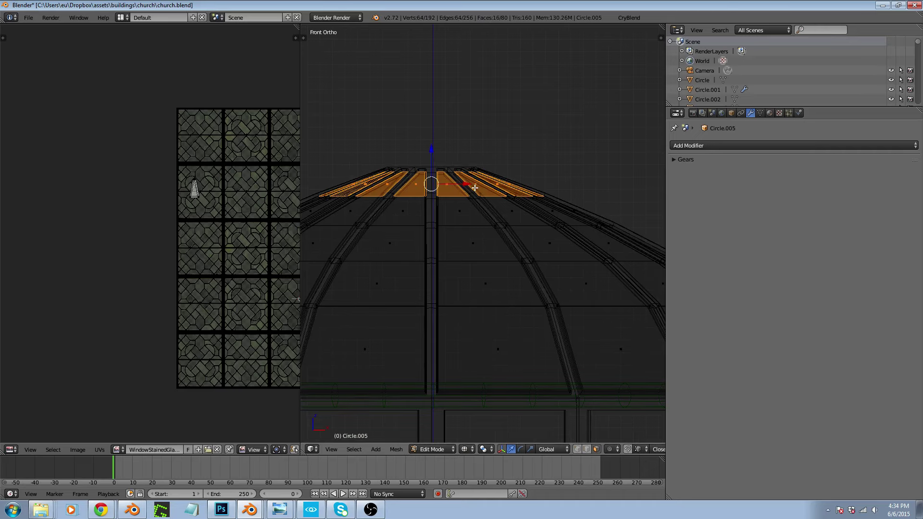
key(KP_7)
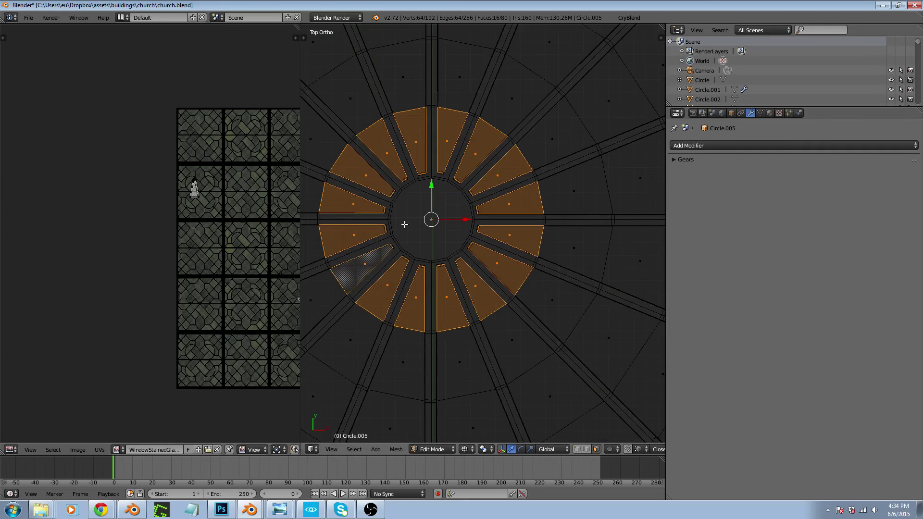
key(alt+z)
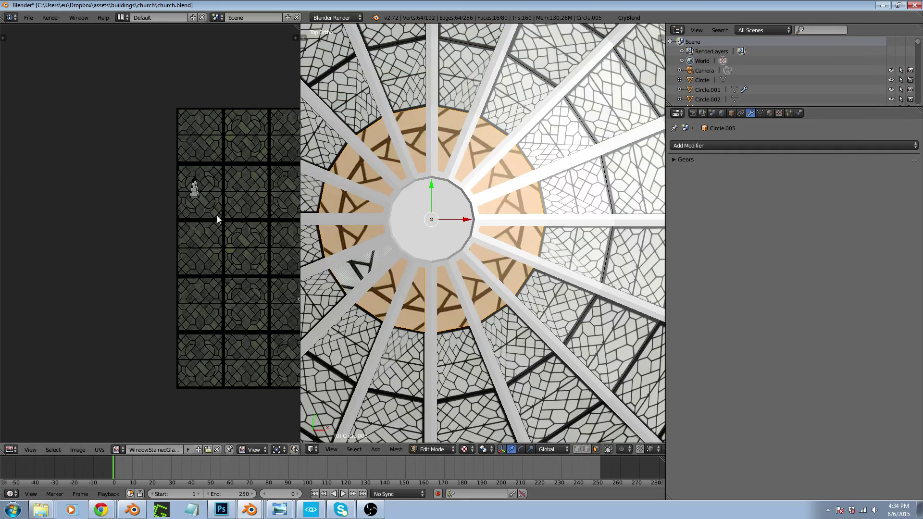
Enlarge the top ring's stacked UVs about 3.45 times and position their base on a horizontal bar of the stained-glass texture
key(s)
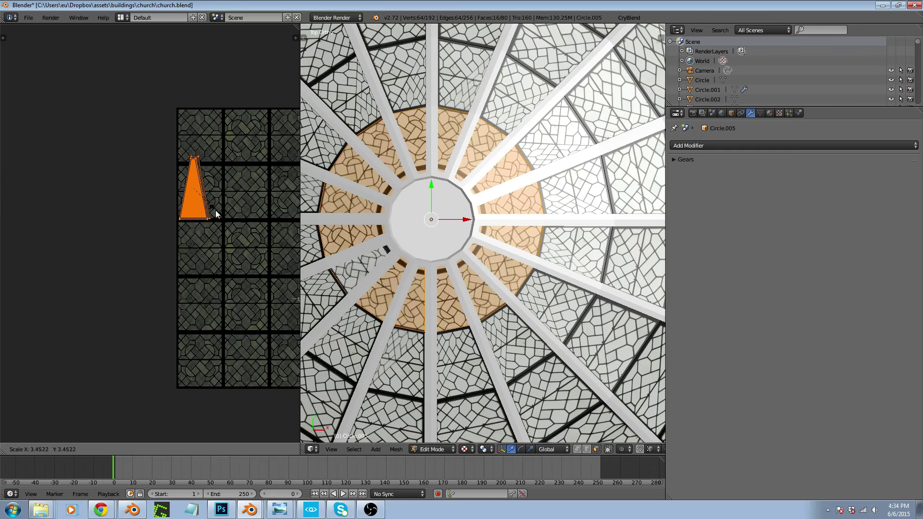
click(216, 213)
scroll(200, 220, up, 4)
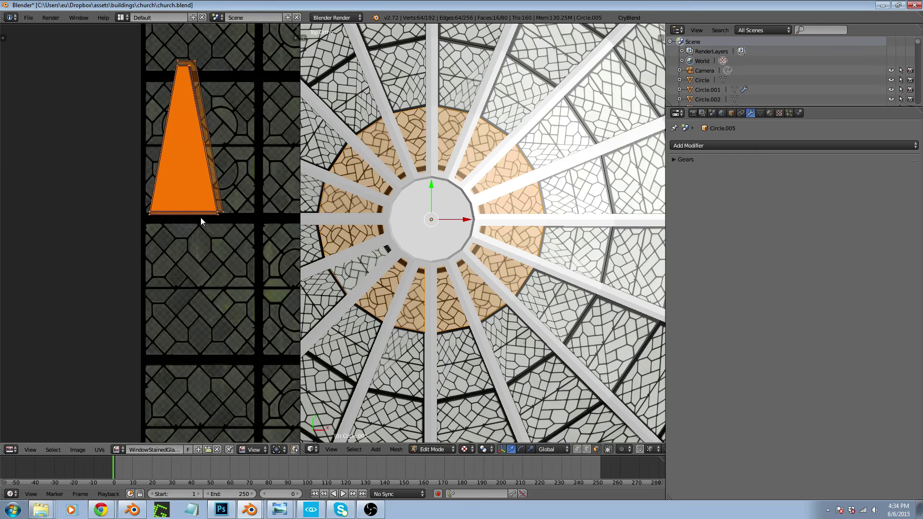
key(g)
click(209, 224)
Lower the UV stack's top-edge vertices onto the horizontal bar and widen them along X to the texture's left border
key(a)
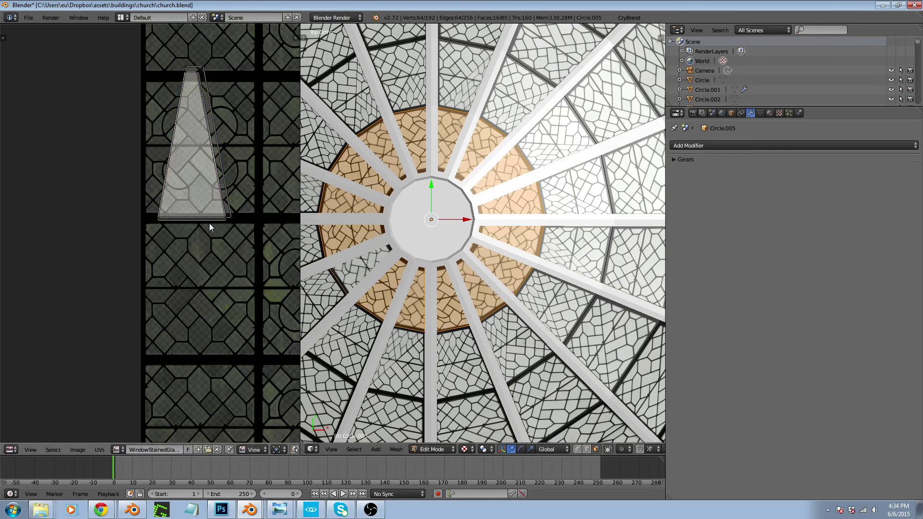
key(b)
drag(172, 57, 208, 77)
key(s)
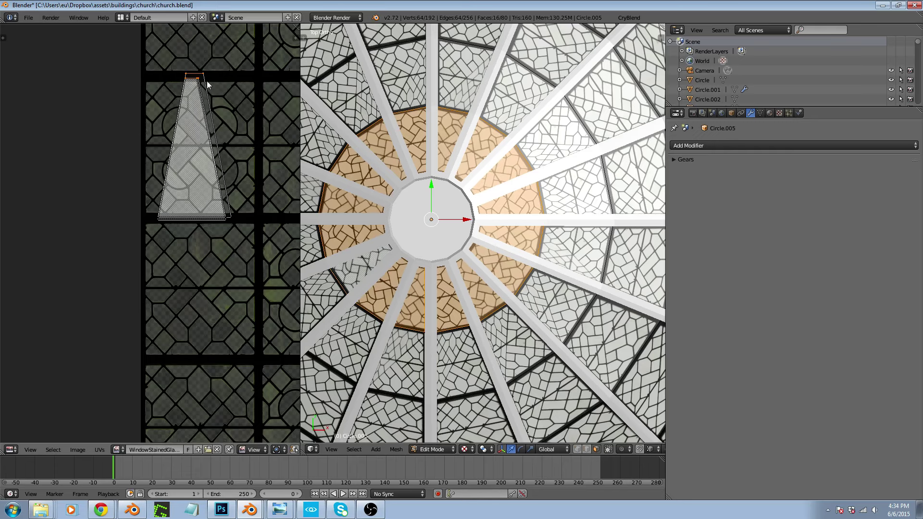
key(x)
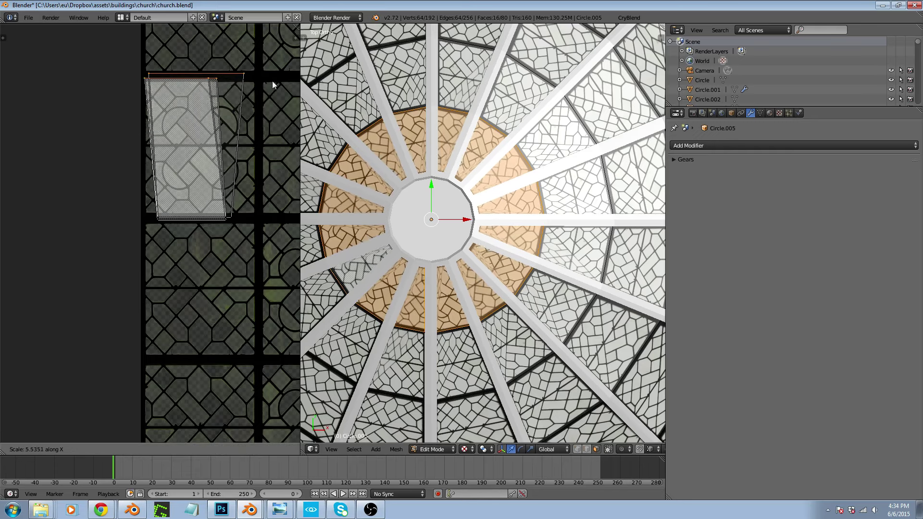
click(277, 84)
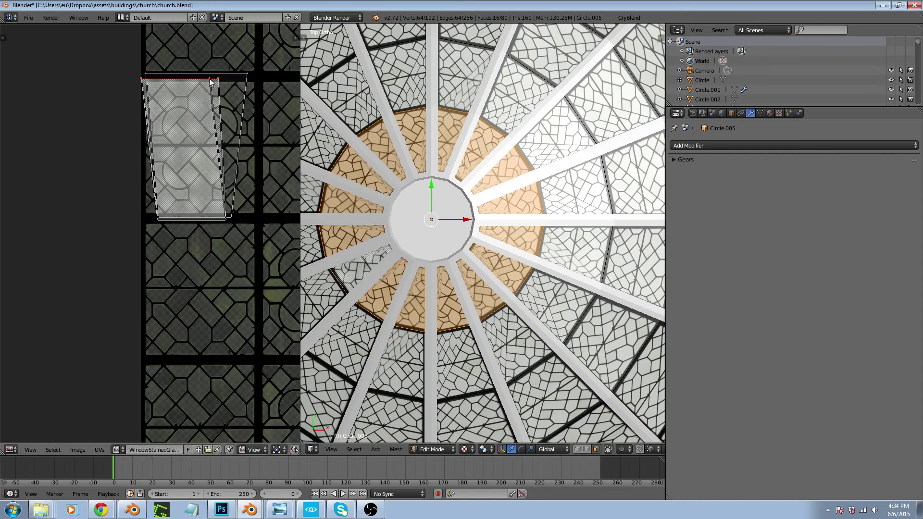
Move the stray top-left vertex of the UV stack onto the other top-left corner vertices at the texture's left border
scroll(145, 75, up, 4)
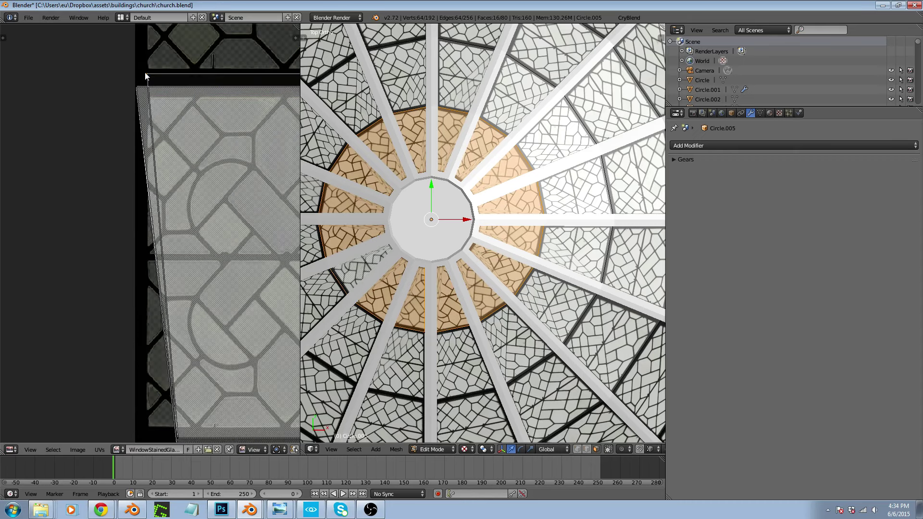
right_drag(146, 74, 139, 88)
click(138, 88)
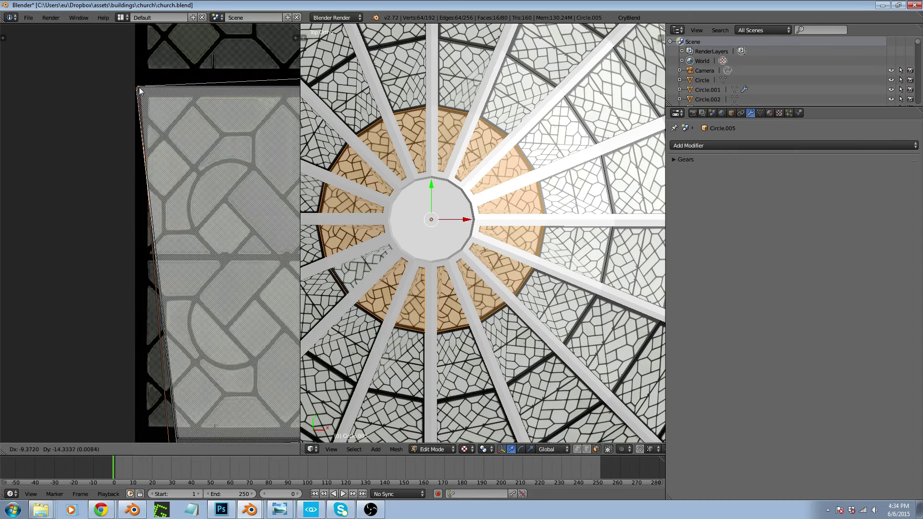
click(133, 87)
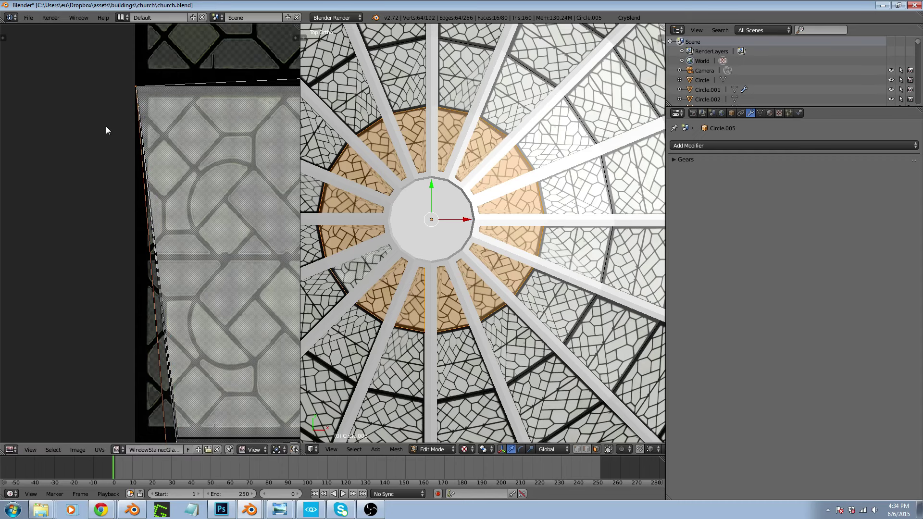
Lower the outermost top-right vertex of the UV stack to line up with the top edge
scroll(91, 144, down, 4)
scroll(204, 110, up, 2)
key(a)
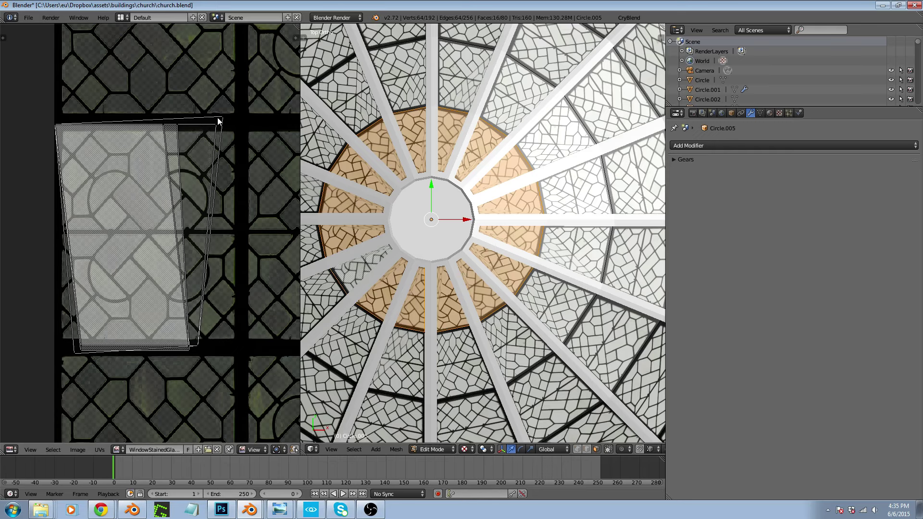
key(g)
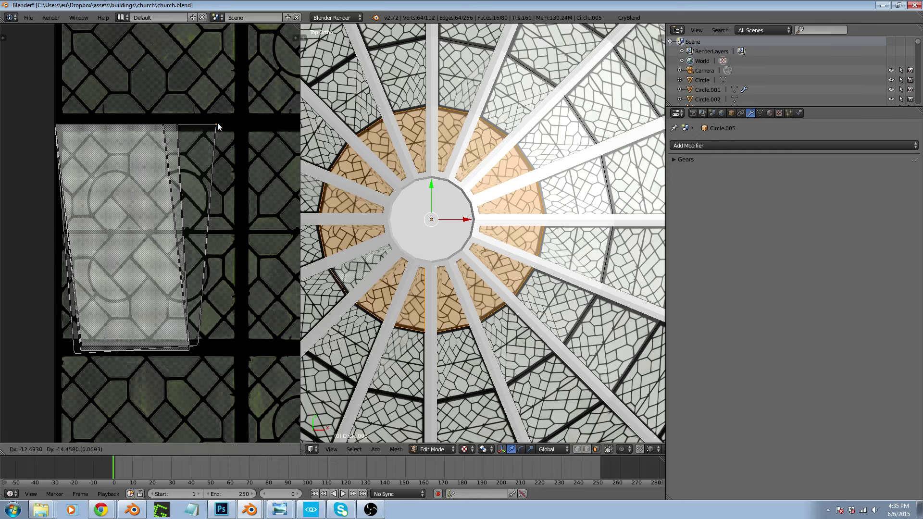
click(217, 123)
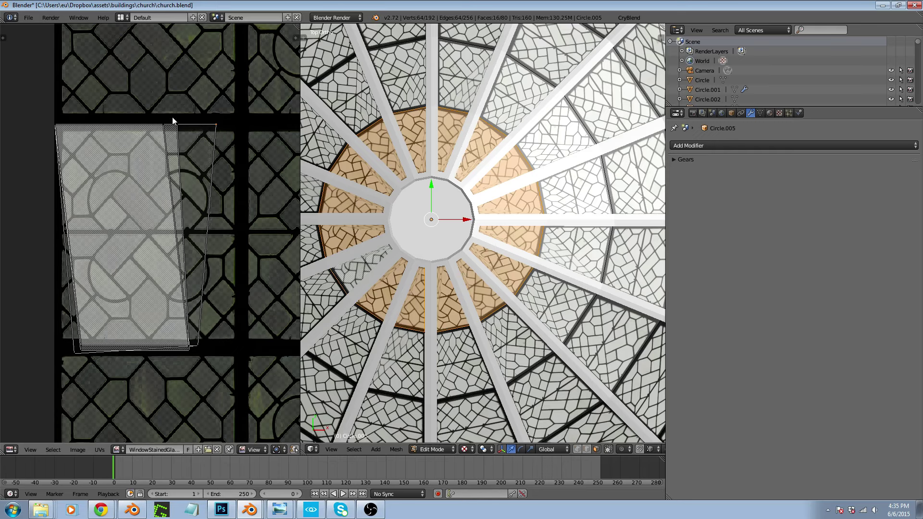
Move the remaining top-right corner vertices of the UV stack outward to meet the outermost top-right vertex
key(b)
drag(154, 118, 182, 125)
key(g)
click(208, 128)
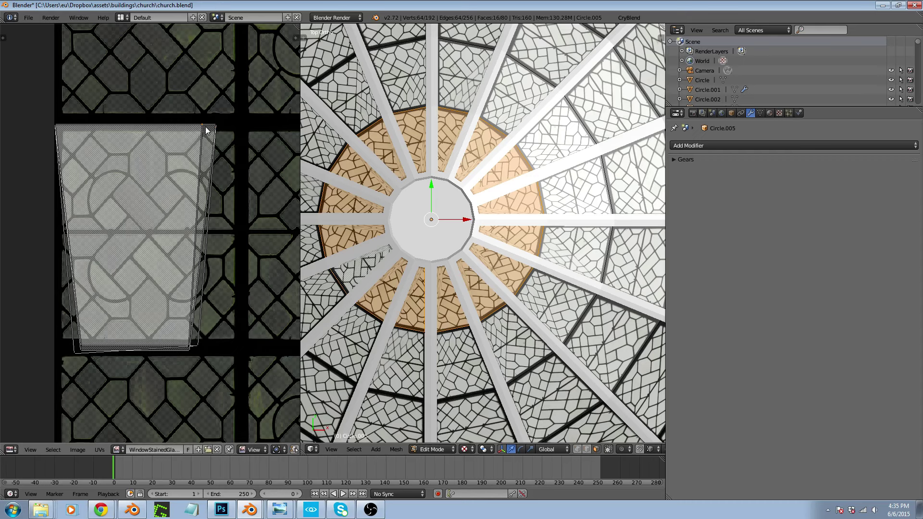
key(g)
click(217, 127)
scroll(215, 120, down, 1)
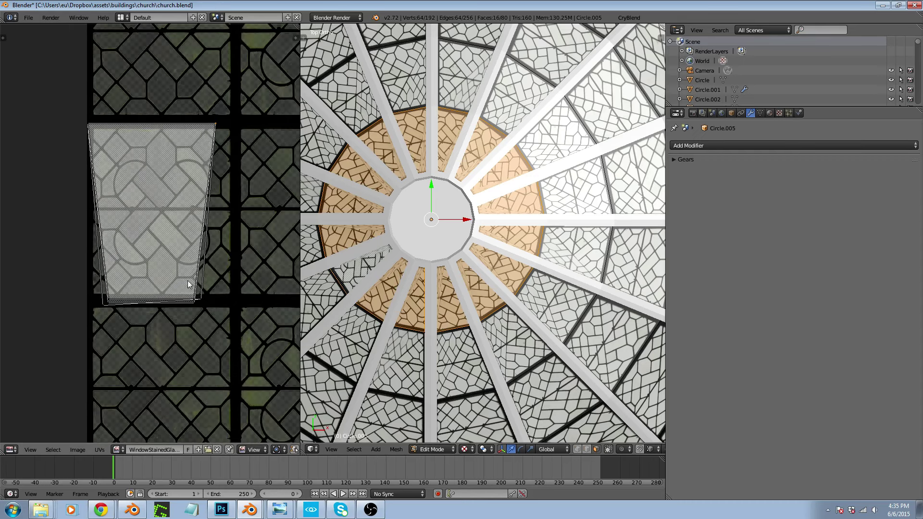
Bring the UV stack's scattered bottom-right corner vertices together at a single point on the horizontal bar
scroll(191, 289, up, 4)
key(b)
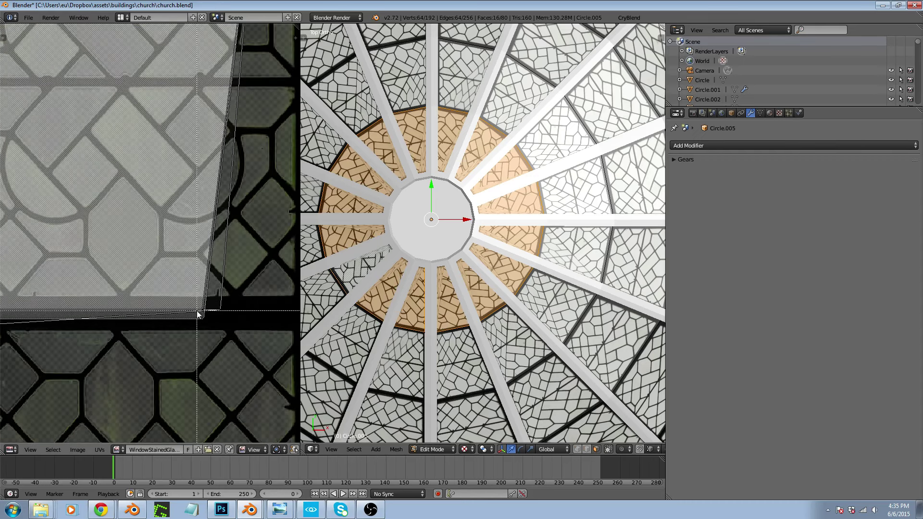
drag(198, 311, 212, 331)
key(g)
click(201, 313)
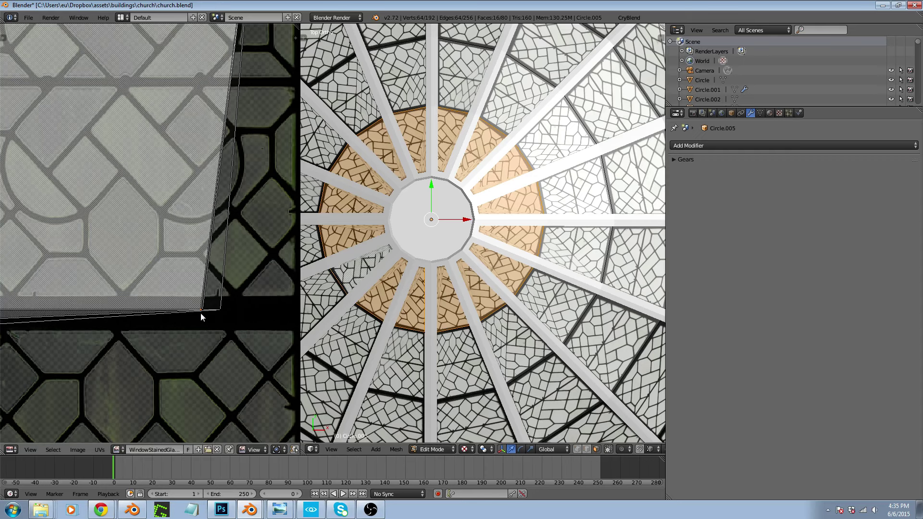
key(b)
drag(216, 302, 235, 314)
key(g)
click(201, 314)
Move the UV stack's gathered bottom-right corner vertices out to the vertical bar between the texture panes
scroll(211, 331, down, 2)
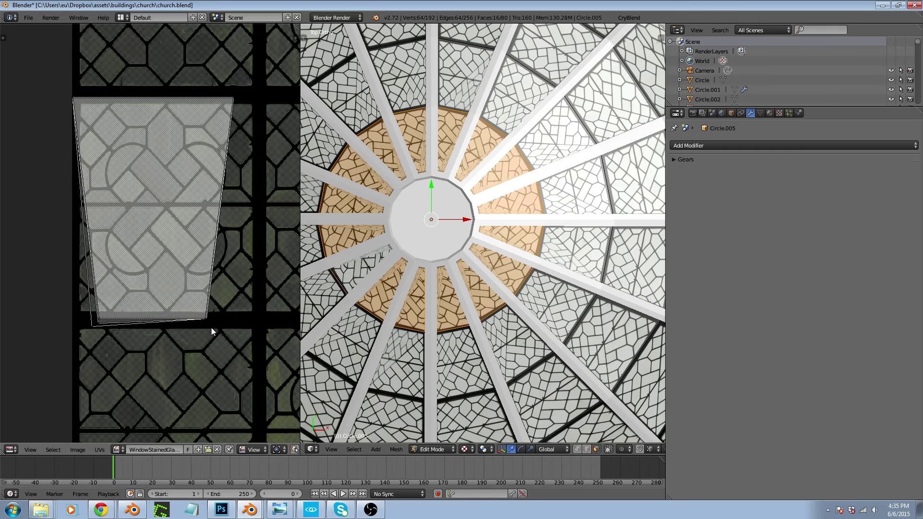
key(b)
drag(202, 314, 215, 326)
key(g)
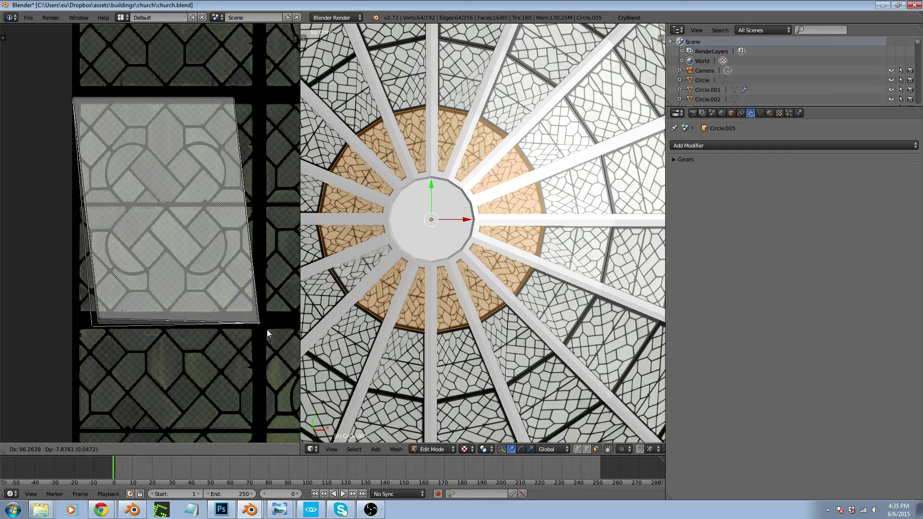
click(267, 330)
key(v)
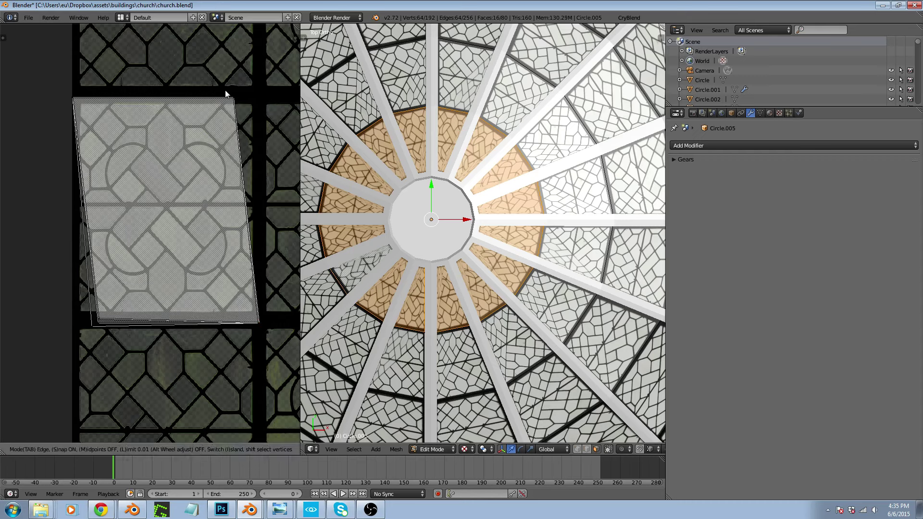
key(Escape)
Move the UV stack's top-right corner vertices out to the vertical bar, above the bottom-right corner
key(a)
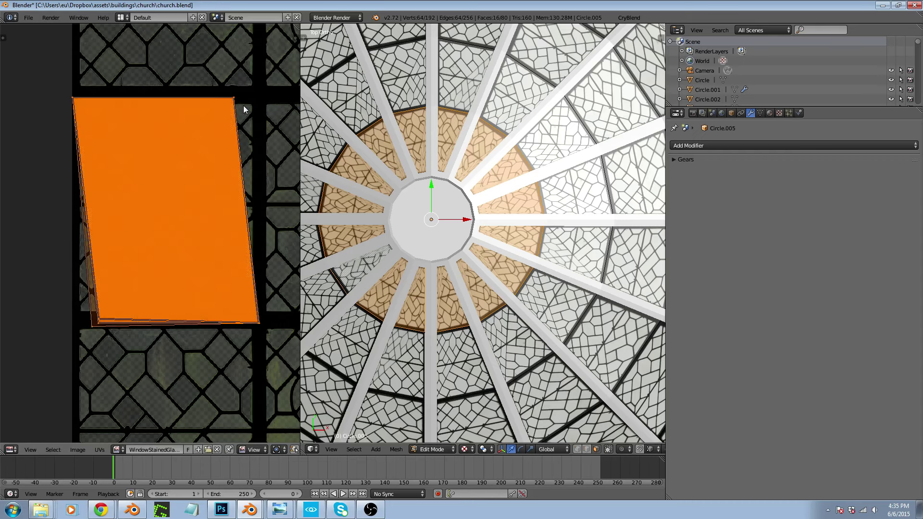
key(a)
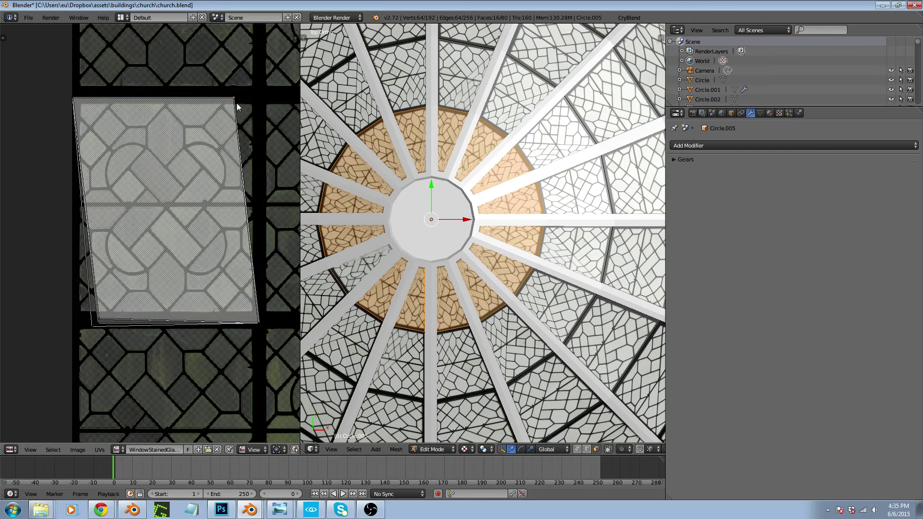
right_click(238, 102)
key(g)
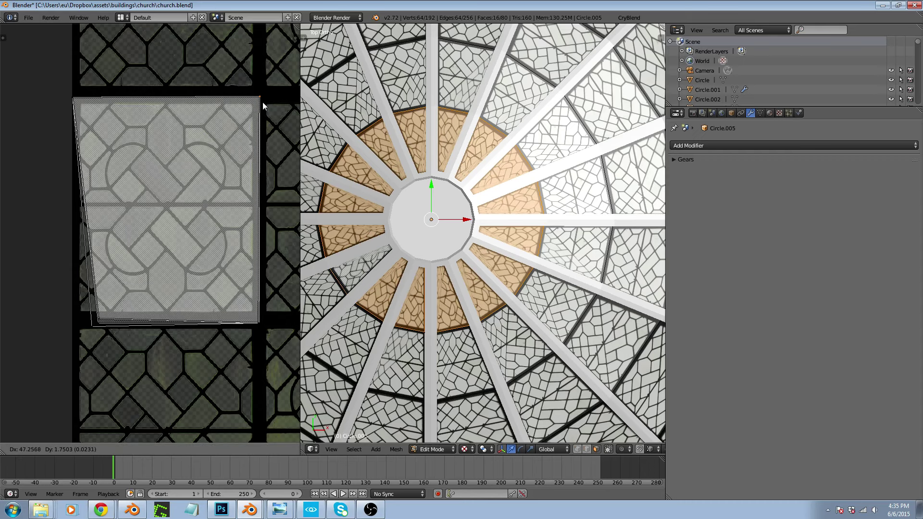
click(262, 102)
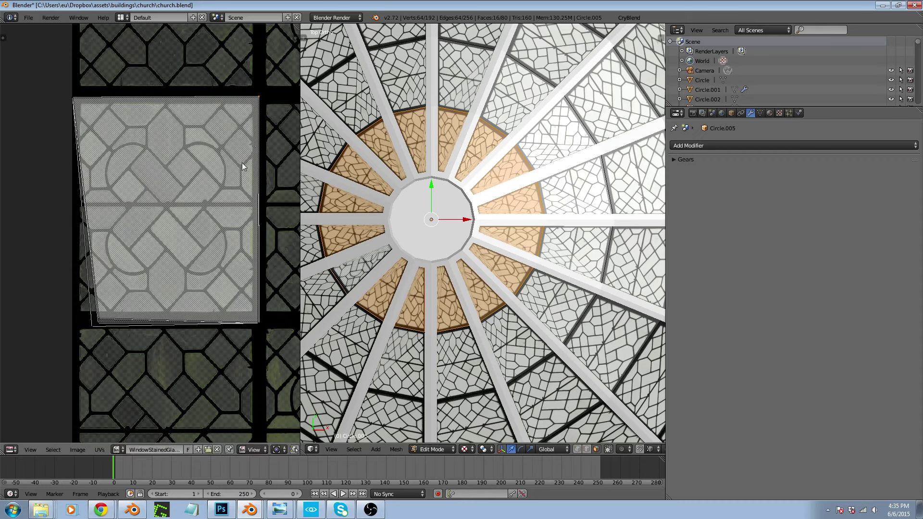
Bring the UV stack's scattered bottom-left corner vertices together at a single point on the horizontal bar
key(g)
right_click(87, 319)
key(a)
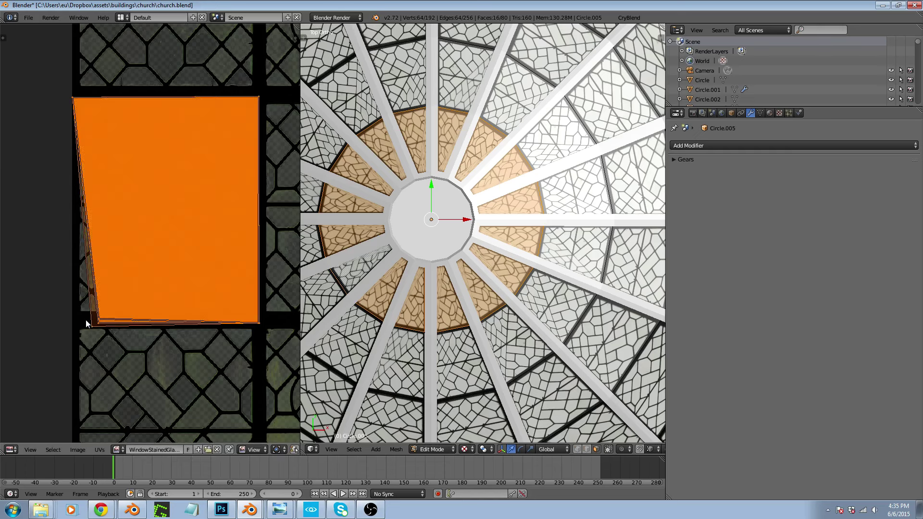
key(a)
scroll(97, 327, up, 2)
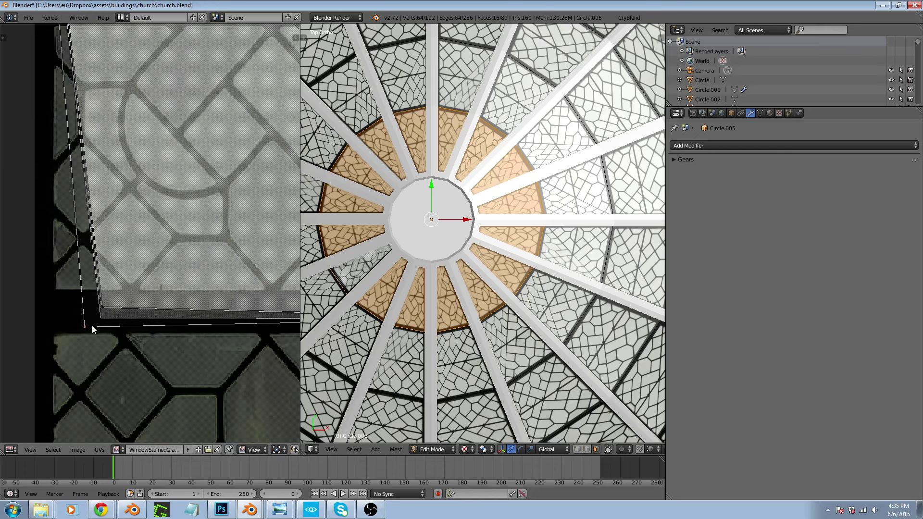
key(g)
click(107, 317)
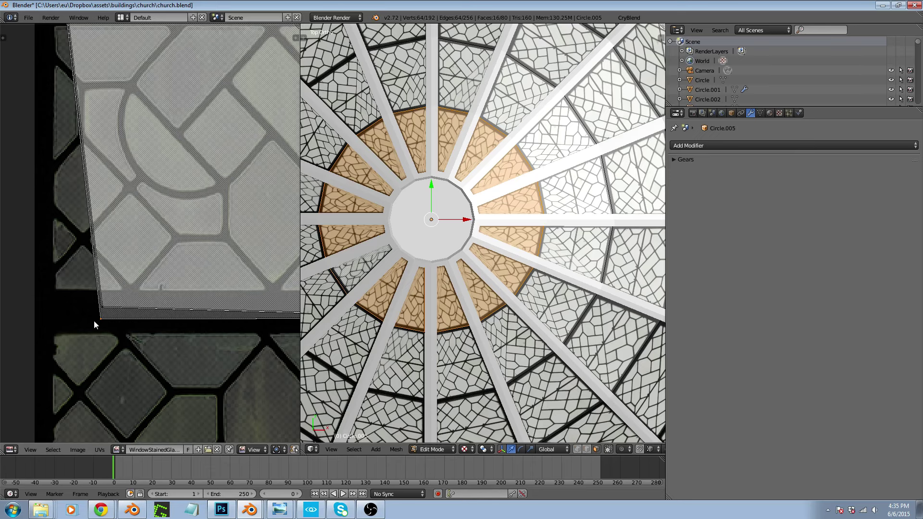
key(b)
drag(92, 316, 115, 325)
key(g)
click(104, 309)
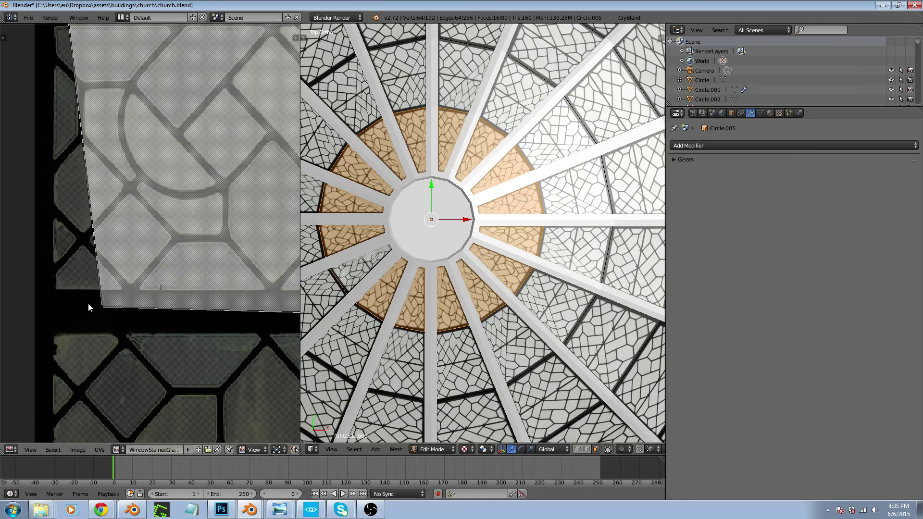
Move the UV stack's gathered bottom-left corner vertices out to the vertical bar at the texture's outer edge
key(b)
drag(81, 297, 117, 316)
key(g)
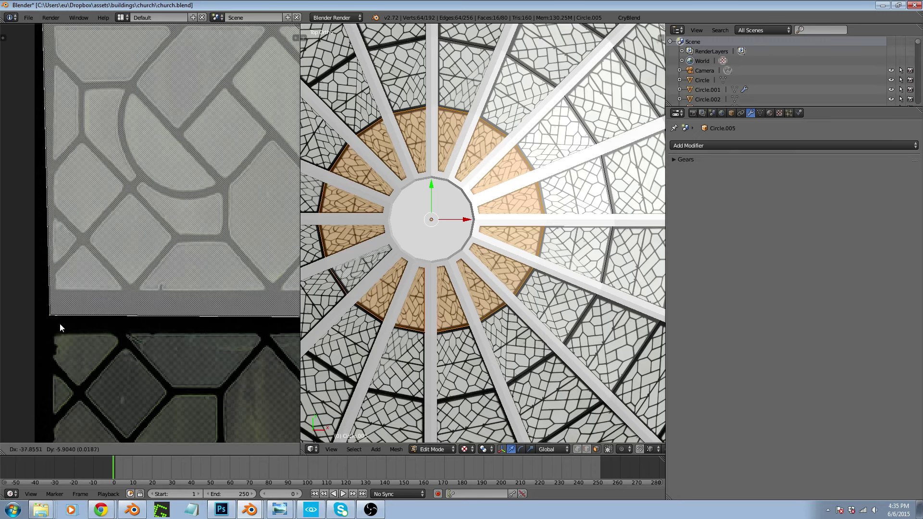
click(55, 330)
scroll(55, 330, down, 5)
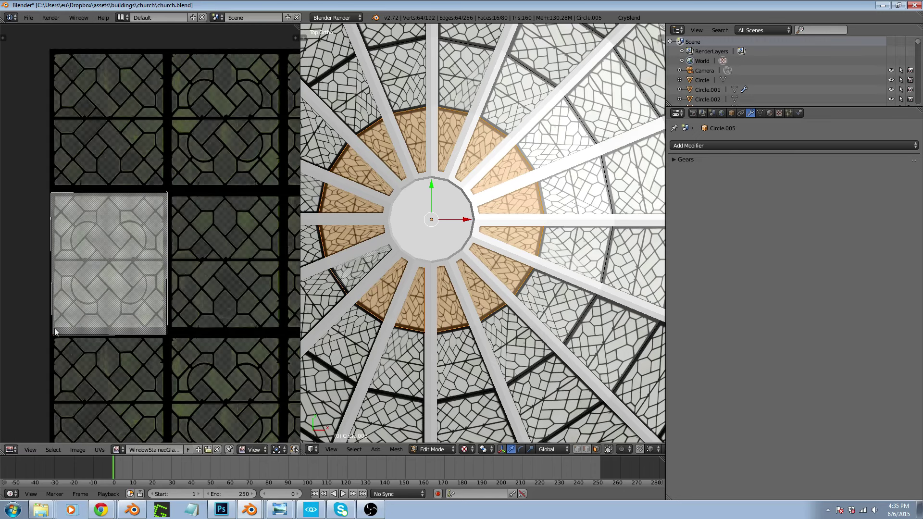
Nudge the UV stack's top-left corner vertices slightly inward on the texture's outer vertical bar
scroll(42, 206, up, 4)
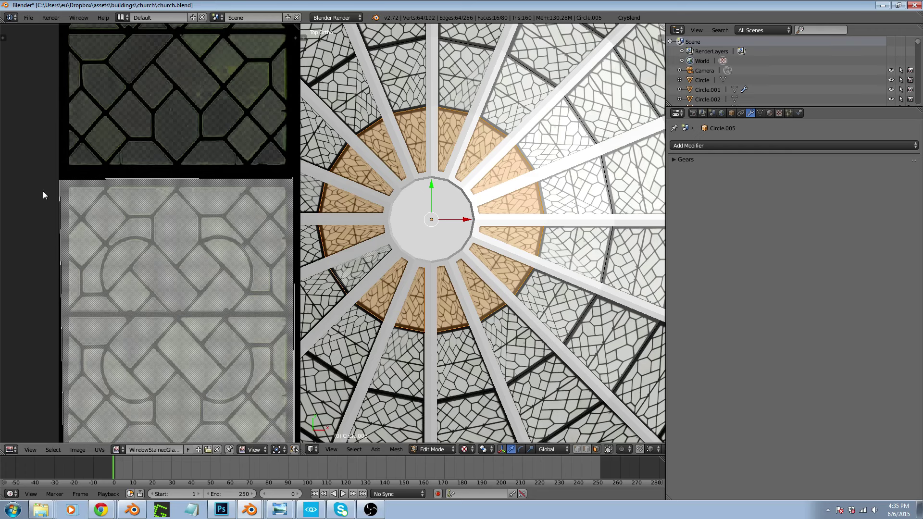
key(b)
drag(41, 168, 49, 173)
key(g)
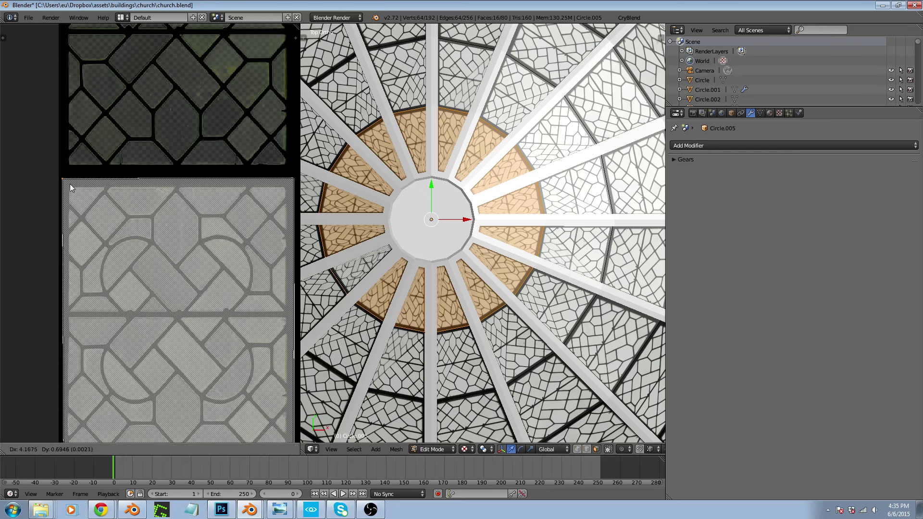
click(71, 183)
Inspect the innermost ring of glass panels up close and compare it with the dome in CRYENGINE Sandbox
key(Tab)
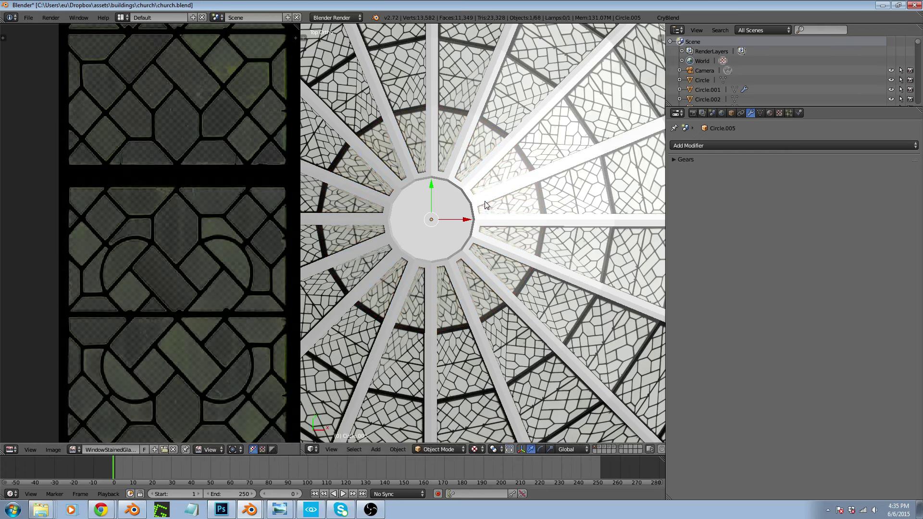
scroll(402, 177, up, 6)
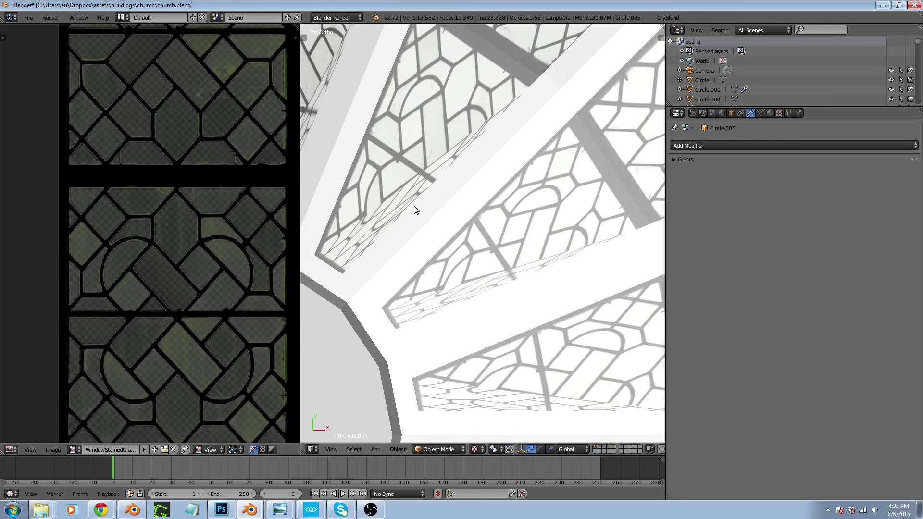
scroll(416, 210, down, 6)
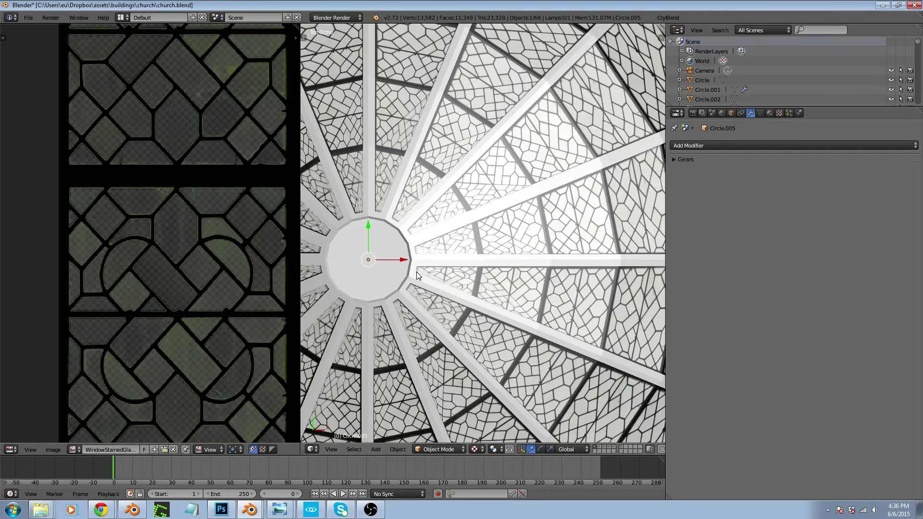
key(Tab)
scroll(196, 205, down, 5)
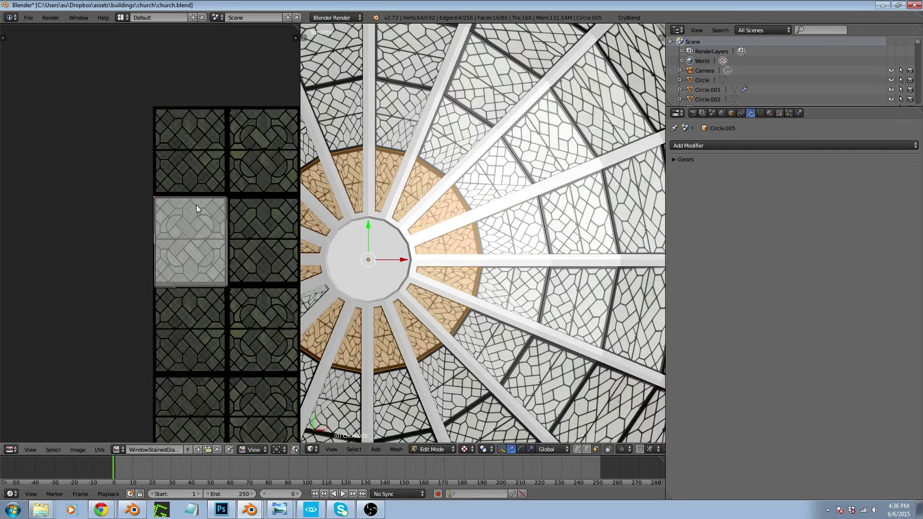
click(311, 510)
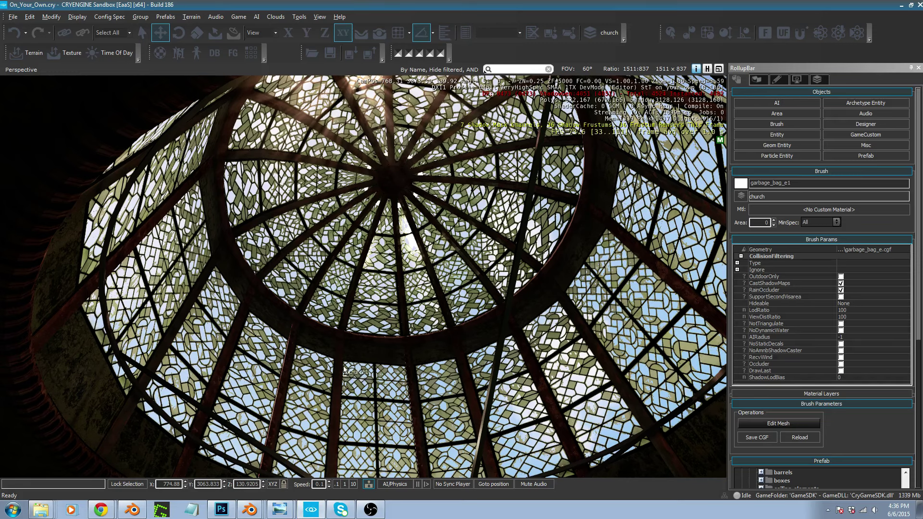
key(alt+Tab)
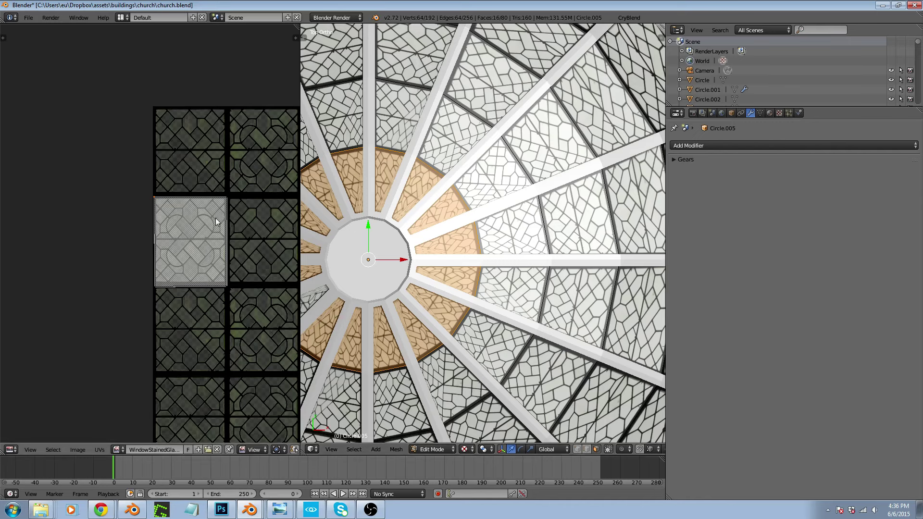
Scale the UV stack's top edge to about 0.19, tapering the innermost panel row's UVs into a narrow trapezoid
key(a)
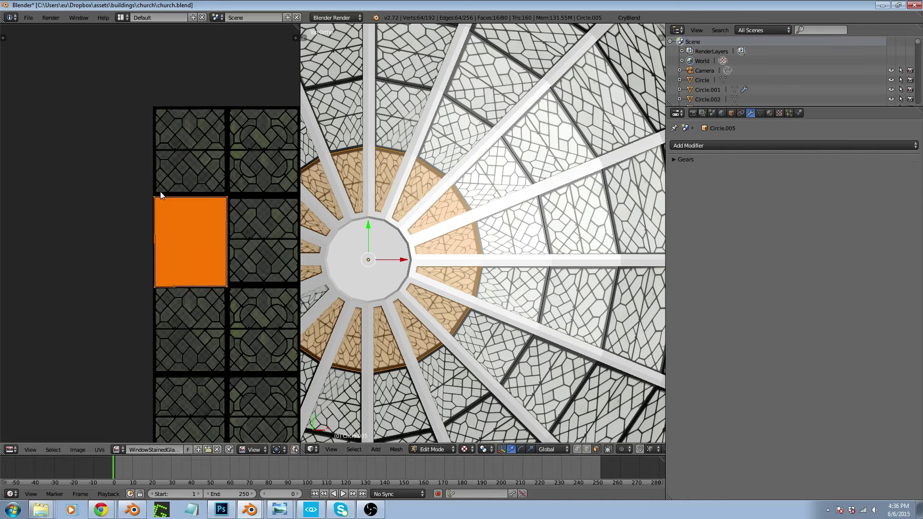
key(a)
key(b)
drag(129, 182, 257, 206)
key(s)
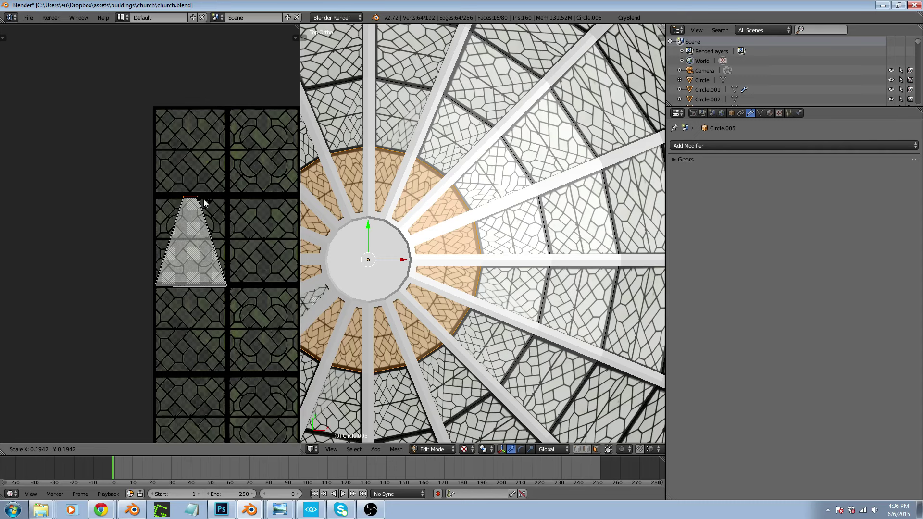
click(205, 202)
key(Tab)
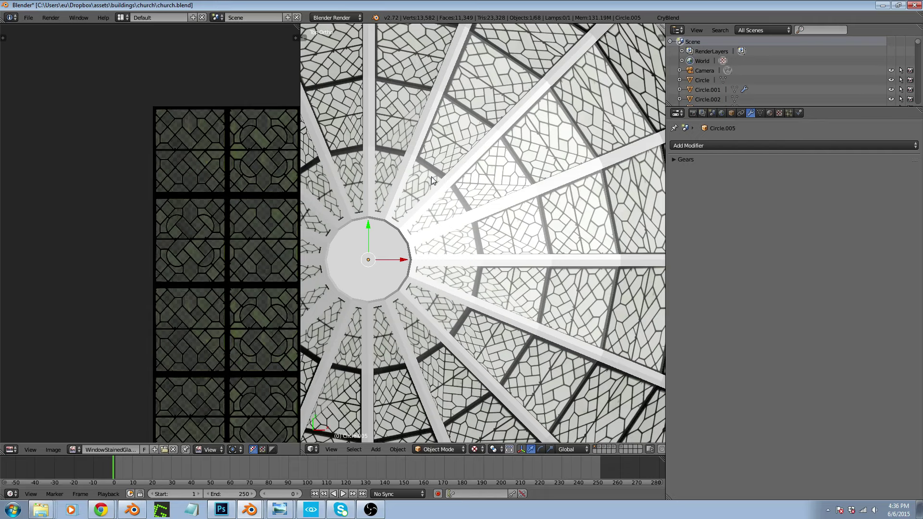
Add the metal window frames of the tower's drum to the church.cgf group
scroll(431, 177, down, 8)
middle_drag(431, 177, 555, 137)
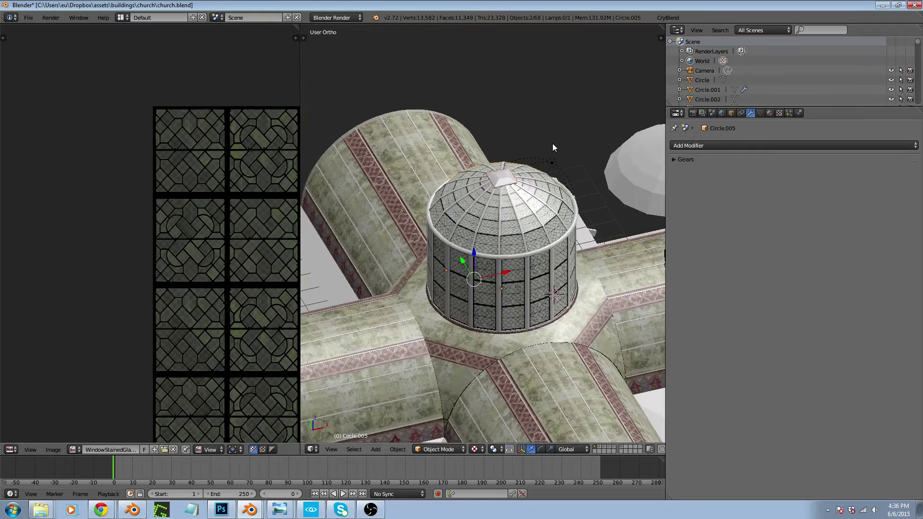
scroll(510, 169, up, 4)
key(z)
scroll(509, 173, down, 3)
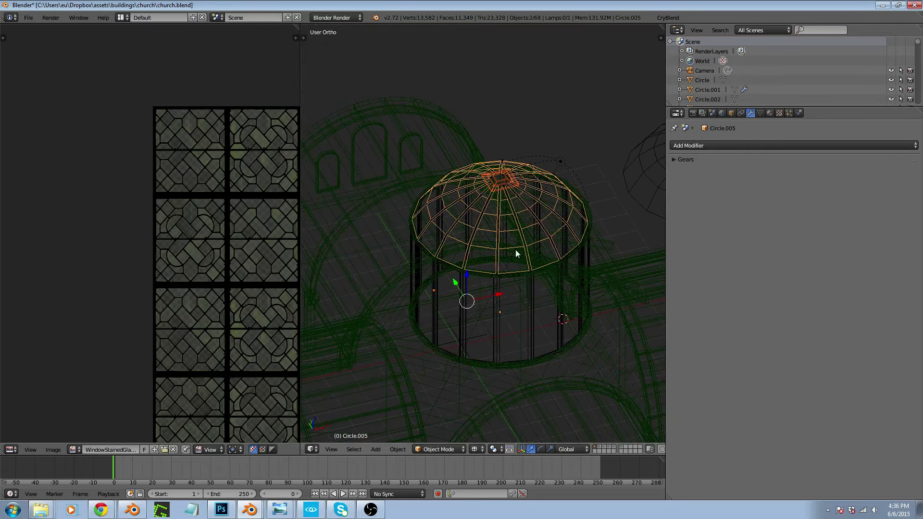
right_click(533, 318)
scroll(532, 327, up, 2)
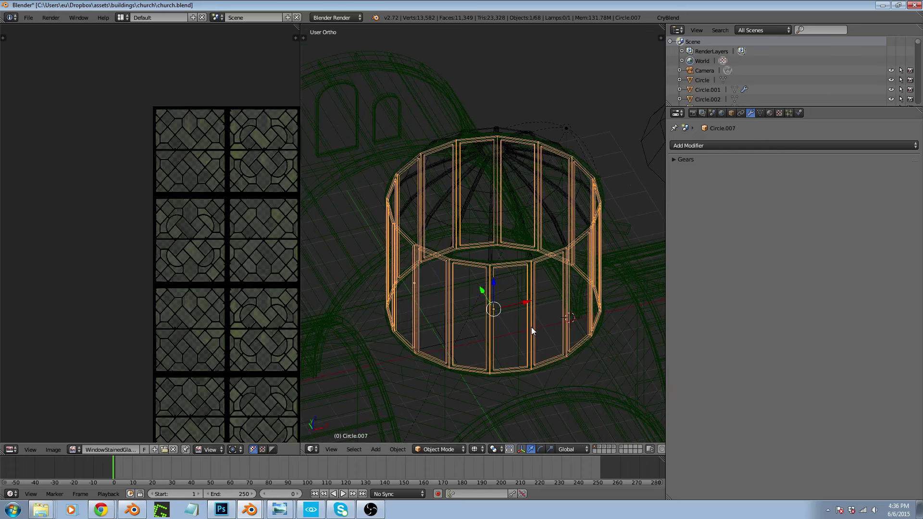
key(KP_1)
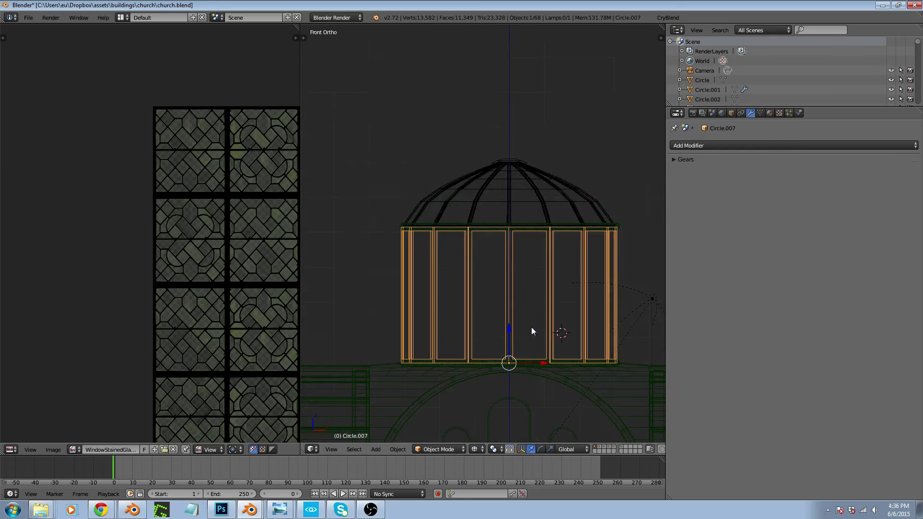
click(732, 114)
click(826, 324)
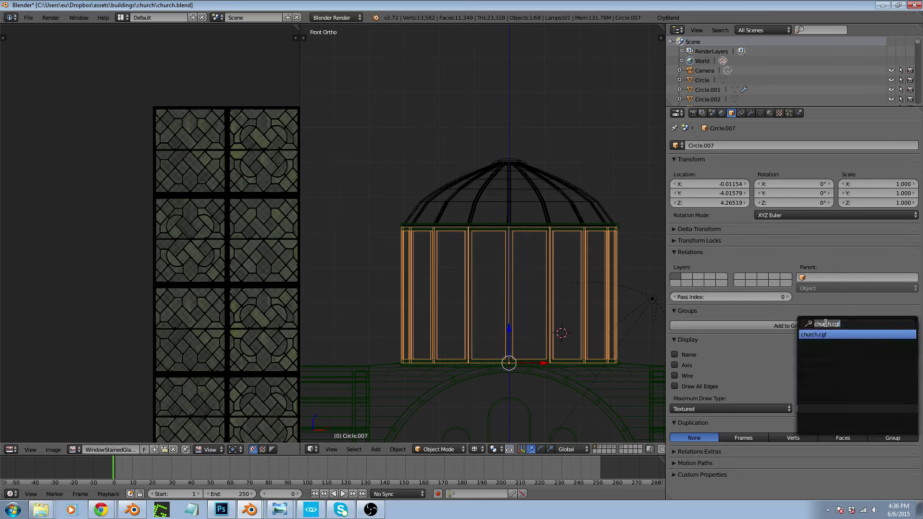
click(827, 337)
Add the dome's glass roof panels and its metal ribs to the church.cgf group
right_click(550, 212)
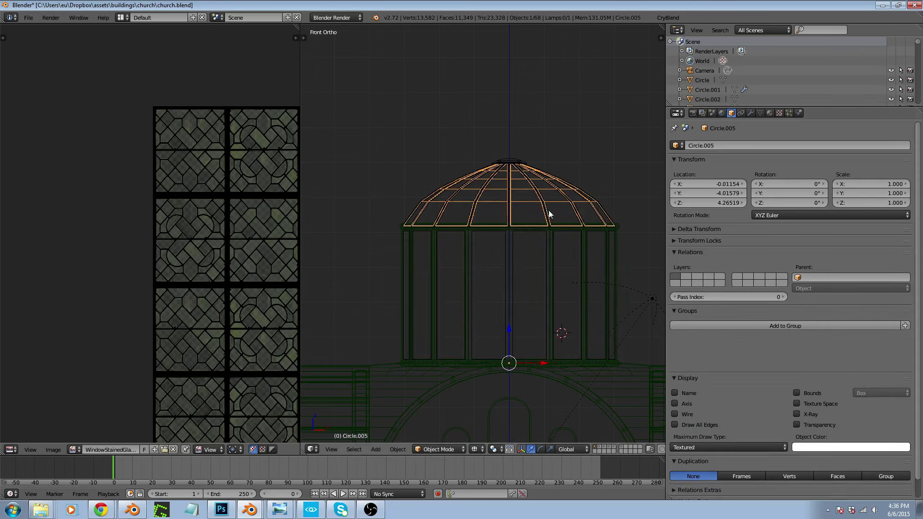
click(808, 325)
click(804, 335)
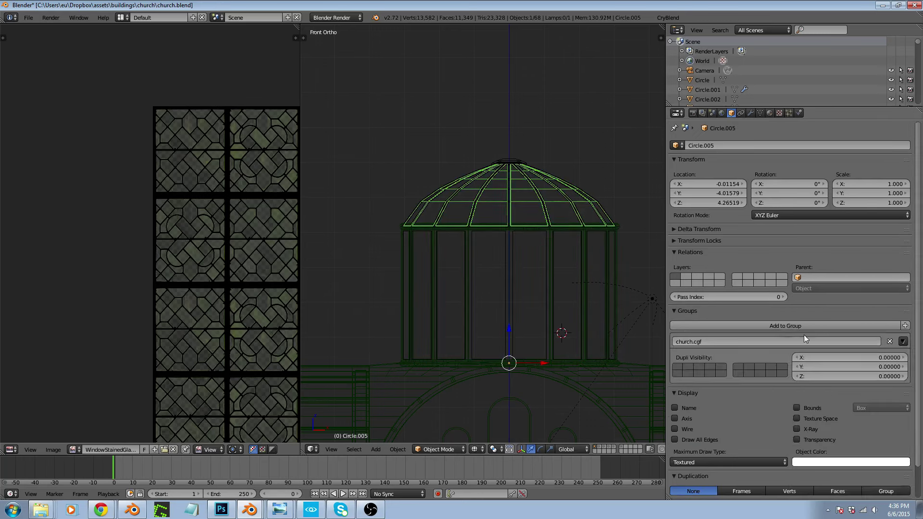
scroll(557, 203, up, 4)
right_click(464, 129)
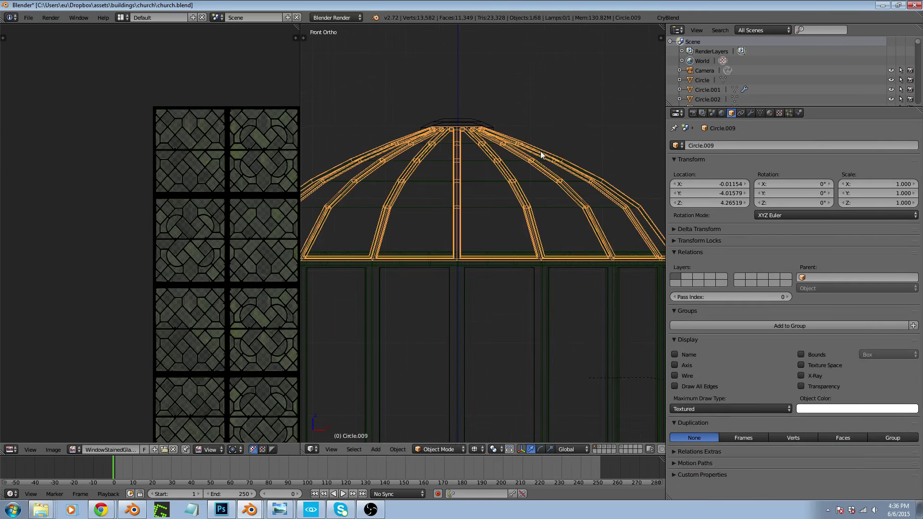
click(812, 326)
click(816, 337)
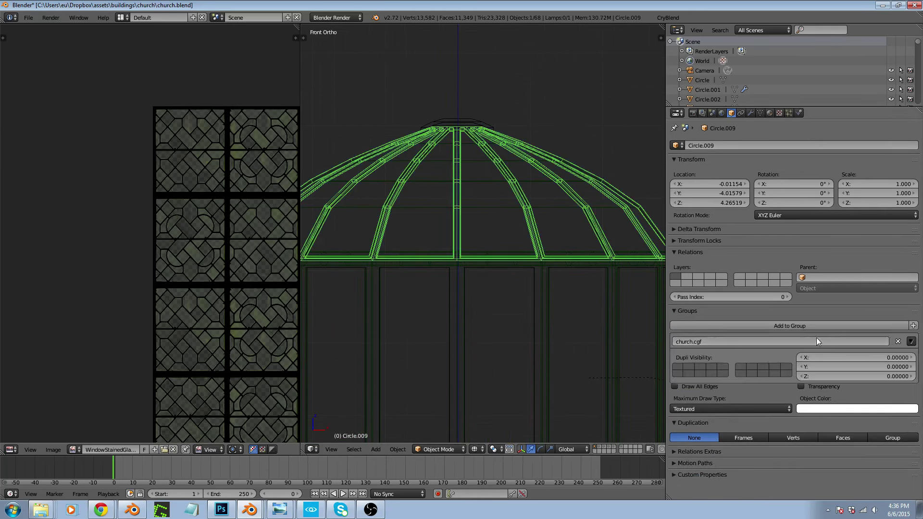
Add the drum's glass panes and the cap on top of the dome to the church.cgf group
right_click(533, 274)
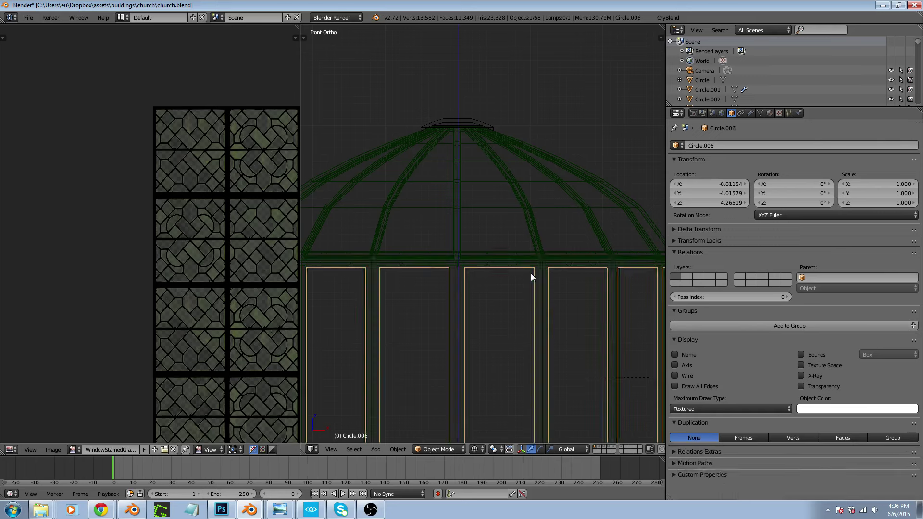
click(771, 325)
click(780, 337)
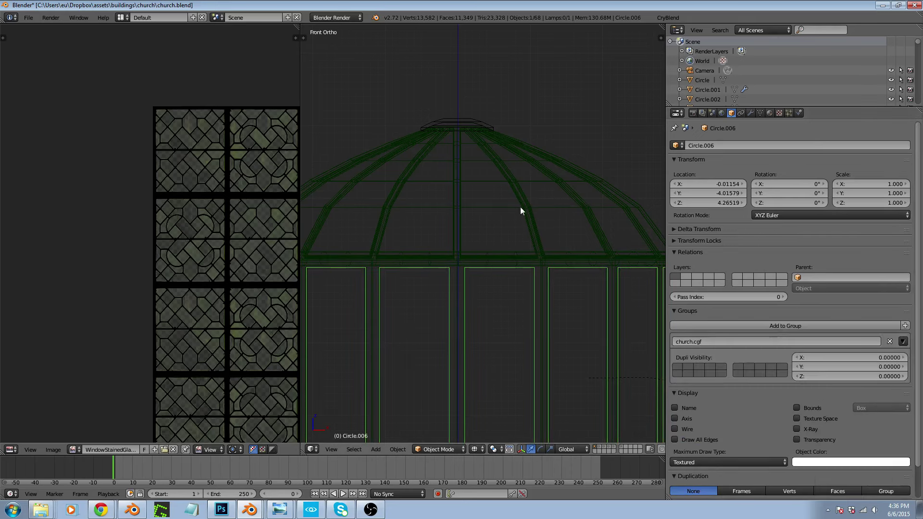
right_click(462, 122)
right_click(462, 123)
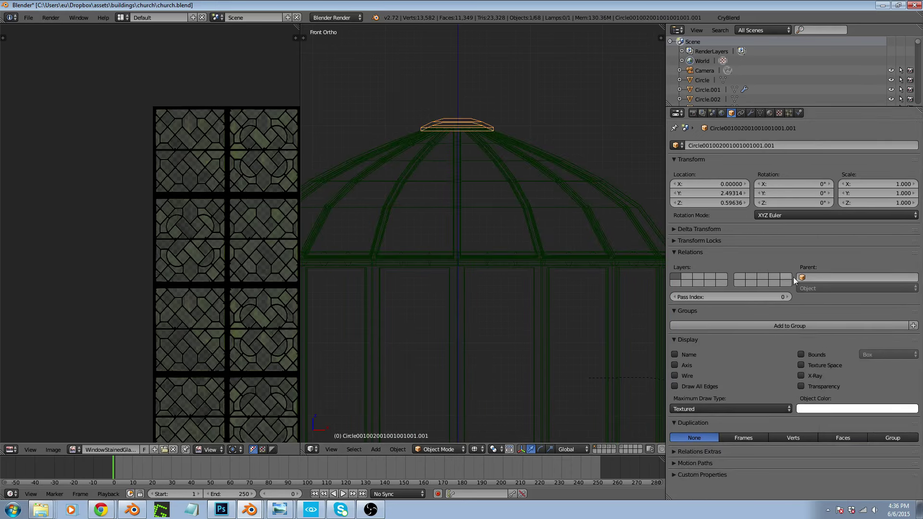
click(804, 326)
click(810, 336)
scroll(460, 247, down, 3)
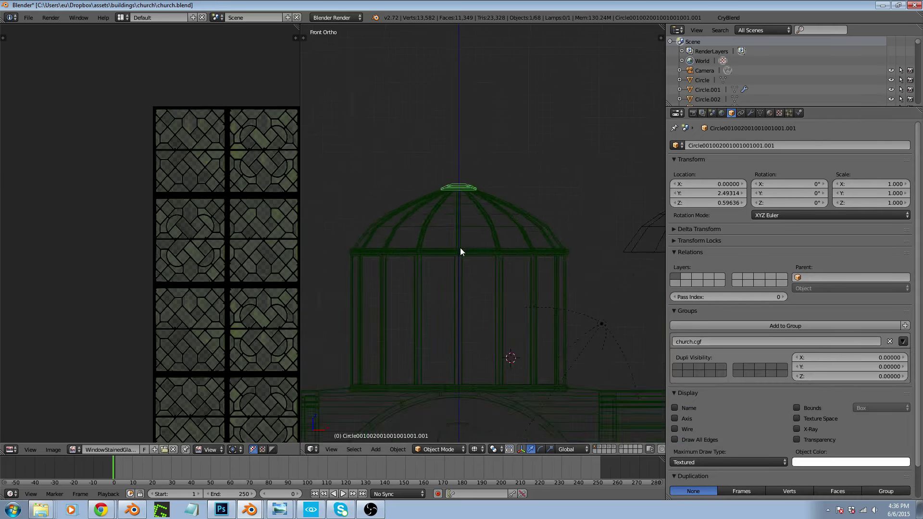
Check the group membership of the church's other parts, including the roof beams, arch rib and vaulted roof
middle_drag(460, 247, 505, 306)
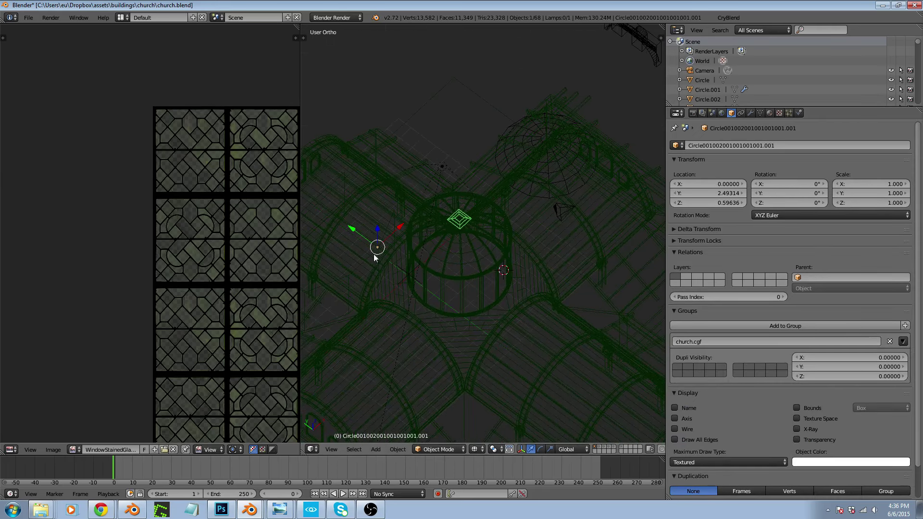
right_click(375, 254)
middle_drag(441, 248, 404, 247)
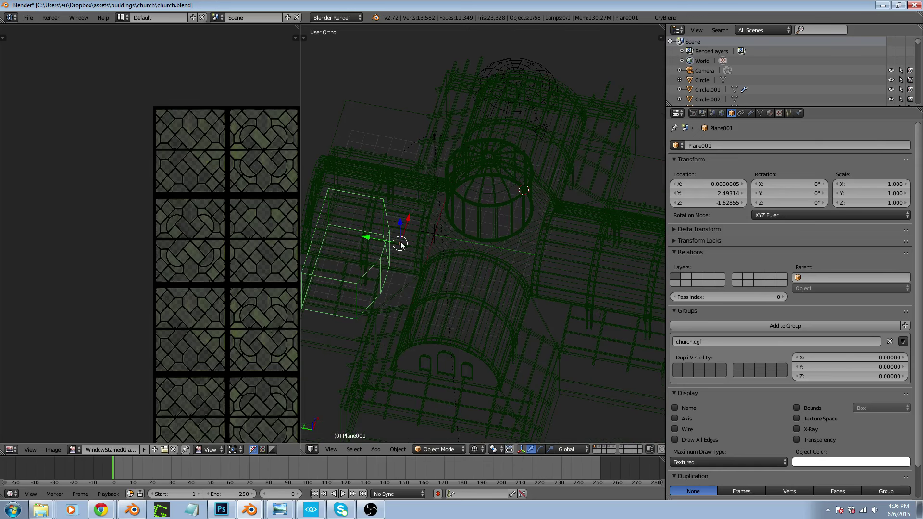
right_click(411, 249)
right_click(435, 287)
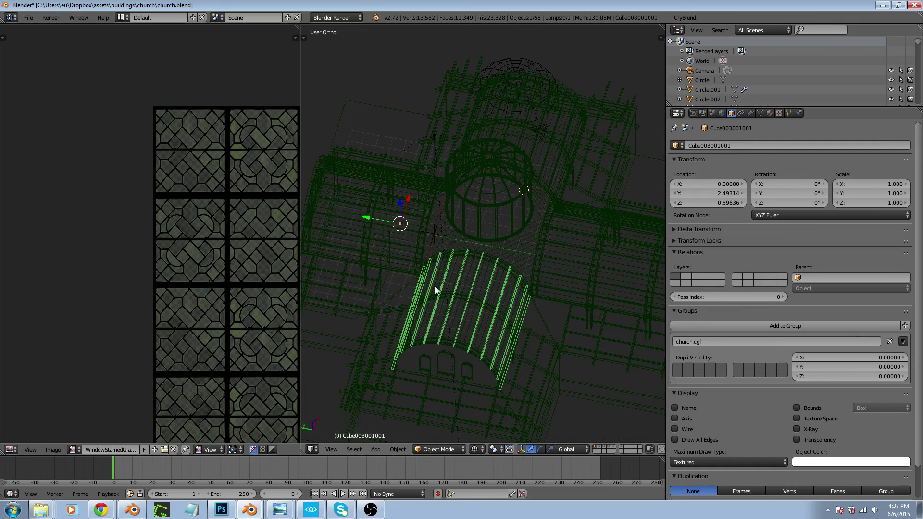
right_click(408, 249)
middle_drag(409, 250, 476, 225)
right_click(403, 215)
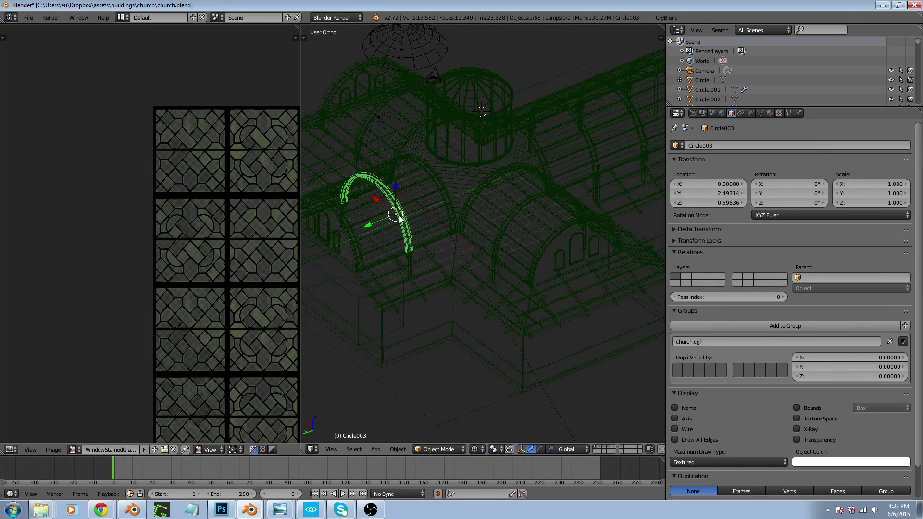
right_click(437, 233)
right_click(436, 225)
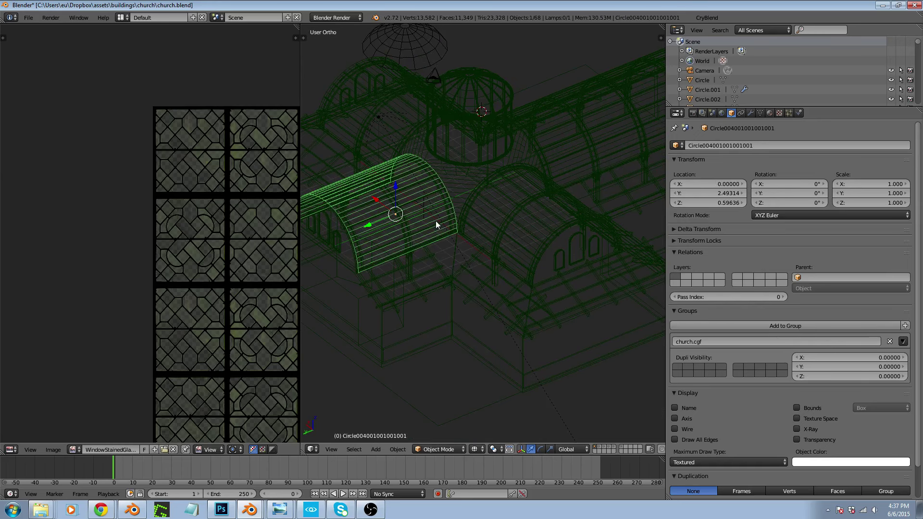
Snap the 3D cursor to the origin of the front vault's roof beams and set the origin of all objects to it
middle_drag(437, 217, 408, 227)
right_click(447, 271)
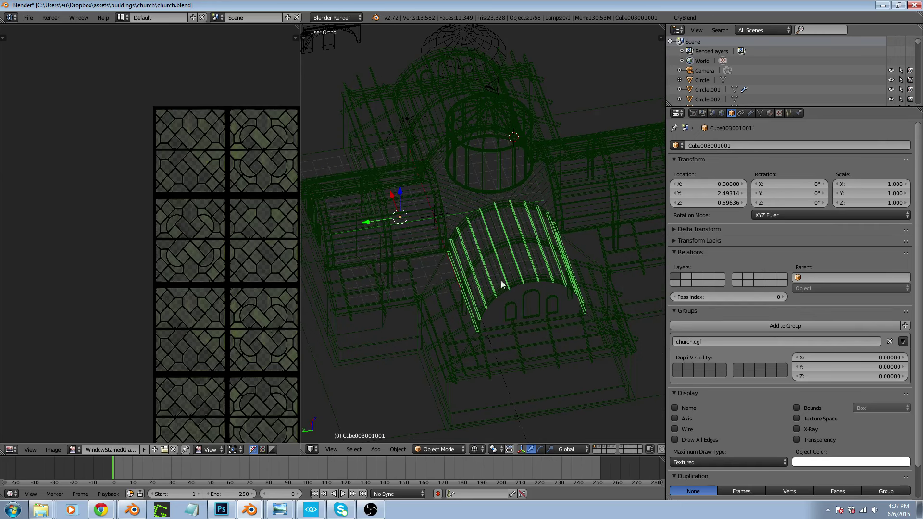
key(shift+s)
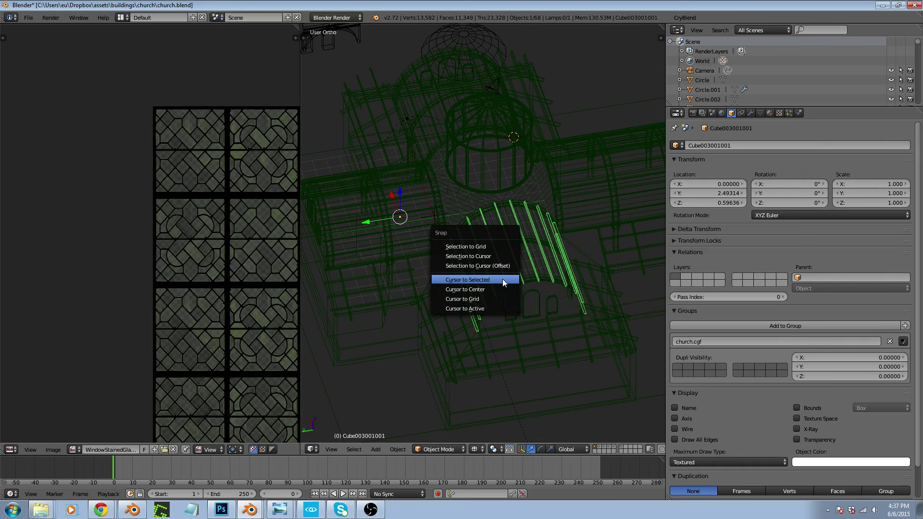
click(503, 279)
key(a)
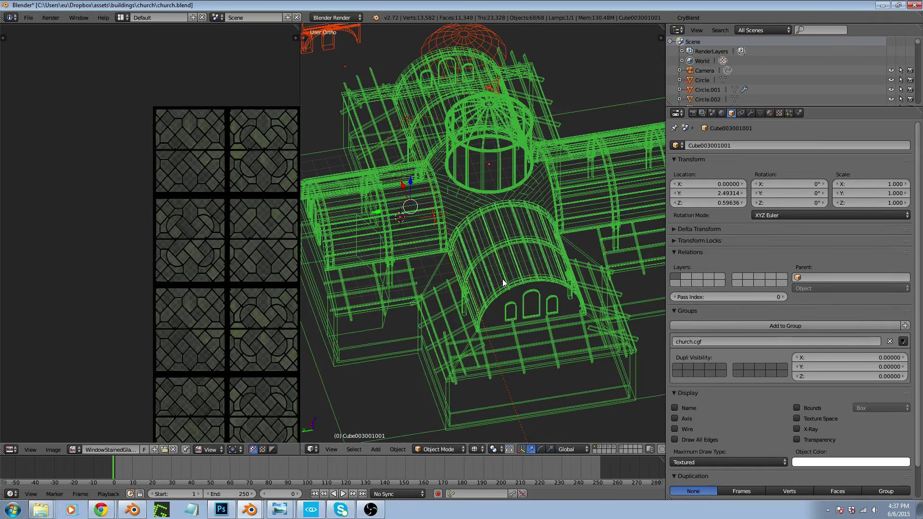
key(ctrl+shift+alt+c)
click(503, 279)
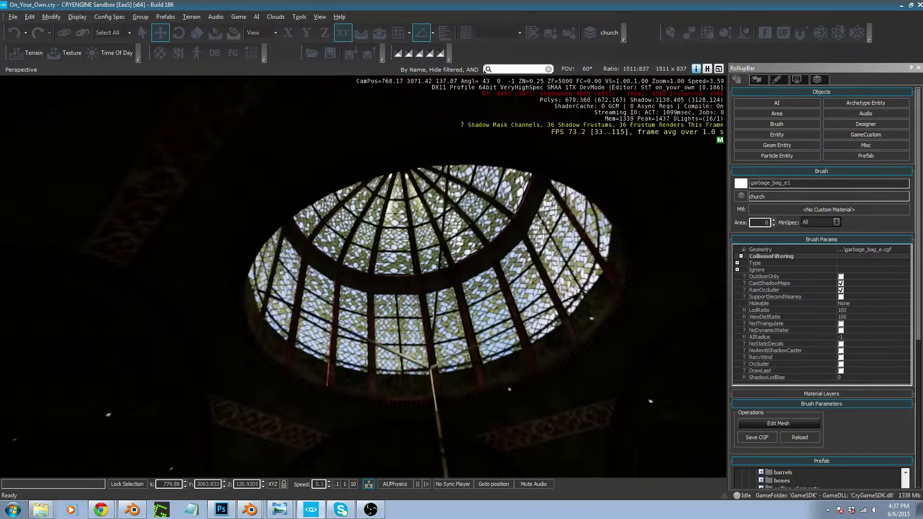
Switch to CRYENGINE Sandbox and examine the church's glass dome and the chandelier from inside
key(s)
right_drag(465, 326, 464, 363)
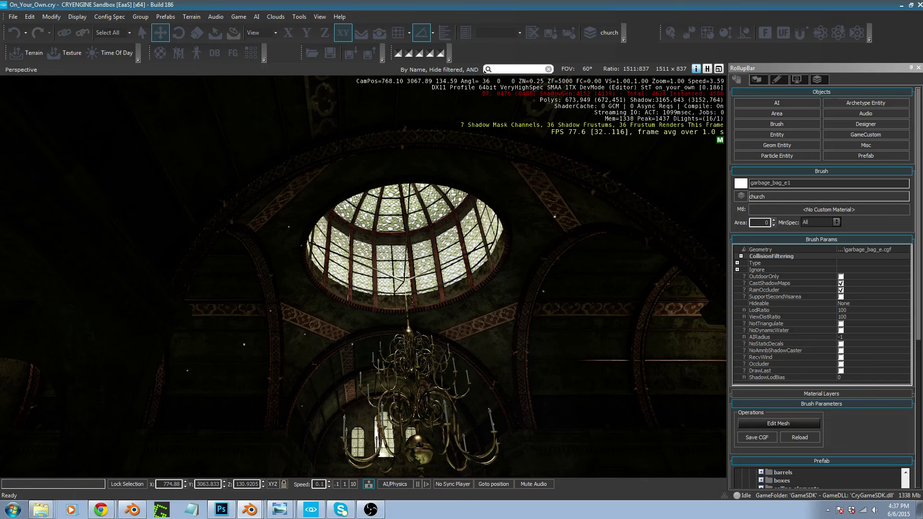
click(284, 266)
right_drag(284, 265, 284, 392)
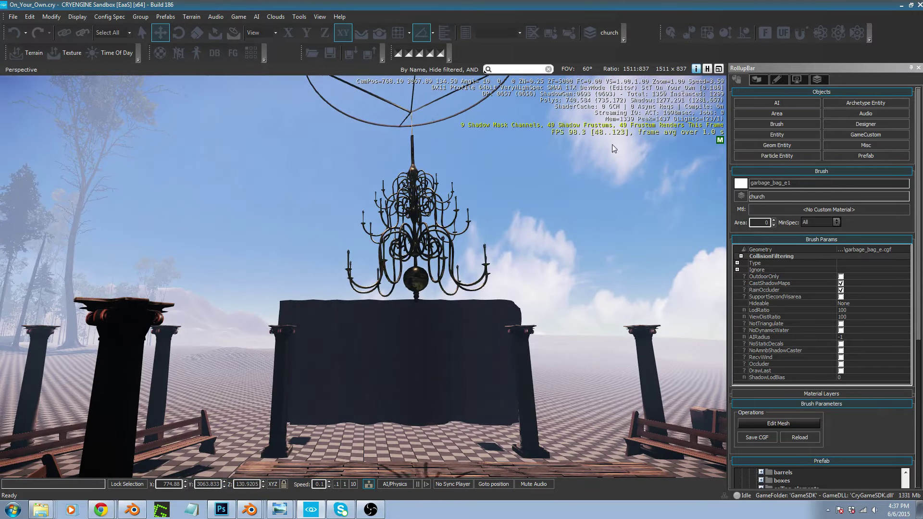
Restart CRYENGINE Sandbox and reopen the On_Your_Own level
click(918, 5)
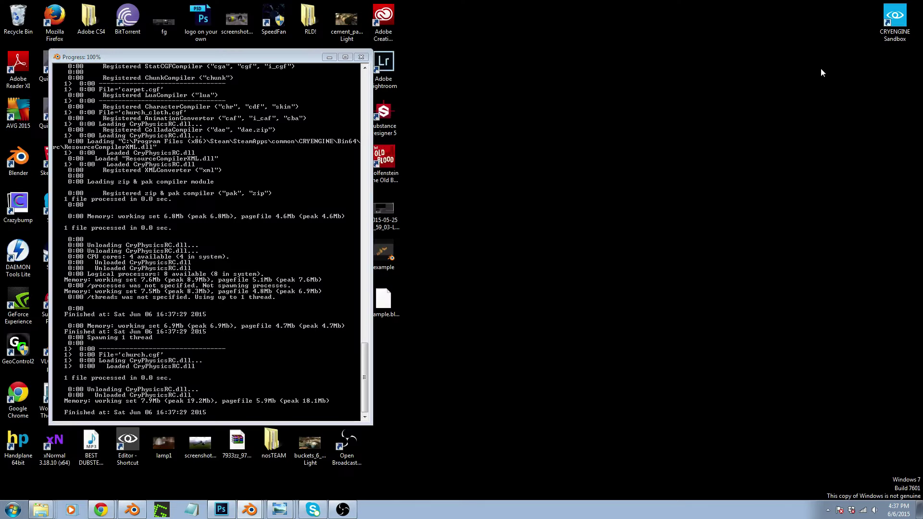
double_click(895, 19)
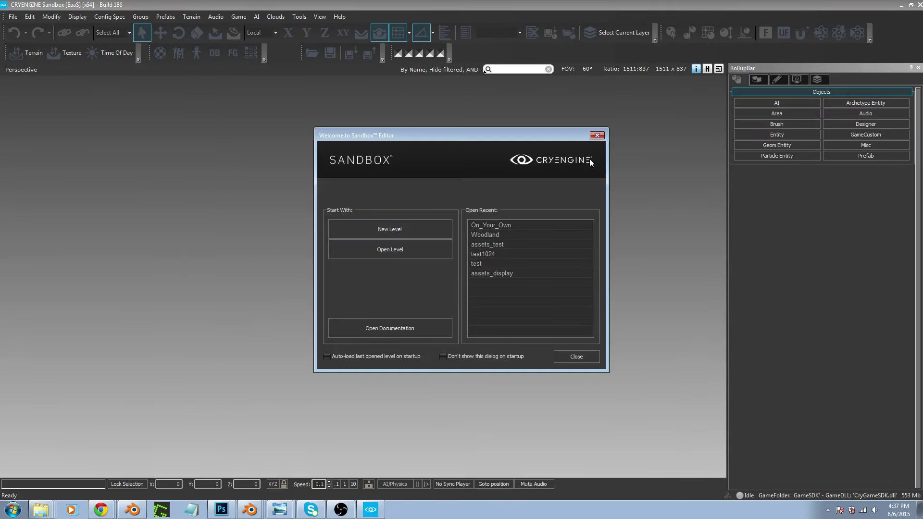
click(506, 223)
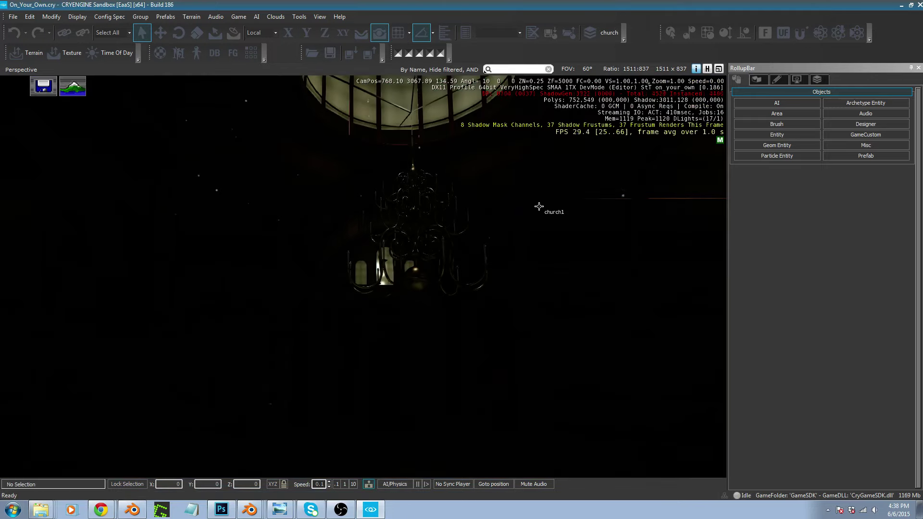
Examine the dome's stained-glass panels, metal ribs and drum from below inside the church
right_drag(471, 239, 485, 69)
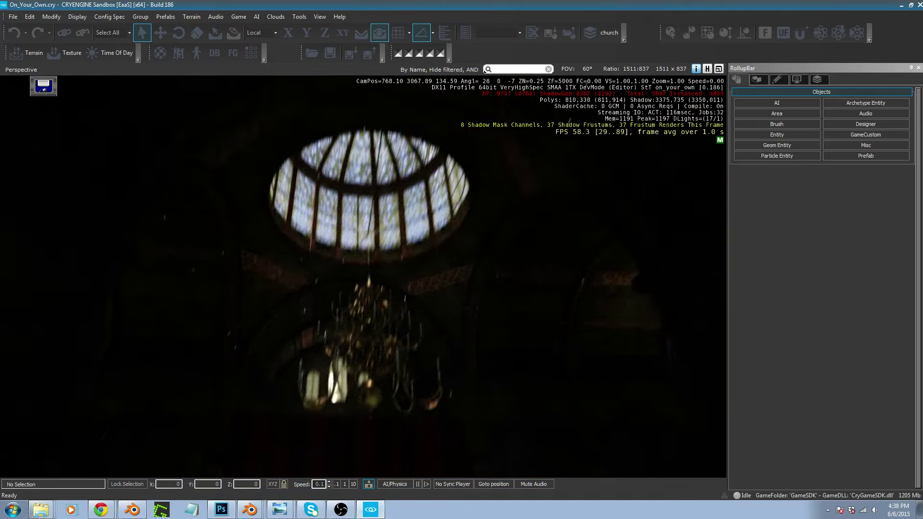
right_drag(363, 276, 322, 185)
key(w)
key(w)
key(a)
key(s)
key(d)
key(d)
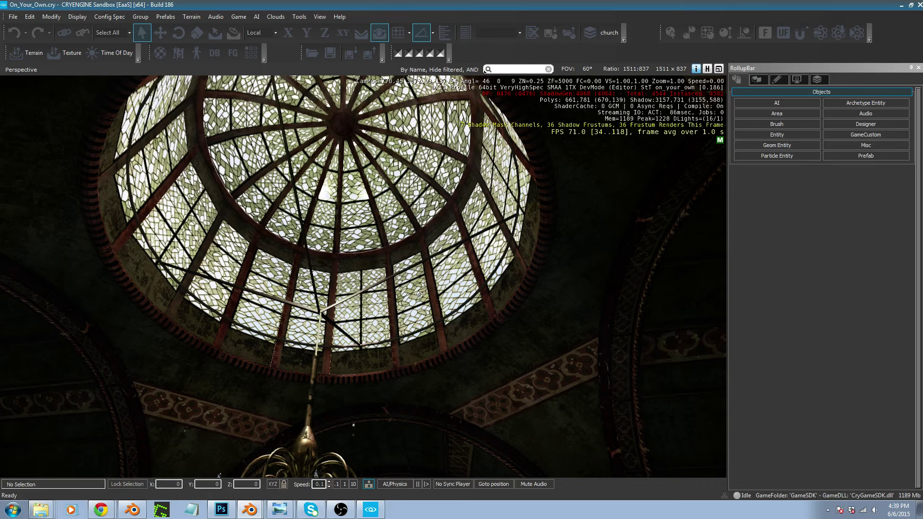
right_drag(407, 297, 406, 317)
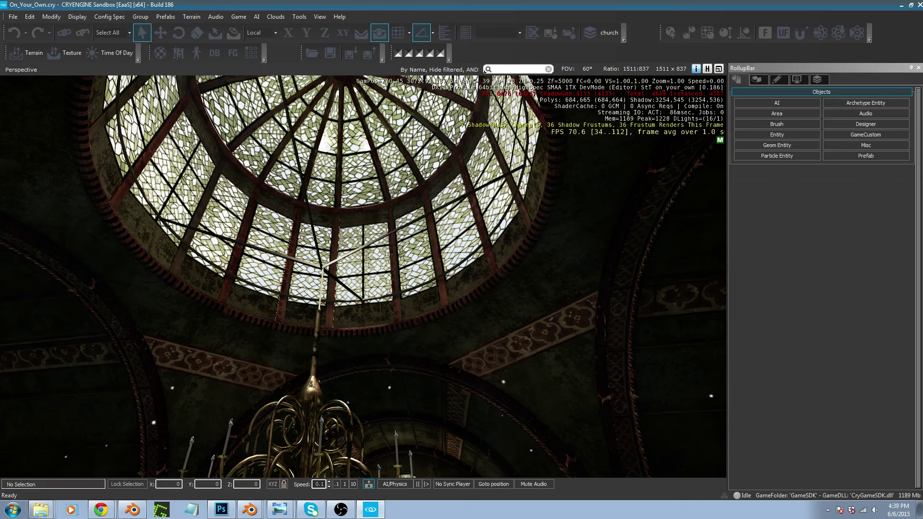
Examine the chandelier, the red curtain and the light falling through the dome in front of it
right_drag(363, 277, 378, 452)
key(s)
key(a)
key(s)
middle_drag(411, 241, 410, 329)
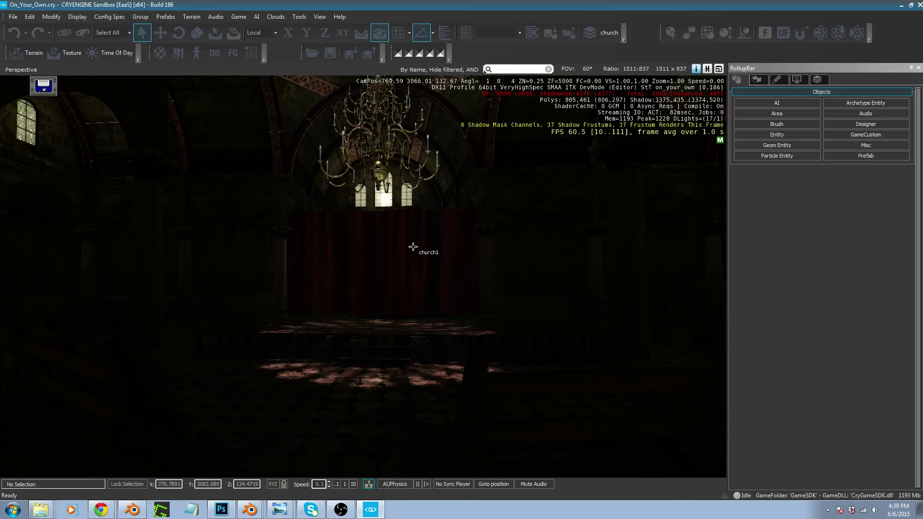
key(w)
key(w)
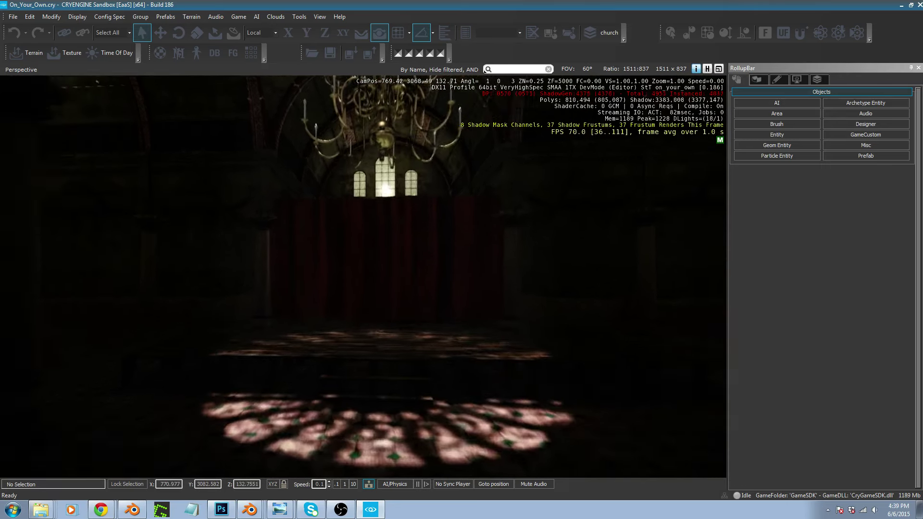
Examine the light pattern on the wooden podium and the windows around the church interior
right_drag(412, 267, 402, 247)
key(w)
key(s)
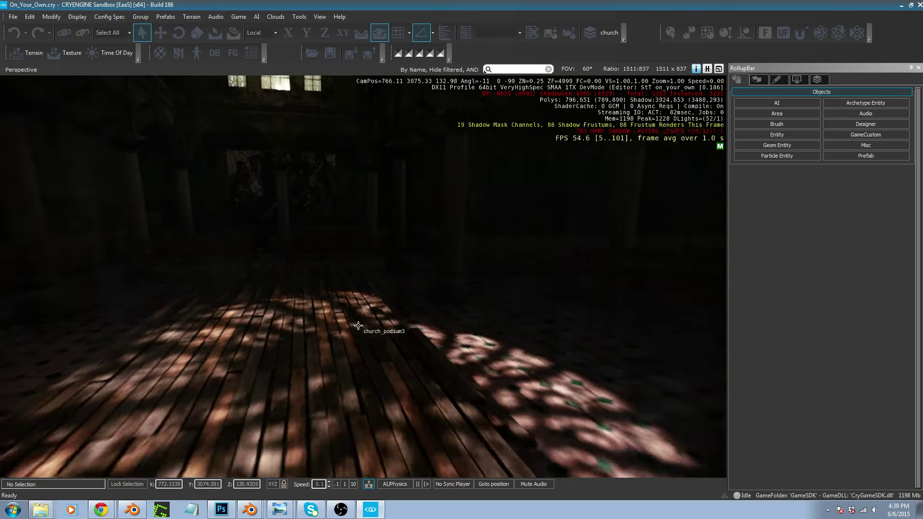
key(d)
mouse_move(358, 325)
right_down()
mouse_move(286, 323)
mouse_move(351, 321)
right_up()
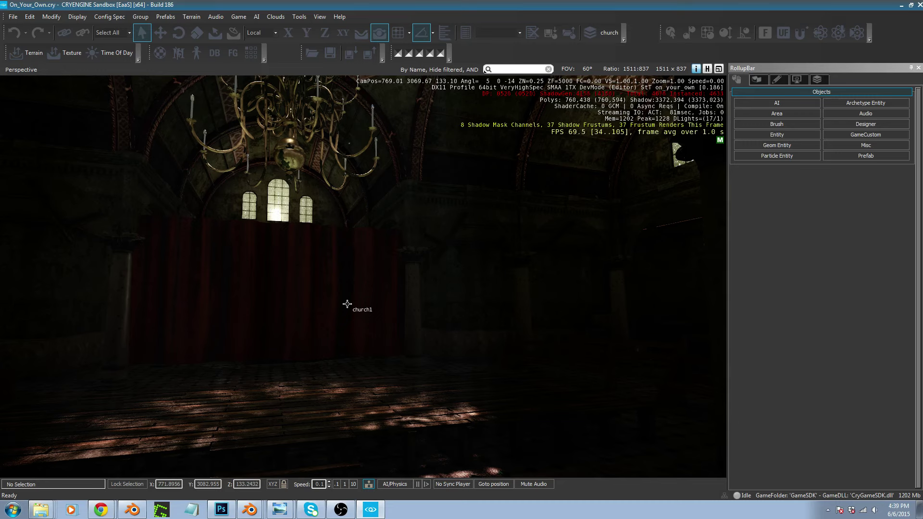
right_drag(347, 304, 343, 306)
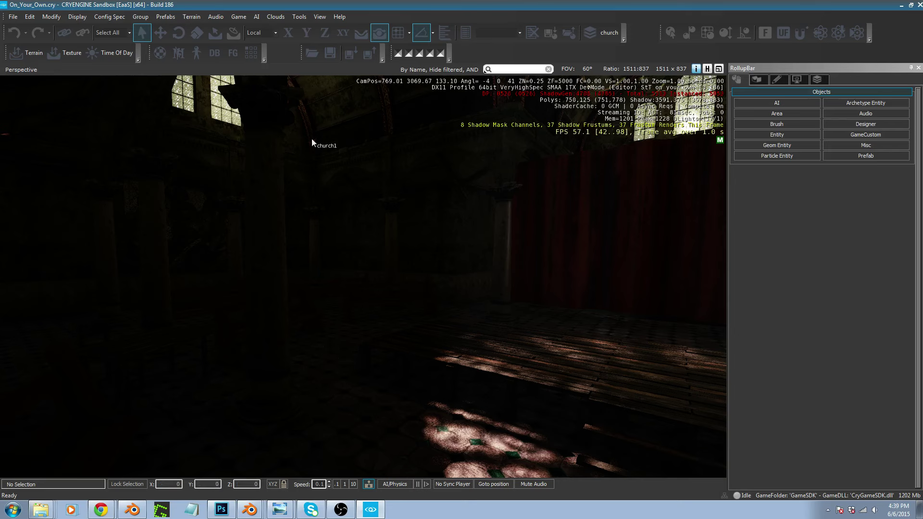
right_drag(335, 199, 309, 211)
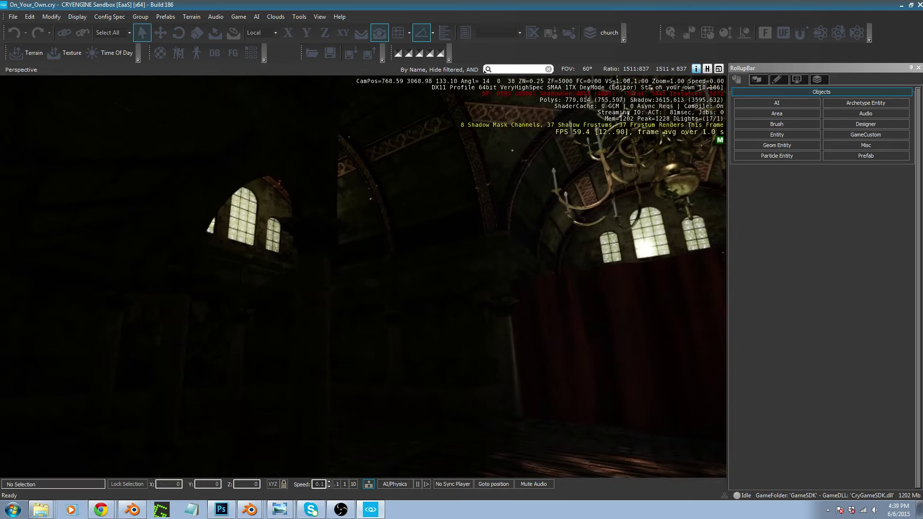